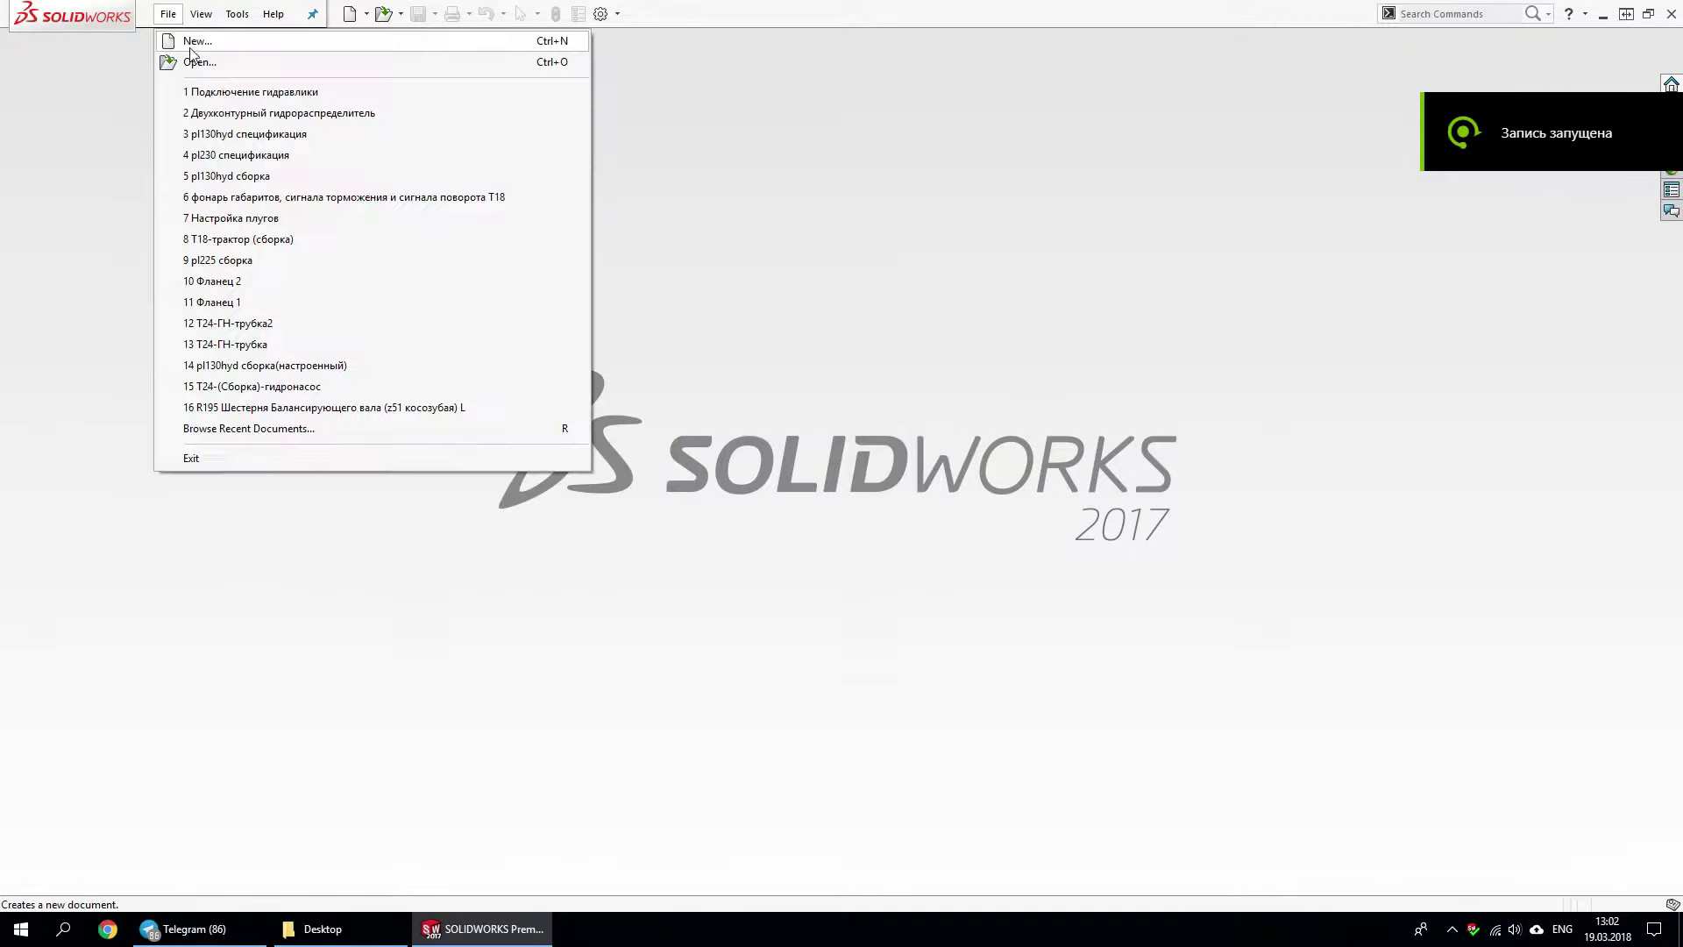
Create a new blank part document, Part1
click(219, 37)
click(709, 676)
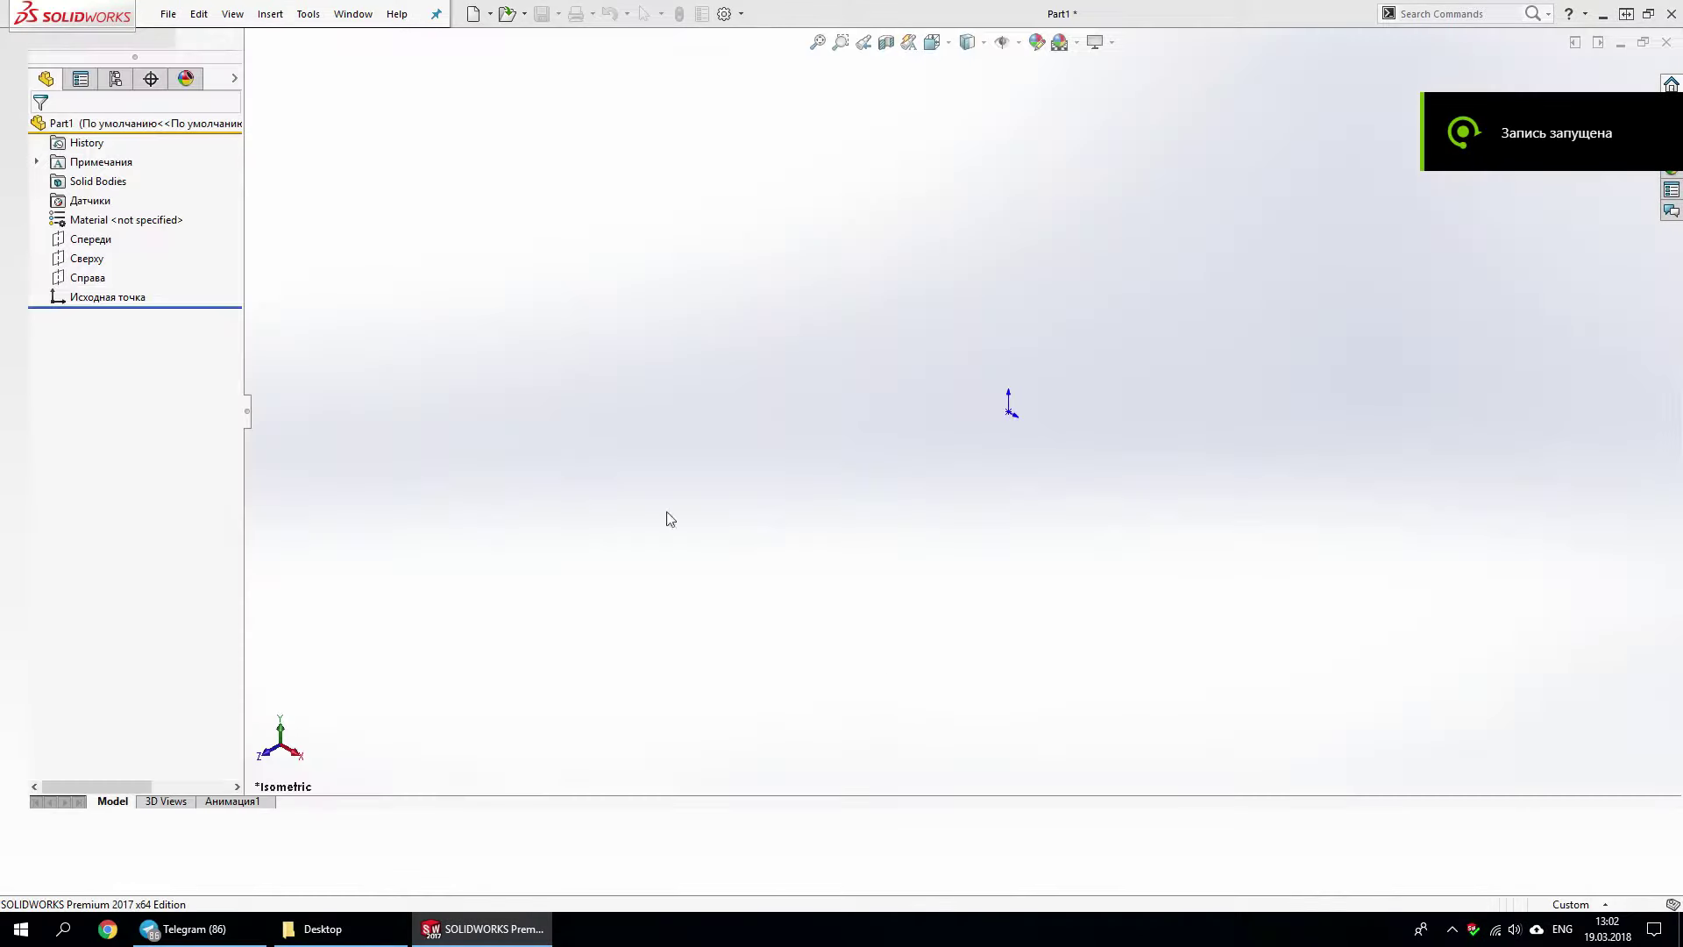
On the Справа plane, sketch a centre rectangle (square) around the origin
click(92, 351)
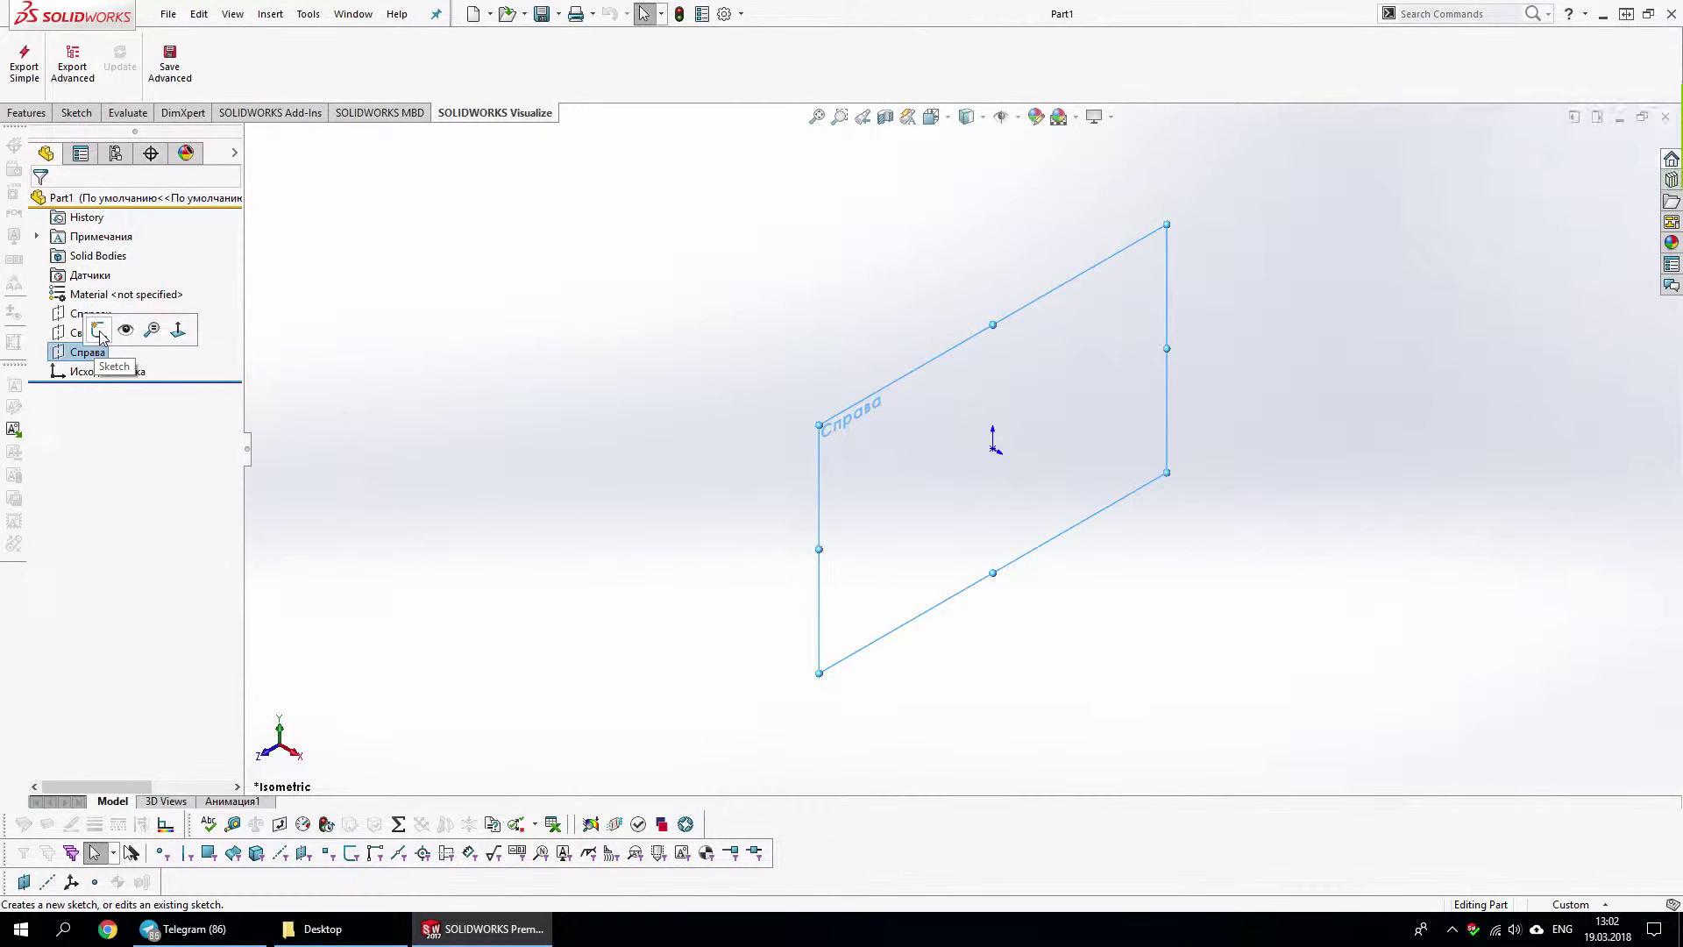
click(99, 330)
key(s)
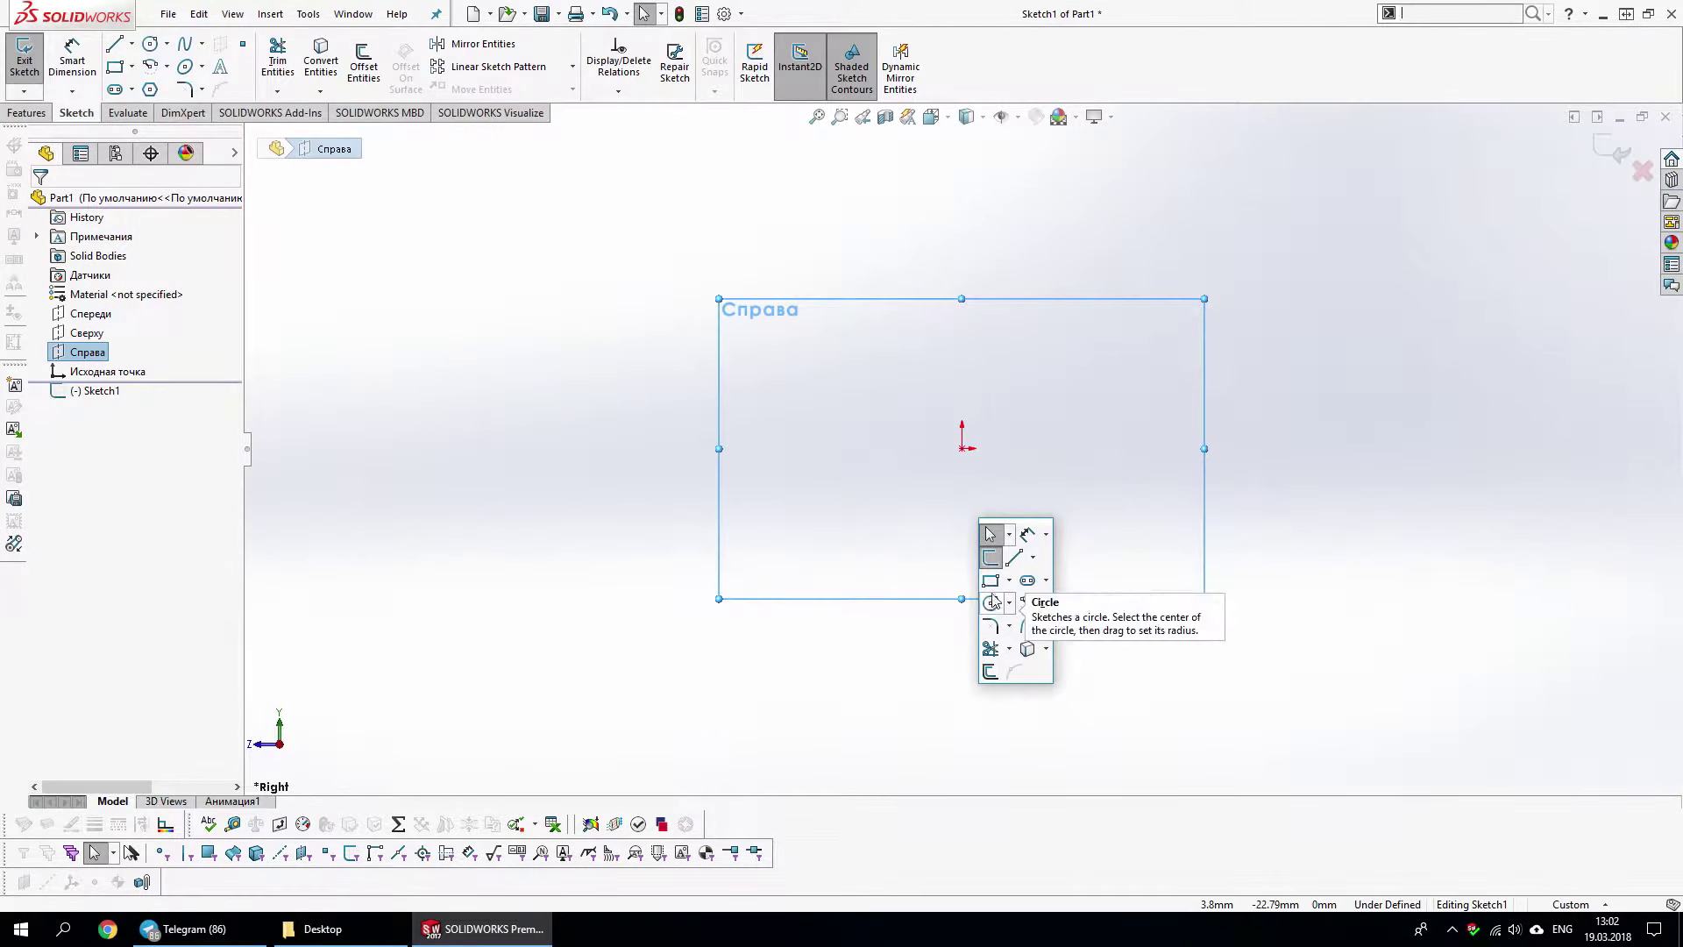
click(1009, 581)
click(1035, 623)
click(963, 448)
click(1138, 289)
Draw a circle in the square's right half that extends past its right edge
key(s)
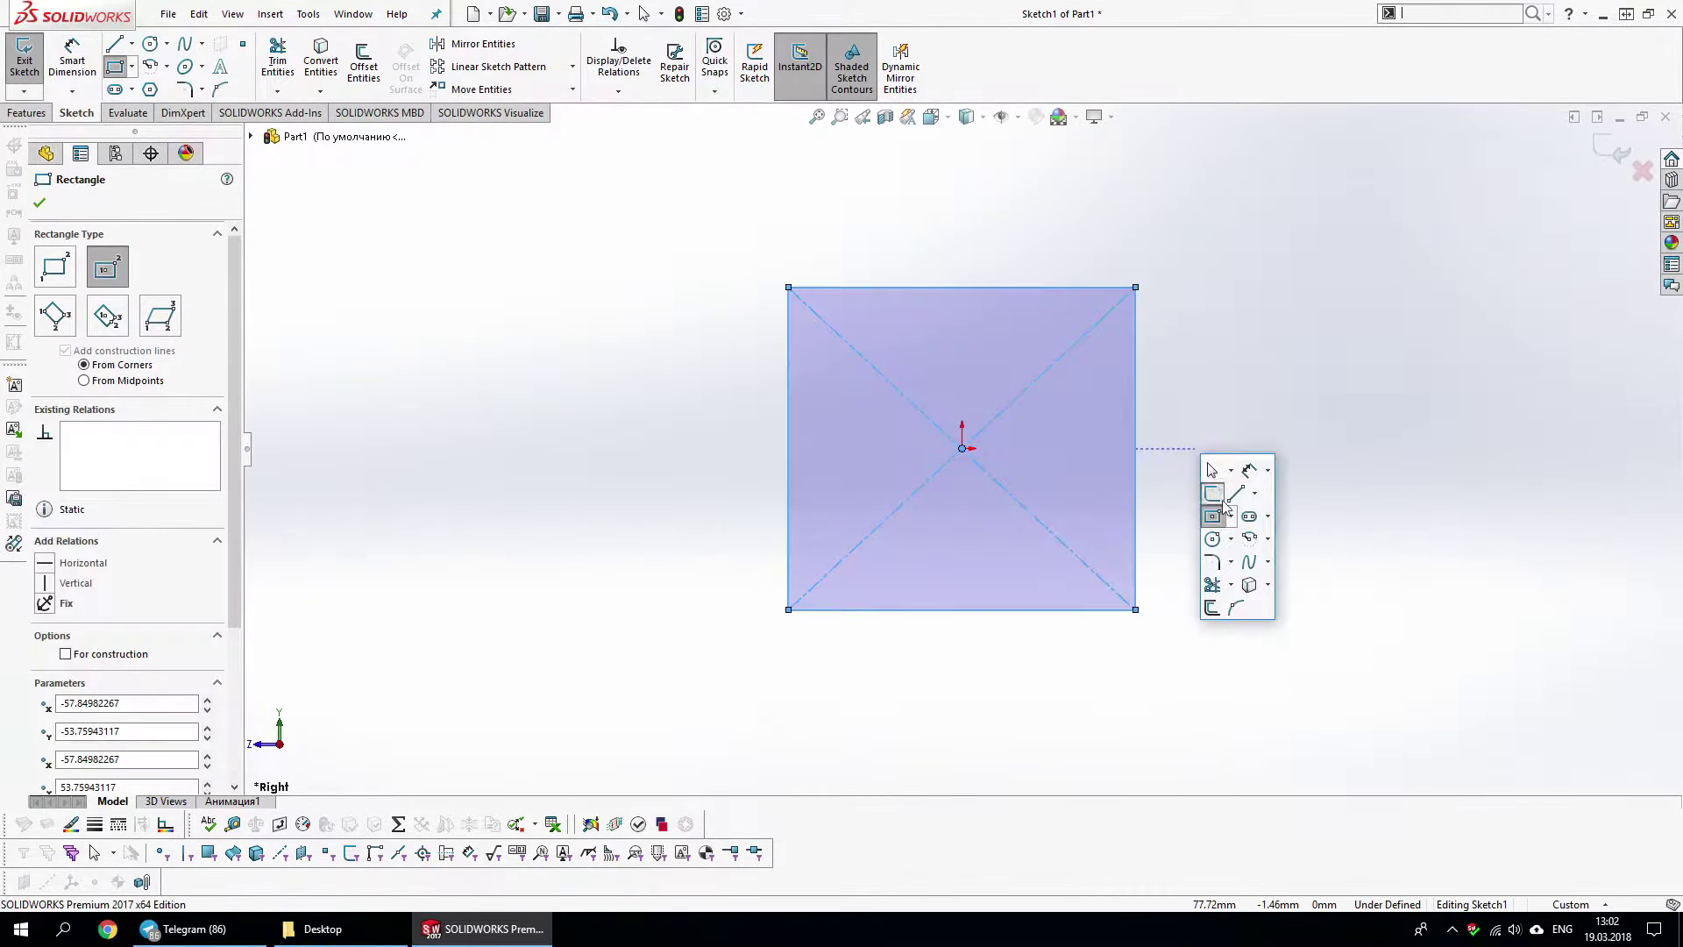
click(1244, 495)
click(1103, 449)
click(1208, 449)
key(Escape)
click(969, 443)
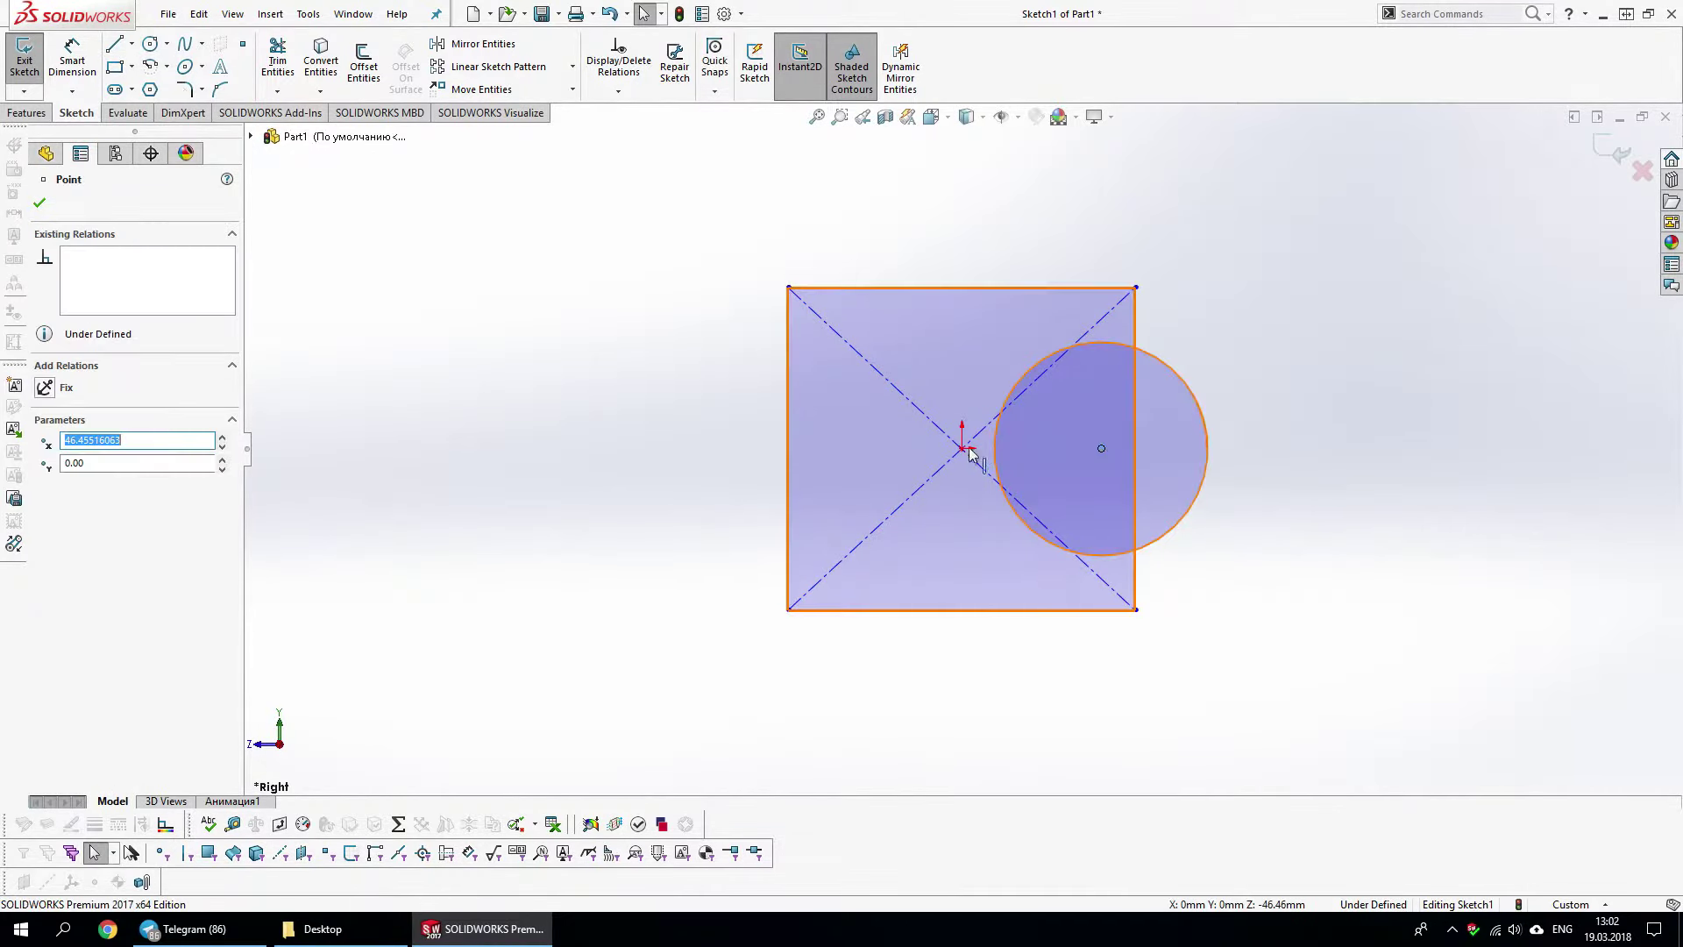
Add a vertical centreline from the origin up past the square
key(s)
click(1118, 250)
click(963, 448)
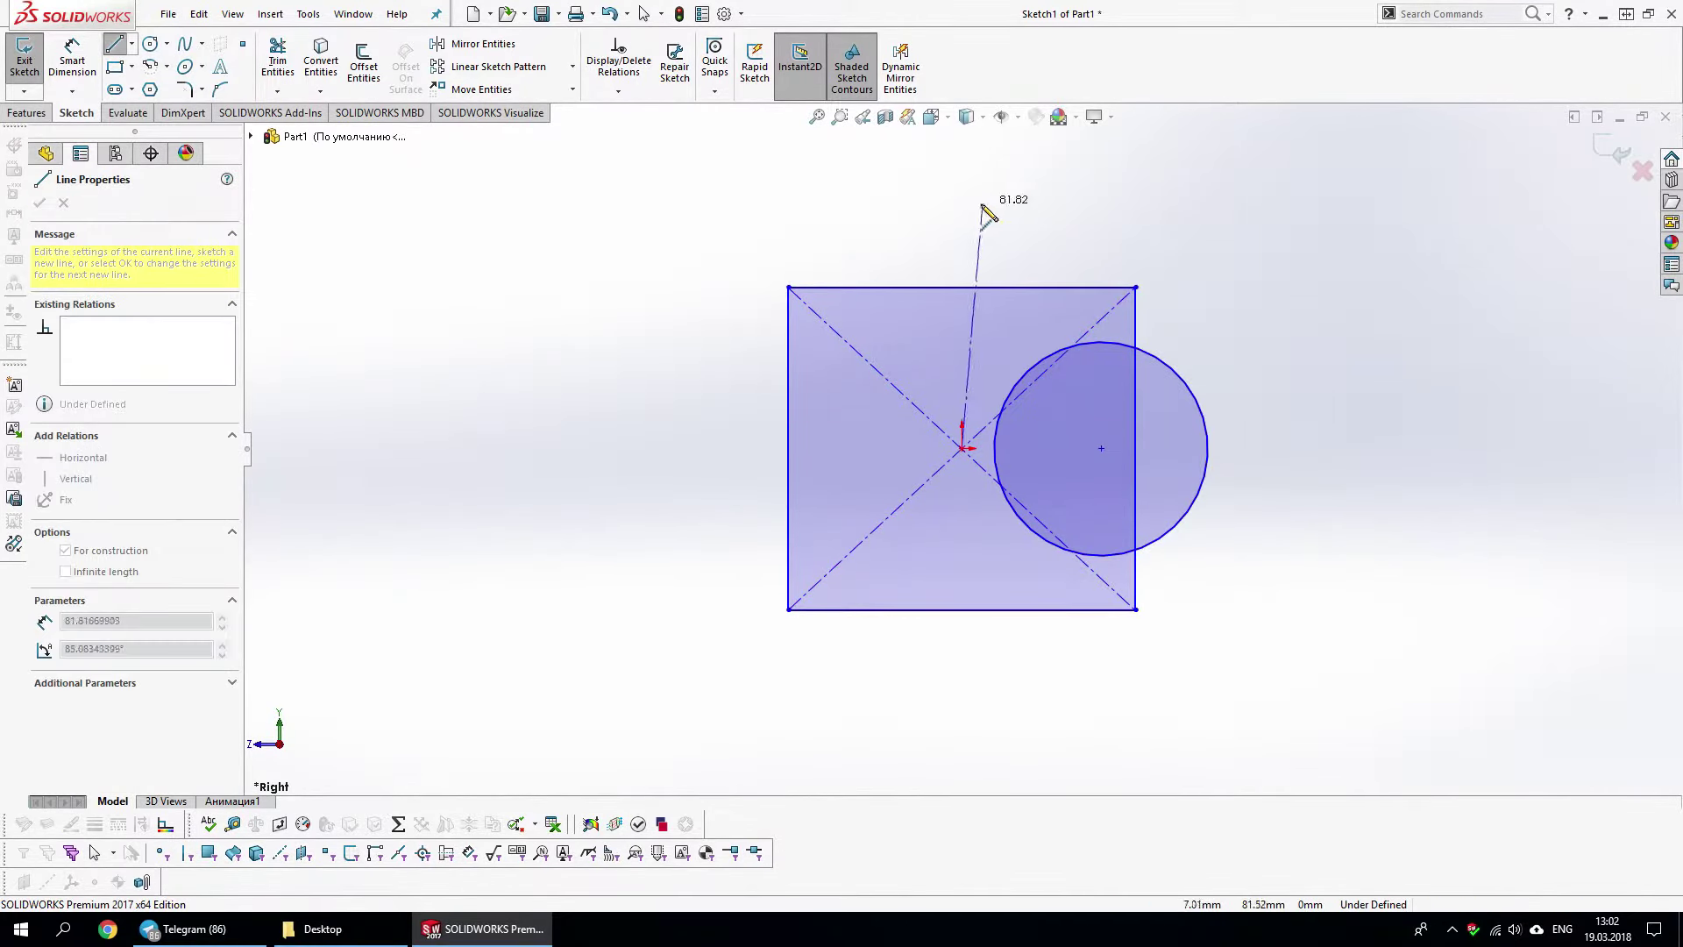
click(963, 201)
key(Escape)
Shrink the circle and trim its inner part, leaving an arc bulging from the right edge
drag(1203, 482, 1112, 435)
key(s)
click(1271, 738)
Split the right edge at the arc ends and make the middle segment construction
key(s)
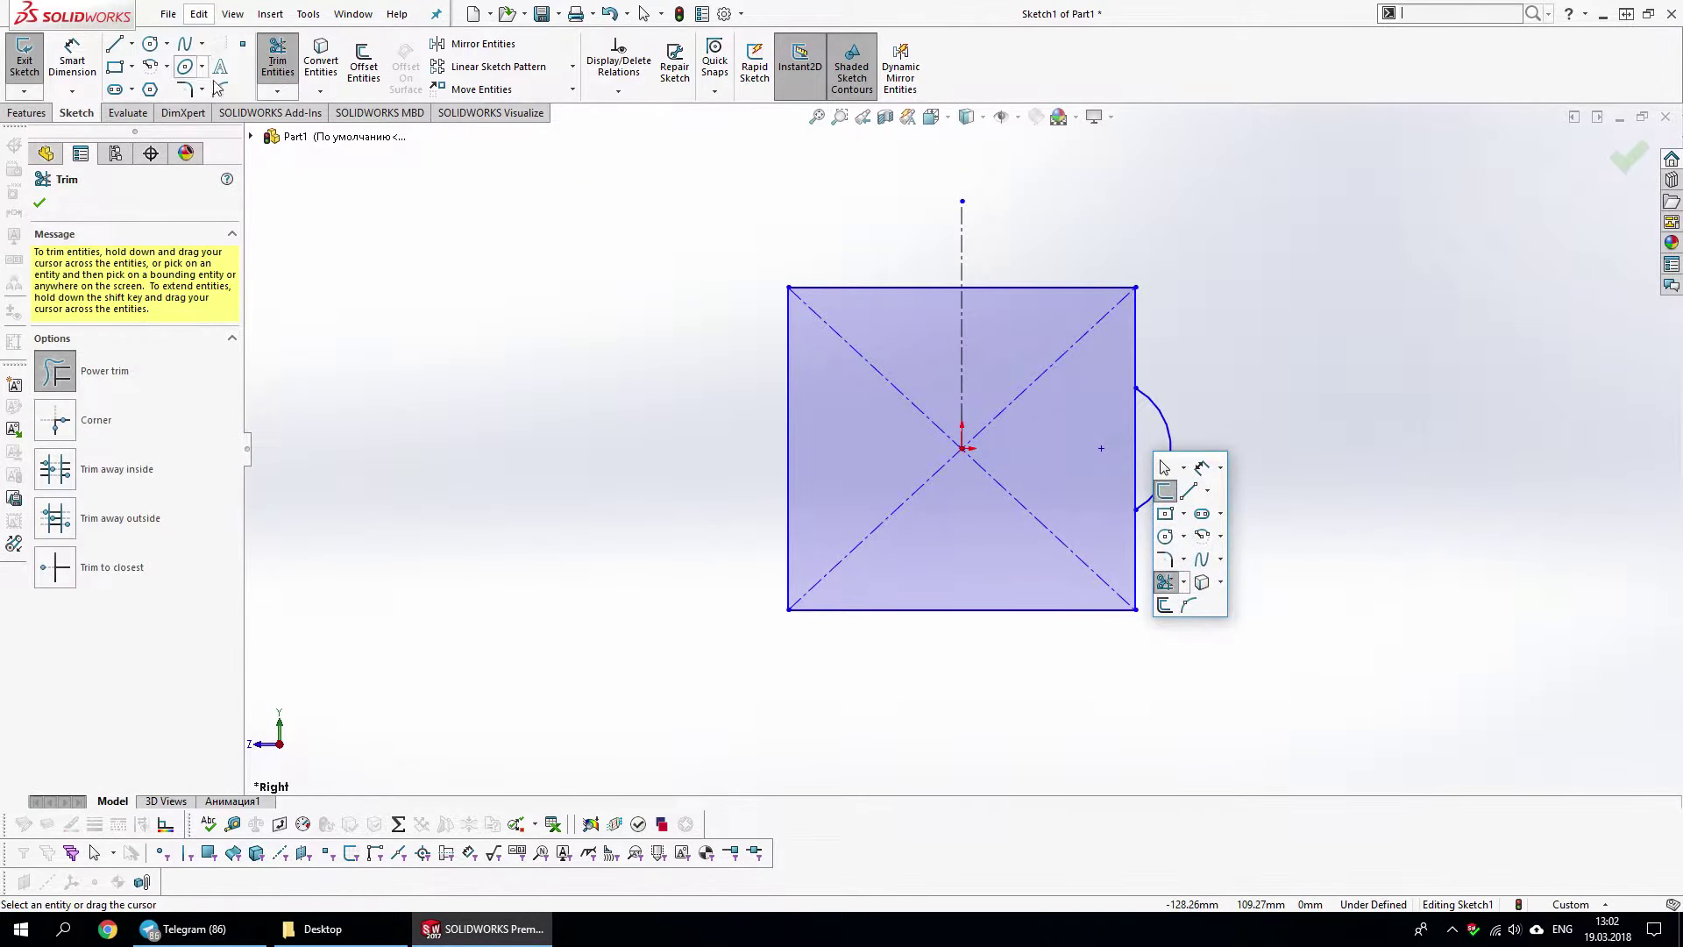
click(1189, 605)
click(1136, 387)
click(1137, 509)
click(1137, 482)
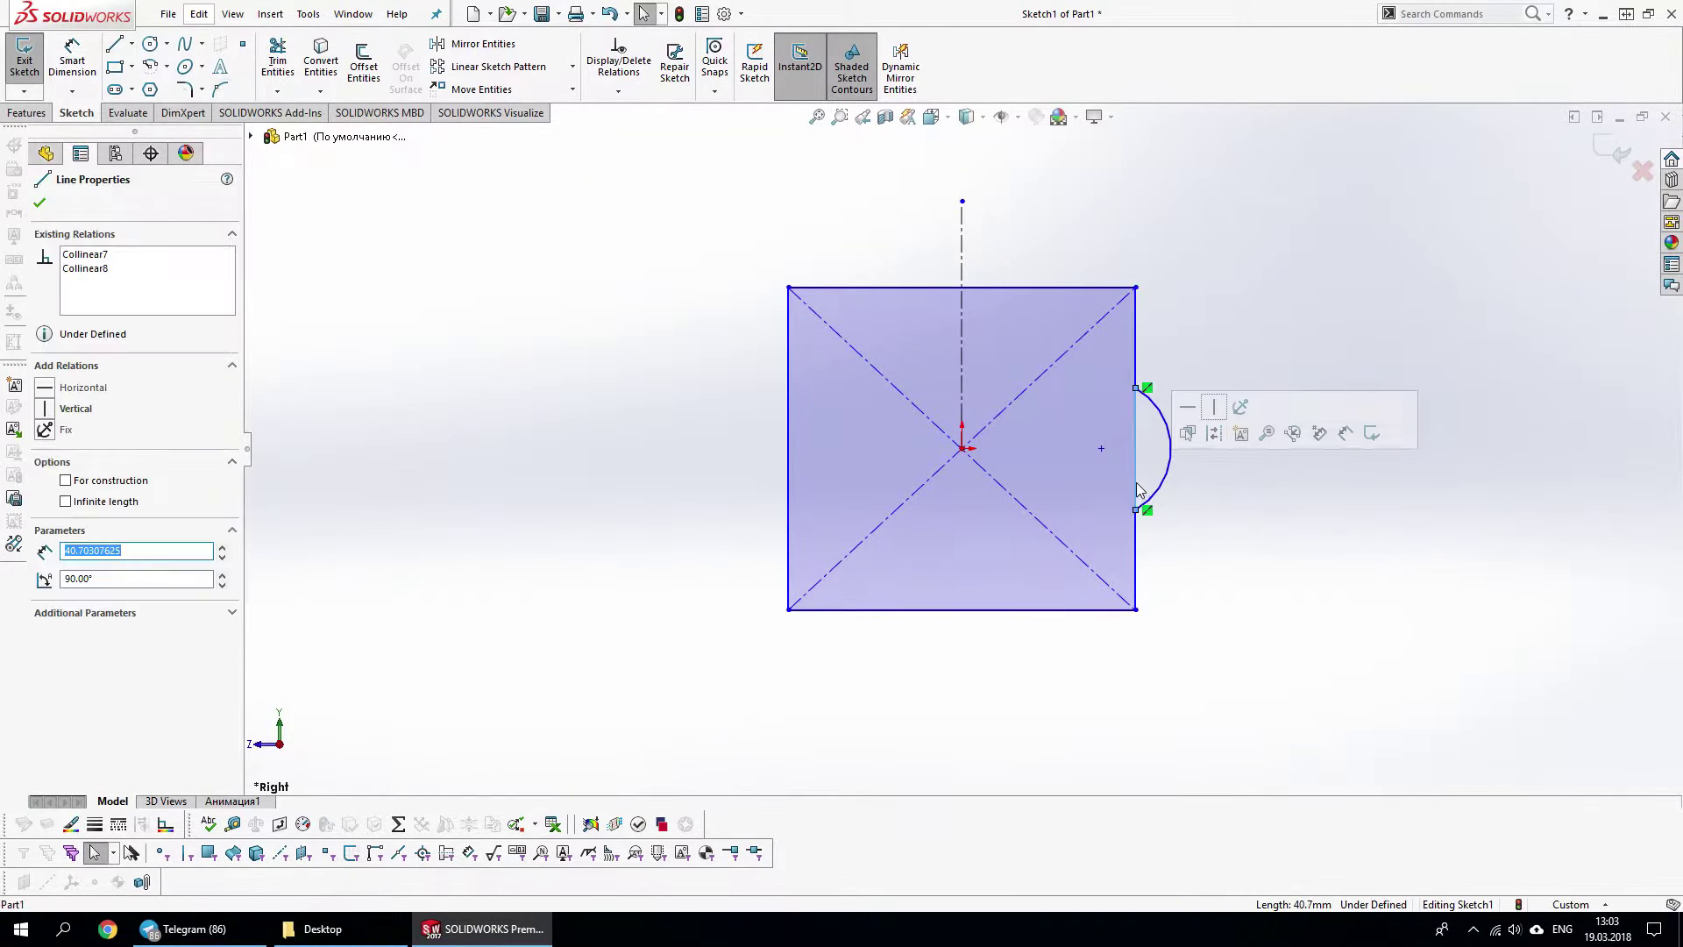
click(1166, 432)
Begin dimensioning the width of the square's top edge
right_drag(1114, 394, 1083, 303)
click(1082, 289)
click(1070, 232)
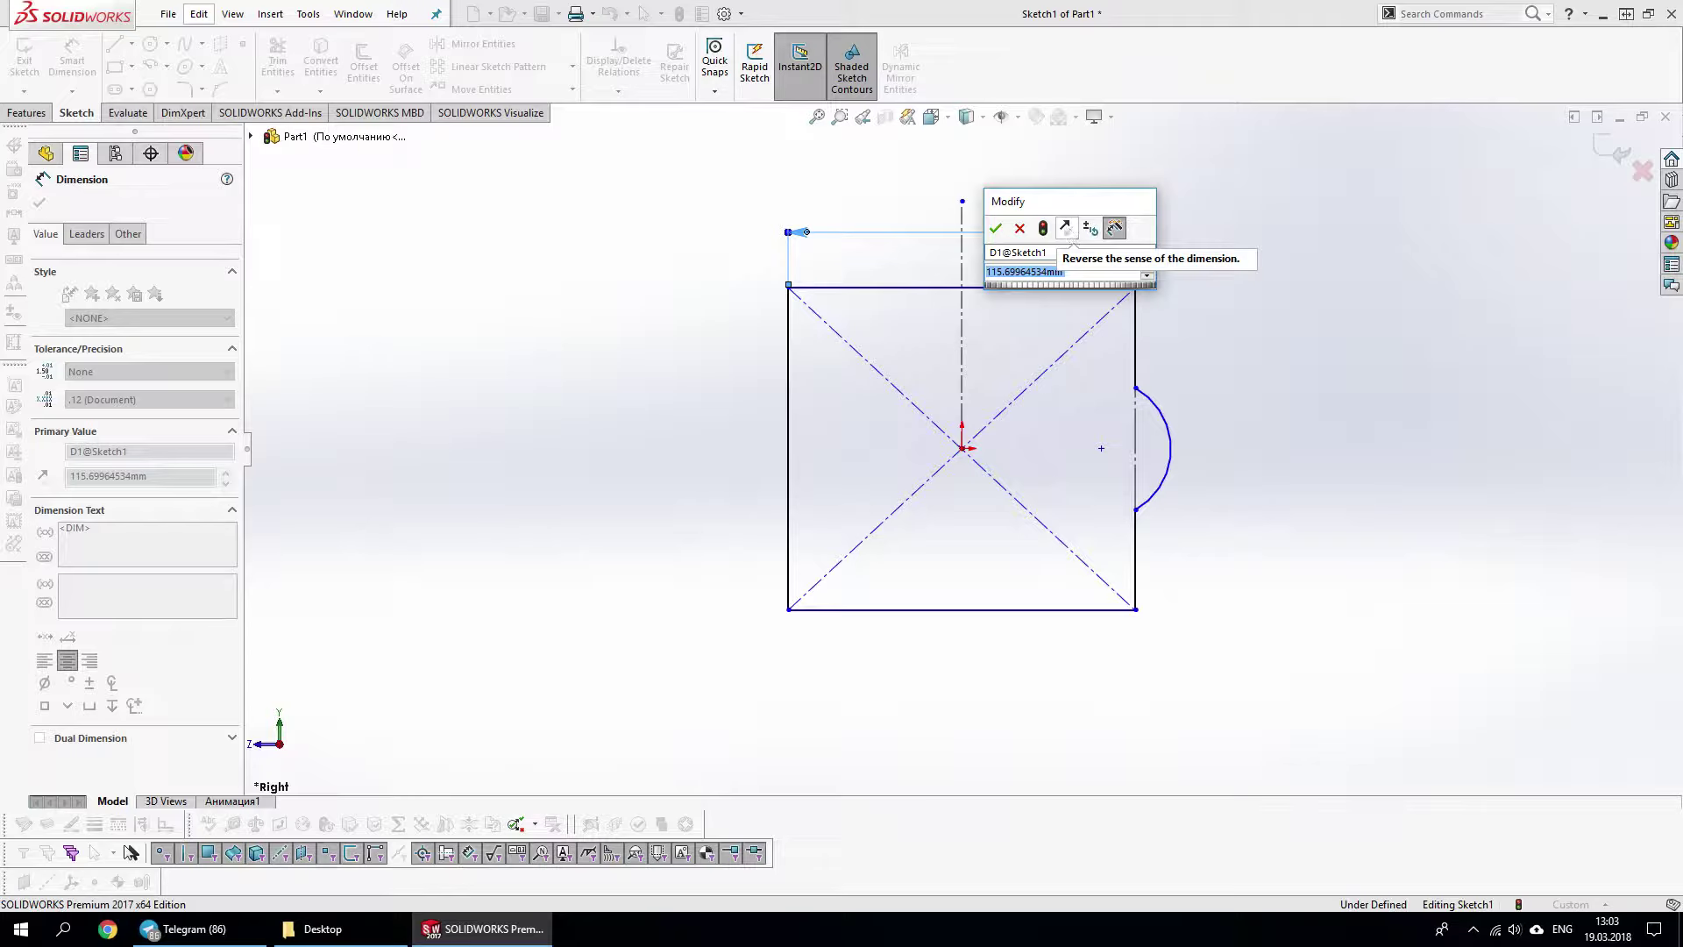
Dimension the square 82 mm wide and 82 mm high
text(82)
key(Return)
click(1137, 286)
click(1137, 610)
click(1547, 612)
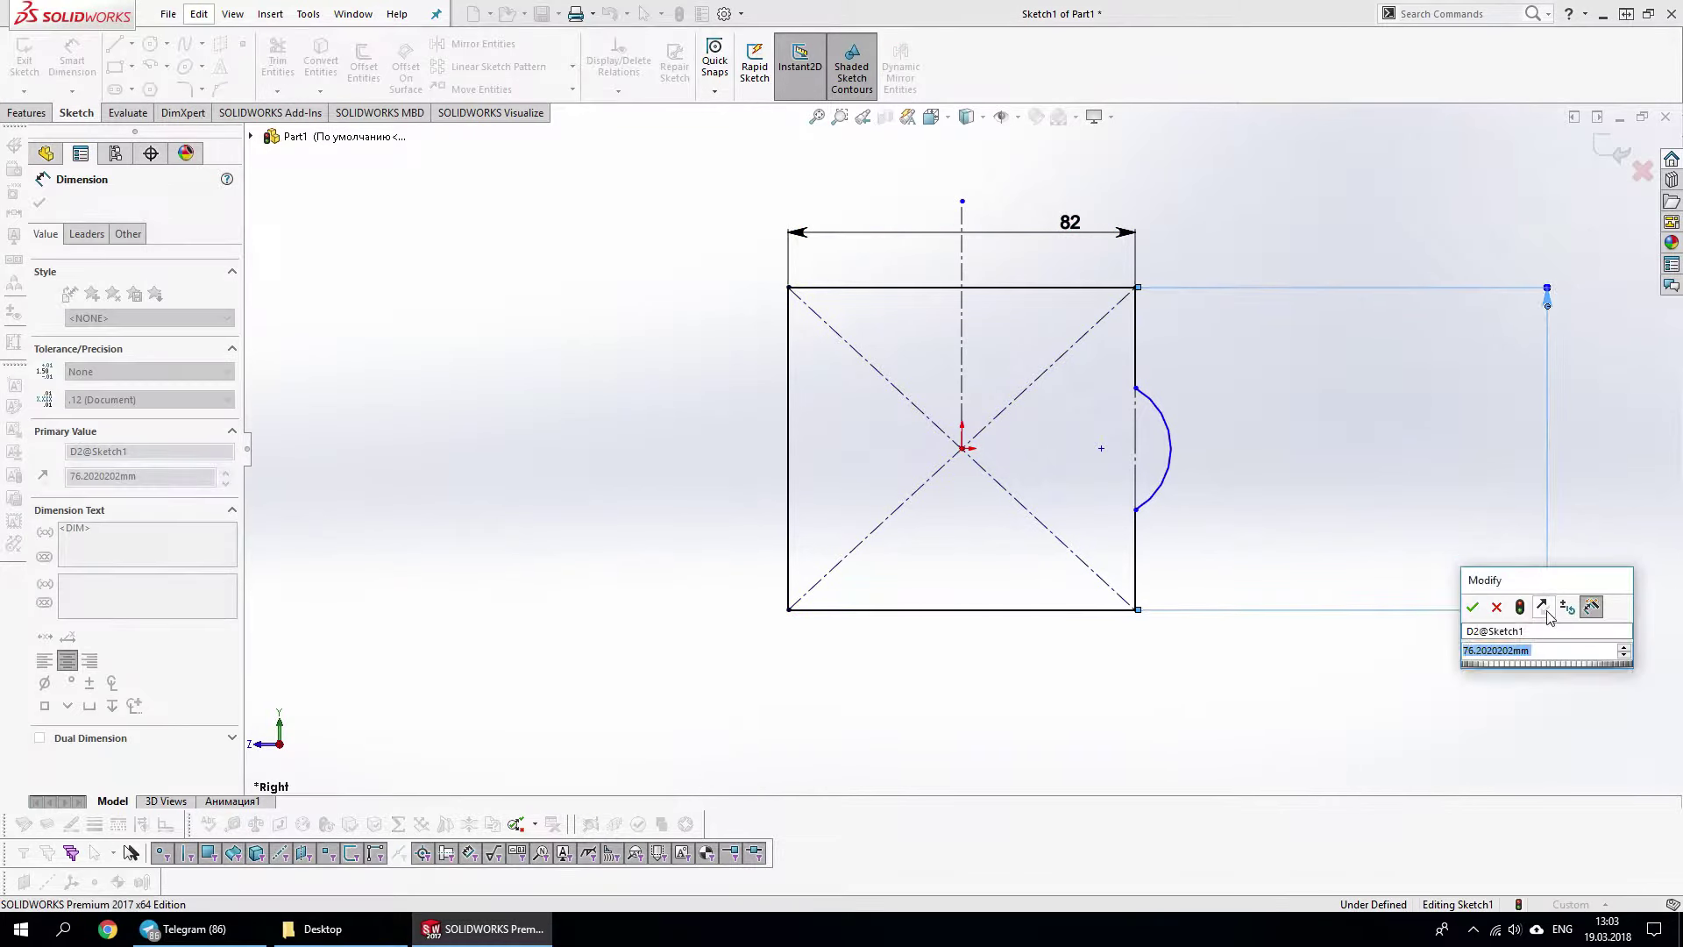
text(82)
key(Return)
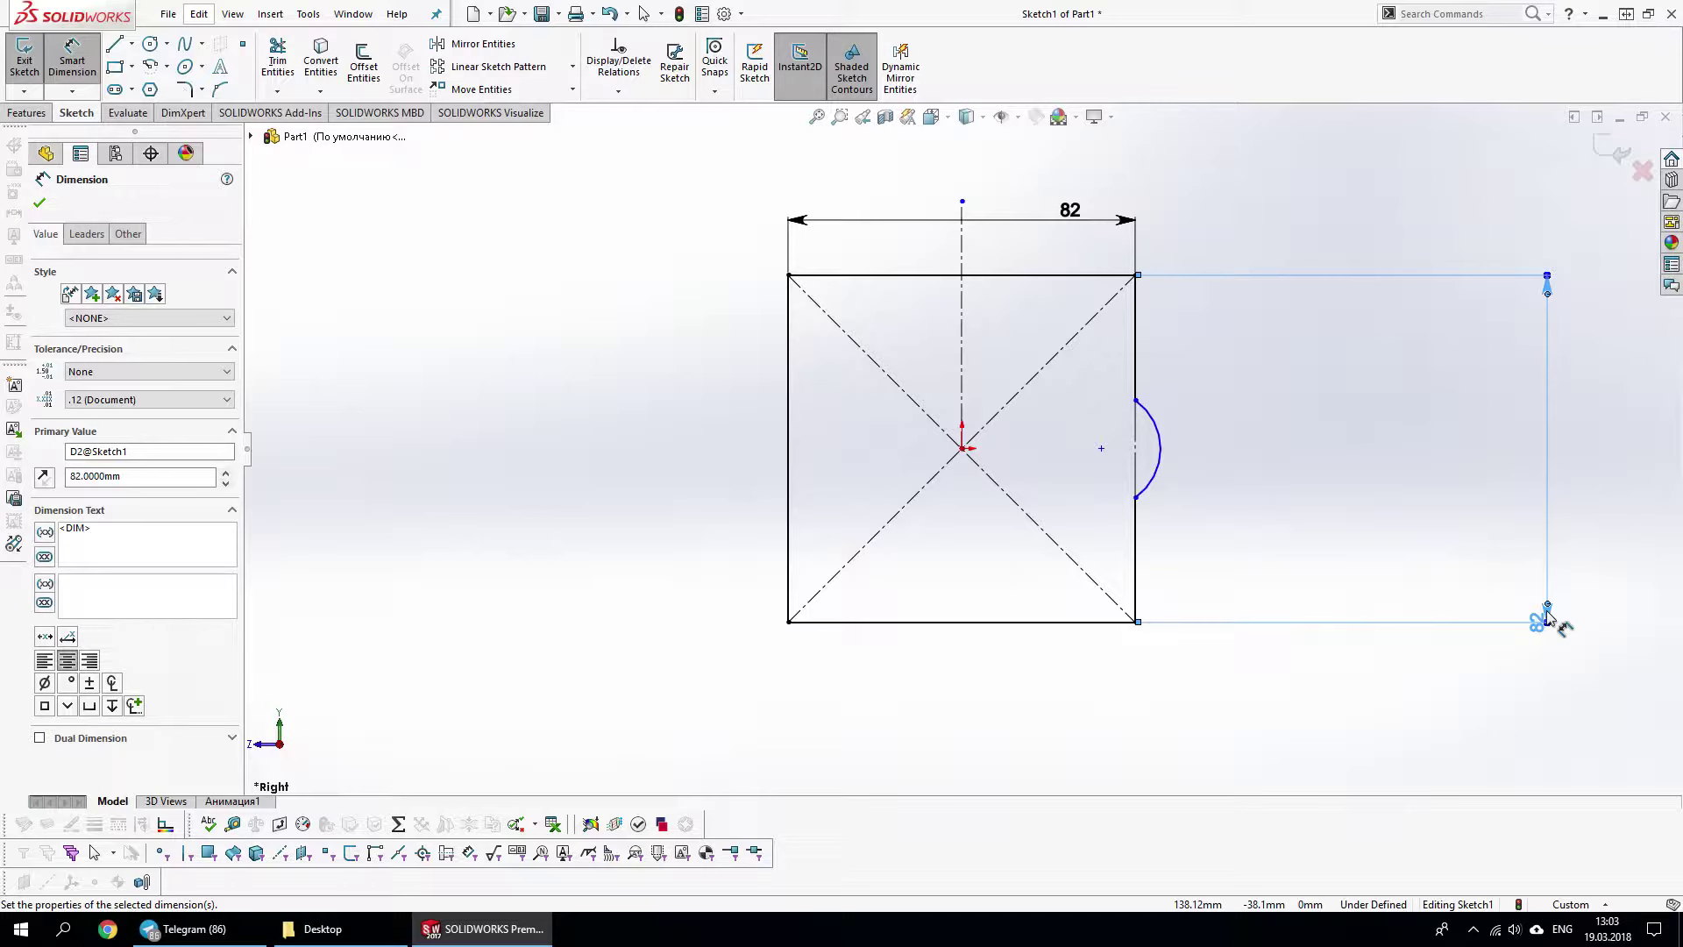
Dimension the arc's span from the centreline as 109 mm and its height as 55 mm
click(1159, 449)
click(962, 391)
click(850, 724)
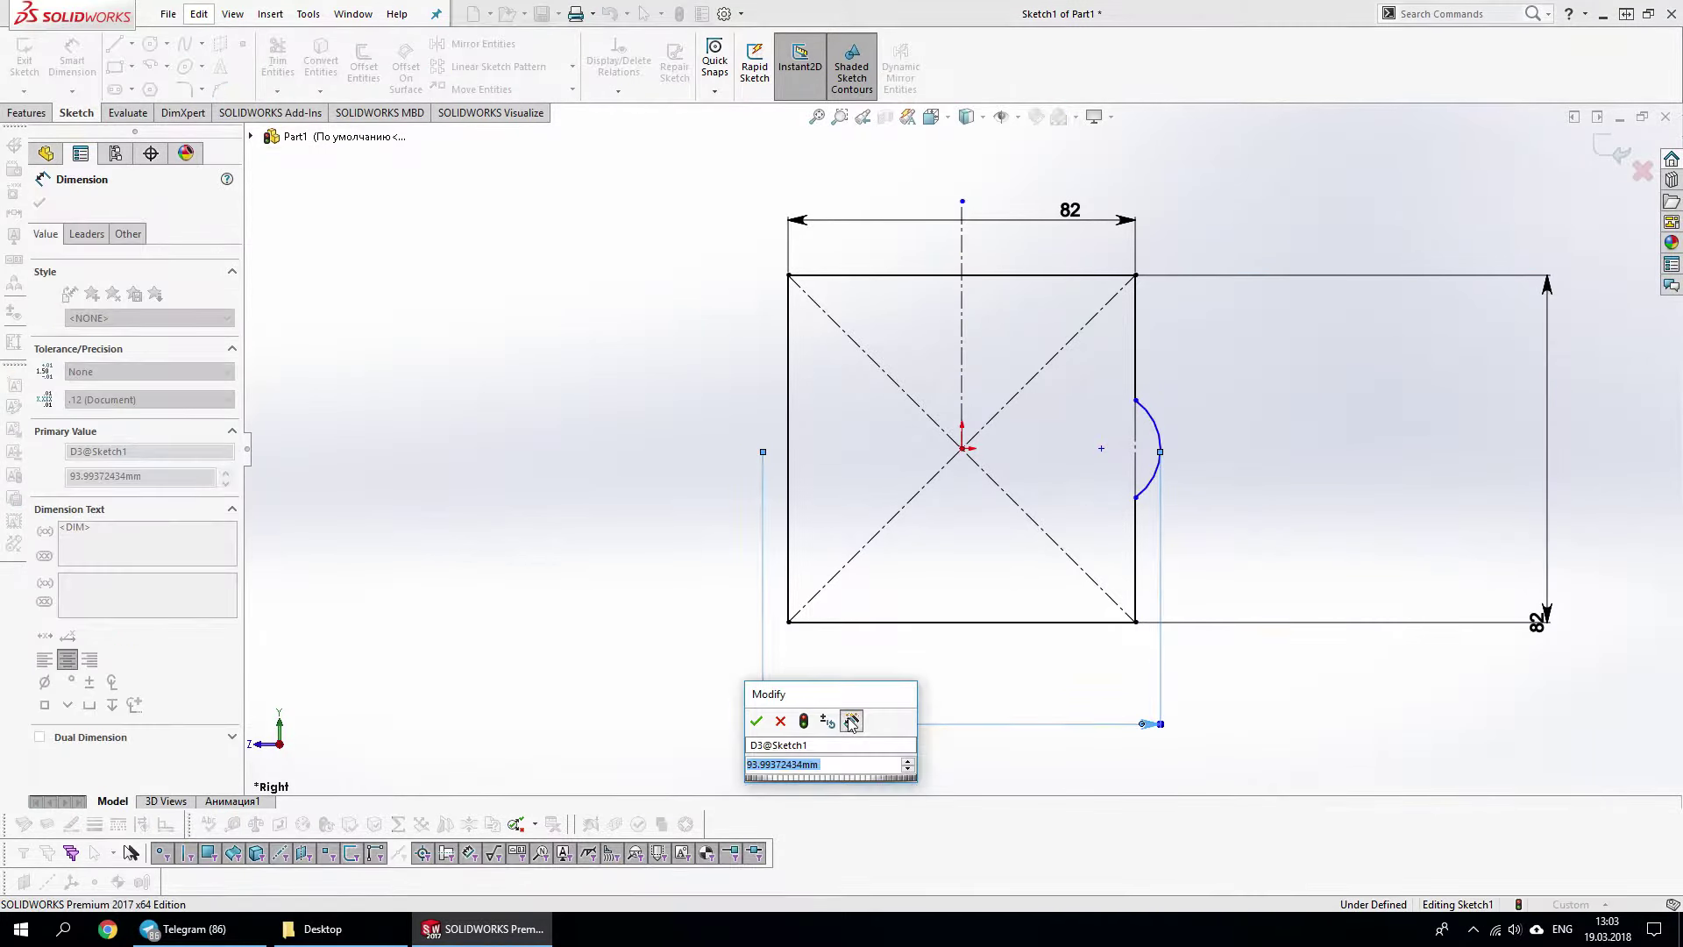
text(109)
key(Return)
click(1136, 363)
click(1136, 533)
click(1400, 518)
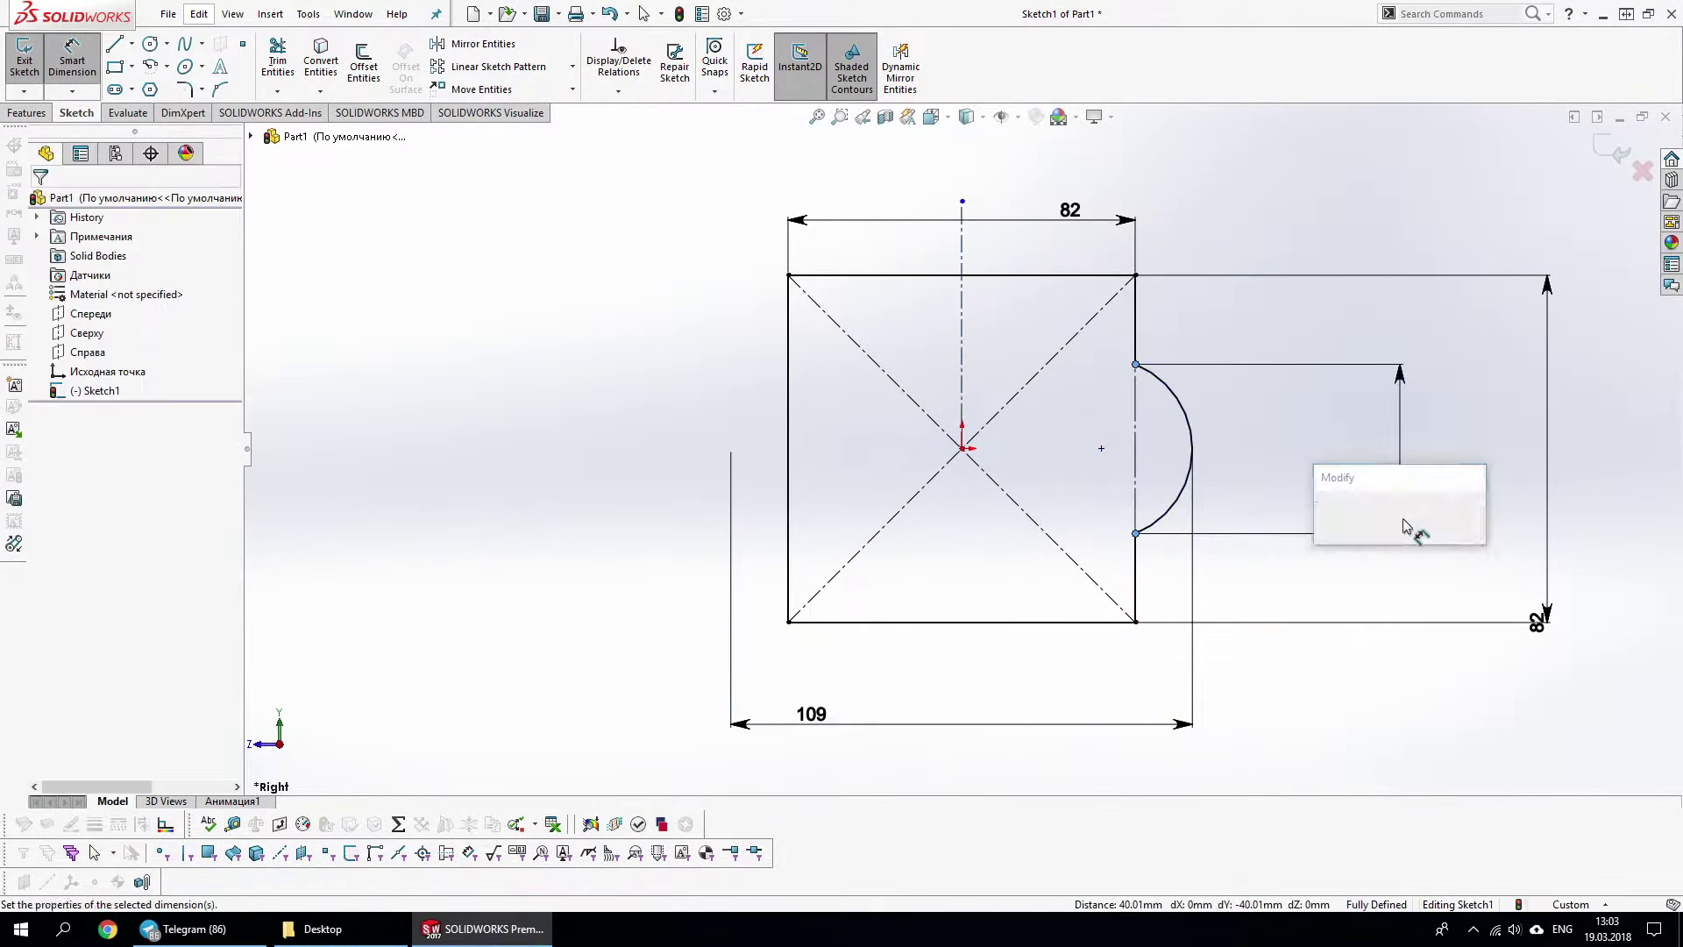
text(55)
key(Return)
key(Escape)
Mirror the side arc to the left about the centreline and trim the left edge inside it
click(1179, 378)
ctrl+click(962, 350)
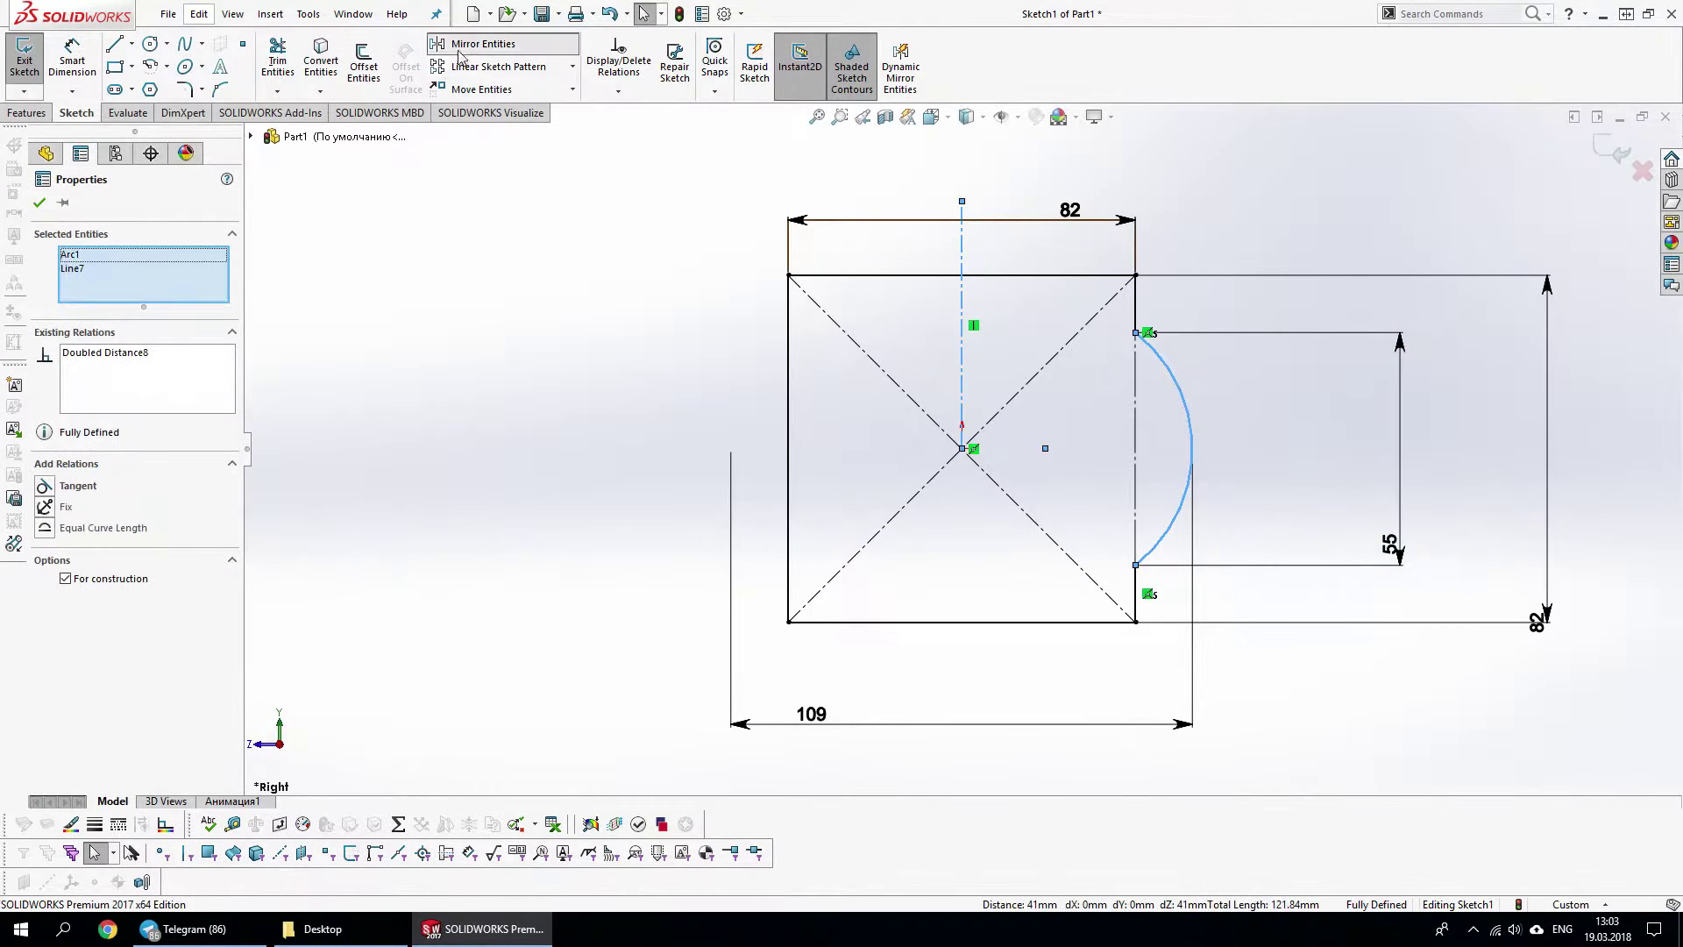
click(483, 44)
key(s)
click(971, 421)
Round the eight outline corners with 8 mm sketch fillets
key(s)
click(837, 529)
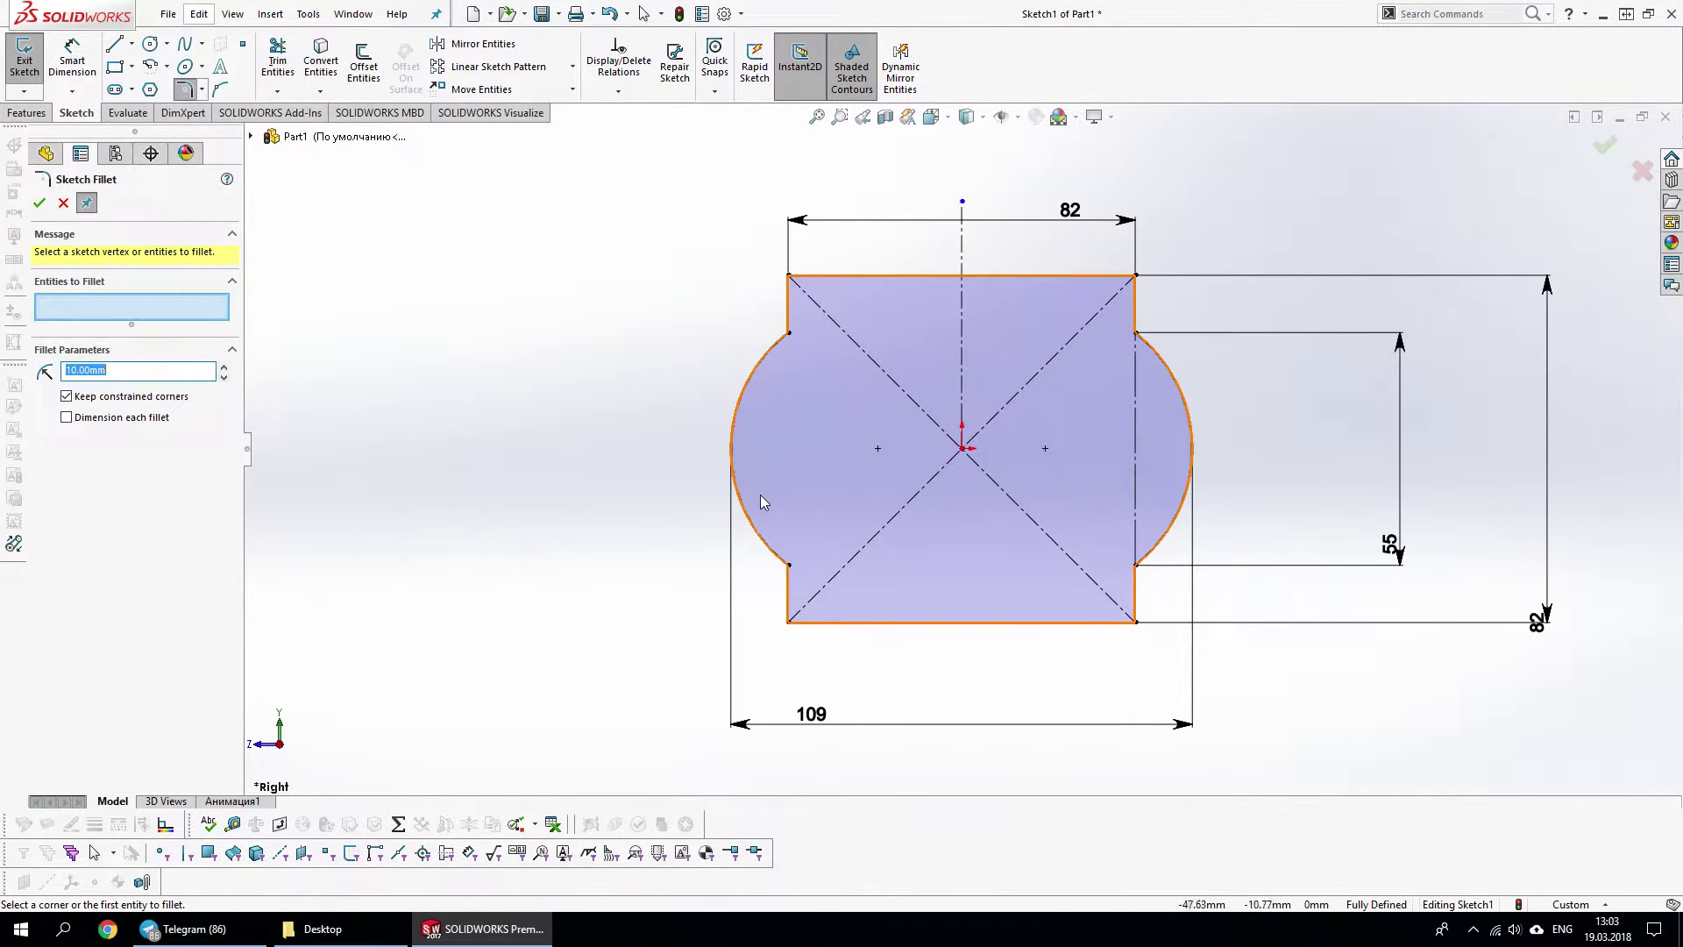
click(789, 275)
click(1137, 275)
click(1137, 333)
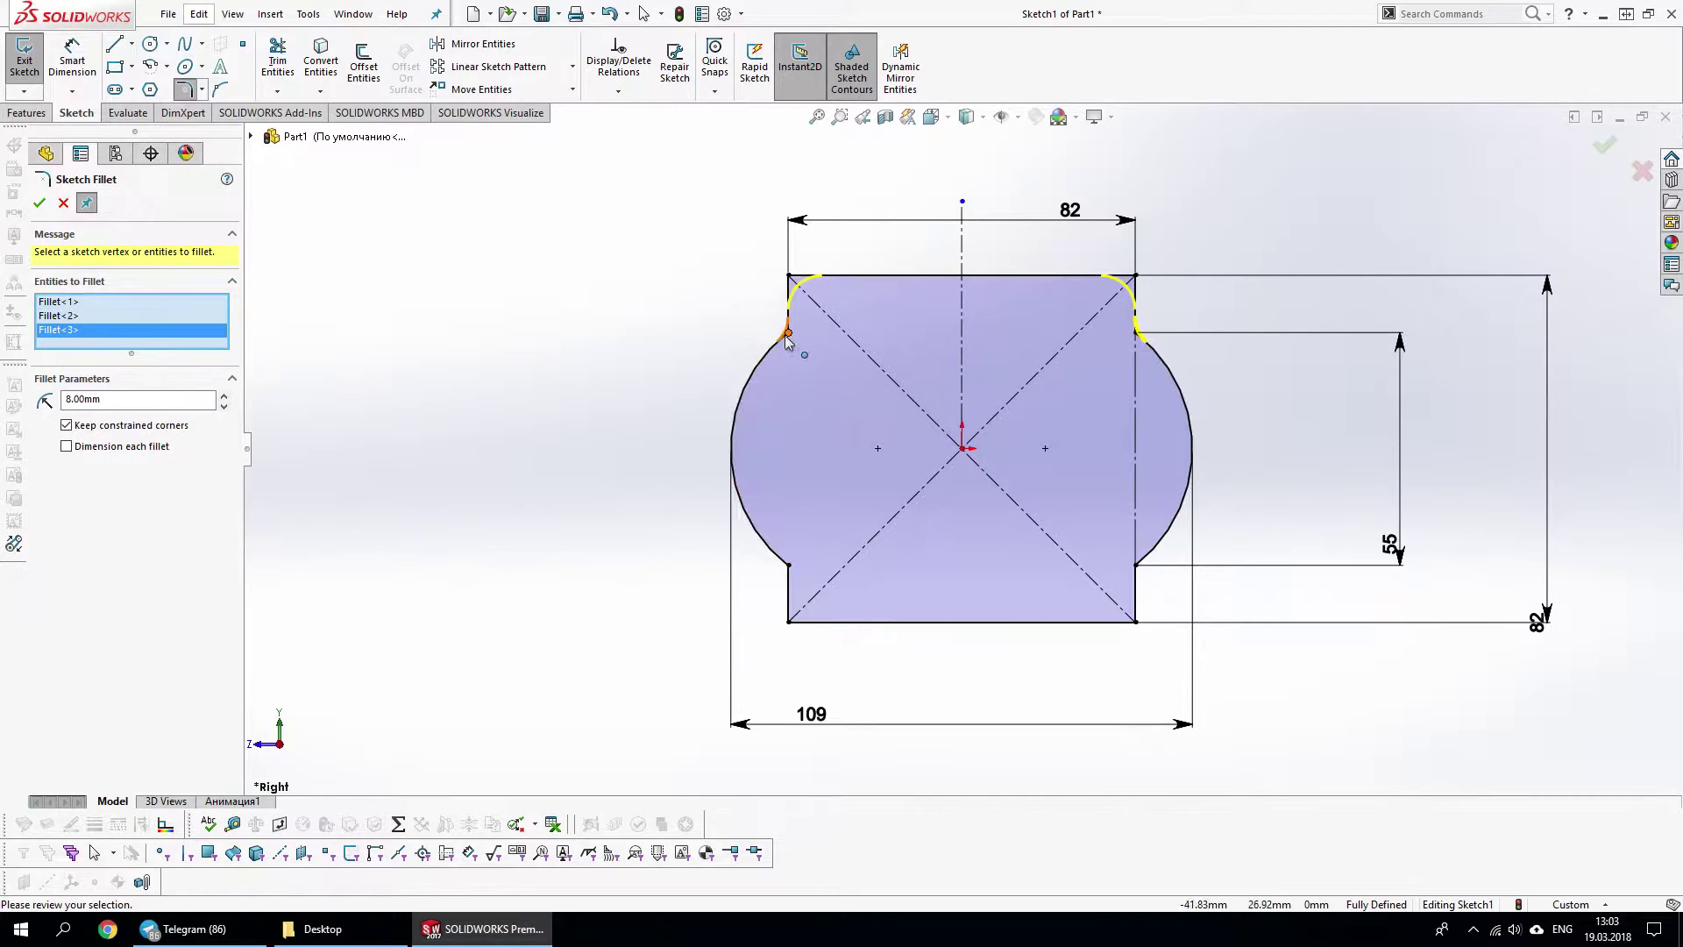
click(789, 333)
click(789, 565)
click(789, 622)
click(1136, 622)
click(1137, 565)
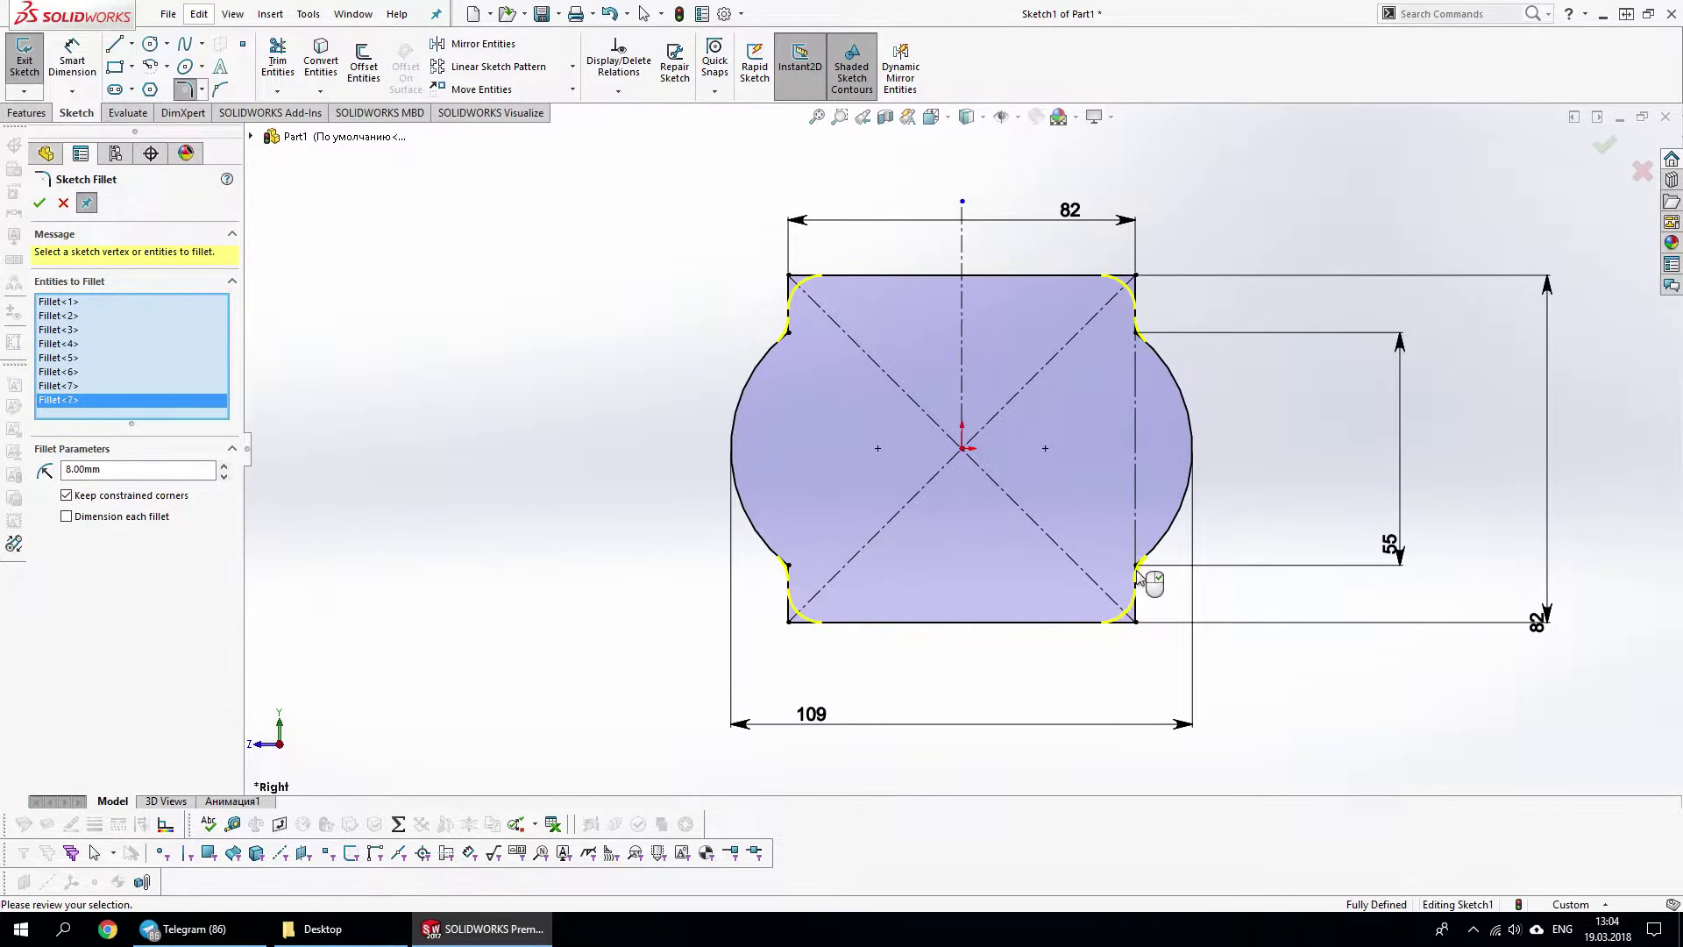
key(Return)
key(Escape)
key(s)
click(1535, 666)
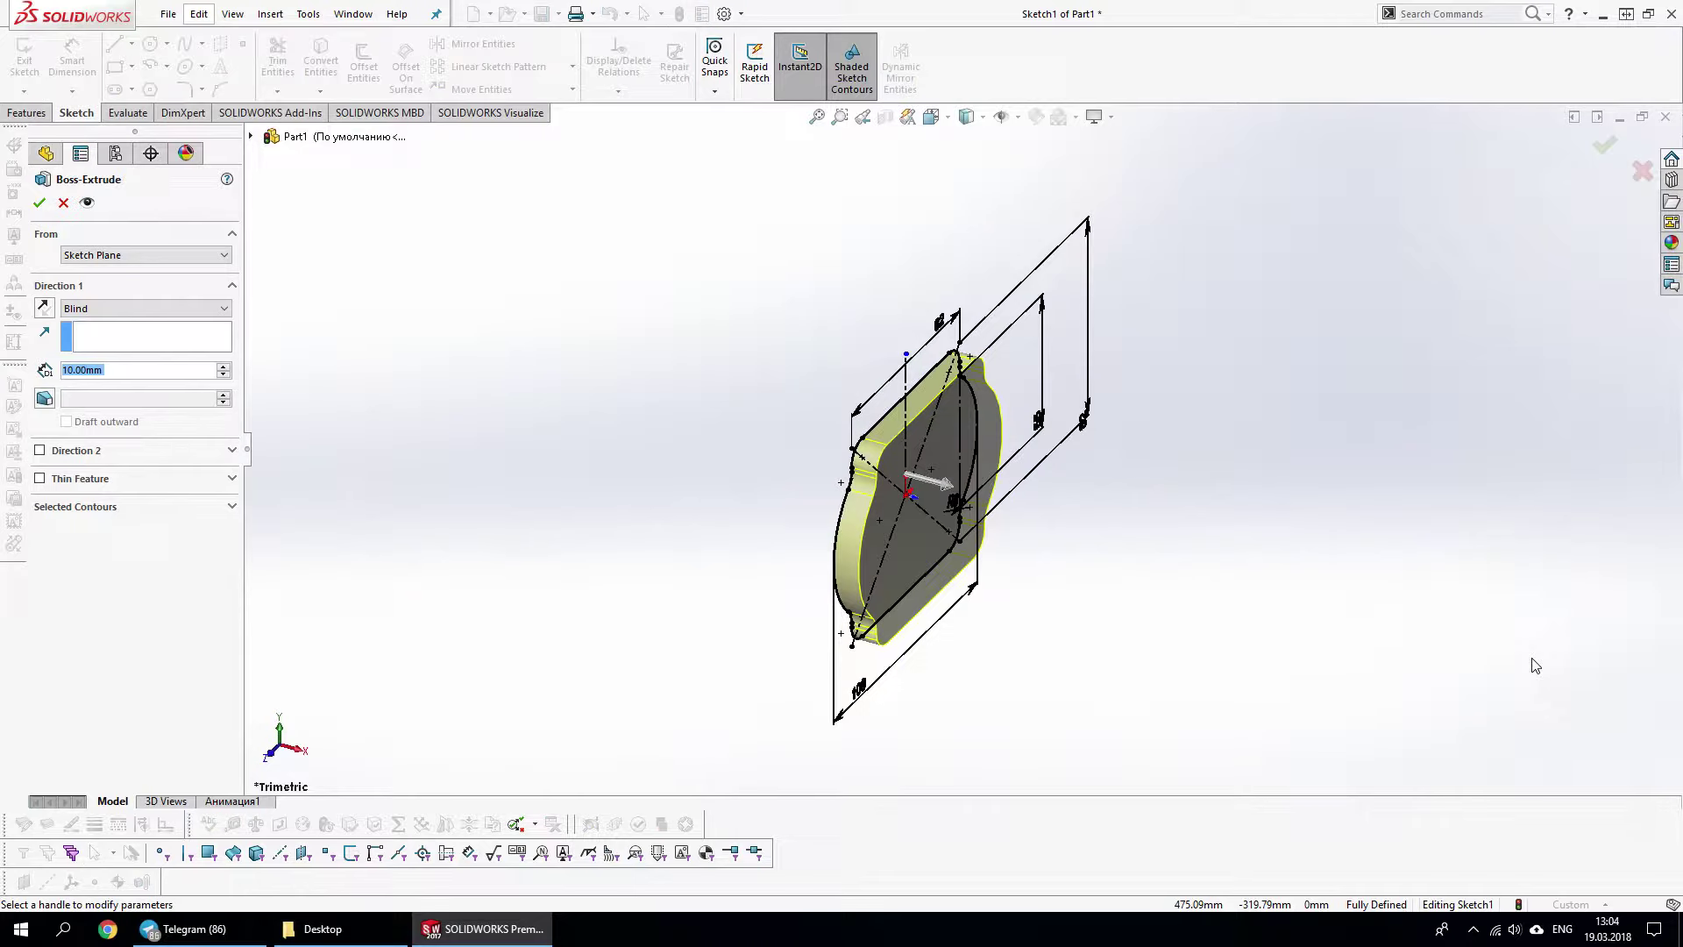
Extrude the outline into a 20 mm plate
text(20)
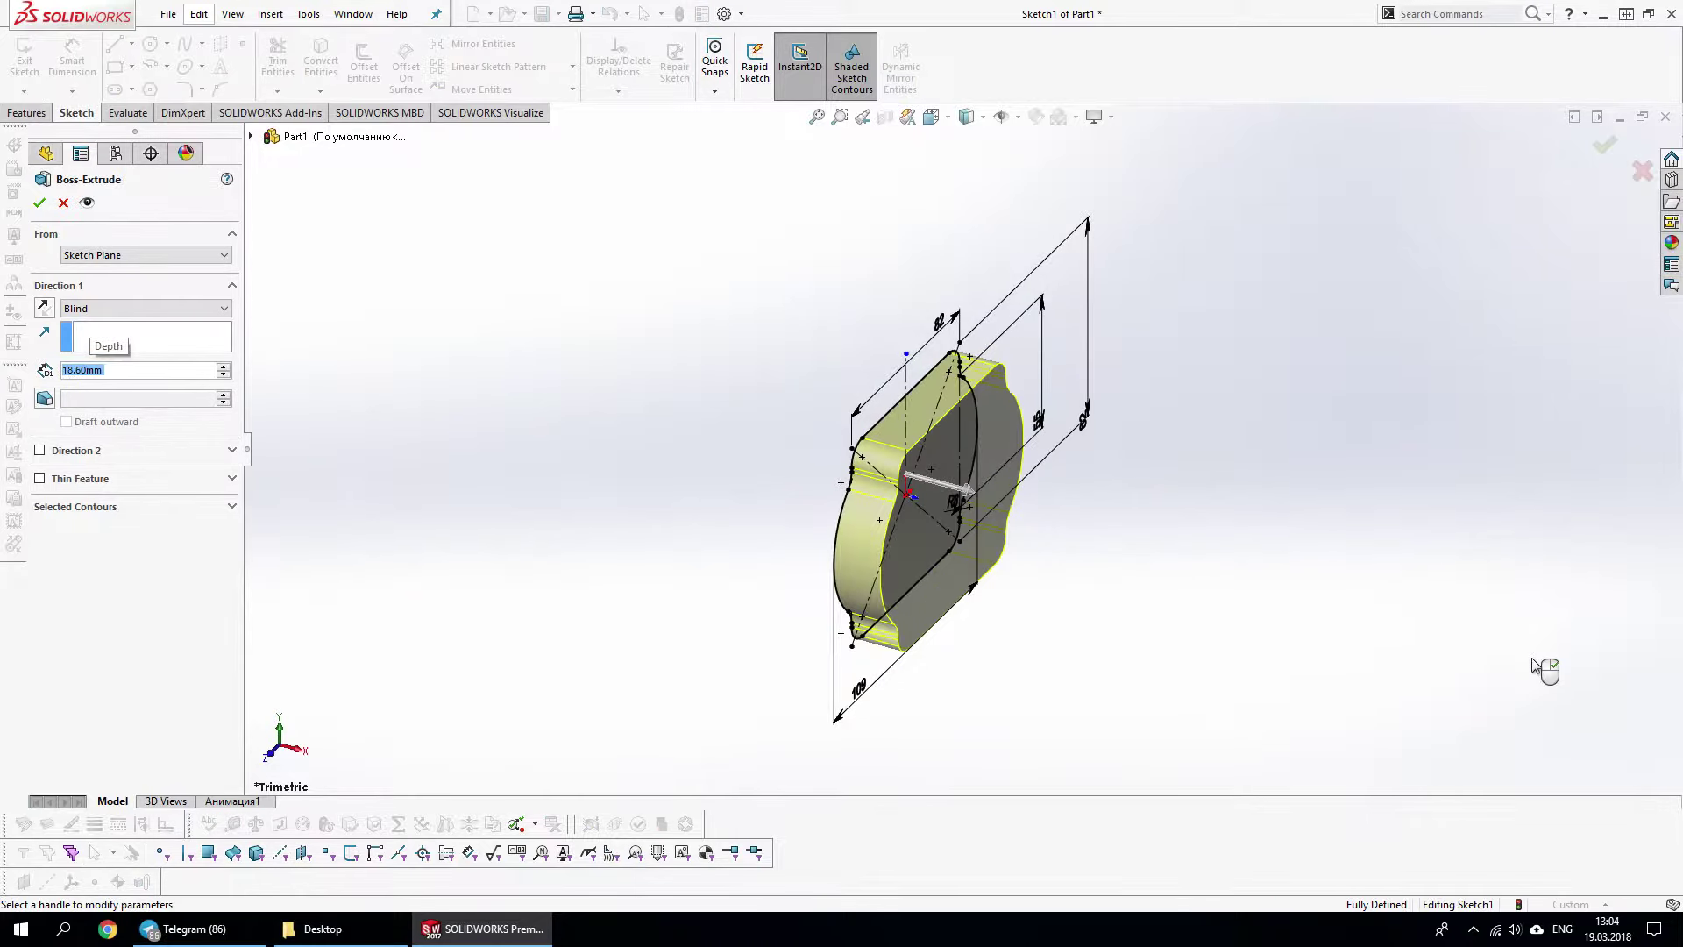
key(Return)
middle_drag(1538, 670, 1183, 546)
Sketch a rectangle on the plate's front face, its top midpoint vertical with the origin
click(1034, 489)
click(1111, 436)
key(s)
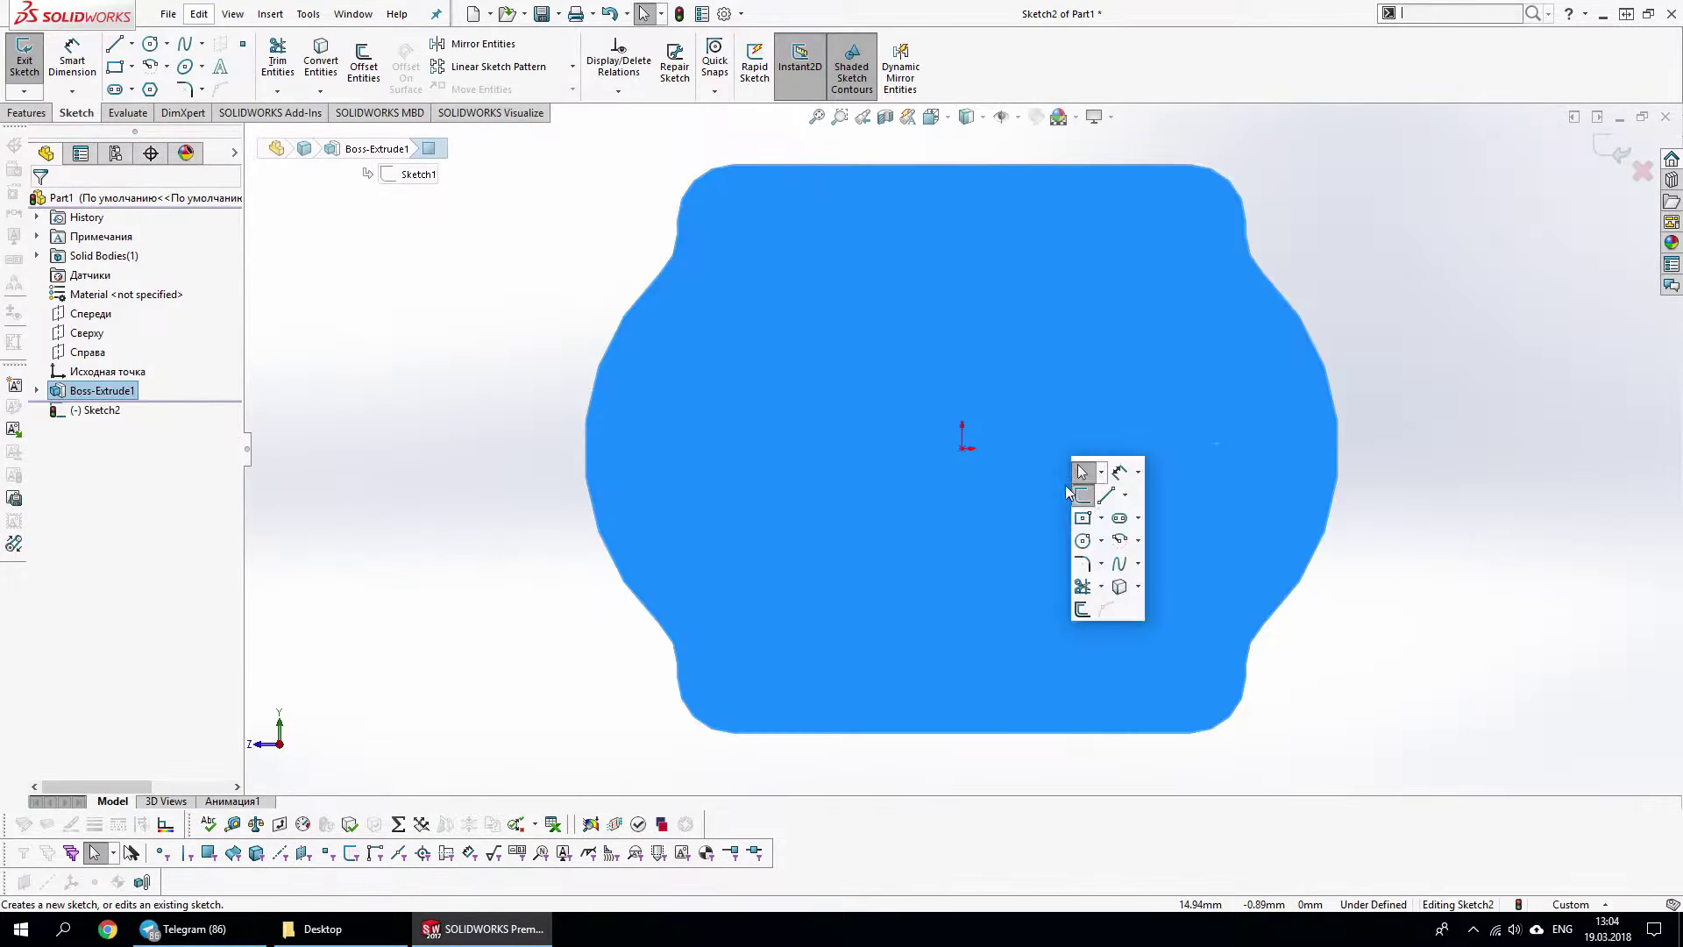
click(1092, 523)
click(862, 171)
scroll(862, 171, up, 5)
click(1046, 707)
key(Escape)
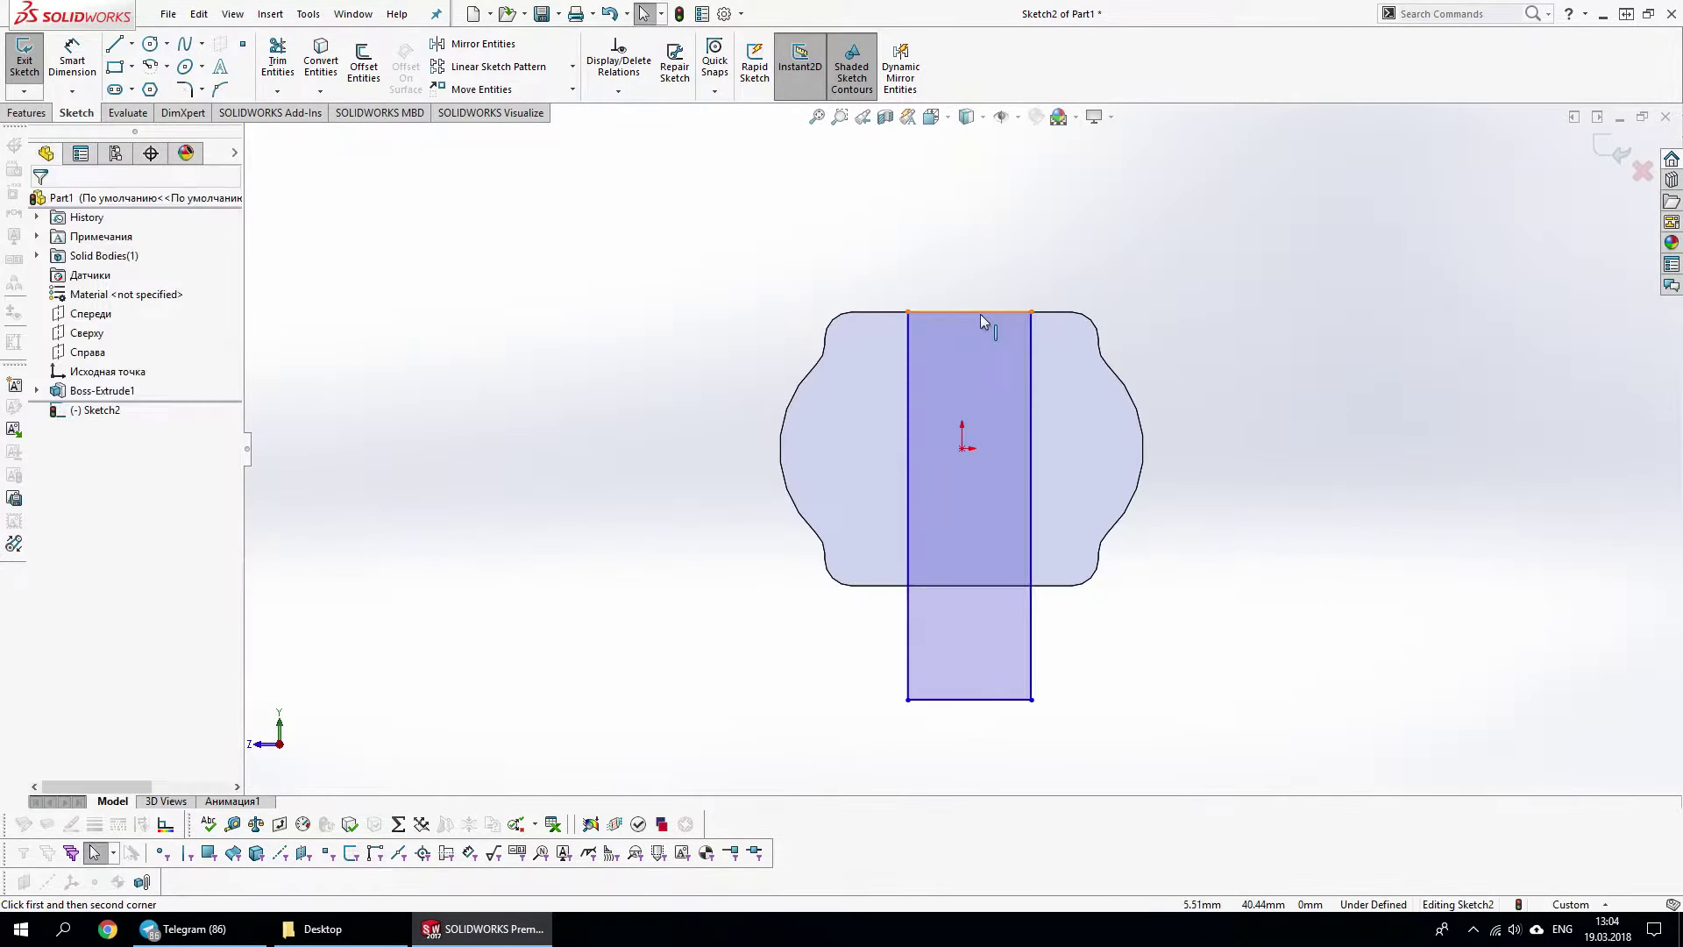
click(969, 312)
ctrl+click(963, 448)
click(1039, 370)
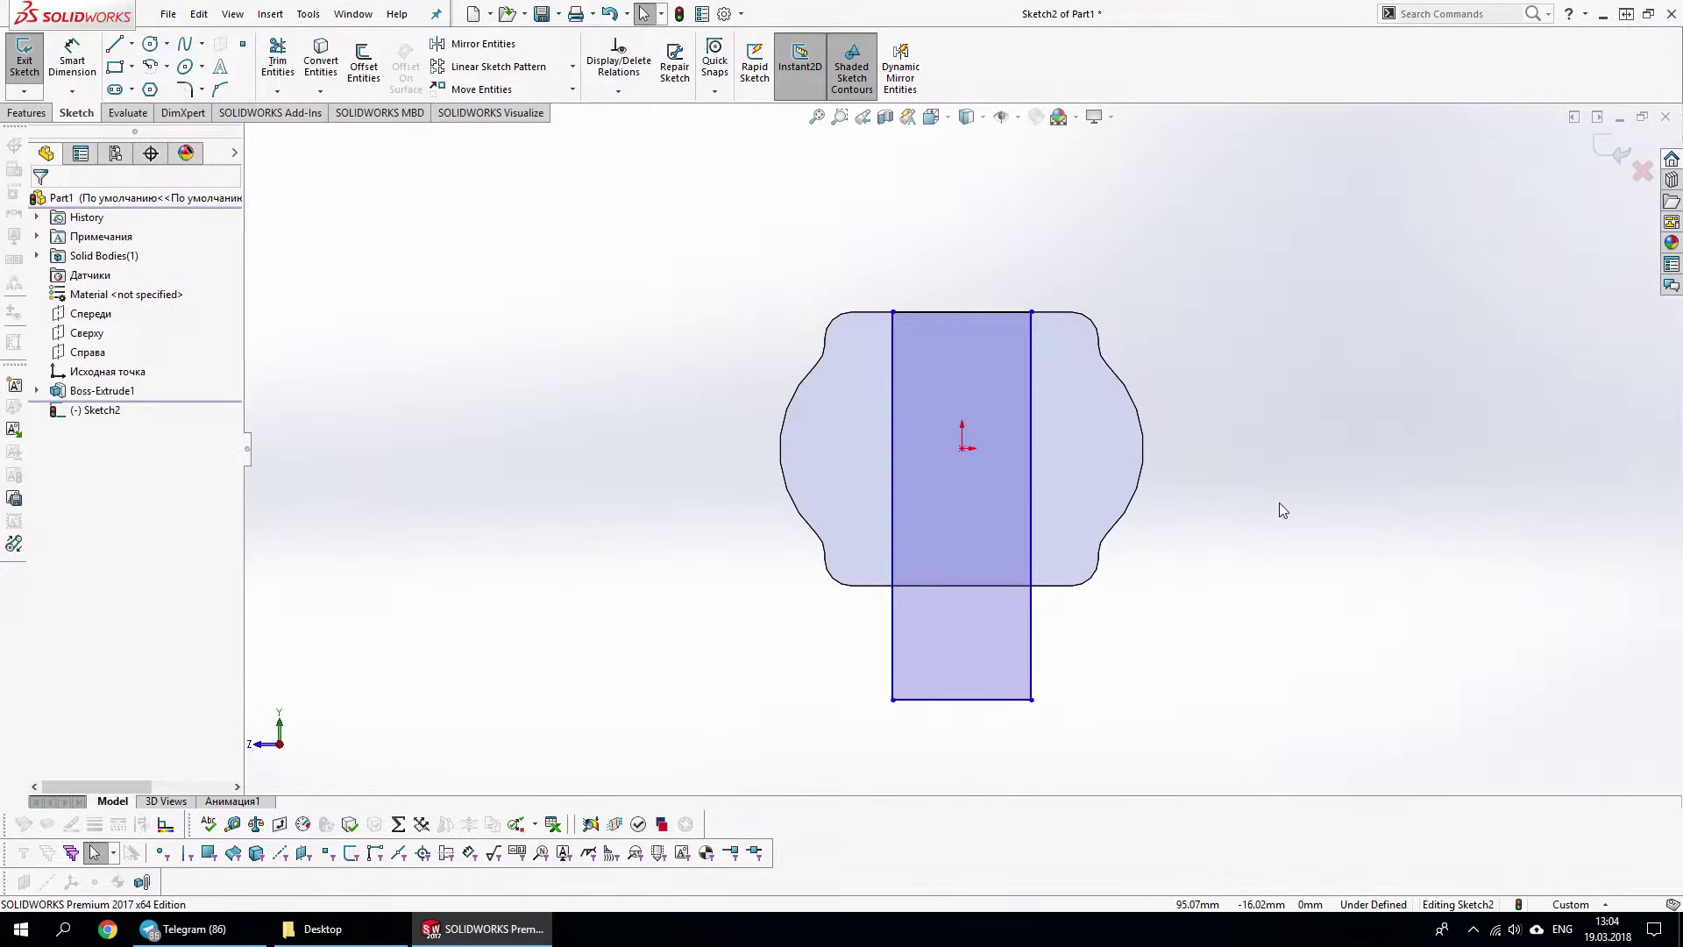
Dimension the rectangle's width to 42 mm
key(s)
click(1291, 519)
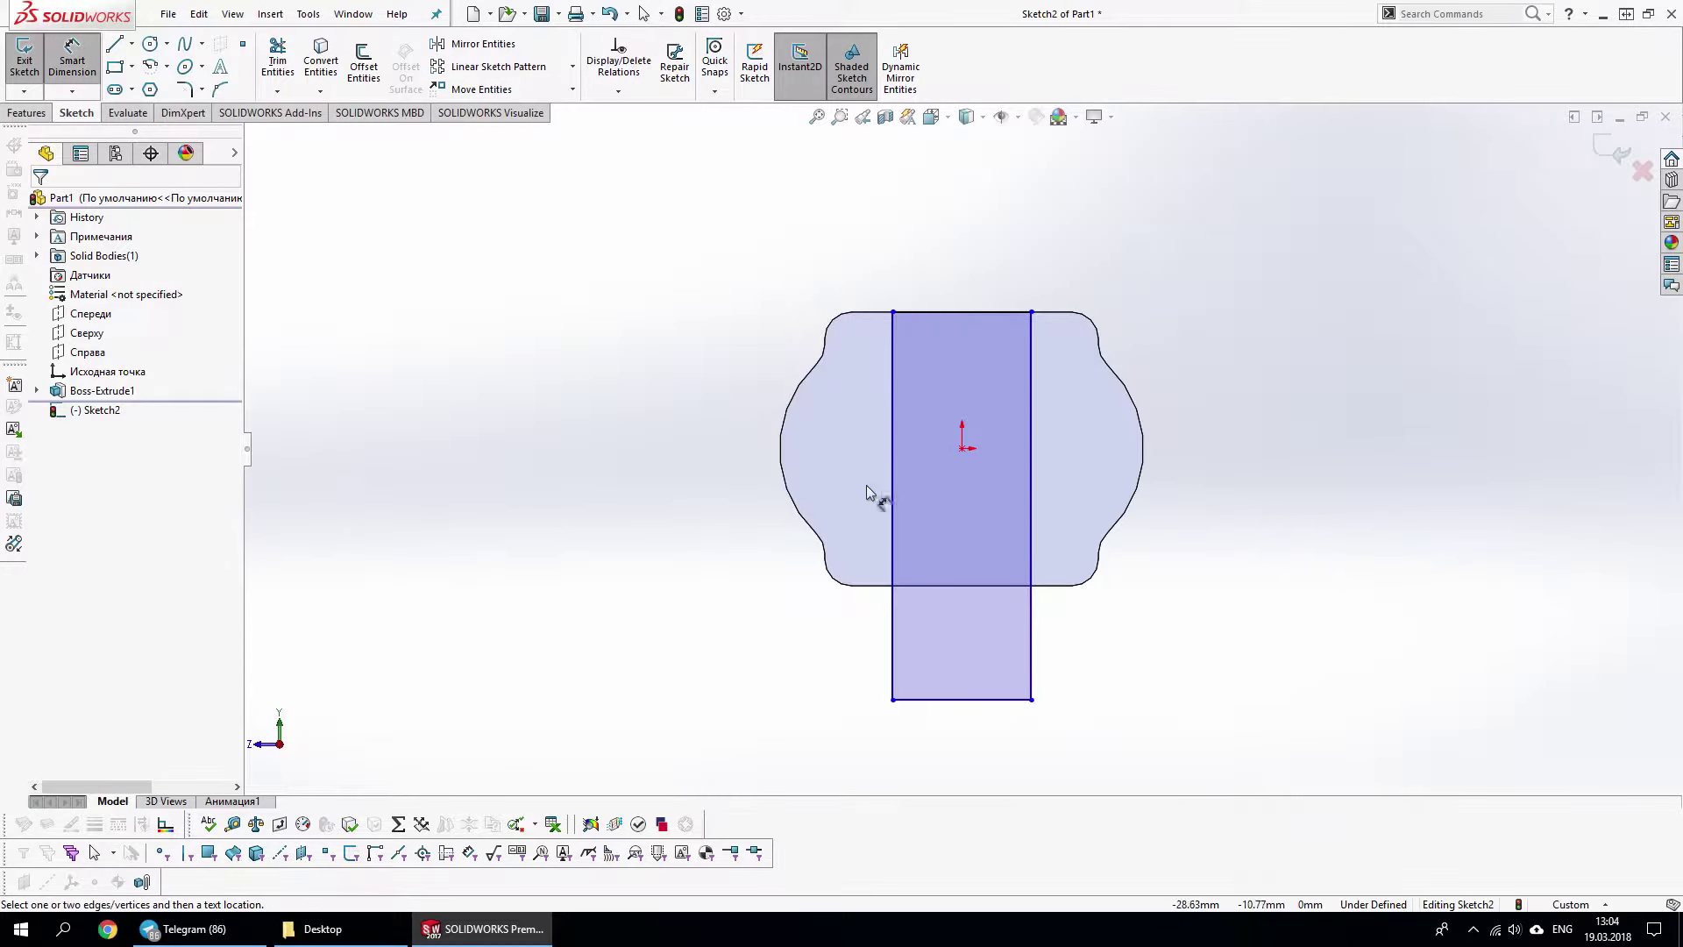
click(893, 491)
click(1031, 465)
click(1253, 394)
text(42)
key(Return)
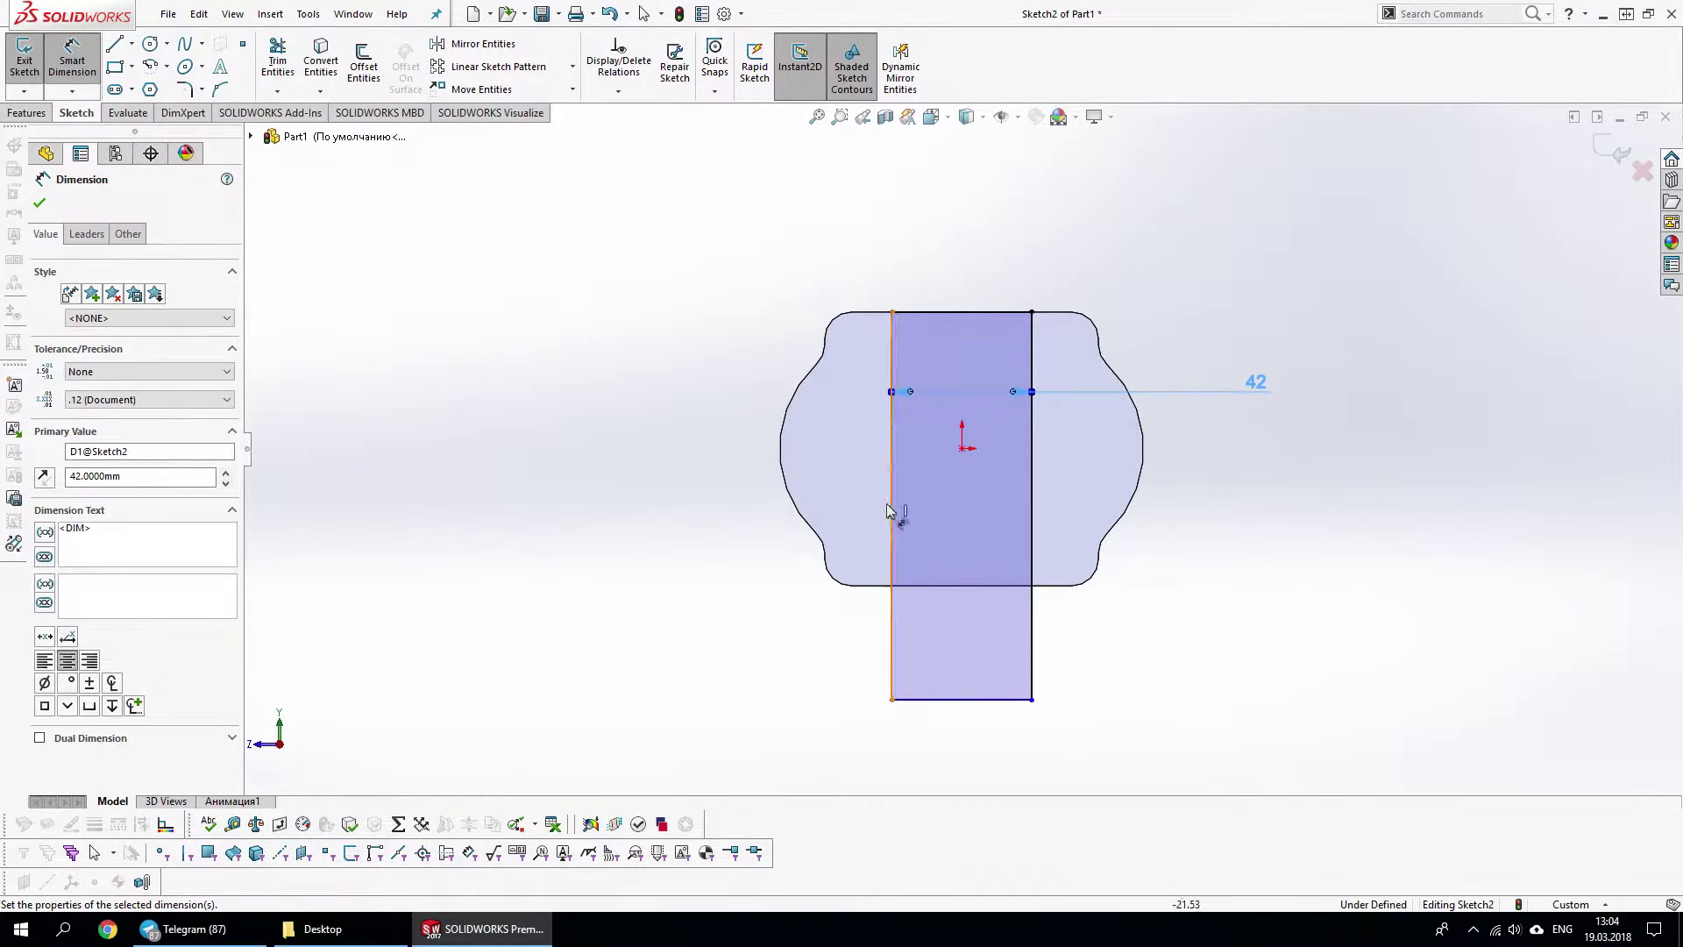
Dimension the rectangle's height to 105 mm
click(964, 312)
click(1014, 698)
click(1398, 533)
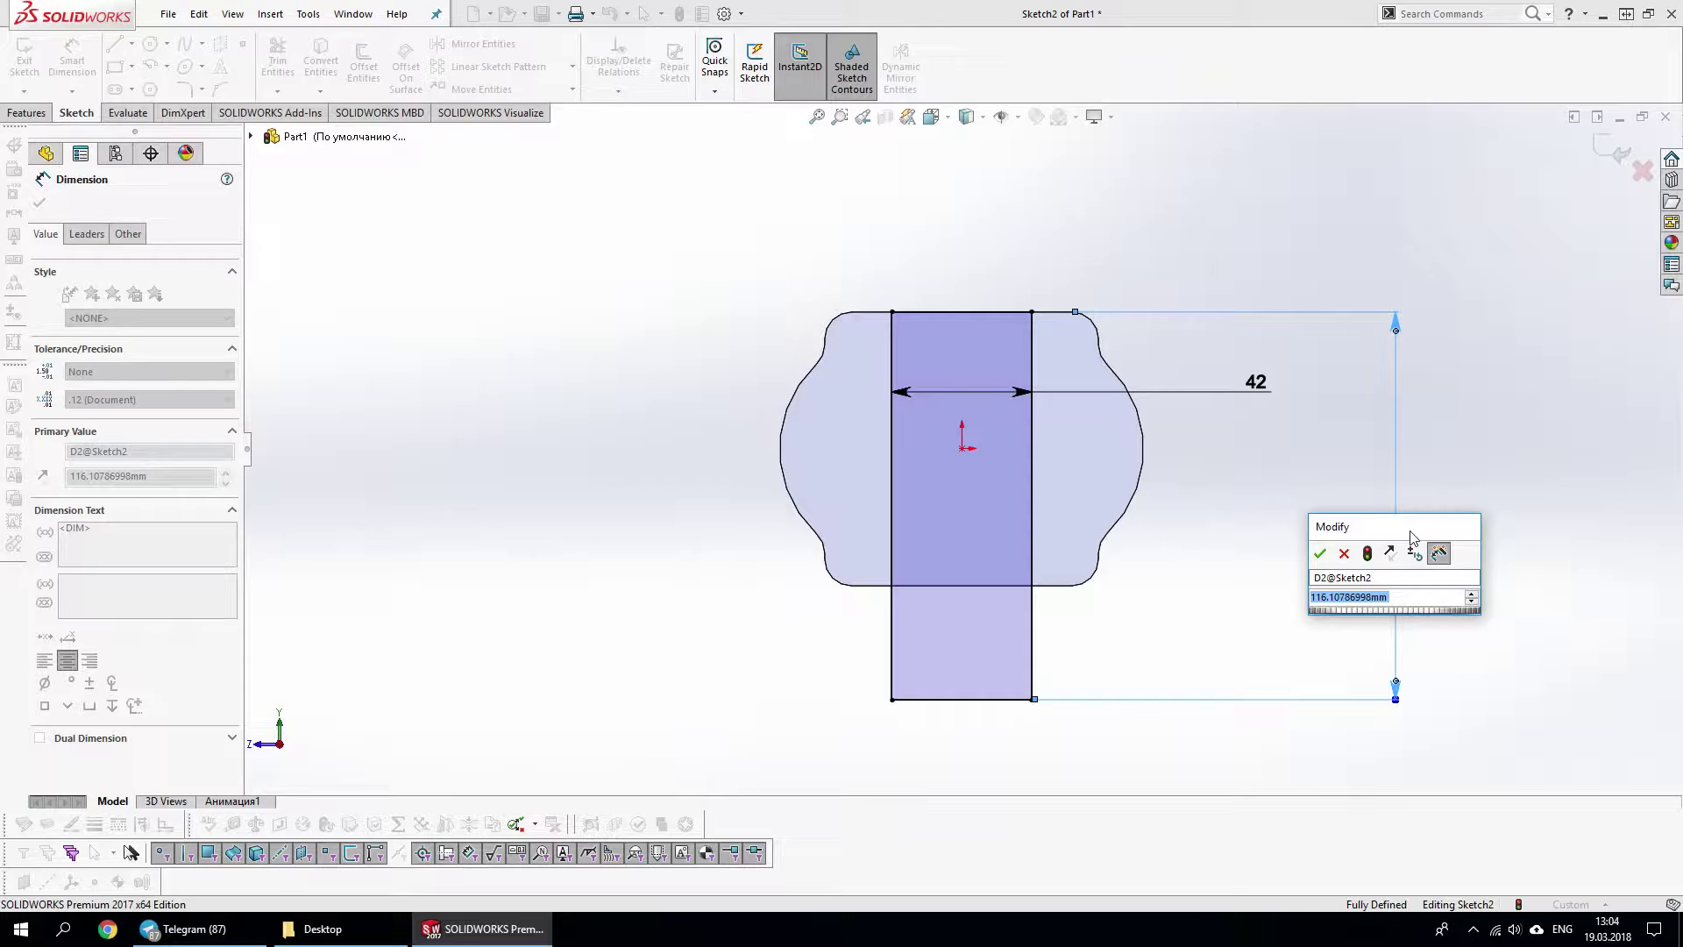
text(105)
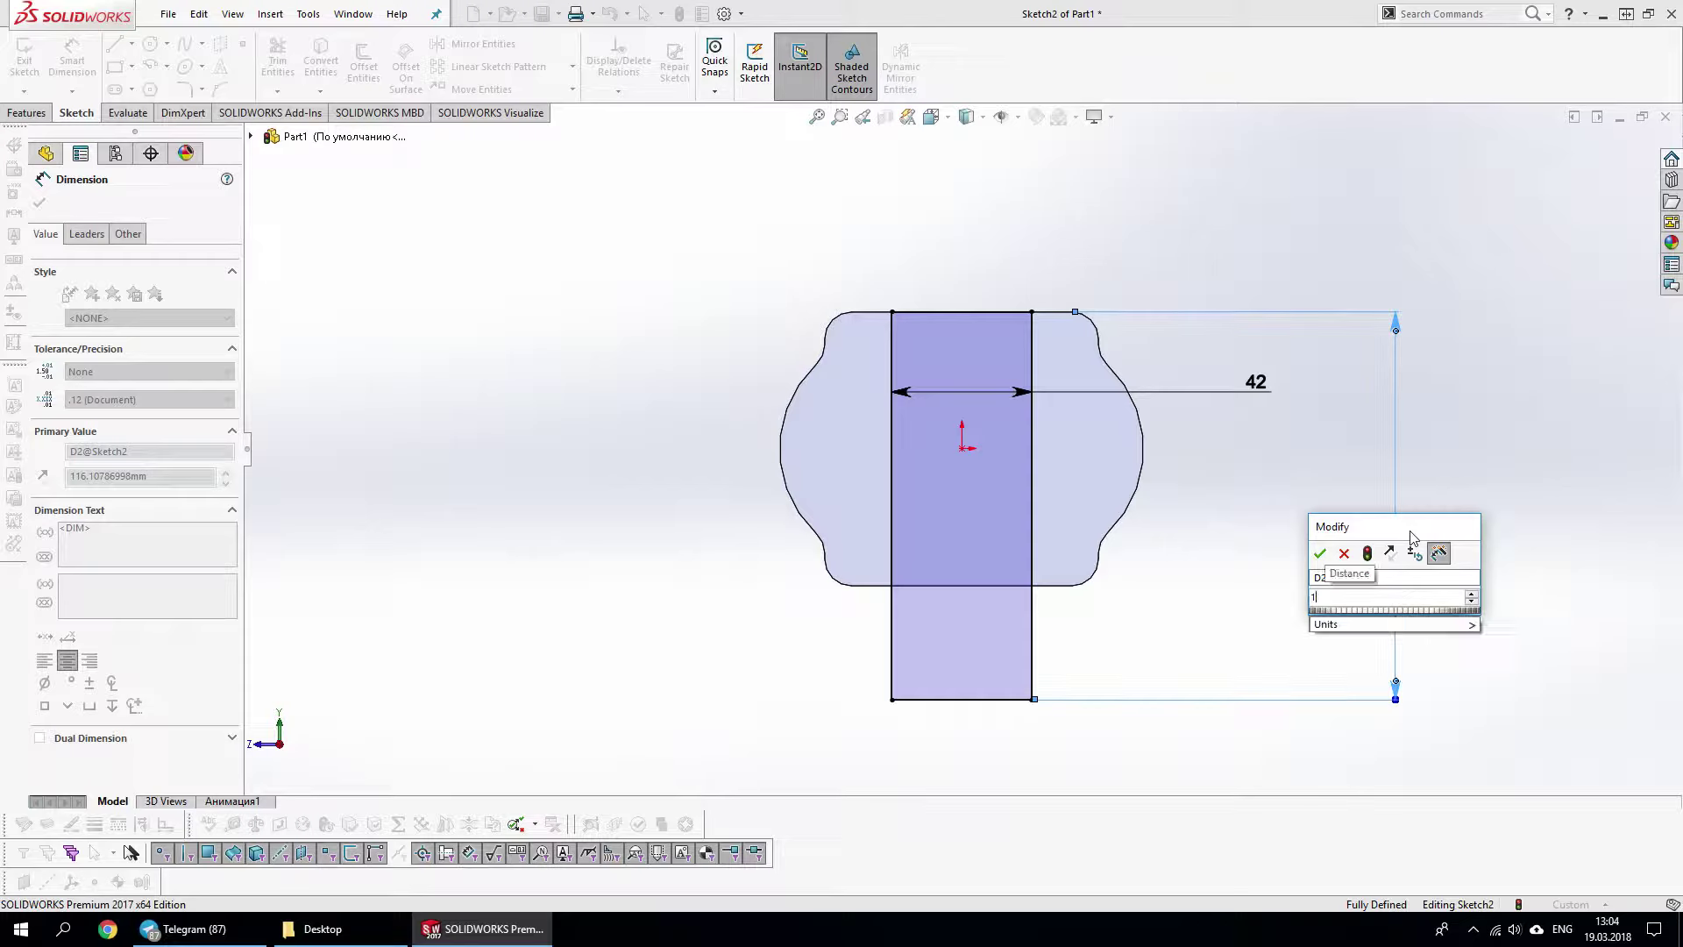
key(Return)
click(997, 719)
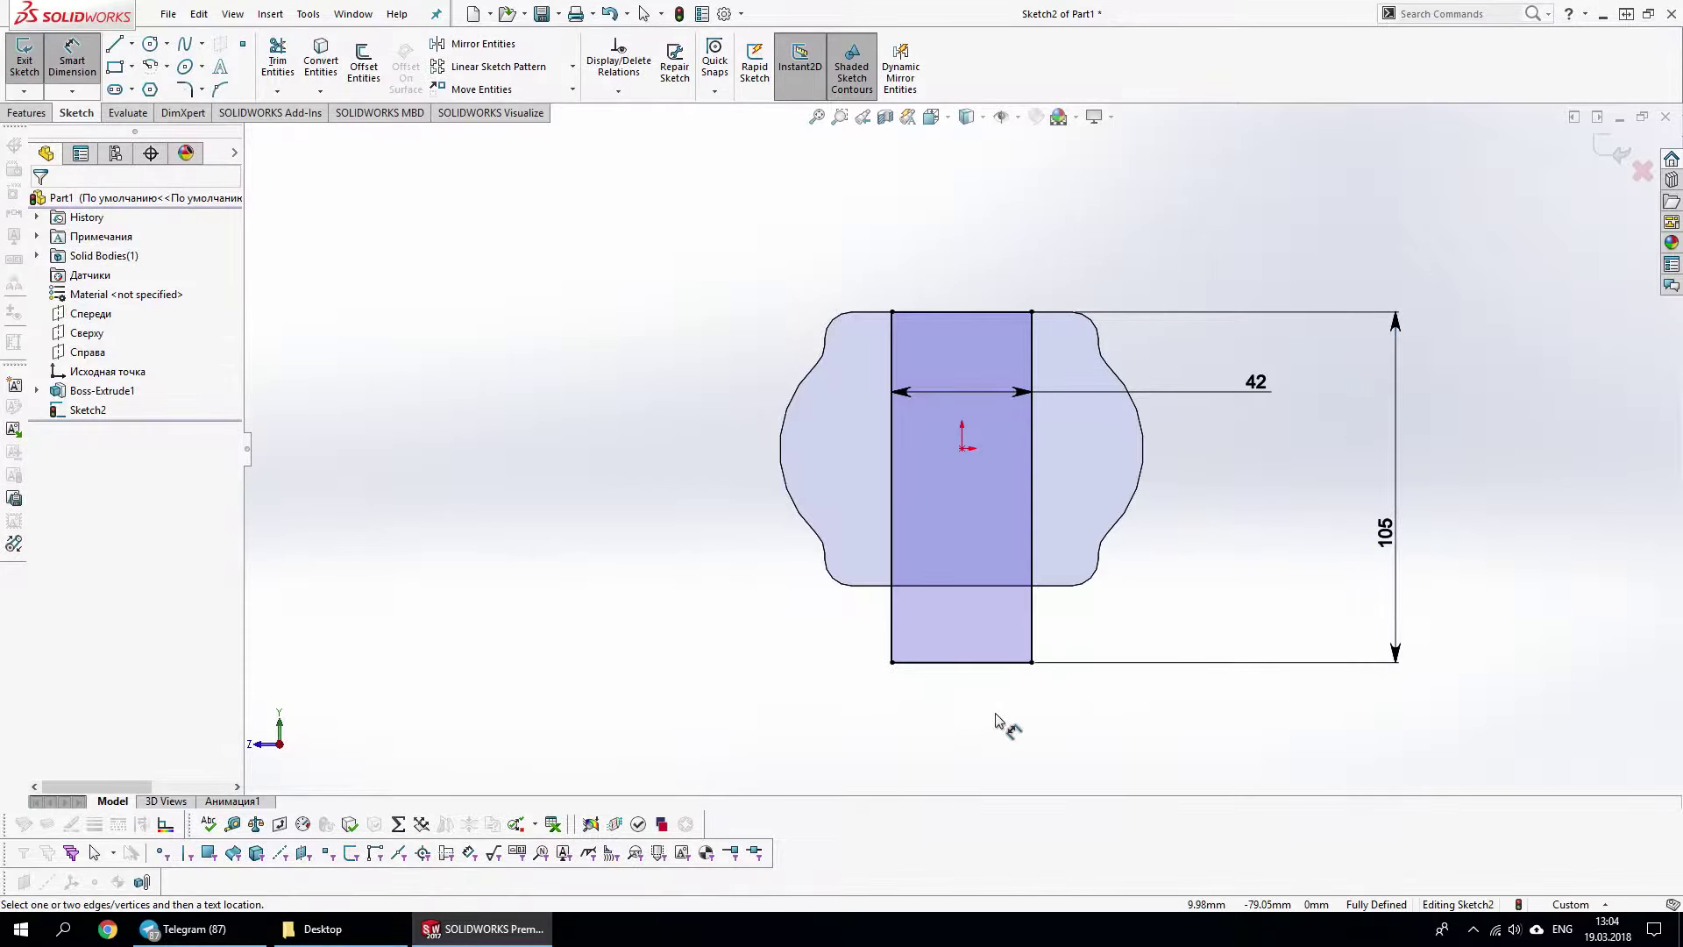
right_click(996, 721)
click(1209, 681)
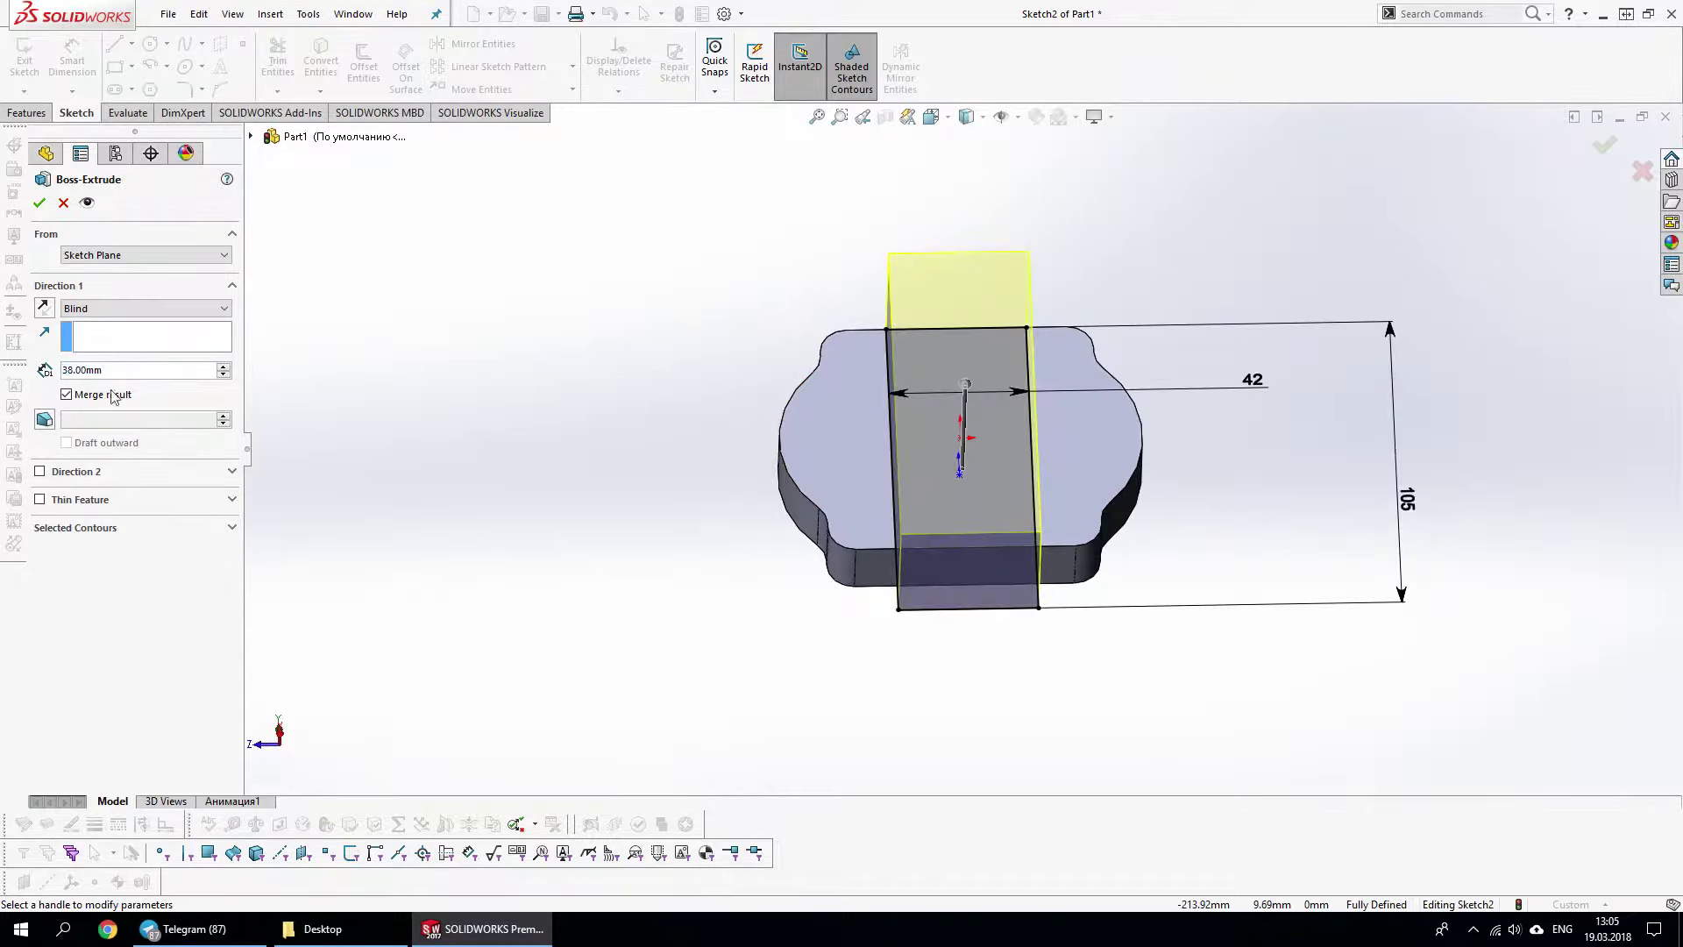
Extrude the rectangle up to the plate's bottom face, adding a second direction
click(129, 309)
click(94, 359)
mouse_move(500, 489)
middle_down()
mouse_move(854, 488)
mouse_move(854, 368)
middle_up()
click(854, 491)
click(146, 308)
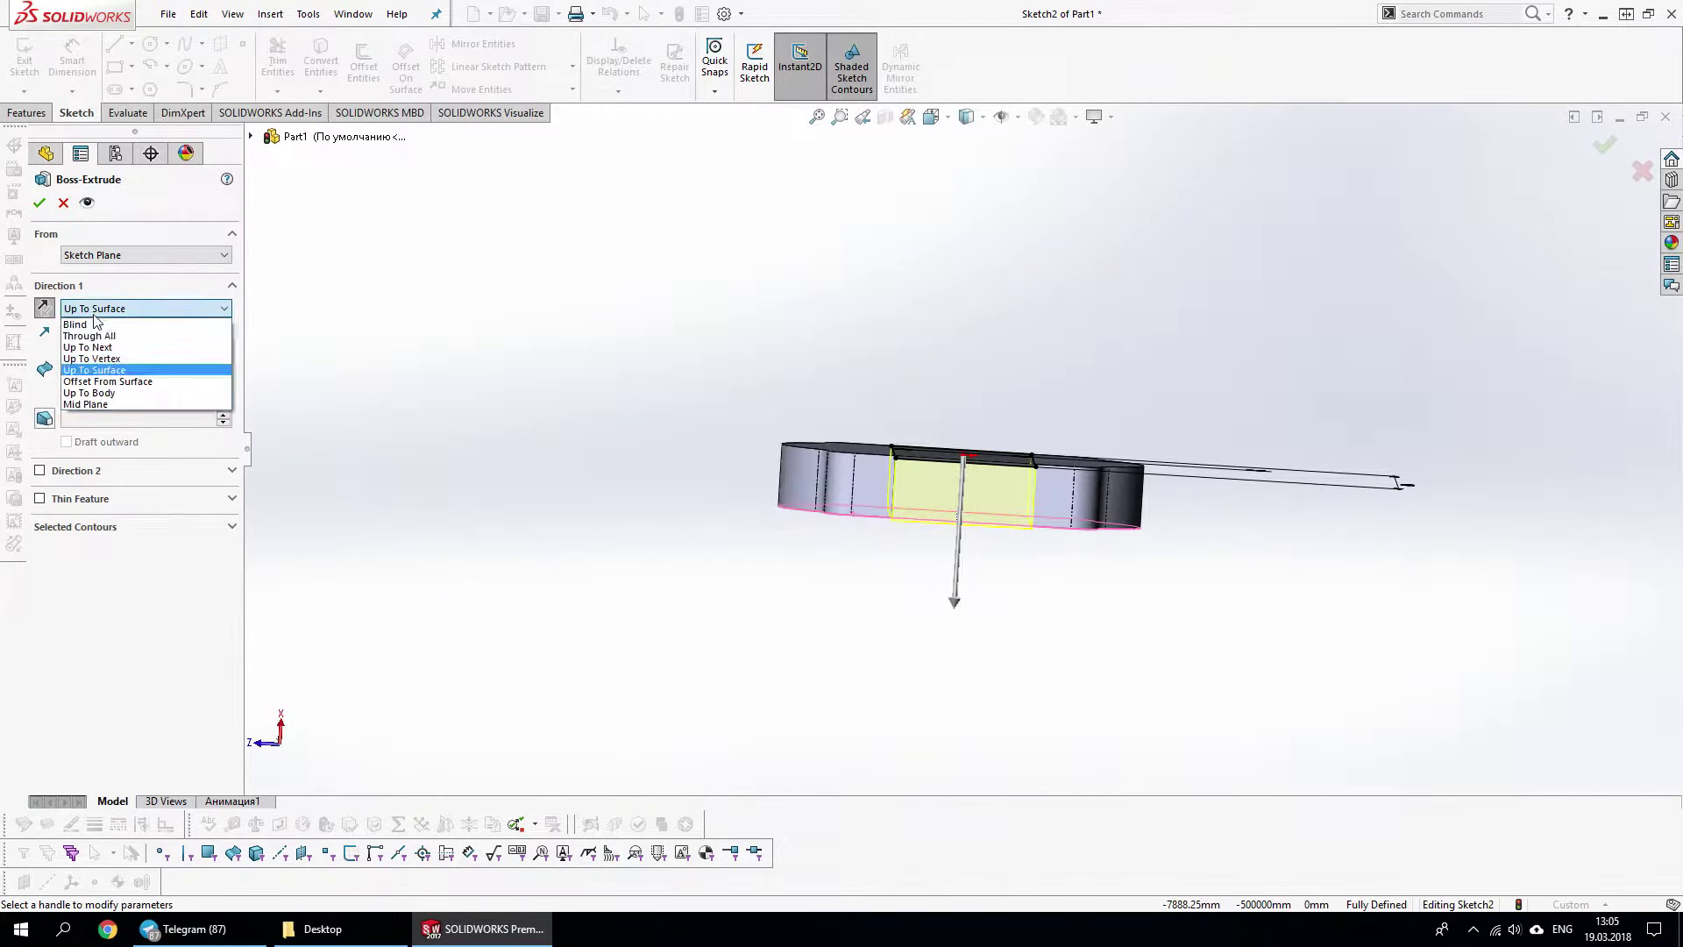
click(40, 470)
key(Return)
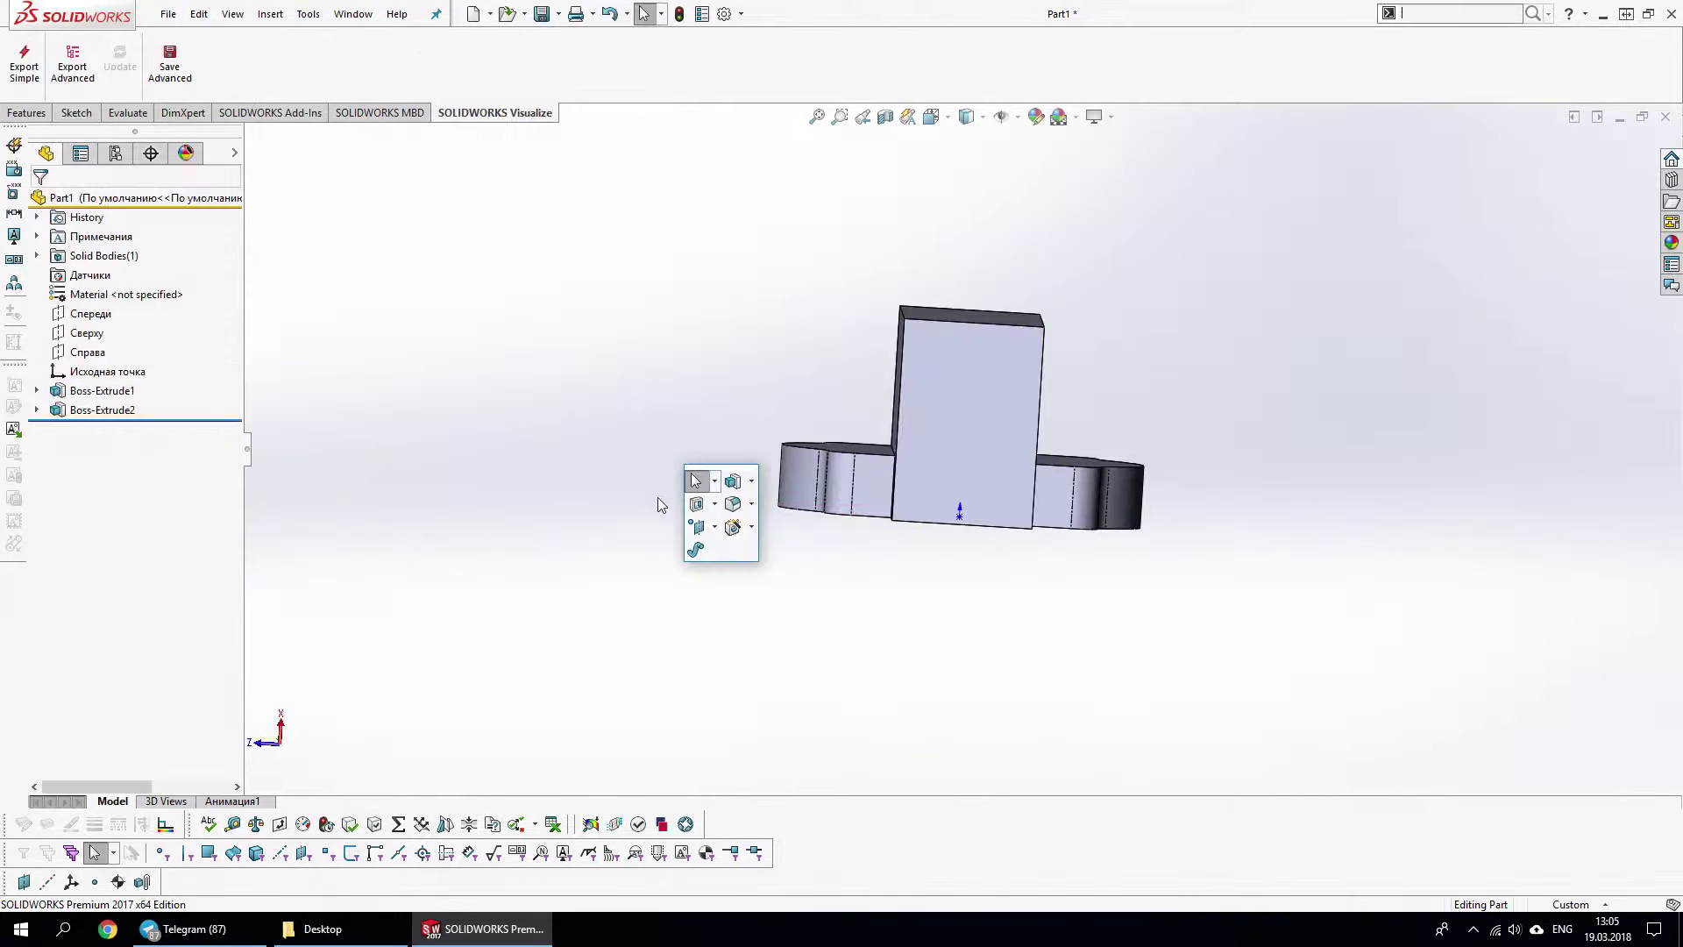
Fully round the upright block's top face with a fillet
click(730, 503)
middle_drag(730, 503, 908, 477)
click(1066, 431)
key(Return)
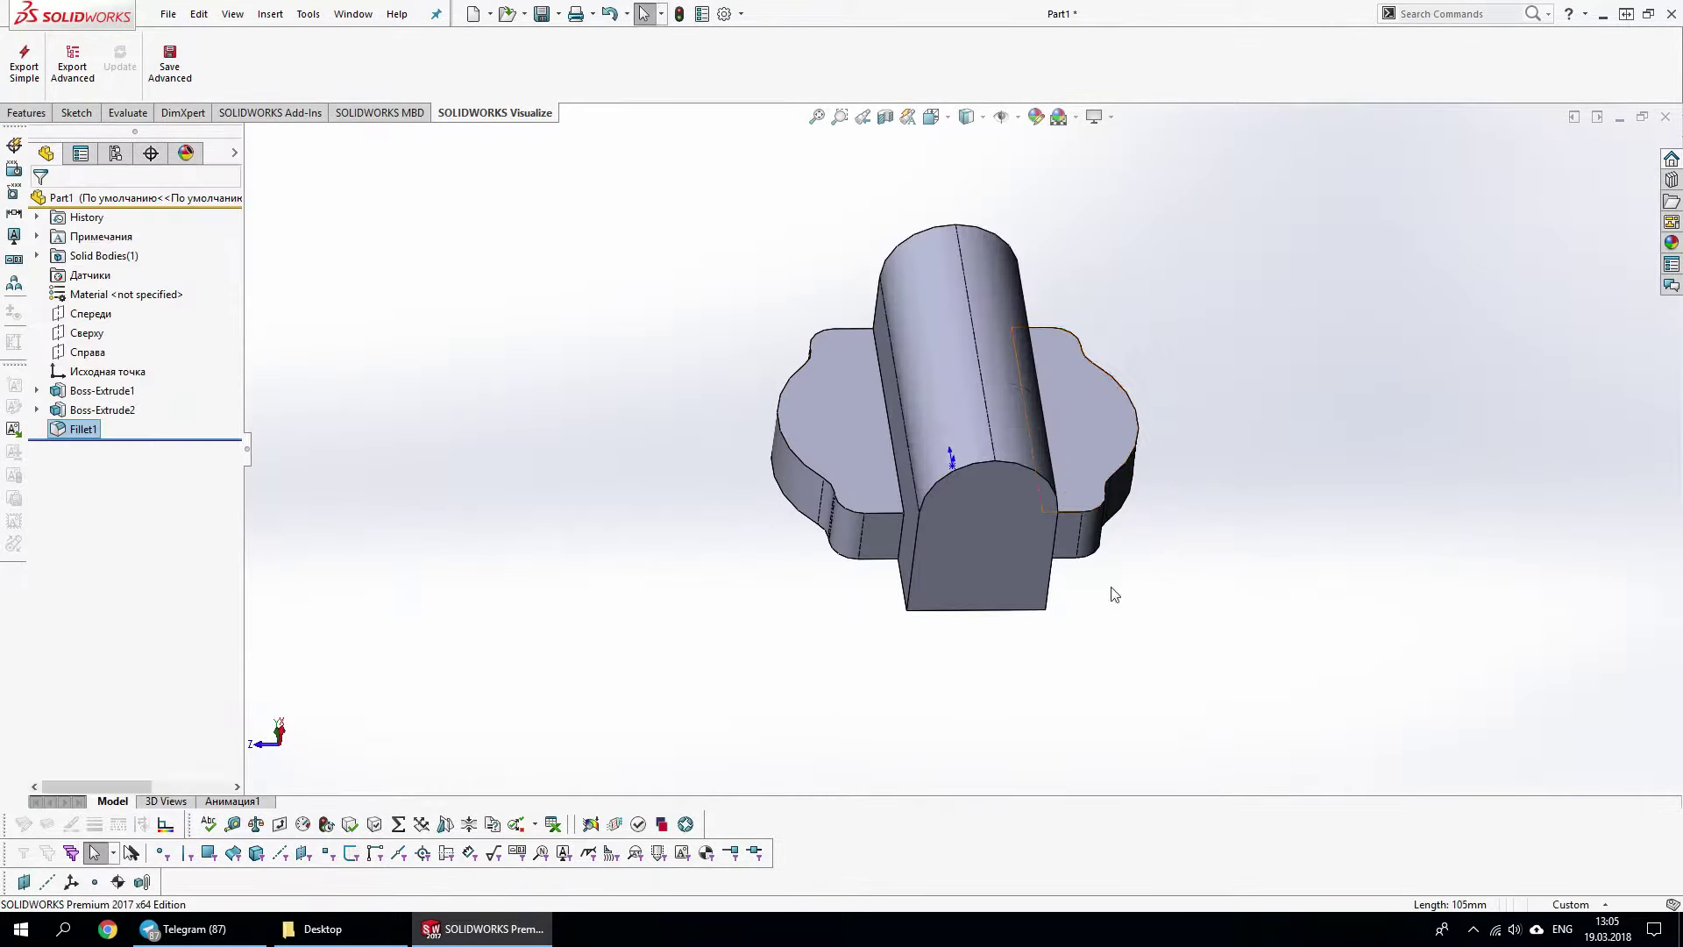
middle_drag(1112, 590, 912, 537)
click(990, 465)
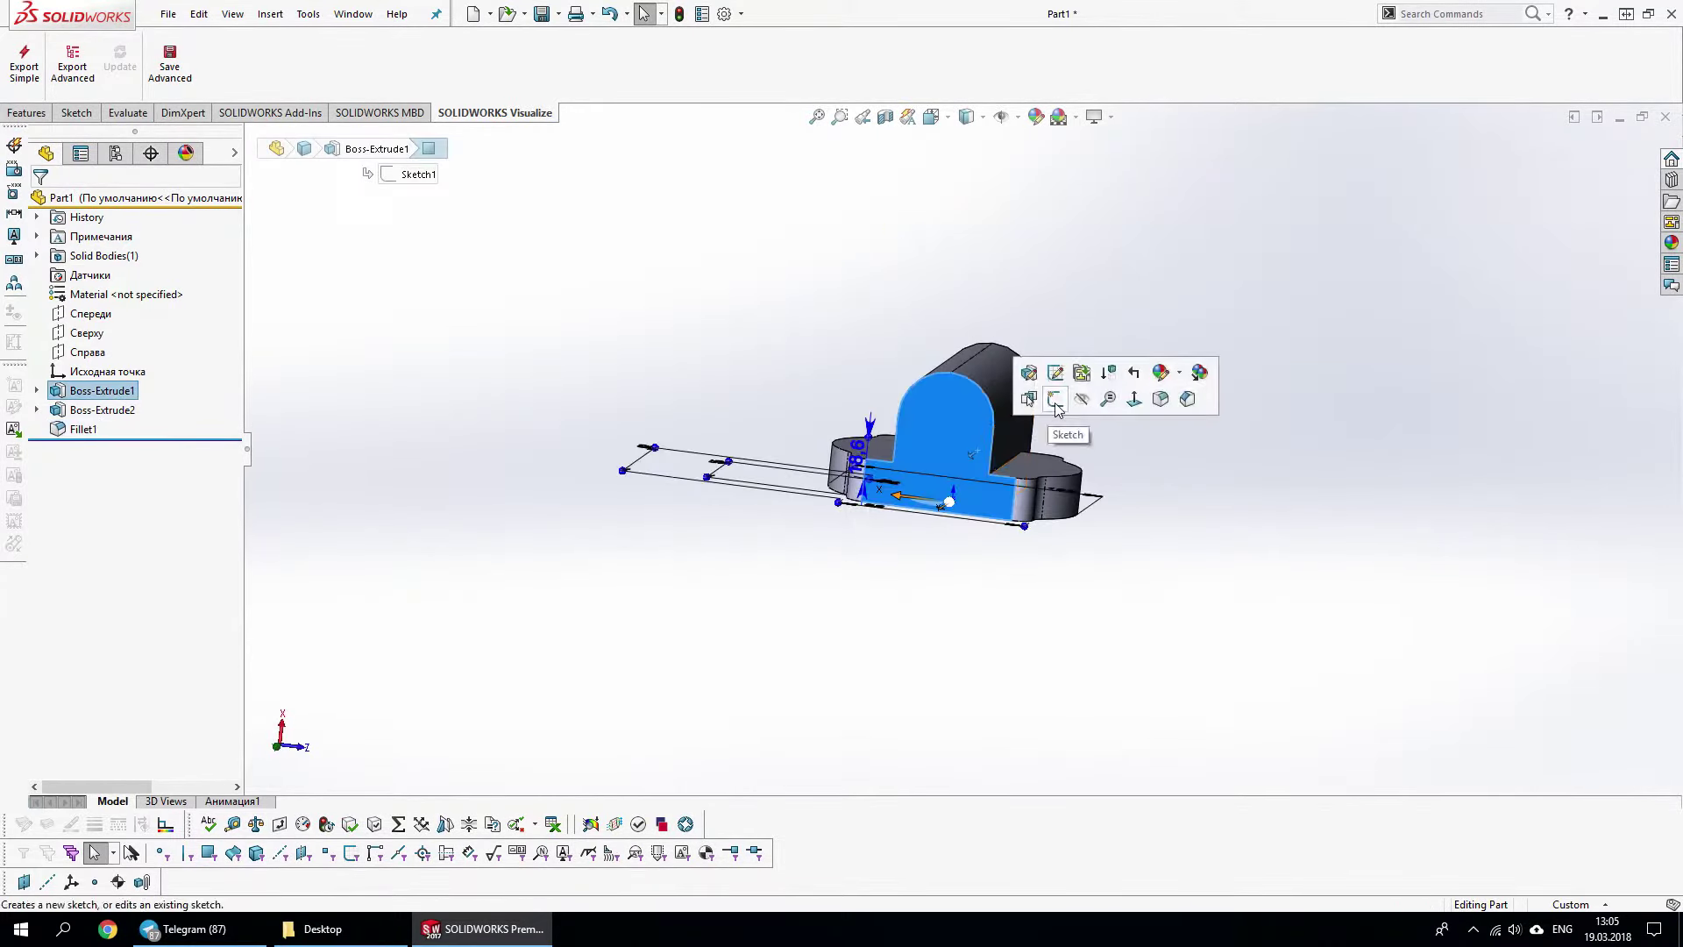
click(1037, 377)
Sketch a large circle matched to the rounded block end and a small circle to its left
key(s)
click(1011, 536)
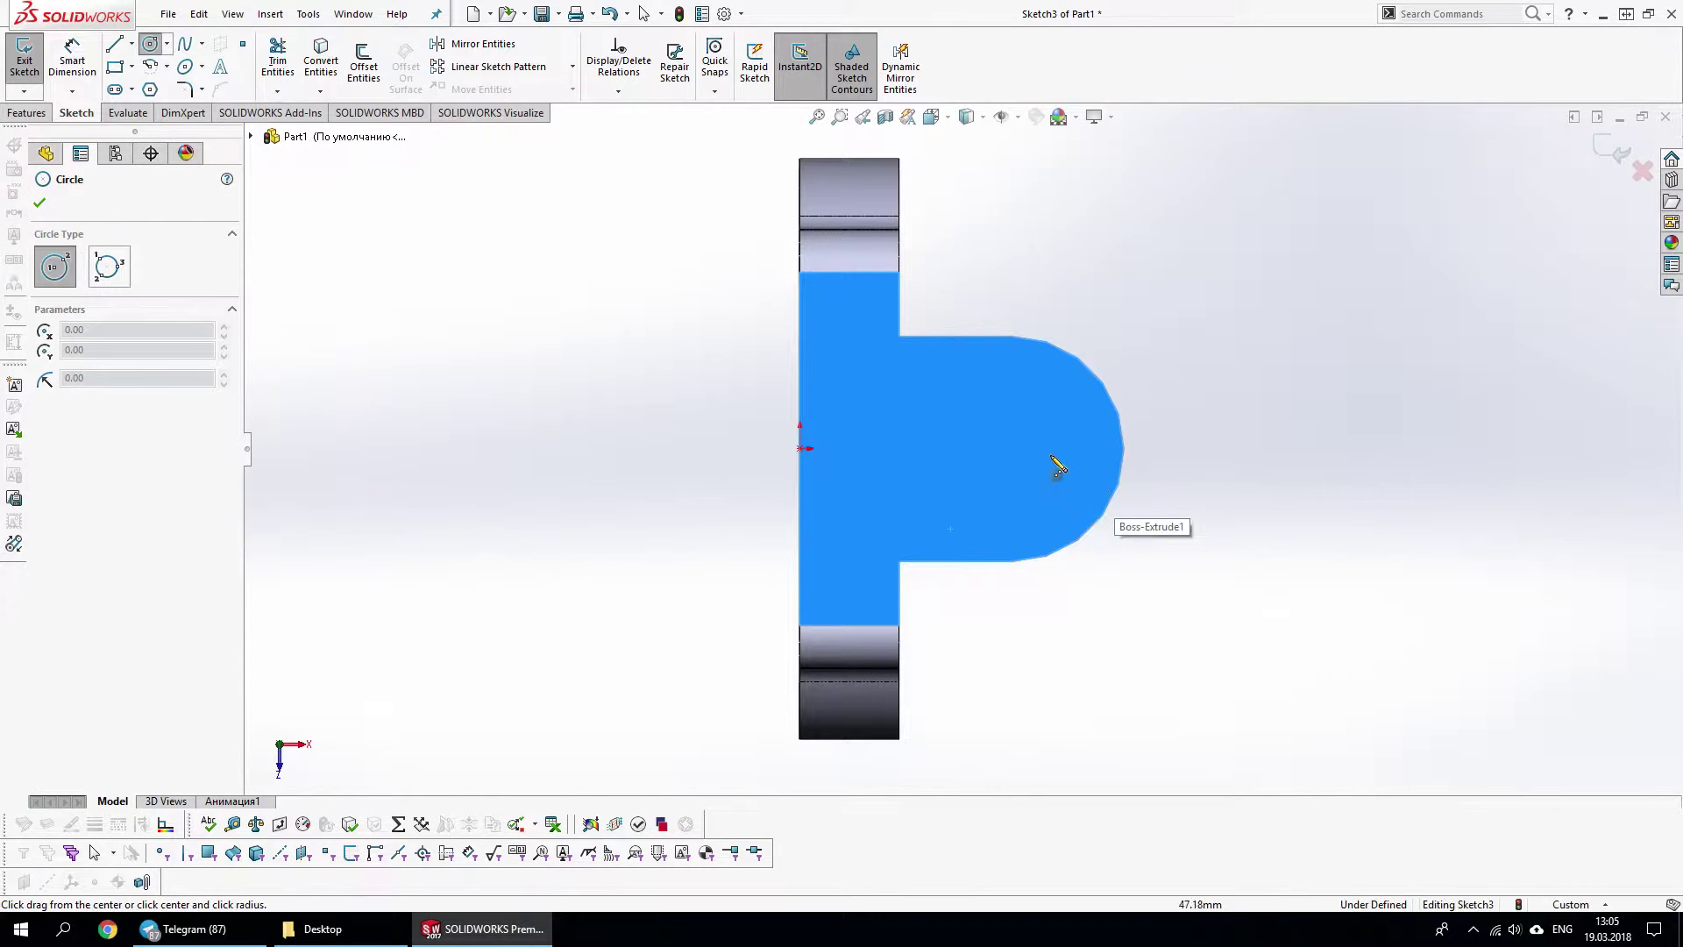
click(1011, 448)
click(1119, 390)
click(1230, 522)
key(s)
click(1140, 644)
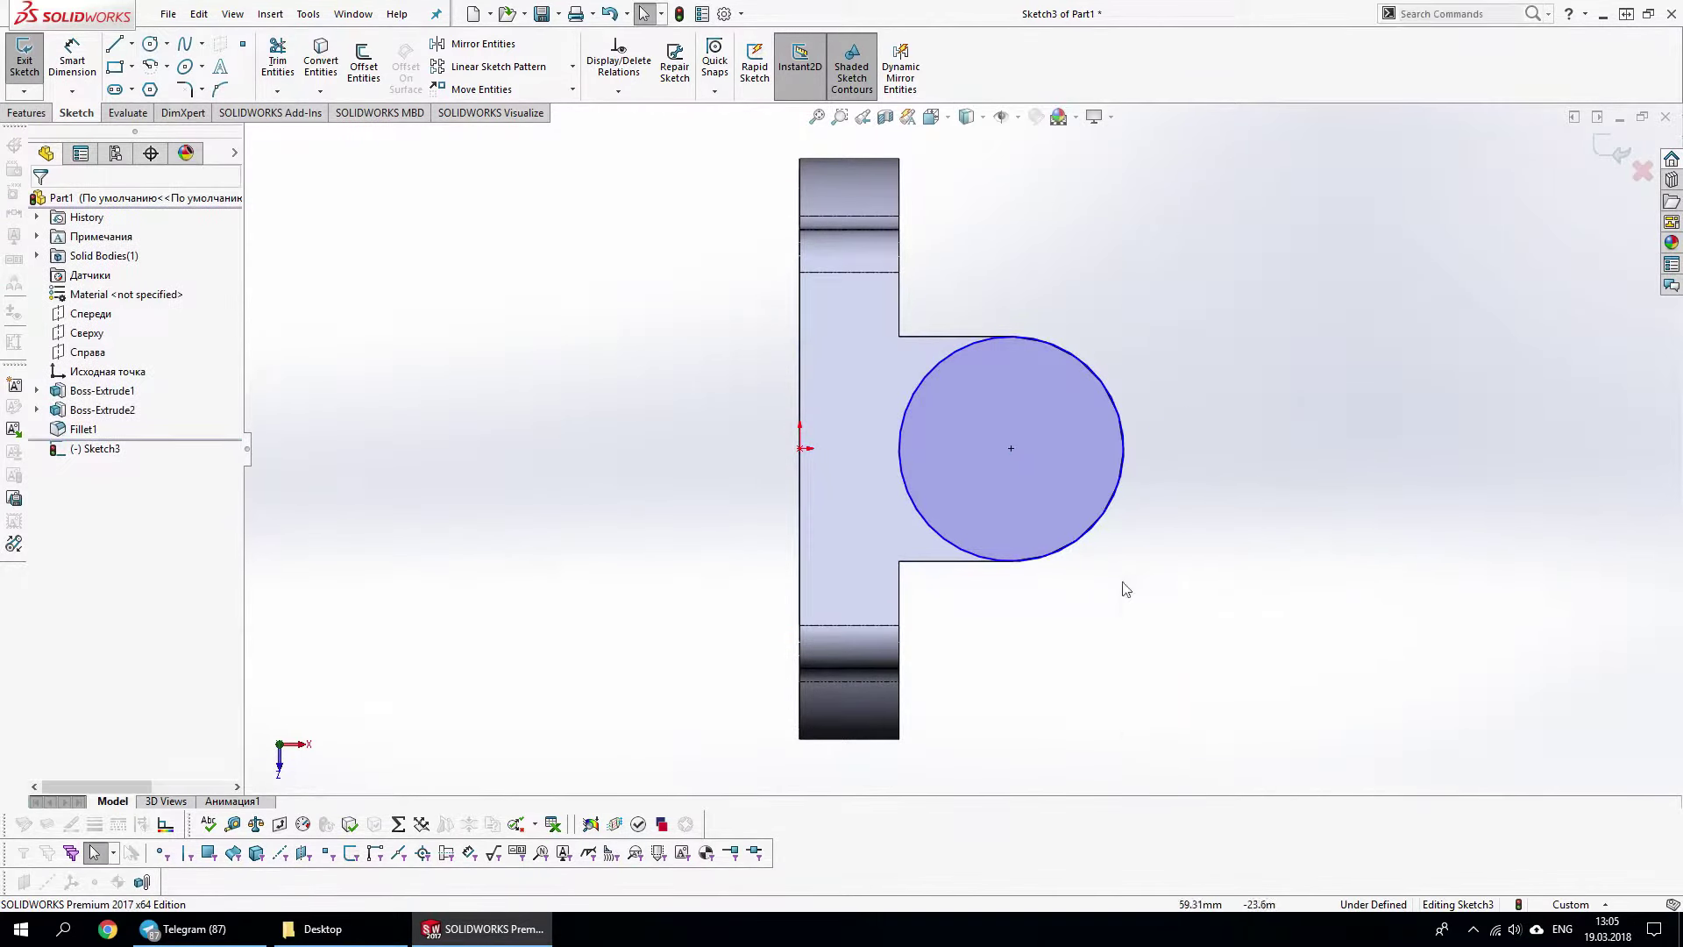
key(s)
click(857, 448)
click(887, 419)
key(Escape)
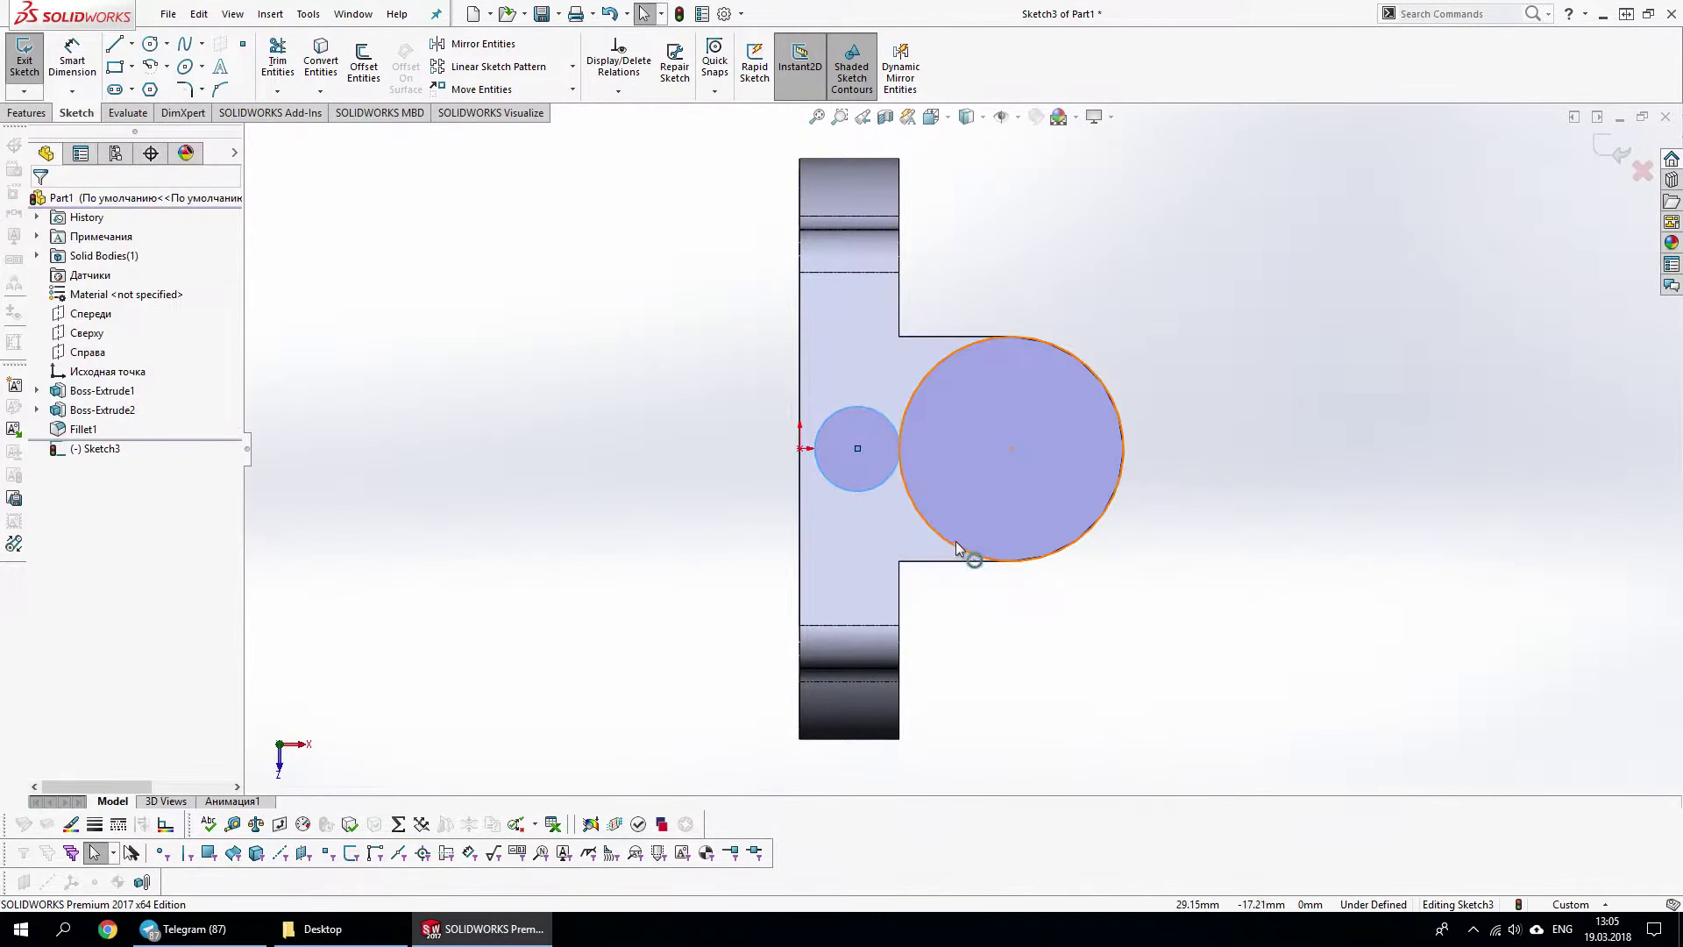
click(956, 540)
drag(1007, 561, 976, 519)
ctrl+click(1111, 495)
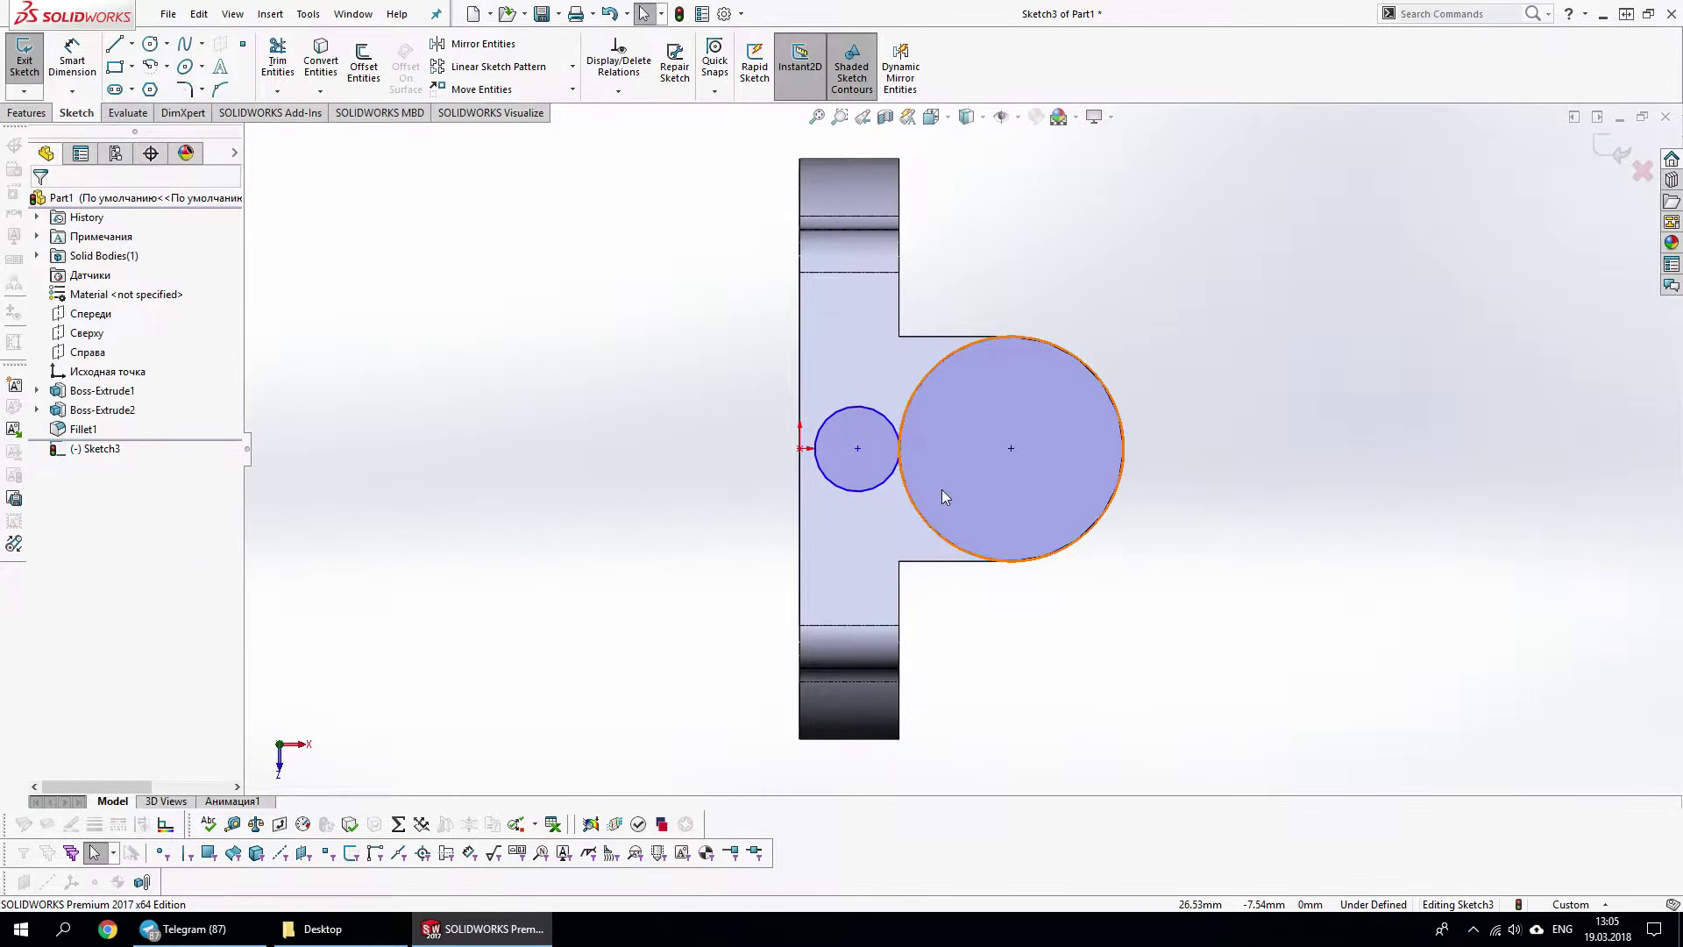
Dimension the small circle to Ø16,5
key(s)
click(965, 501)
click(819, 466)
click(745, 491)
text(6,5)
key(Return)
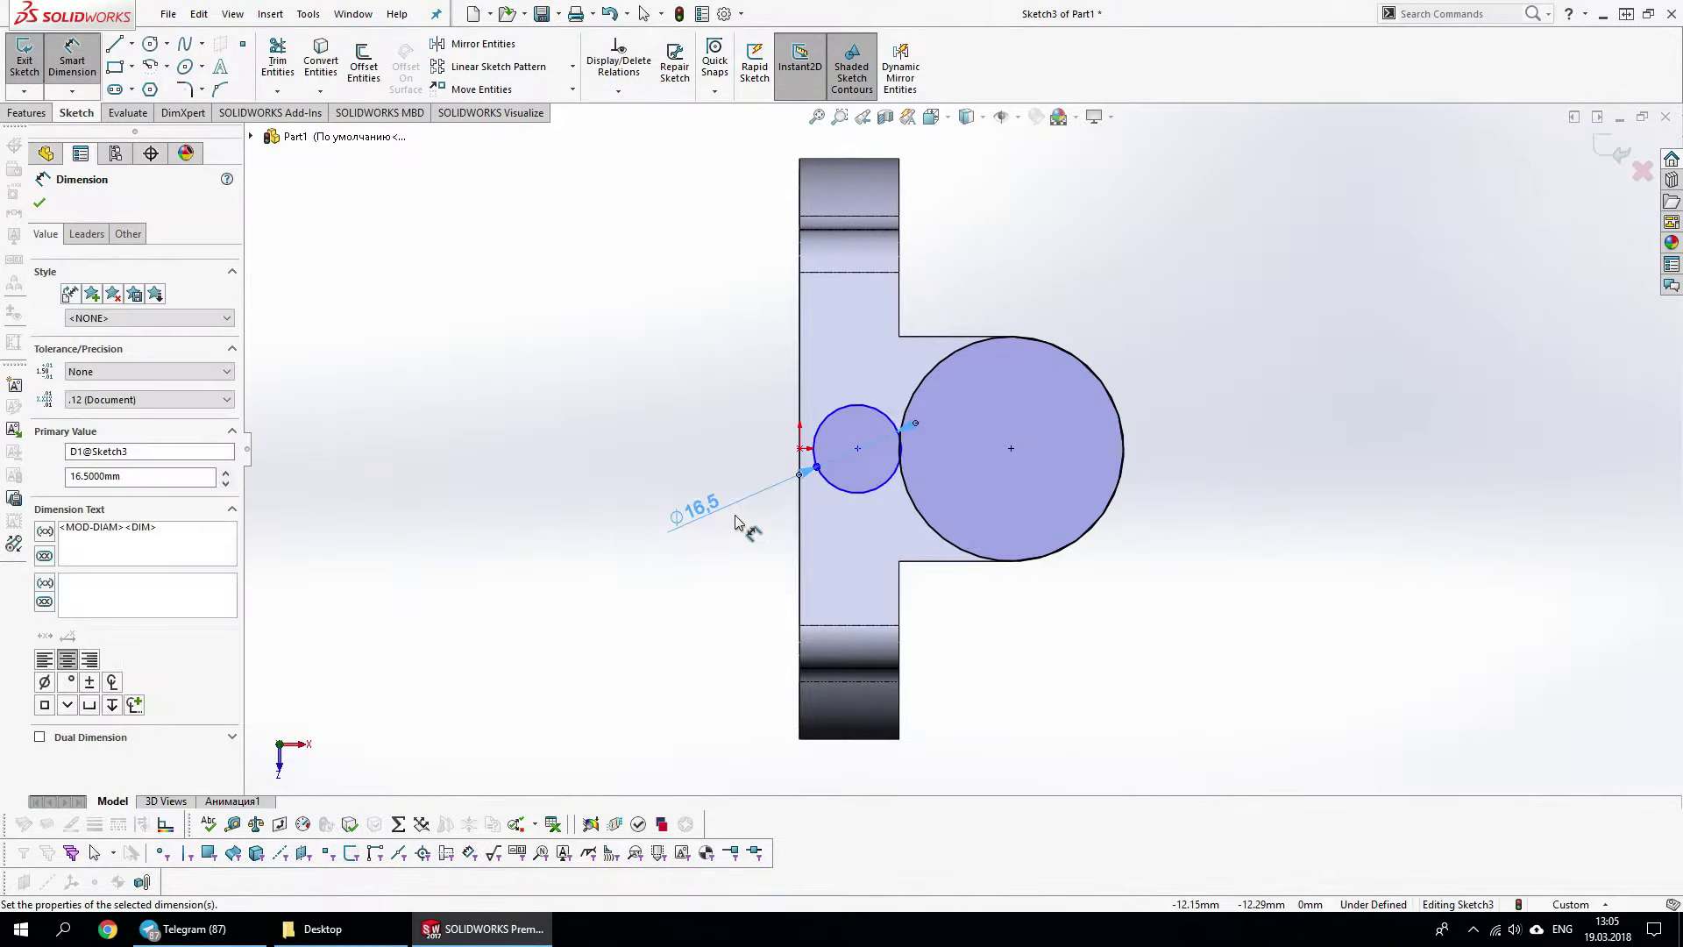
click(1029, 597)
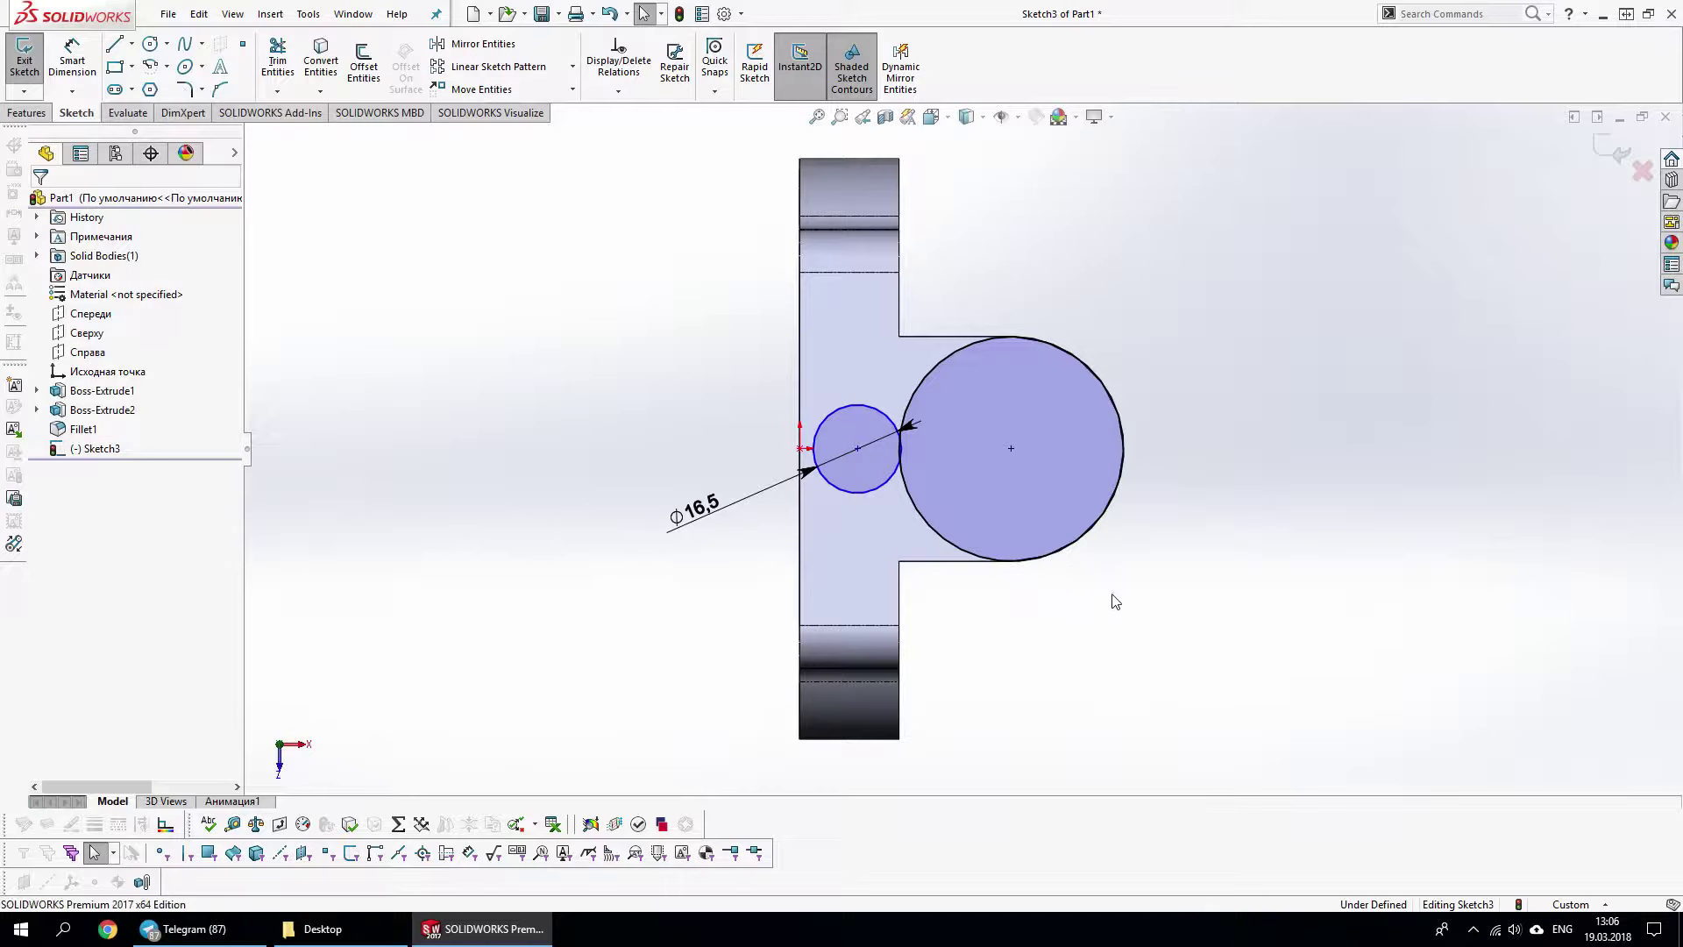
Draw a vertical centerline up from the large circle's centre
key(s)
click(1179, 677)
click(1011, 448)
click(1012, 337)
Set the circle centres 63 apart and level the small circle's centre with the origin
key(s)
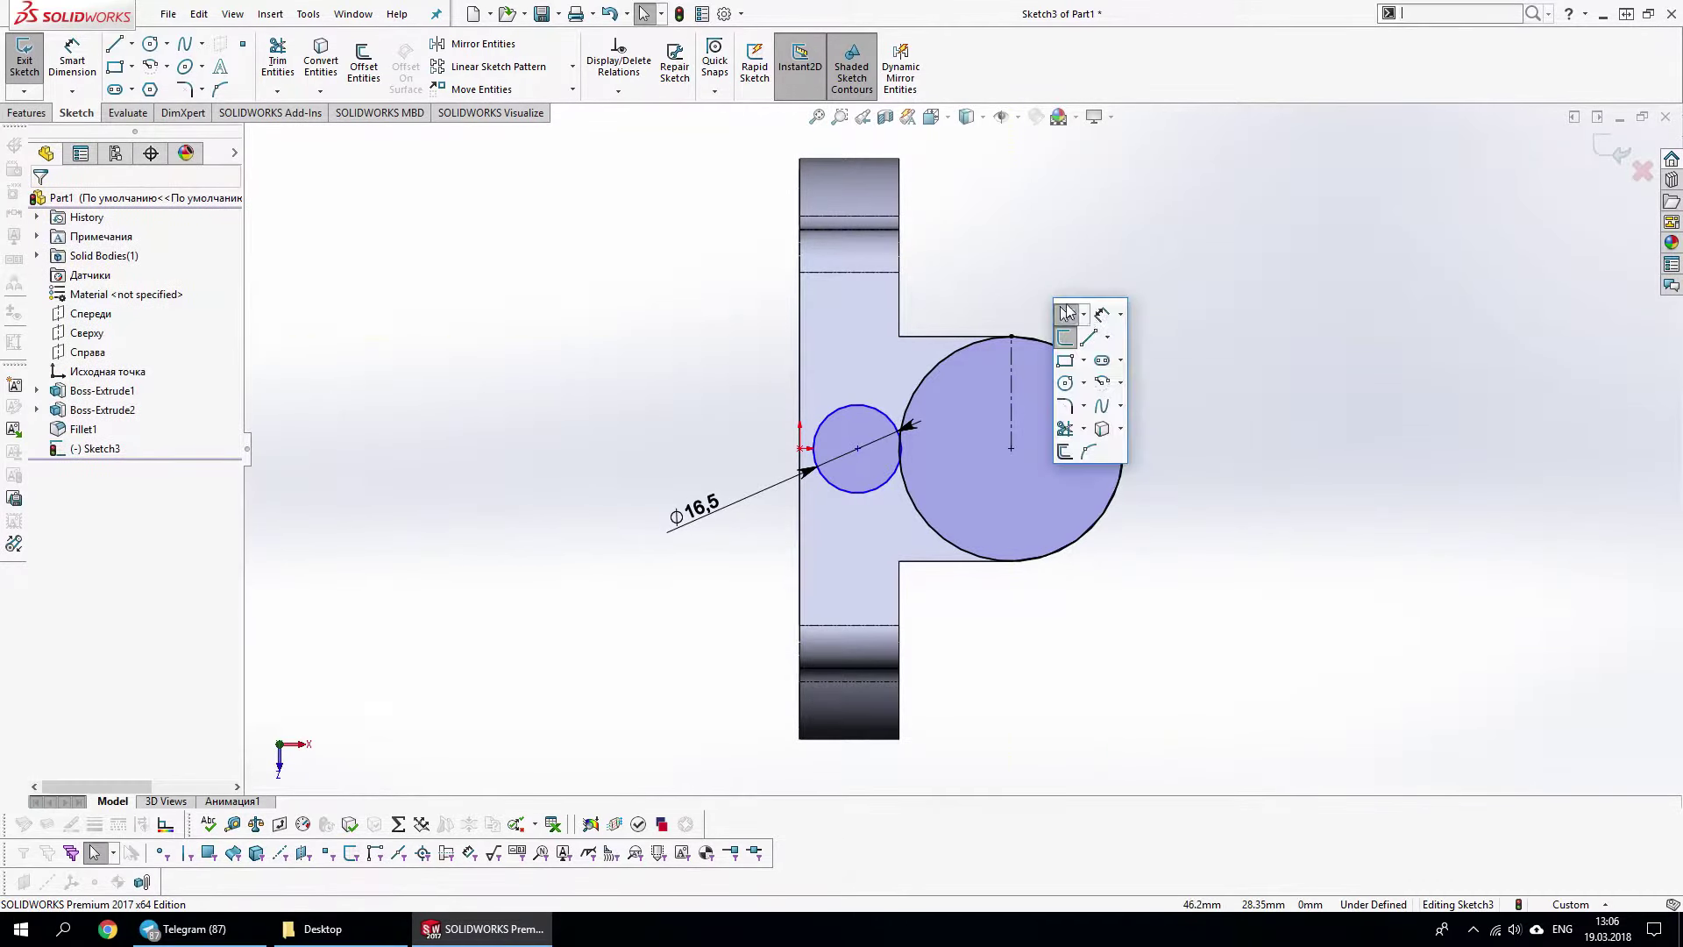
click(1074, 320)
click(857, 448)
click(1010, 448)
click(1096, 708)
text(63.0000mm)
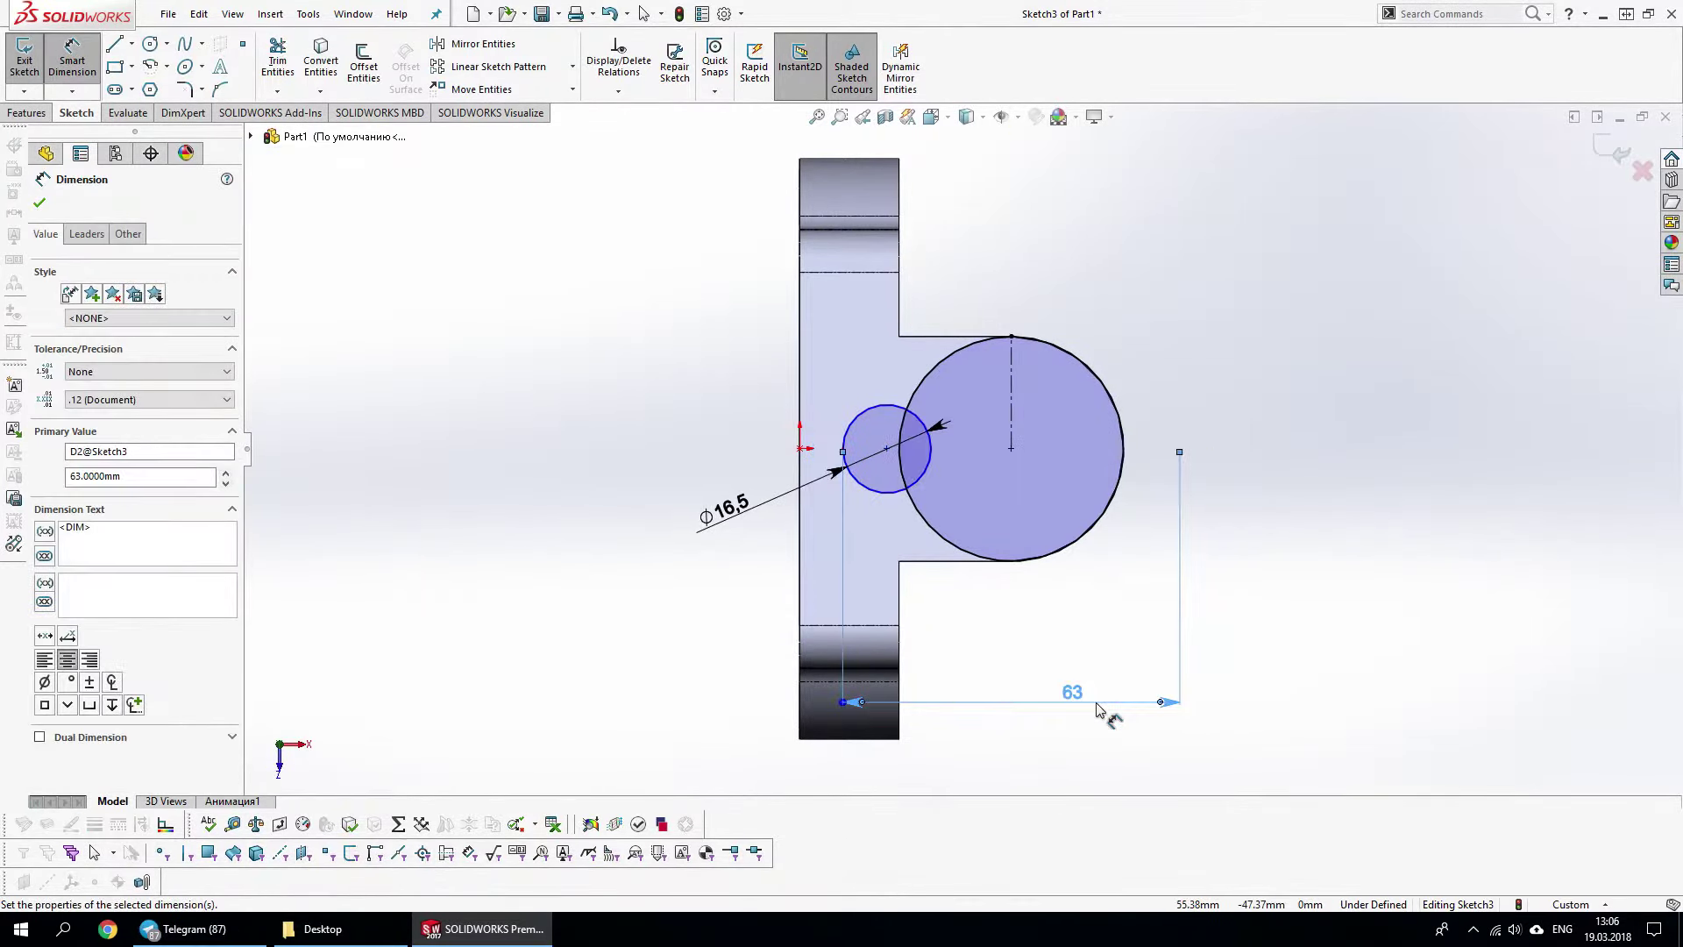
key(Return)
click(887, 448)
click(868, 410)
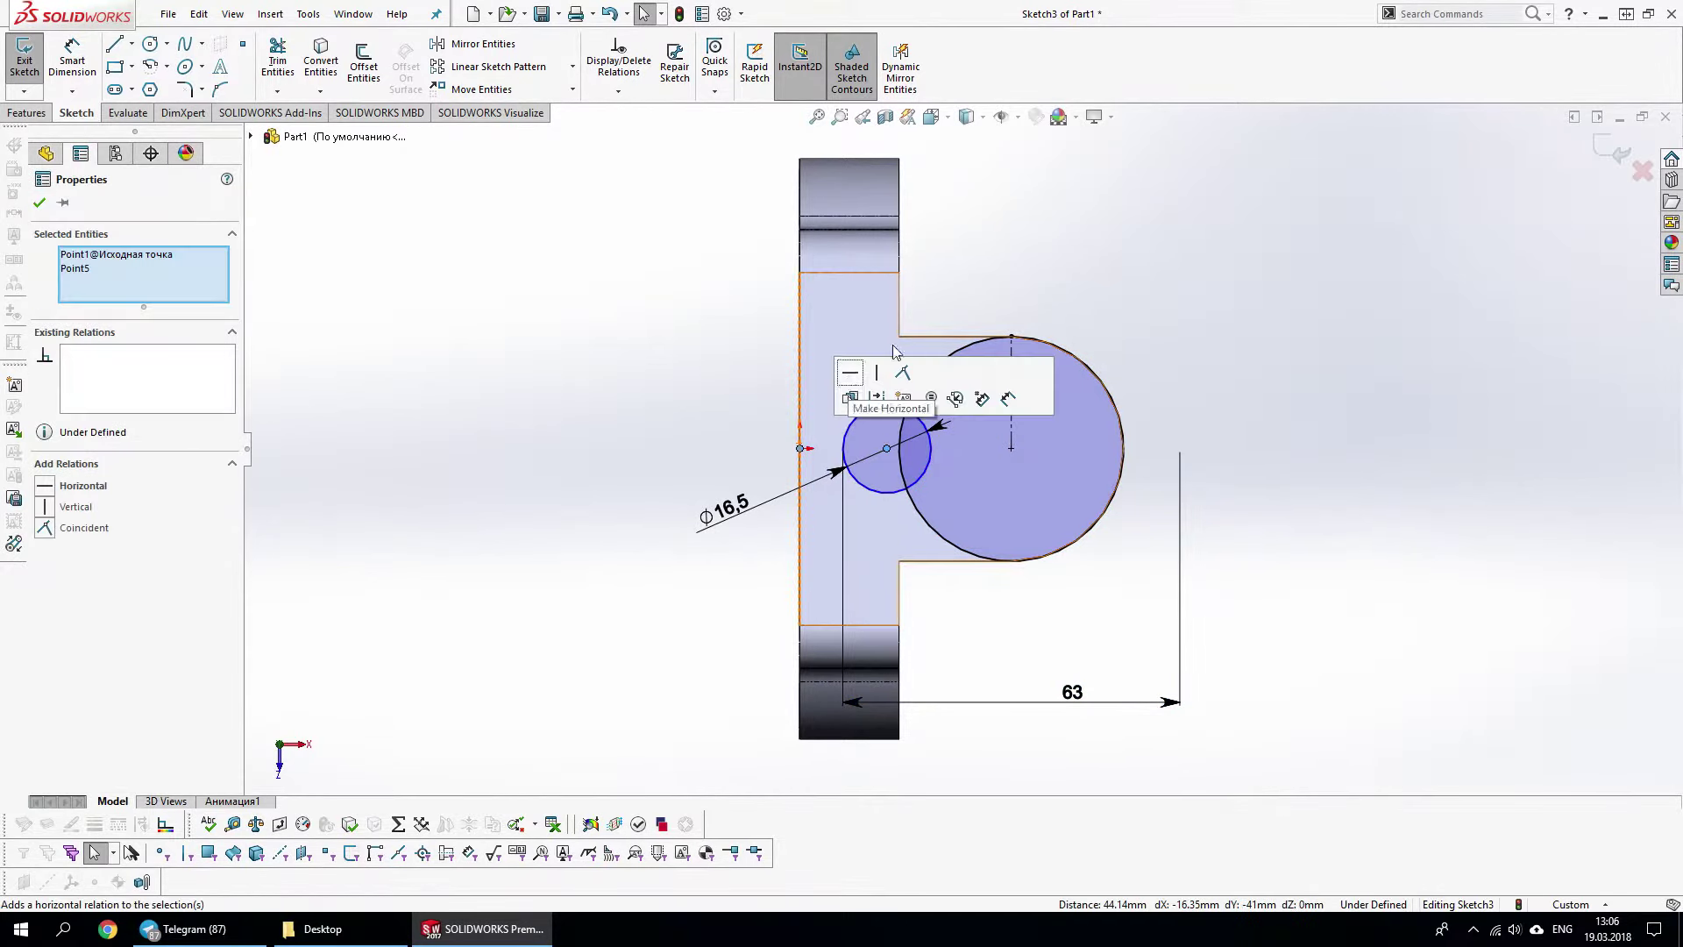
Draw a tangent line between the small and large circles
key(s)
click(1079, 255)
drag(864, 411, 950, 354)
right_click(998, 453)
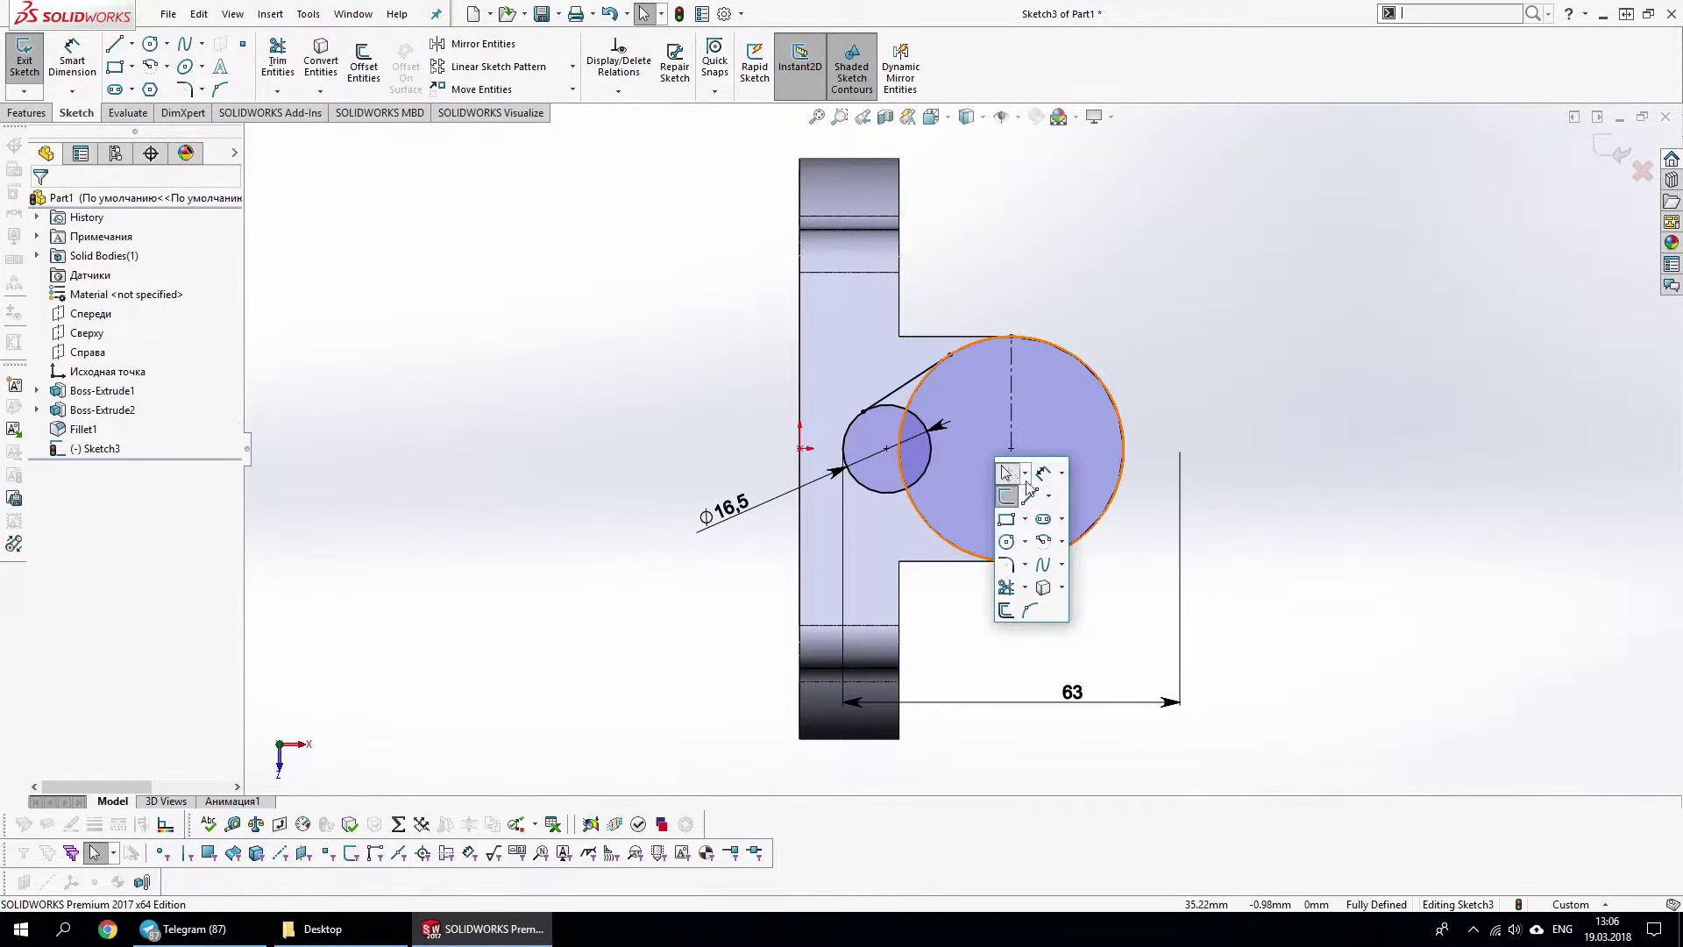
click(1017, 473)
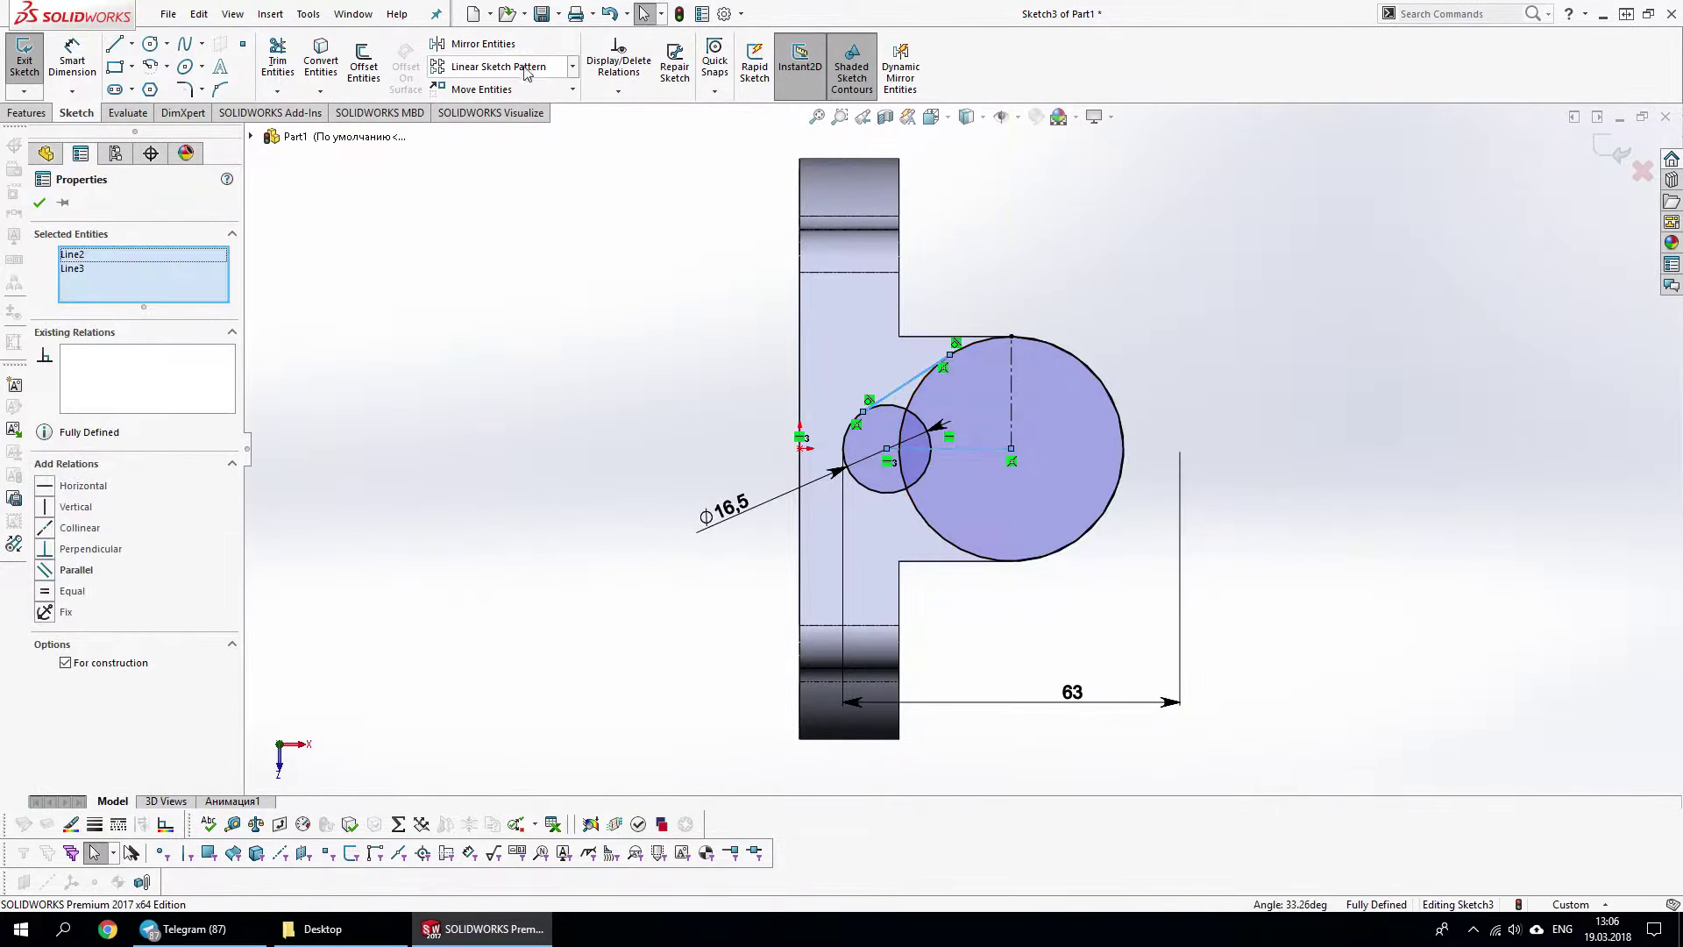
Trim away the small circle's inner arcs to form the lobe outline
key(s)
click(864, 377)
drag(935, 475, 884, 424)
key(ctrl+z)
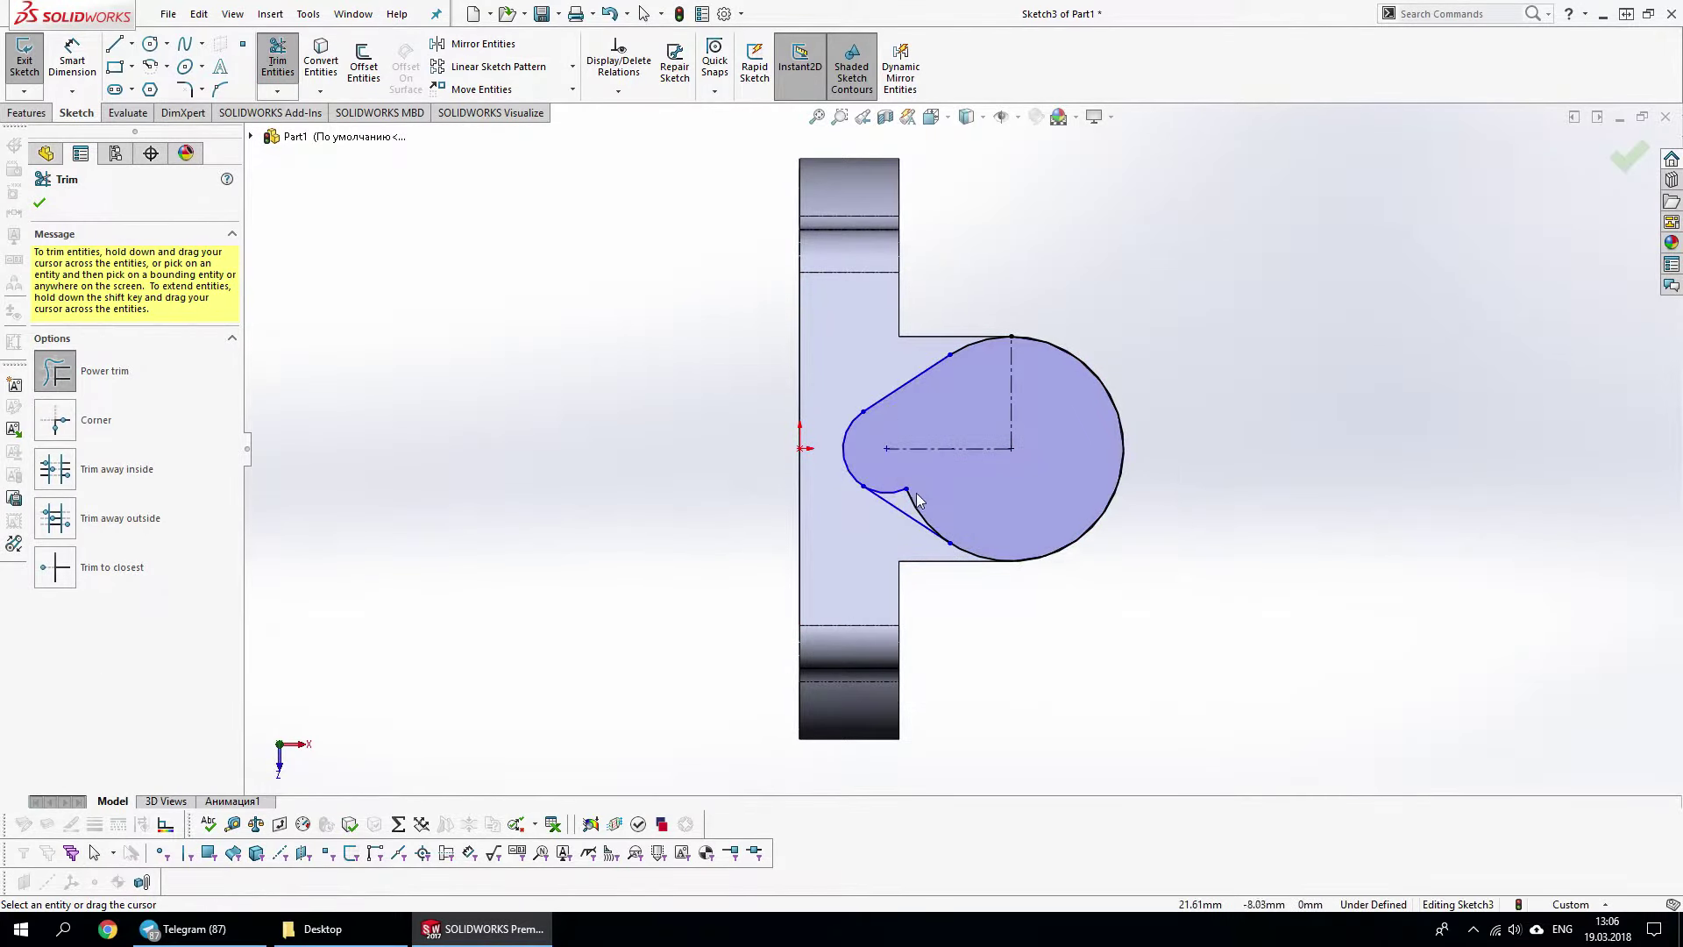
key(ctrl+z)
key(Escape)
key(ctrl+z)
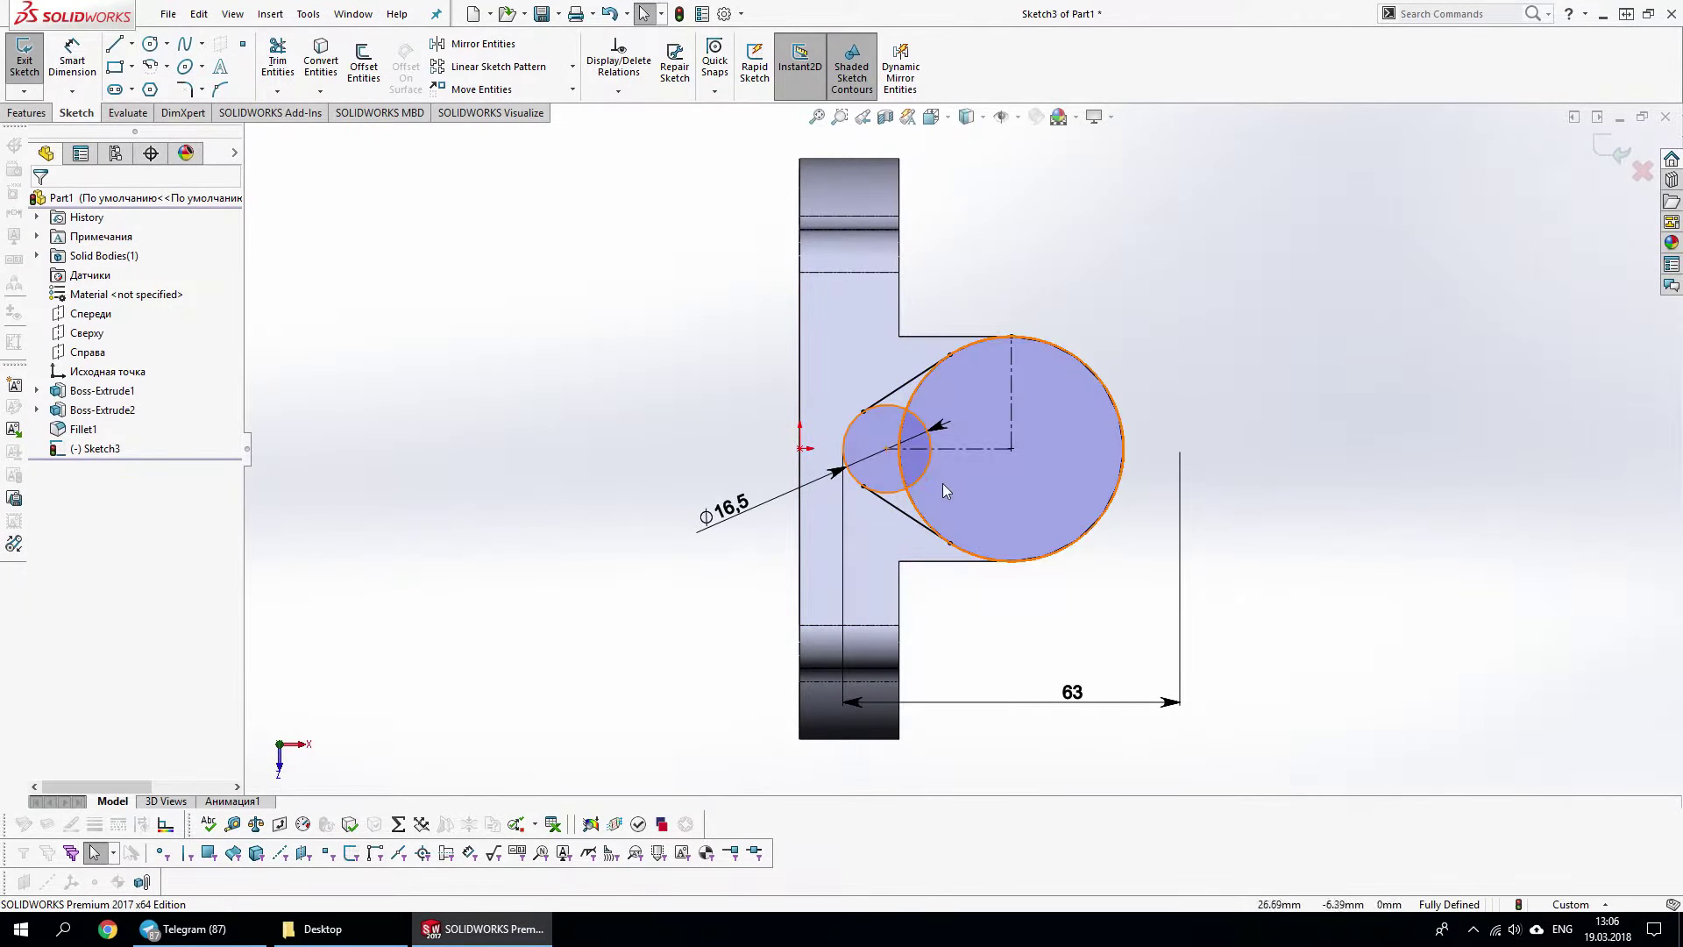
key(ctrl+z)
key(t)
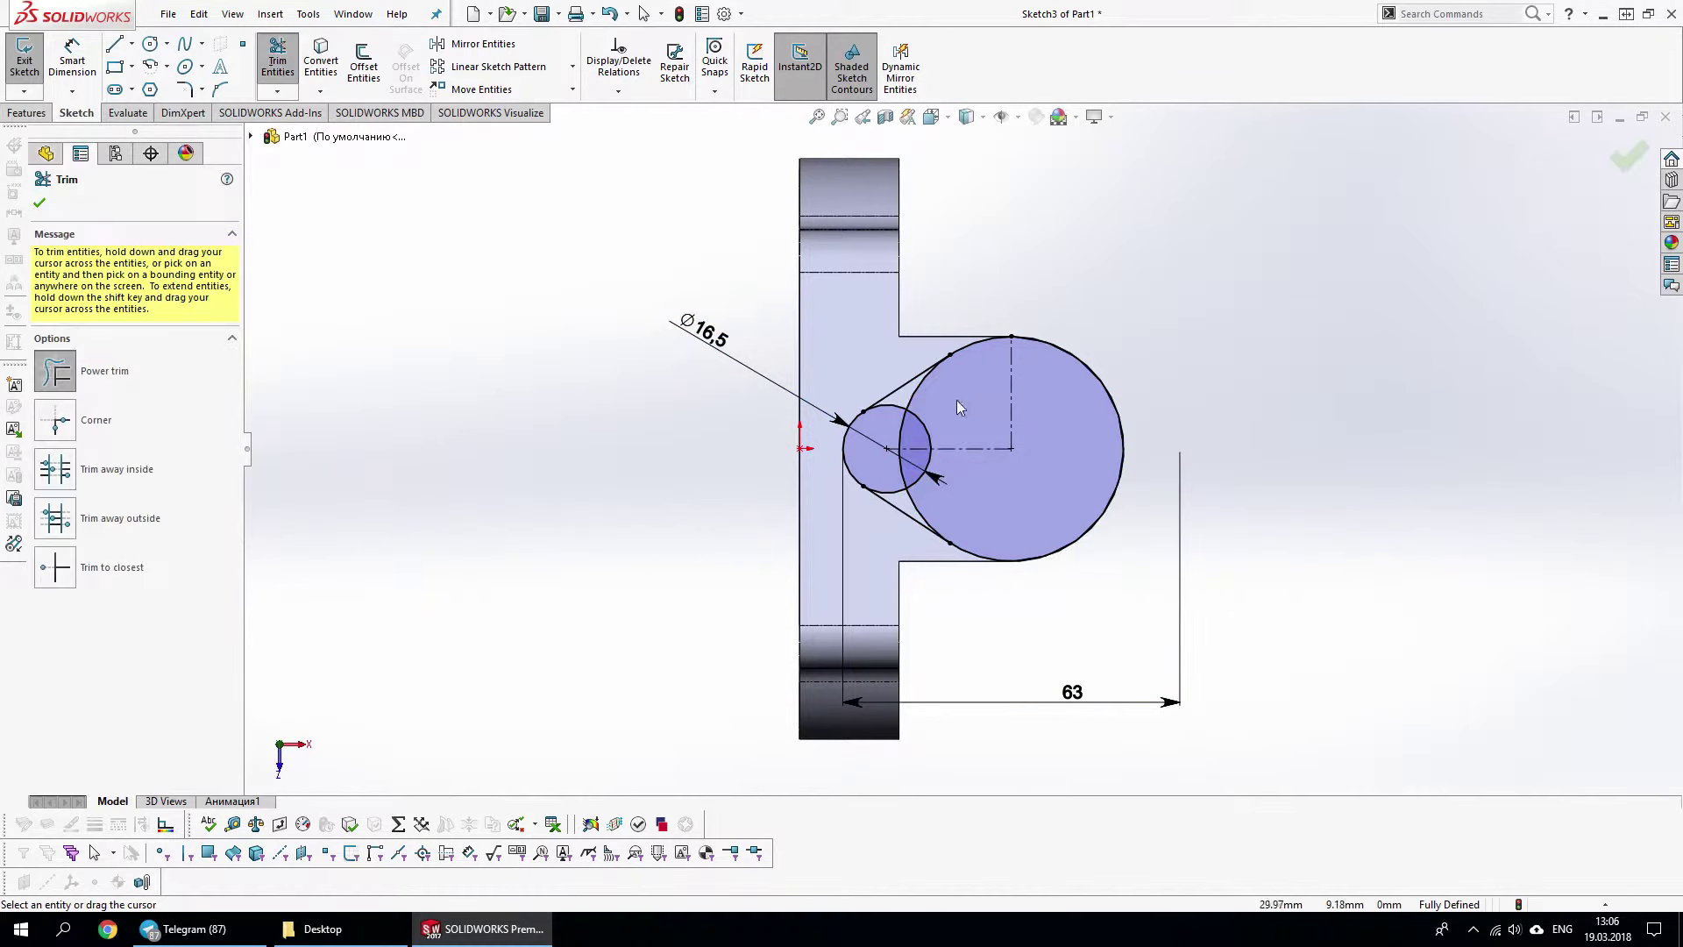
click(896, 421)
click(901, 480)
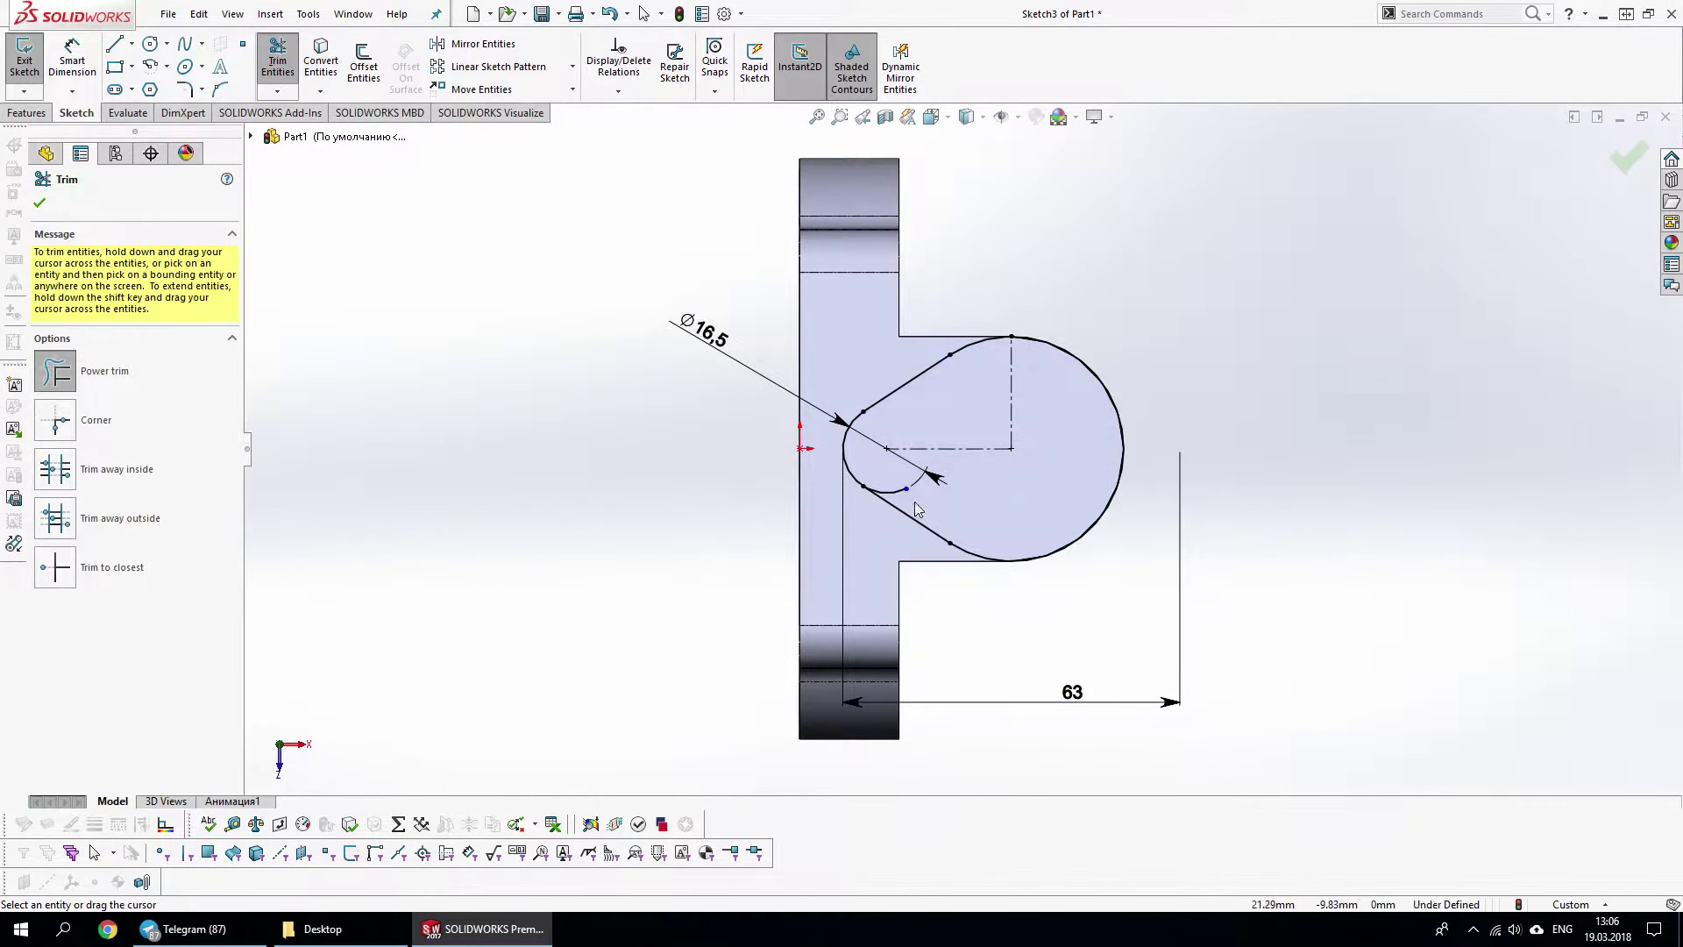
key(Escape)
Mirror the left lobe across the centerline and extrude the lobed profile as a boss
drag(565, 313, 999, 600)
ctrl+click(1011, 444)
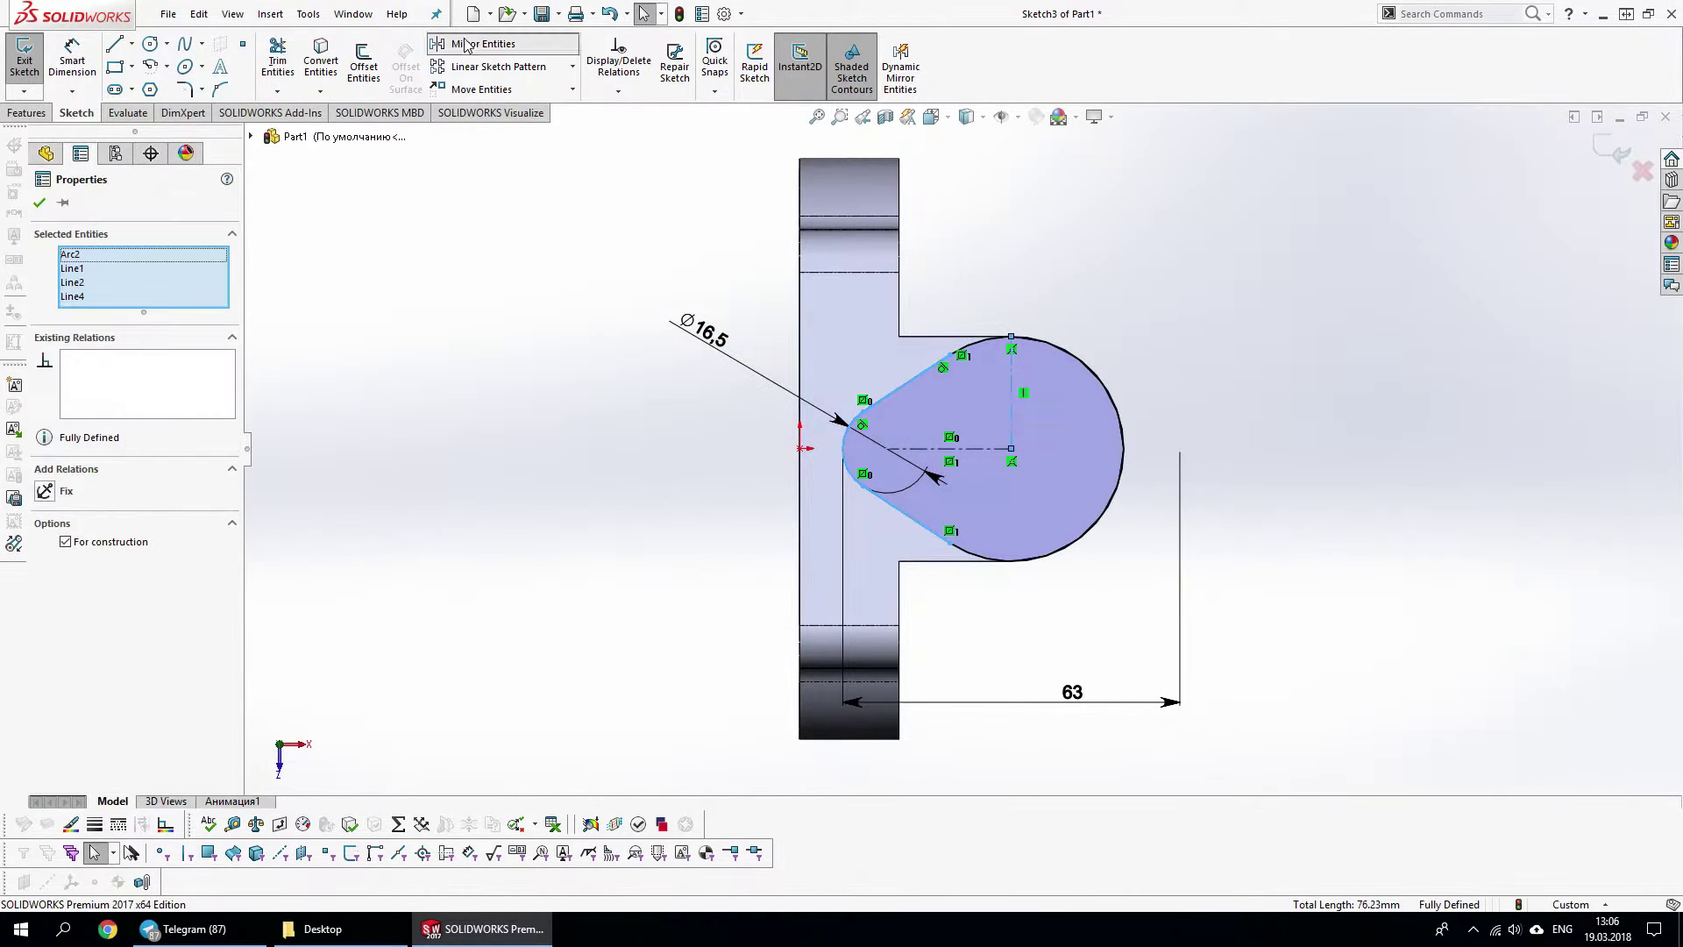
key(t)
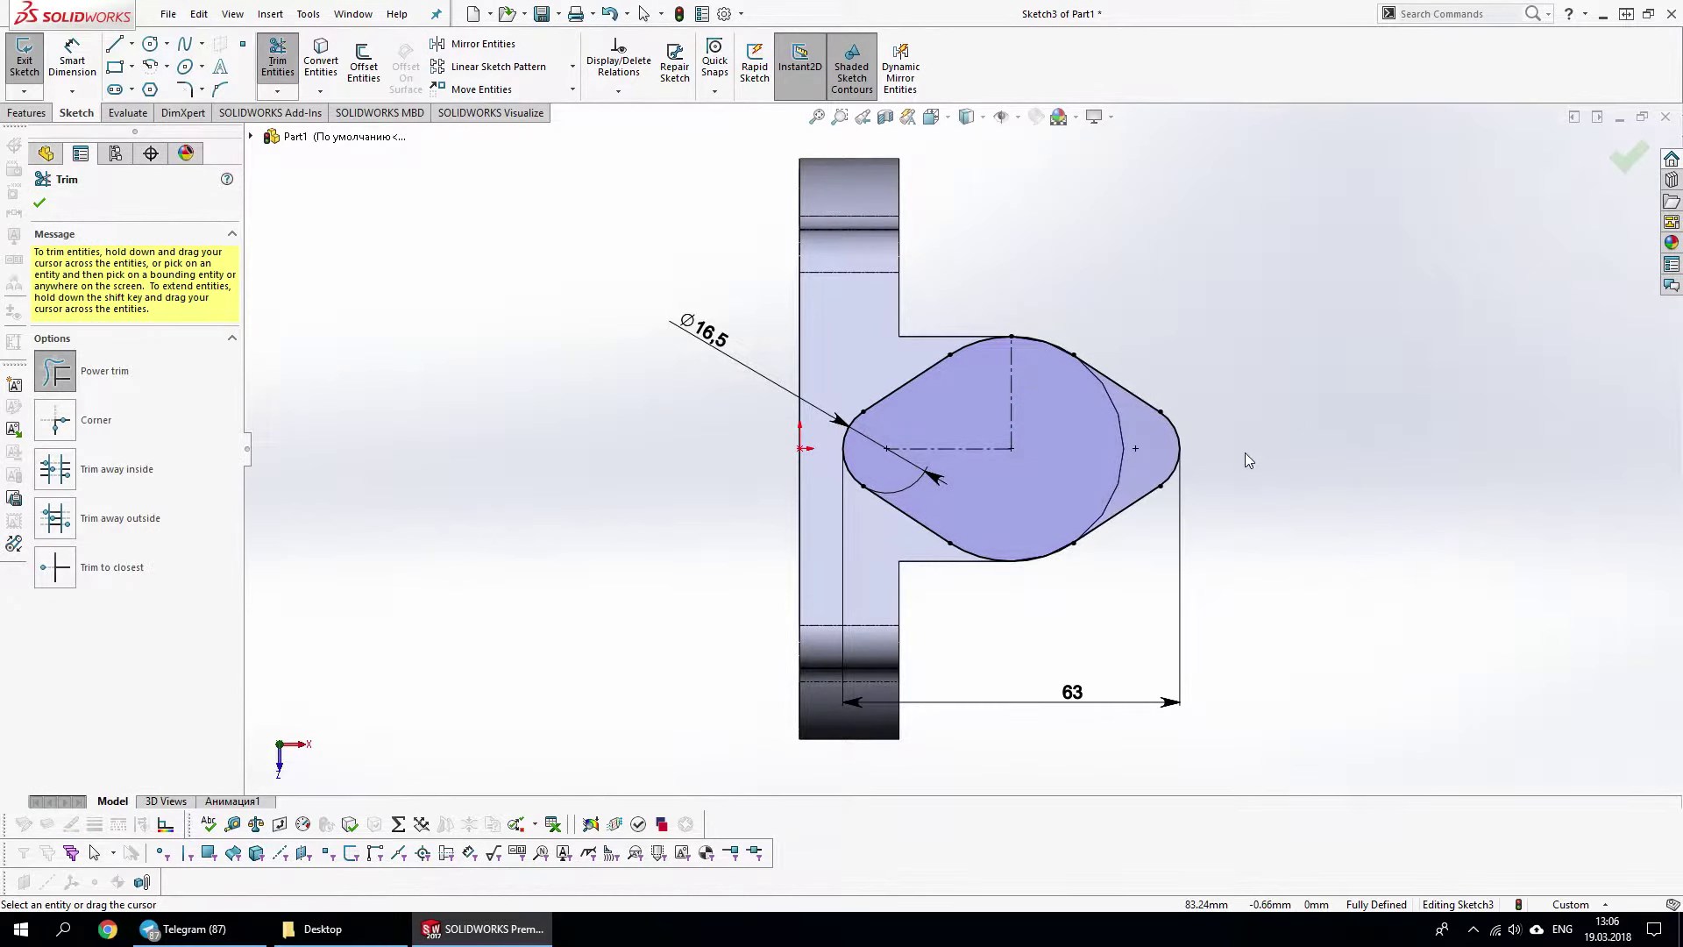
right_click(1245, 452)
click(1473, 431)
Confirm Boss-Extrude3 and start a sketch on its end face
right_click(1473, 432)
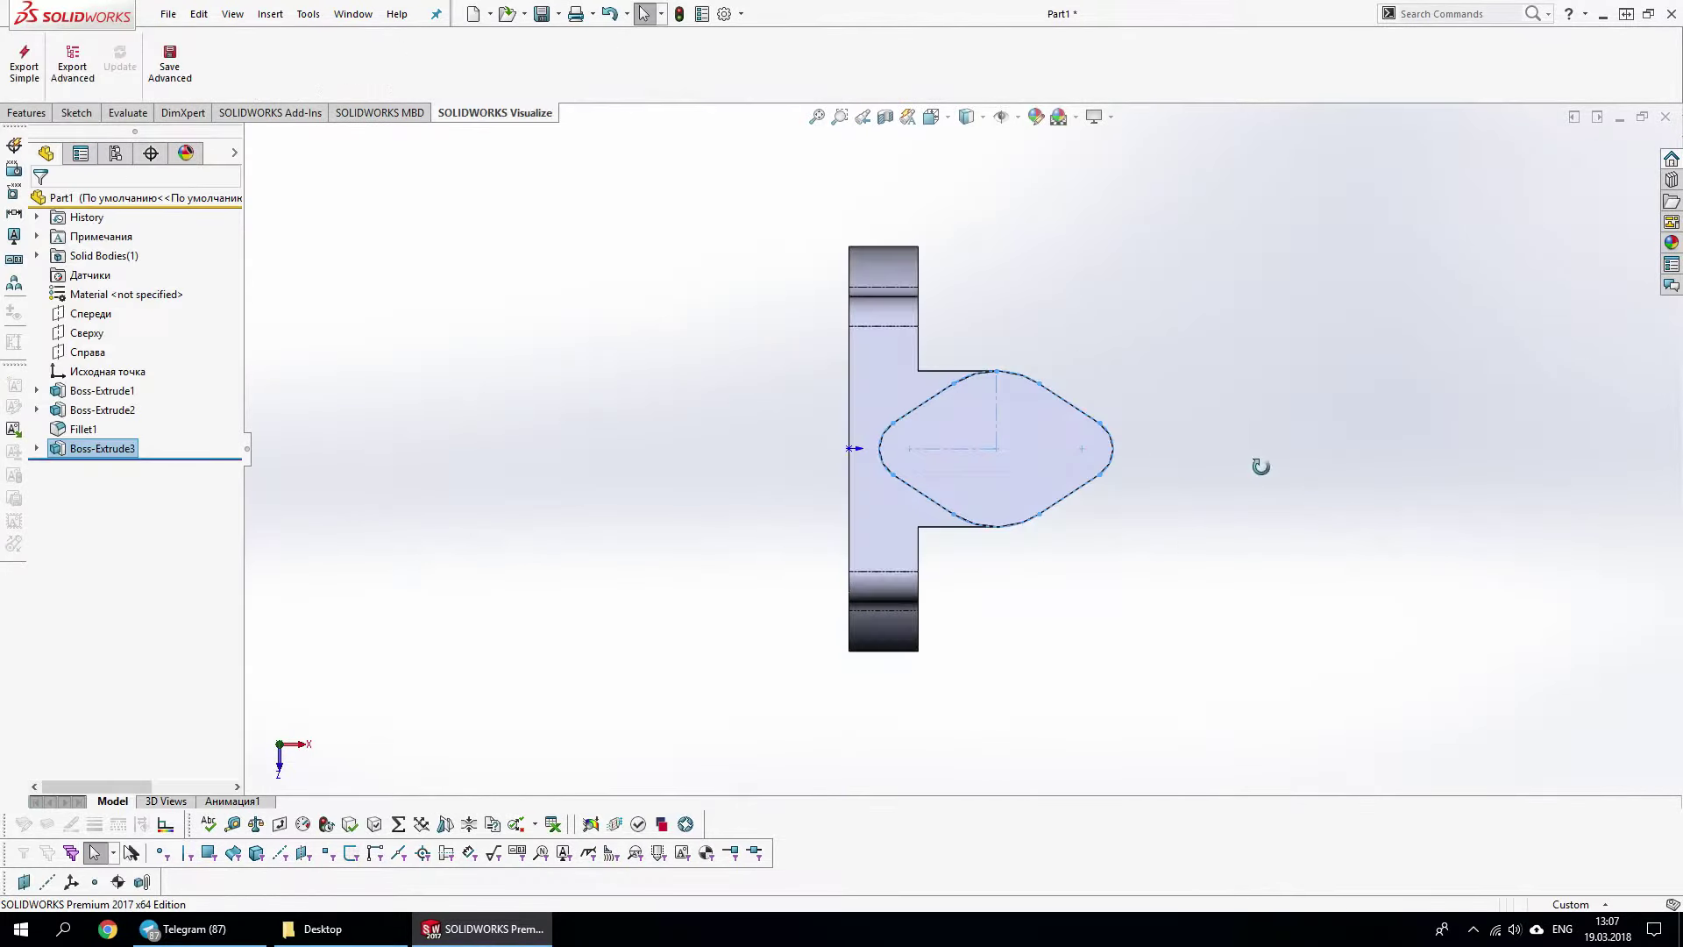
middle_drag(1473, 431, 1022, 481)
click(1022, 481)
click(1092, 433)
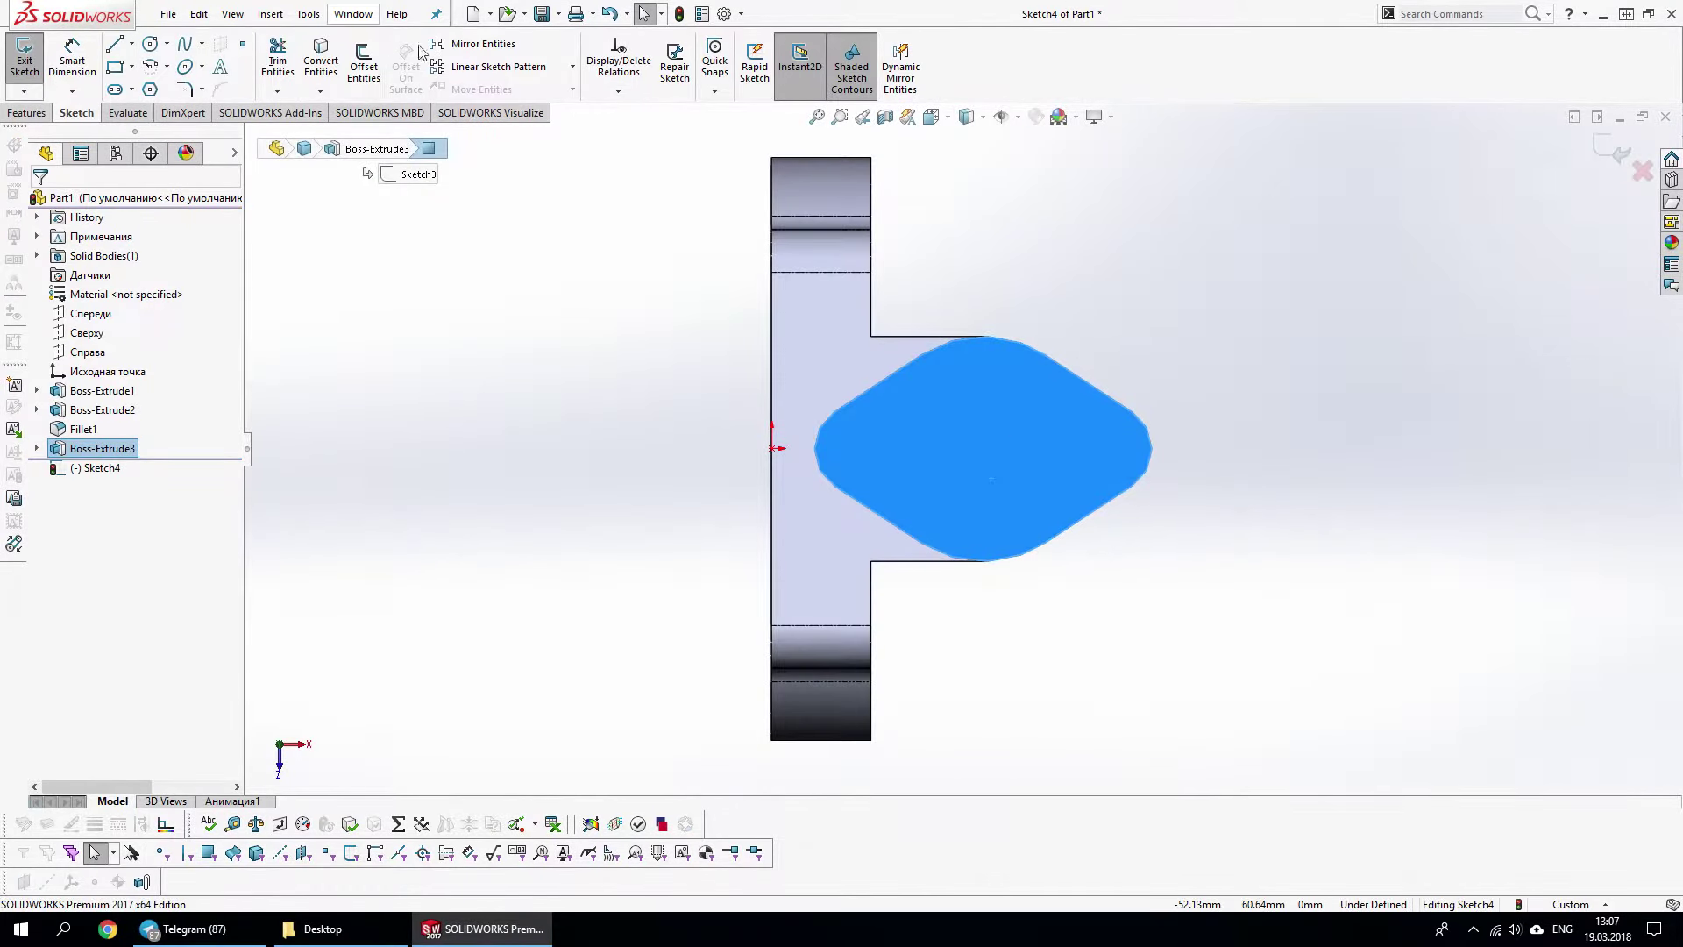
Offset the face outline 1 mm inward and extrude it 11.5 mm
click(363, 62)
click(39, 207)
key(ctrl+z)
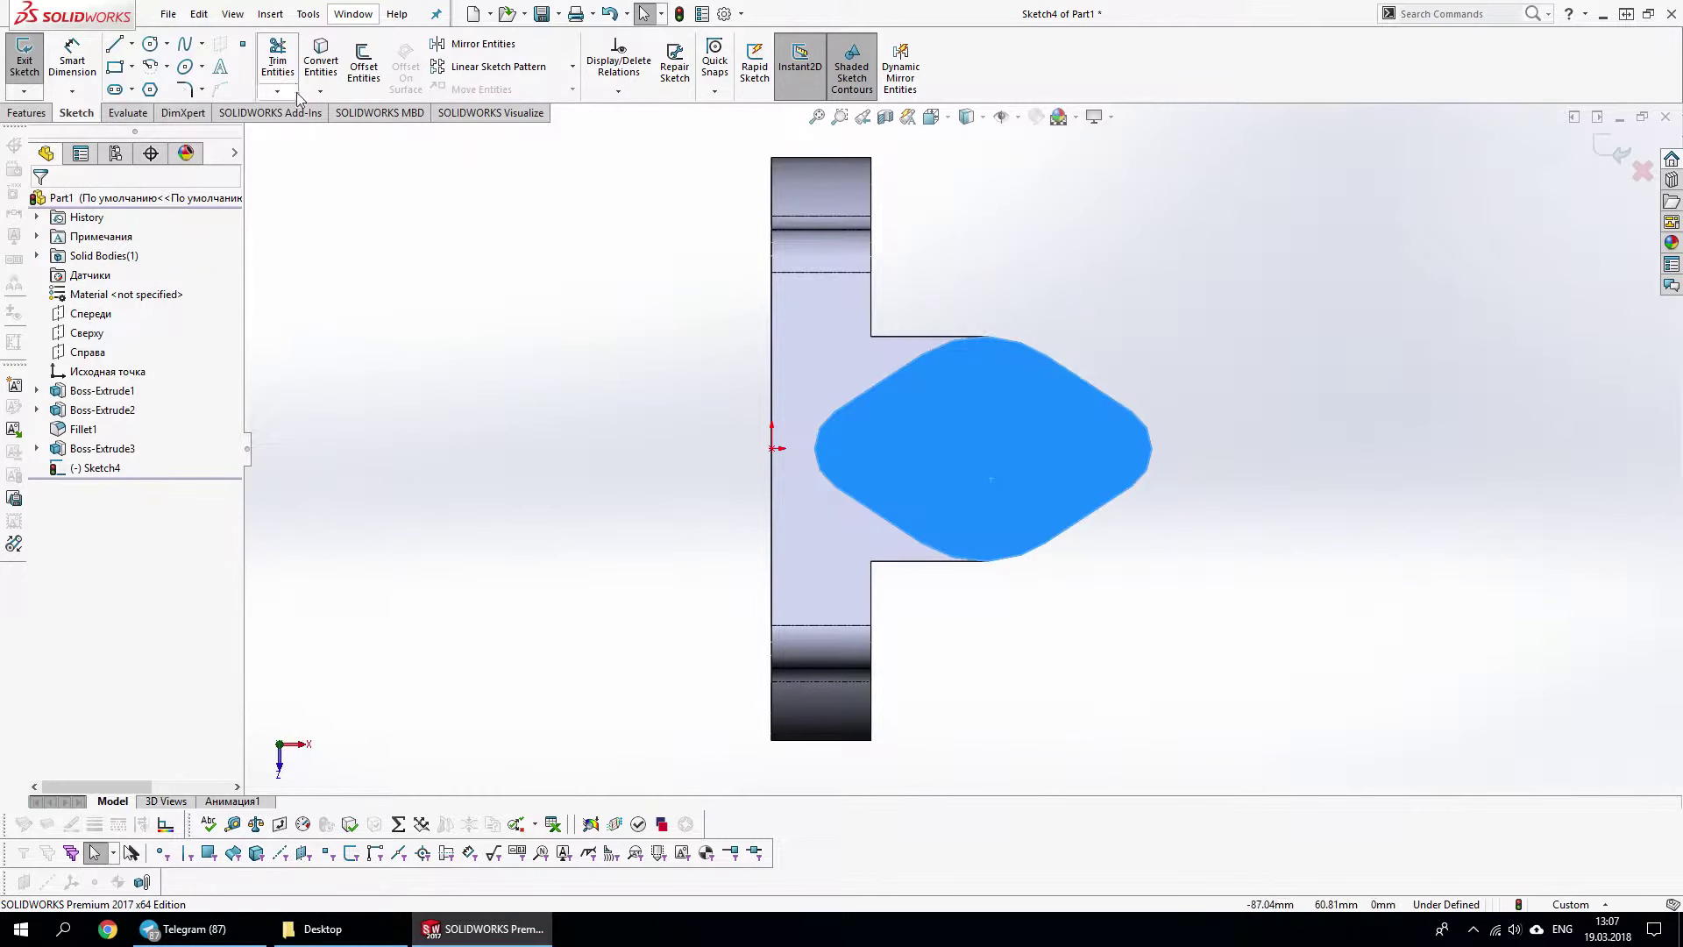
click(364, 62)
click(85, 300)
click(40, 202)
right_click(1202, 399)
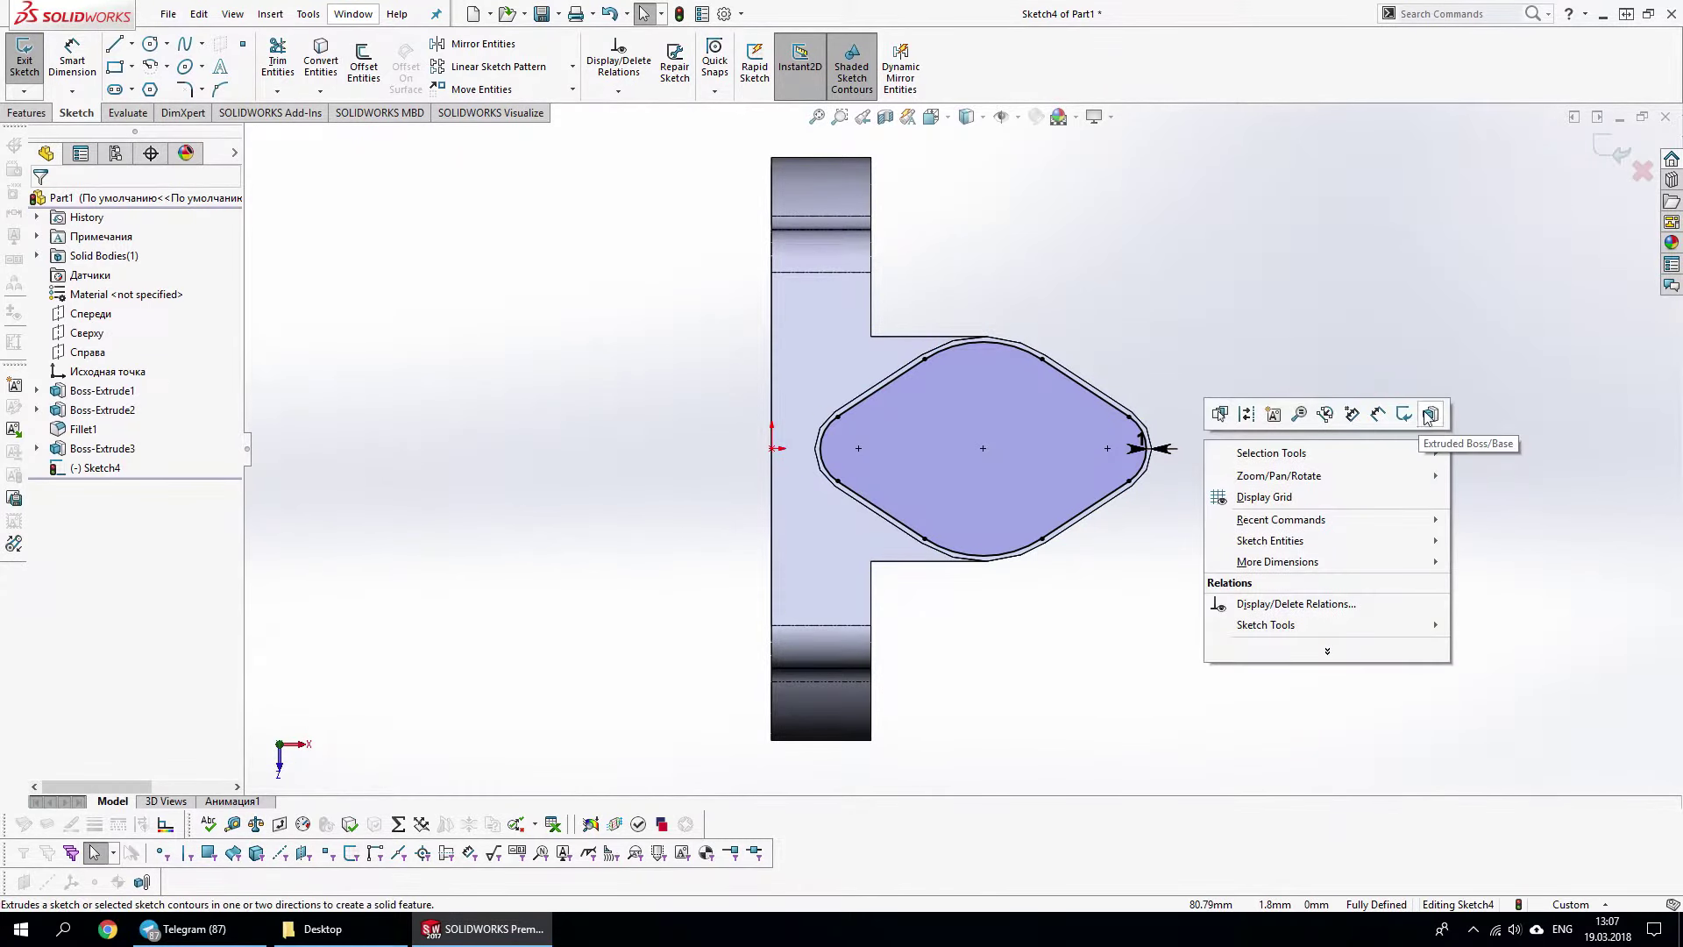
click(1412, 413)
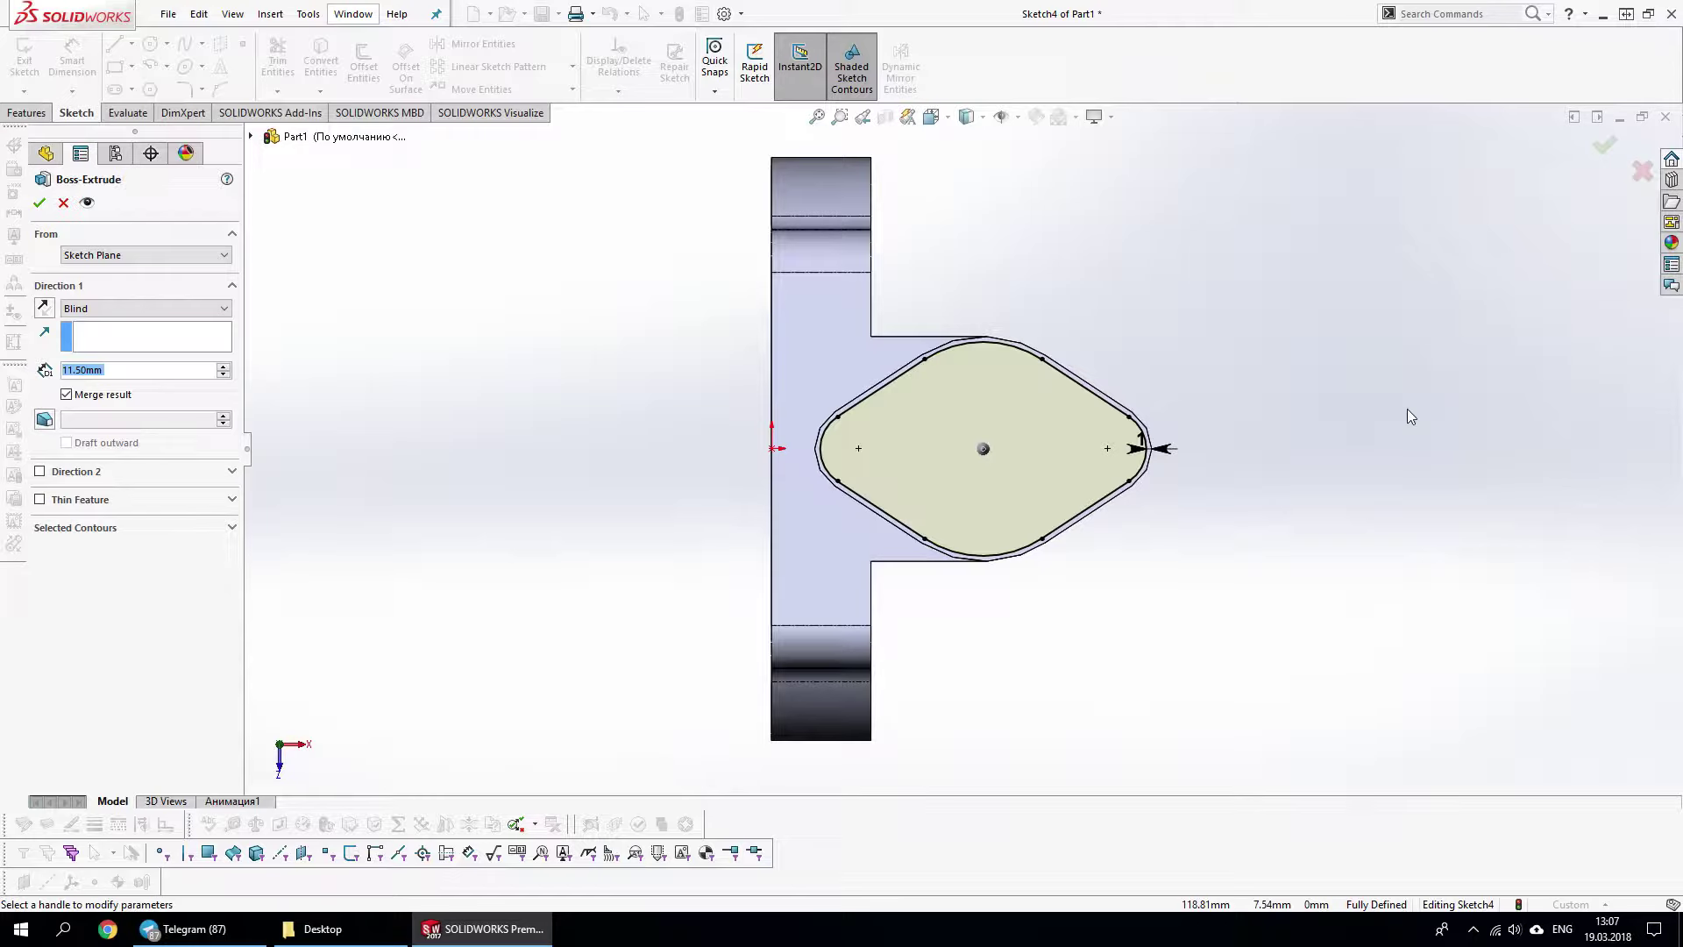
key(Return)
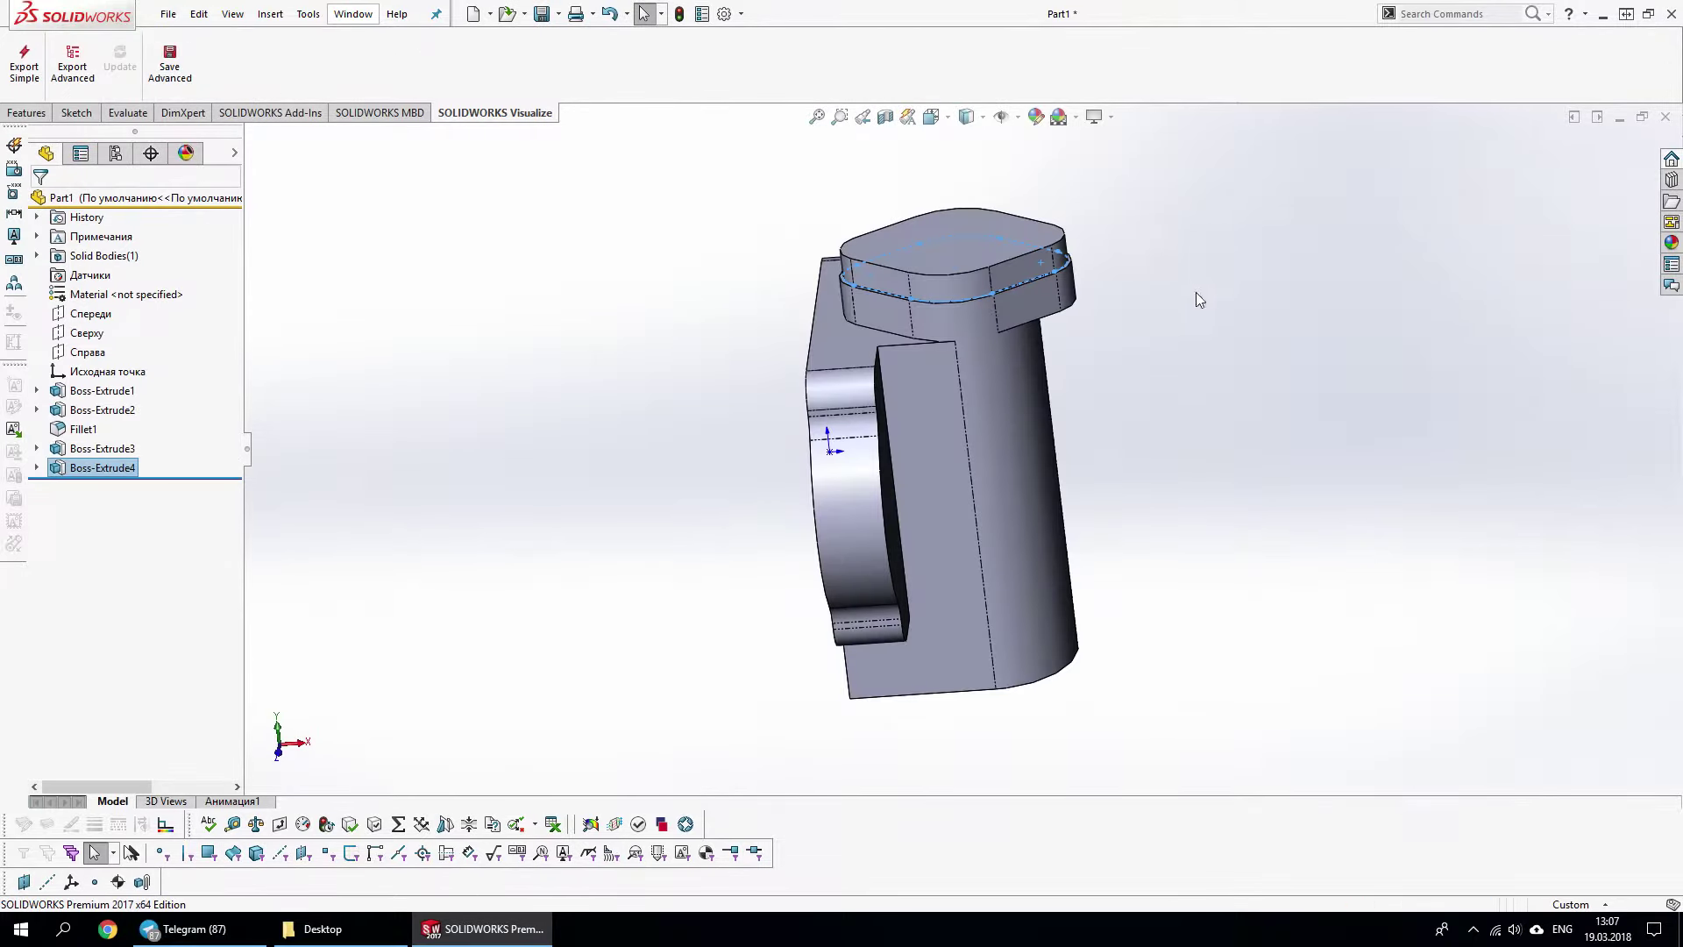
Sketch a Ø25 circle centred on the new boss's top face
click(1061, 281)
click(1140, 198)
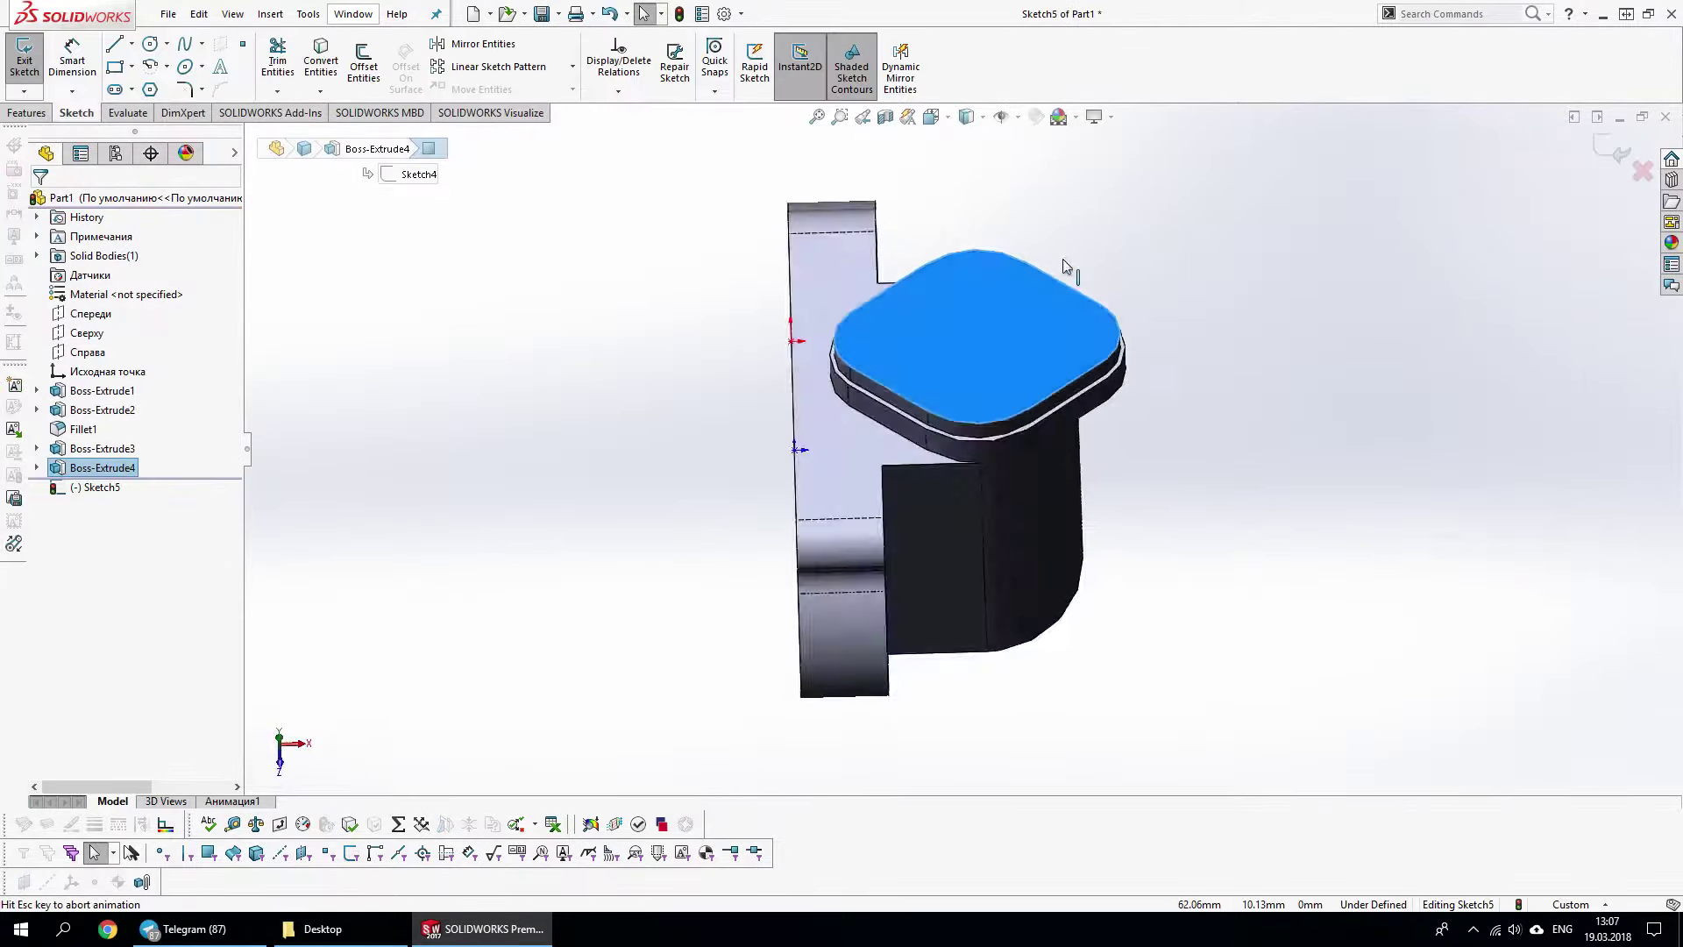
key(s)
click(1029, 445)
click(1001, 406)
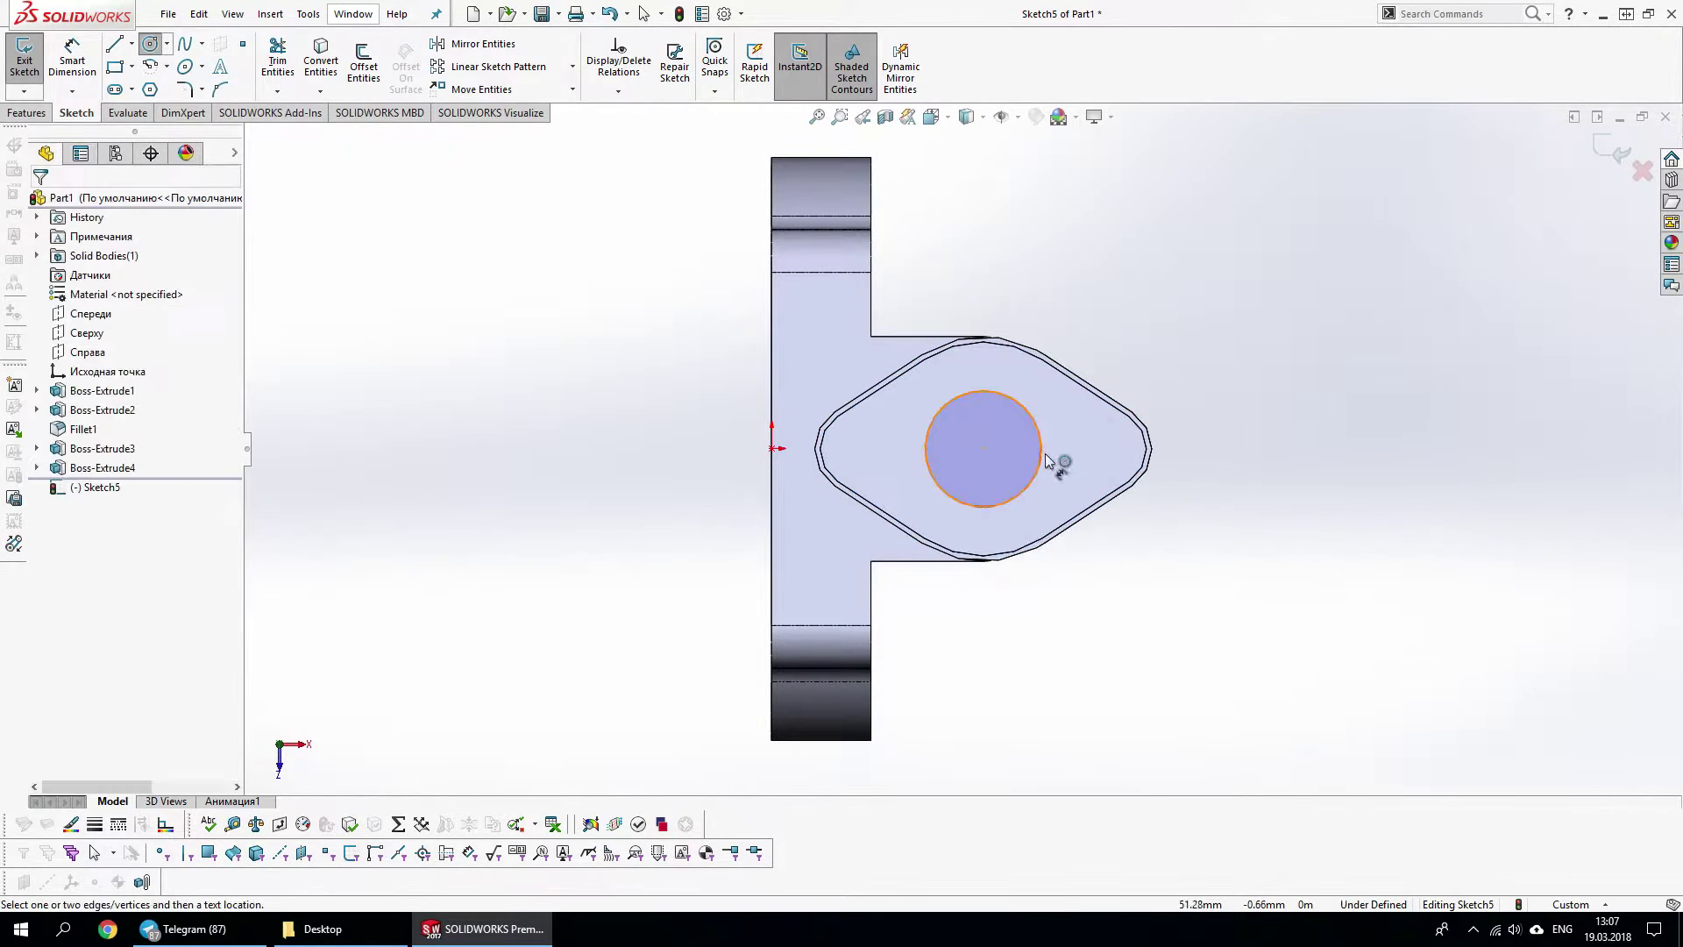
click(1041, 448)
click(1246, 440)
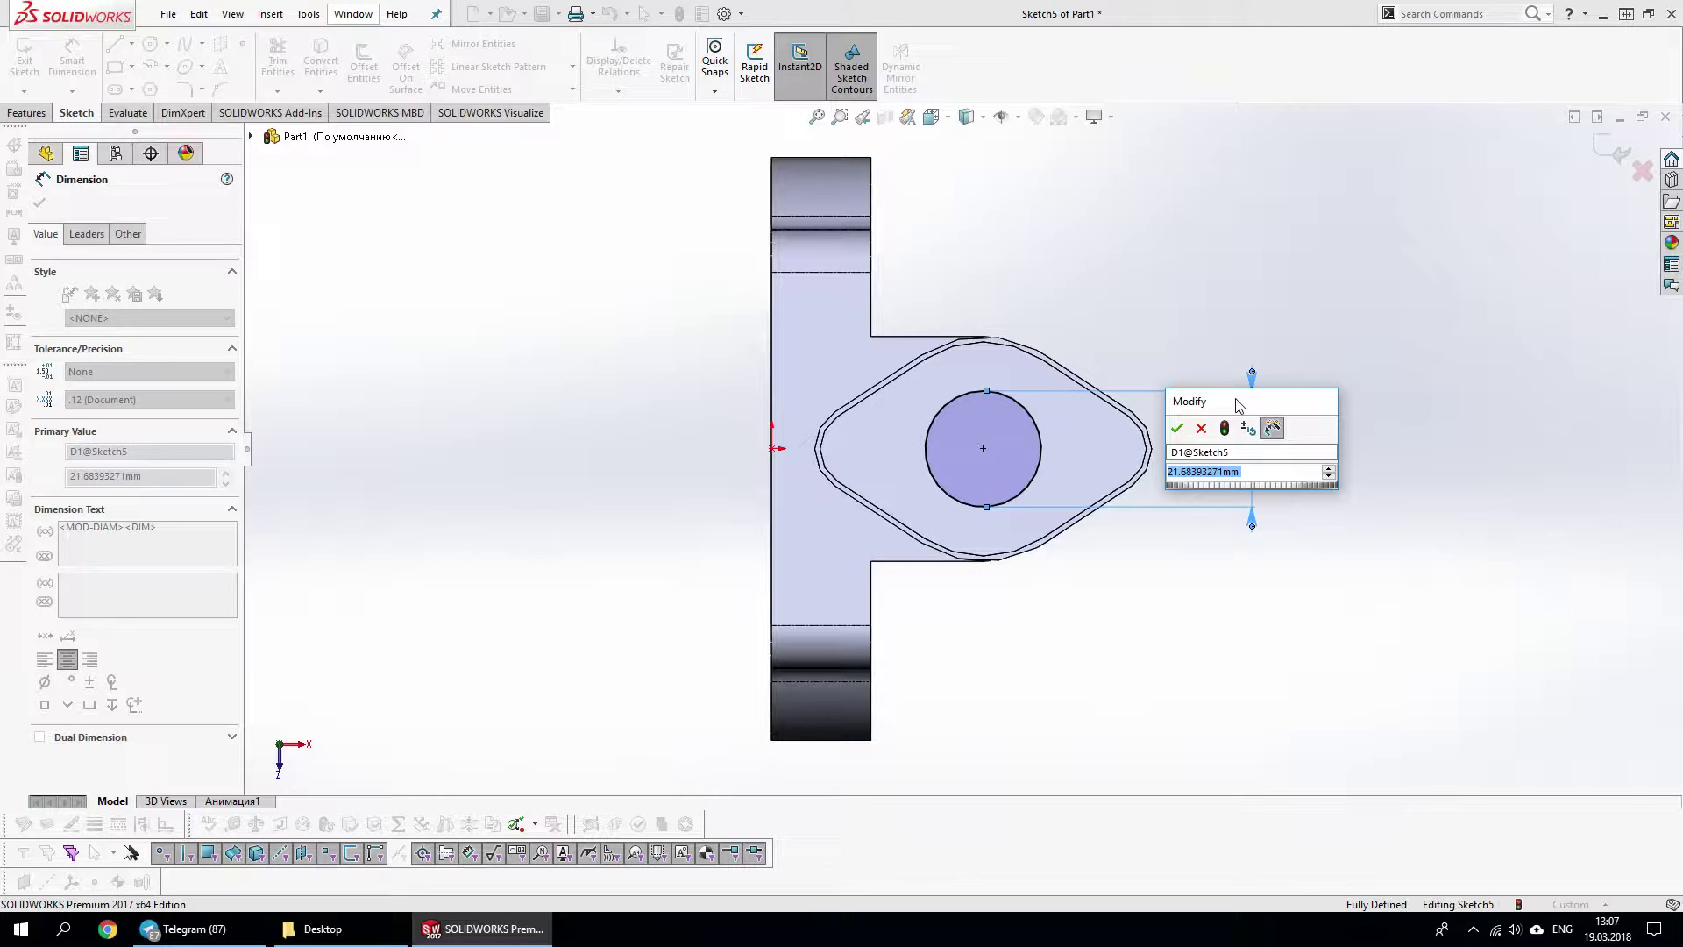
text(25)
key(Return)
Start extruding the Ø25 circle and orbit to an angled 3D view
right_click(1438, 517)
click(1660, 502)
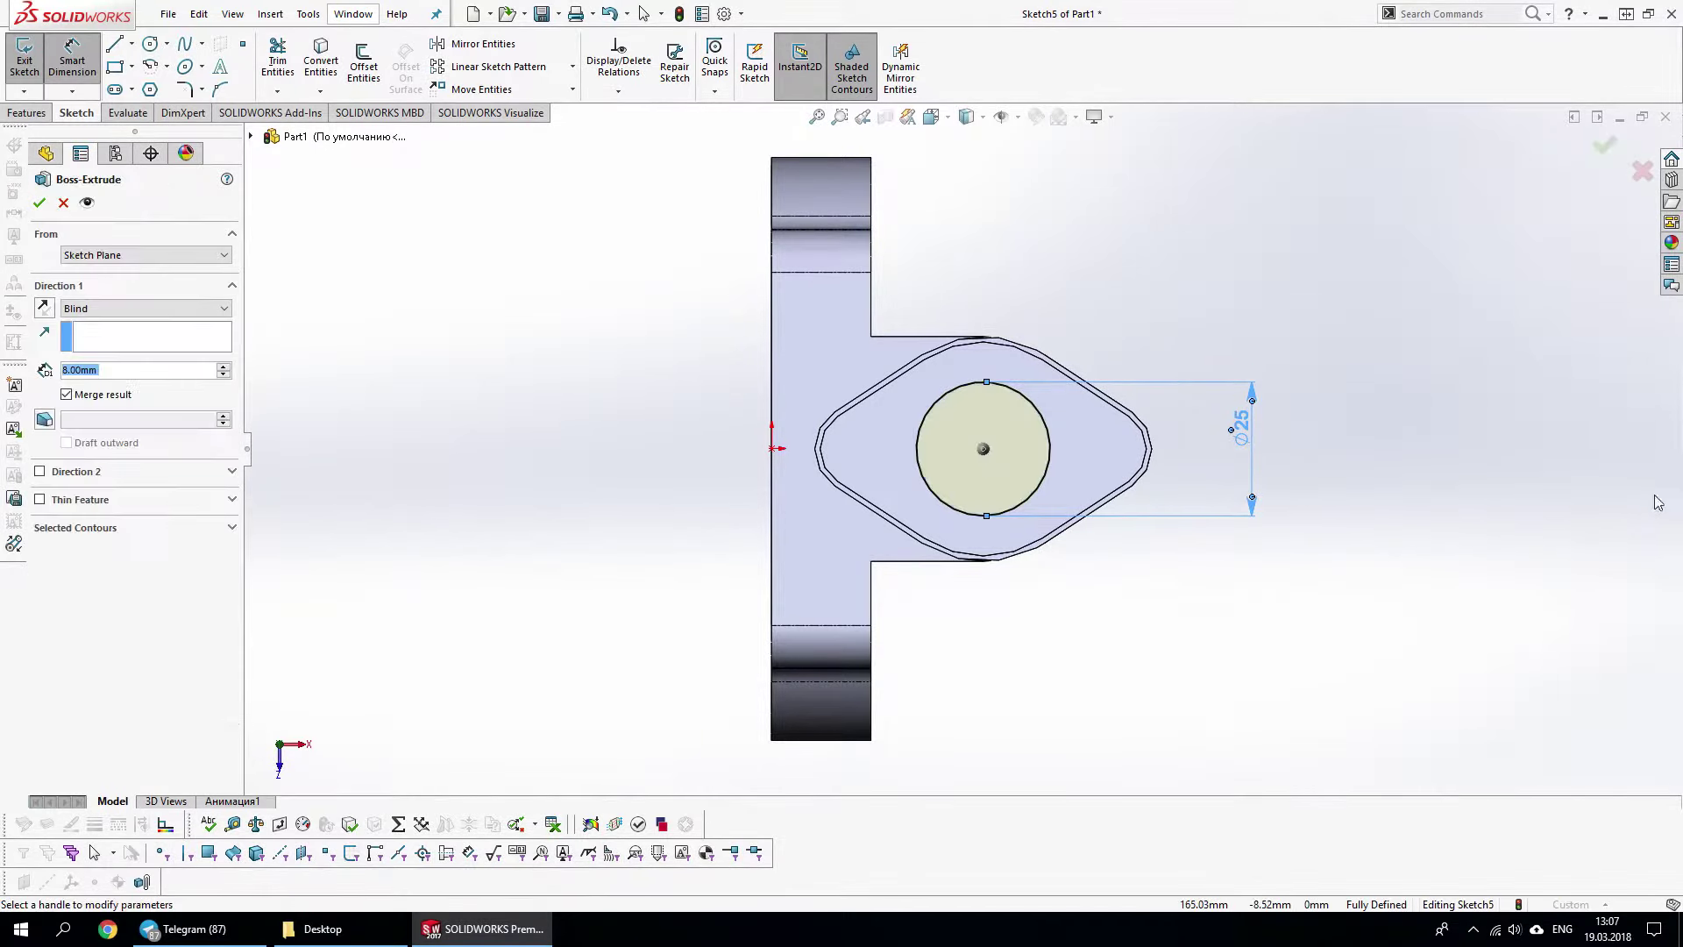
right_click(1657, 502)
middle_drag(1486, 502, 1124, 340)
Bevel the Ø25 cylinder's top edge with a 5 mm chamfer (Chamfer1)
right_click(1124, 340)
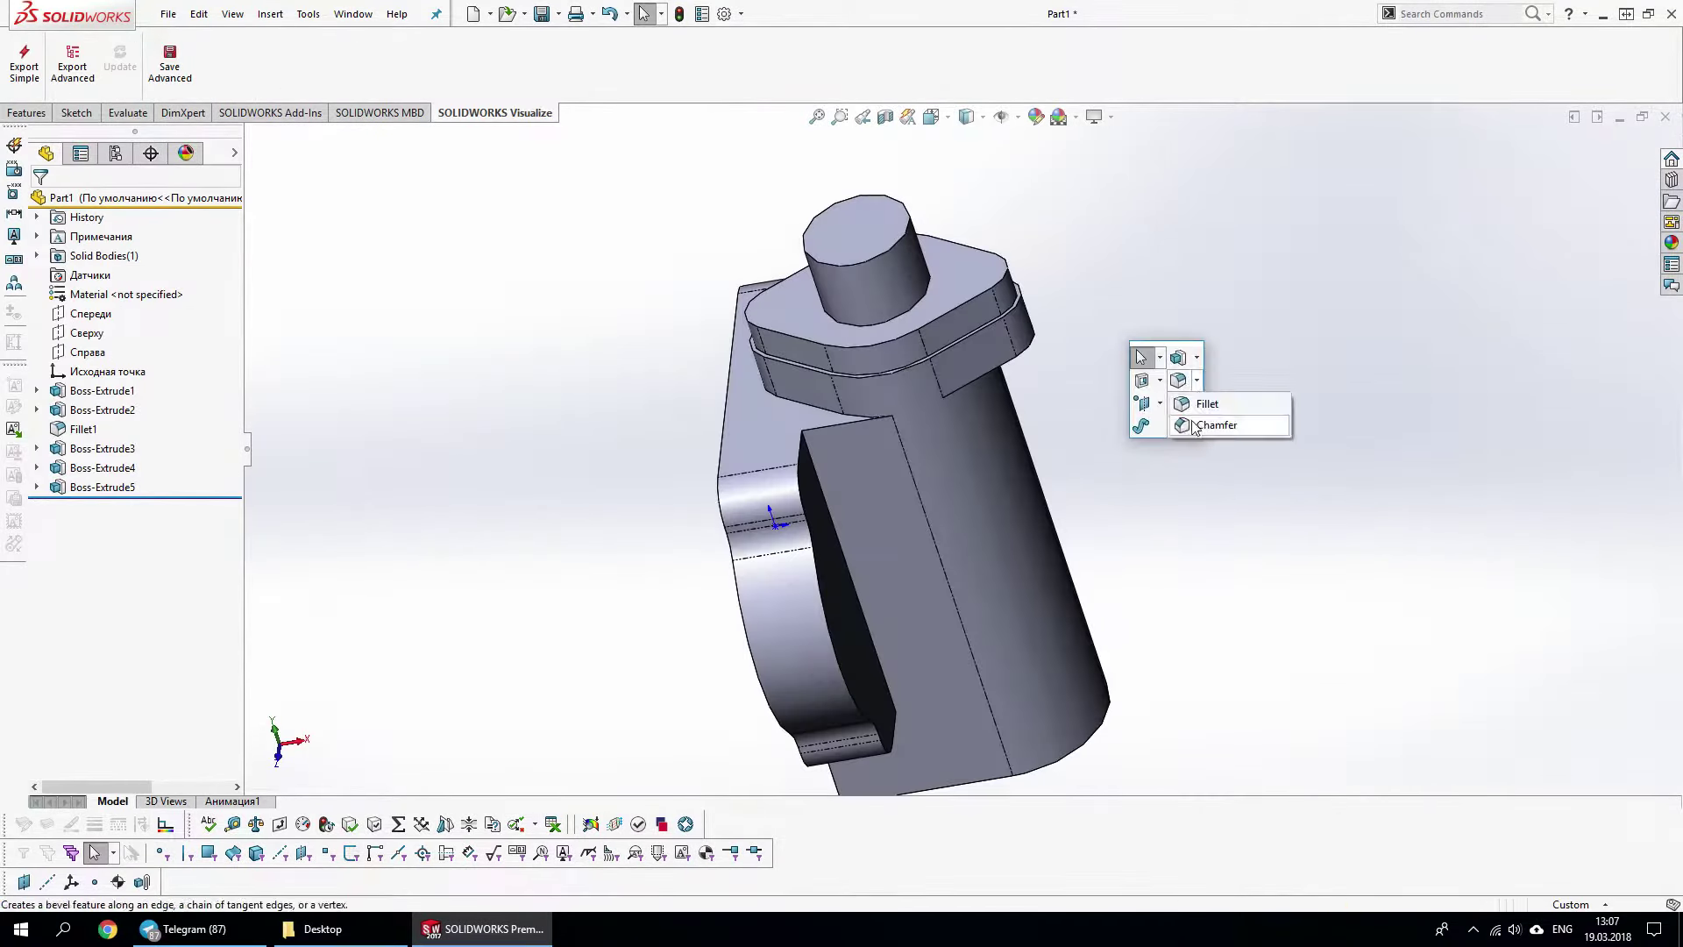
click(1232, 424)
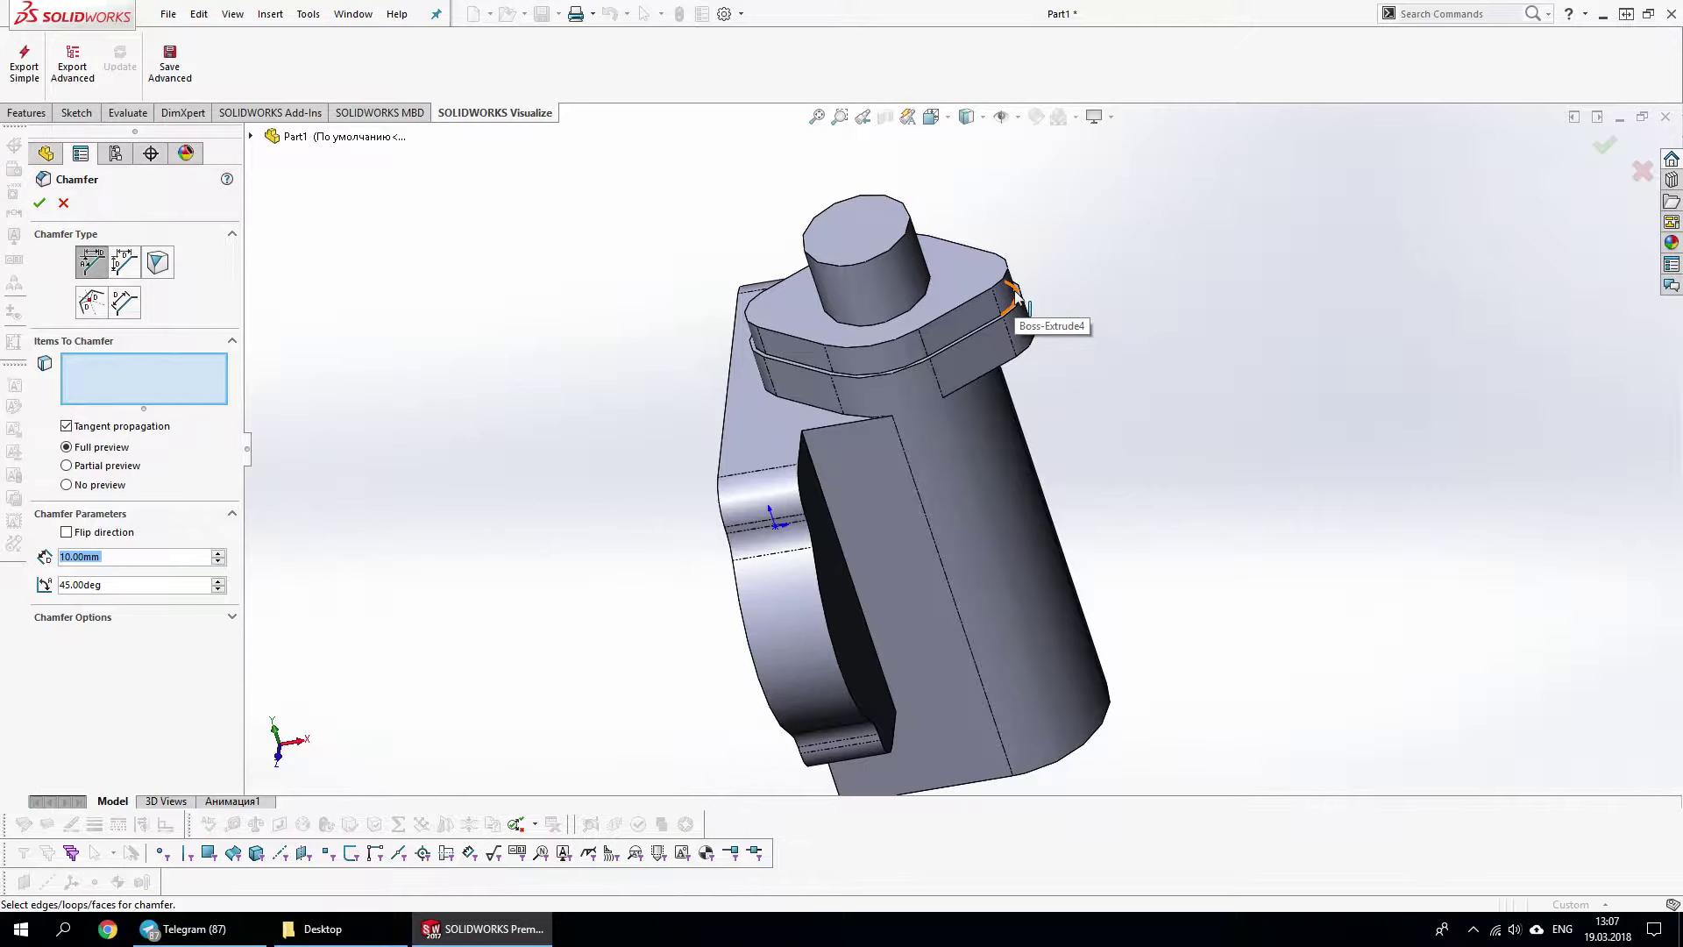
text(5)
click(899, 228)
right_click(901, 230)
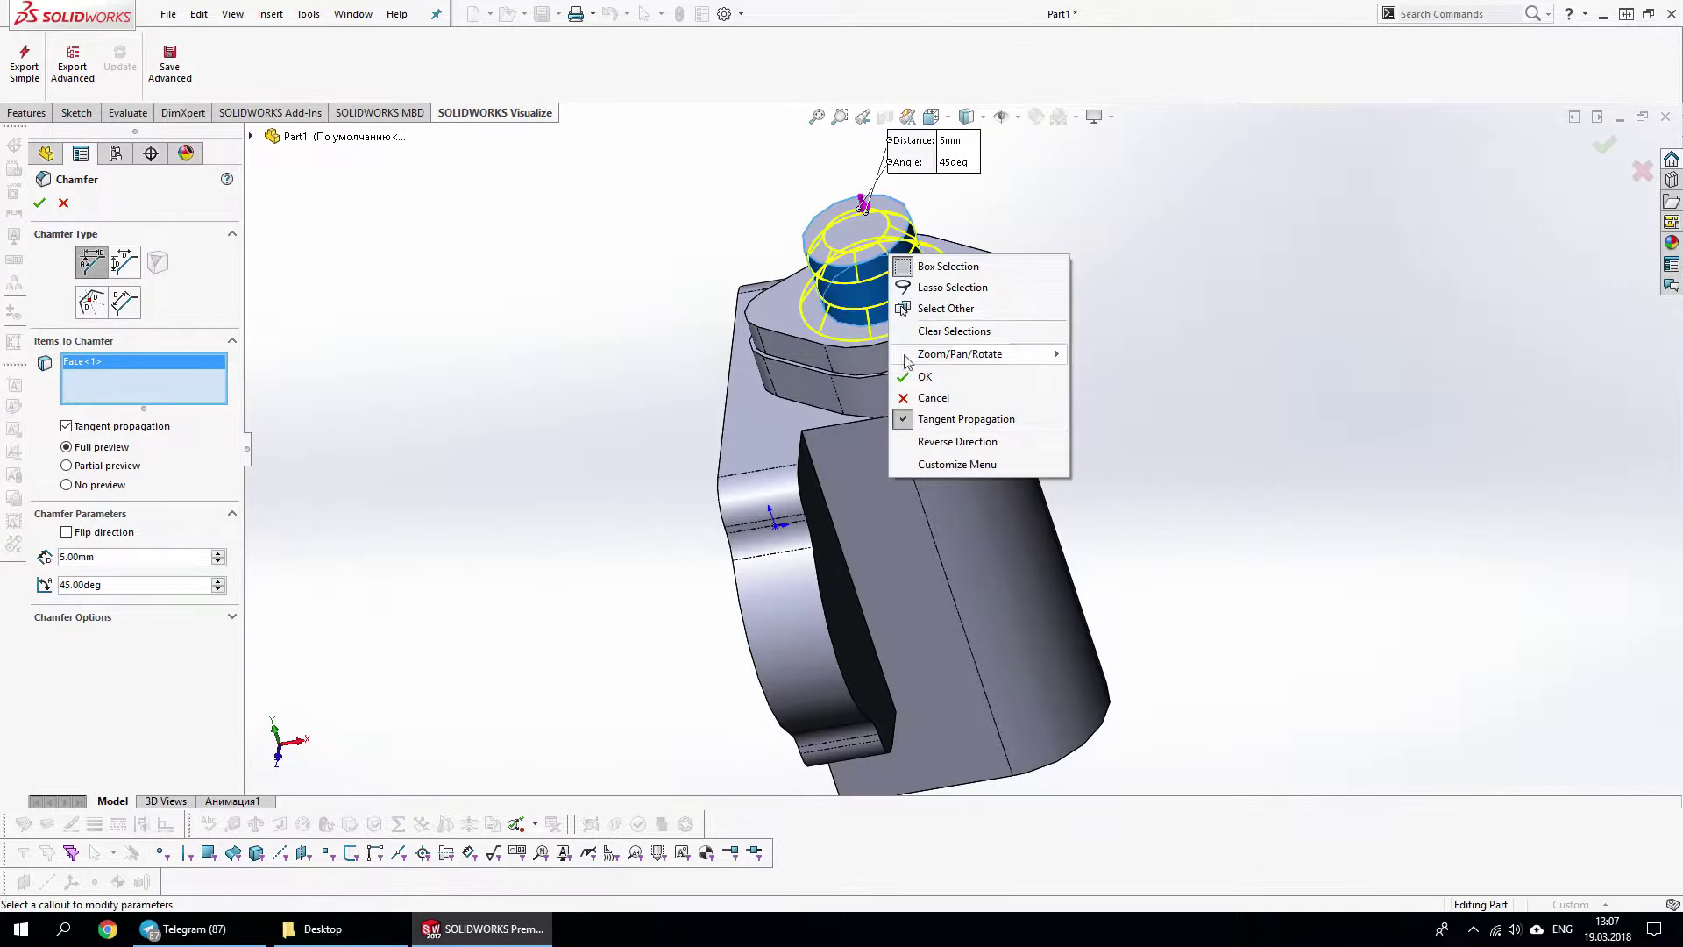
right_click(132, 377)
click(184, 375)
click(809, 254)
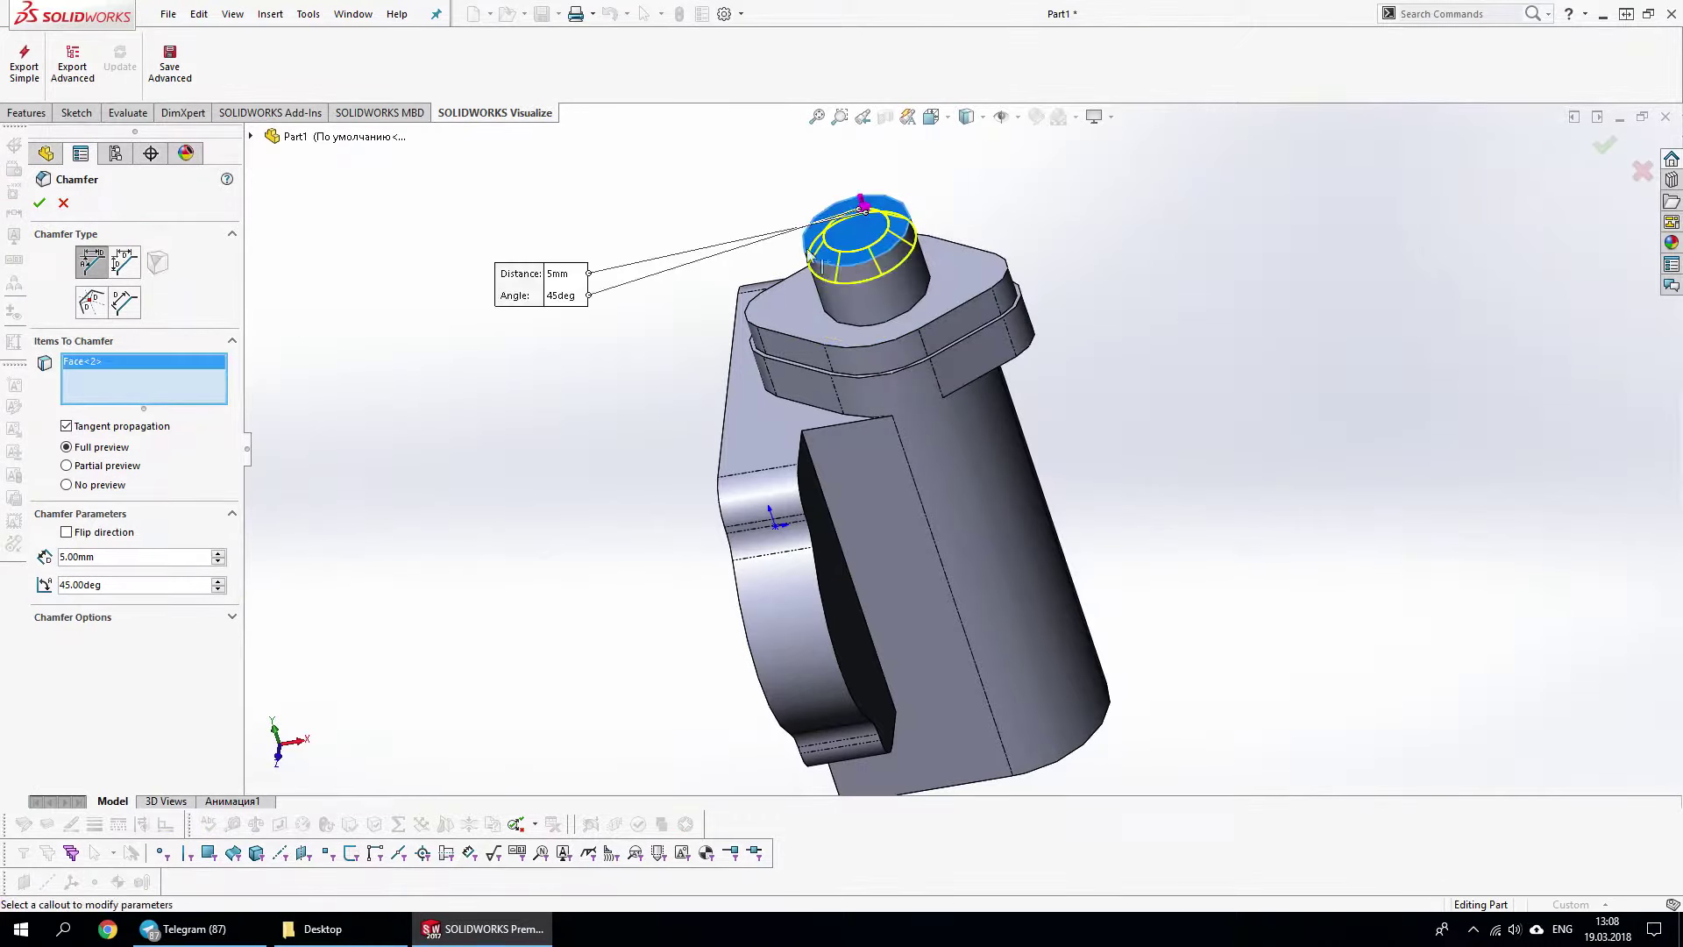
click(40, 202)
middle_drag(921, 377, 1064, 366)
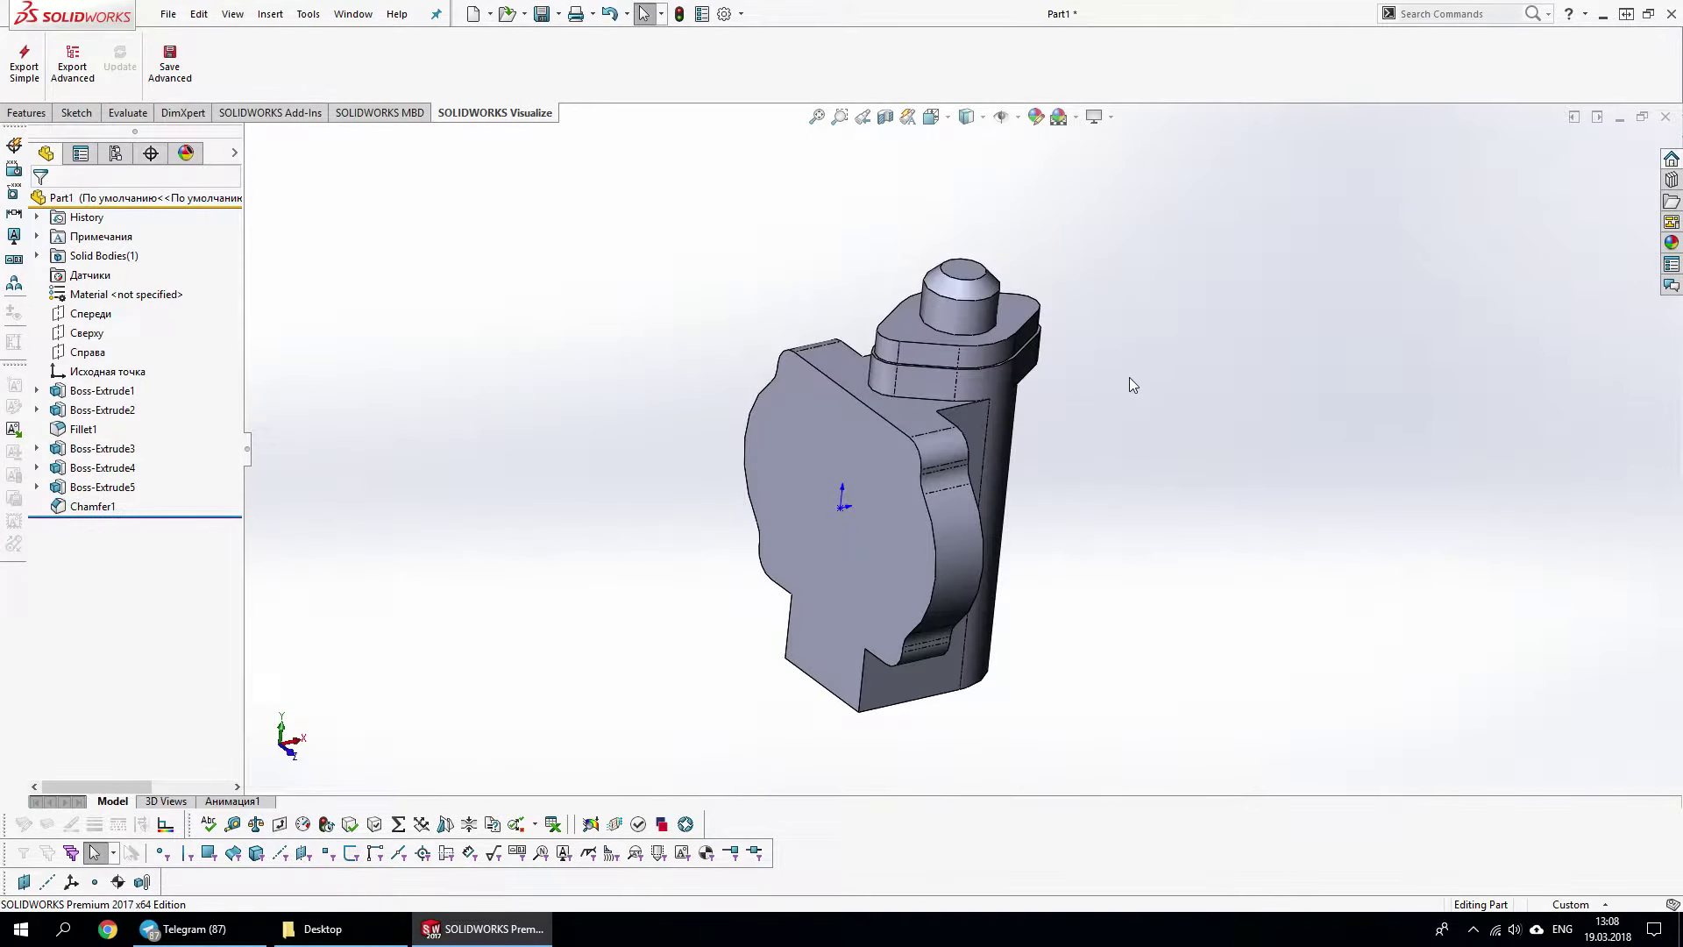
scroll(1024, 300, down, 3)
scroll(1024, 300, down, 2)
click(969, 281)
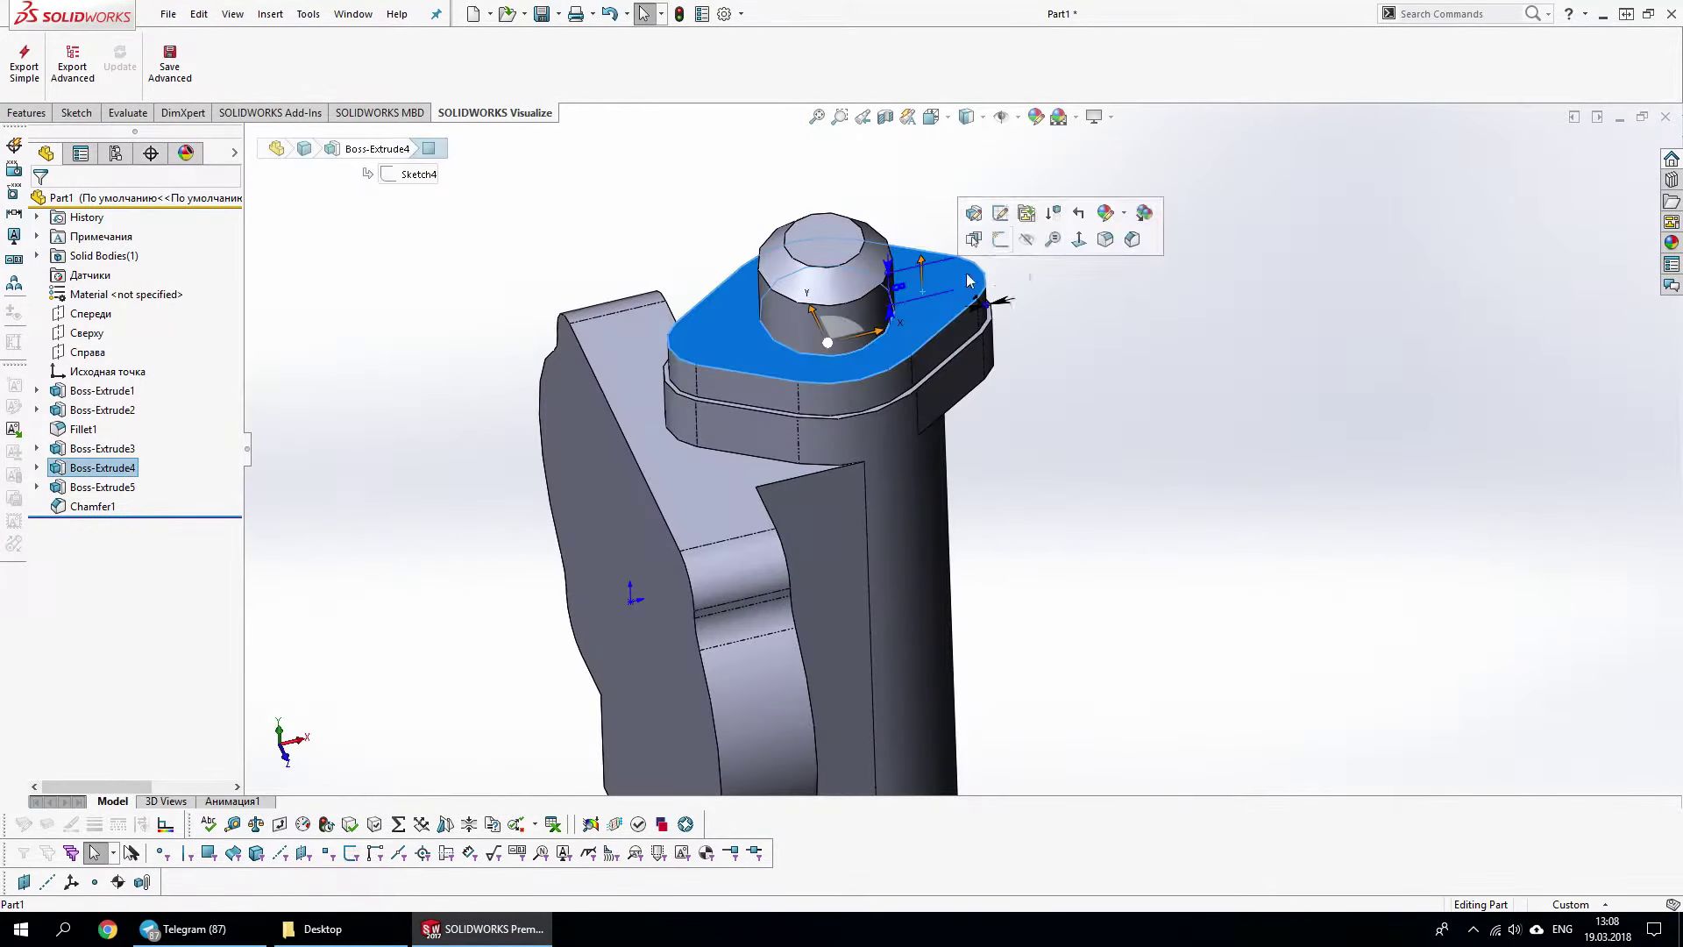
click(1000, 213)
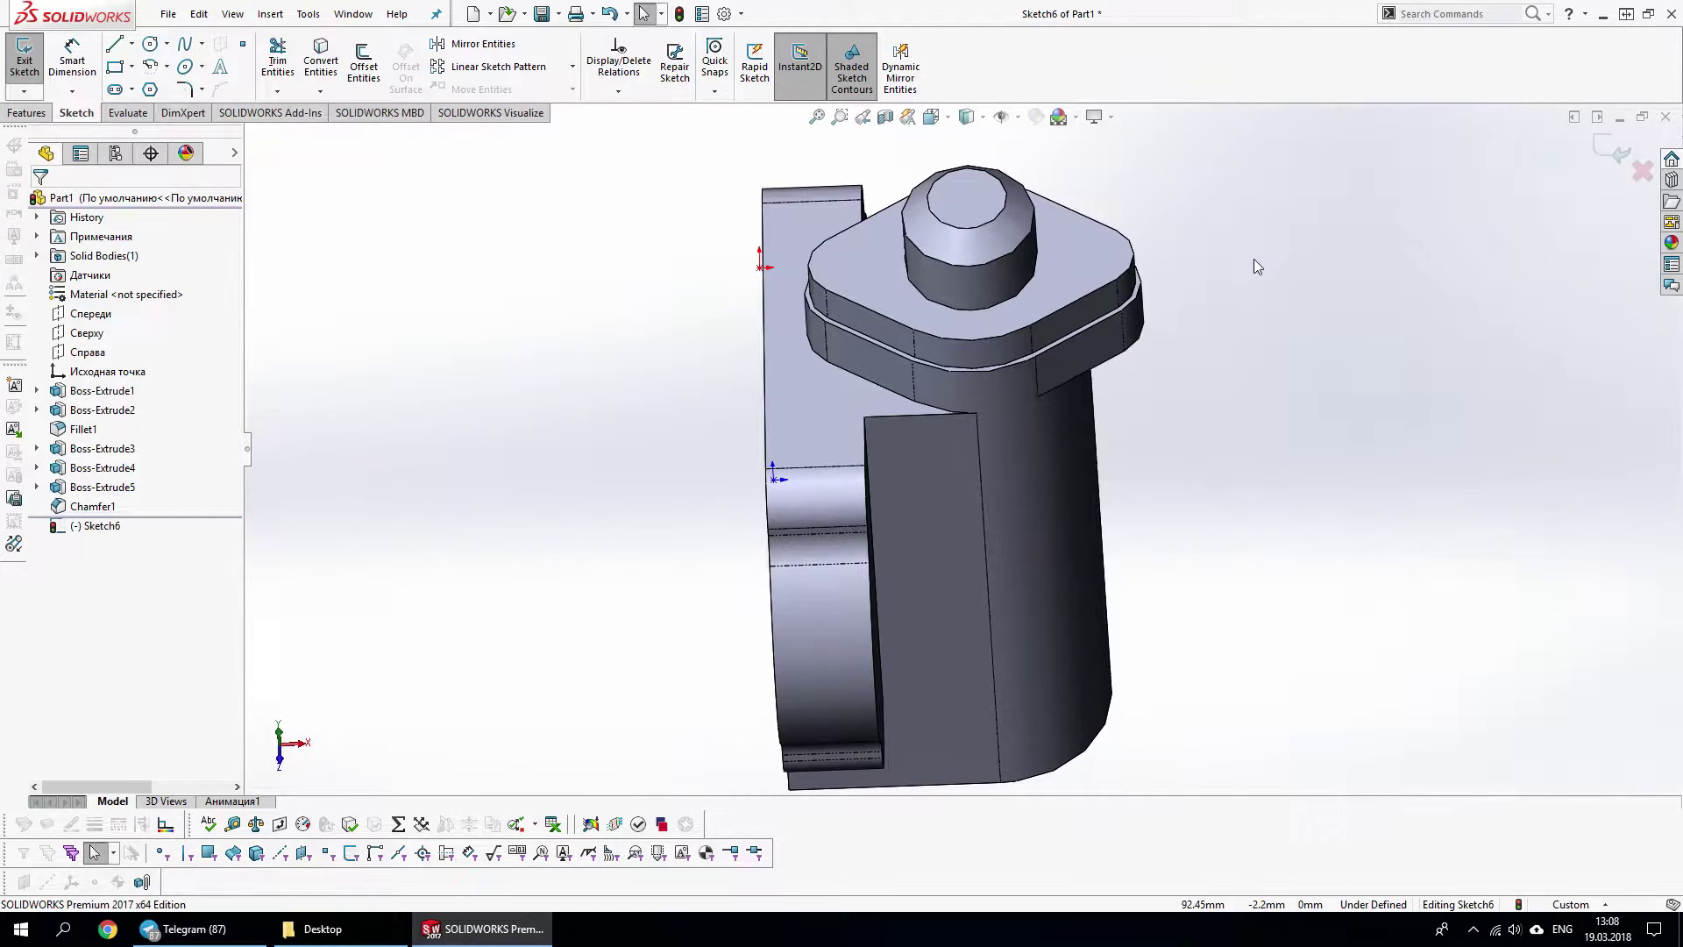
click(1672, 180)
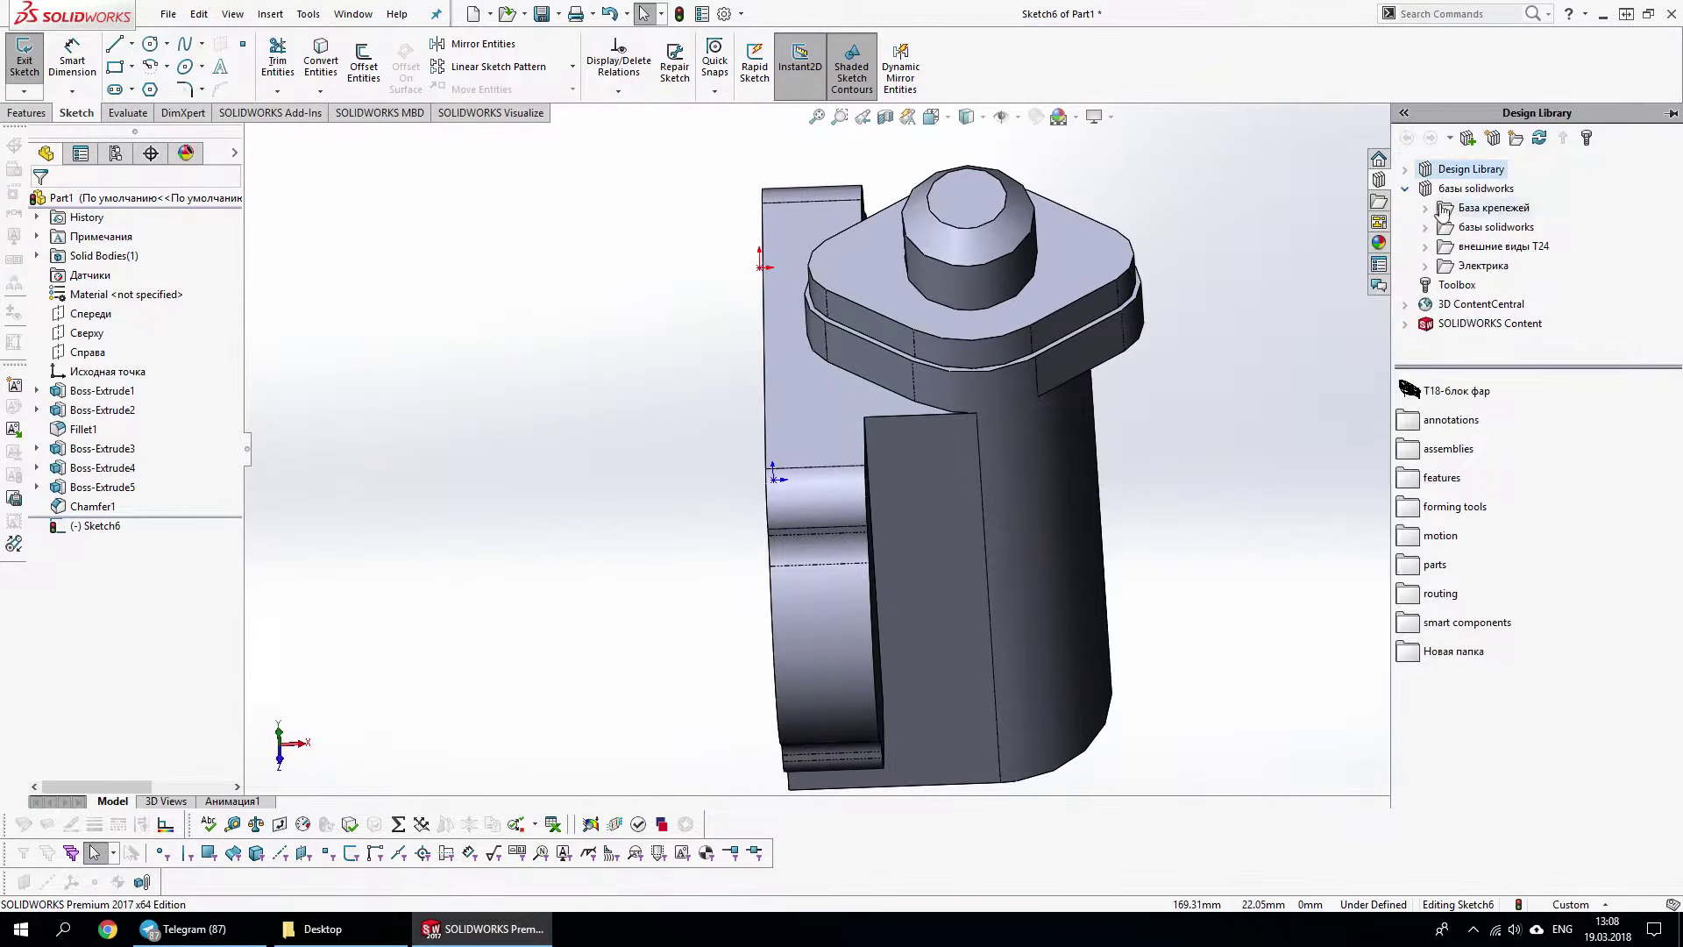
double_click(1443, 210)
click(1506, 284)
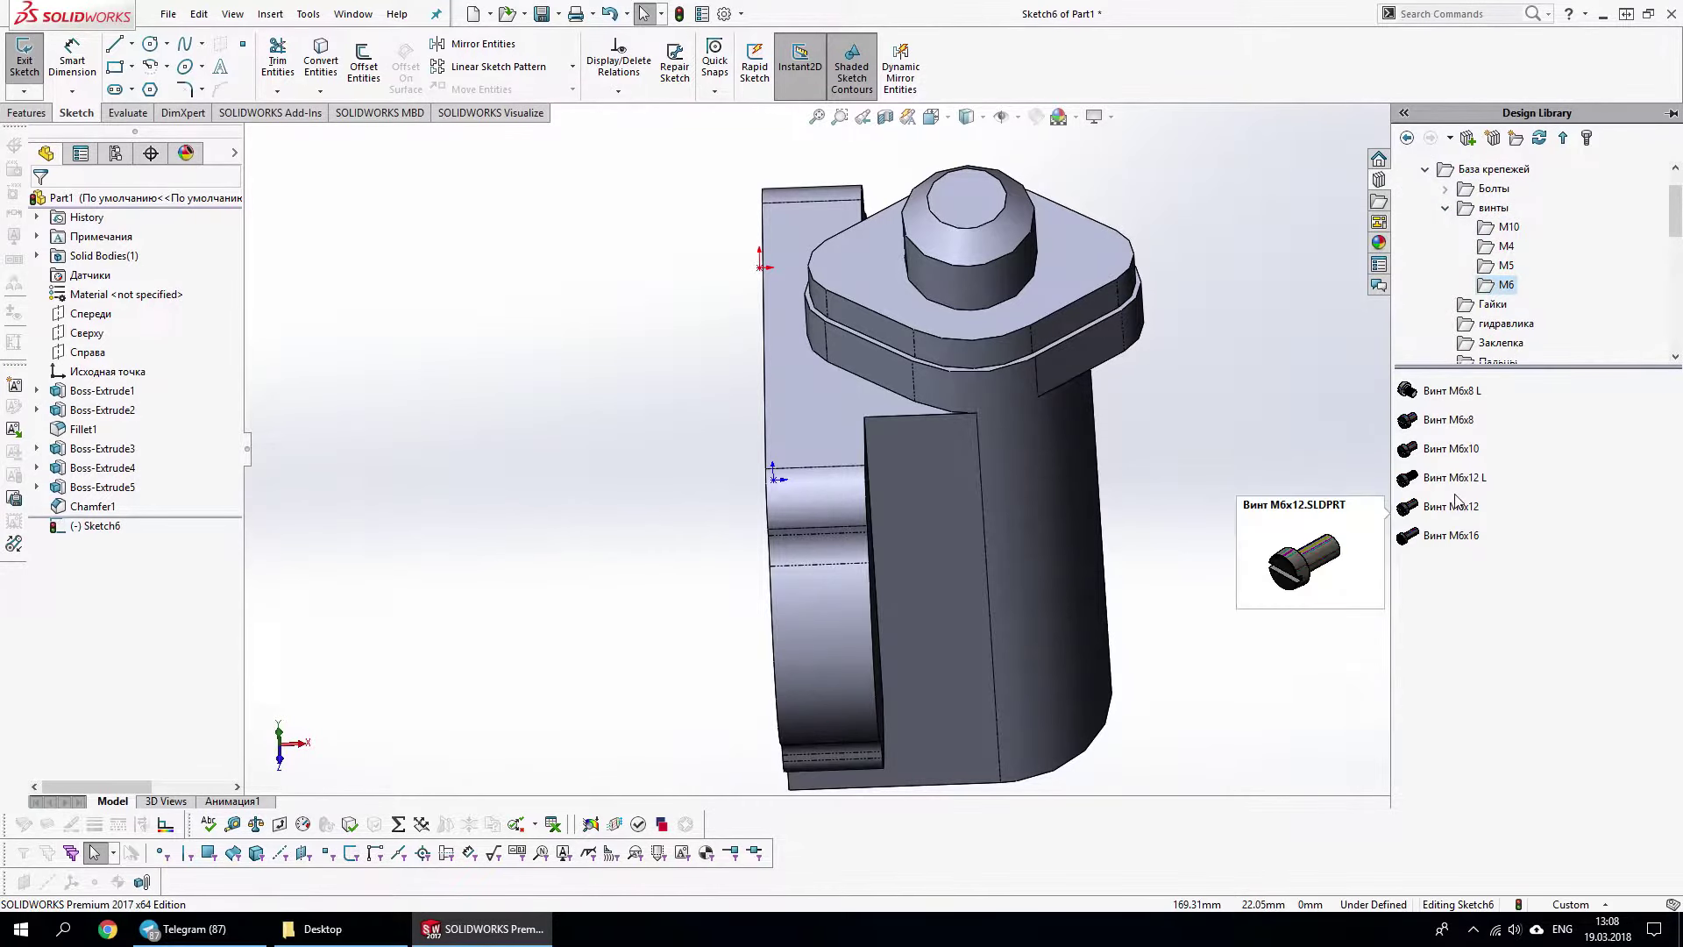
double_click(1473, 208)
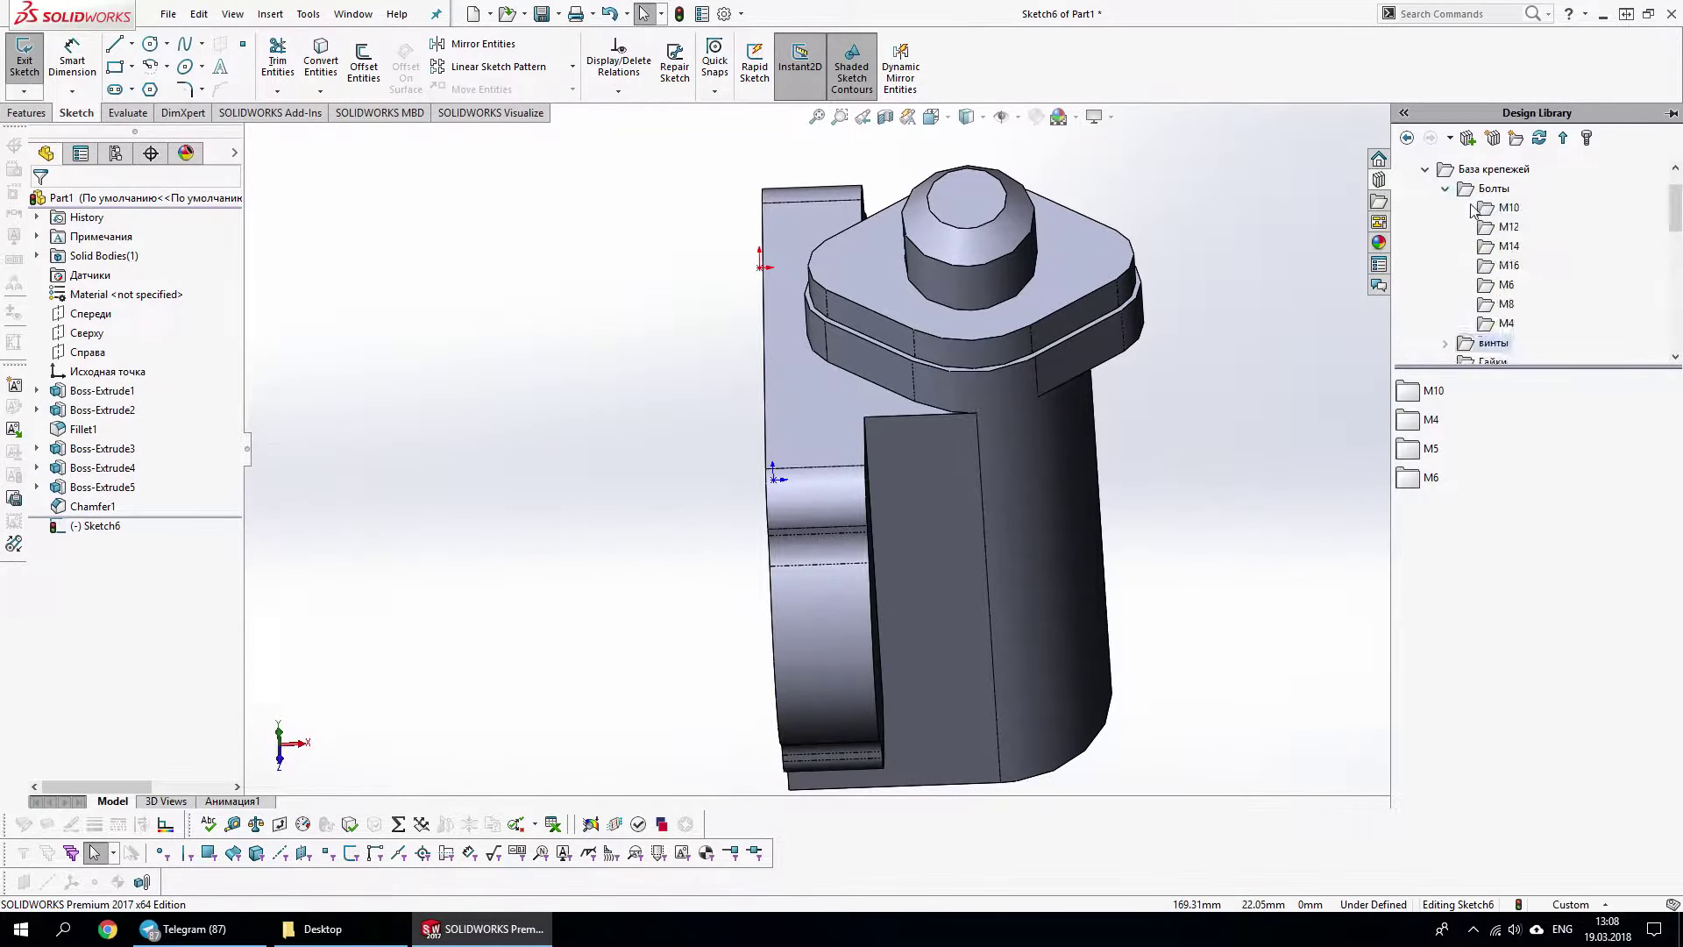
click(1505, 285)
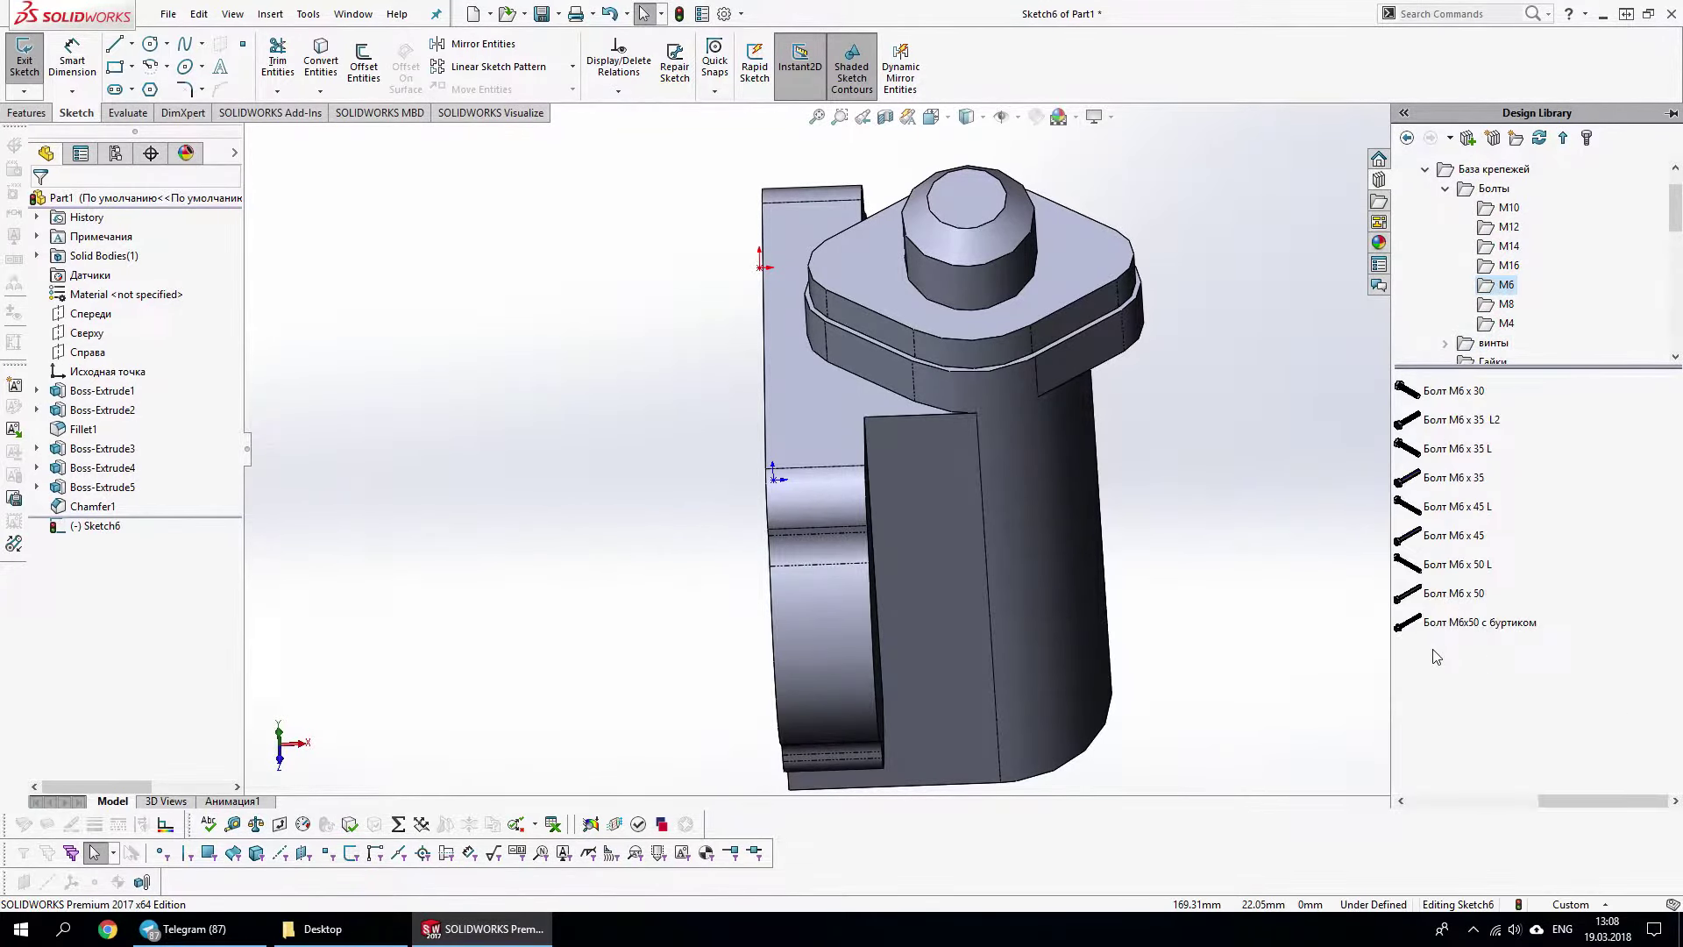
Sketch a small circle and a vertical centerline on the flange's top face
click(1642, 173)
click(1113, 263)
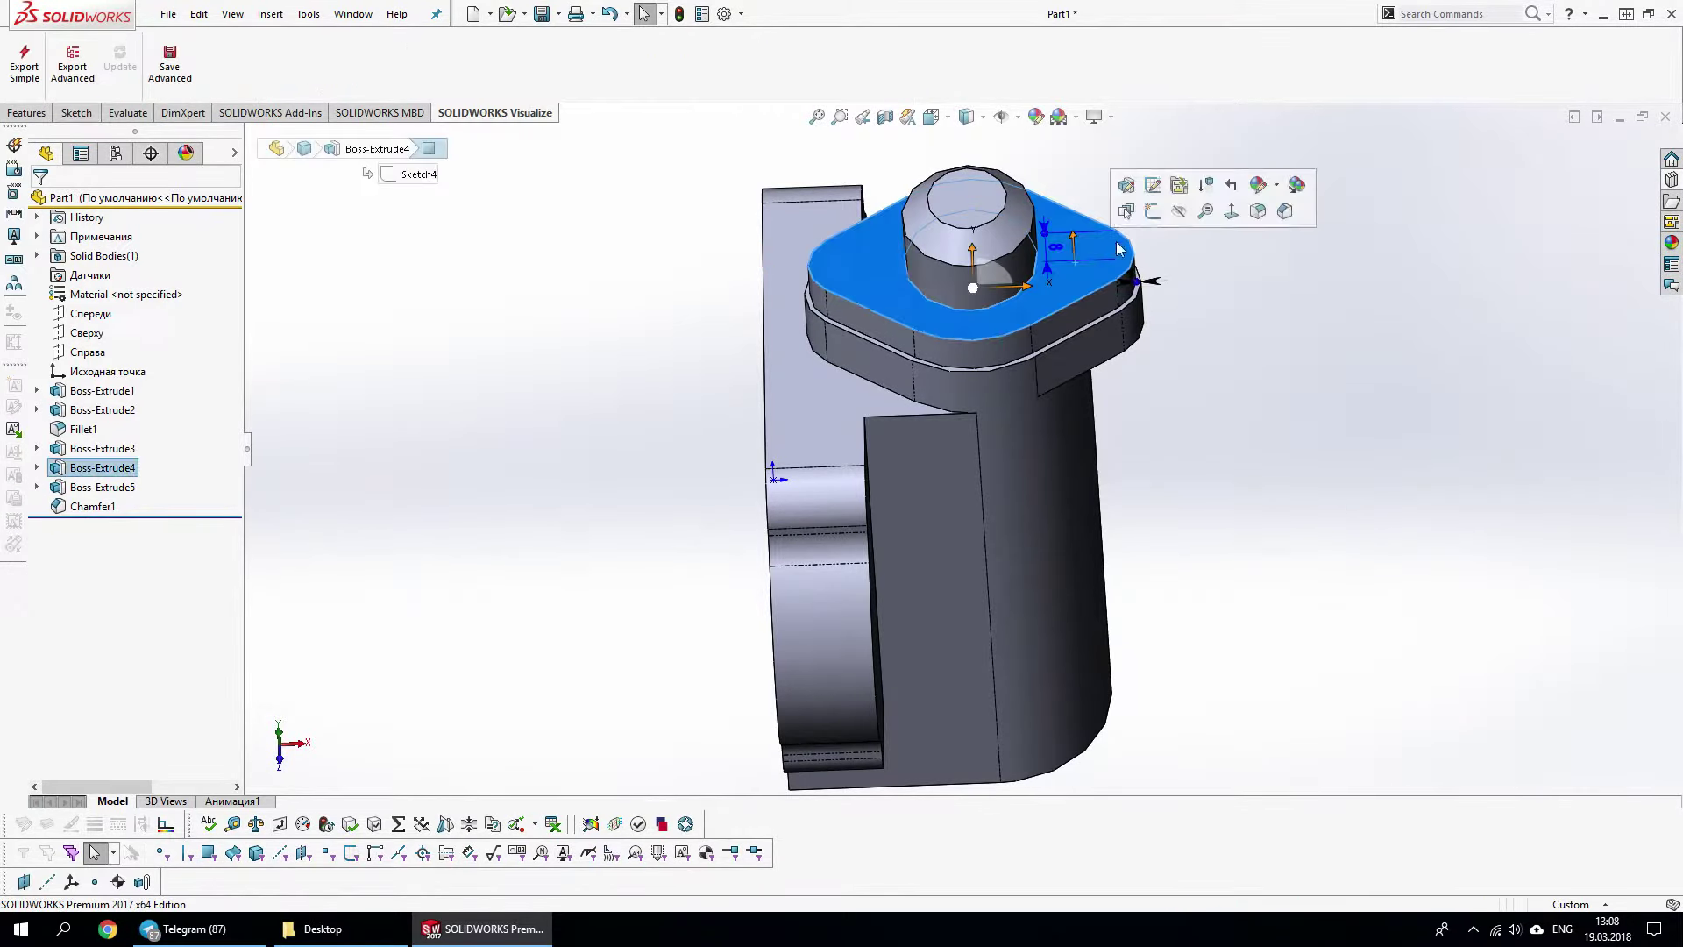
click(1153, 219)
key(s)
click(1082, 526)
drag(1100, 449, 1131, 449)
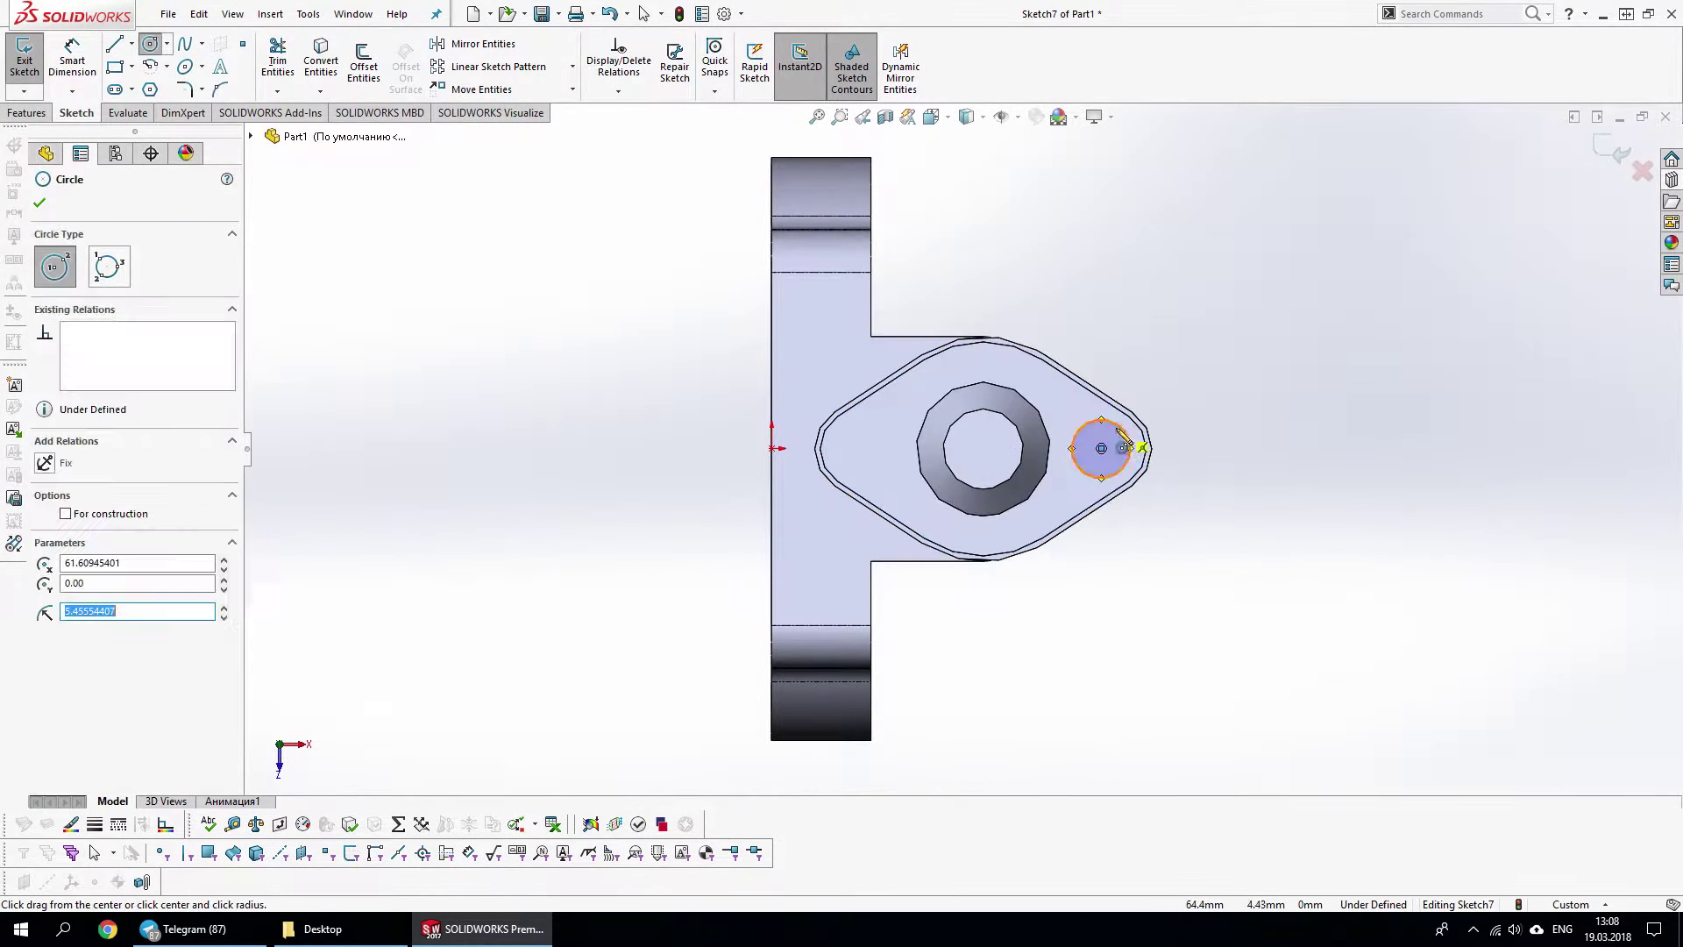
right_click(1140, 495)
click(1171, 570)
click(984, 449)
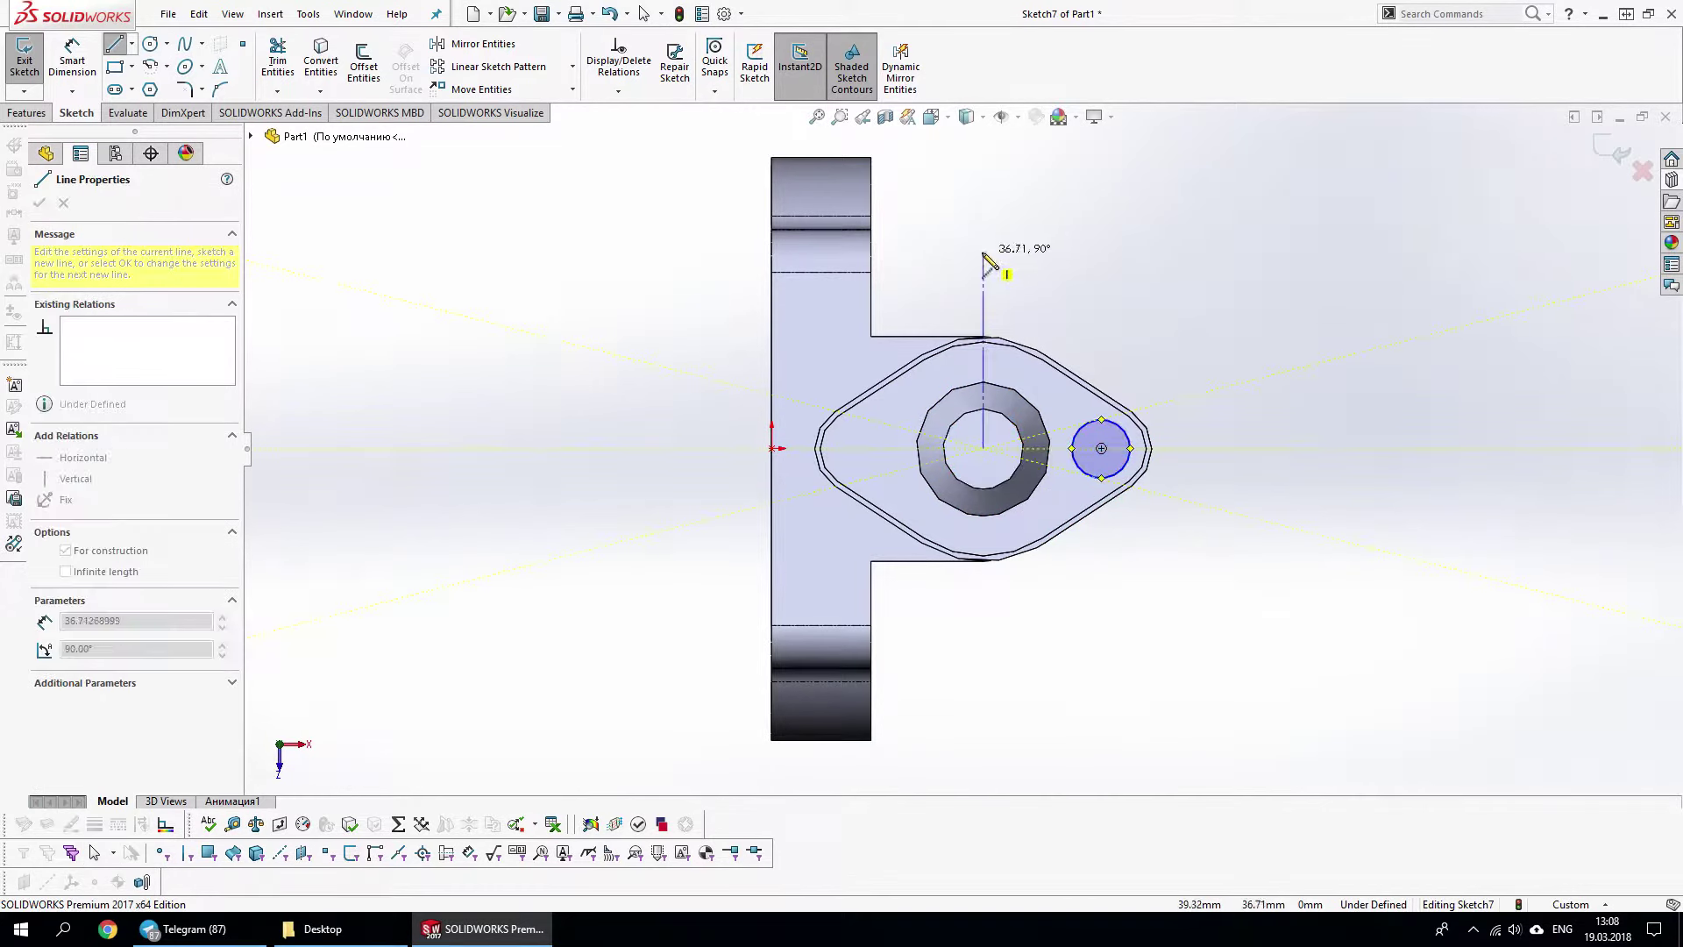
click(984, 253)
key(Escape)
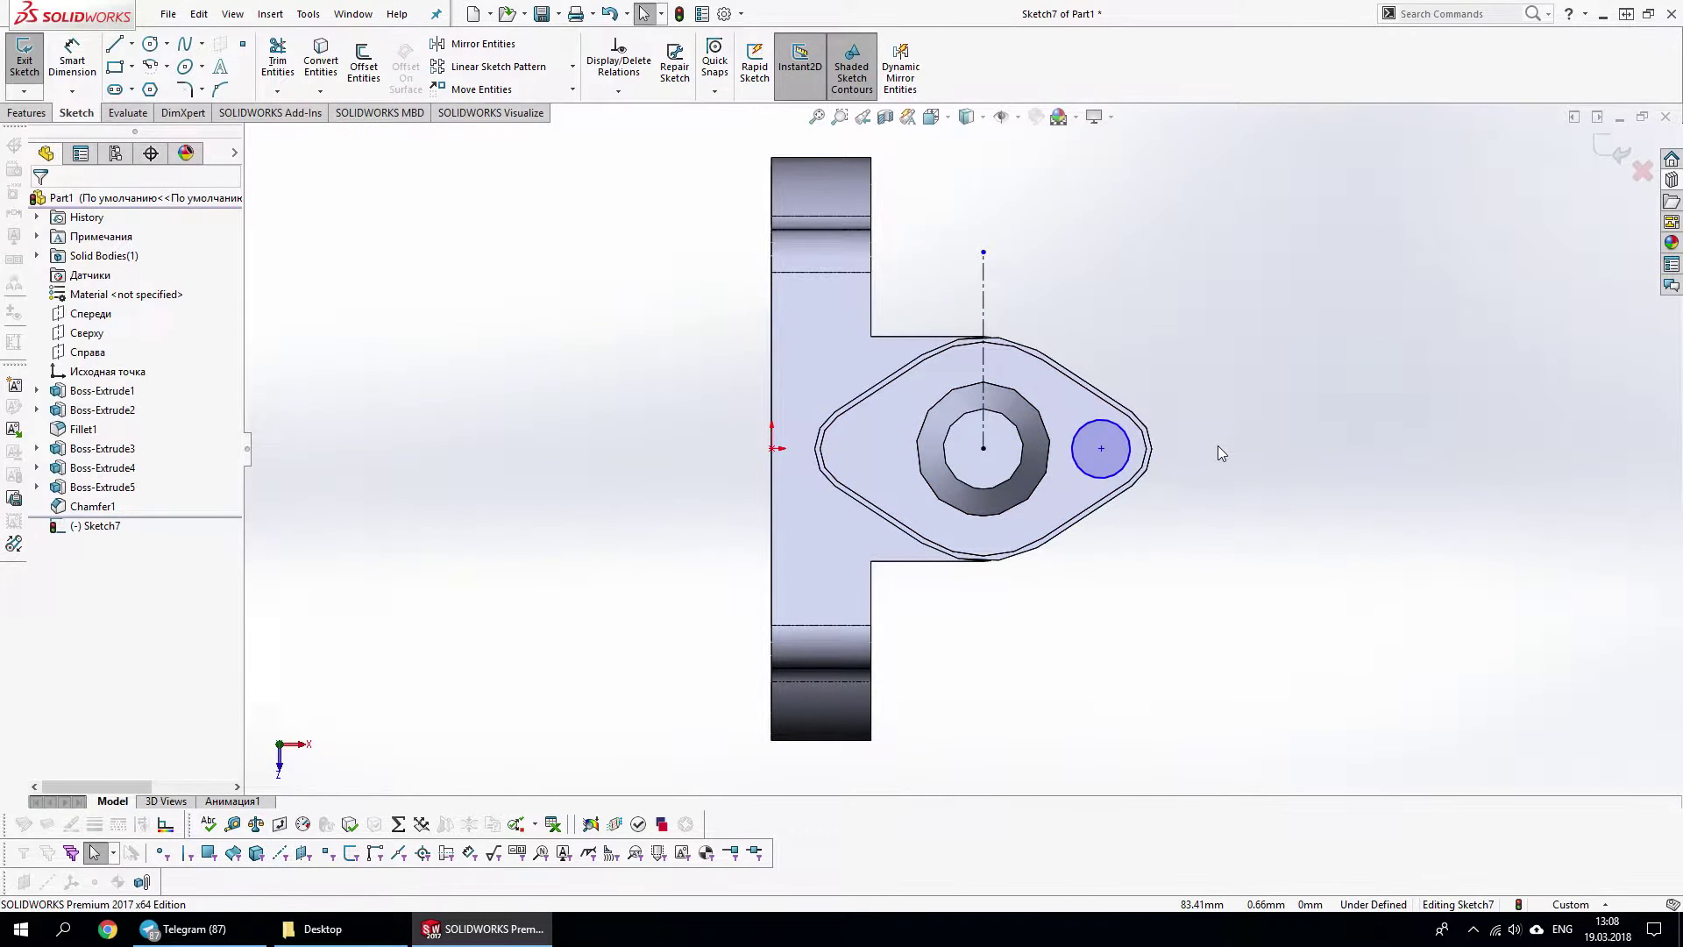
Dimension the circle Ø10 and make it concentric with the lobe's rounded edge
key(s)
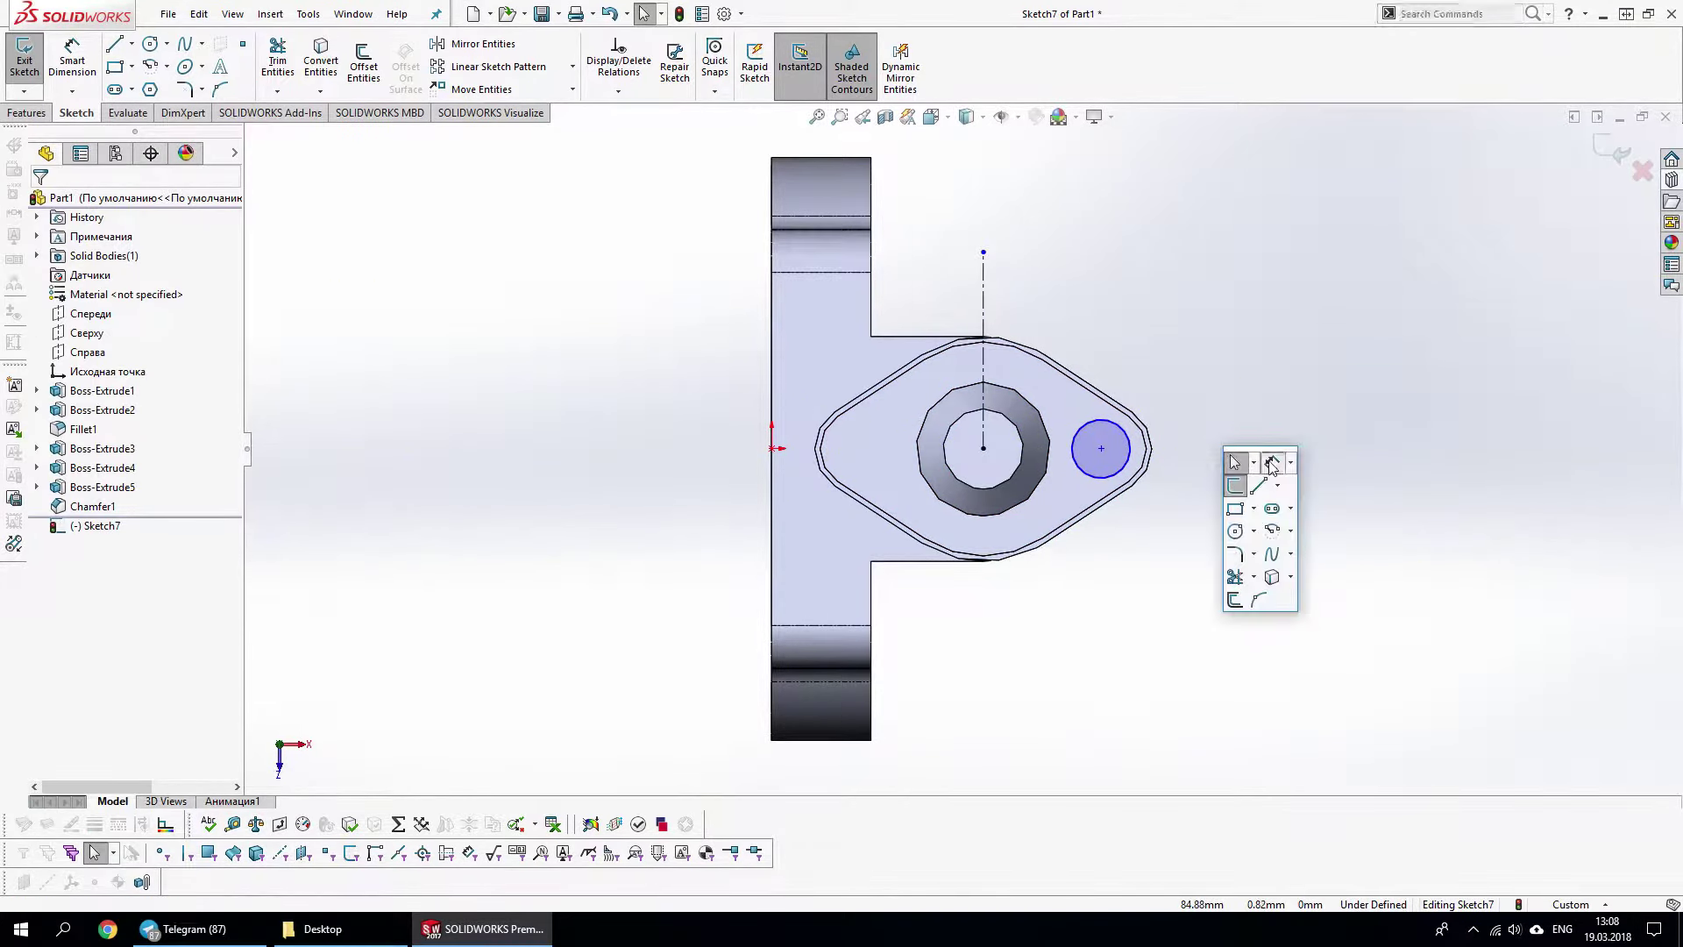
click(1237, 458)
click(1125, 432)
click(1263, 342)
text(0)
key(Return)
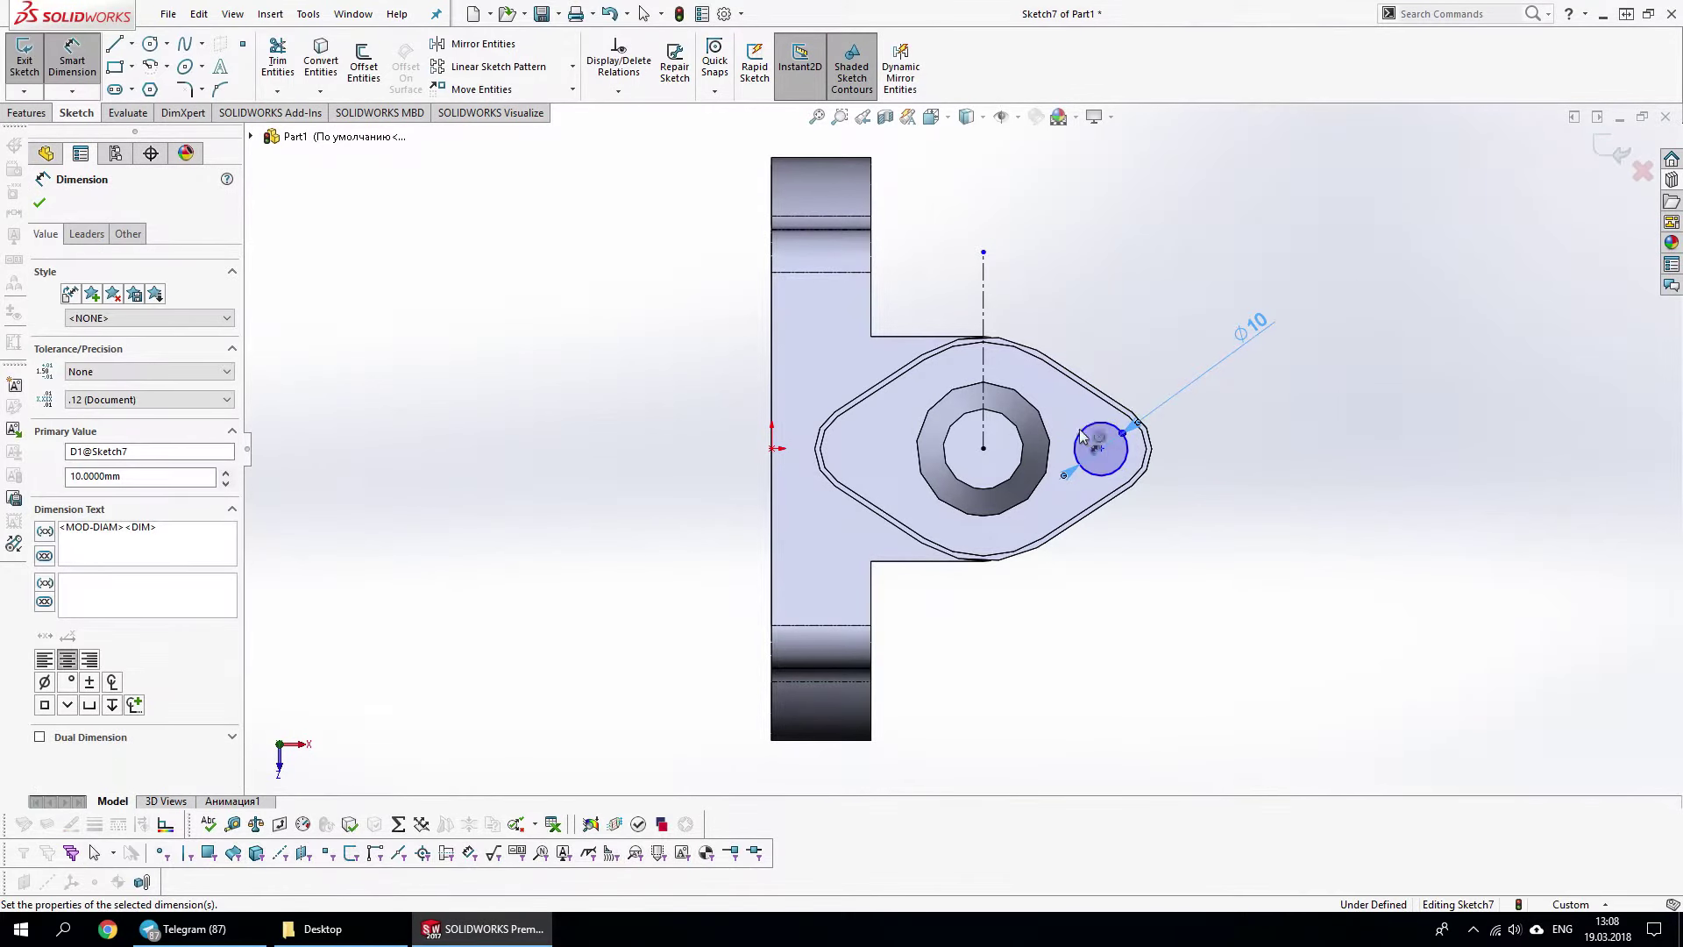
click(1102, 448)
click(984, 307)
click(1149, 458)
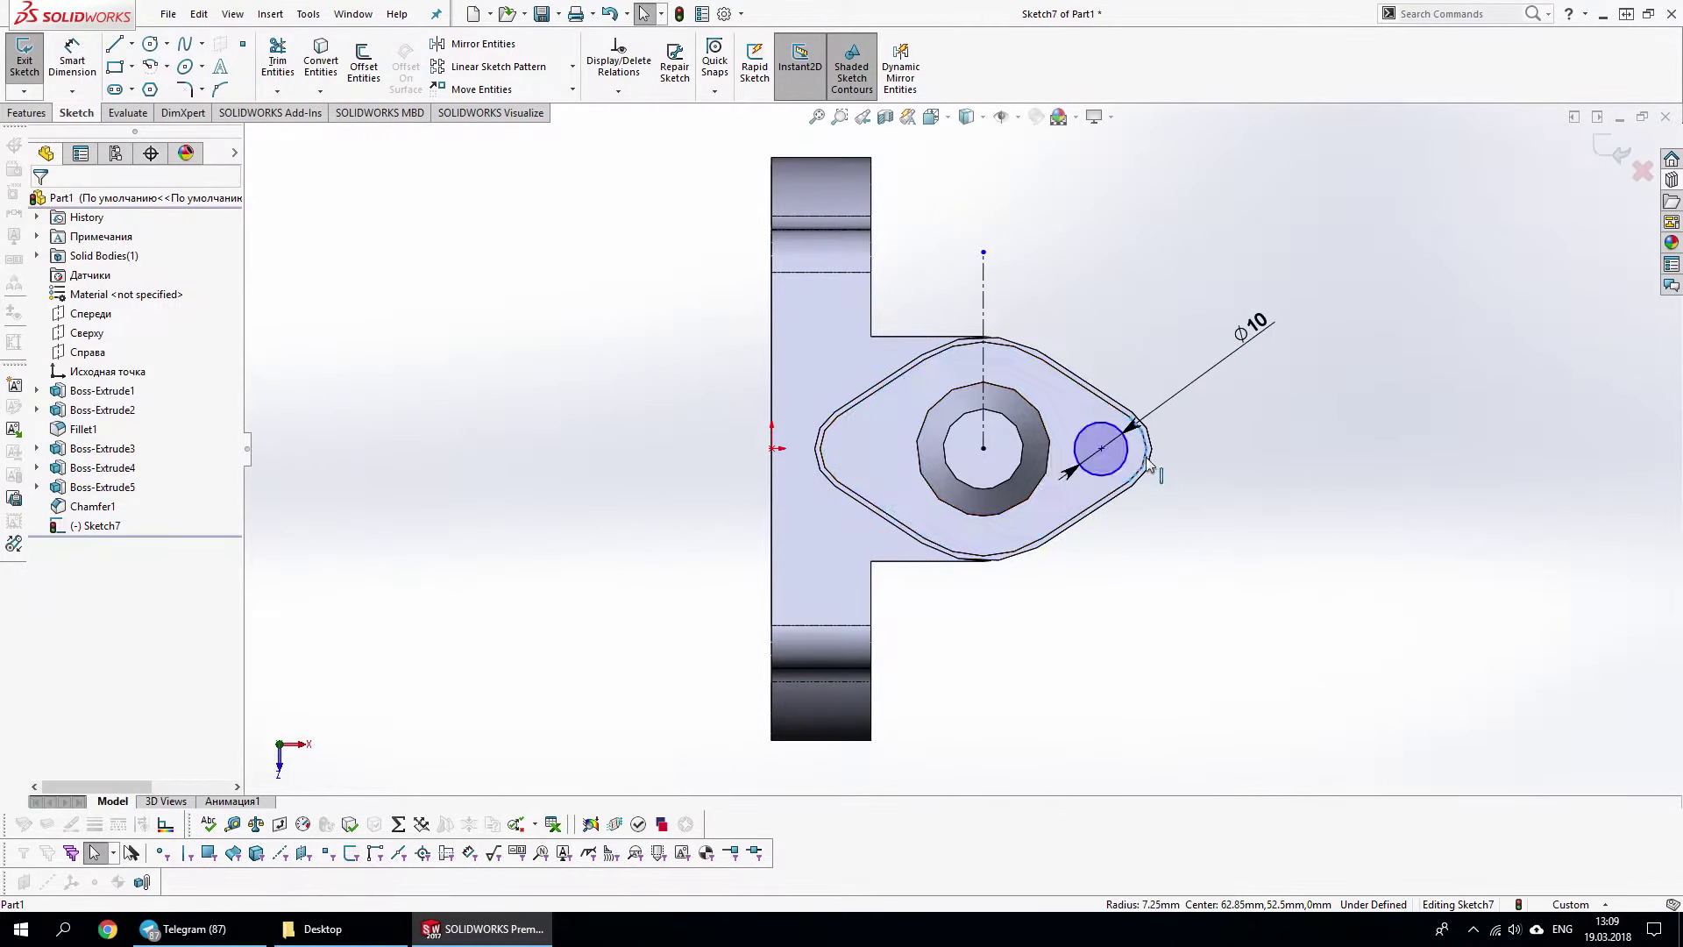
ctrl+click(1124, 464)
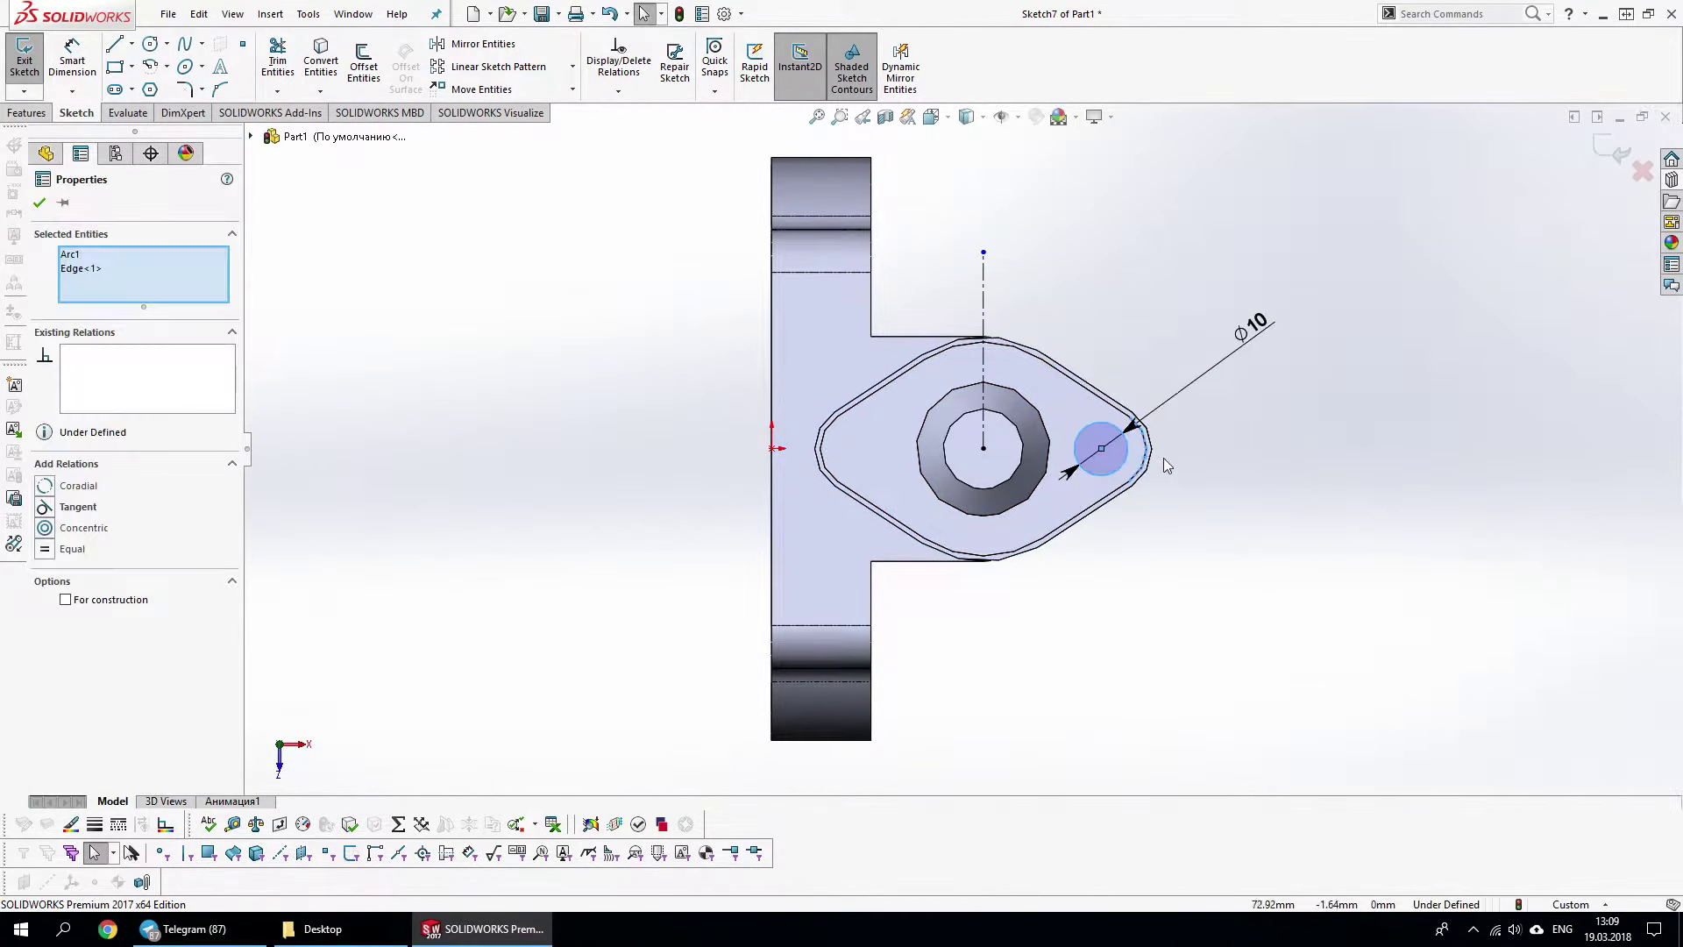
click(61, 550)
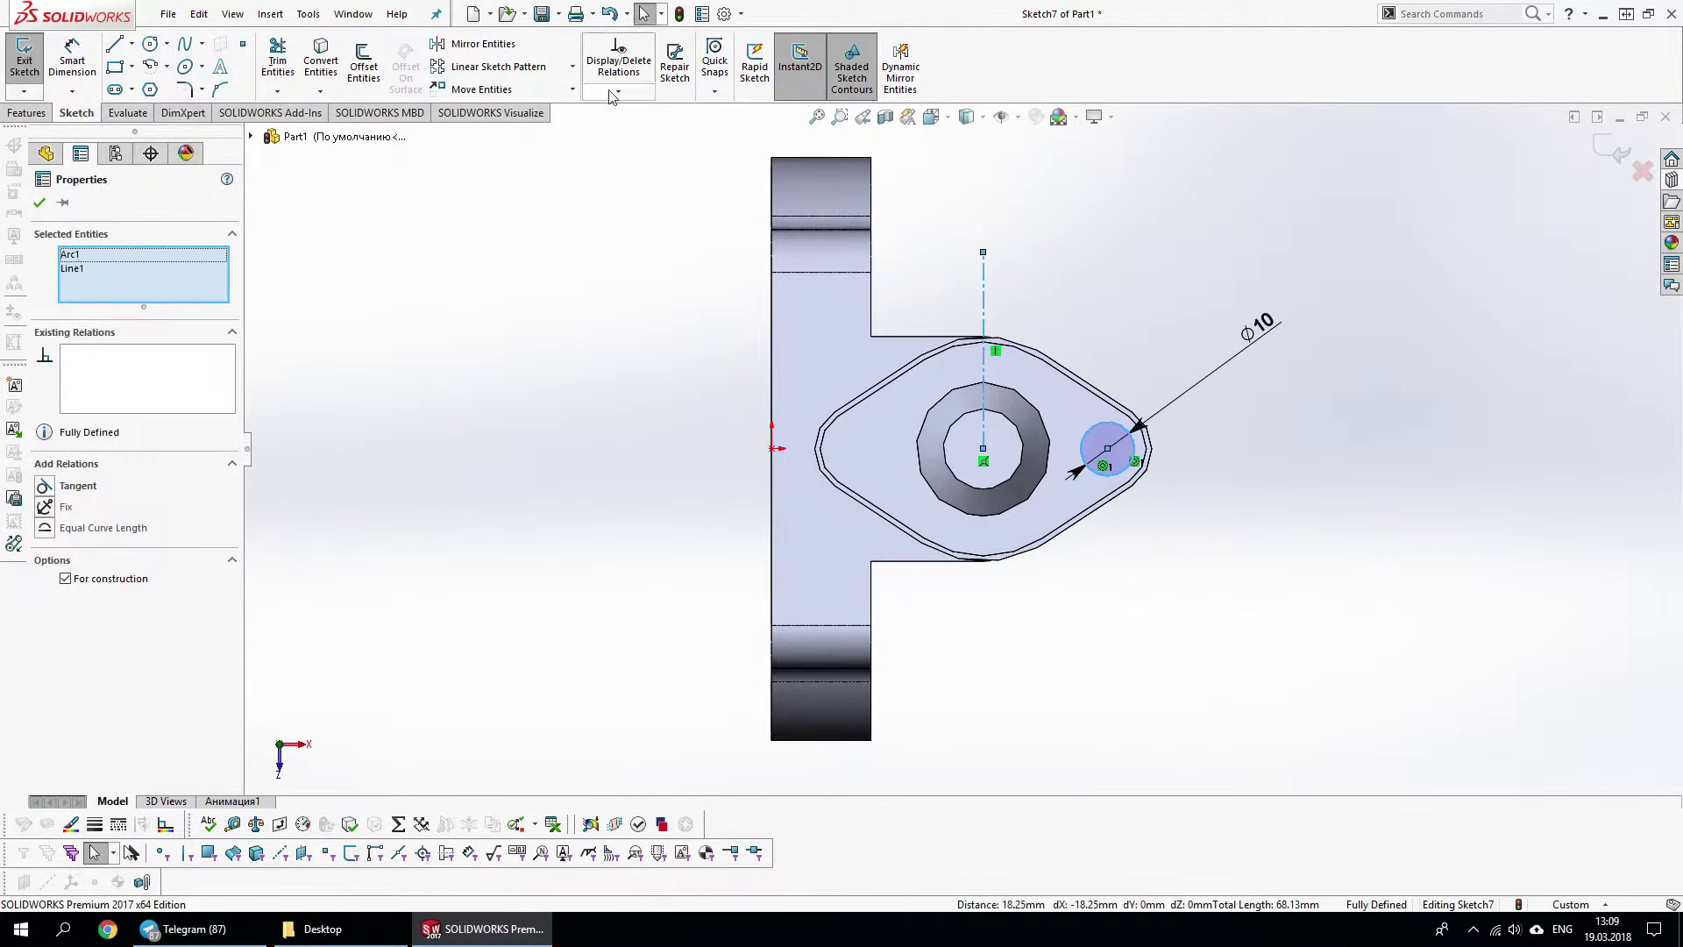
Extrude the Ø10 circles into bosses as Boss-Extrude6
right_click(1414, 492)
click(1558, 452)
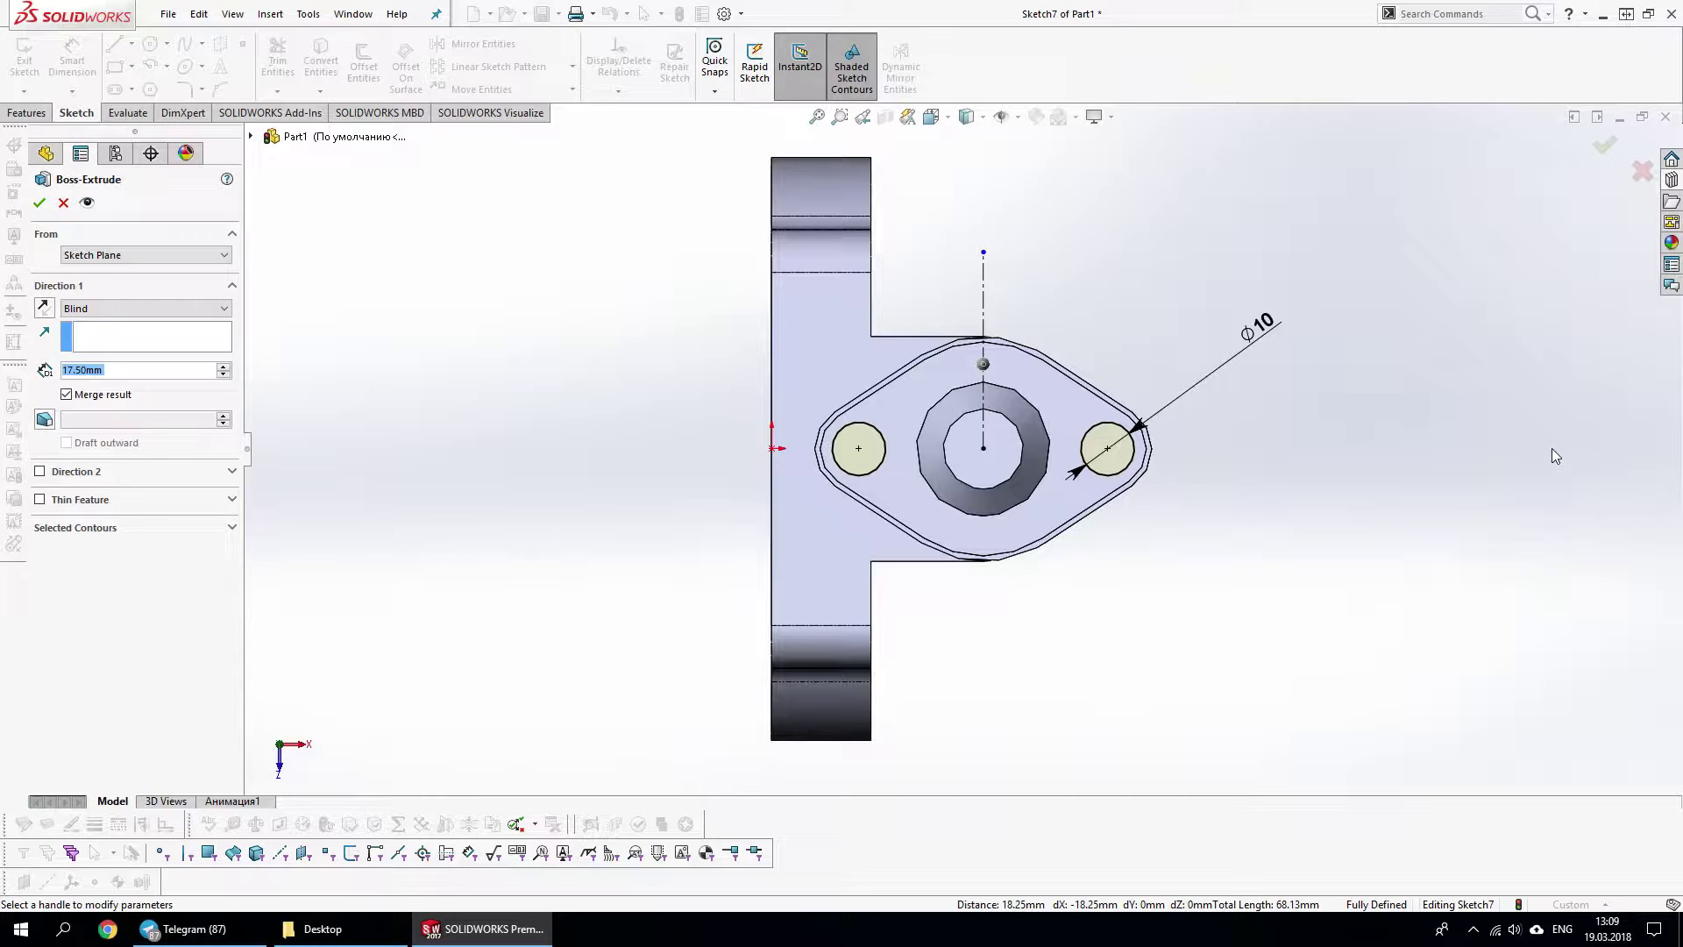
right_click(1553, 451)
click(1467, 491)
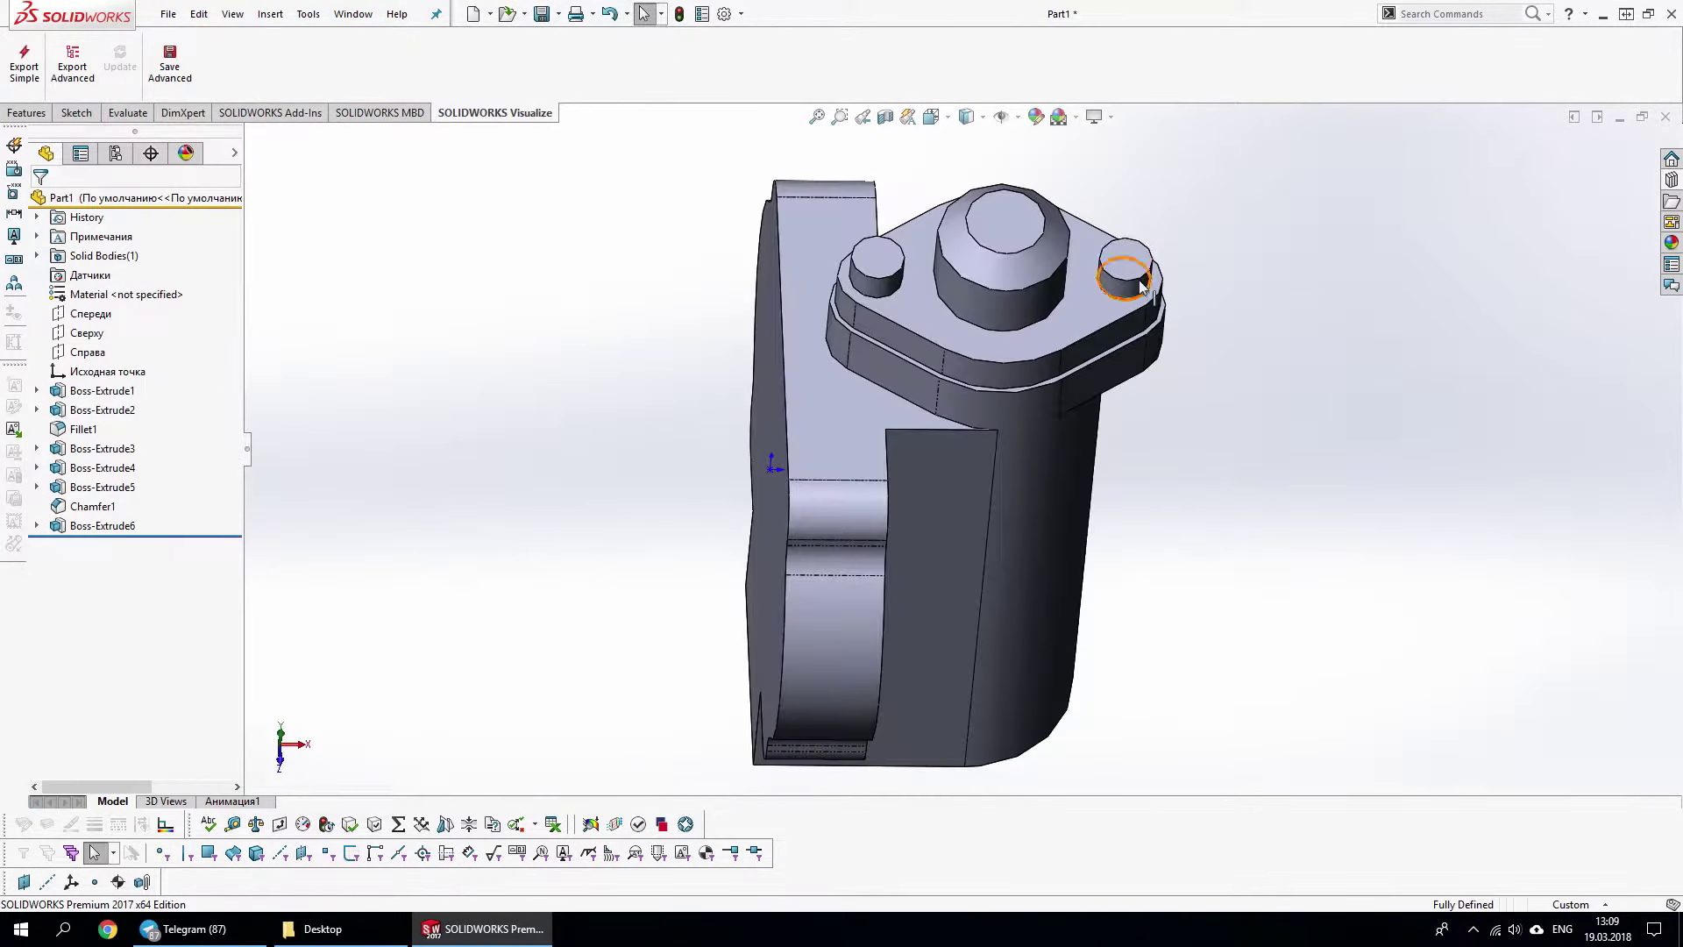
click(1131, 279)
Start a sketch on the boss face, viewed head-on, with a vertical centerline up from the main hole
click(1131, 186)
key(s)
click(1166, 319)
click(1201, 368)
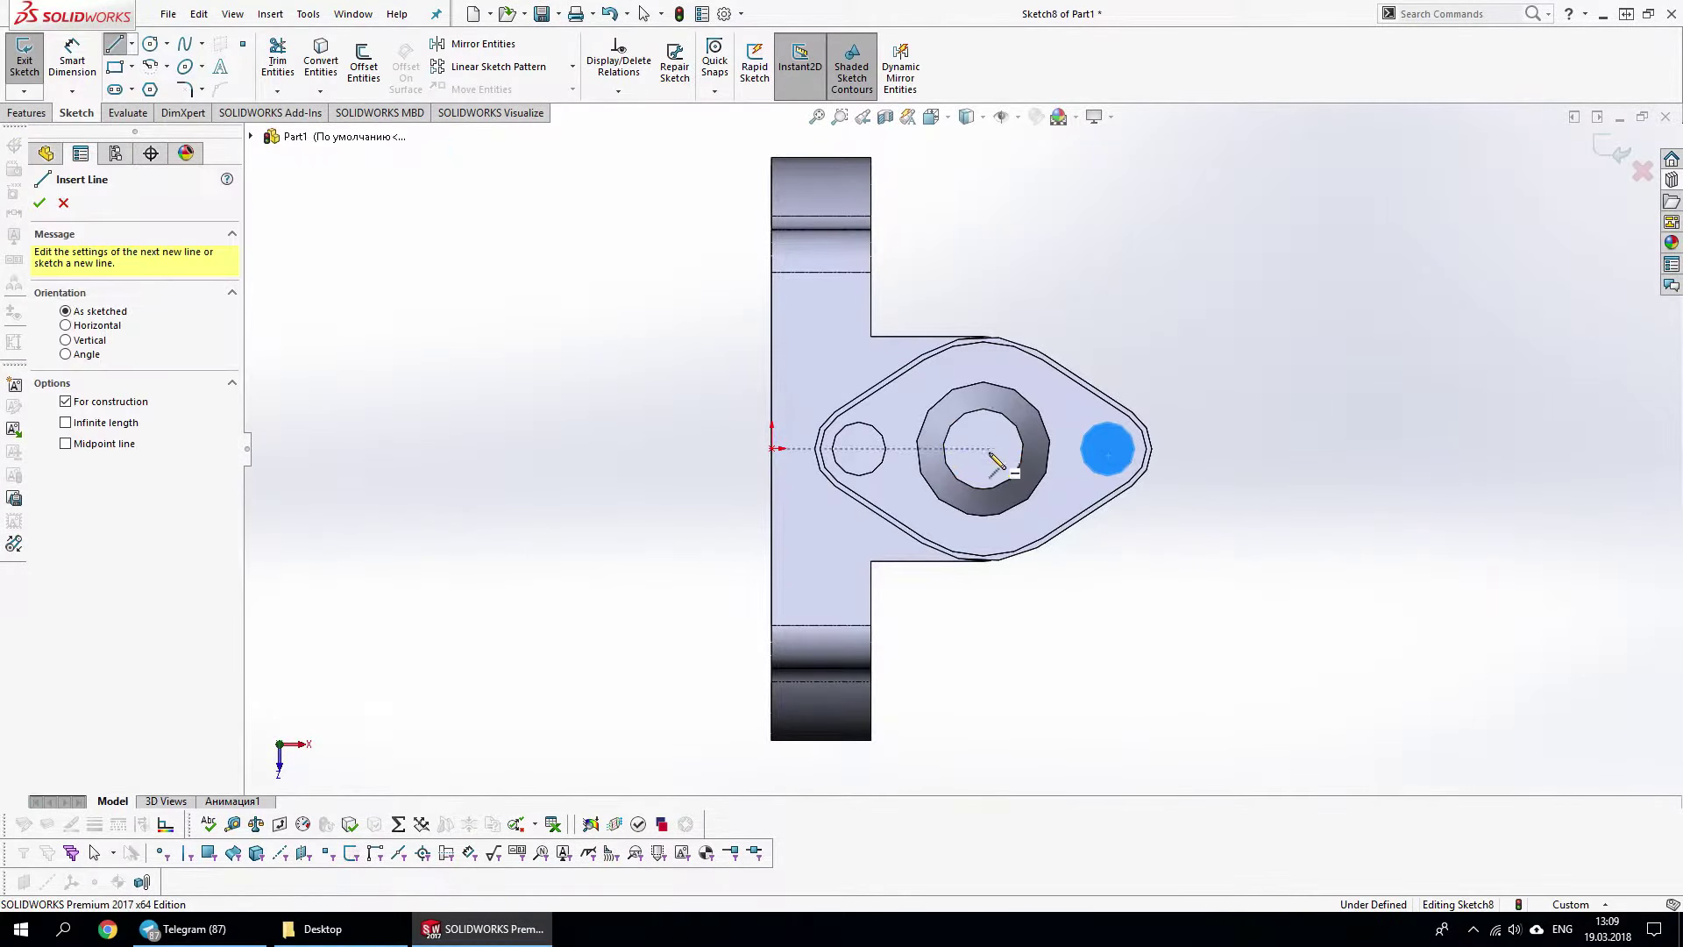
click(983, 448)
click(984, 220)
key(Escape)
Draw a hexagon inside the right boss and dimension it 5 mm across
key(s)
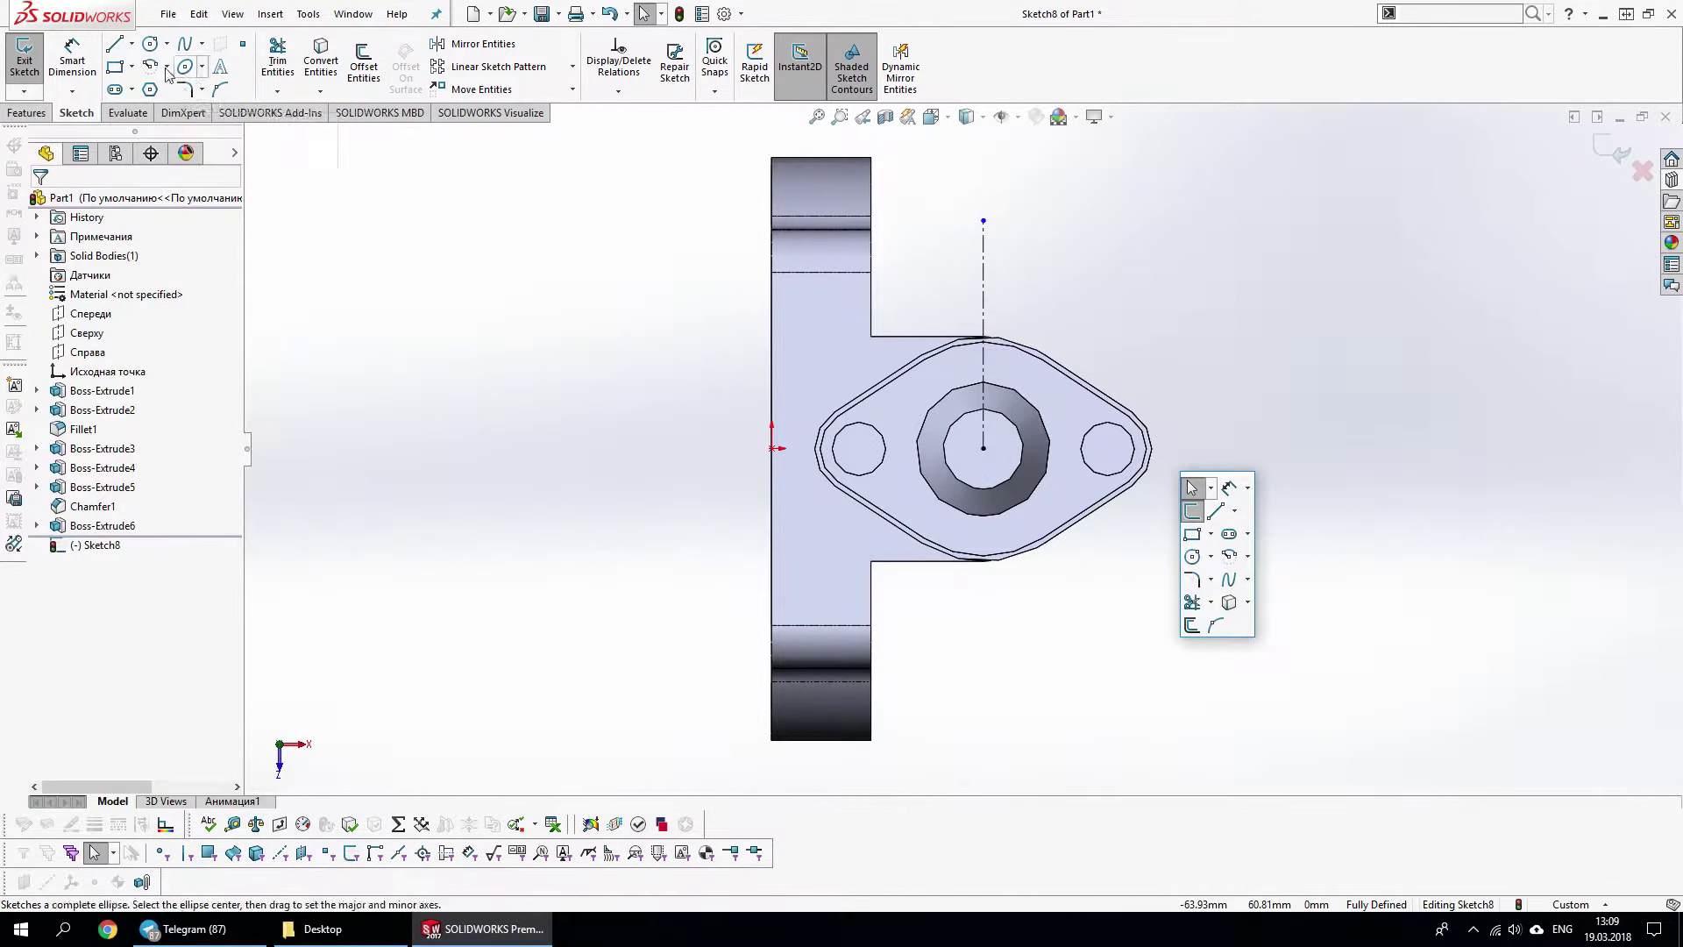
click(150, 88)
scroll(1091, 402, down, 3)
drag(1123, 485, 1147, 484)
key(Escape)
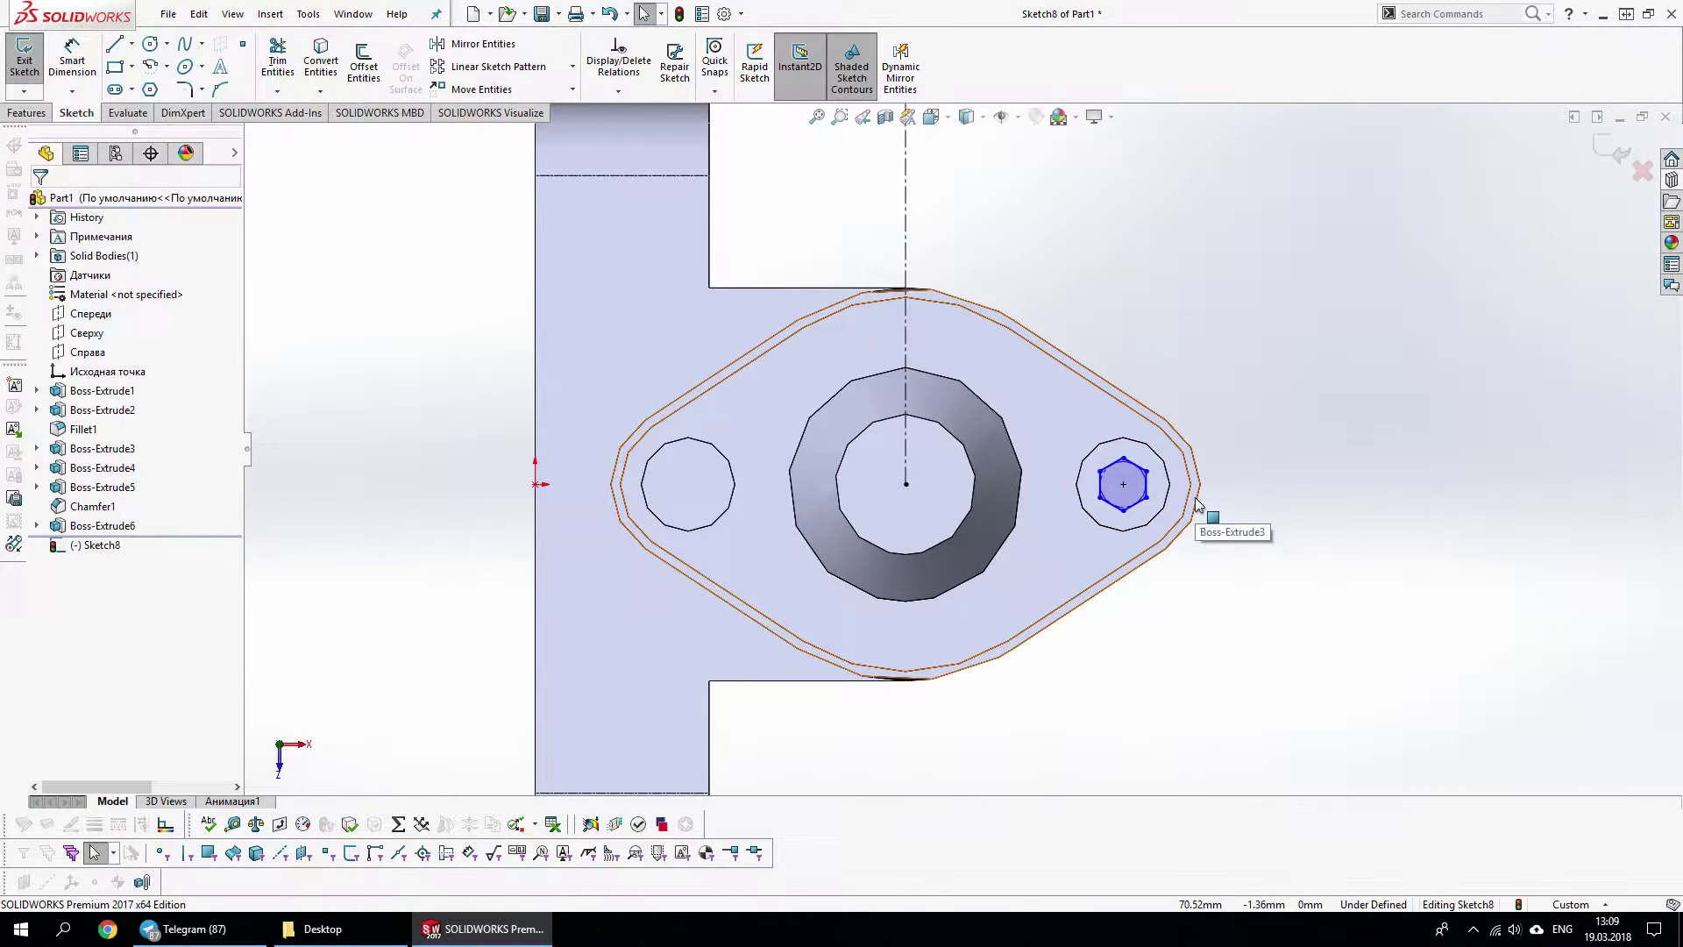
key(s)
click(1212, 519)
click(1101, 484)
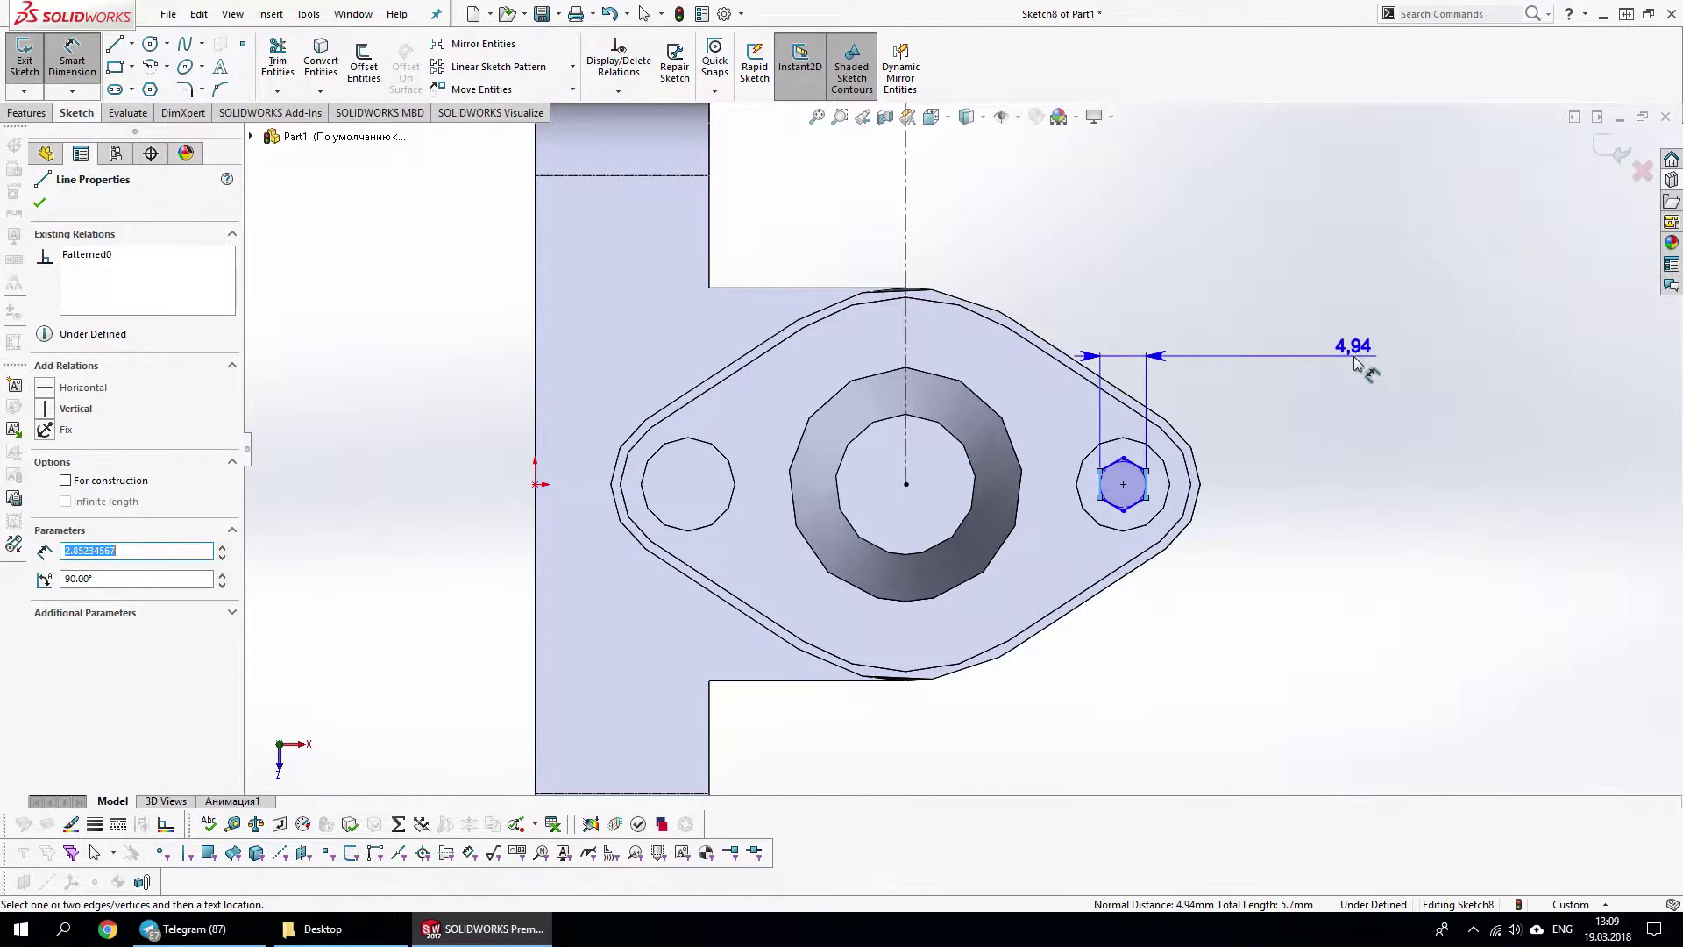
click(1351, 355)
key(Escape)
Adjust the hexagon, mirror it onto the other boss and exit Sketch8
click(1112, 465)
key(Escape)
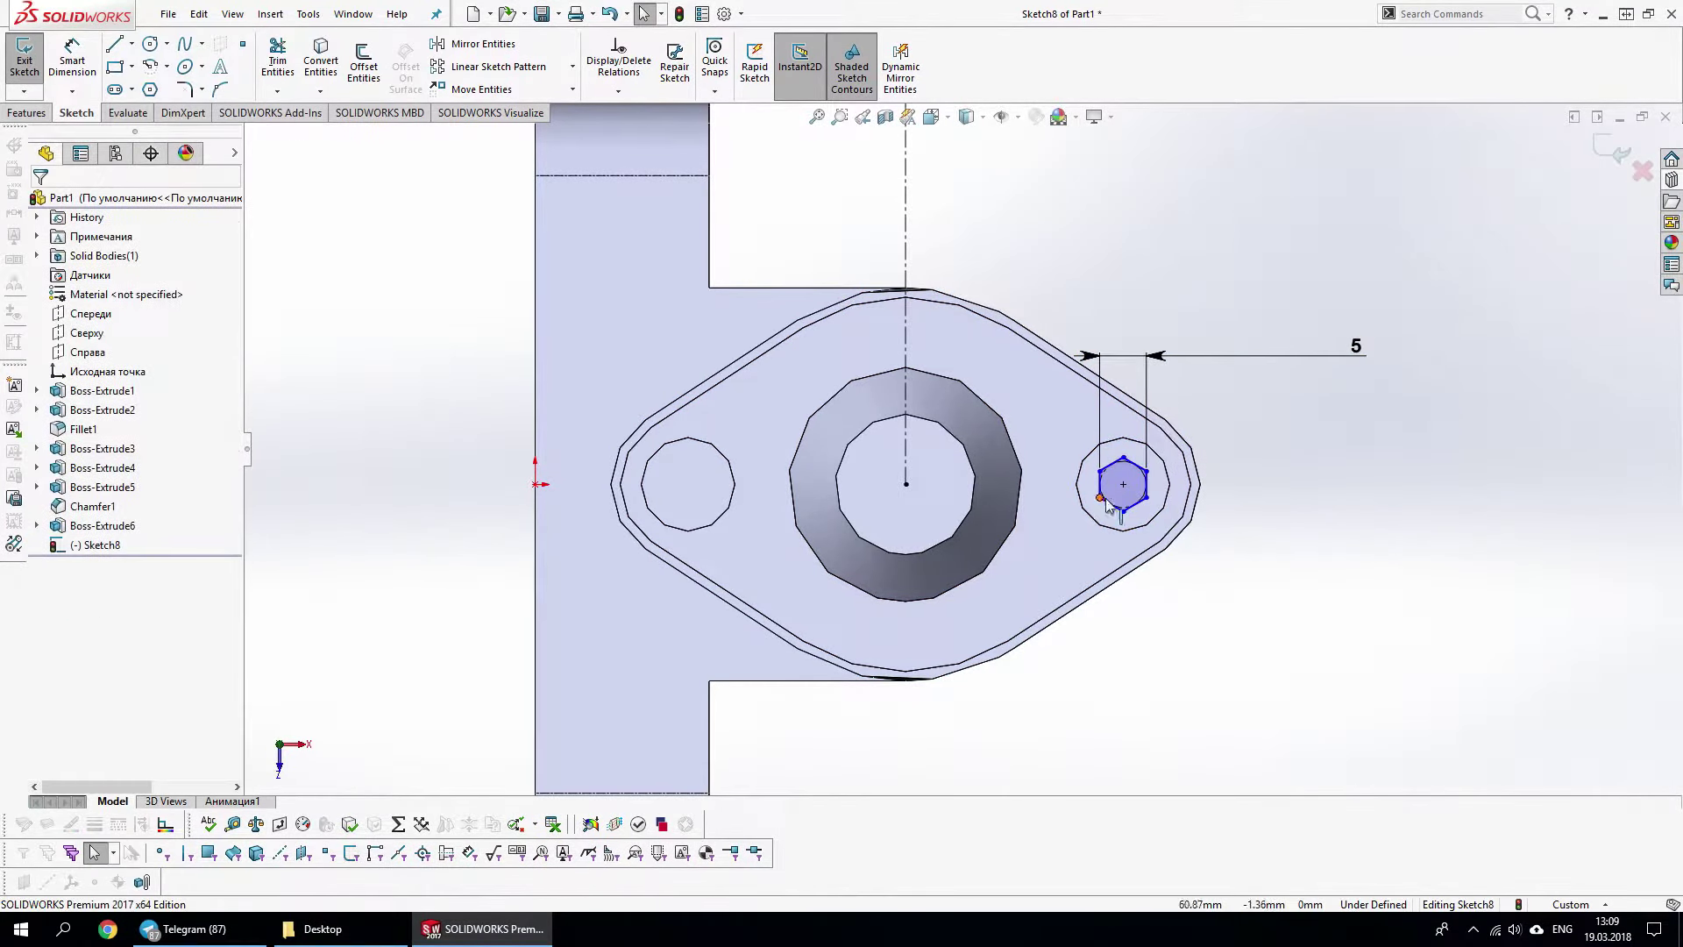
click(1124, 486)
key(Escape)
scroll(1170, 493, down, 4)
drag(1111, 443, 1144, 462)
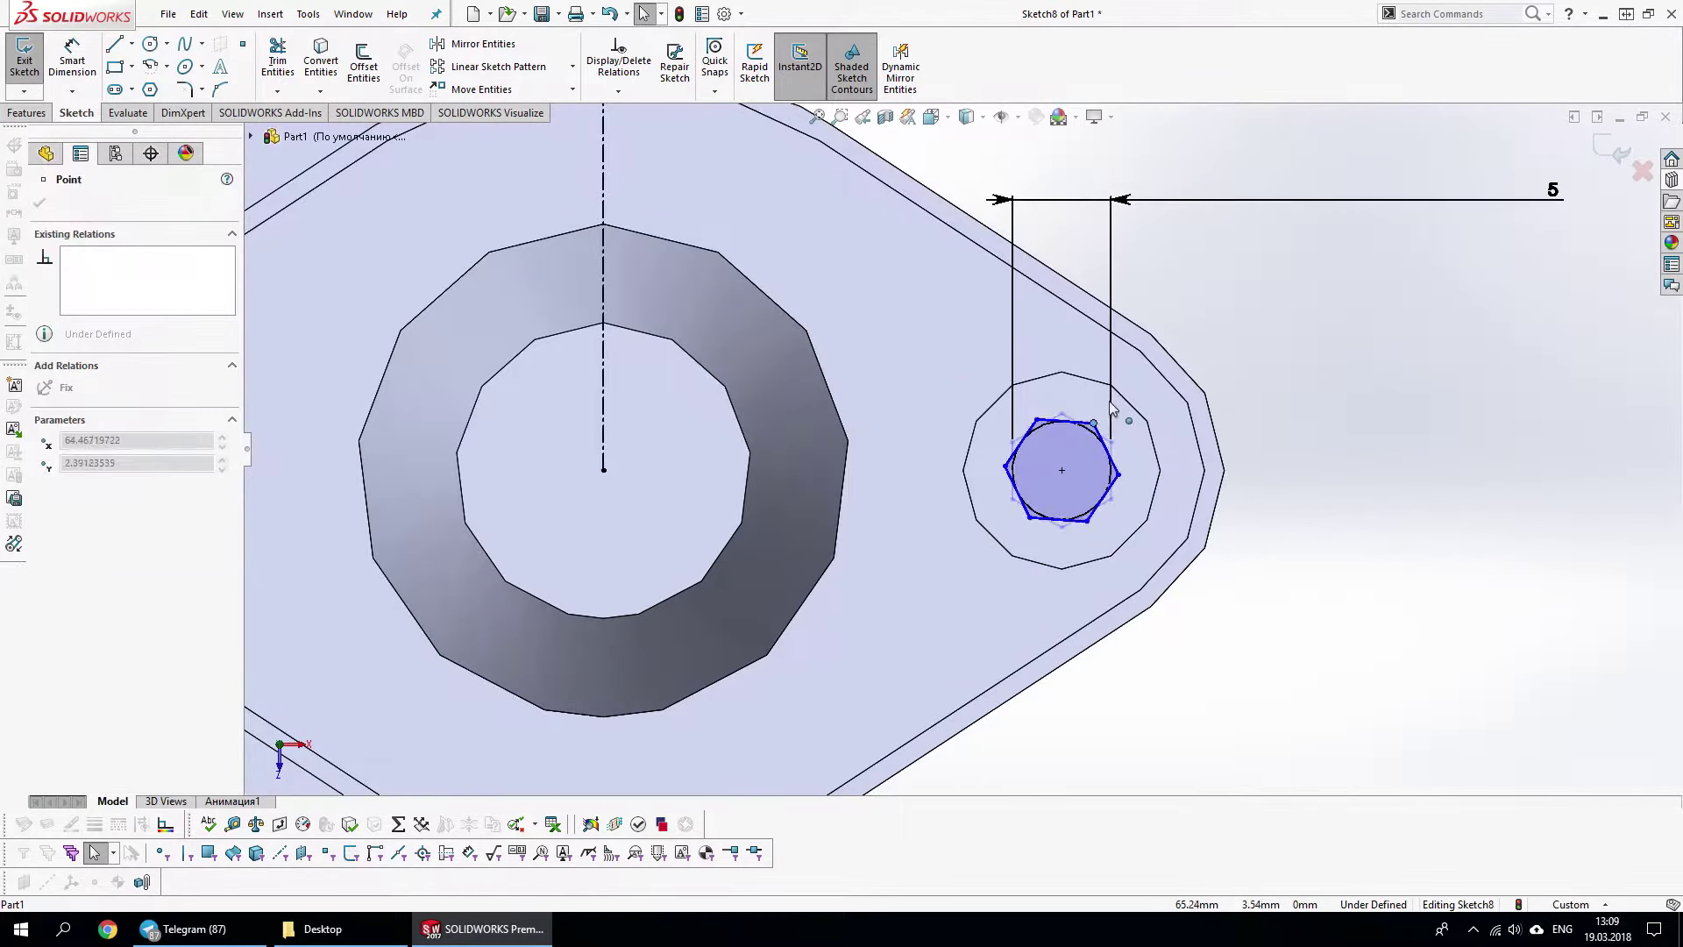
drag(1000, 407, 1131, 530)
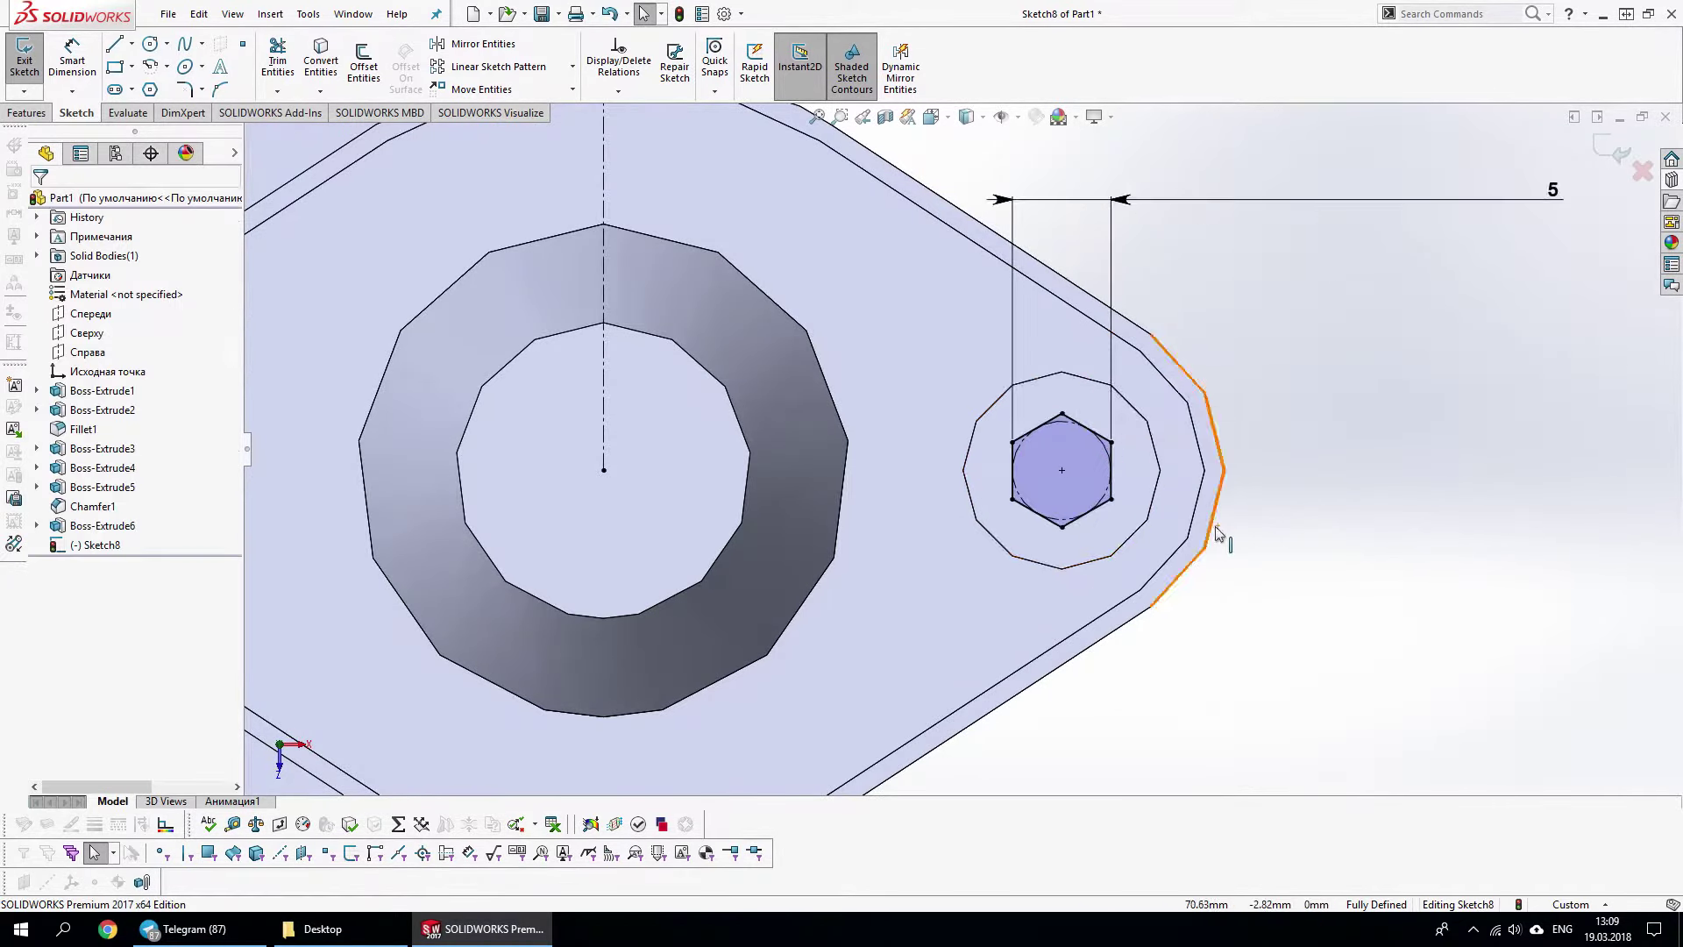
scroll(956, 452, up, 3)
scroll(1185, 458, up, 3)
right_click(1315, 350)
click(1541, 363)
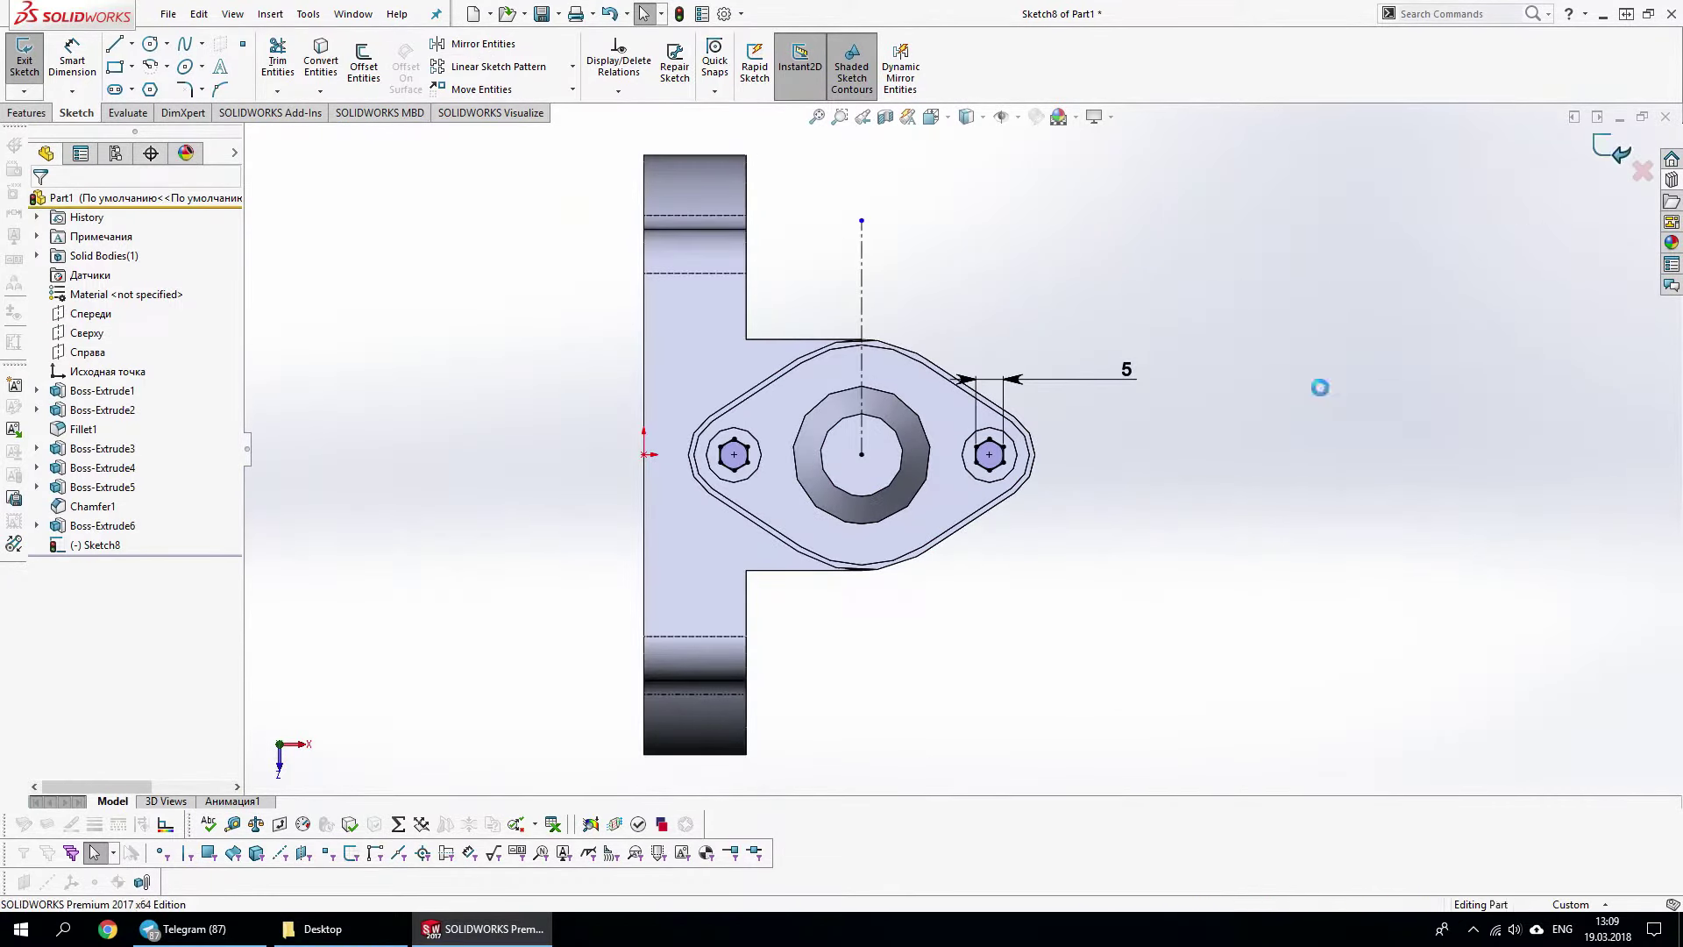
Accept the 6 mm blind Cut-Extrude of the hexagon sockets
key(s)
right_click(1108, 593)
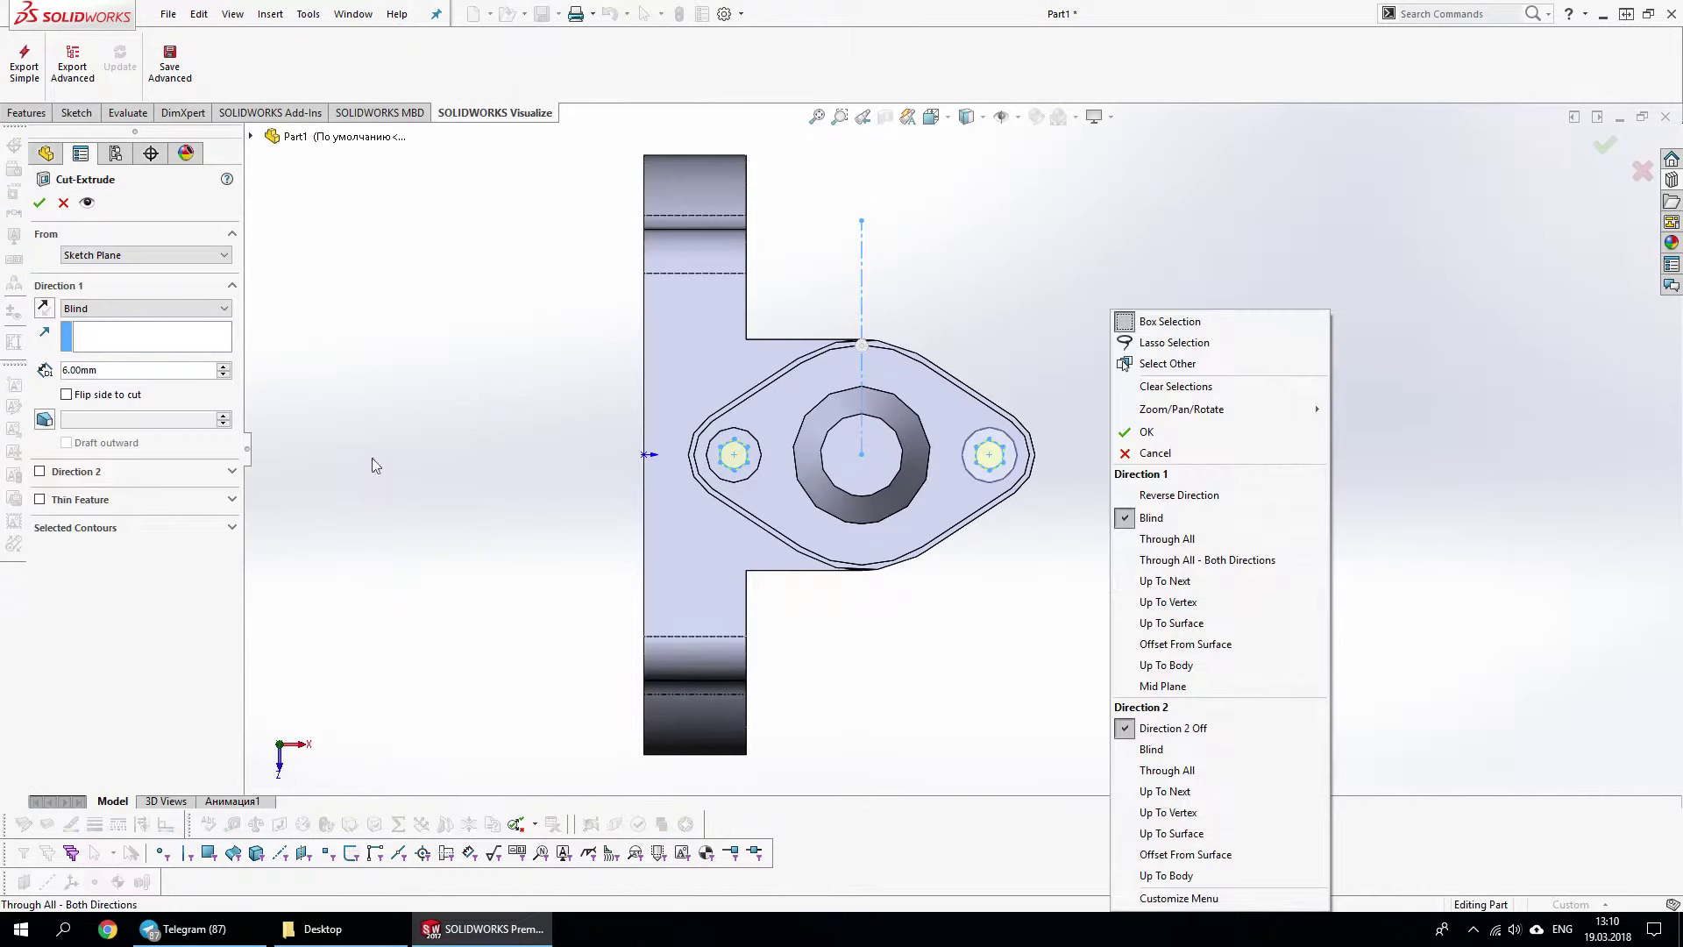
click(277, 423)
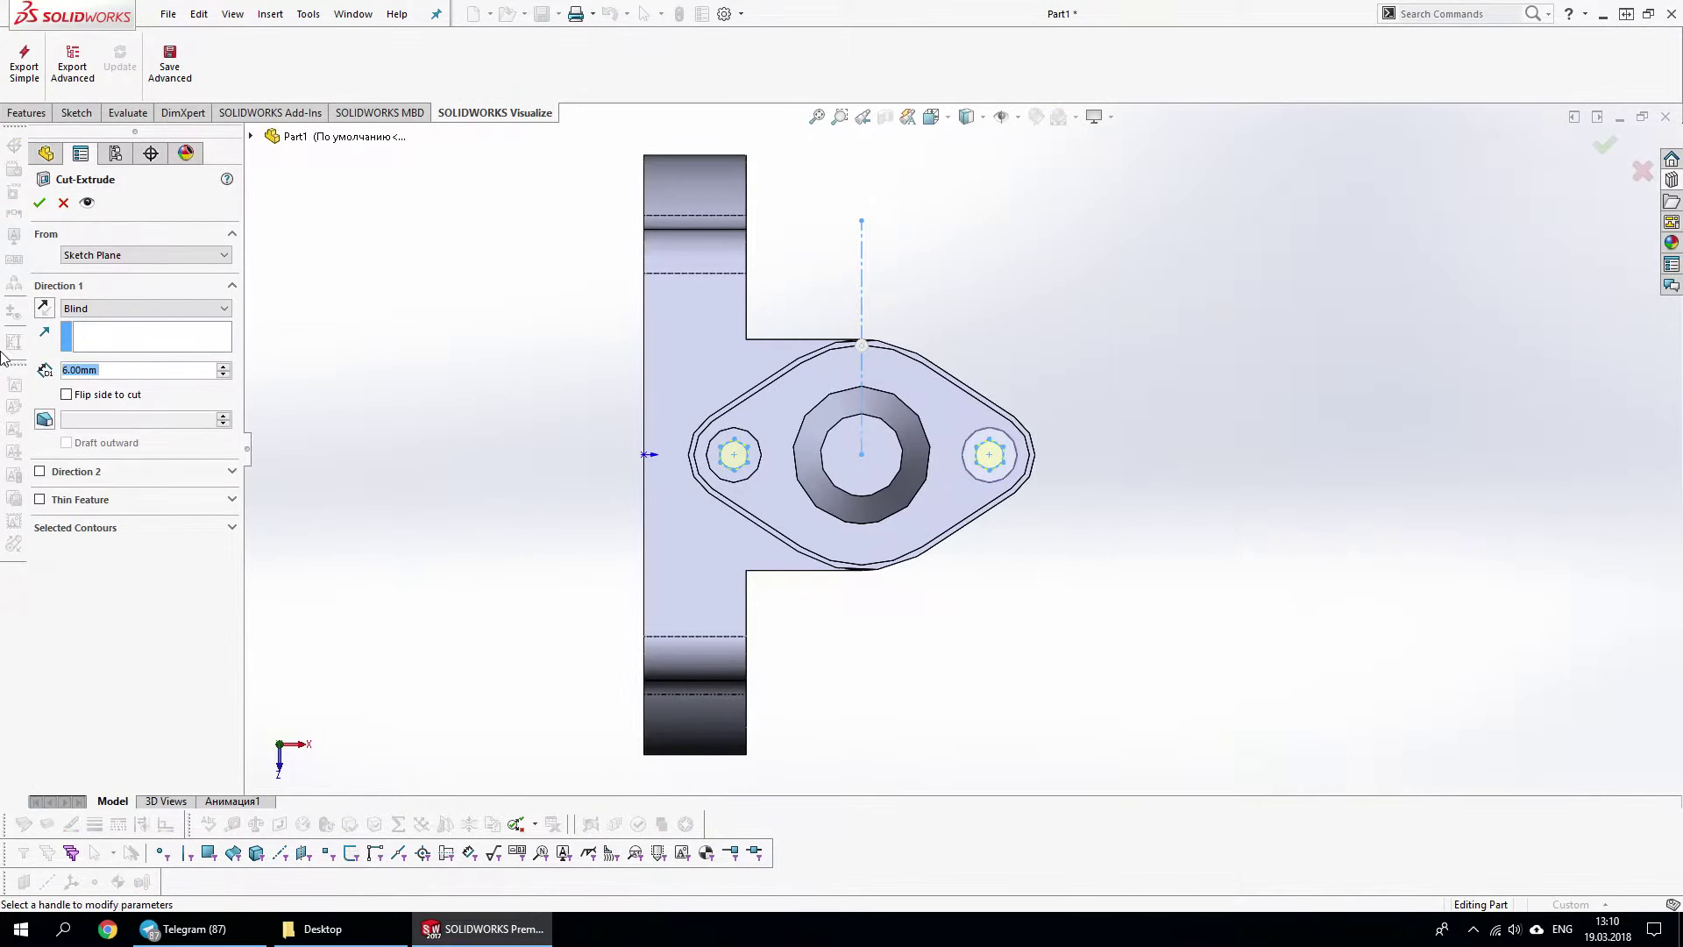
text(3)
key(Return)
Start Sketch9 on the top face of the lobed base
middle_drag(771, 312, 960, 507)
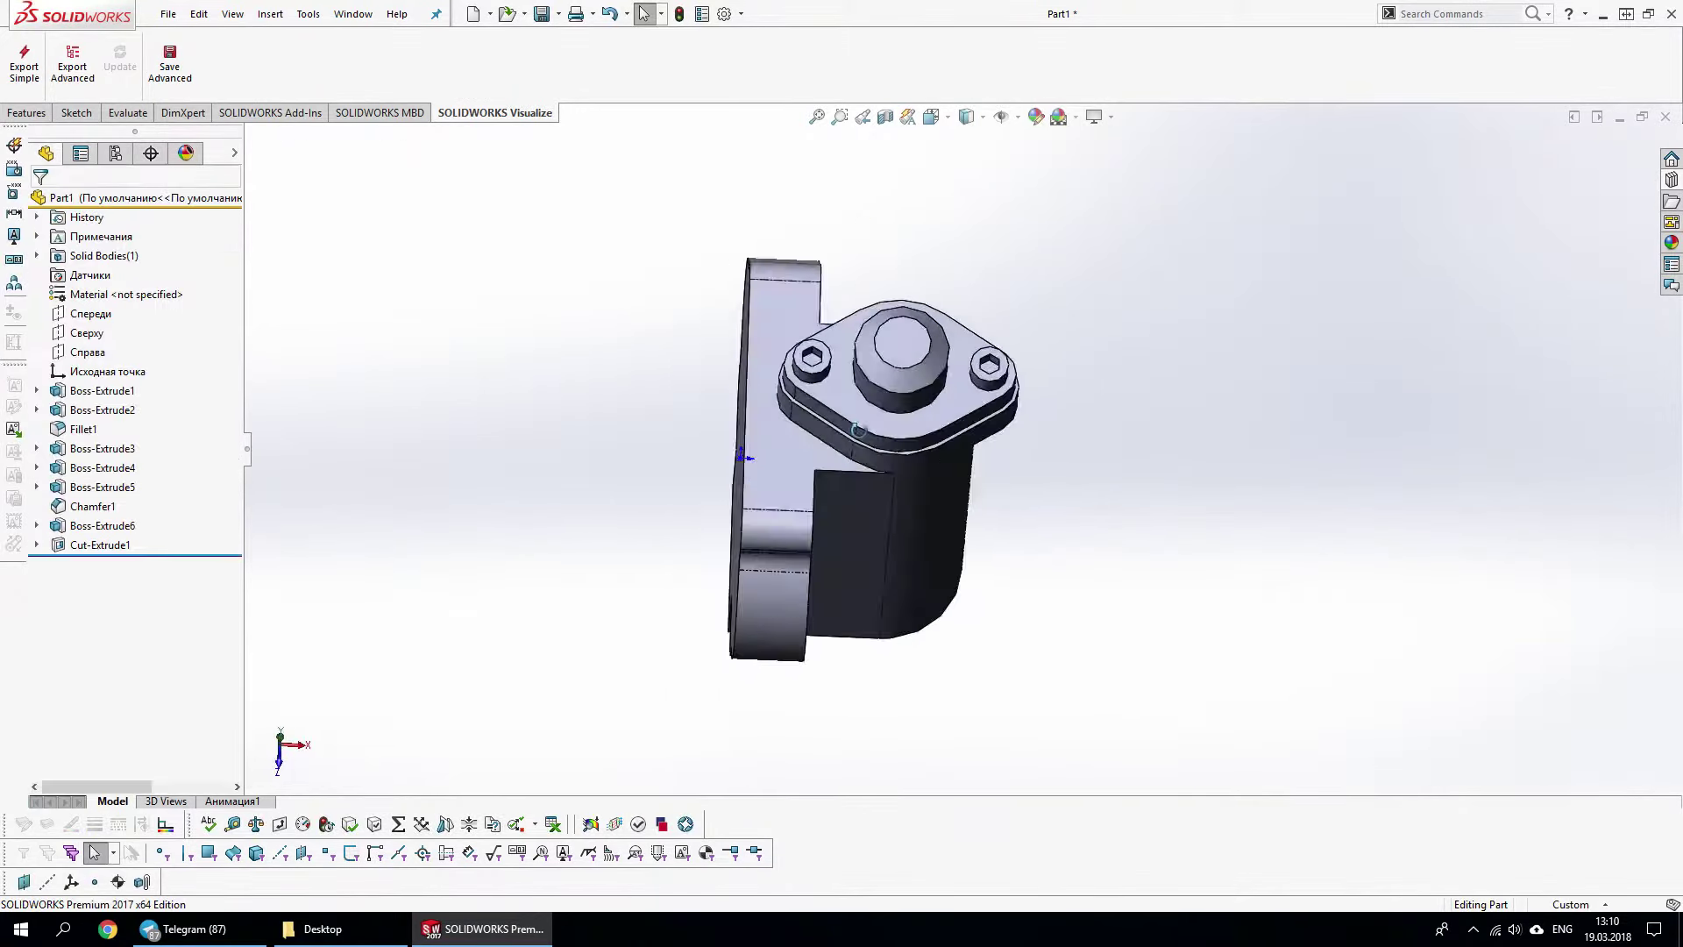
mouse_move(975, 581)
middle_down()
mouse_move(777, 410)
mouse_move(1019, 540)
middle_up()
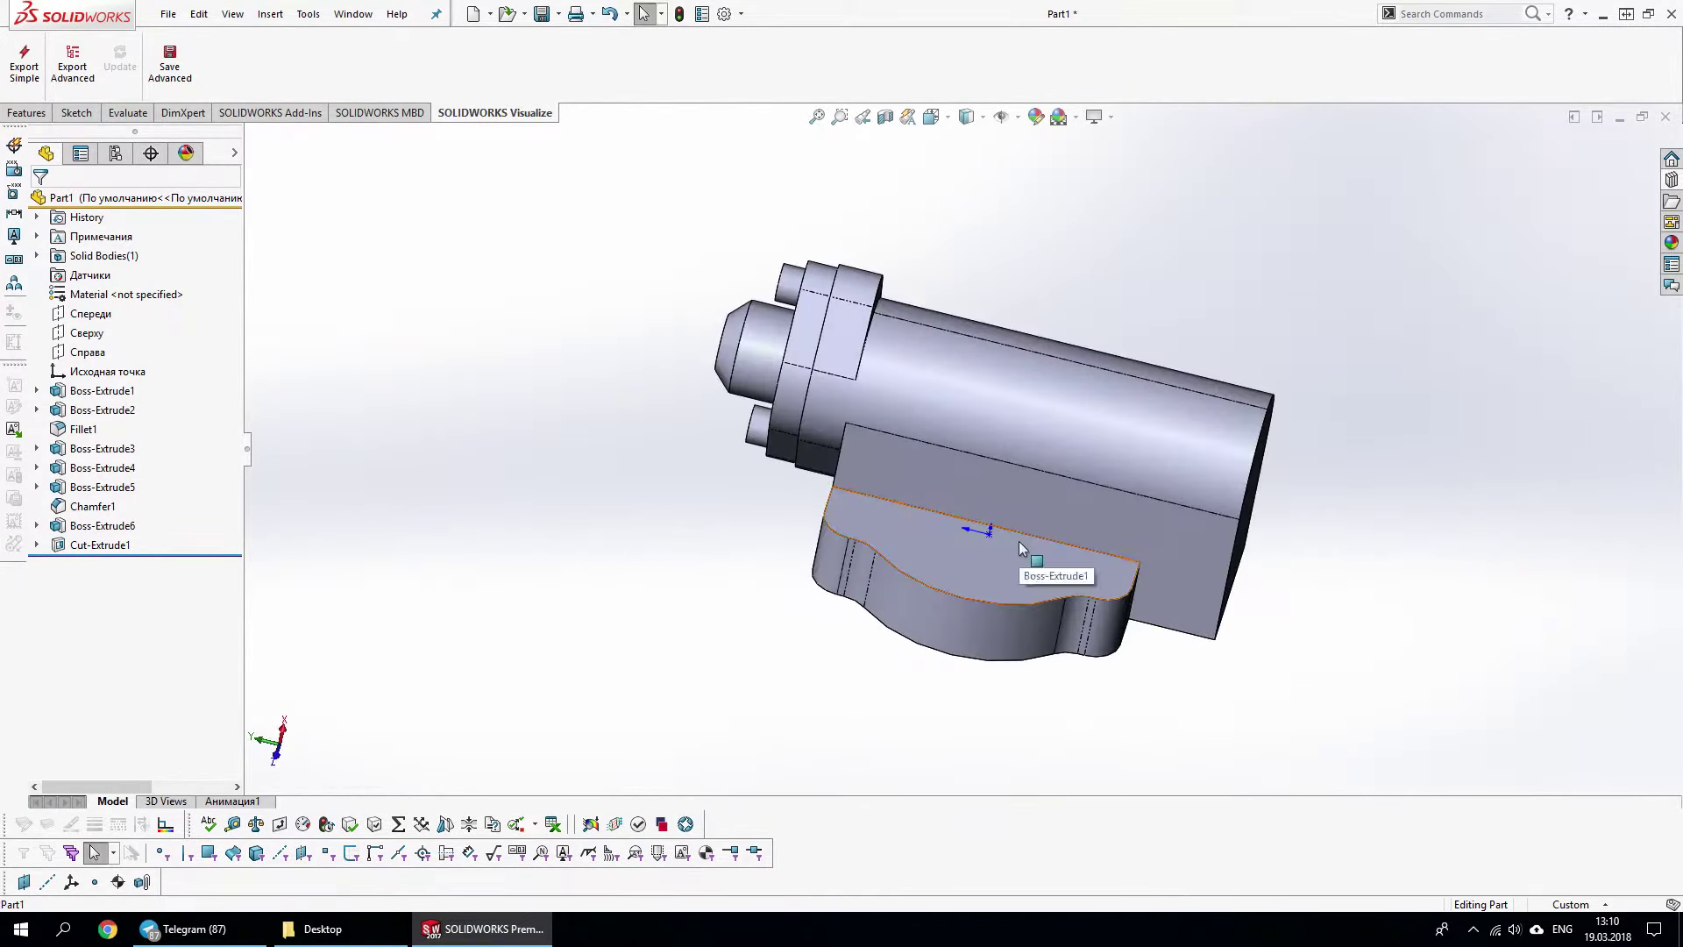
click(1018, 540)
click(1044, 522)
Draw a horizontal centreline across the base, extending past its right edge
key(s)
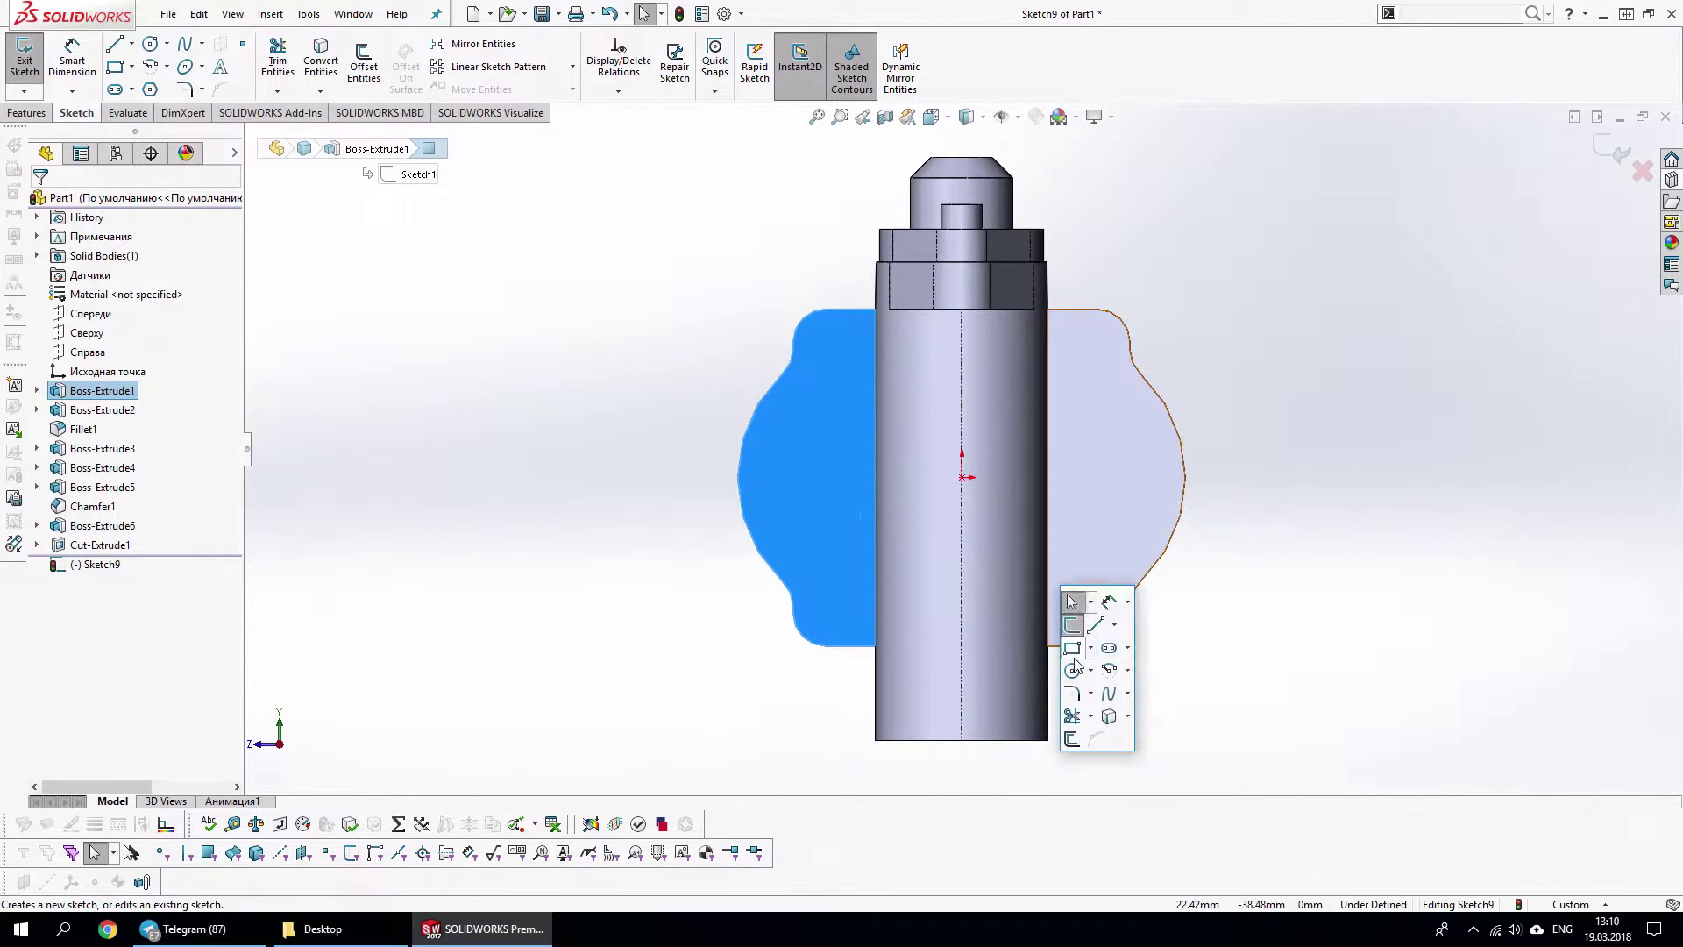
click(1105, 633)
click(875, 552)
click(1247, 552)
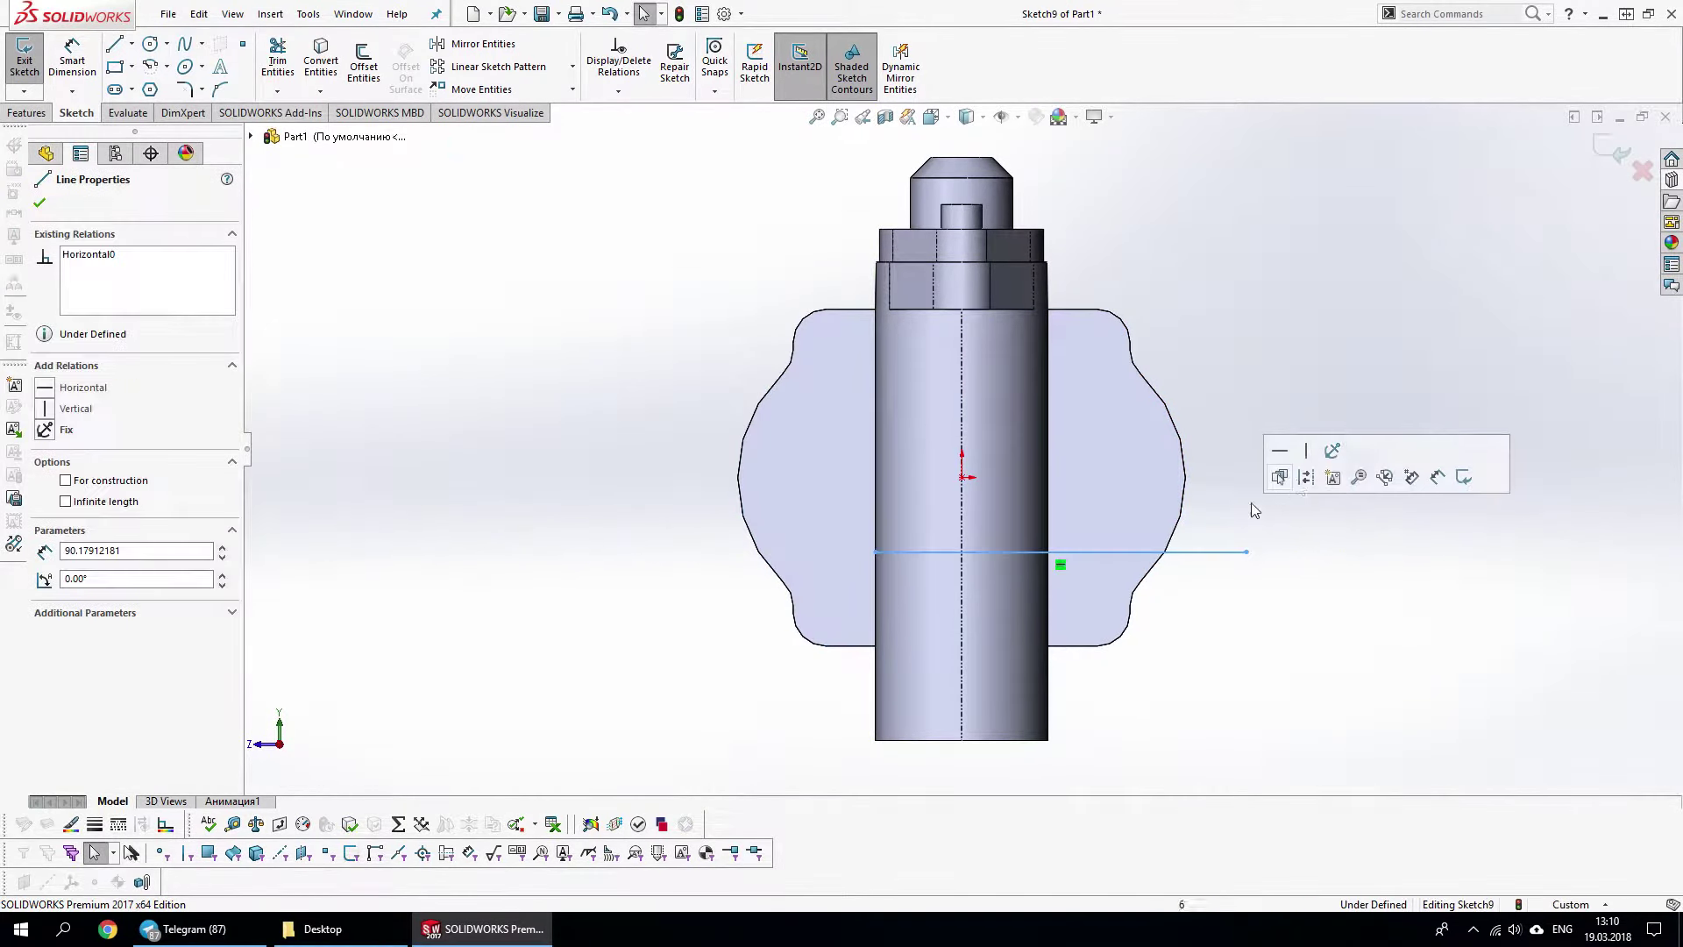
key(Escape)
Draw one circle on the horizontal centreline and two stacked on the vertical centreline
key(c)
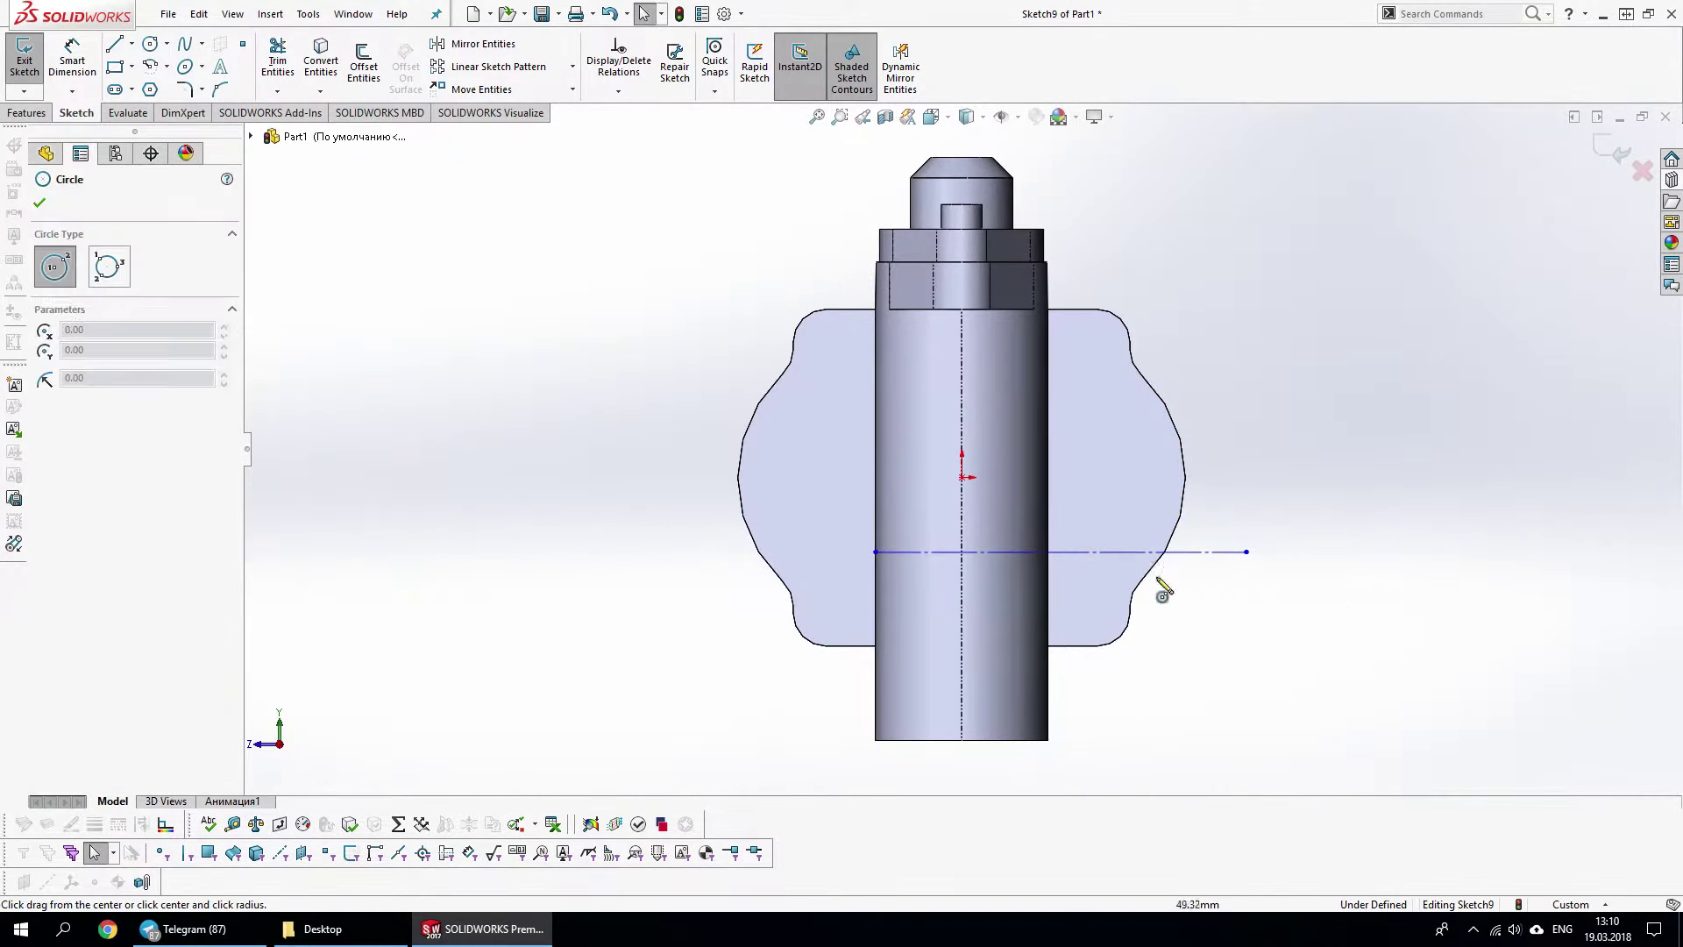
click(1121, 552)
click(1187, 467)
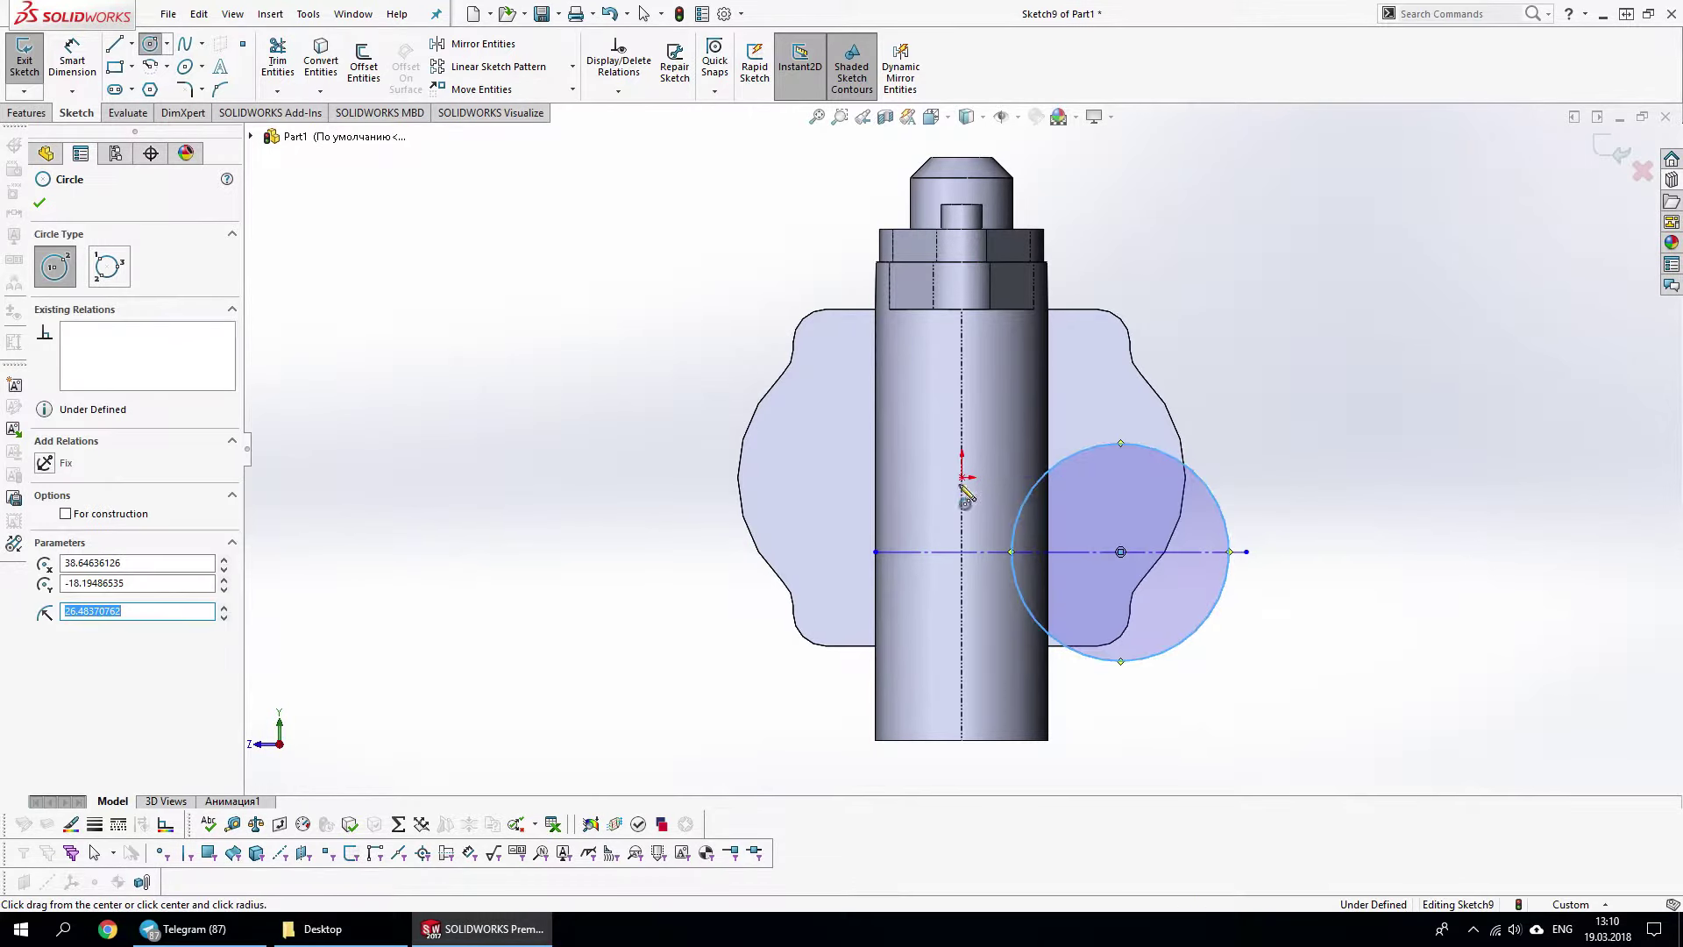
click(962, 430)
click(961, 503)
click(962, 633)
click(962, 715)
key(Escape)
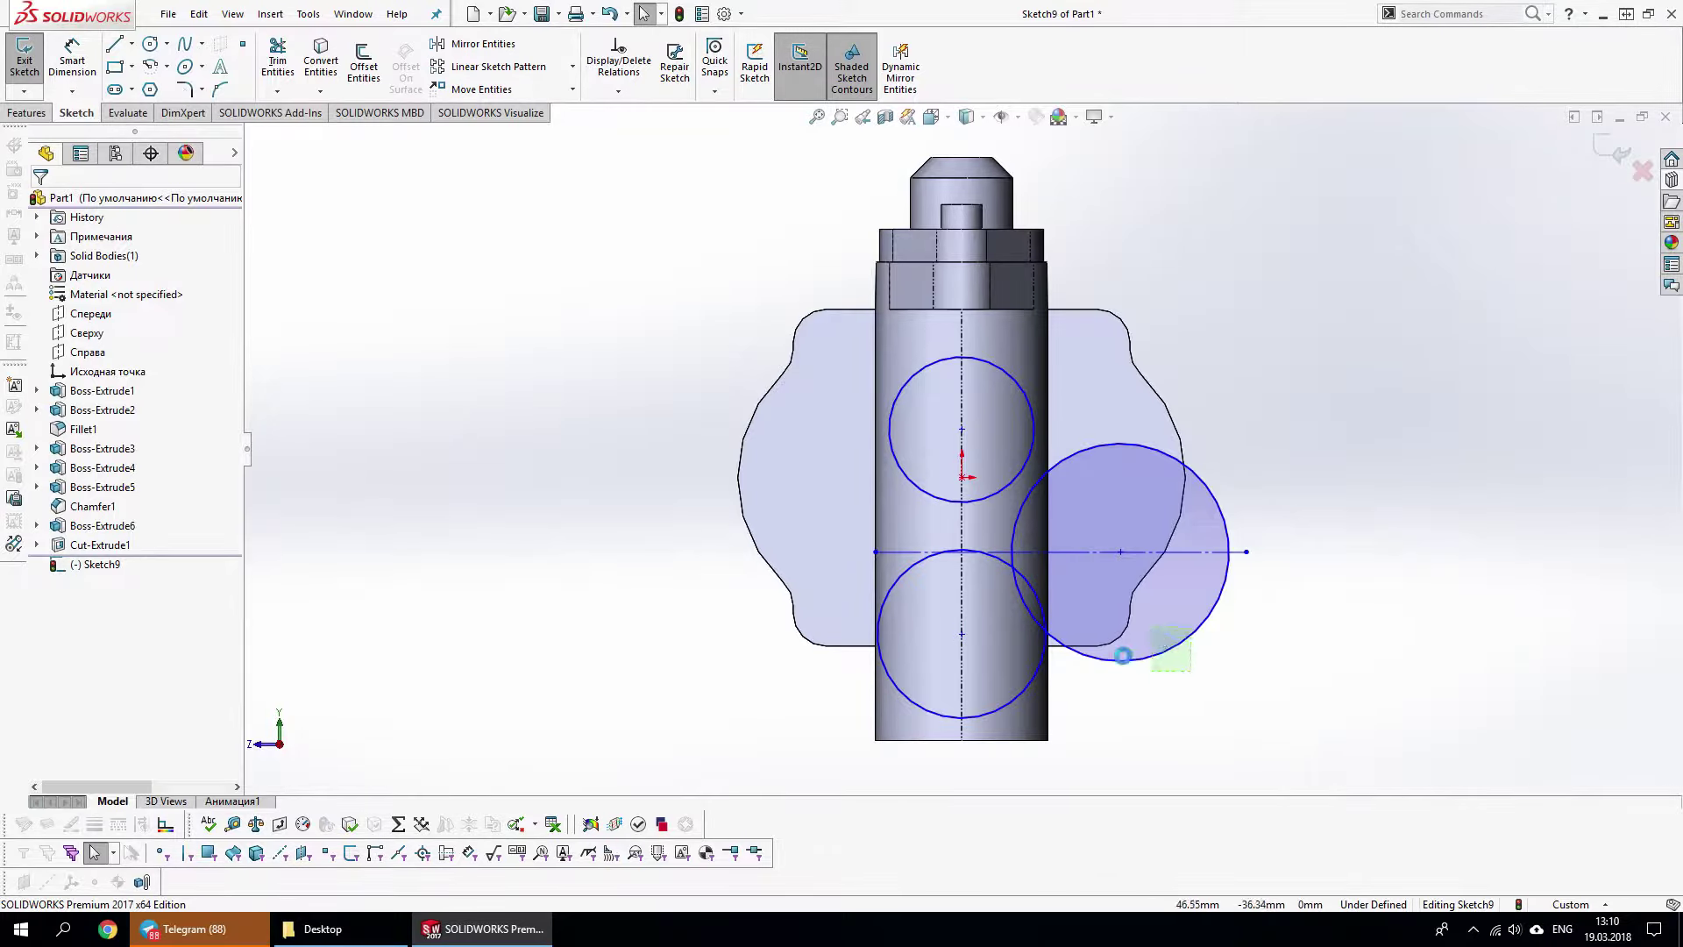
Make the three circles equal and dimension their overall height 71
drag(1245, 773, 999, 488)
click(1104, 410)
key(s)
click(1245, 315)
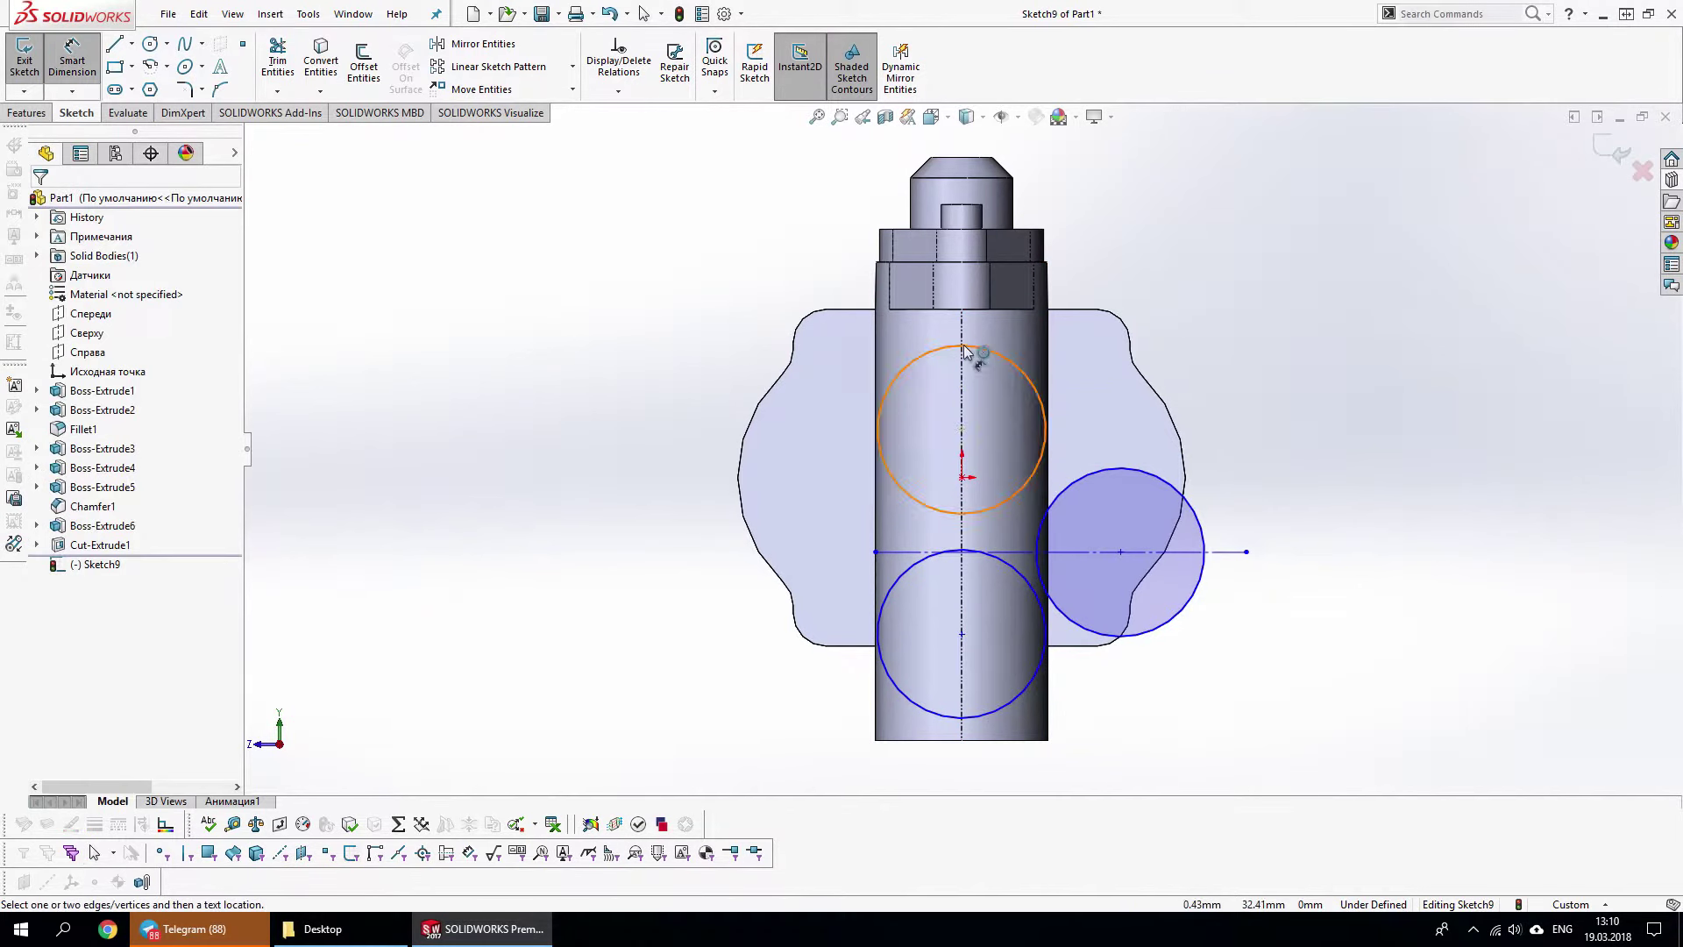
click(959, 348)
click(958, 716)
click(548, 647)
text(71)
key(Return)
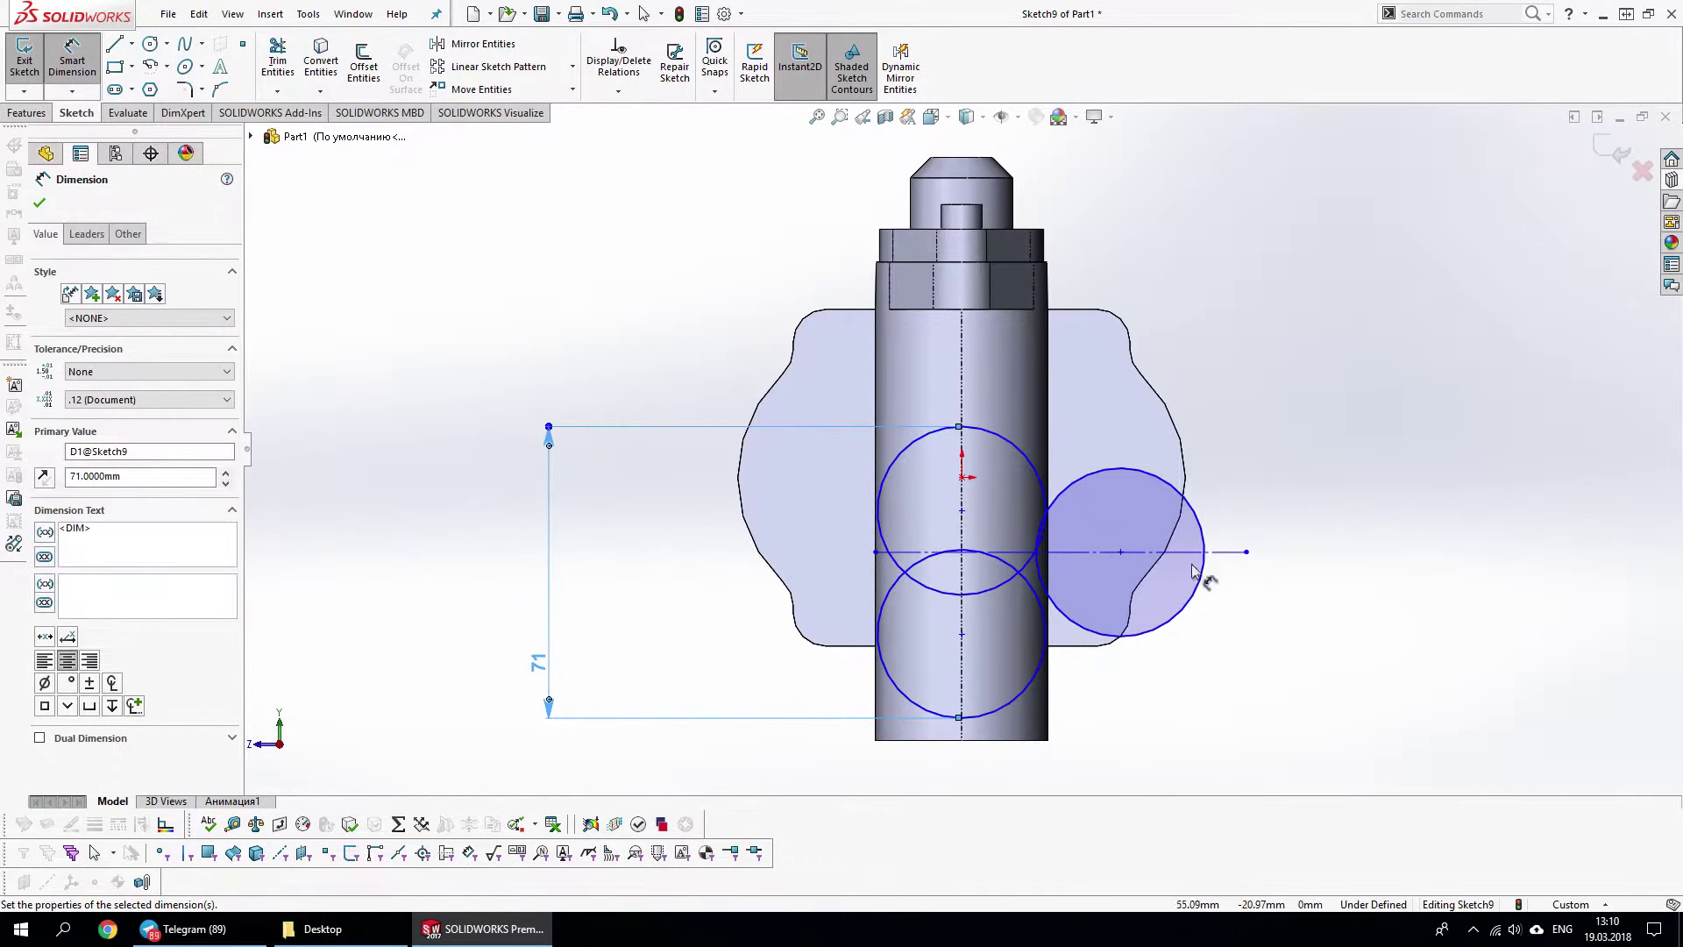
Dimension the sketch width to the right circle as 63,5
click(878, 579)
click(1197, 518)
click(1166, 754)
text(63,5)
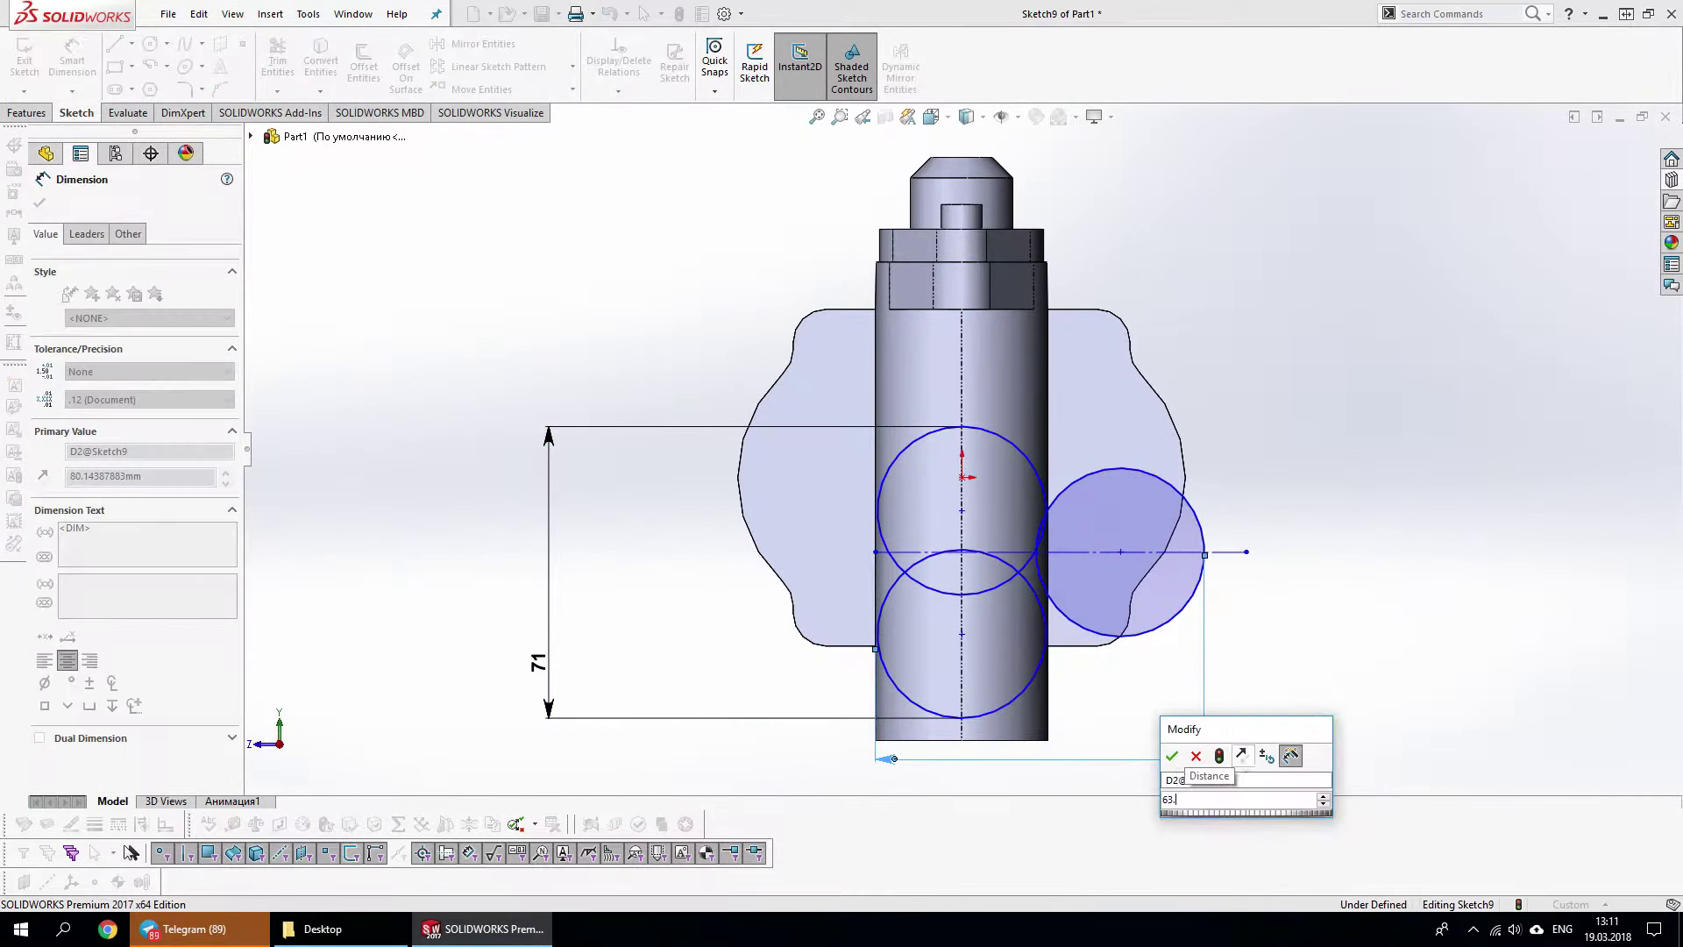
key(Return)
key(Escape)
Give the upper circle a Ø42 diameter
click(901, 443)
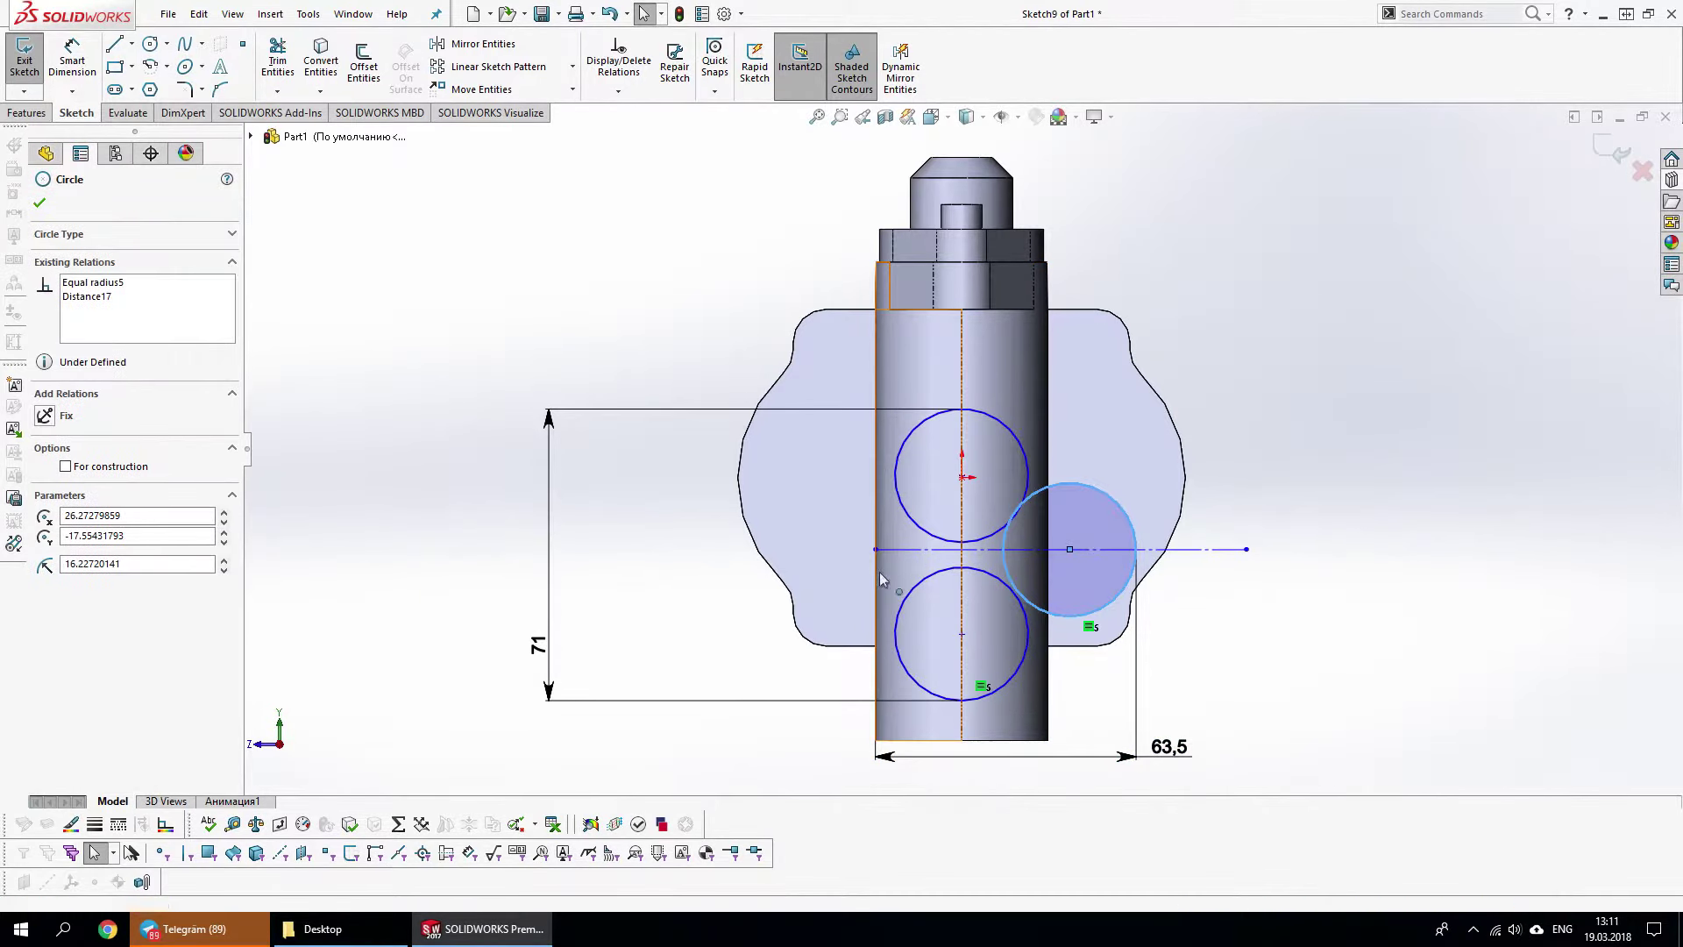
right_click(901, 443)
click(925, 491)
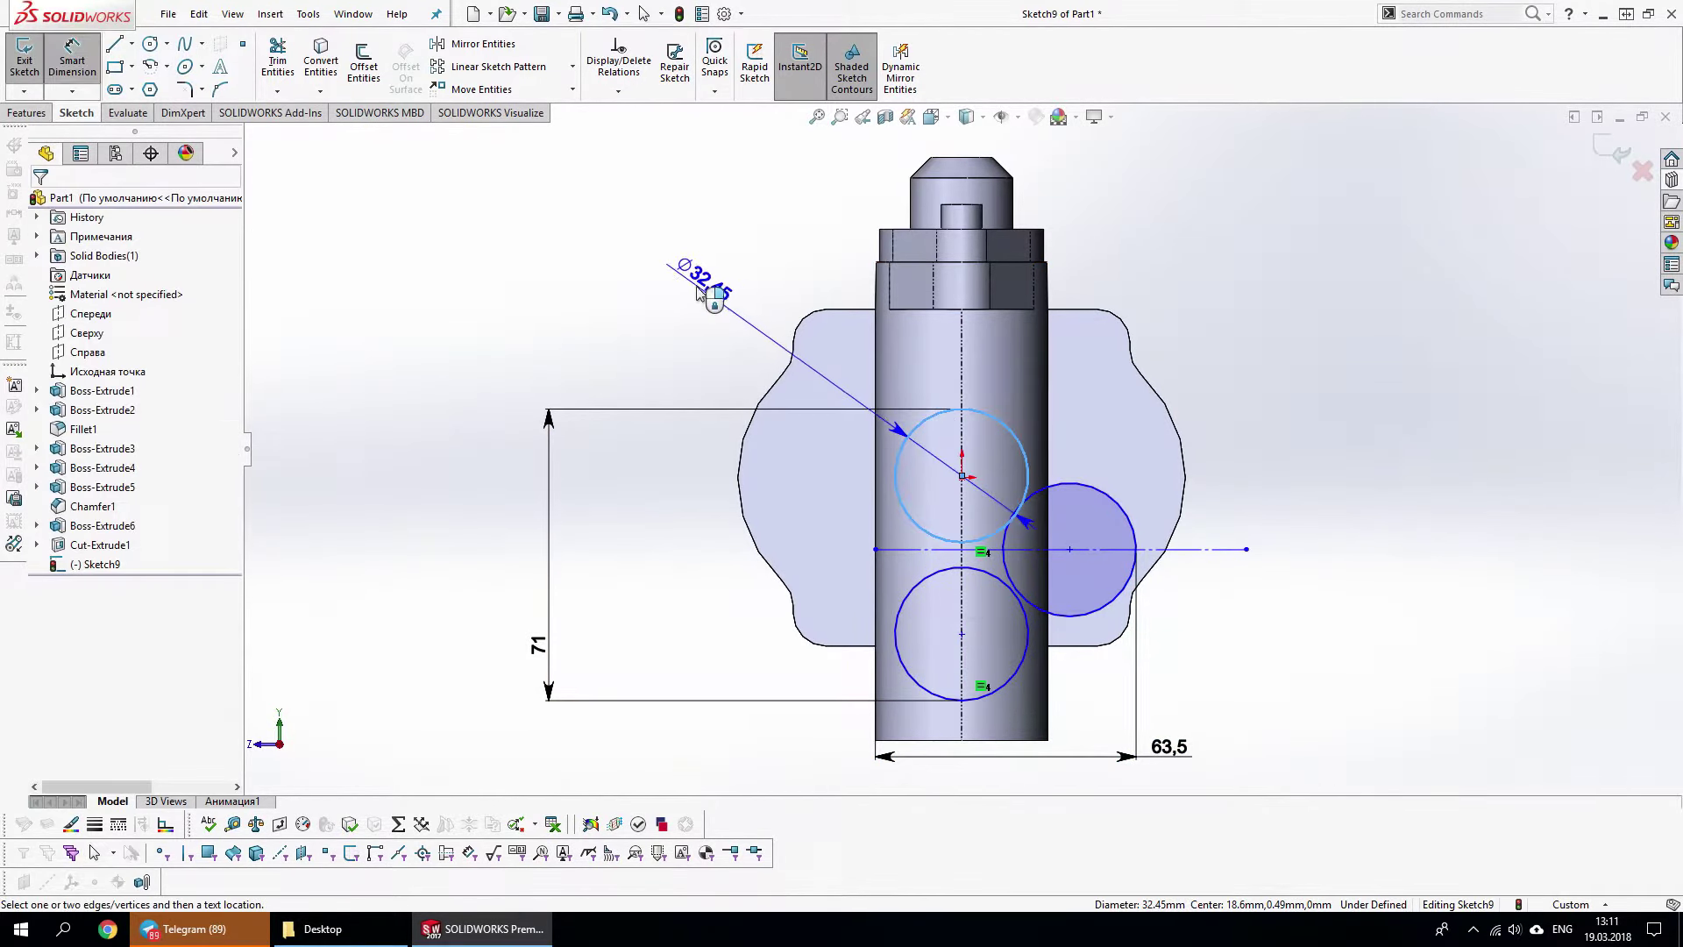
click(698, 292)
text(42)
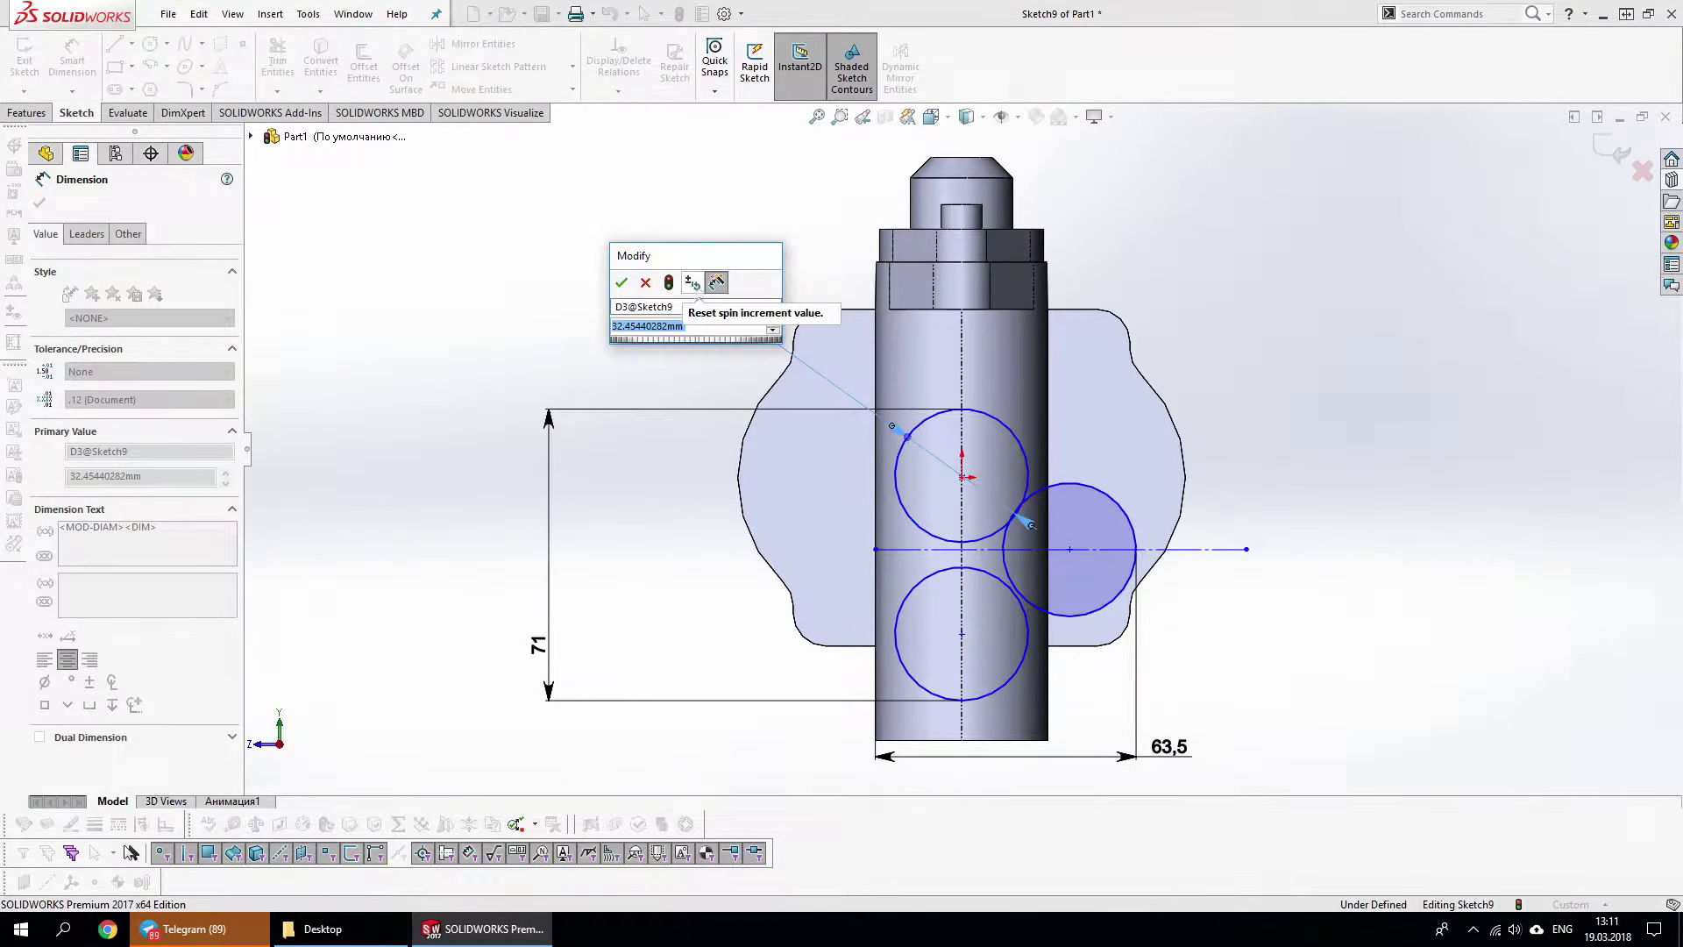
key(Return)
key(Escape)
Make the upper and lower circles symmetric about the horizontal centreline
click(881, 491)
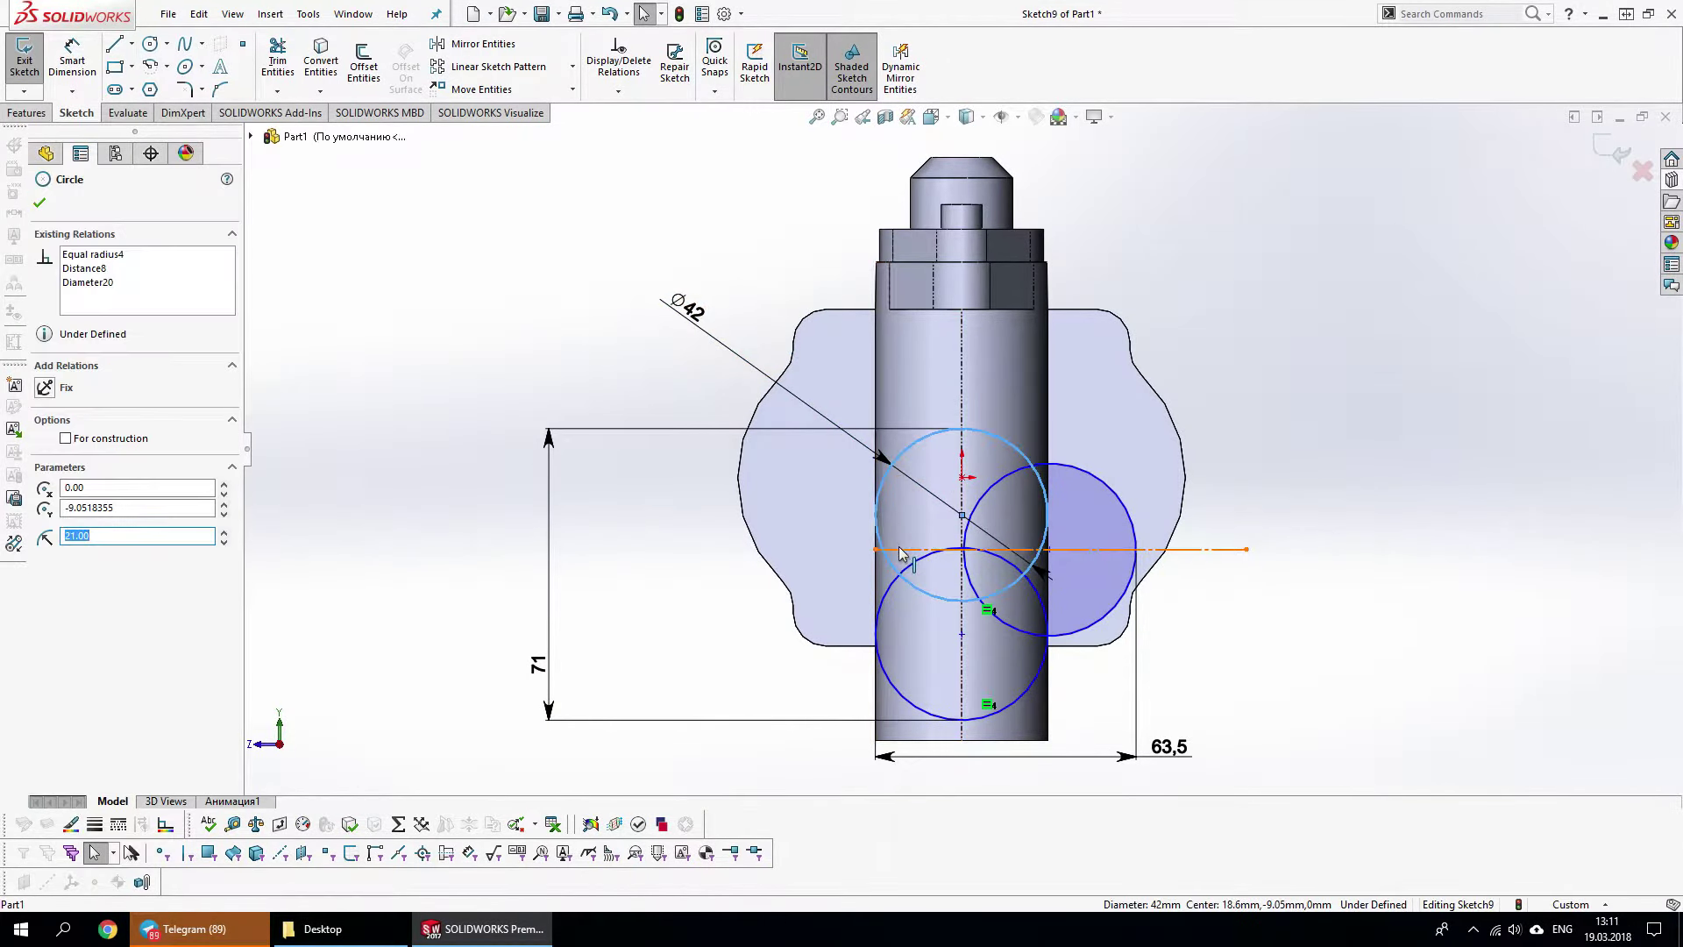
ctrl+click(881, 603)
ctrl+click(1140, 549)
click(938, 539)
key(Escape)
click(1219, 577)
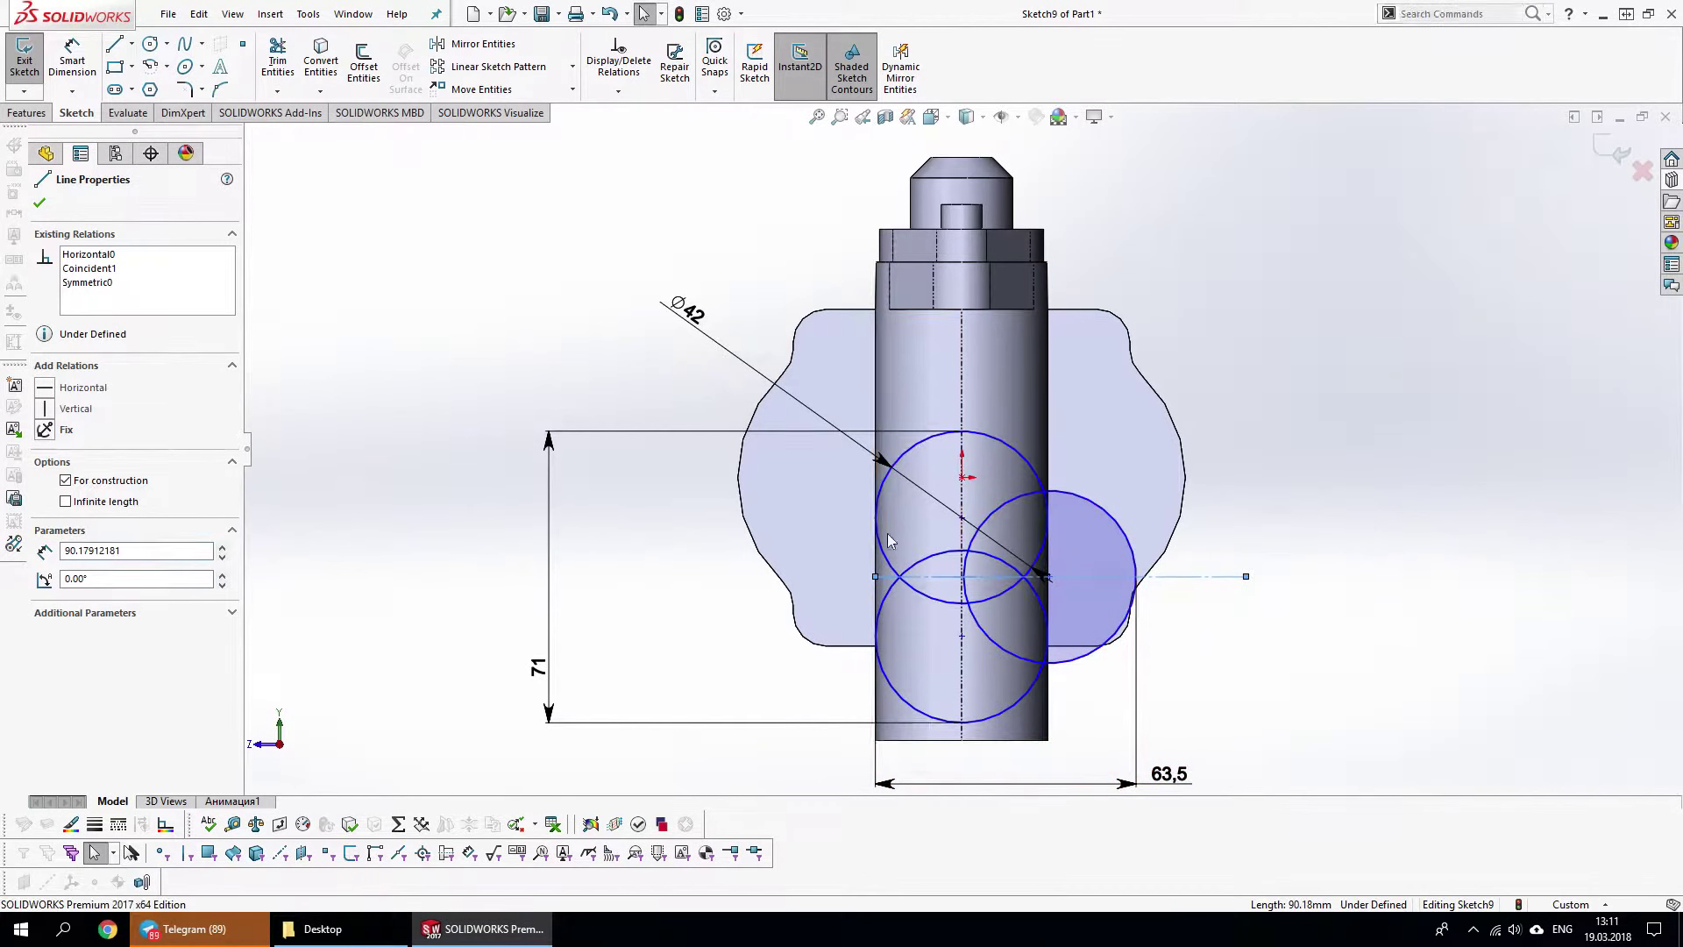
key(l)
key(Escape)
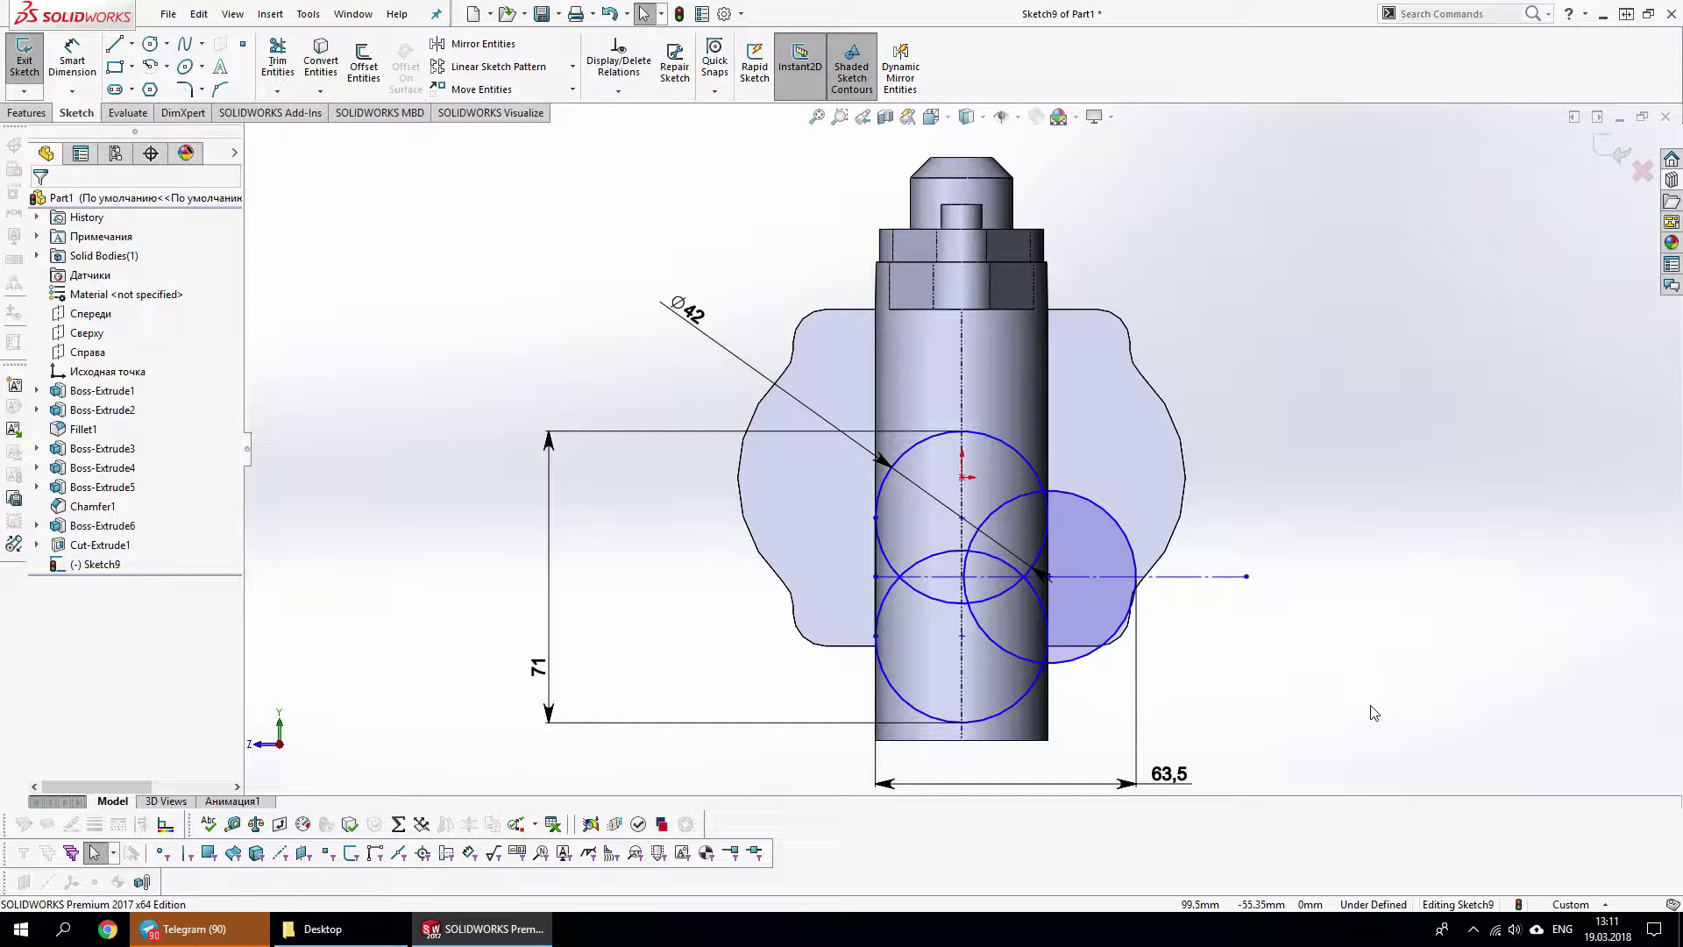
click(1047, 649)
key(Escape)
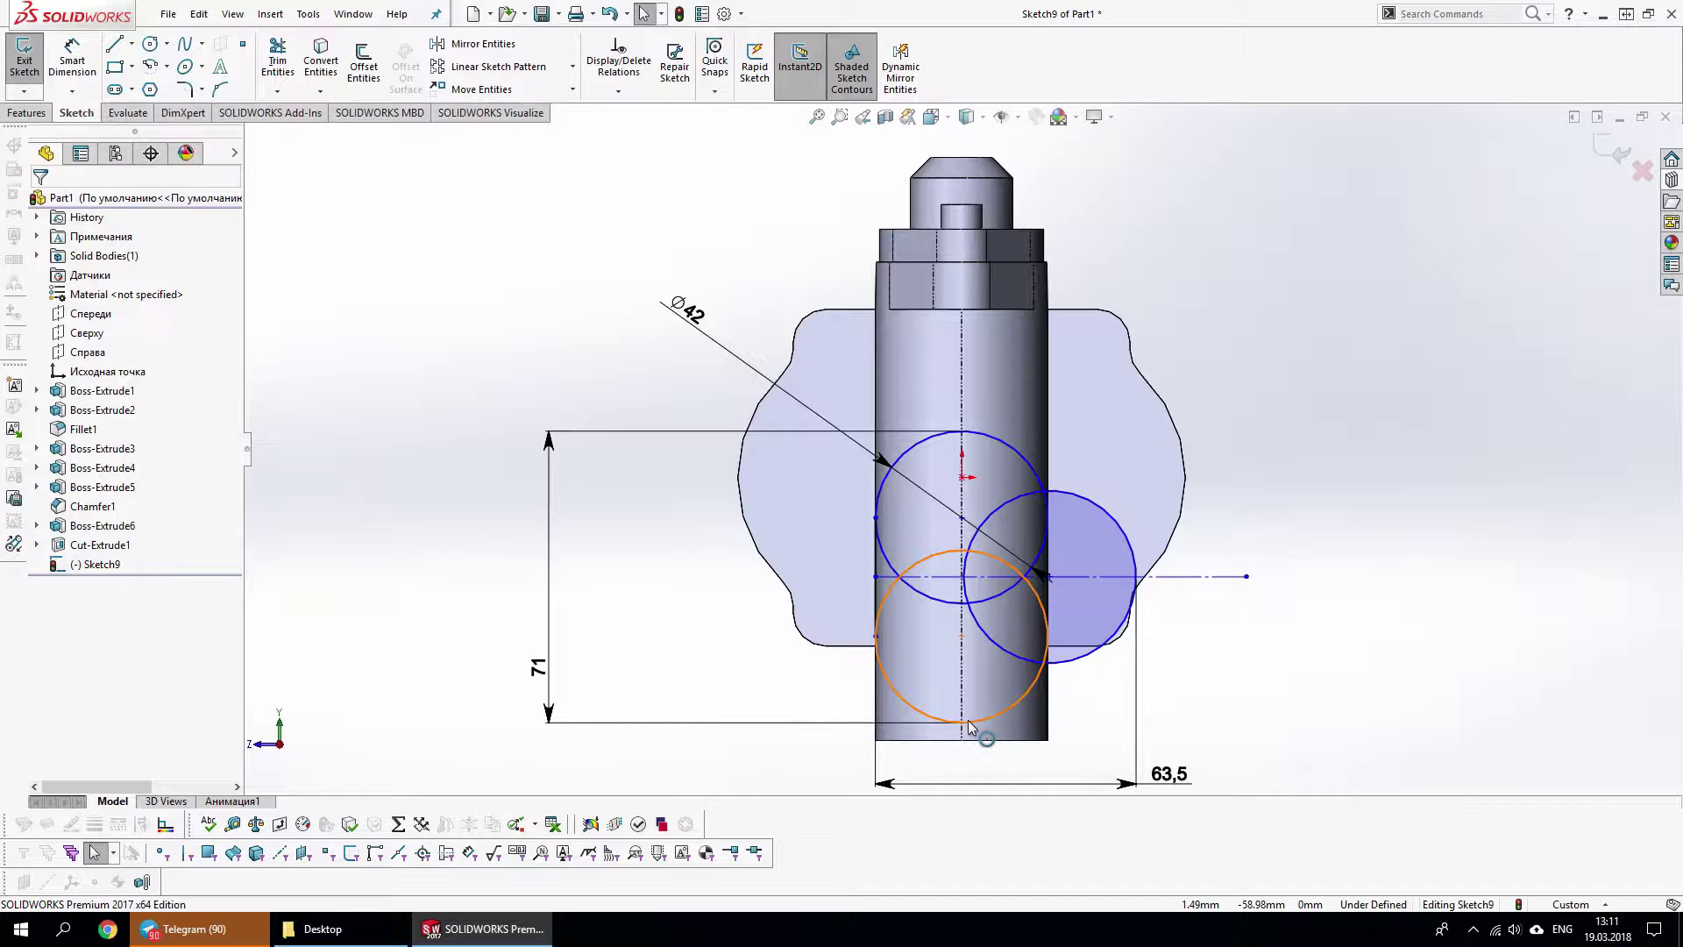
Shift the circles upward and add a 6 mm vertical offset dimension to the right circle
drag(1090, 558, 1090, 527)
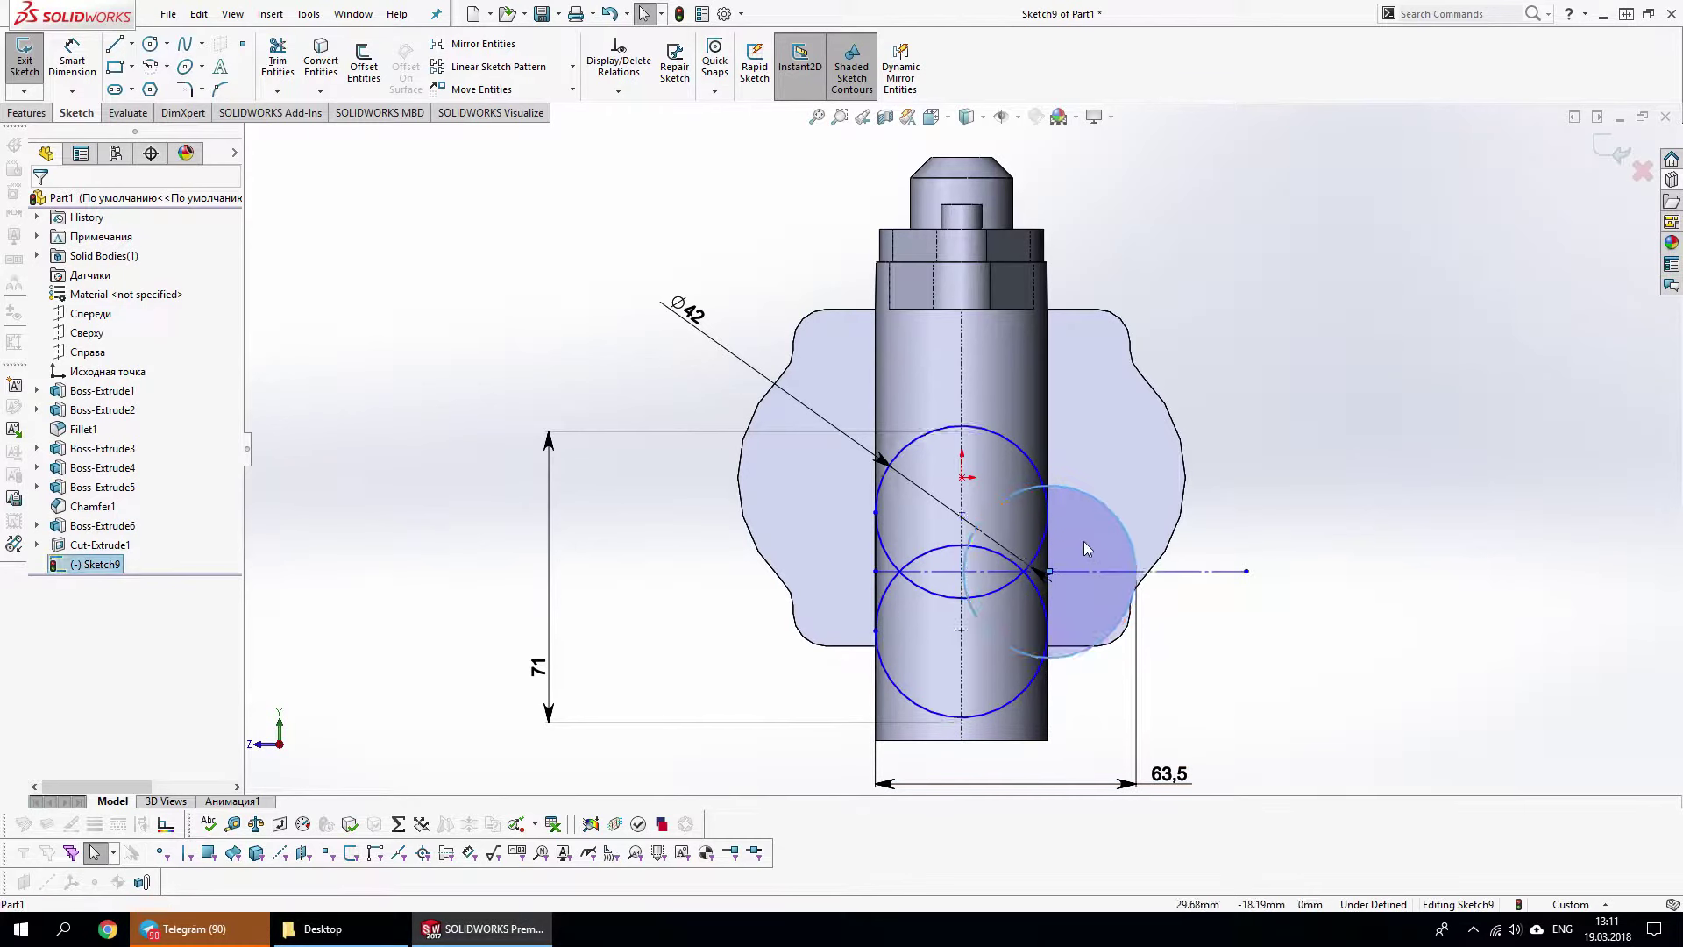
right_click(1203, 670)
click(1227, 693)
click(1100, 646)
click(1396, 666)
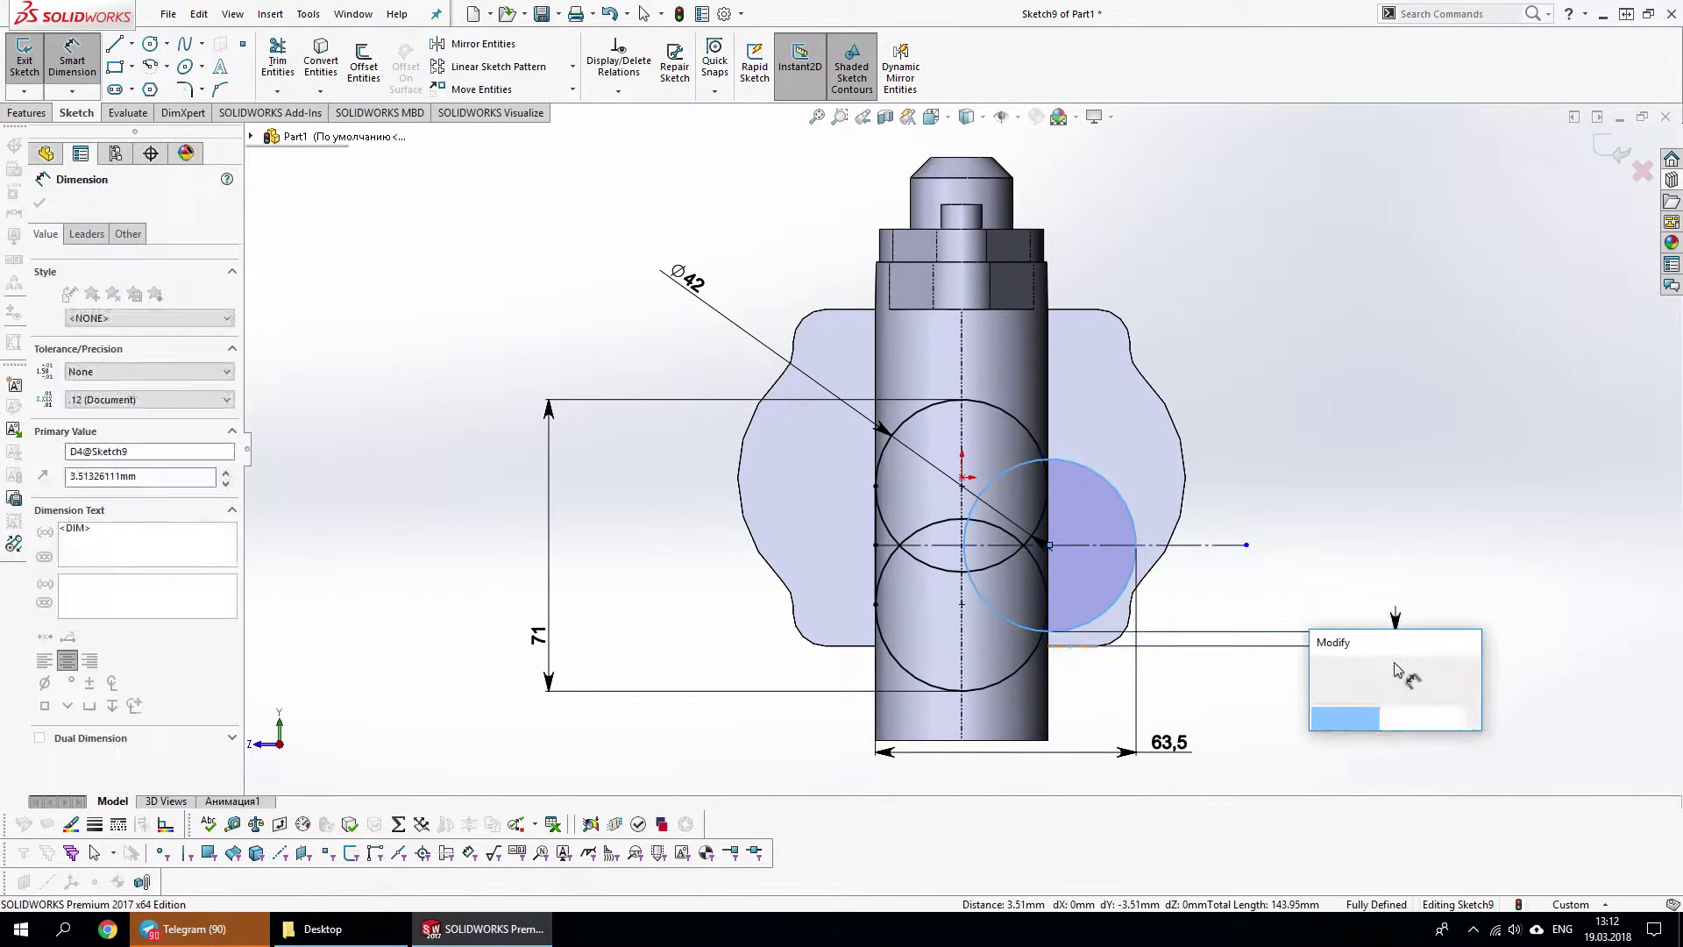
text(6)
key(Return)
Try trimming the overlapping inner arcs, undoing the unwanted trims
scroll(1106, 720, up, 3)
right_drag(1107, 720, 907, 565)
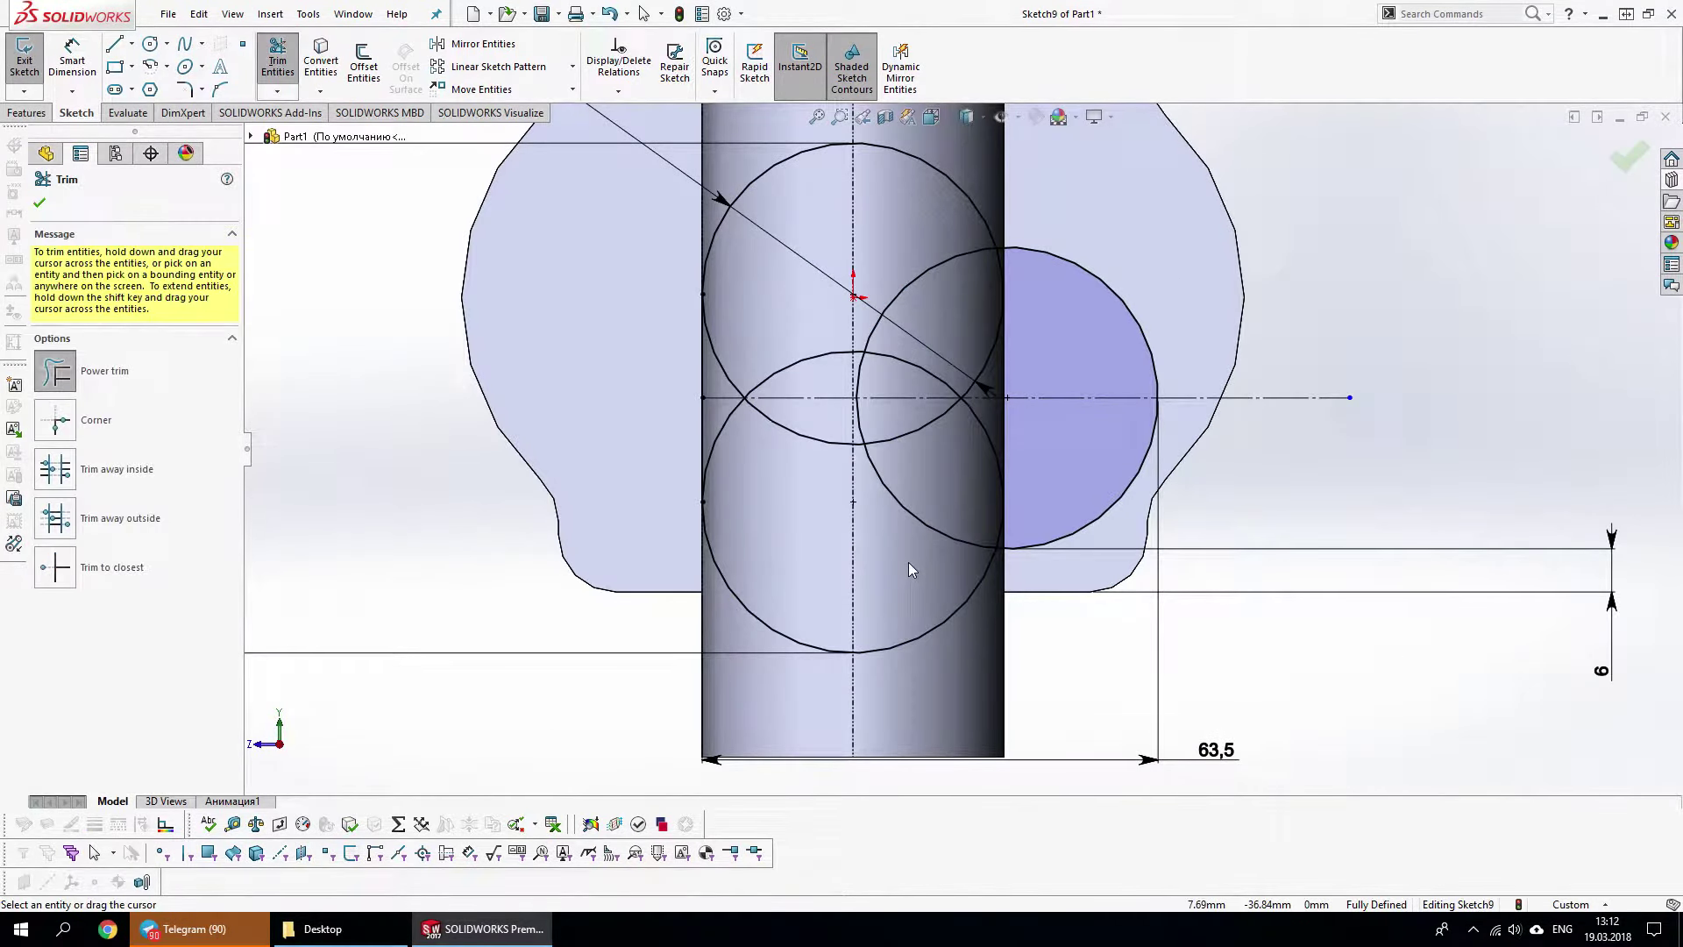
mouse_move(908, 561)
mouse_down()
mouse_move(1022, 481)
mouse_move(903, 417)
mouse_up()
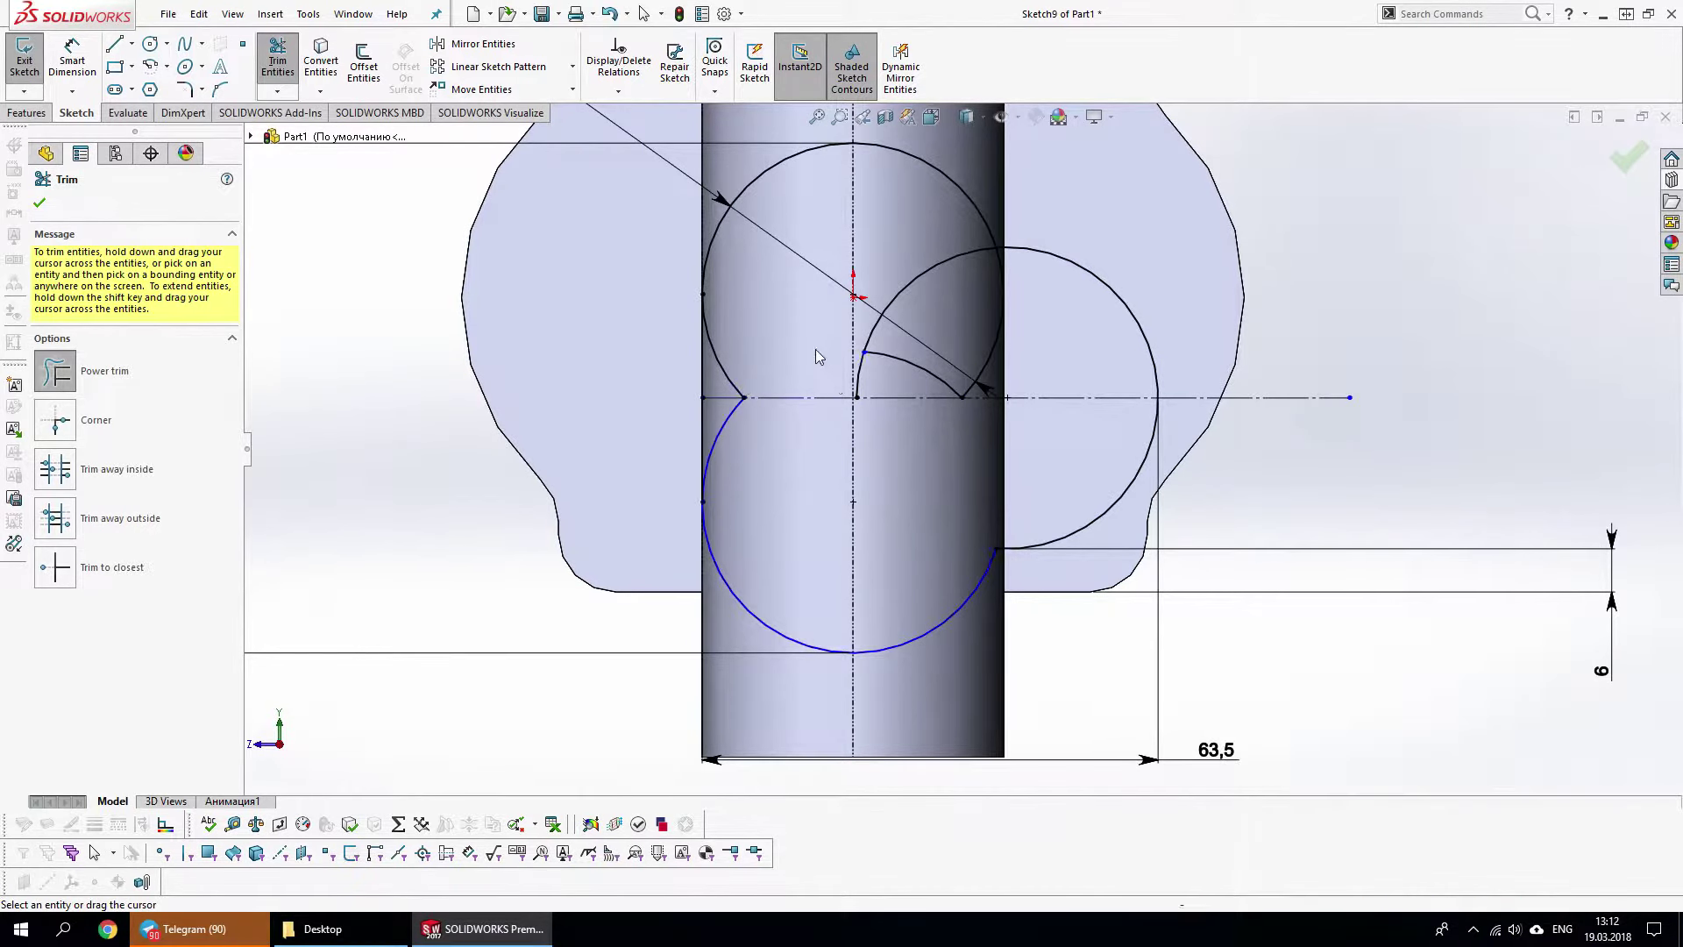
key(Escape)
key(ctrl+z)
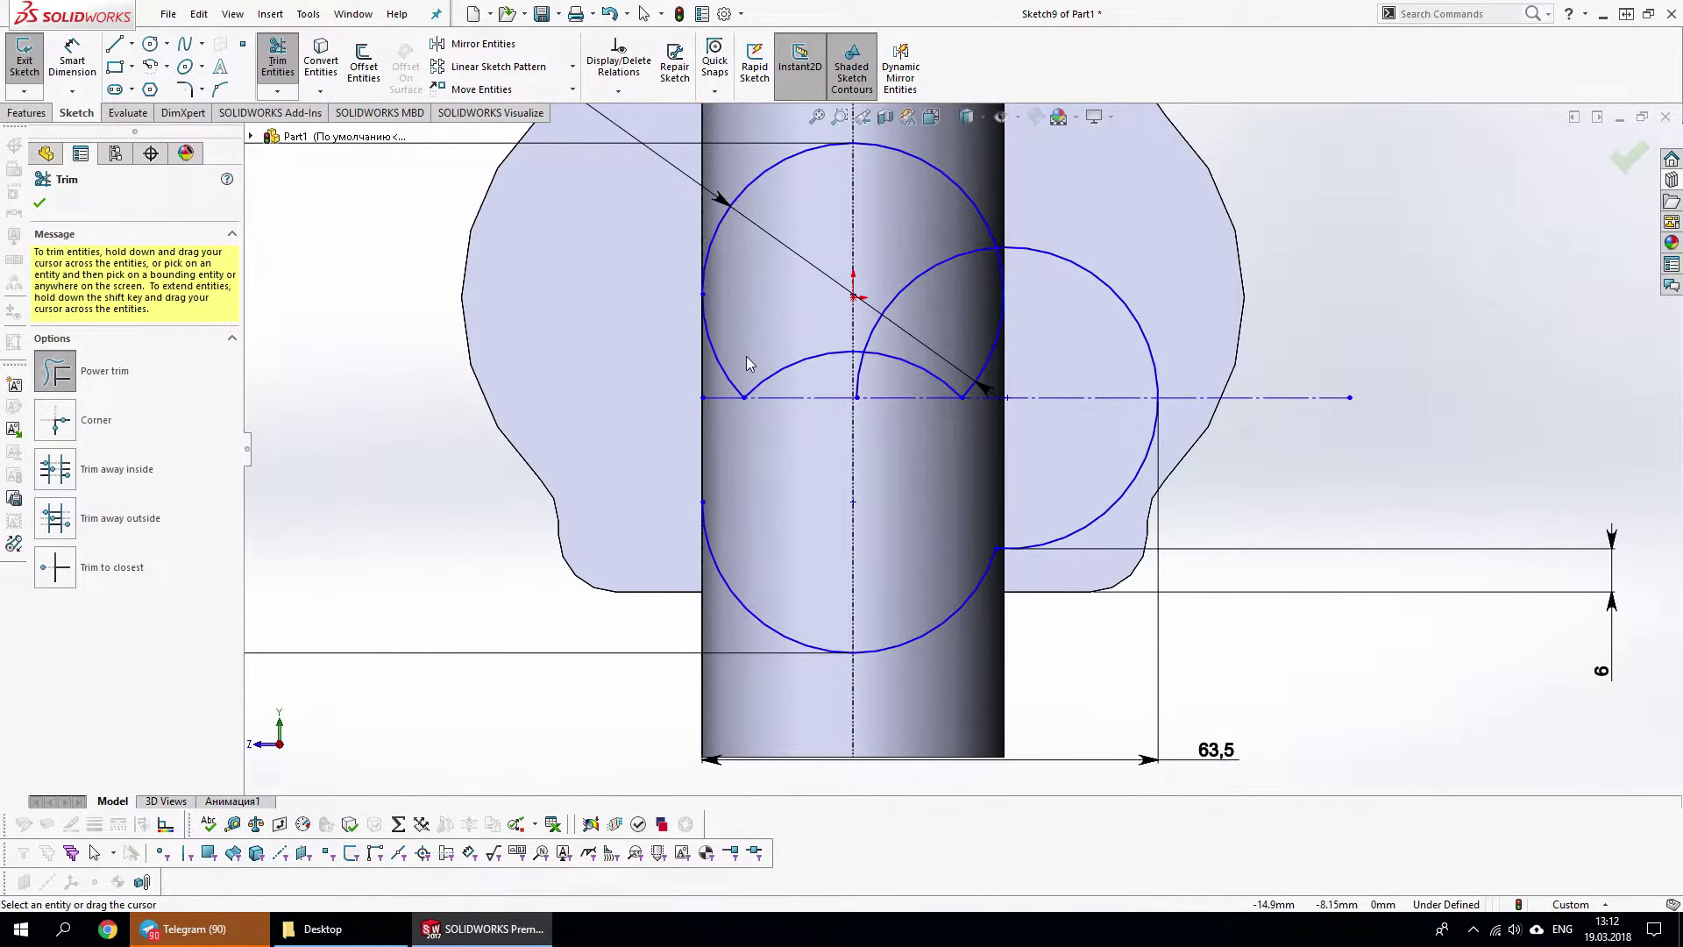
key(Escape)
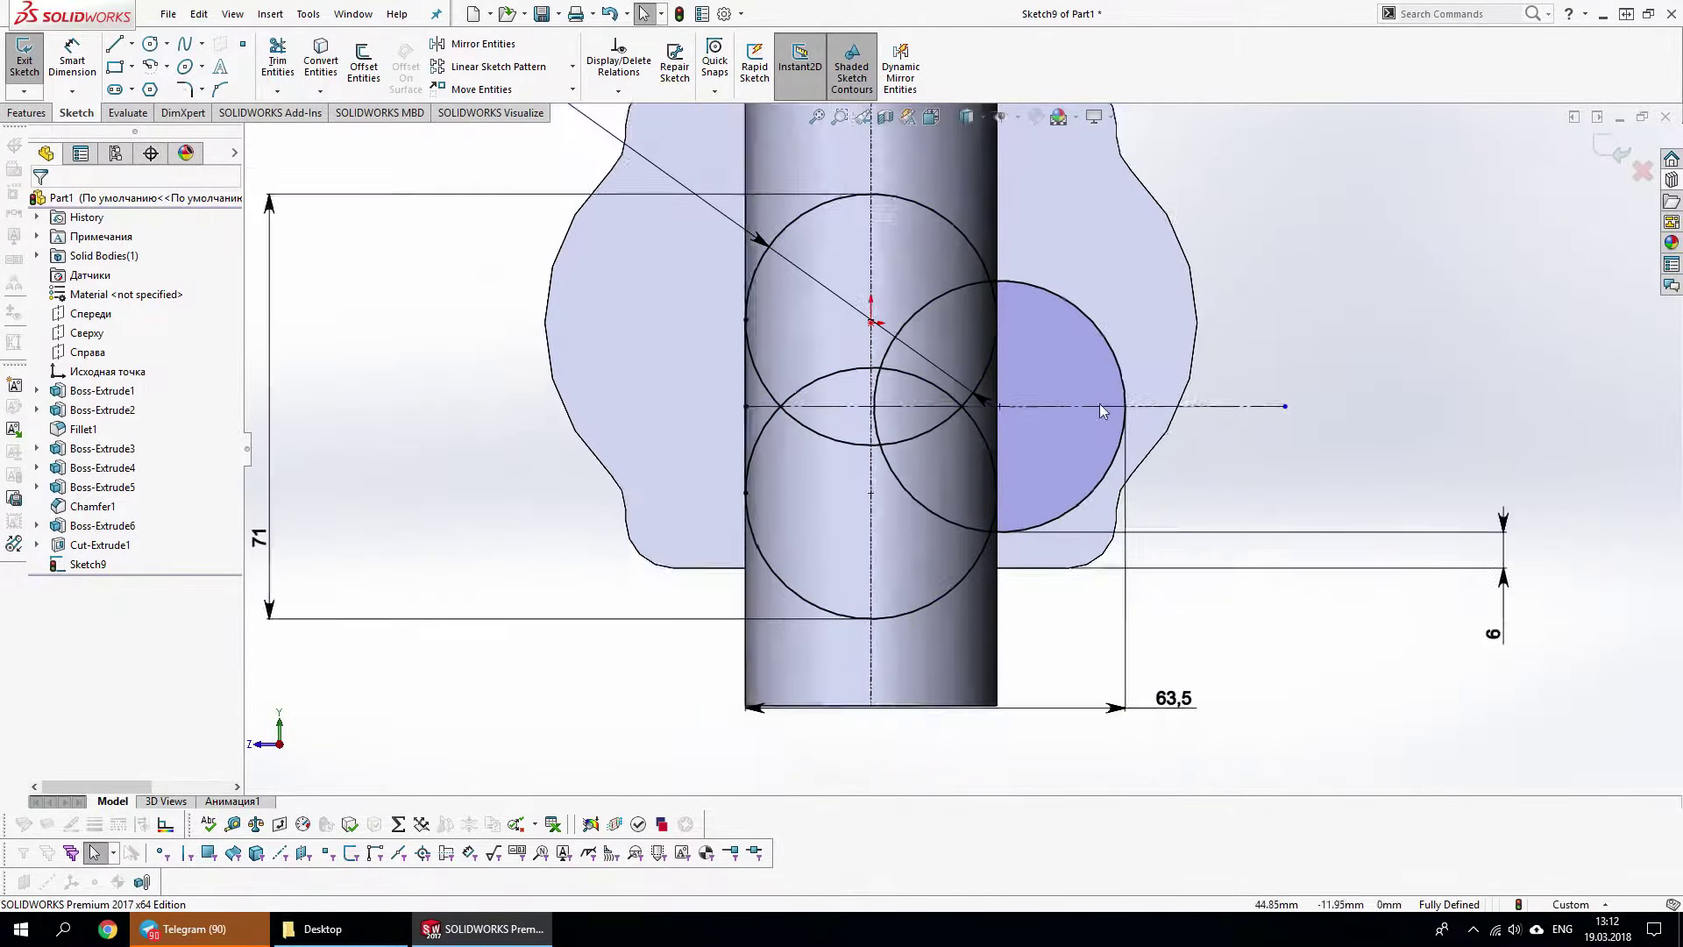
key(s)
click(924, 482)
drag(957, 276, 1035, 528)
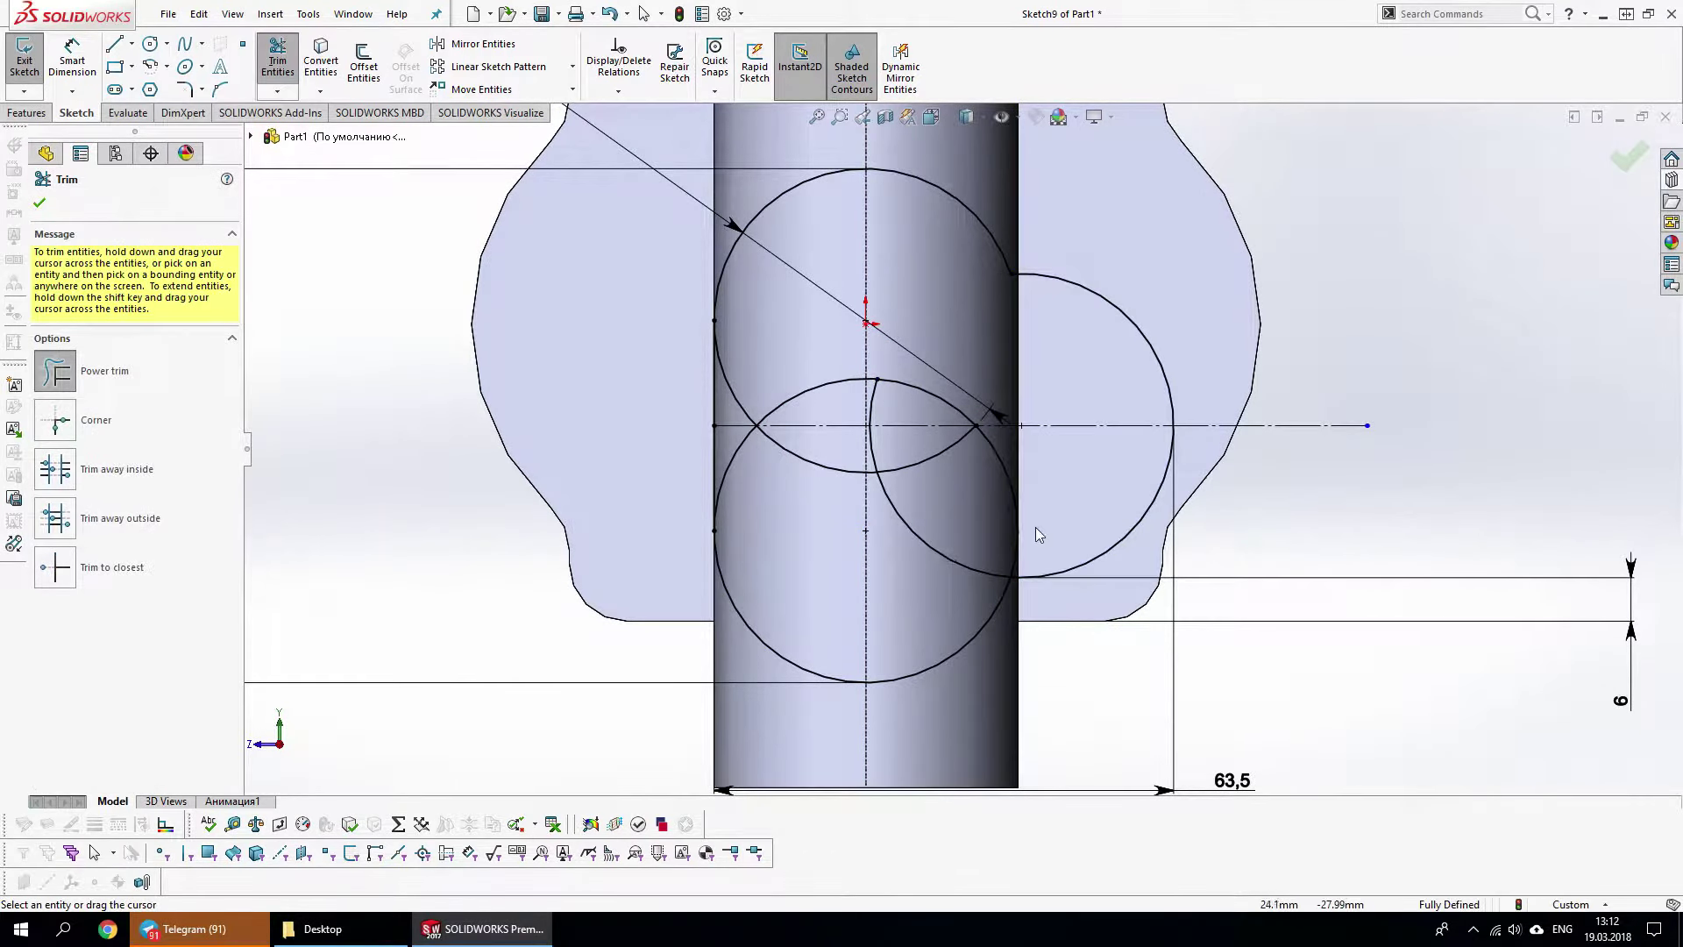
key(Escape)
key(ctrl+z)
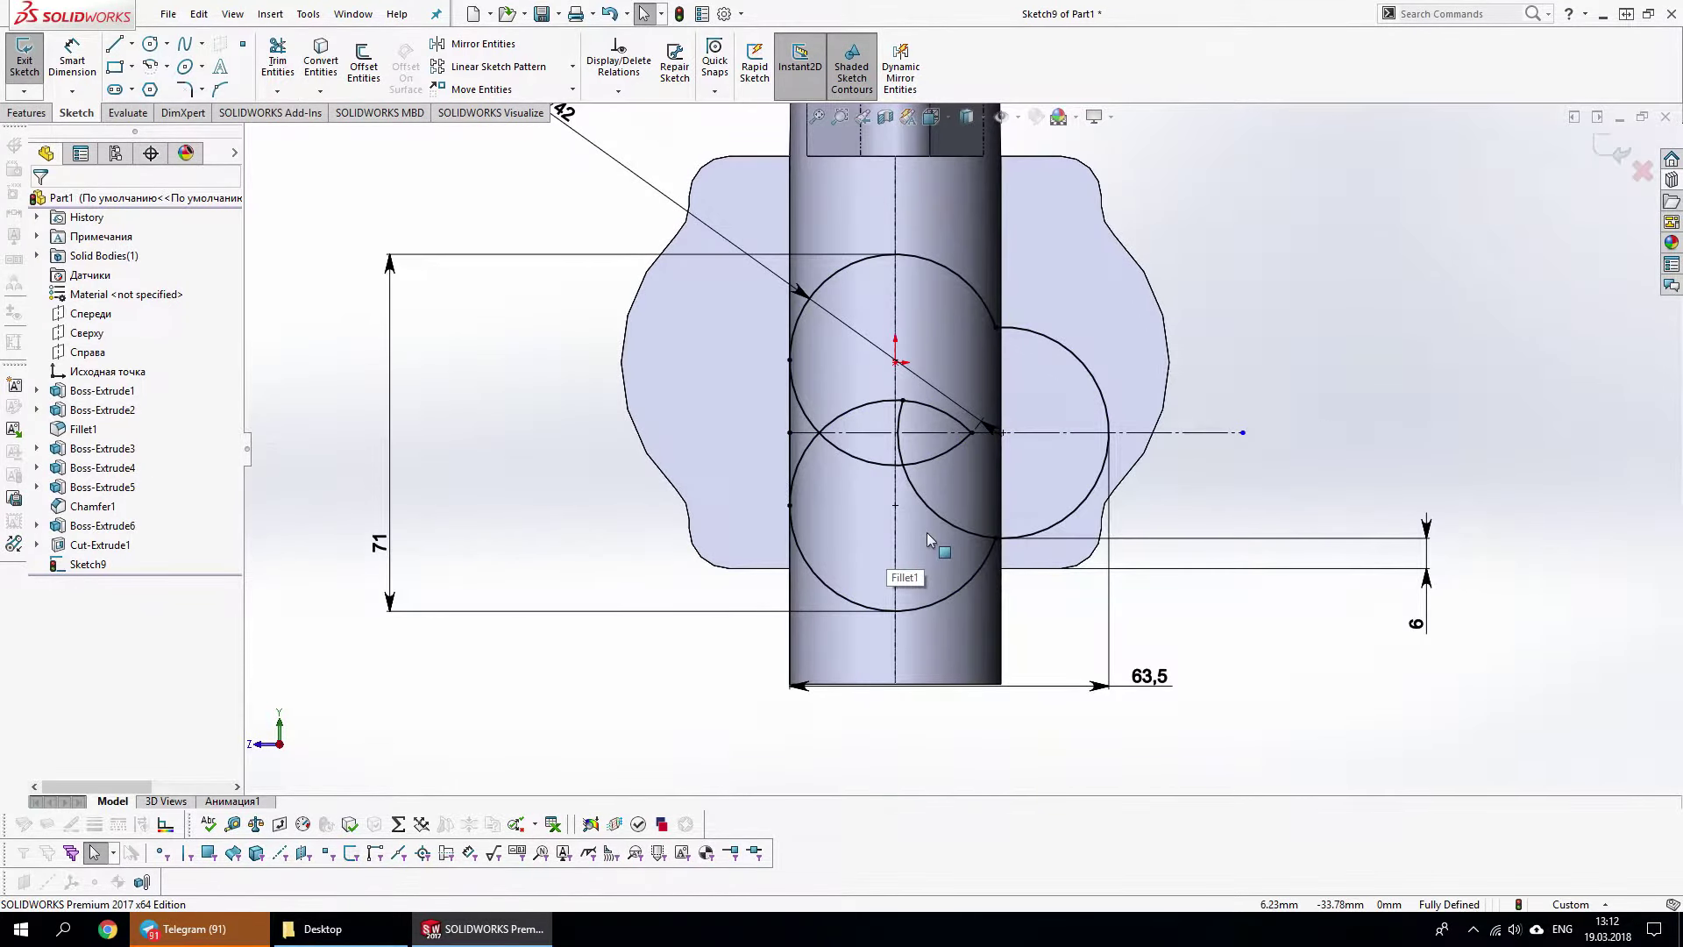
Trim the inner arcs of the stacked circles
key(s)
click(940, 663)
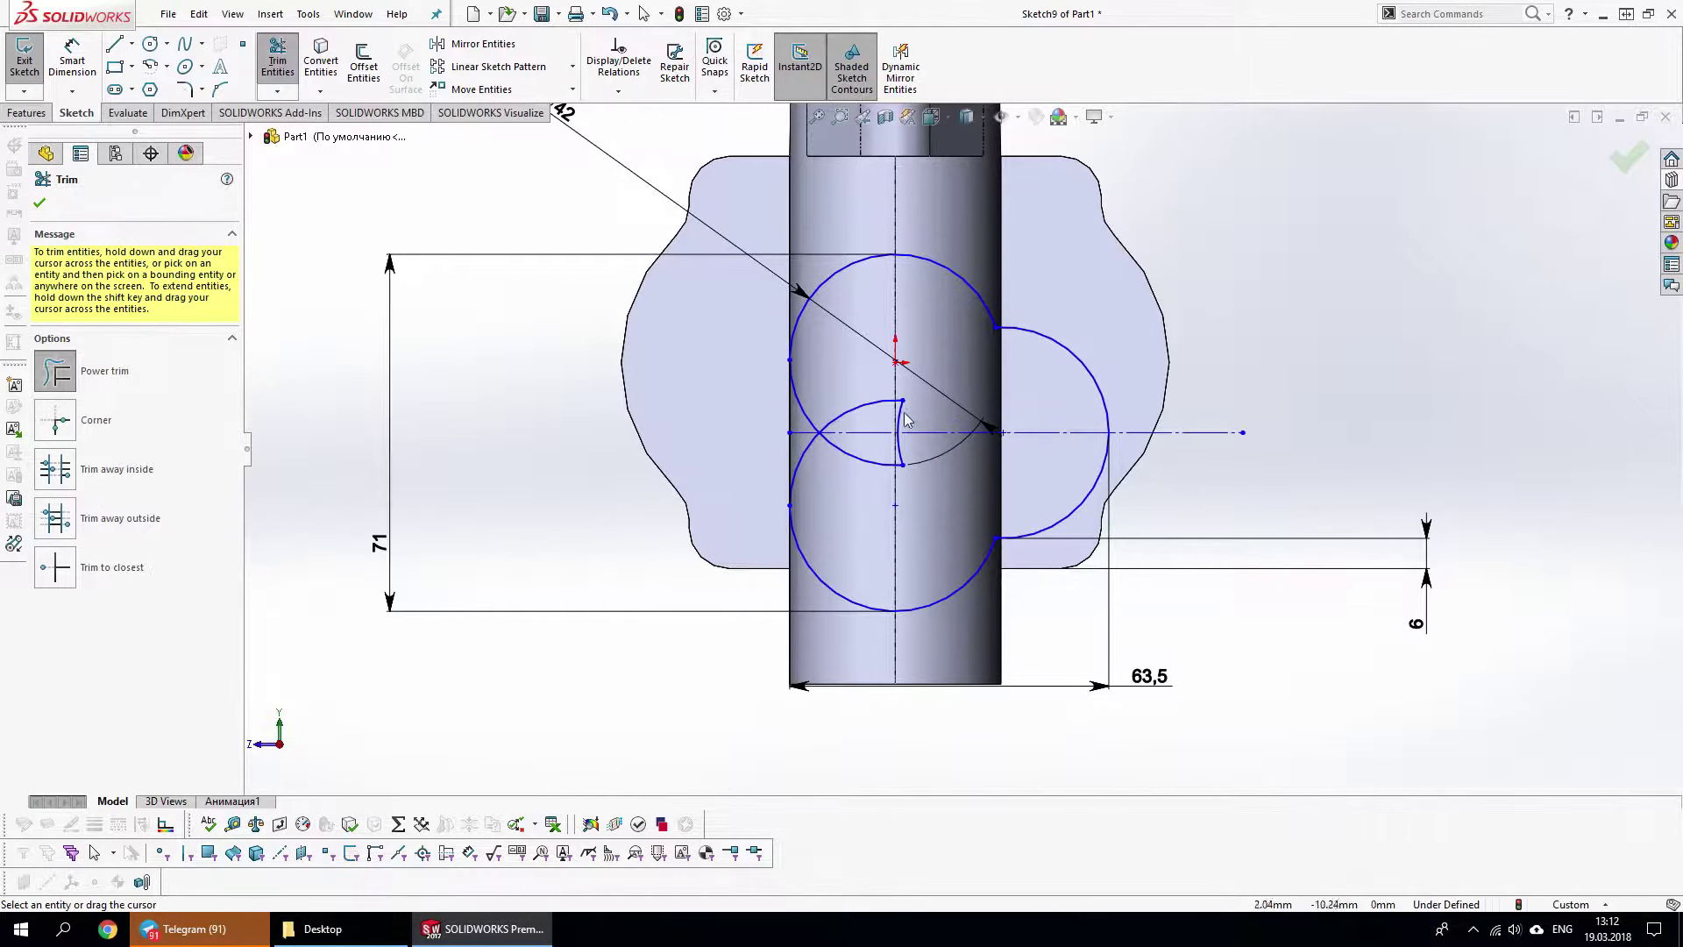
key(Escape)
key(s)
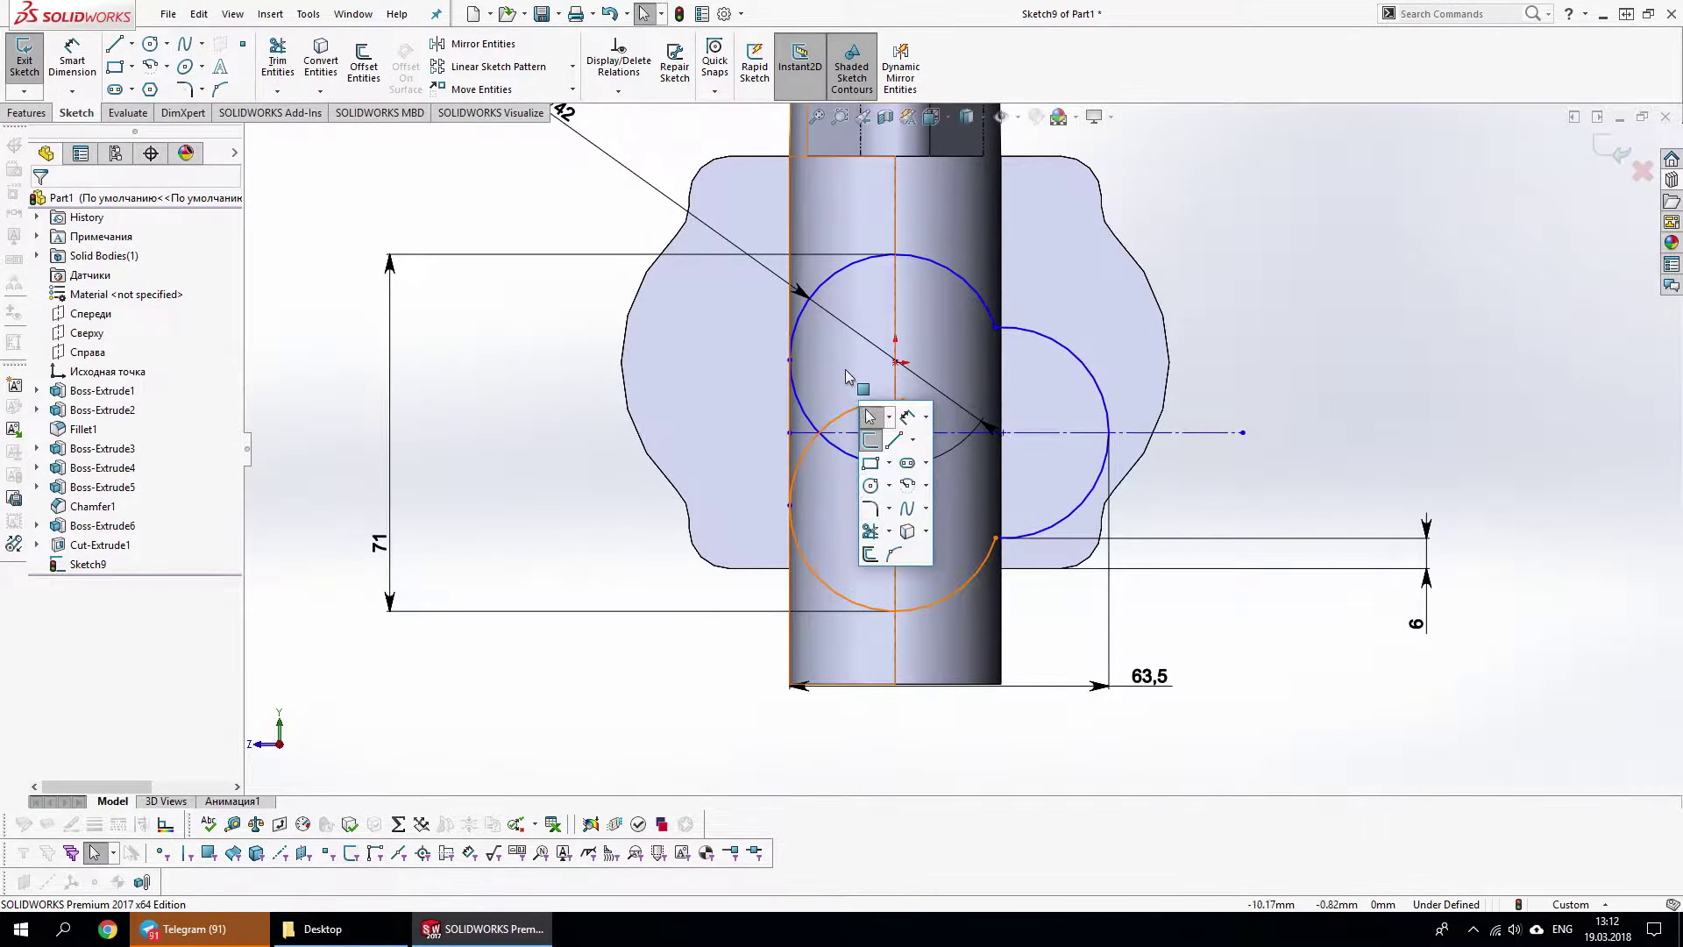
click(870, 531)
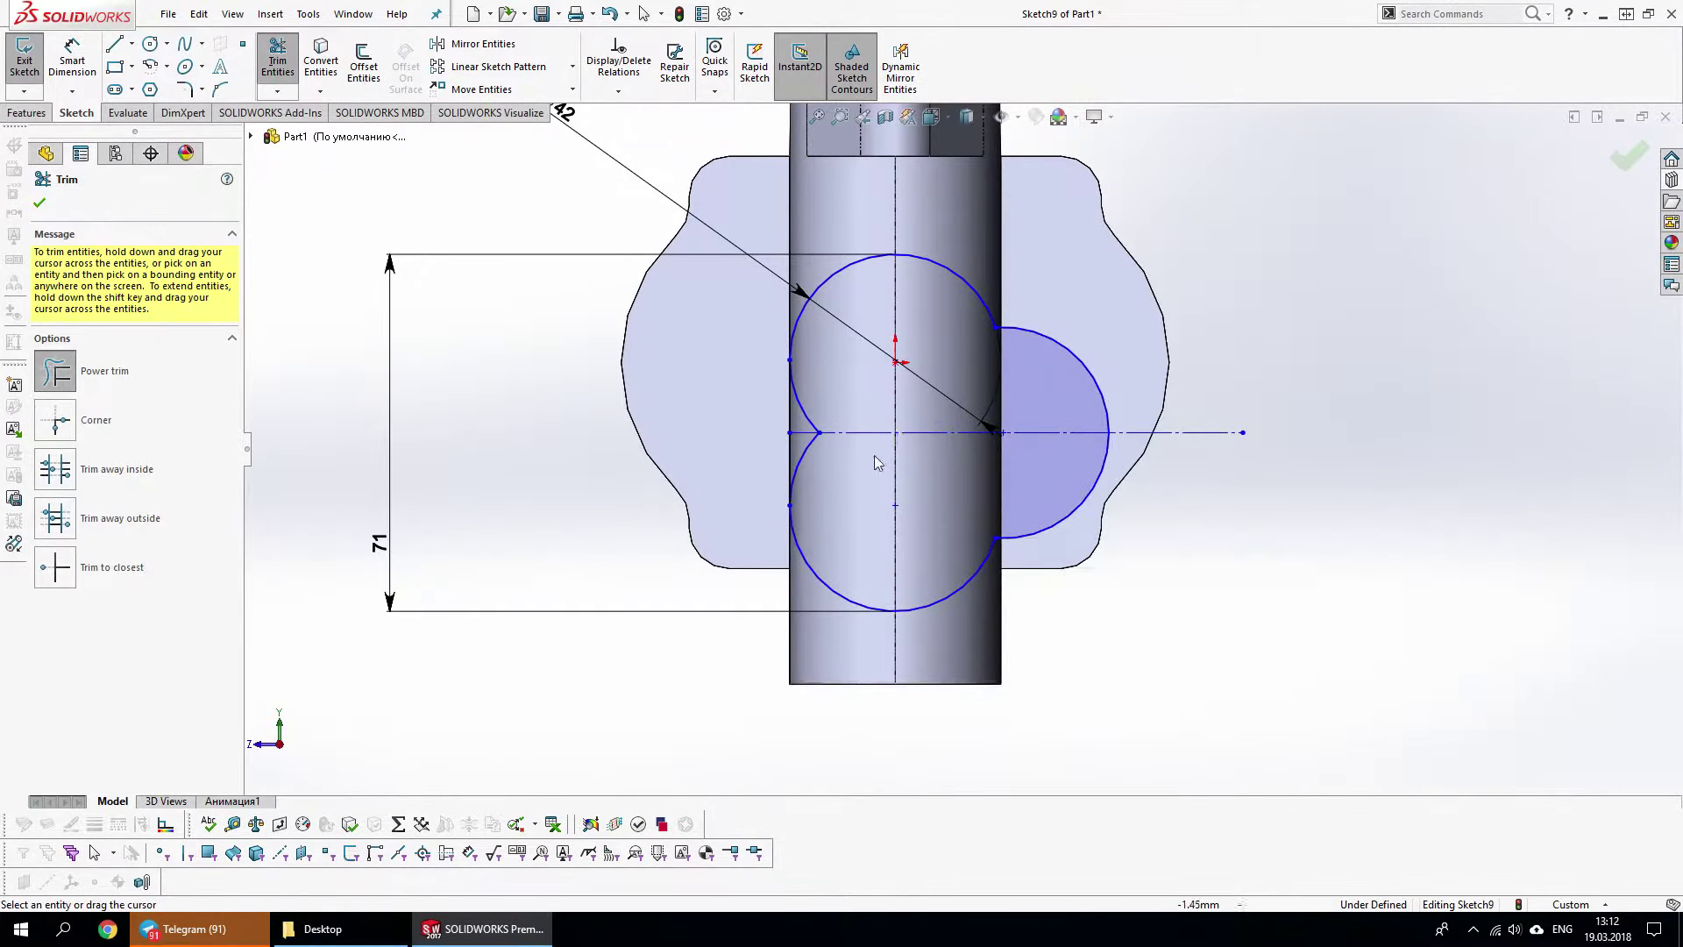
drag(866, 455, 802, 428)
End trimming and bring up the Fully Define Sketch settings
right_click(1247, 550)
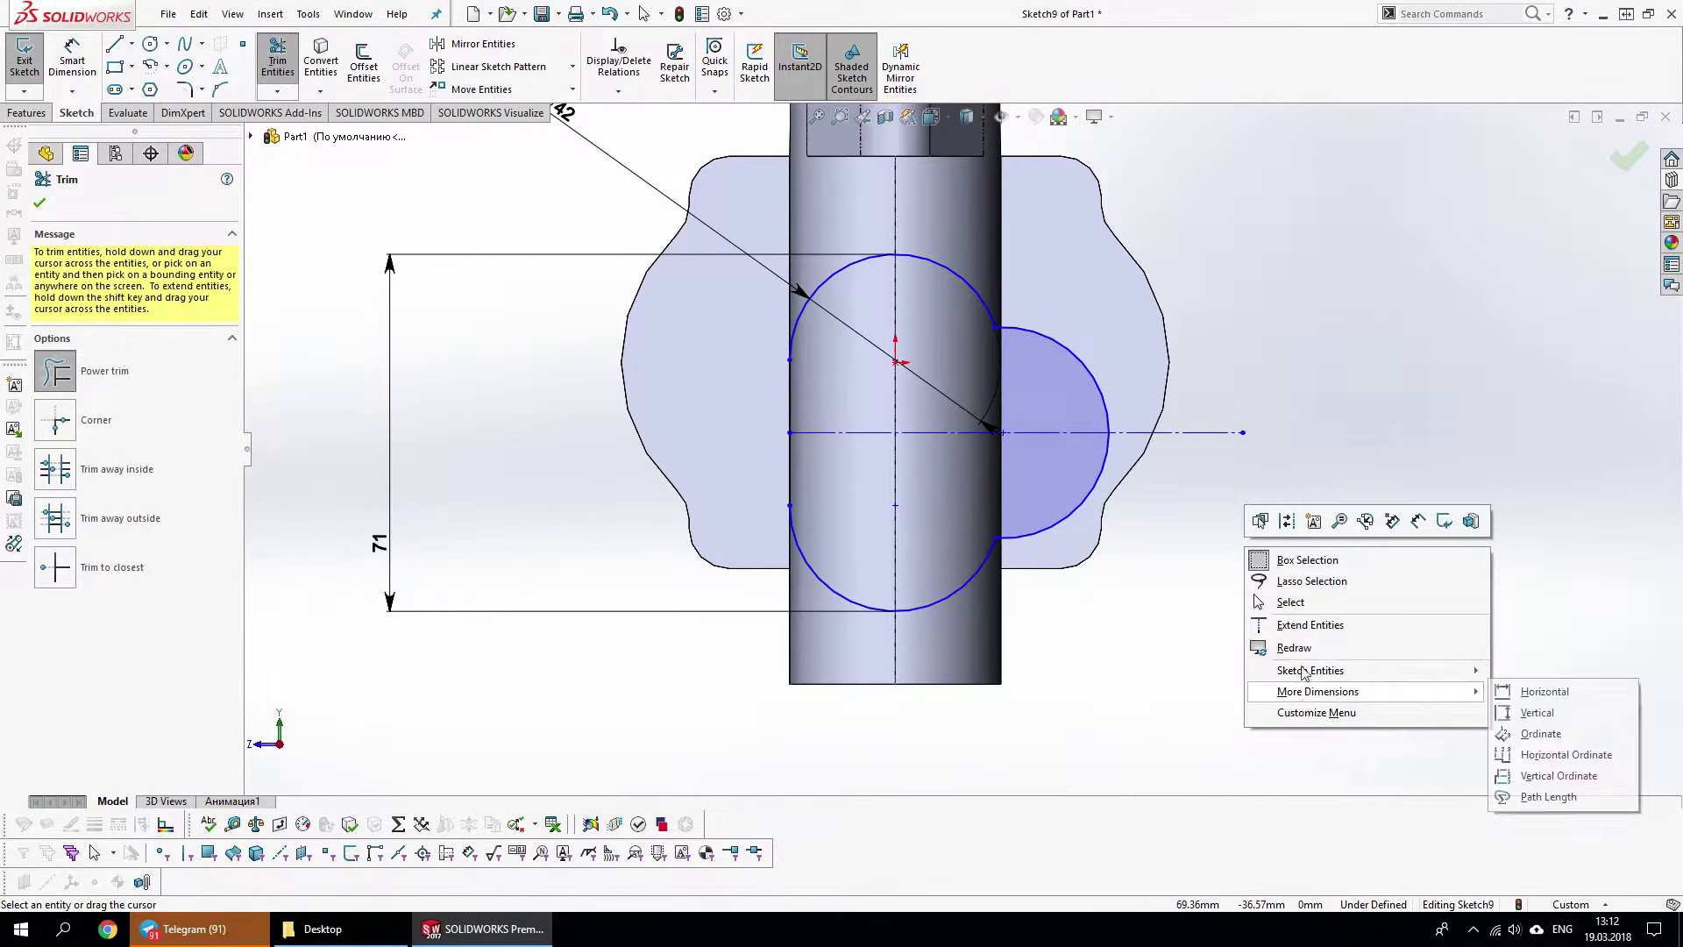
right_click(1201, 579)
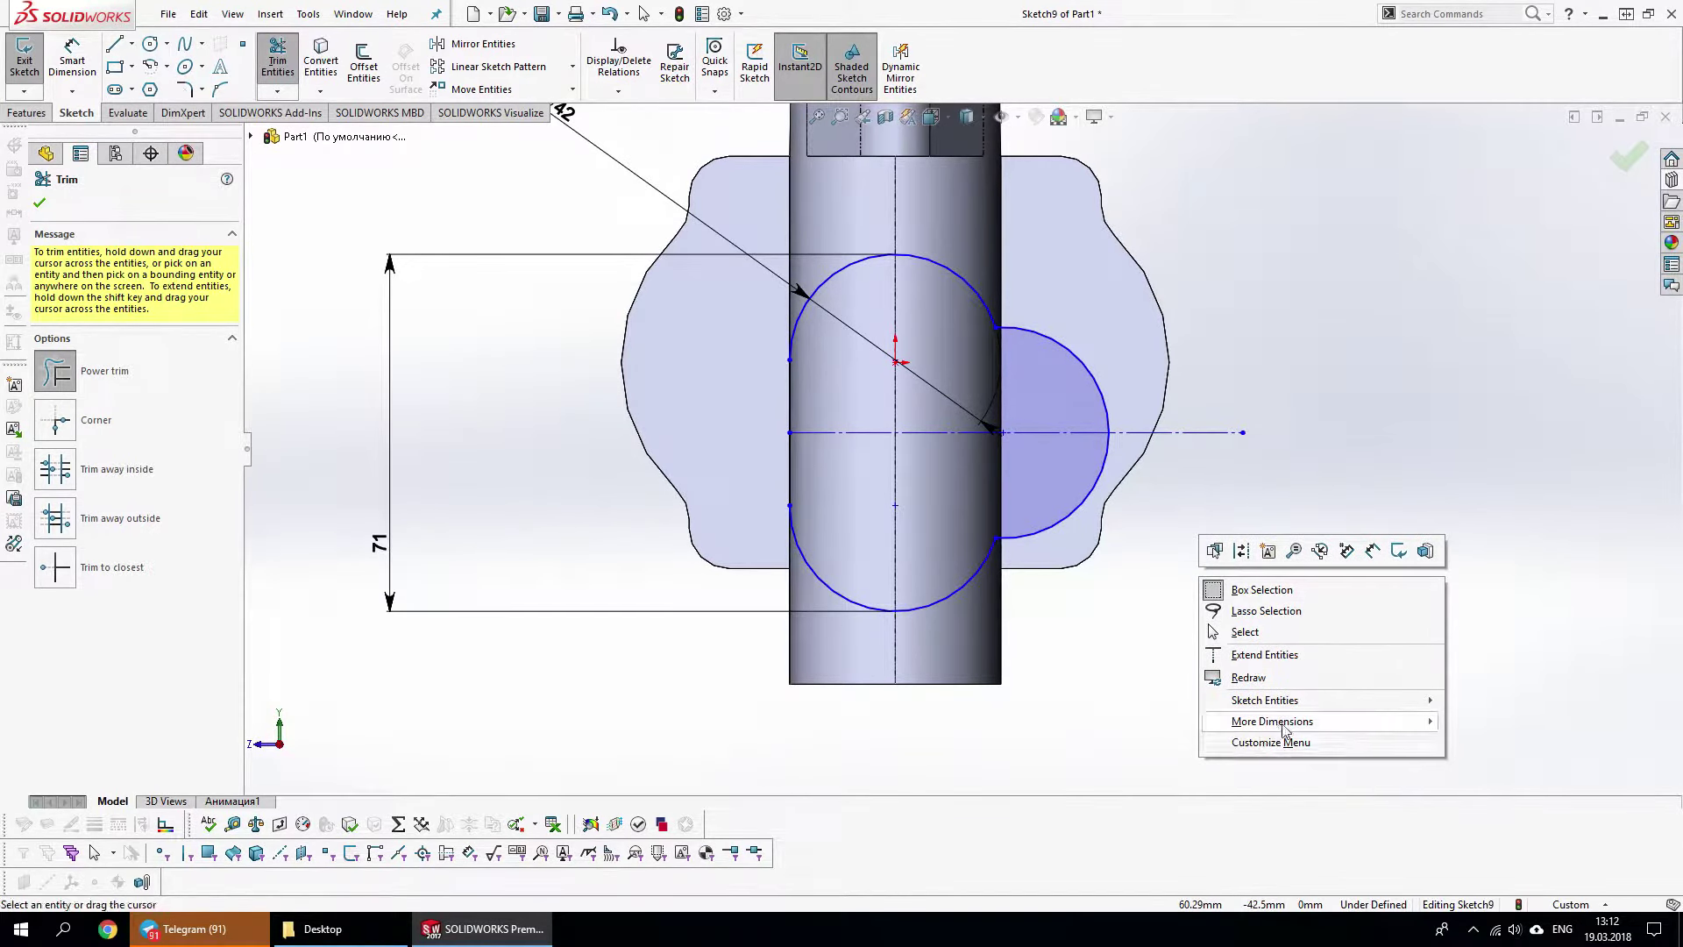
click(1427, 367)
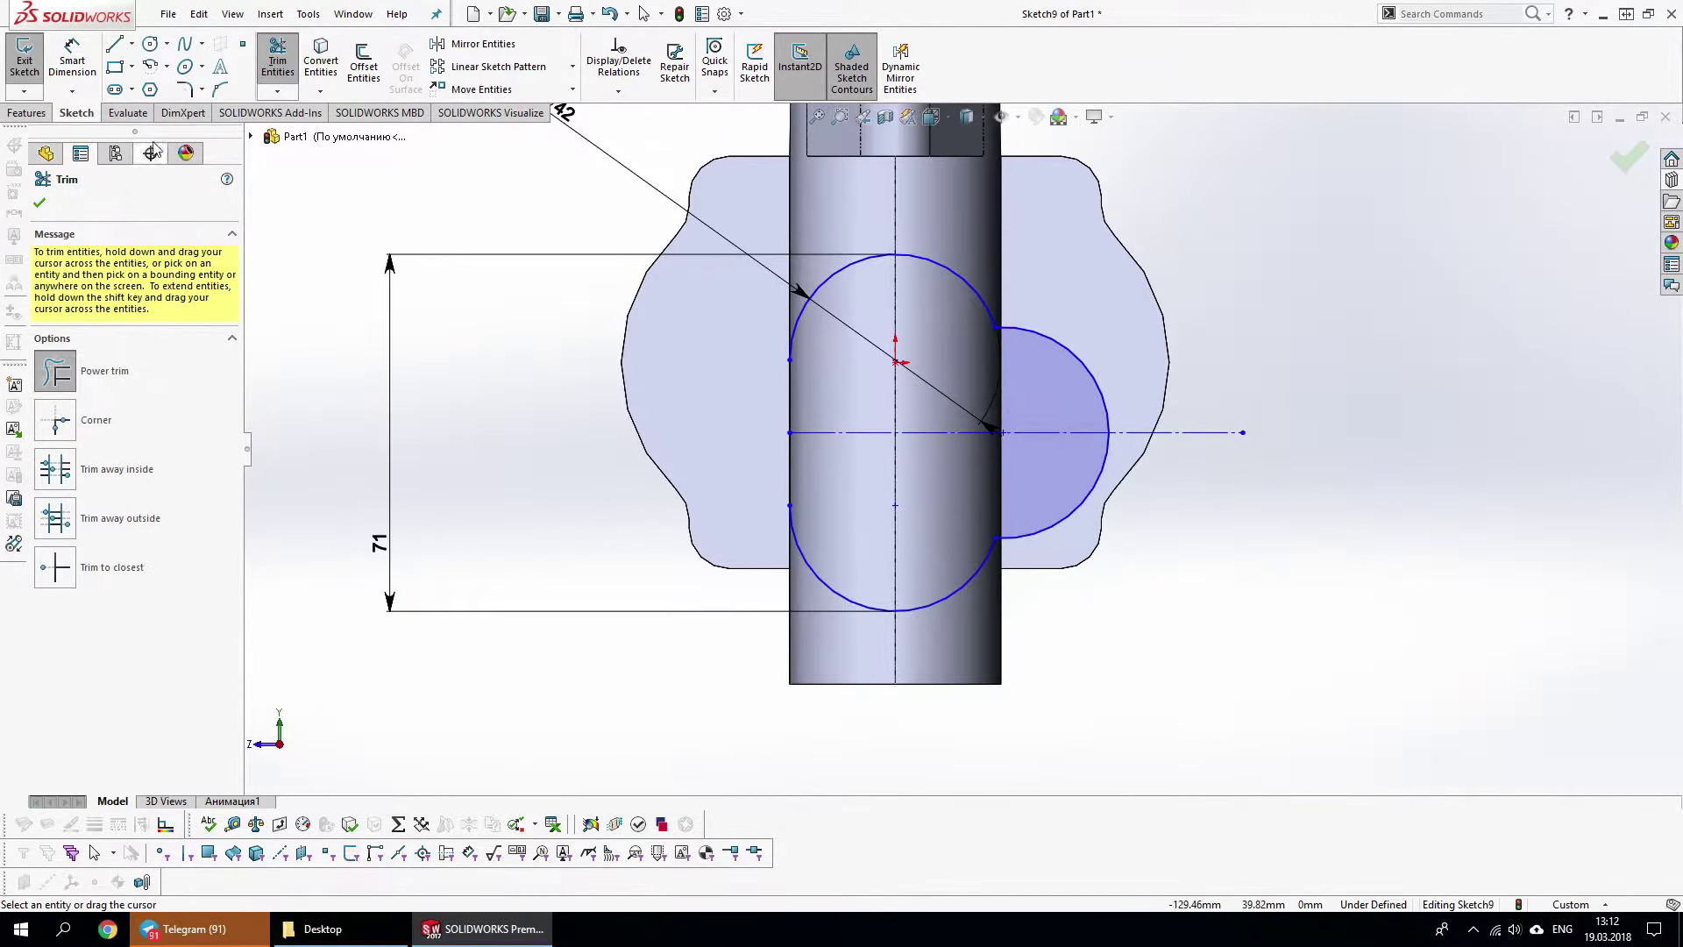
click(39, 203)
right_click(1252, 552)
click(1289, 743)
Fully define the sketch, adding the 34,05 and 75,95 dimensions
click(135, 296)
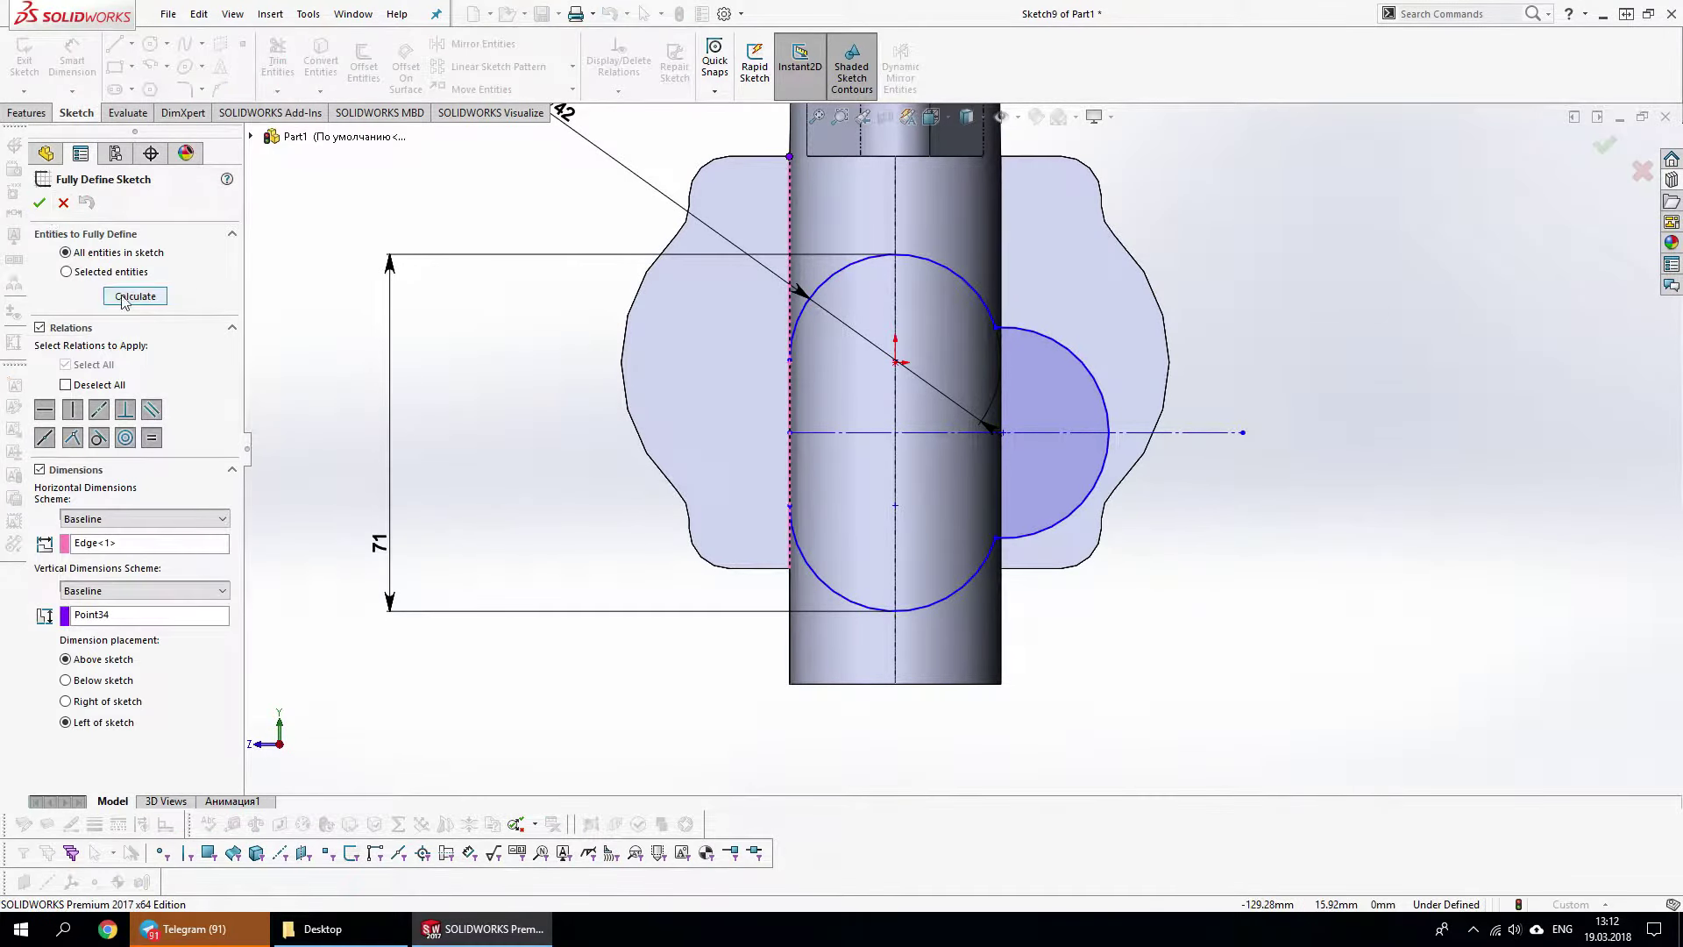
click(39, 203)
scroll(1177, 452, up, 2)
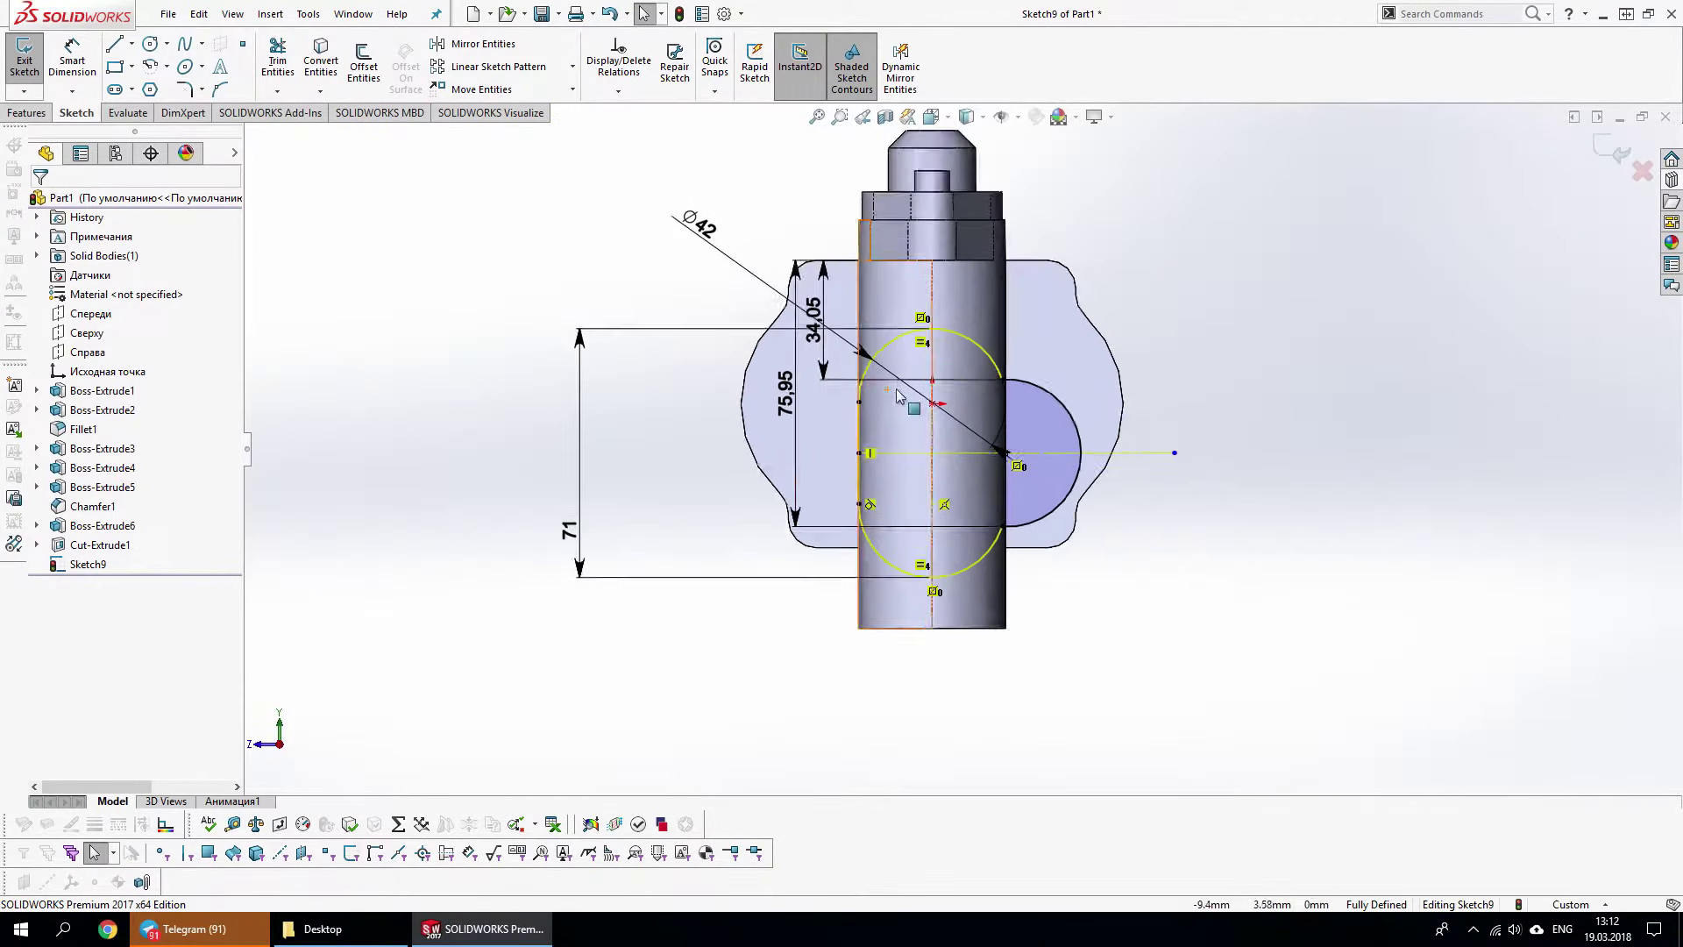
scroll(1230, 470, down, 1)
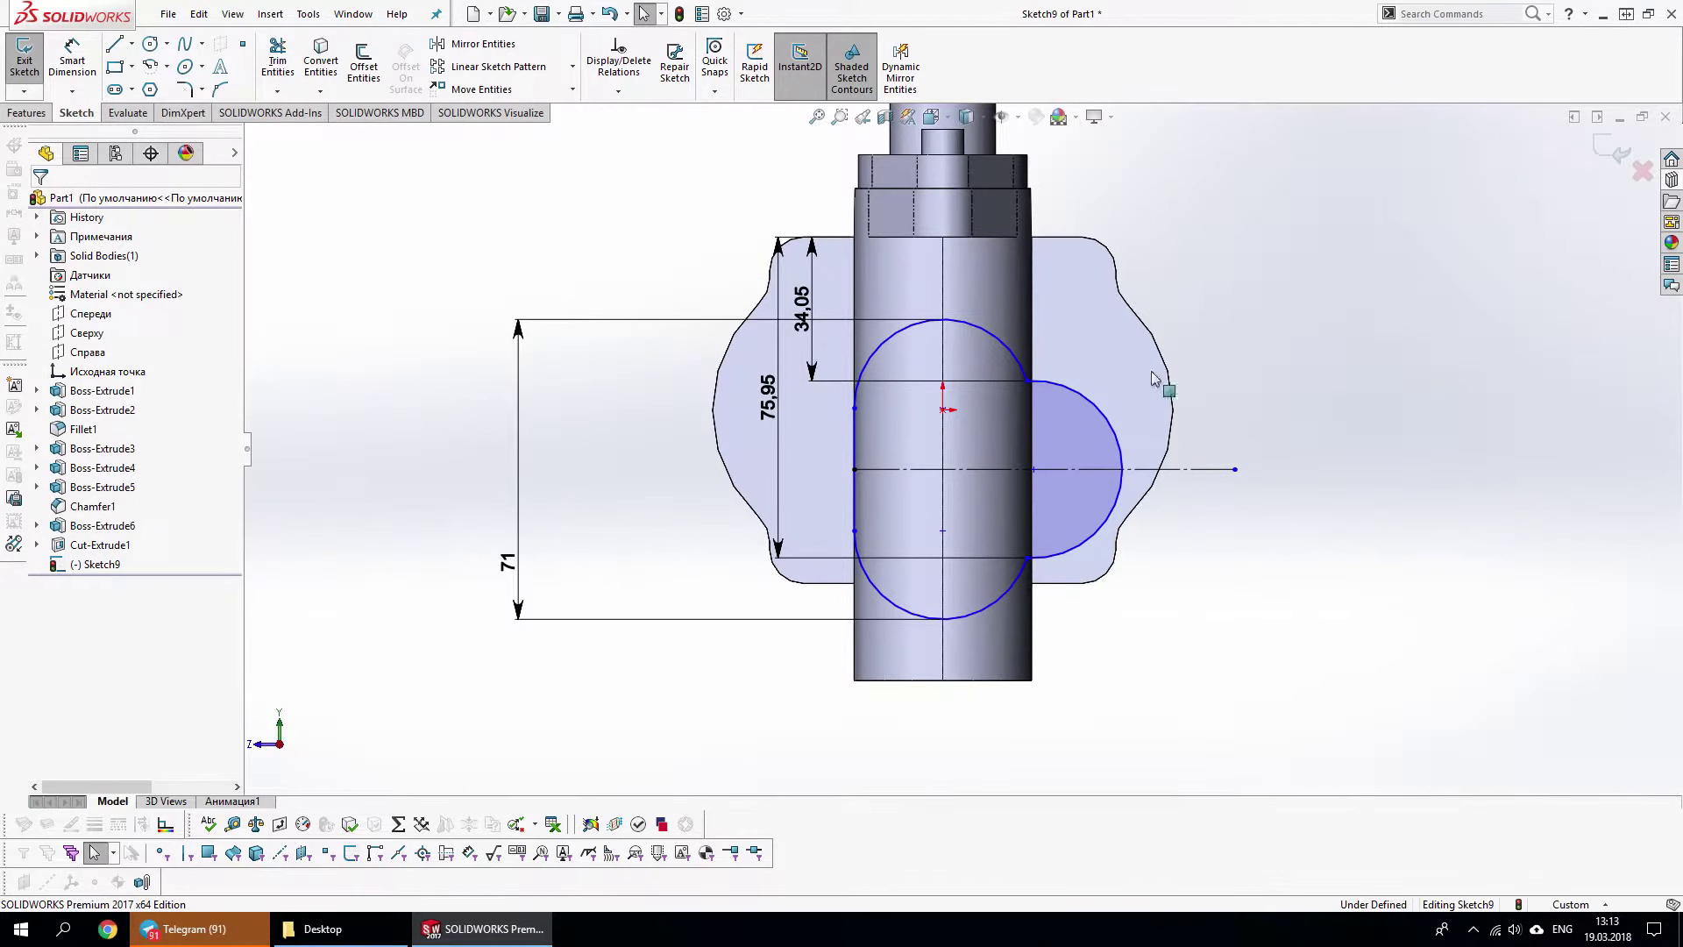
Dimension the right arc to R21
right_drag(1338, 456, 1379, 391)
click(1122, 478)
click(1400, 316)
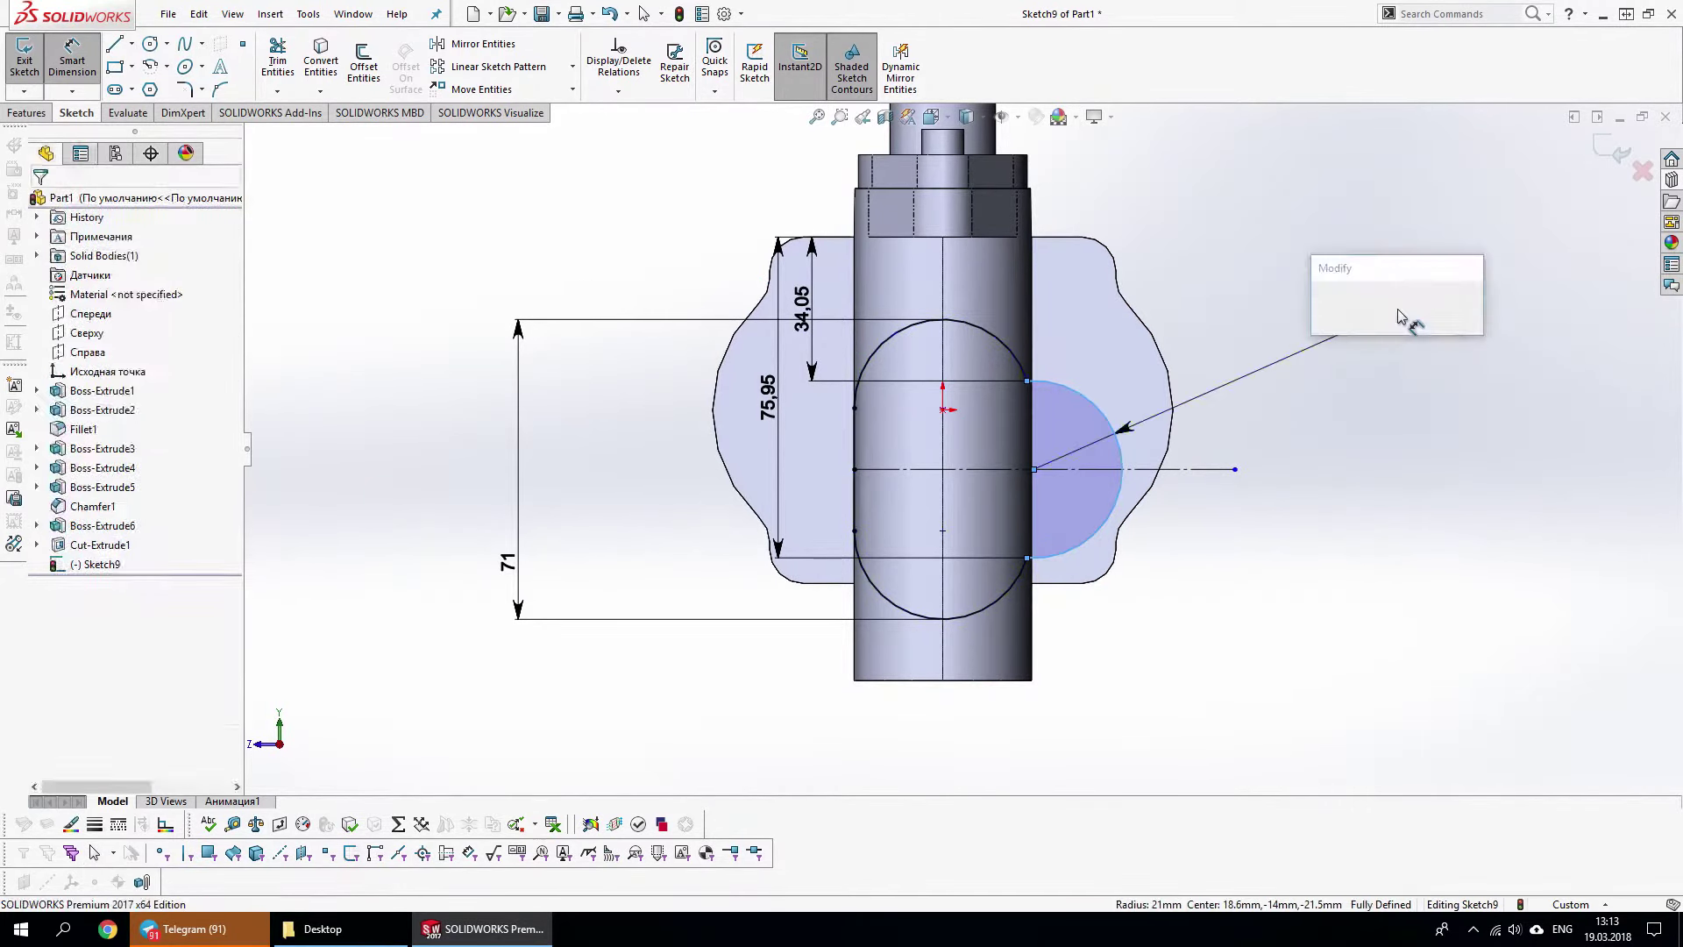
key(Return)
key(Escape)
Round the upper and lower corners where the lobes meet with R8 sketch fillets
scroll(1147, 419, up, 1)
key(s)
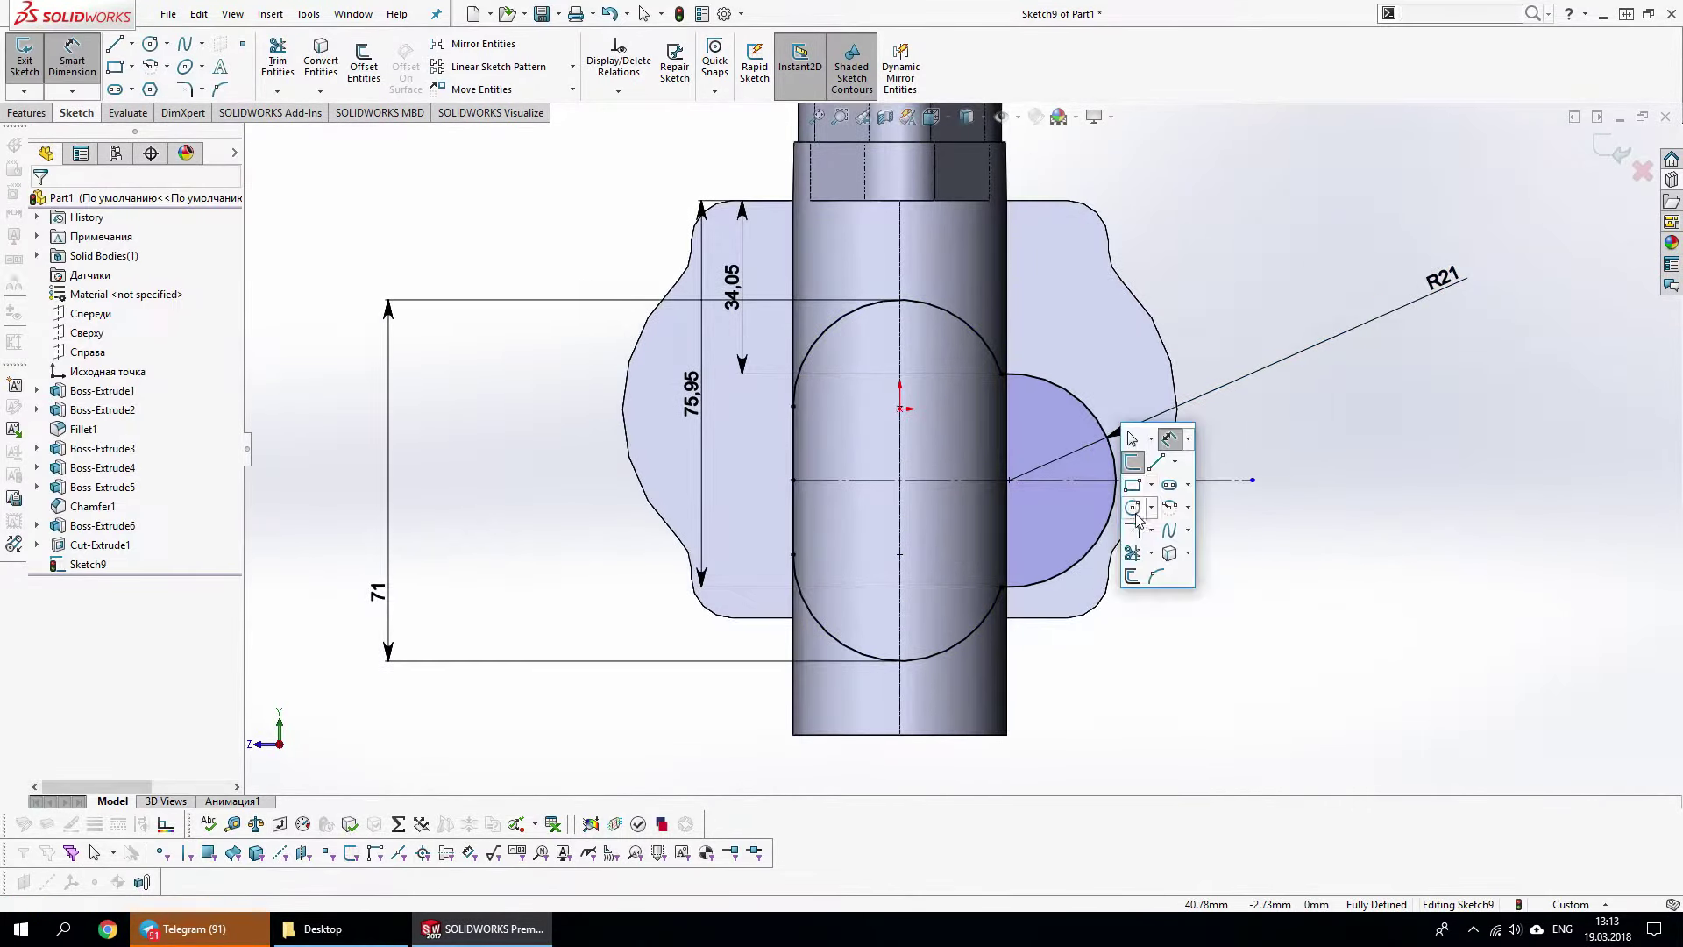
click(1156, 576)
click(1004, 377)
click(1004, 585)
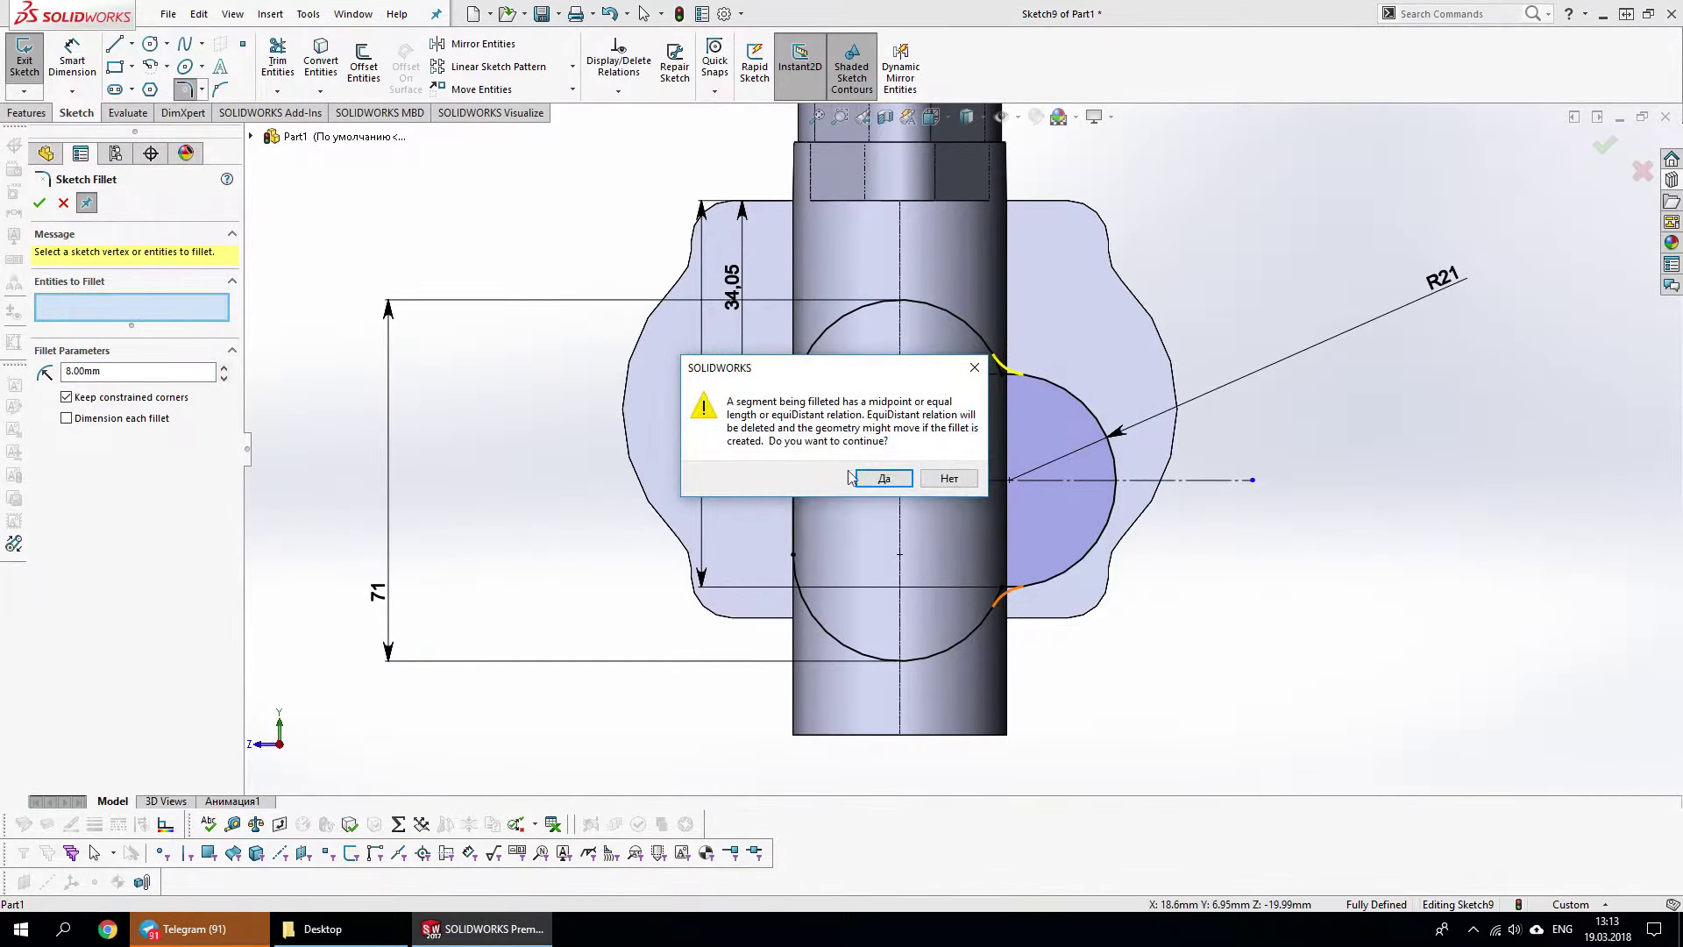
click(879, 484)
right_click(1223, 619)
click(1258, 740)
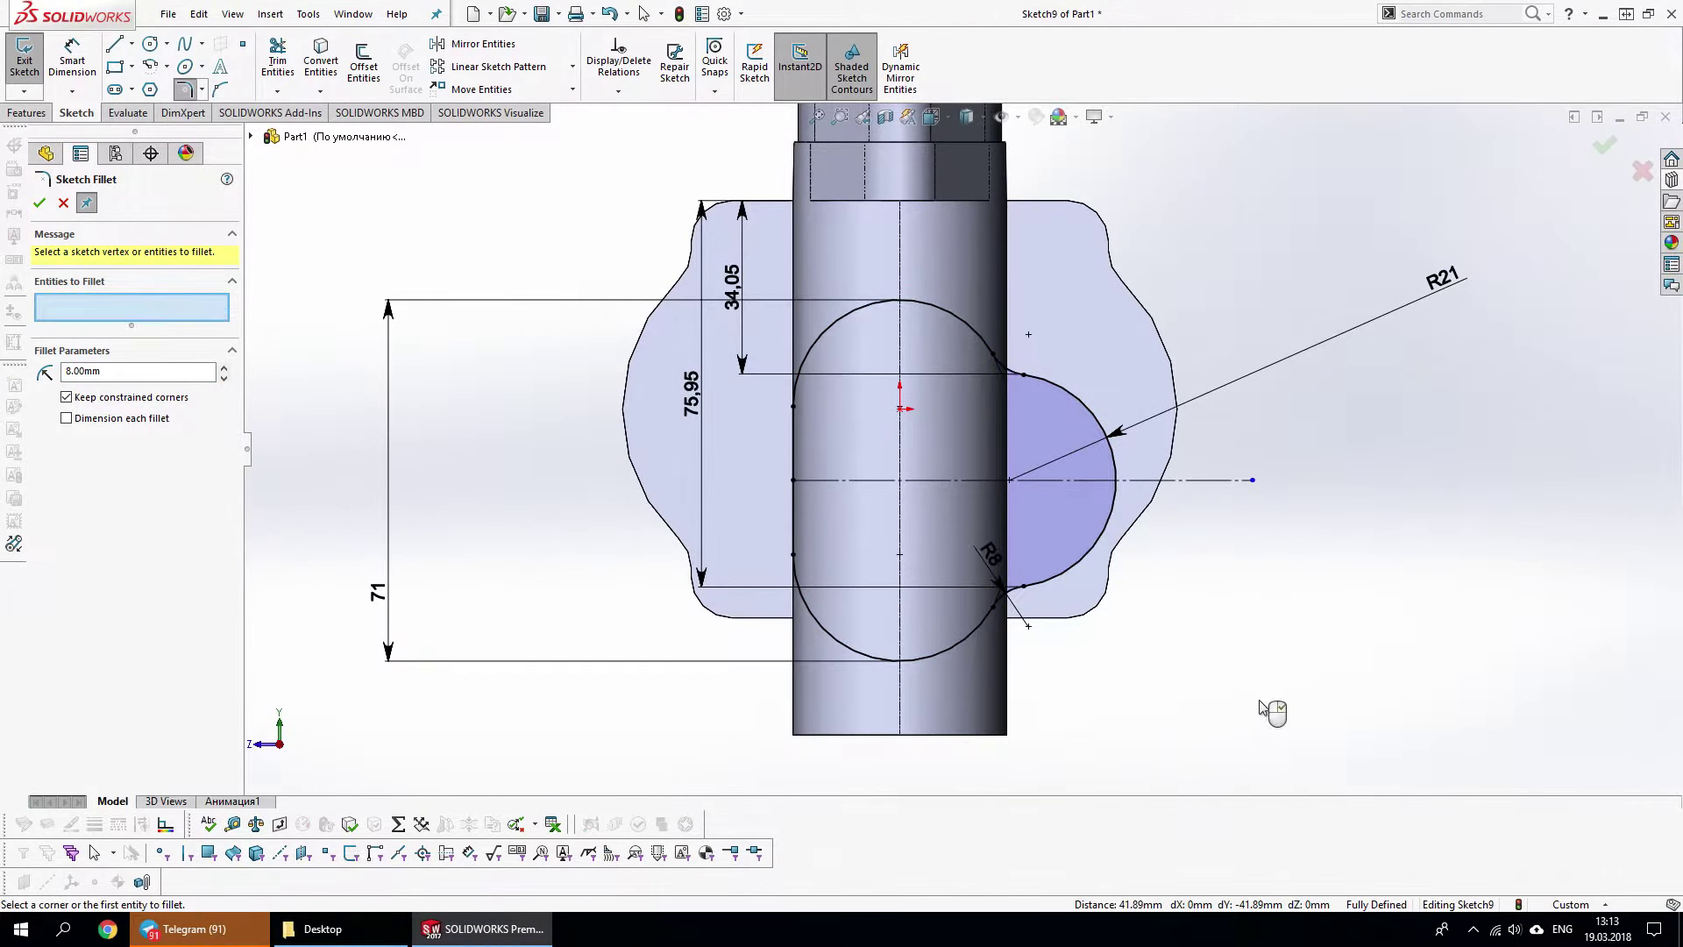
Exit Sketch9 and select it in the feature tree
scroll(1172, 631, down, 2)
right_click(1170, 625)
click(1205, 746)
right_click(1355, 452)
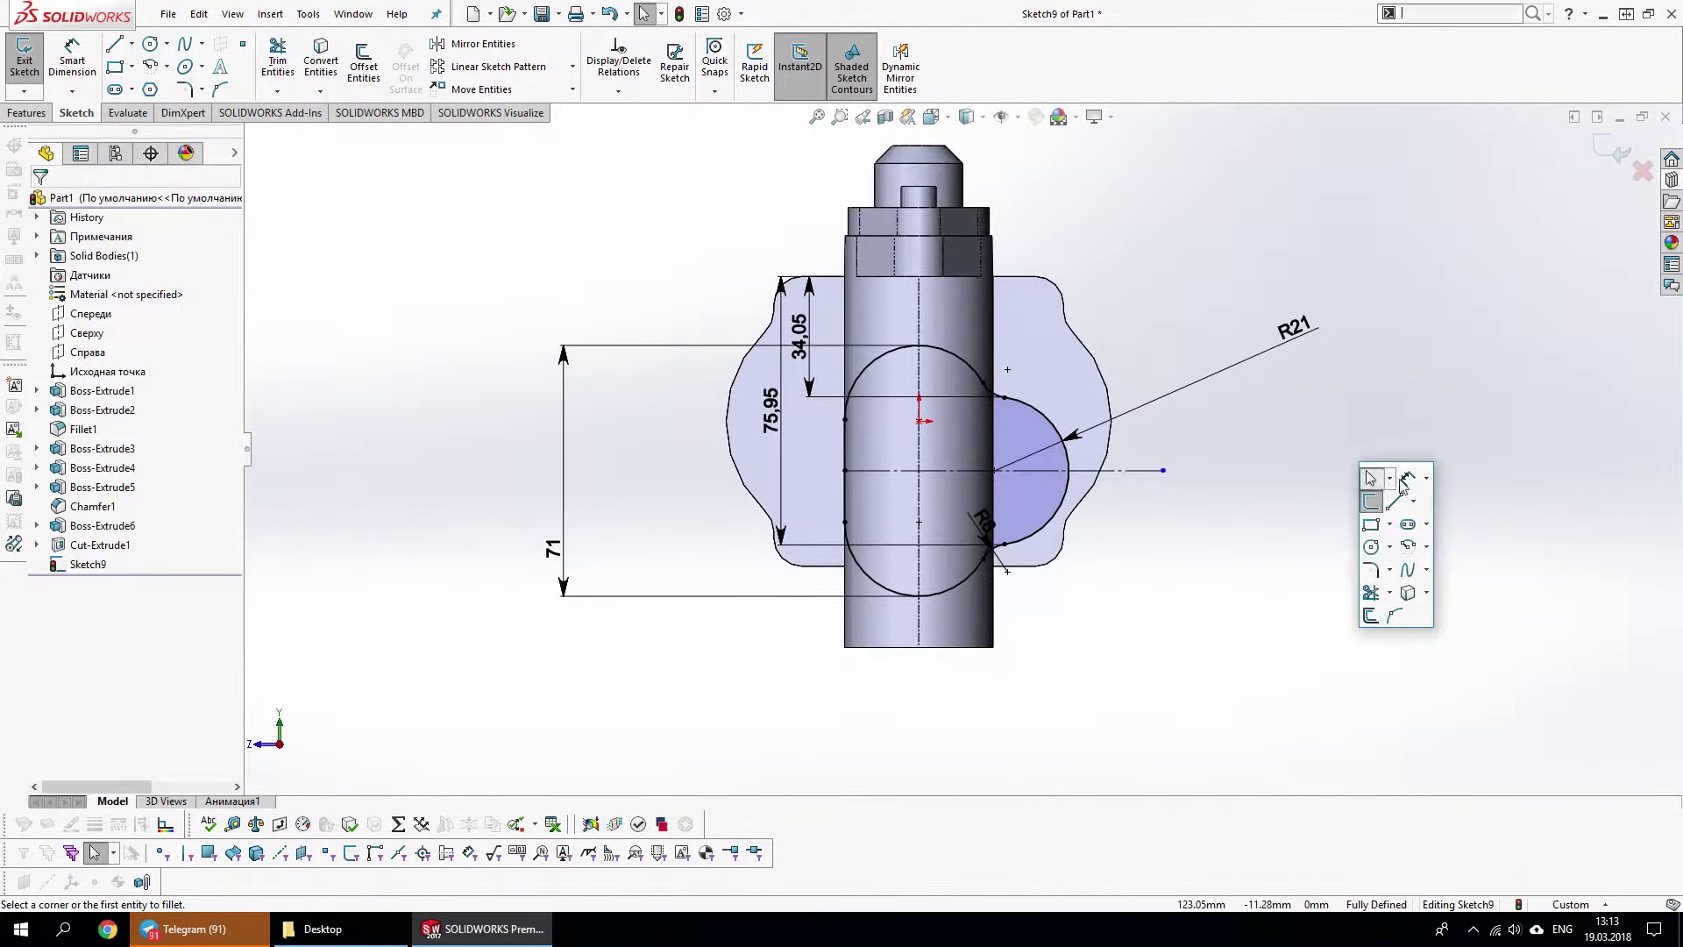
click(1373, 479)
right_click(449, 589)
Extrude Sketch9 as a 55 mm blind boss, creating Boss-Extrude7
click(88, 563)
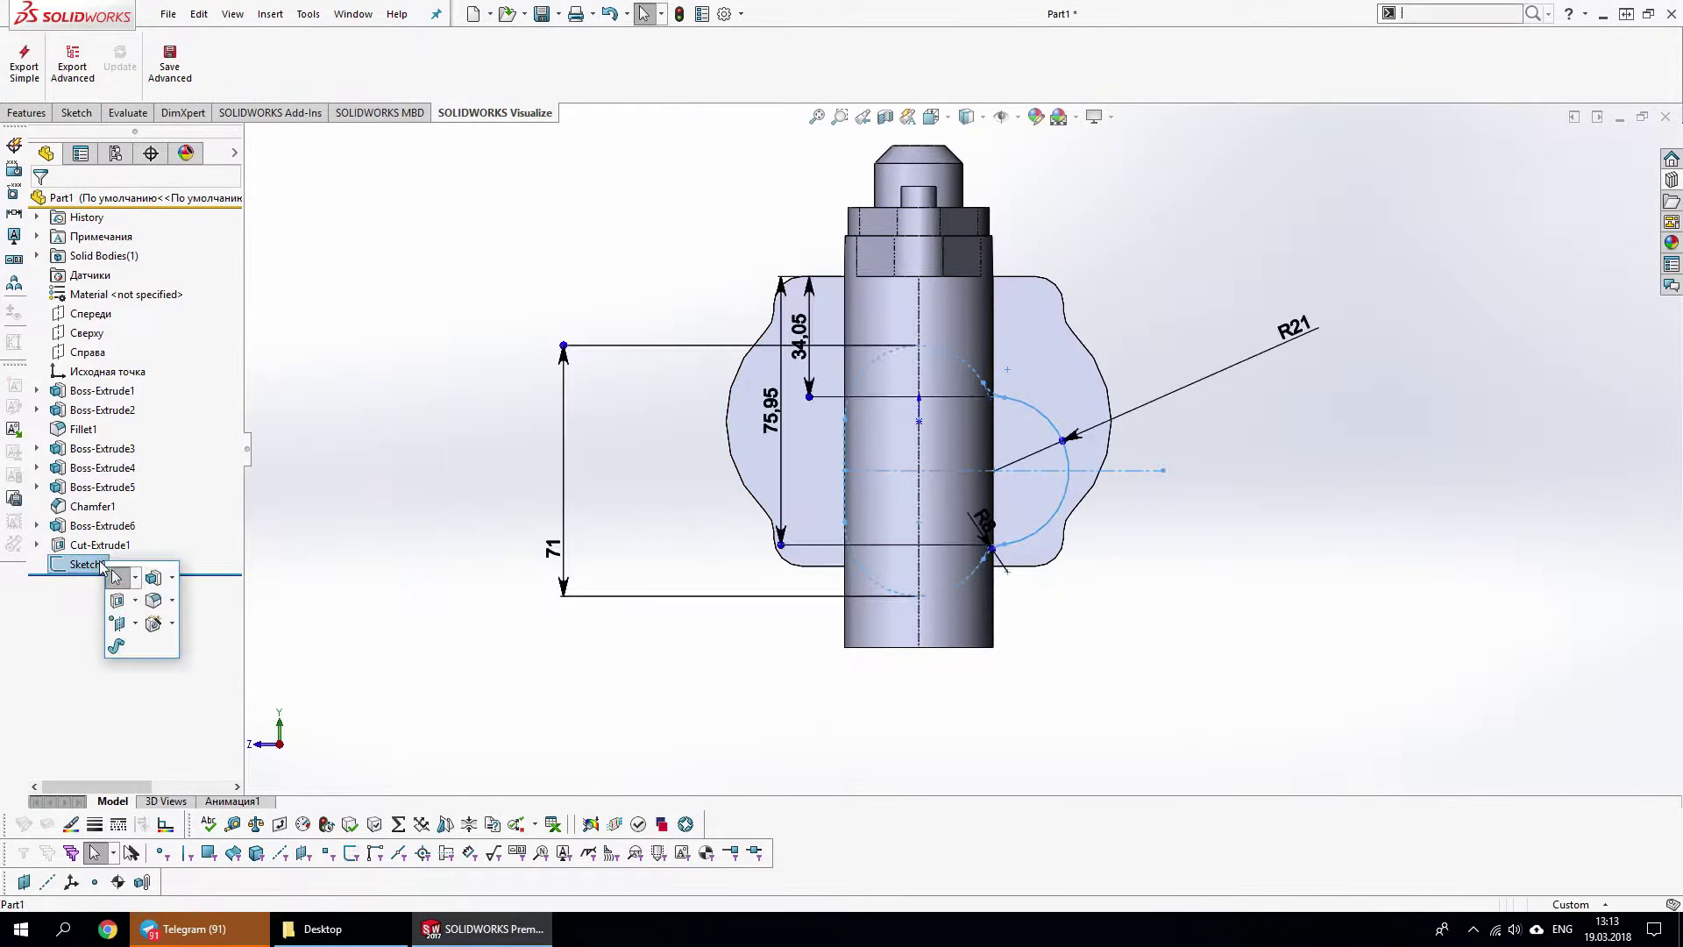
click(163, 580)
drag(976, 445, 1275, 436)
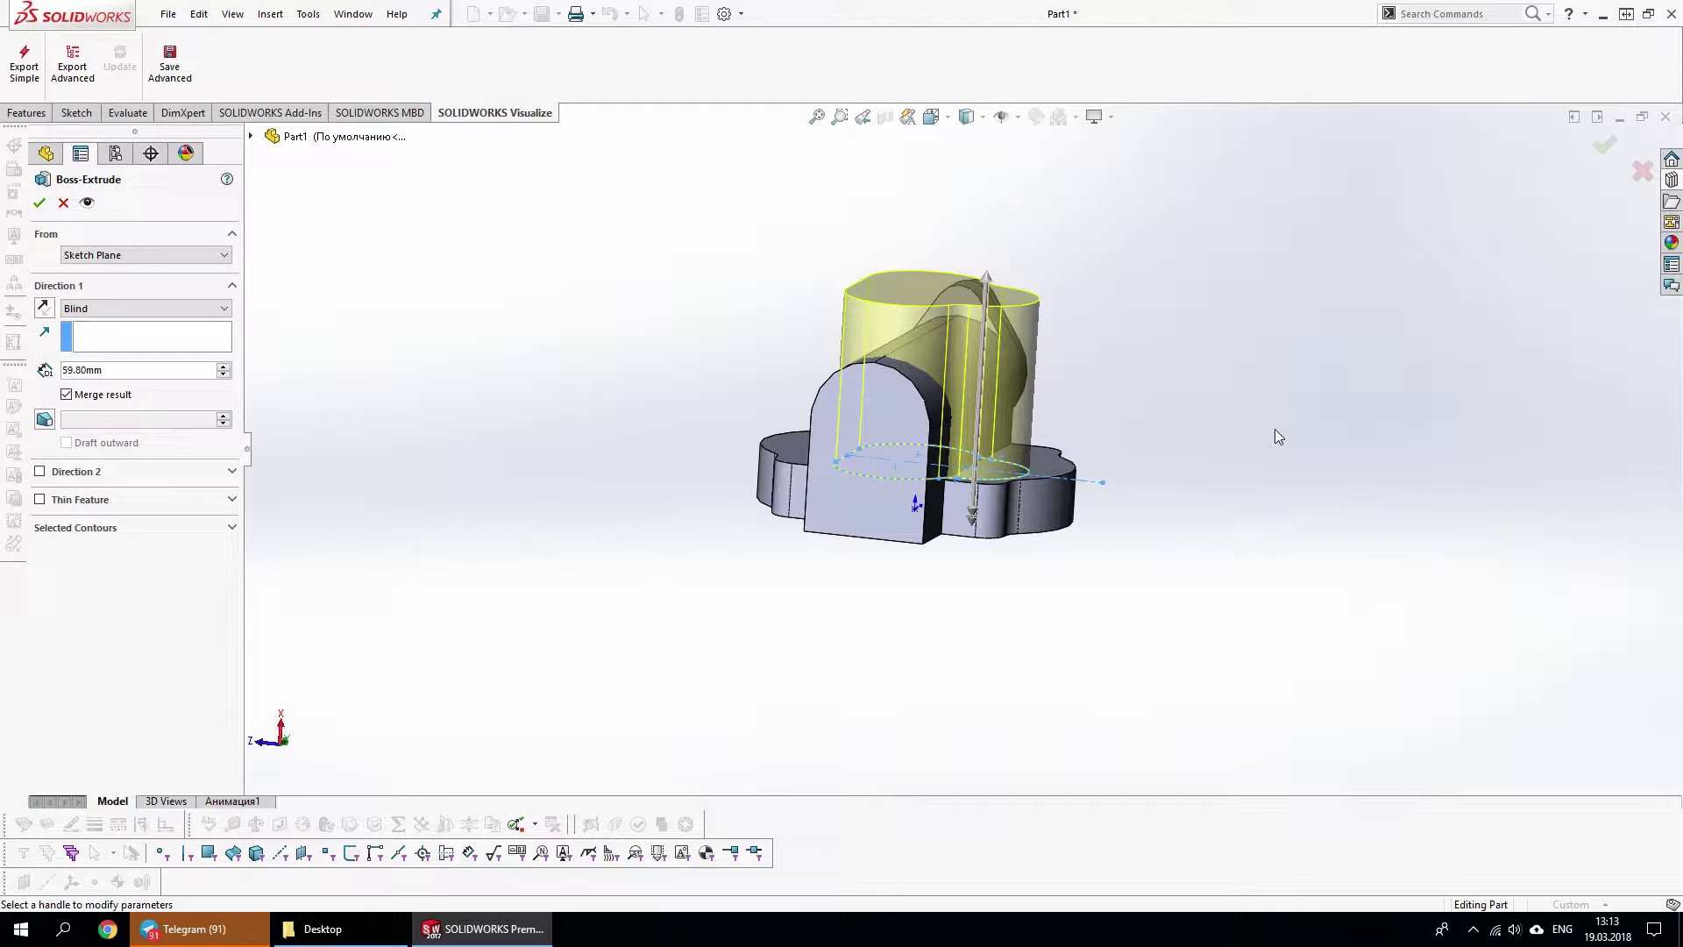
double_click(88, 370)
text(55)
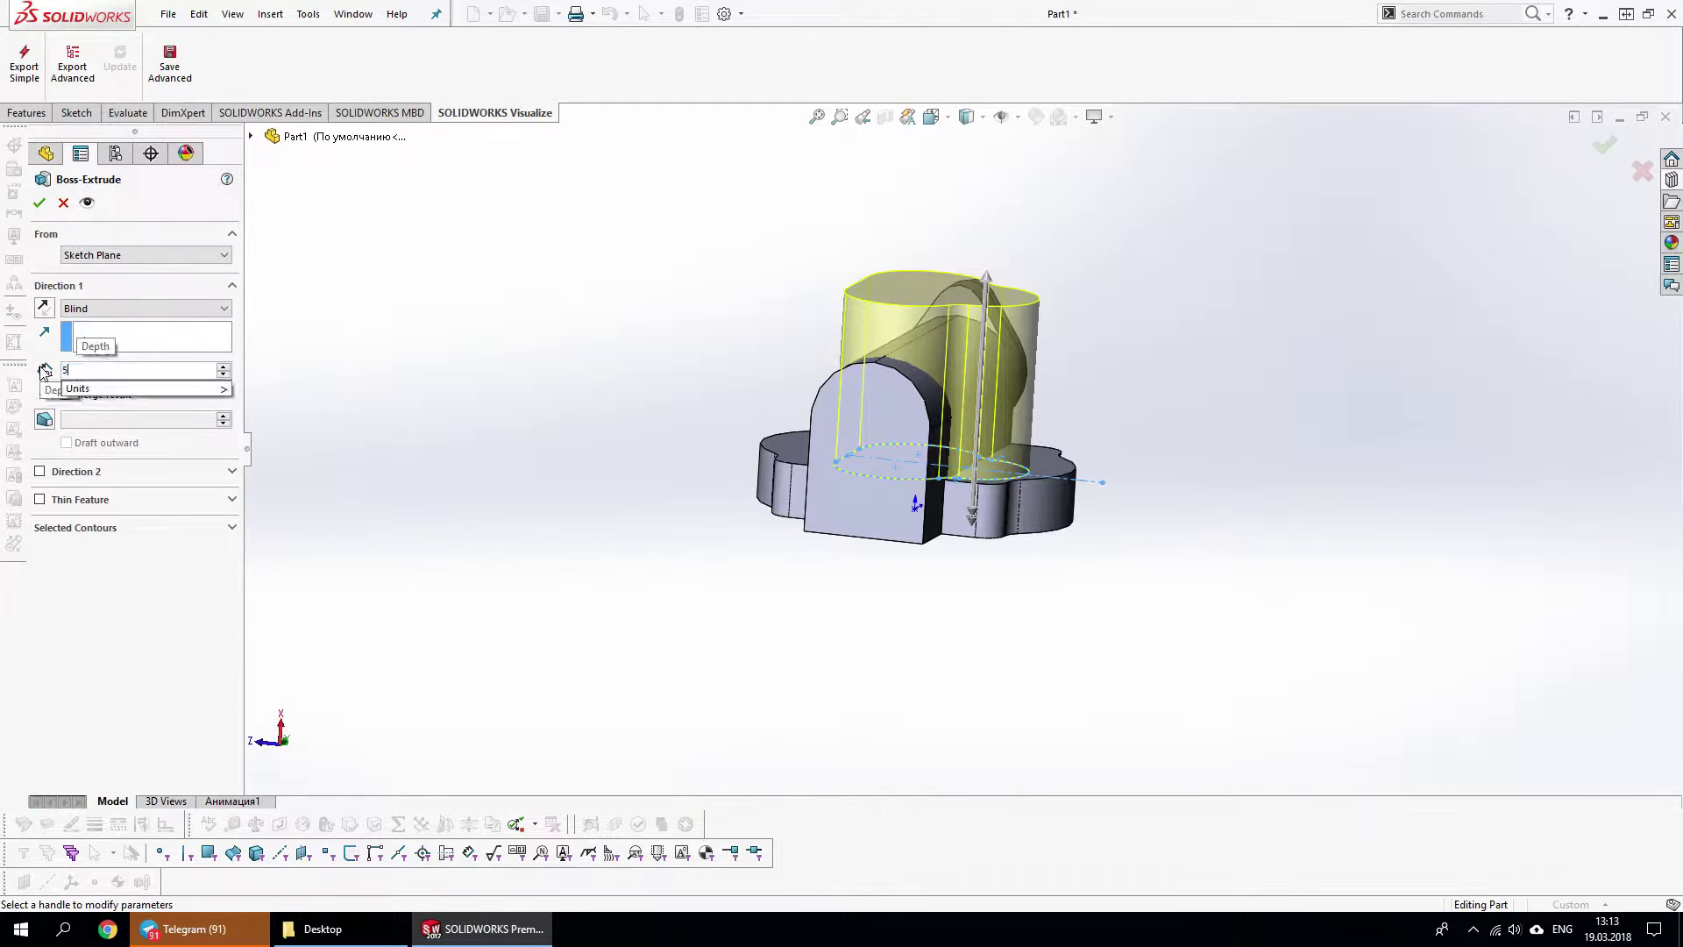
key(Return)
key(Return)
scroll(1094, 368, up, 3)
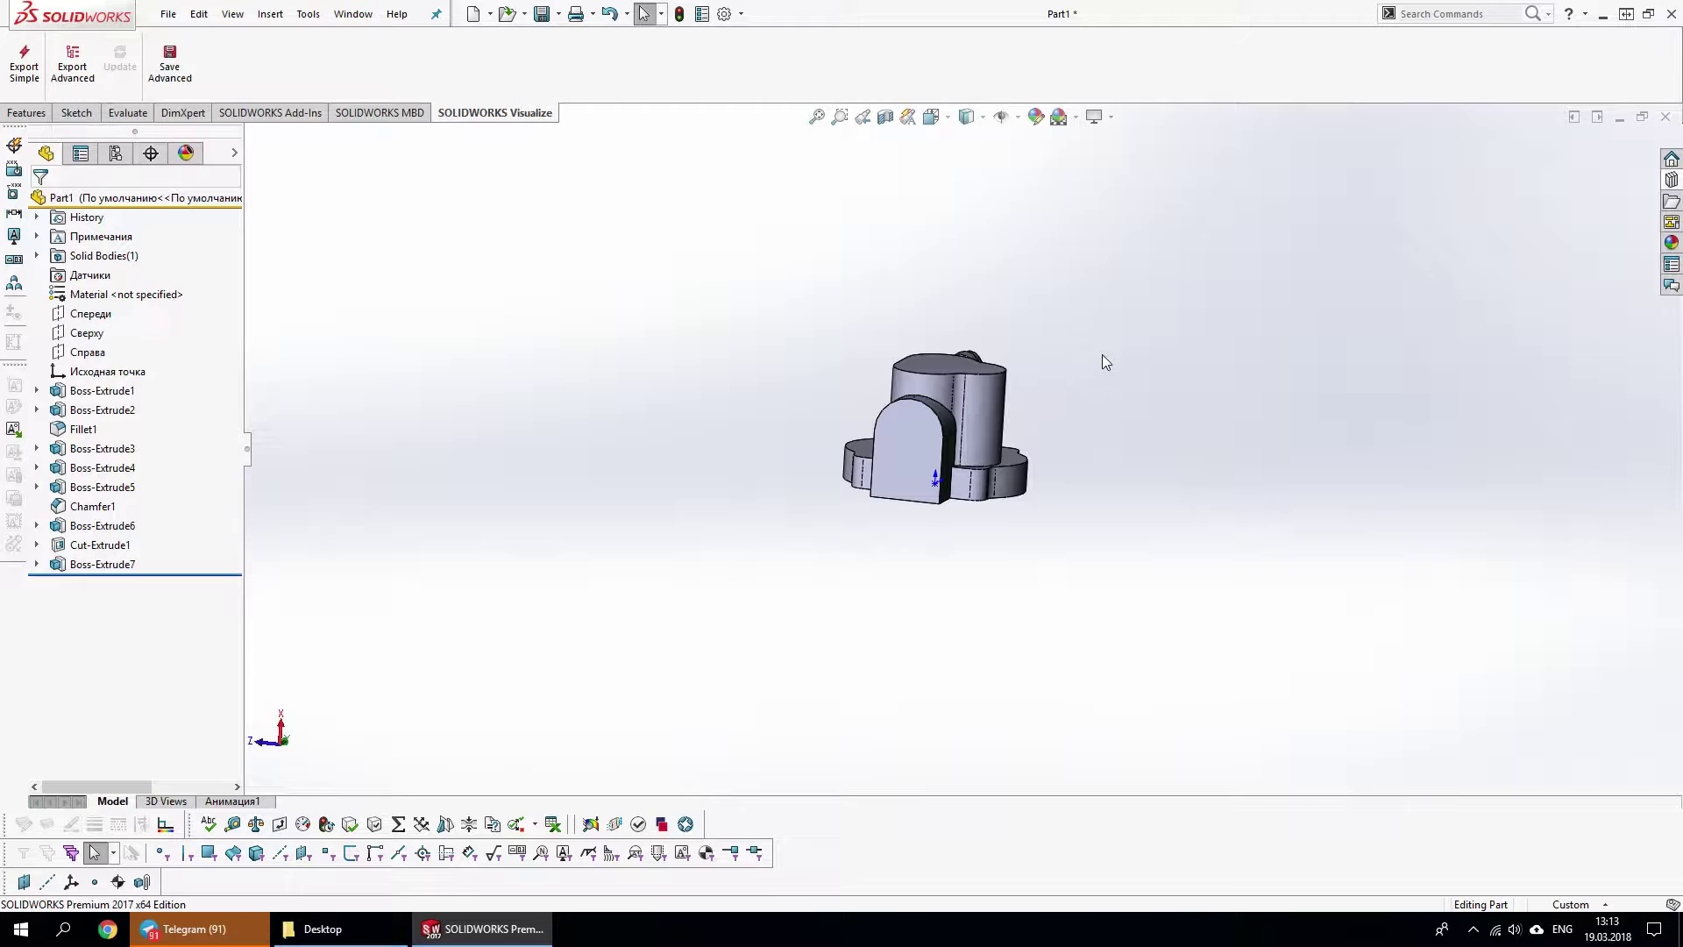
middle_drag(1047, 263, 965, 394)
click(28, 112)
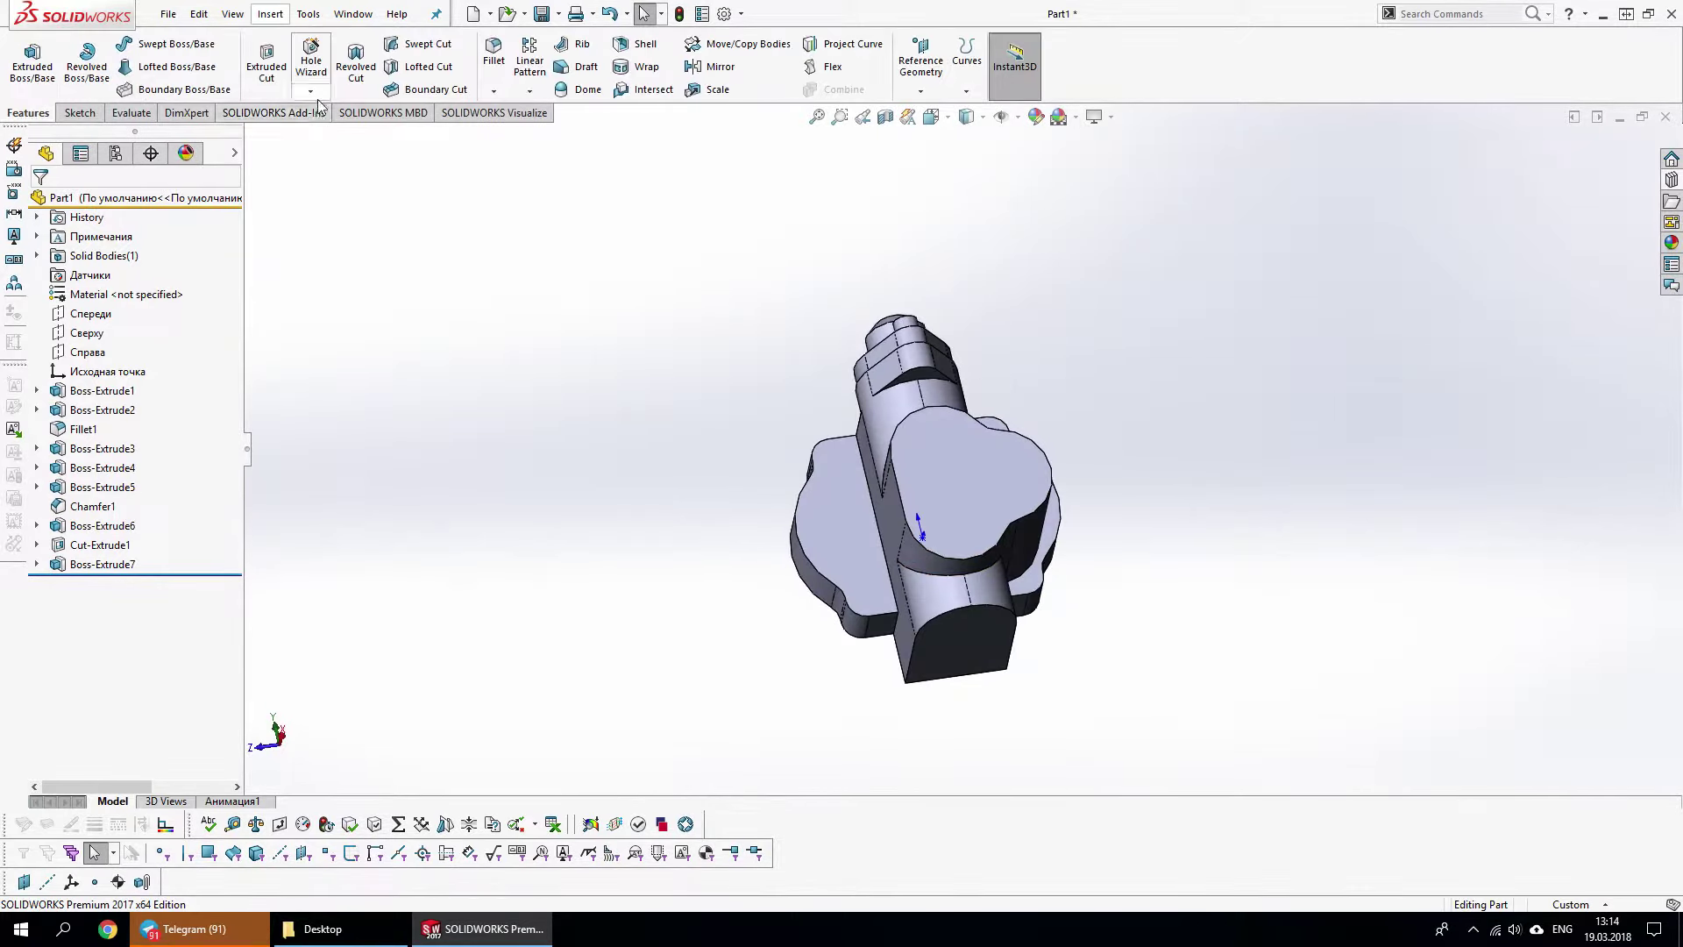
click(311, 56)
click(123, 638)
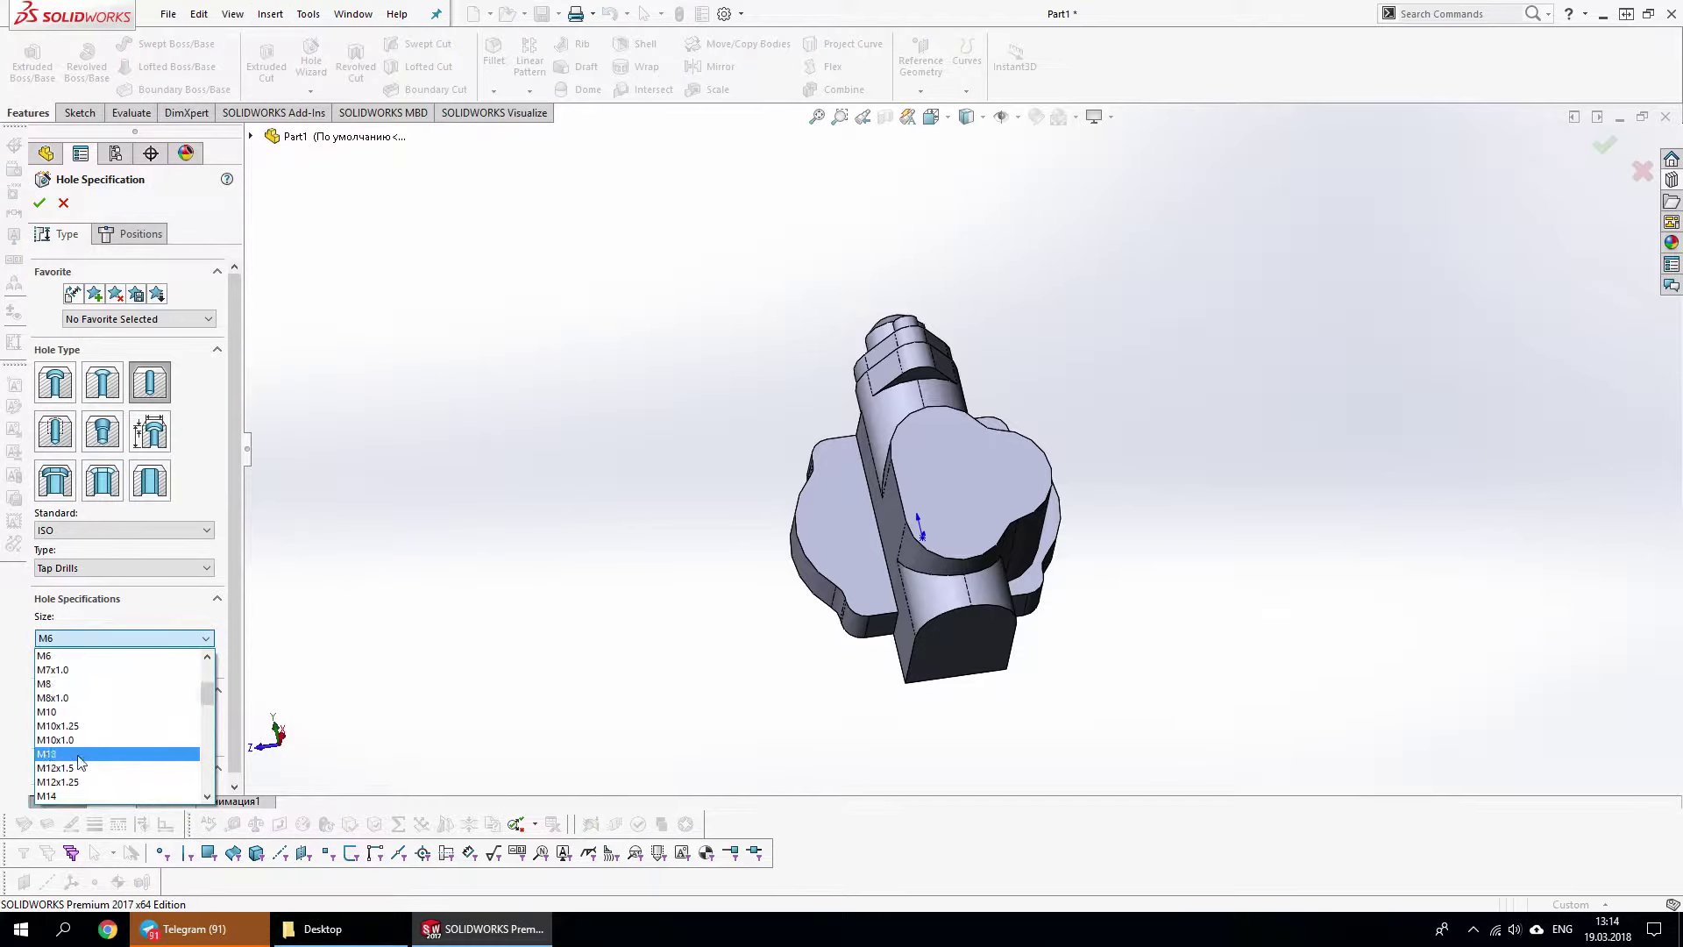
click(79, 696)
click(140, 239)
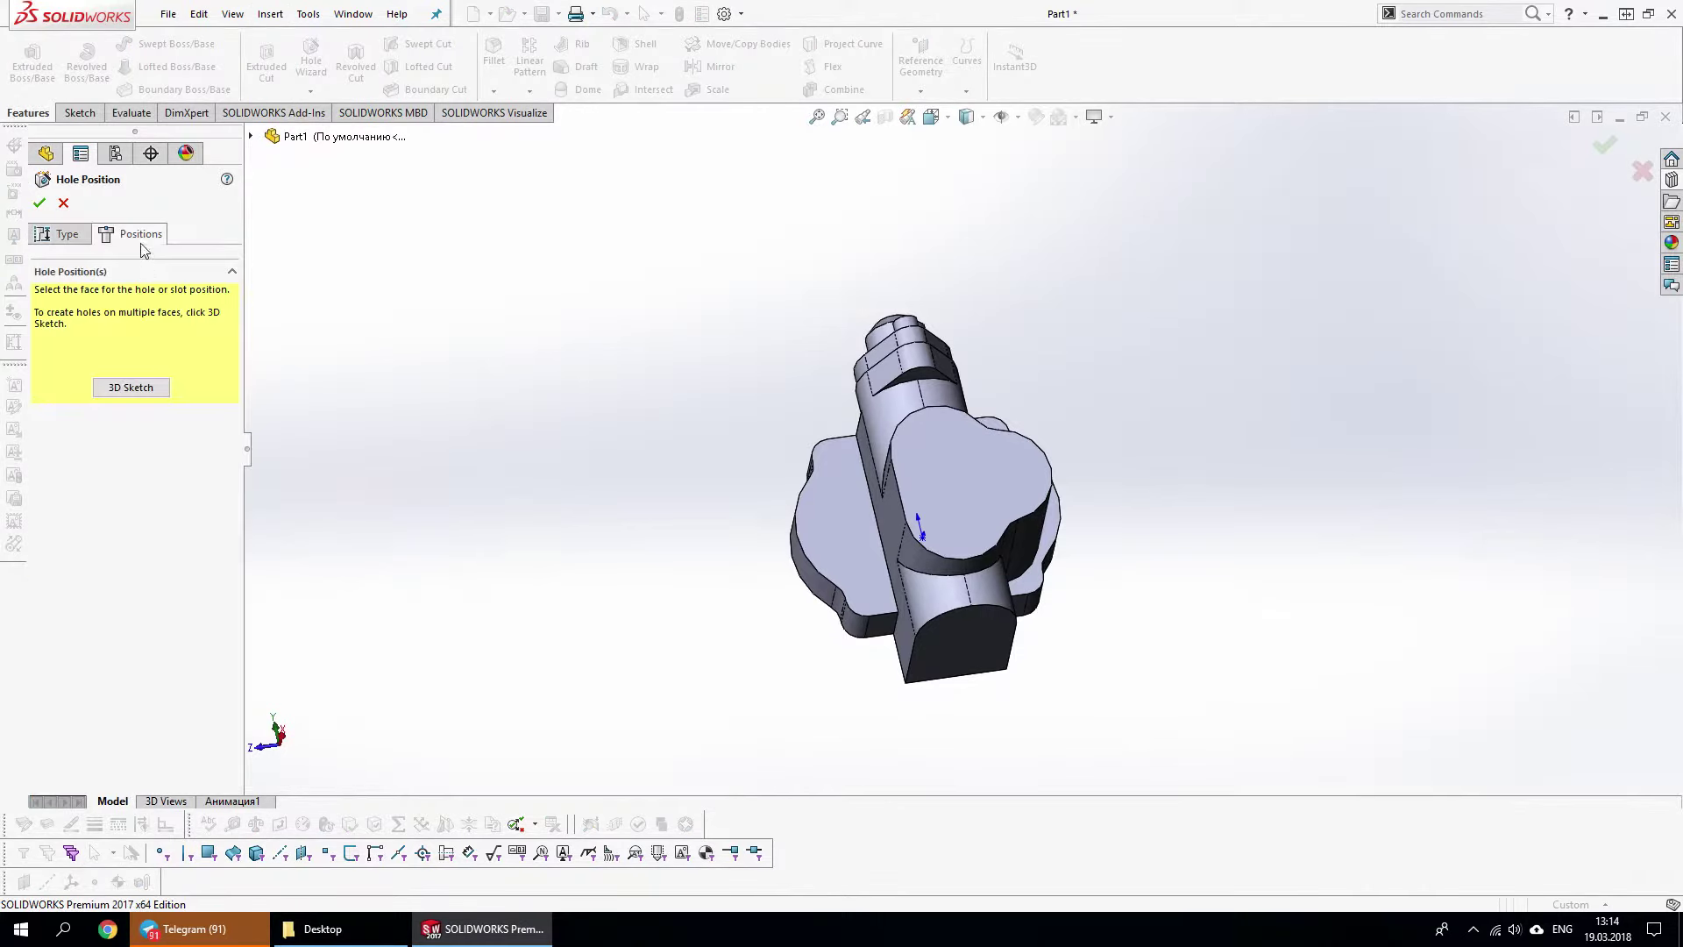
click(977, 504)
scroll(973, 491, down, 5)
click(882, 391)
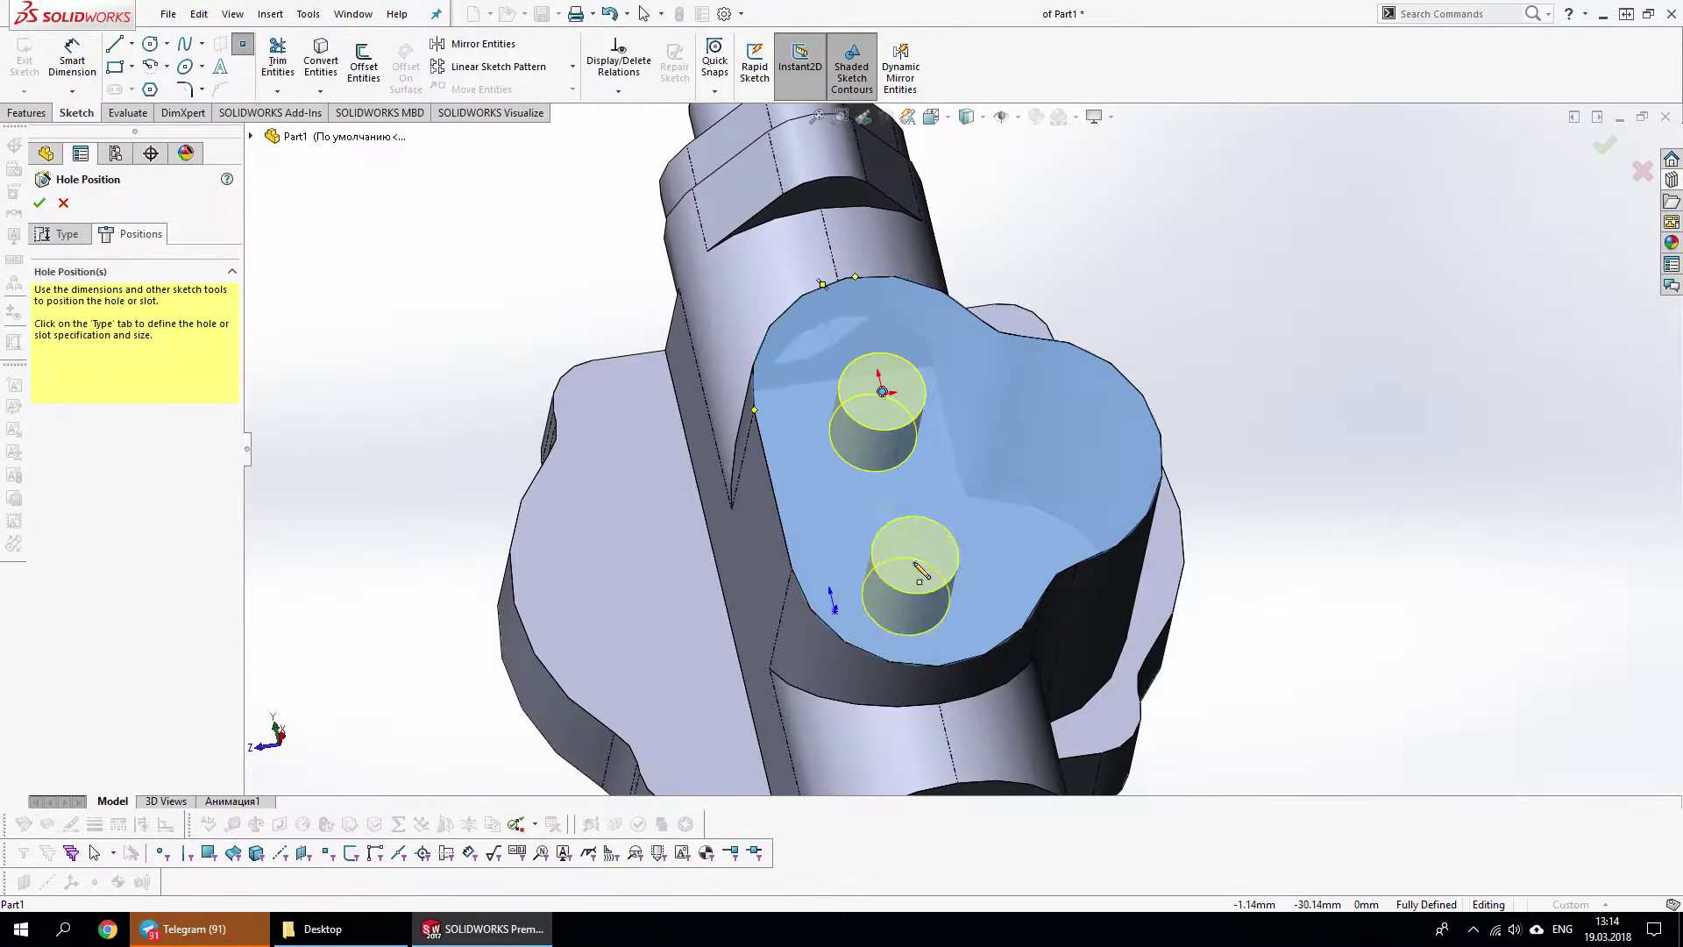
middle_drag(921, 574, 902, 545)
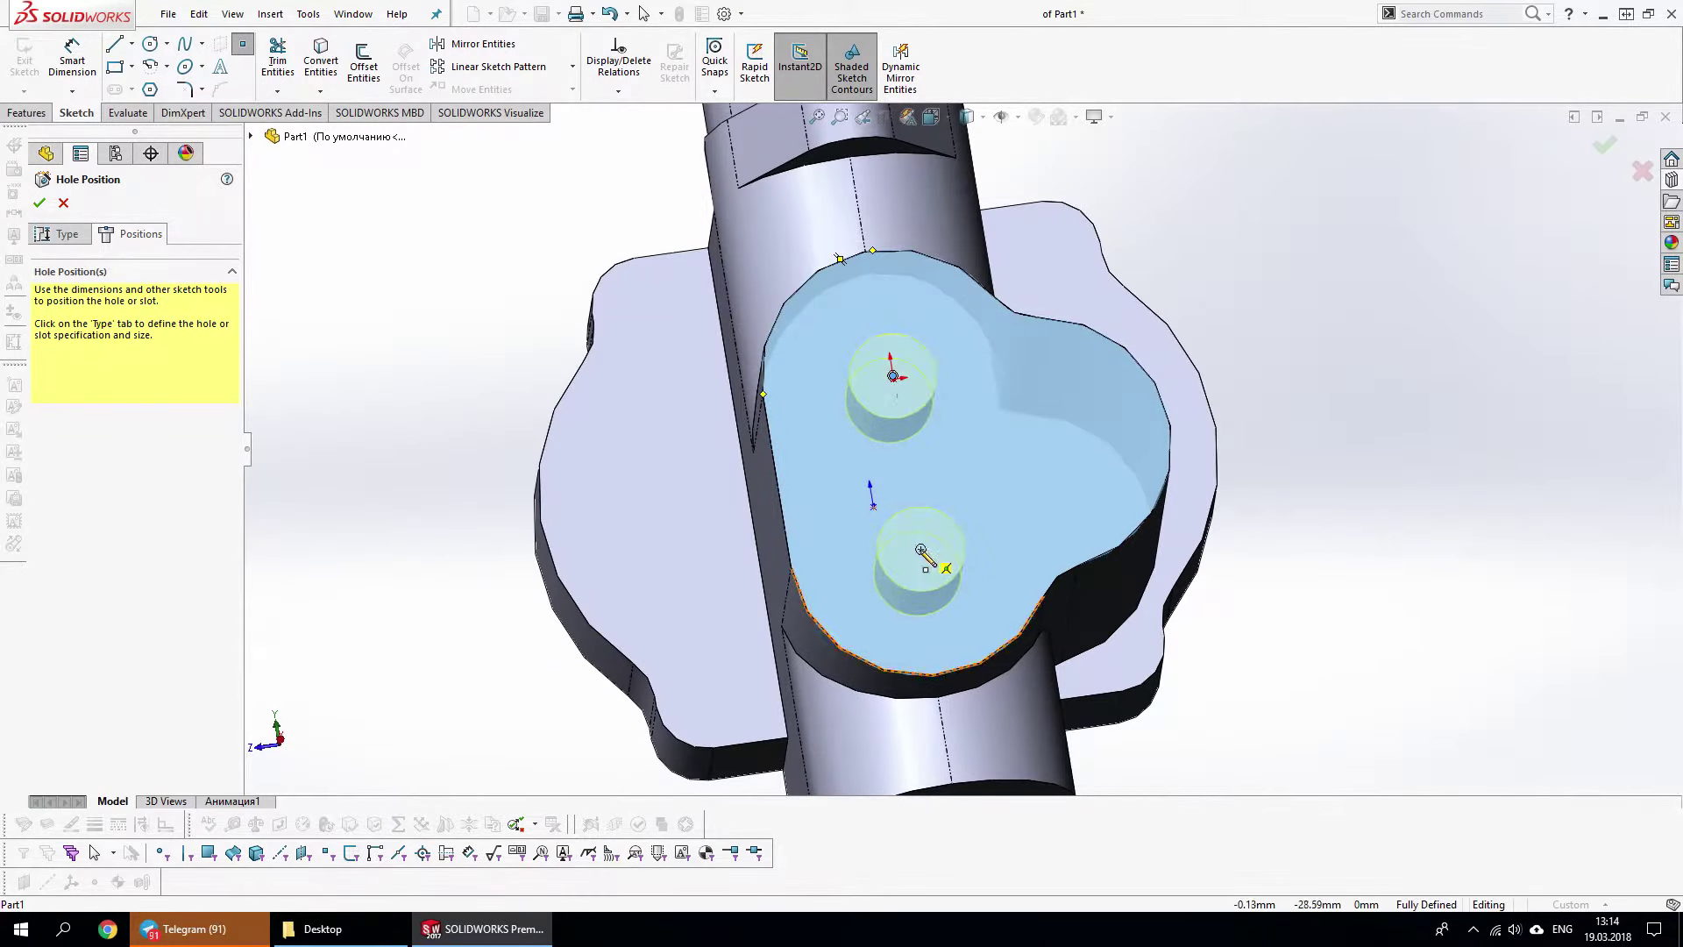
click(921, 549)
click(1039, 442)
key(Return)
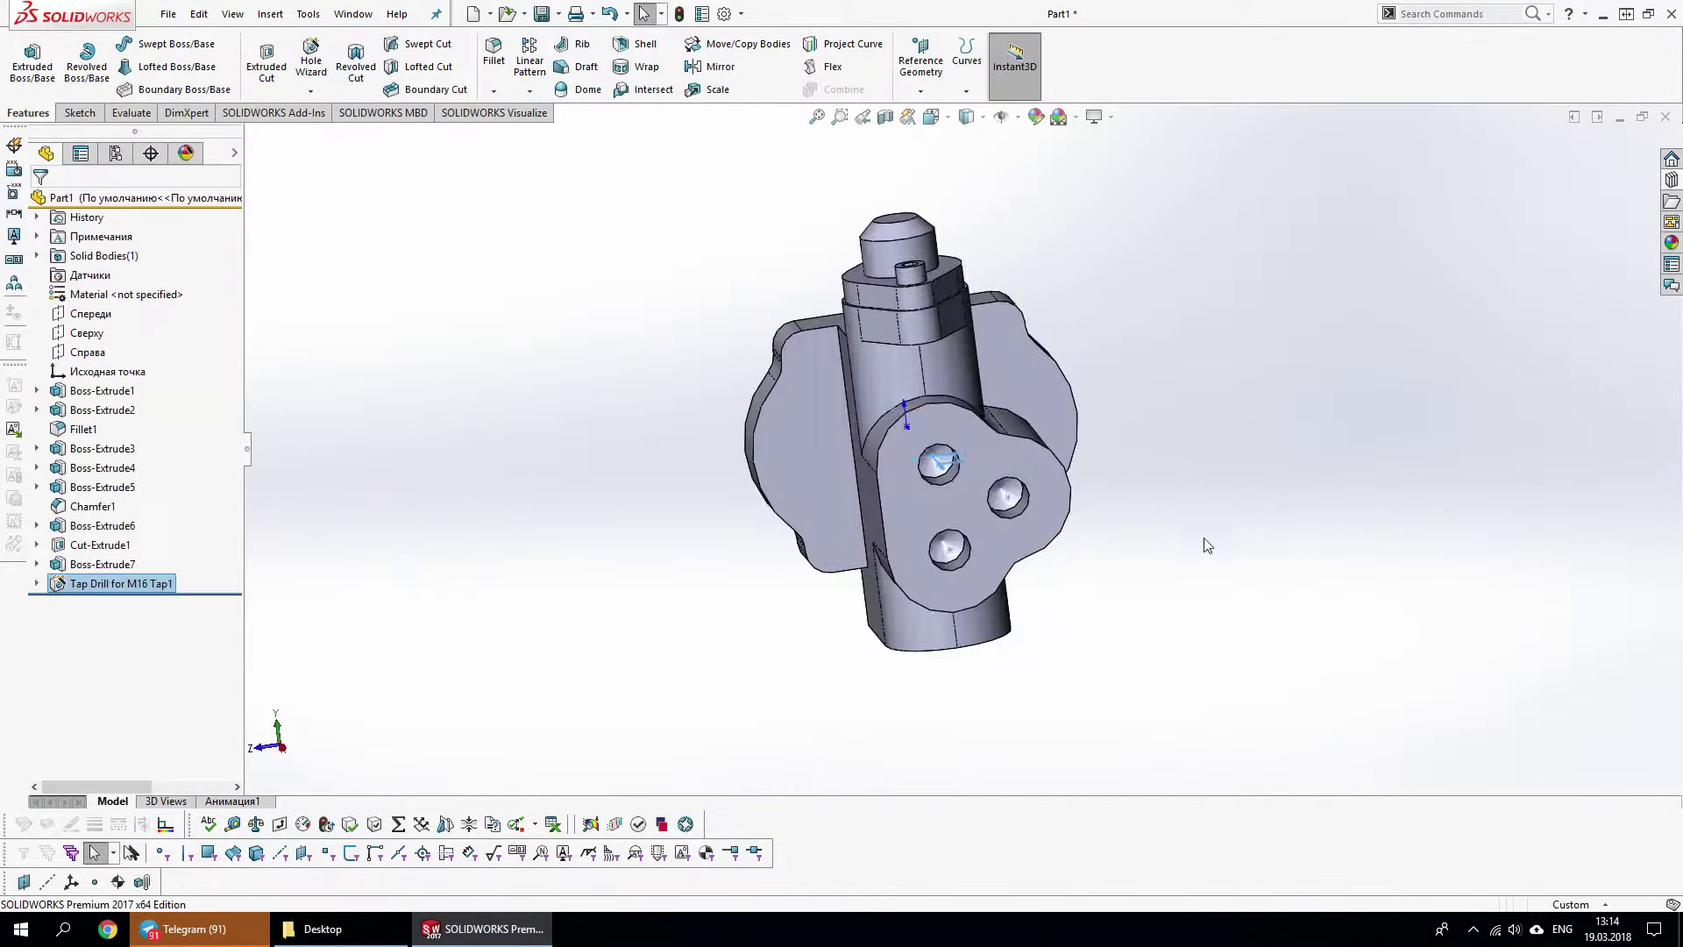
mouse_move(455, 549)
middle_down()
mouse_move(755, 417)
mouse_move(839, 477)
middle_up()
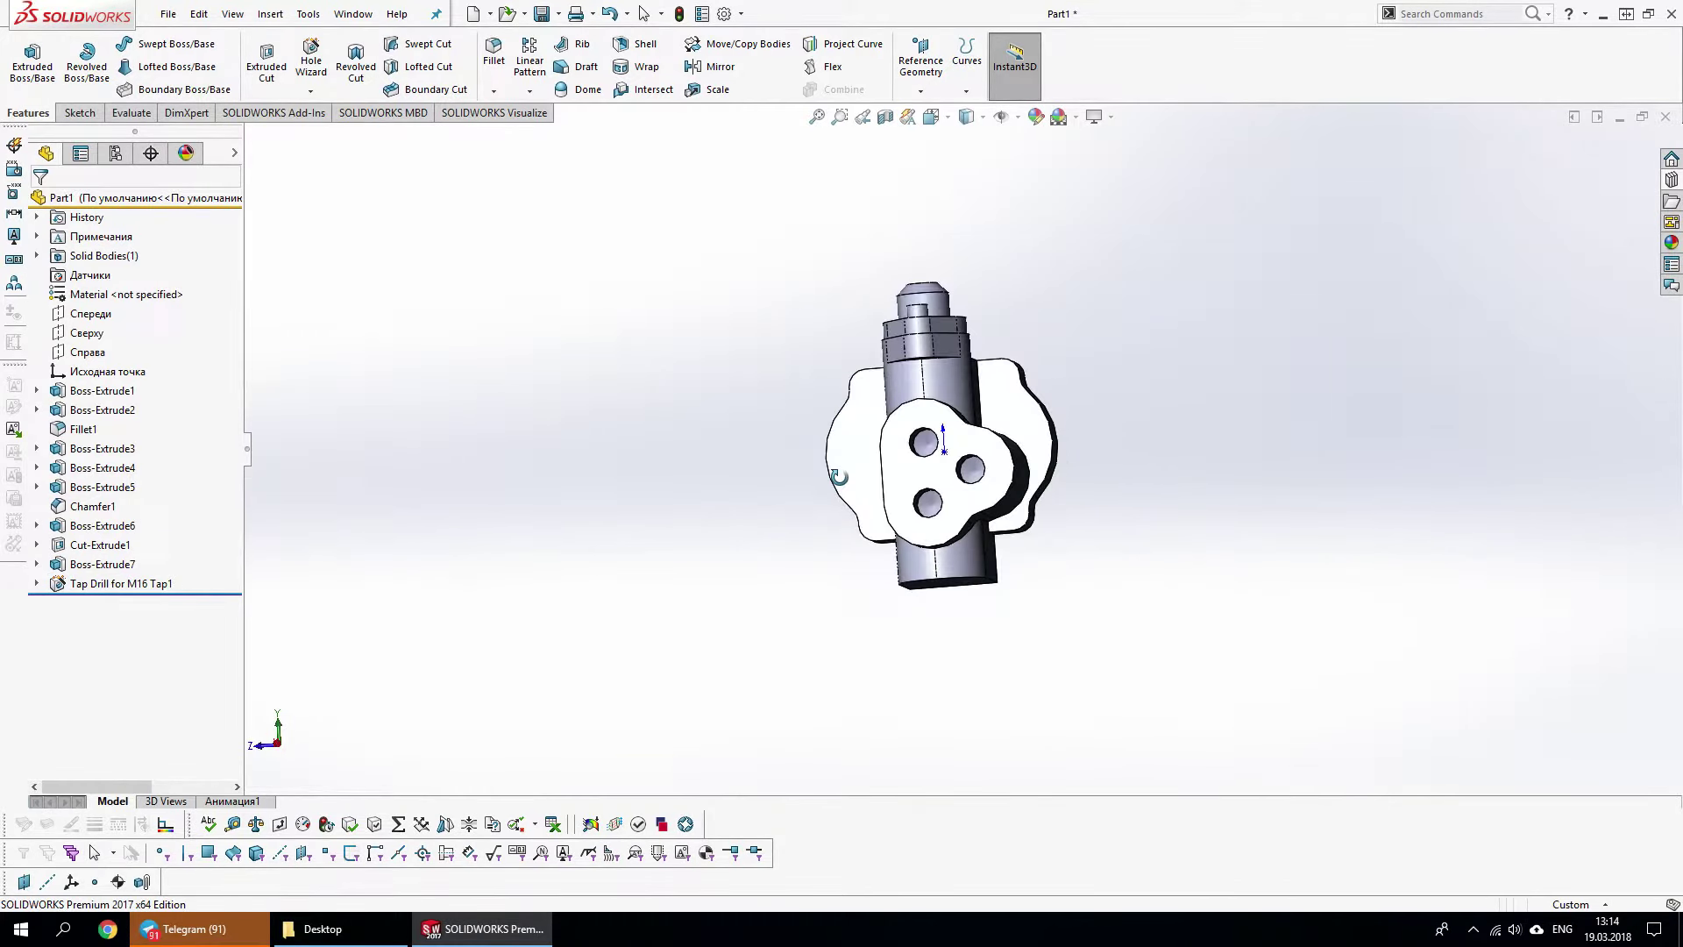
click(934, 475)
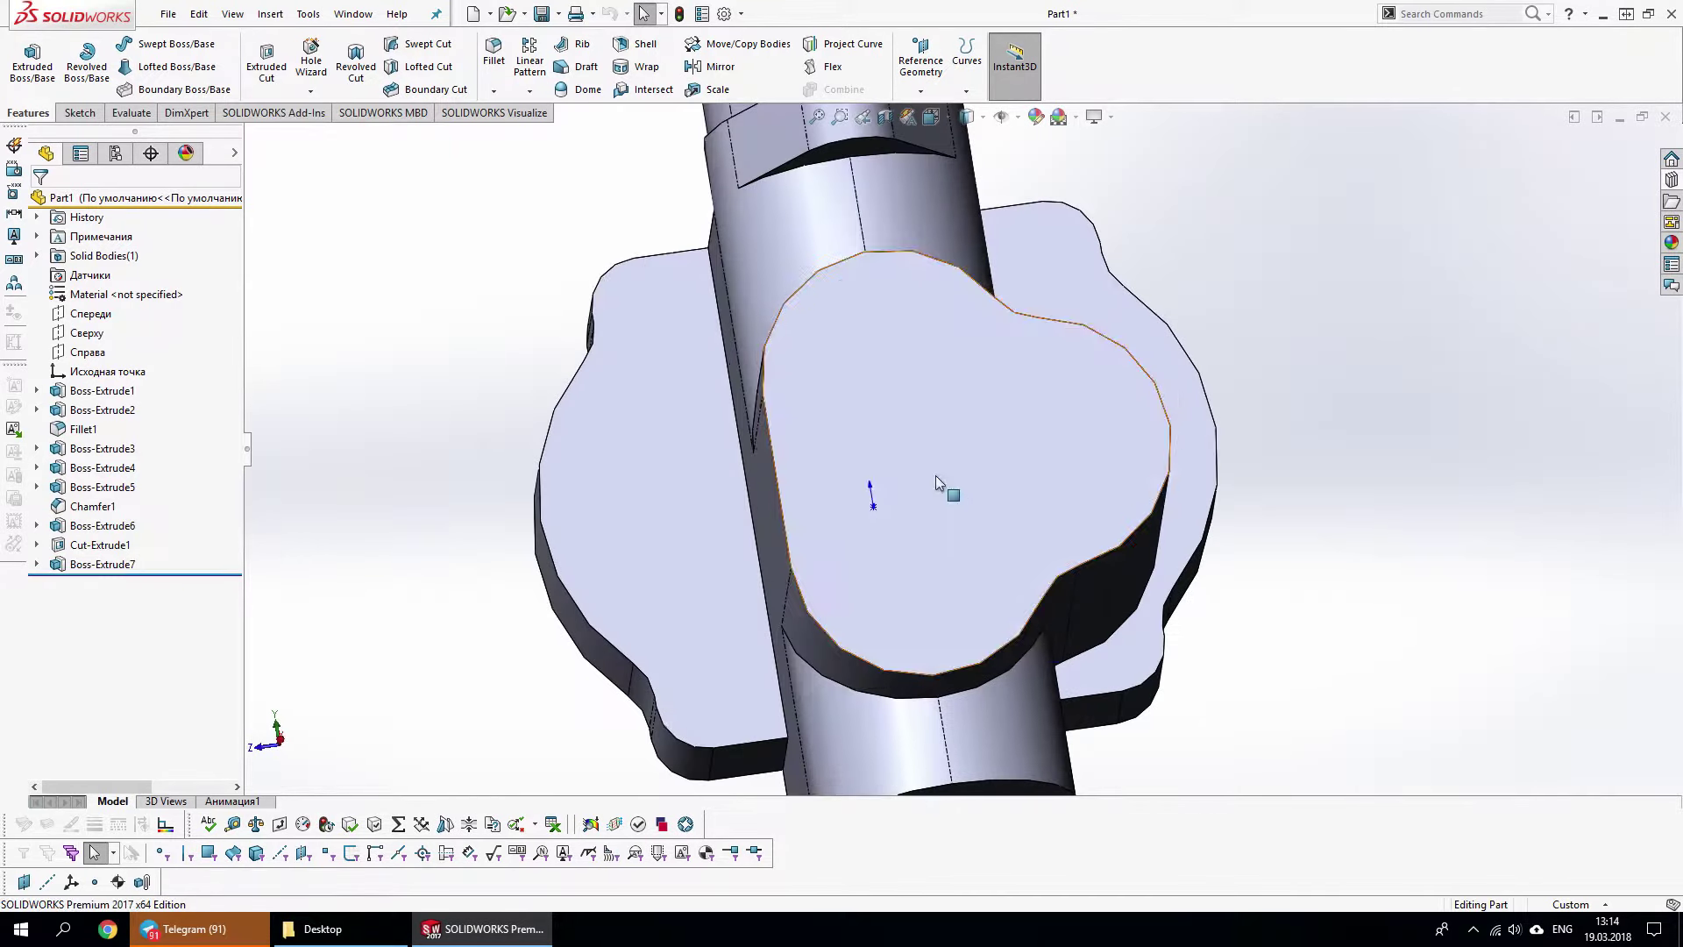
Sketch a closed three-line triangle on the lobed face
scroll(996, 531, down, 1)
key(s)
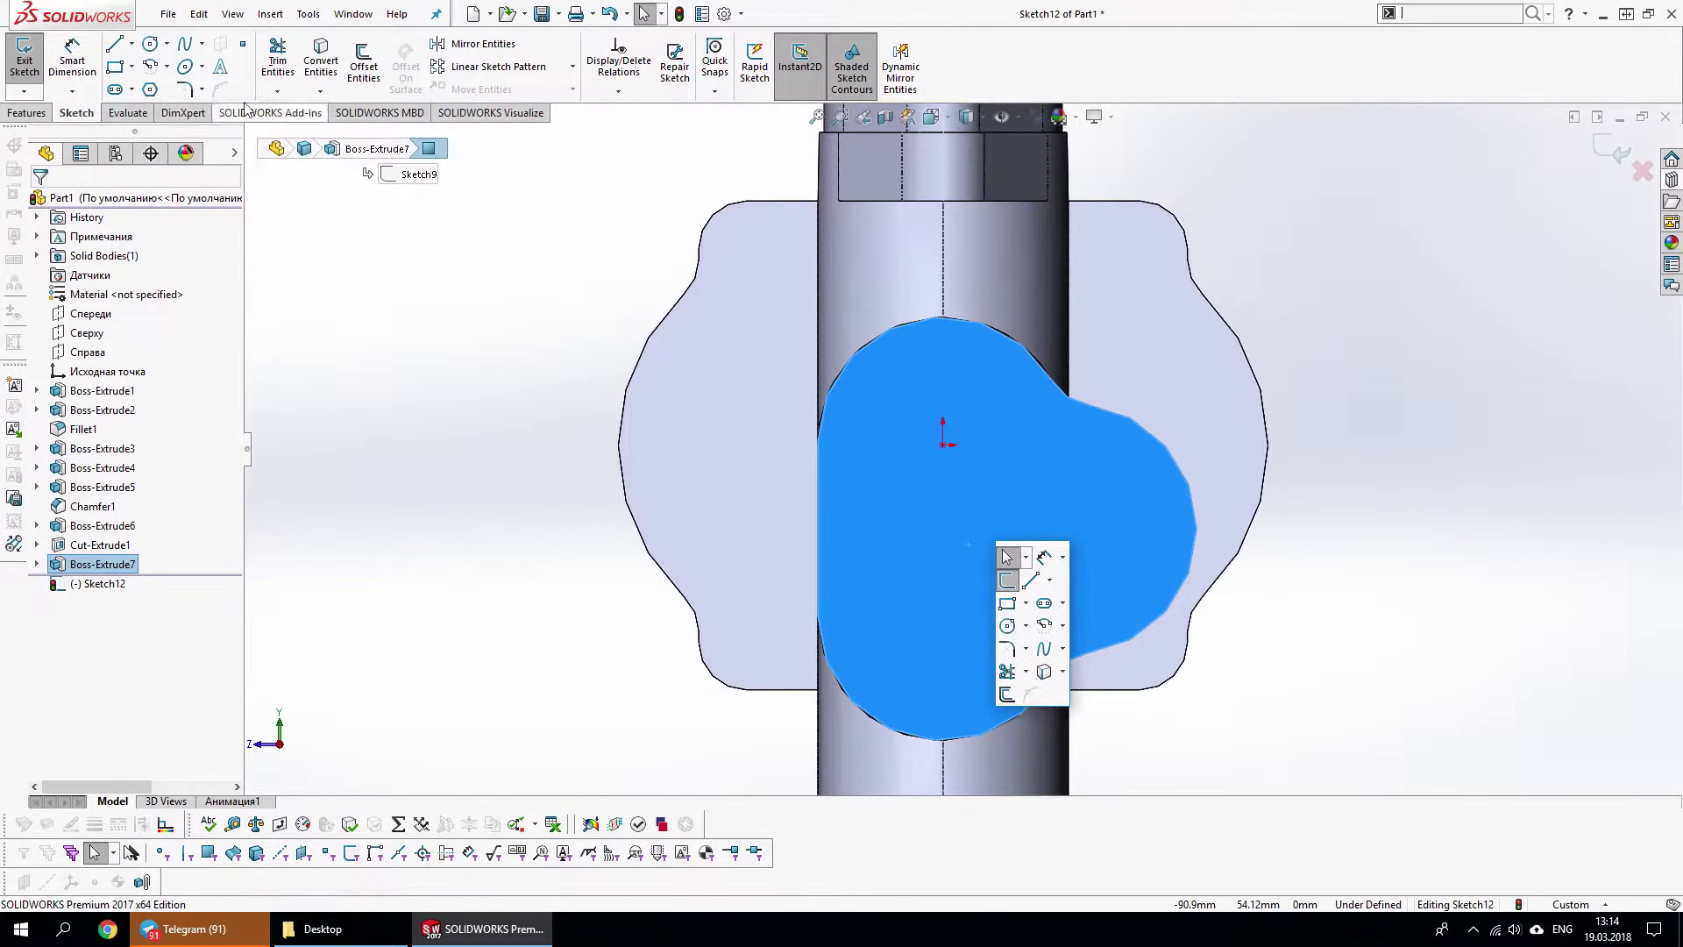
click(1031, 581)
click(896, 399)
click(896, 663)
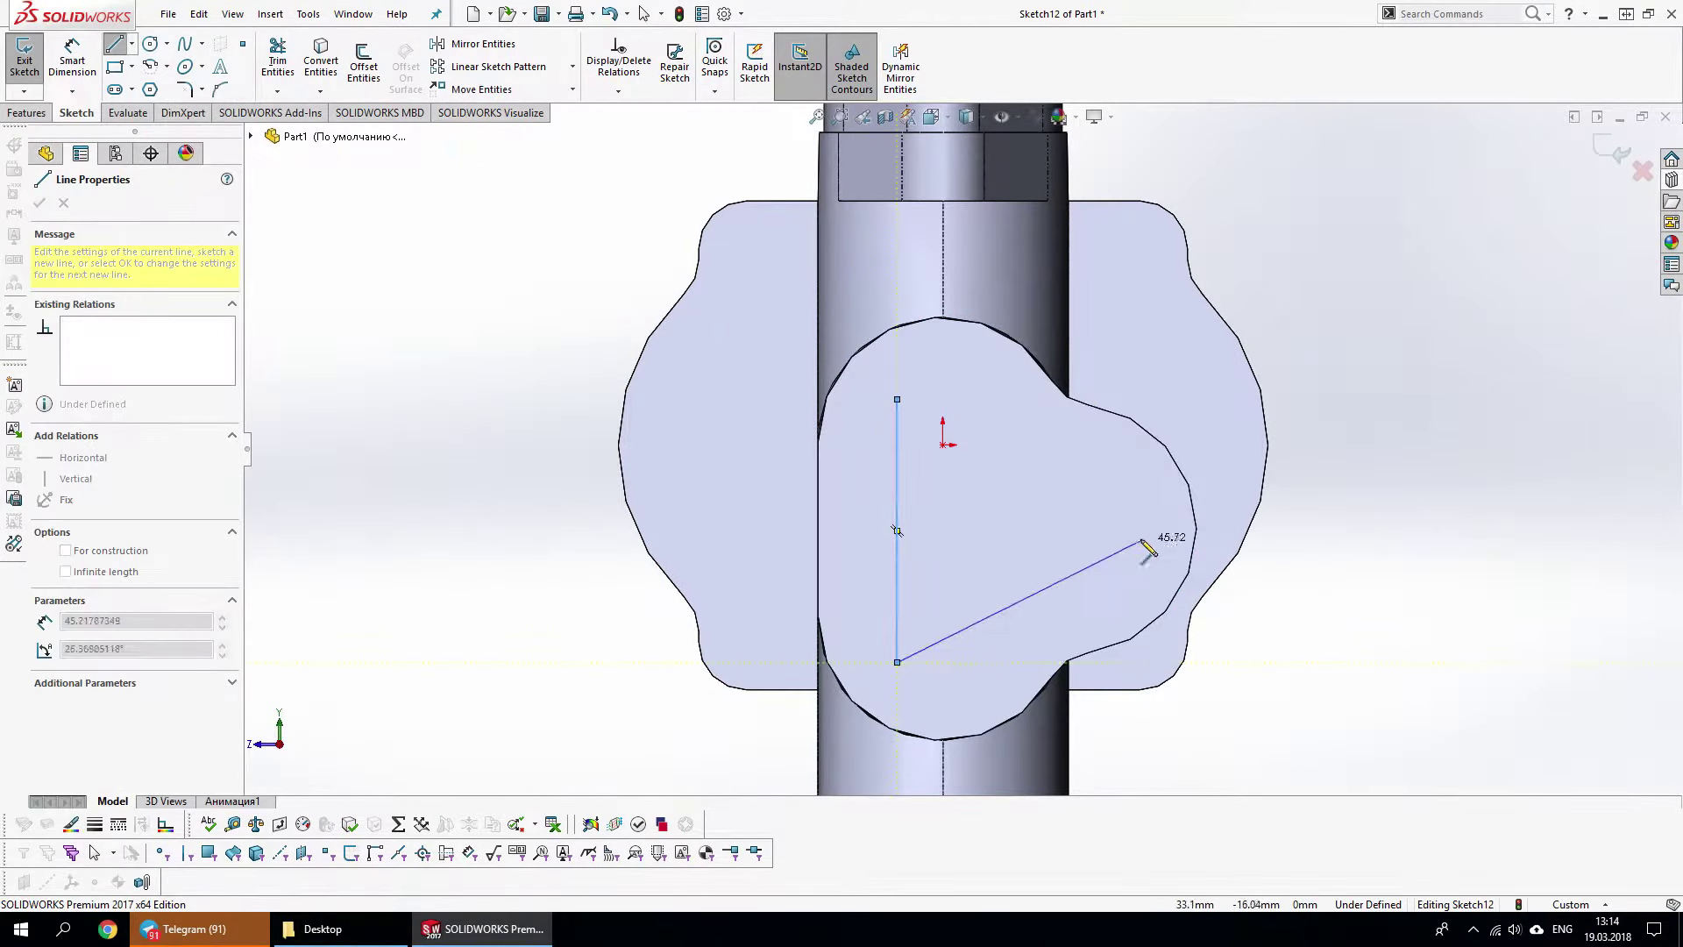
click(1131, 531)
click(896, 399)
key(s)
Add a horizontal centerline across the triangle and select its three sides
click(1054, 588)
click(1065, 647)
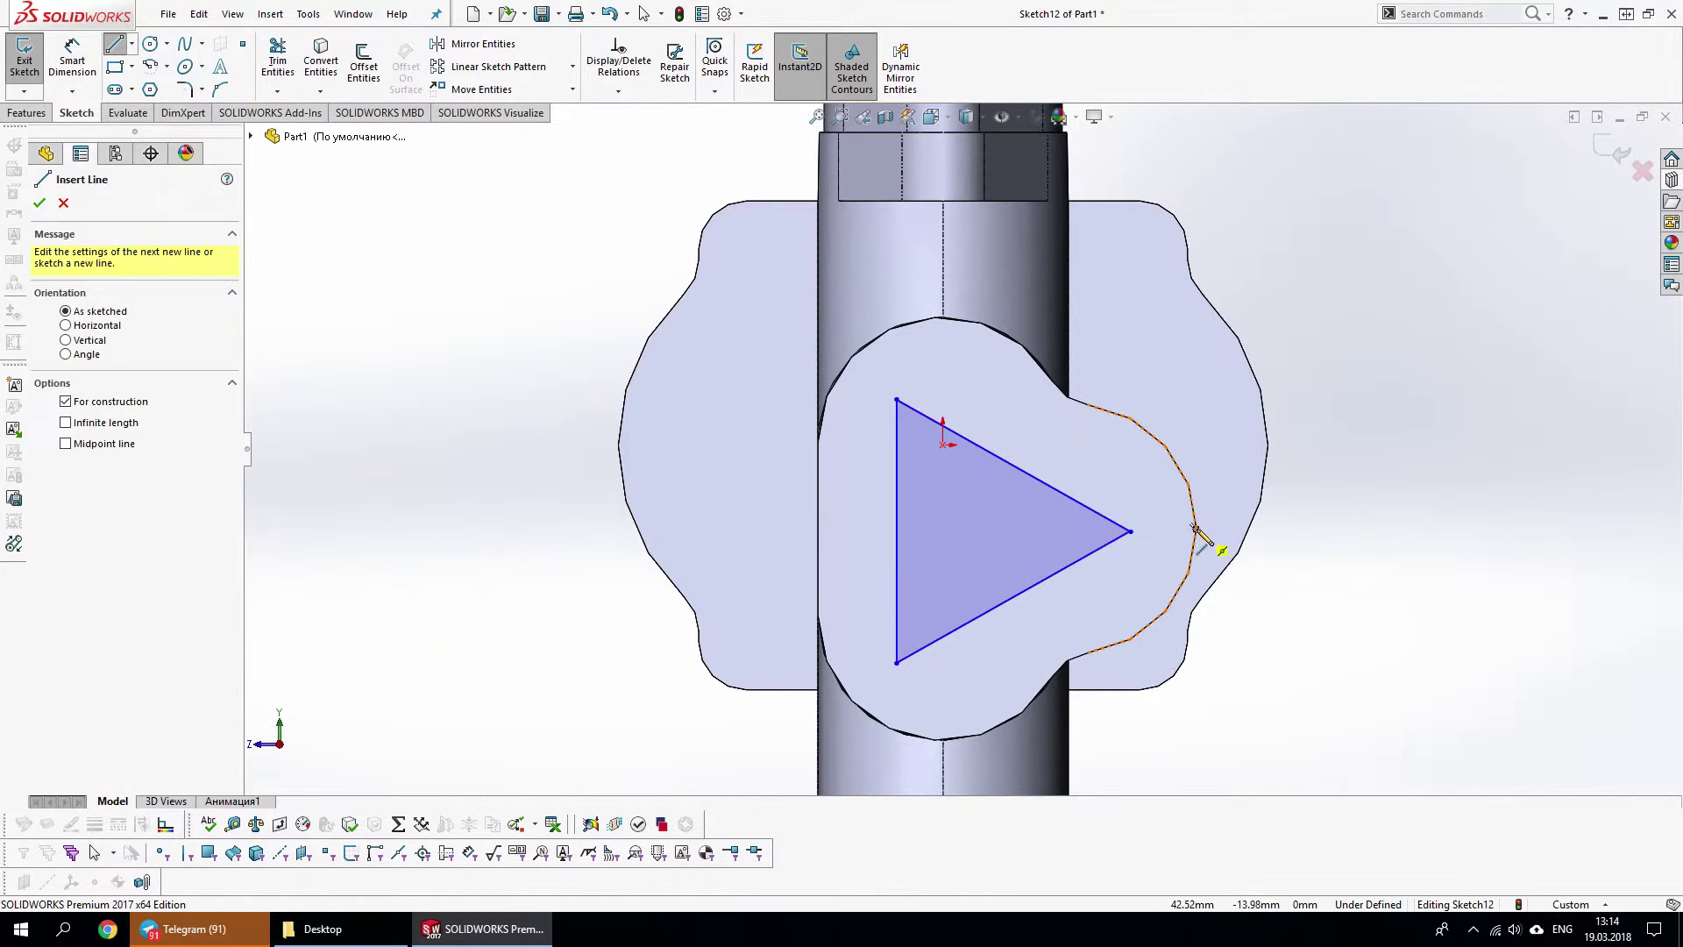
click(1197, 529)
click(818, 529)
key(Escape)
click(1026, 589)
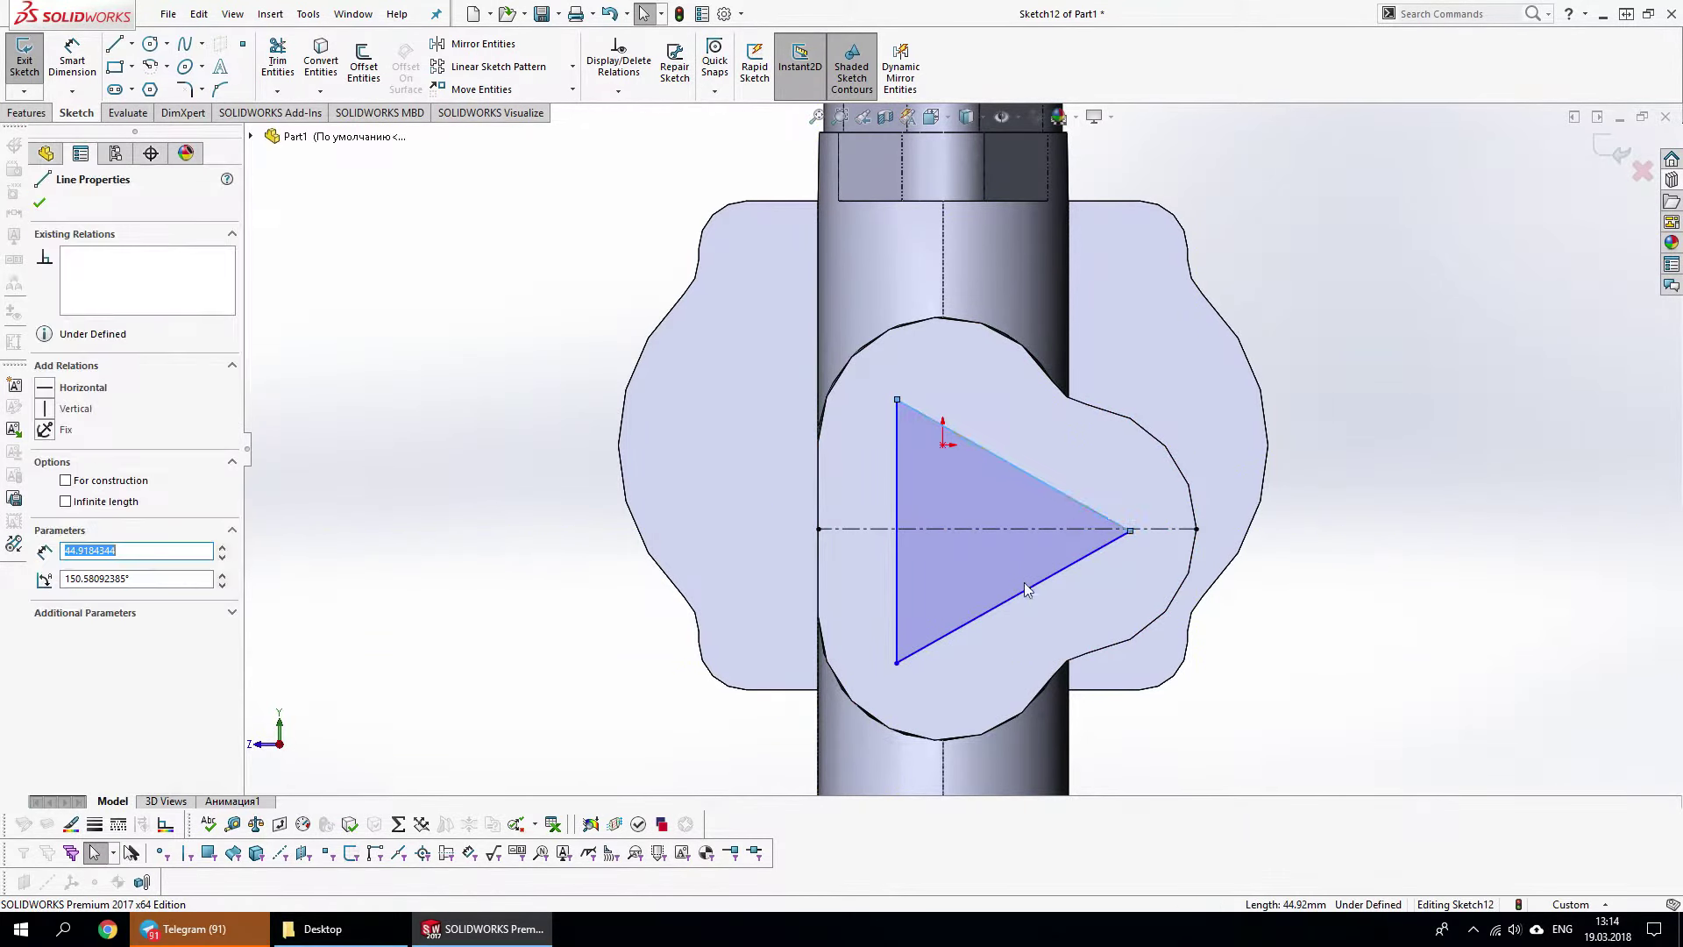
ctrl+click(1041, 530)
ctrl+click(1080, 503)
click(1386, 266)
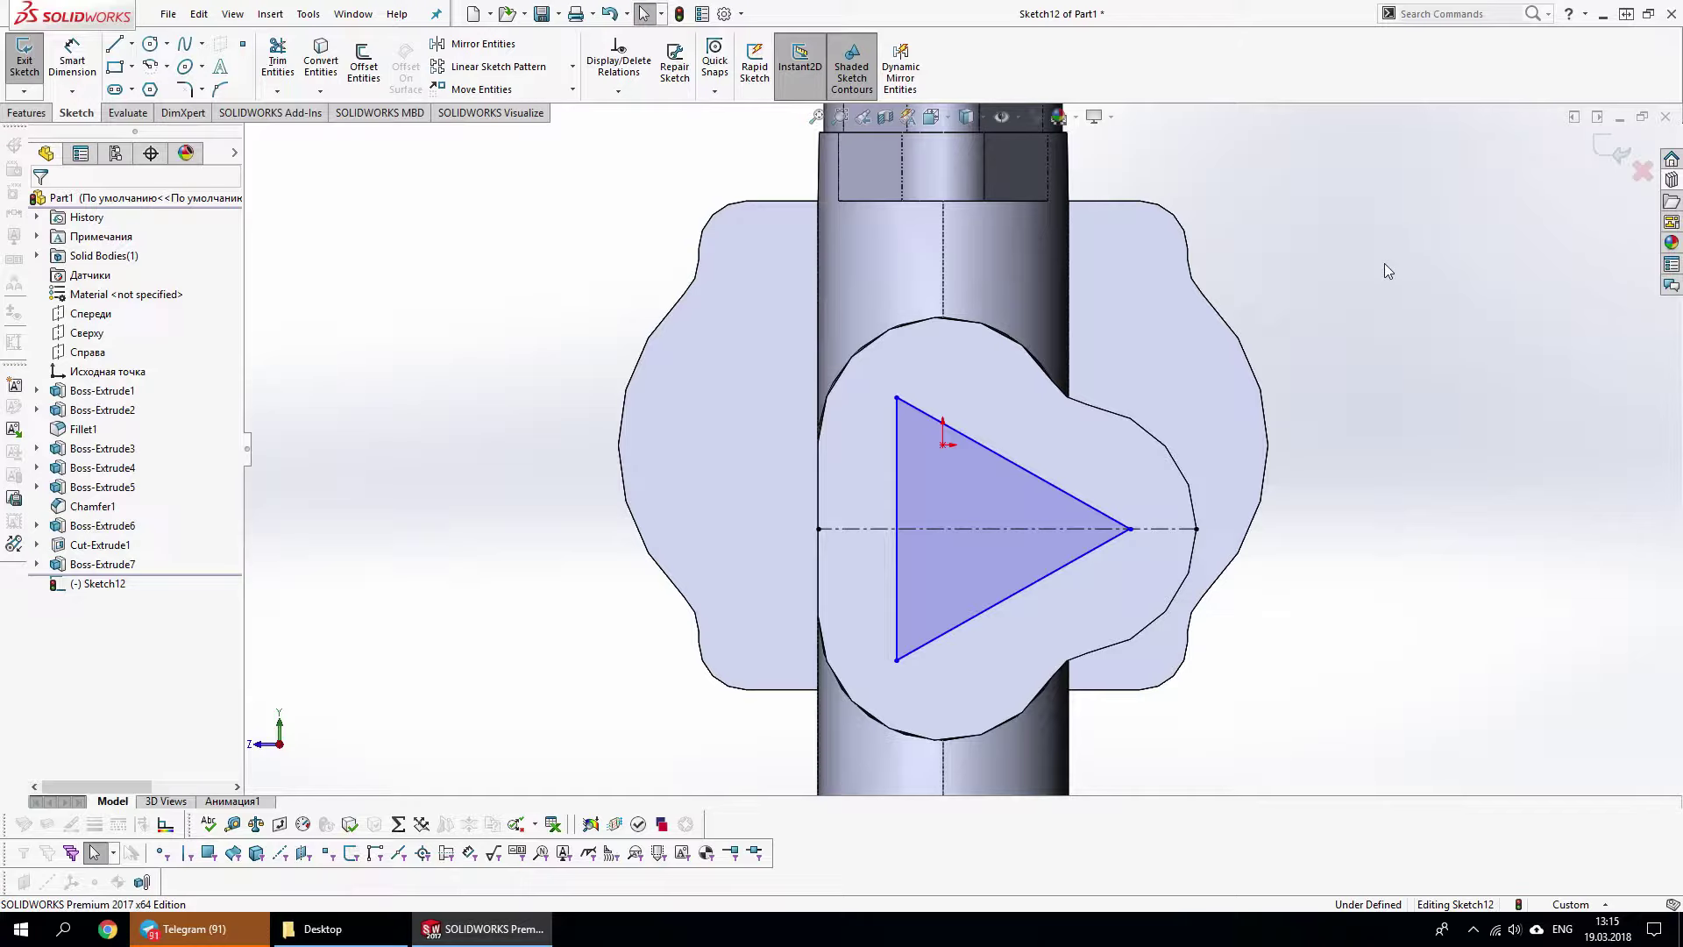
Dimension the triangle's side length to 38 mm
key(d)
click(1038, 582)
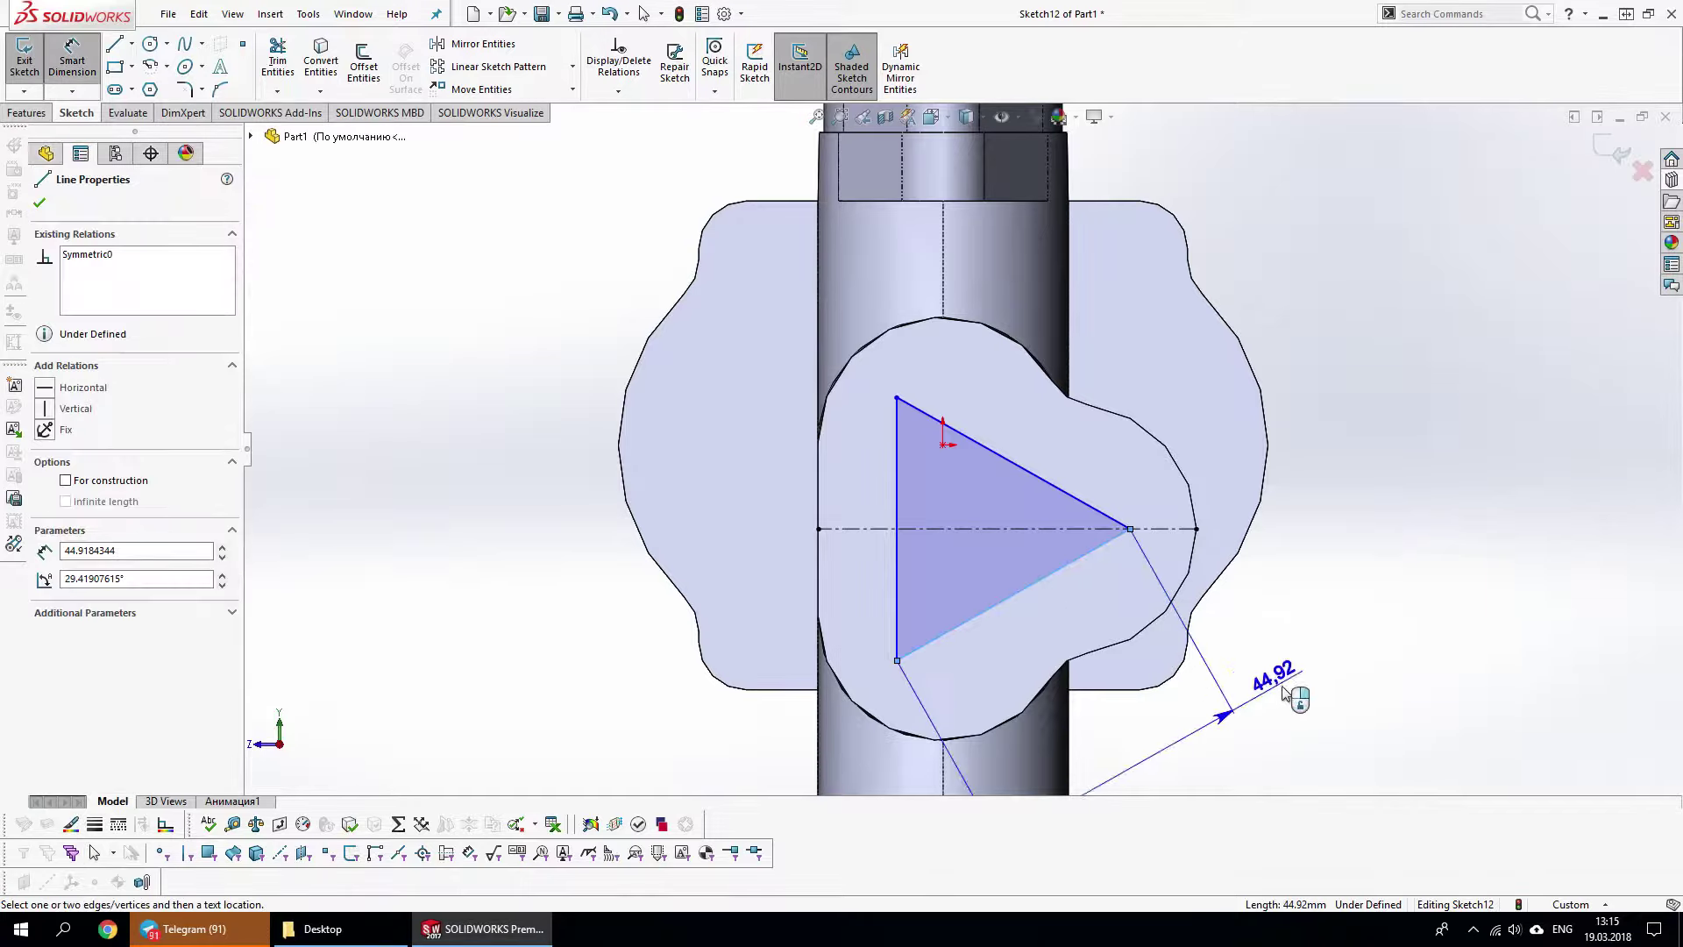
click(1284, 693)
text(38)
key(Return)
key(Escape)
click(933, 563)
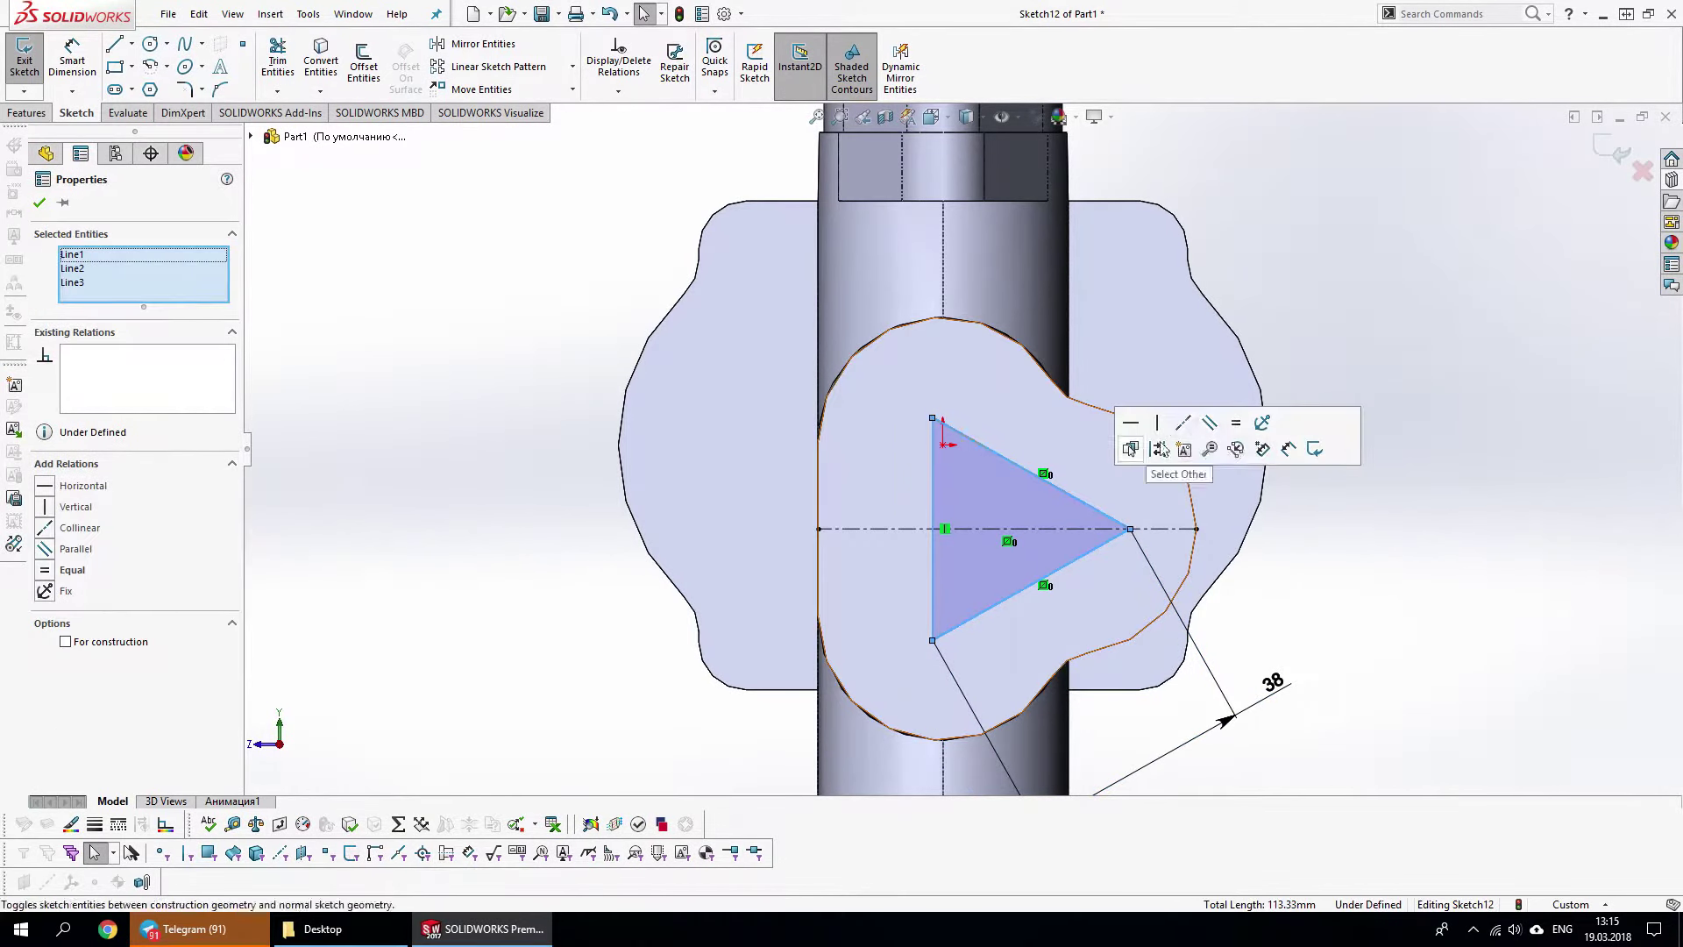
key(Escape)
Set the triangle's vertical side 17 mm from the cylinder edge and exit the sketch
key(d)
click(932, 505)
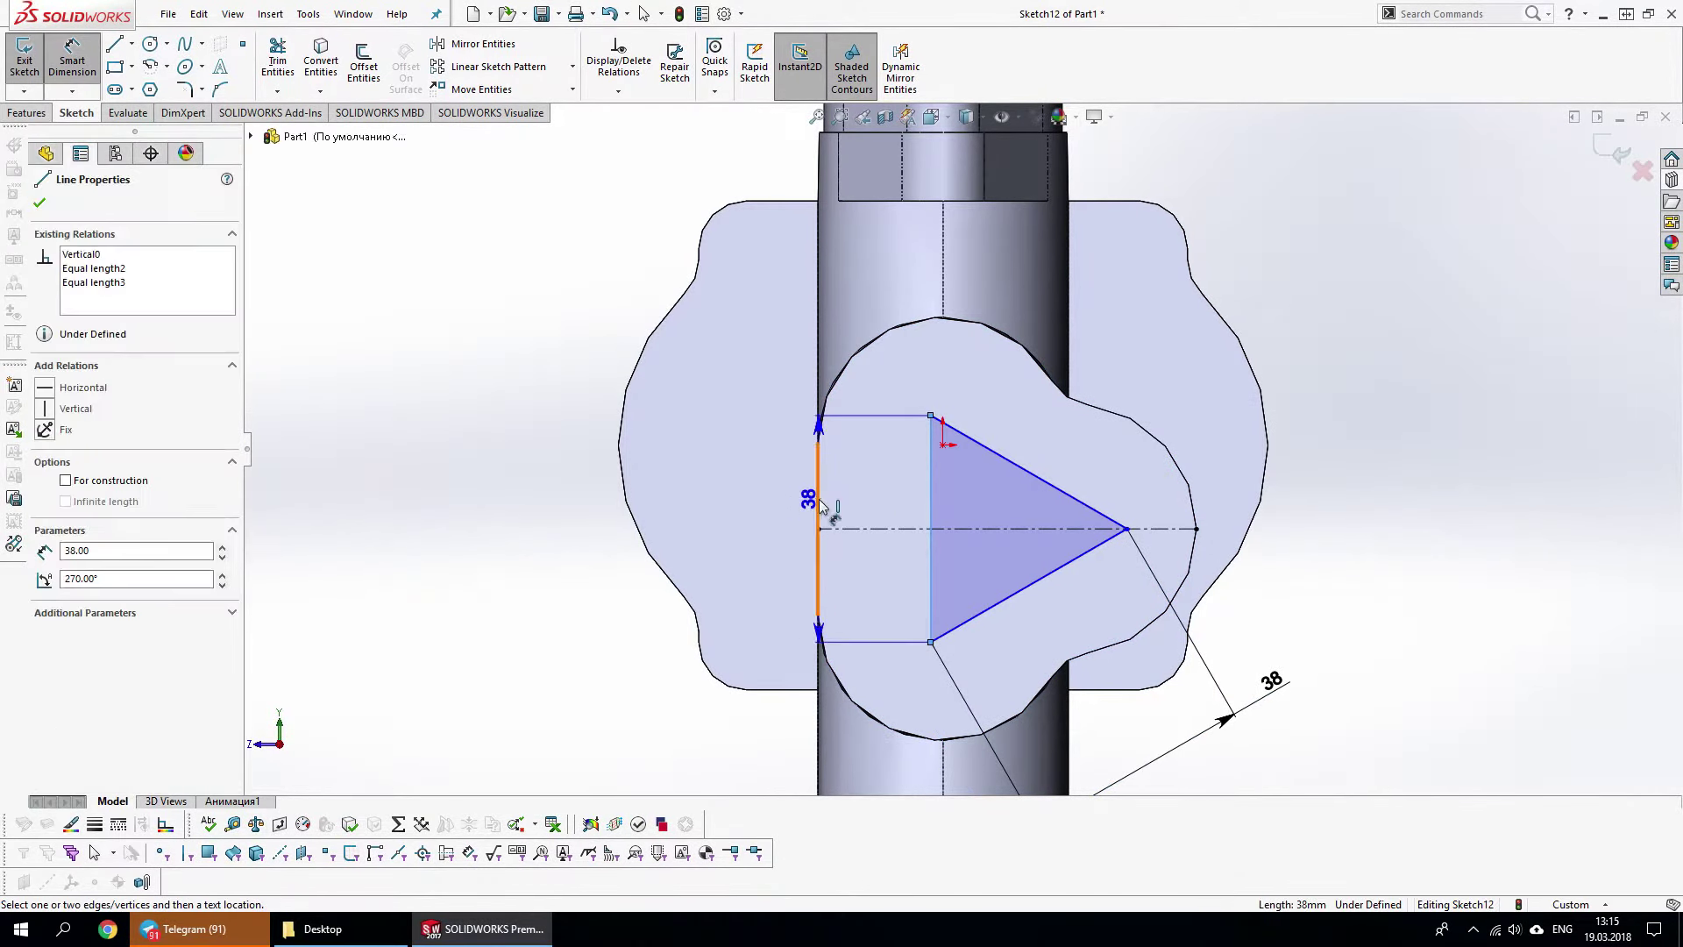
click(819, 507)
click(570, 534)
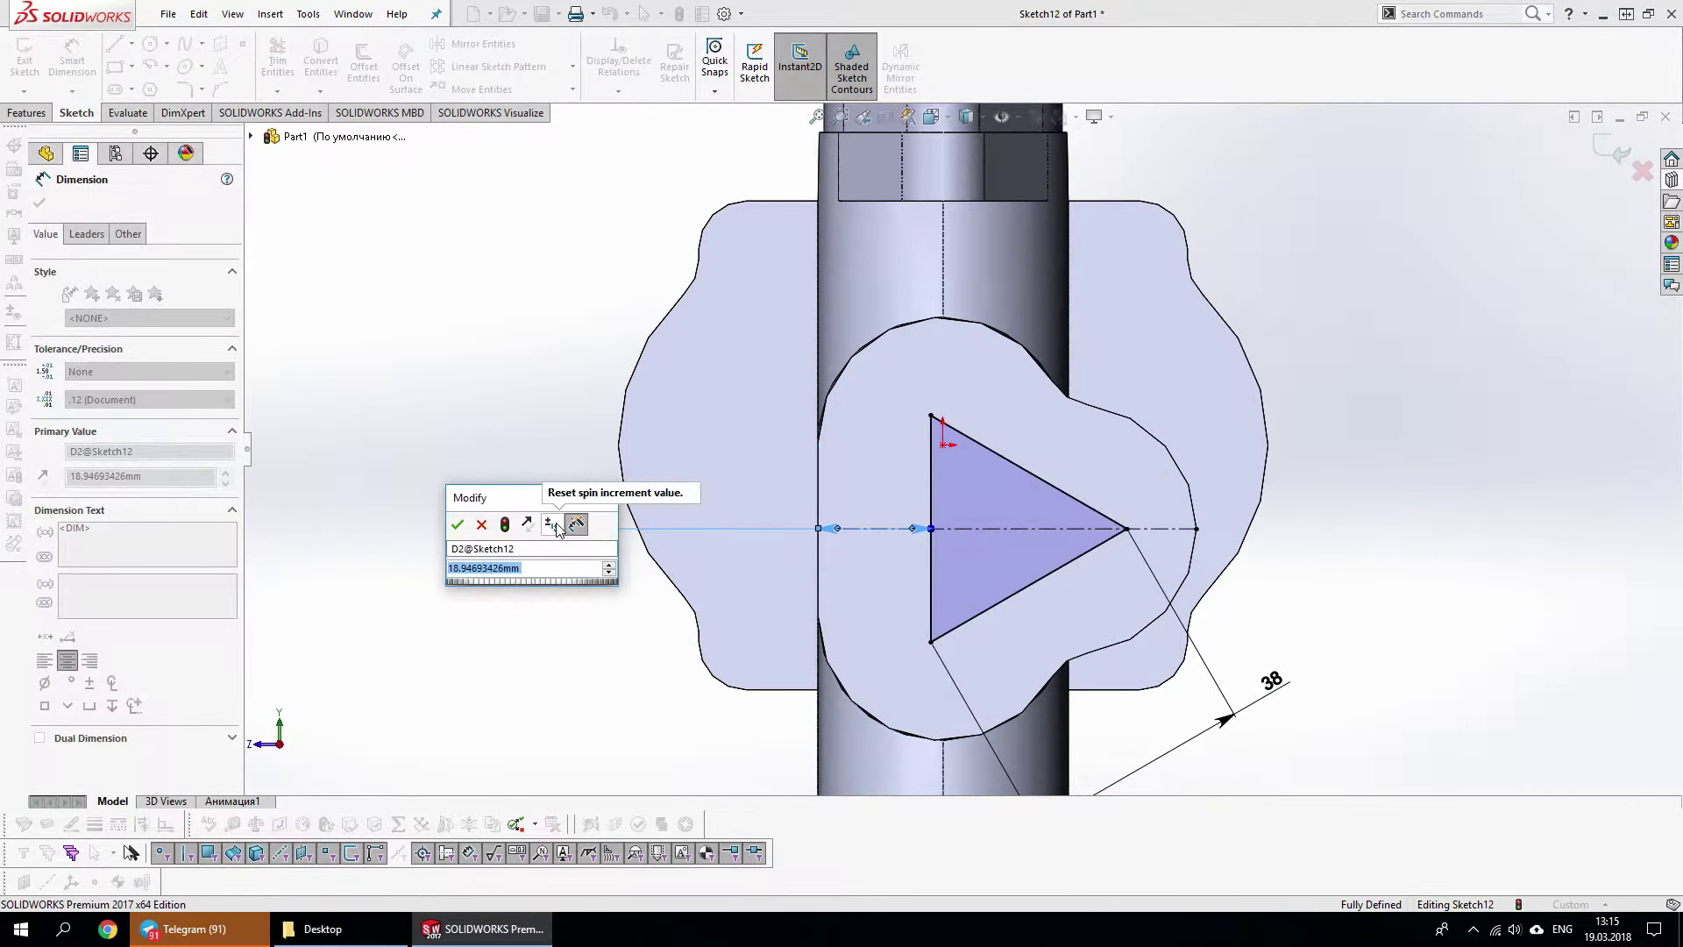
text(17)
key(Return)
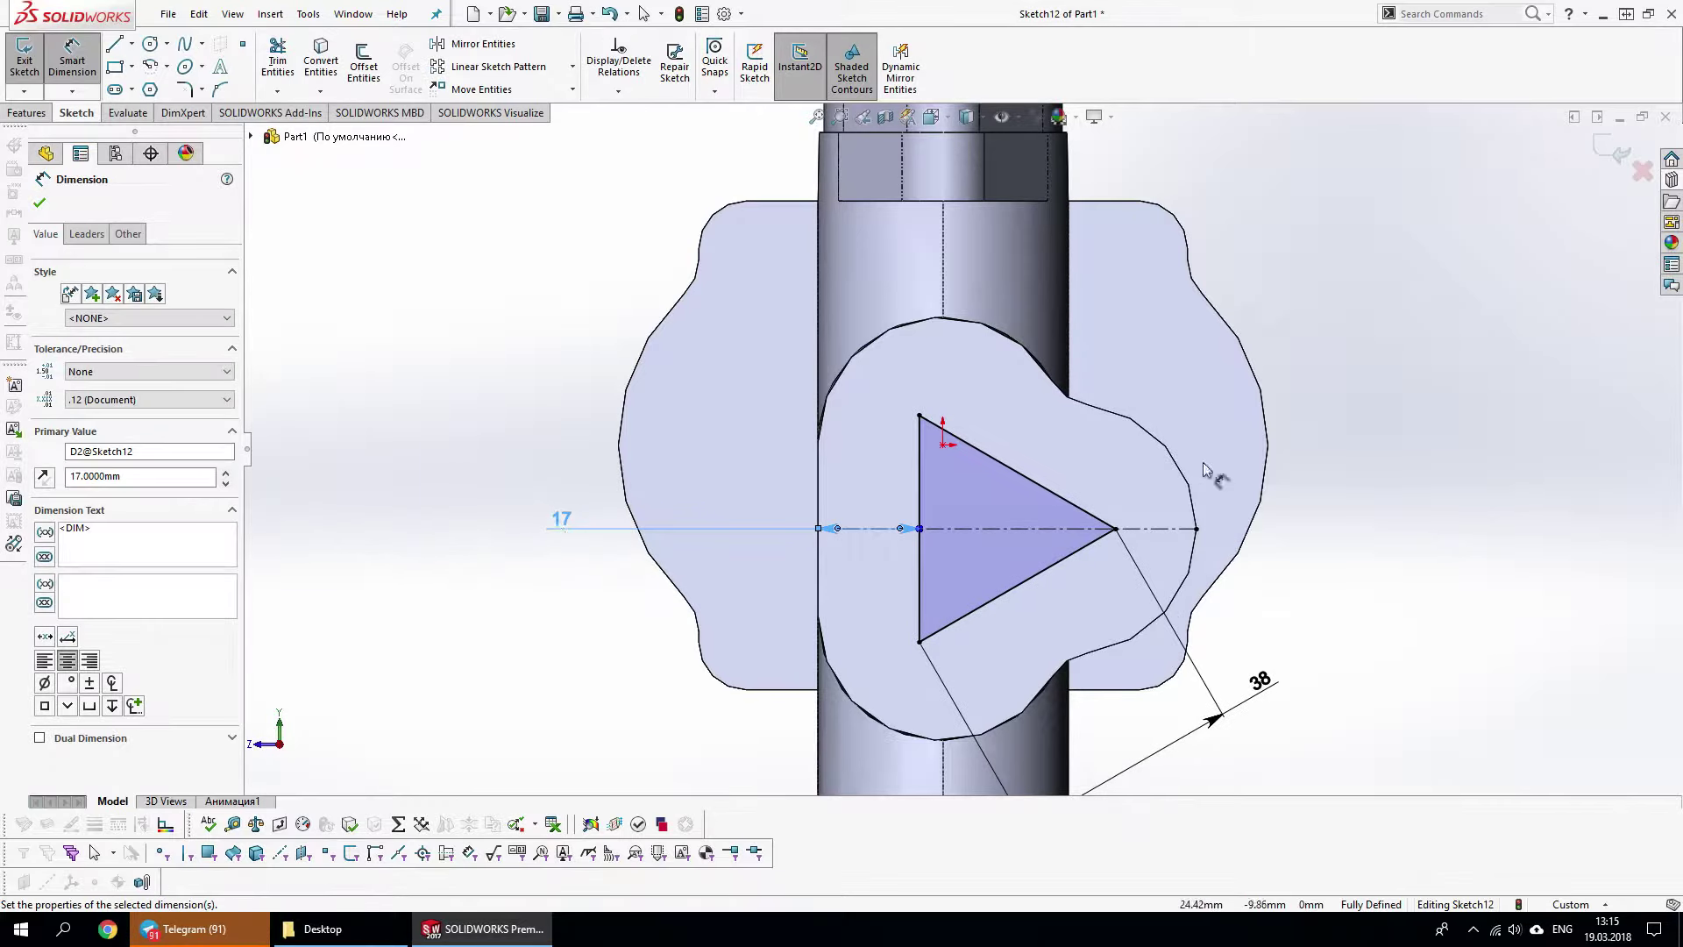
click(1610, 147)
Place three ISO M16 tap-drill holes at the triangle's corners with Hole Wizard
key(s)
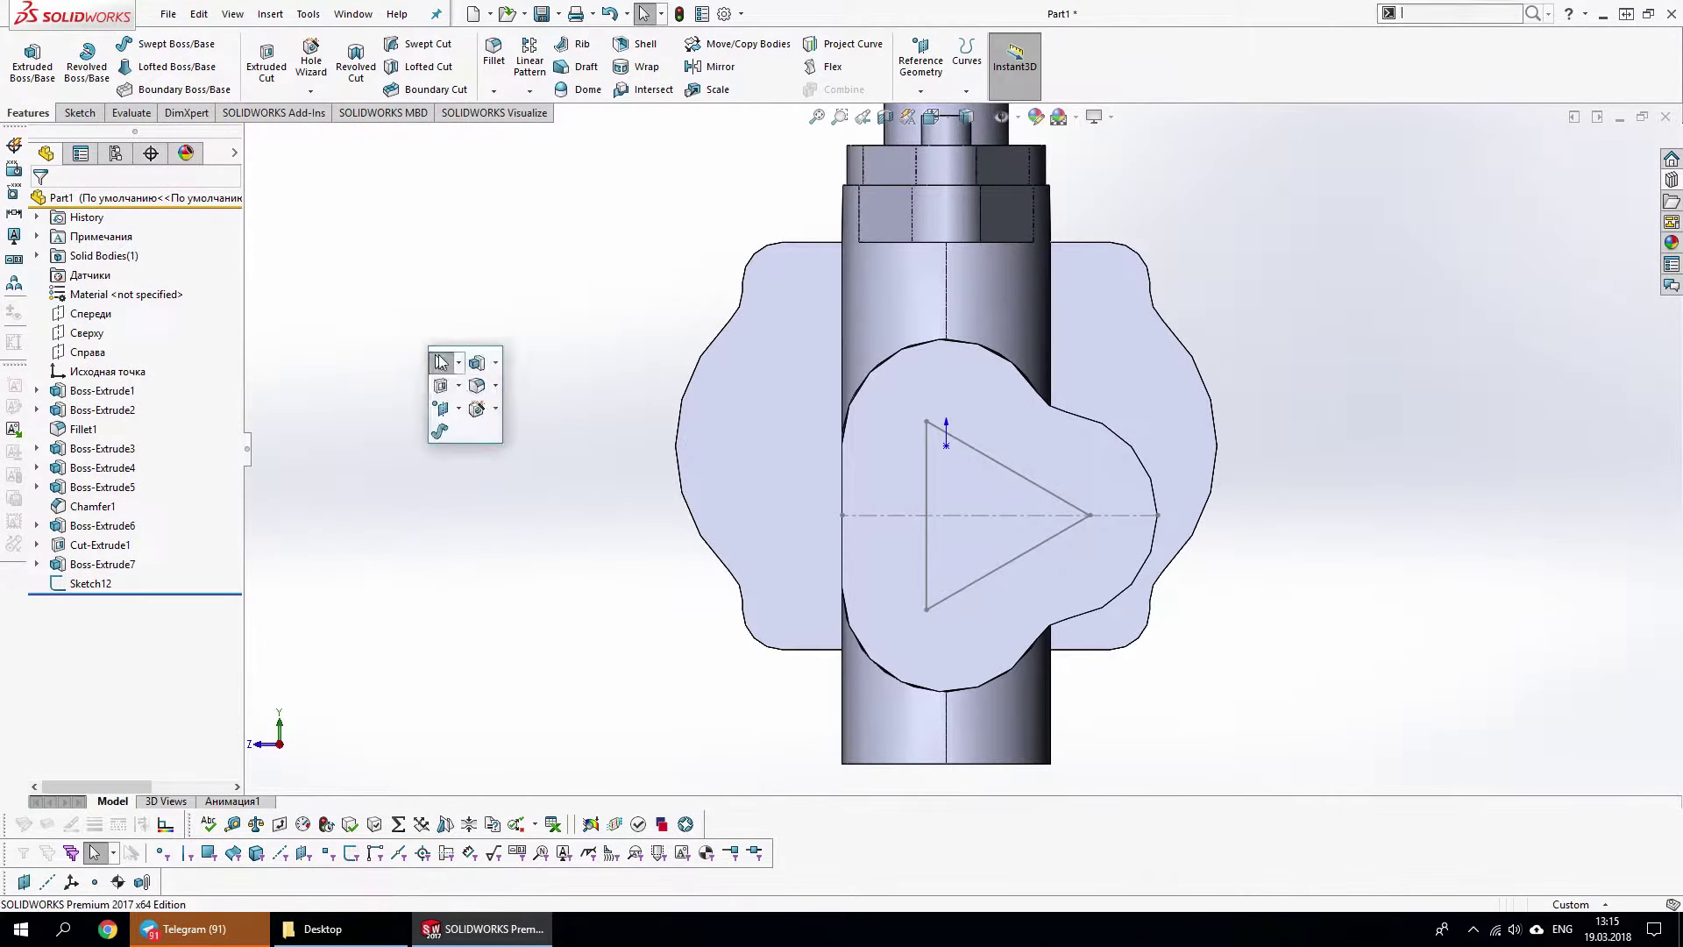
click(326, 113)
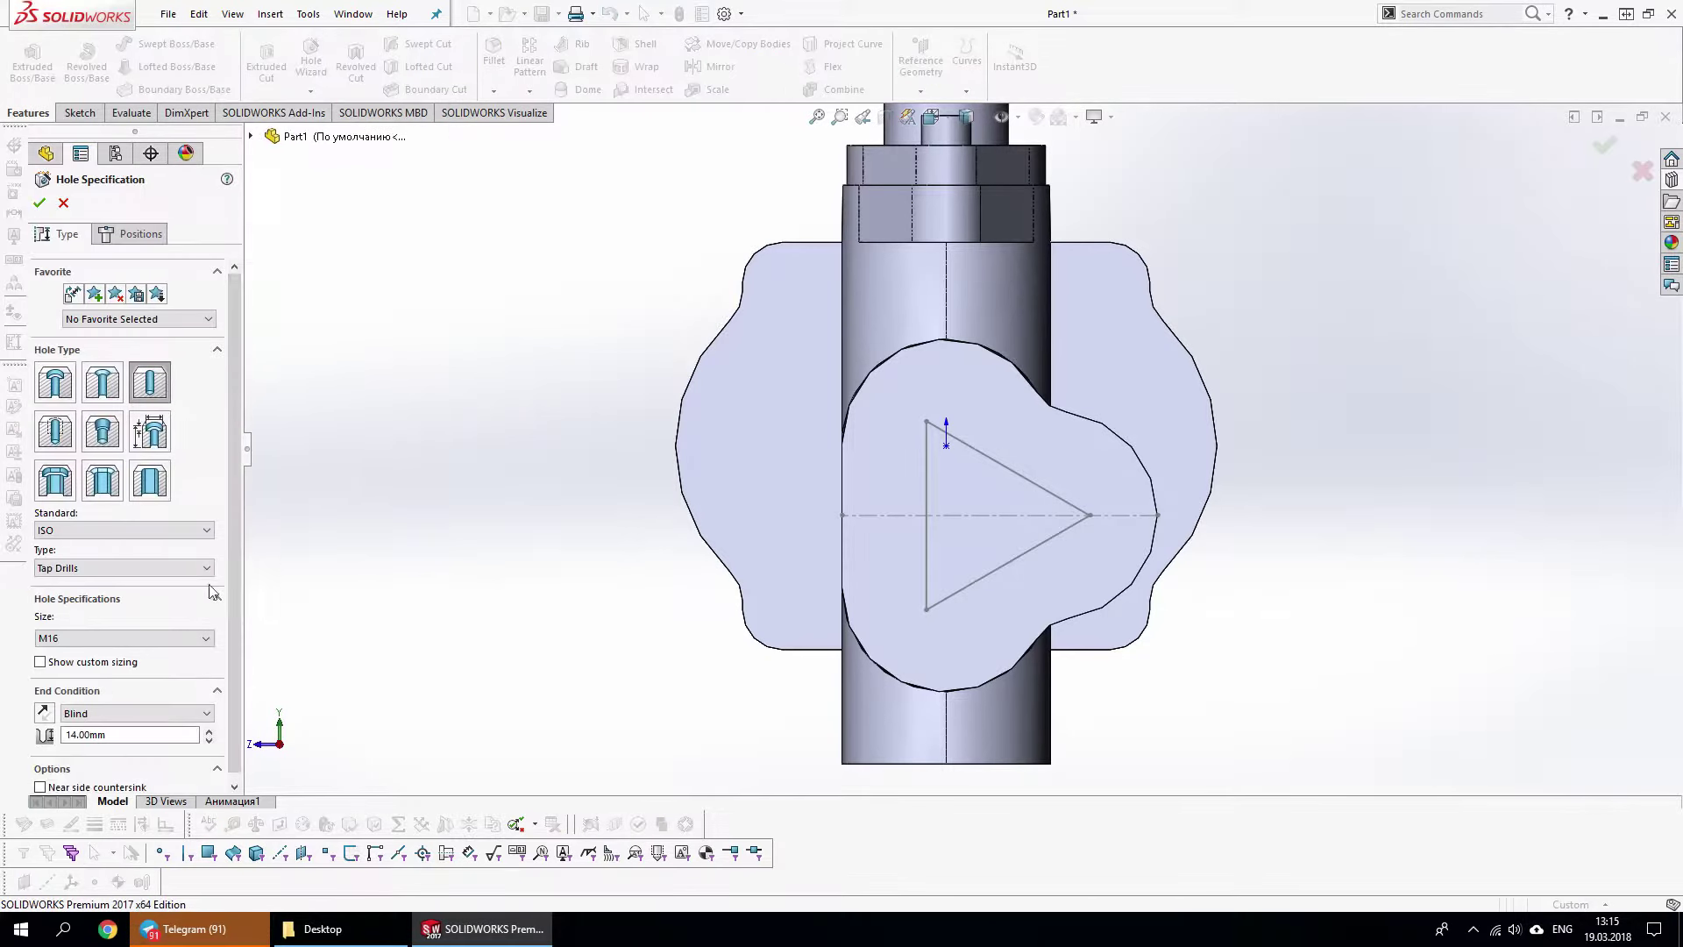
click(926, 422)
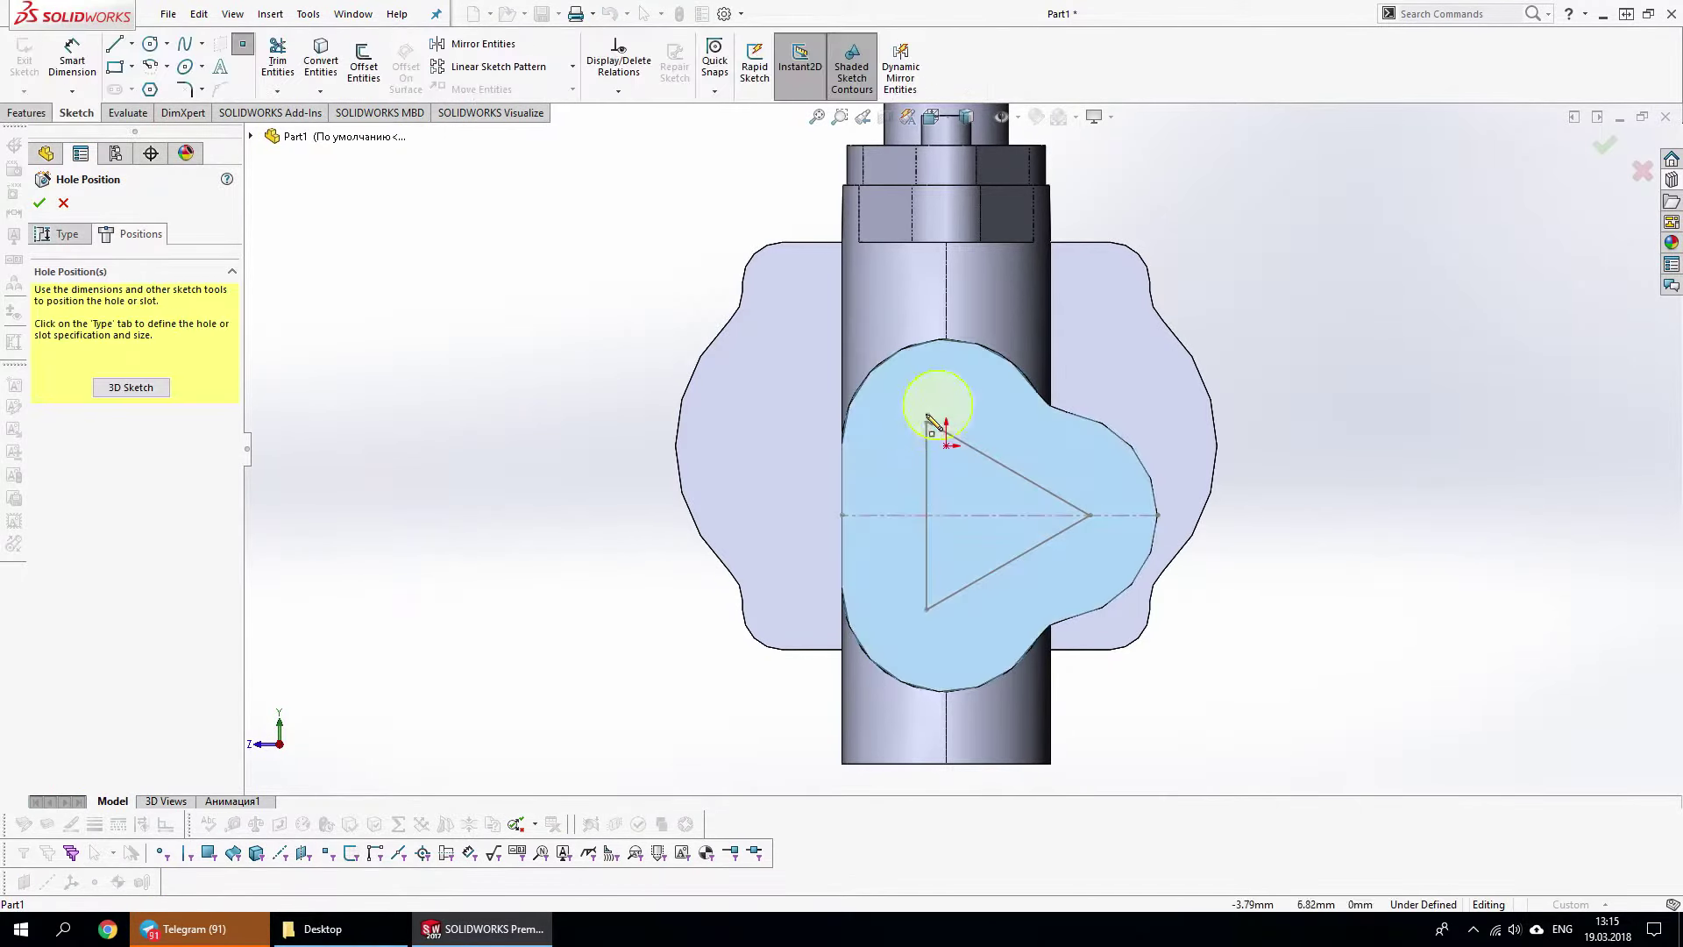
click(926, 609)
click(1090, 516)
key(Return)
middle_drag(1281, 585, 1014, 695)
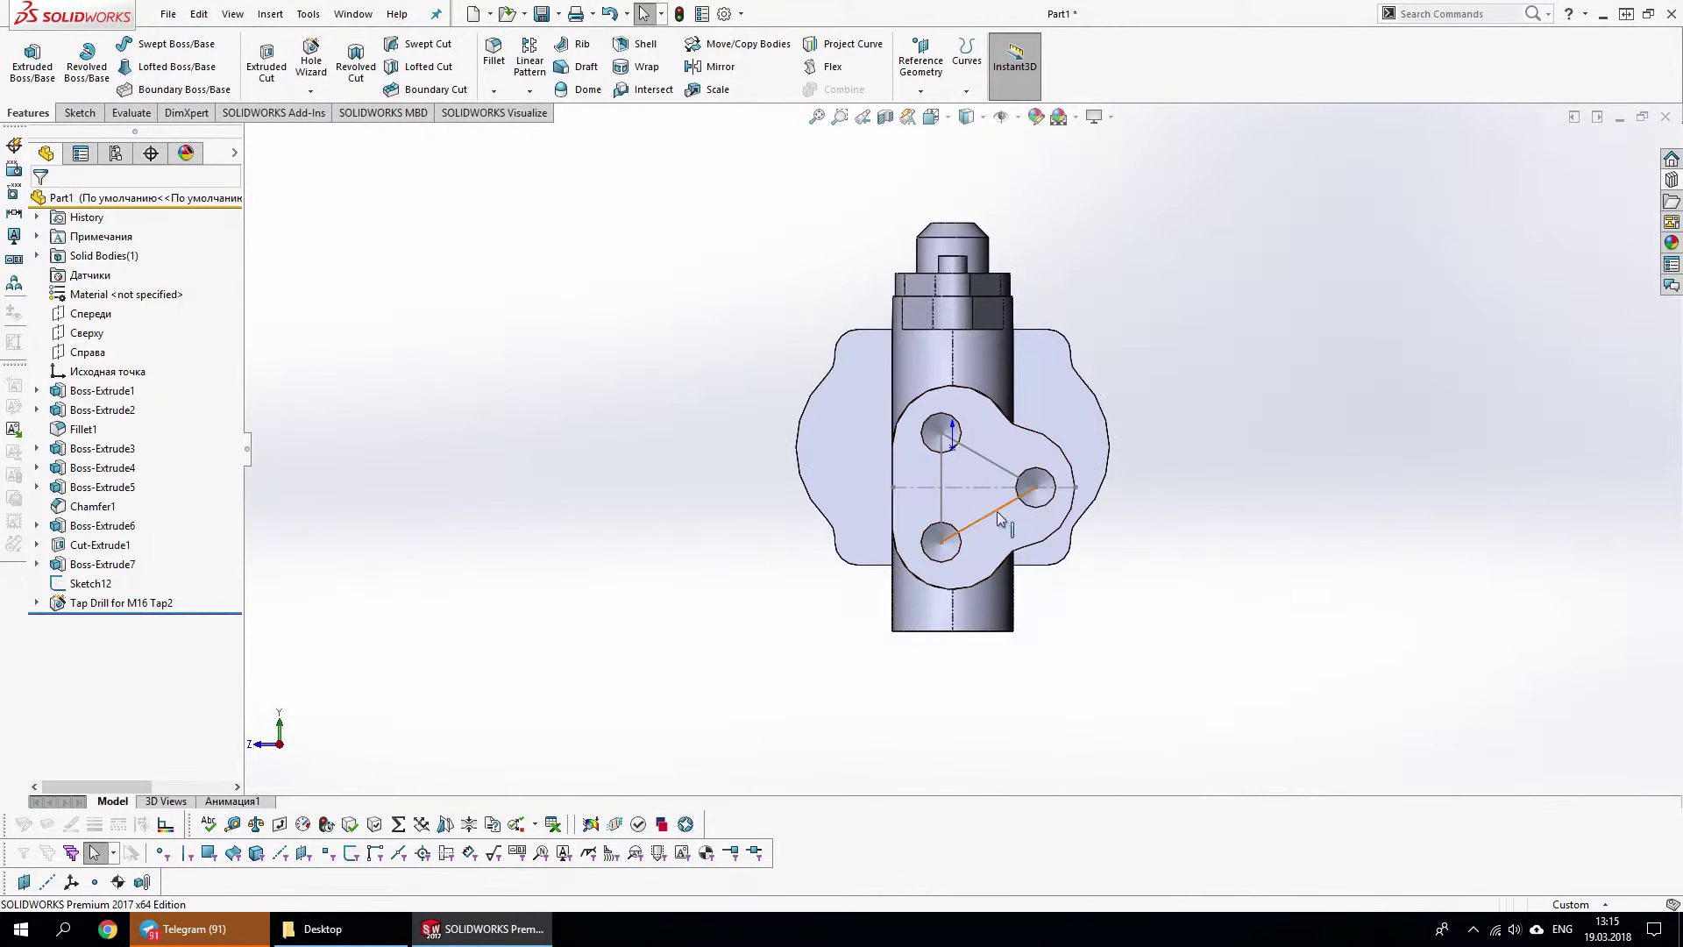
middle_drag(1176, 552, 1043, 306)
Start a sketch on the side boss's front face with a horizontal centerline
click(969, 459)
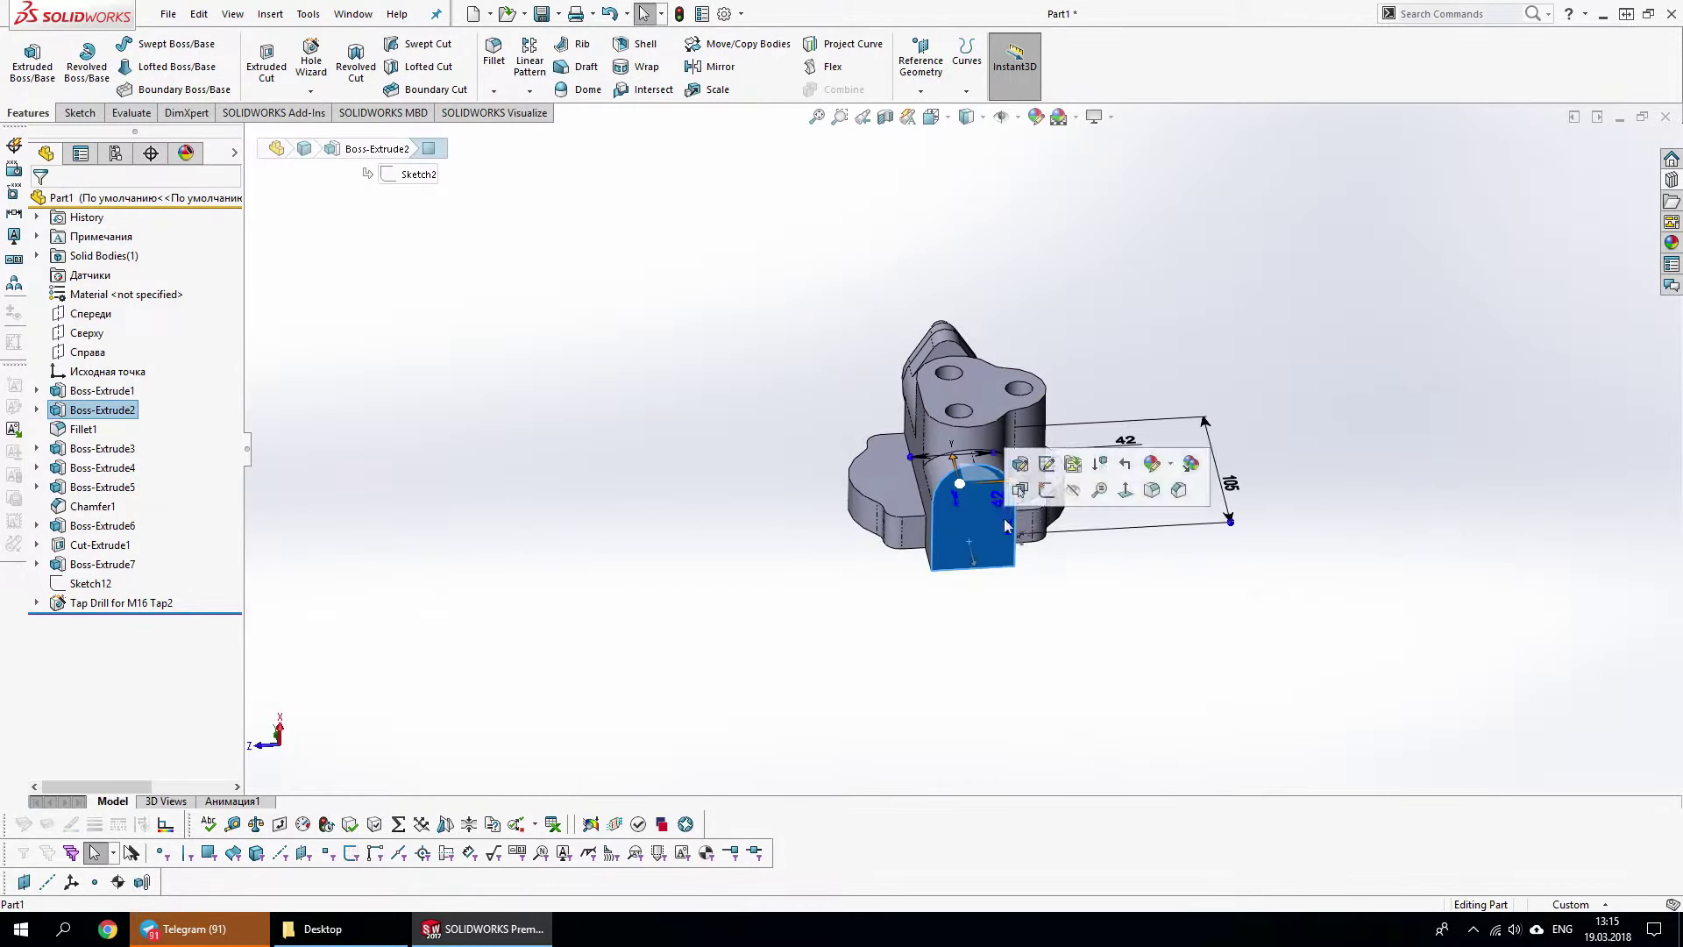
click(1045, 487)
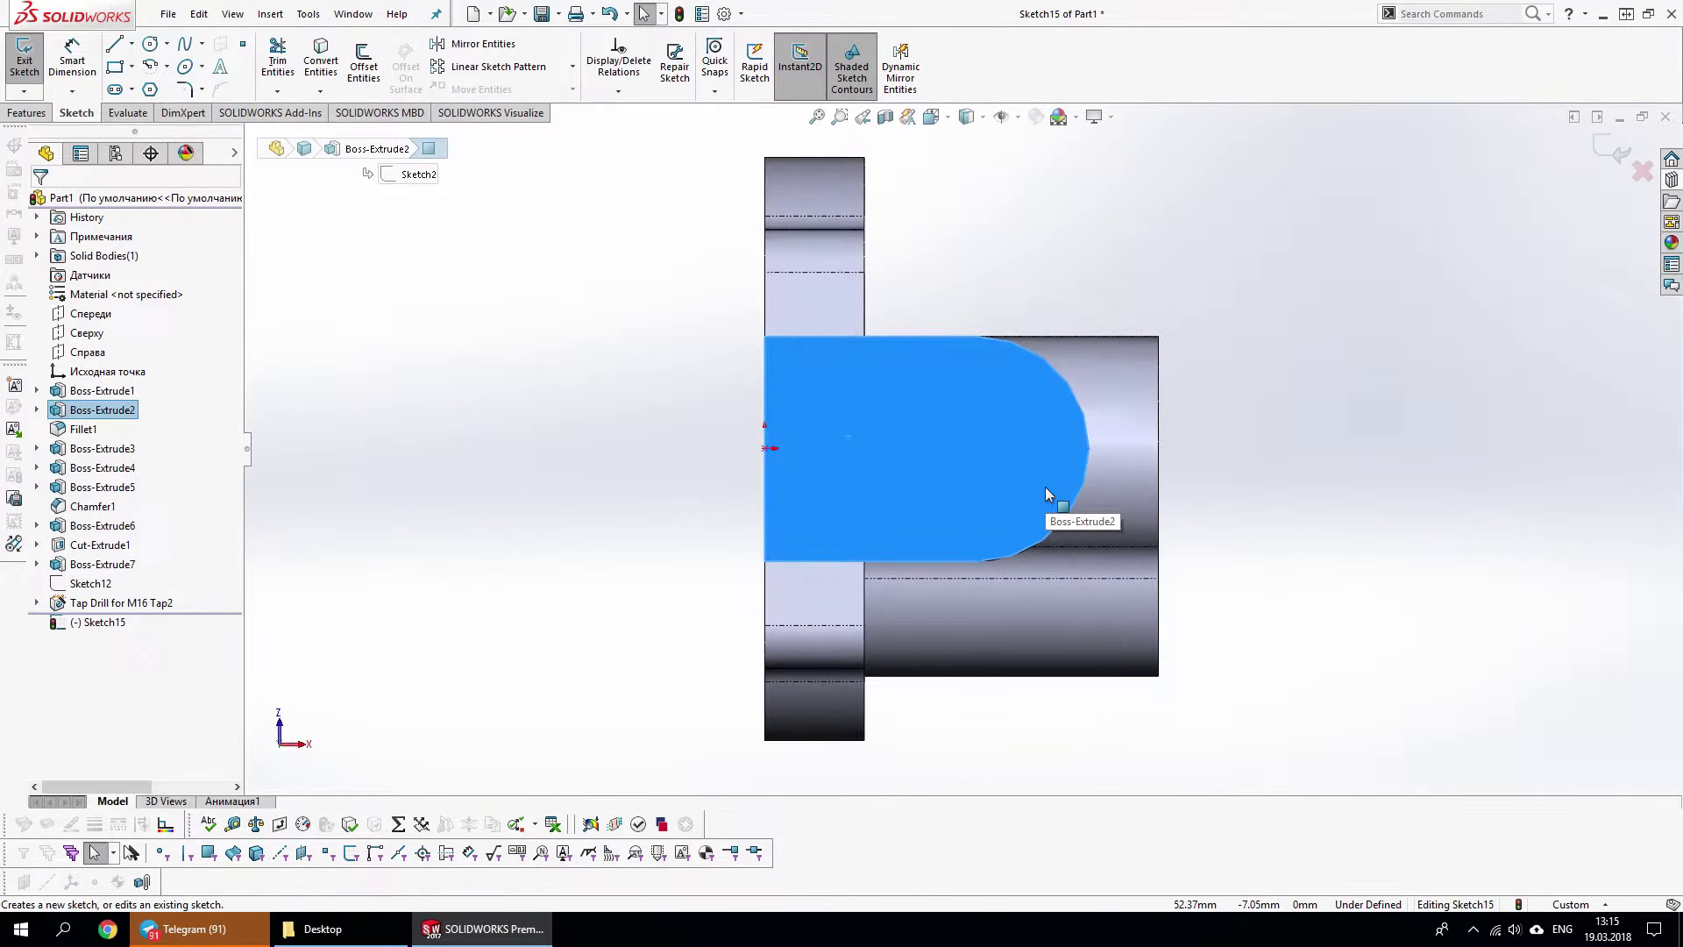
right_click(995, 564)
click(1017, 602)
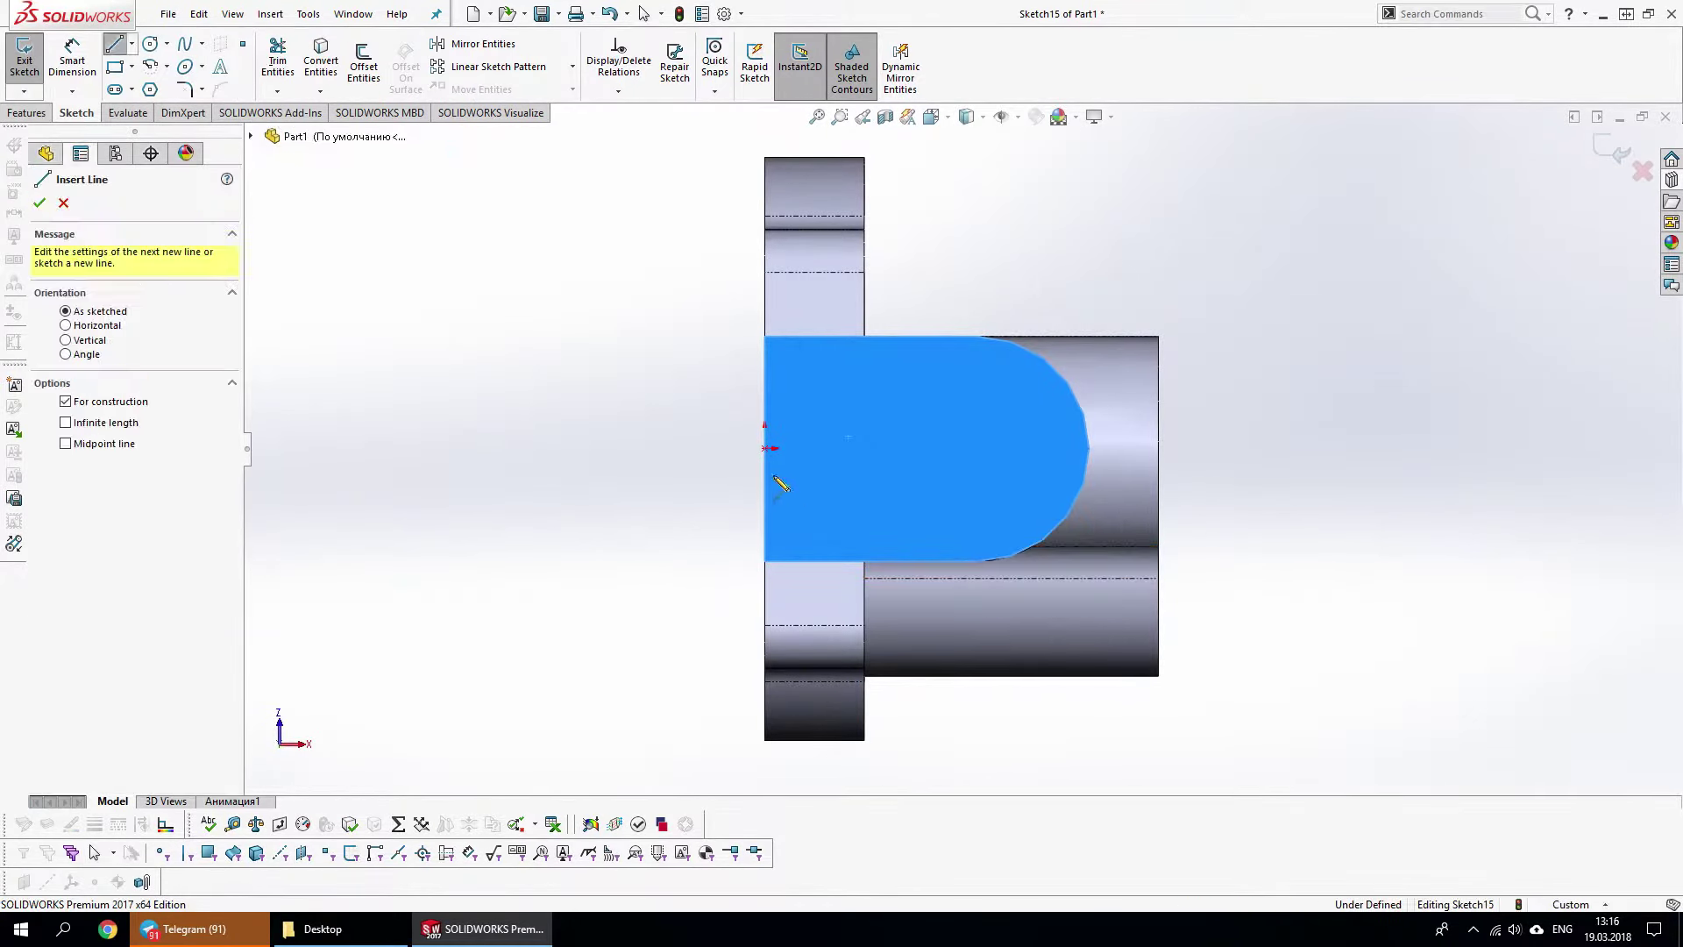
click(764, 448)
click(1414, 448)
key(s)
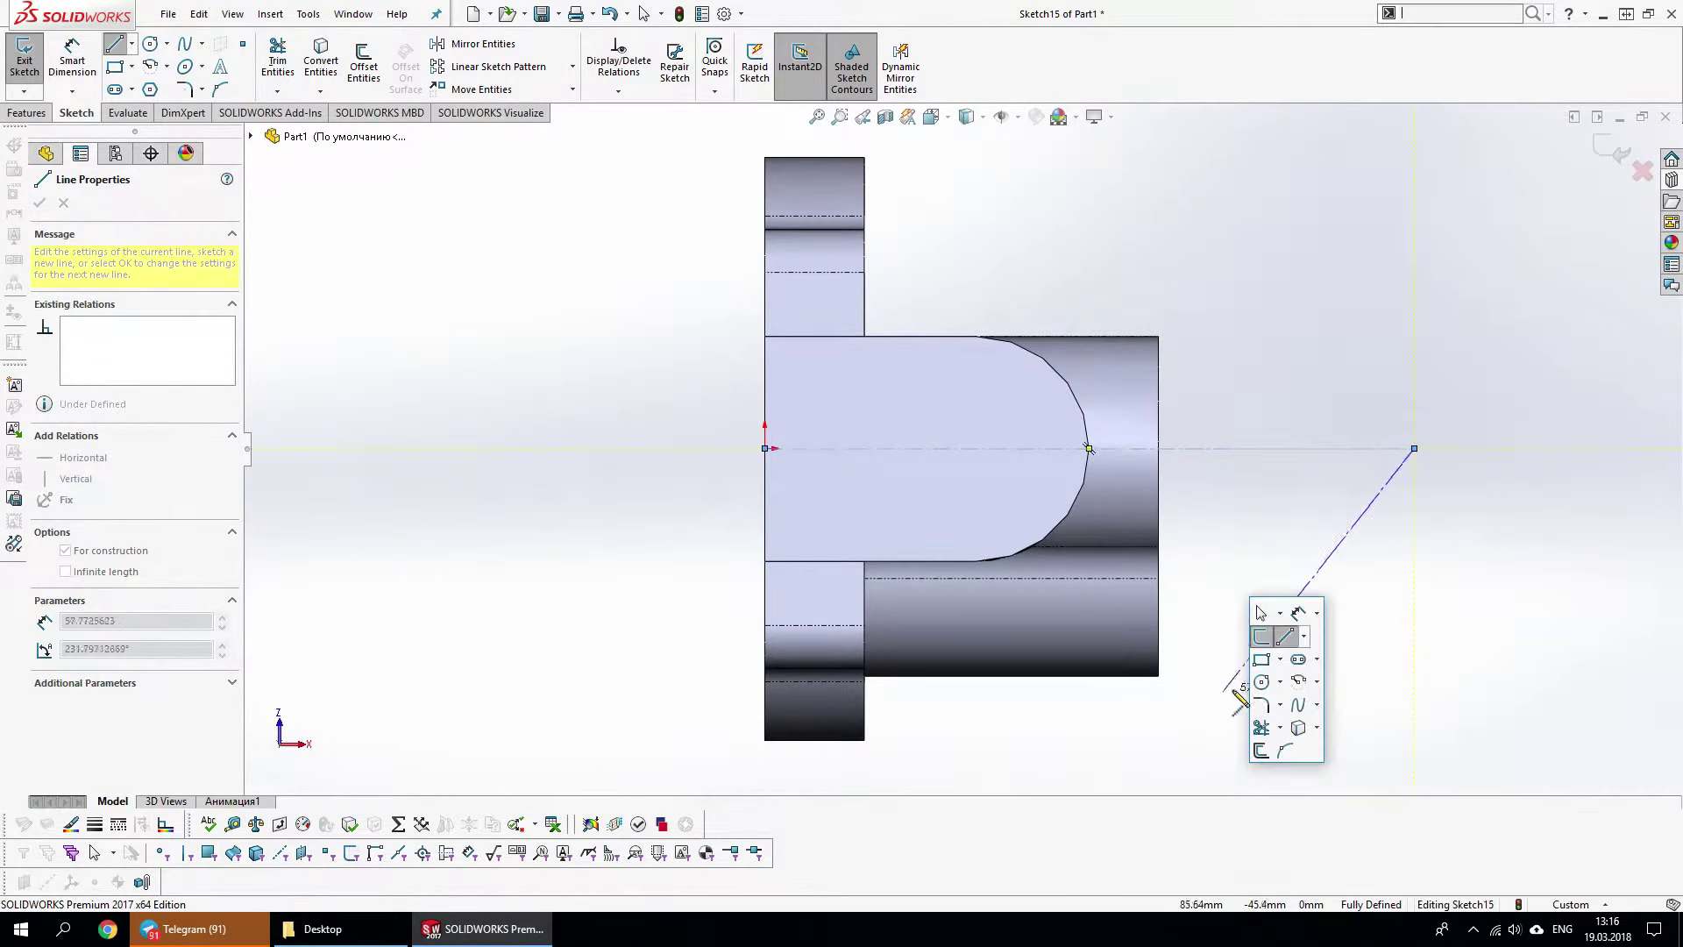
Draw a large circle on the centerline and a small circle above it
click(1262, 681)
click(976, 448)
click(1072, 389)
key(Escape)
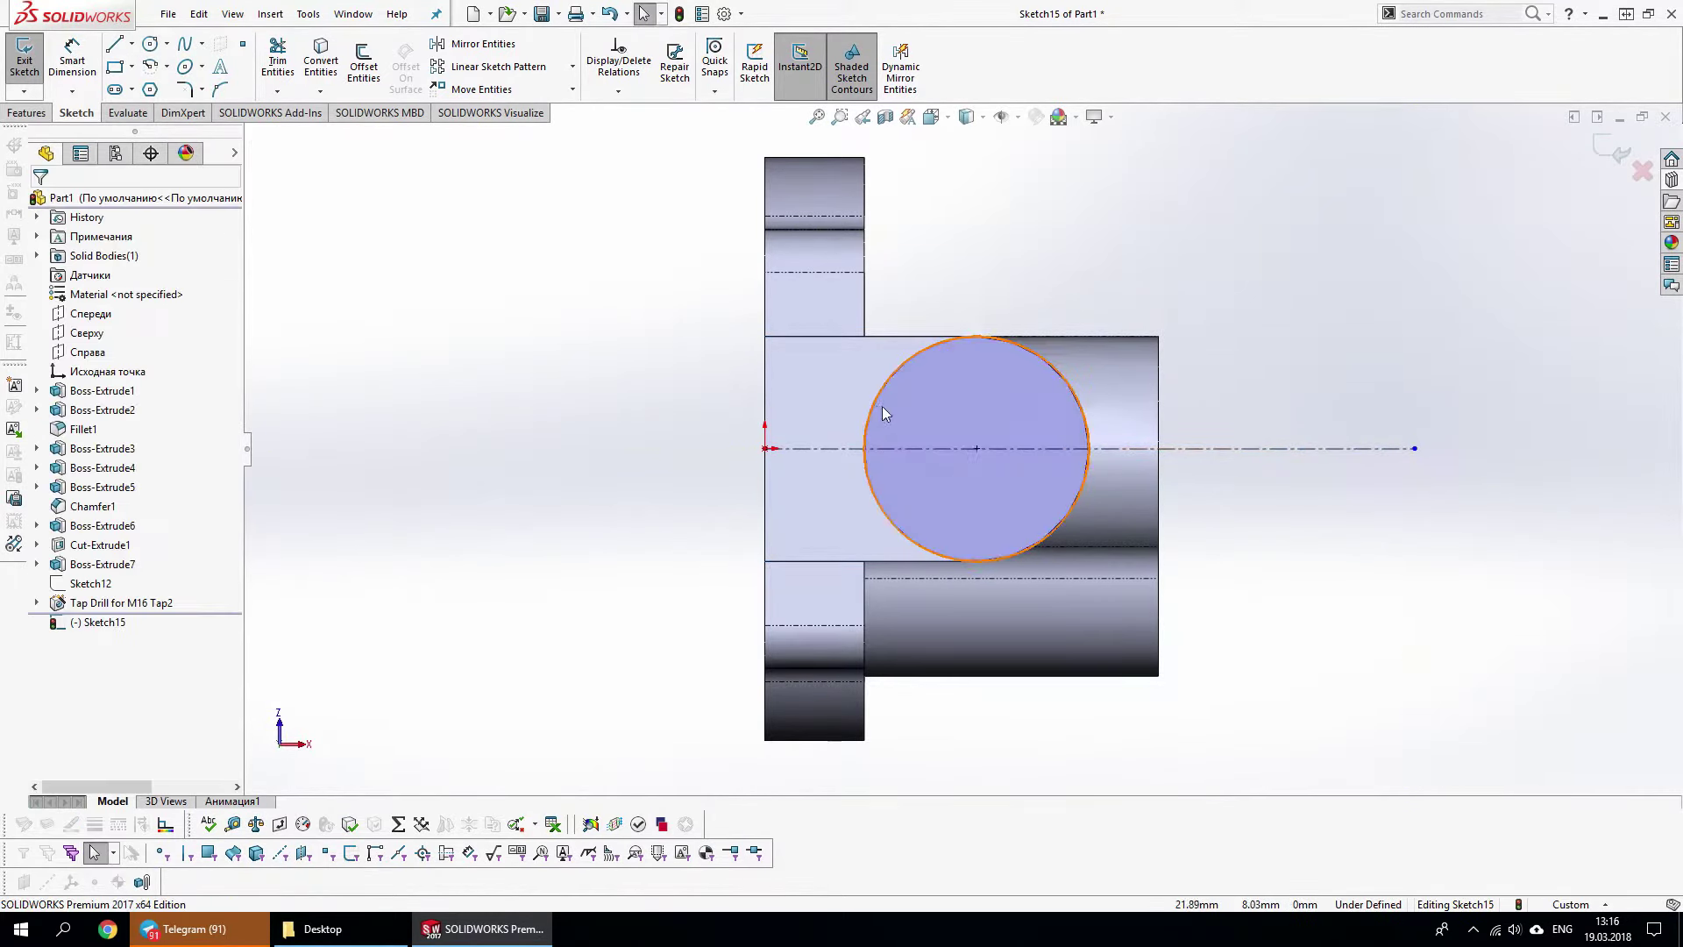
click(877, 394)
ctrl+click(1114, 448)
key(s)
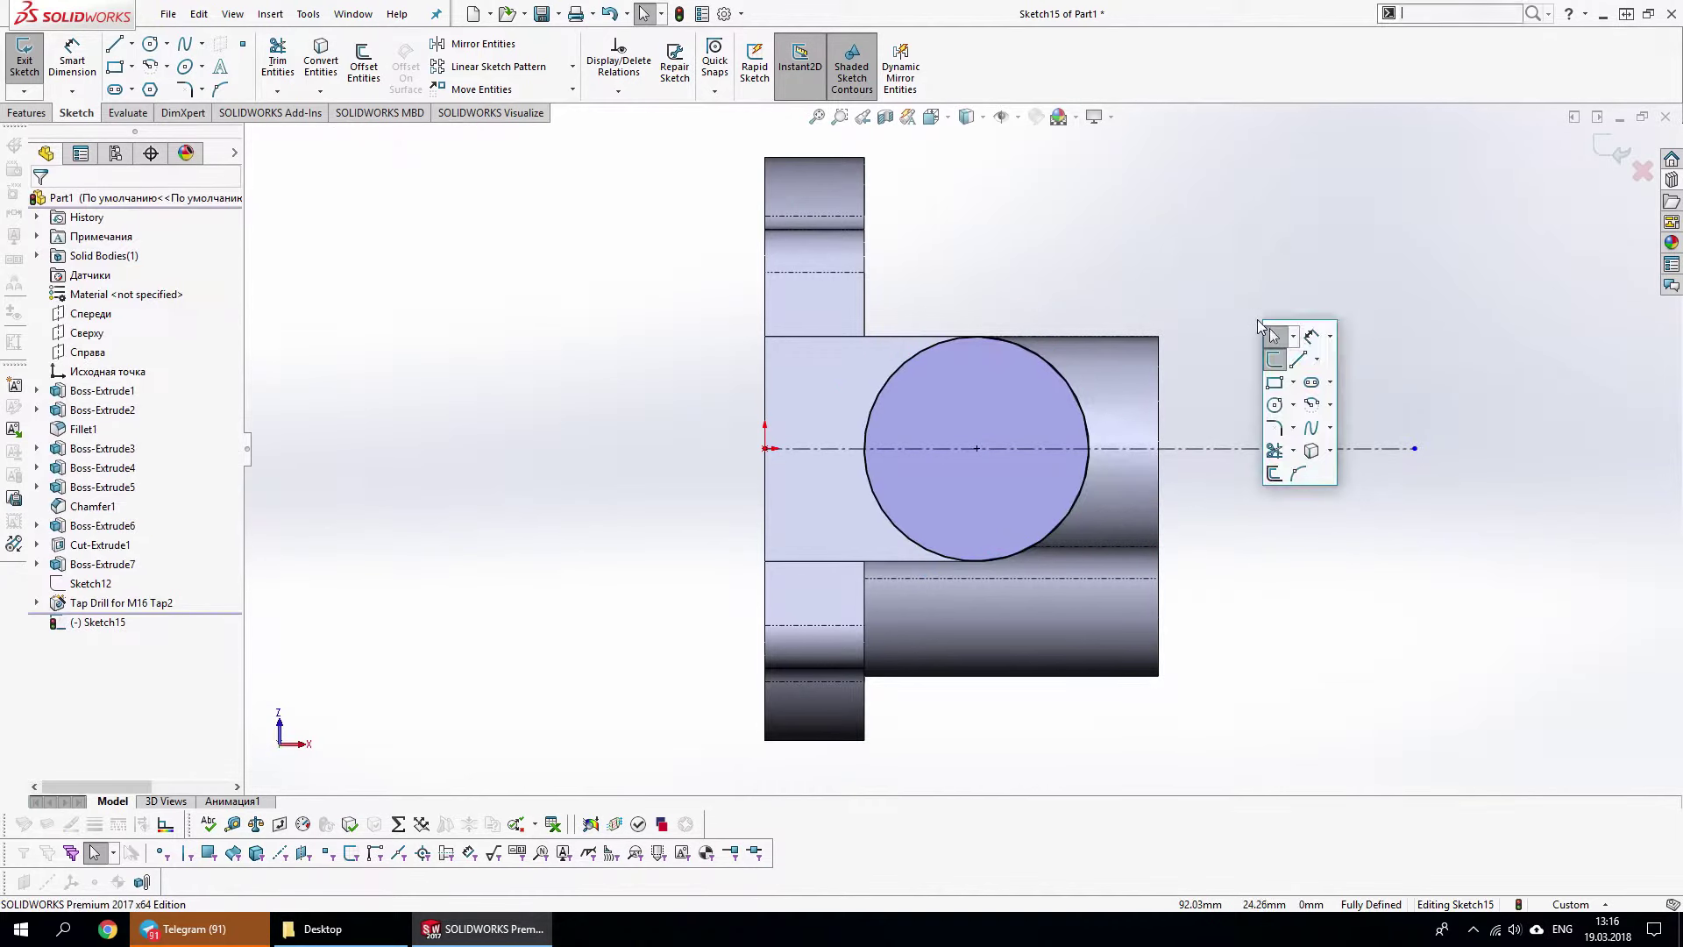
click(1275, 404)
click(977, 248)
click(1026, 266)
key(Escape)
Dimension the small circle 91 mm from the lower edge with a Φ22 diameter
key(s)
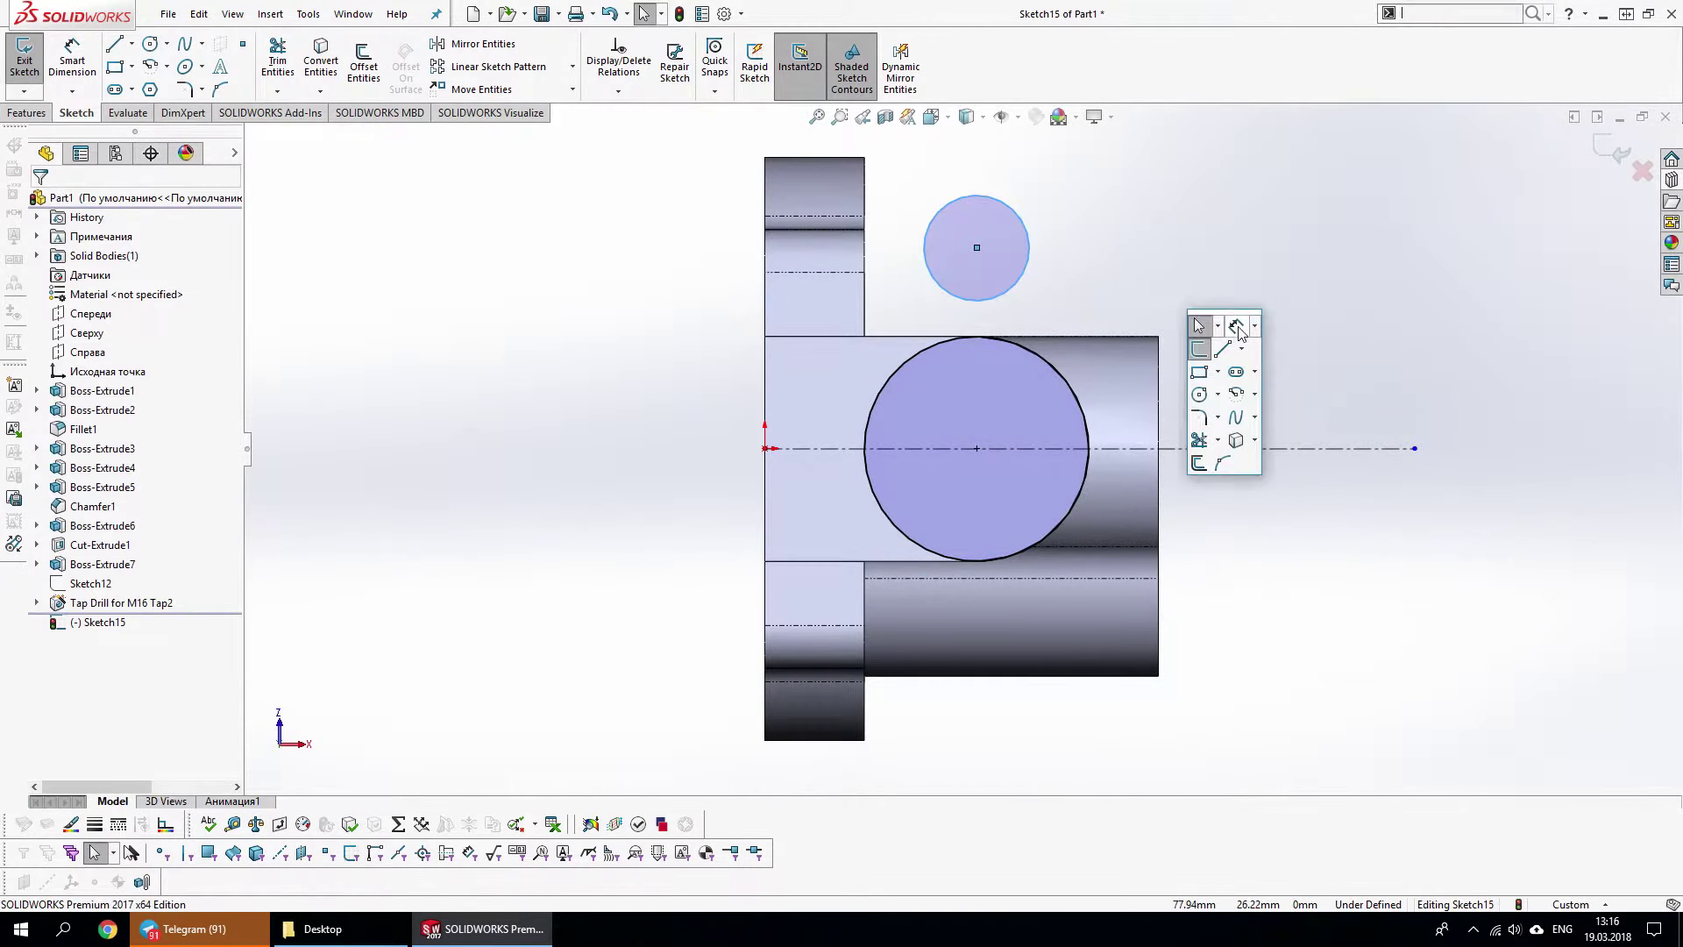
click(1239, 331)
click(977, 248)
click(979, 649)
click(1481, 693)
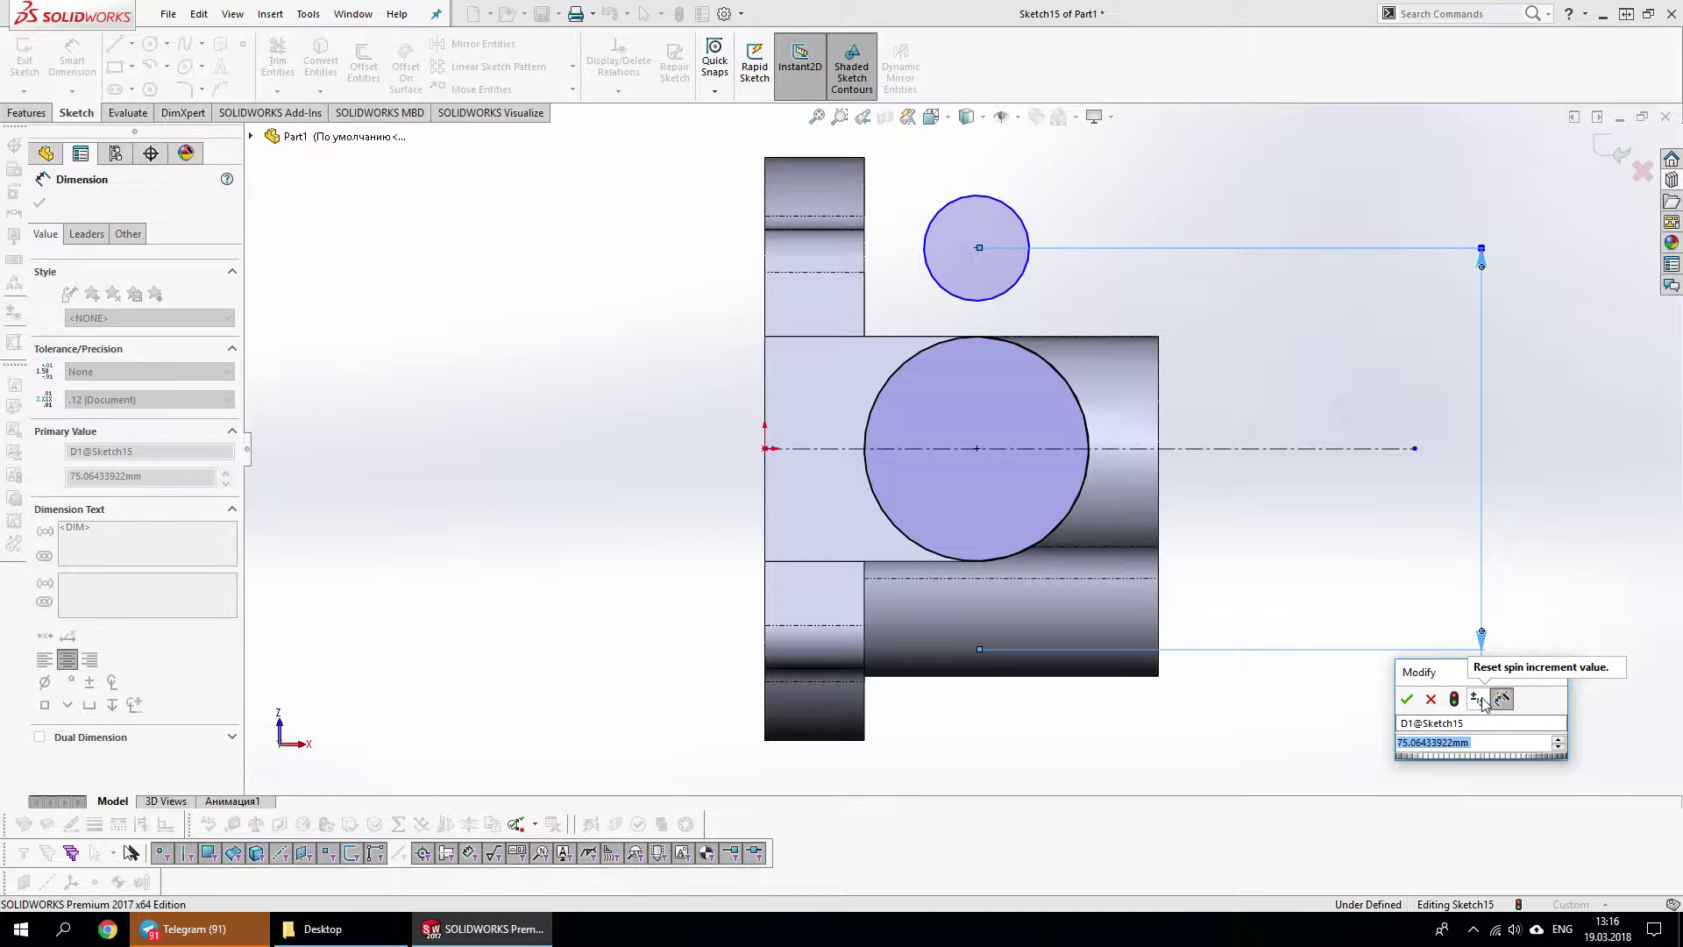
text(91)
key(Return)
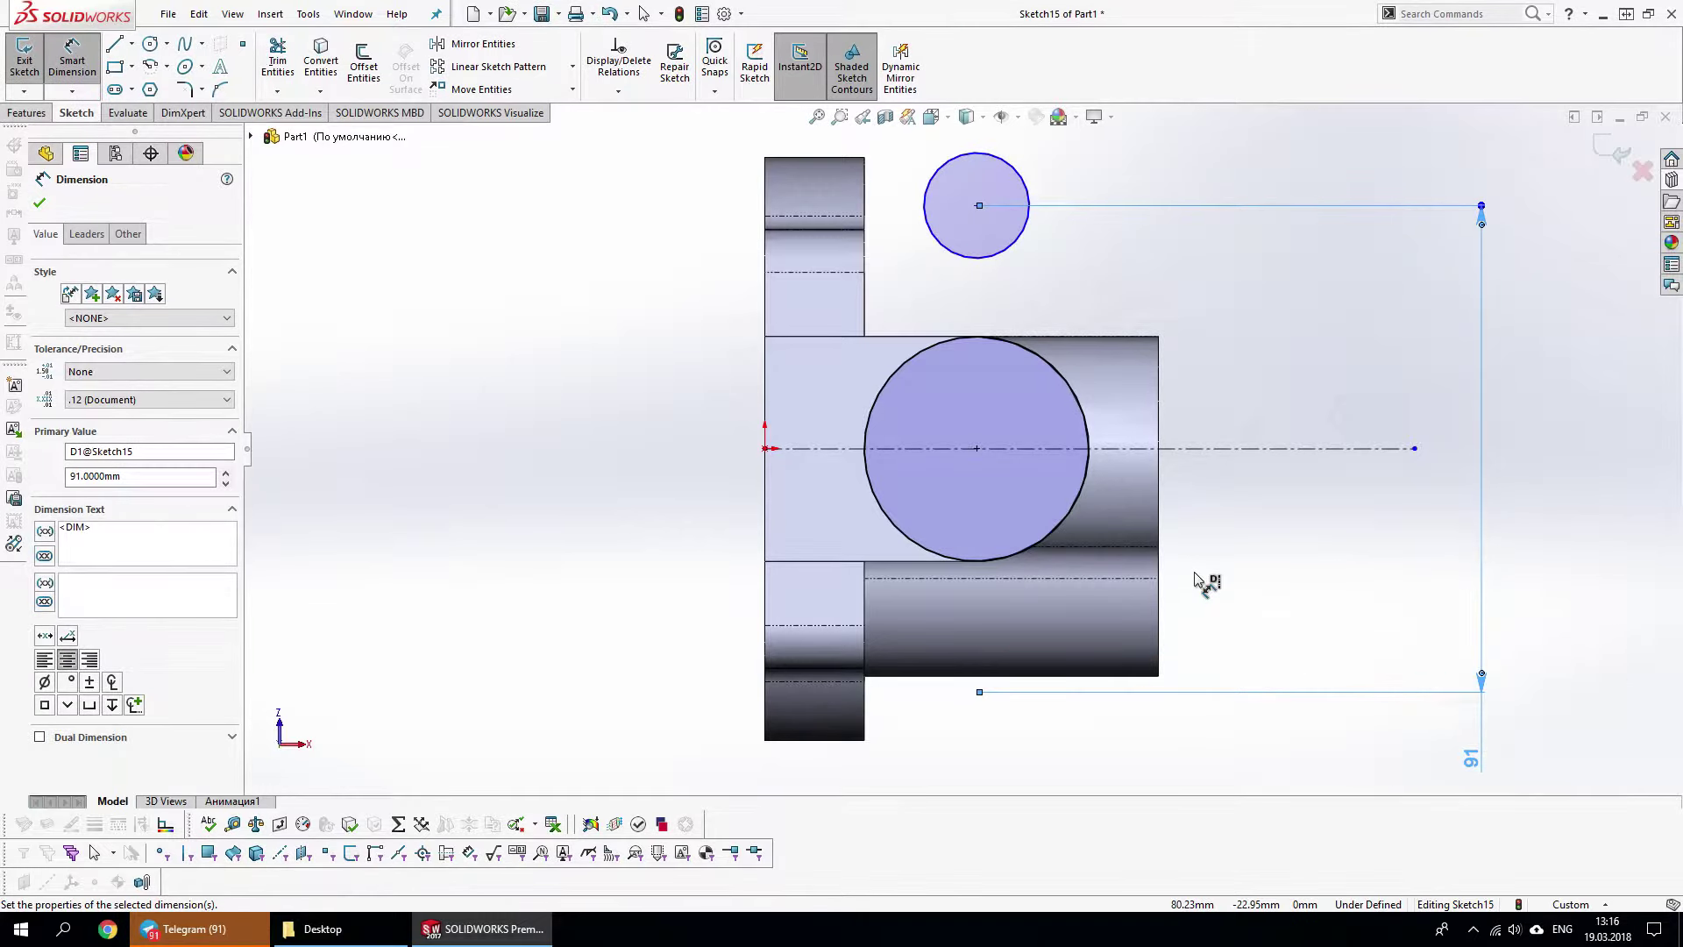
click(1005, 231)
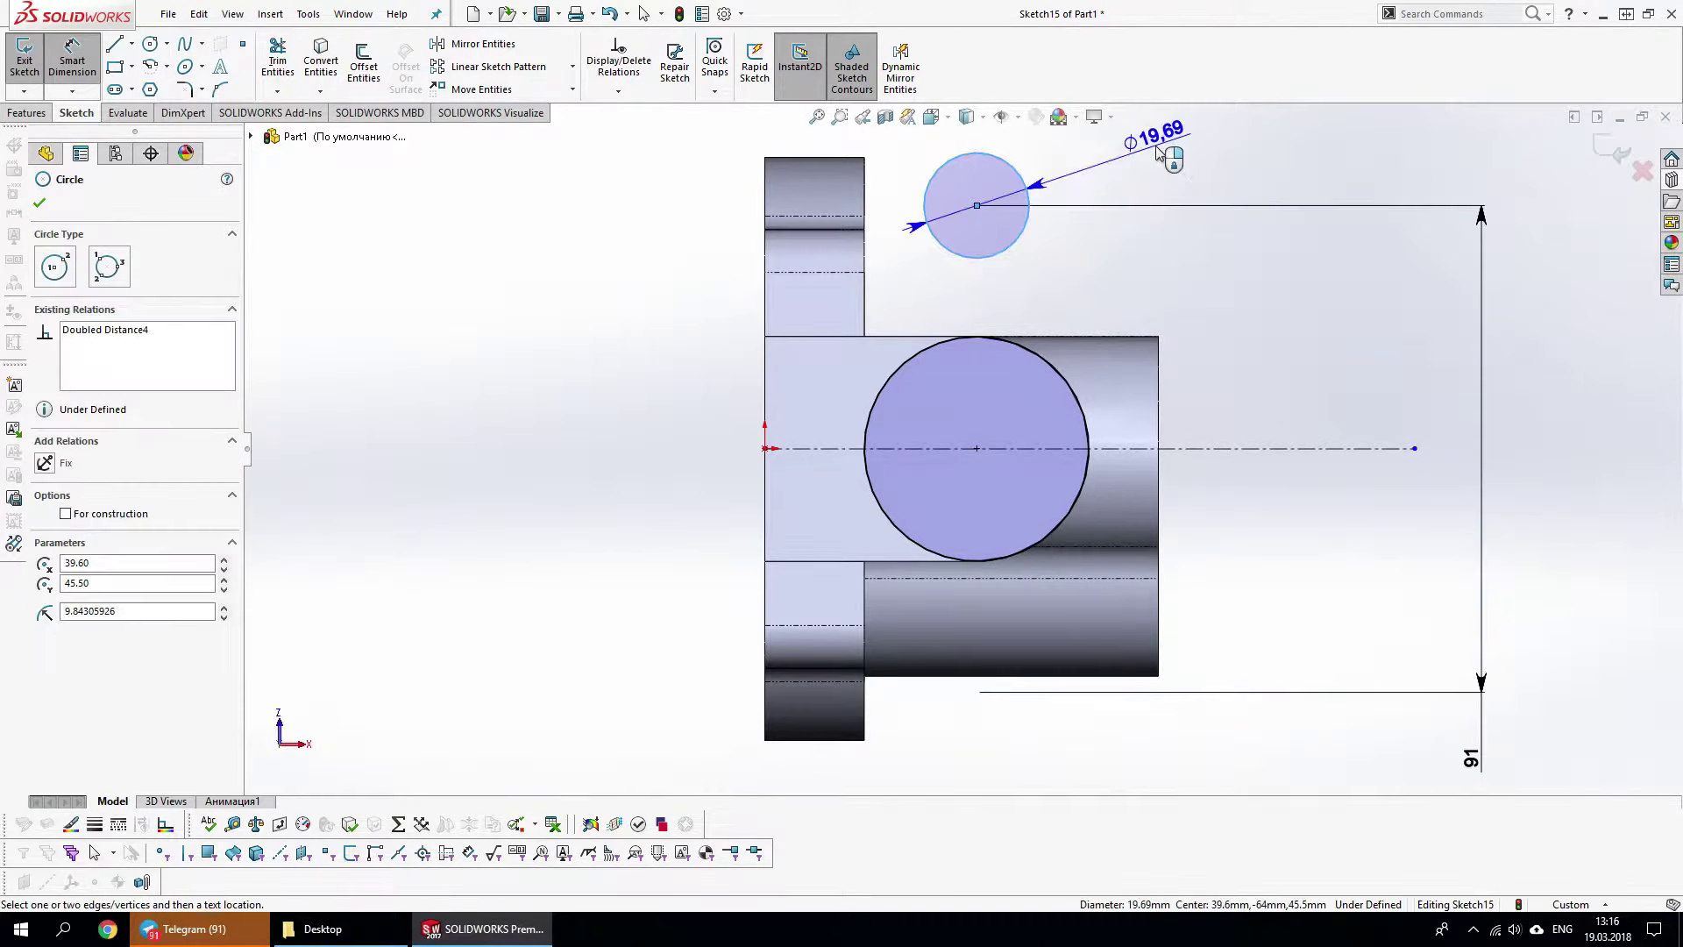
click(1158, 154)
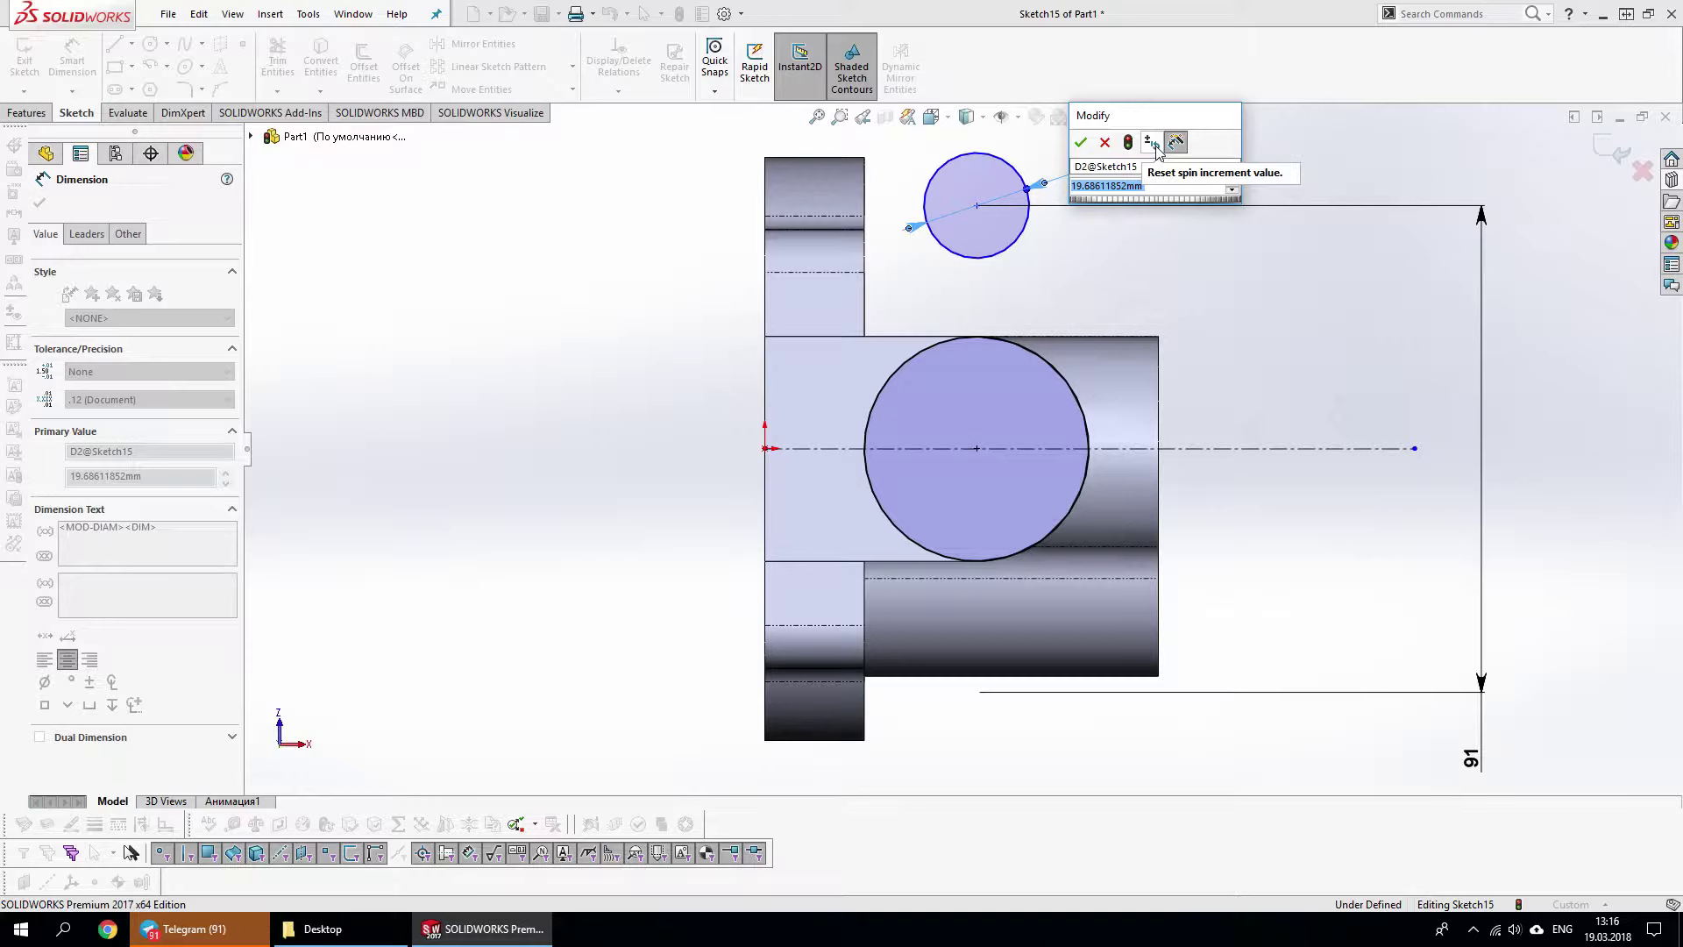
text(22)
key(Return)
key(Escape)
key(f)
Reapply the 91 mm centre distance and relate a sketch point to the large circle
key(s)
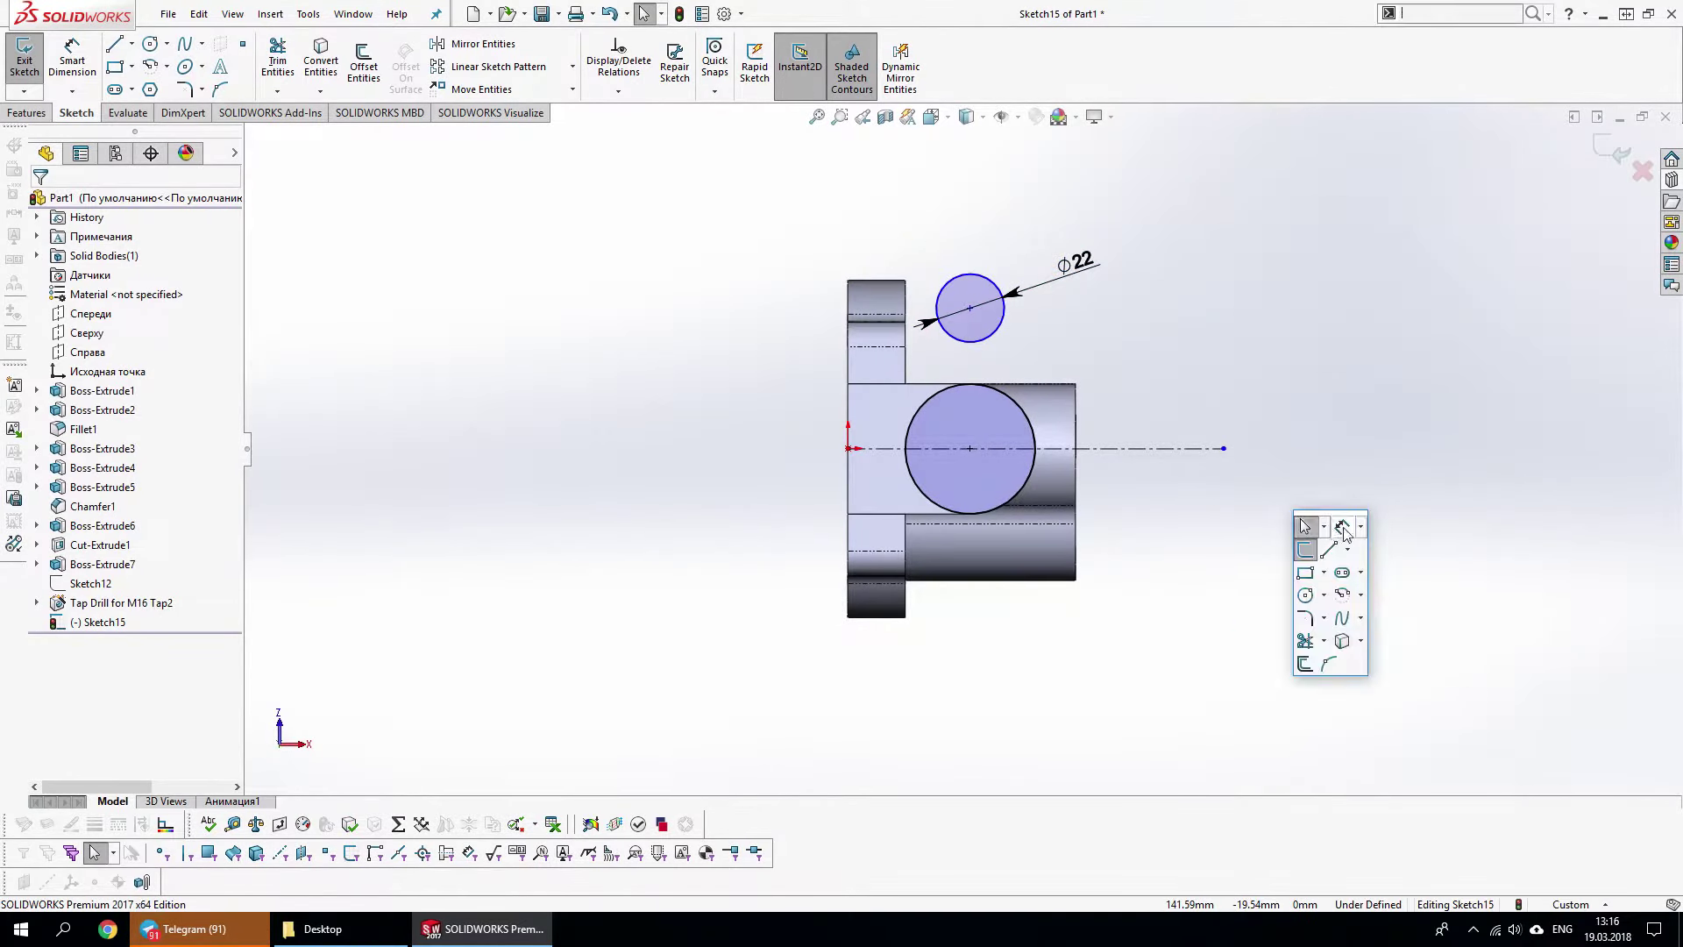
click(1343, 527)
click(970, 275)
click(974, 617)
click(1316, 566)
text(91)
key(Return)
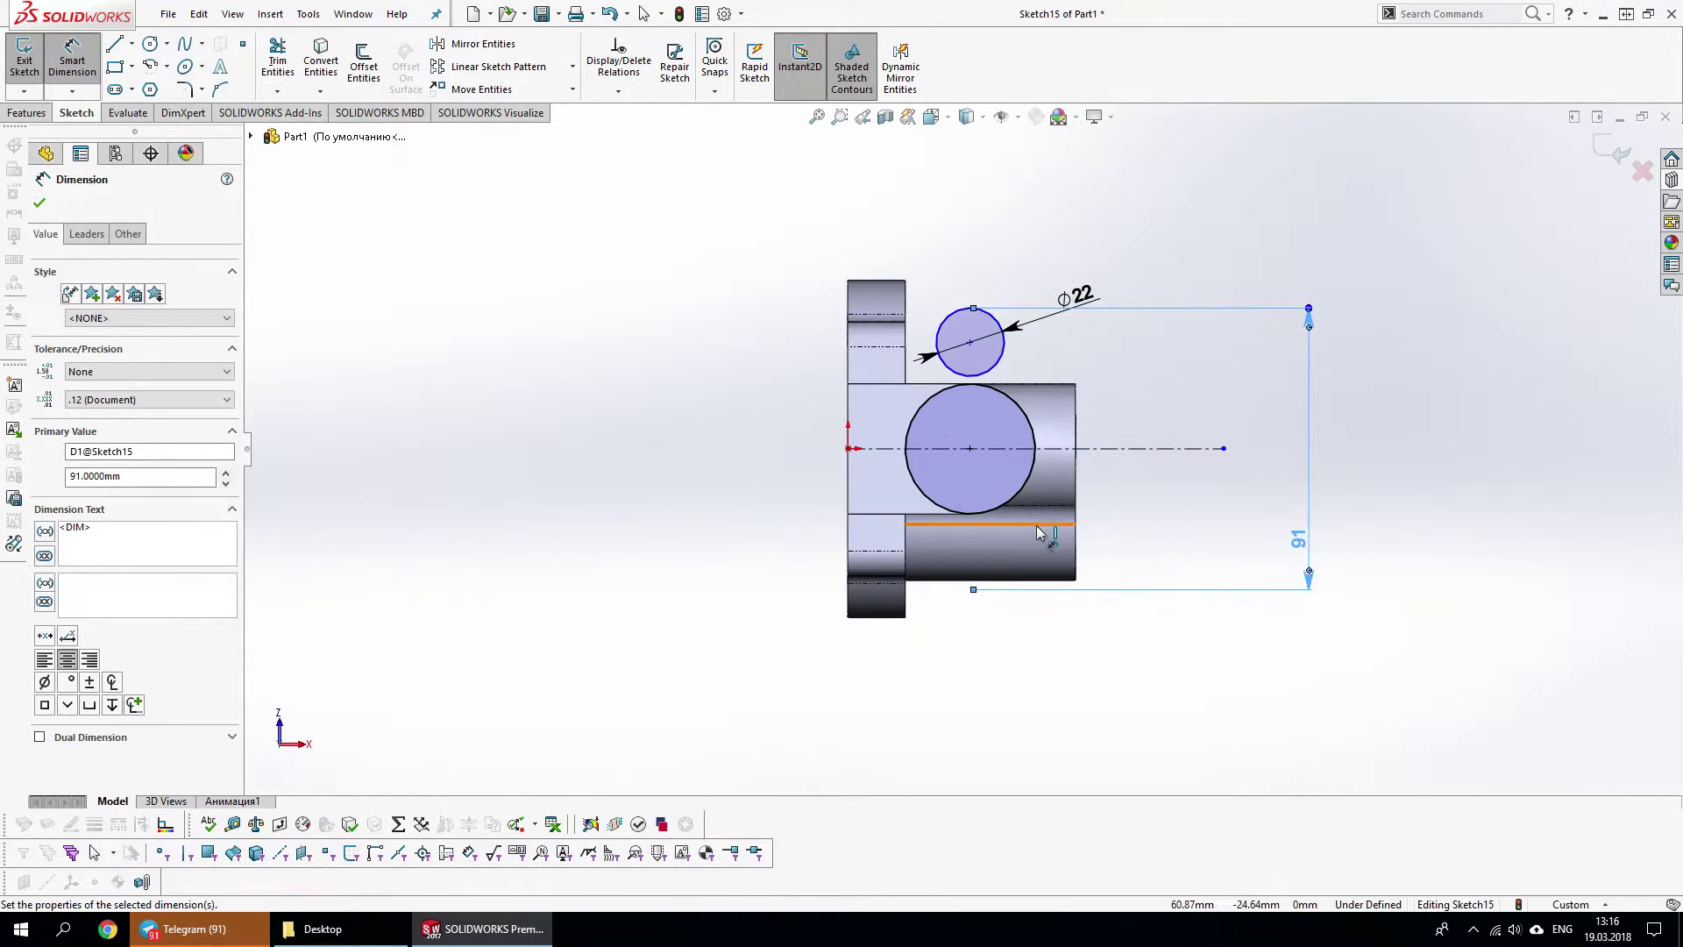
key(Escape)
key(f)
click(965, 338)
ctrl+click(1043, 544)
click(1052, 456)
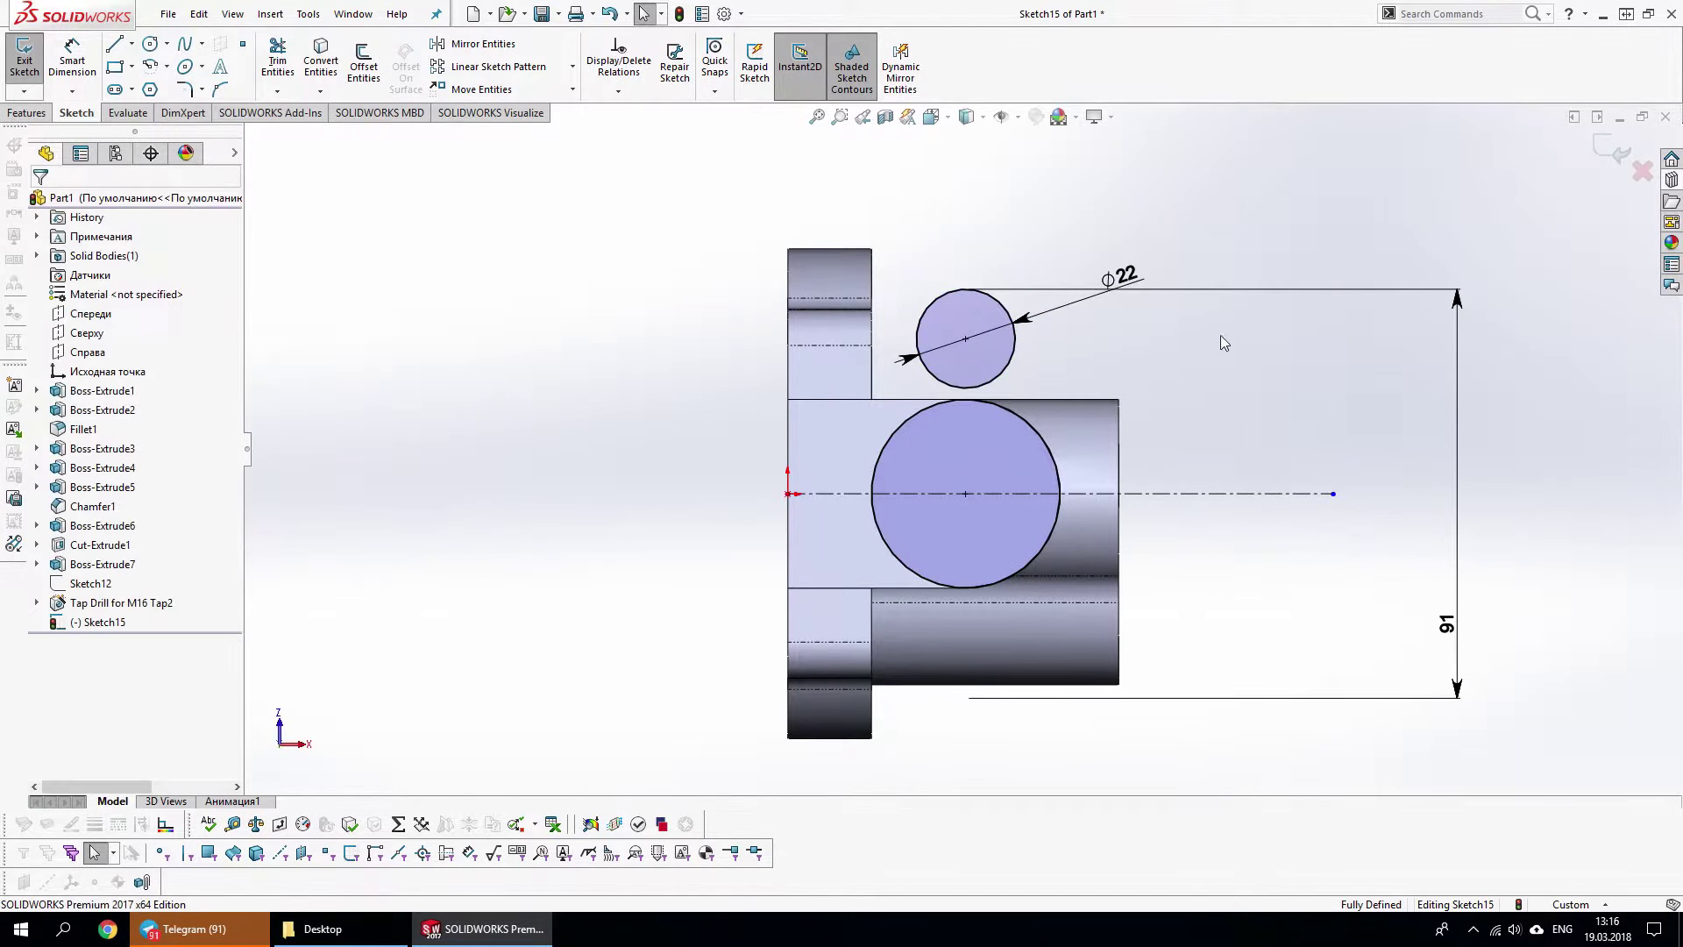
Draw two tangent lines between the circles and trim away the inner arcs
key(l)
click(918, 324)
click(875, 465)
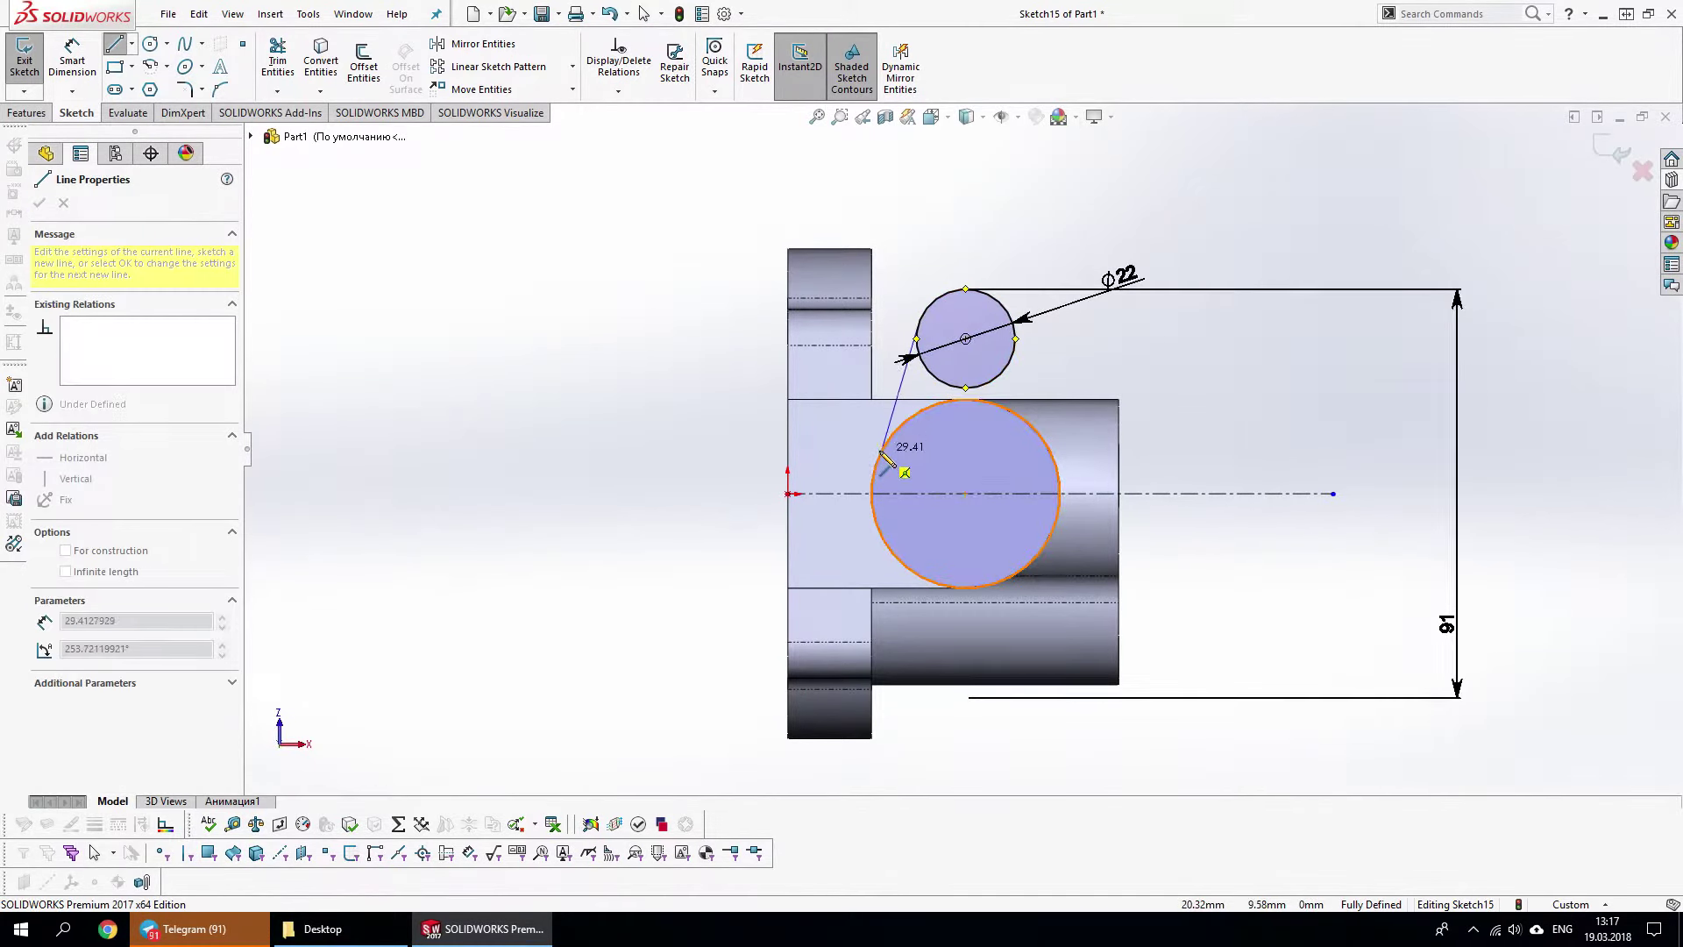
key(Escape)
key(s)
click(1087, 435)
click(1014, 329)
click(1057, 465)
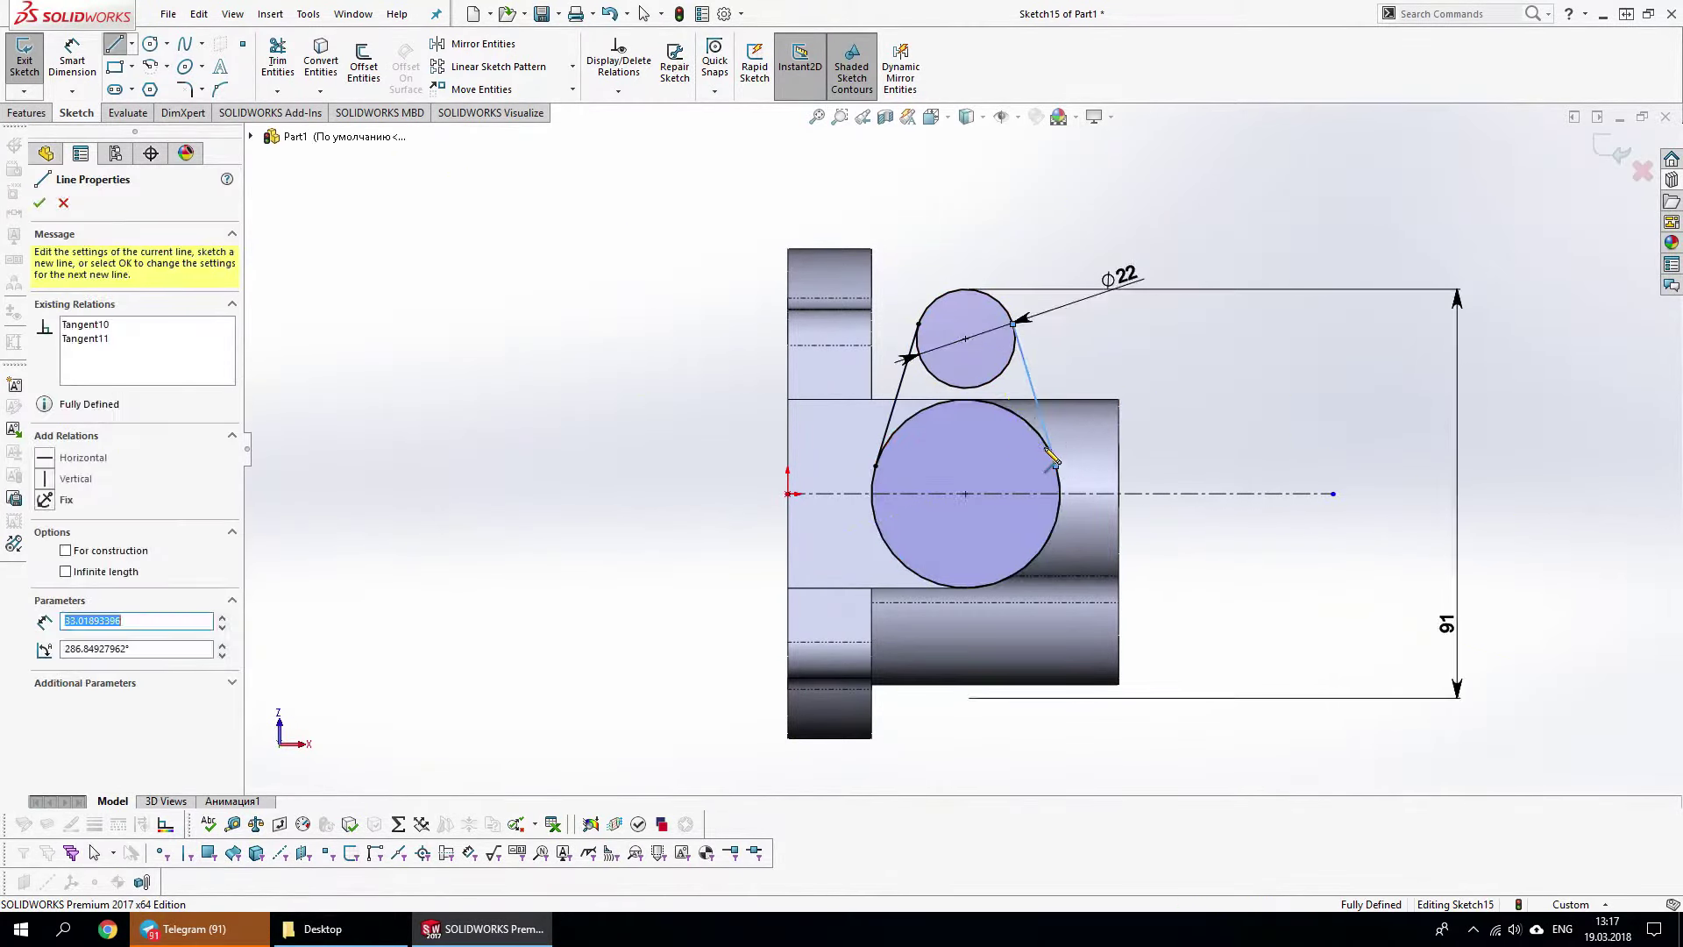
key(Escape)
key(s)
click(1007, 623)
drag(946, 377, 973, 421)
key(Escape)
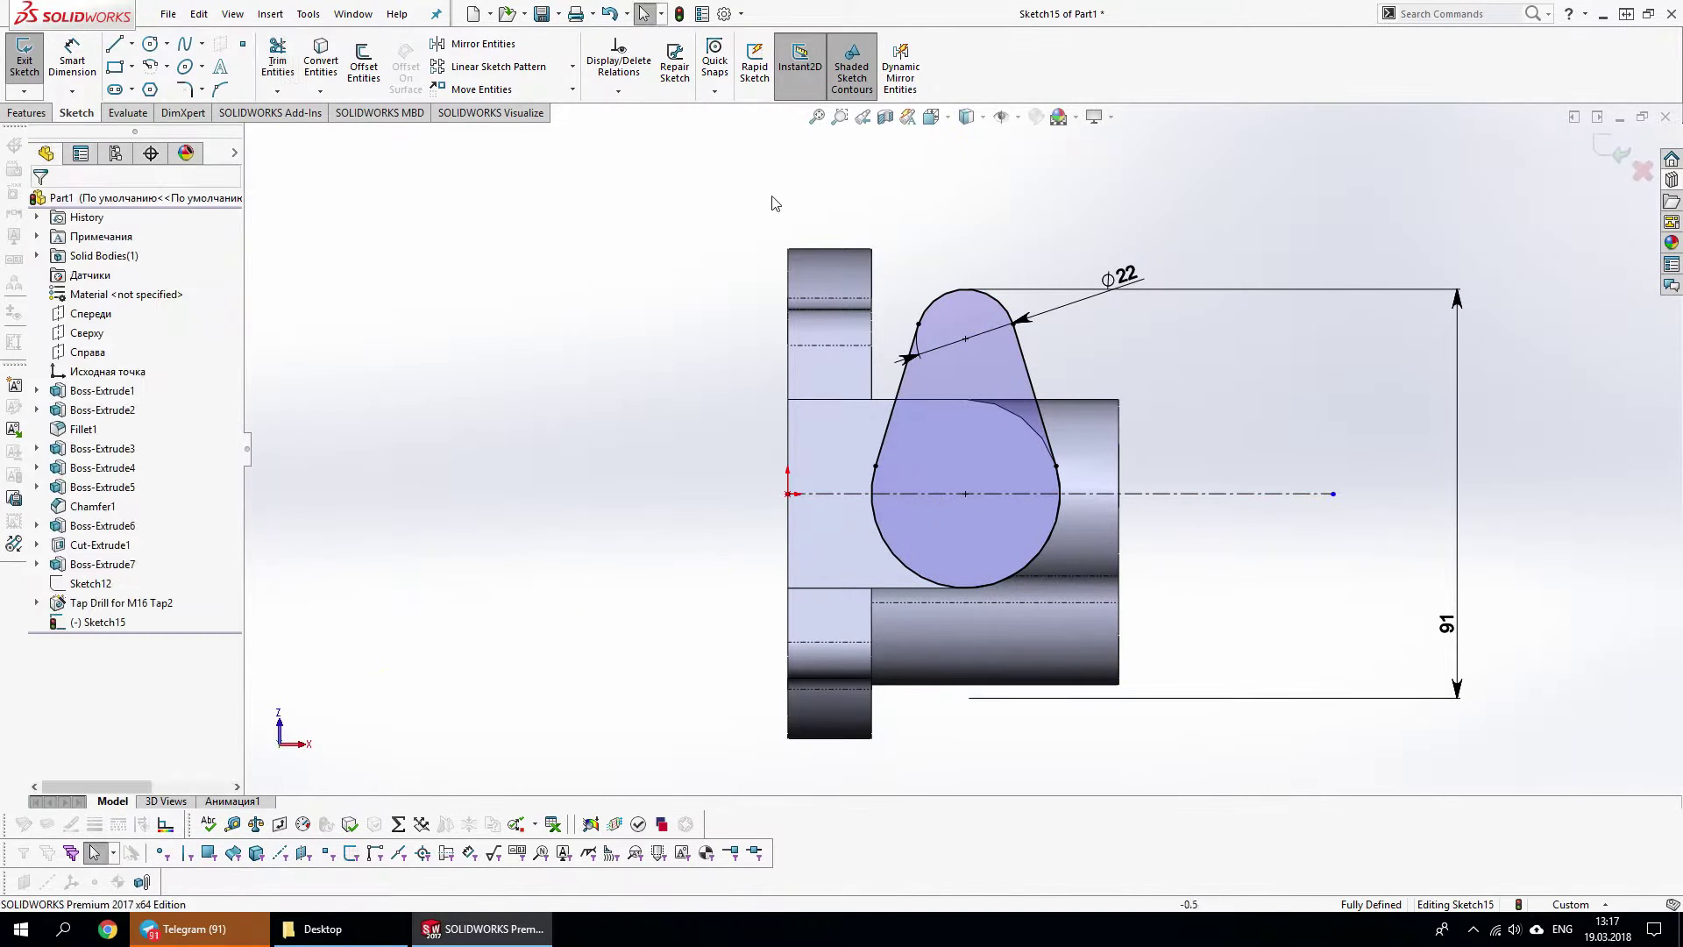
Mirror the outline about the centerline to complete the symmetric shape
drag(702, 187, 1084, 482)
click(482, 44)
key(s)
click(763, 526)
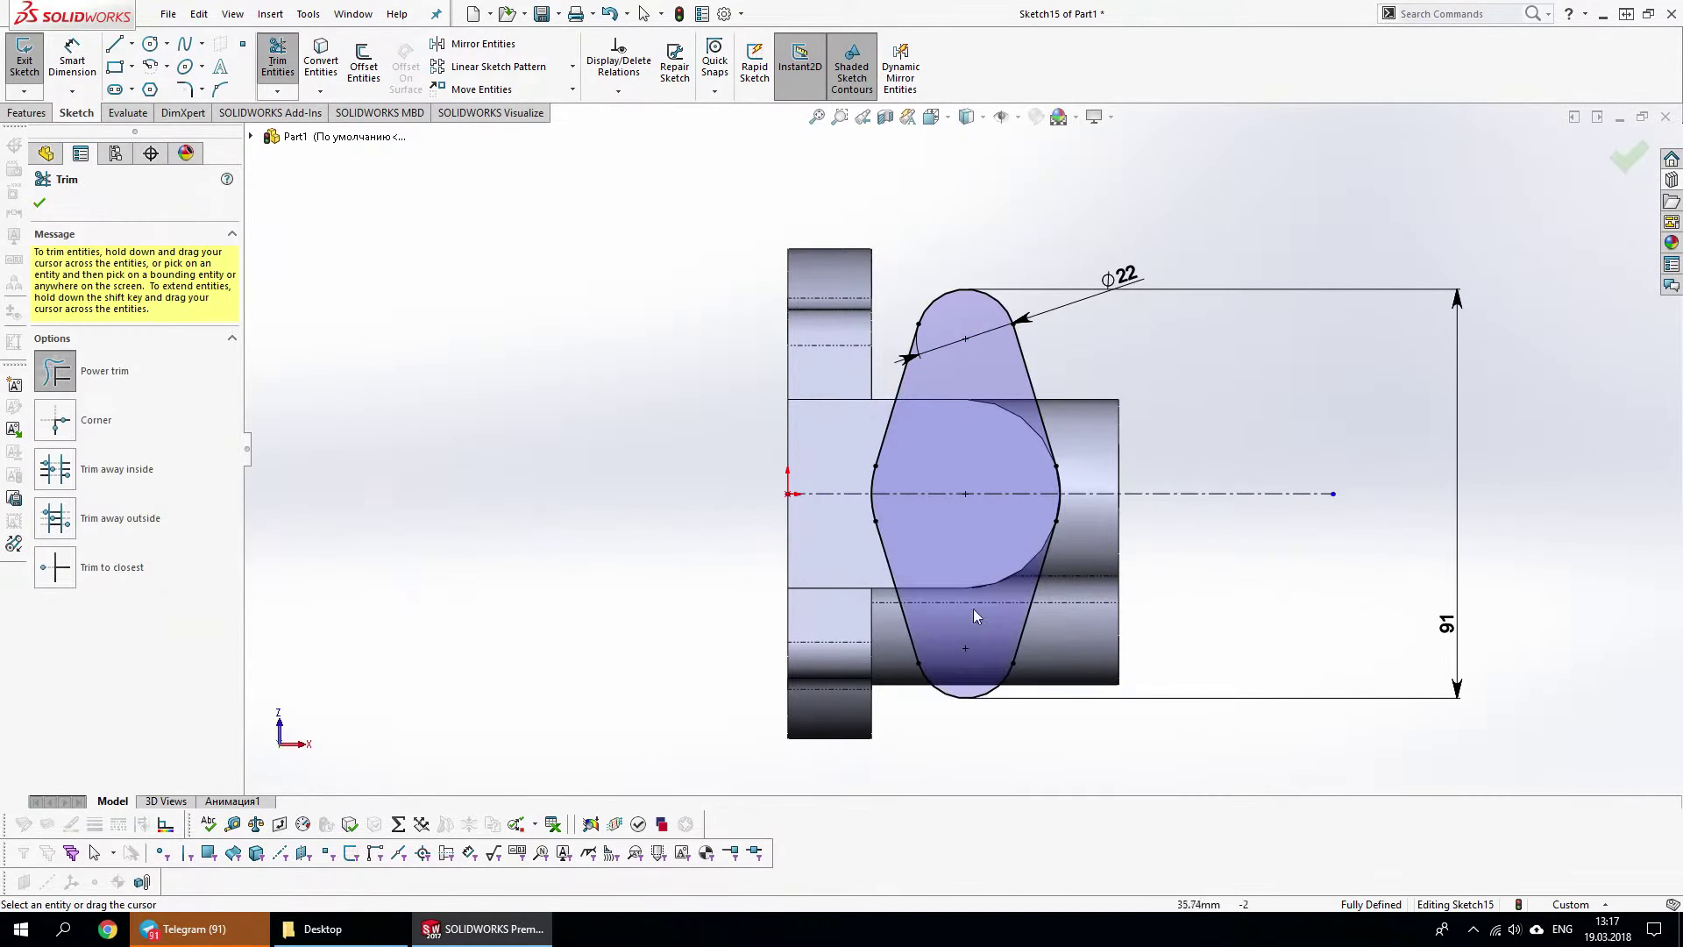
key(f)
scroll(953, 541, down, 2)
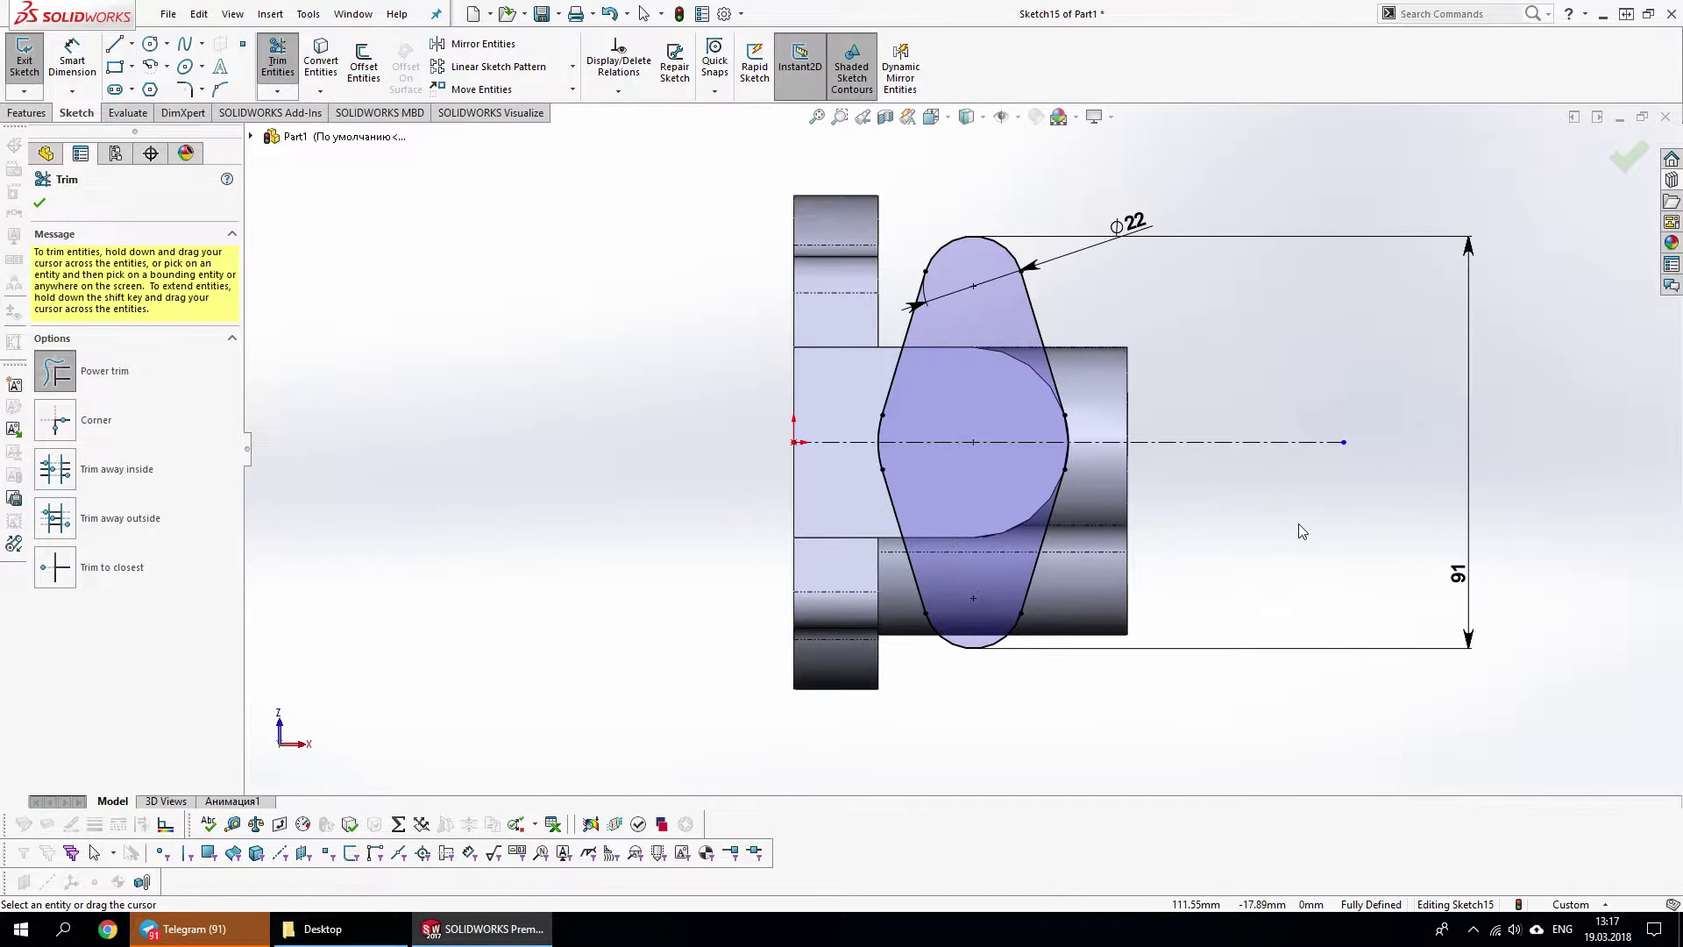
middle_drag(1295, 531, 1364, 509)
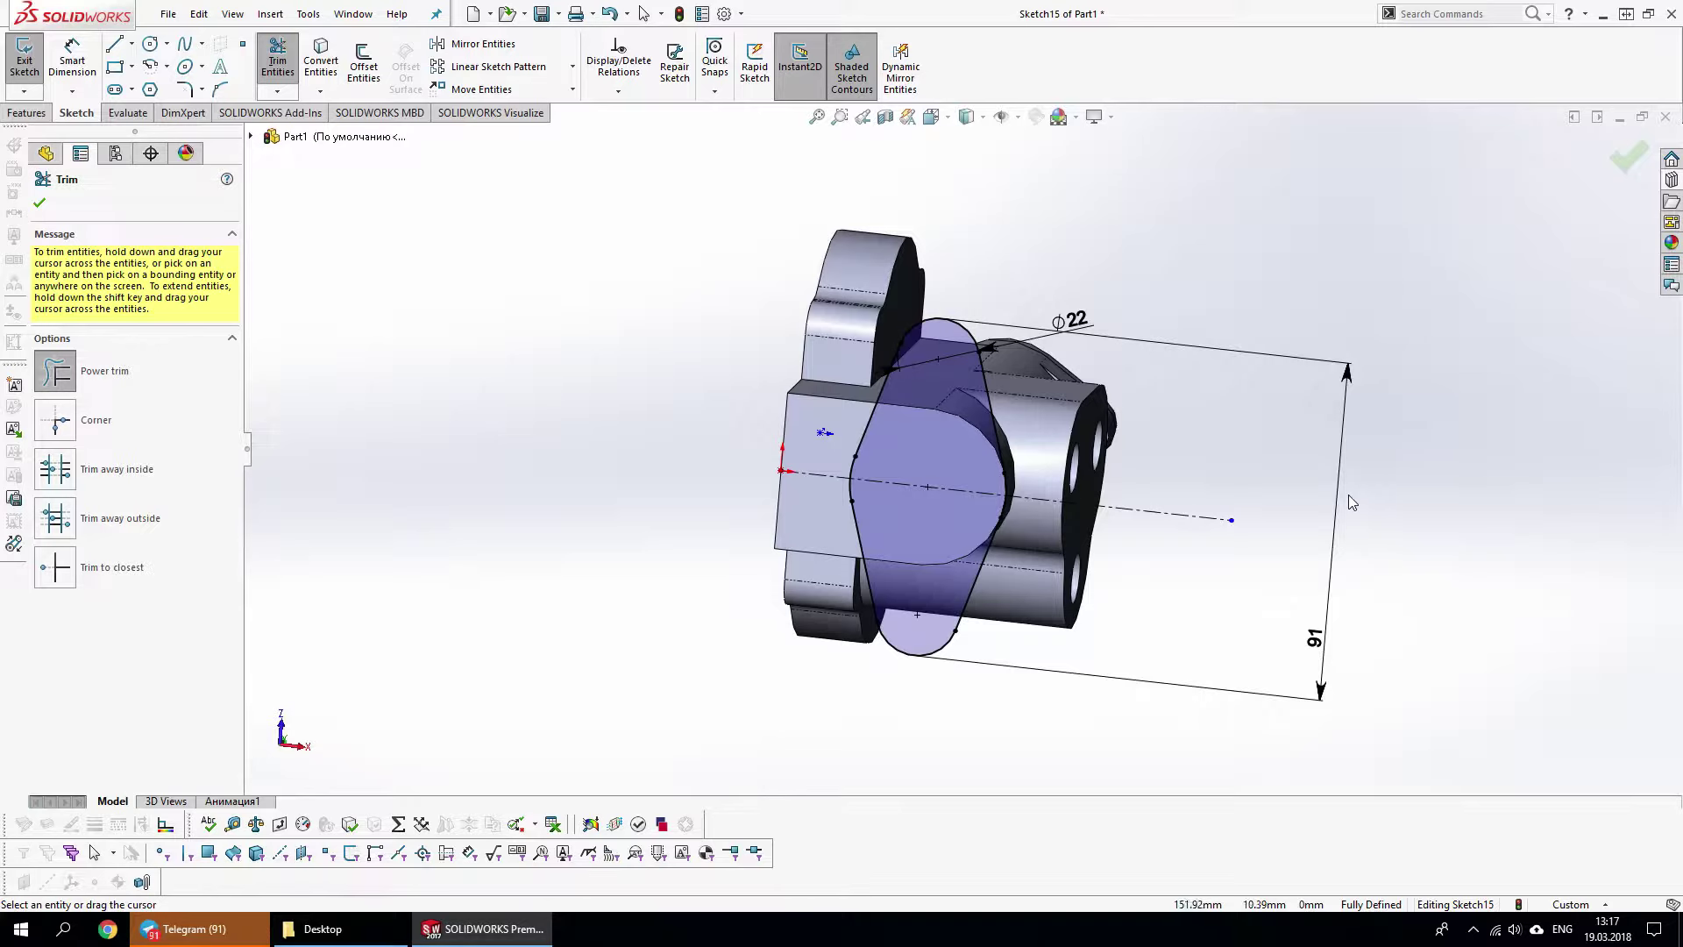
Extrude the outline as a boss ending 108 mm offset from a chosen face
right_click(1378, 491)
key(Escape)
right_click(1482, 517)
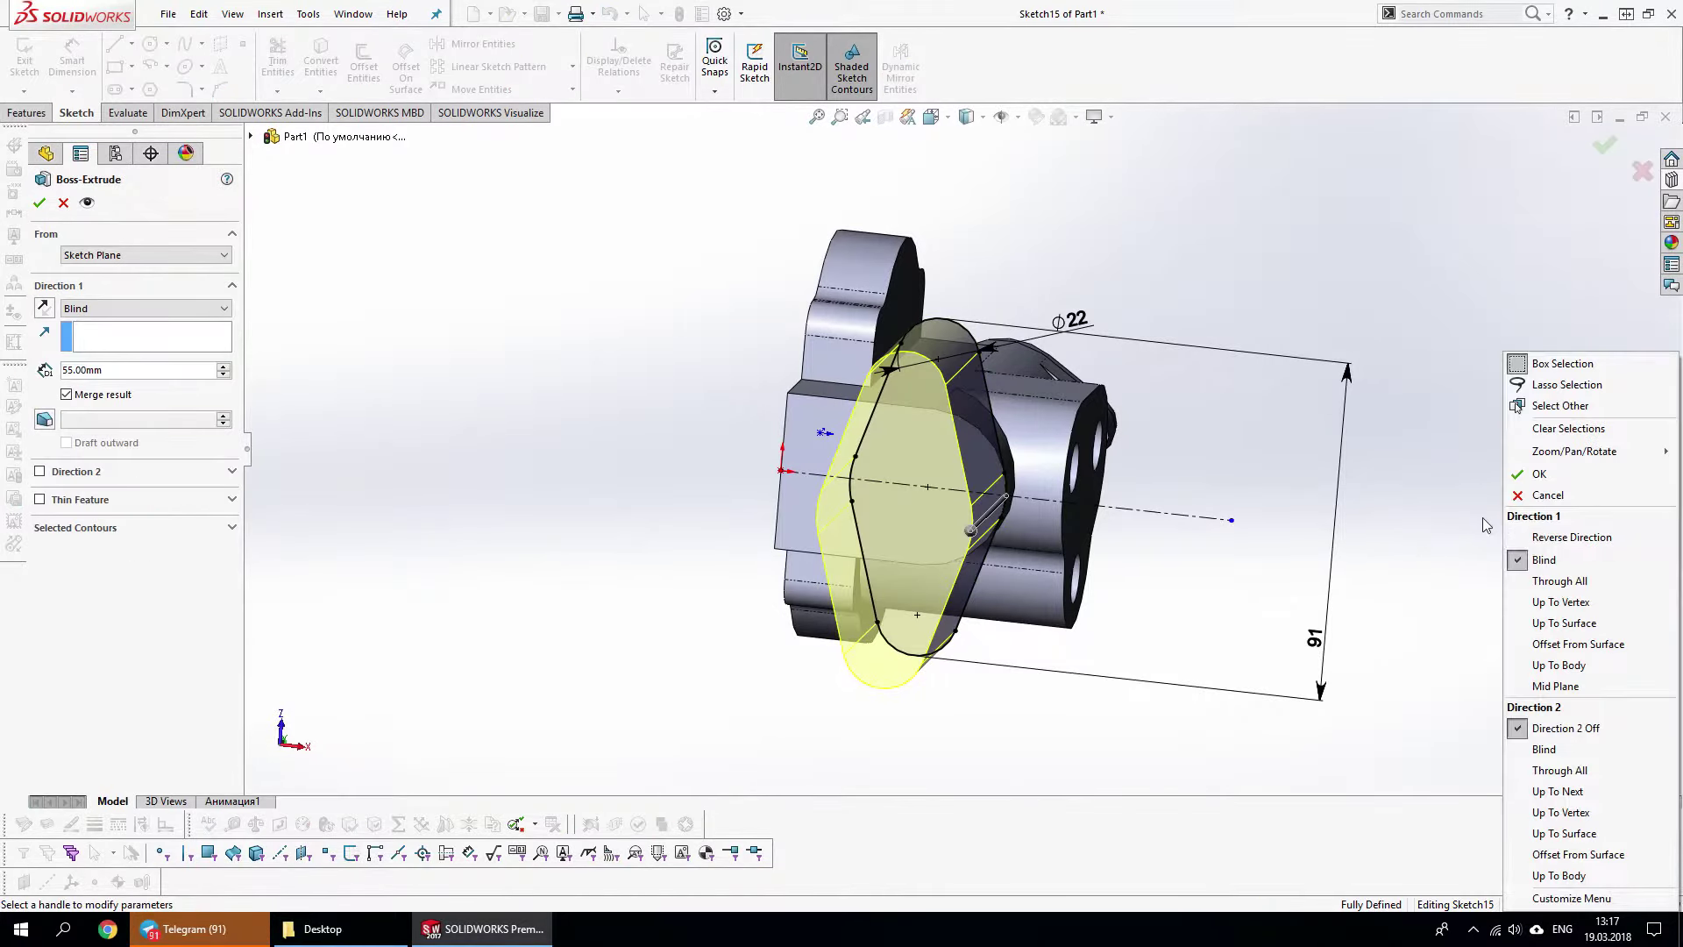
click(1583, 647)
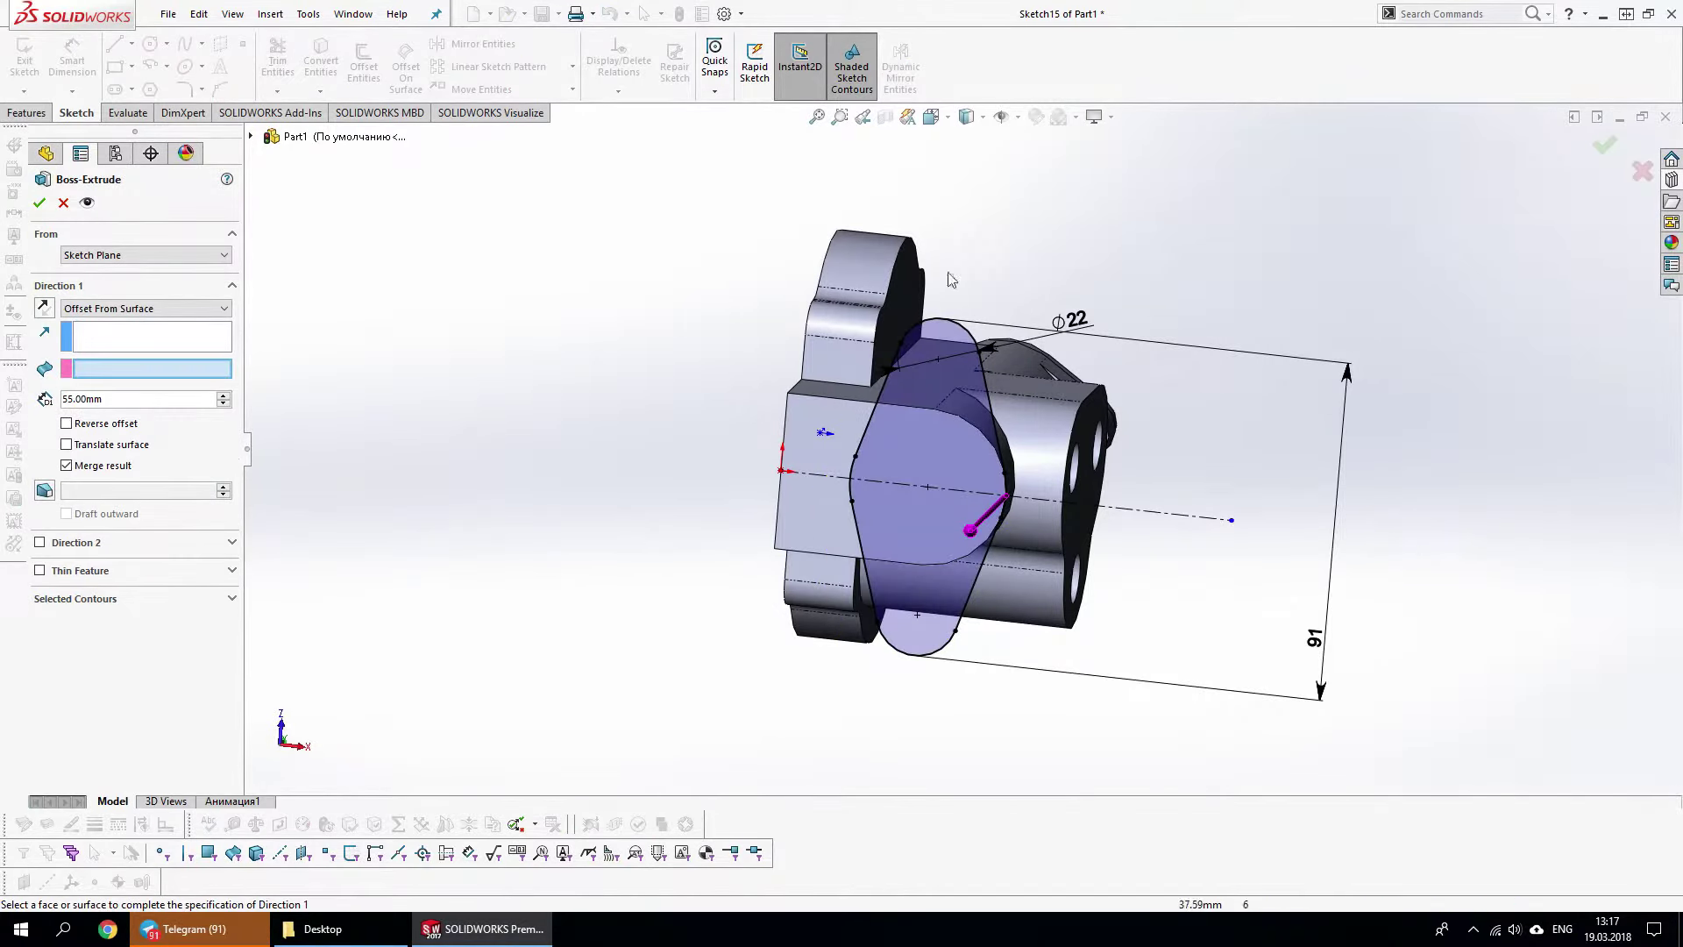
middle_drag(947, 271, 733, 383)
click(883, 364)
text(108)
key(Return)
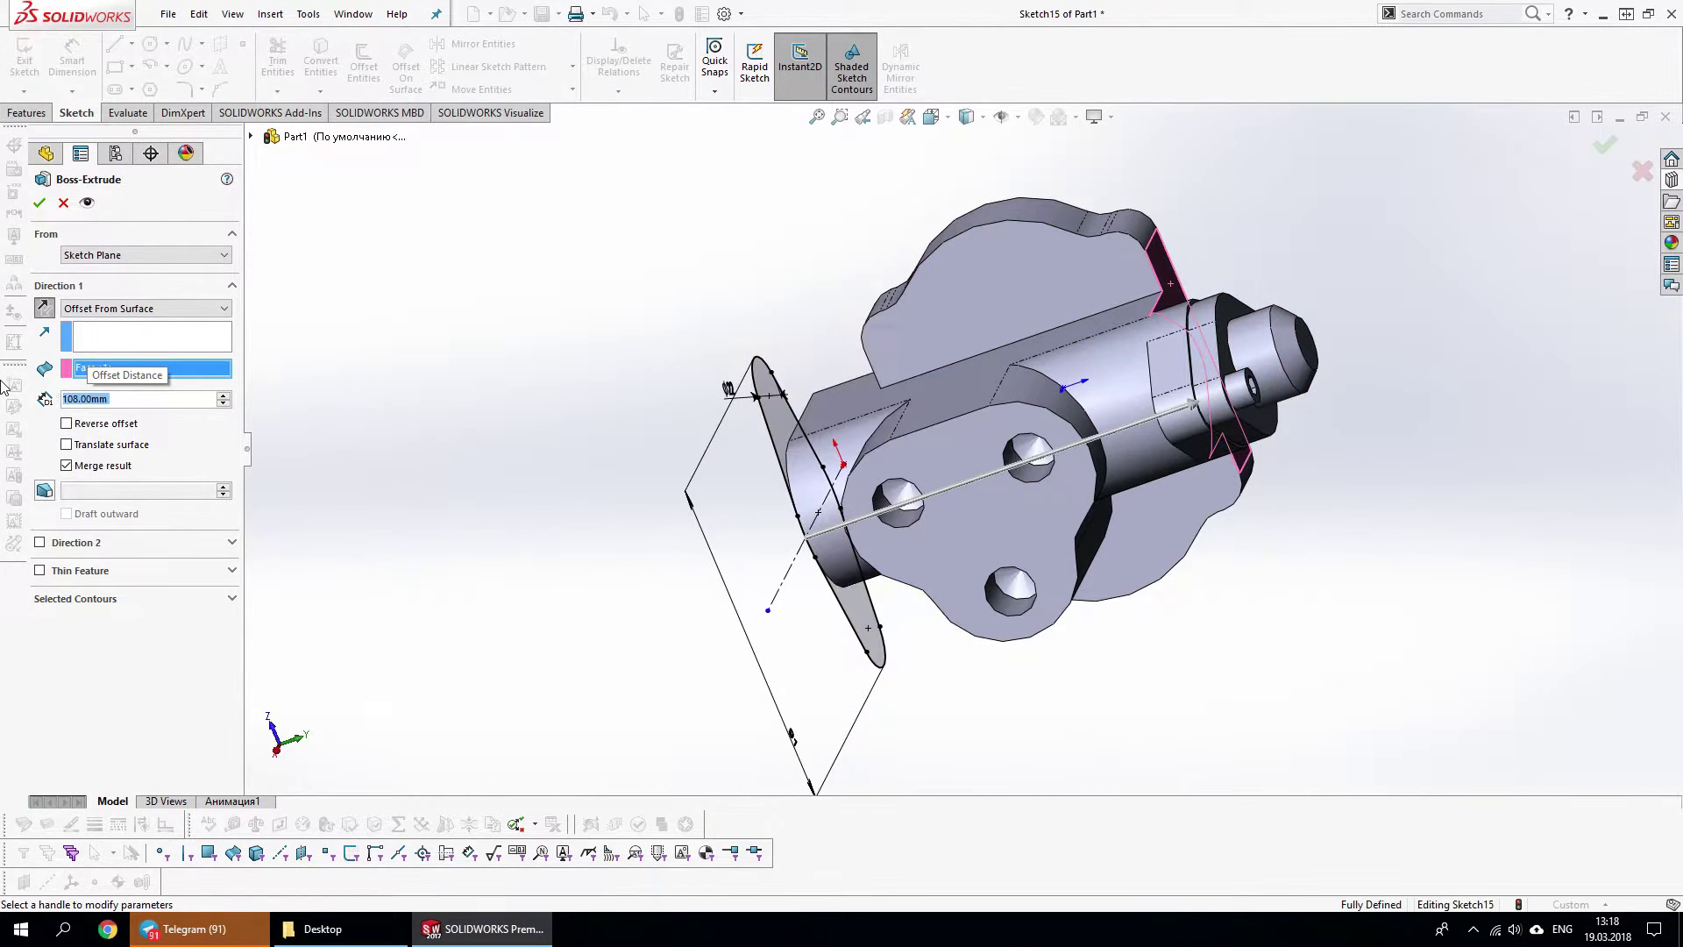
click(43, 309)
Inspect the model from several angles, then change a Boss-Extrude2 dimension to 100
click(39, 203)
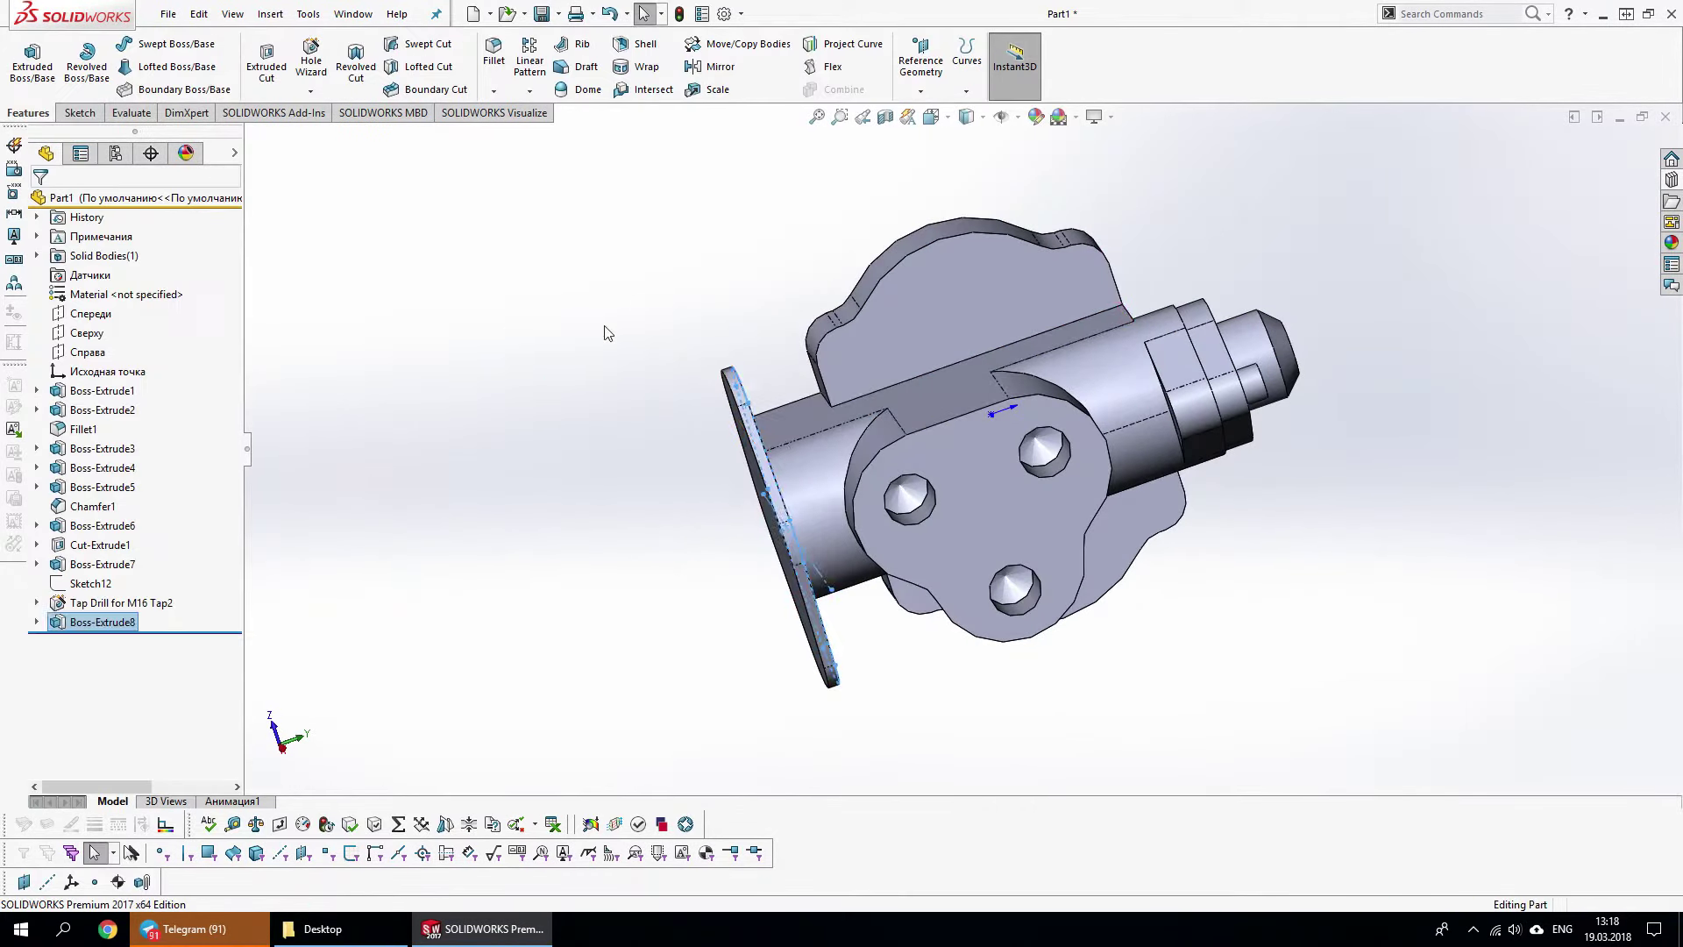
click(776, 434)
scroll(847, 476, up, 3)
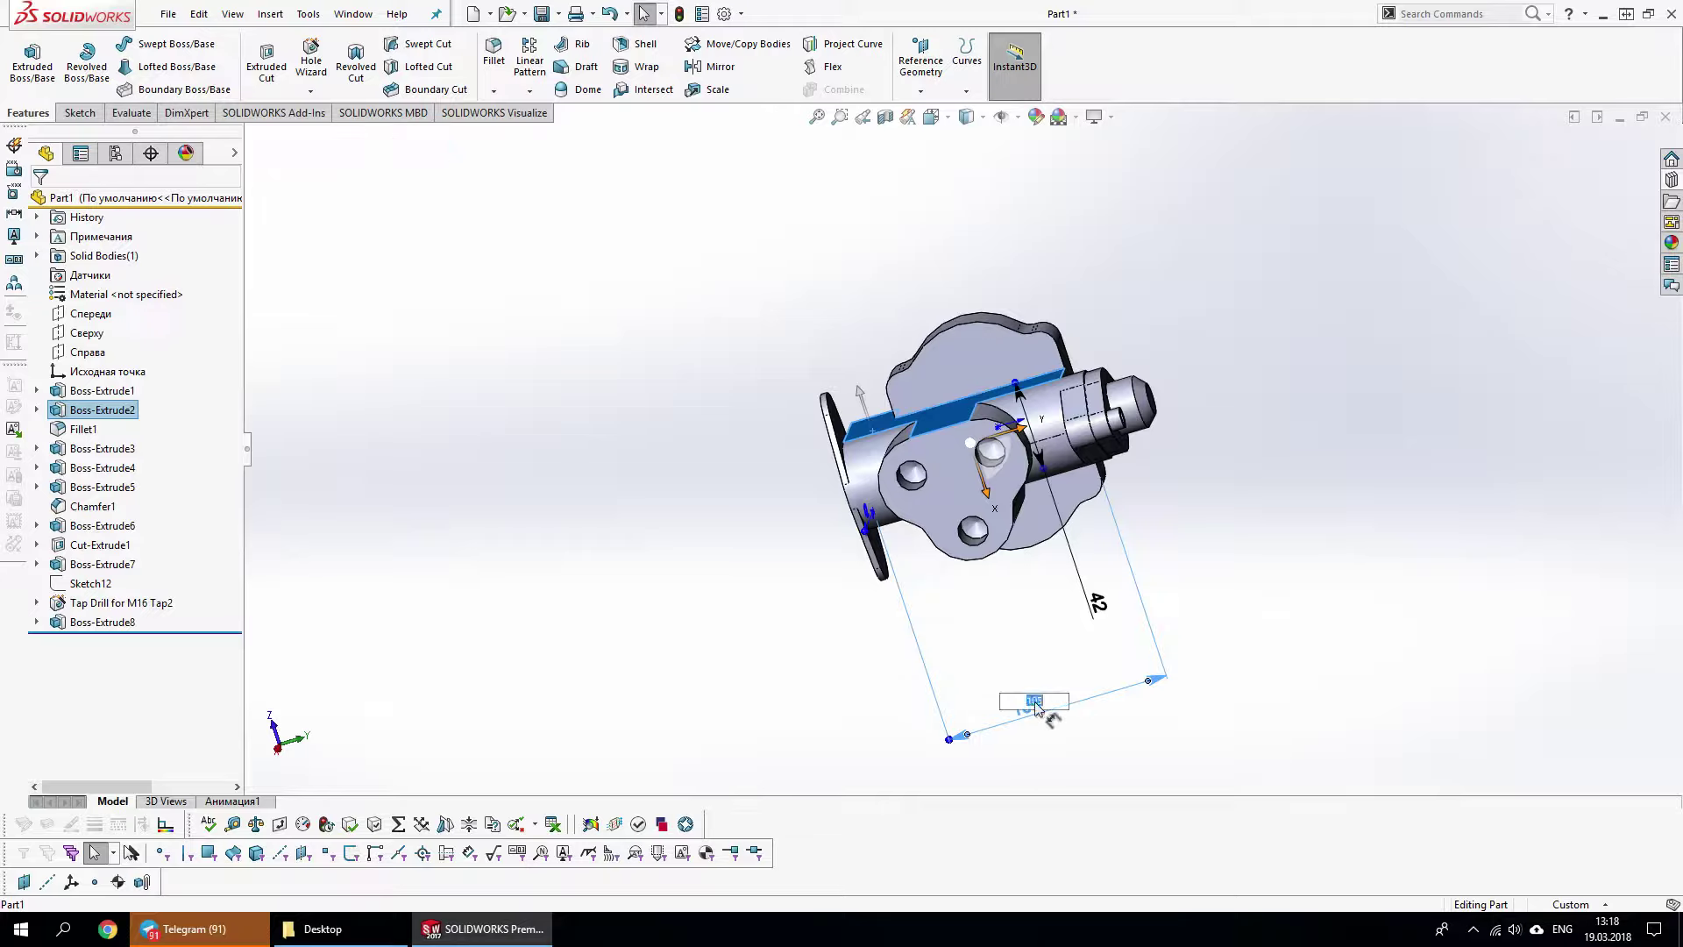
middle_drag(1037, 709, 889, 252)
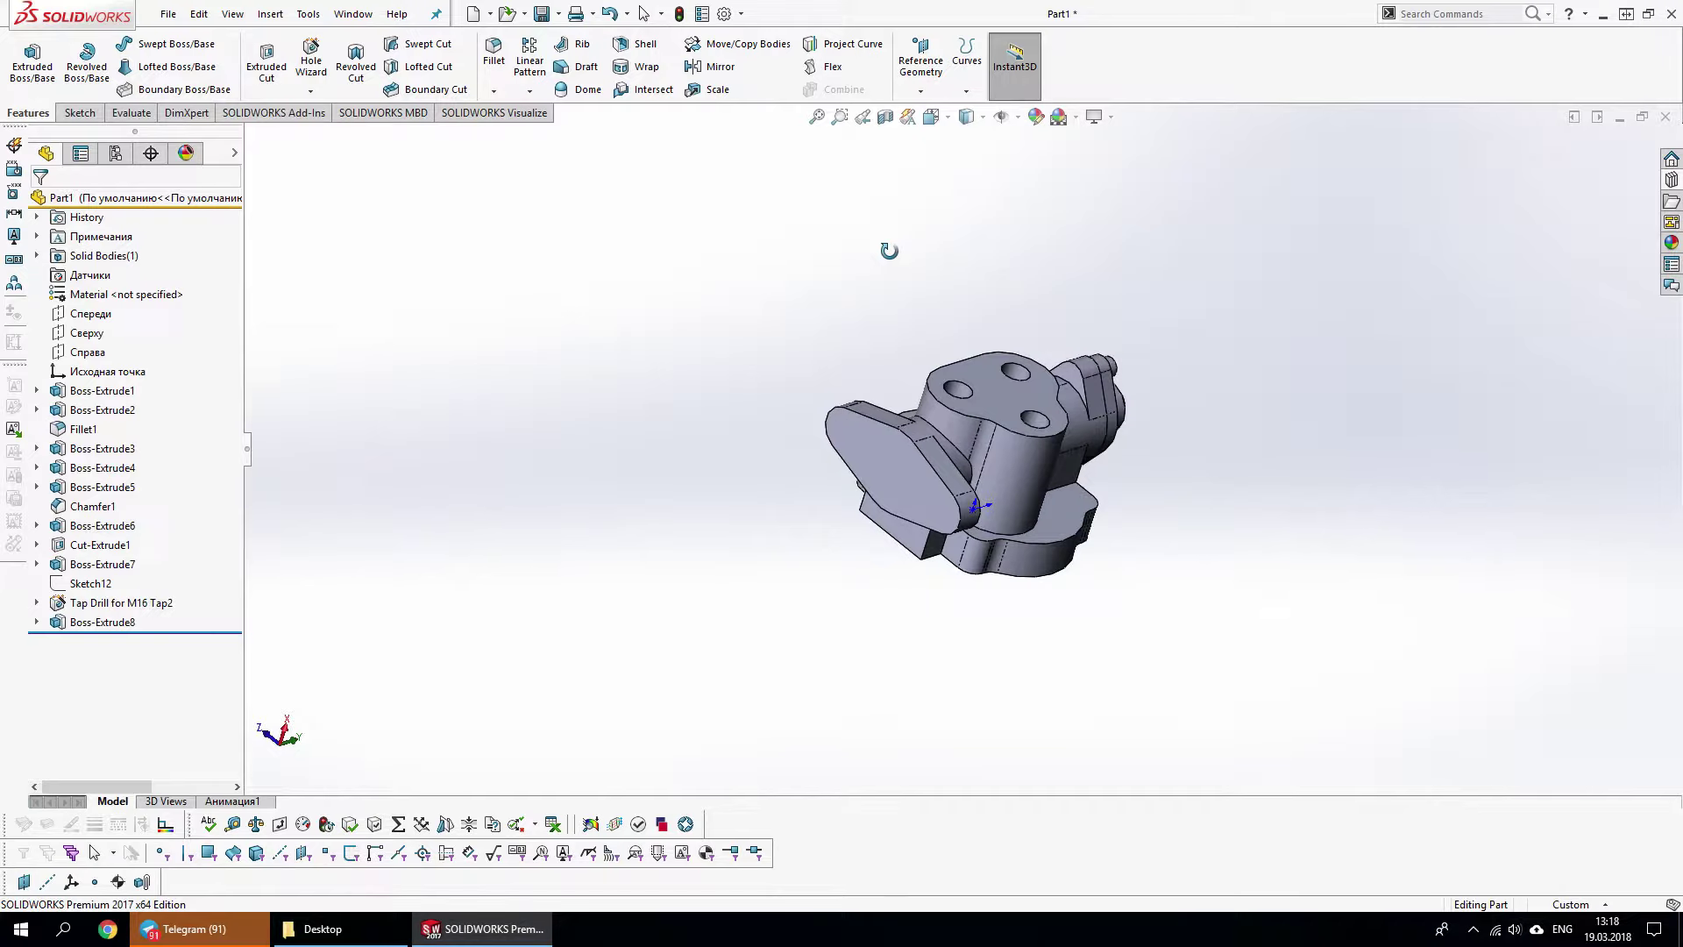
middle_drag(889, 251, 759, 248)
scroll(789, 263, down, 5)
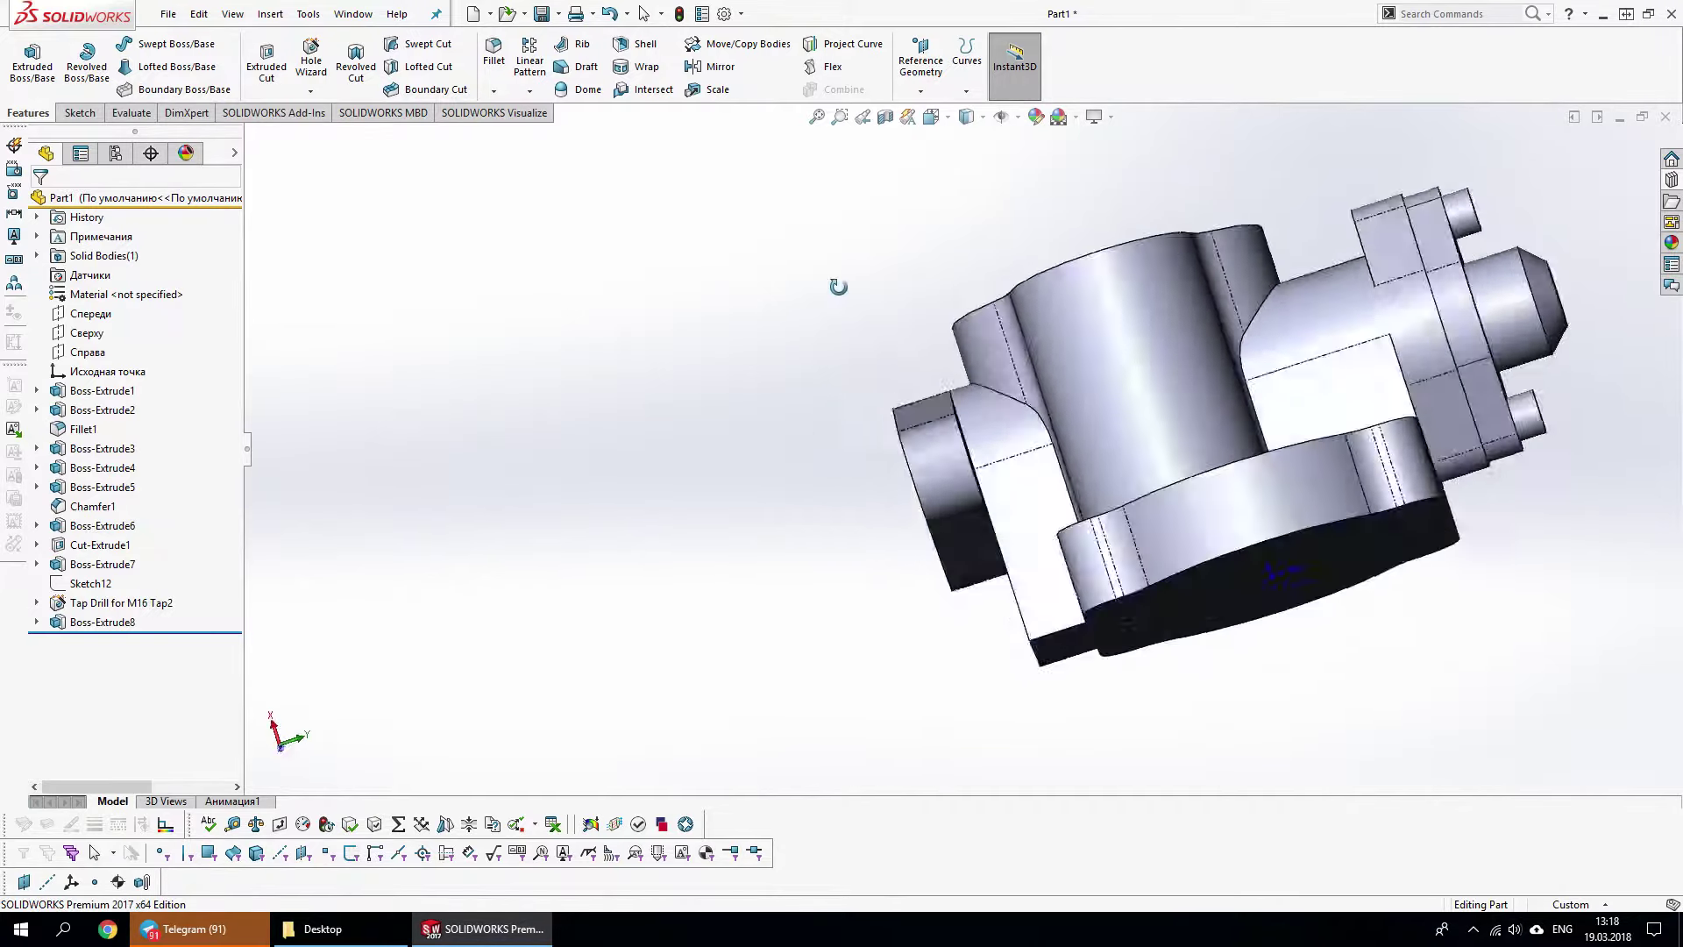
middle_drag(838, 287, 1061, 568)
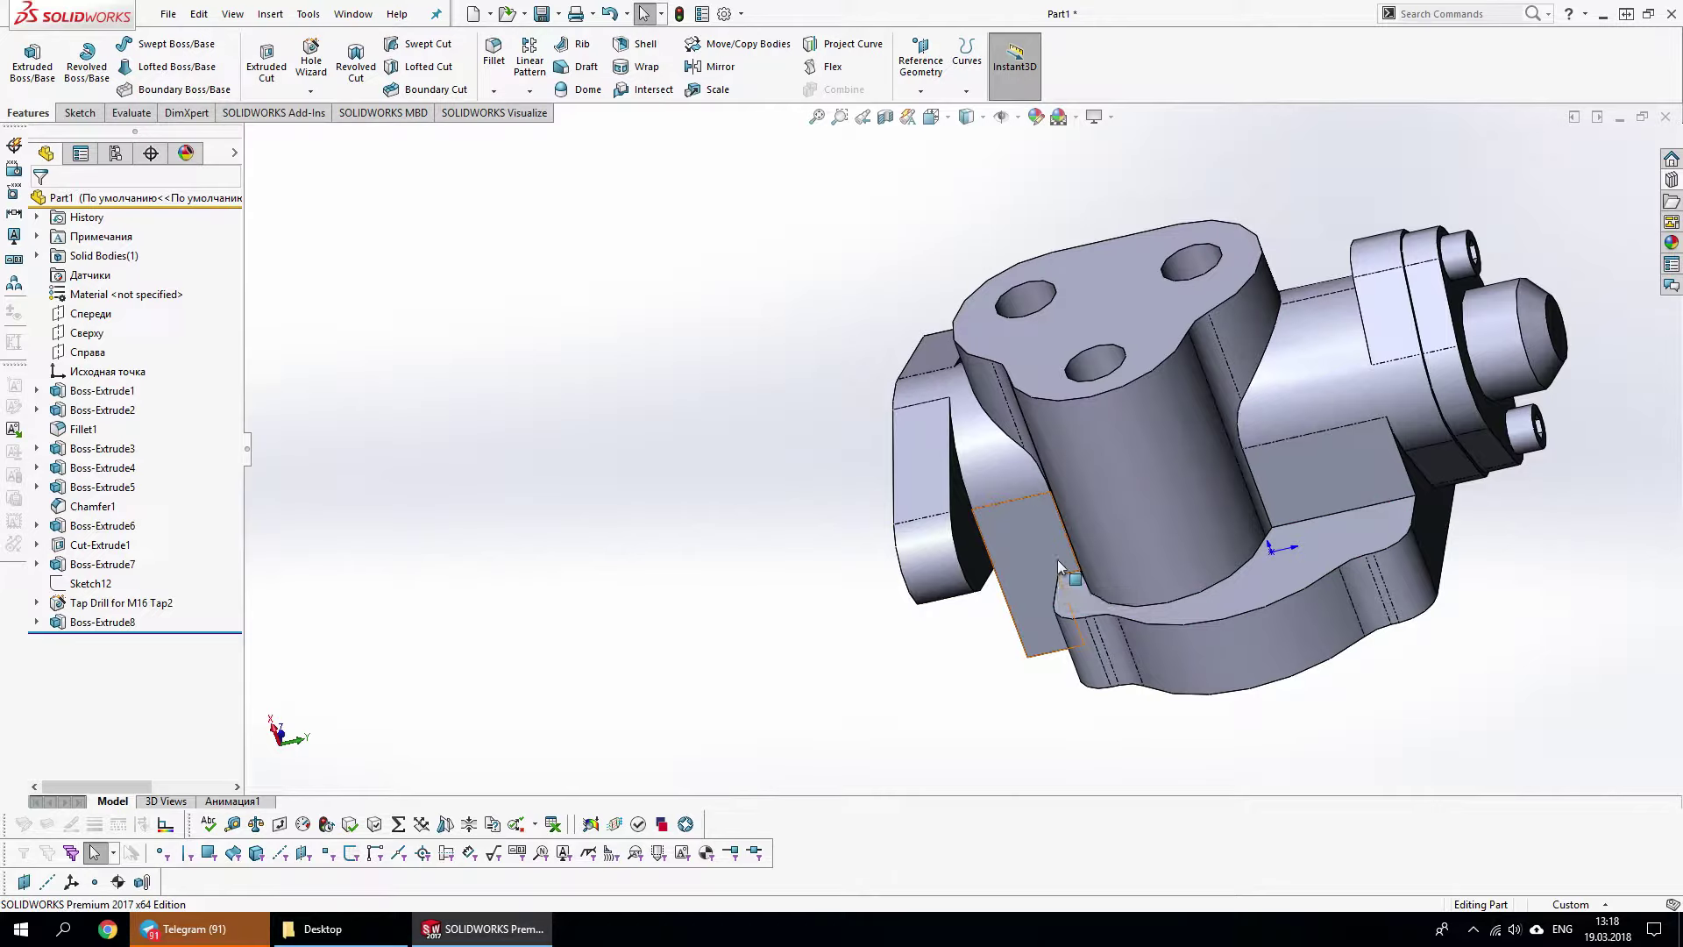
scroll(964, 452, up, 3)
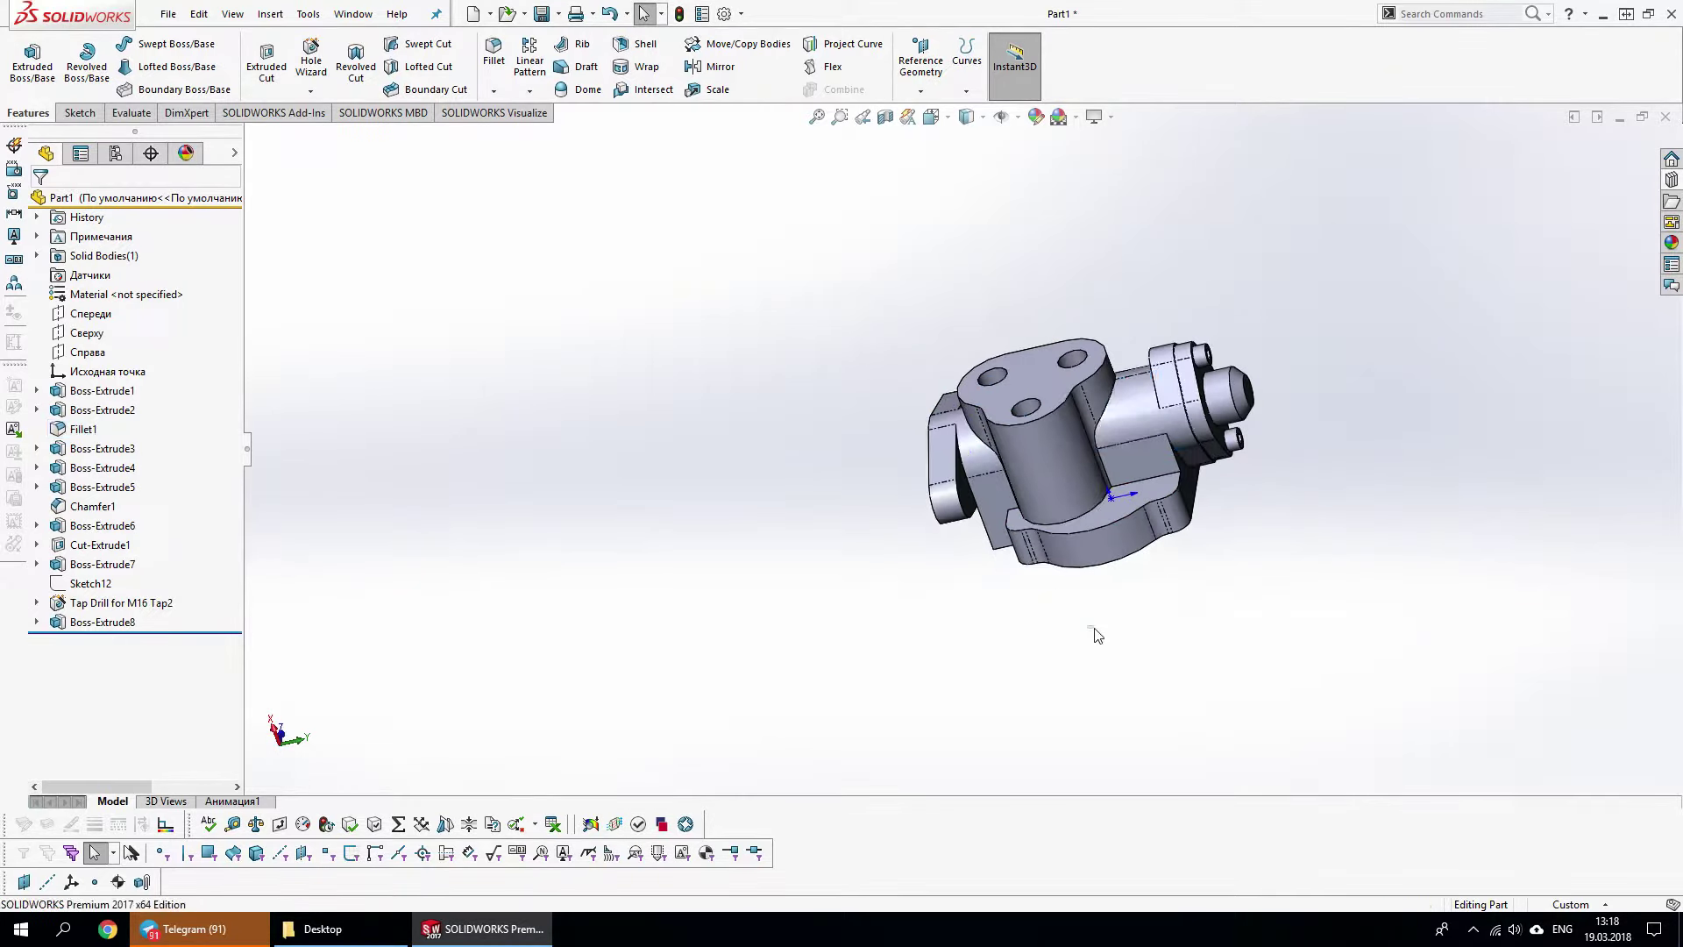
middle_drag(1185, 421, 1140, 456)
double_click(1053, 491)
text(100)
key(Return)
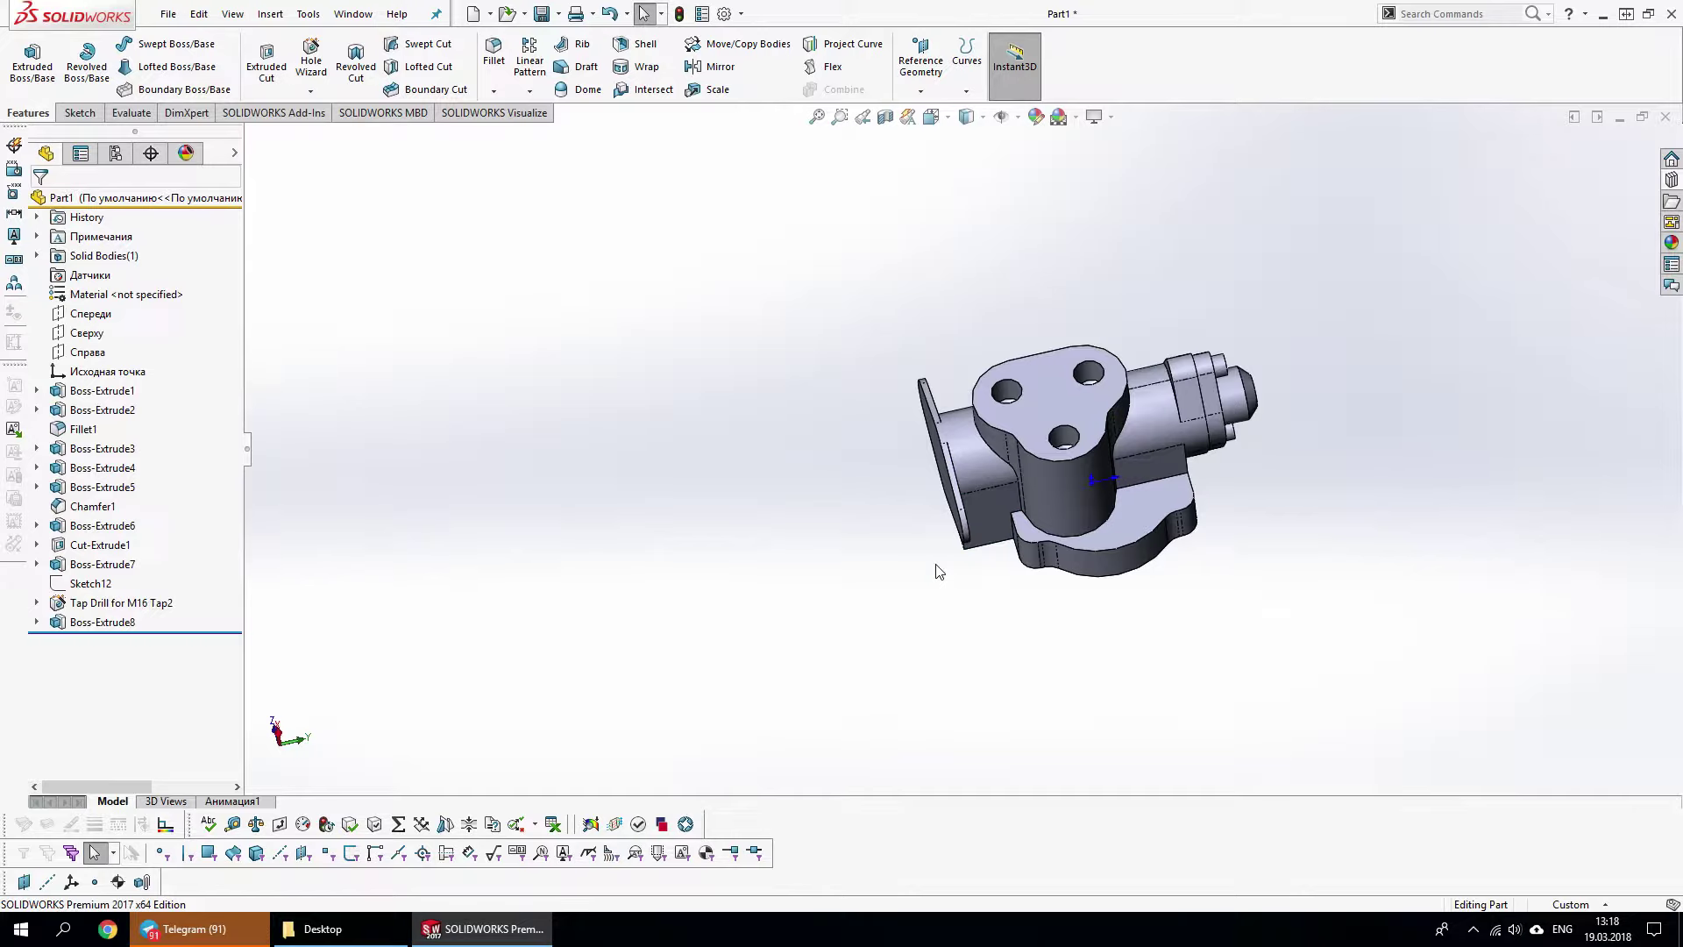
Edit Boss-Extrude8 to add a second direction extending 105 mm
scroll(938, 572, down, 3)
click(978, 566)
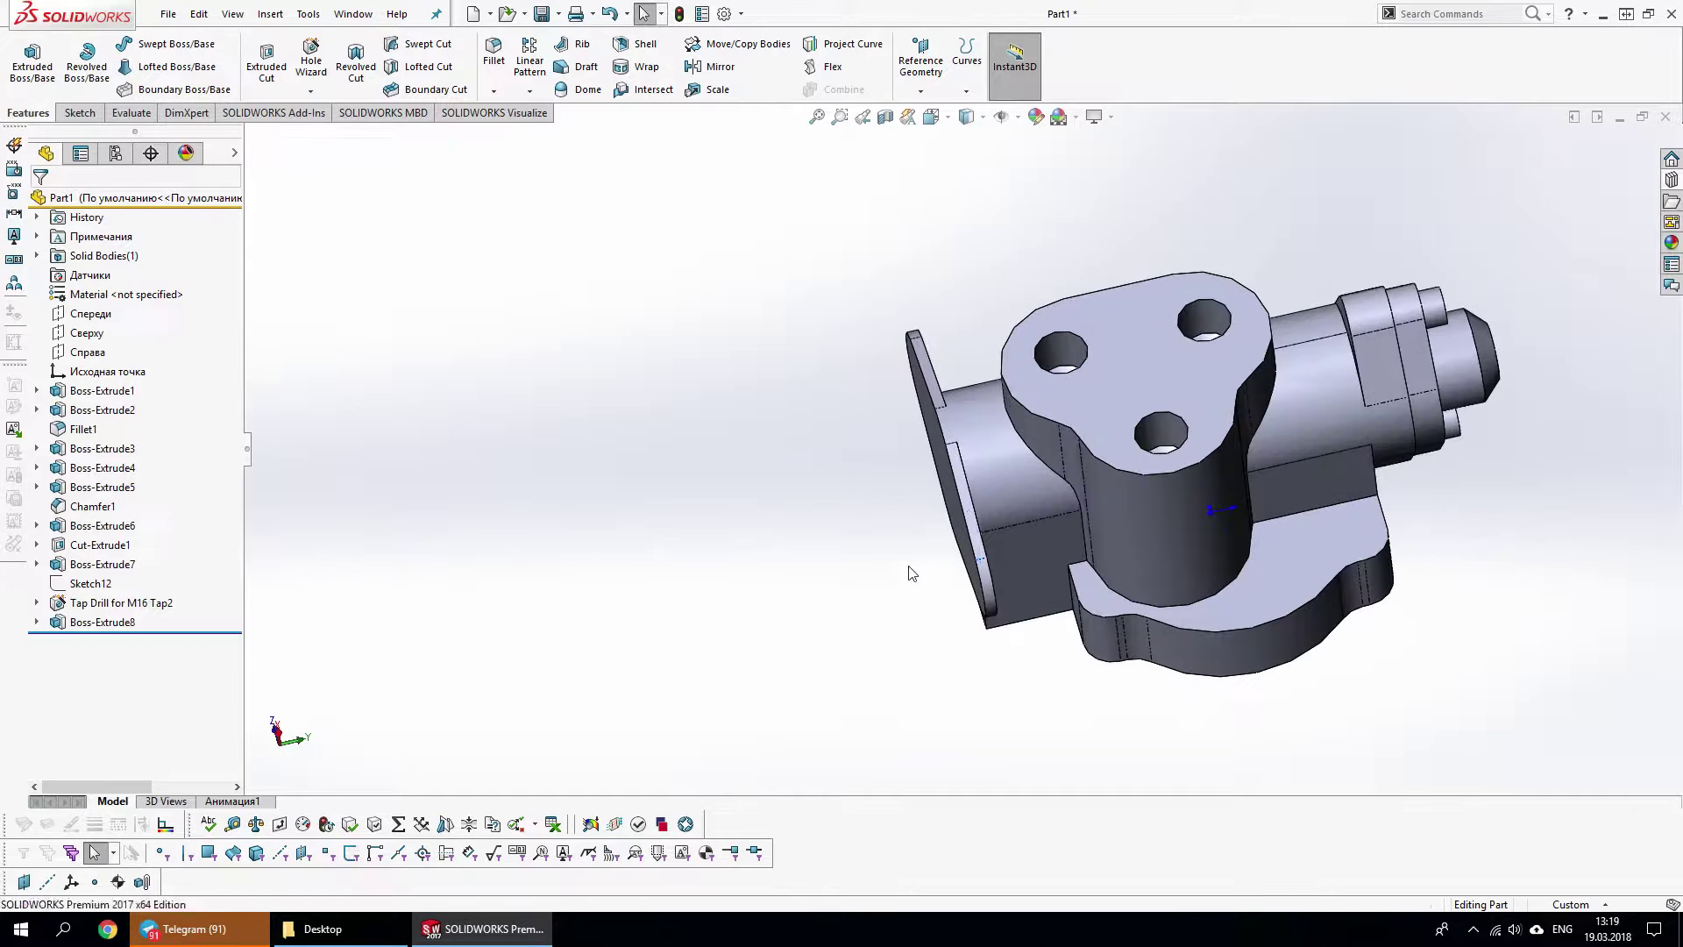
click(1004, 449)
click(40, 542)
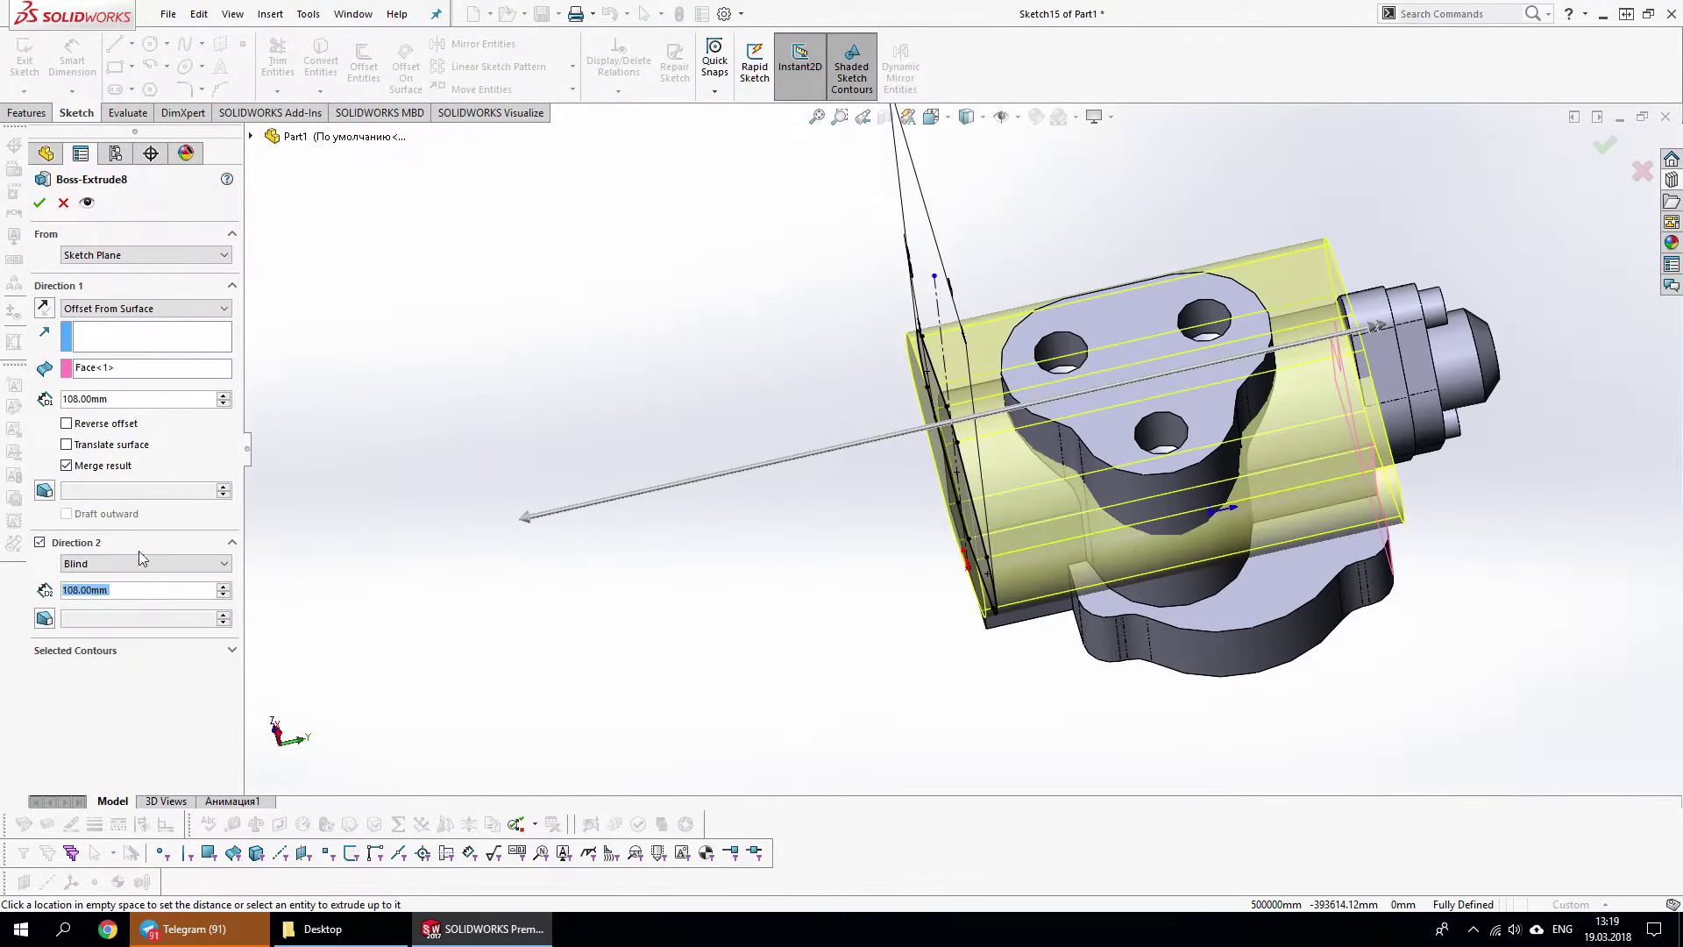
key(Return)
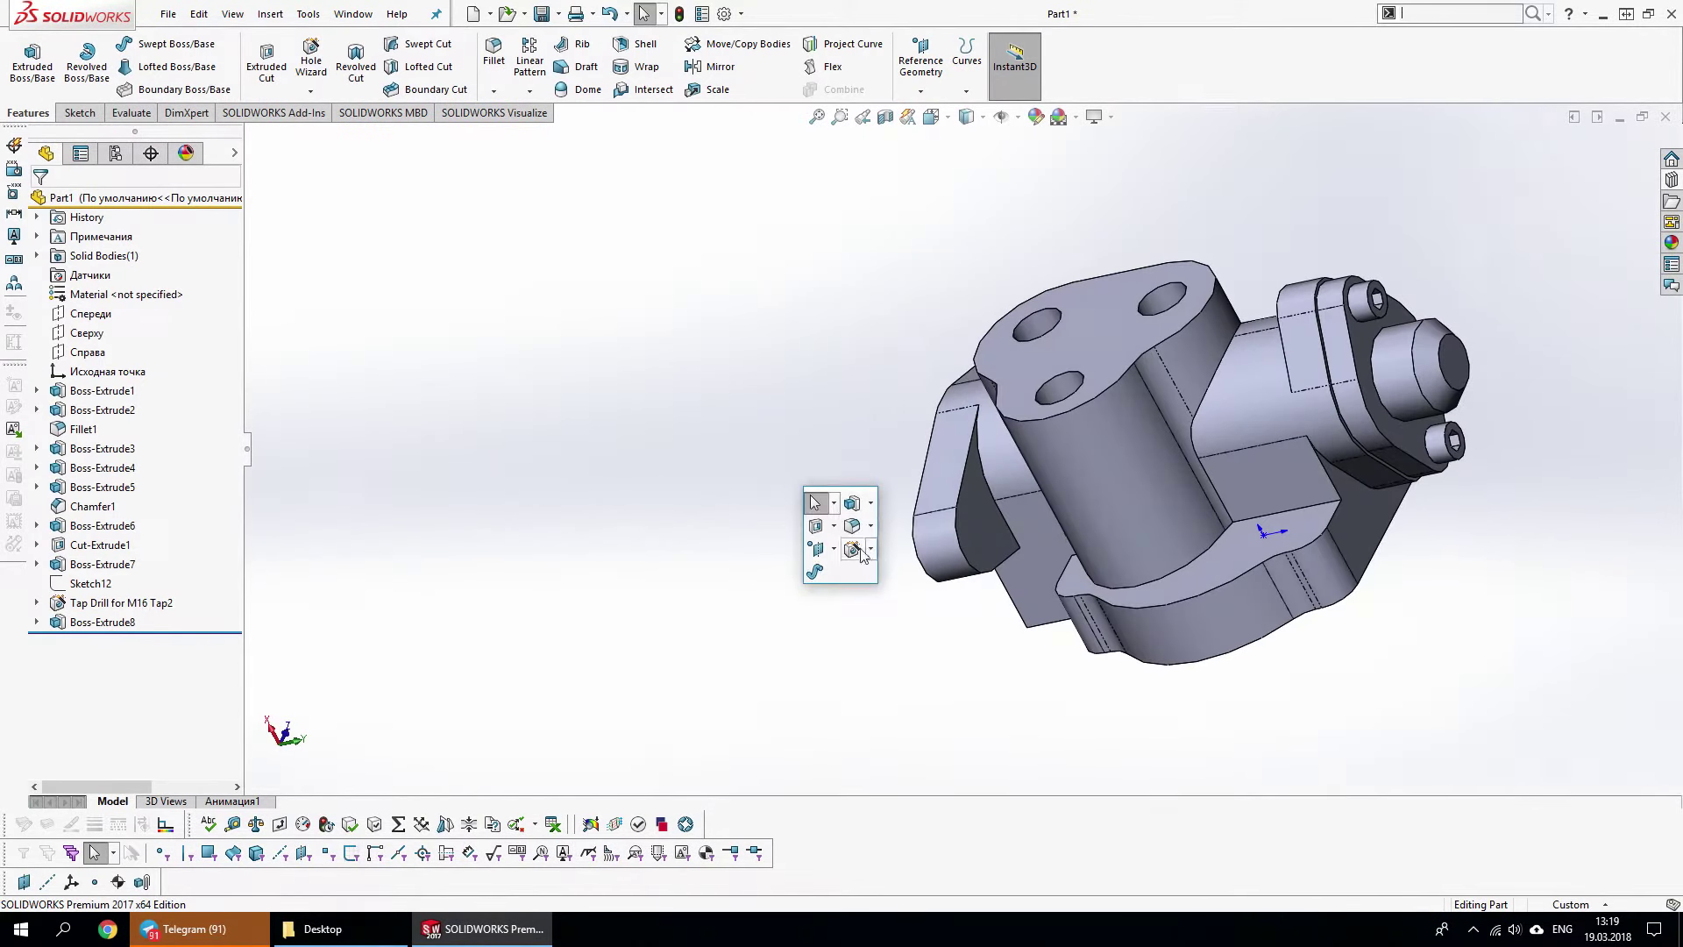
Add Chamfer2, a 5 mm chamfer with flipped direction, on two side-boss edges
click(1004, 529)
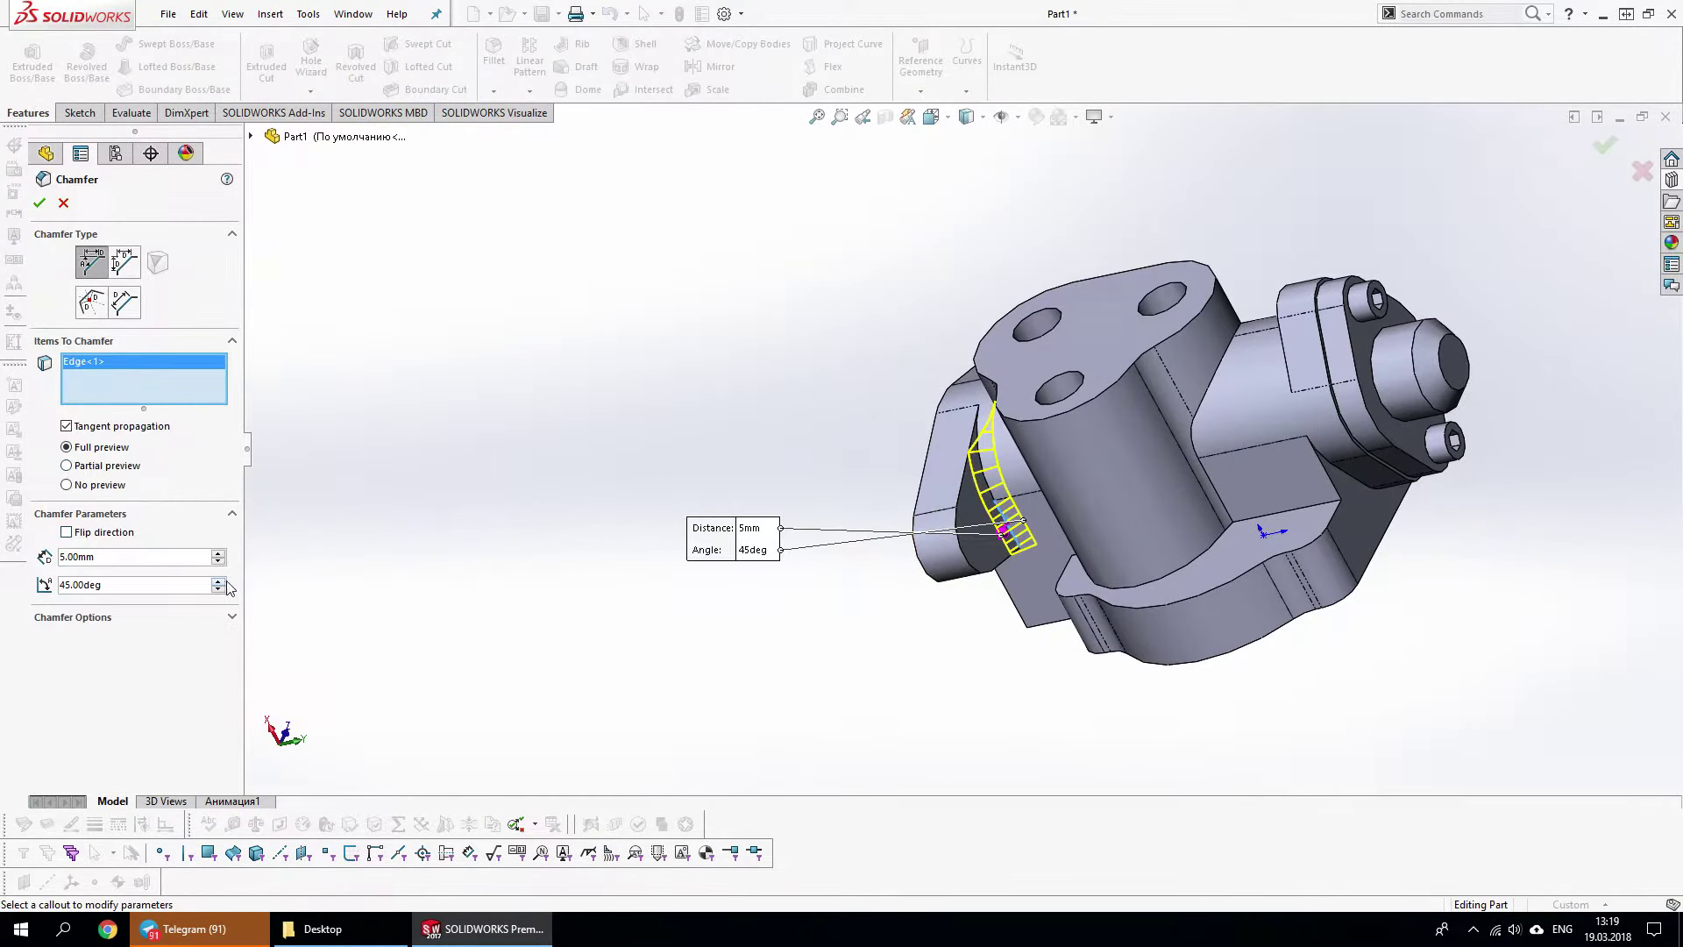
click(66, 532)
scroll(218, 584, up, 7)
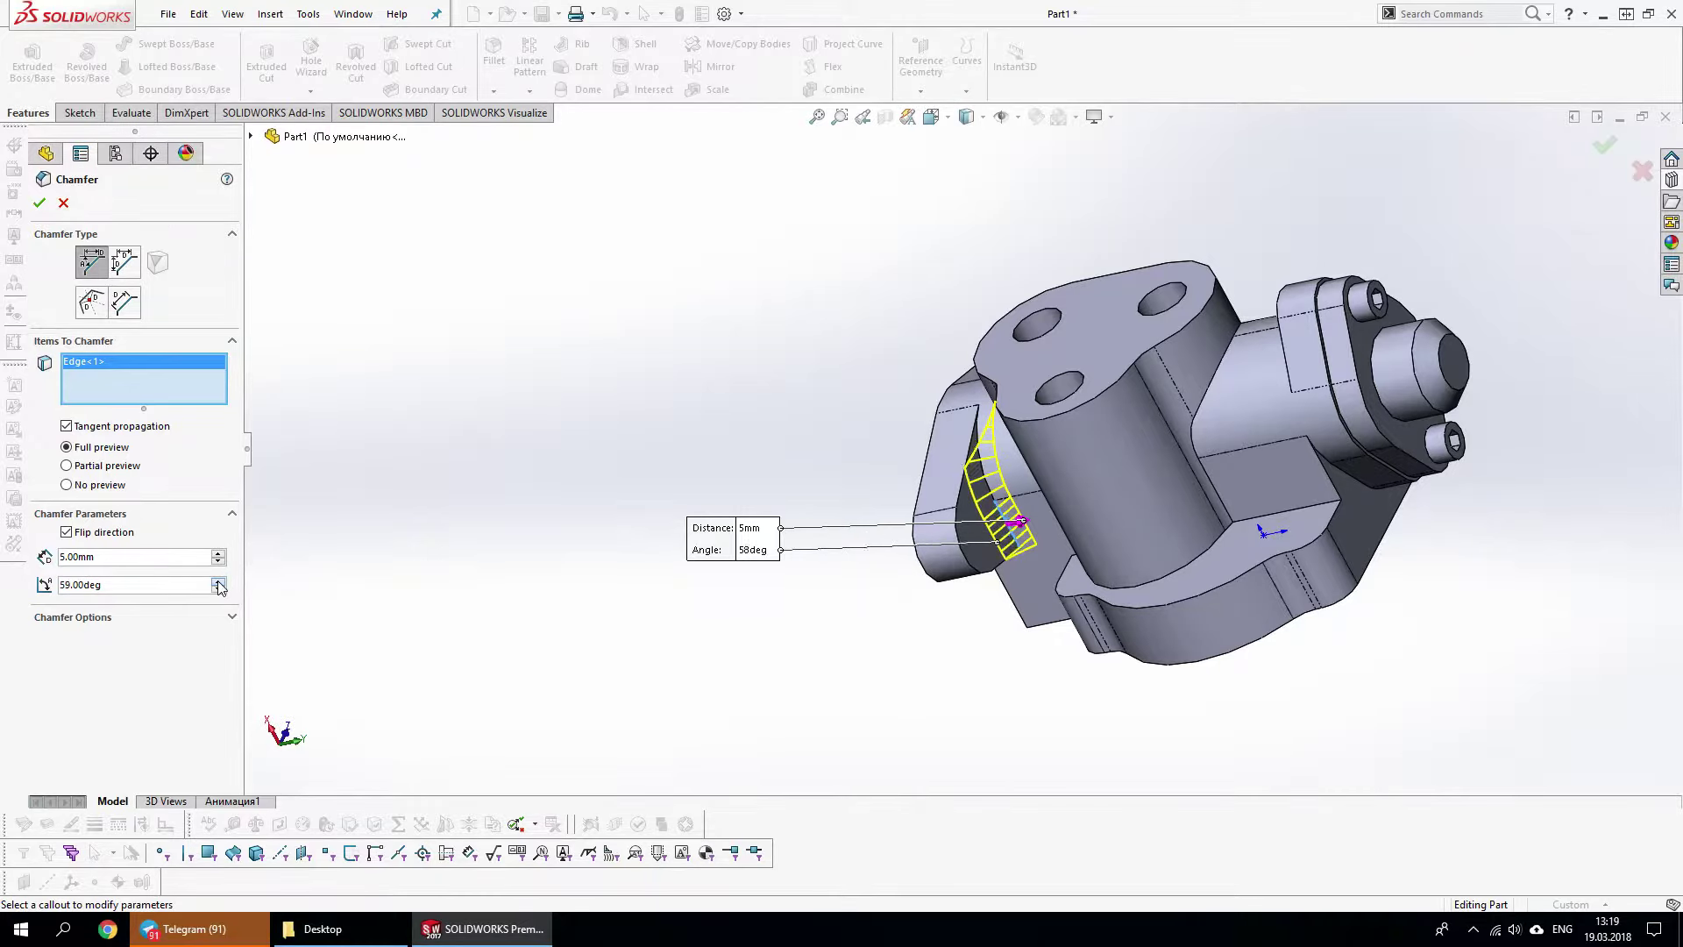
scroll(219, 584, up, 7)
scroll(221, 585, up, 7)
scroll(223, 587, up, 6)
scroll(224, 586, up, 3)
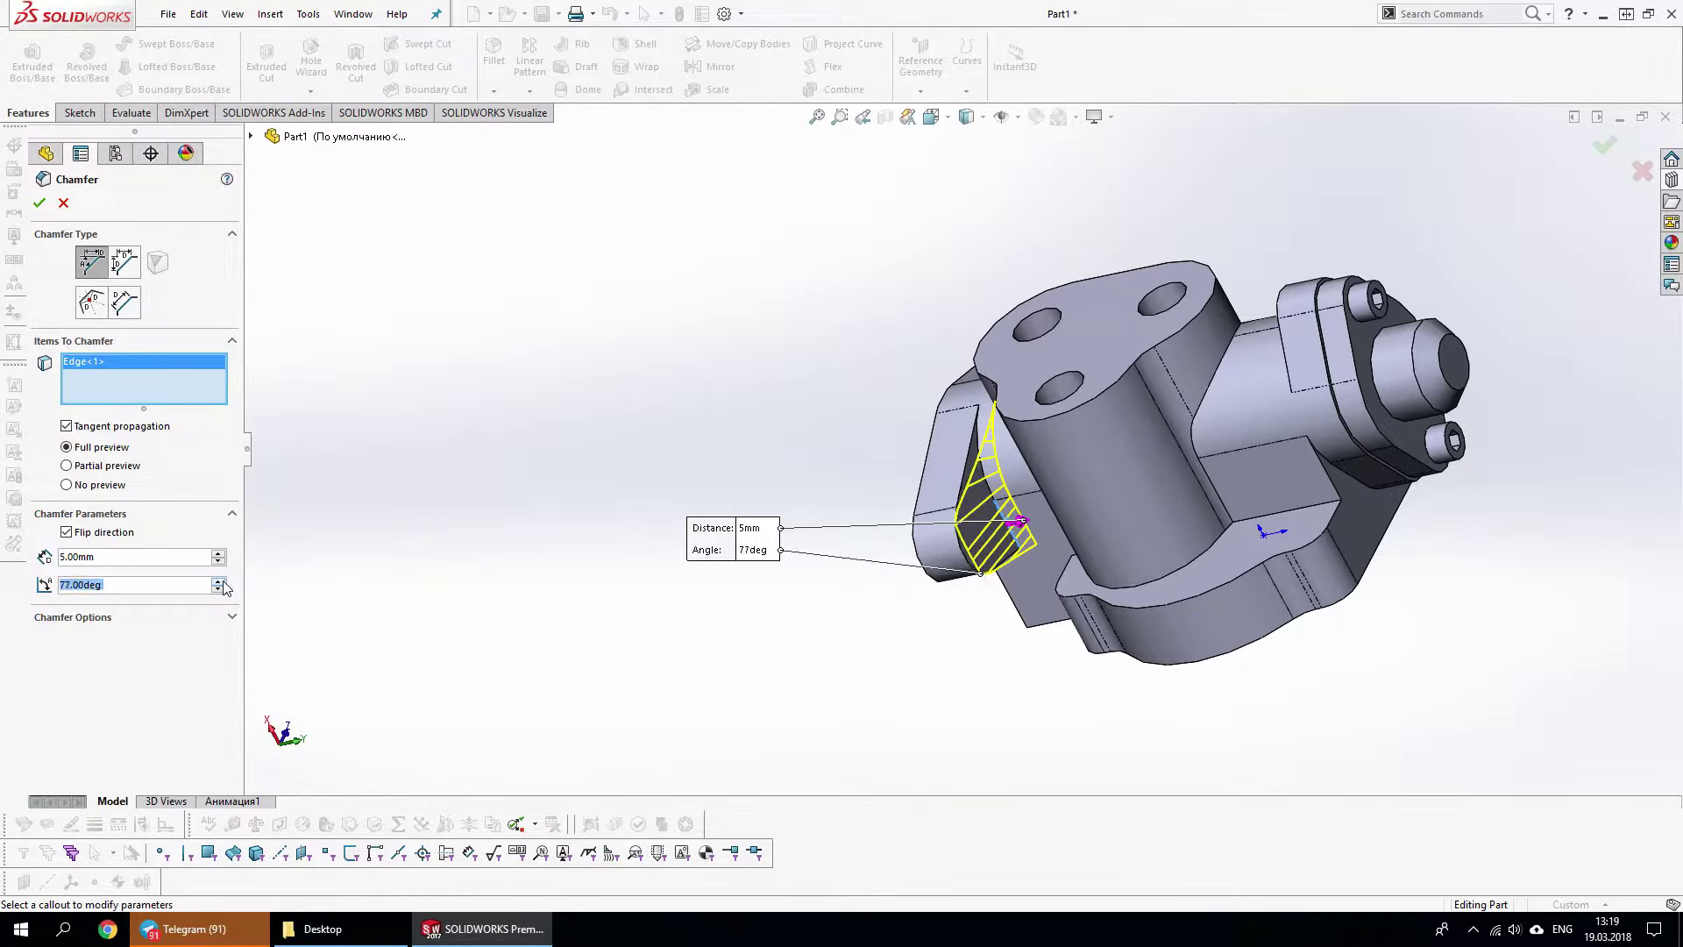
mouse_move(593, 616)
middle_down()
mouse_move(640, 530)
mouse_move(534, 727)
mouse_move(997, 358)
mouse_move(959, 372)
mouse_move(15, 193)
middle_up()
click(958, 372)
click(39, 203)
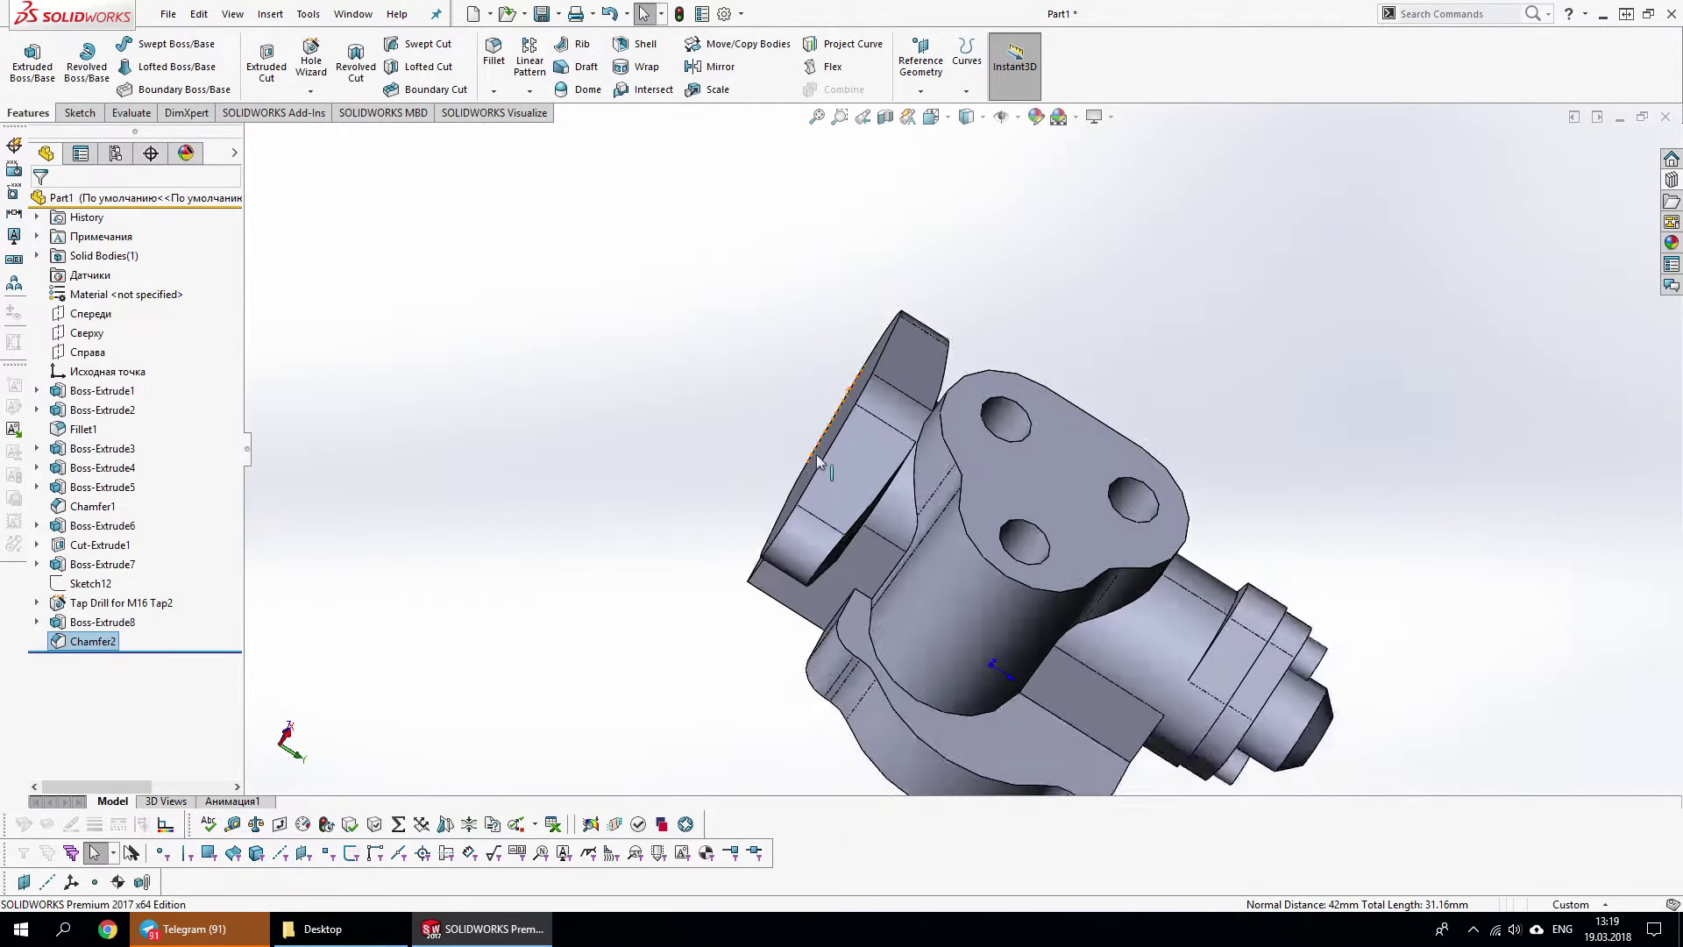
Add Chamfer3, a 5 mm × 65° distance-angle chamfer, on the other side-boss edge
mouse_move(1009, 368)
middle_down()
mouse_move(1040, 275)
mouse_move(1011, 274)
mouse_move(957, 466)
mouse_move(907, 375)
mouse_move(1401, 415)
middle_up()
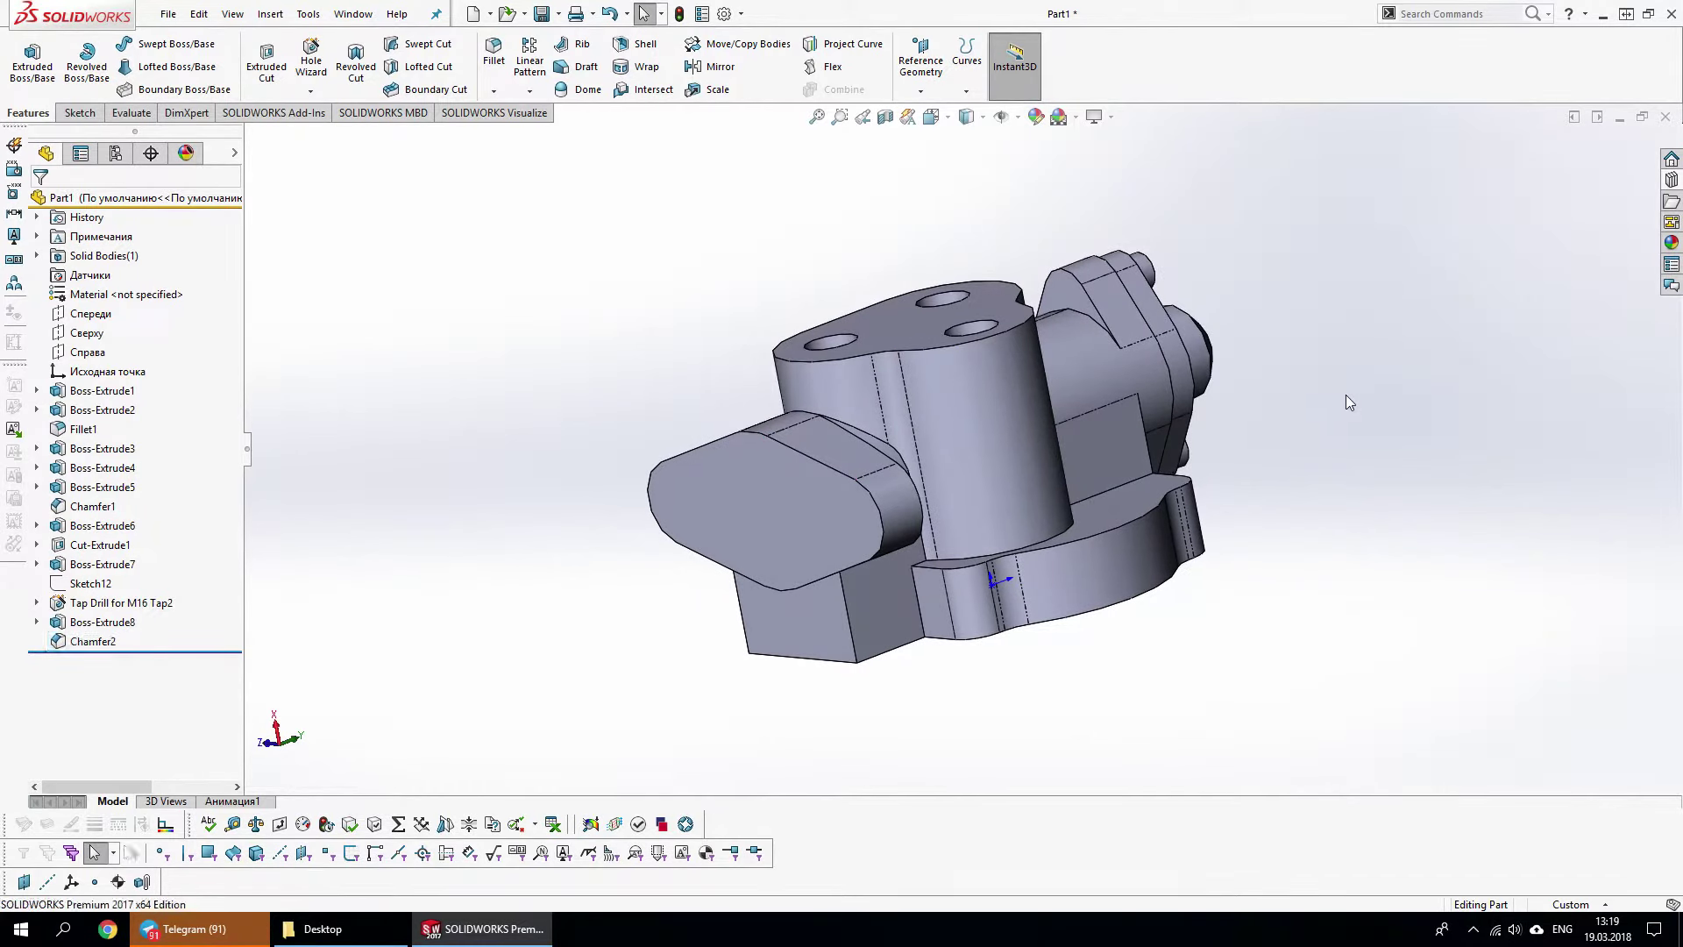
right_drag(1401, 415, 1437, 465)
middle_drag(1438, 465, 1061, 368)
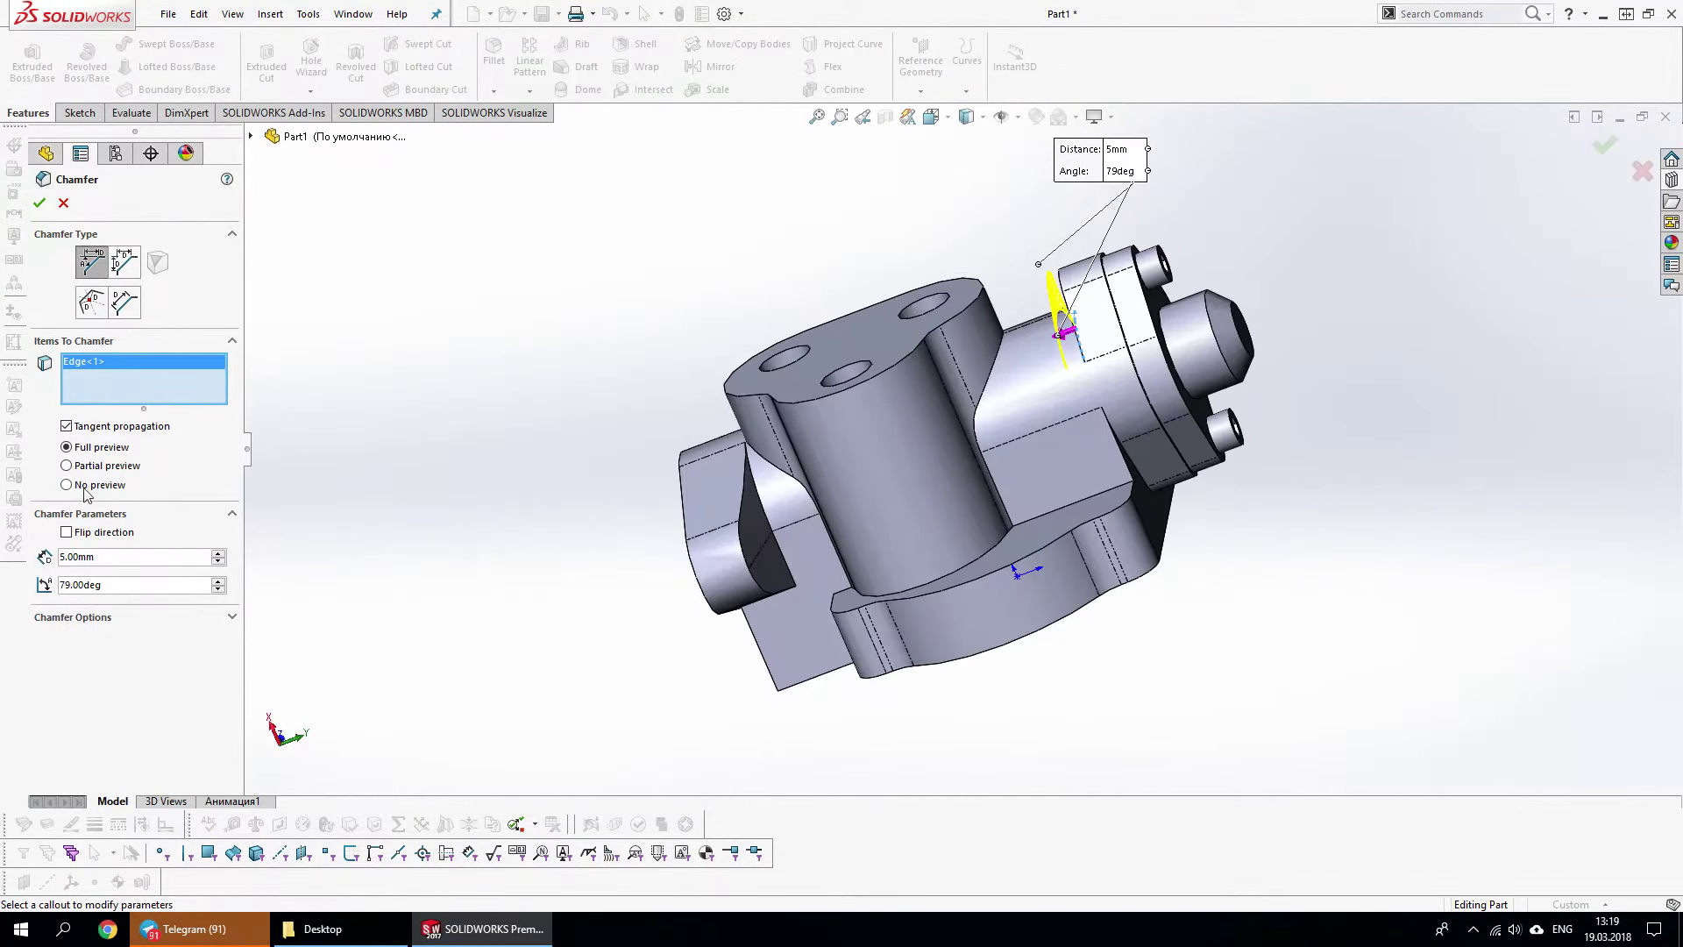
scroll(903, 372, down, 3)
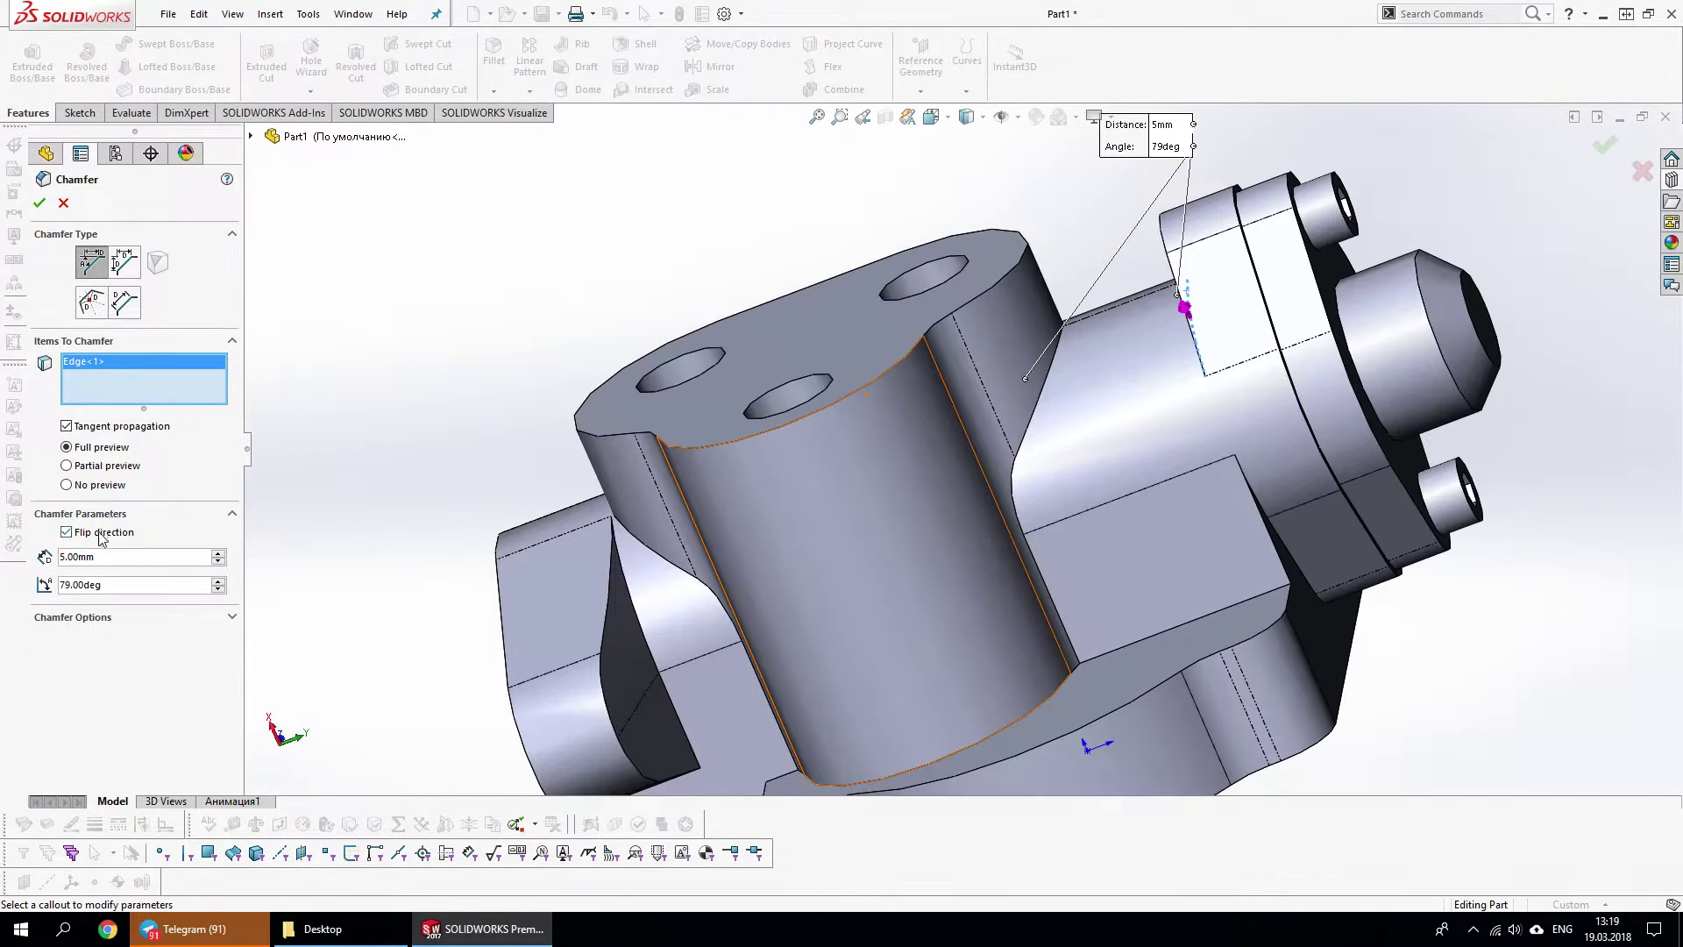
click(218, 589)
scroll(749, 361, down, 3)
middle_drag(1391, 338, 1190, 368)
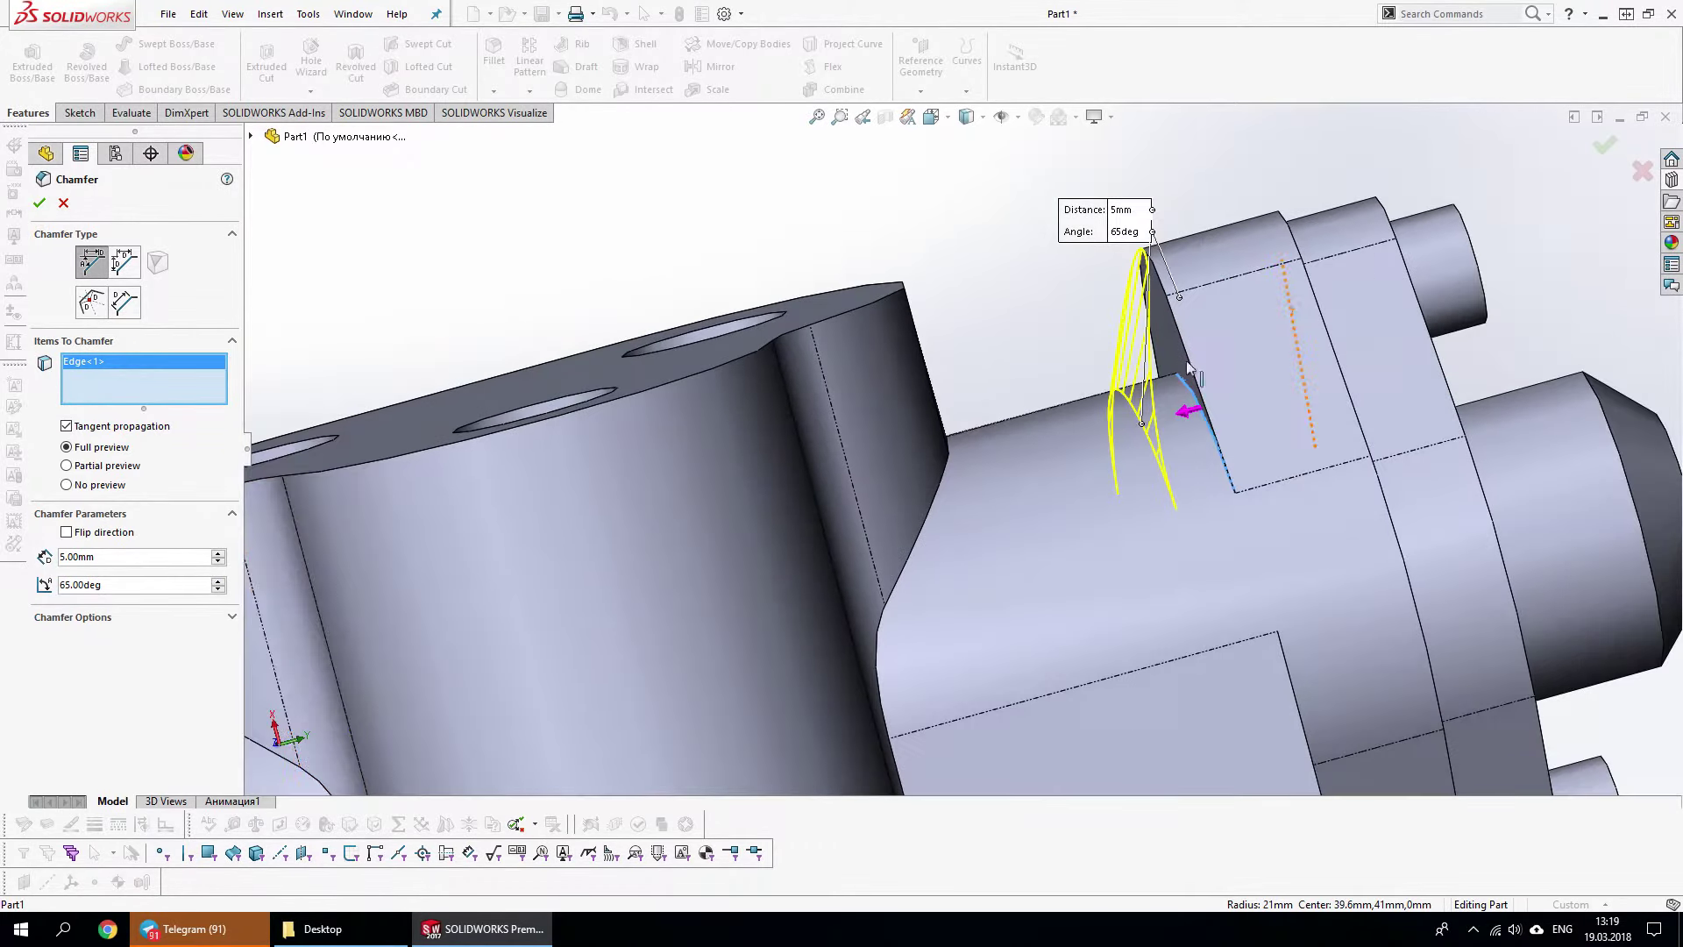
click(219, 589)
click(218, 589)
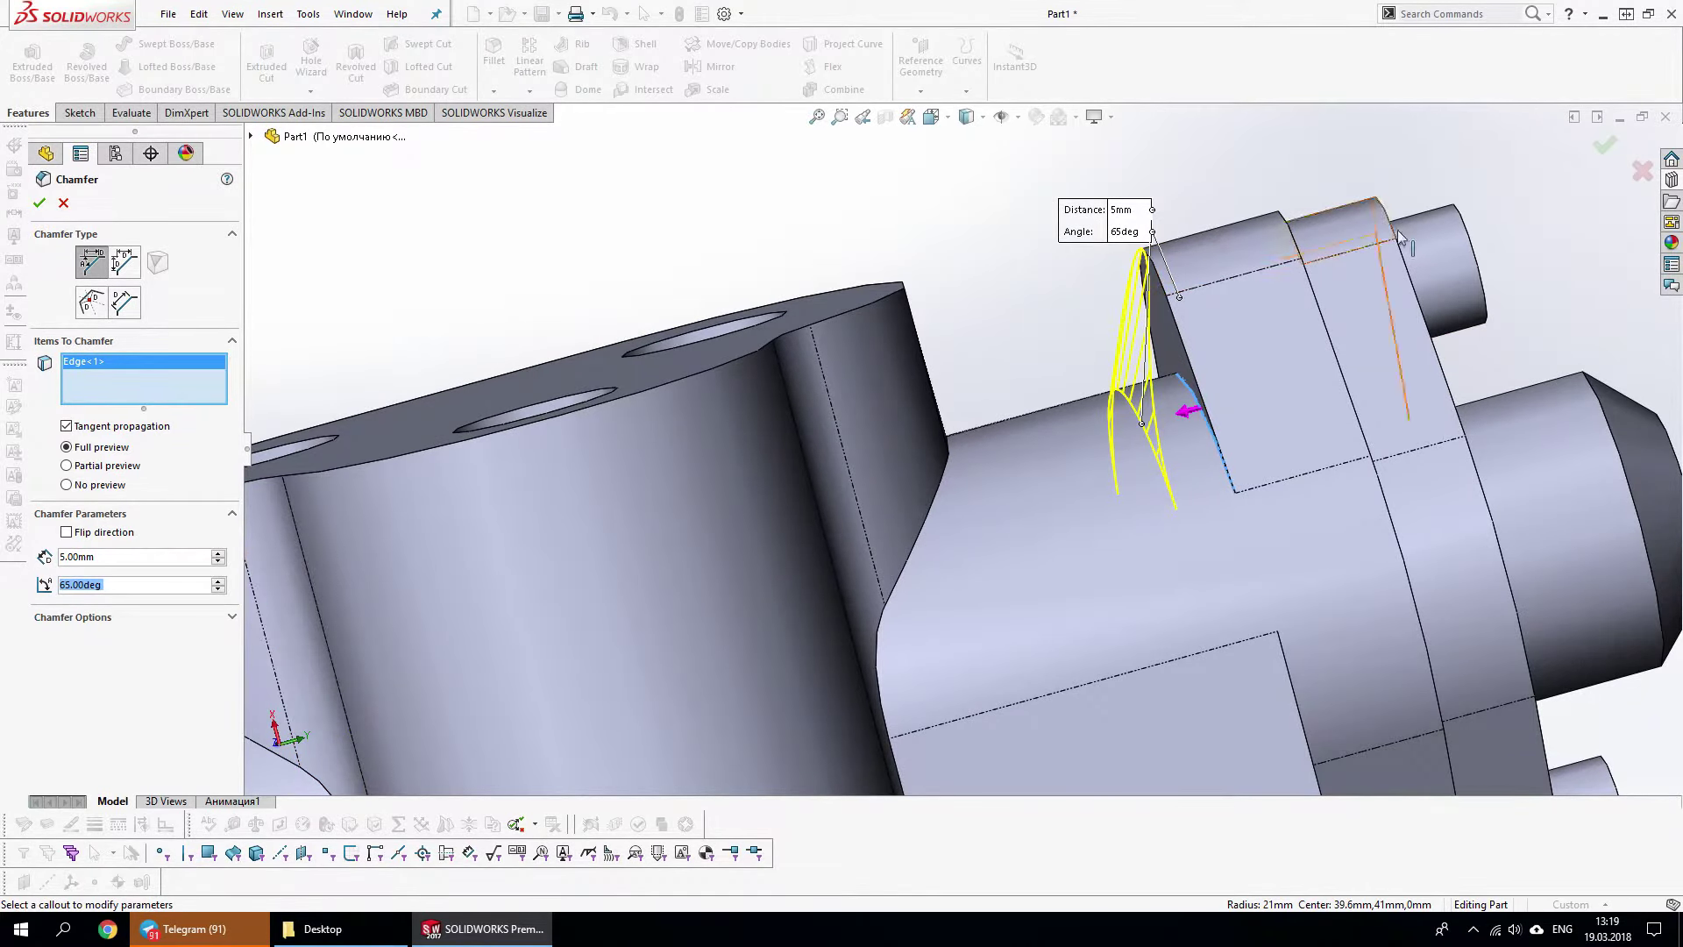
click(1603, 145)
scroll(1193, 486, up, 5)
mouse_move(1193, 485)
middle_down()
mouse_move(1225, 375)
mouse_move(1473, 470)
middle_up()
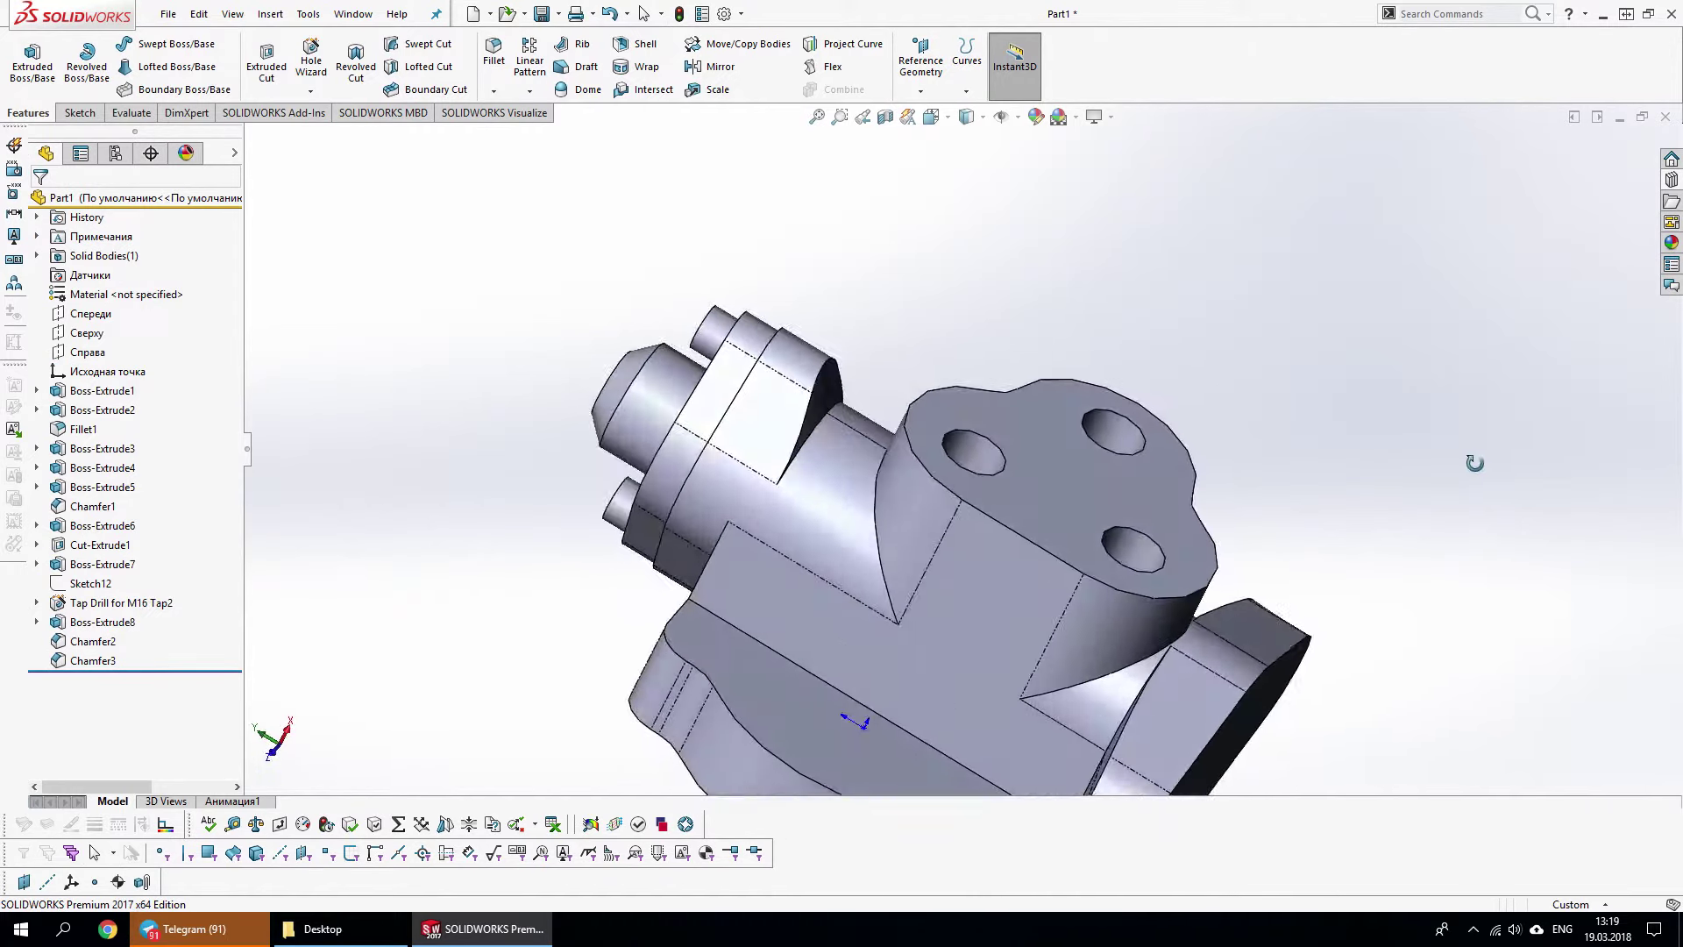
scroll(1187, 529, up, 3)
middle_drag(1187, 529, 959, 538)
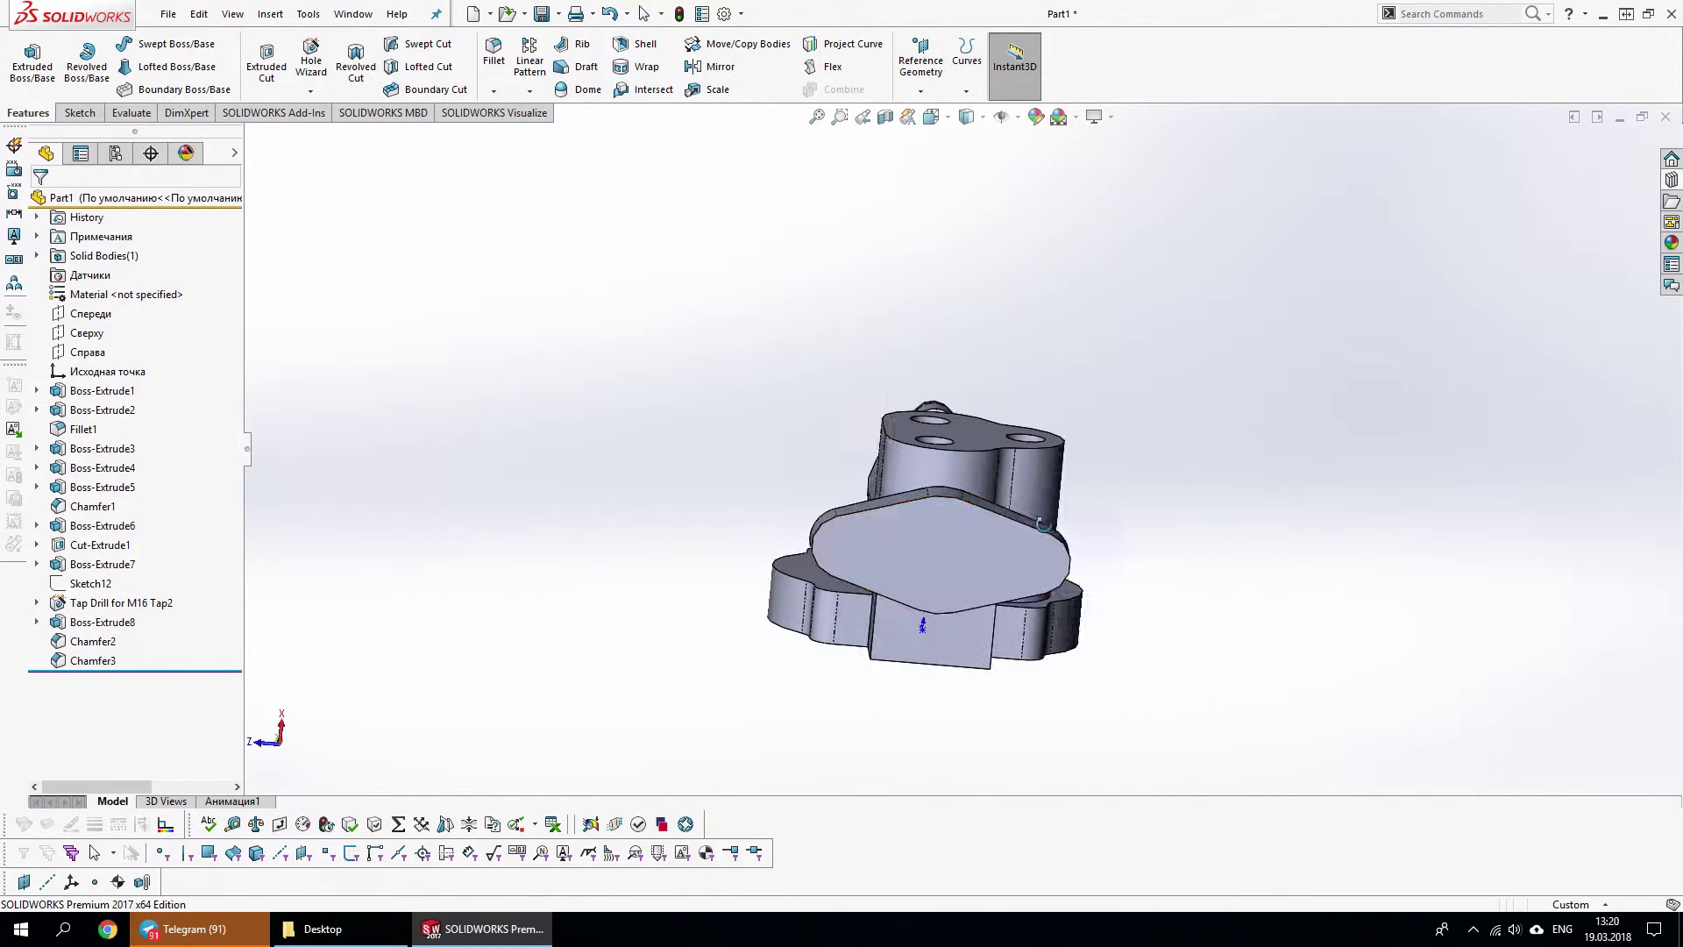
Start a sketch on the Boss-Extrude8 face and offset its lobed outline
click(959, 538)
click(1040, 486)
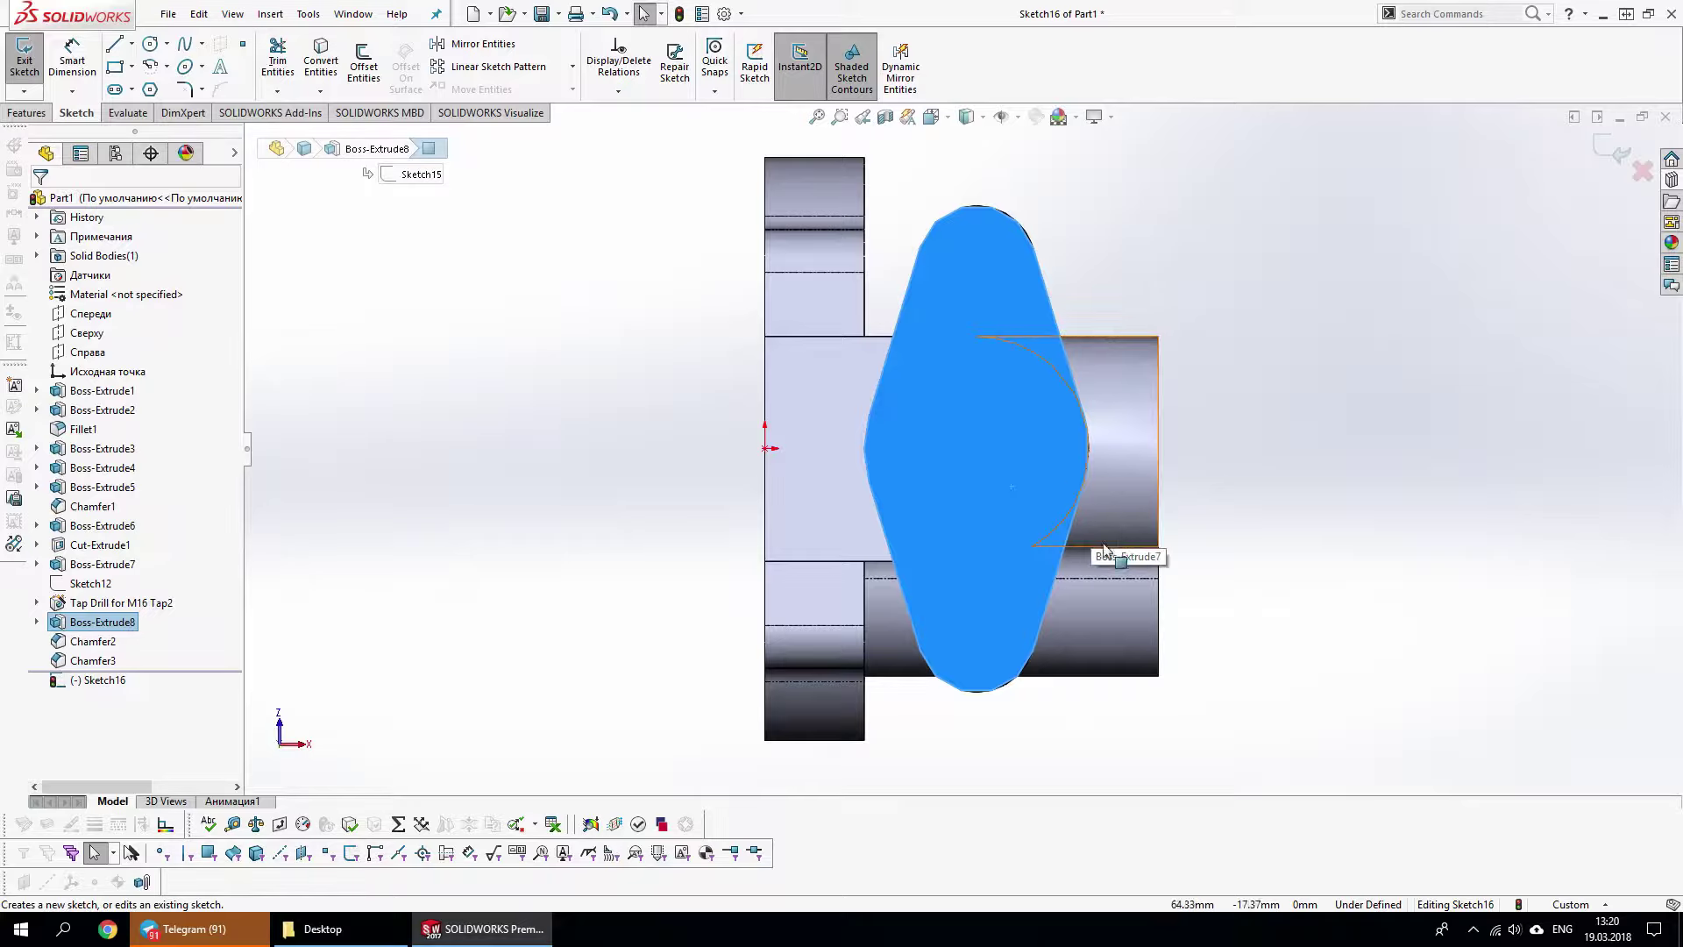
click(364, 61)
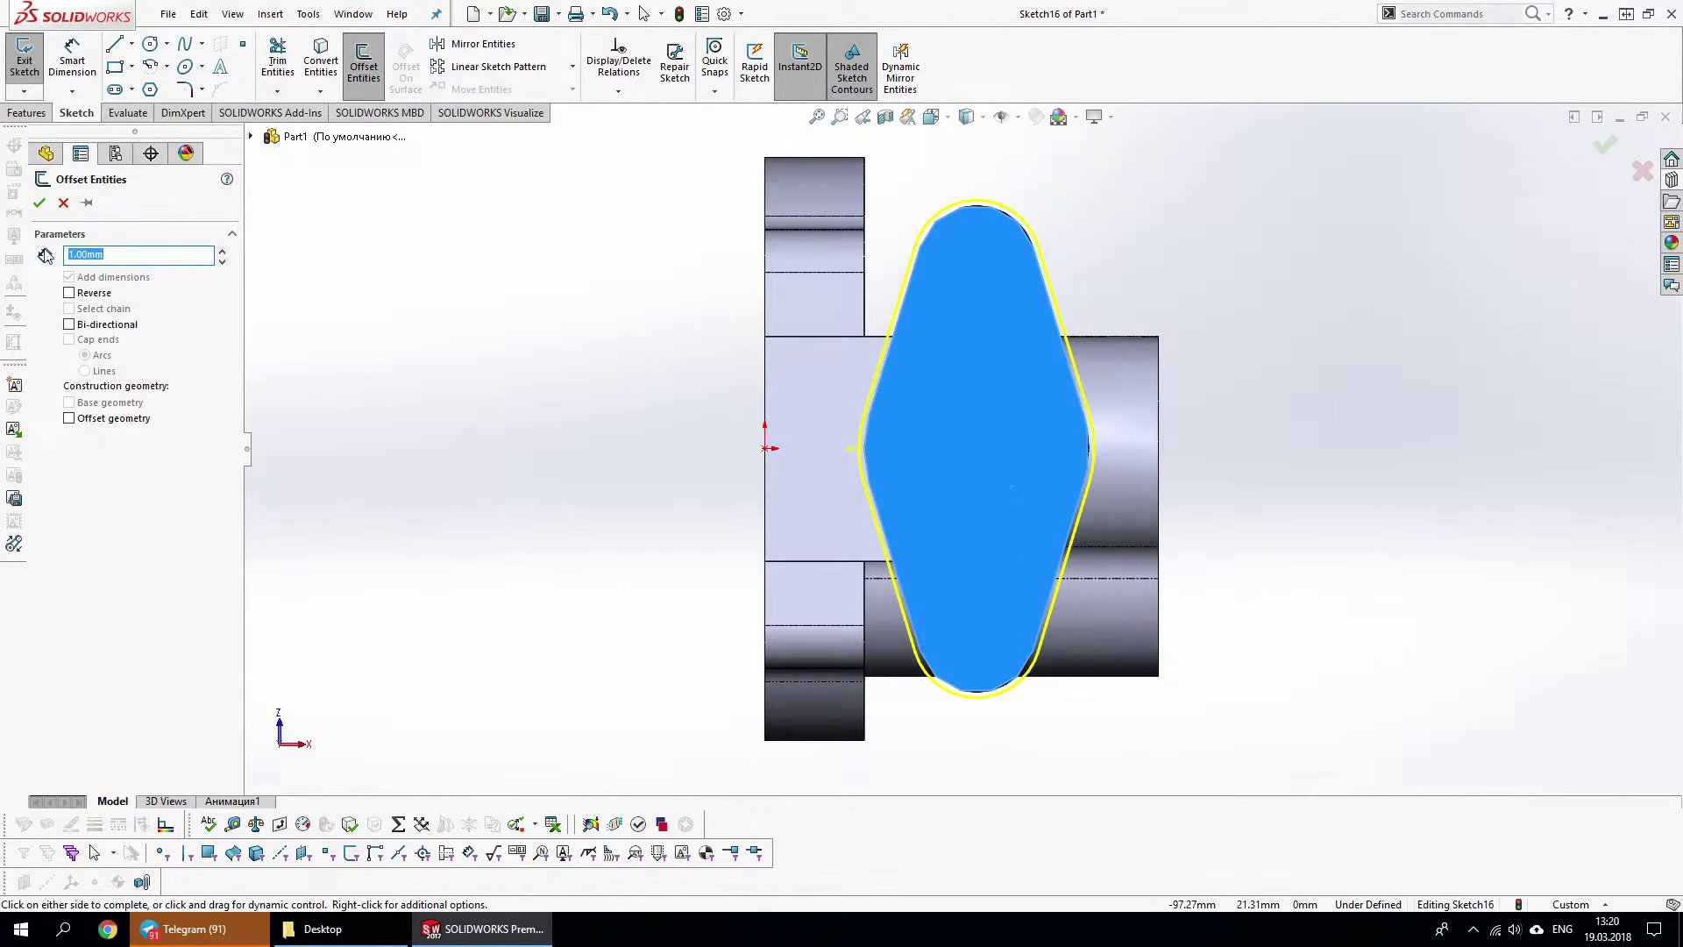
click(39, 203)
Draw two equal circles at the upper and lower arc centres, dimensioned Ø8
key(s)
click(1438, 504)
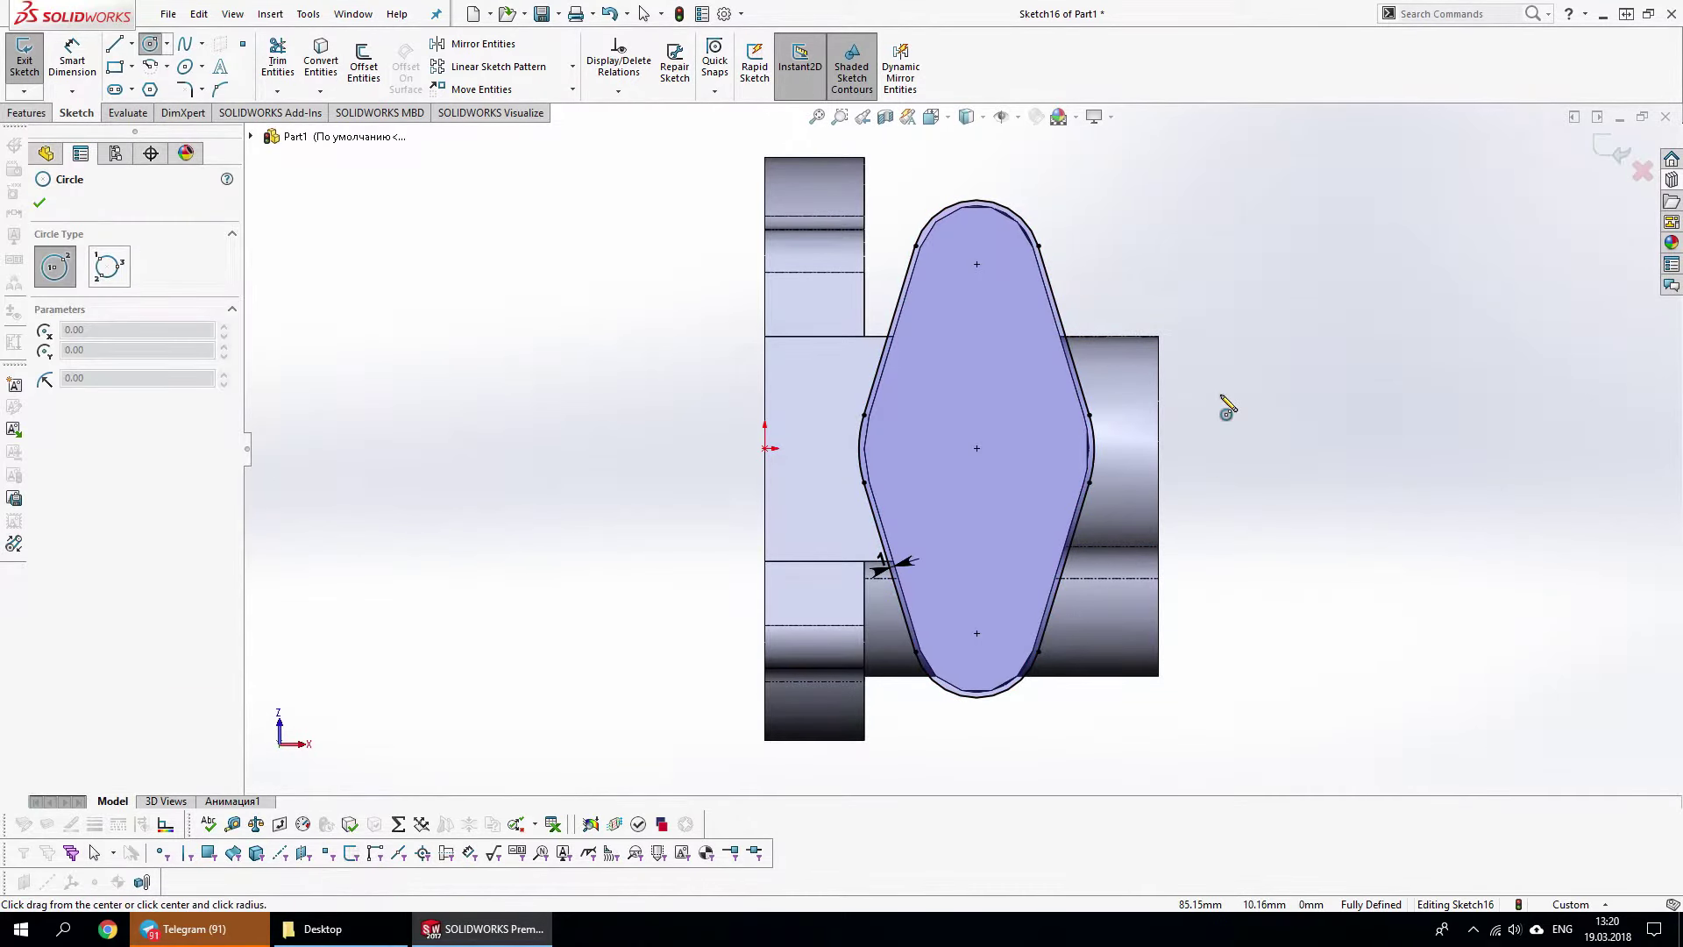
drag(977, 263, 1003, 268)
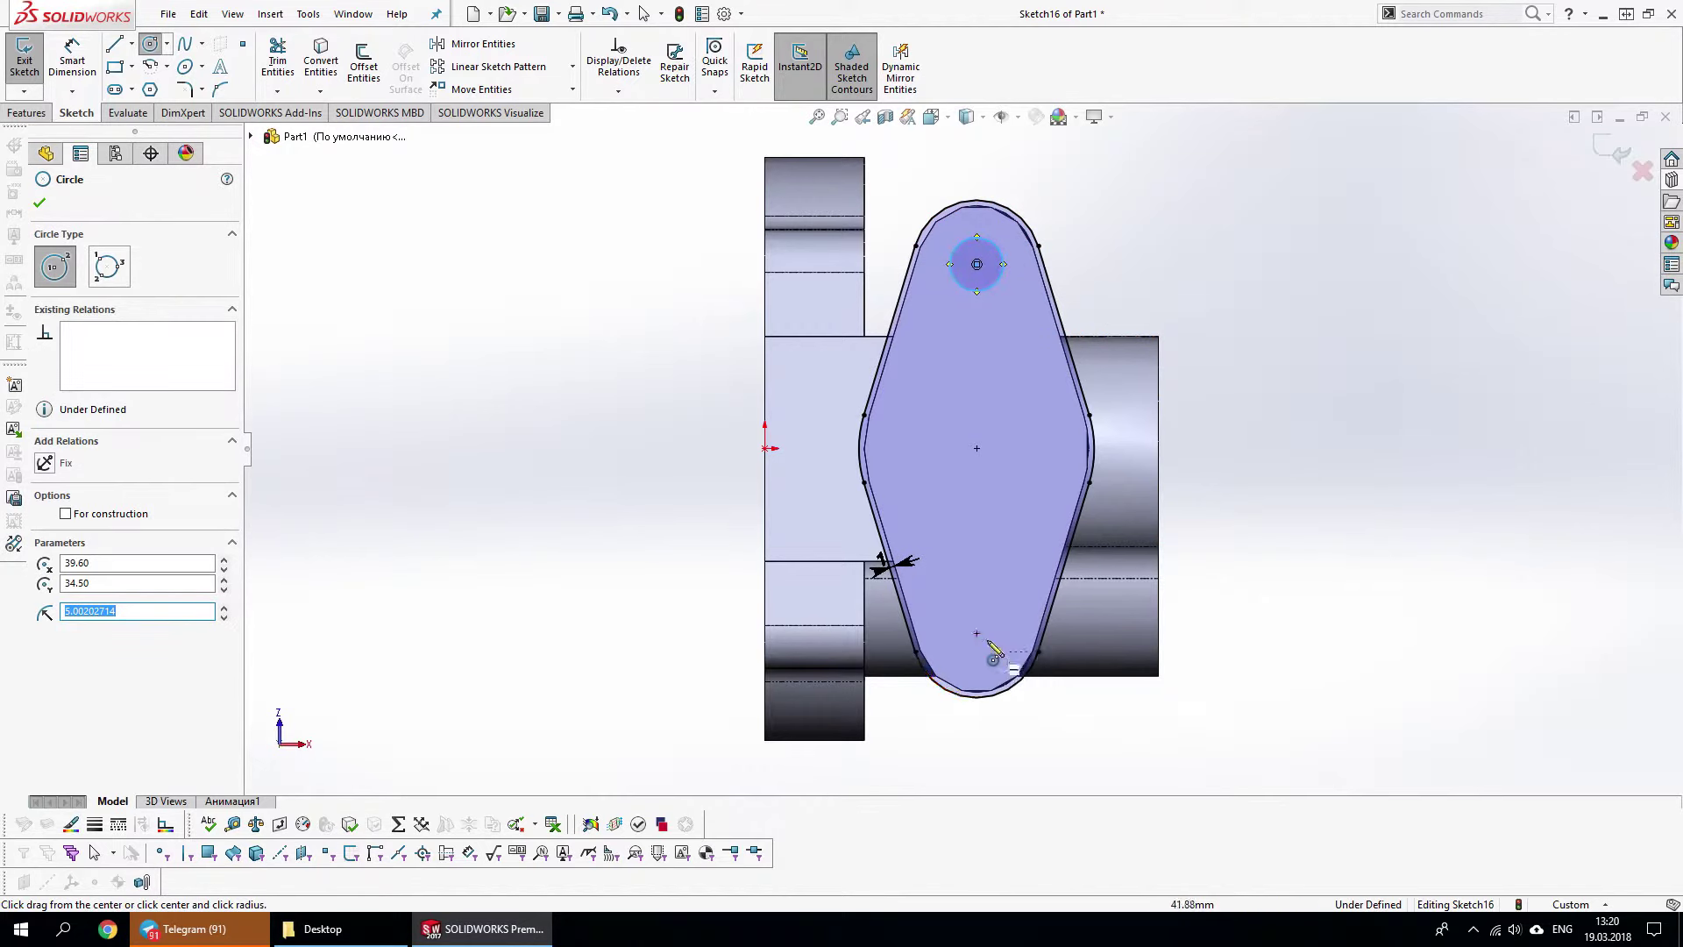
drag(977, 633, 1003, 611)
click(1002, 611)
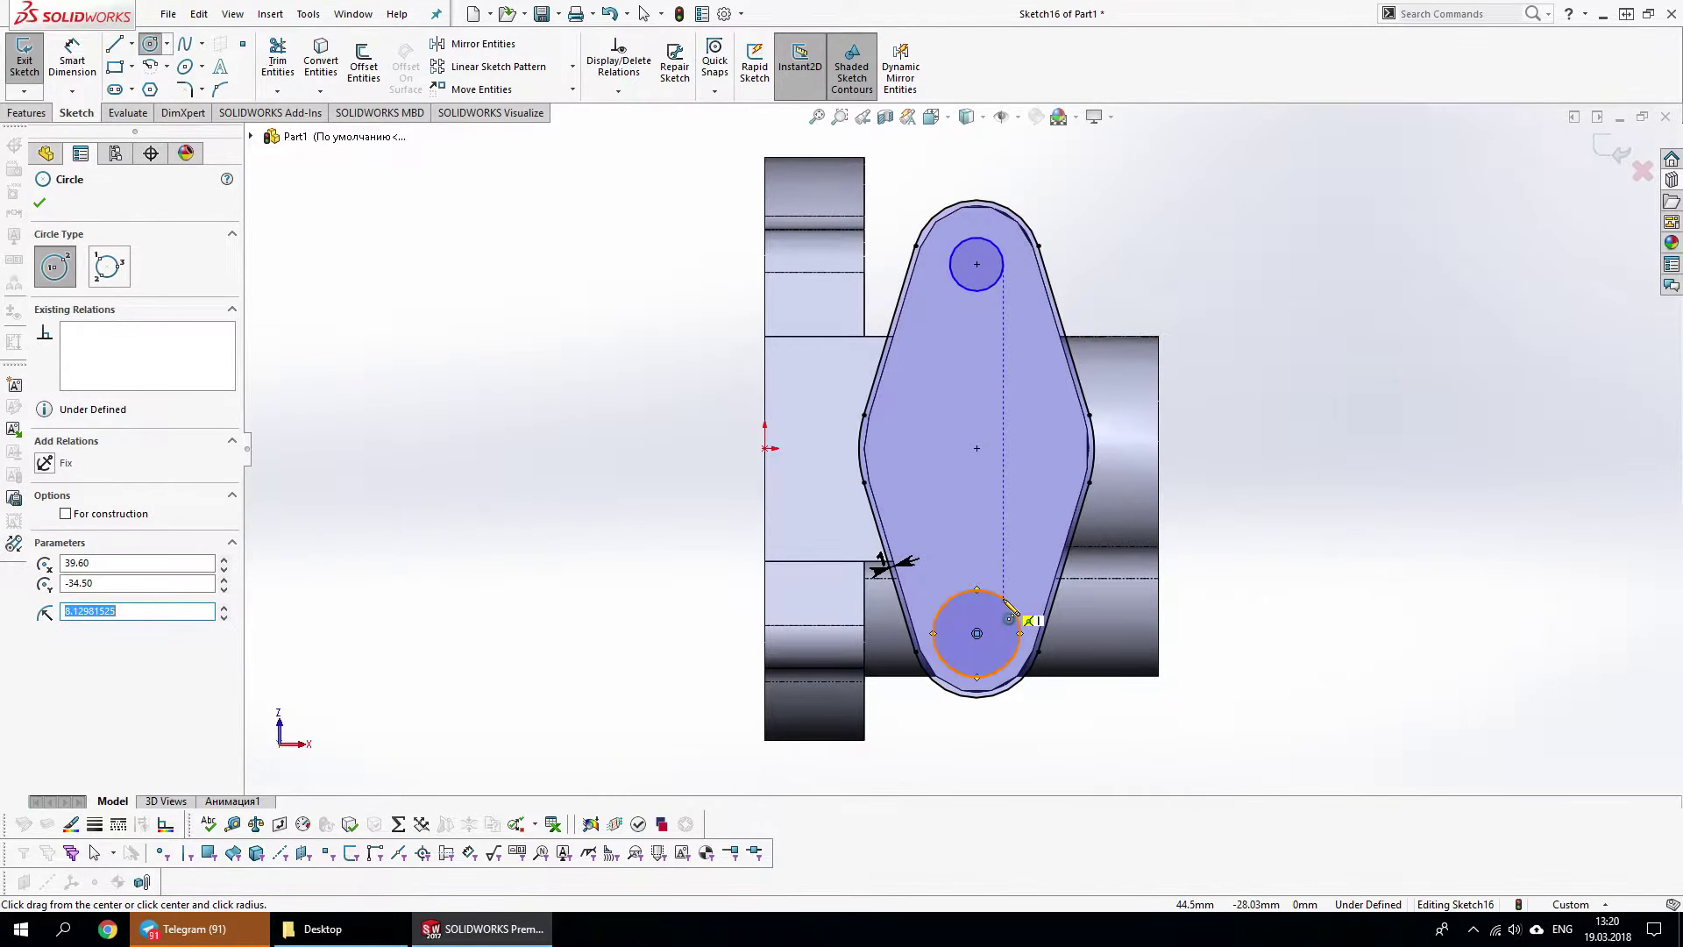
key(Escape)
click(1020, 633)
ctrl+click(1003, 264)
click(76, 514)
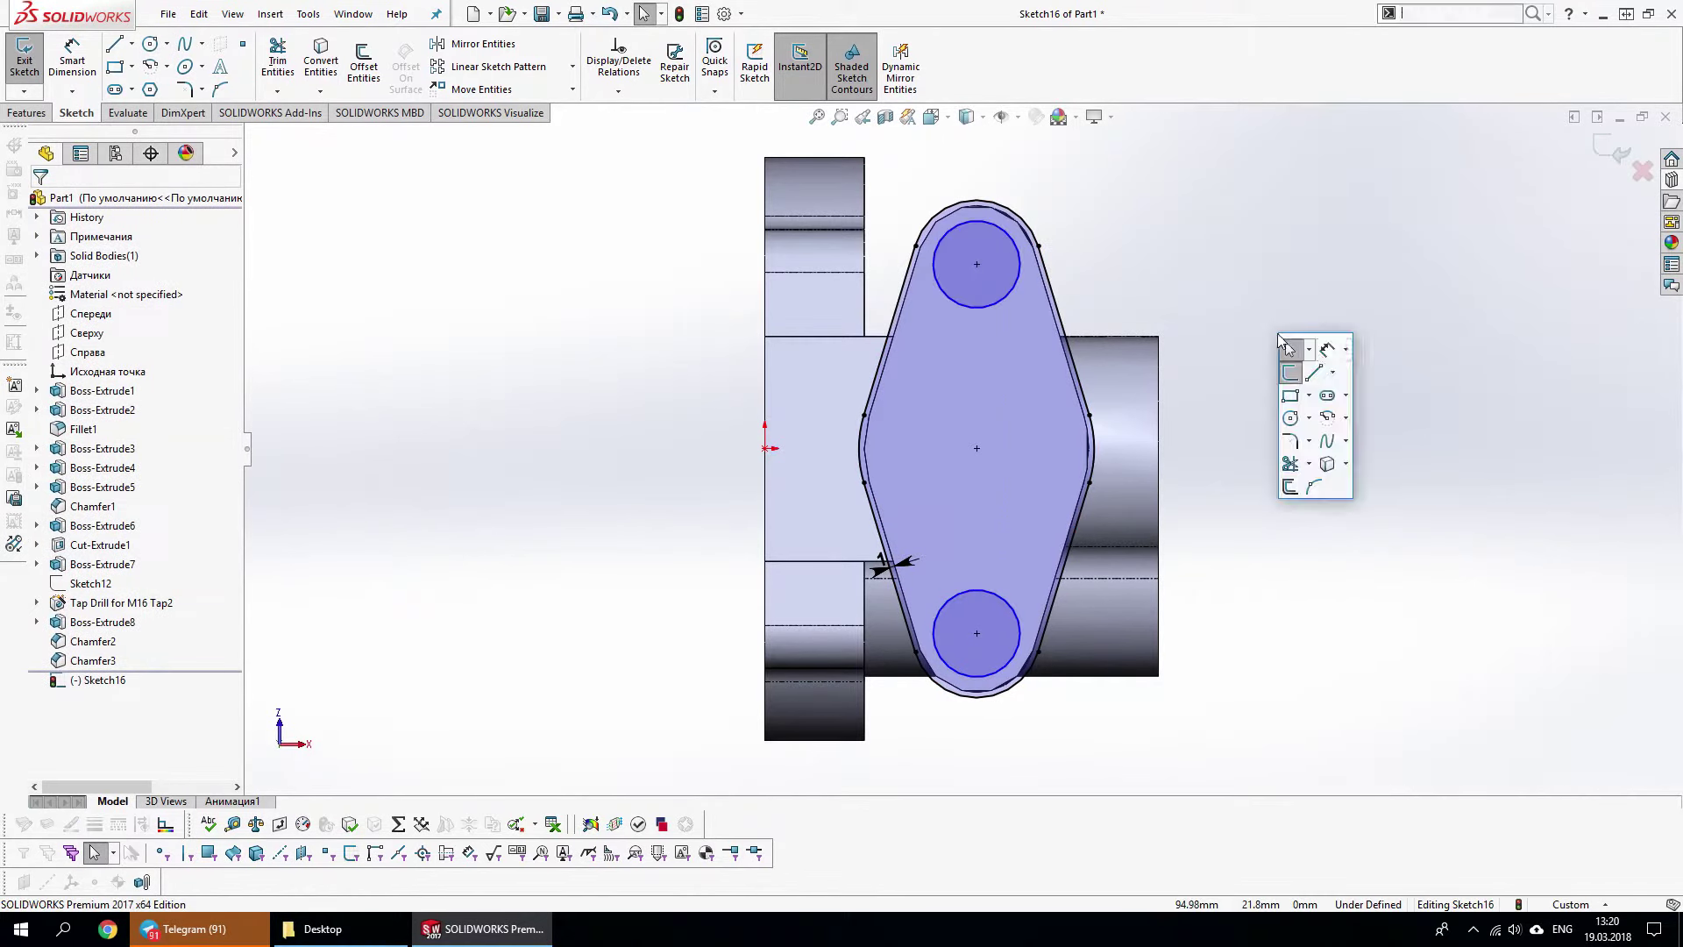
click(1021, 263)
click(1140, 175)
text(8)
key(Return)
Extrude the sketch 8 mm as a separate body without merging
middle_drag(1201, 338, 1320, 416)
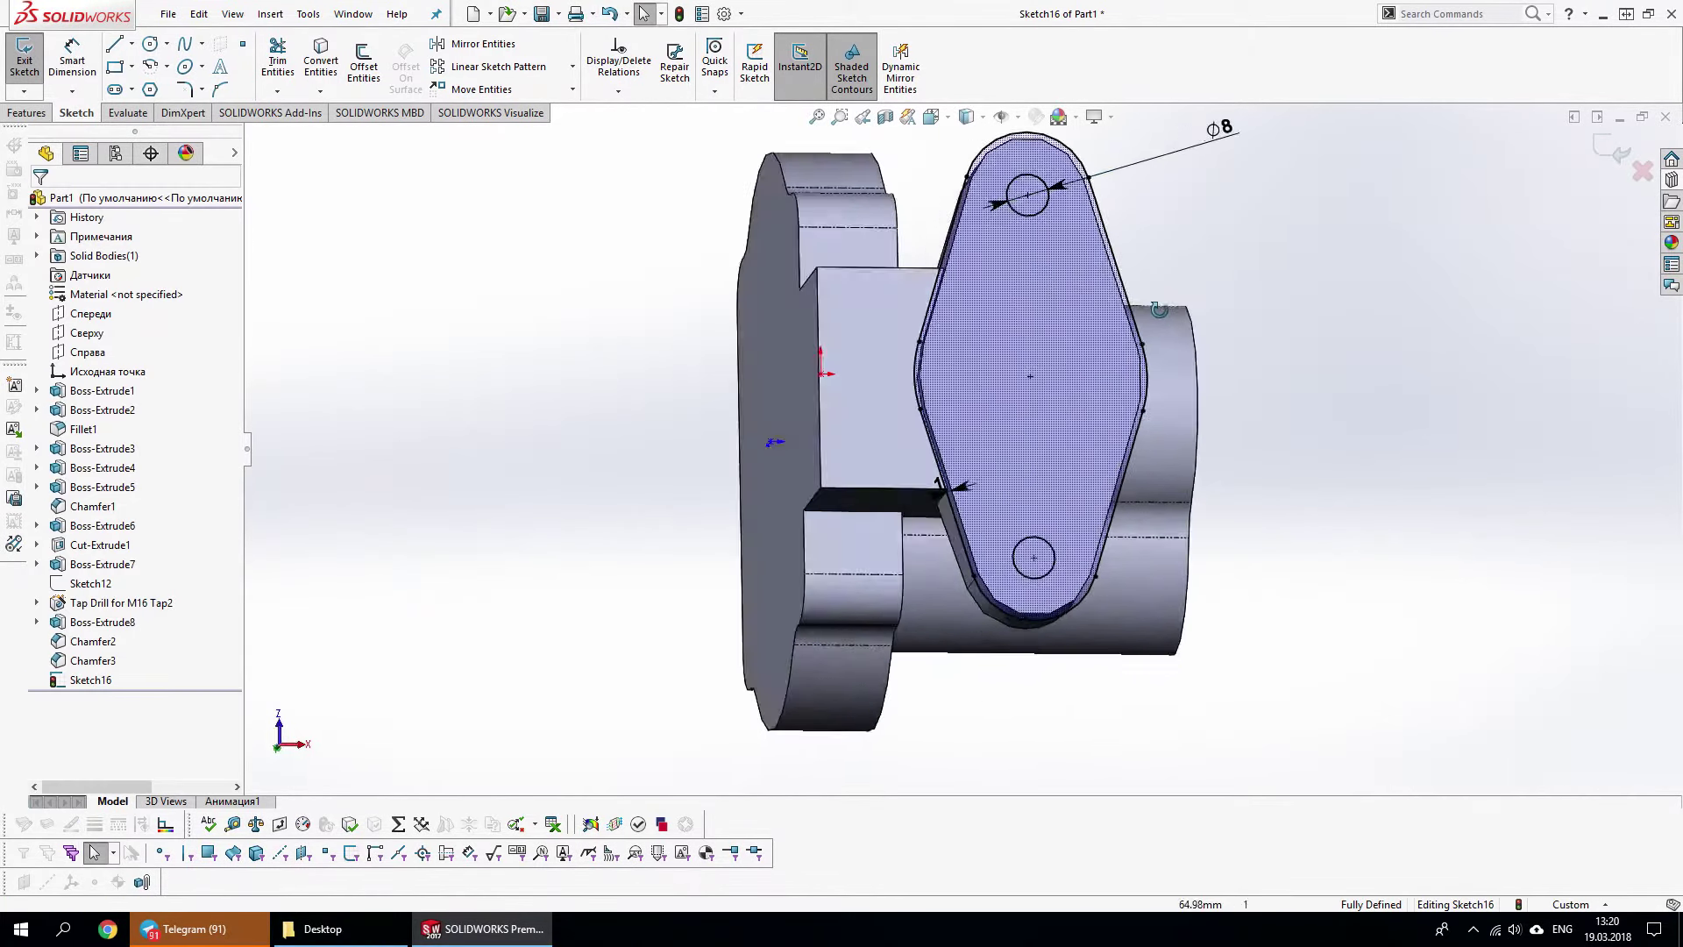
right_click(1320, 419)
click(1543, 387)
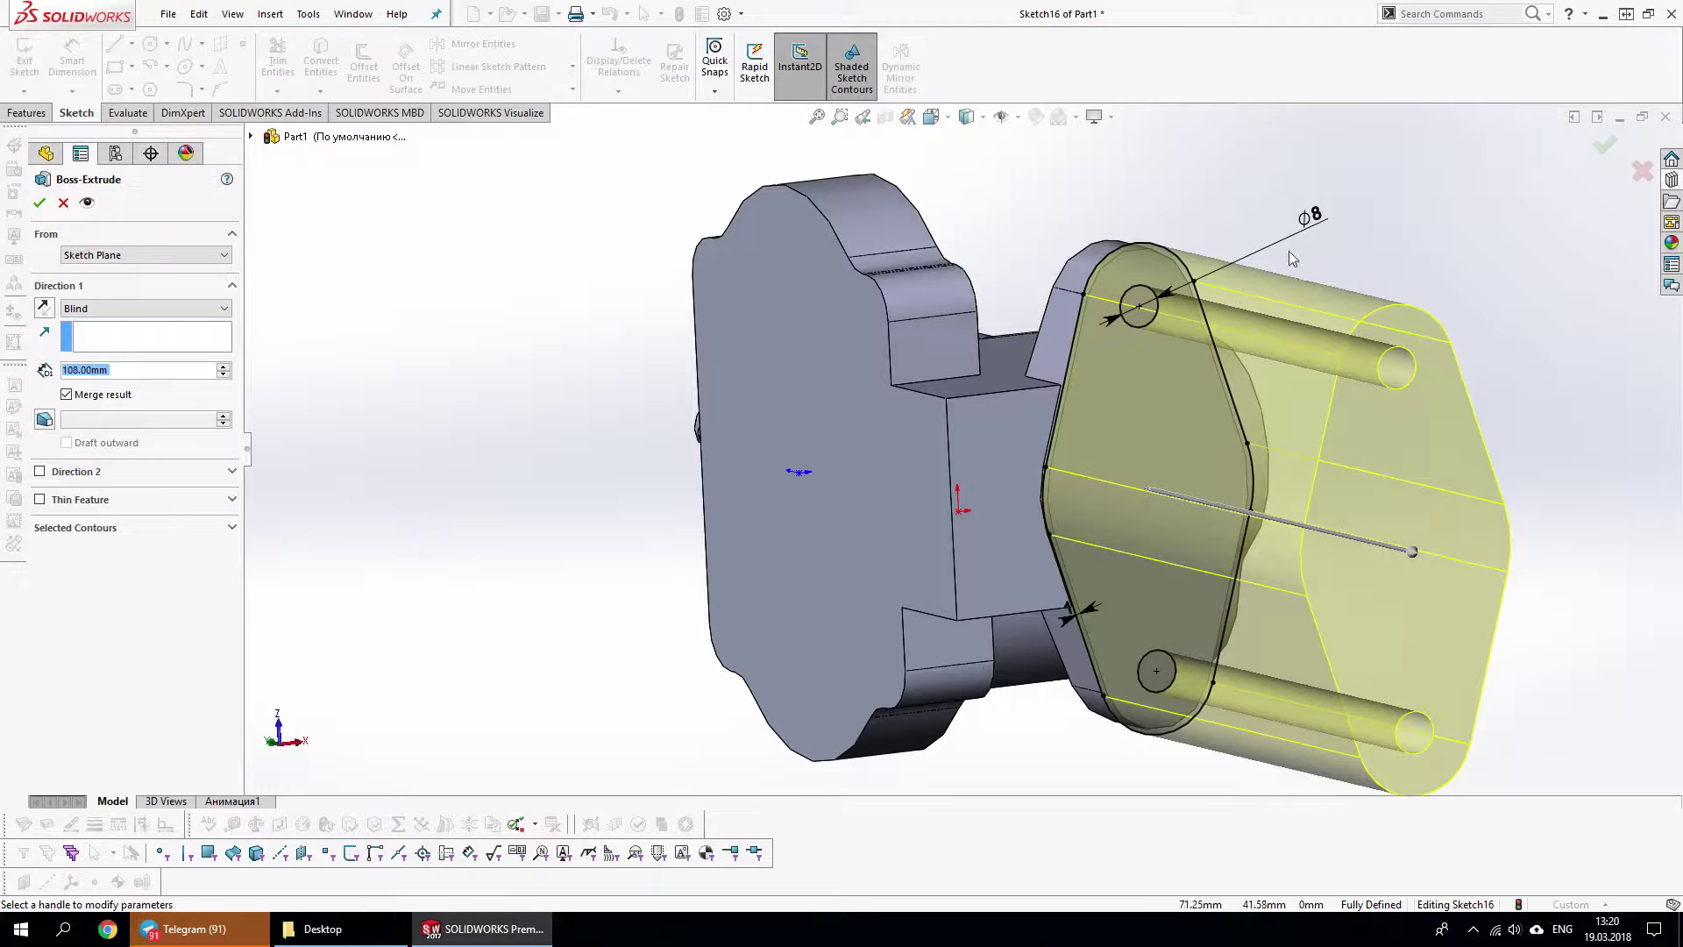
text(8)
key(Return)
click(66, 395)
Finish the plate, then sketch a circle on the flange face coradial with the lobe arc
click(38, 203)
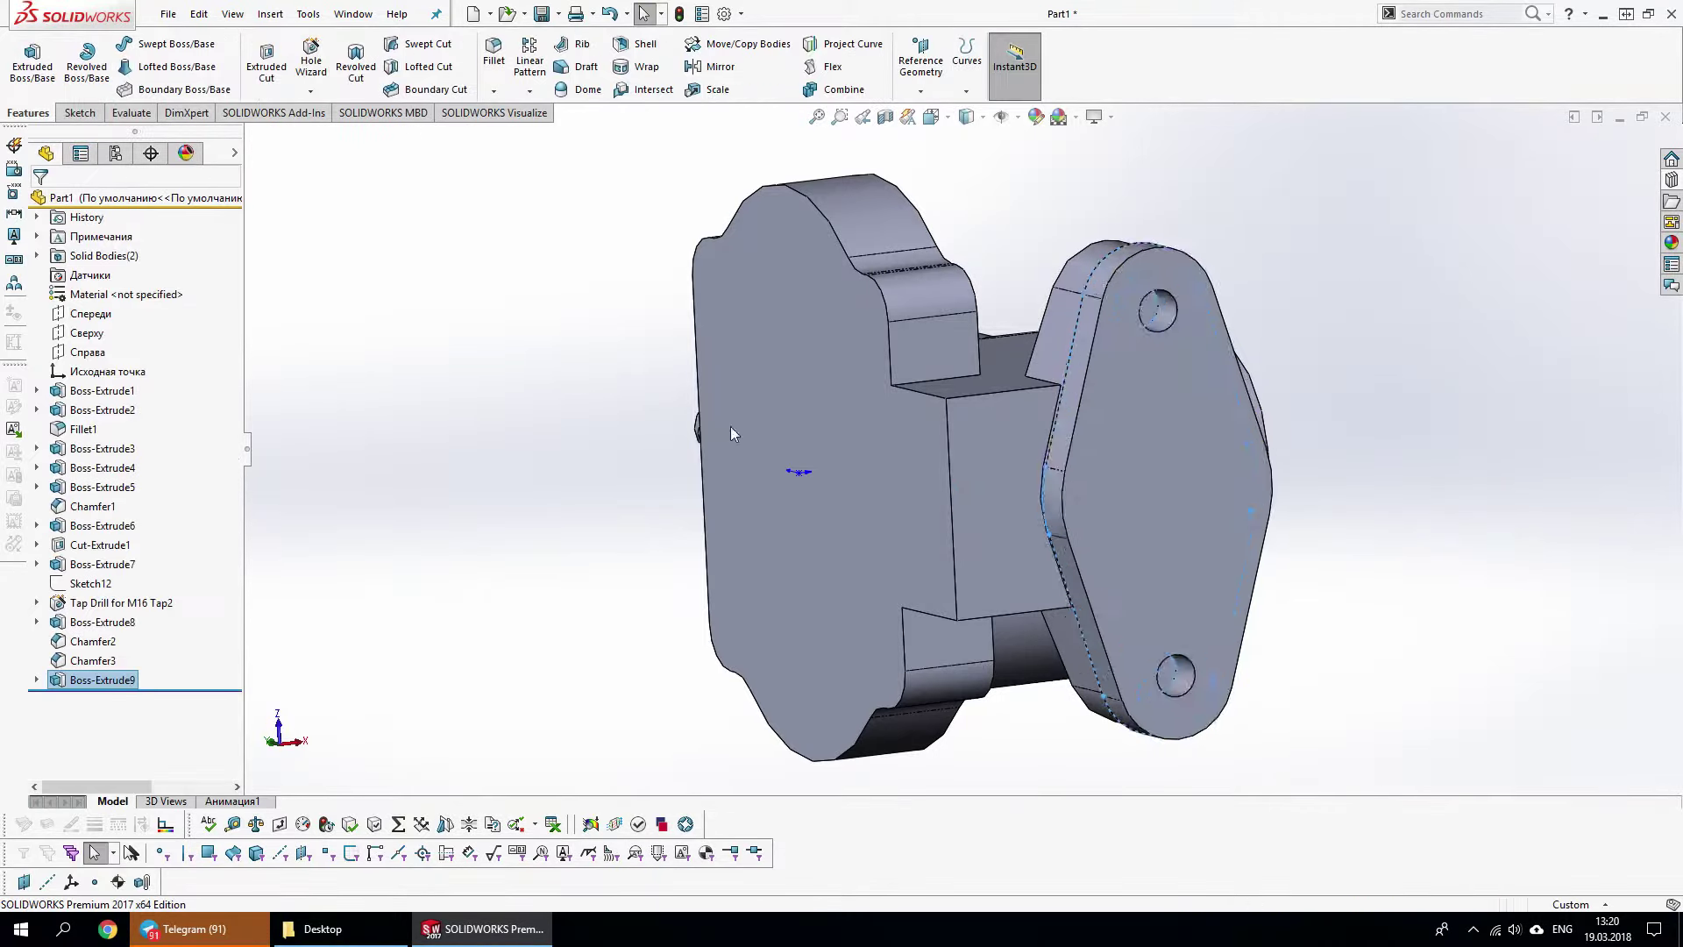
mouse_move(730, 426)
middle_down()
mouse_move(1055, 476)
mouse_move(1166, 421)
middle_up()
click(1175, 421)
click(1223, 397)
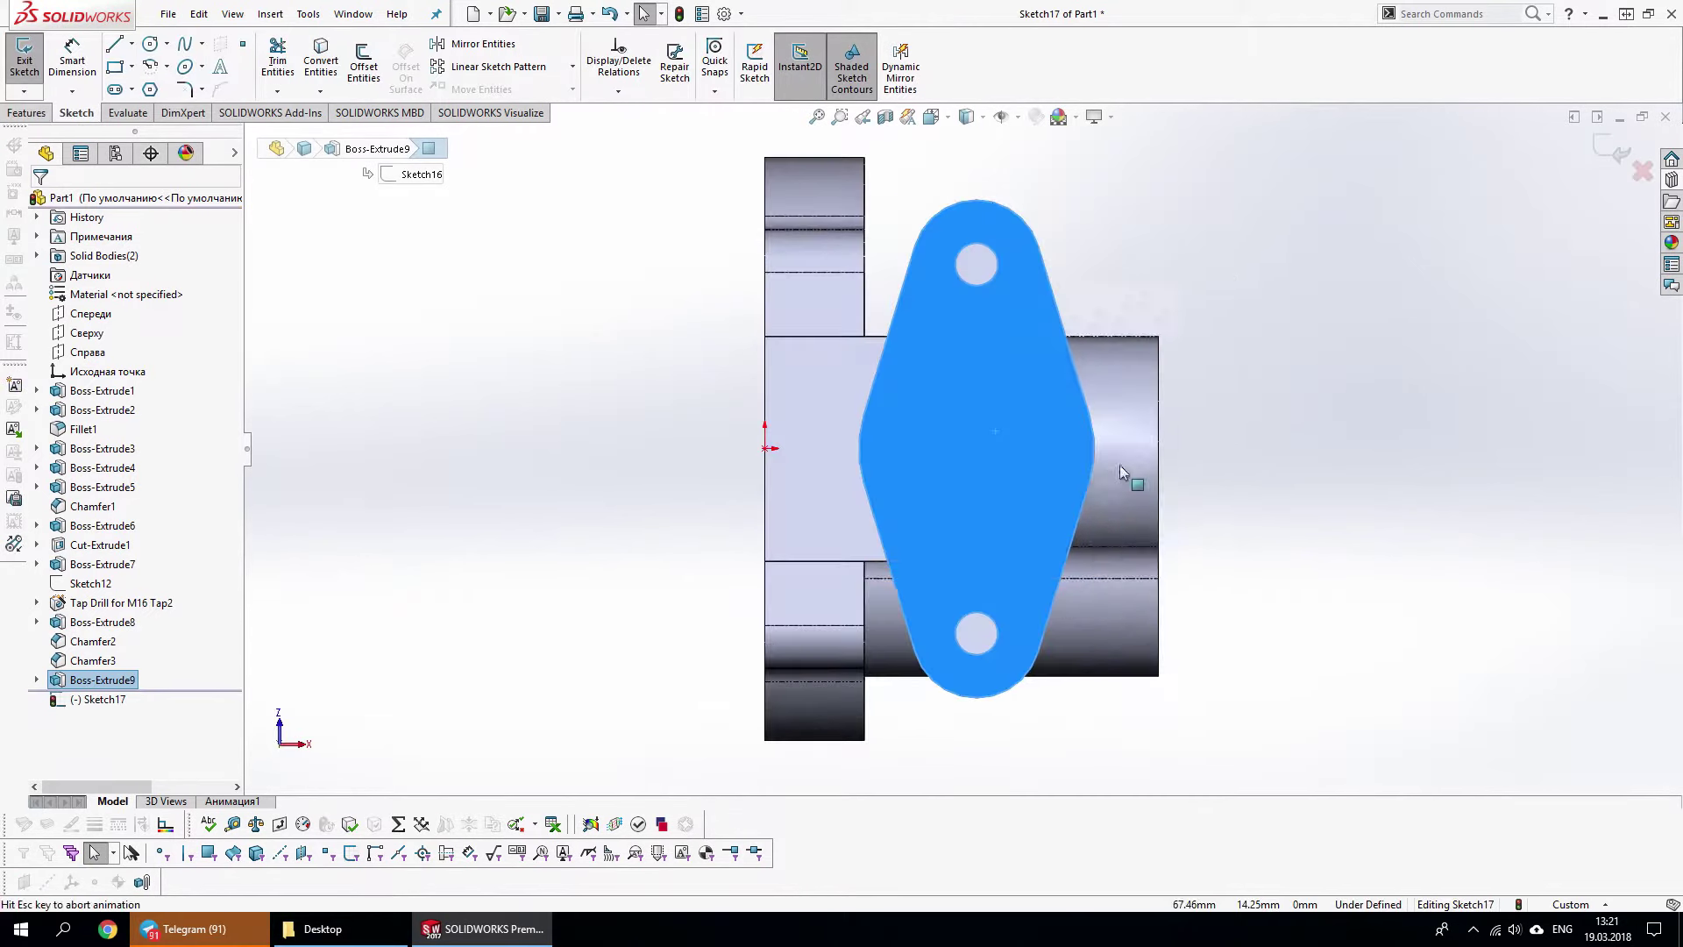
key(s)
click(1140, 526)
drag(977, 449, 1090, 432)
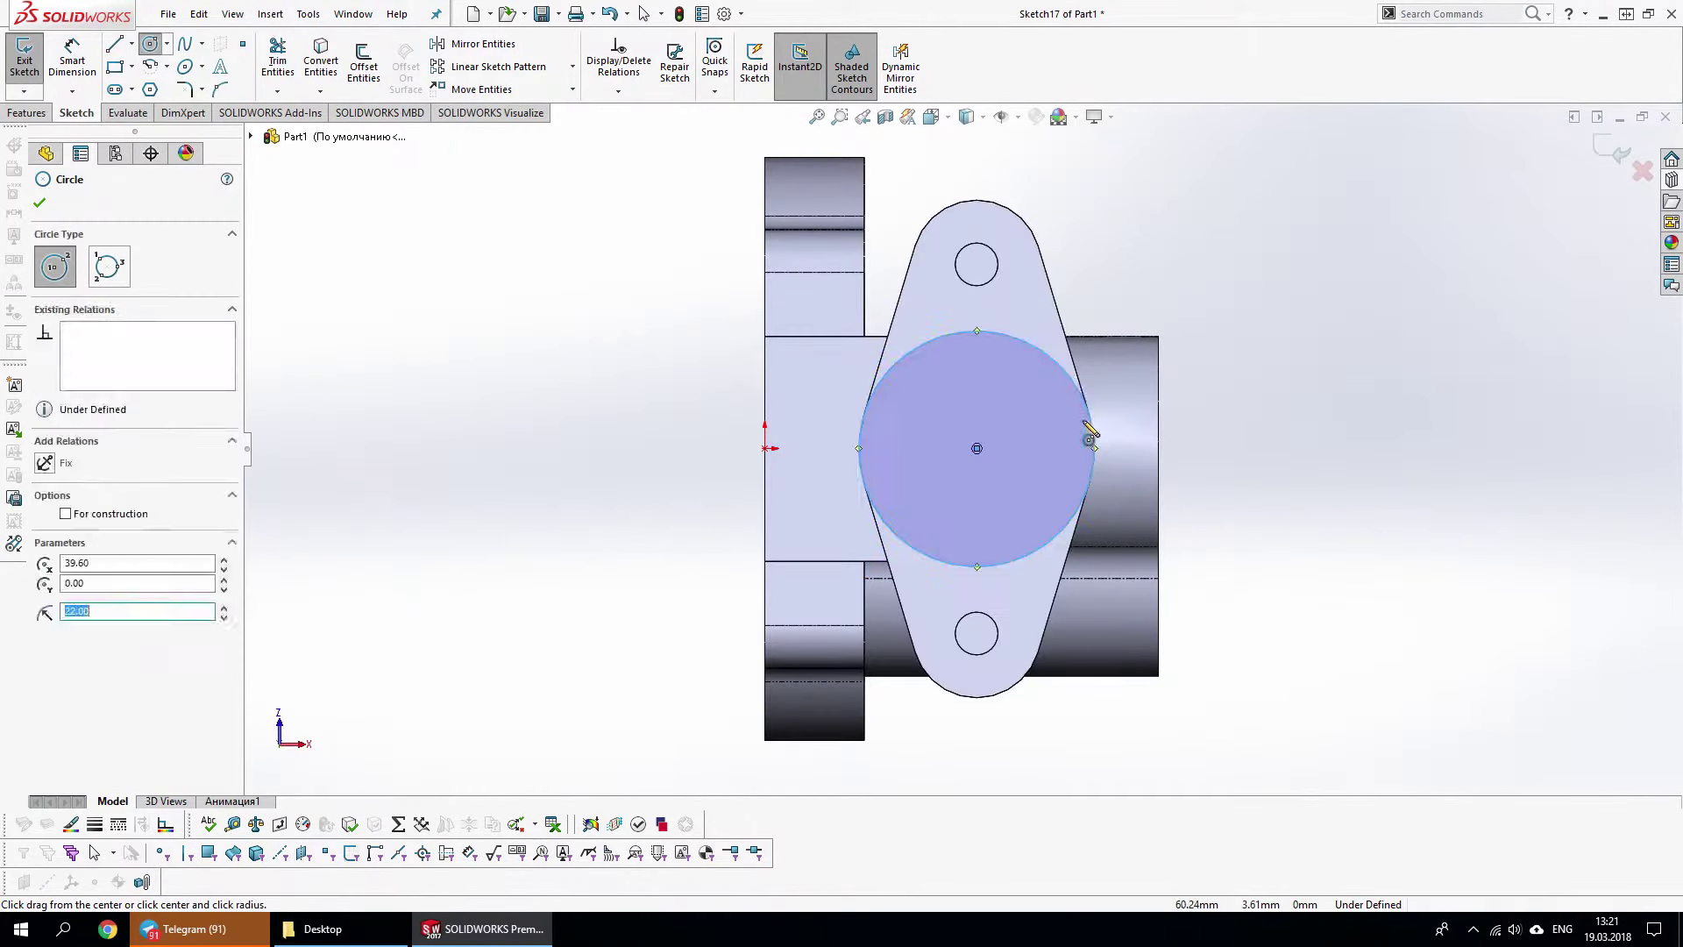
click(1090, 432)
ctrl+click(1131, 410)
click(1225, 362)
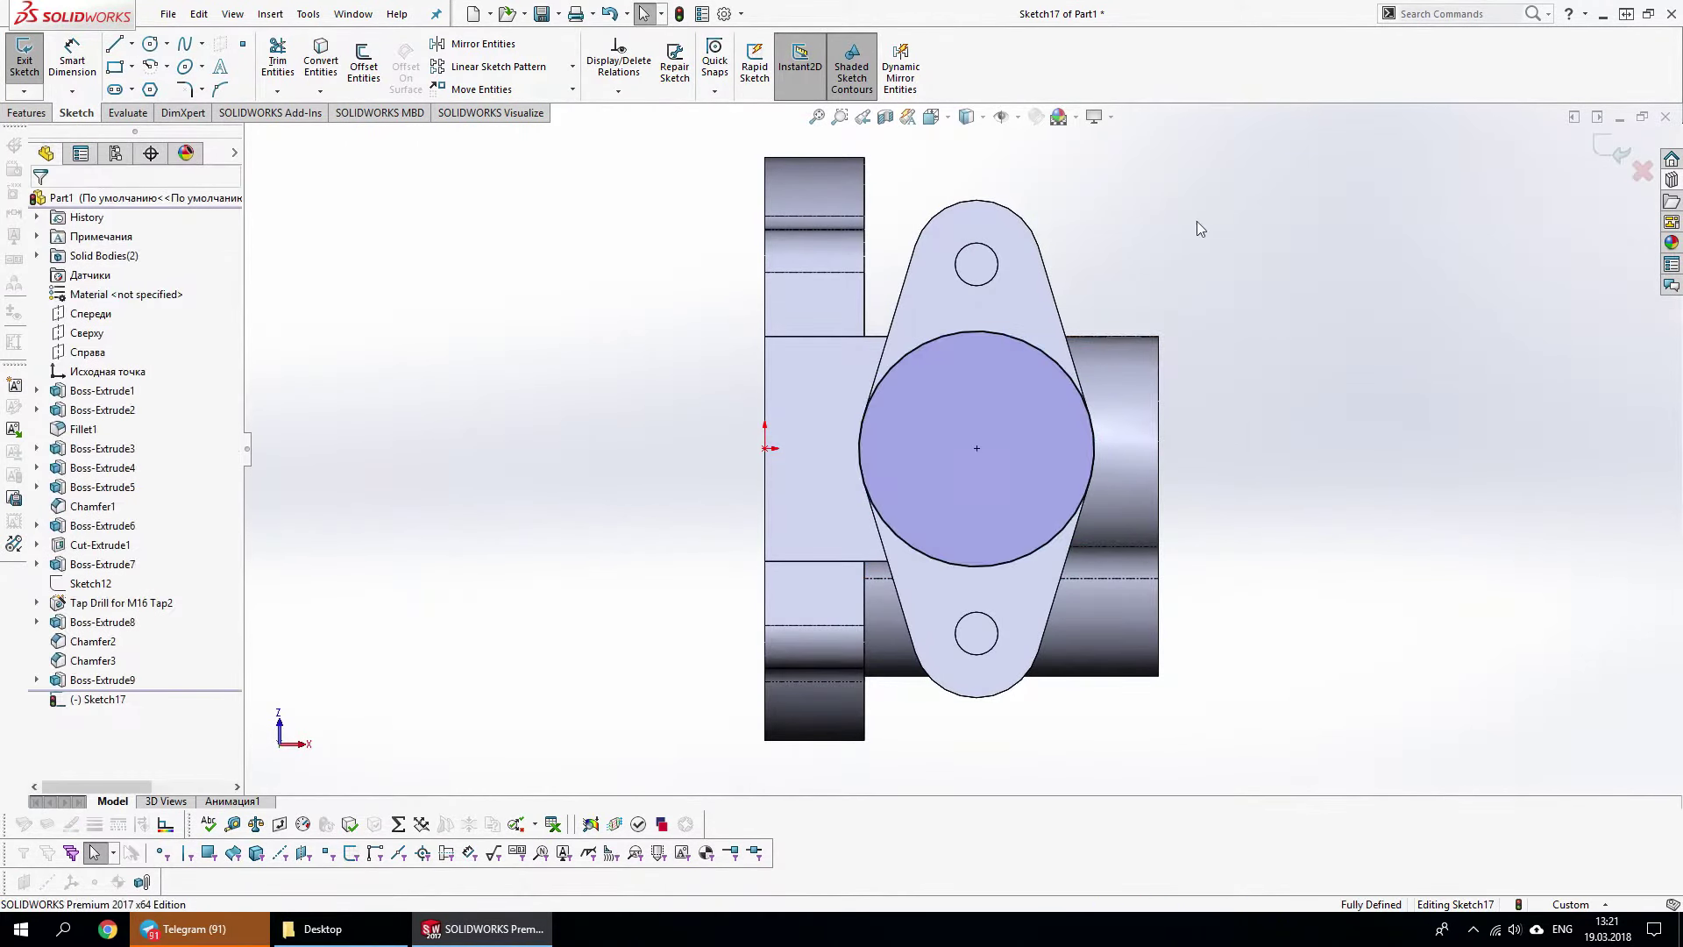
key(s)
Extrude the circle Blind 70 mm into a Ø44 cylinder (Boss-Extrude10)
click(1491, 263)
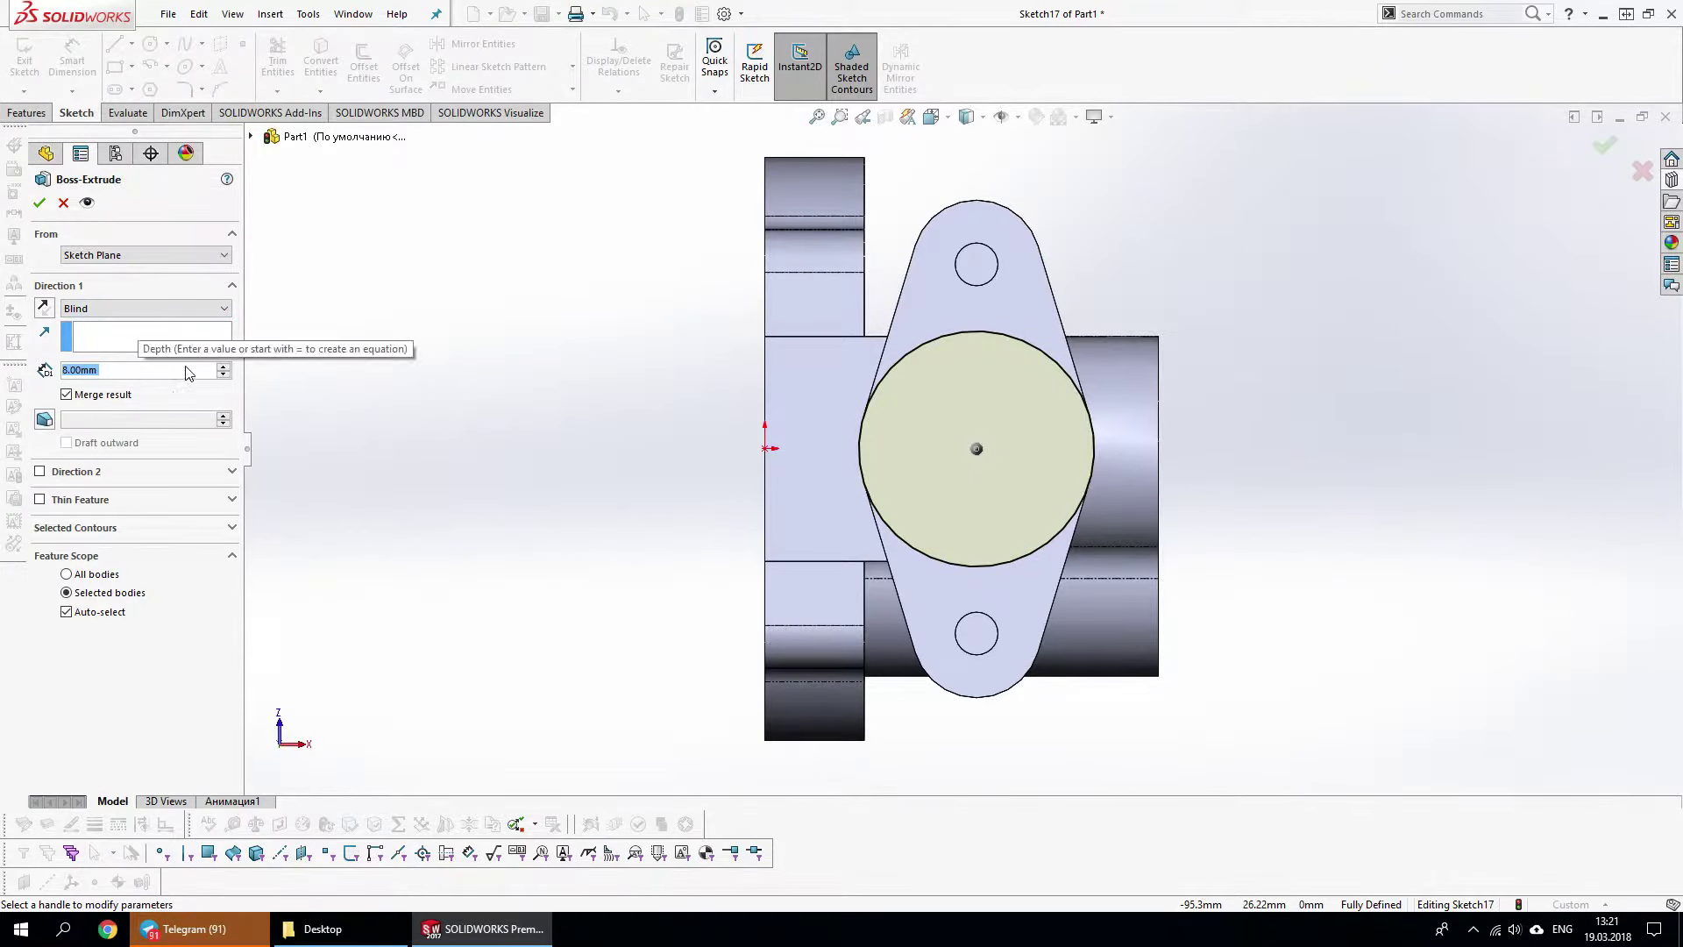
click(141, 308)
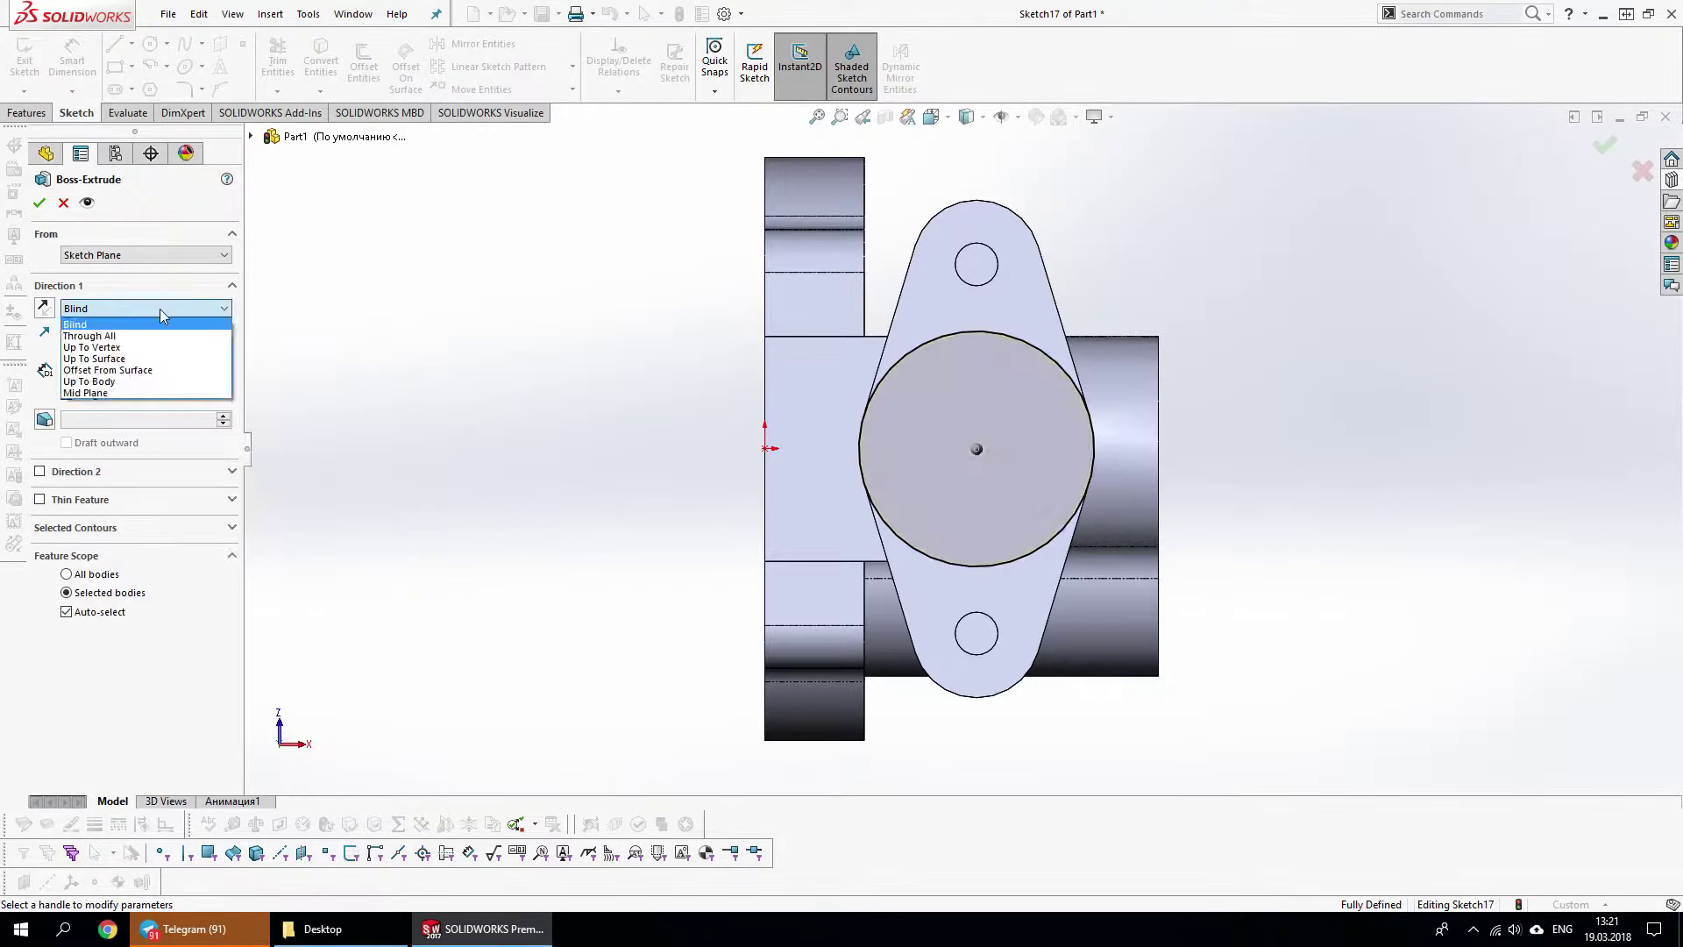
click(105, 382)
click(986, 315)
middle_drag(985, 316, 488, 427)
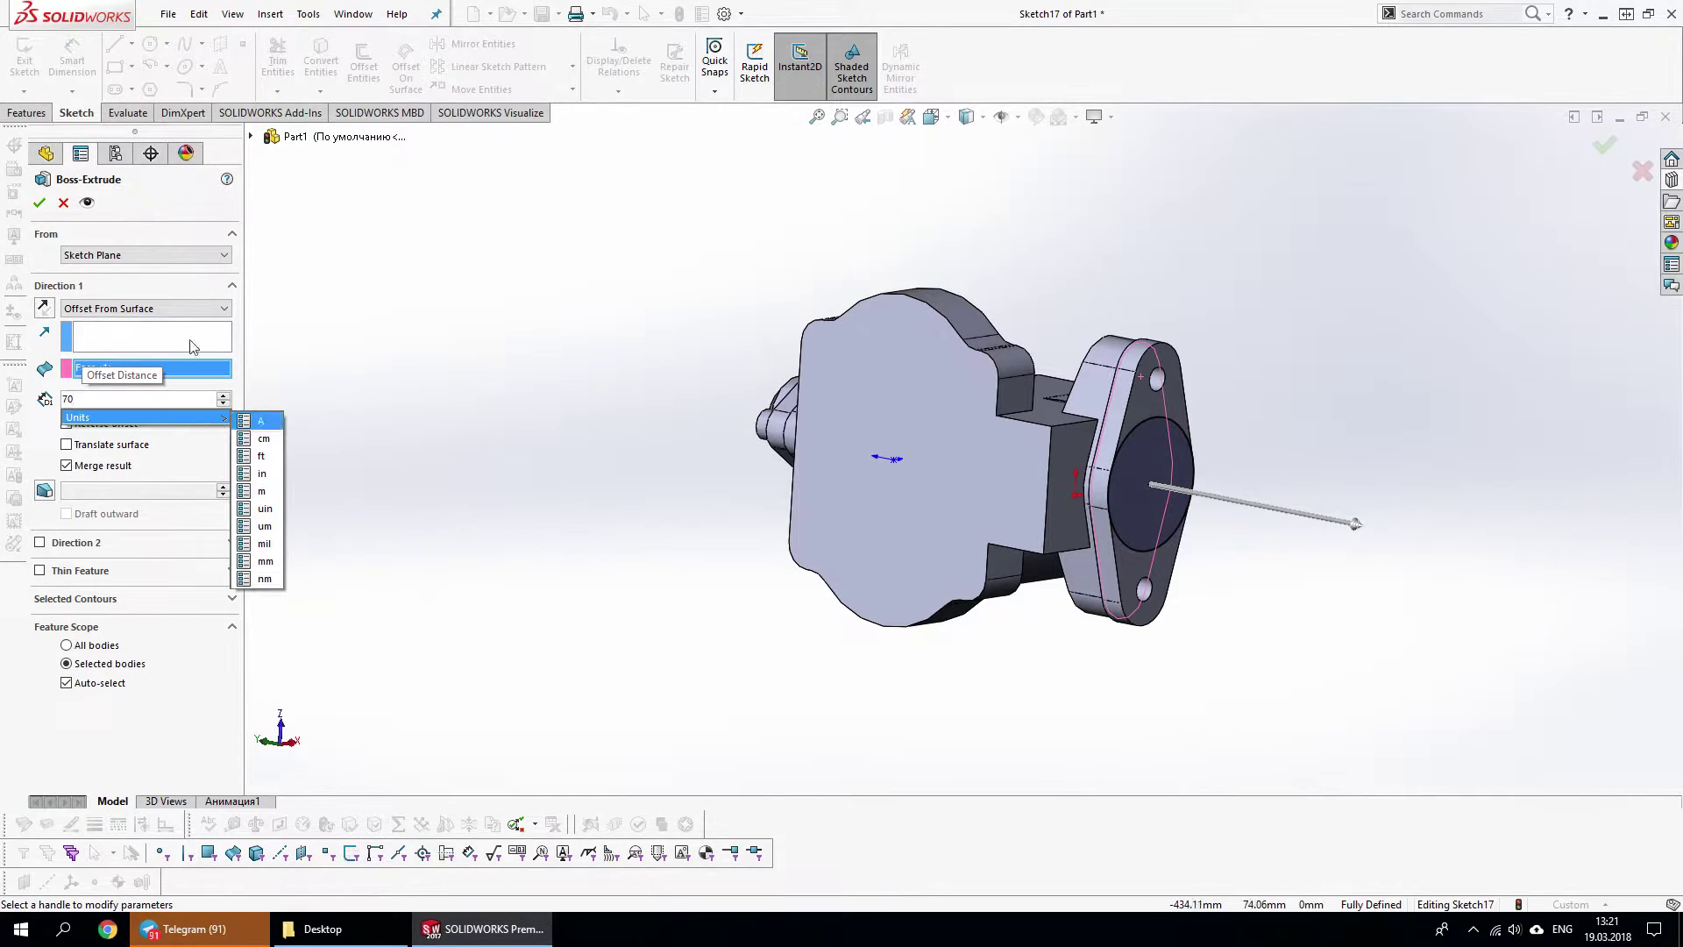
click(140, 308)
click(87, 322)
middle_drag(925, 397, 1140, 403)
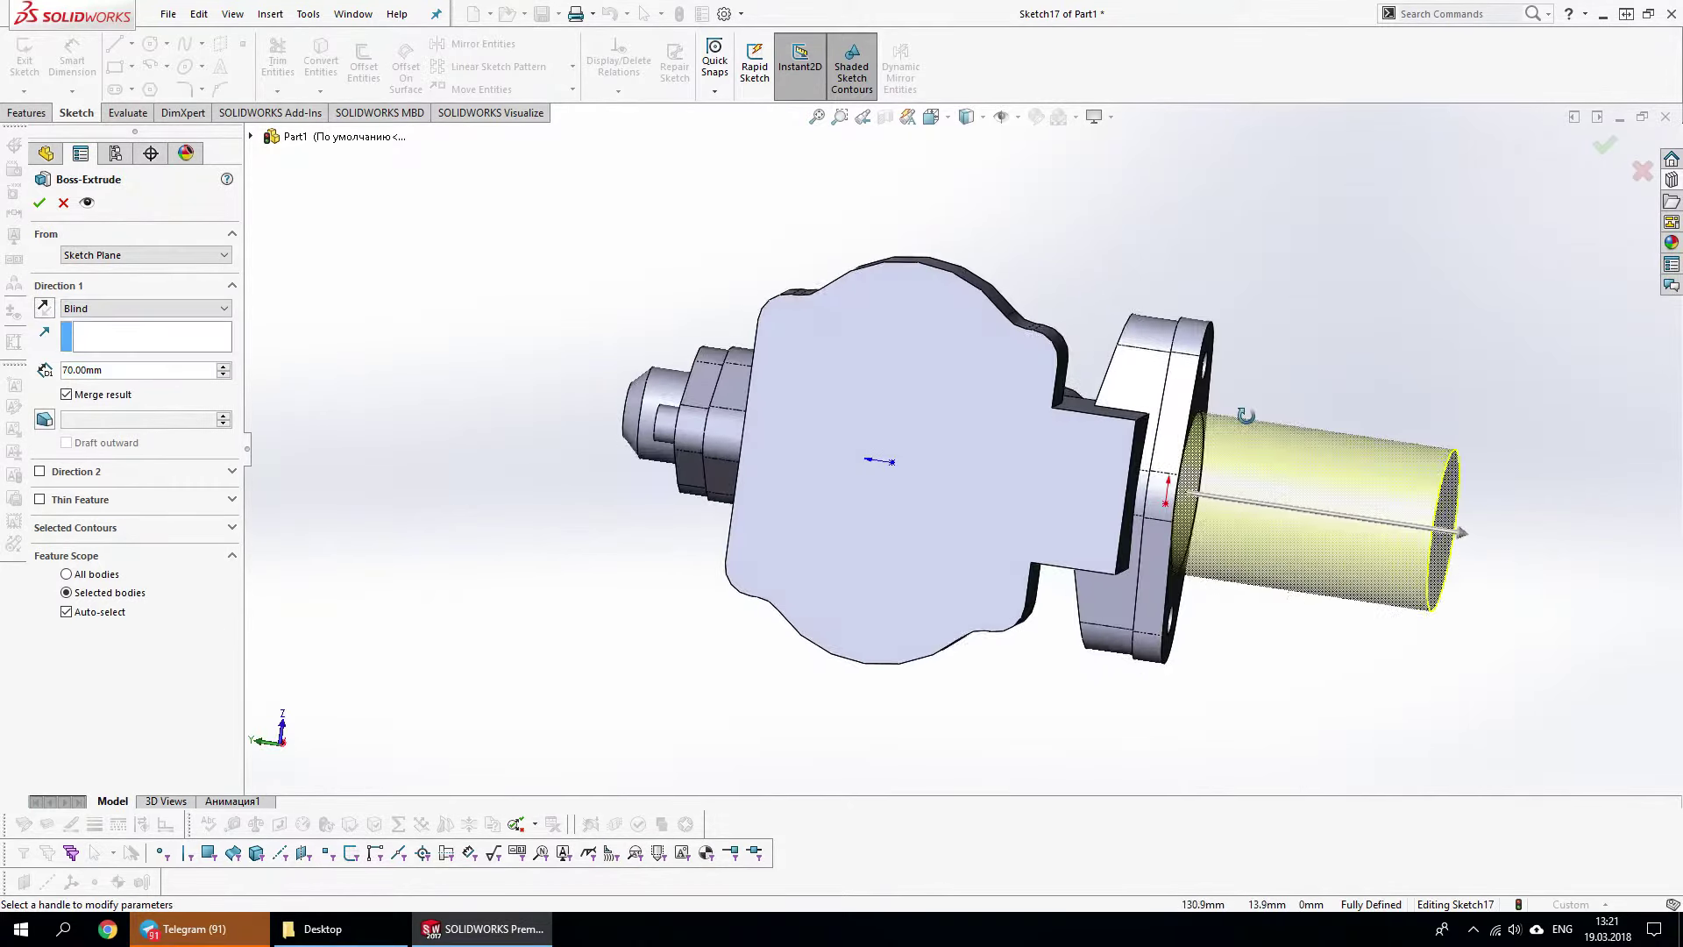
click(1606, 144)
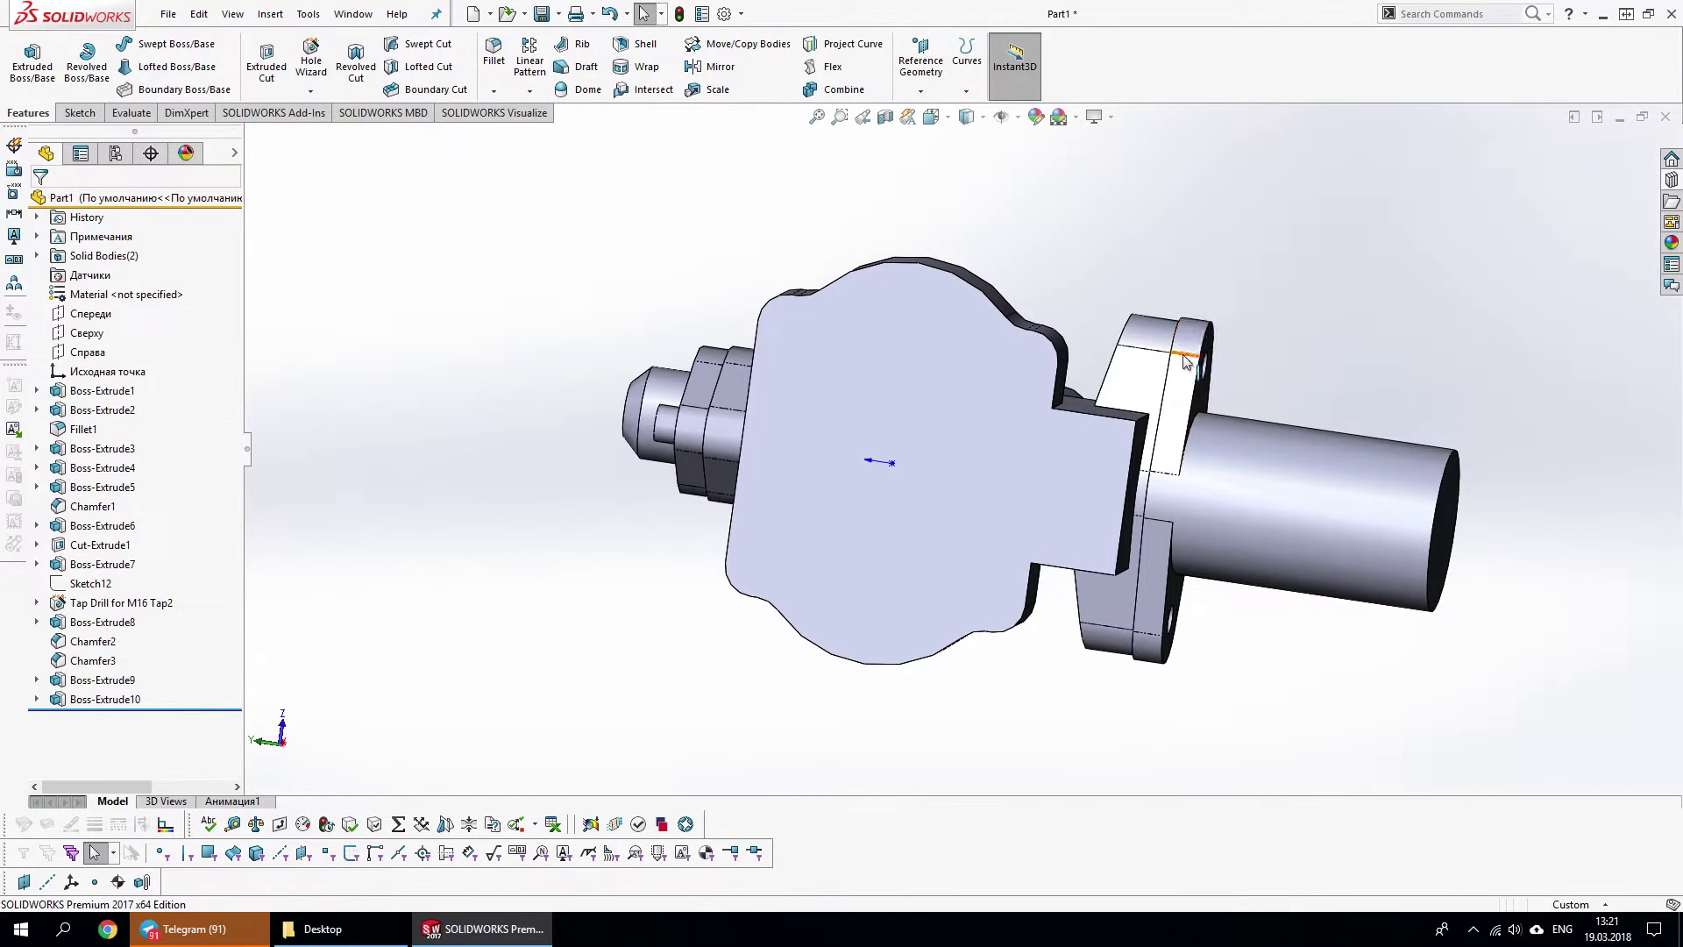
click(1446, 509)
mouse_move(1447, 509)
middle_down()
mouse_move(1267, 653)
mouse_move(1264, 584)
mouse_move(1125, 377)
mouse_move(913, 270)
middle_up()
Orbit to the cylinder's end and start Sketch18 on its flat end face
click(1264, 584)
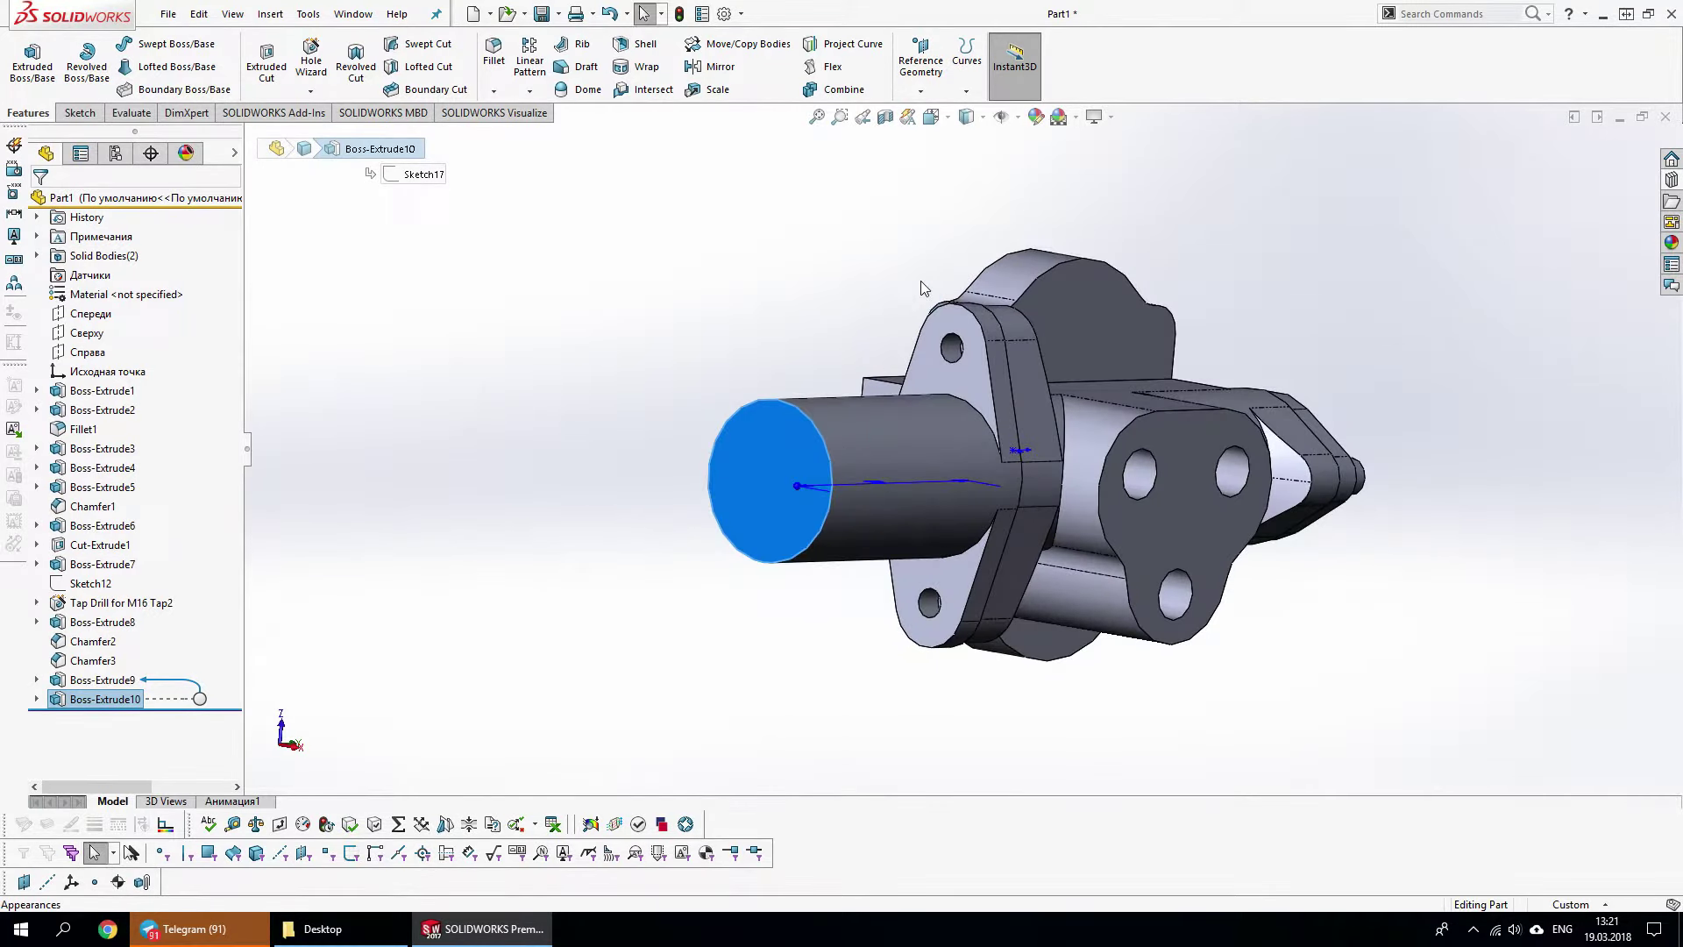
middle_drag(954, 383, 1018, 486)
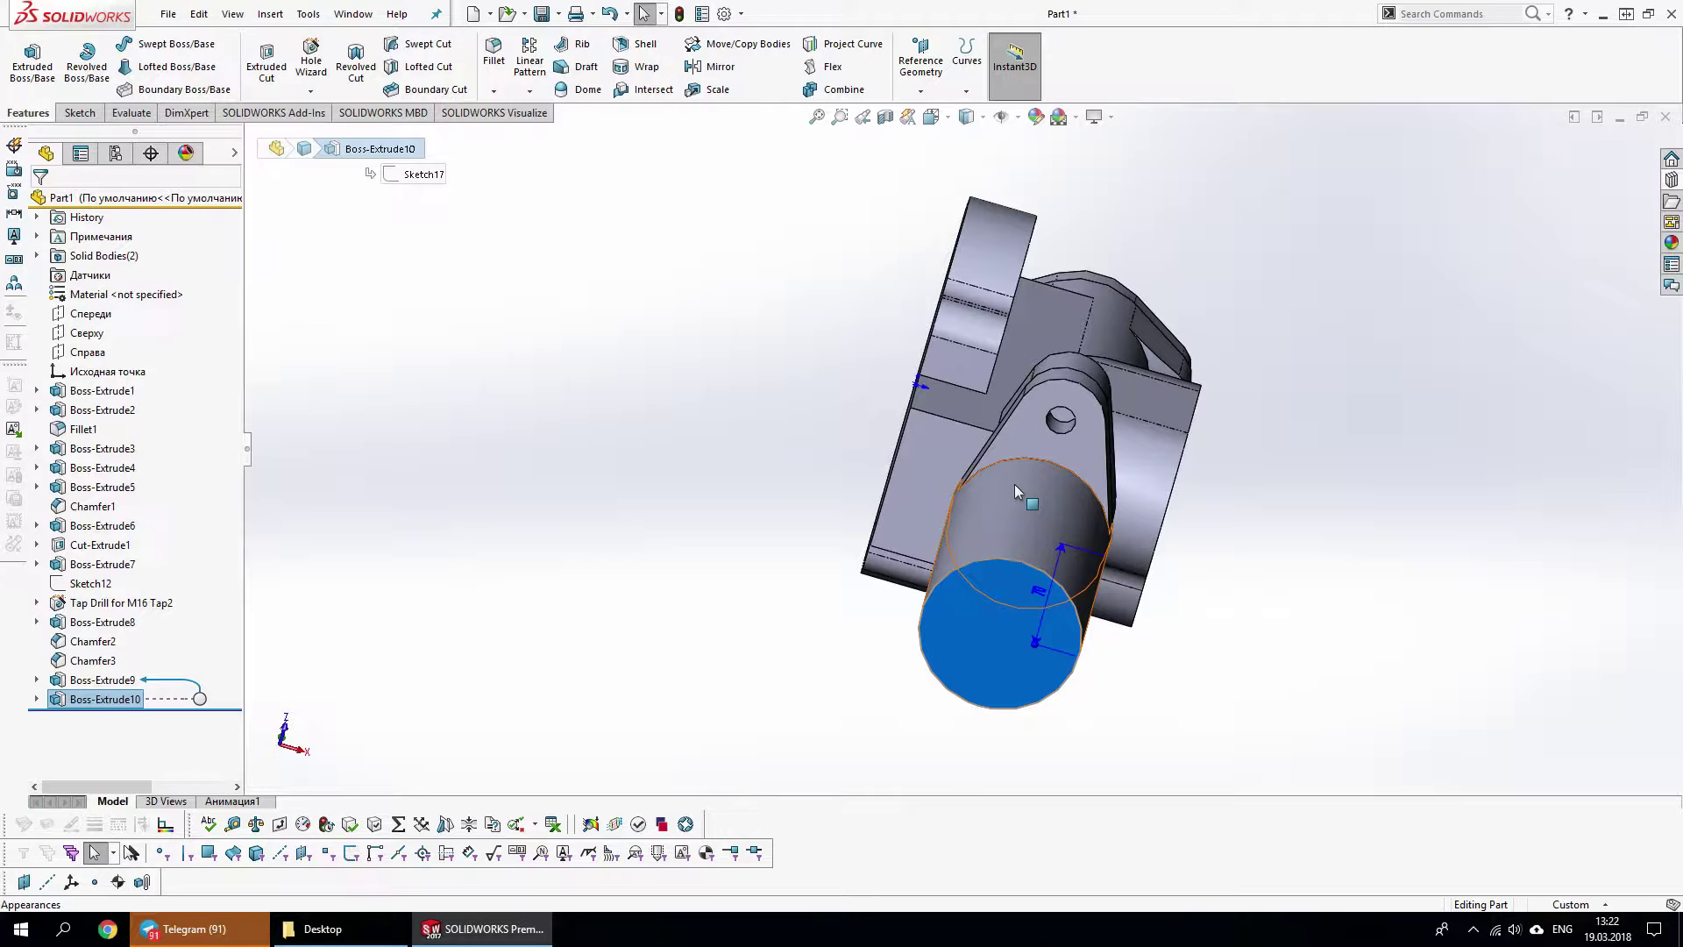
middle_drag(1014, 484, 1104, 390)
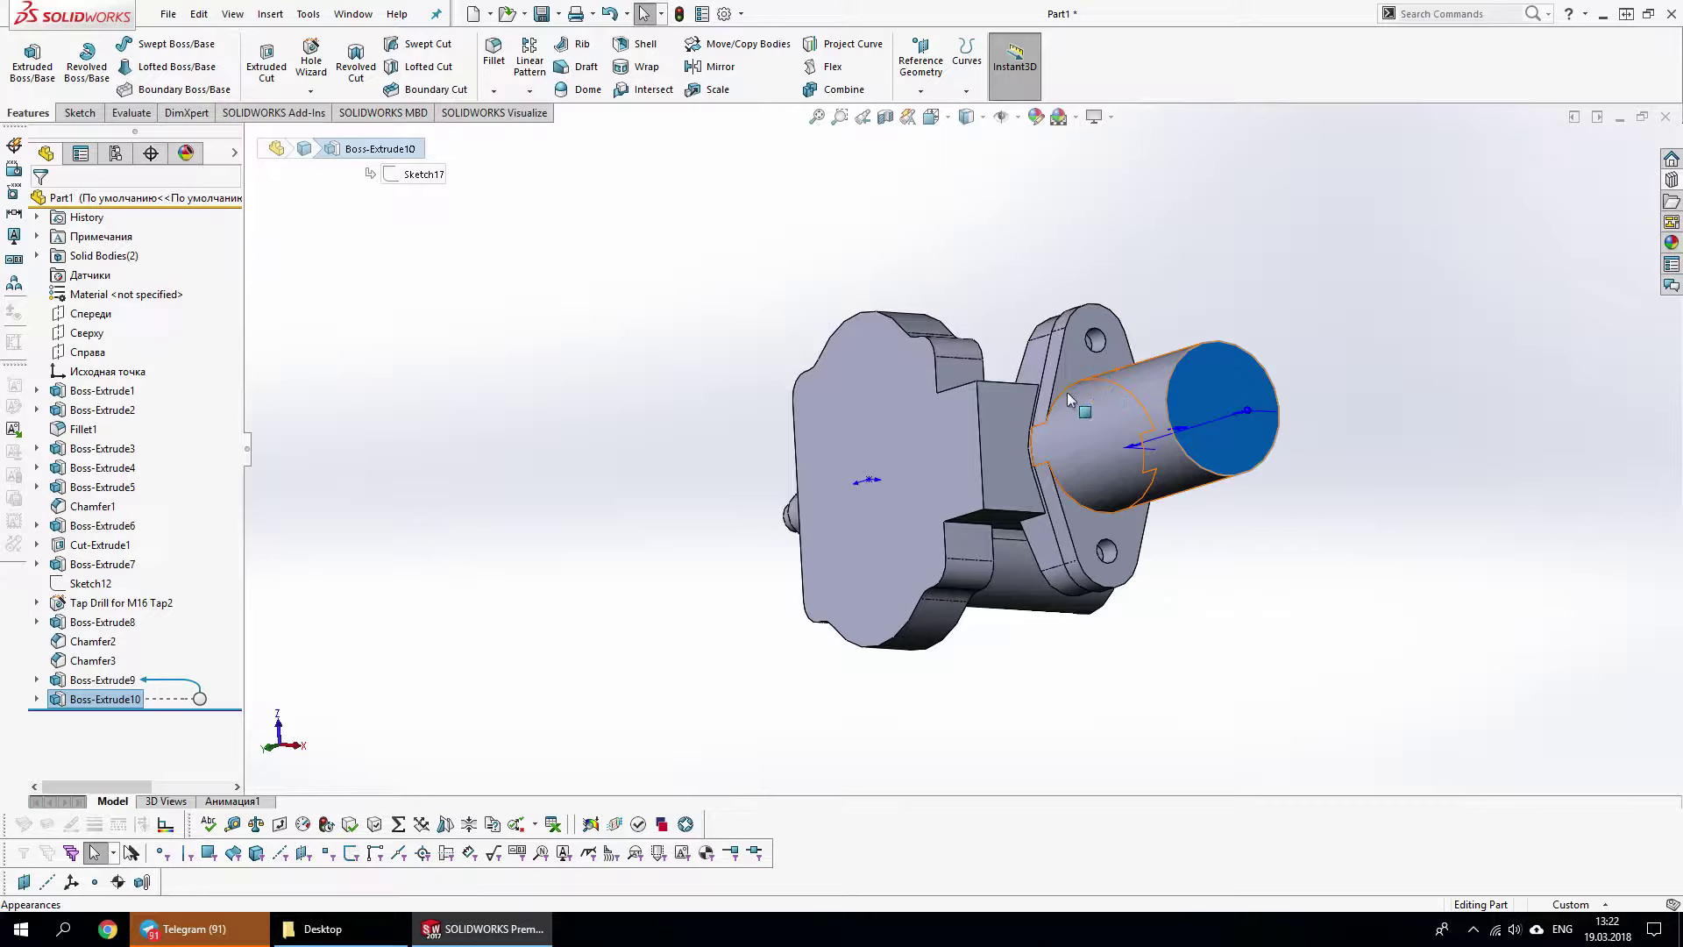
click(1192, 531)
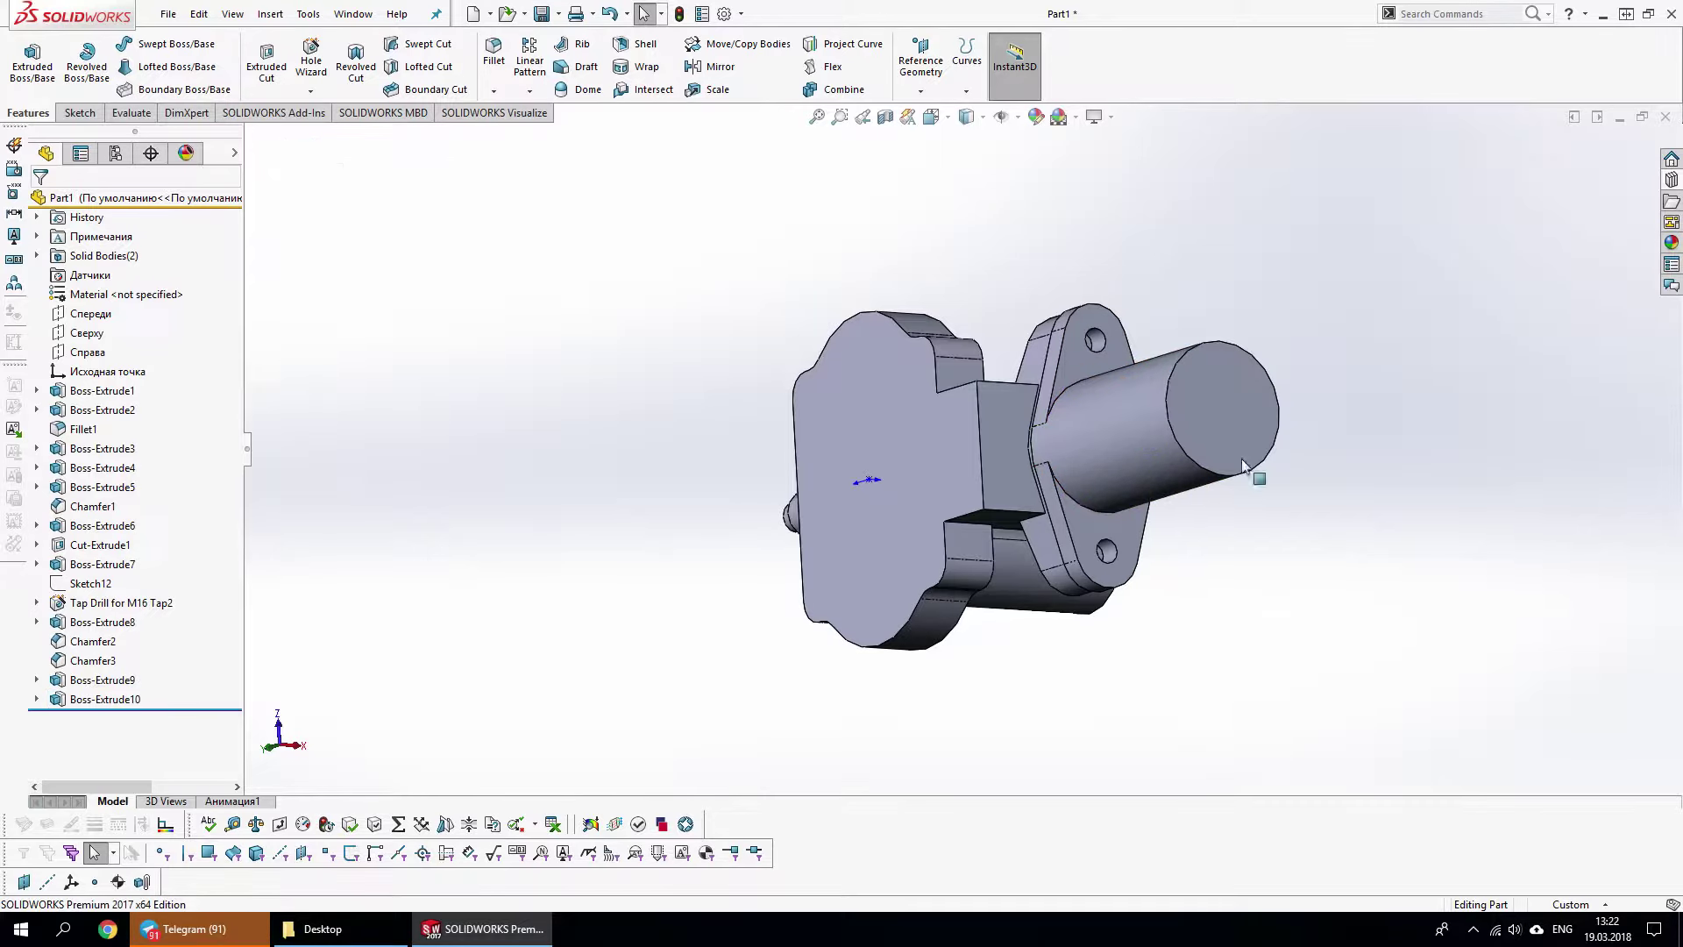
click(1242, 460)
click(1263, 375)
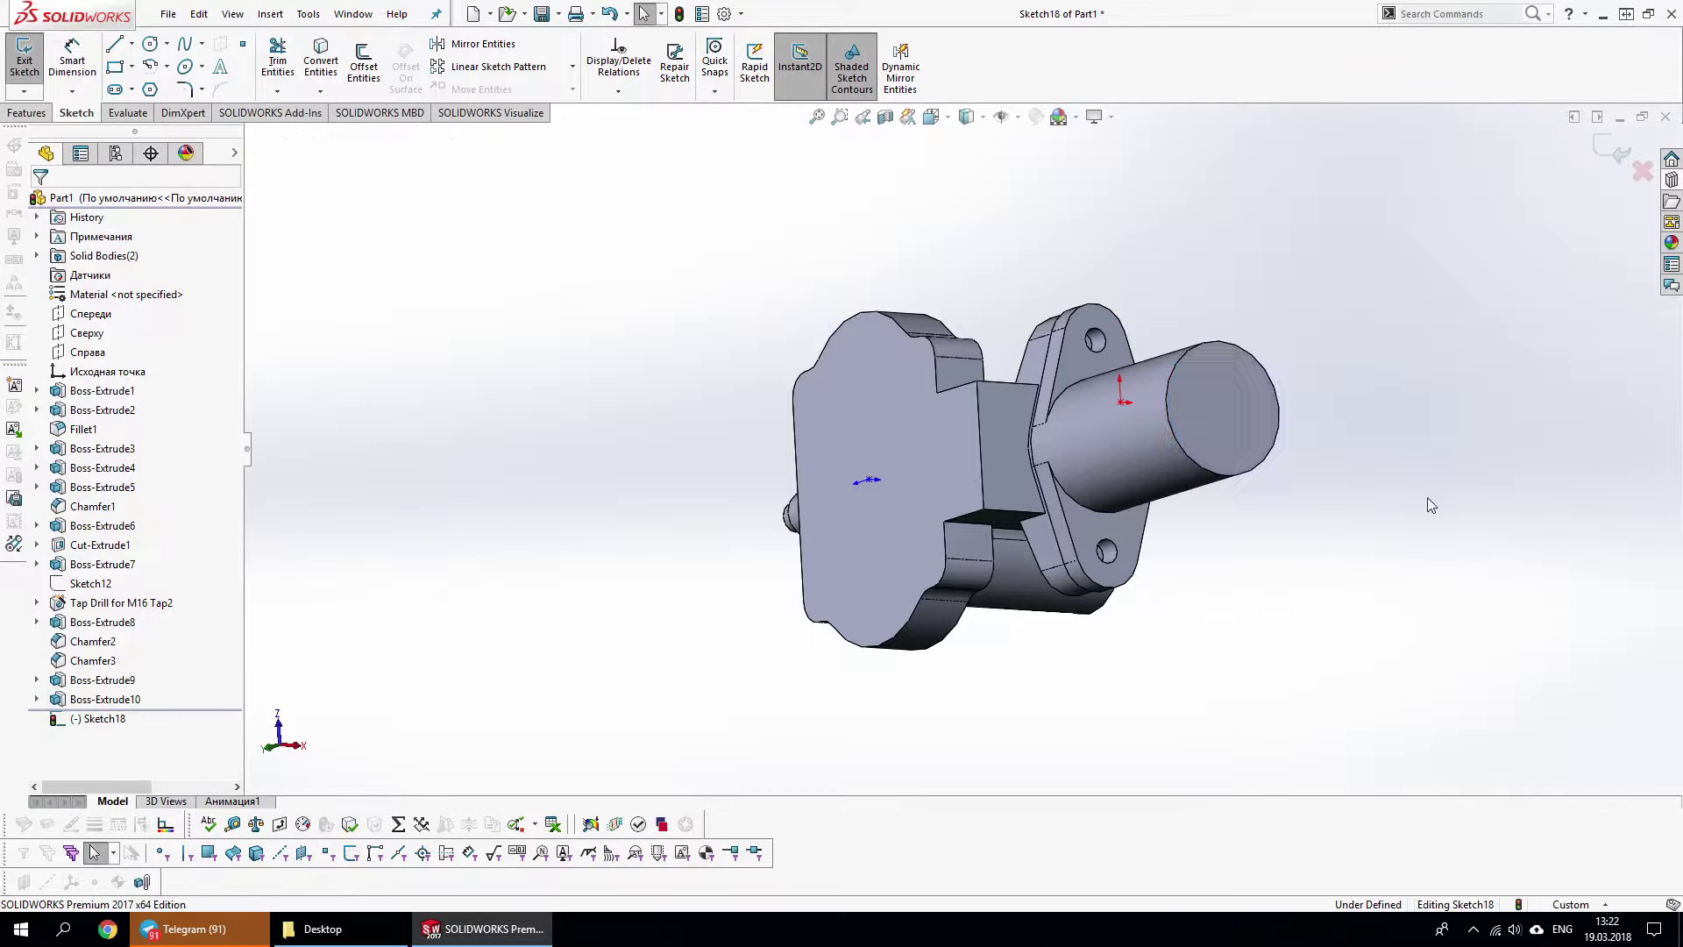
Offset the end face's circular rim inward in a new sketch, then exit the sketch
key(s)
click(1228, 412)
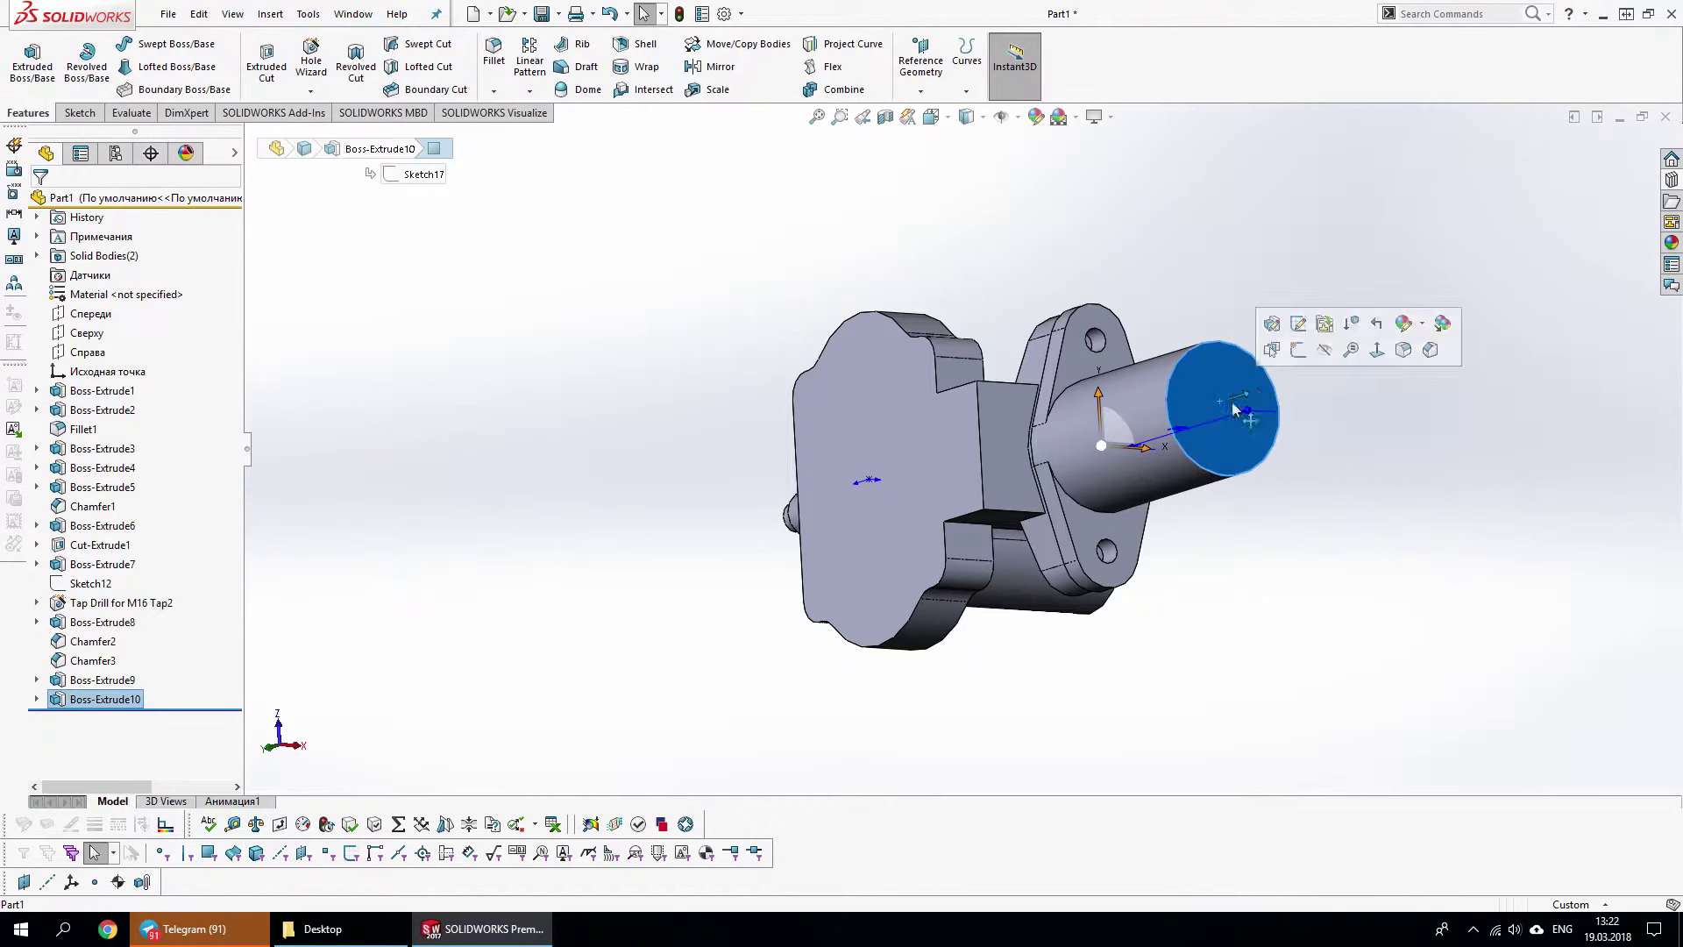
click(1288, 363)
key(s)
key(Escape)
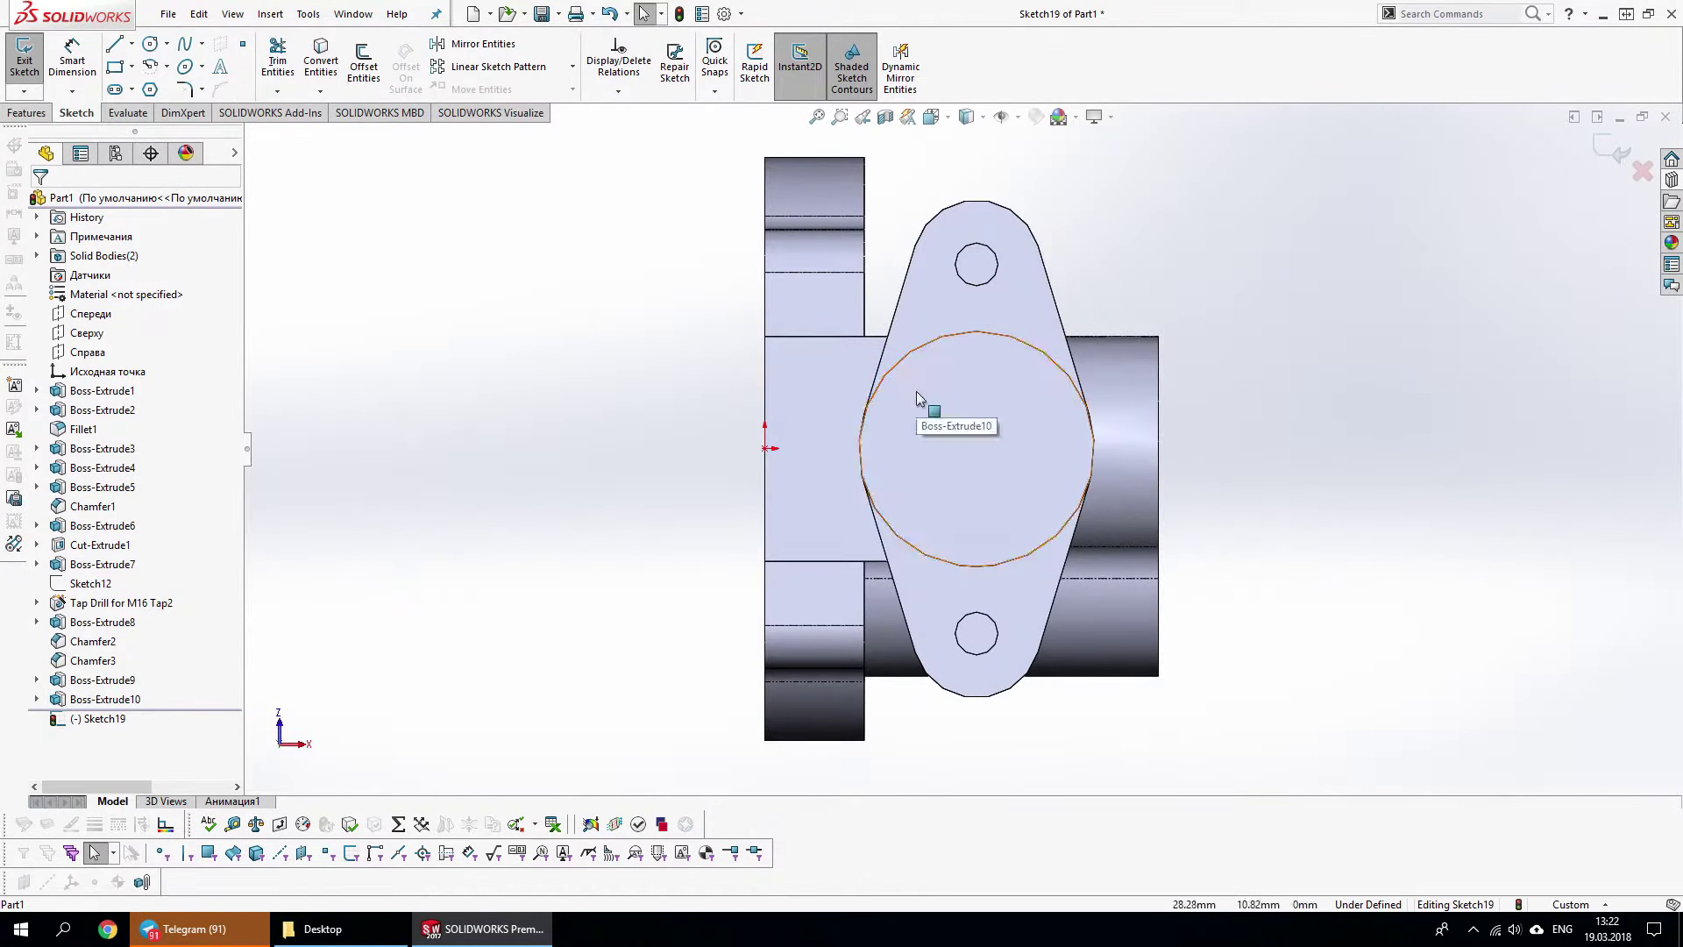
click(921, 406)
click(364, 62)
click(301, 330)
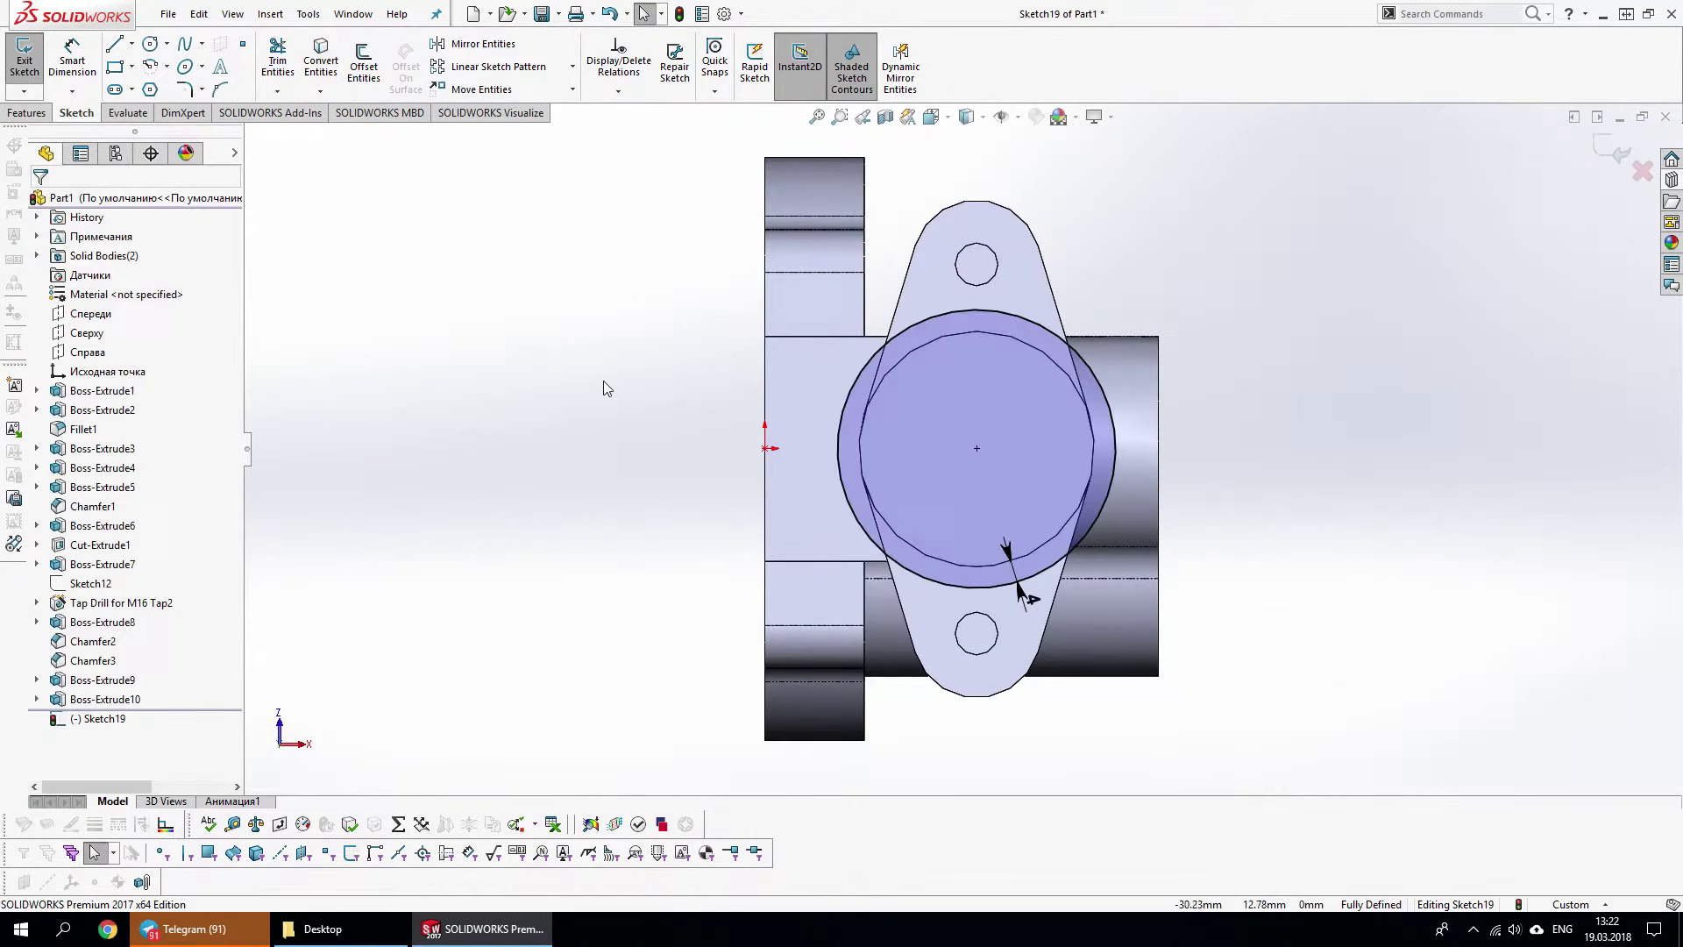
key(ctrl+z)
click(364, 62)
click(68, 296)
click(40, 206)
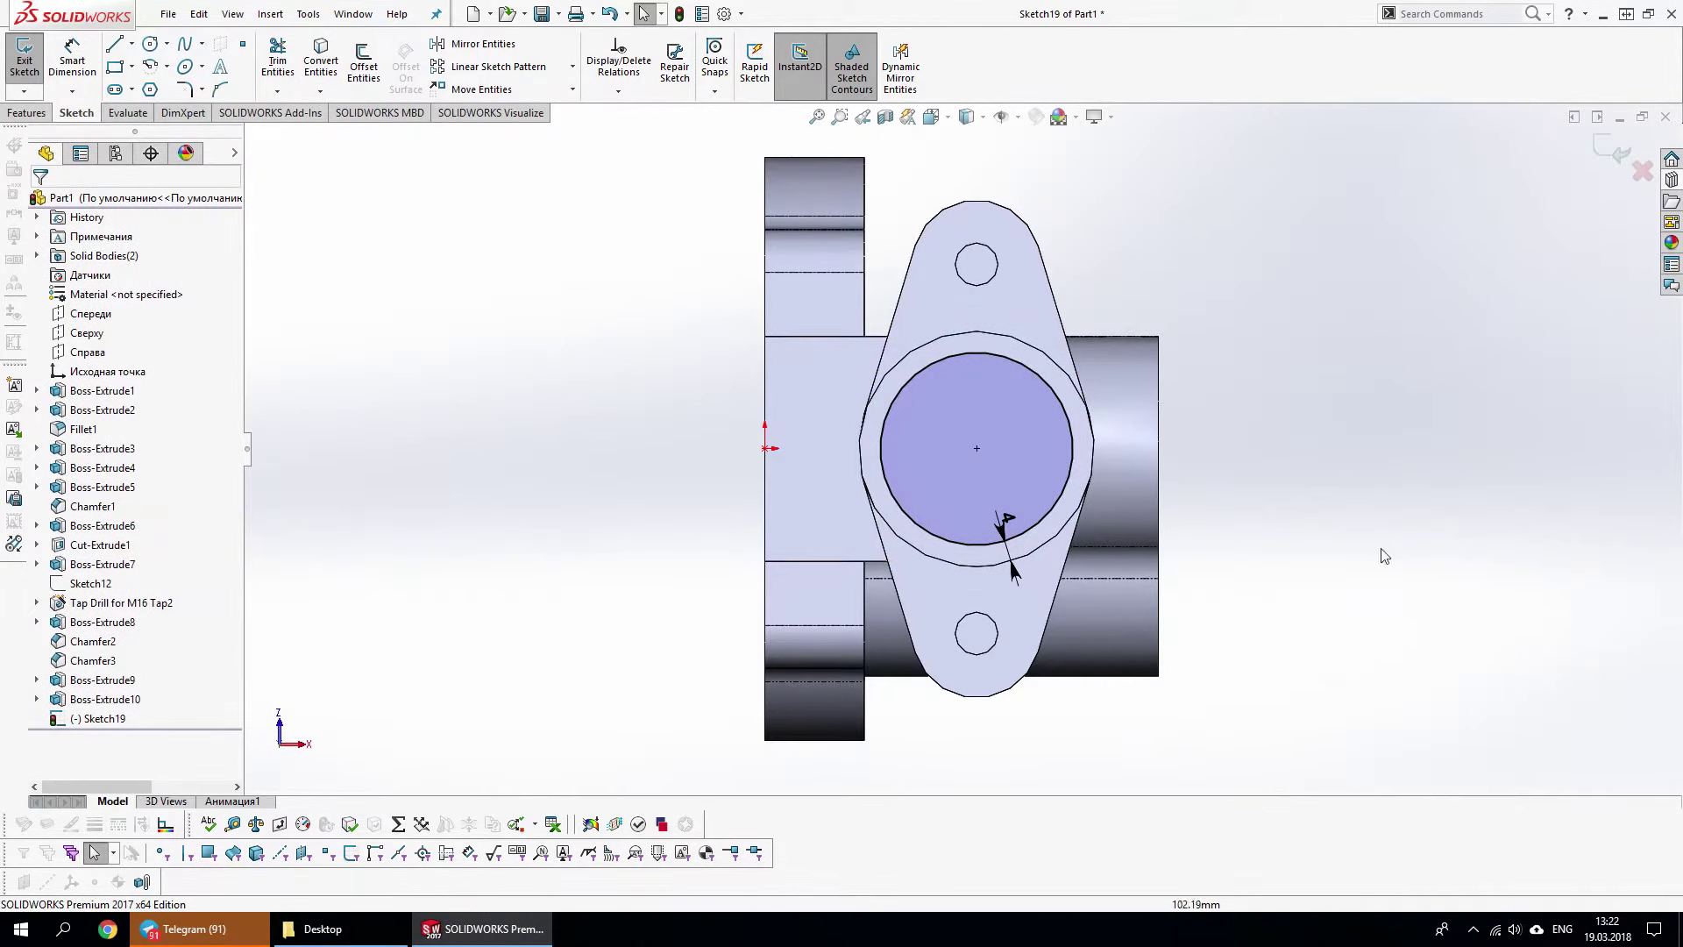
right_click(1384, 555)
click(1407, 523)
Cut-extrude the circle from a 4 mm offset up to the chosen surface
click(1293, 565)
click(119, 254)
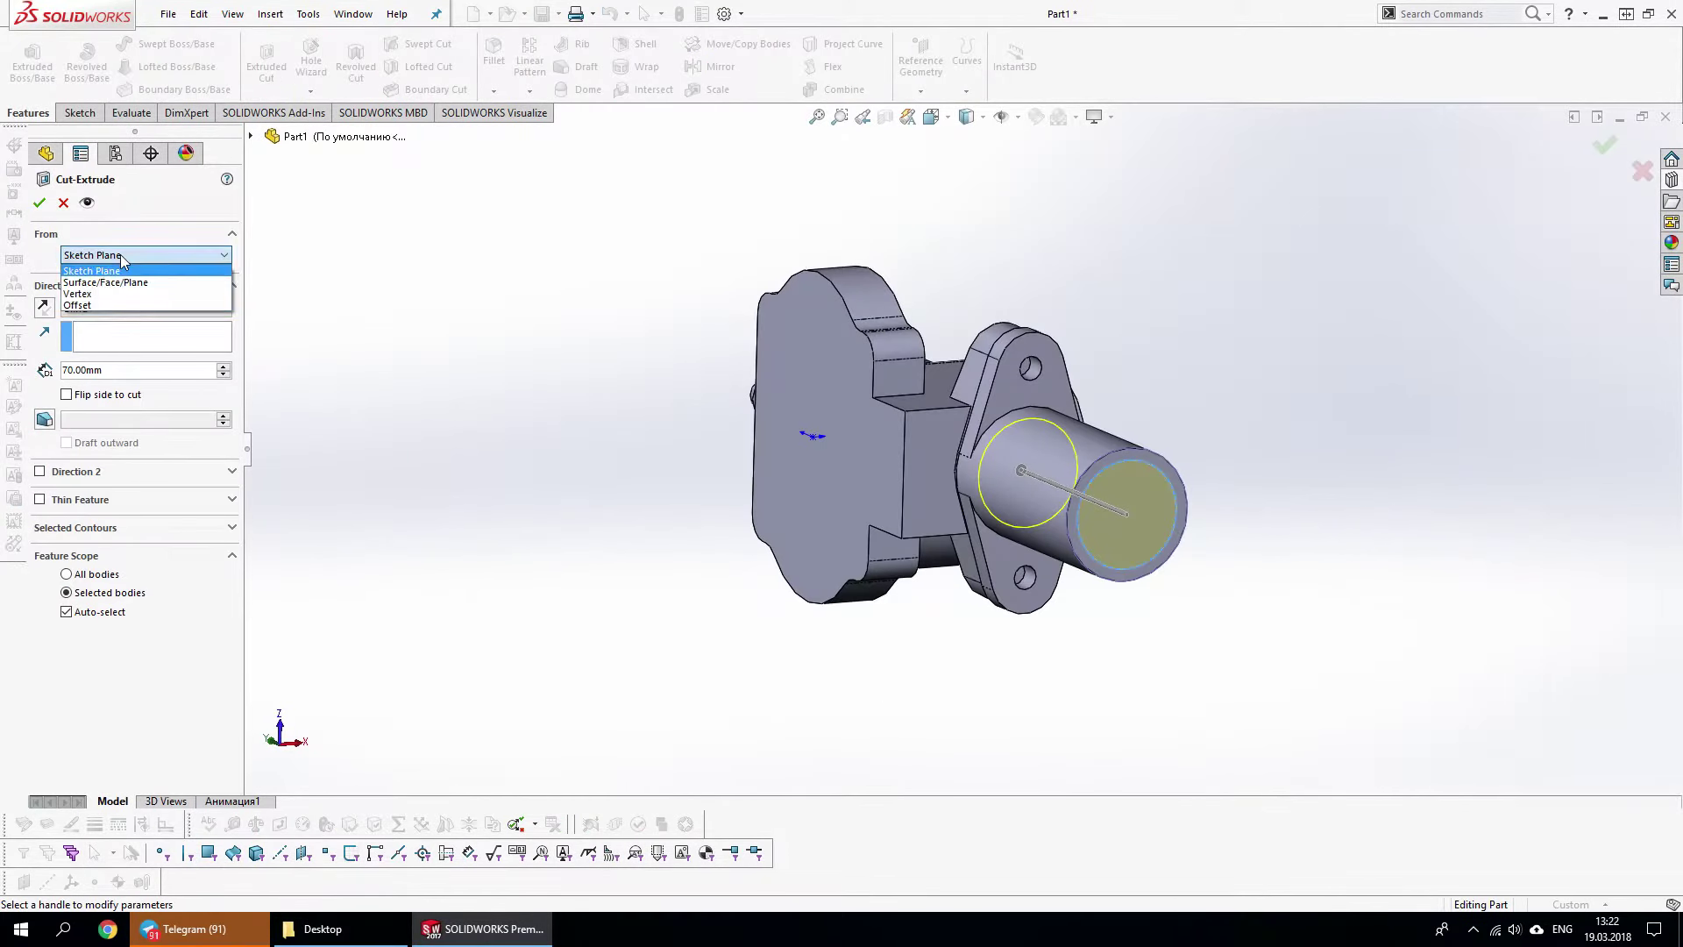
click(118, 303)
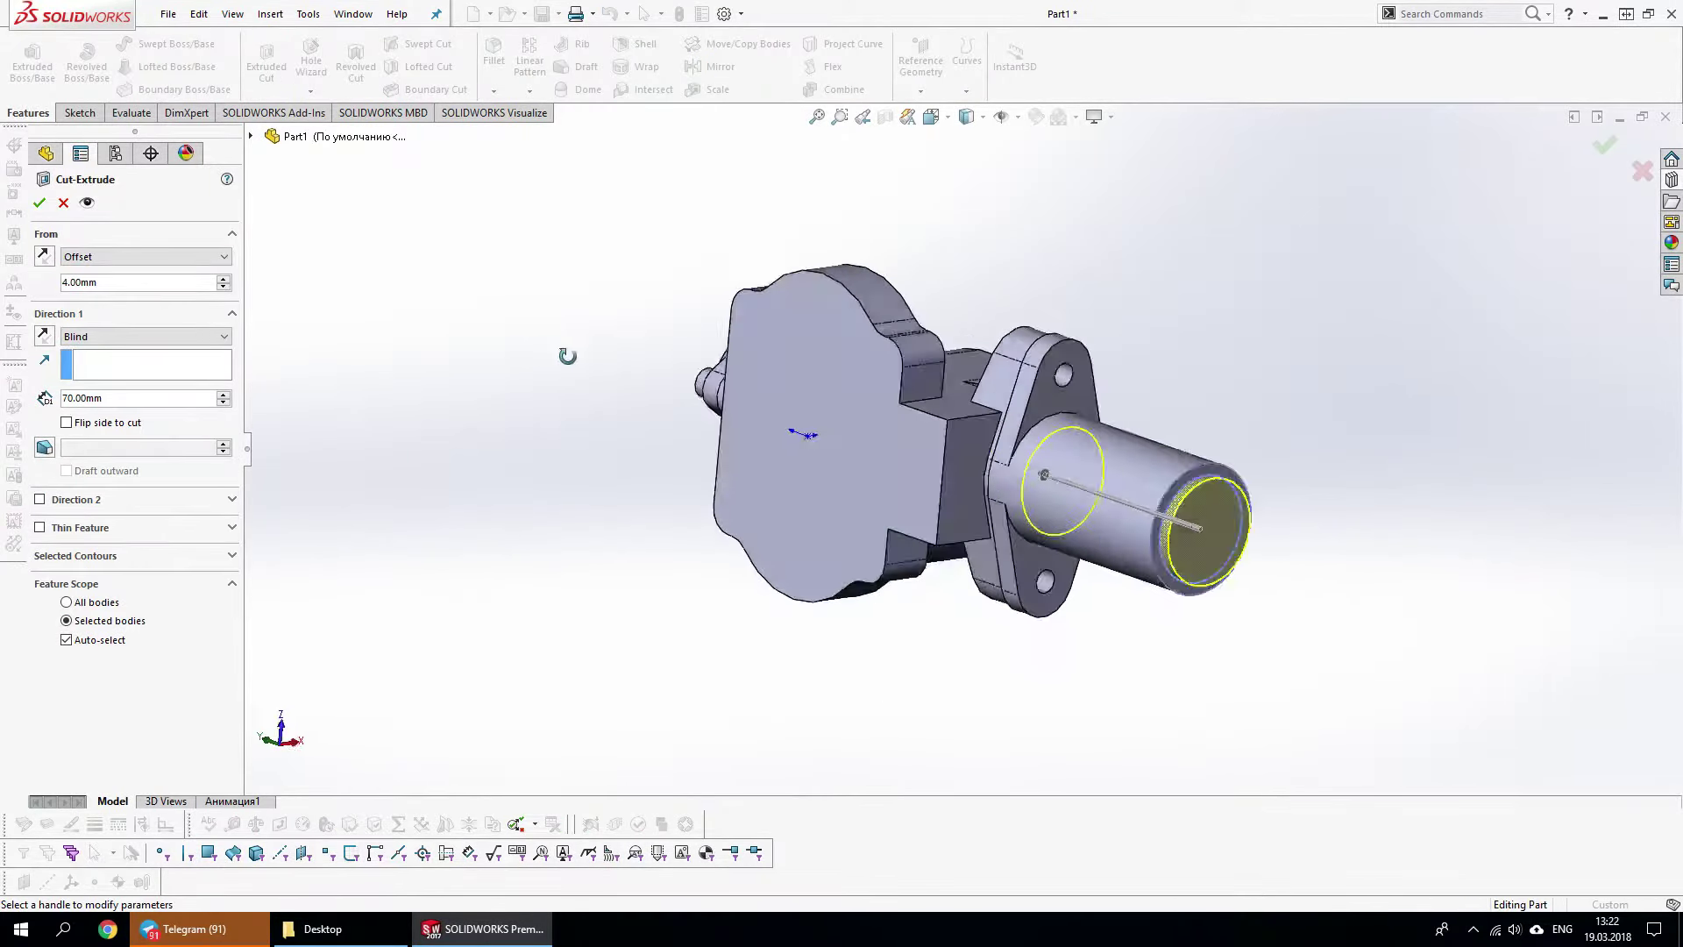
click(97, 344)
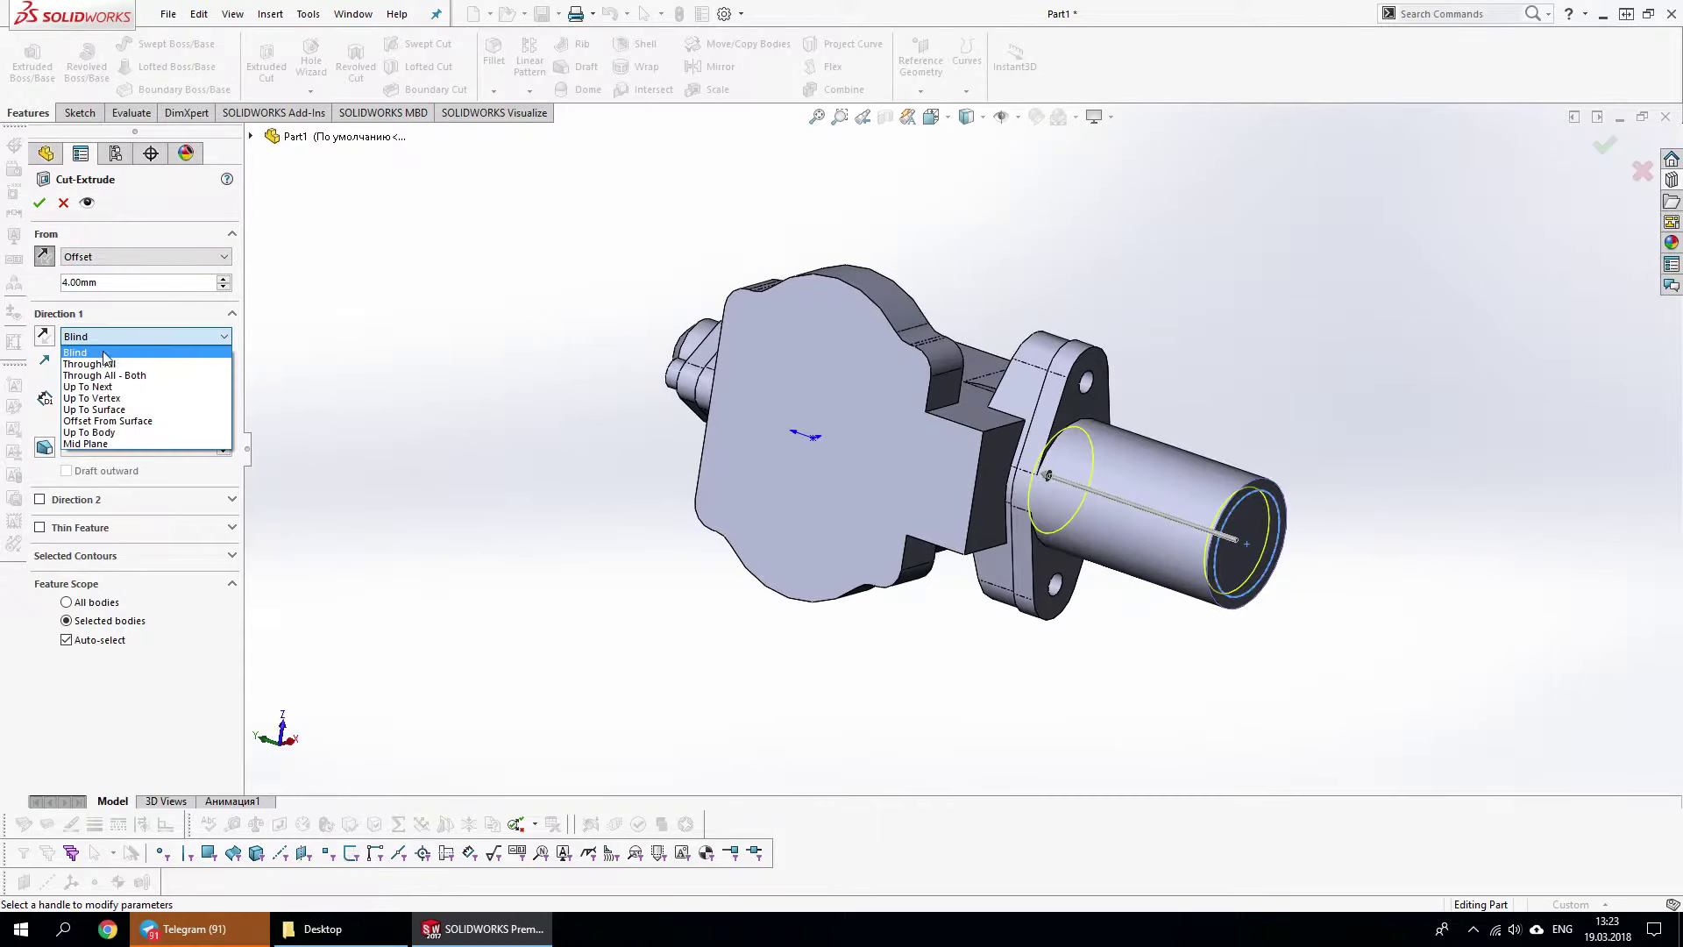
click(94, 410)
mouse_move(843, 385)
middle_down()
mouse_move(1015, 377)
mouse_move(799, 424)
middle_up()
click(1014, 375)
key(Return)
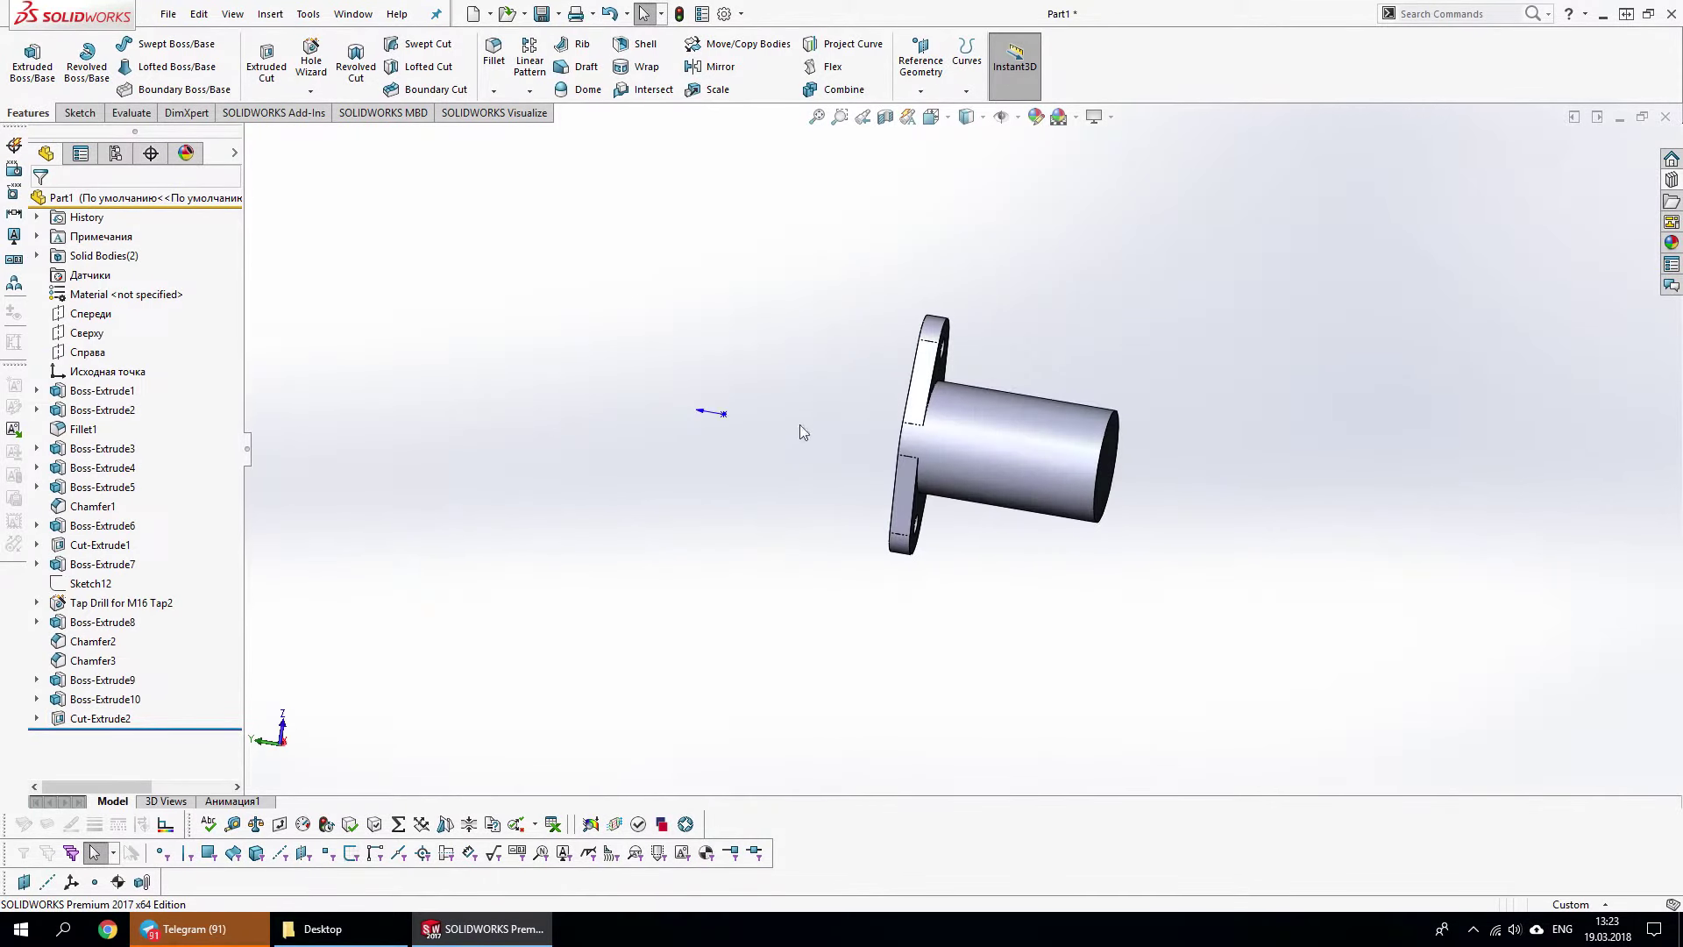
middle_drag(965, 463, 834, 647)
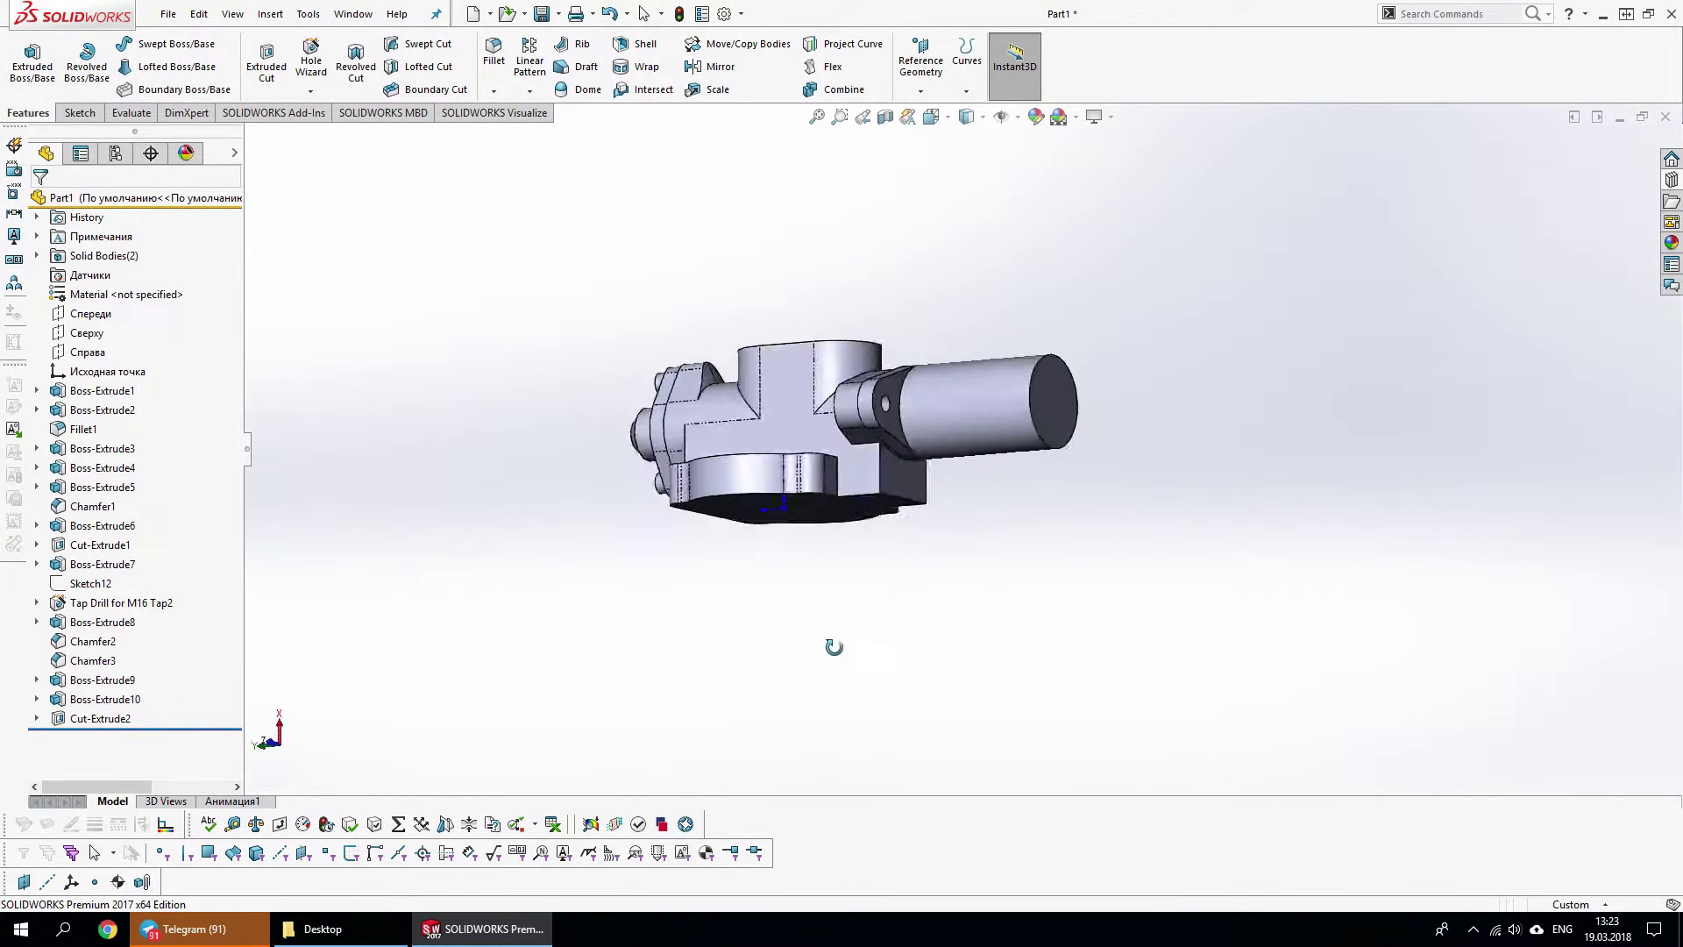
click(888, 403)
click(1061, 463)
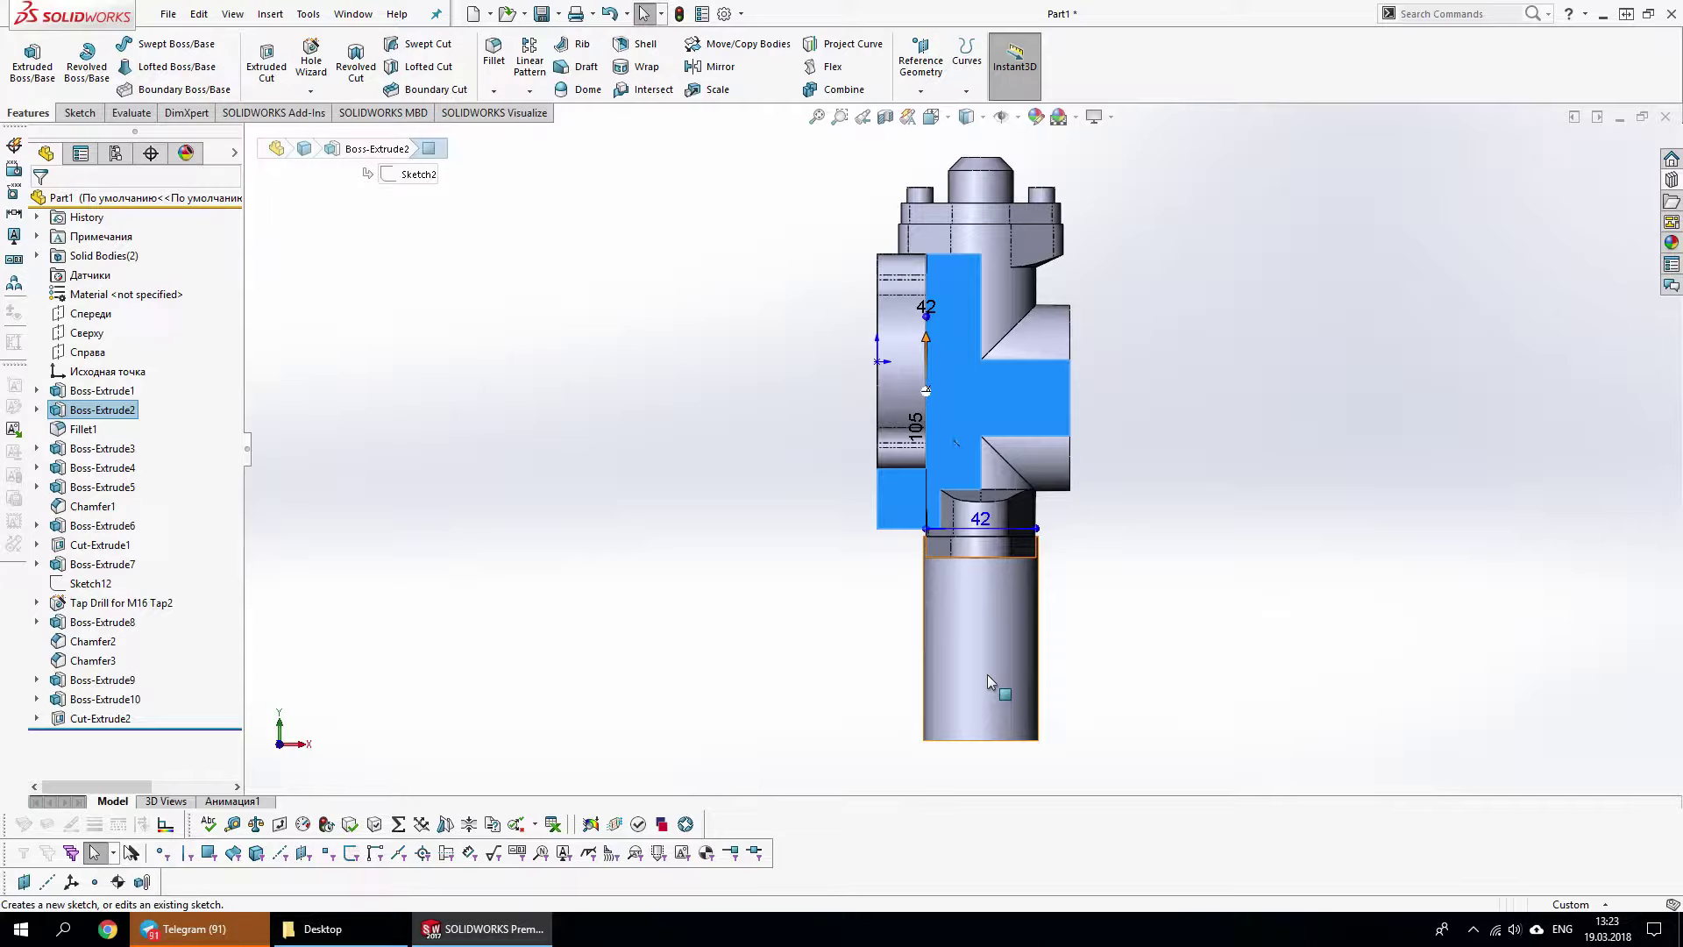
key(Escape)
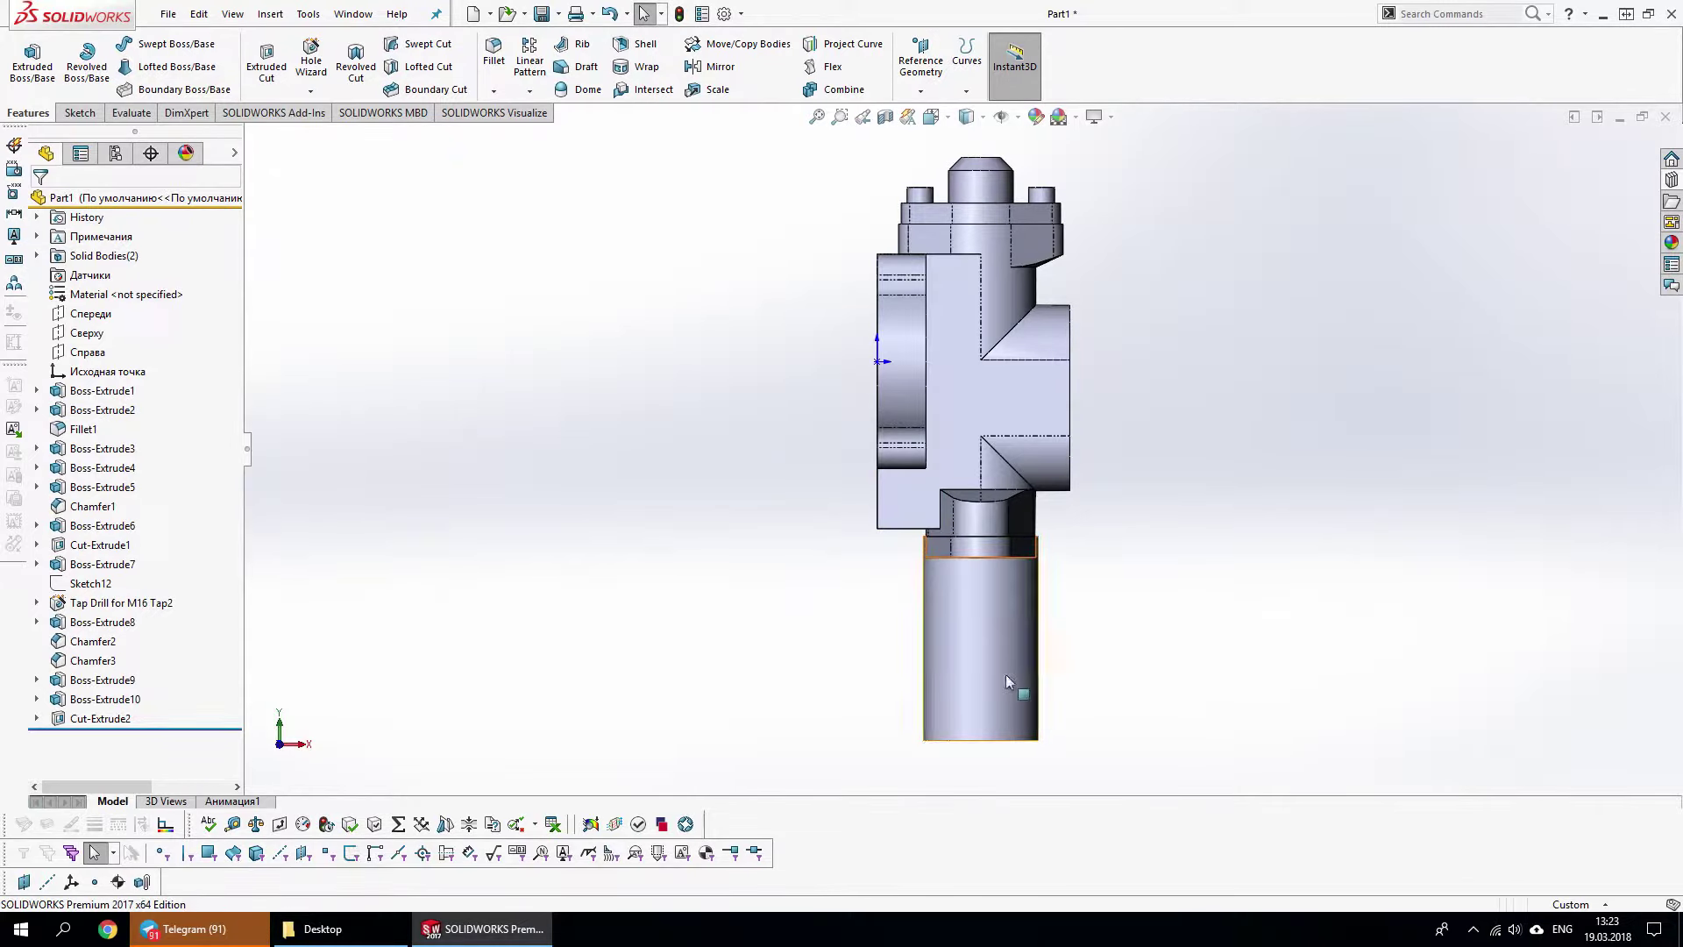
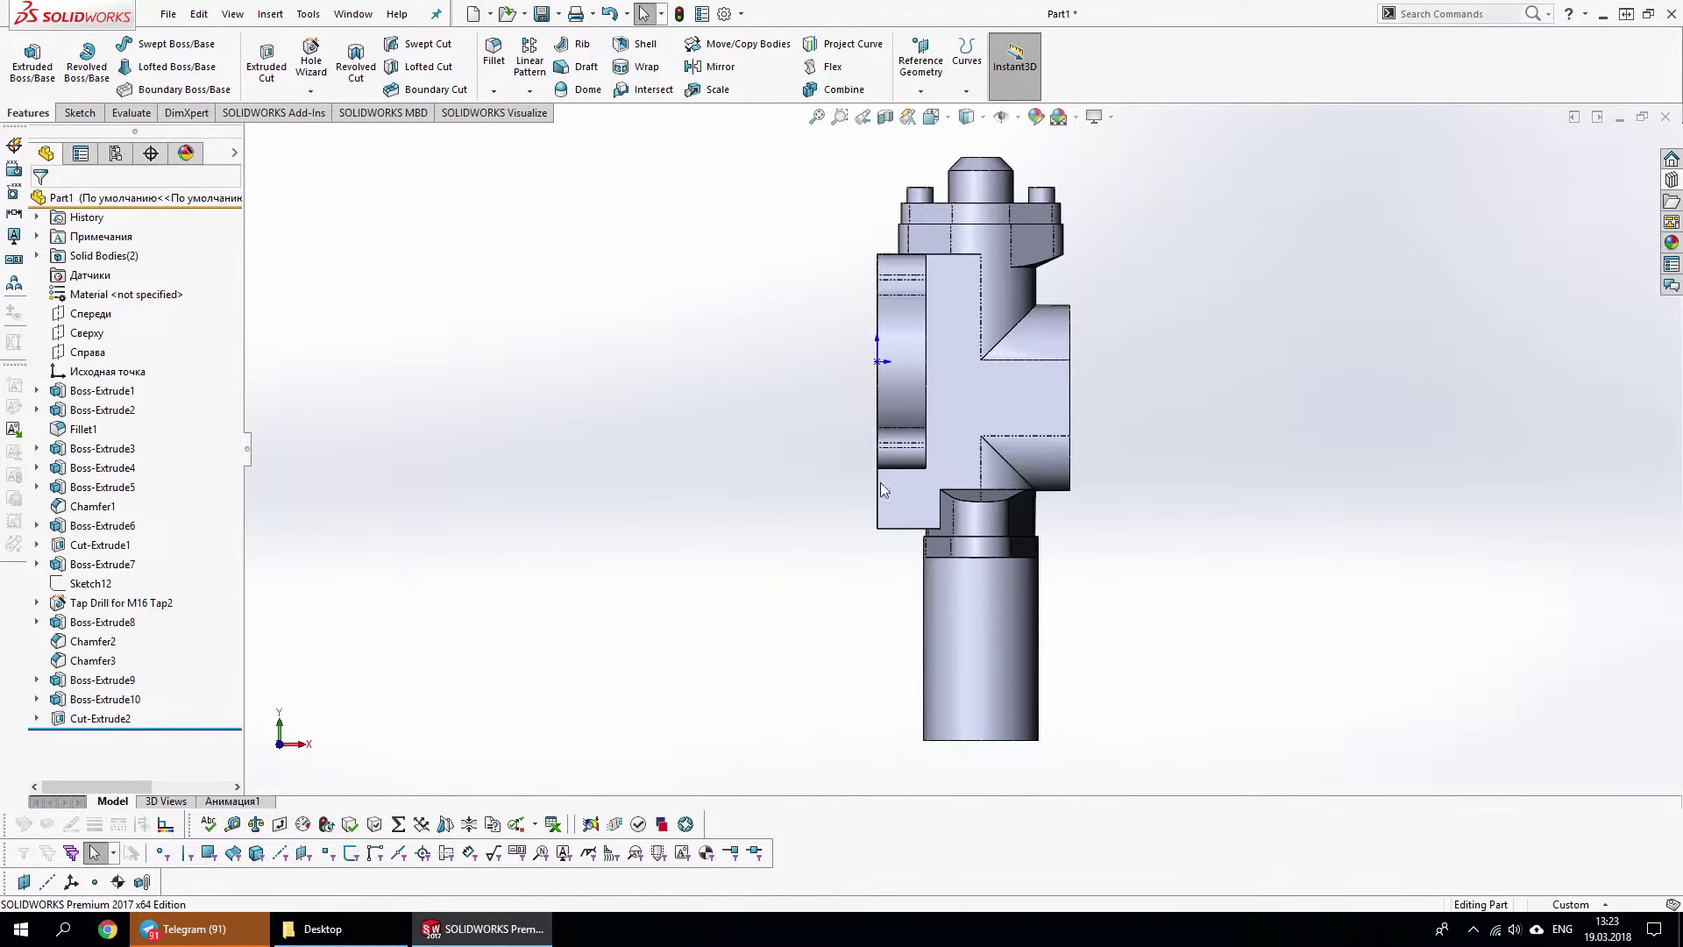
Sketch a 14 mm wide, 48 mm long straight slot on the lower cylinder's face
middle_drag(883, 489, 947, 368)
click(942, 290)
click(969, 248)
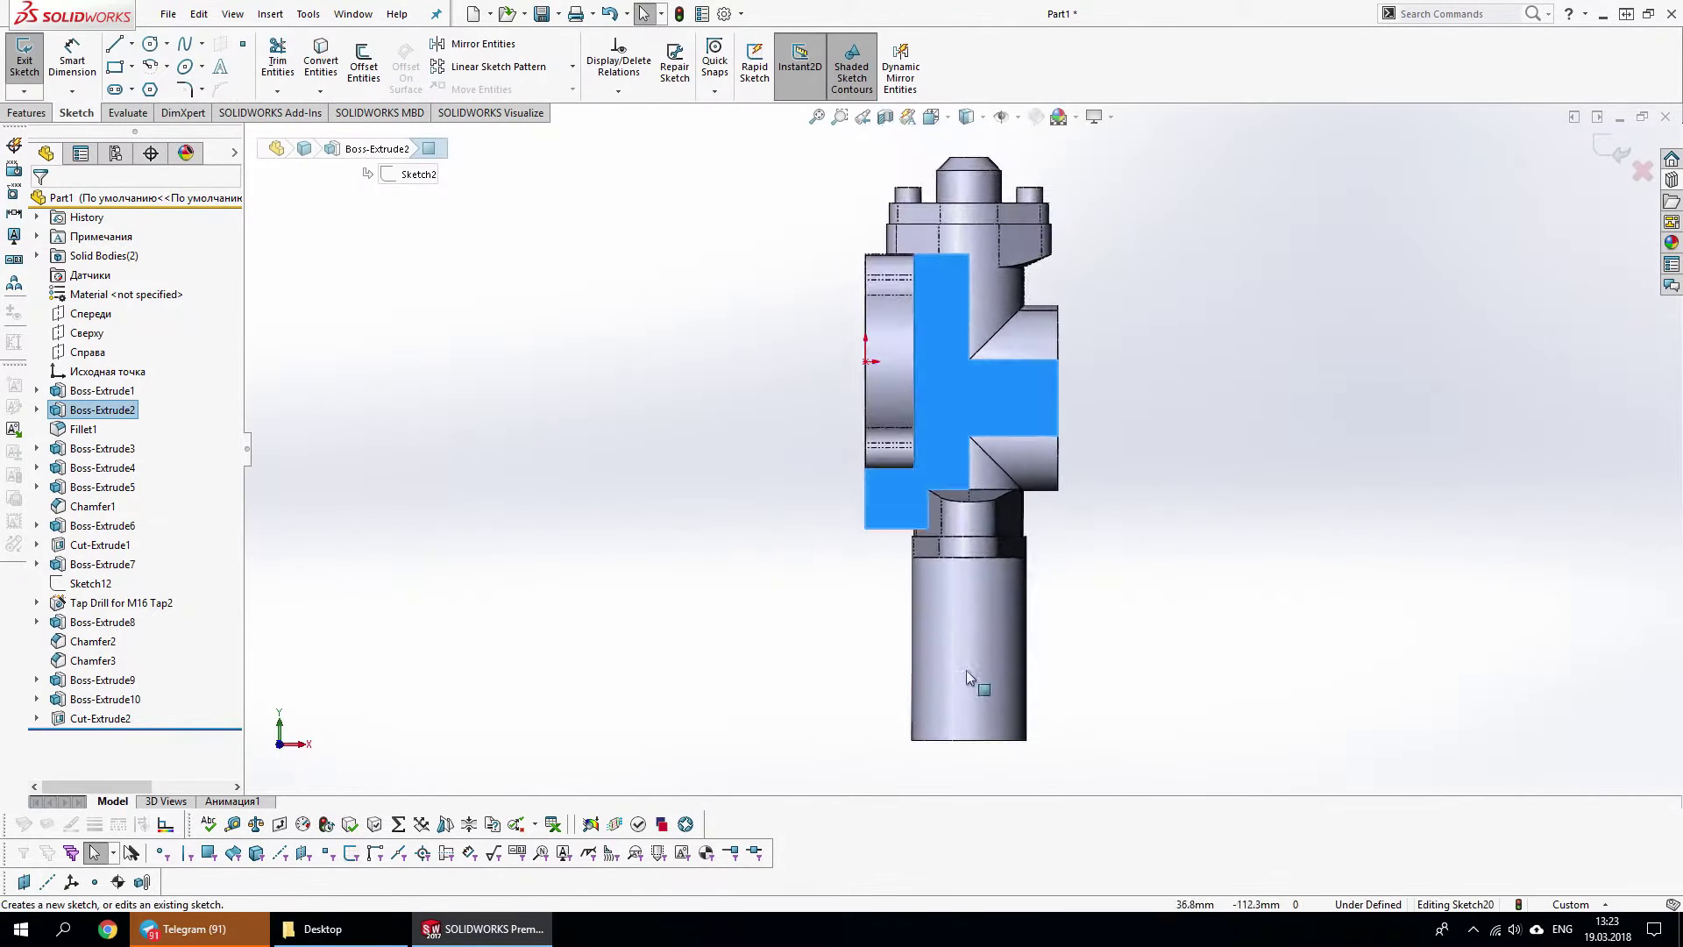
scroll(990, 754, down, 3)
key(s)
click(1049, 752)
click(955, 482)
click(955, 644)
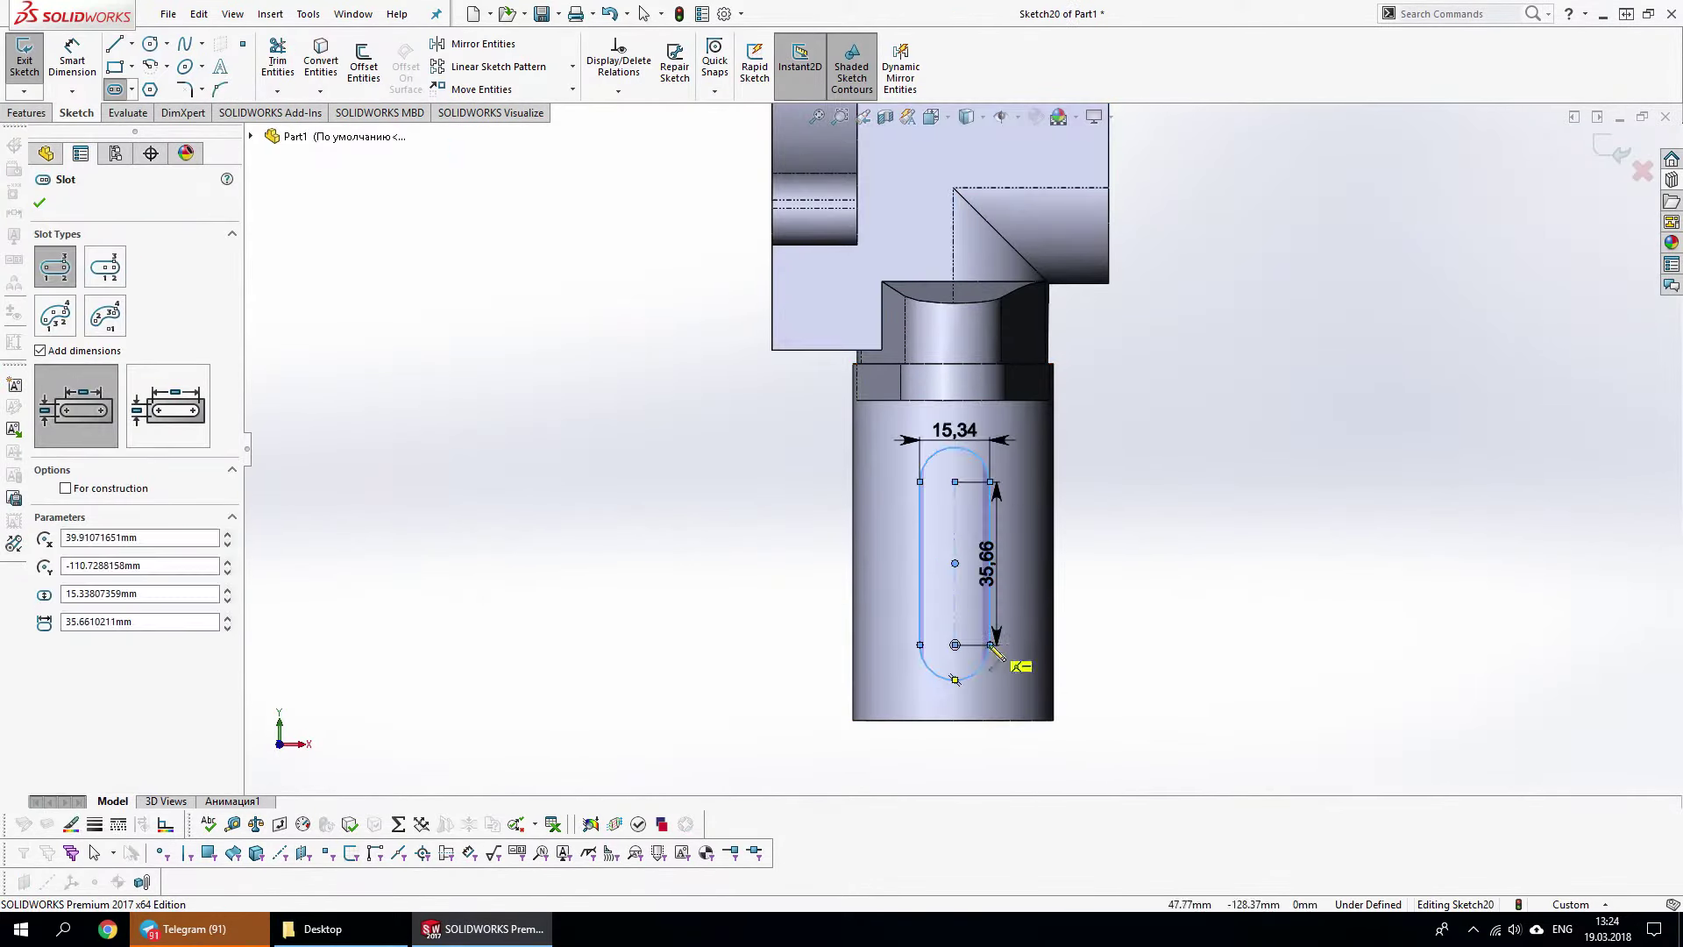
double_click(955, 430)
text(14)
key(Return)
drag(1125, 645, 989, 571)
key(Escape)
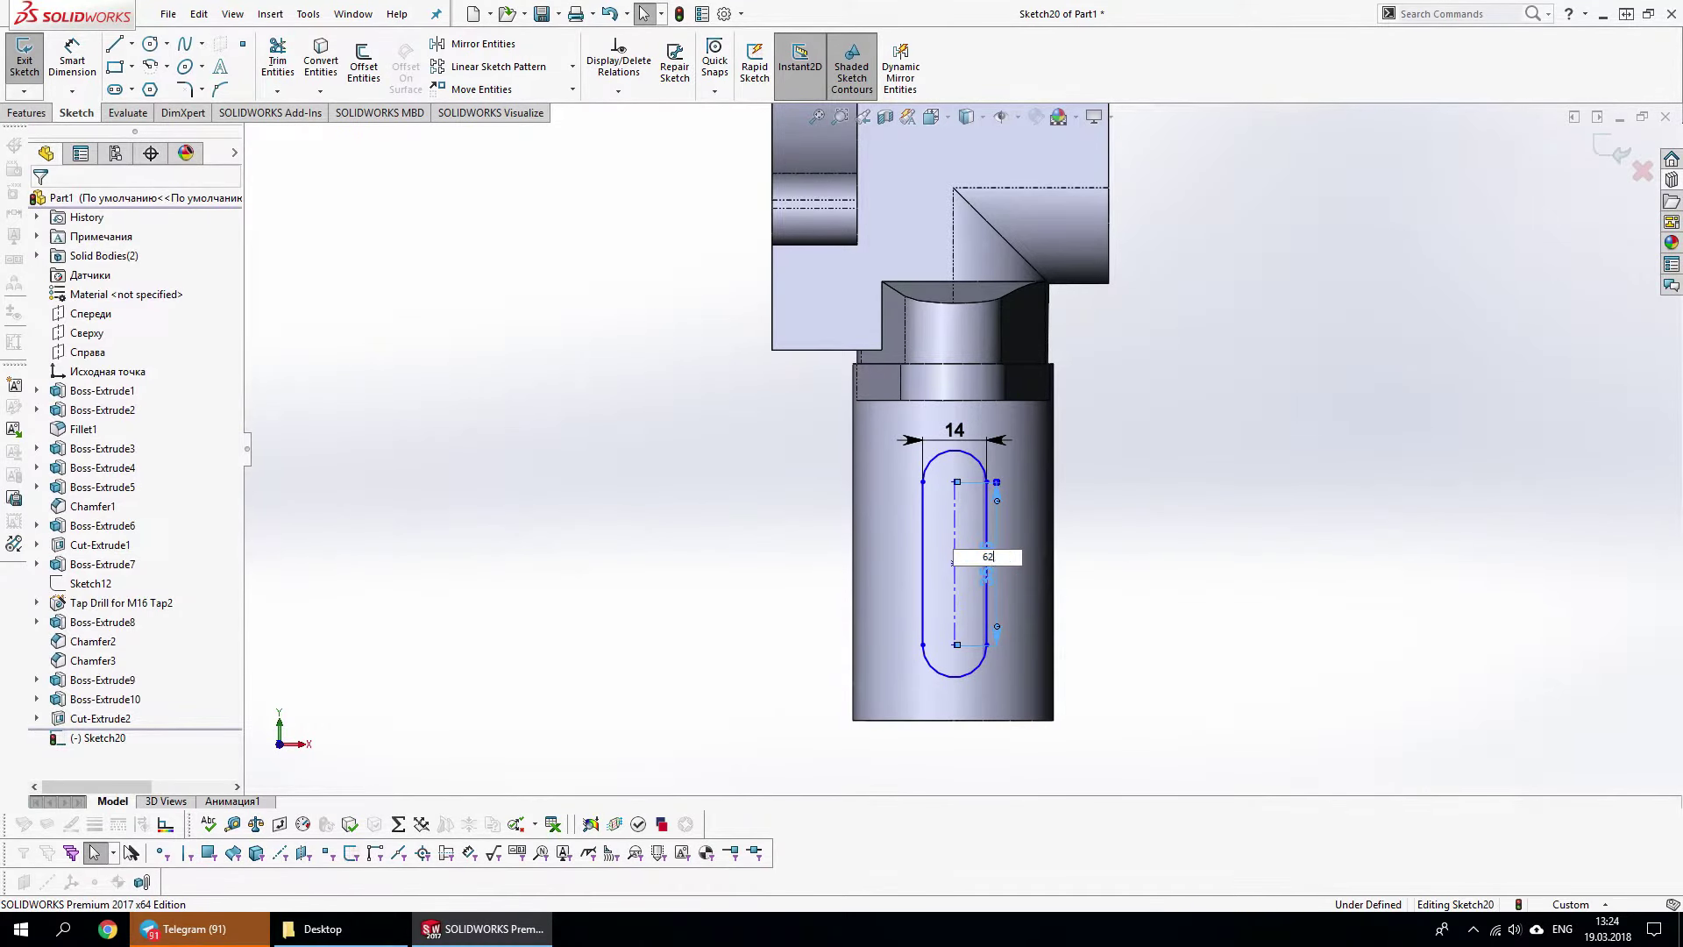
key(Return)
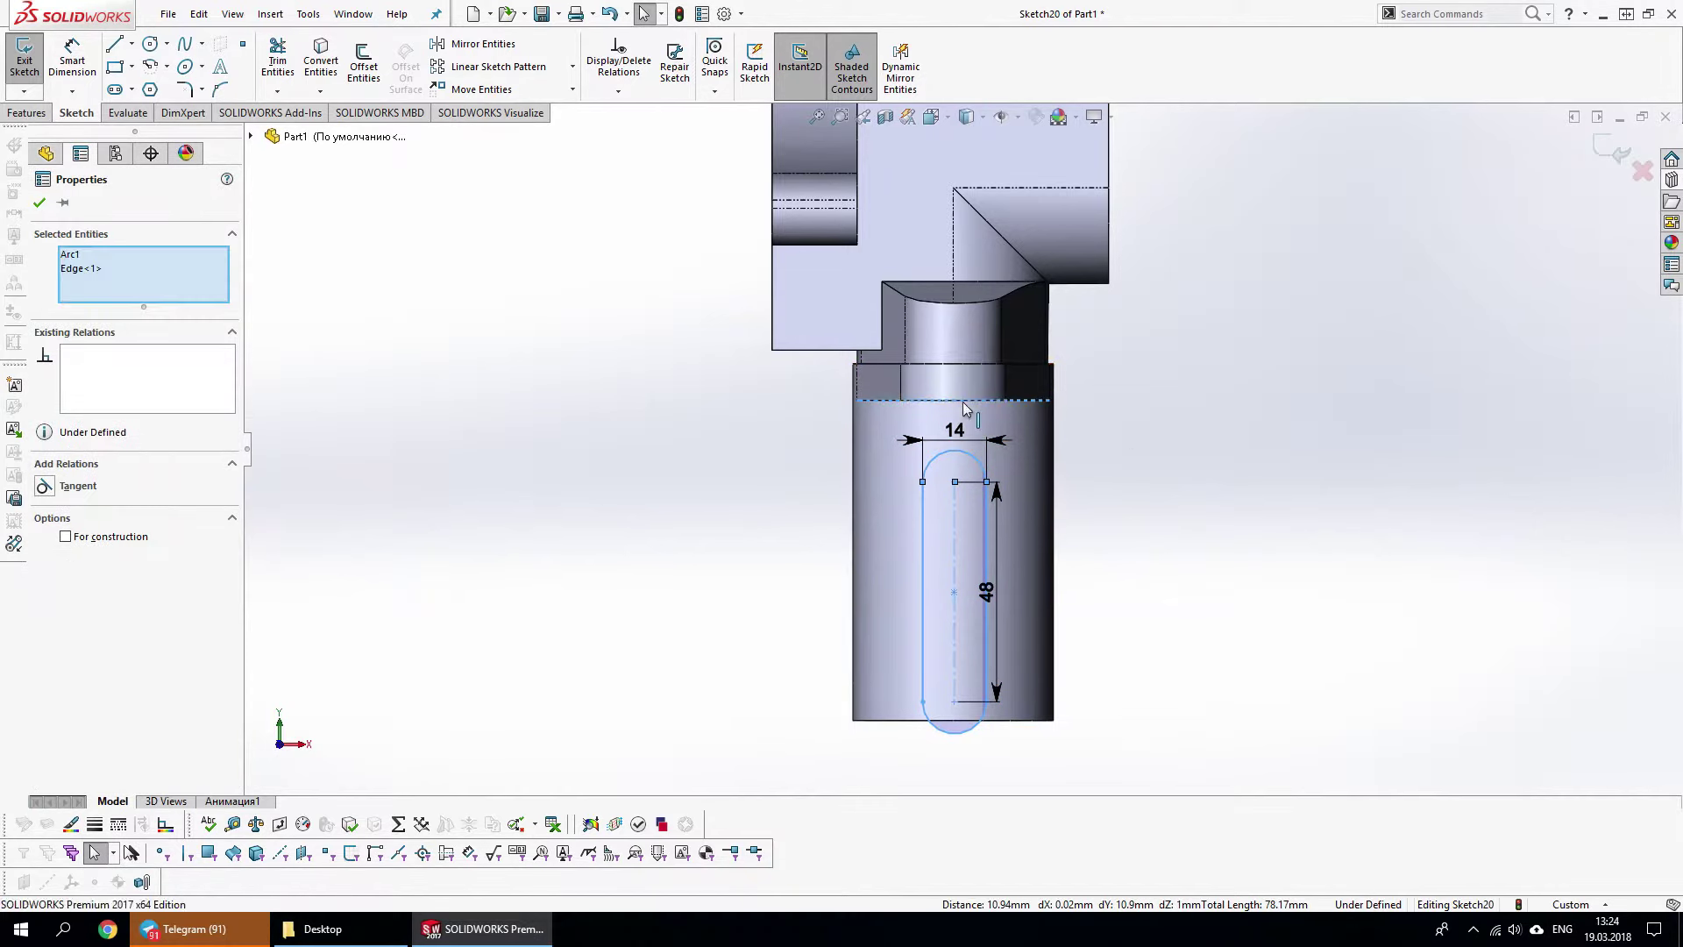
Add a vertical line from the cylinder's bottom edge to the slot's lower arc
click(985, 446)
scroll(974, 447, up, 3)
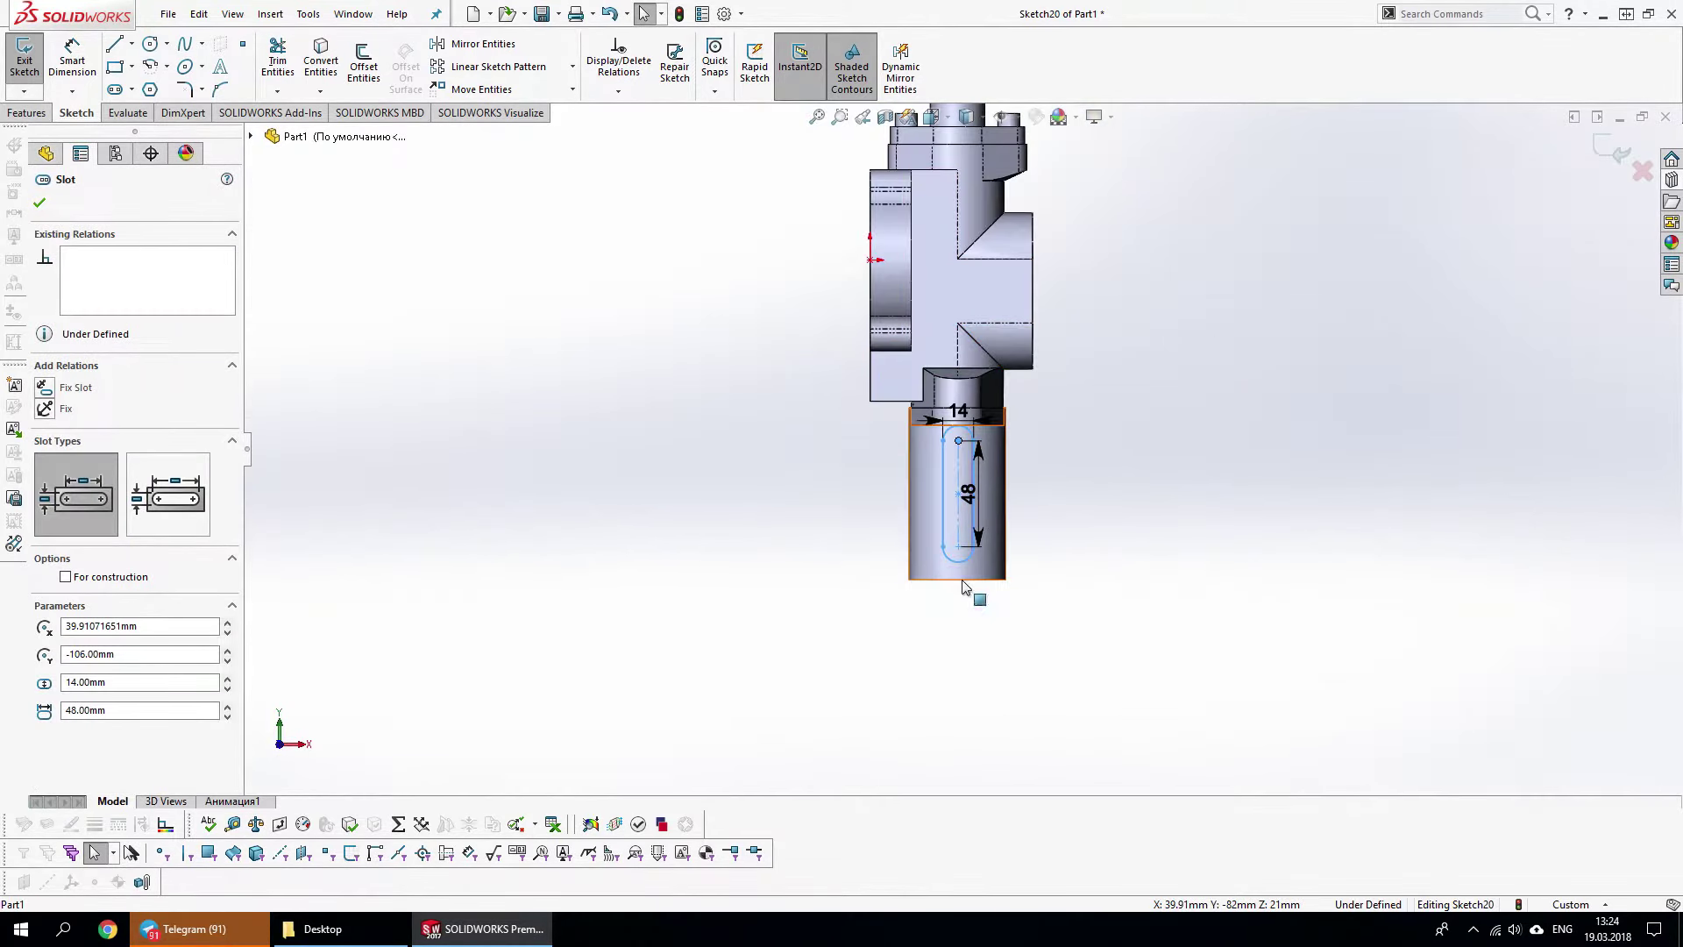
key(Escape)
scroll(964, 614, down, 3)
key(s)
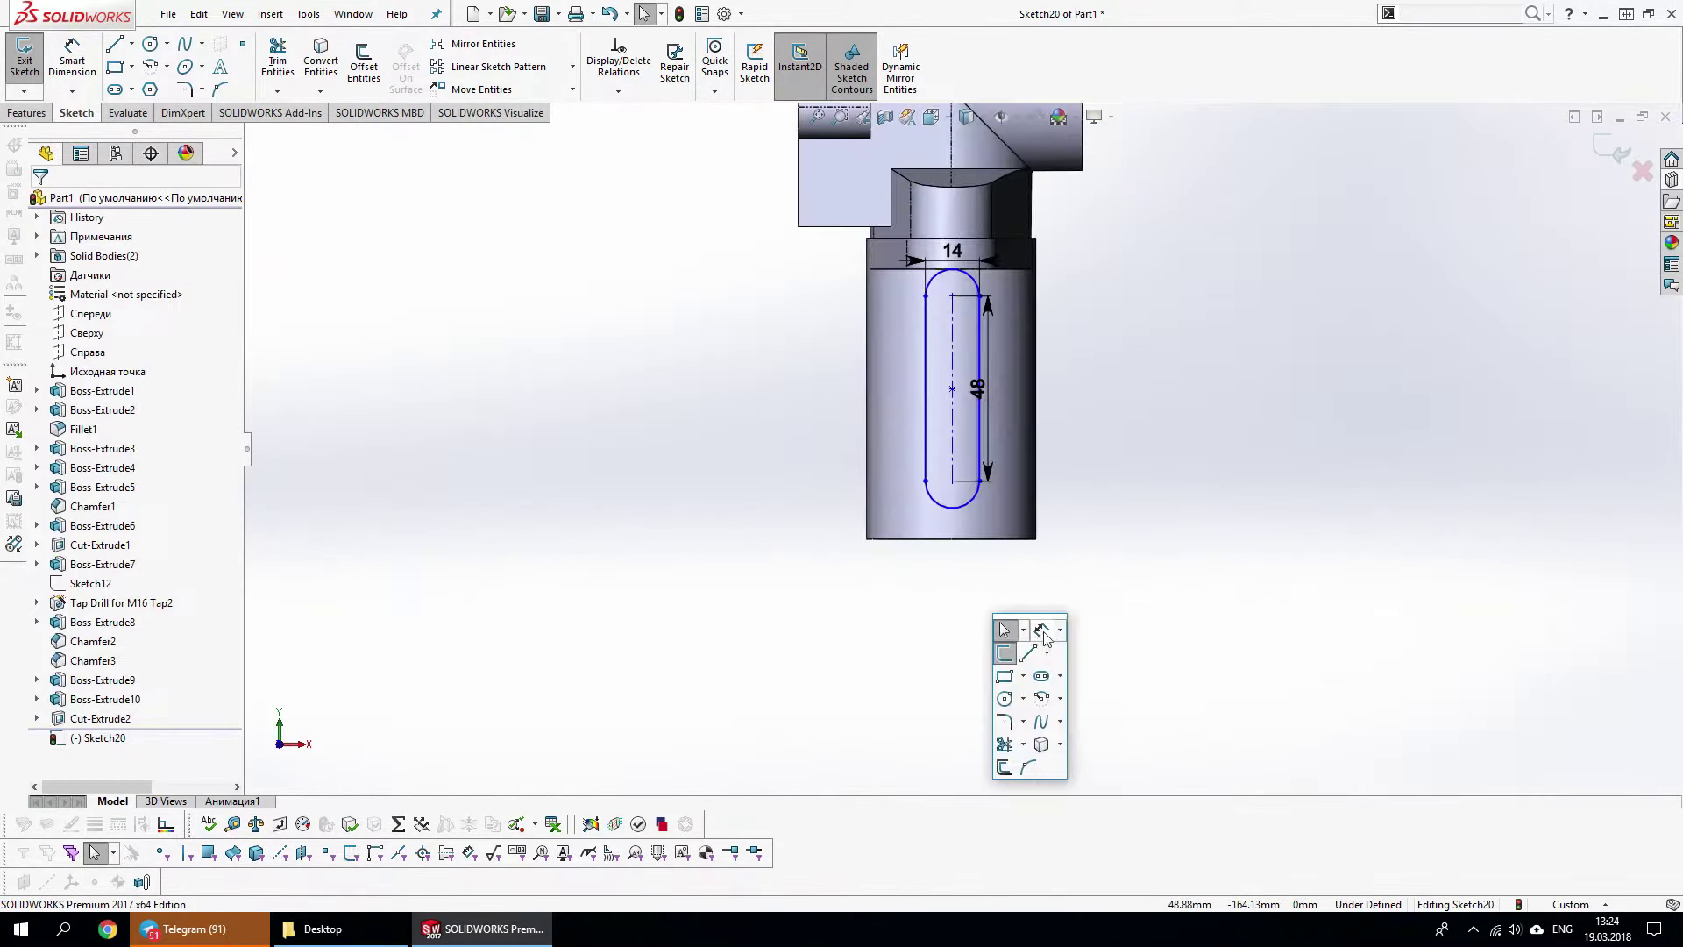
click(1008, 649)
click(949, 537)
click(951, 480)
key(Escape)
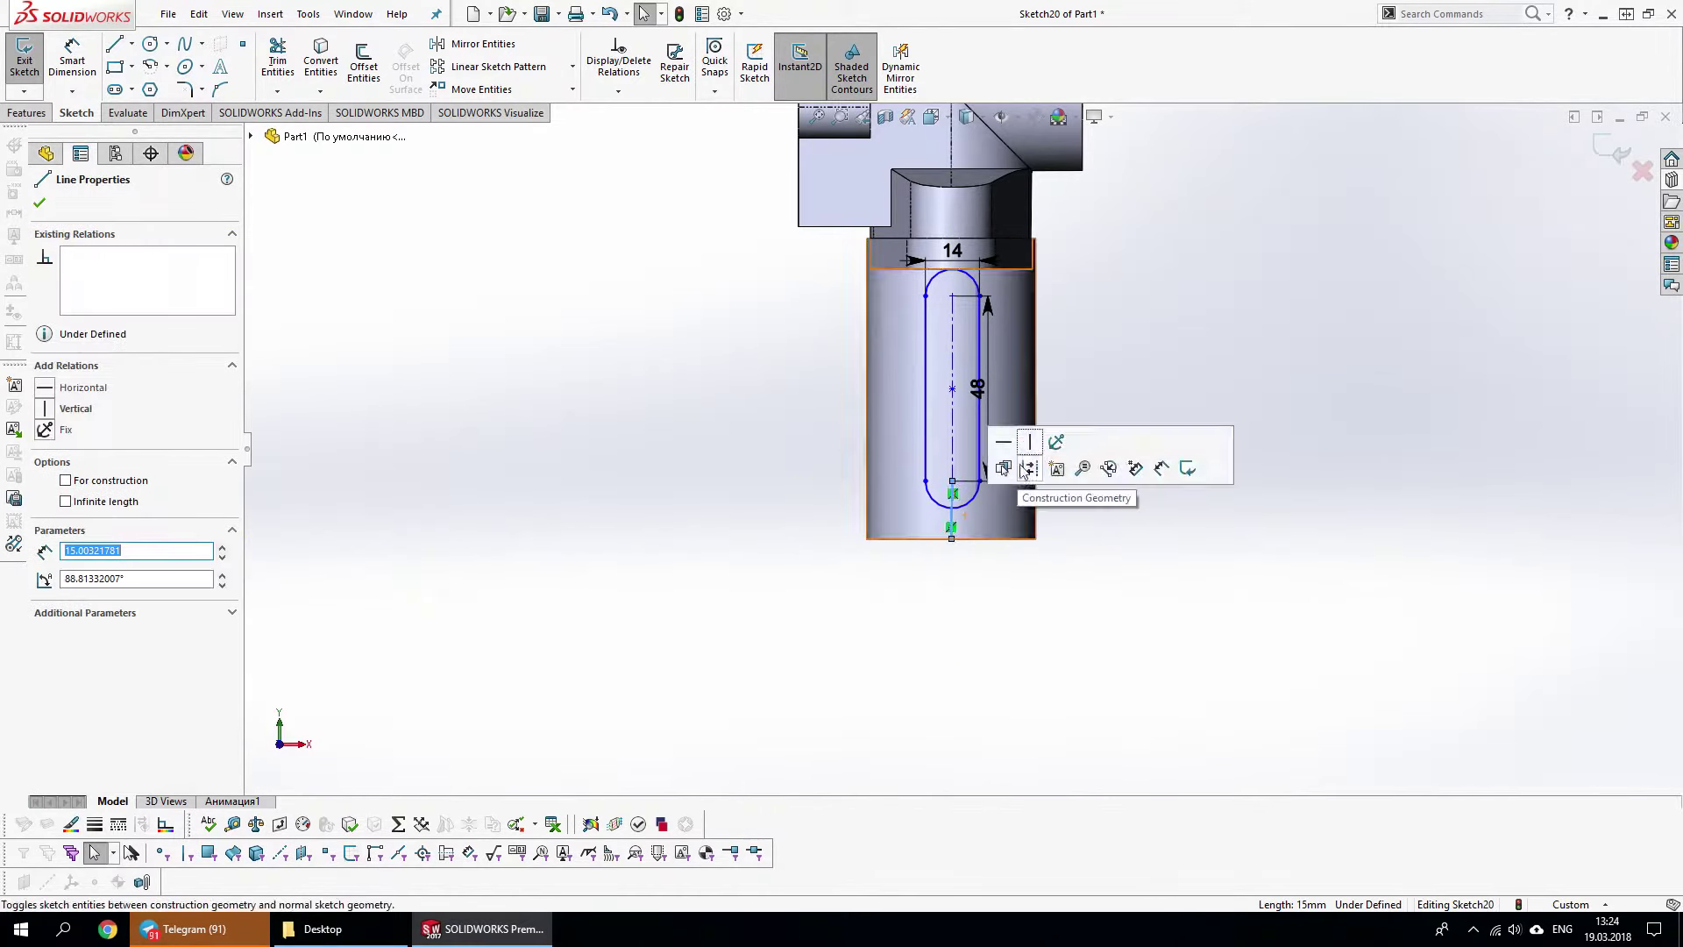
click(1169, 626)
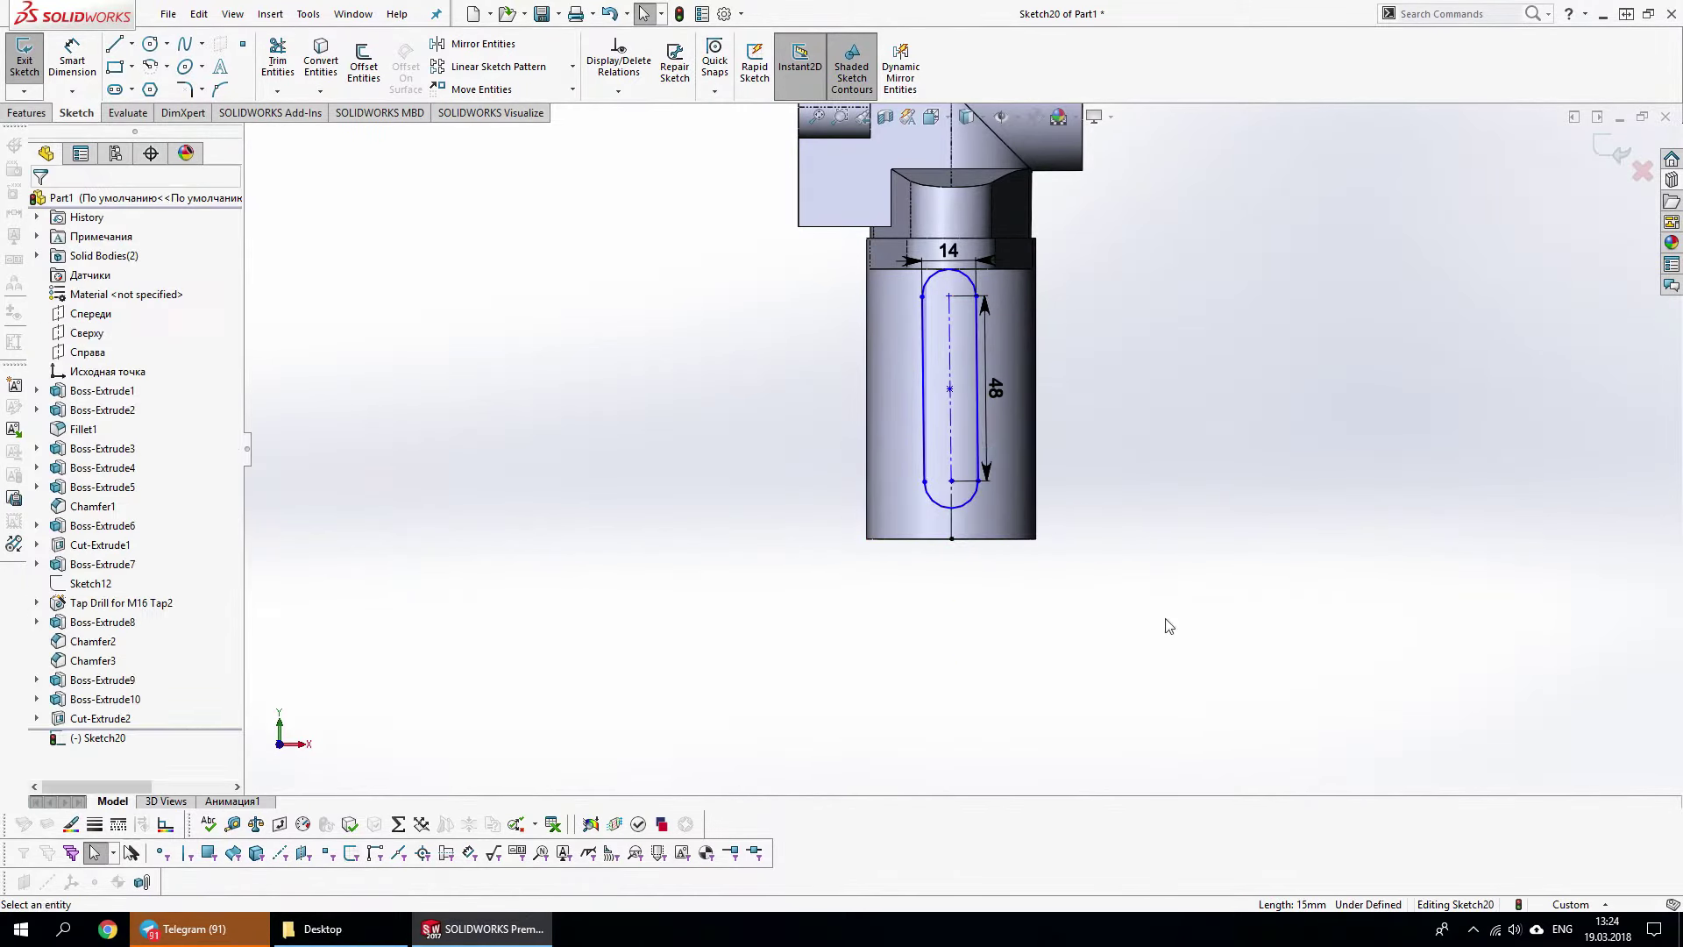
click(982, 443)
click(1145, 515)
Extruded-cut the slot sketch with Direction 2 Through All, creating Cut-Extrude3
click(1613, 151)
key(s)
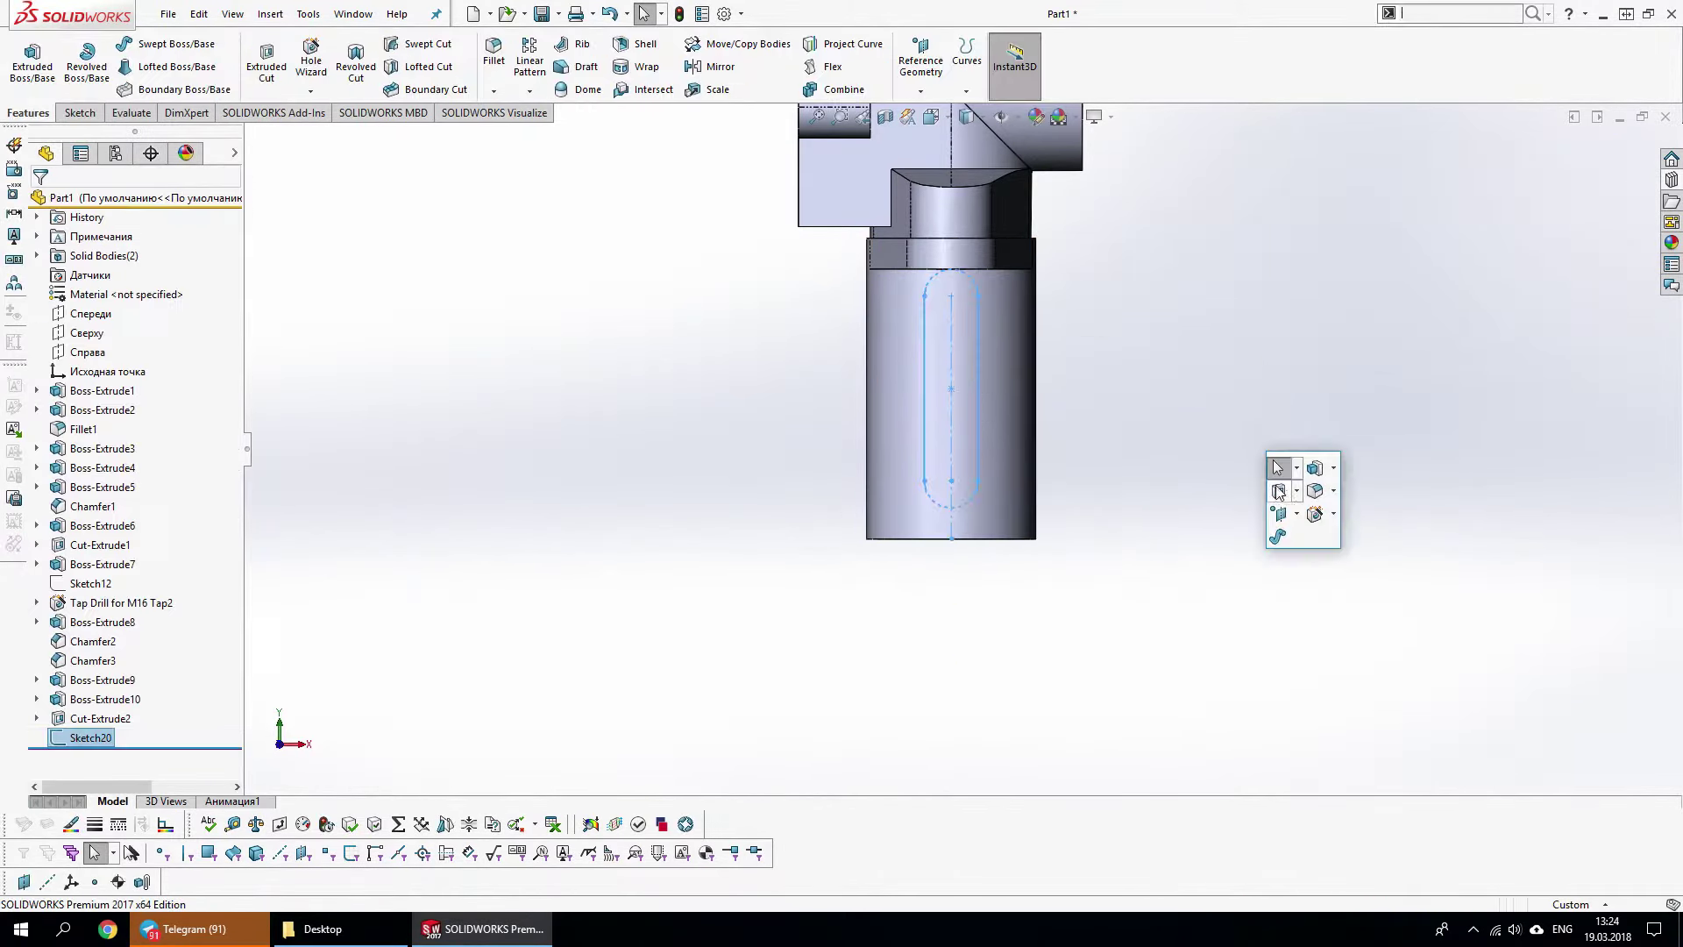
click(1278, 491)
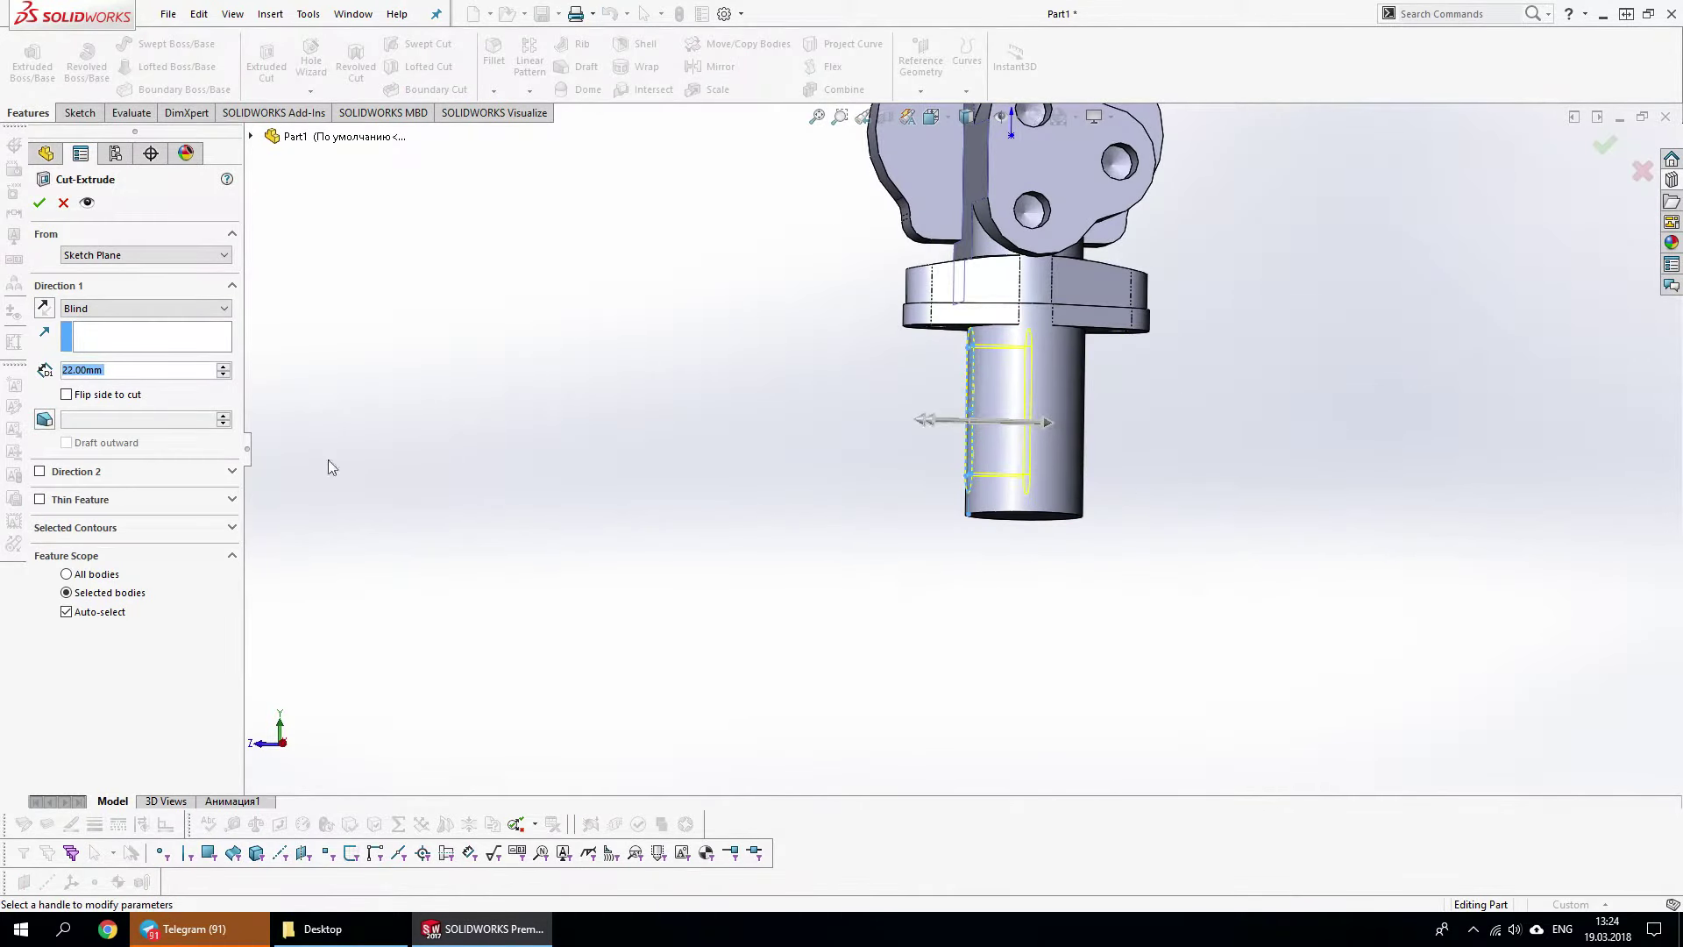
click(39, 471)
click(140, 493)
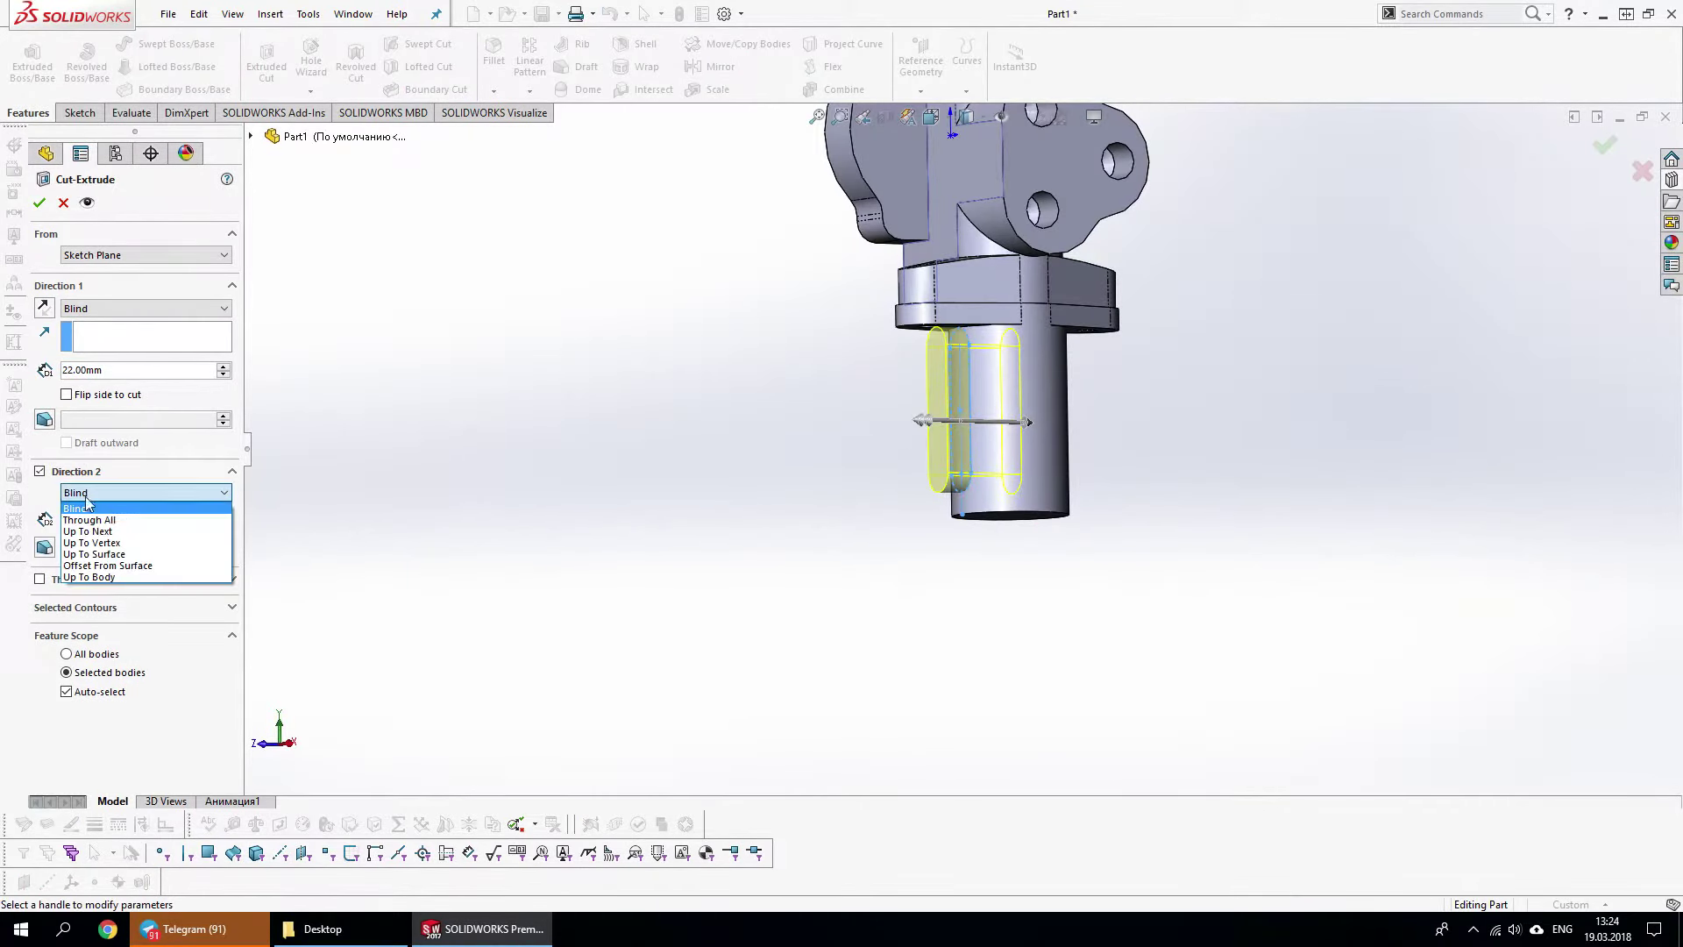
click(118, 521)
click(39, 202)
mouse_move(796, 447)
middle_down()
mouse_move(981, 270)
mouse_move(1078, 316)
middle_up()
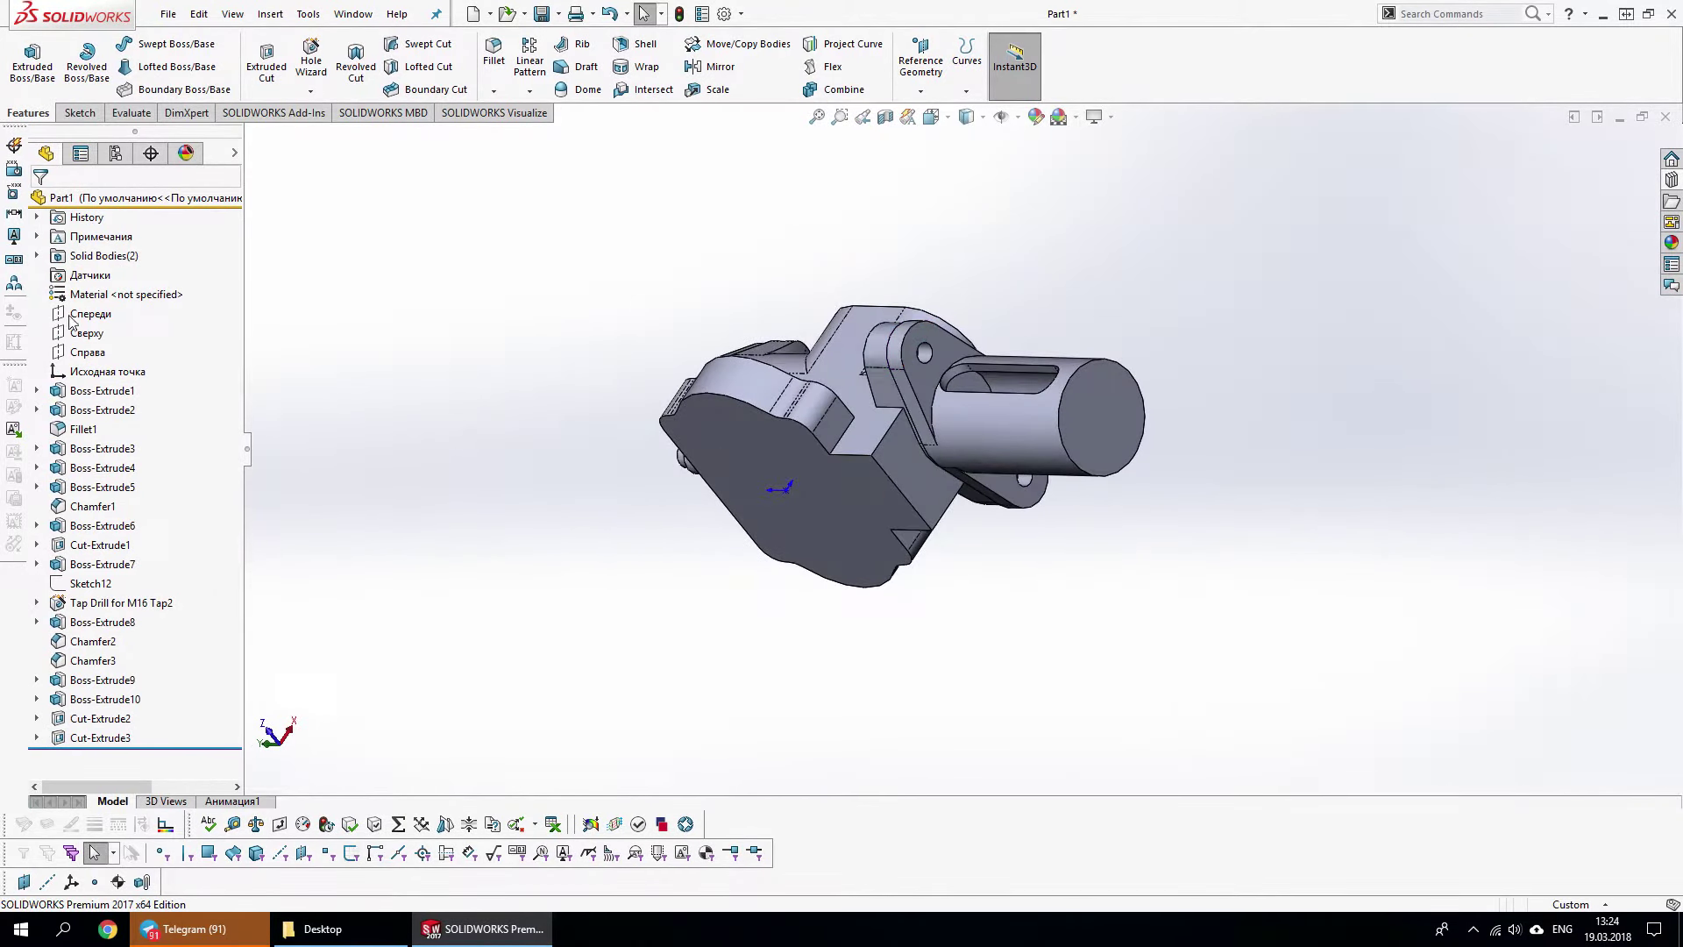
Create reference plane Plane1 from the Спереди and Справа planes
click(78, 315)
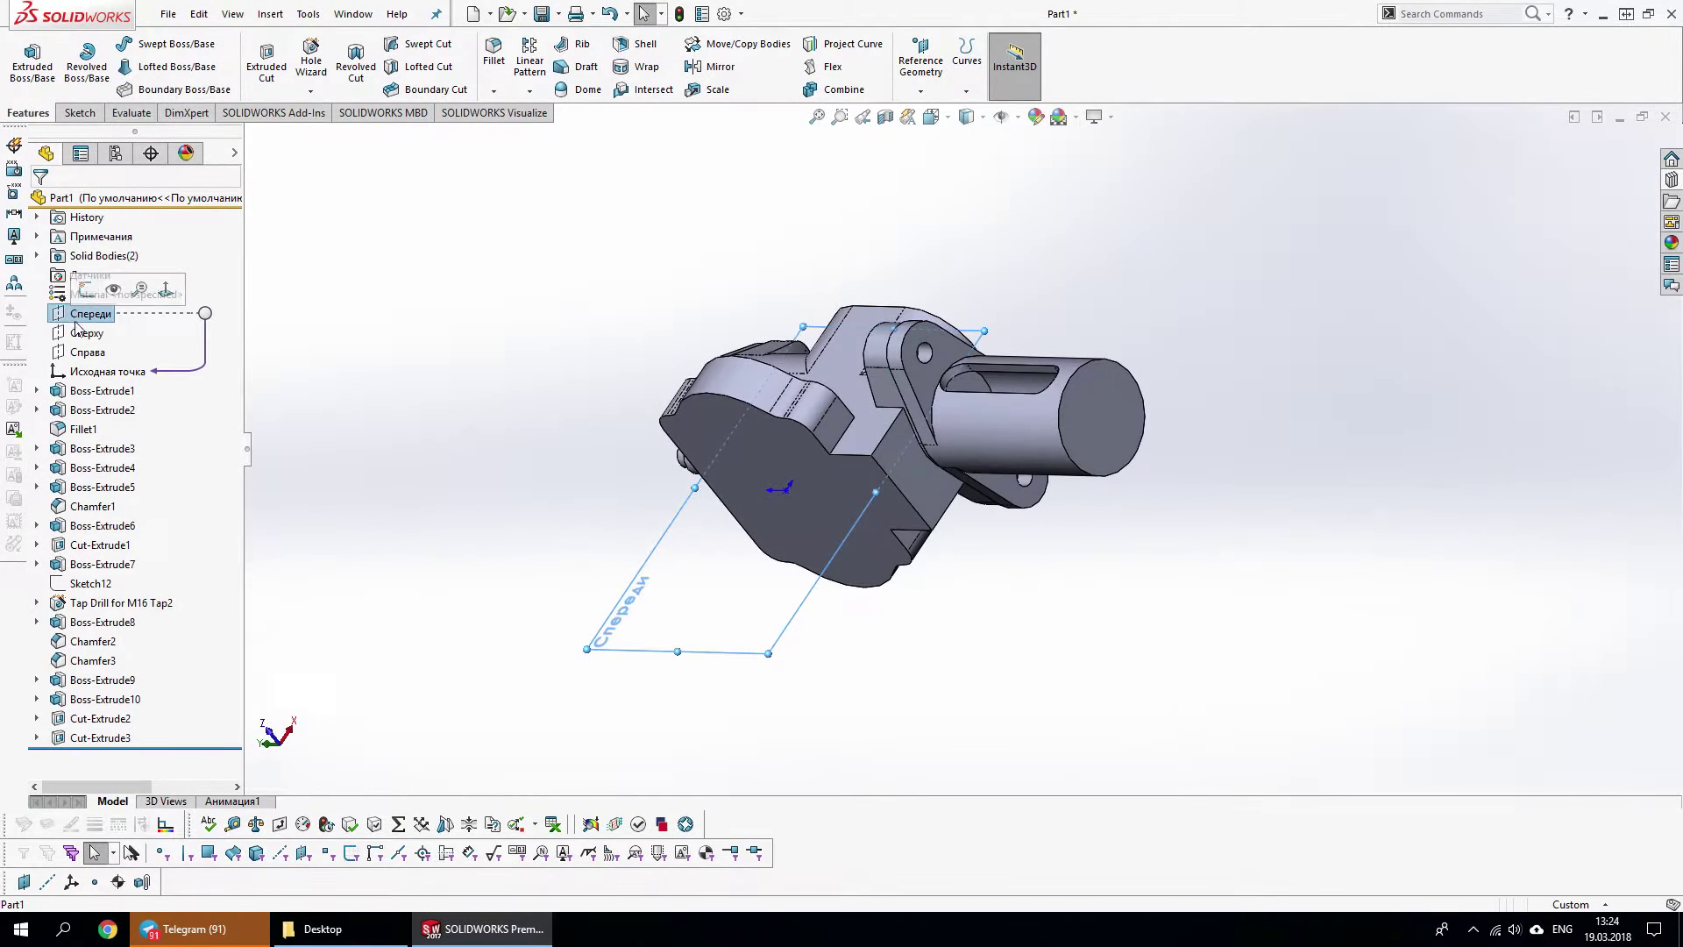
click(31, 884)
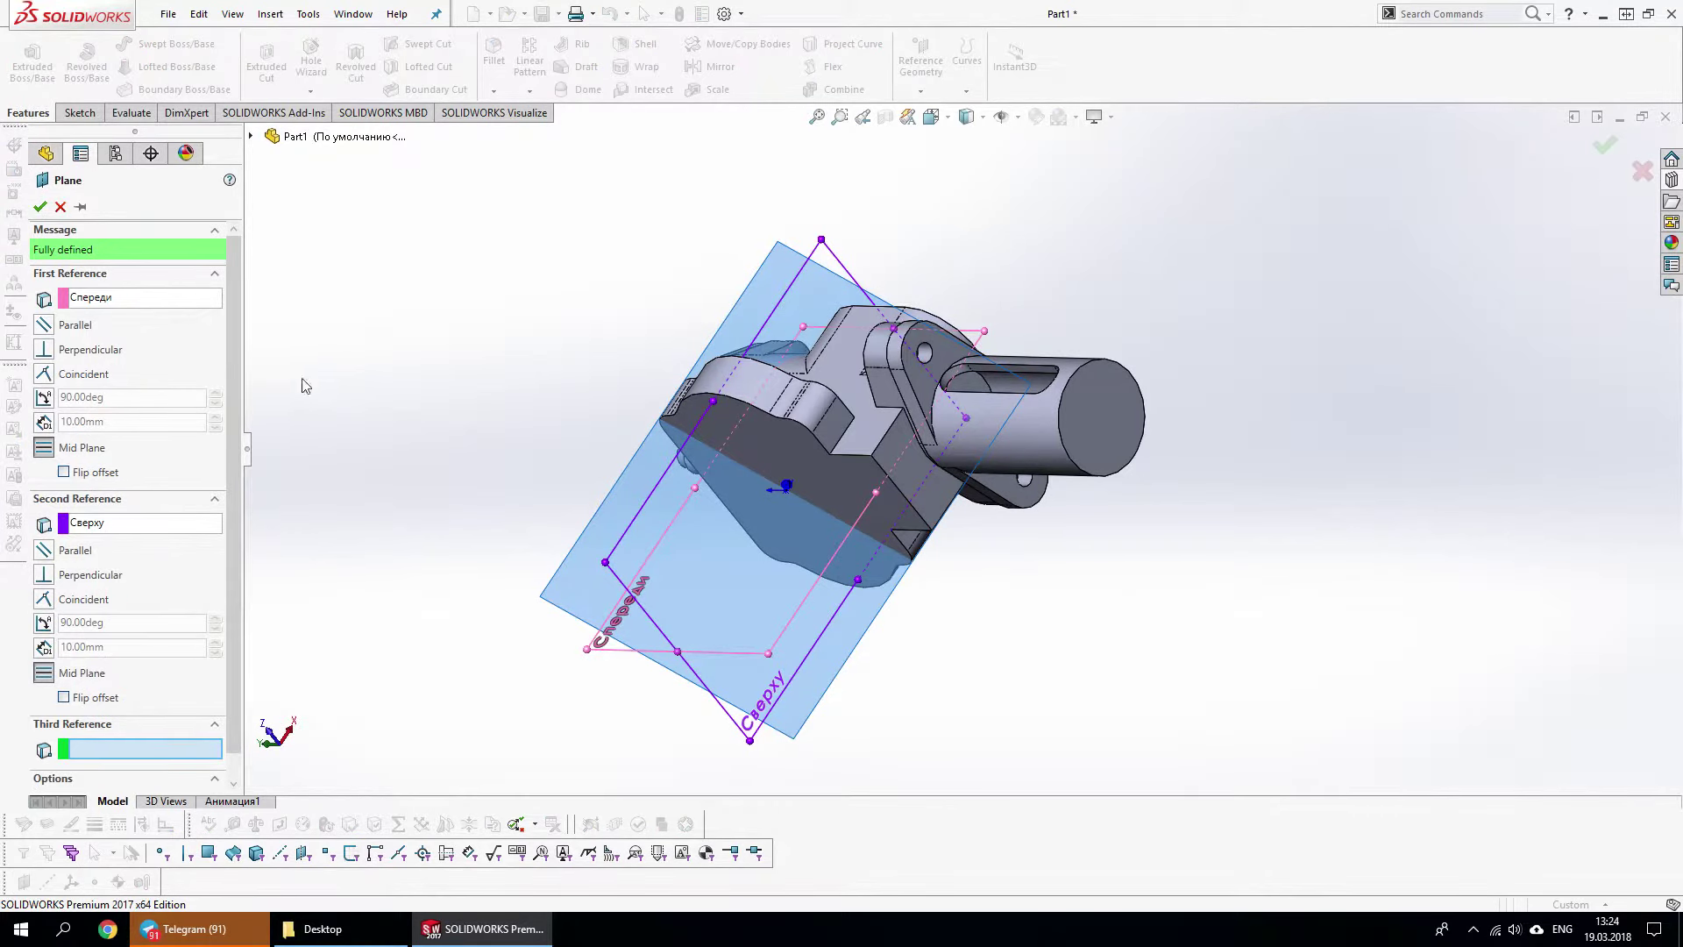
key(Escape)
click(88, 313)
ctrl+click(88, 352)
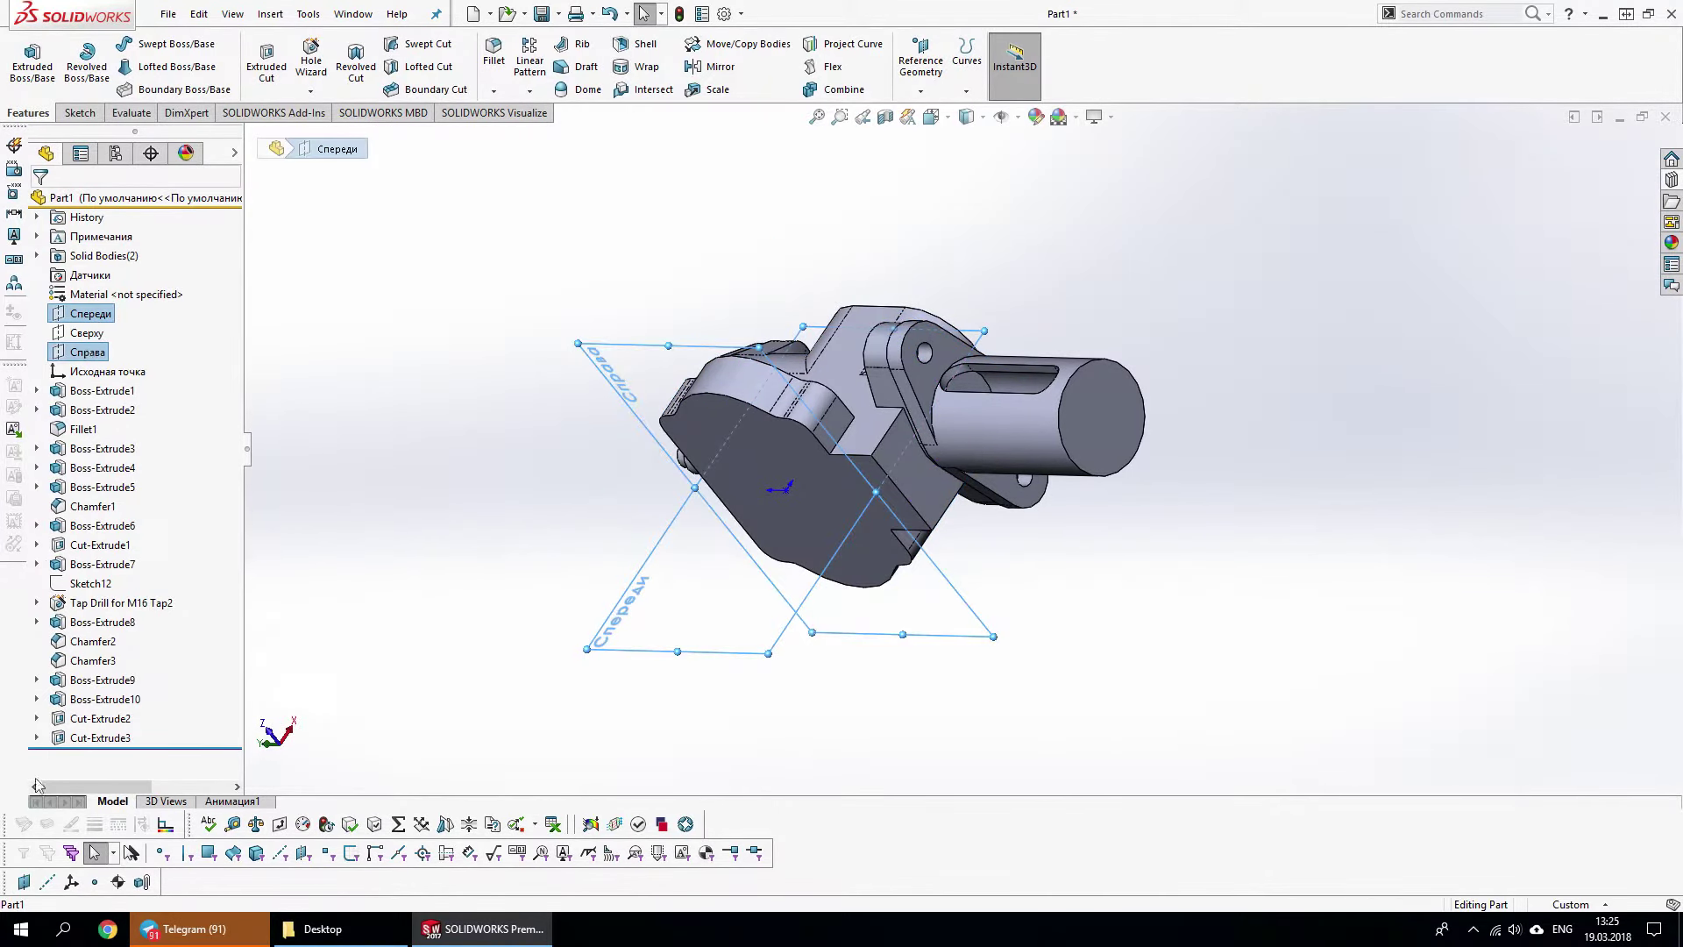
click(24, 883)
click(39, 207)
Widen Plane1 to cover the cylinder and view it Normal To
click(964, 526)
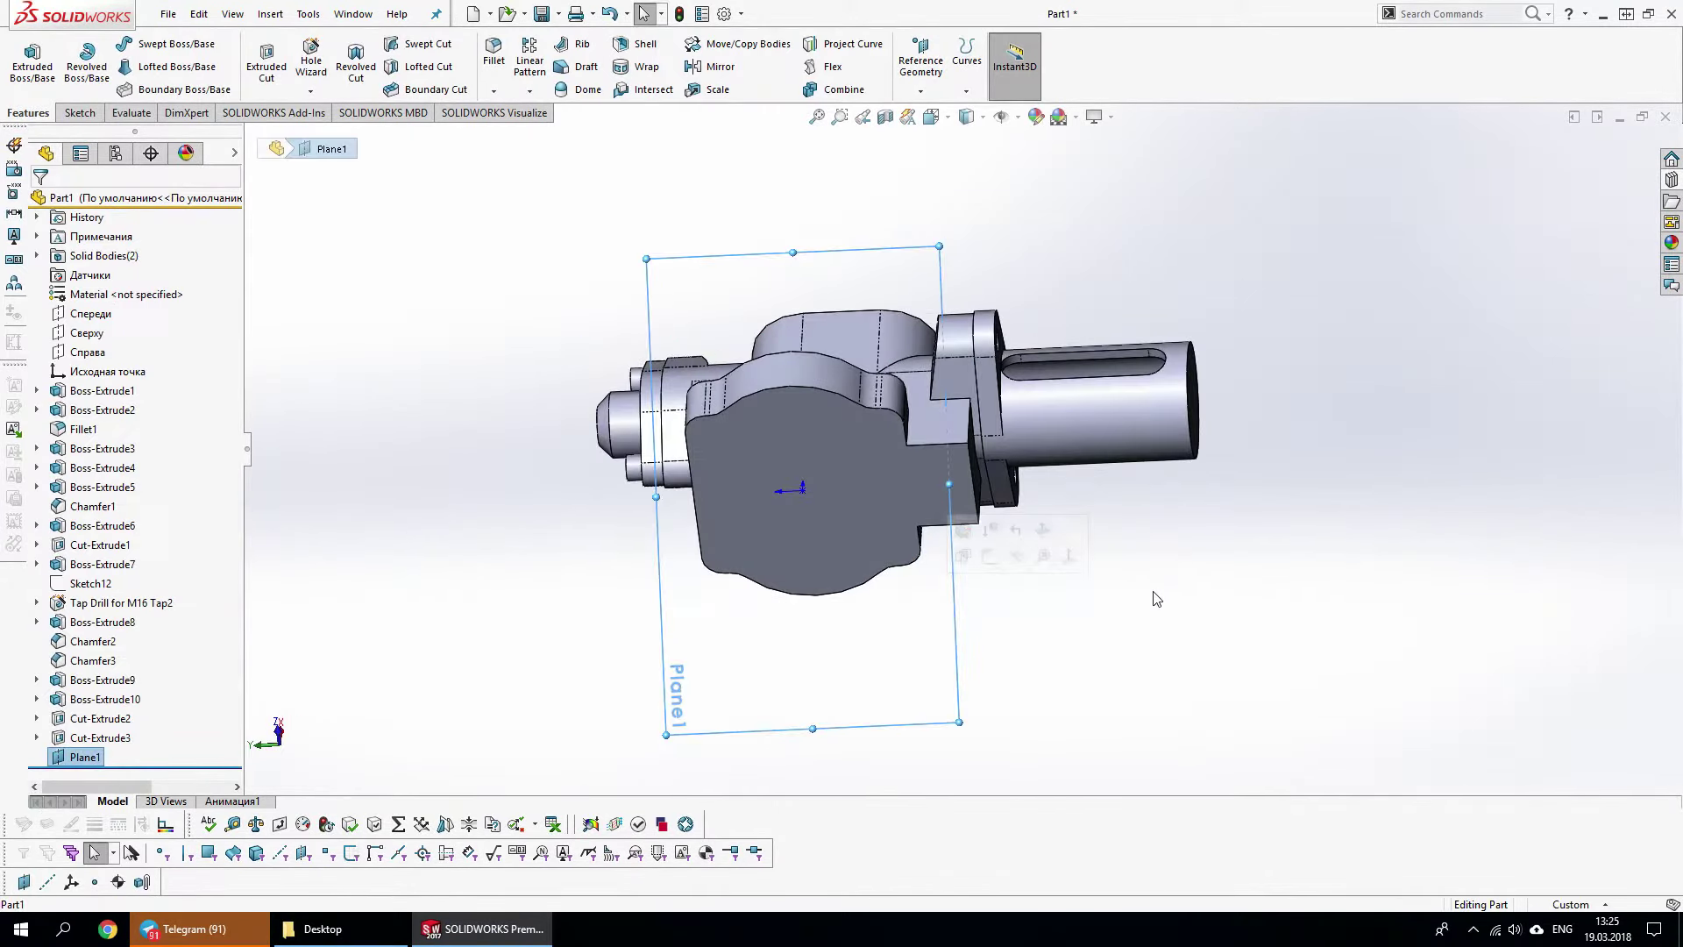
key(ctrl+8)
click(939, 627)
drag(946, 476, 1394, 474)
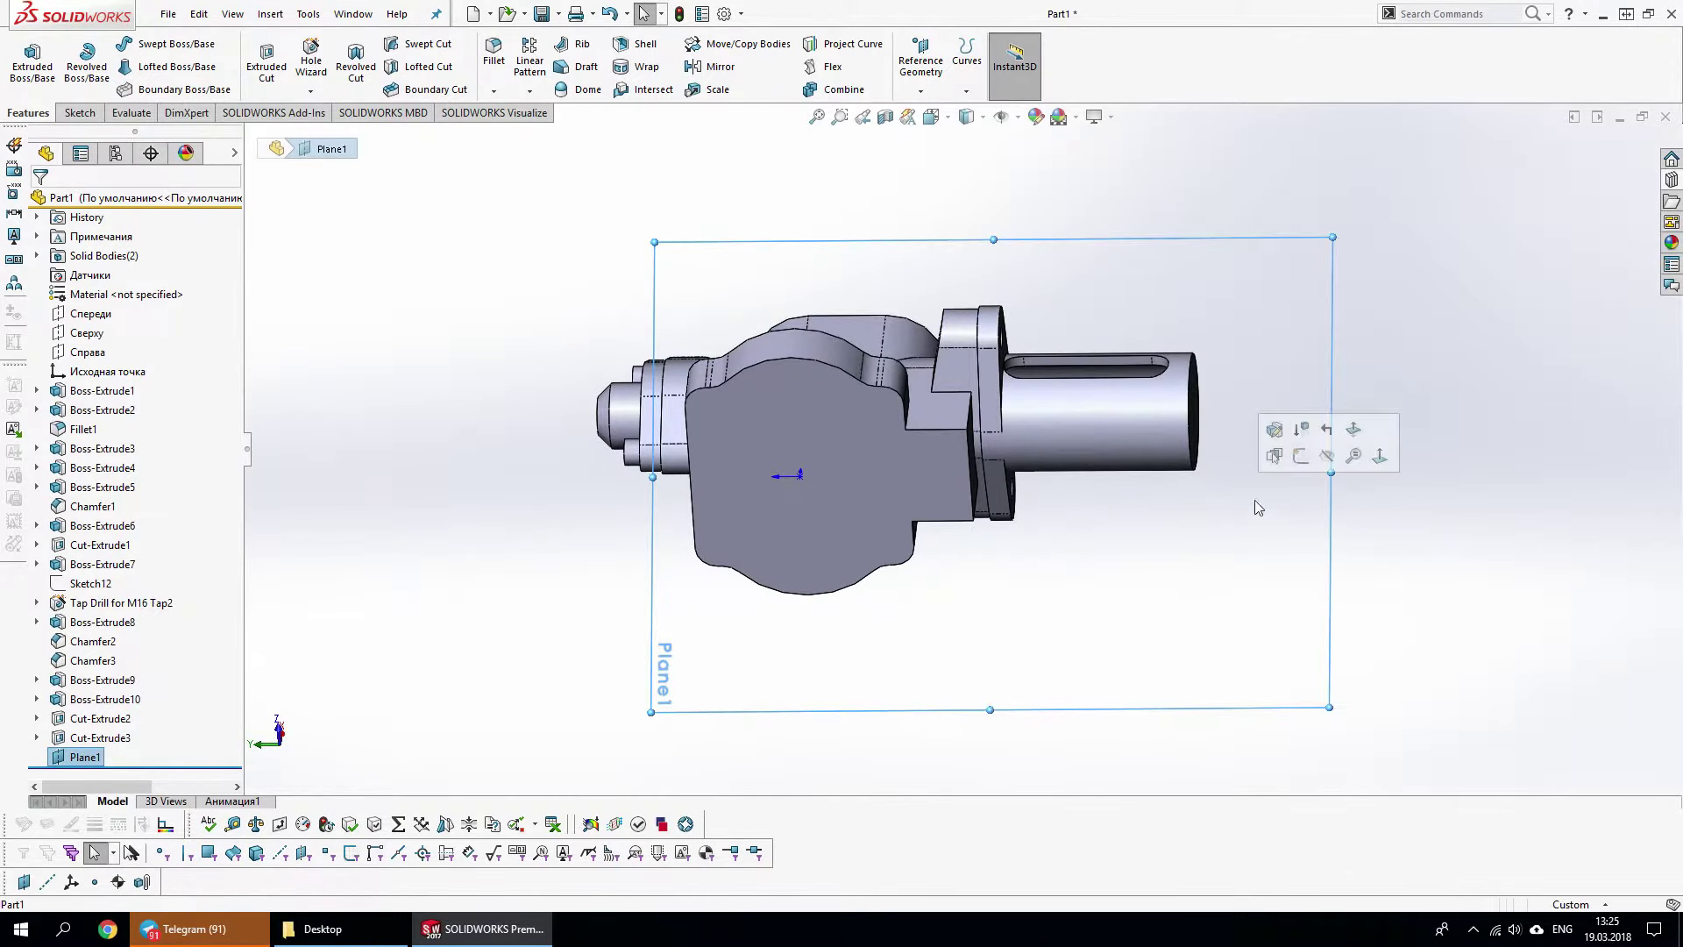
key(ctrl+8)
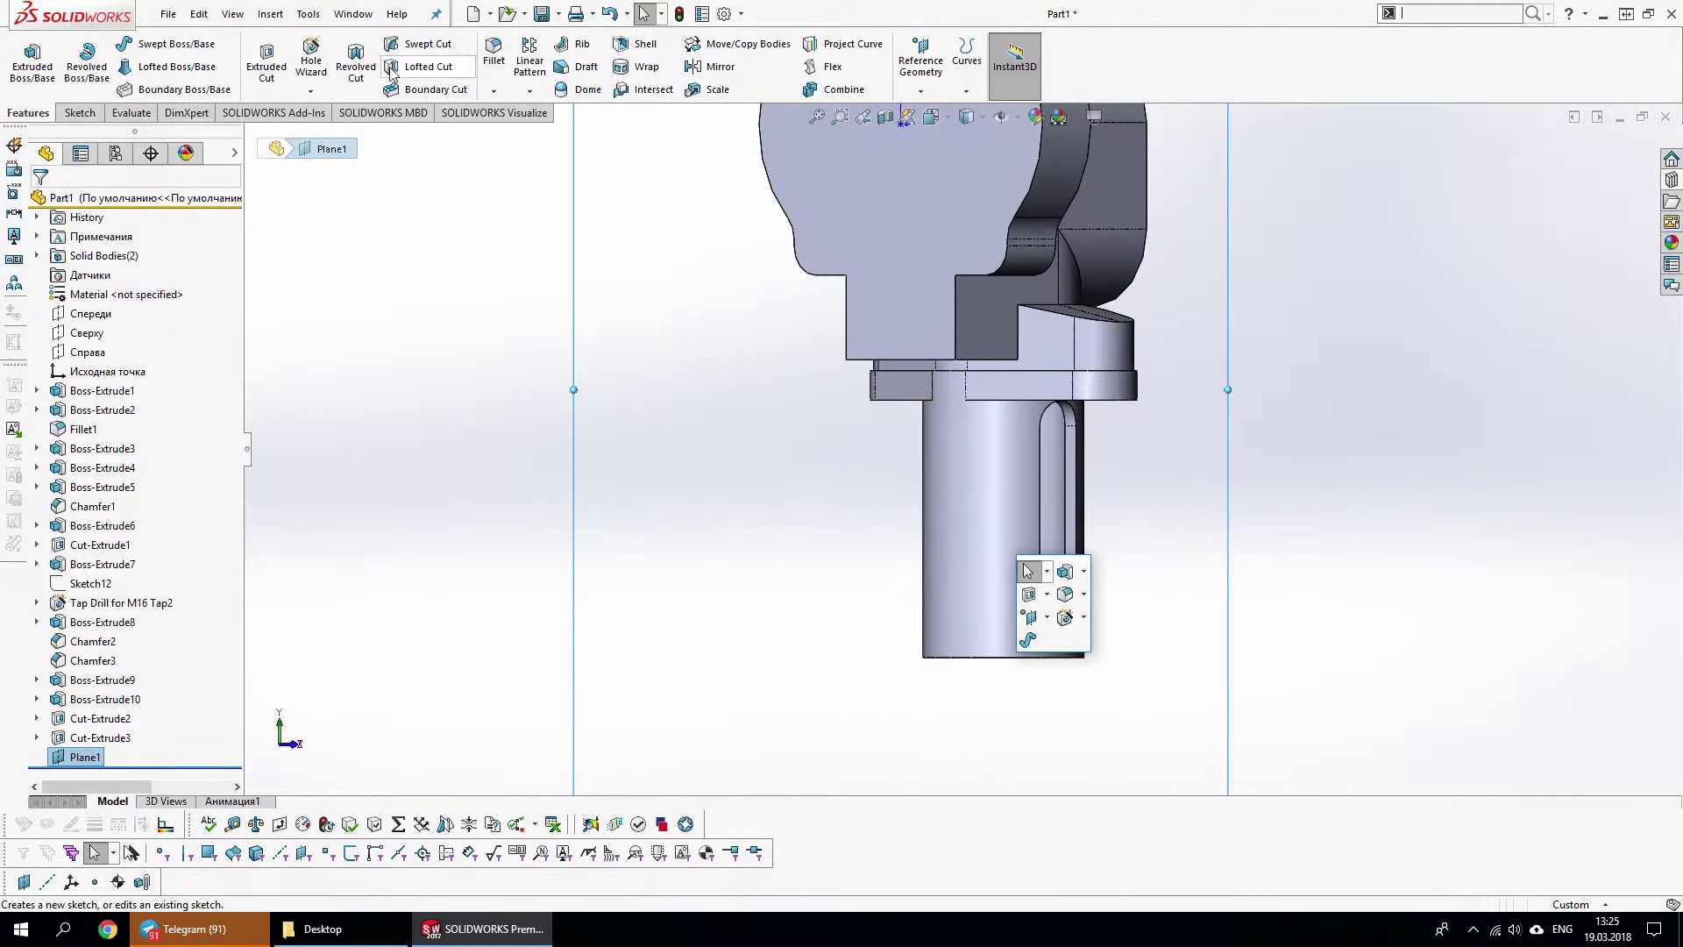
Sketch a 14 mm wide straight slot across the cylinder on Plane1
click(1227, 403)
click(1227, 432)
key(s)
click(1329, 570)
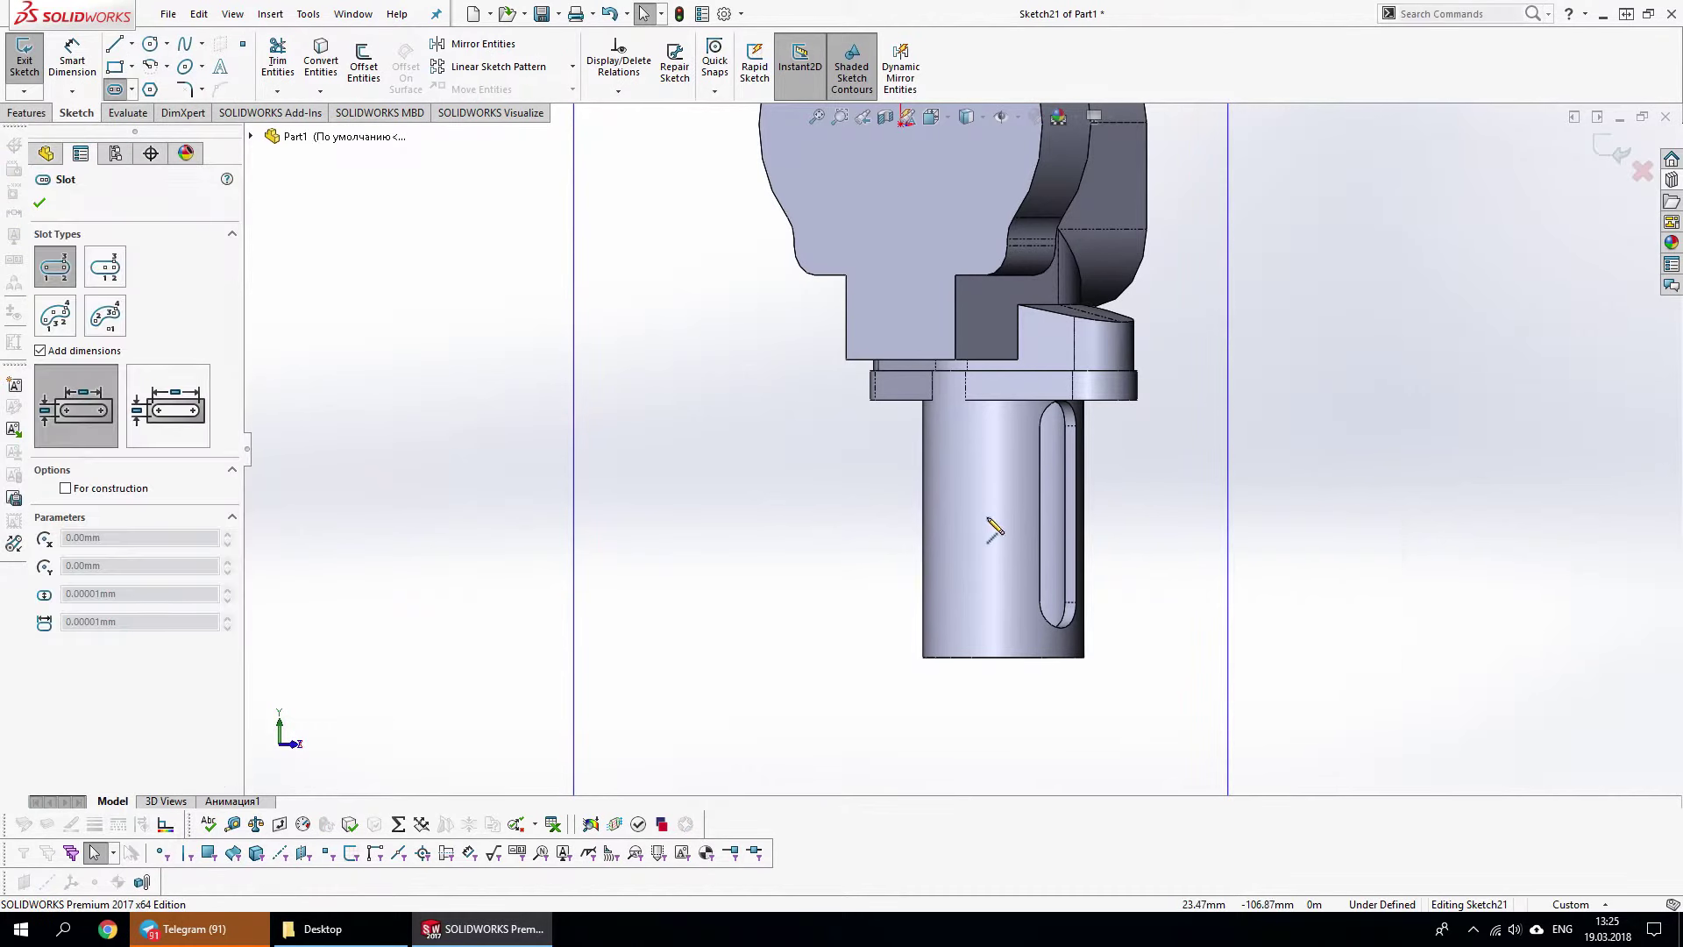
click(1046, 517)
key(Escape)
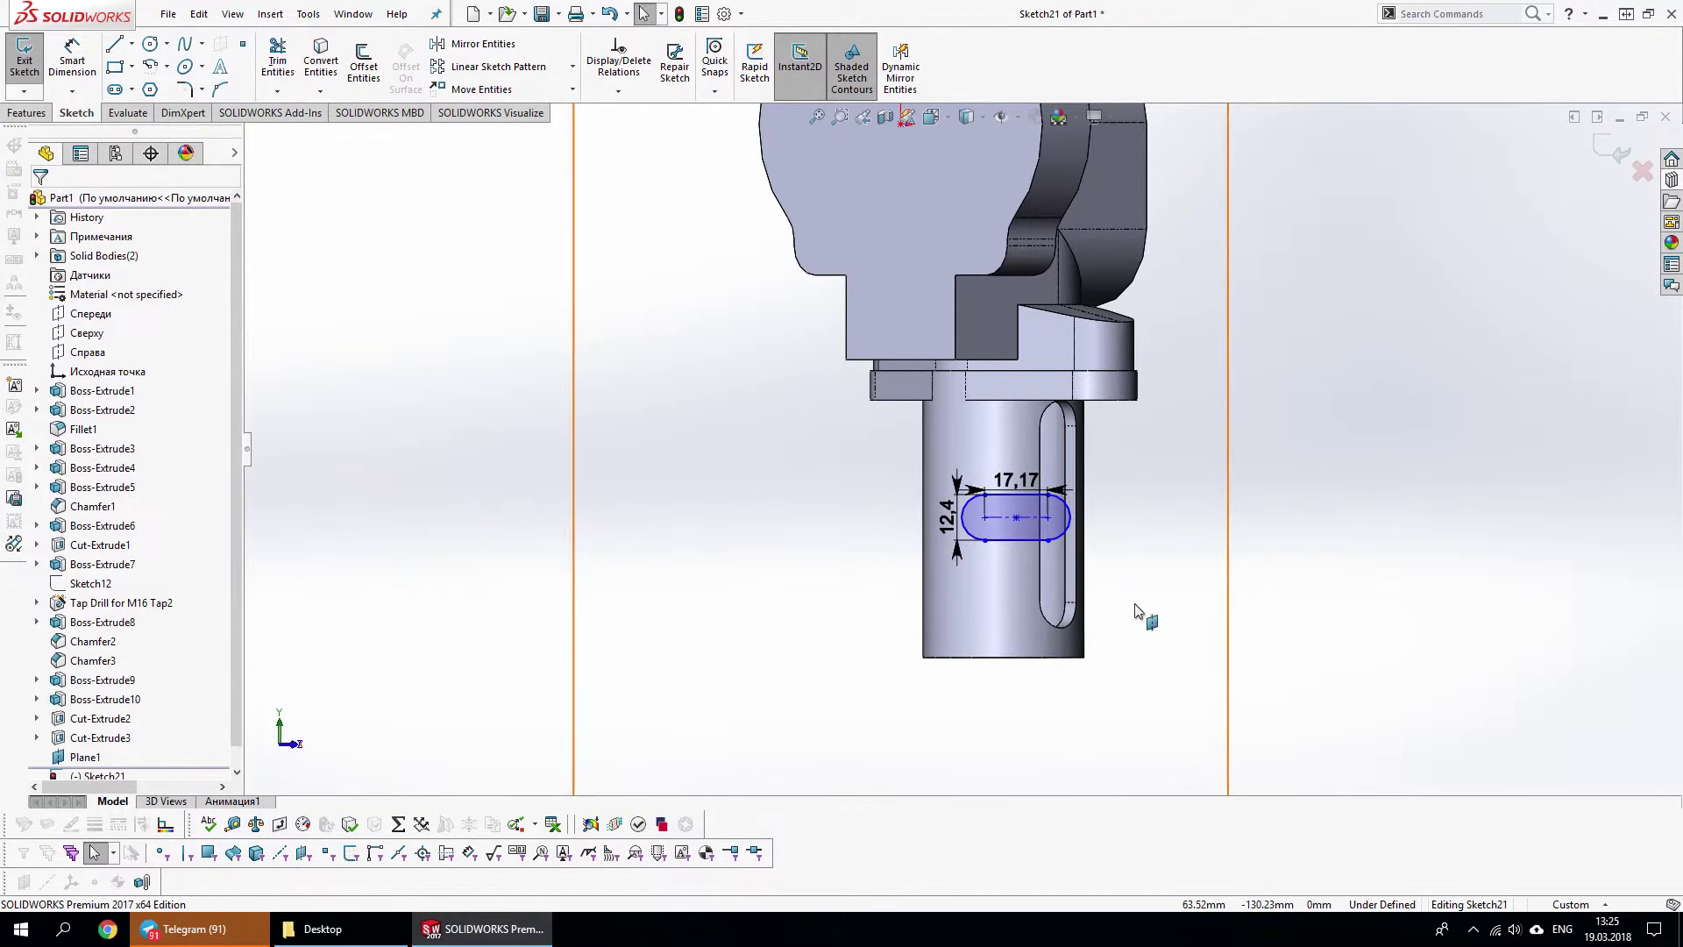
text(14)
key(Return)
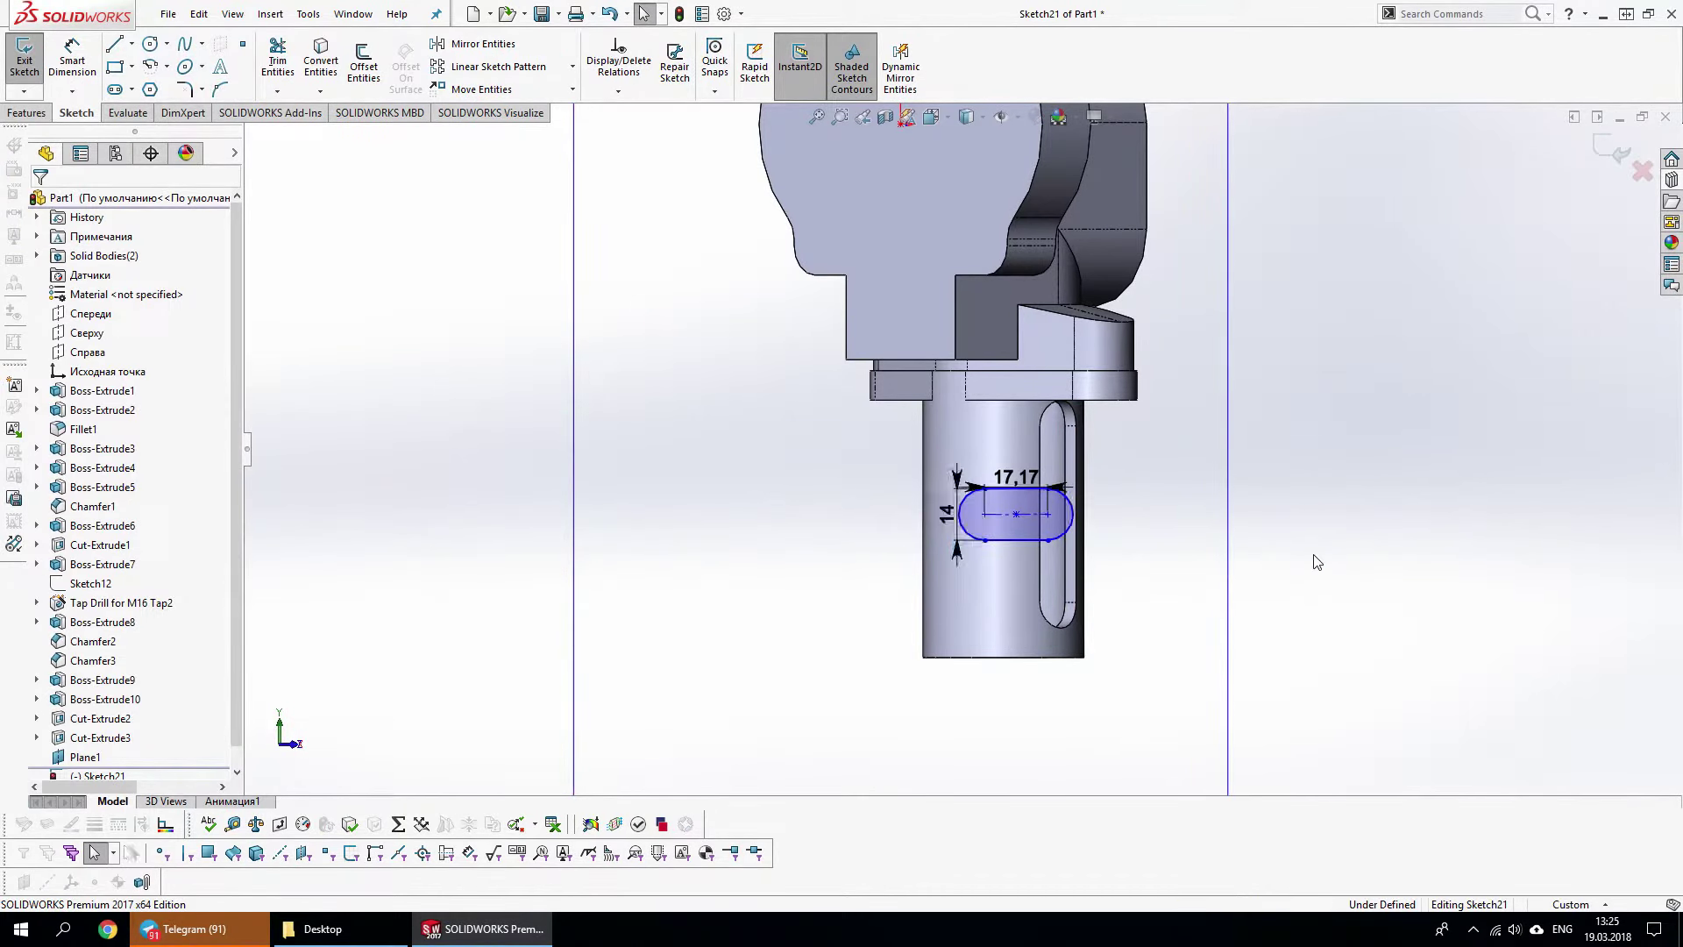
scroll(1051, 525, down, 3)
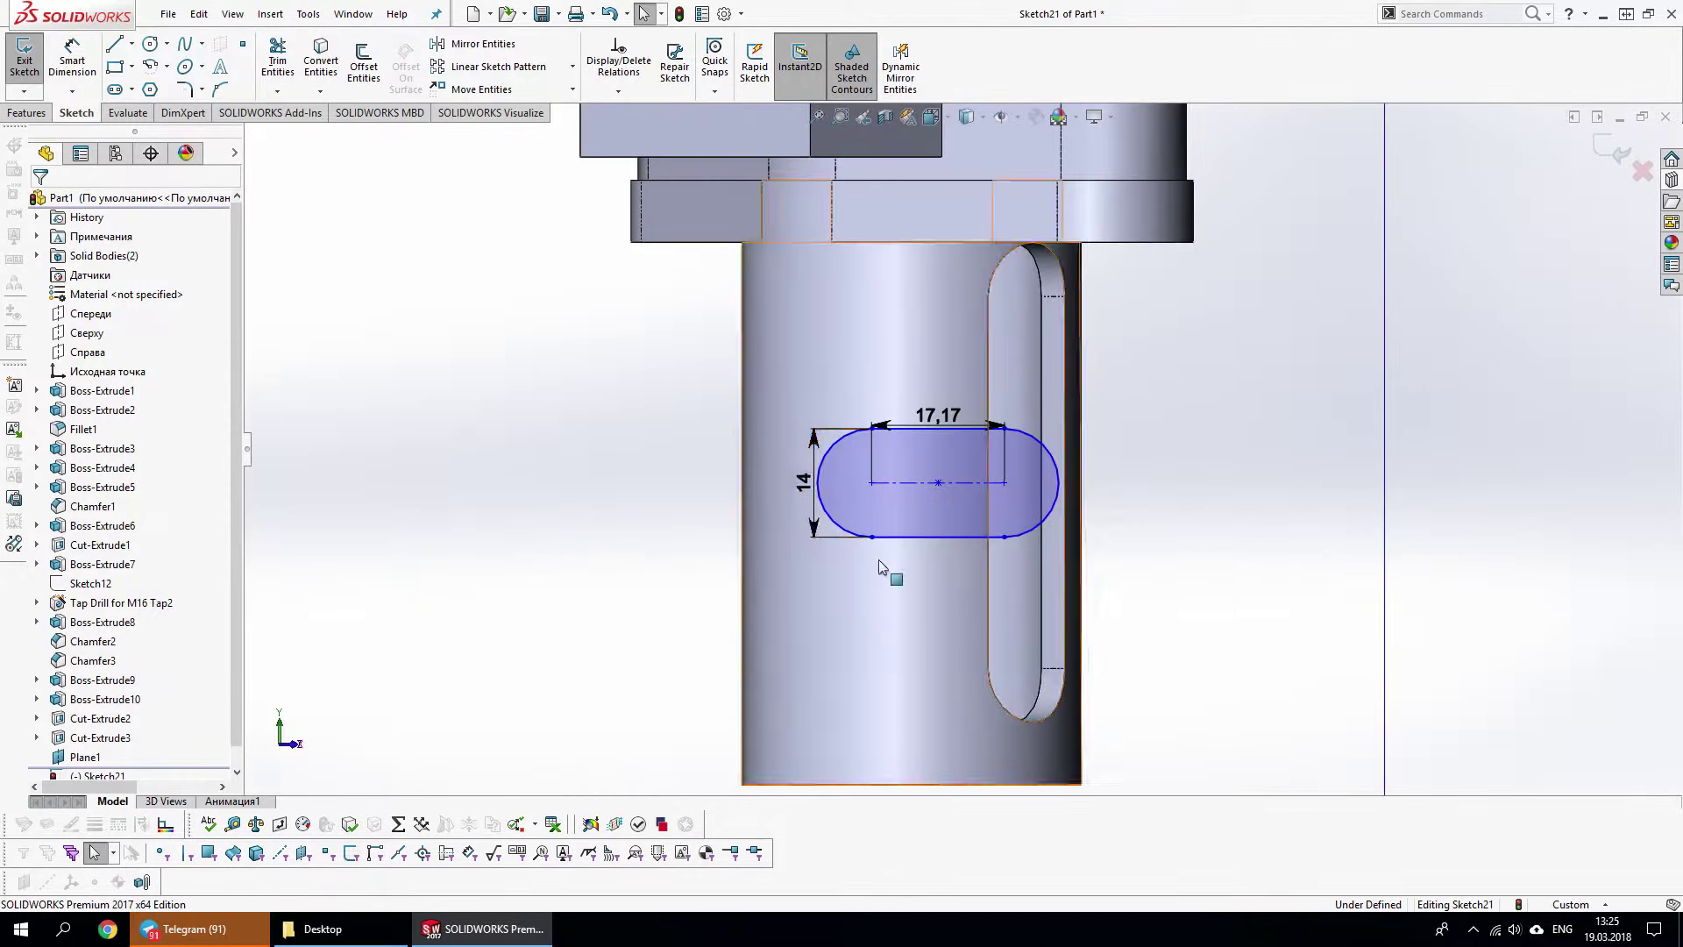
scroll(879, 559, up, 2)
Add a centerline from the cylinder's bottom edge and tie the slot point to the cylinder edge
right_click(929, 605)
click(947, 693)
click(927, 682)
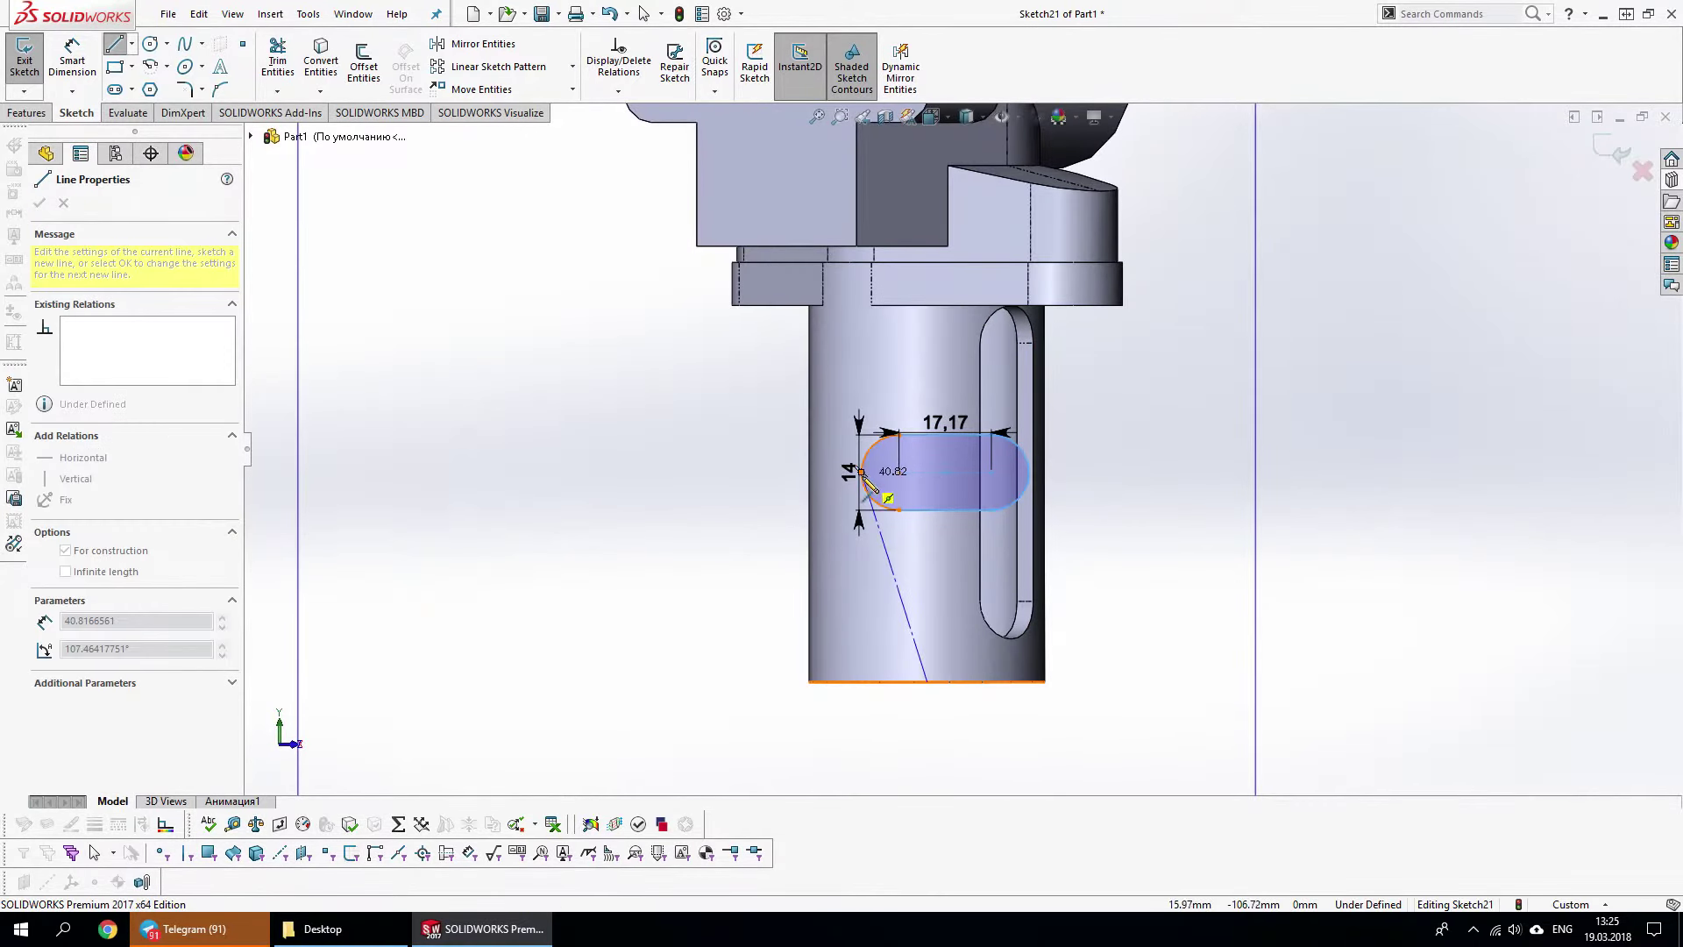
click(864, 473)
drag(1069, 533, 1069, 464)
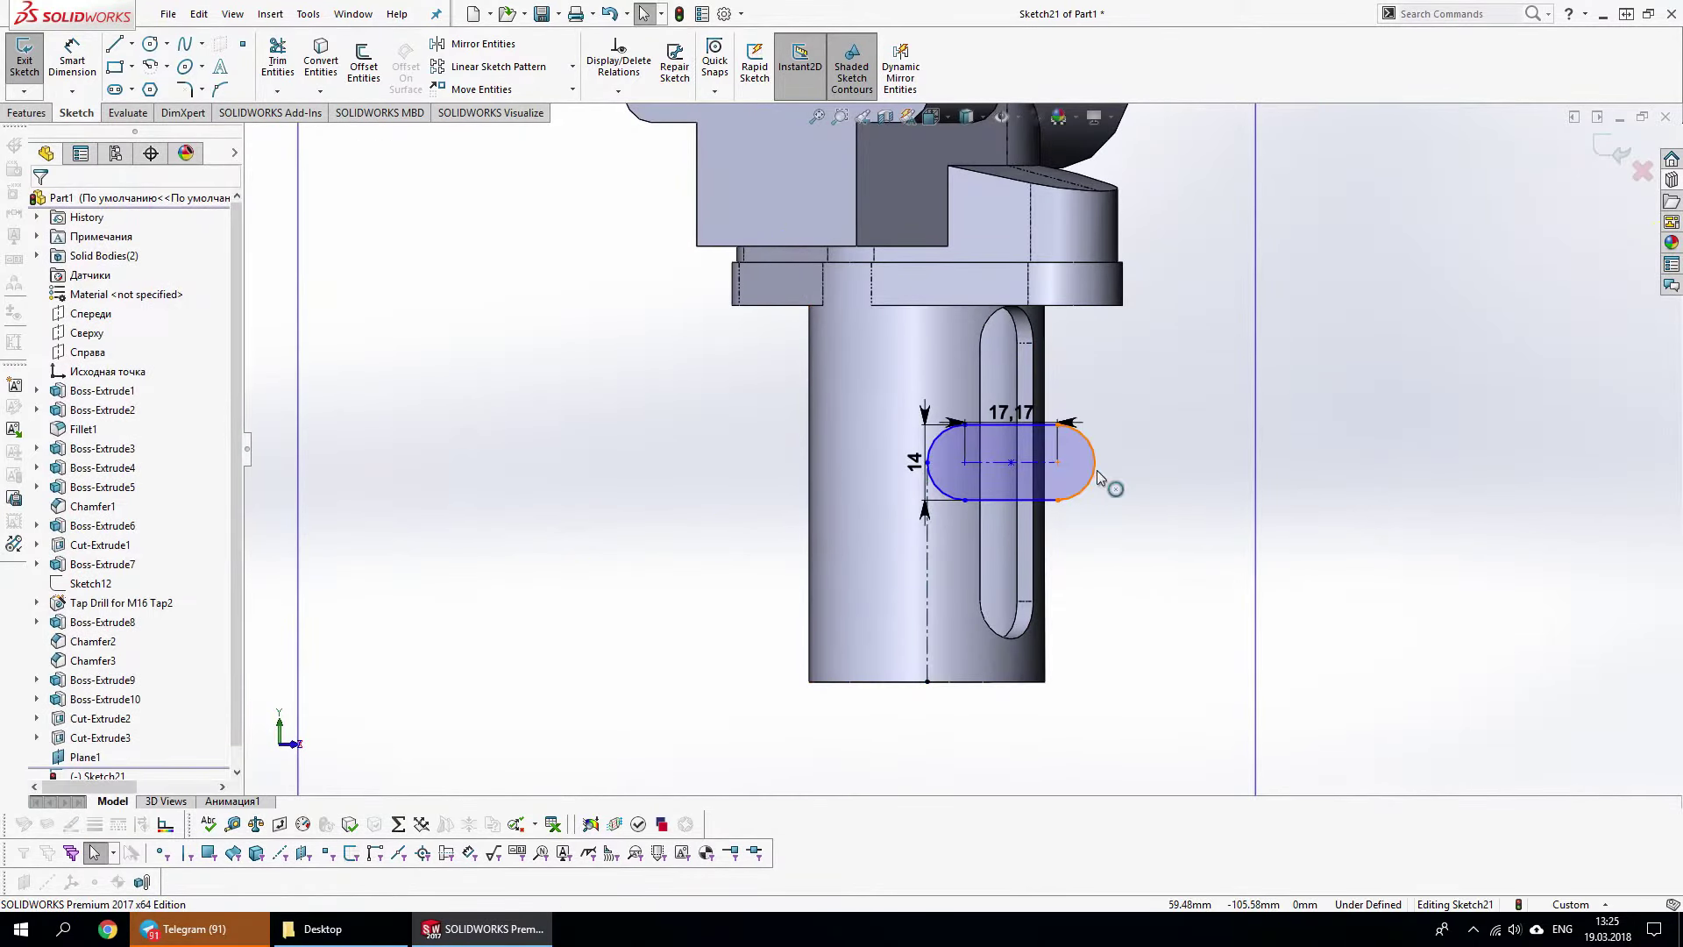
scroll(966, 462, down, 2)
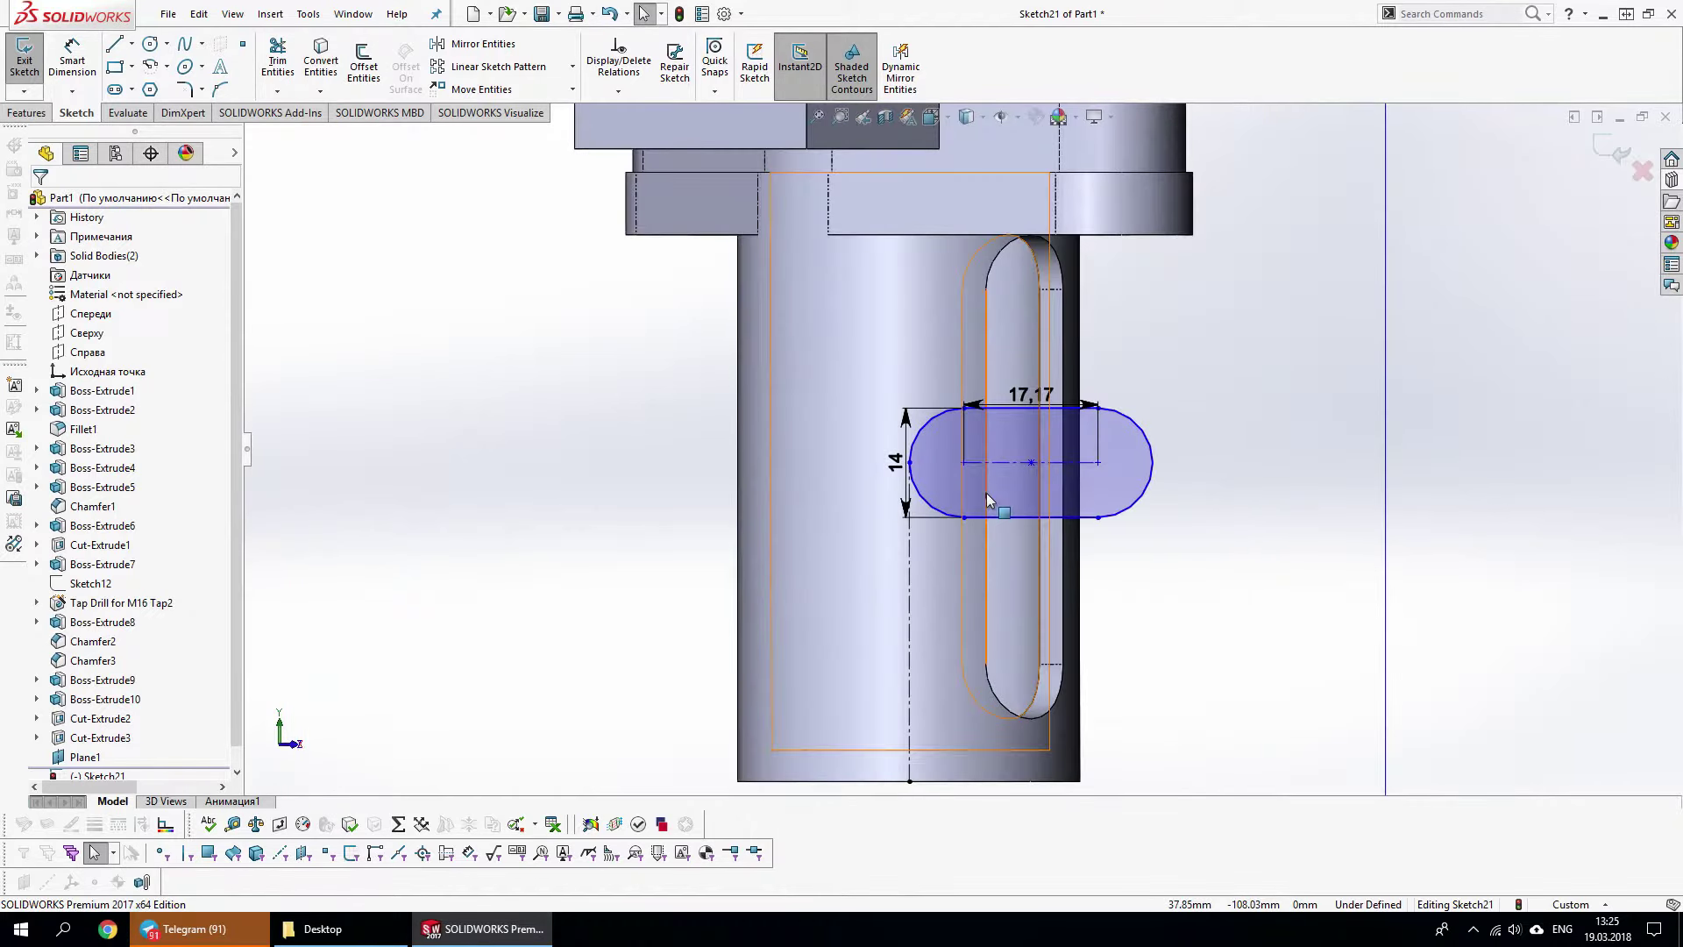
click(986, 500)
ctrl+click(1031, 465)
click(1131, 399)
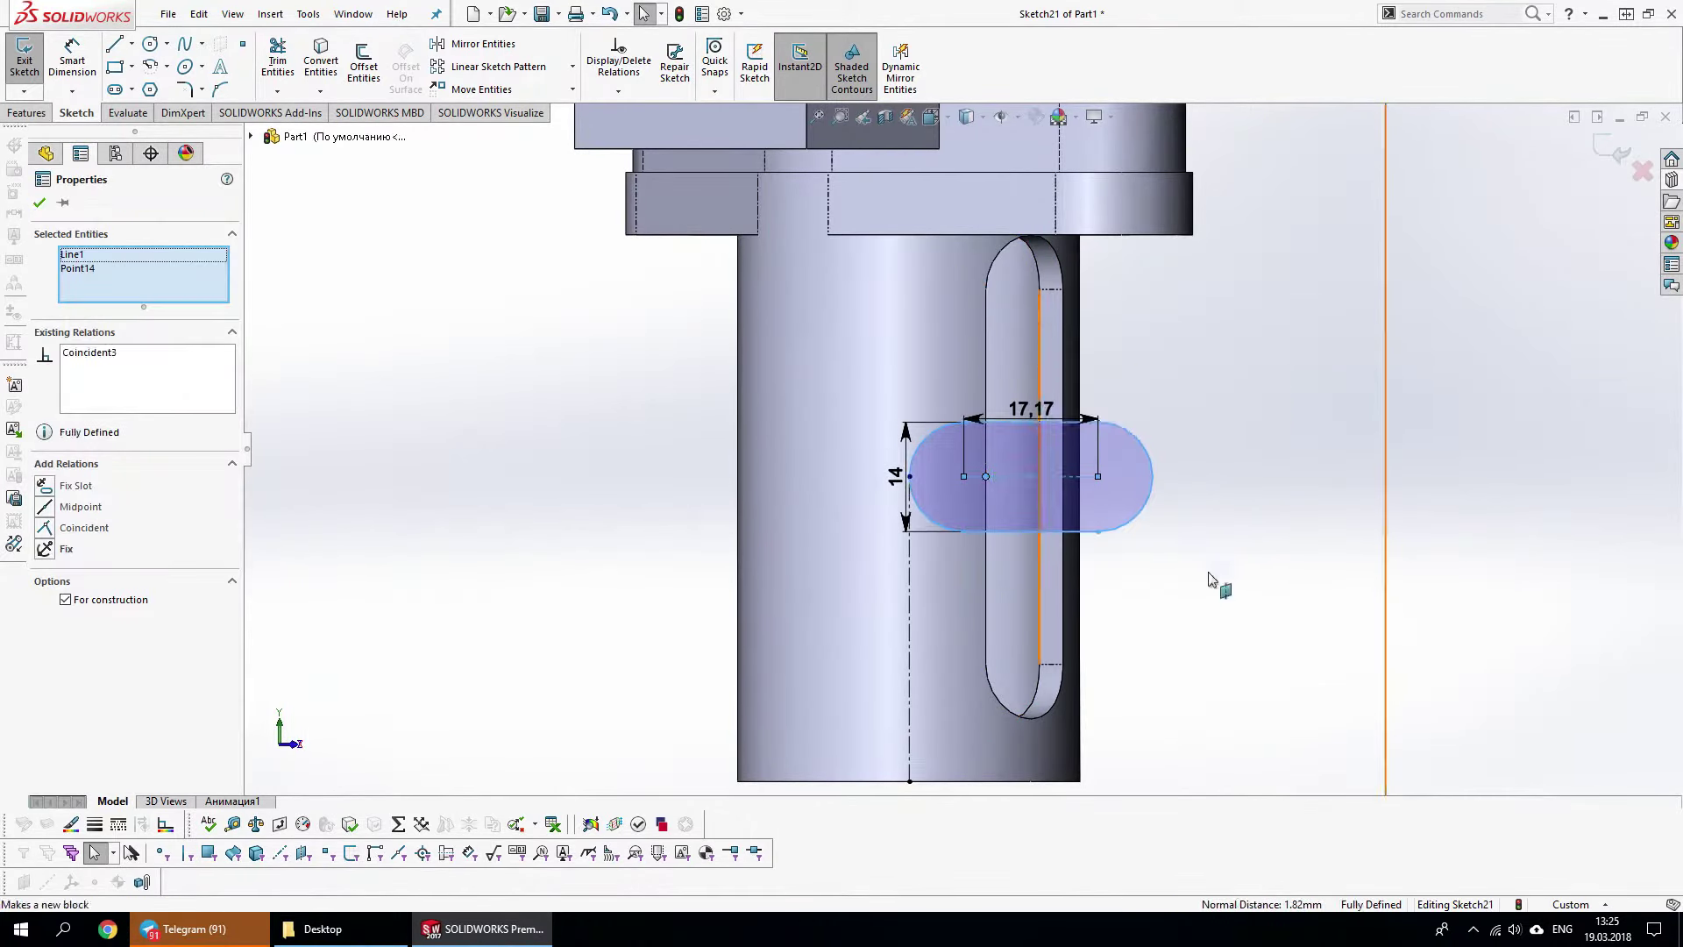
click(1214, 583)
Extruded-cut the slot 17 mm deep, creating Cut-Extrude4
click(1619, 154)
click(1550, 469)
mouse_move(1147, 537)
middle_down()
mouse_move(1059, 390)
mouse_move(1492, 356)
middle_up()
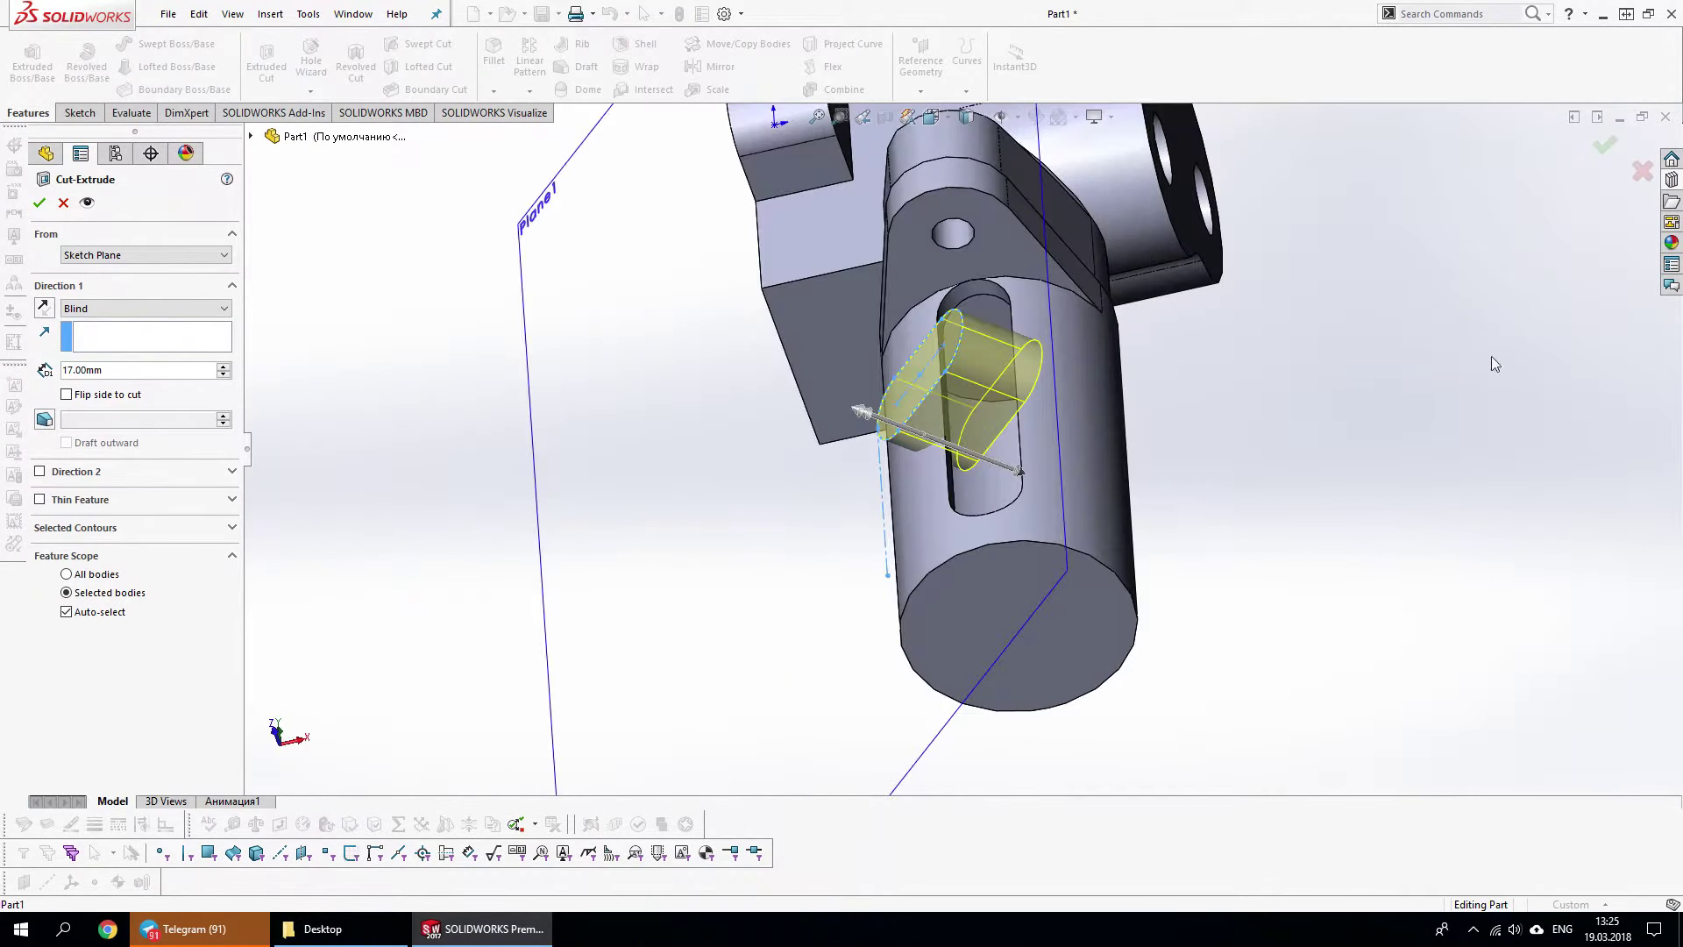
click(1606, 145)
mouse_move(1328, 454)
middle_down()
mouse_move(1213, 523)
mouse_move(1240, 572)
middle_up()
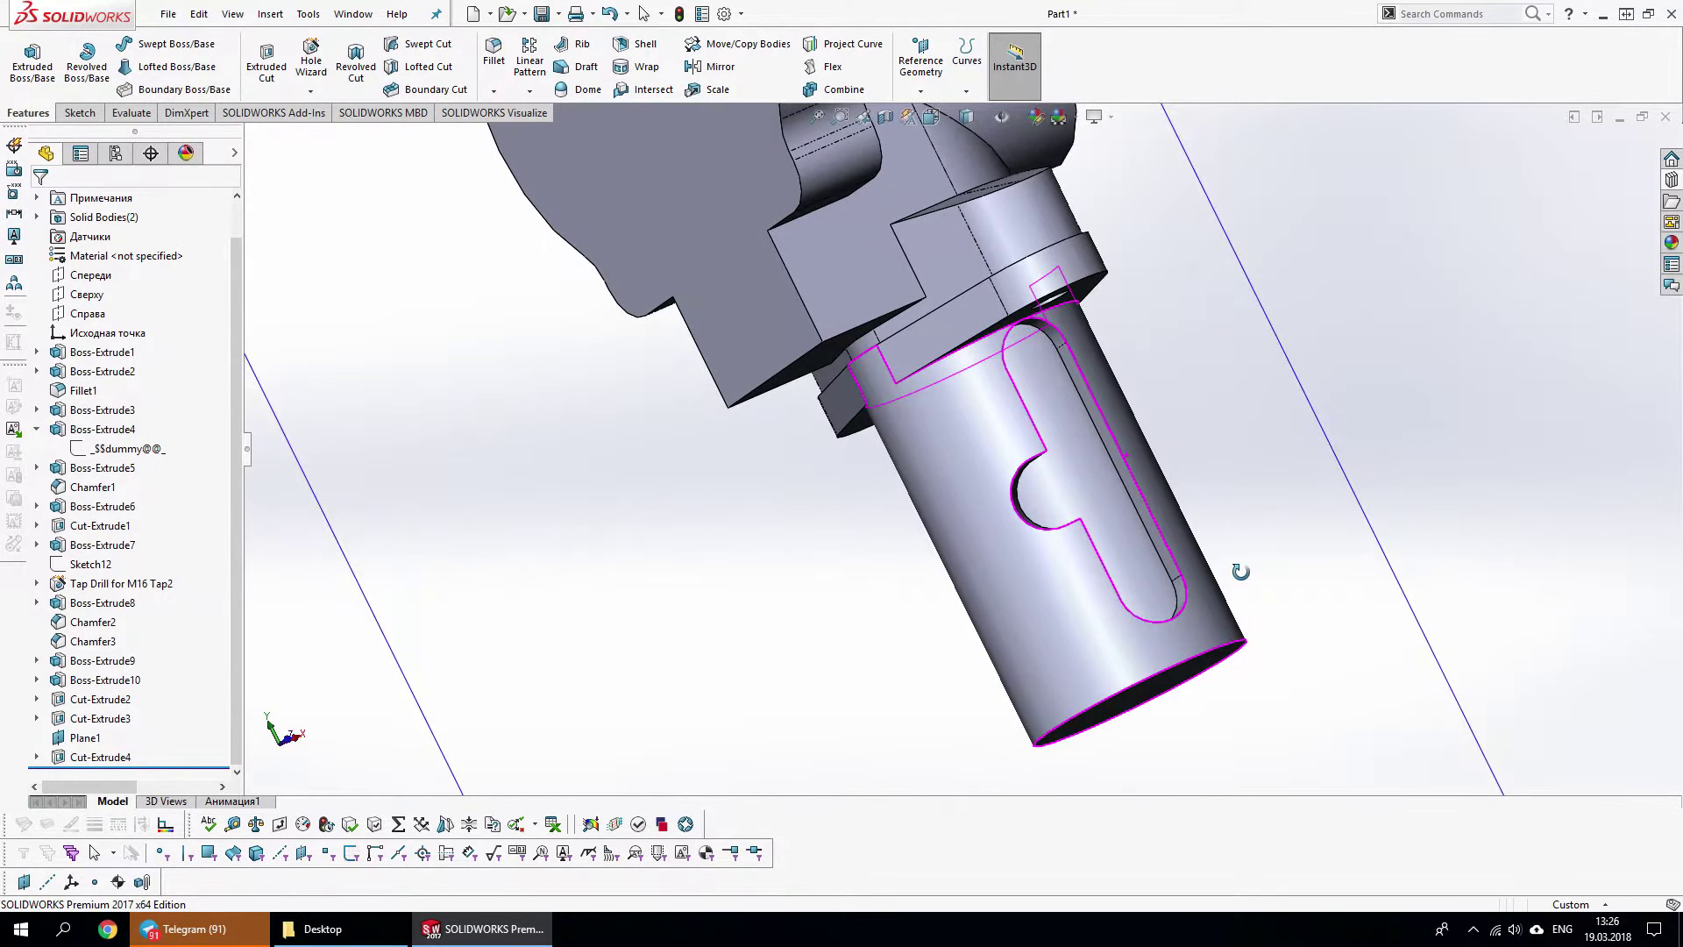
Reopen the Cut-Extrude4 sketch face-on and shift the slot and centerline sideways
click(1026, 582)
click(1052, 548)
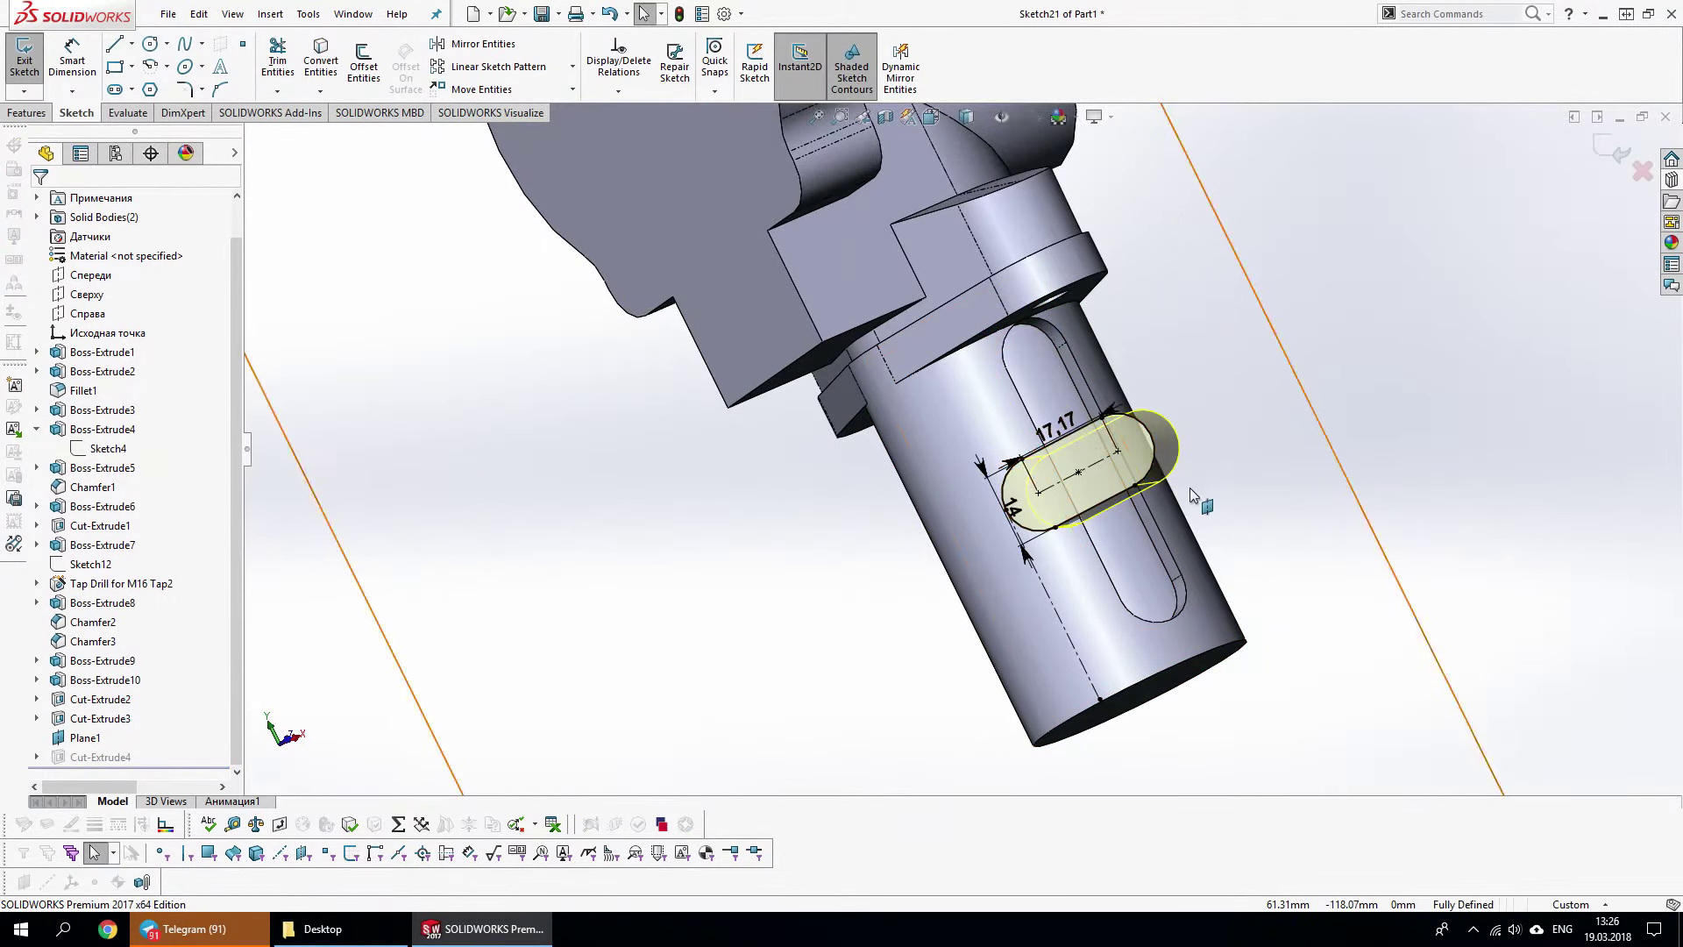
click(1008, 615)
key(Escape)
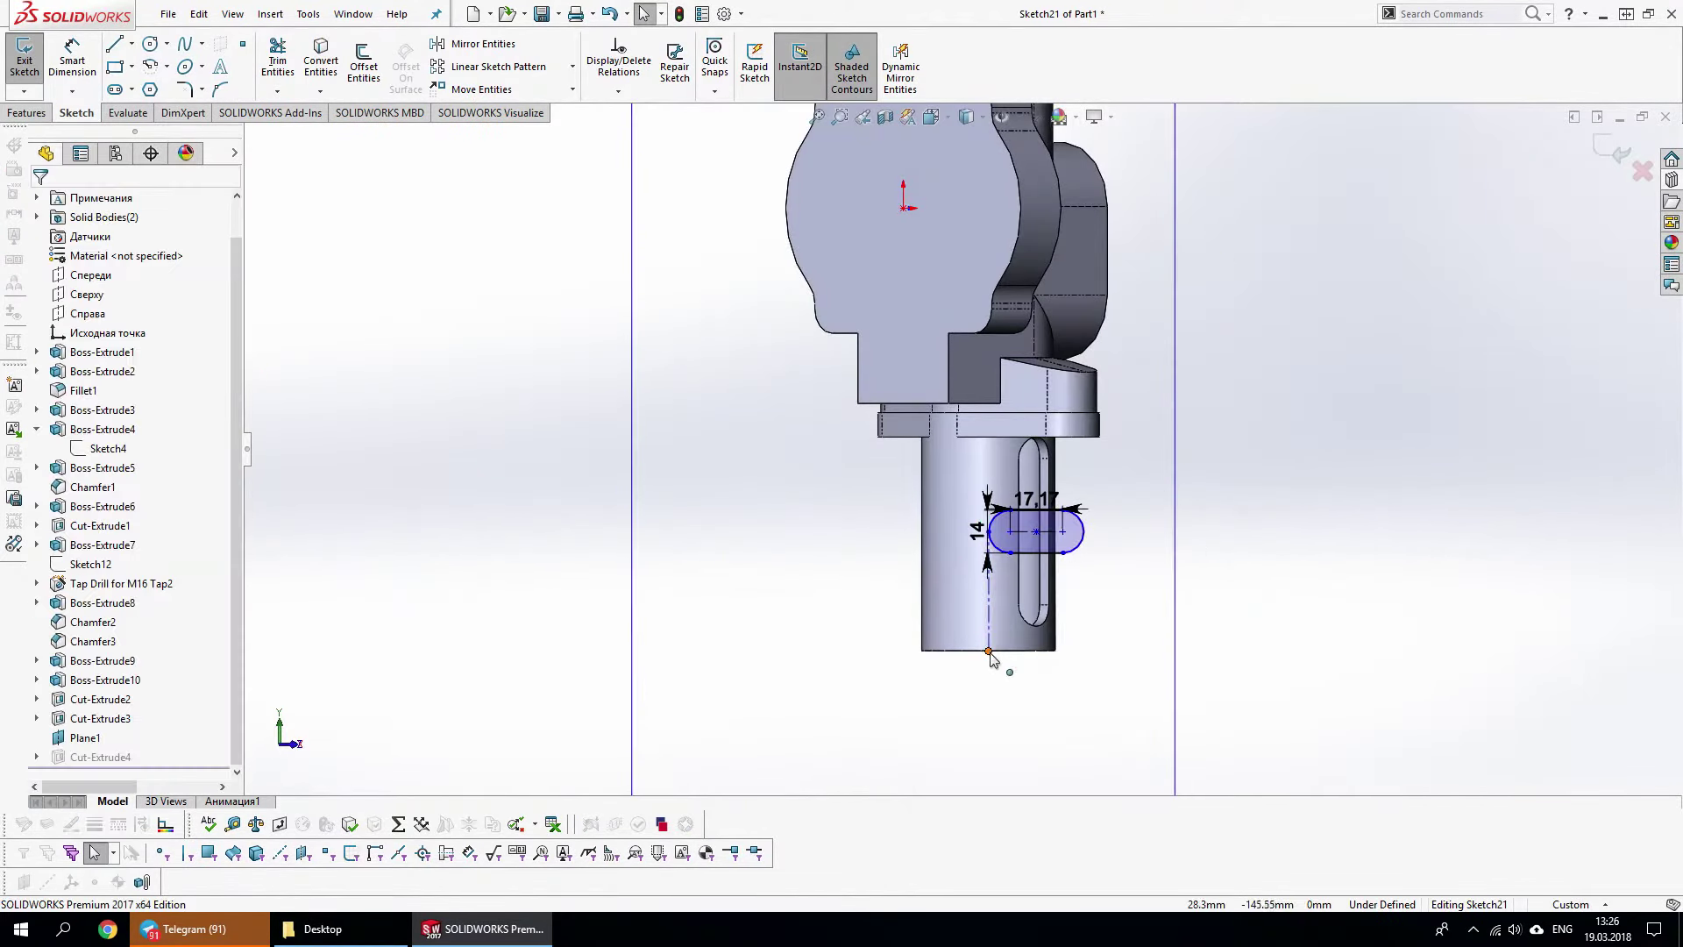
drag(989, 652, 951, 649)
Dimension the centerline 9,66 from the part edge, then exit the sketch to rebuild the cut
key(d)
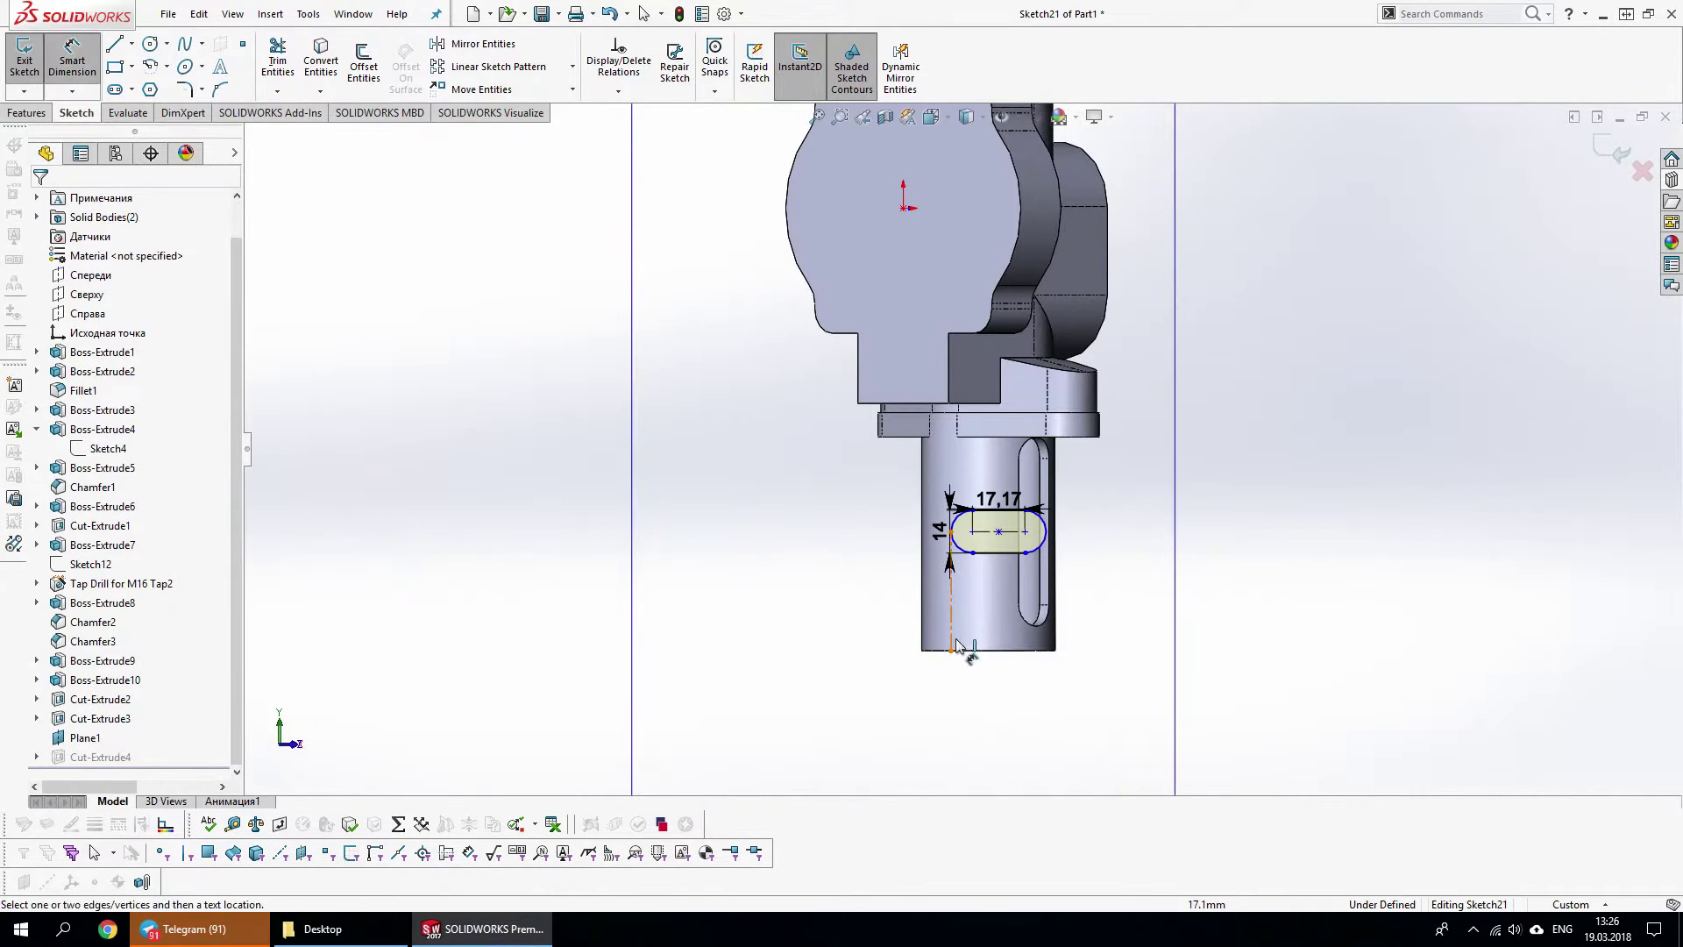
click(951, 649)
click(921, 653)
key(Return)
click(925, 714)
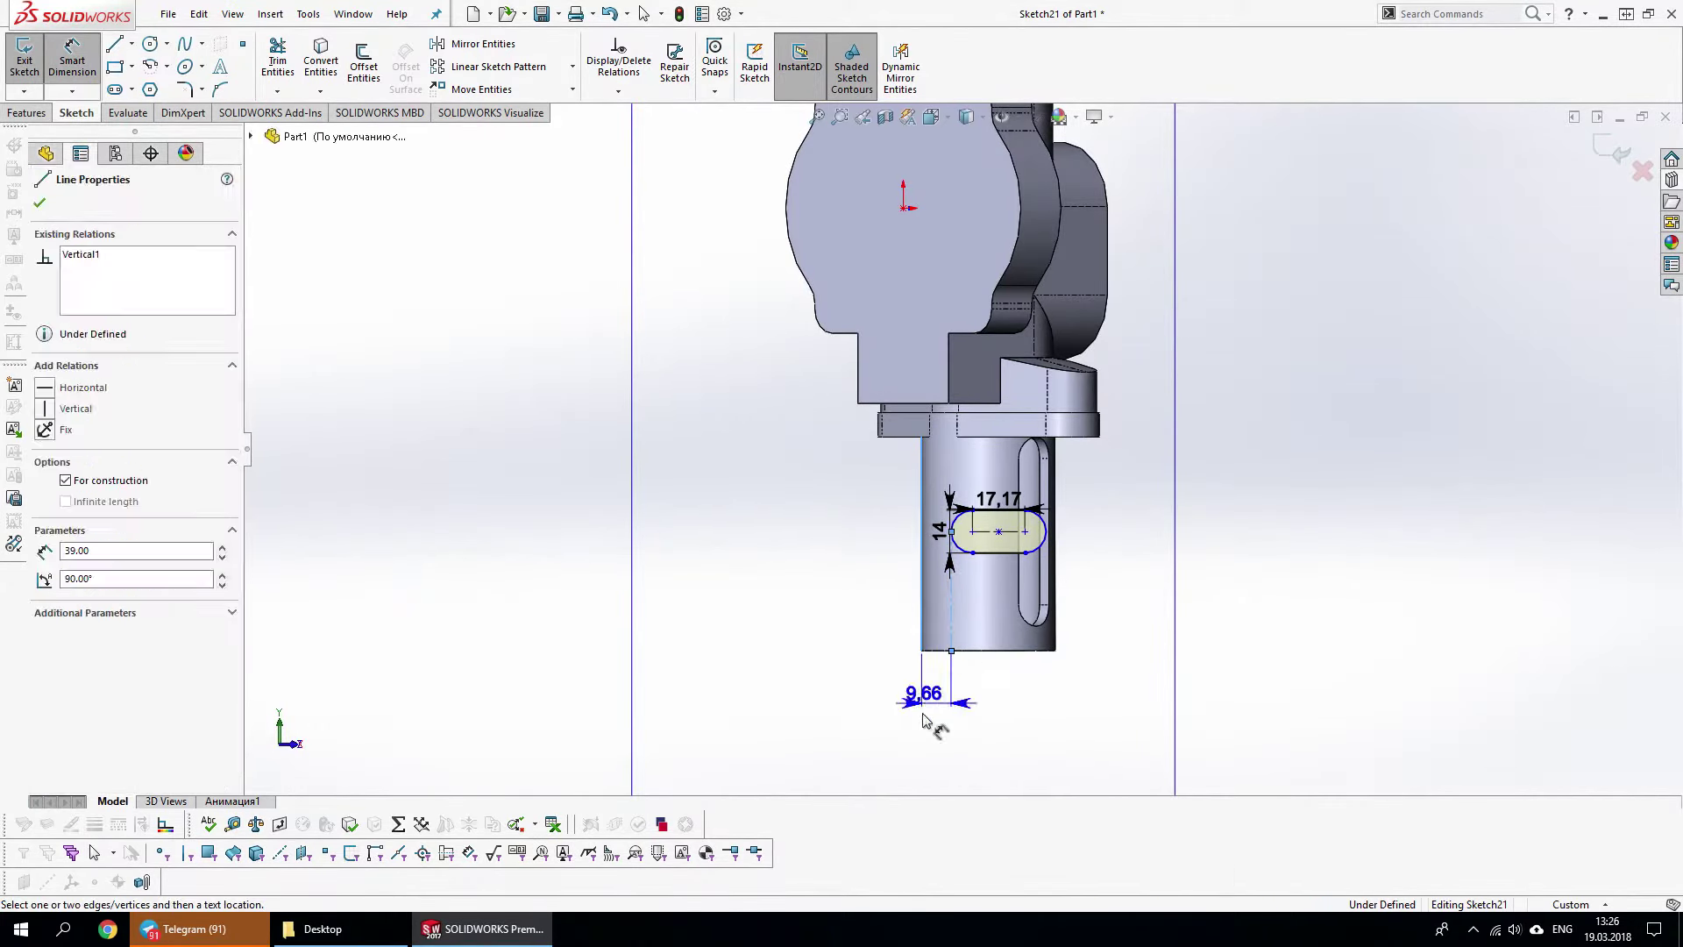
key(Return)
click(1615, 150)
mouse_move(1534, 248)
middle_down()
mouse_move(1218, 524)
mouse_move(1300, 237)
mouse_move(1195, 289)
mouse_move(1415, 498)
mouse_move(1349, 557)
middle_up()
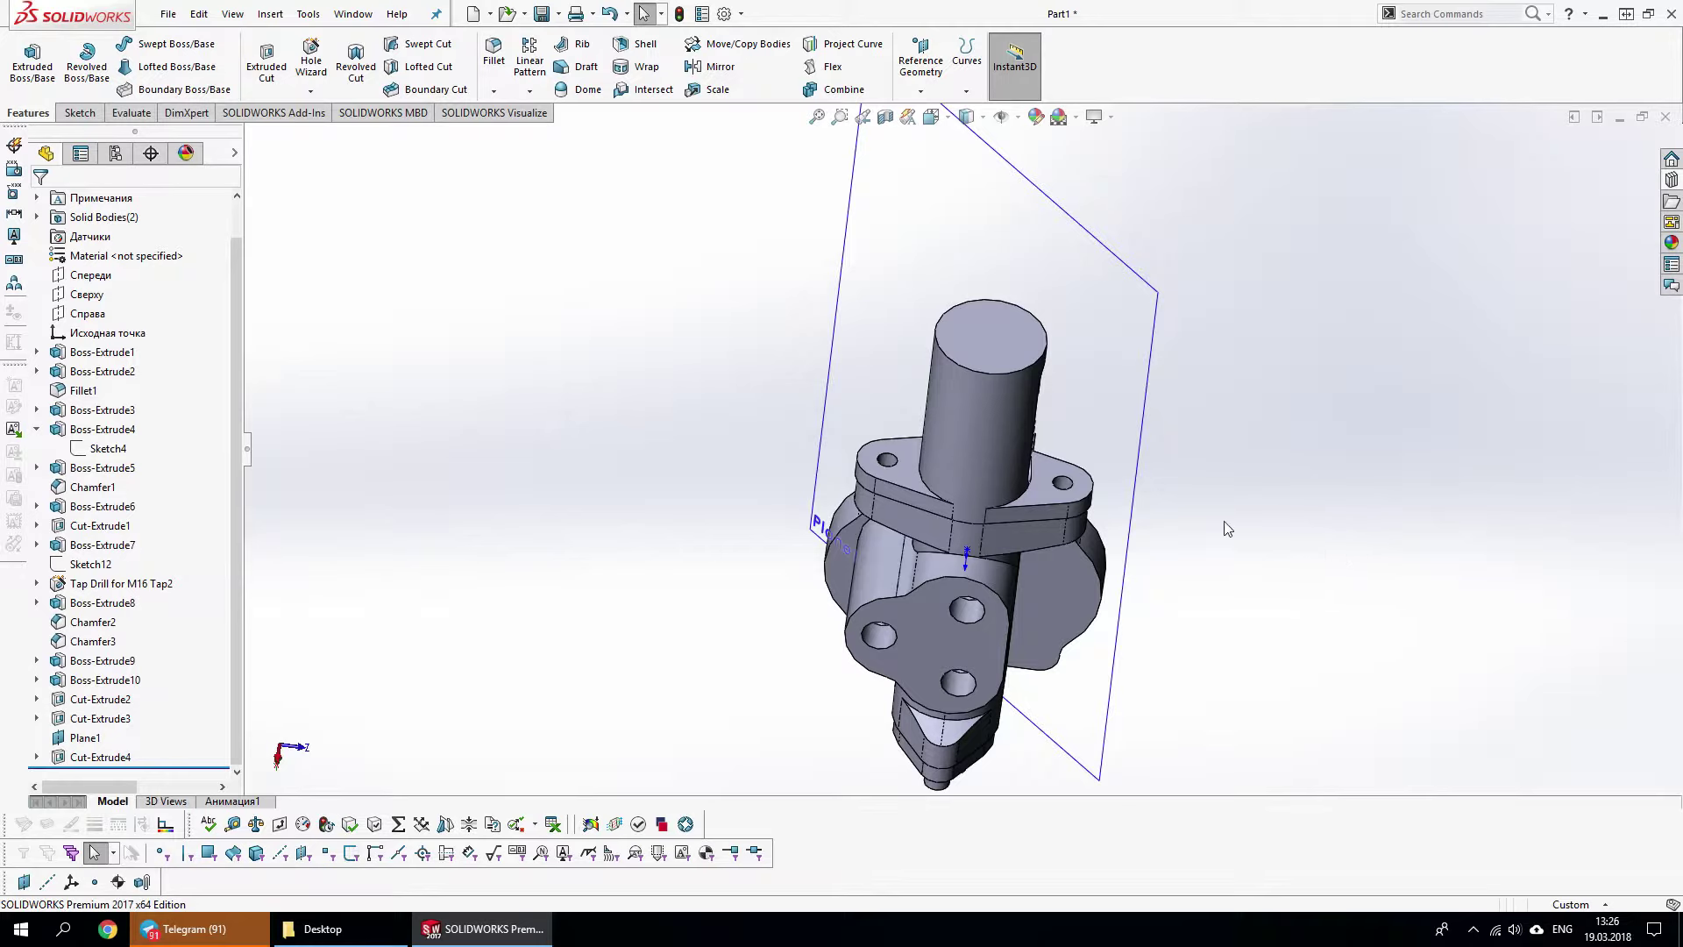
Insert an M8 x 20 socket-head bolt from the Design Library as a separate body
click(1672, 180)
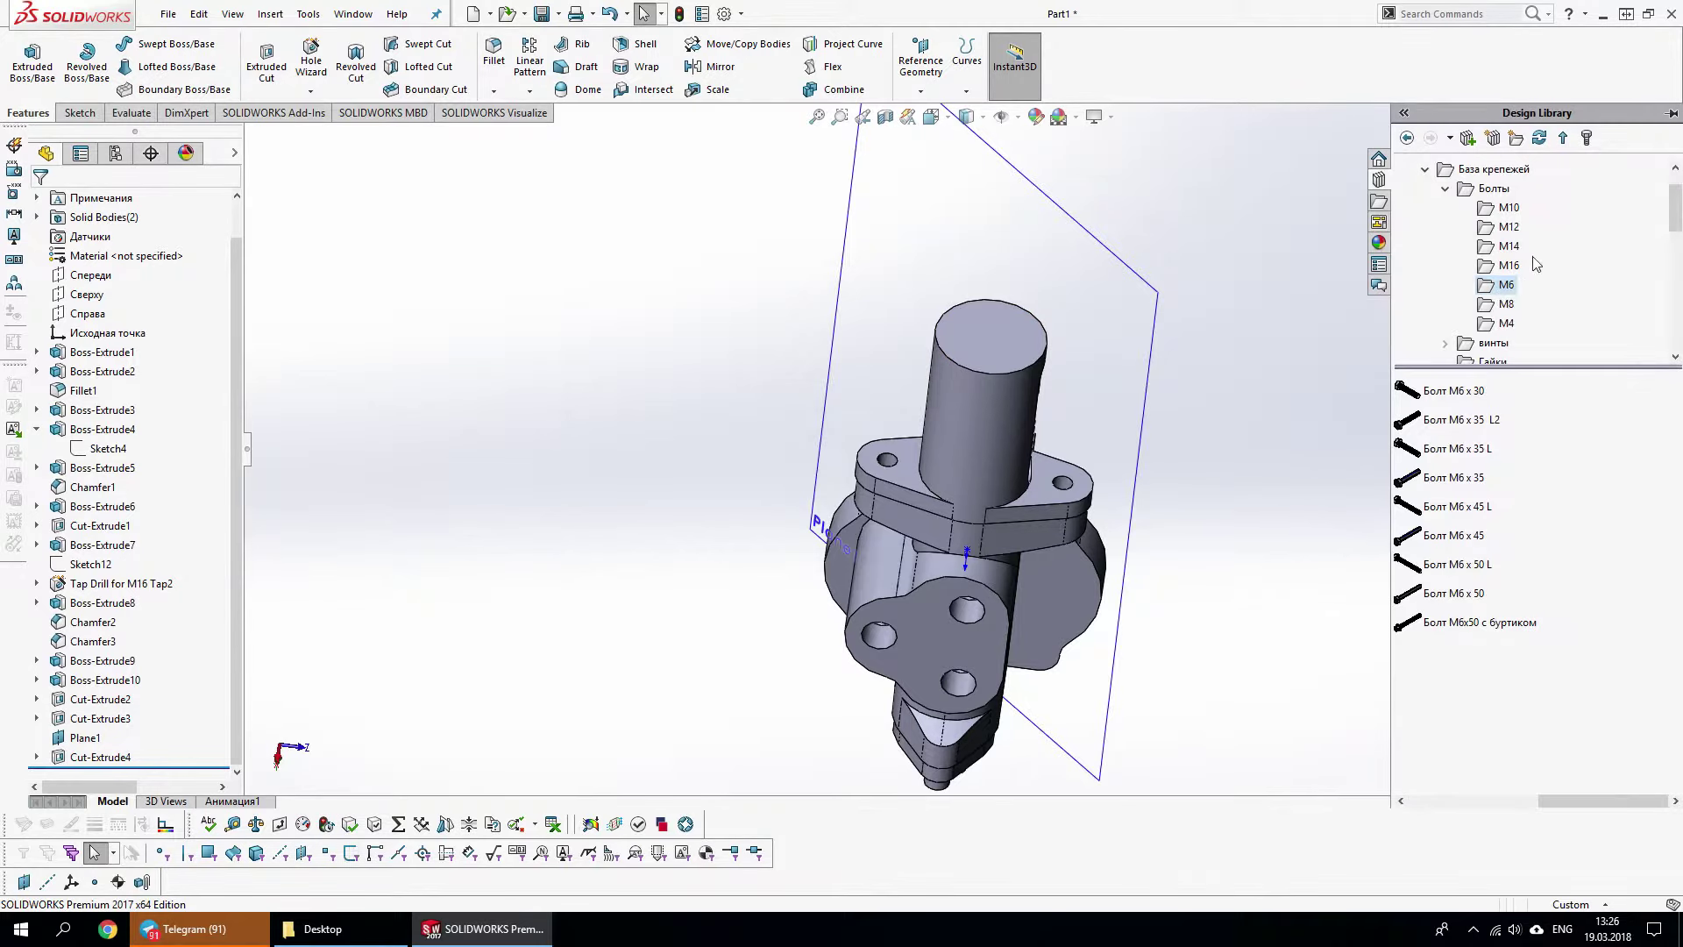
click(1508, 305)
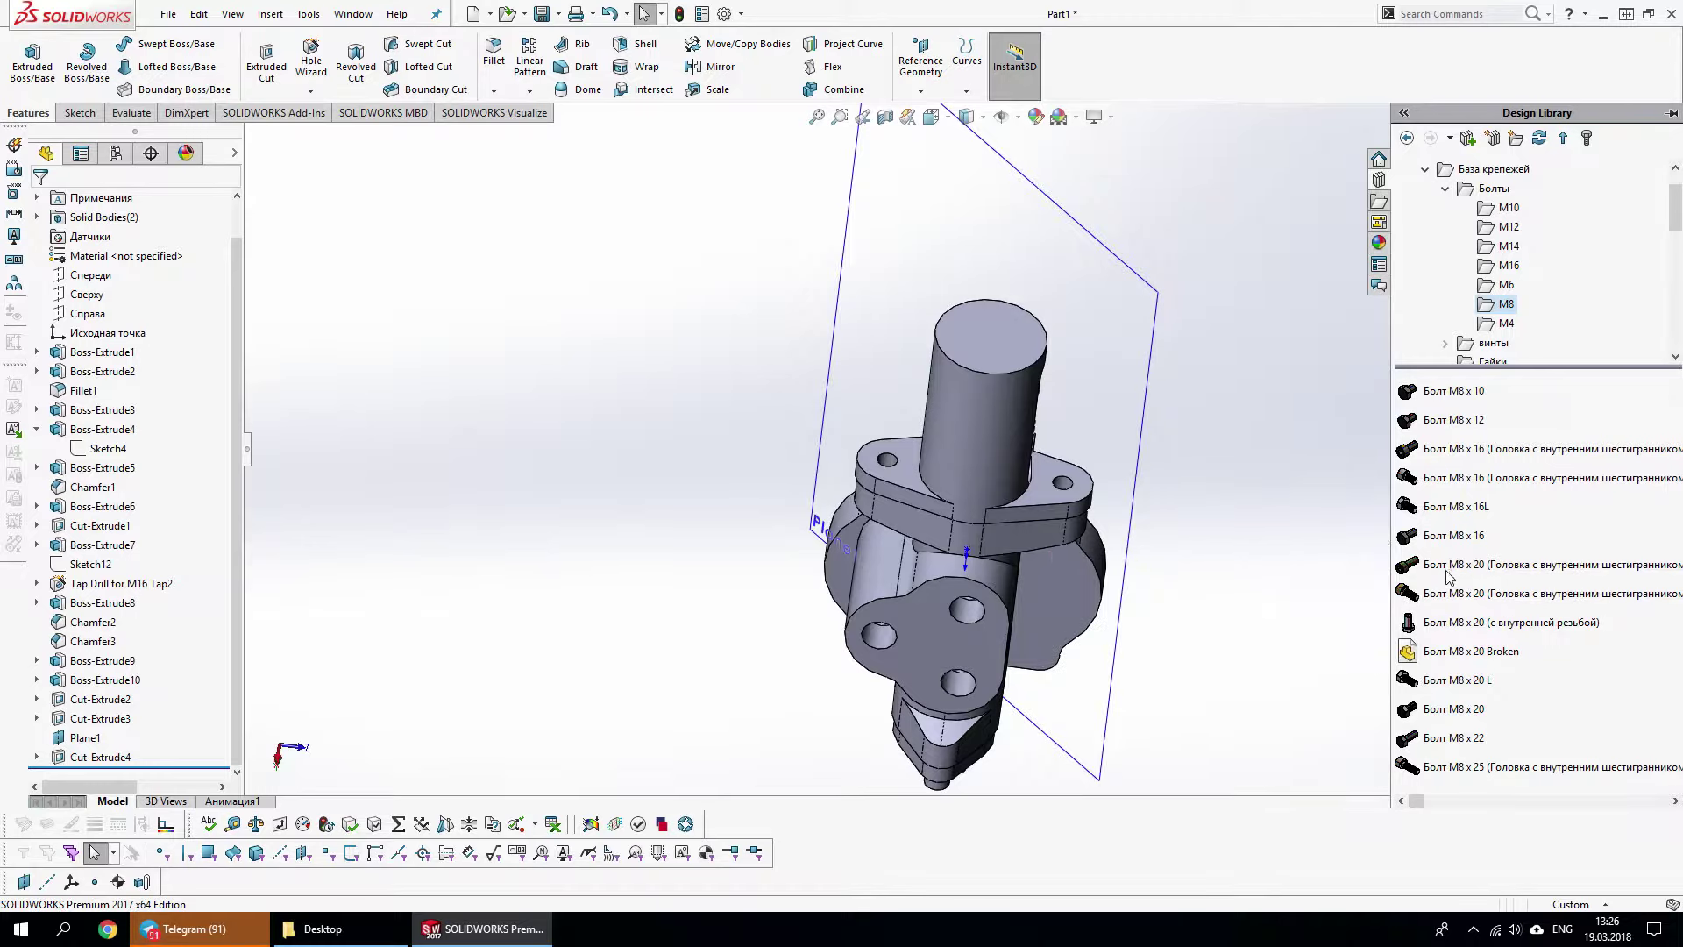
drag(1448, 573, 695, 439)
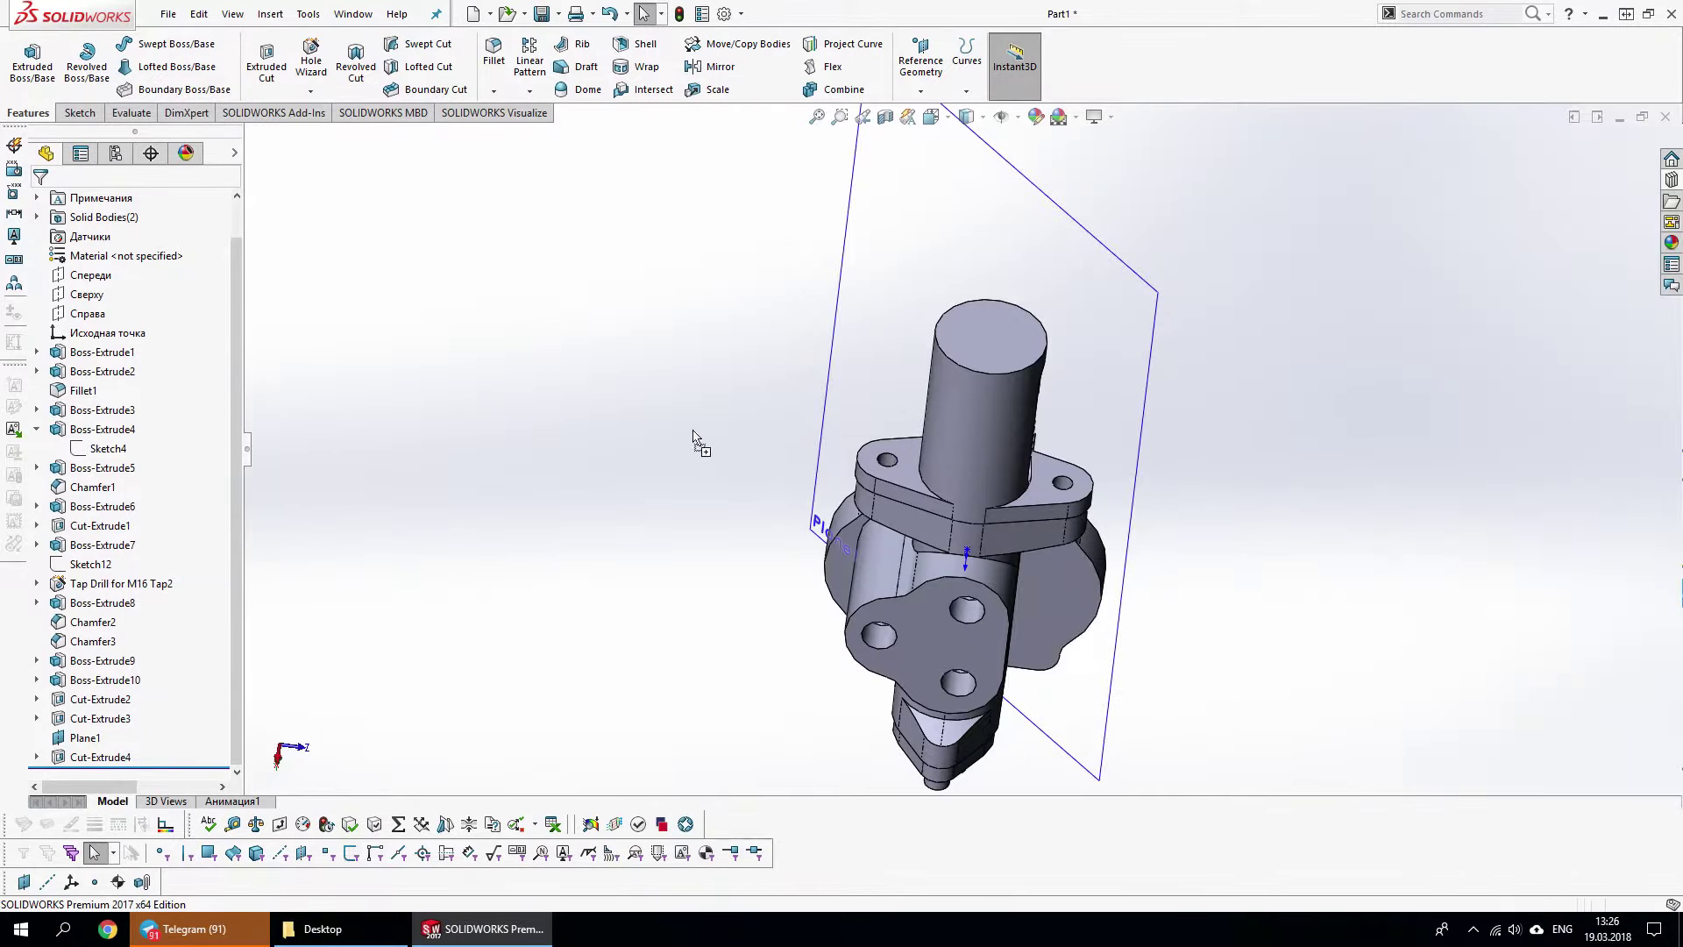
click(792, 462)
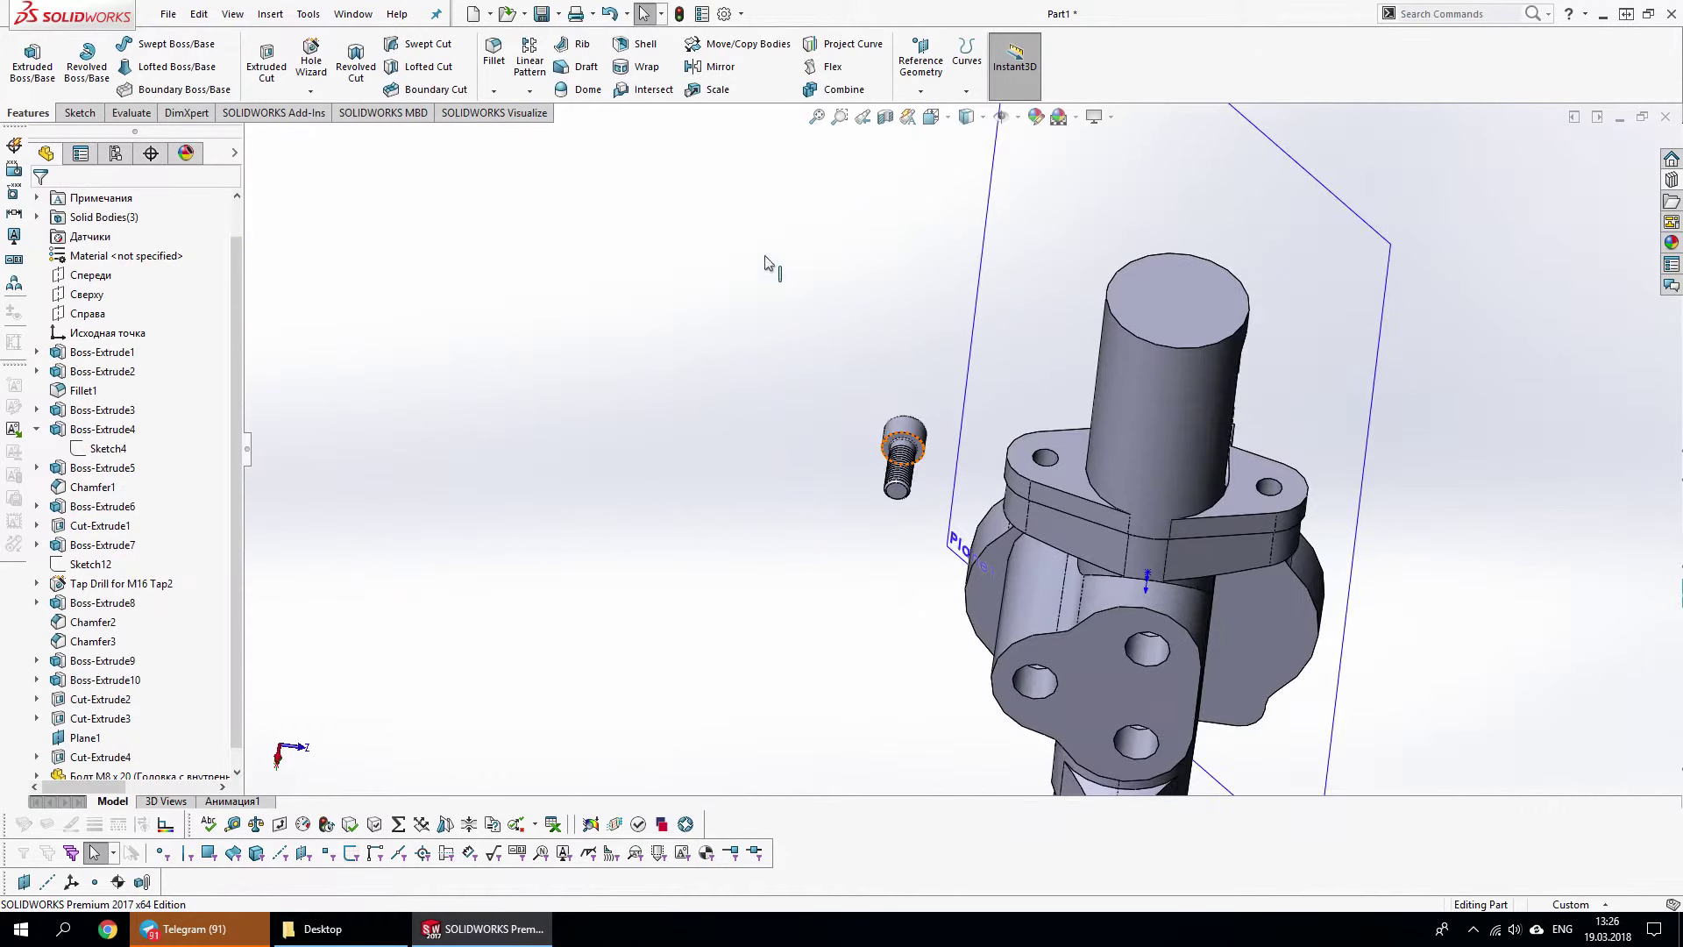
middle_drag(1056, 422, 893, 219)
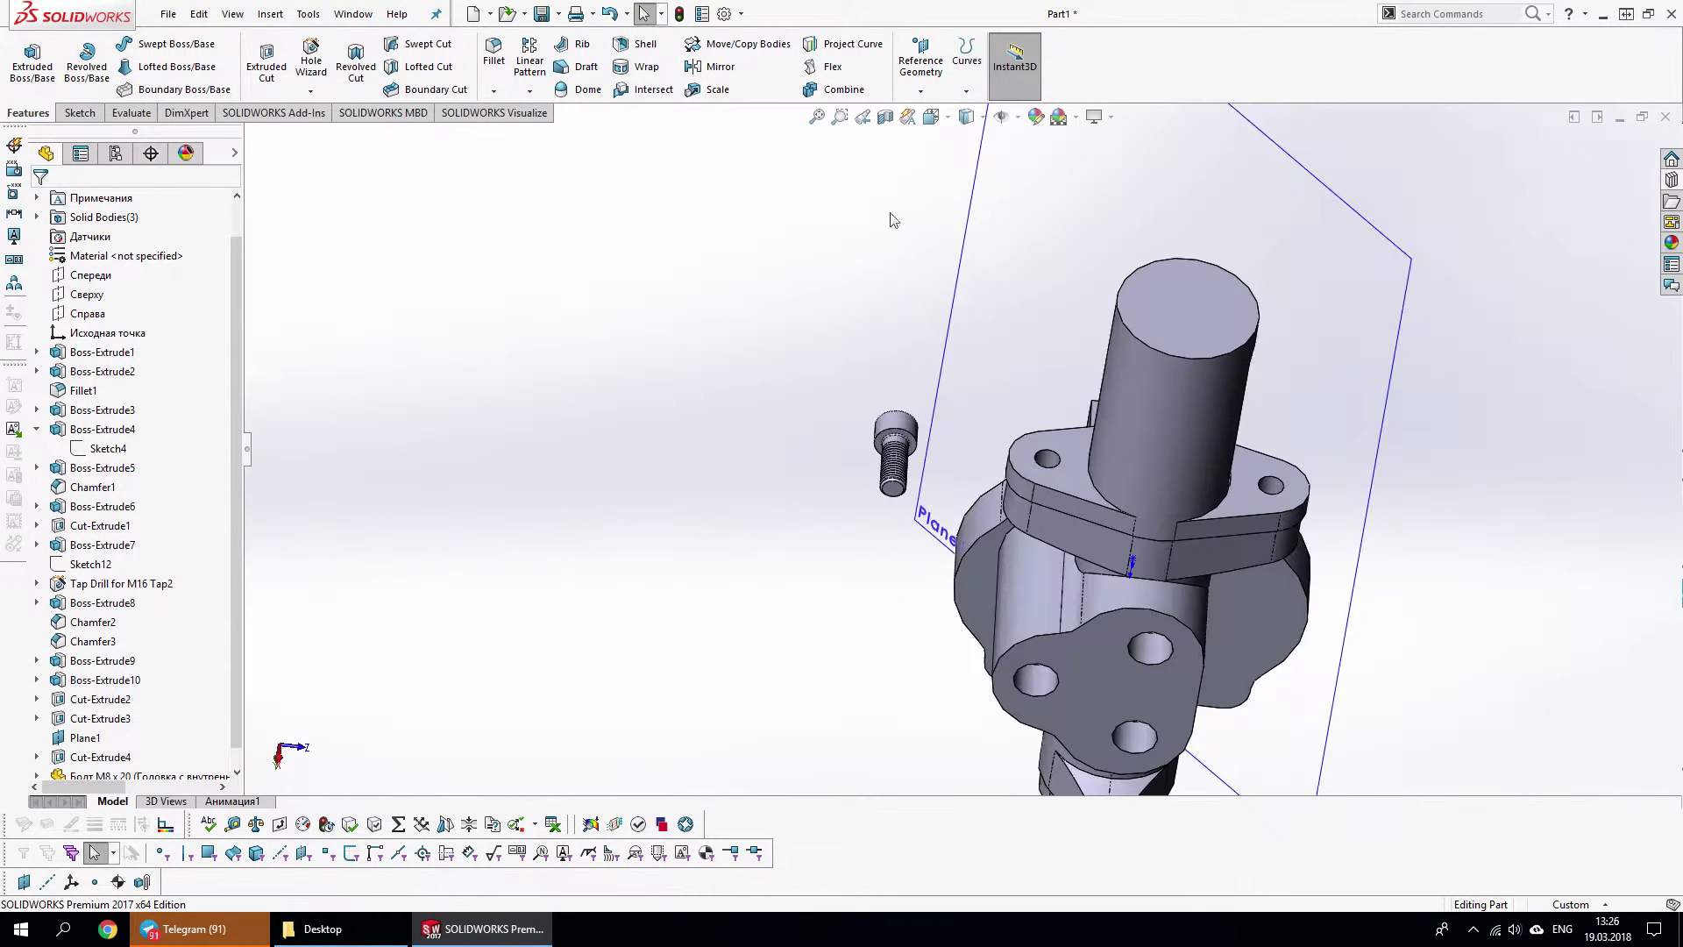
Try a concentric Move/Copy Body mate on the bolt, then cancel and hide the lower body
click(736, 44)
click(894, 447)
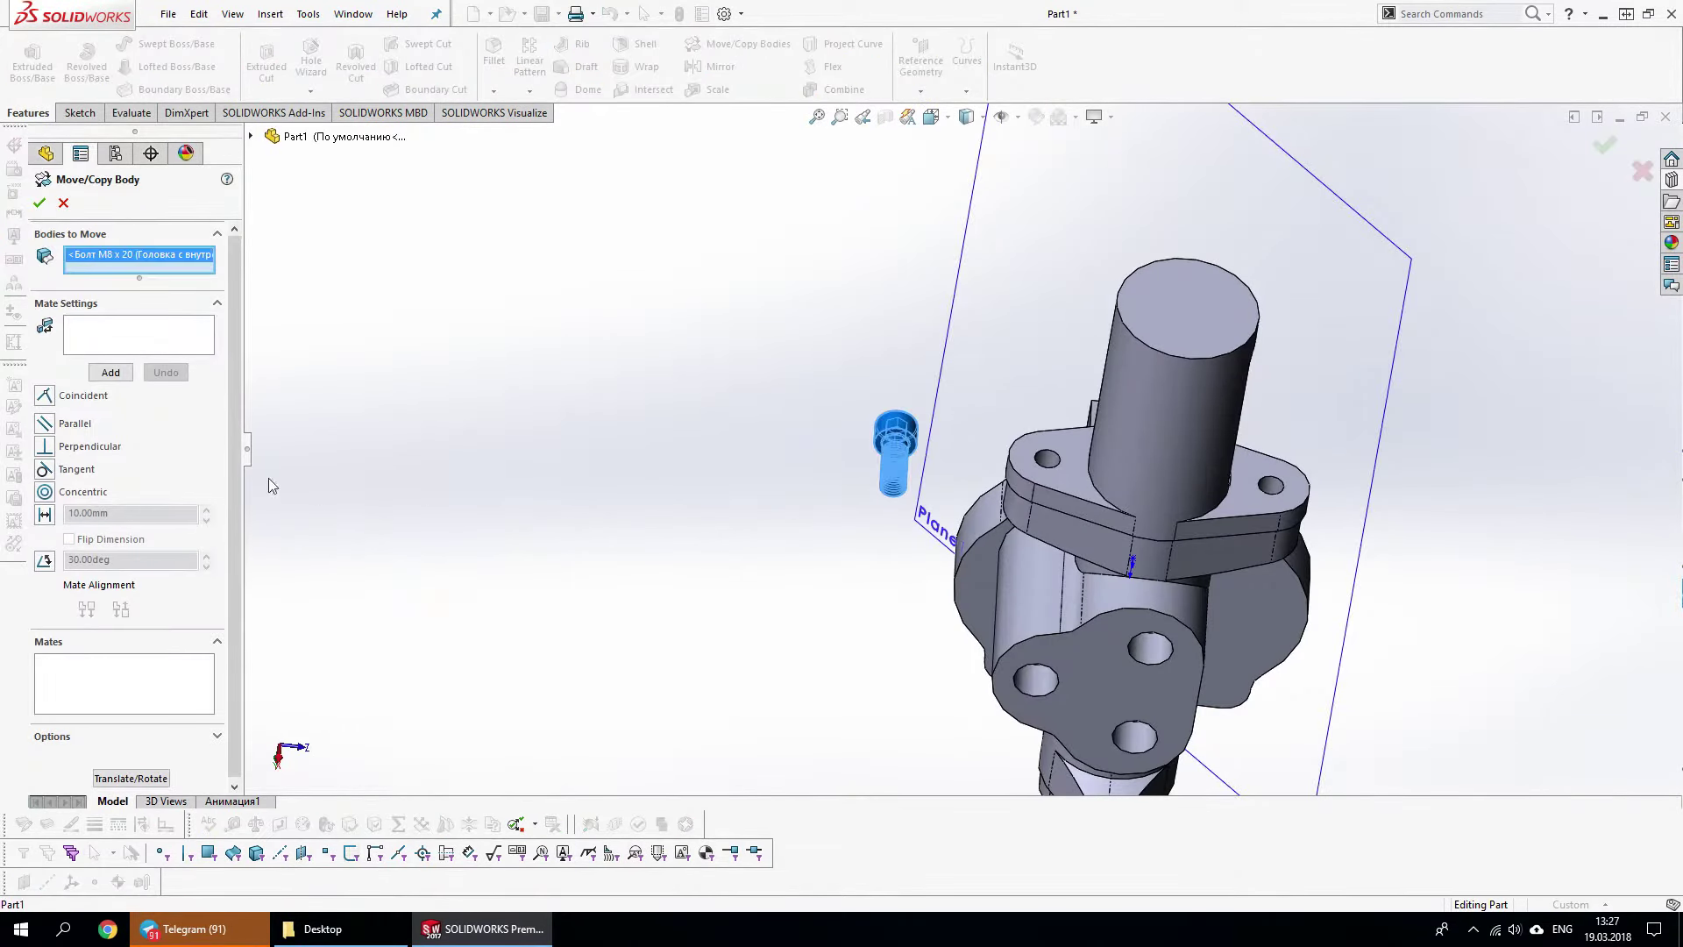
click(903, 466)
click(1051, 461)
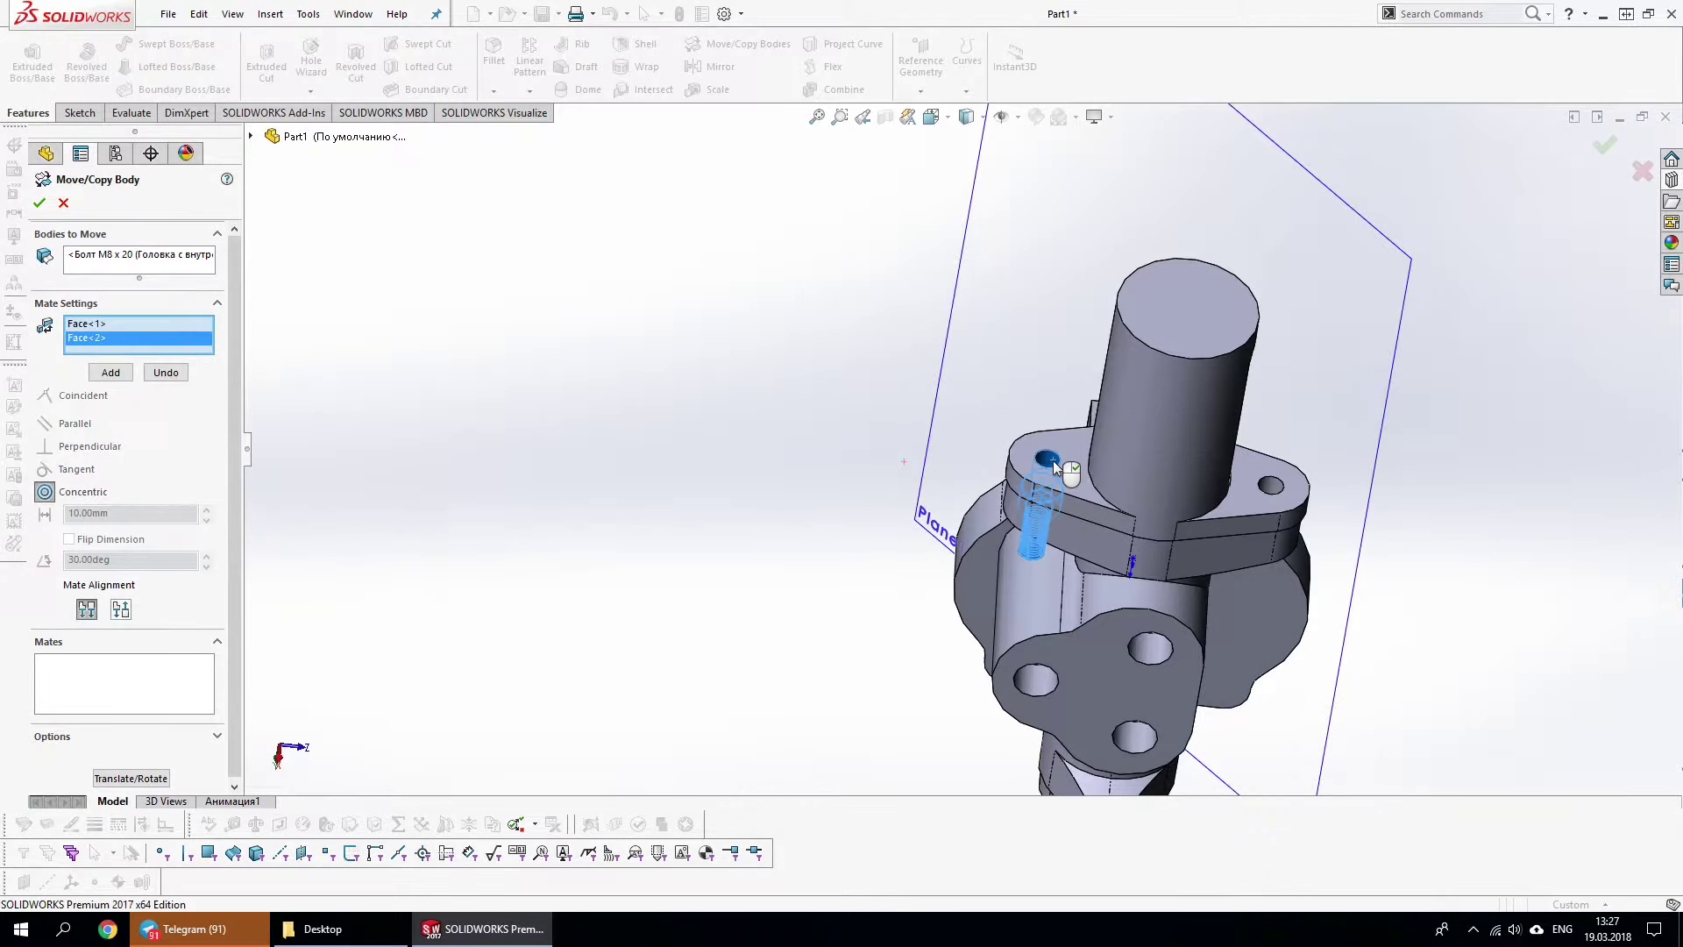
click(114, 372)
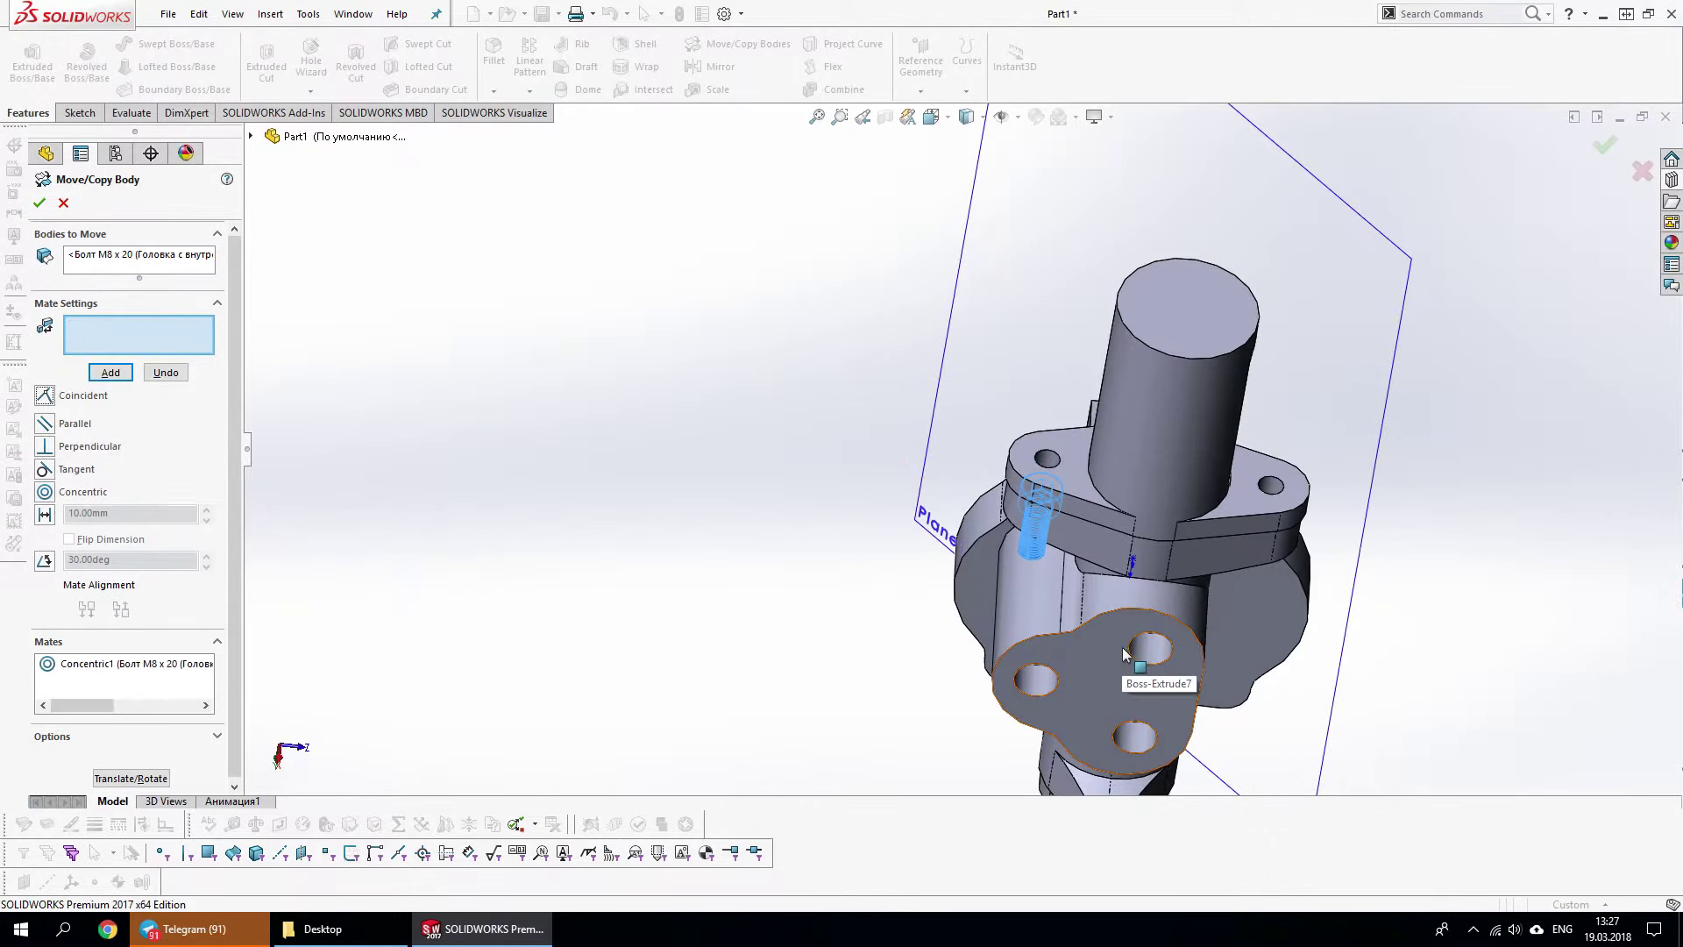
key(Escape)
key(Tab)
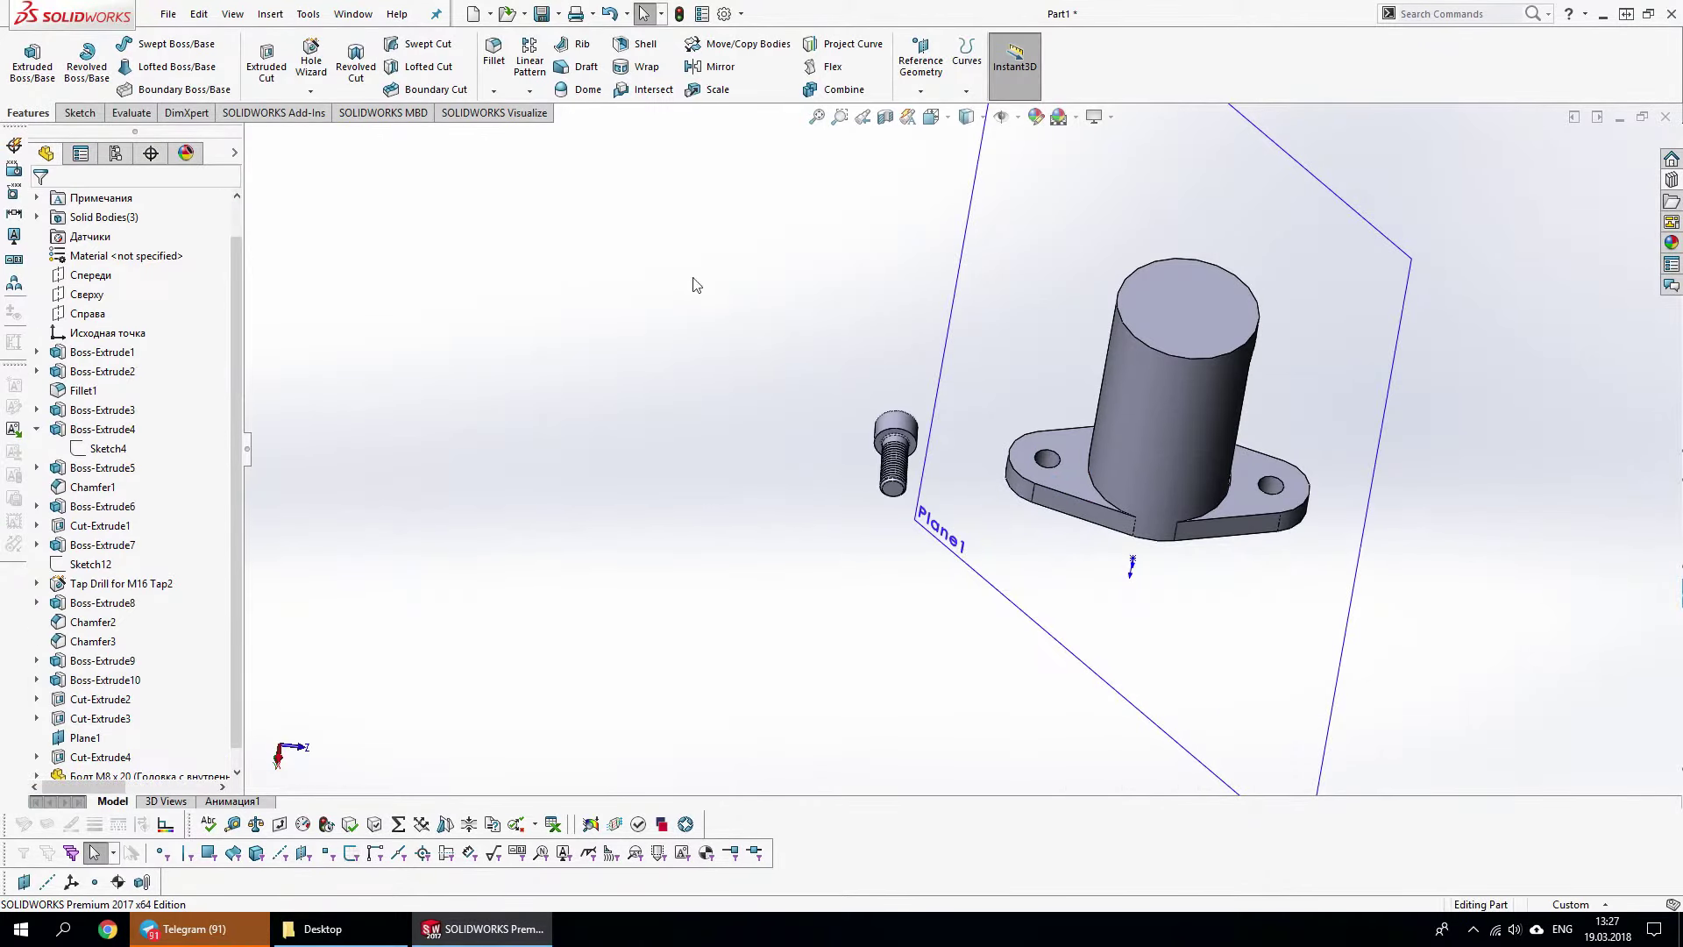
Seat the M8 bolt in a flange hole with Move/Copy Body mates, creating Body-Move/Copy1
click(1060, 281)
click(737, 44)
click(905, 443)
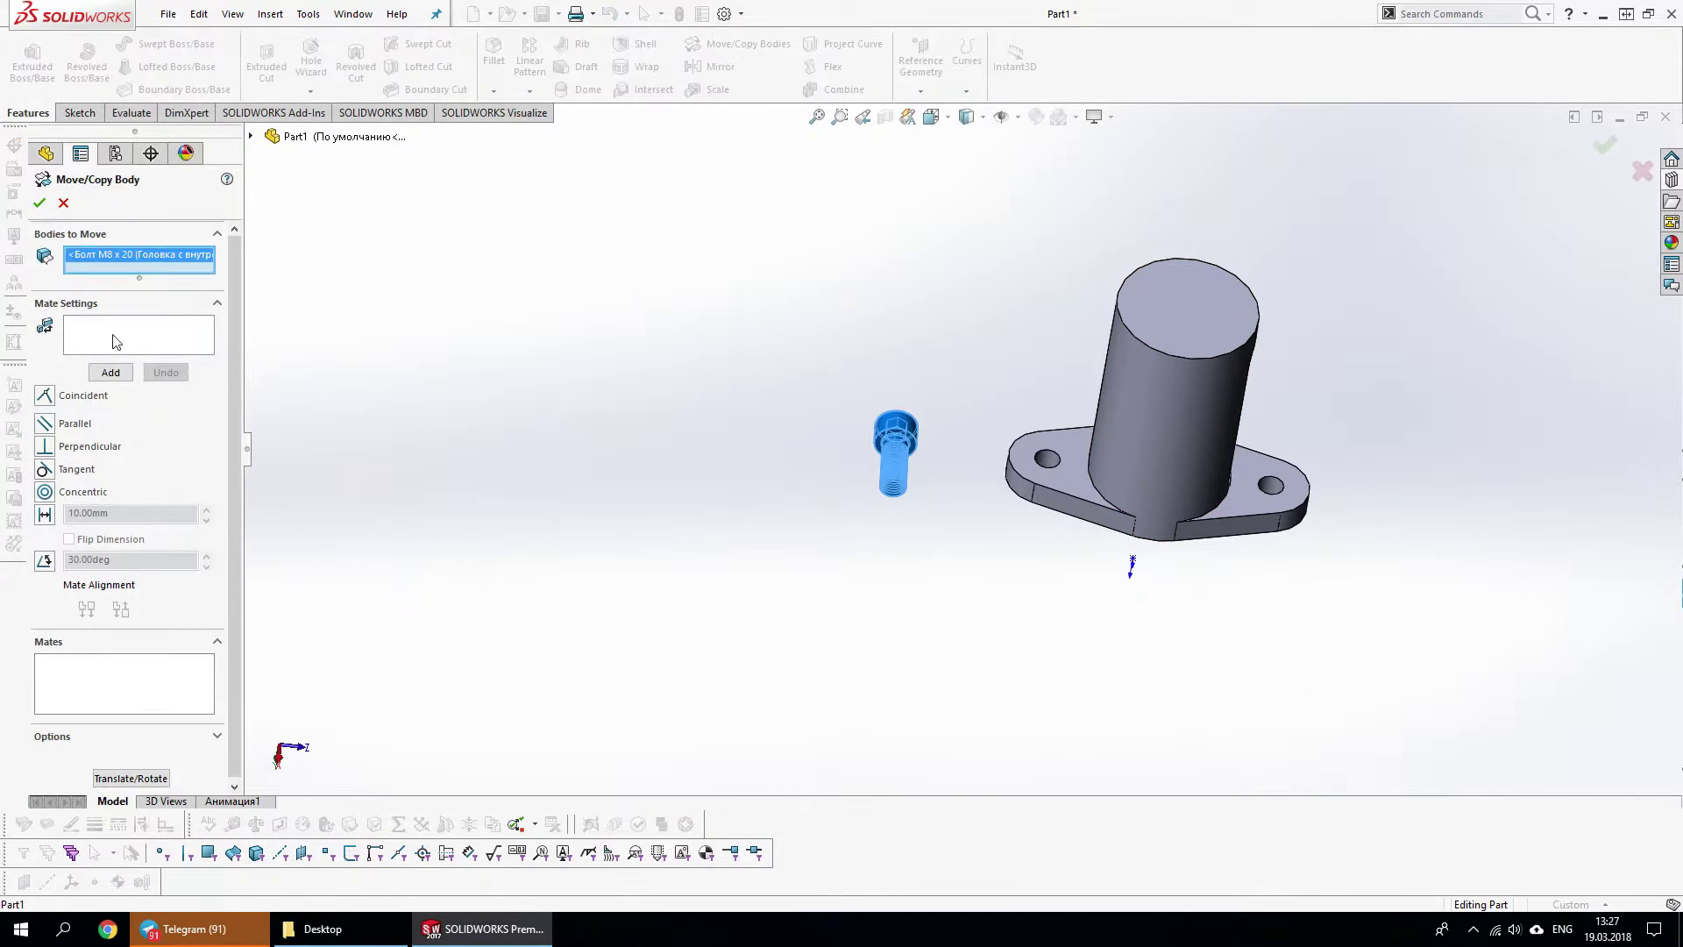
click(1066, 478)
scroll(924, 453, down, 5)
click(111, 371)
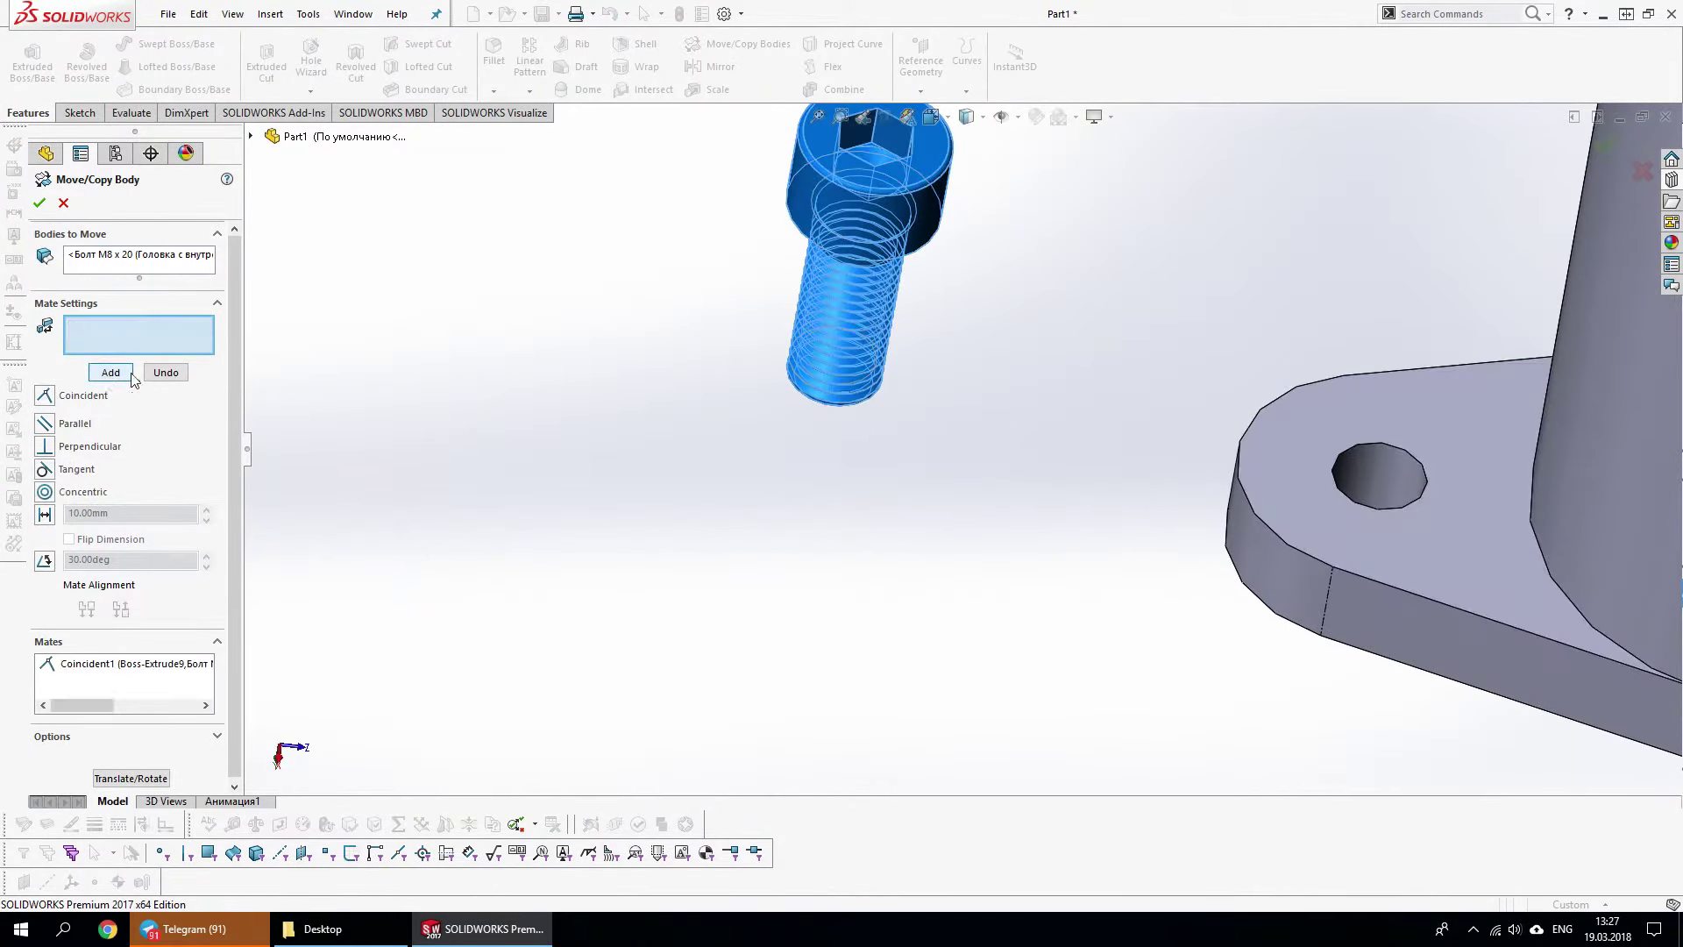
click(1387, 470)
scroll(1071, 526, up, 3)
key(Return)
drag(638, 424, 736, 463)
scroll(938, 504, up, 2)
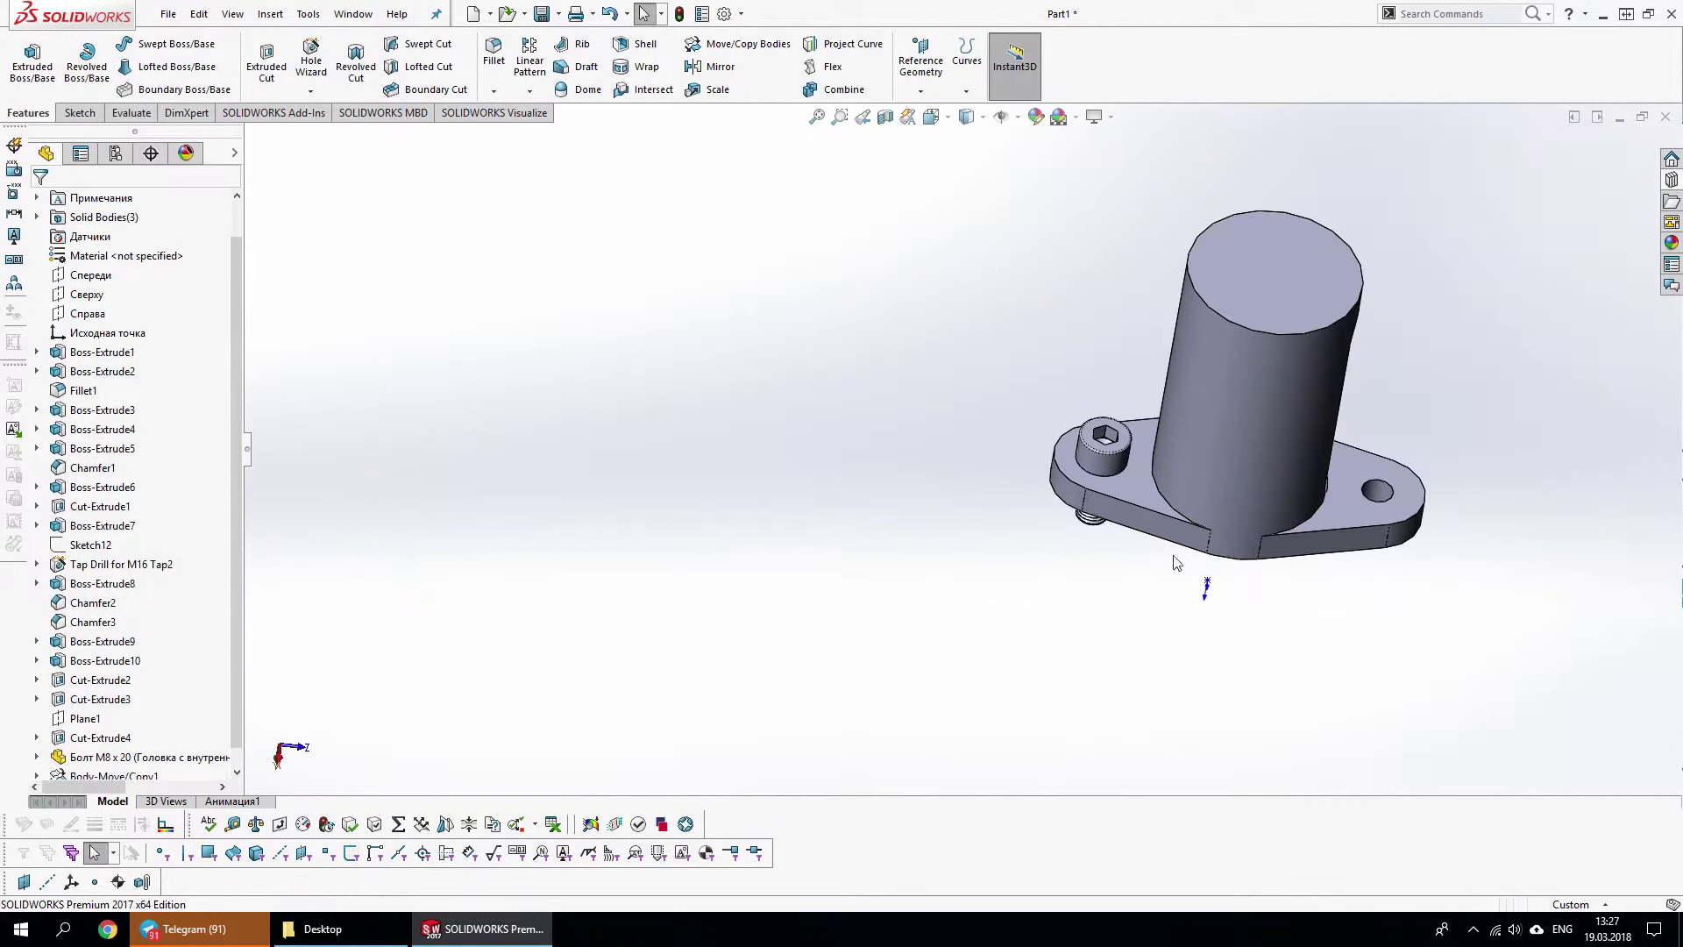
middle_drag(1210, 593, 1333, 629)
scroll(1277, 471, down, 3)
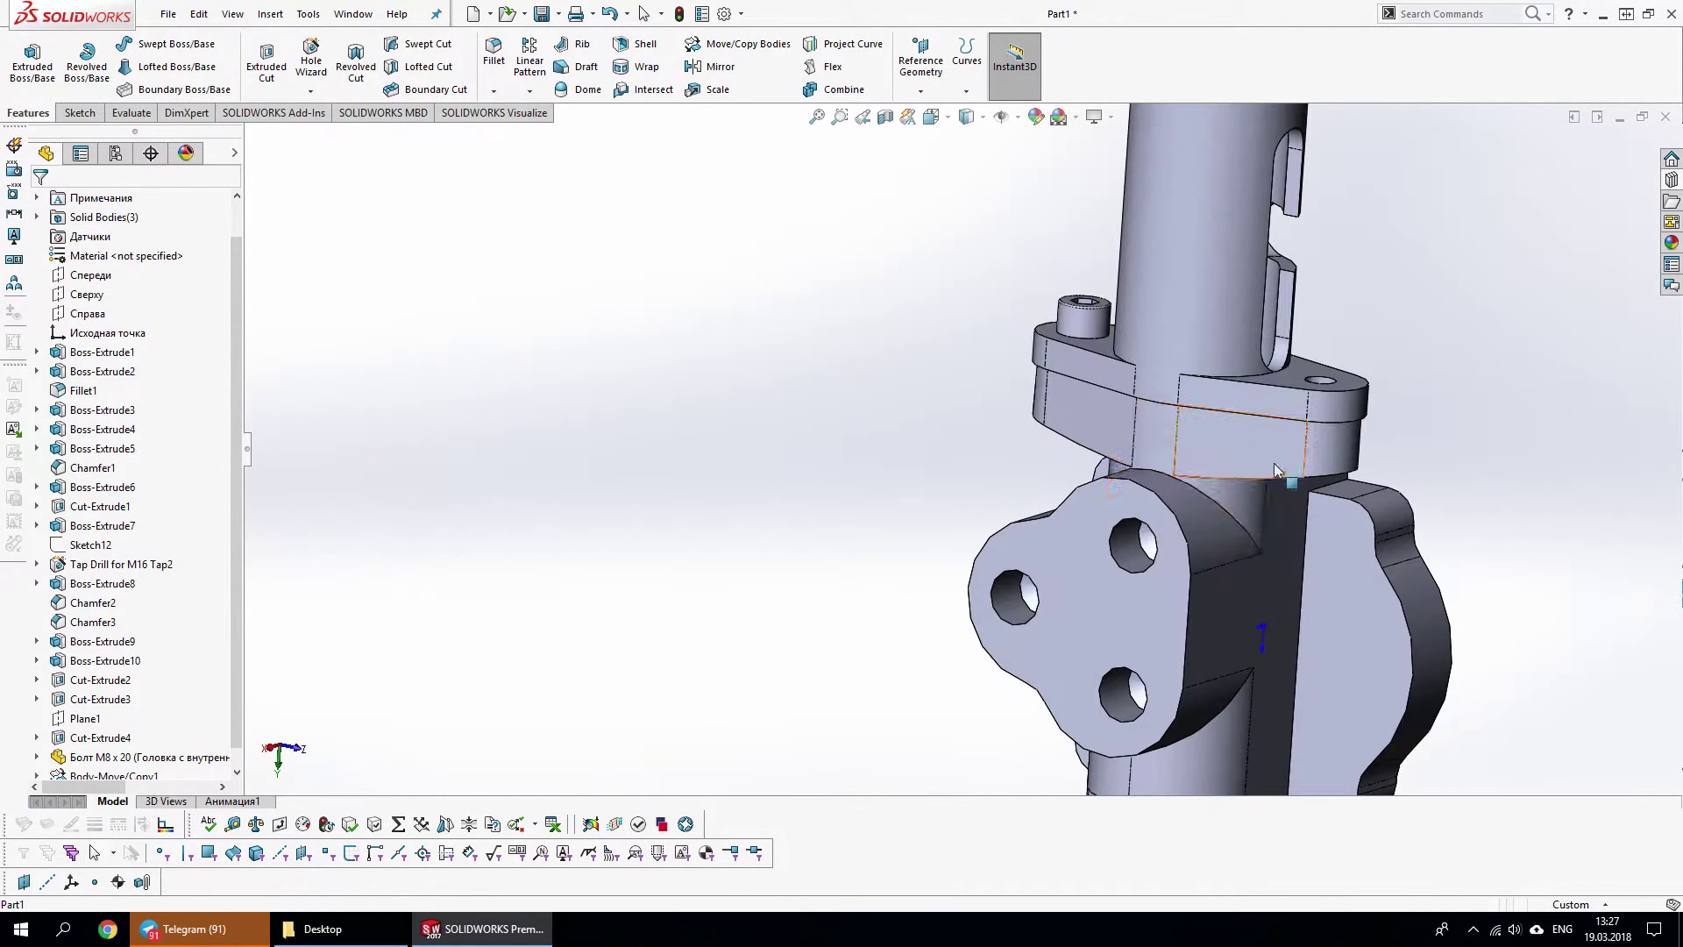
Insert an M8x16 countersunk cross-head screw from the Design Library as a body
click(1672, 181)
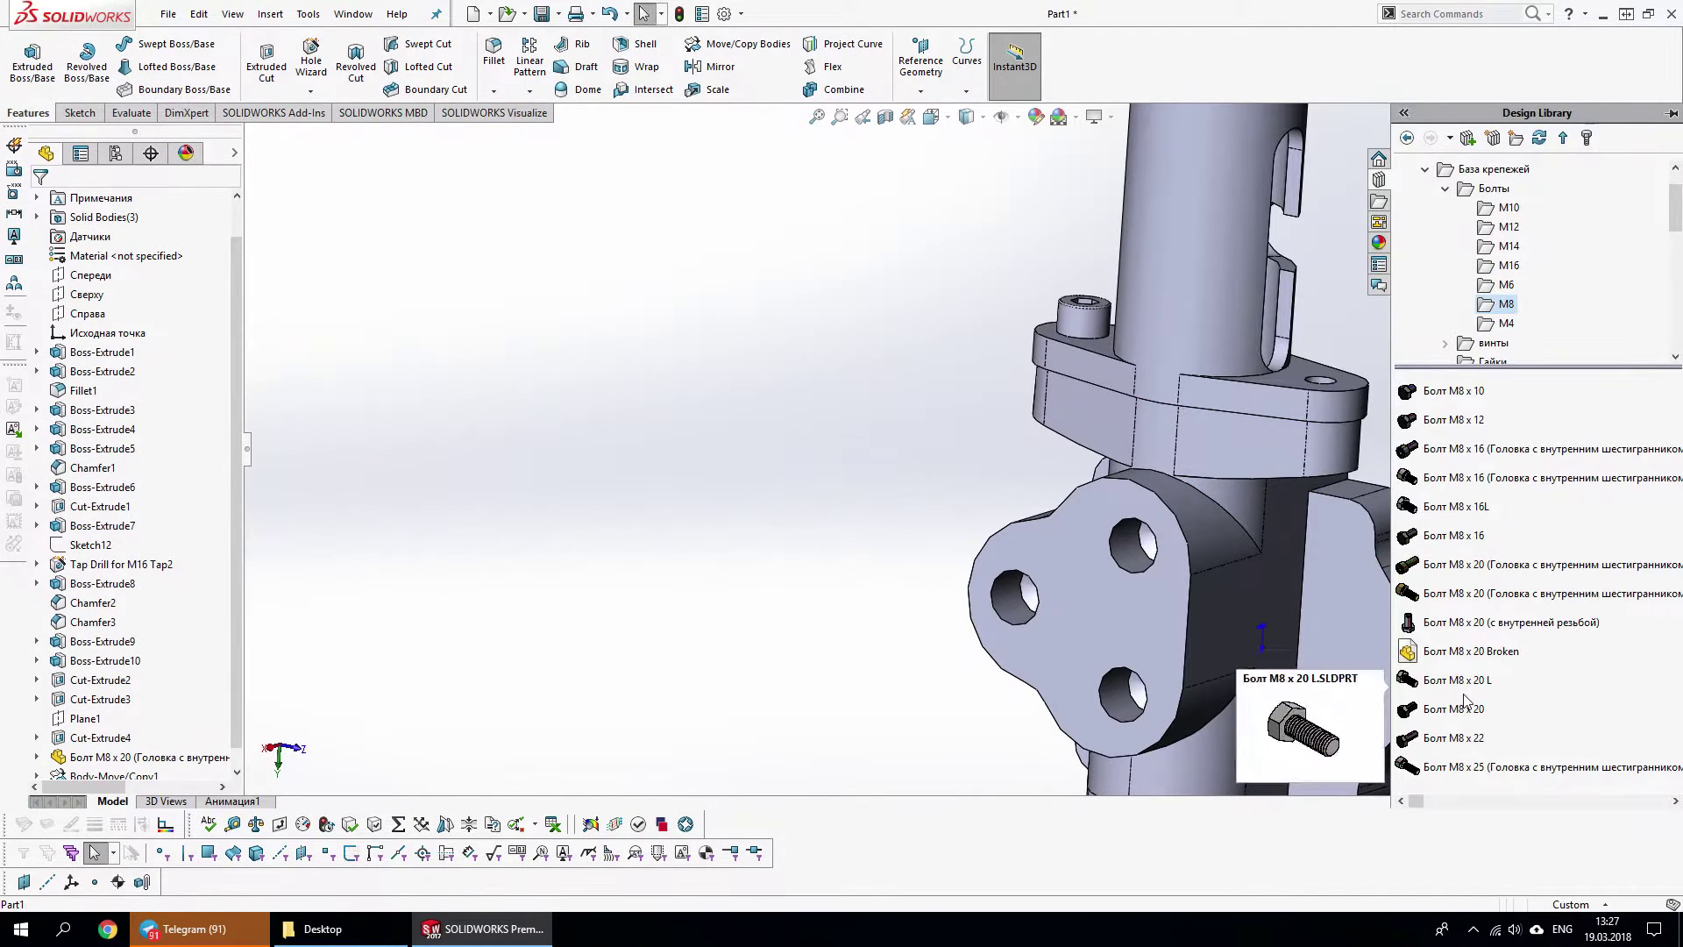
scroll(1481, 710, down, 10)
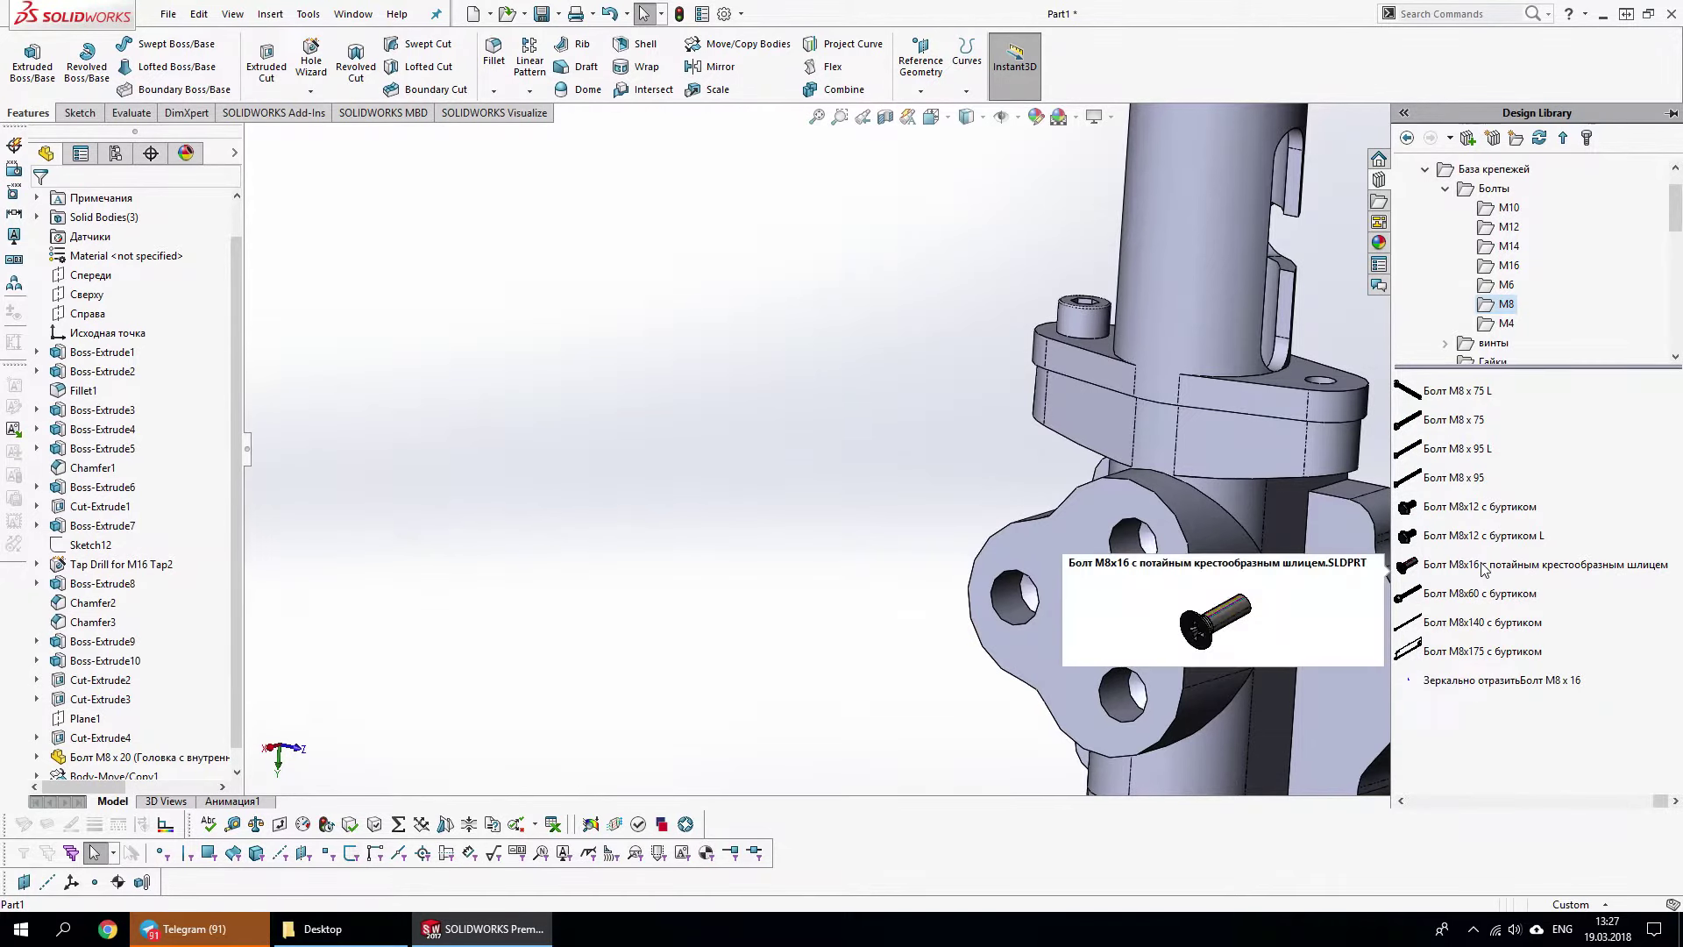
drag(1484, 570, 903, 446)
click(798, 462)
click(1458, 415)
scroll(1458, 414, up, 3)
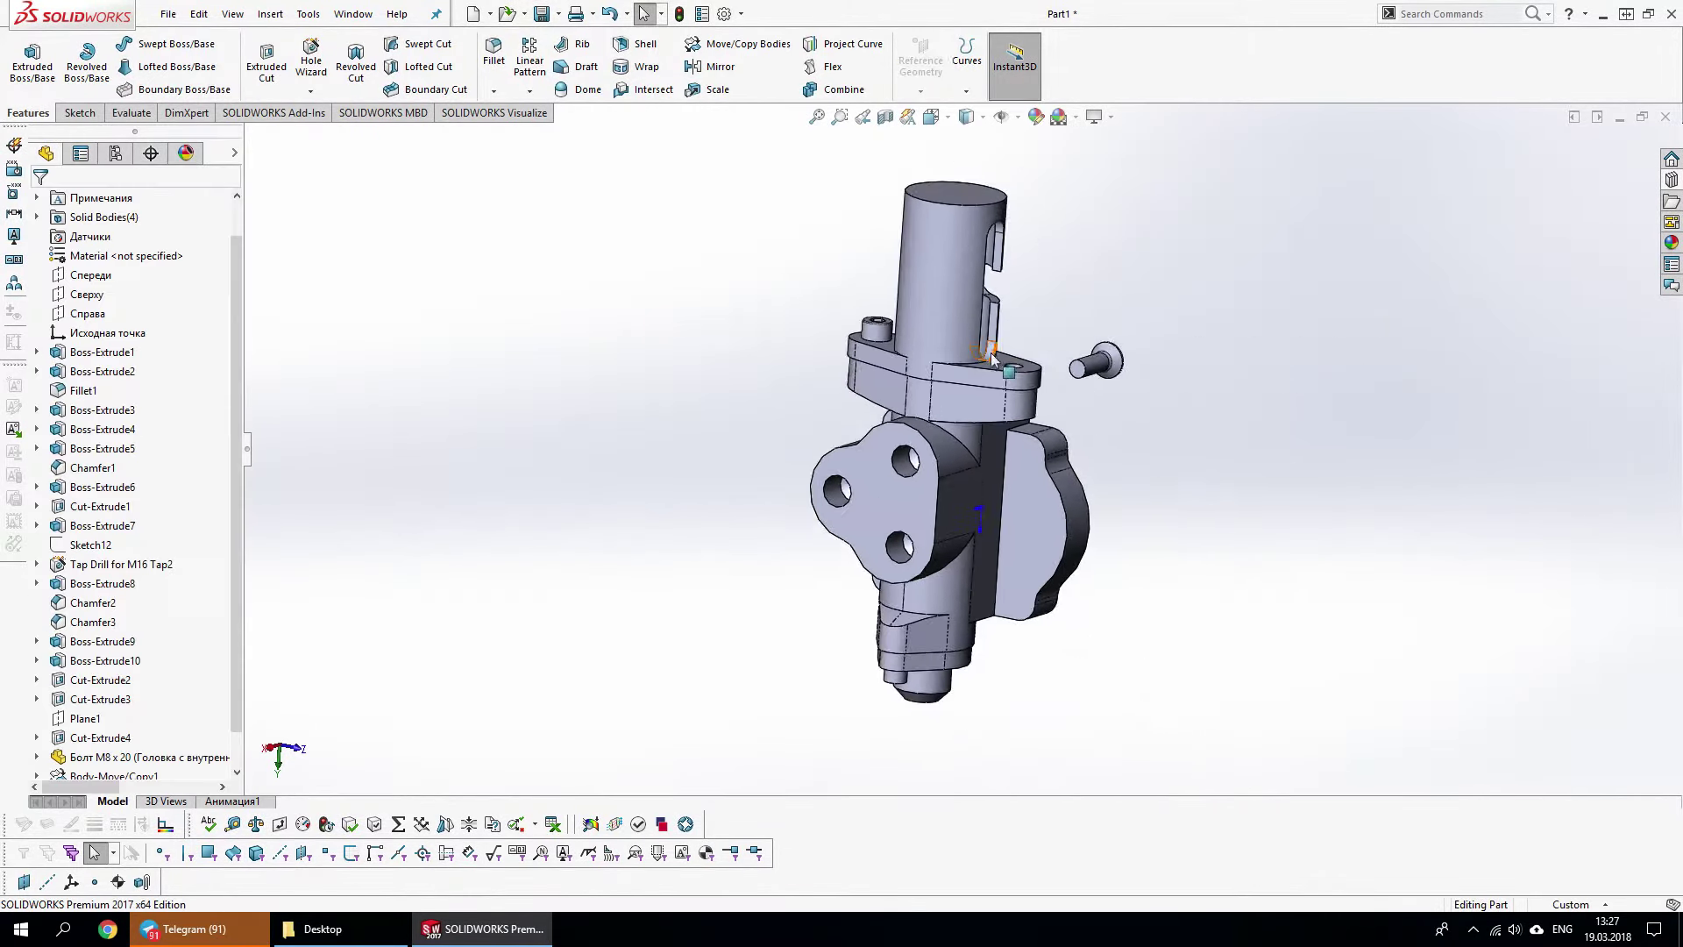
scroll(1052, 570, down, 5)
middle_drag(1140, 438, 1113, 381)
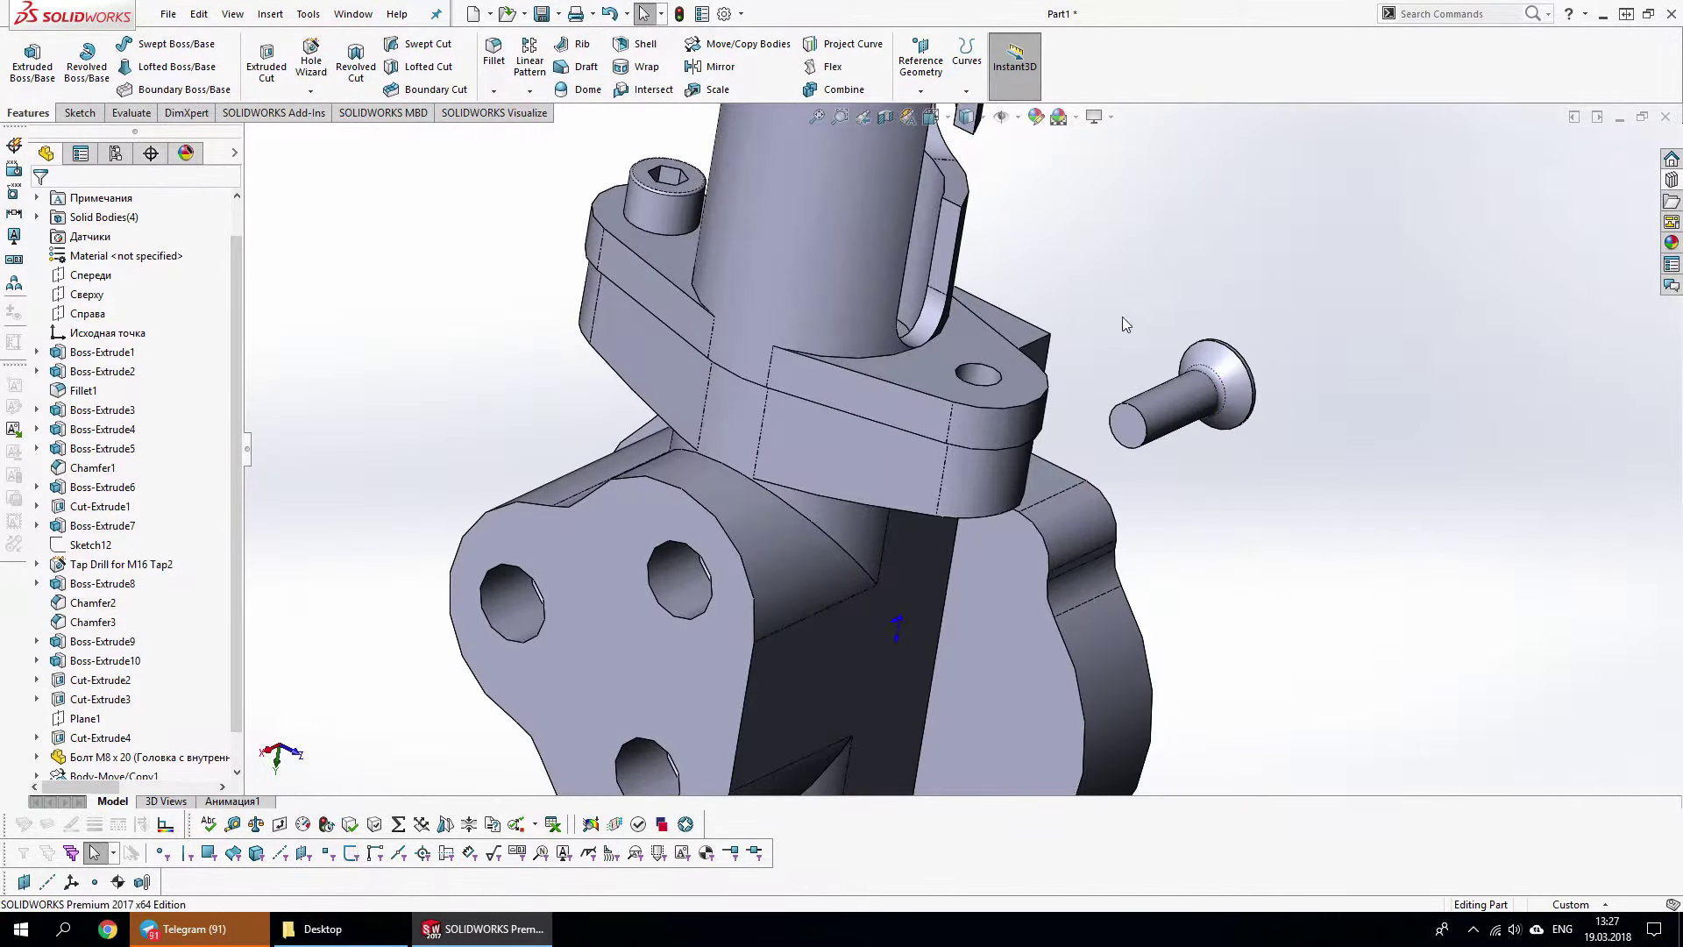
Move the screw body with a concentric mate to the opposite flange hole
click(701, 43)
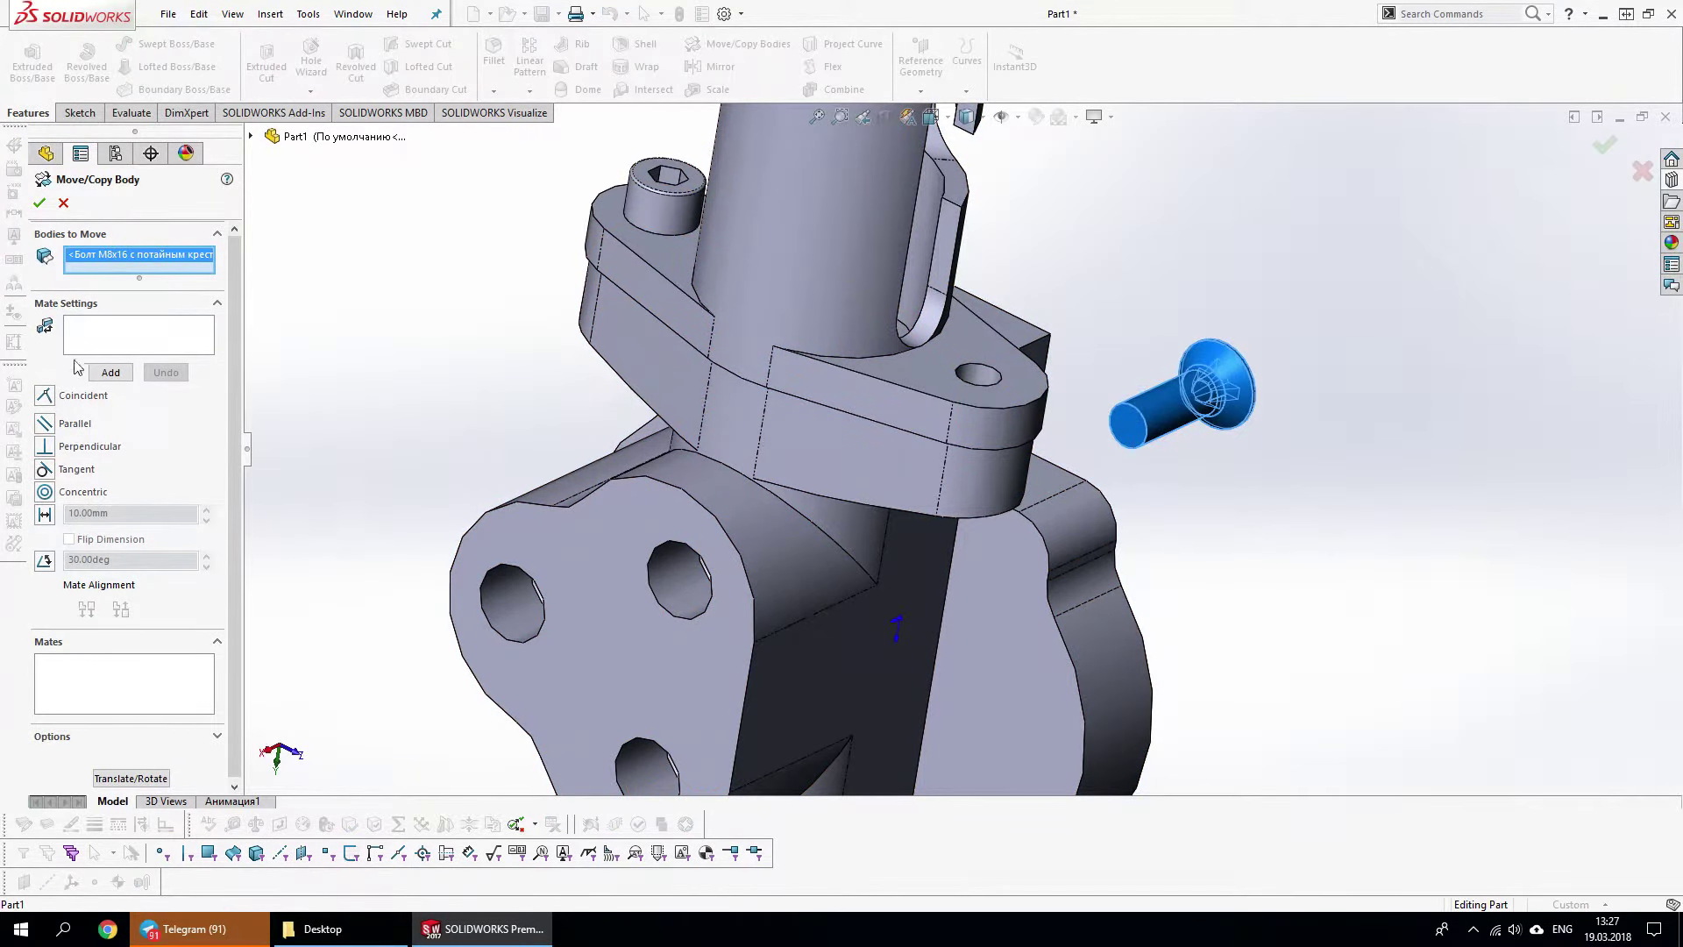
click(1000, 394)
right_click(83, 279)
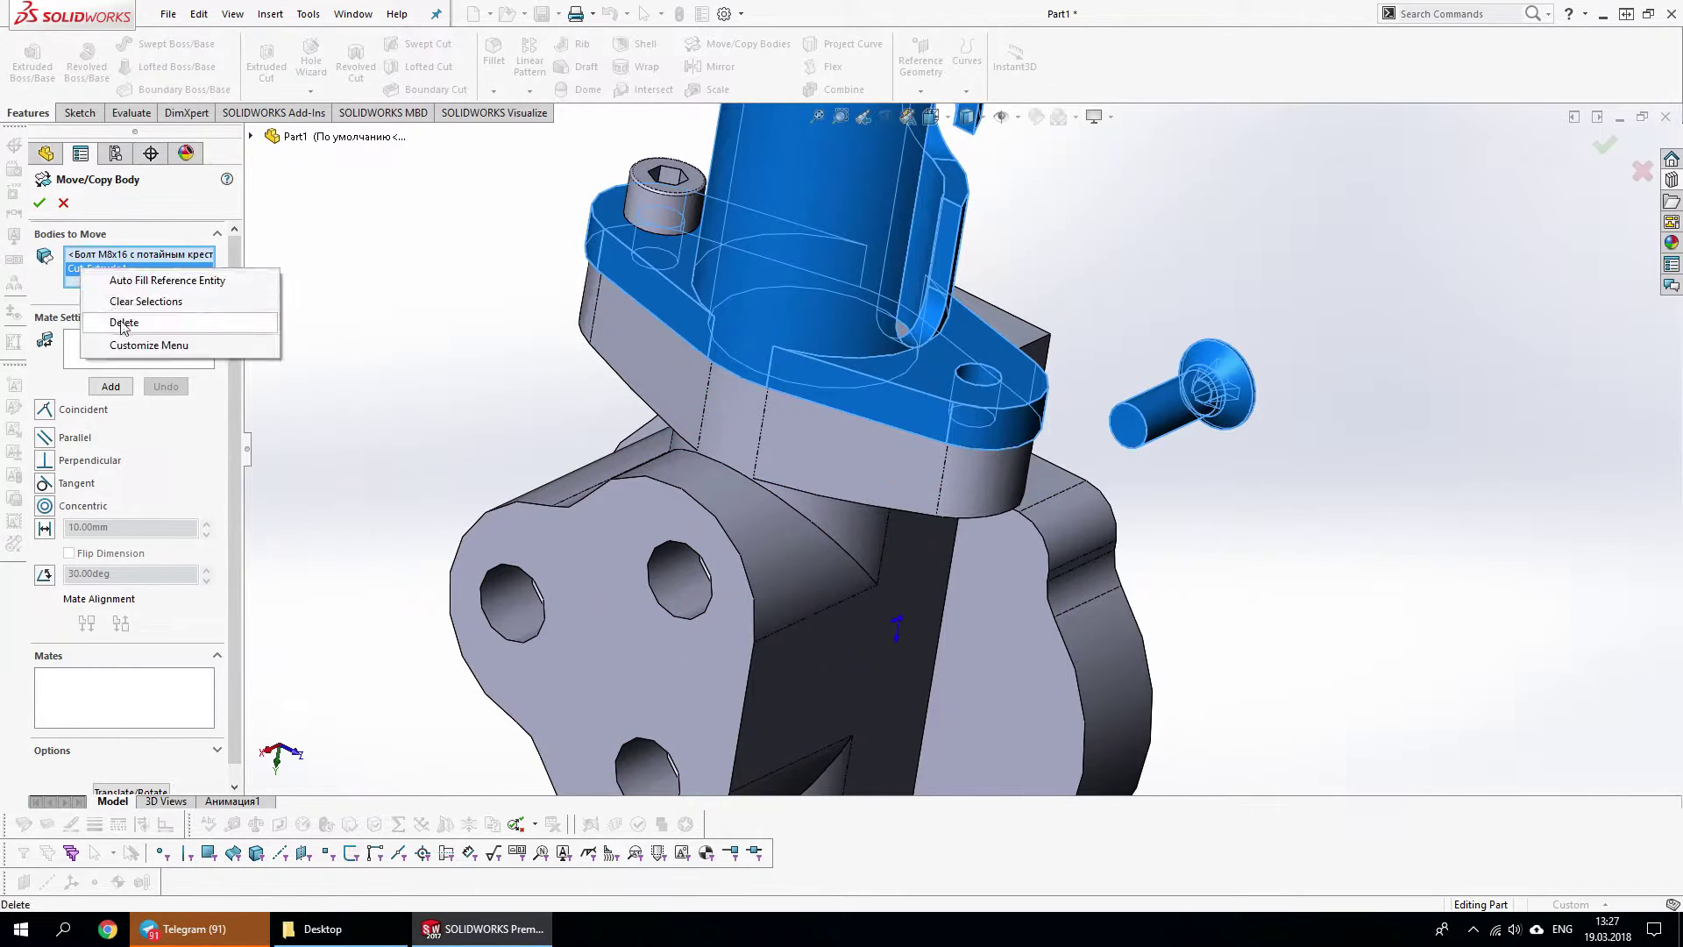
click(189, 317)
click(1155, 412)
click(990, 378)
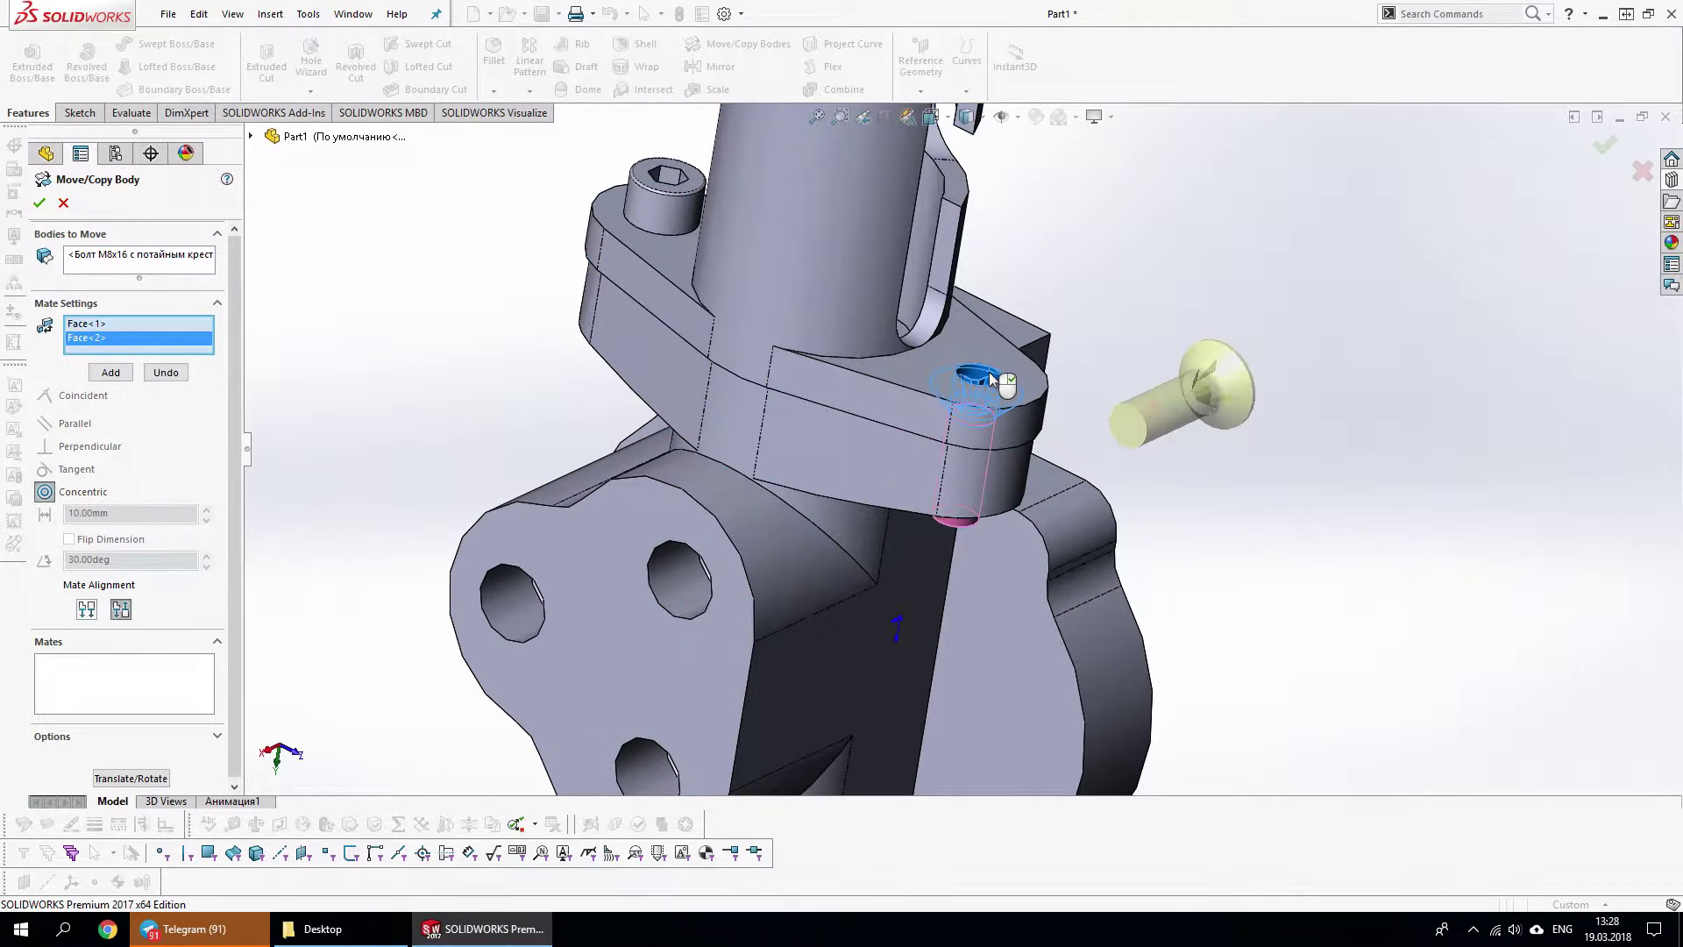
scroll(877, 395, up, 3)
click(903, 412)
Add a flipped 20 mm distance mate between the screw and the flange's top face
scroll(903, 491, up, 3)
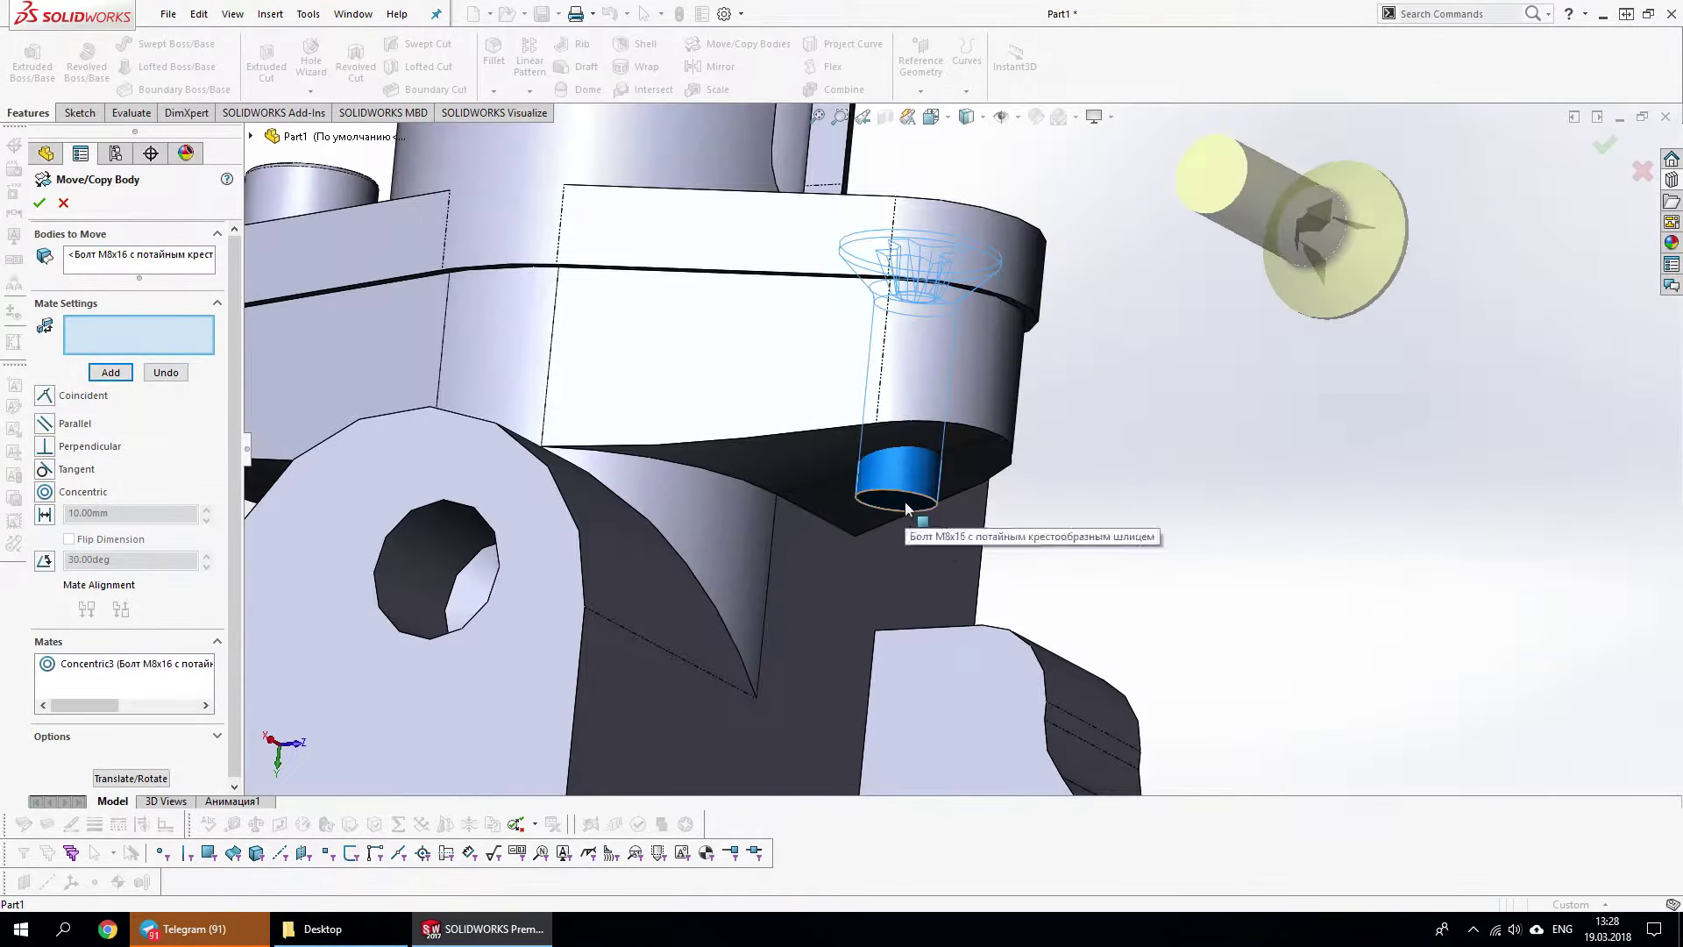
scroll(942, 377, down, 3)
click(973, 189)
click(44, 515)
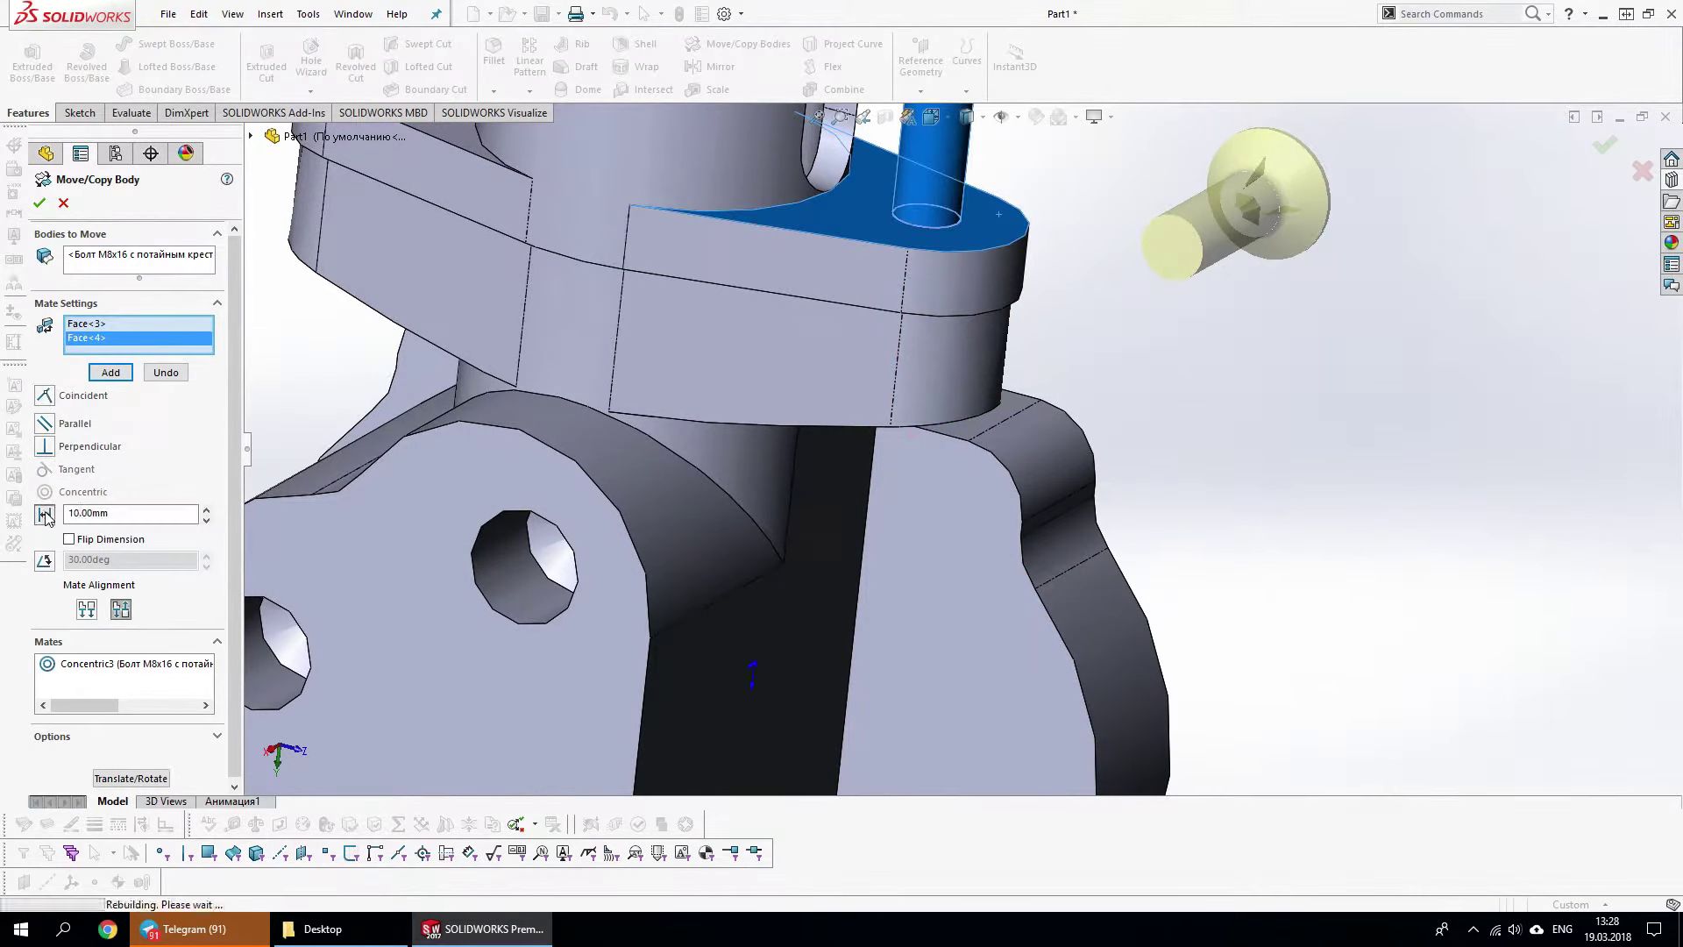
click(70, 539)
click(206, 511)
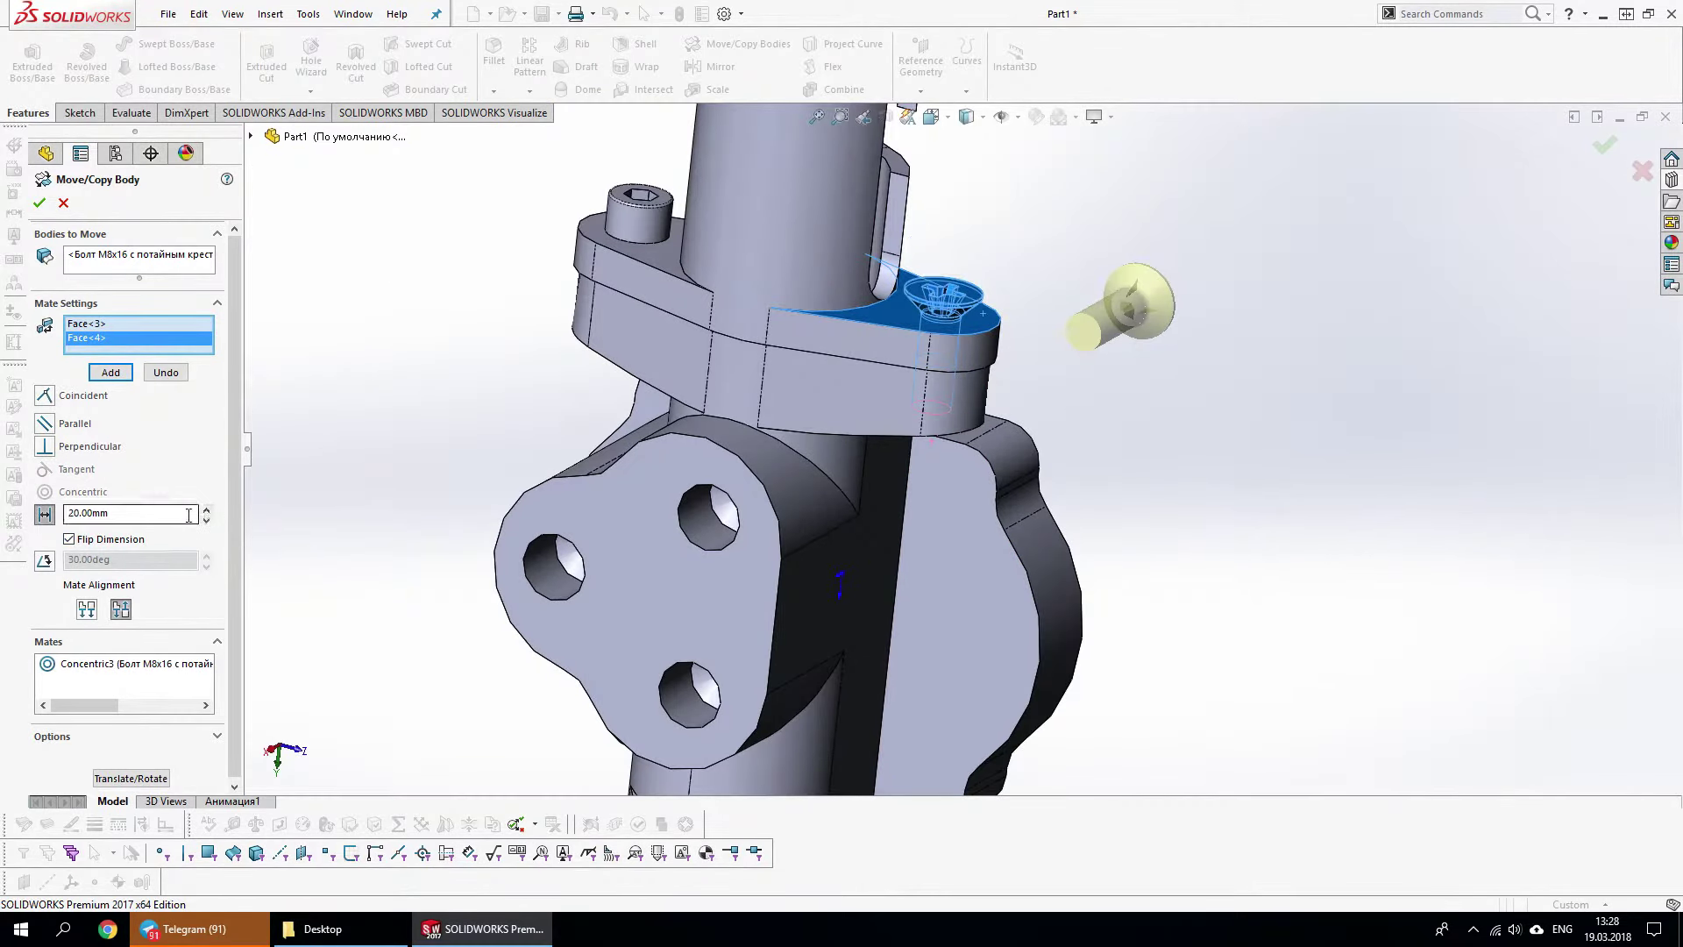
key(Return)
Confirm the screw placement and orbit to check the seated screw
click(1605, 149)
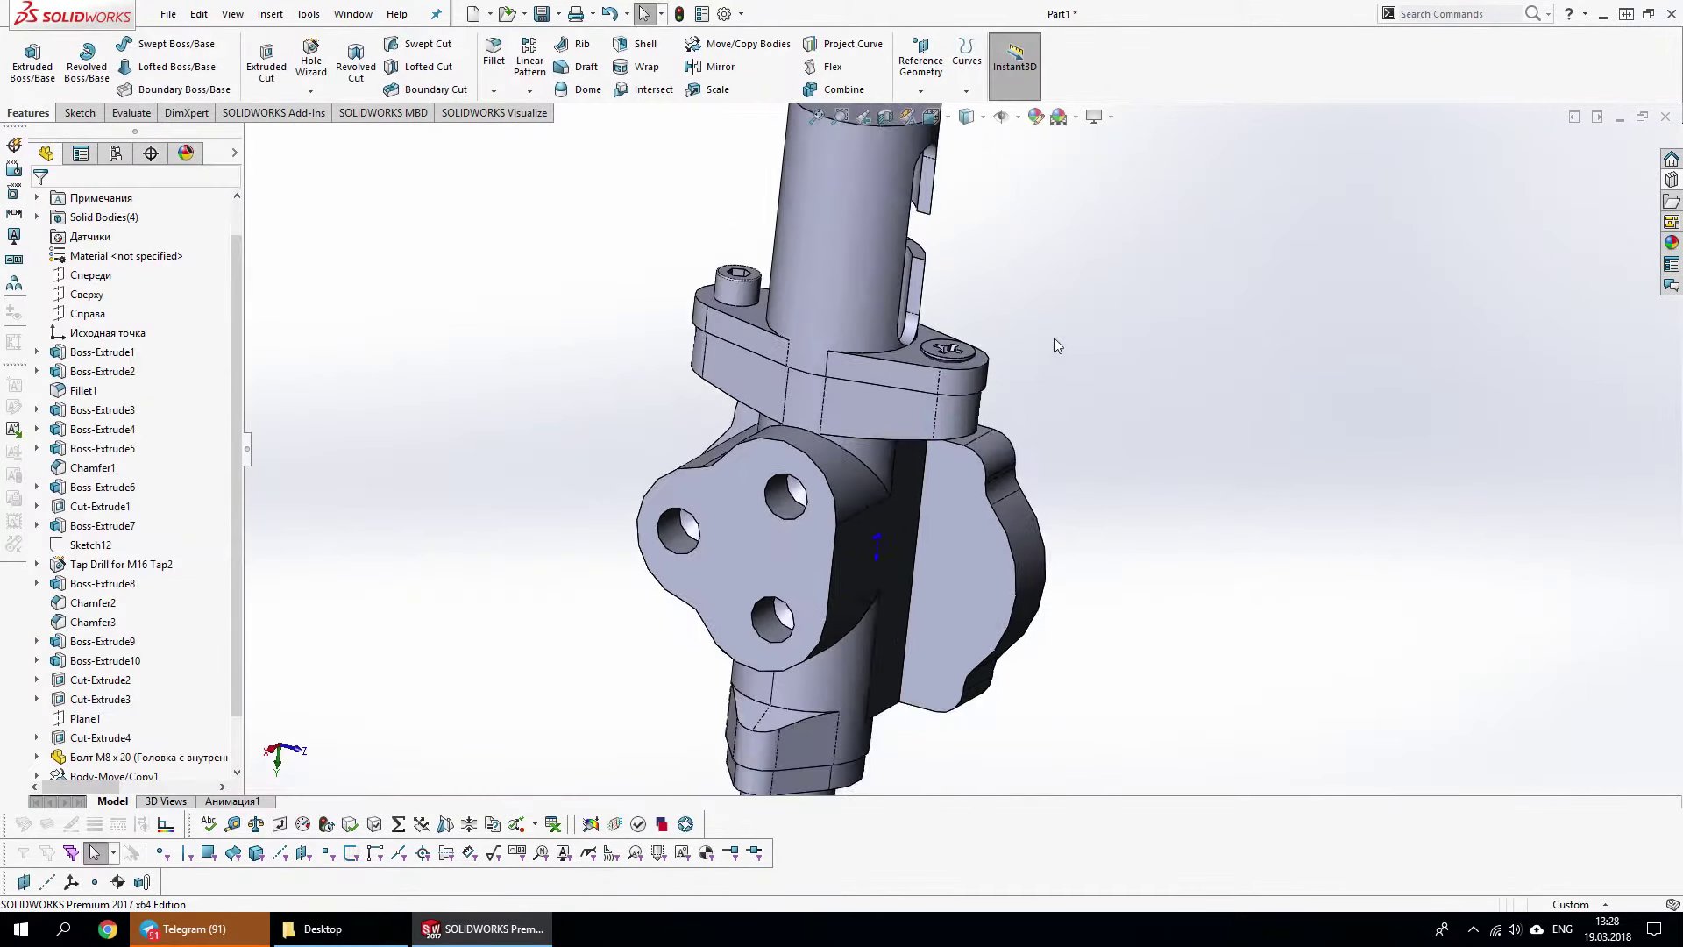
mouse_move(1054, 338)
middle_down()
mouse_move(770, 266)
mouse_move(936, 282)
mouse_move(835, 355)
mouse_move(1024, 433)
mouse_move(1013, 419)
middle_up()
right_click(1350, 334)
Fillet the upright cylinder's top circular edge at 3 mm using the f3 shortcut
text(f)
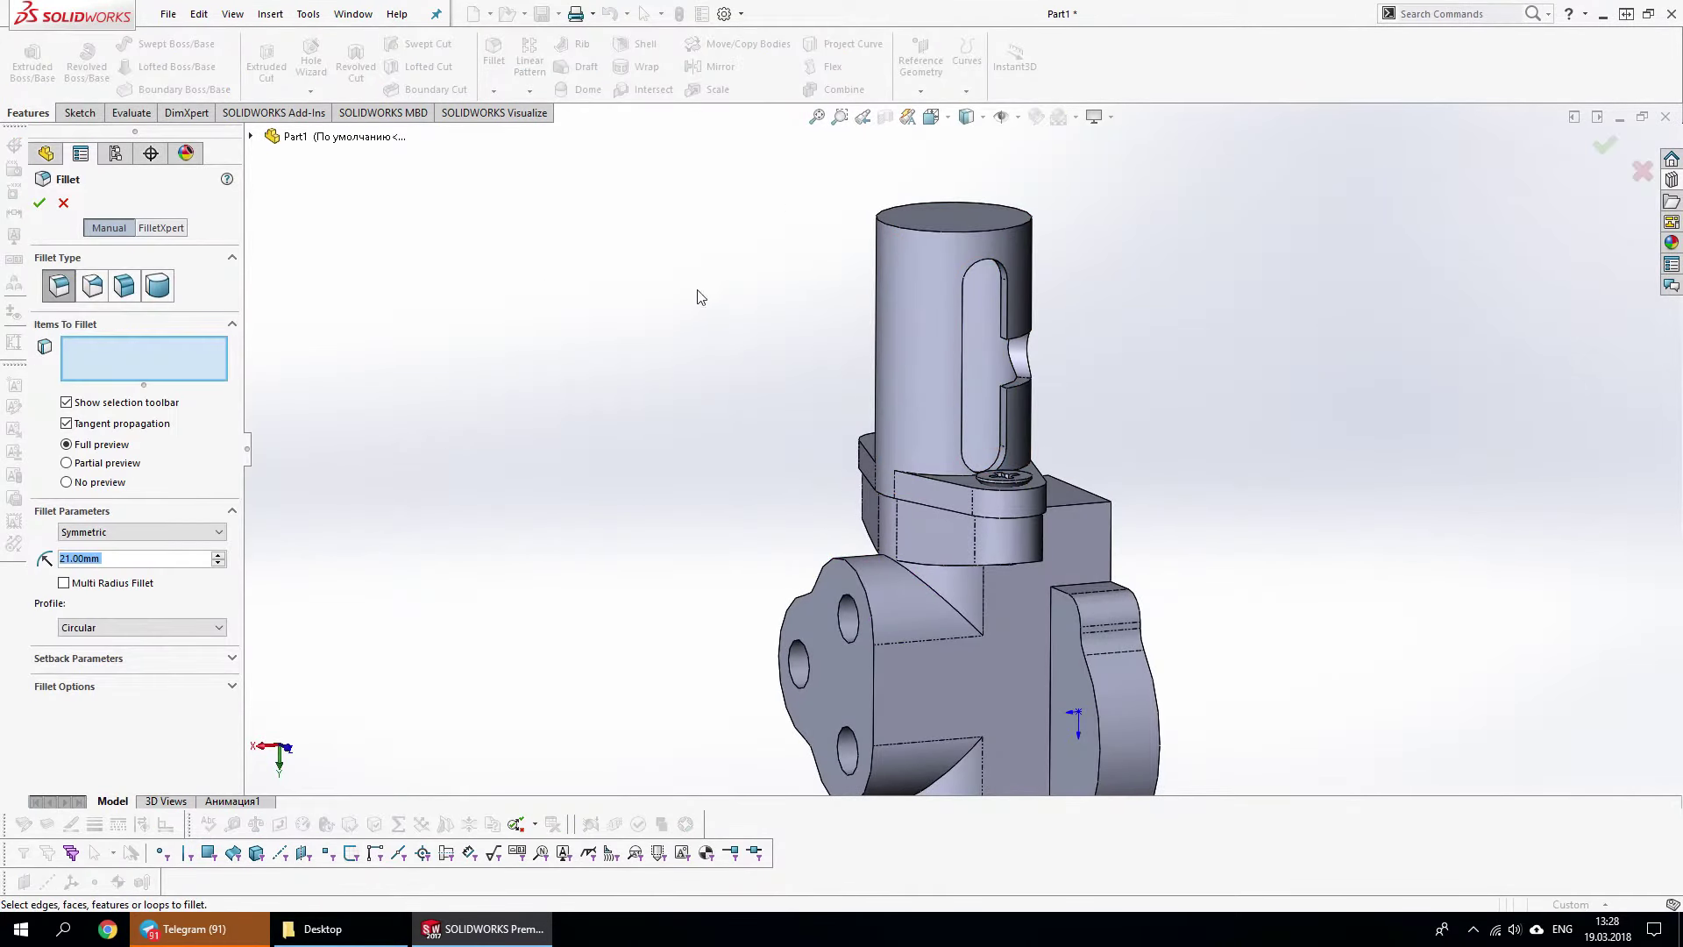
text(3)
click(956, 229)
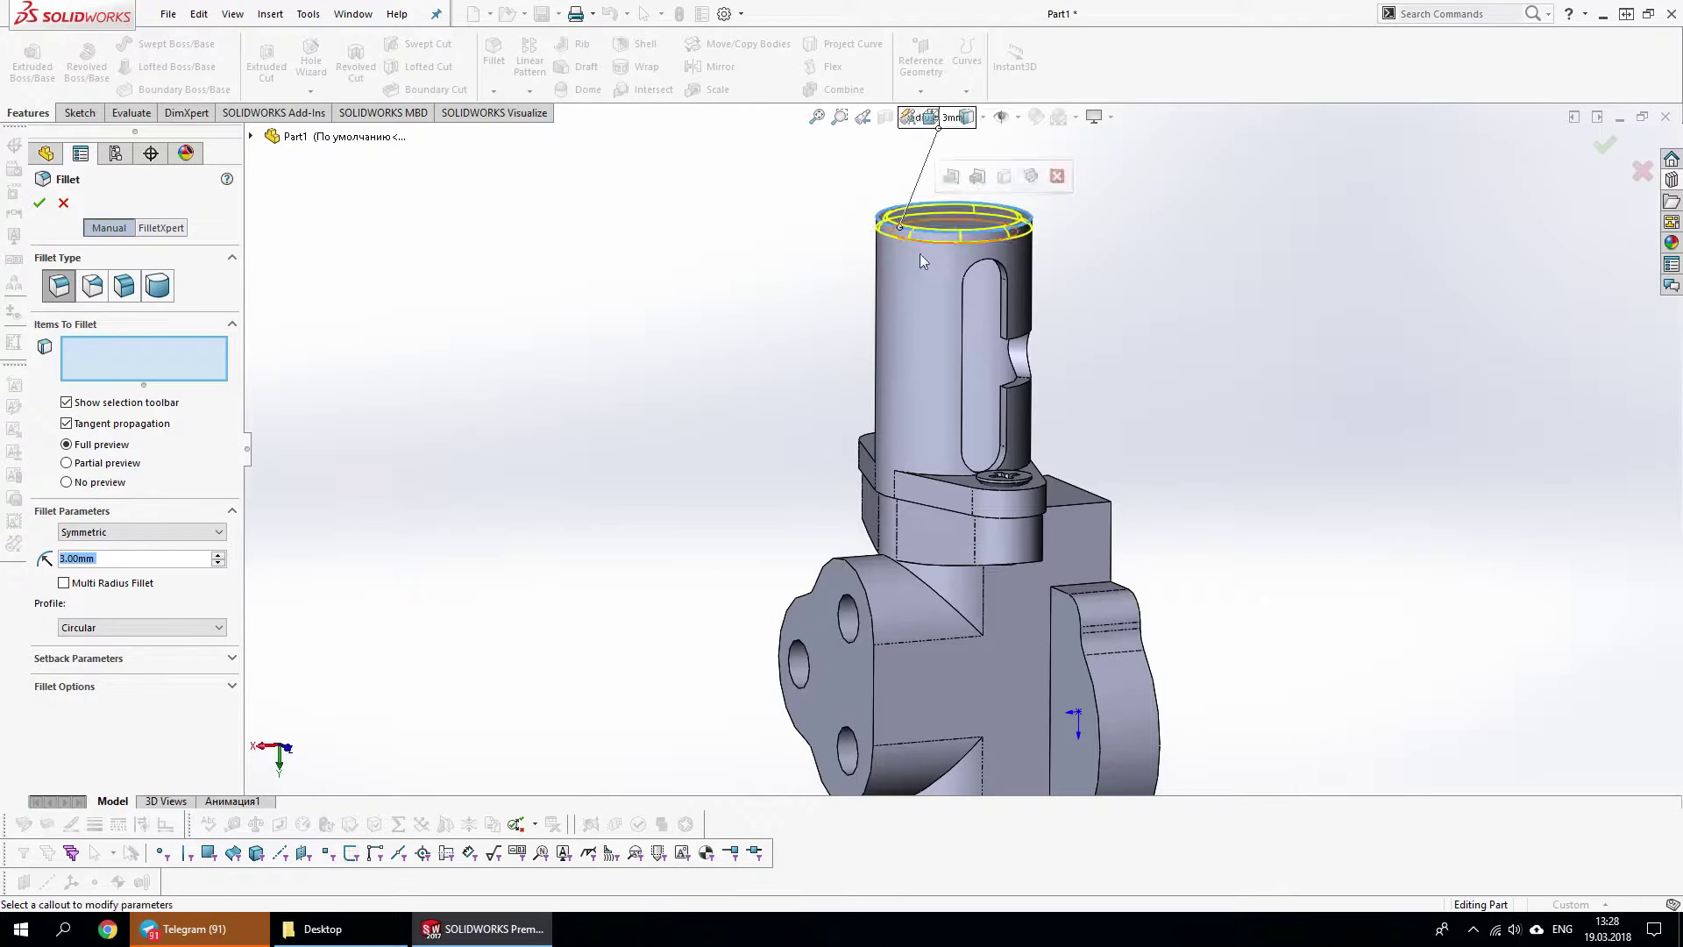
middle_drag(955, 230, 979, 208)
key(Return)
scroll(1054, 447, up, 3)
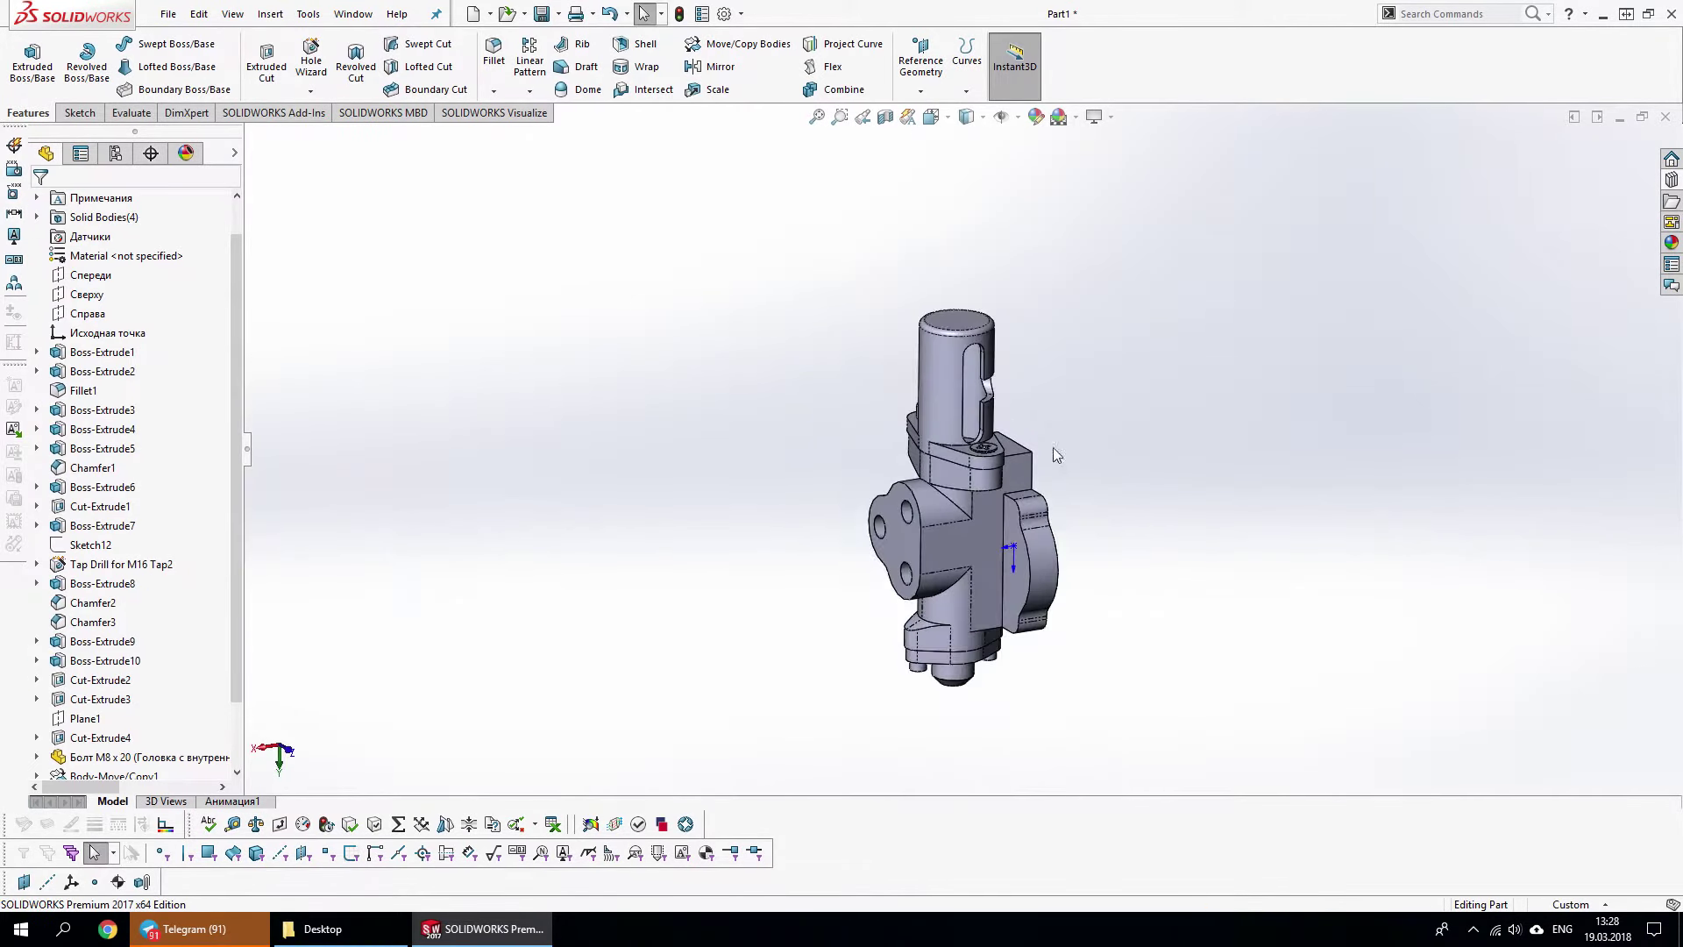
middle_drag(1054, 447, 1051, 398)
scroll(1022, 414, down, 3)
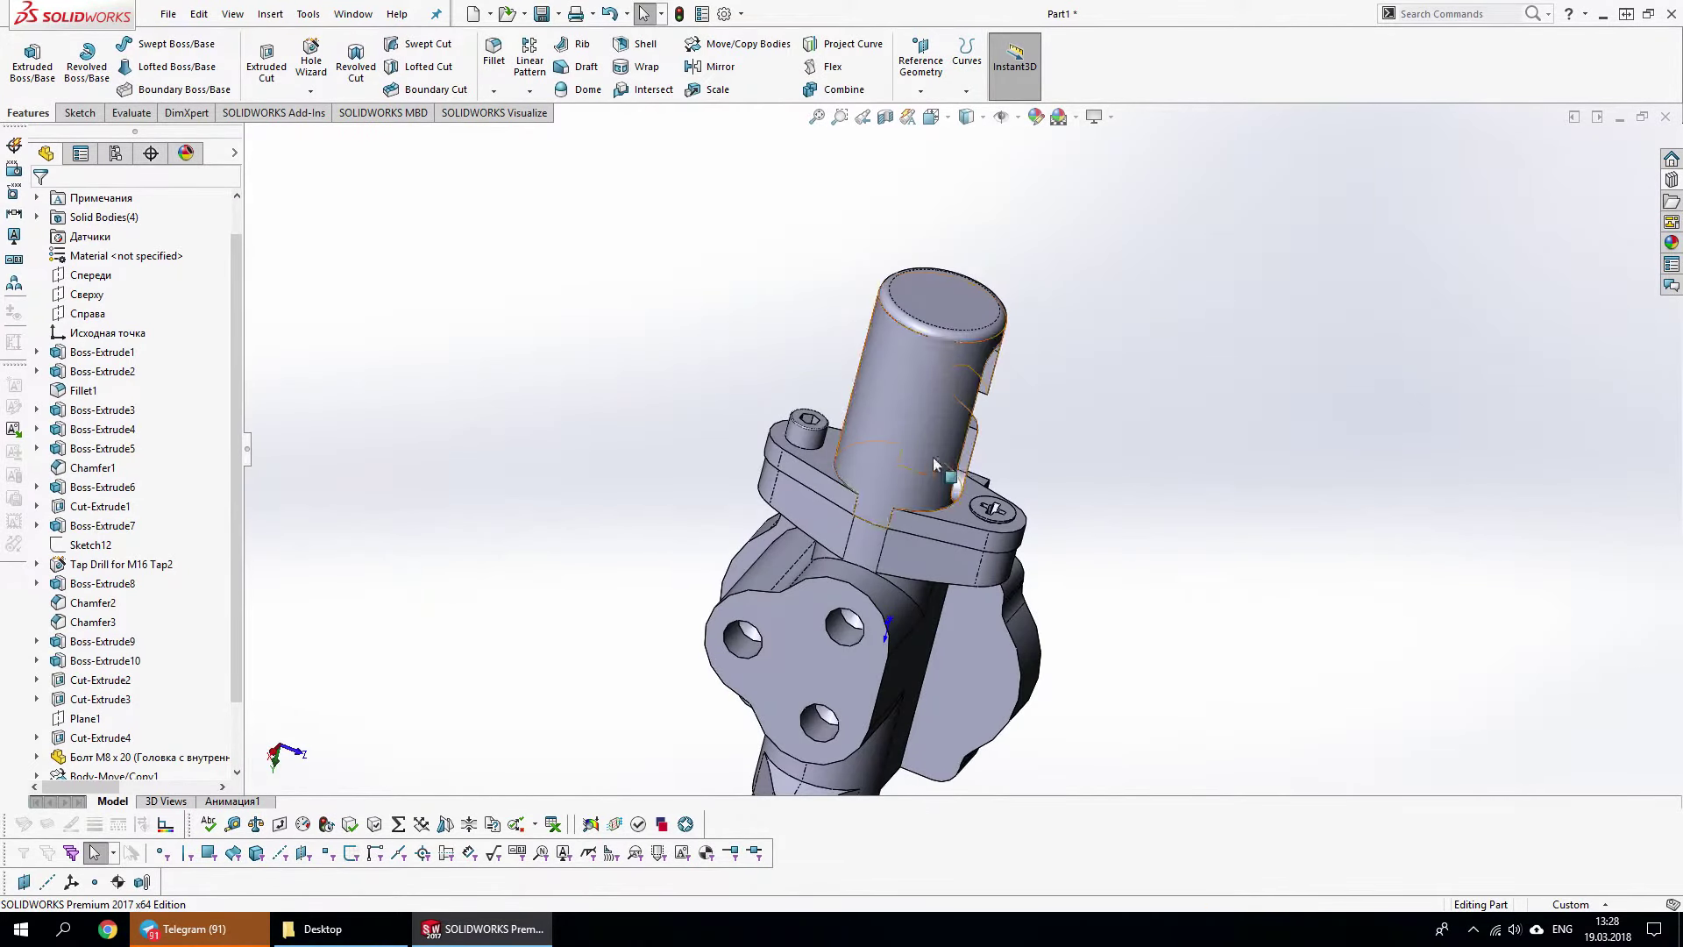
key(Tab)
Sketch a circle on the oval flange plate face and dimension it to Ø20 mm
click(891, 508)
key(c)
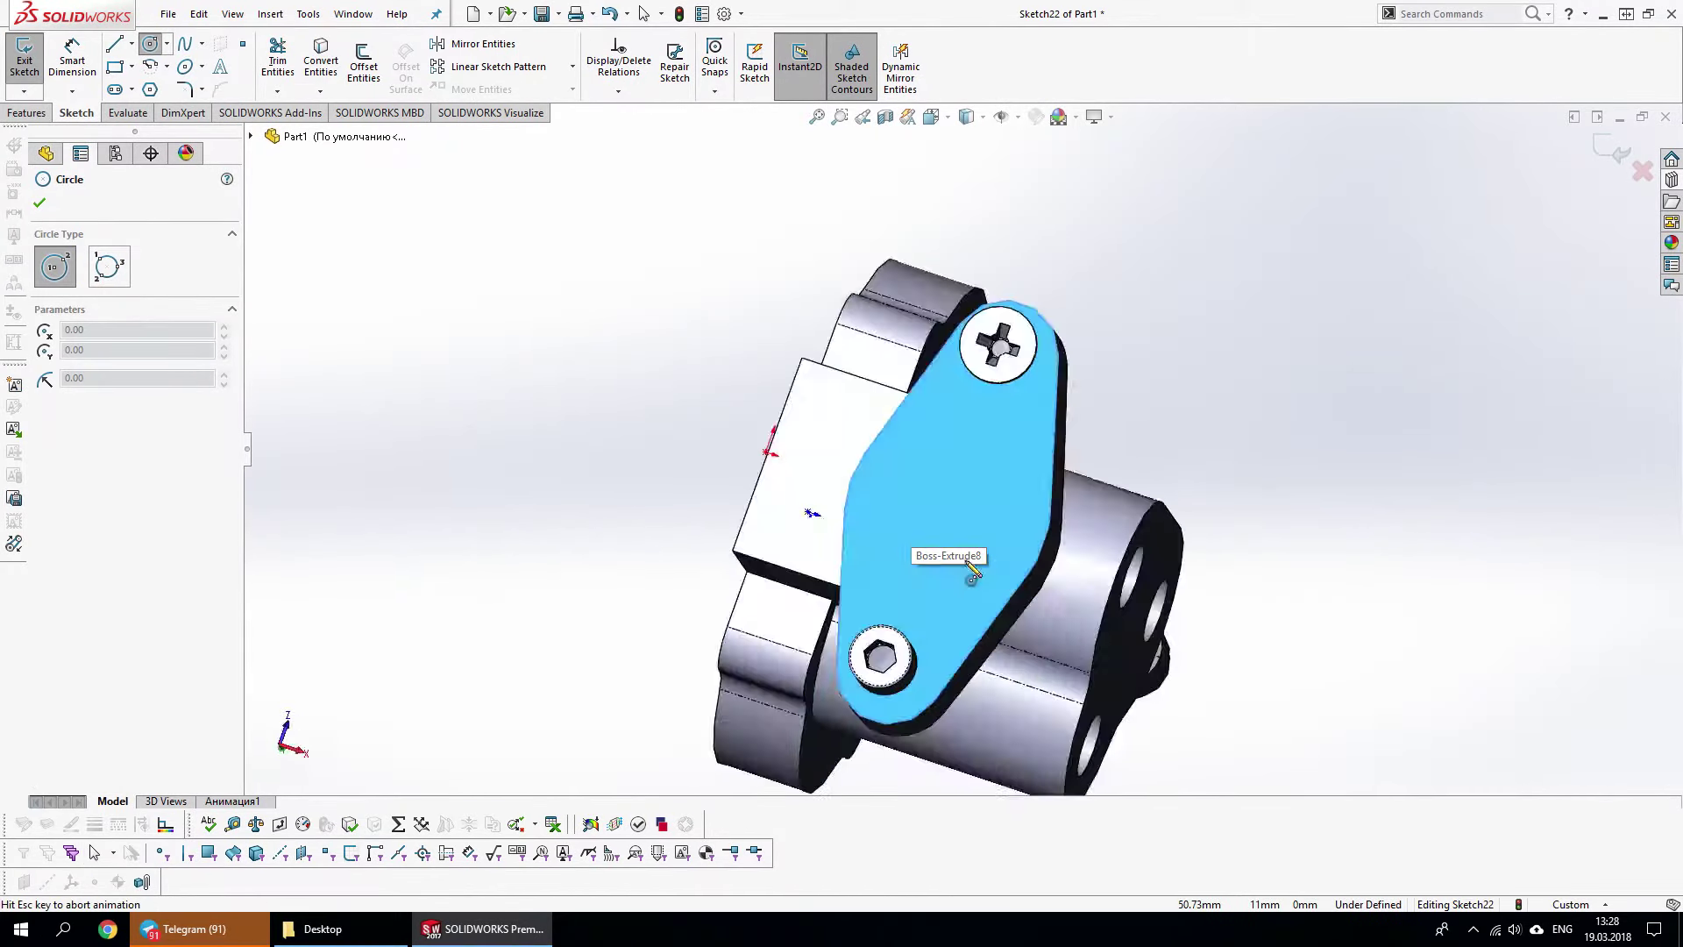
click(976, 448)
click(1013, 406)
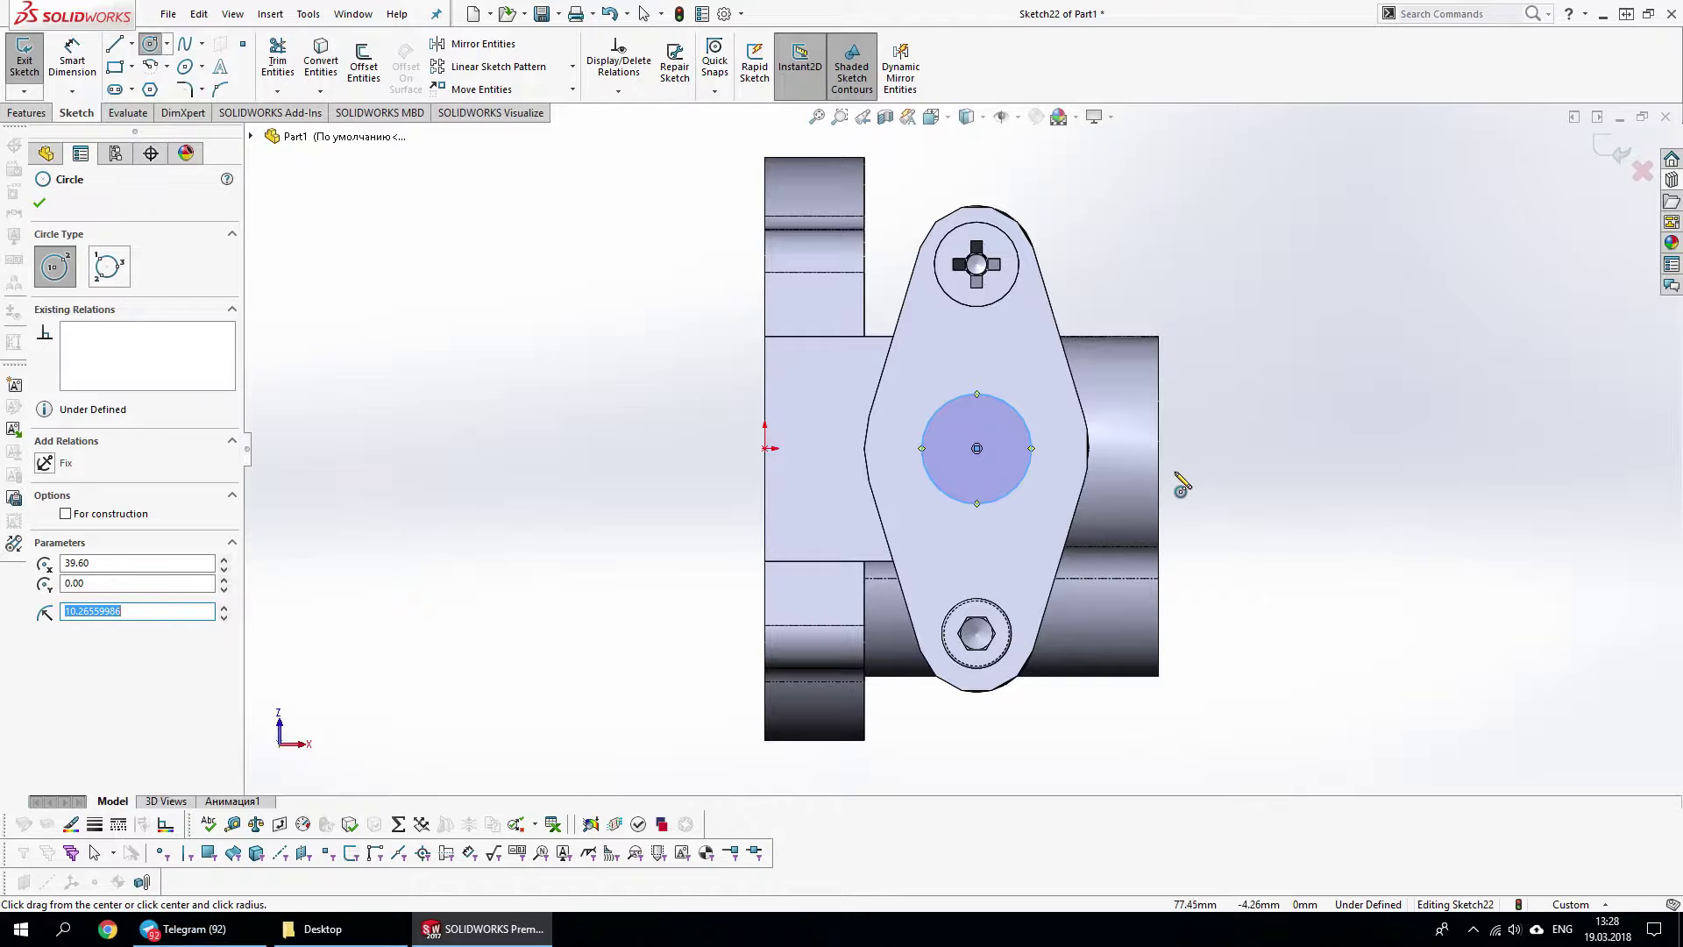
key(Escape)
click(1031, 448)
text(20.0000mm)
key(Return)
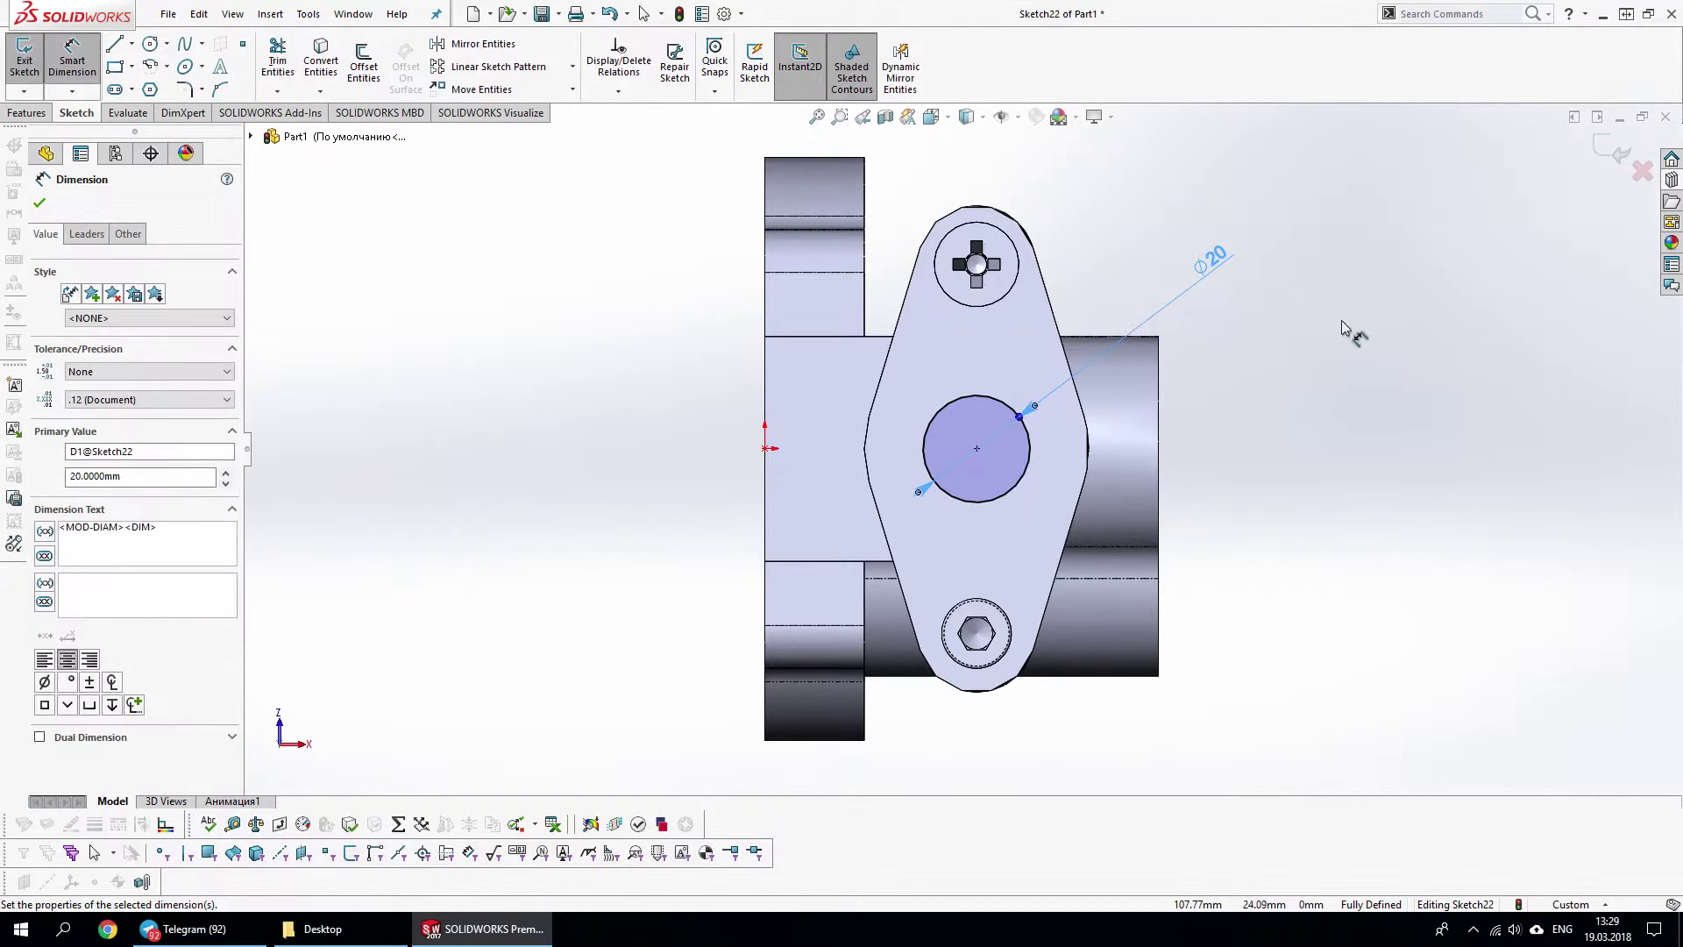
Extrude the circle 45 mm as a boss, forming Boss-Extrude11
right_click(1341, 319)
click(1575, 293)
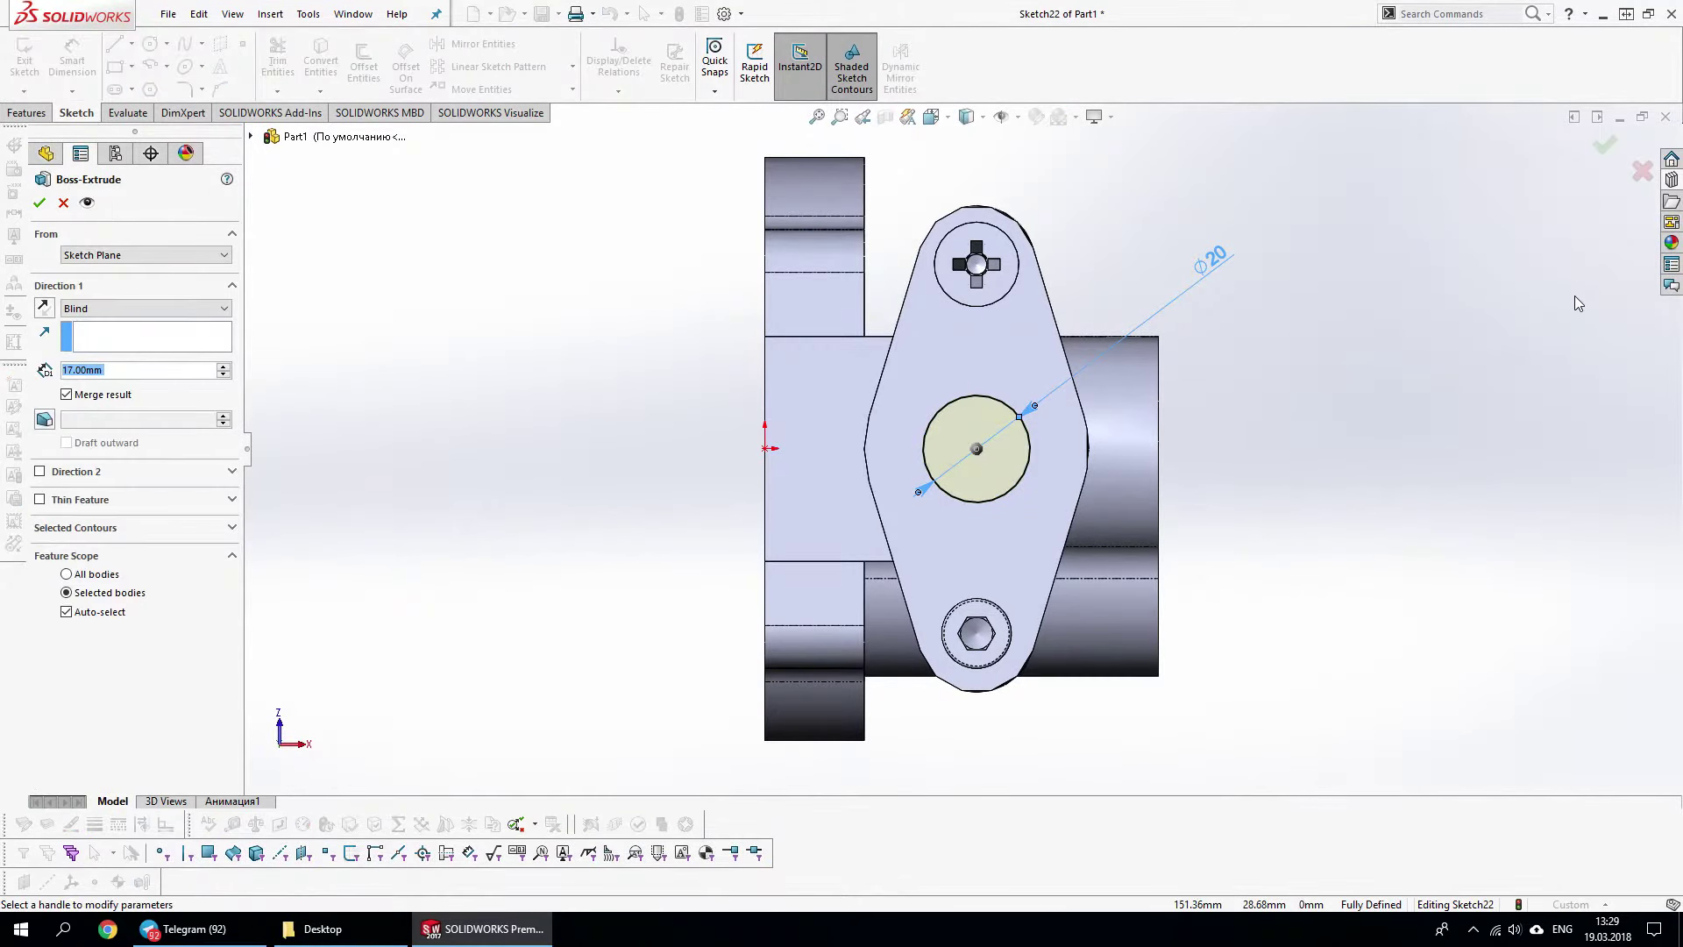
key(Return)
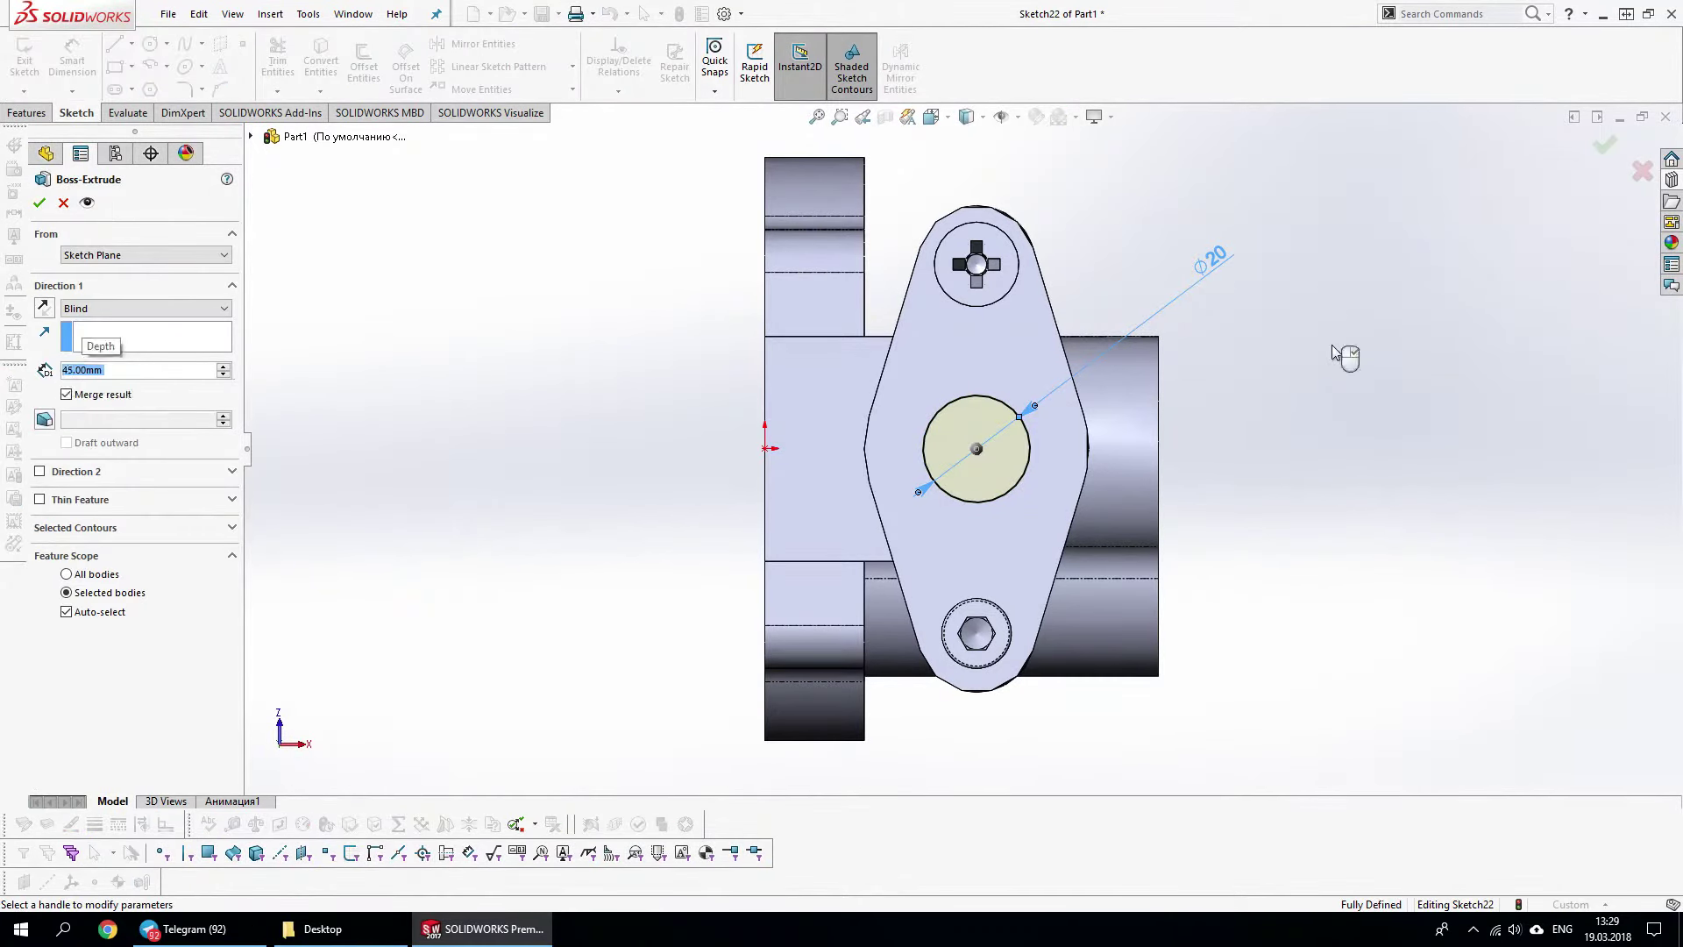
mouse_move(1231, 563)
middle_down()
mouse_move(1191, 699)
mouse_move(1280, 509)
middle_up()
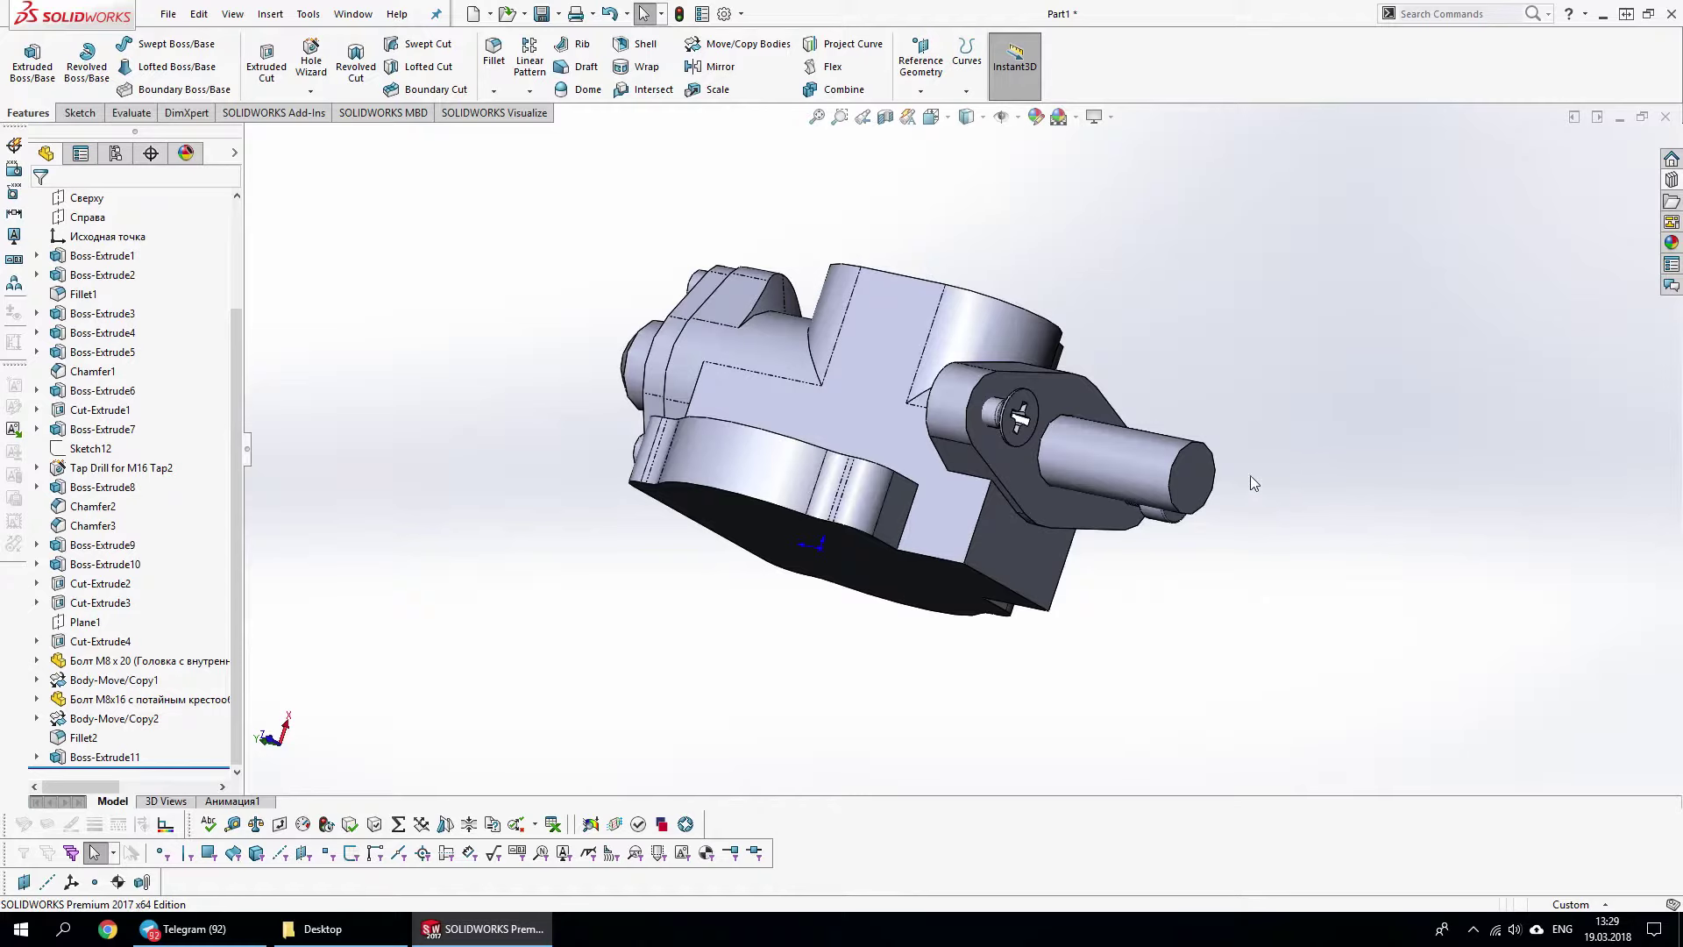
Sketch a corner rectangle and a line on the shaft's end face
scroll(1140, 460, down, 3)
click(1113, 439)
click(1212, 410)
key(s)
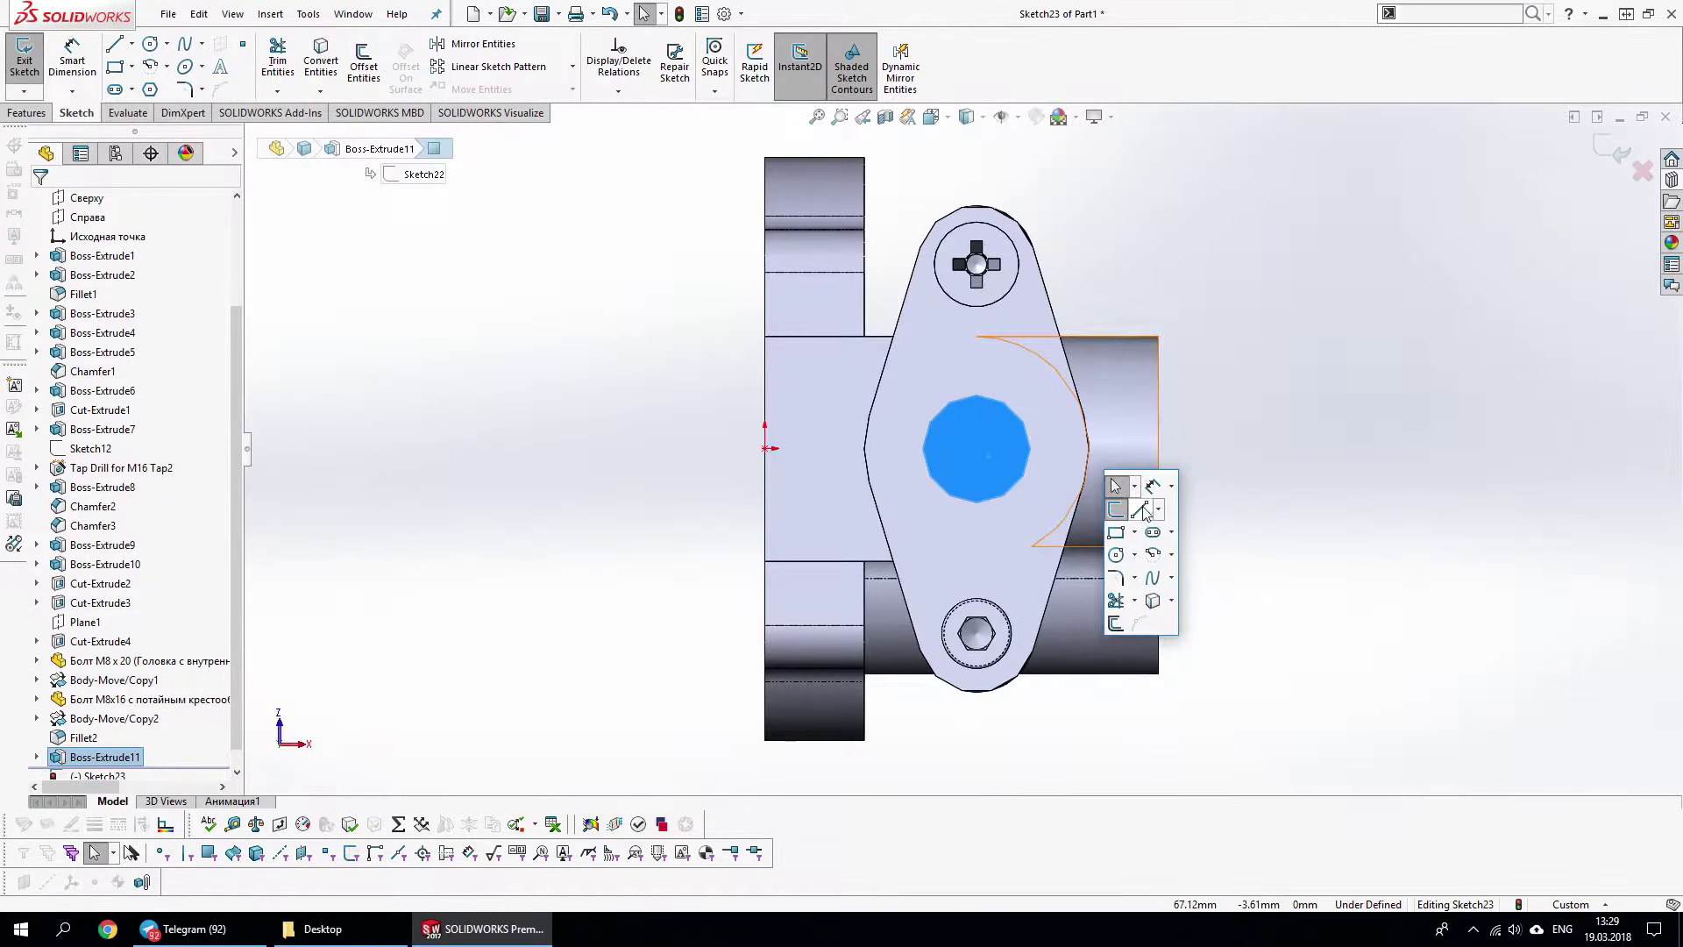
click(1115, 532)
click(951, 400)
click(1001, 498)
scroll(970, 393, down, 3)
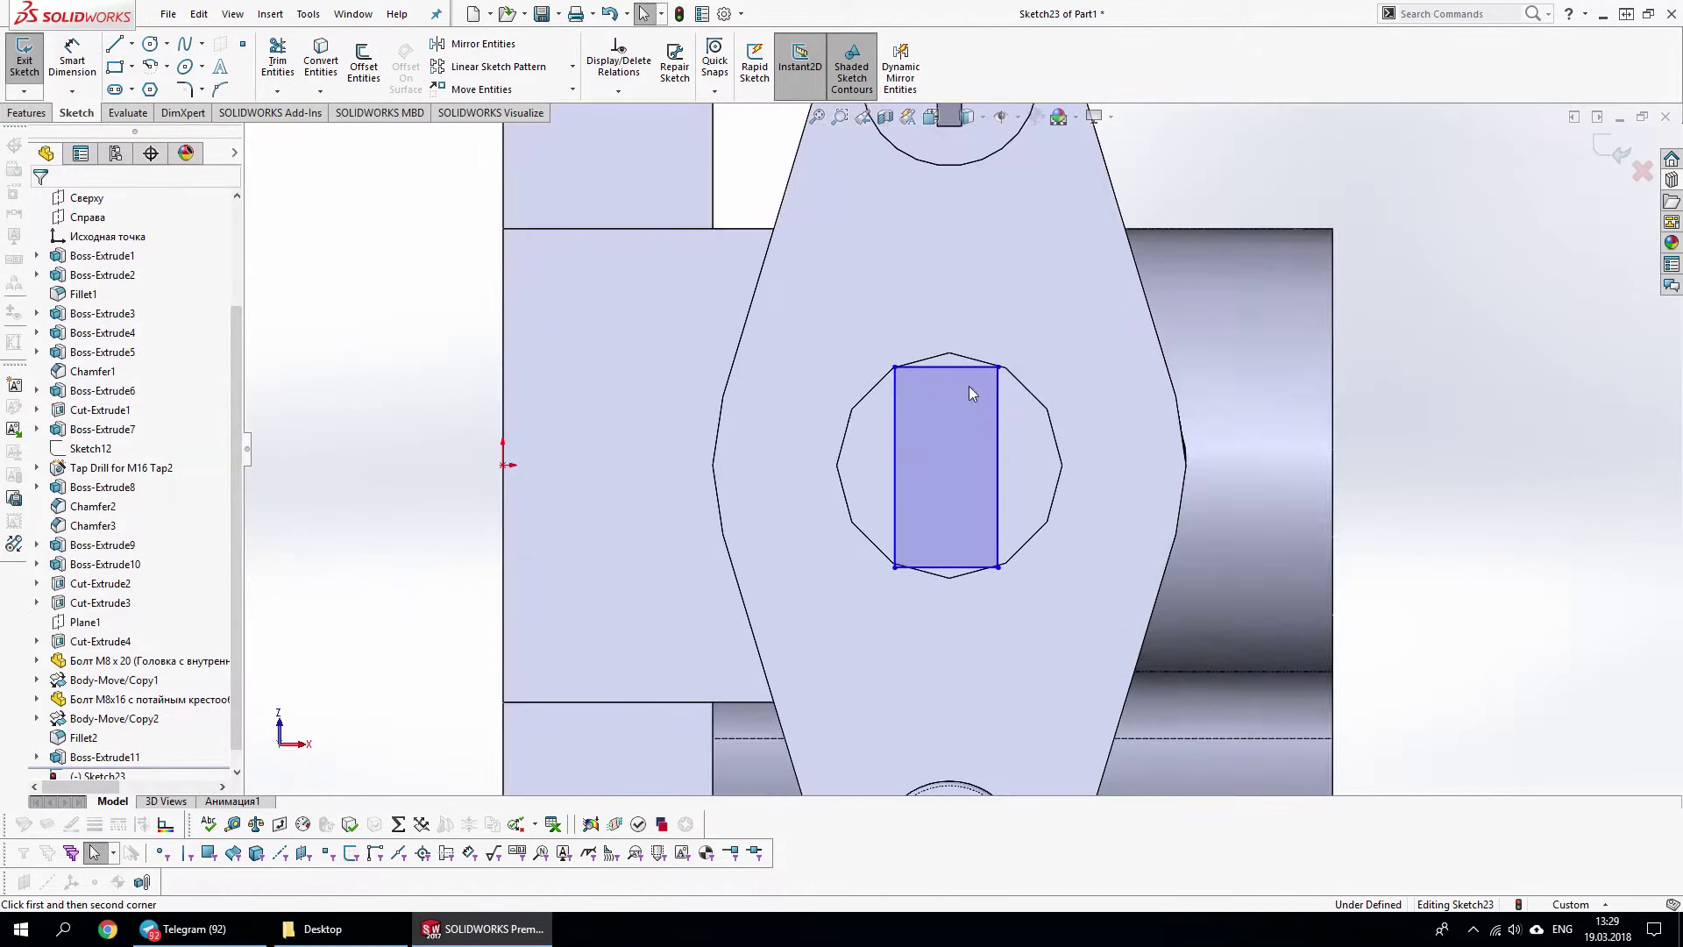
right_click(960, 413)
click(991, 470)
click(947, 367)
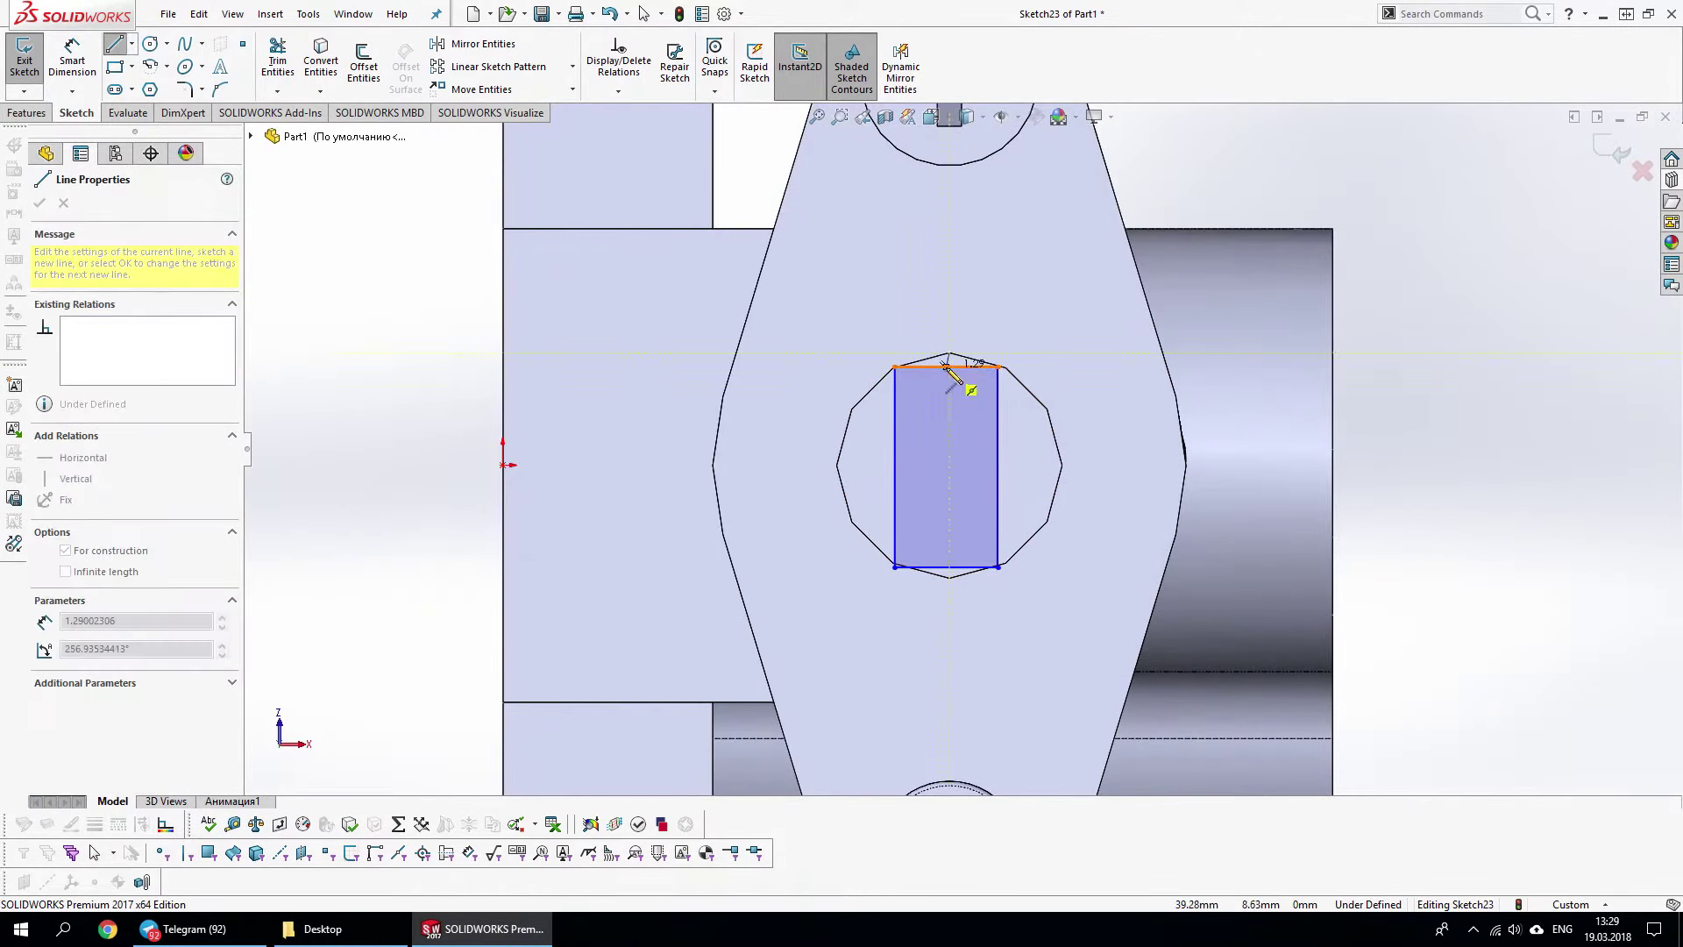
scroll(949, 368, down, 3)
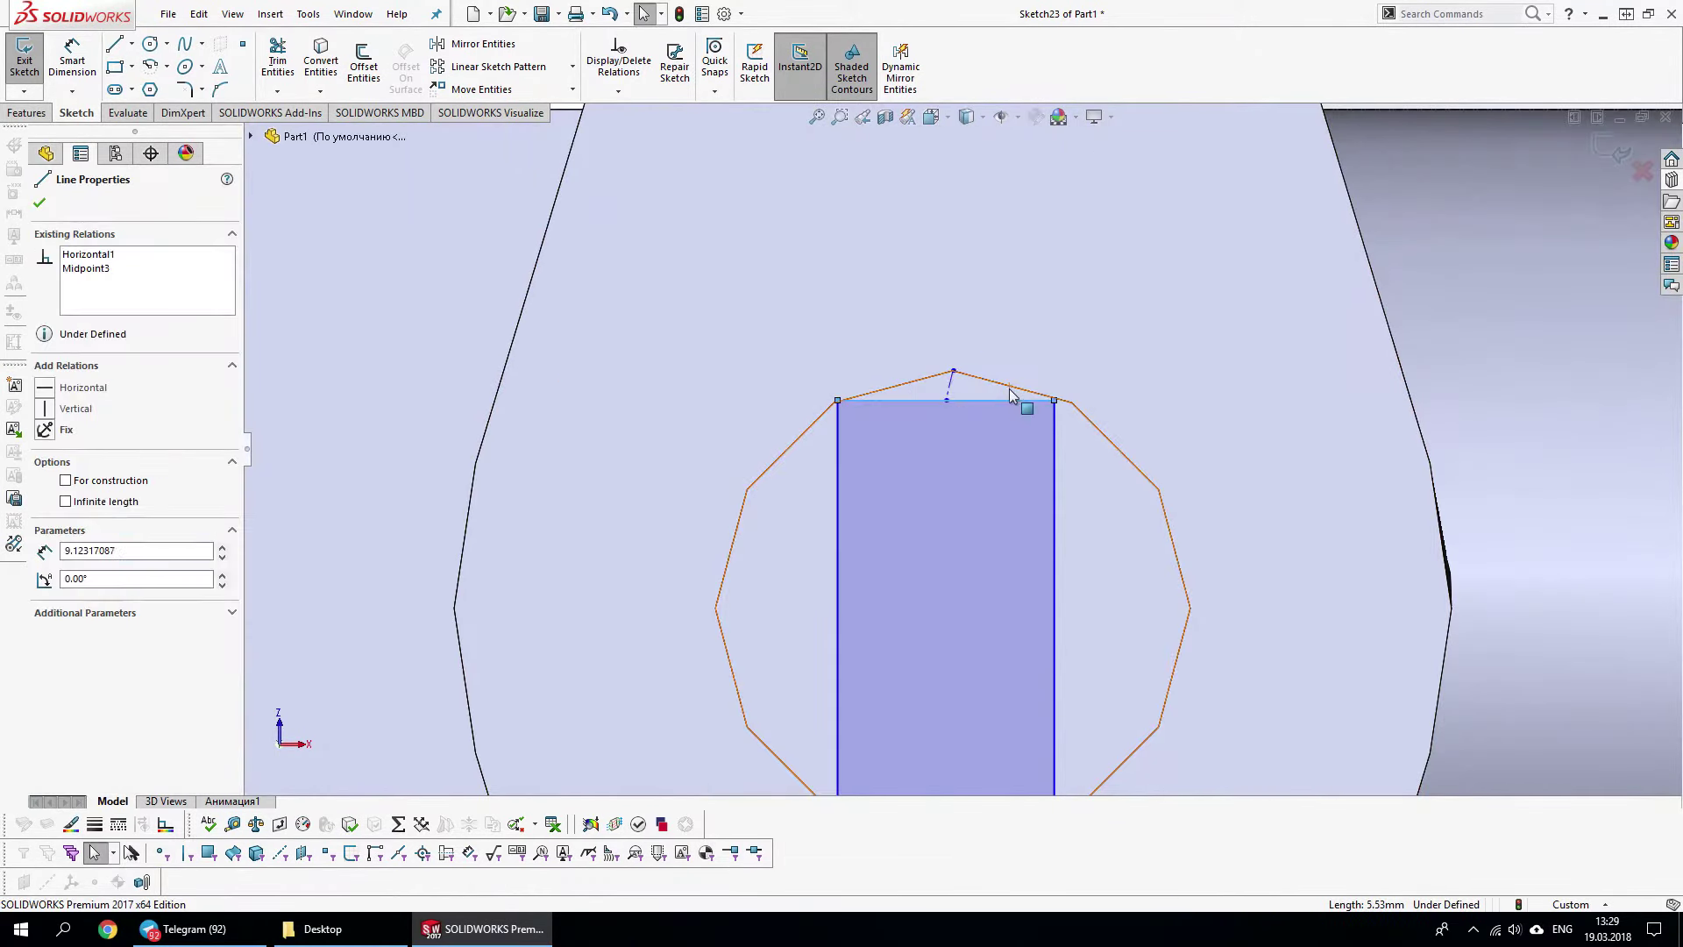
Draw a center rectangle on the shaft axis extending beyond the shaft
click(997, 428)
key(s)
click(986, 540)
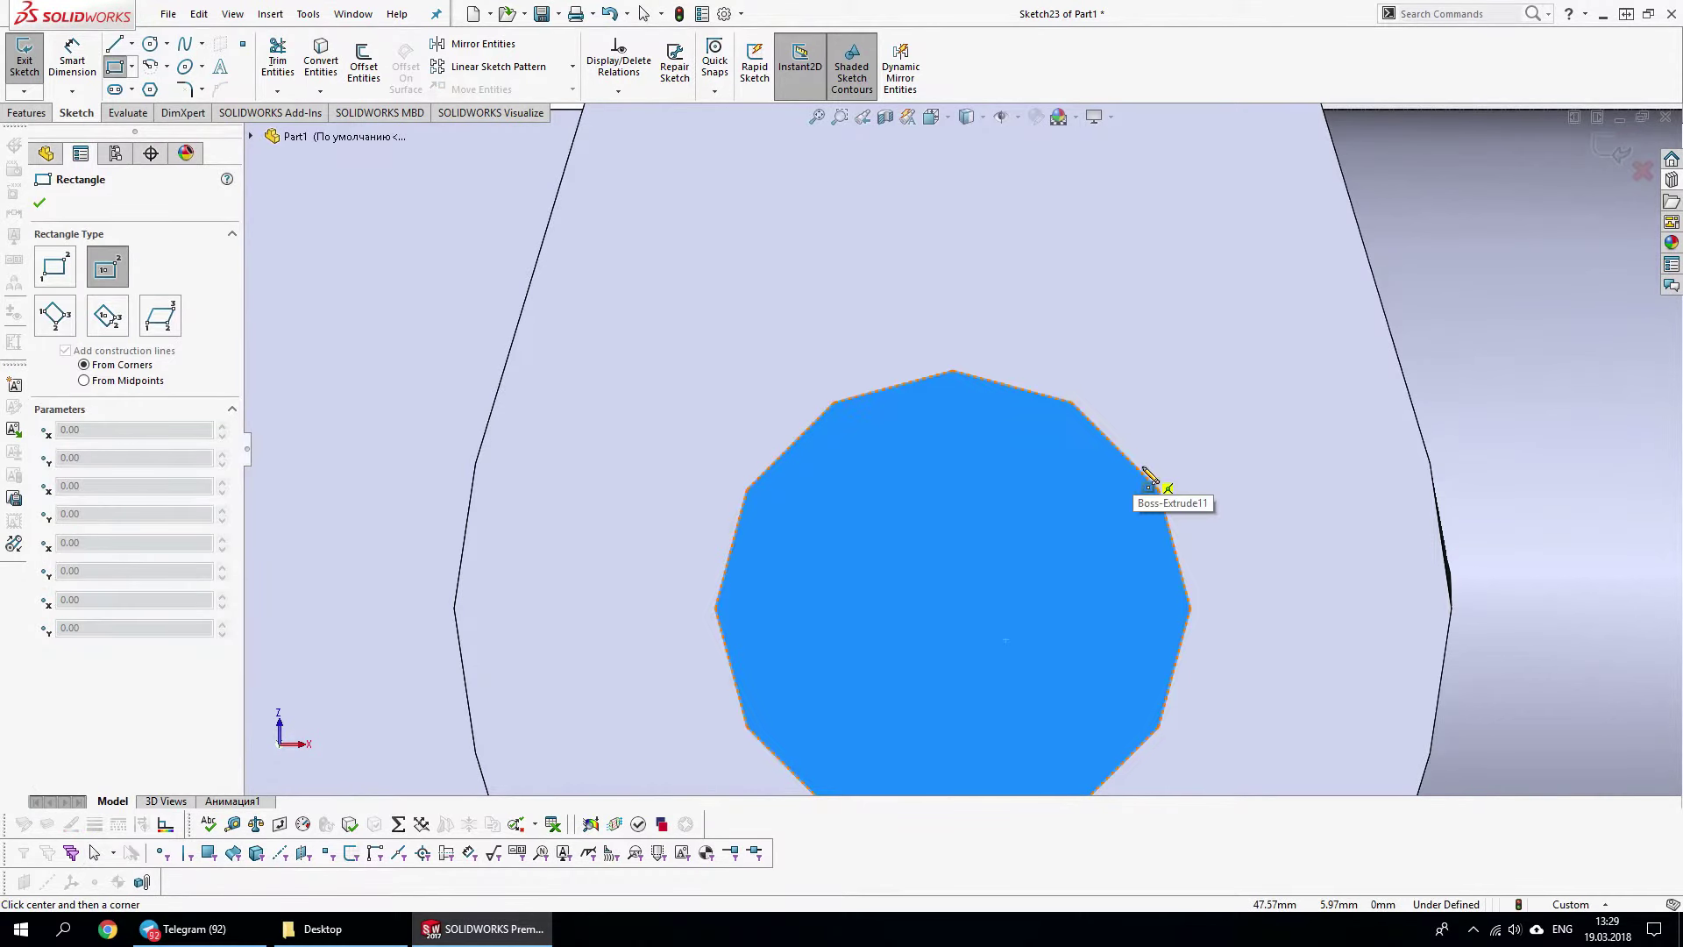
click(953, 607)
click(1093, 200)
key(Escape)
scroll(961, 449, up, 2)
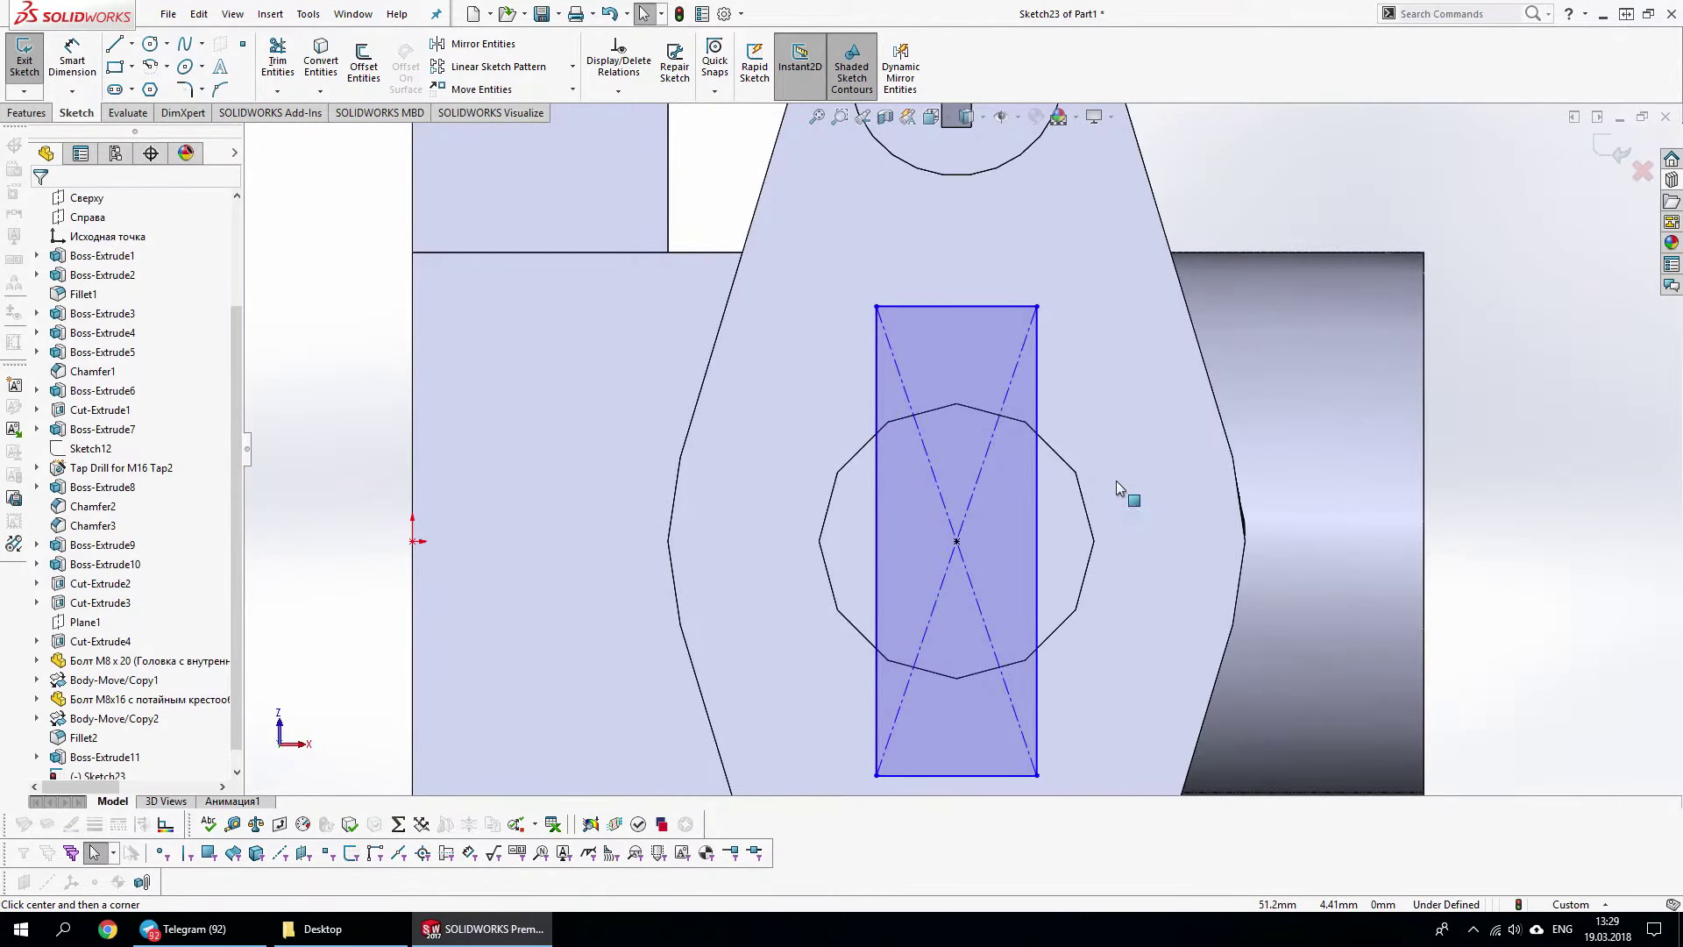
Dimension the rectangle's width to 6.5 mm and add its length dimension
key(d)
click(956, 306)
click(964, 253)
click(1014, 246)
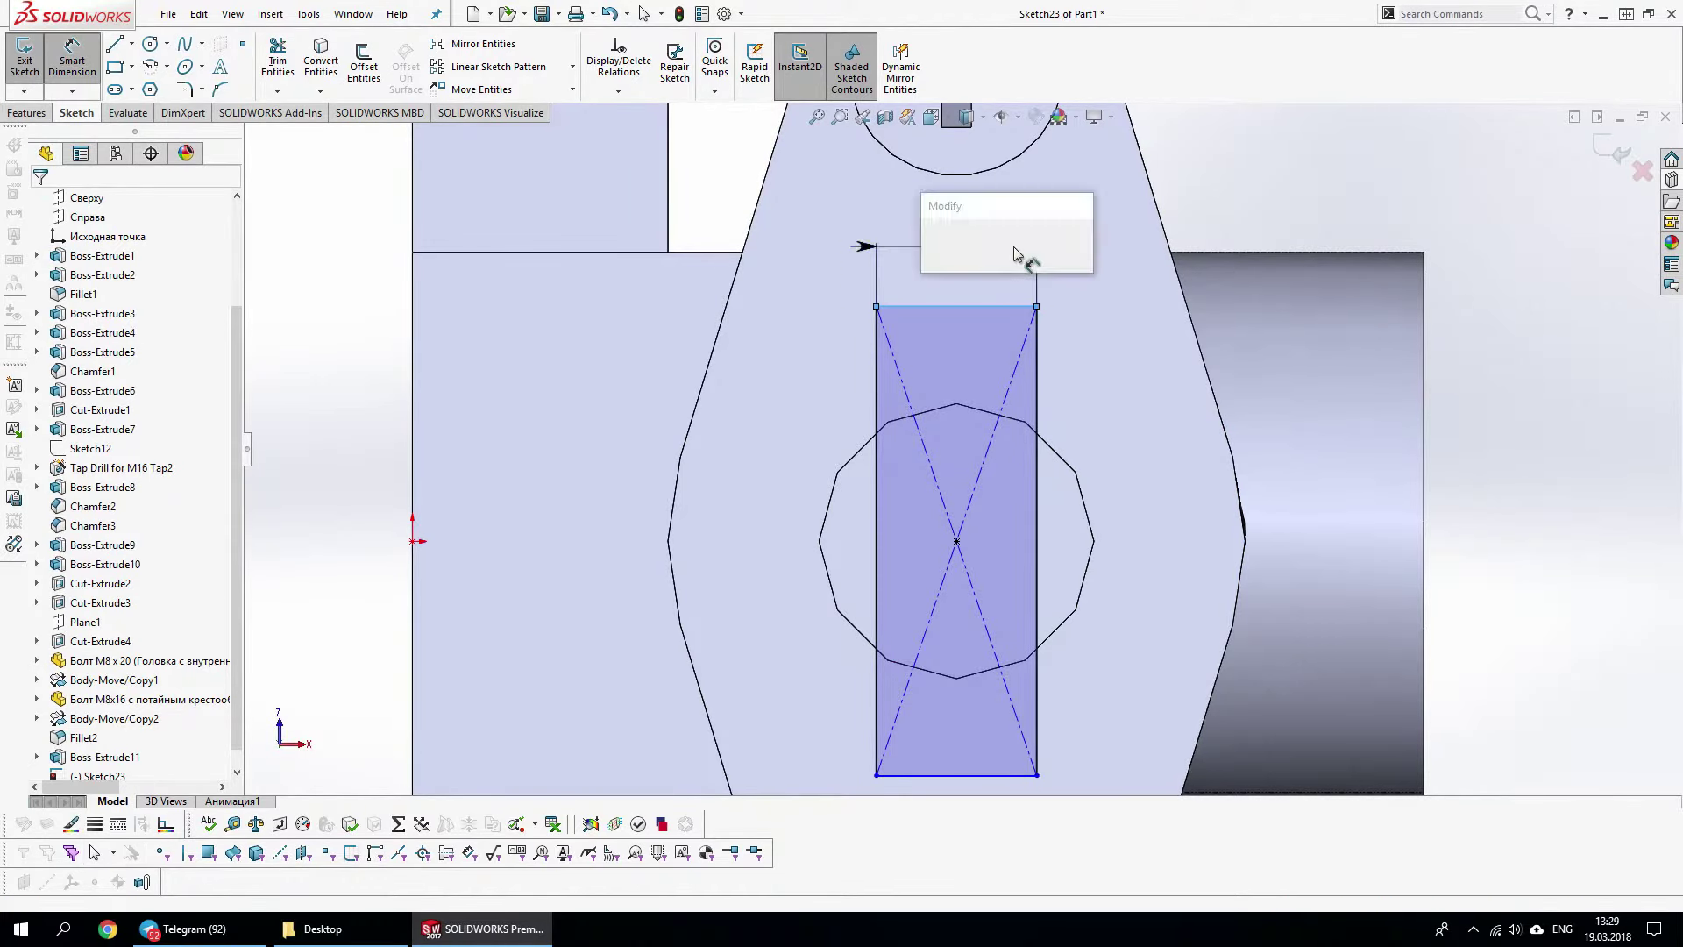
text(6.5)
key(Return)
scroll(965, 448, up, 2)
click(992, 456)
click(1096, 447)
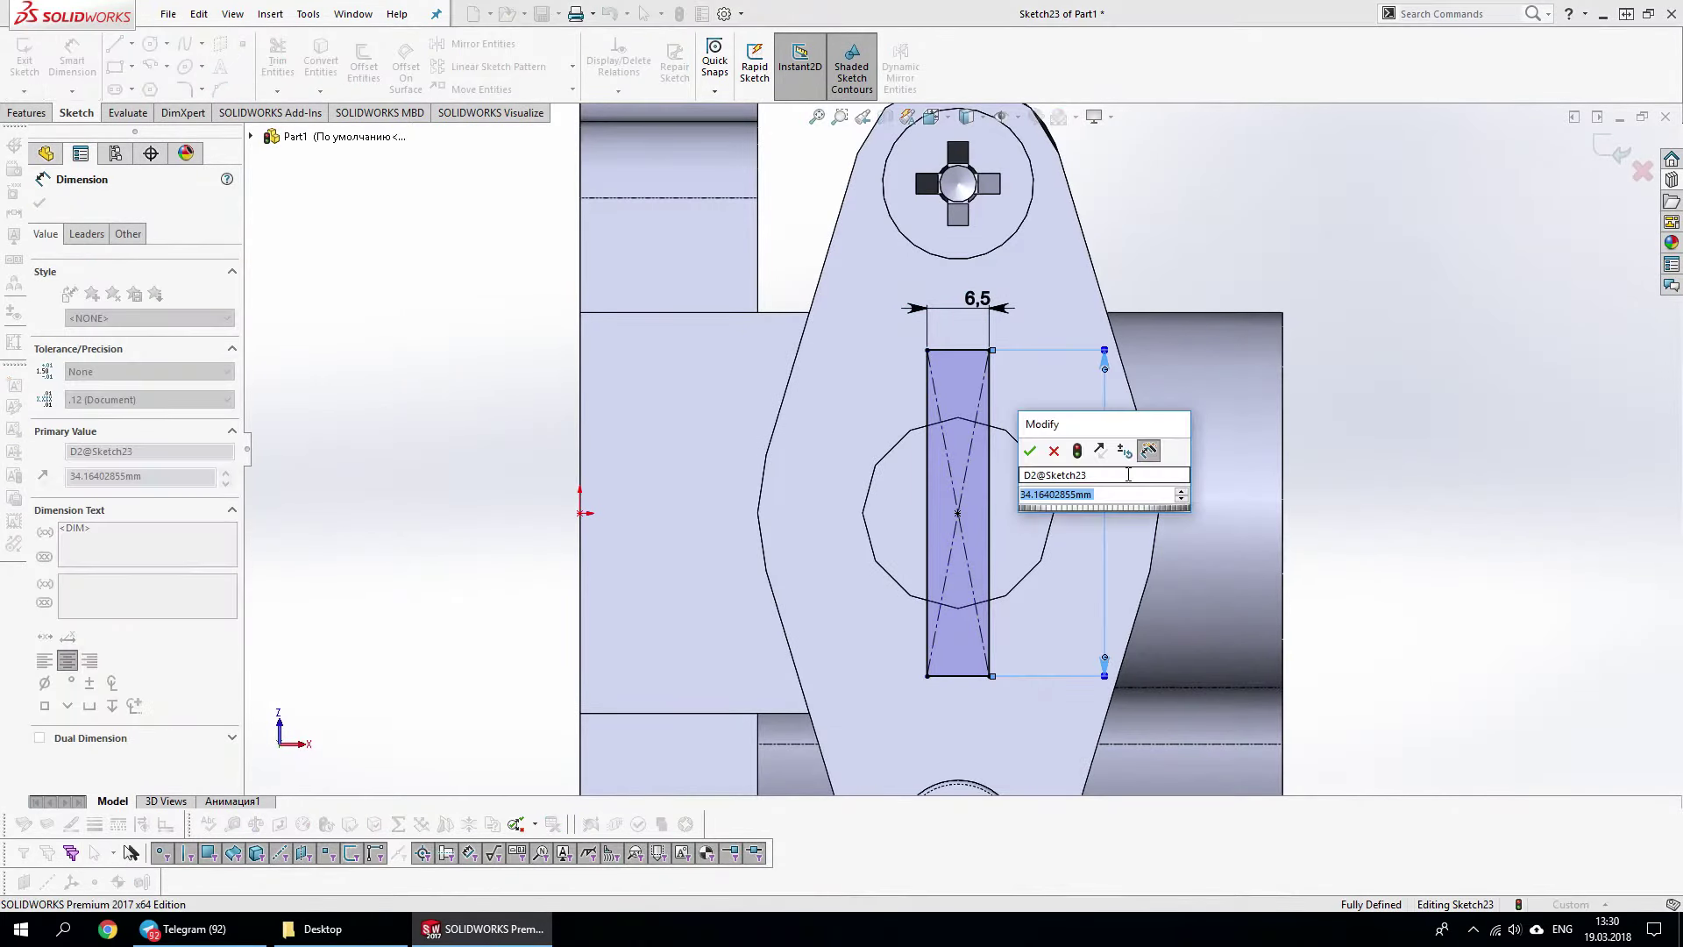
Cut the rectangle 23 mm deep into the shaft end as Cut-Extrude5
right_click(1429, 522)
click(1436, 492)
click(1491, 662)
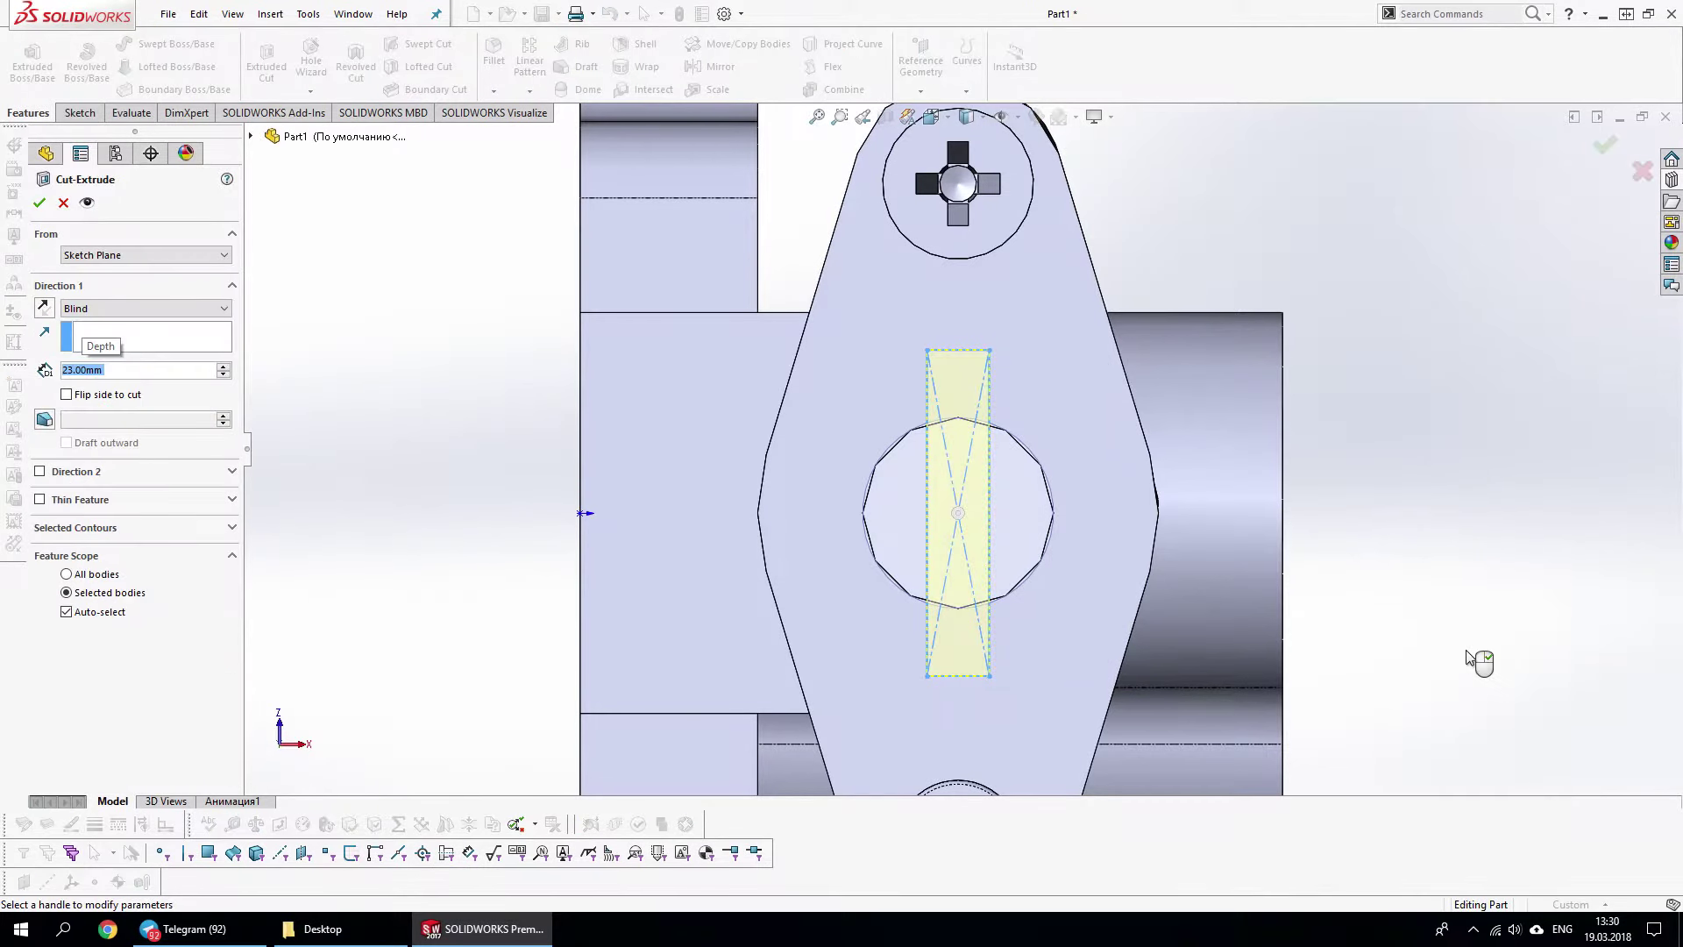
key(Return)
mouse_move(1333, 549)
middle_down()
mouse_move(1211, 473)
mouse_move(992, 472)
mouse_move(972, 427)
mouse_move(1035, 263)
middle_up()
Open a sketch on the shaft's notch face, then exit and rebuild
scroll(1033, 233, down, 5)
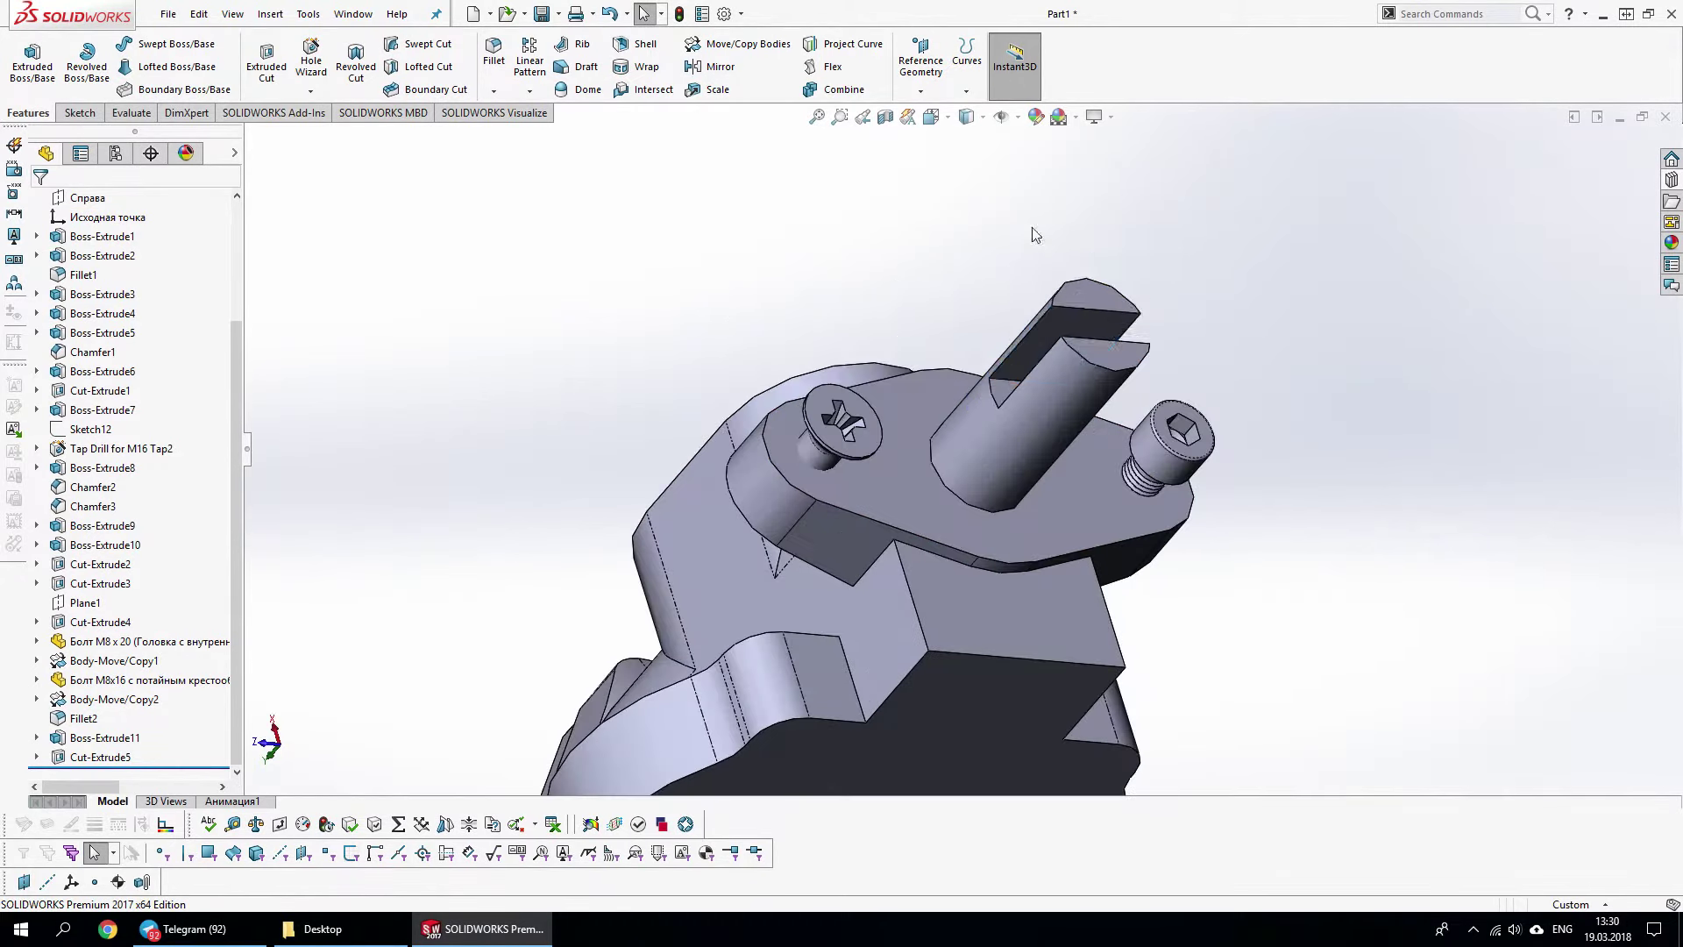
click(1087, 359)
click(1144, 277)
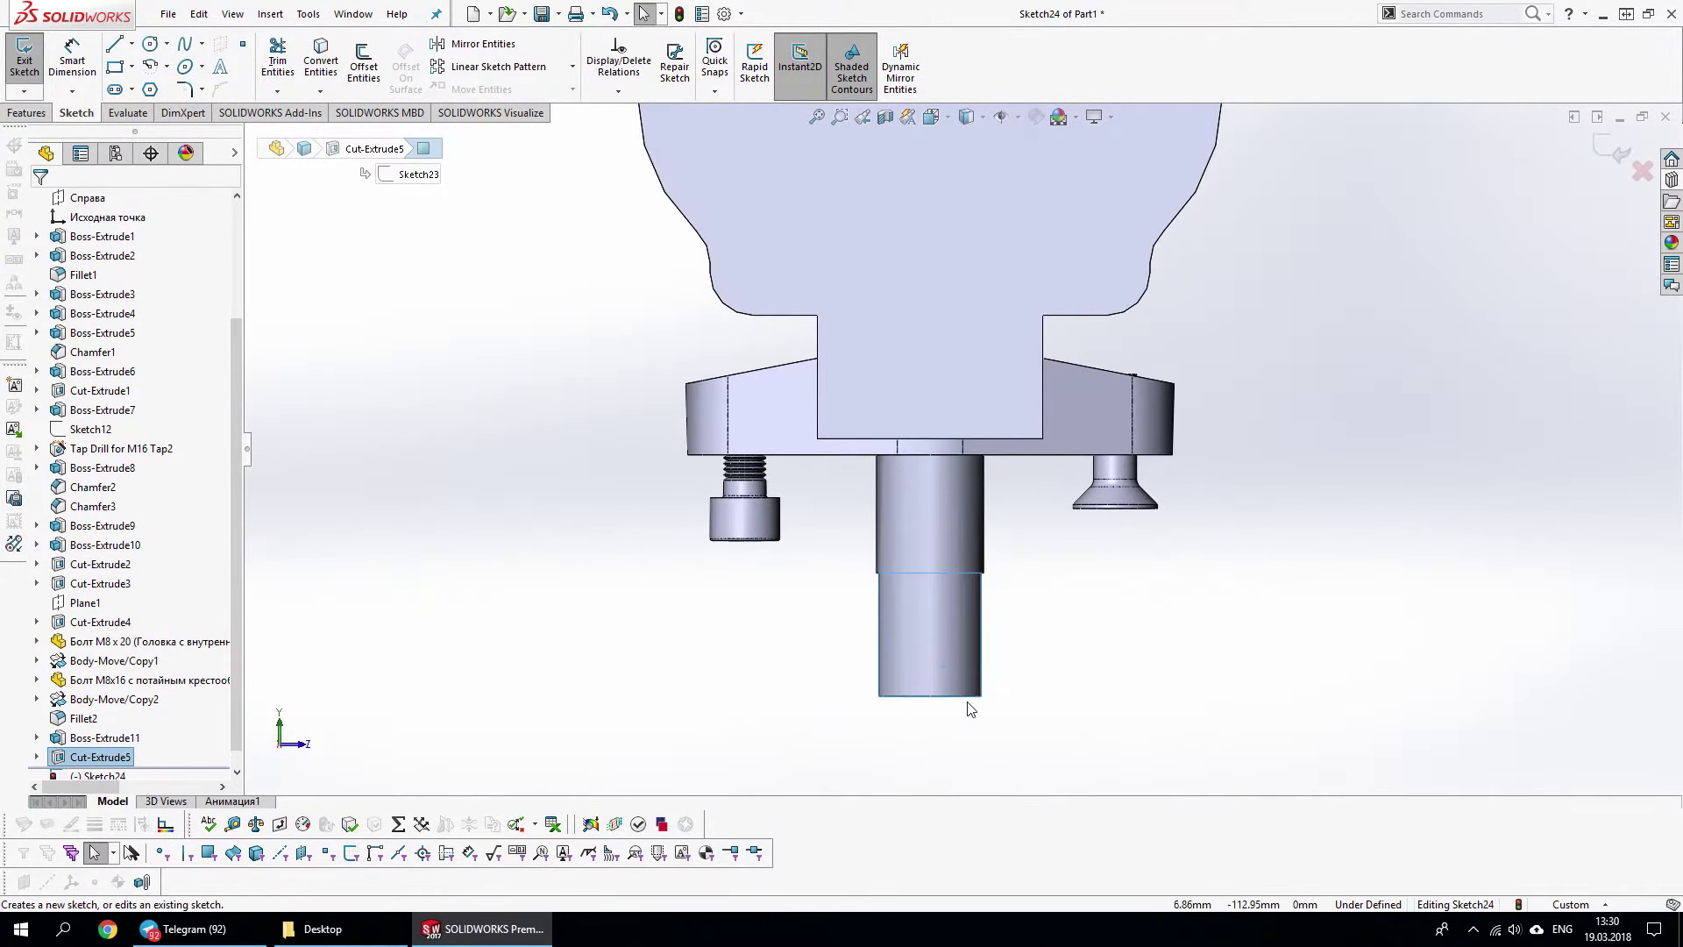
middle_drag(1049, 676, 1596, 226)
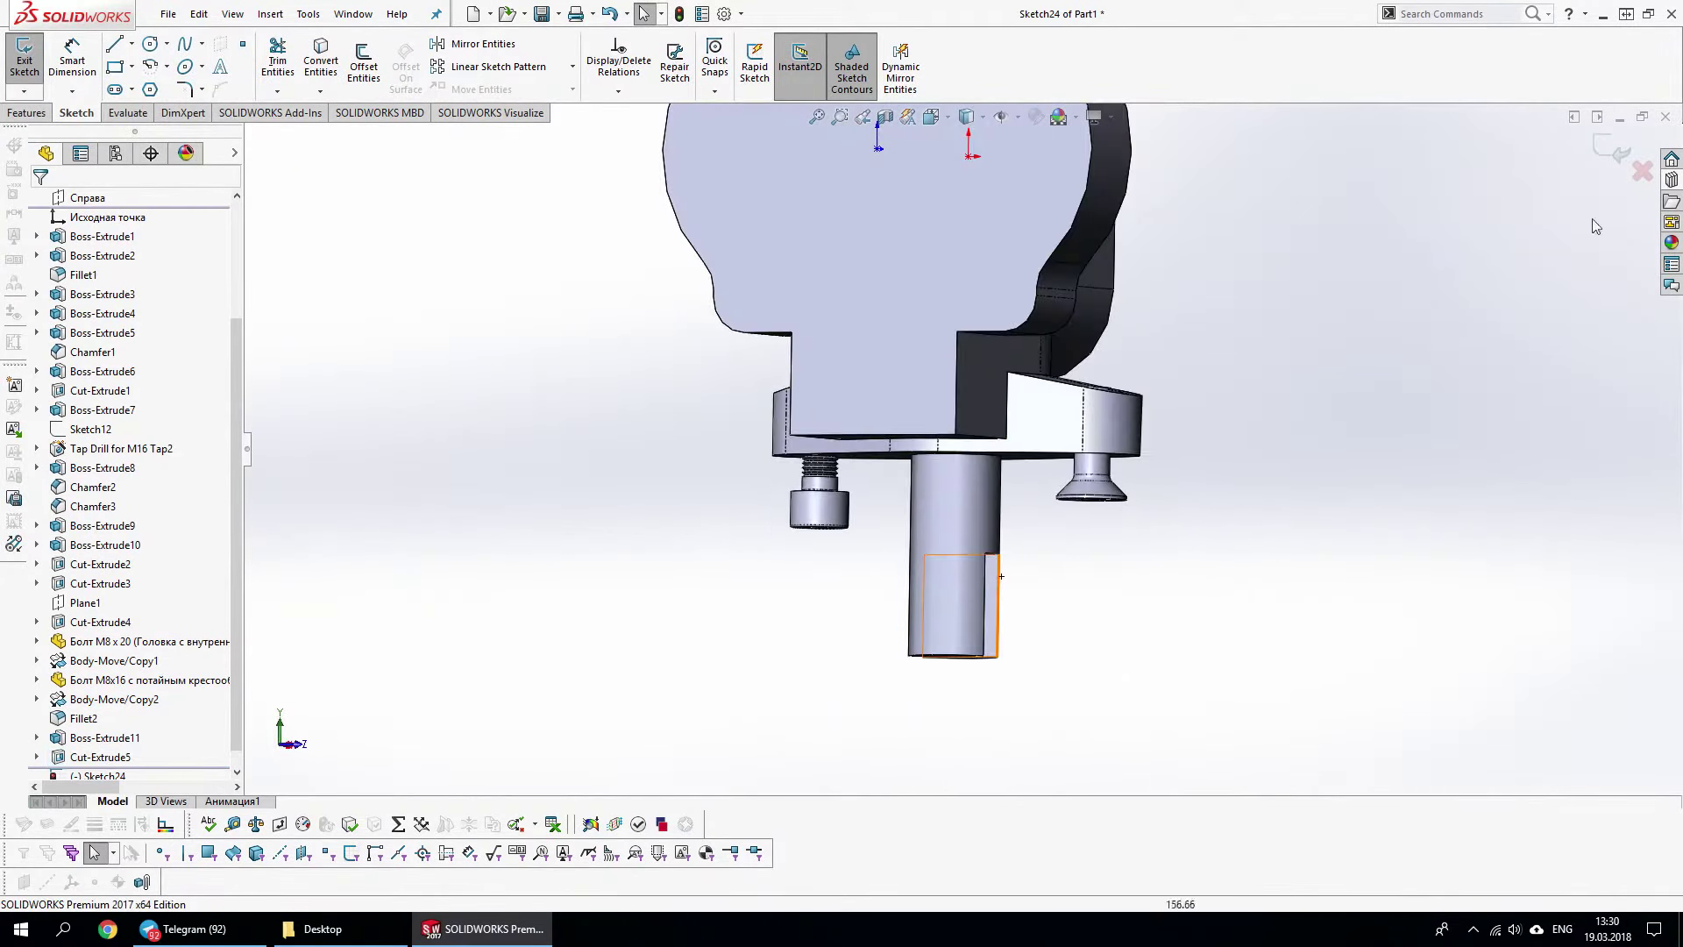
click(1613, 151)
Sketch a vertical line along the notch edge on a shaft face
middle_drag(976, 588, 924, 365)
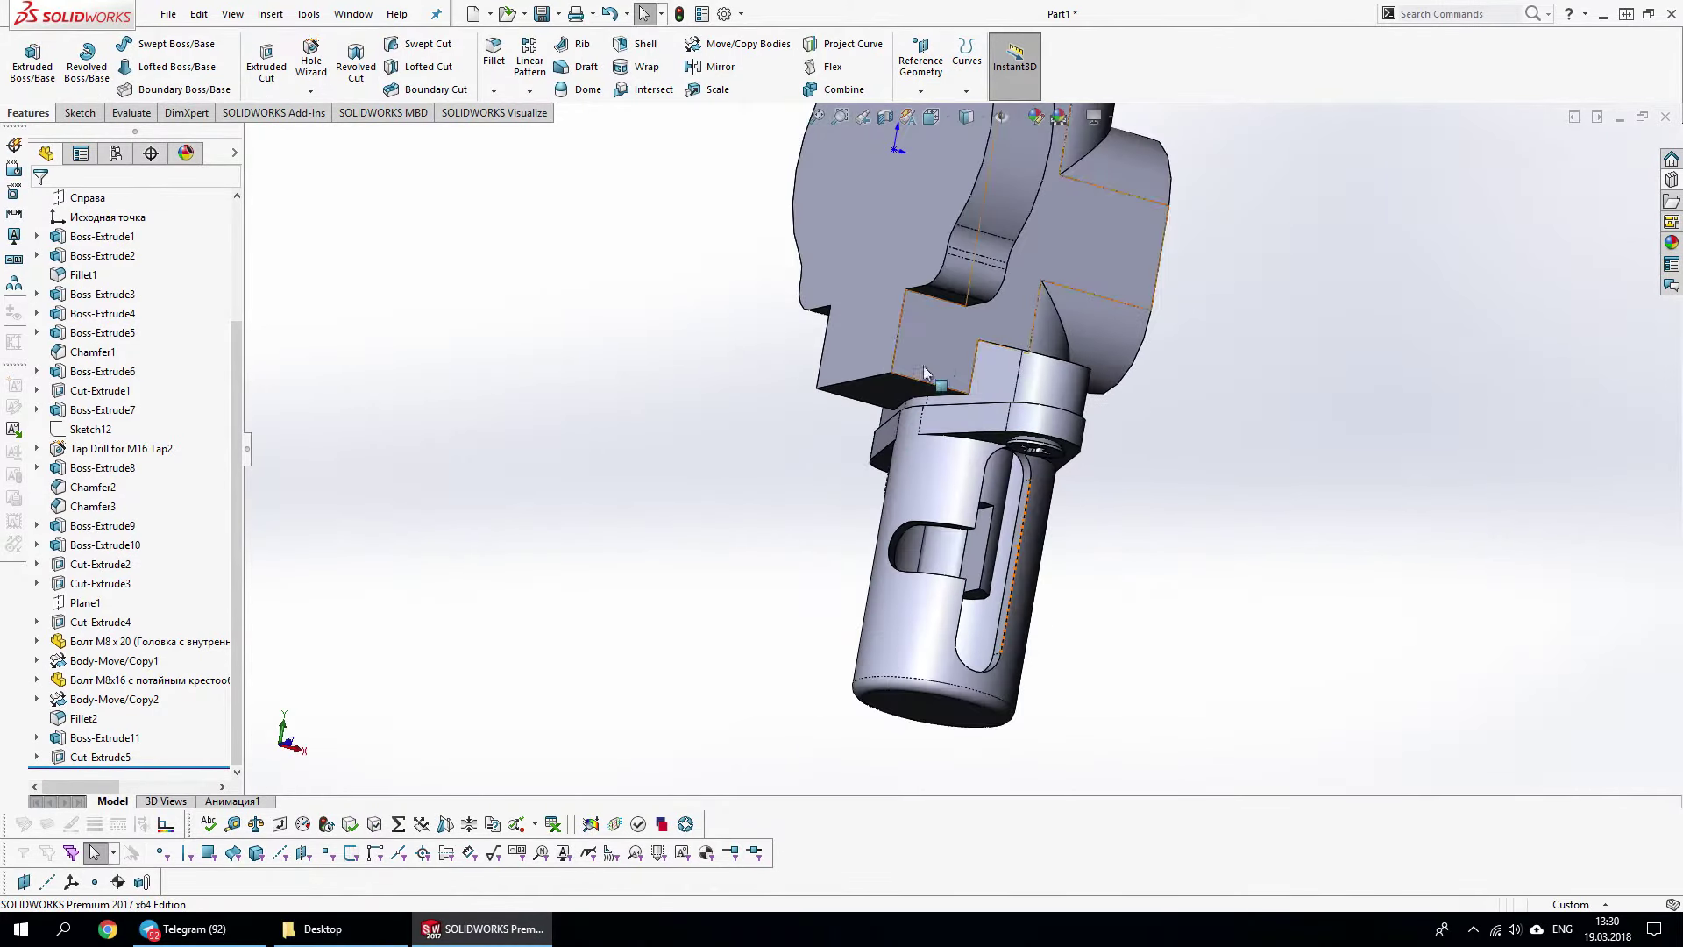
click(923, 372)
click(980, 289)
key(s)
click(953, 650)
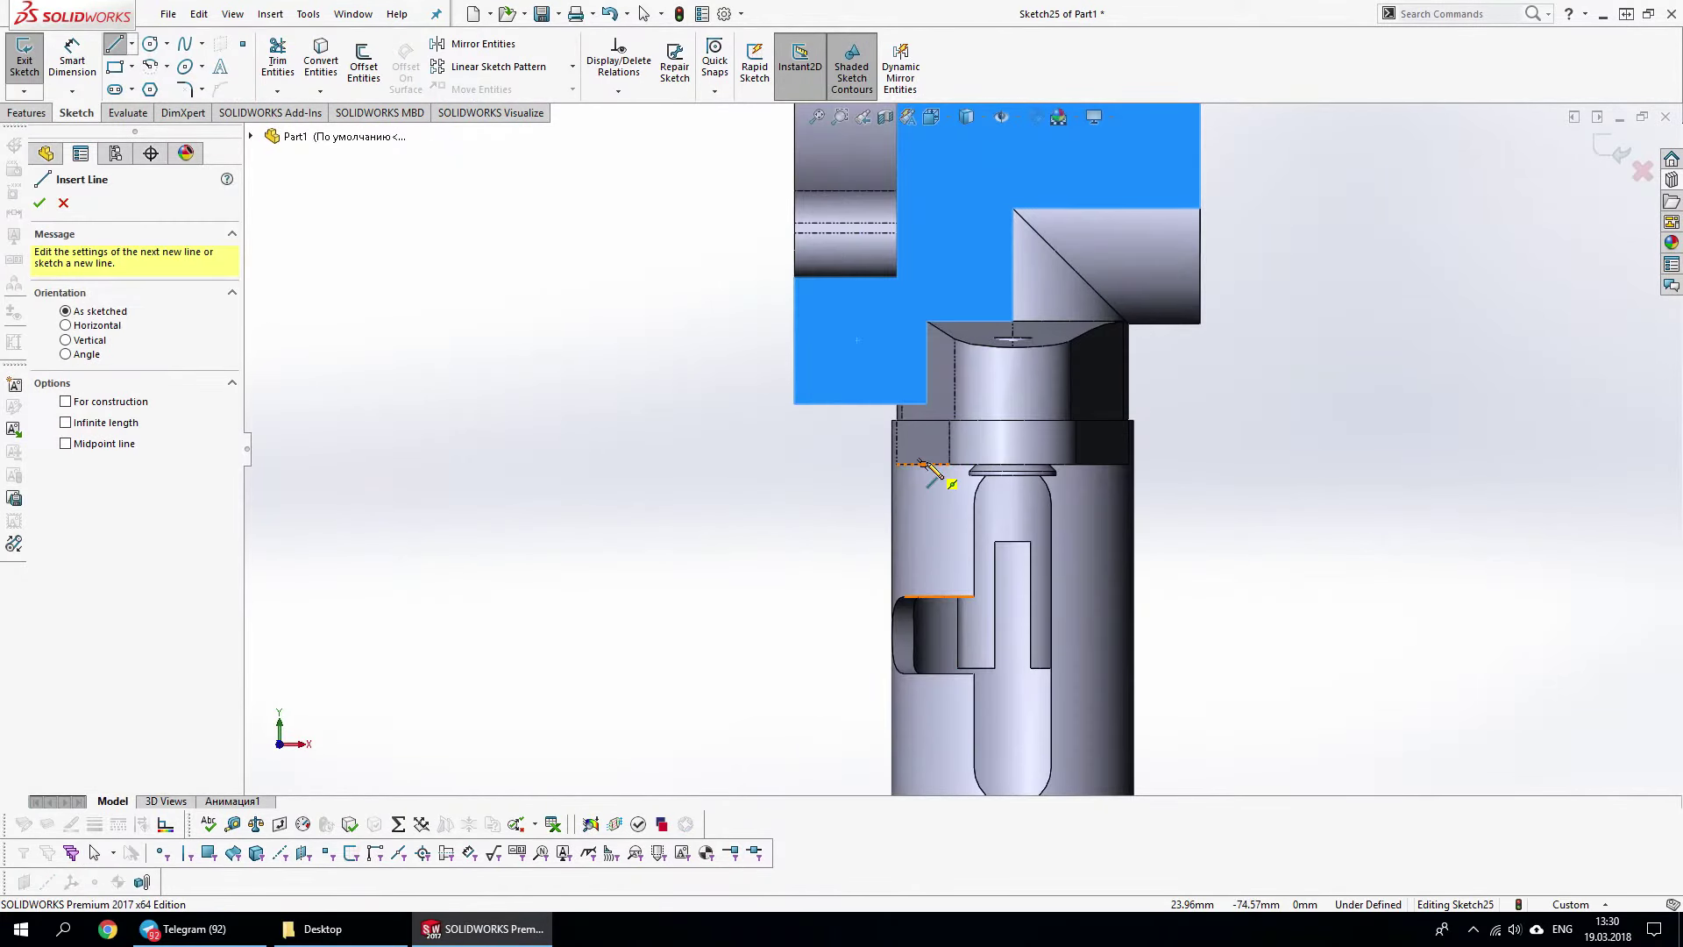
click(922, 463)
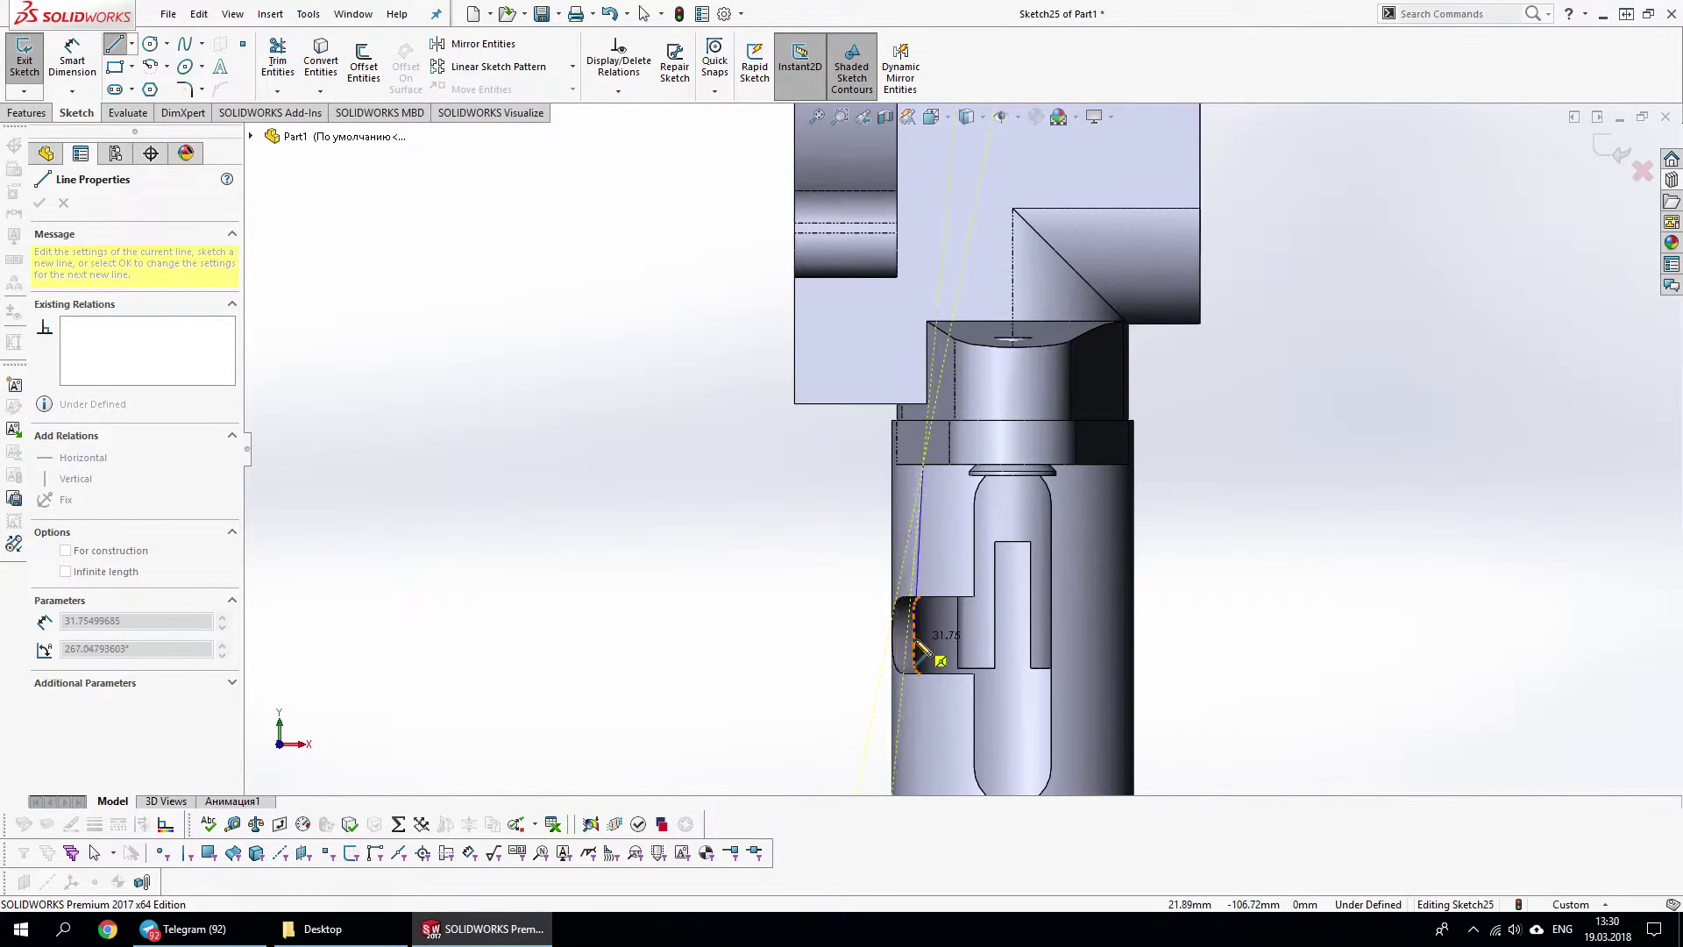
right_click(921, 649)
click(990, 702)
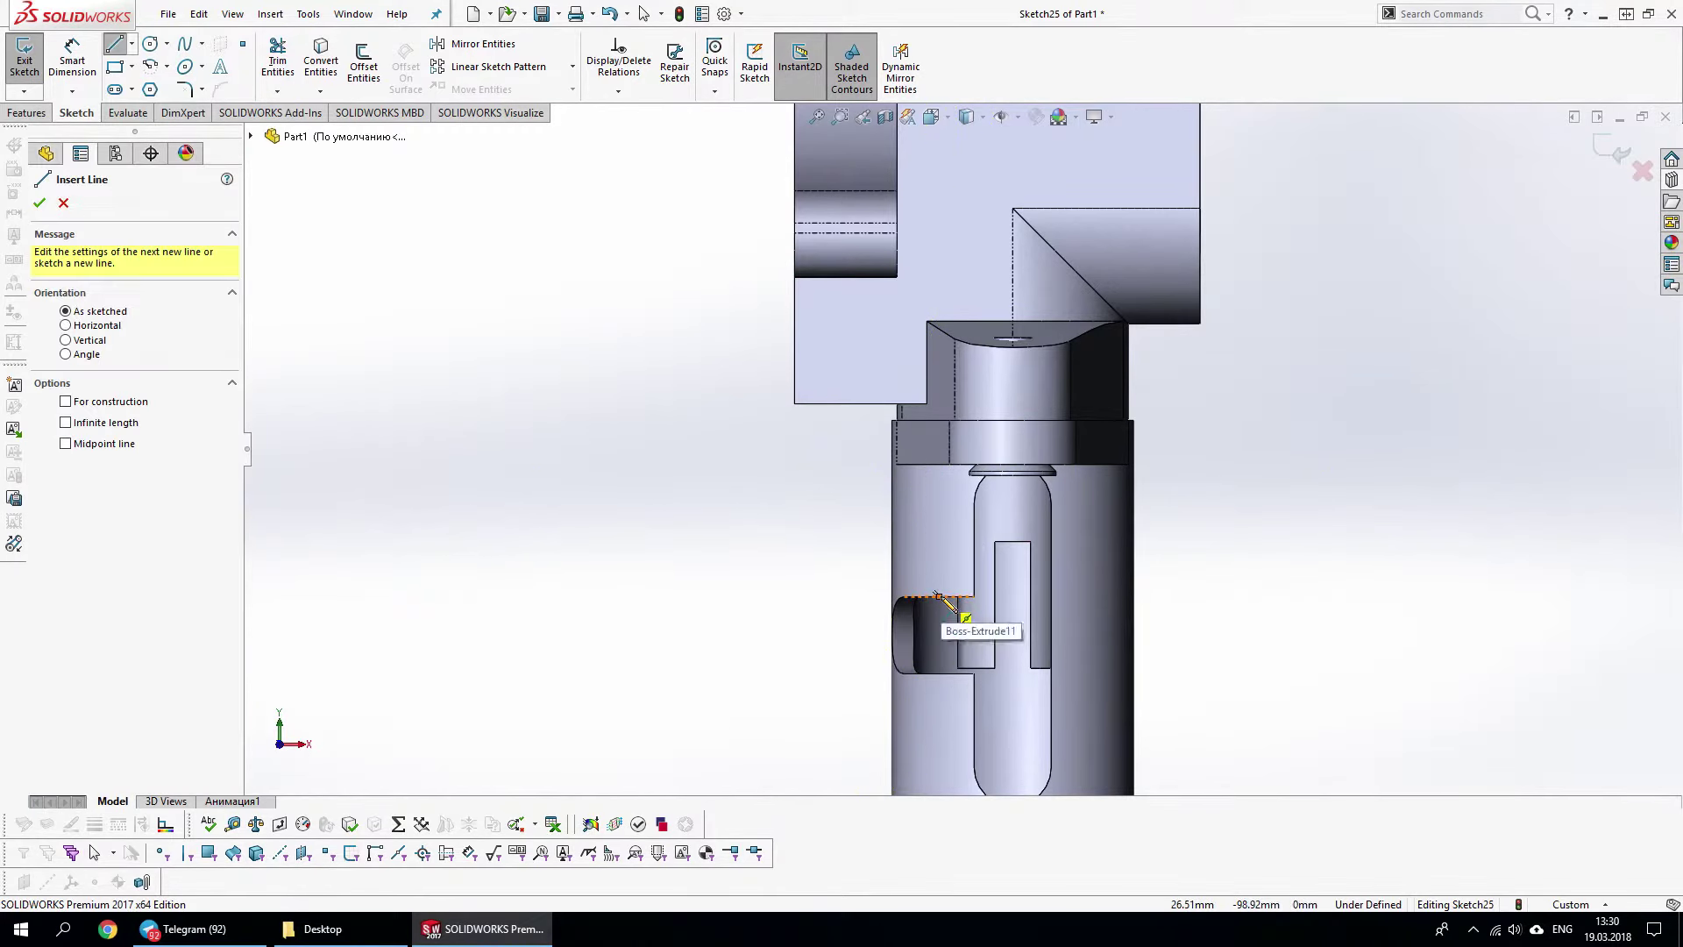
click(939, 596)
click(939, 673)
key(Escape)
Select the vertical line for dimensioning, then cancel and exit the sketch
key(d)
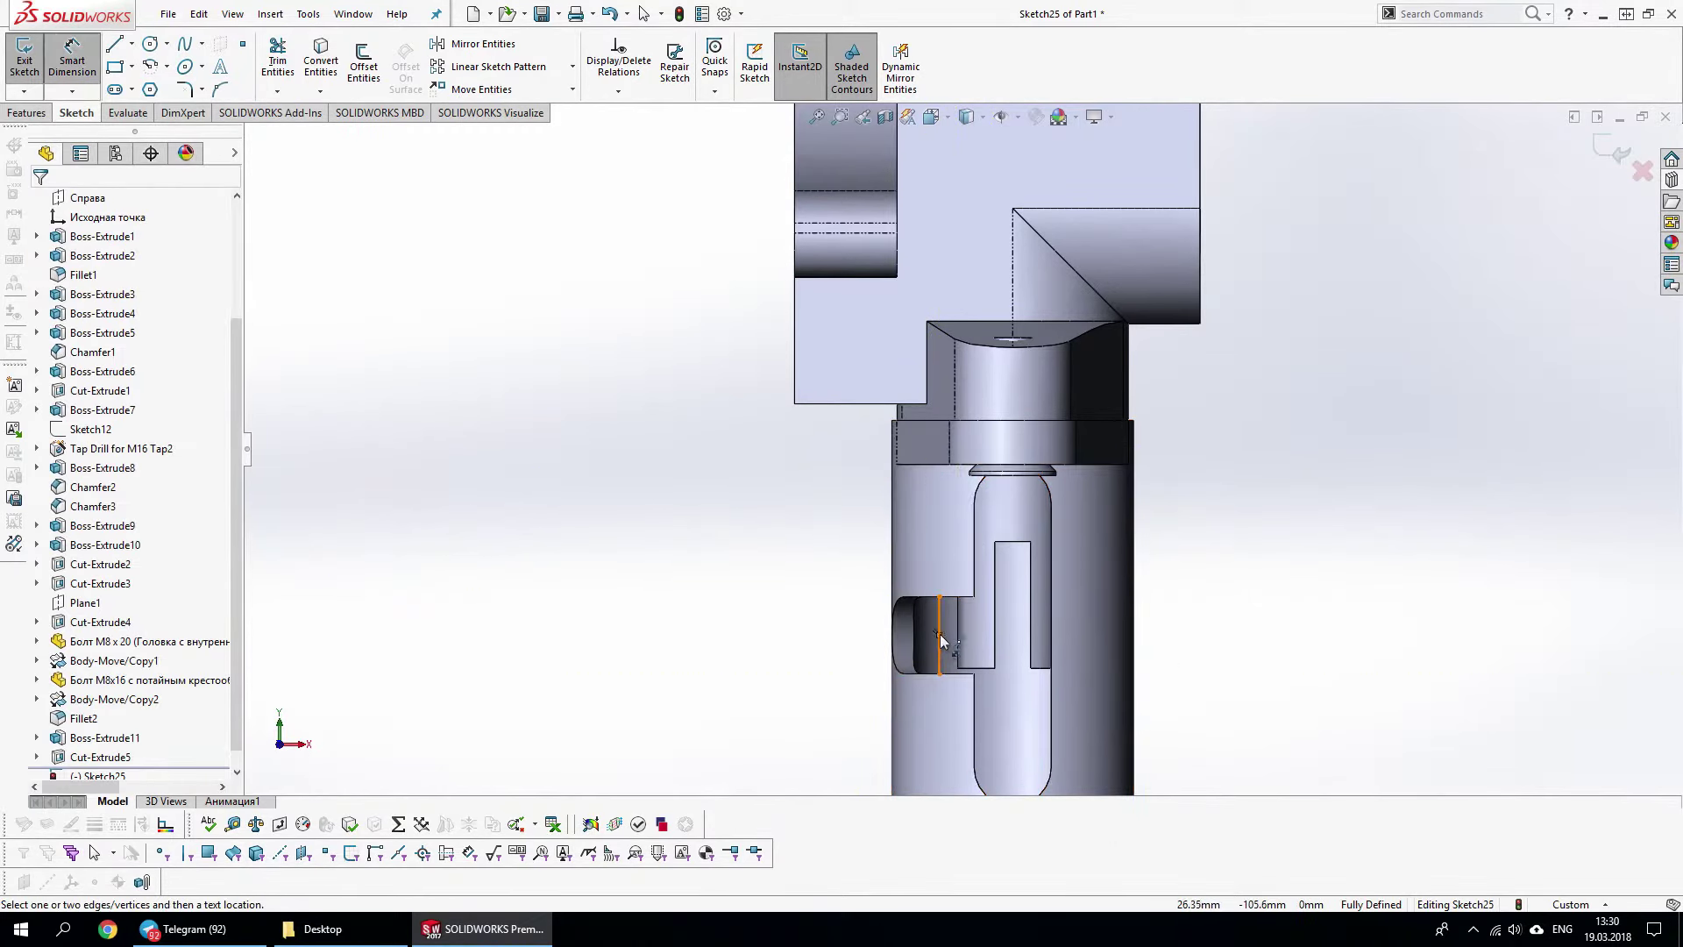
click(940, 634)
key(Escape)
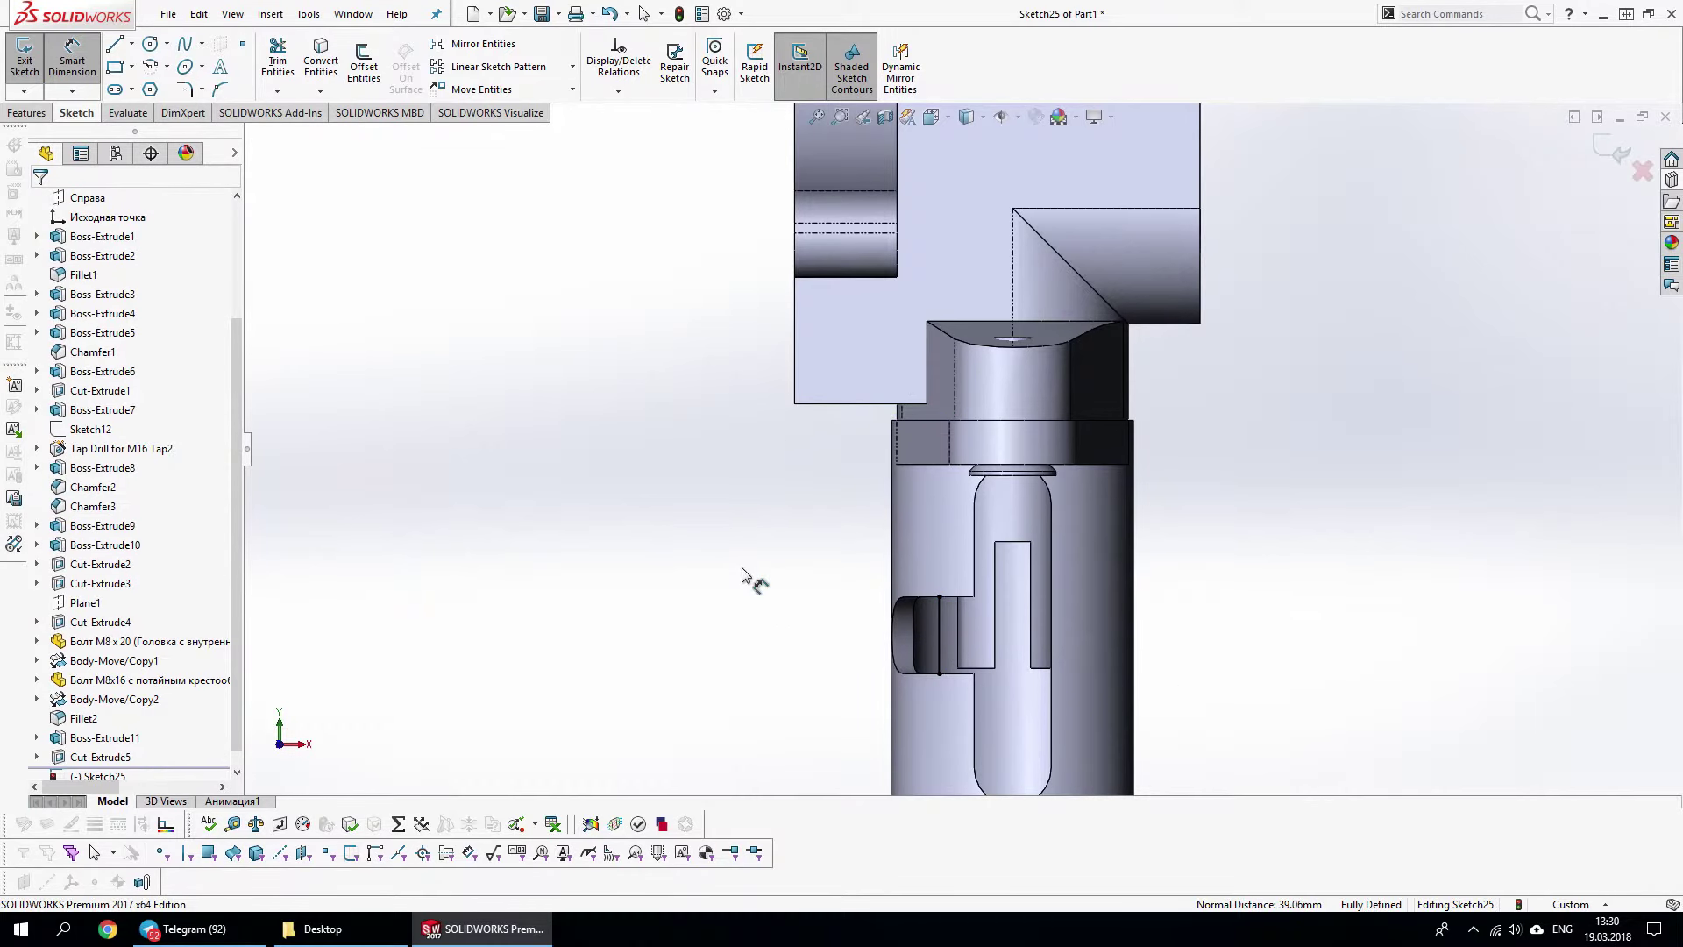
key(Escape)
key(ctrl+b)
Switch to front and normal views and check Cut-Extrude5's dimensions
middle_drag(1229, 445, 944, 618)
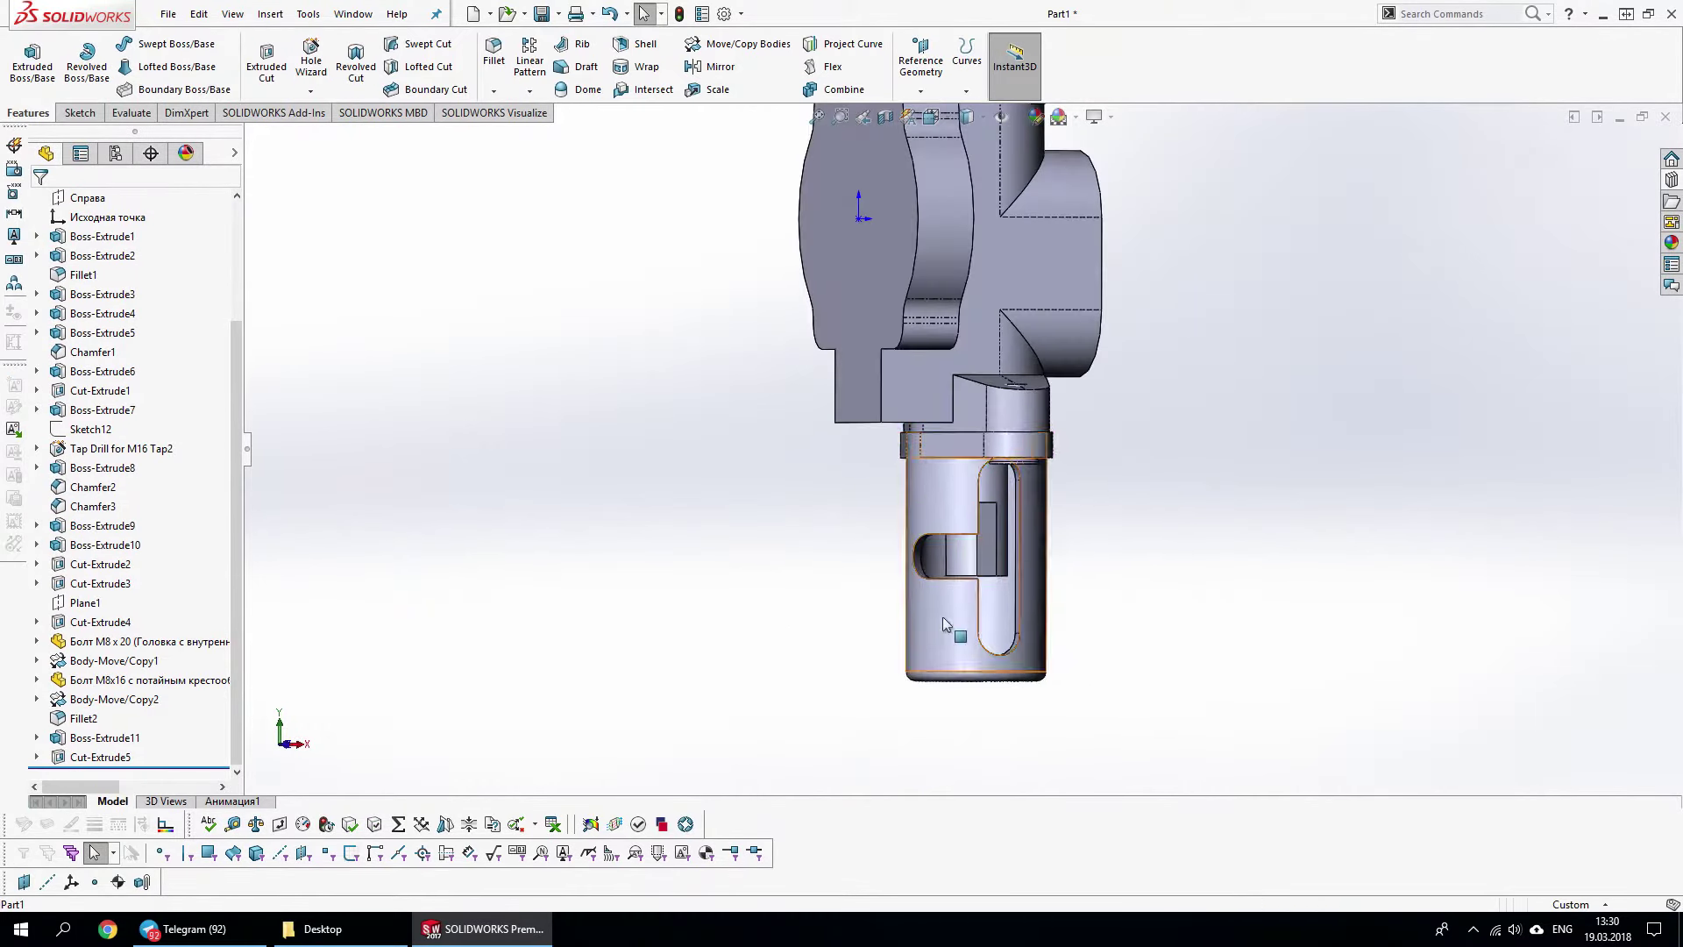
key(ctrl+1)
scroll(988, 579, up, 3)
click(988, 579)
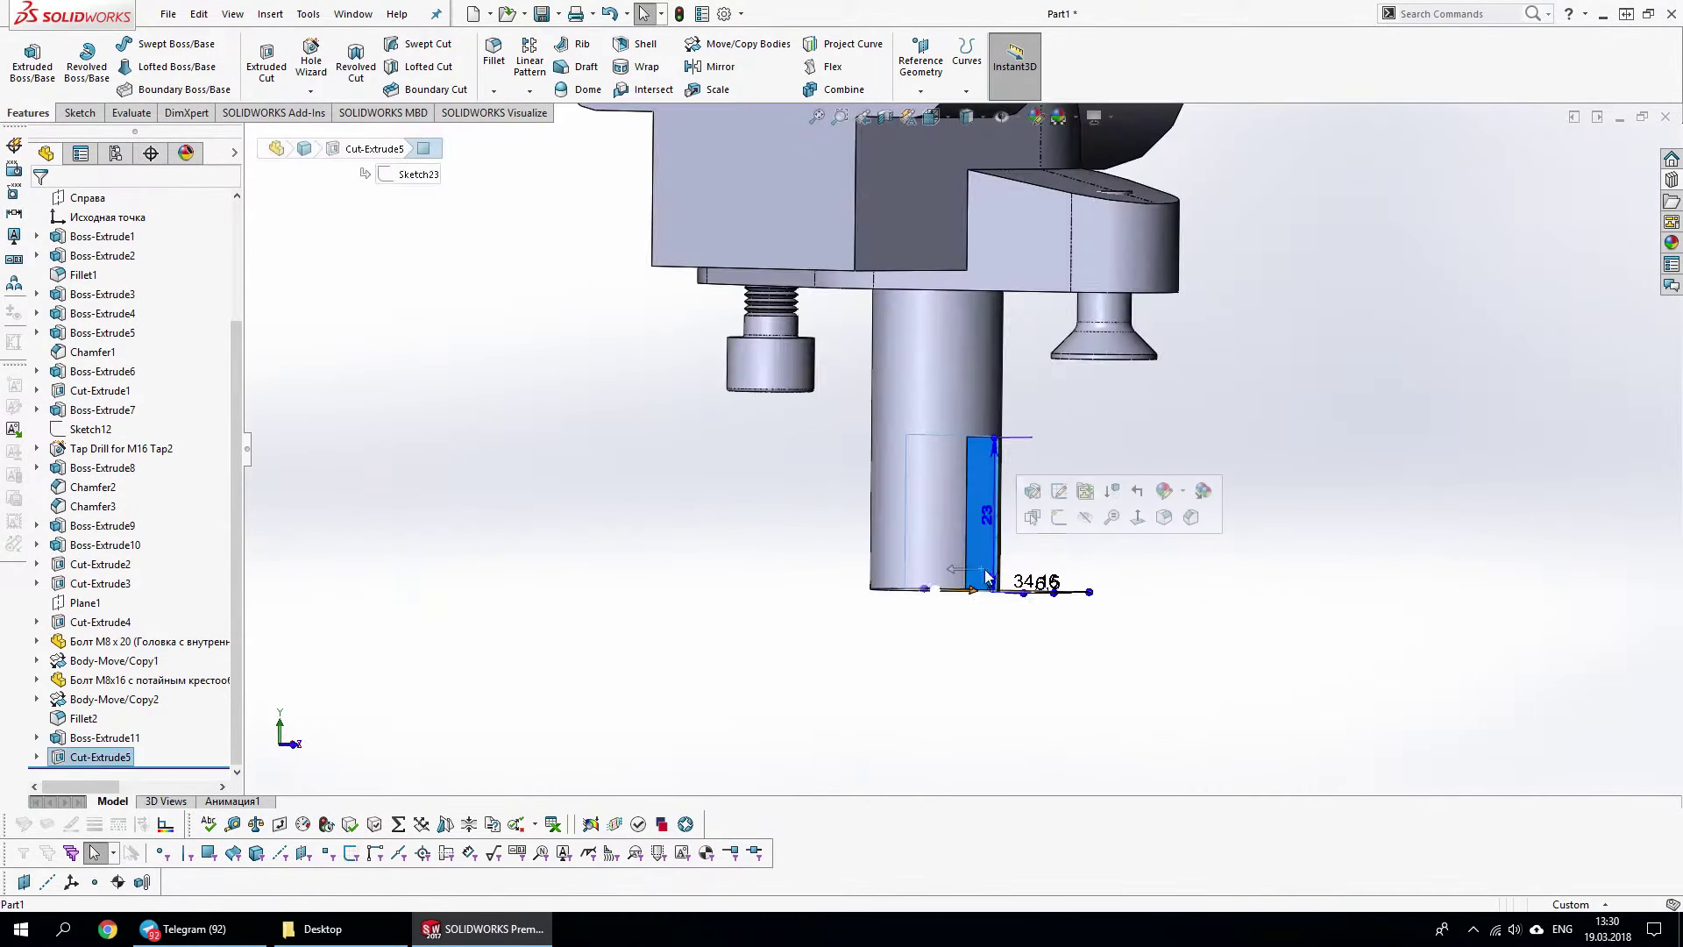
key(ctrl+8)
click(1133, 505)
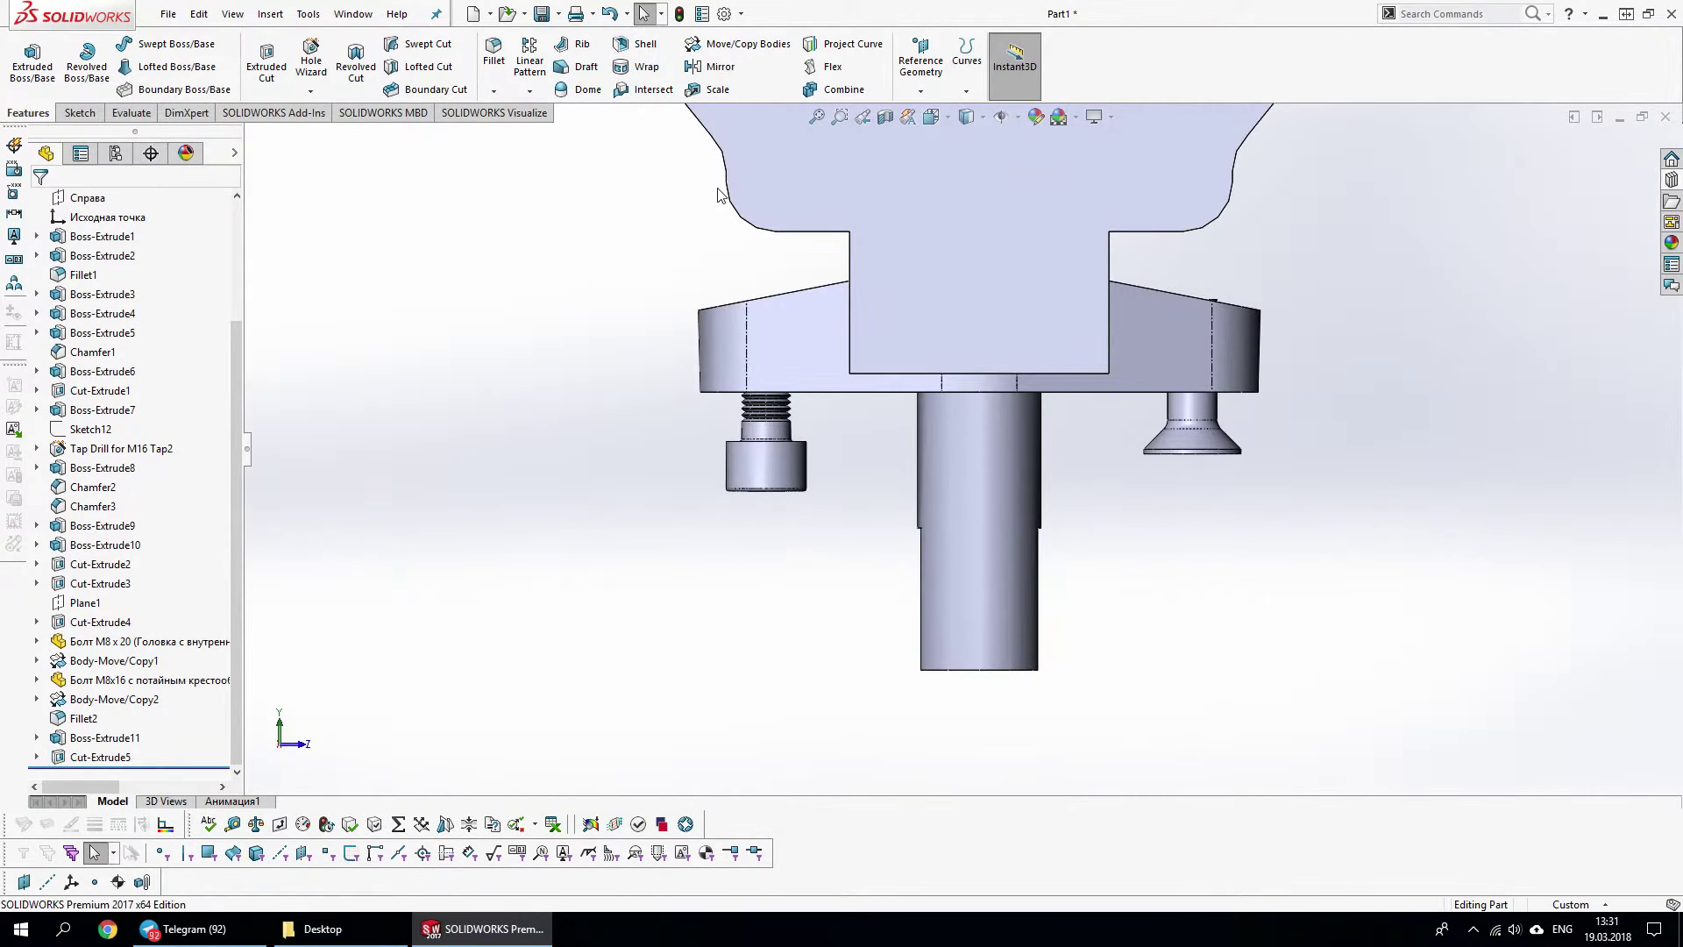
Start a new sketch on the pin's flat face and draw a corner rectangle
click(78, 114)
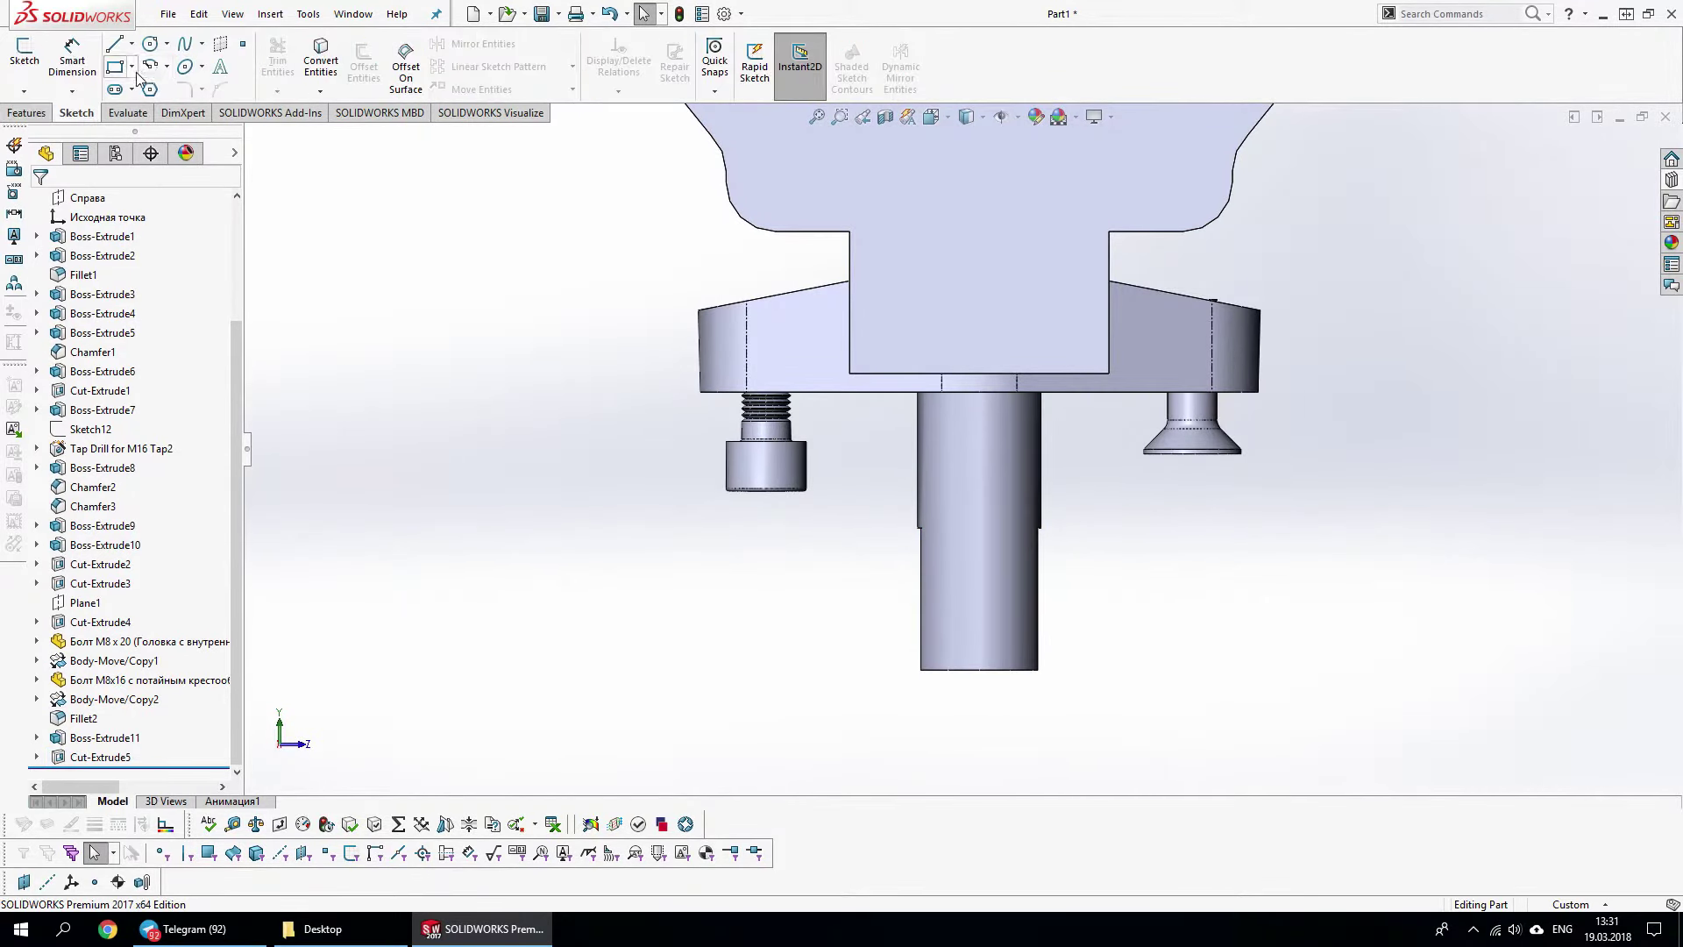
click(115, 67)
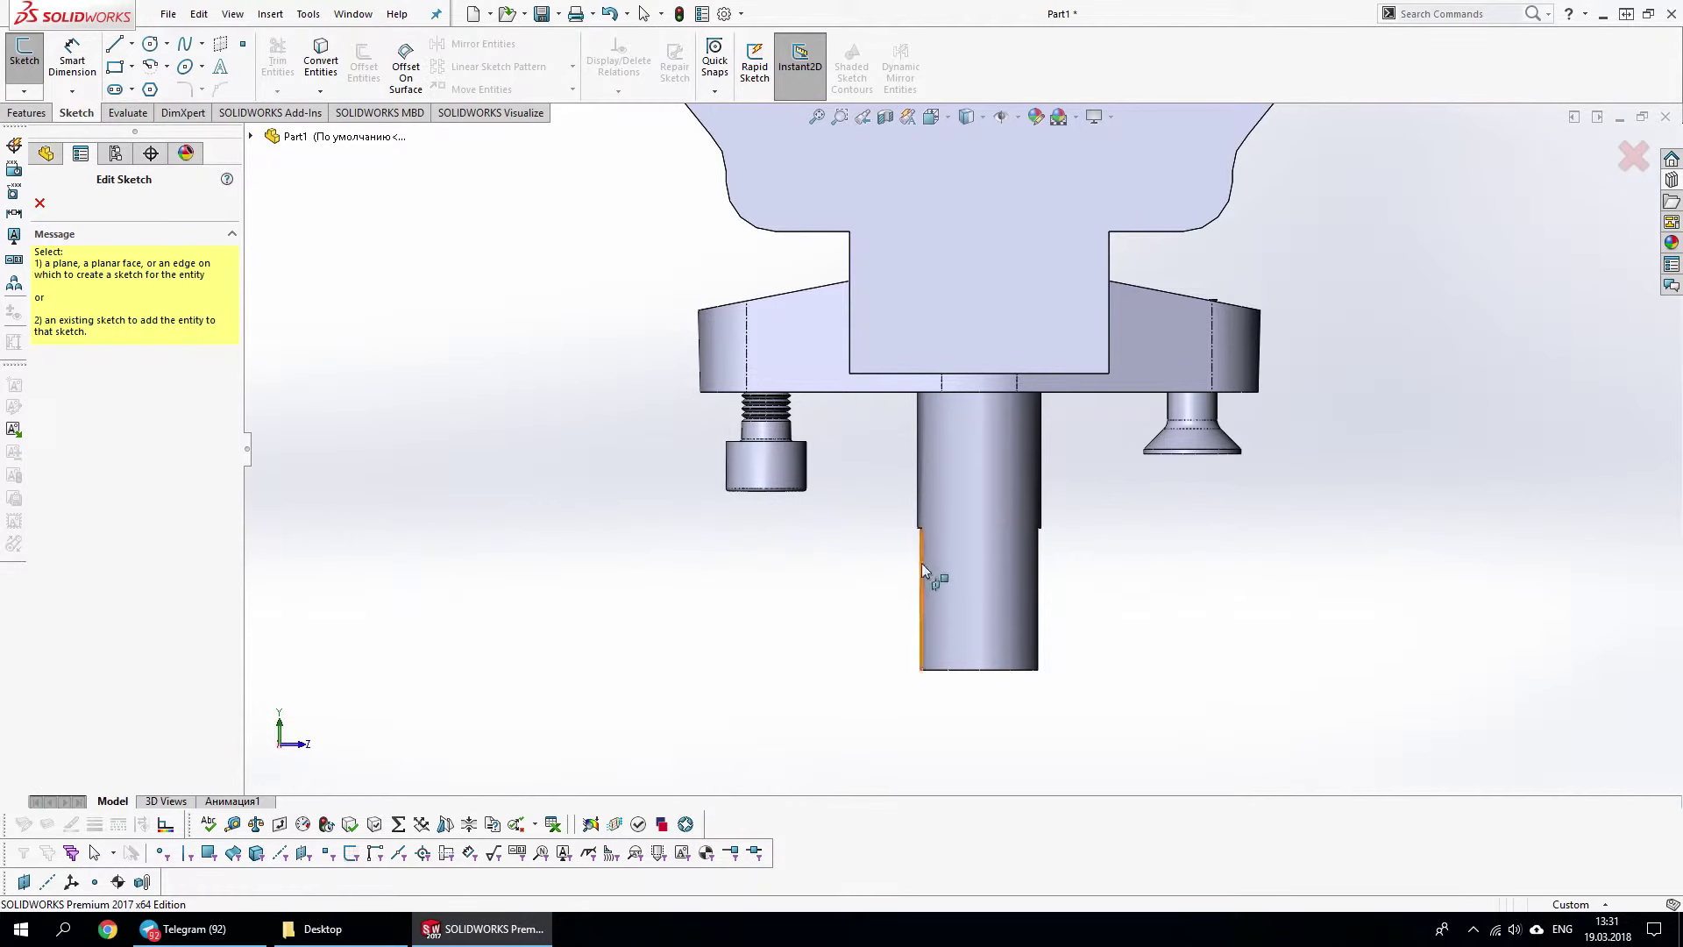
click(1048, 613)
scroll(1013, 680, down, 3)
key(s)
click(1007, 749)
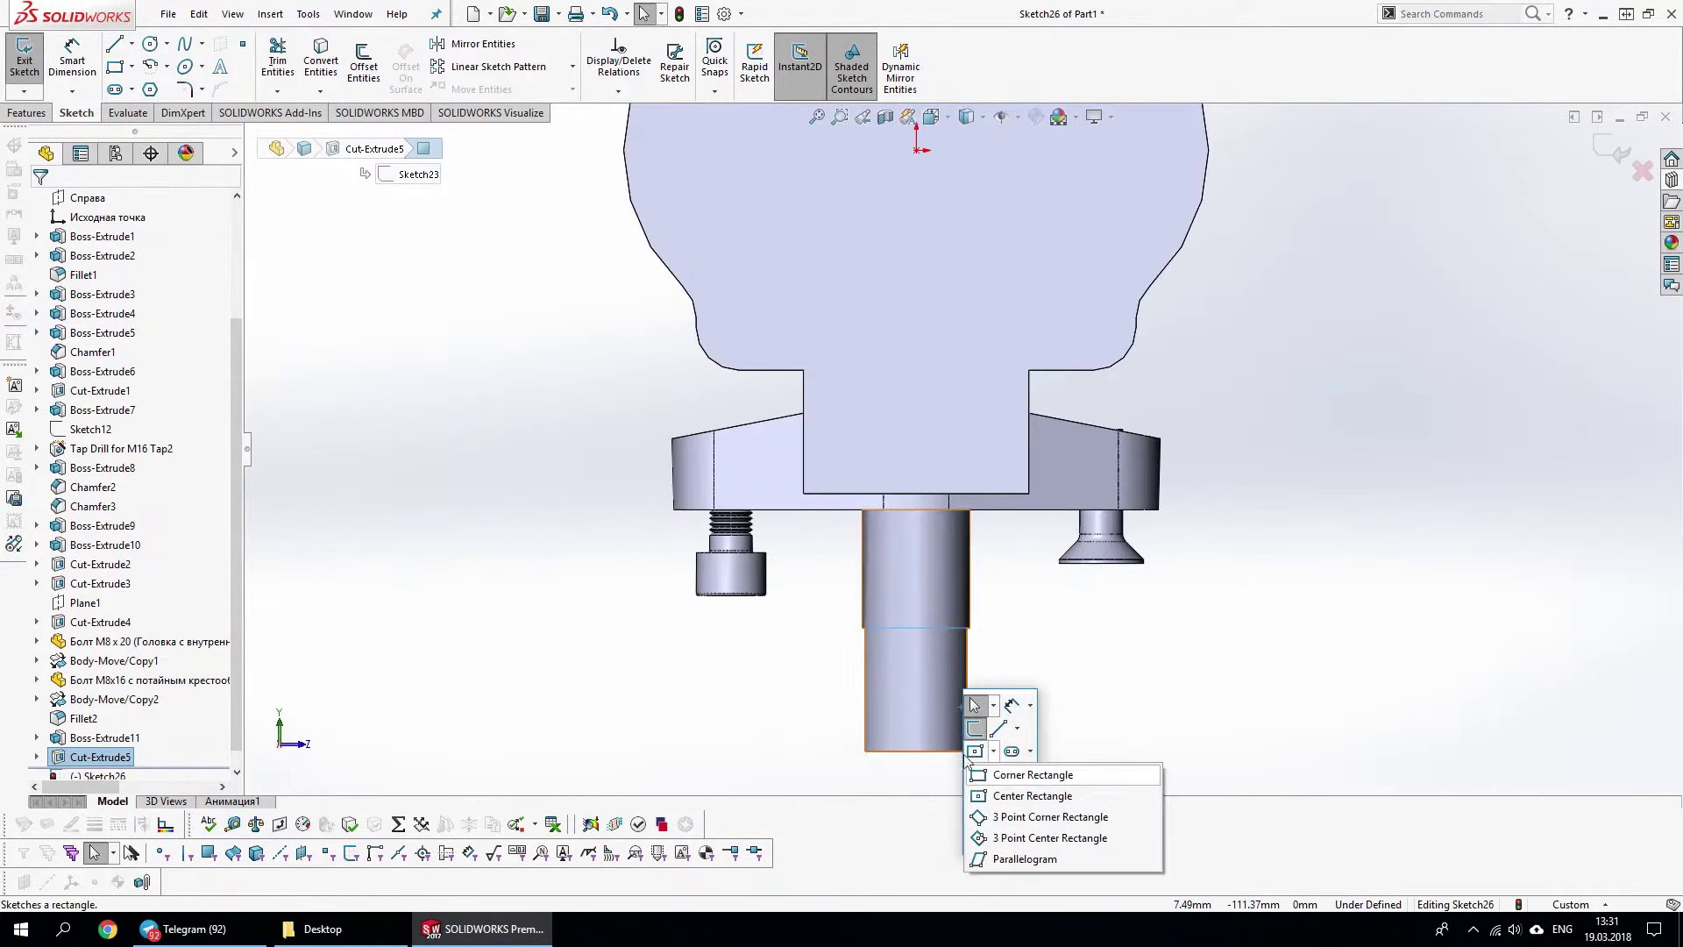
click(865, 662)
click(1034, 738)
Dimension the rectangle 39 mm from the block's bottom edge
scroll(1021, 737, up, 1)
key(s)
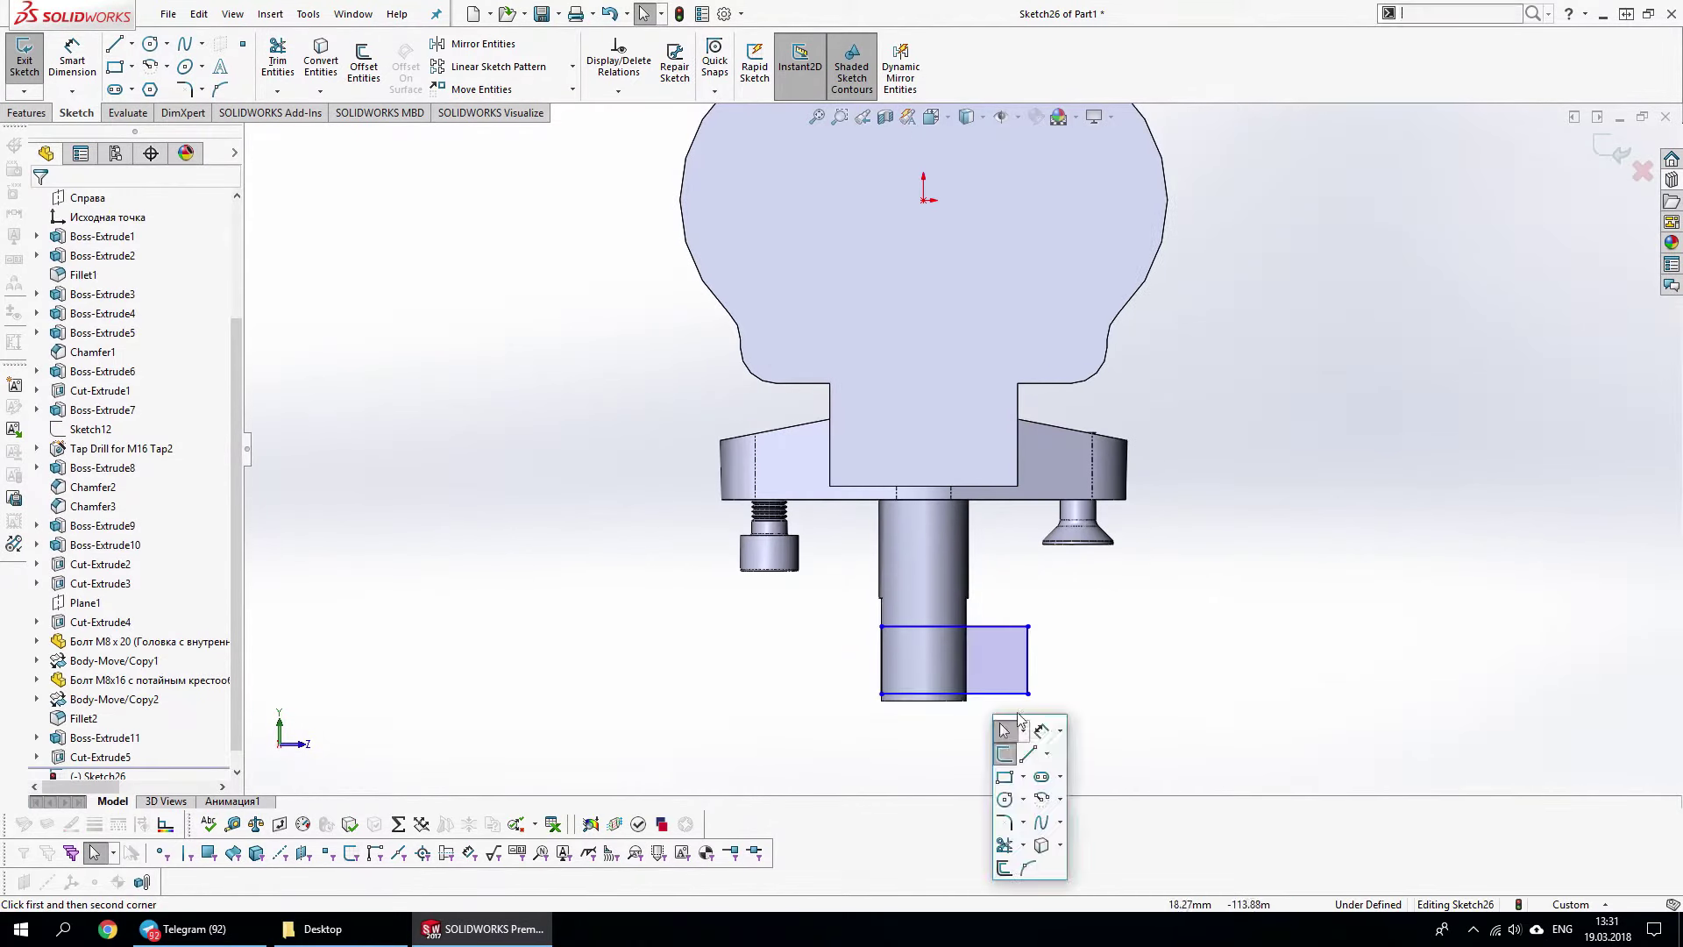
click(1004, 721)
click(881, 659)
click(789, 500)
click(488, 676)
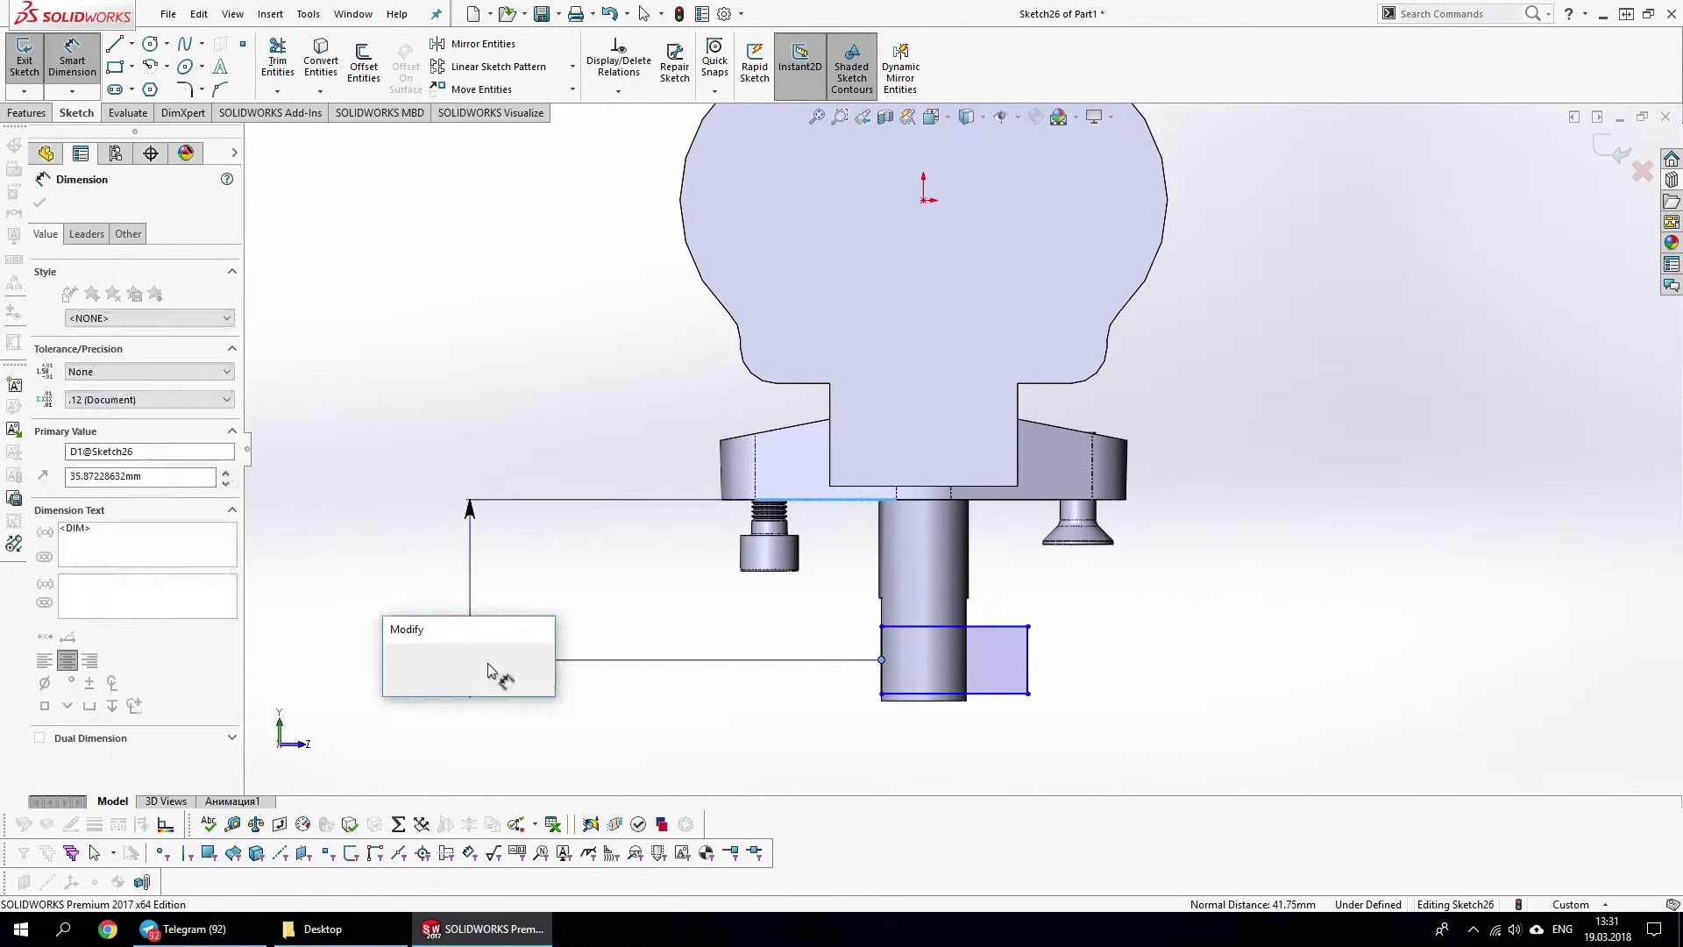
text(39)
key(Return)
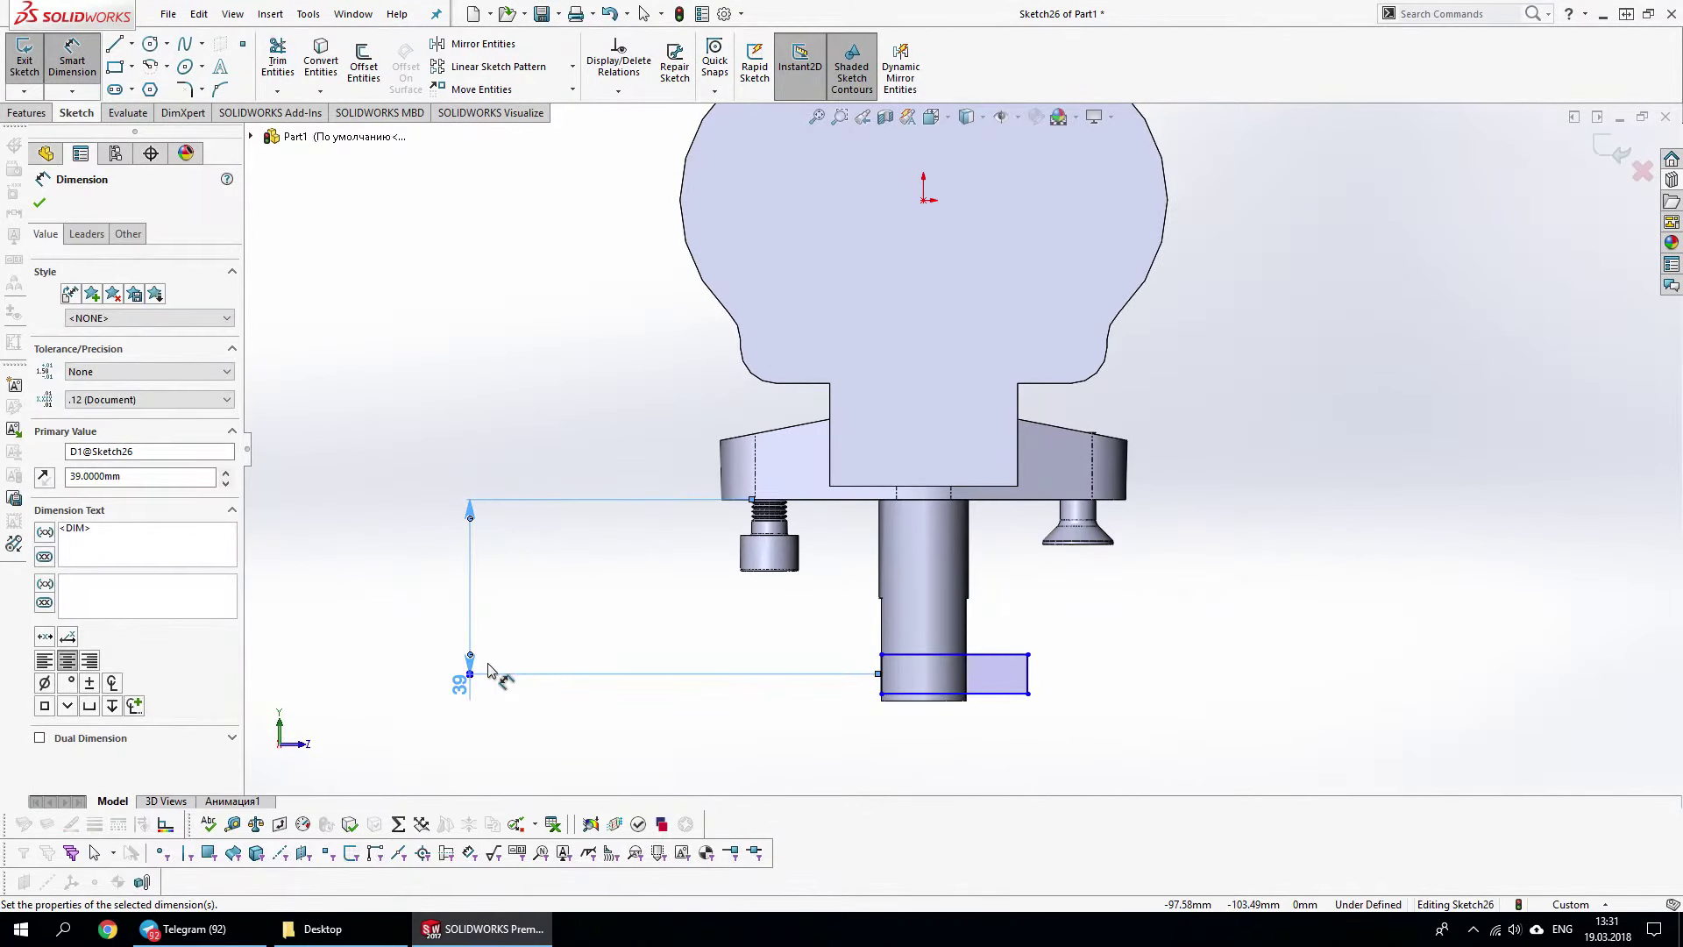
Set the rectangle's height to 12 mm
scroll(881, 674, down, 2)
click(886, 671)
click(819, 648)
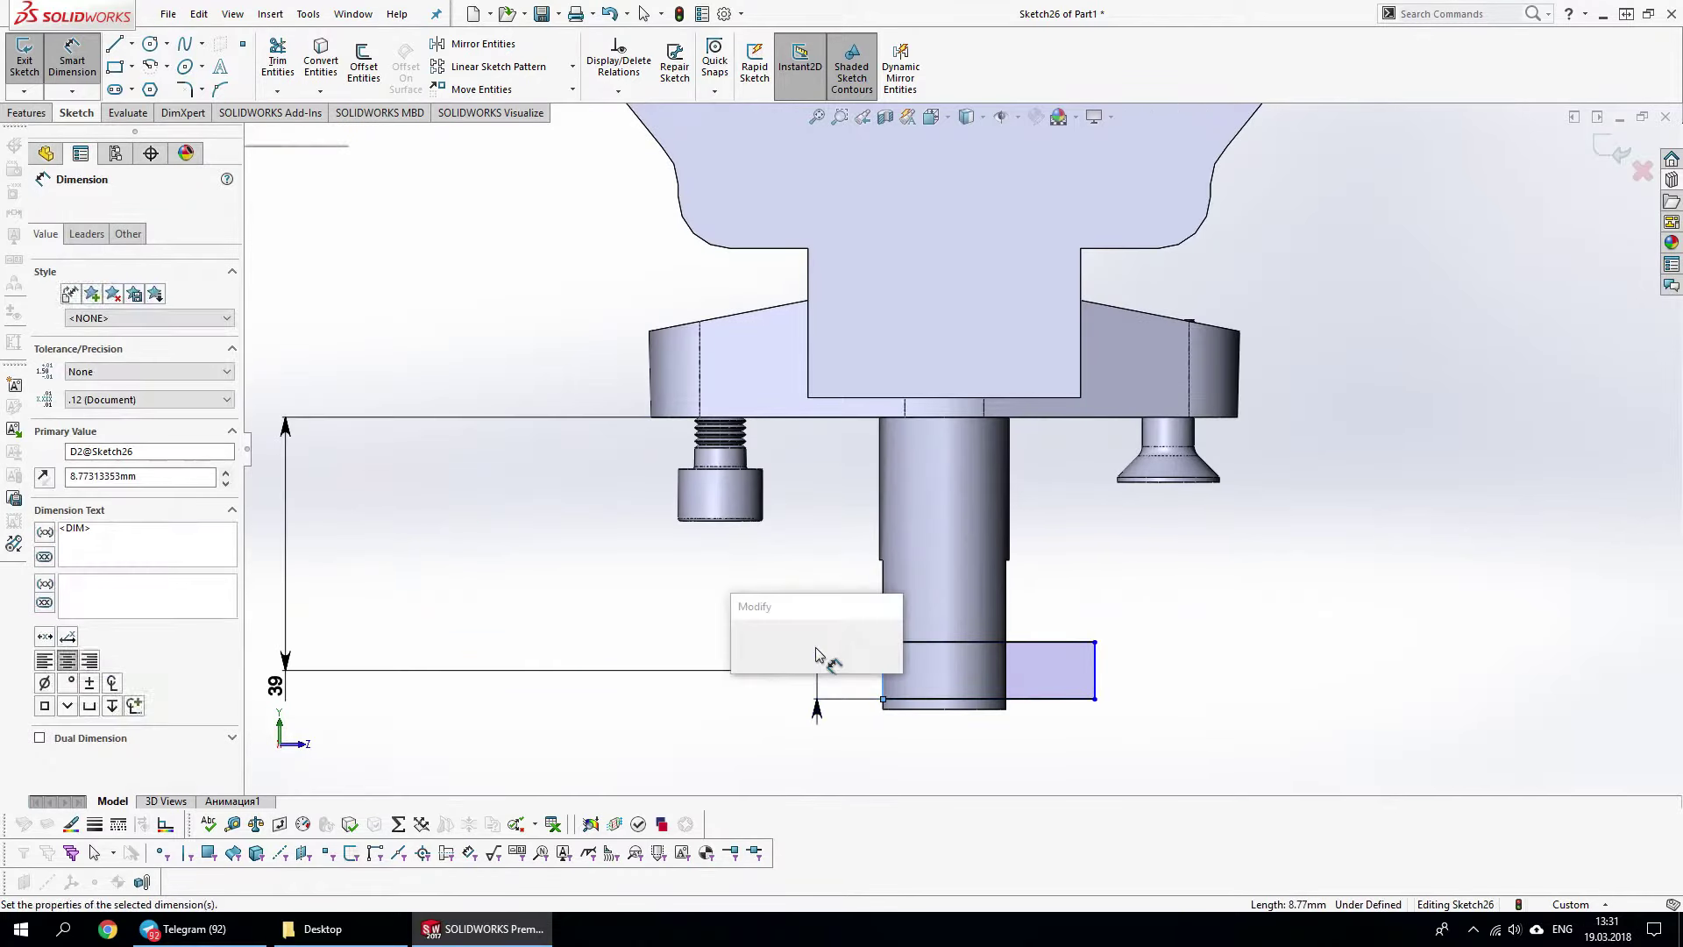
text(12)
key(Return)
key(Escape)
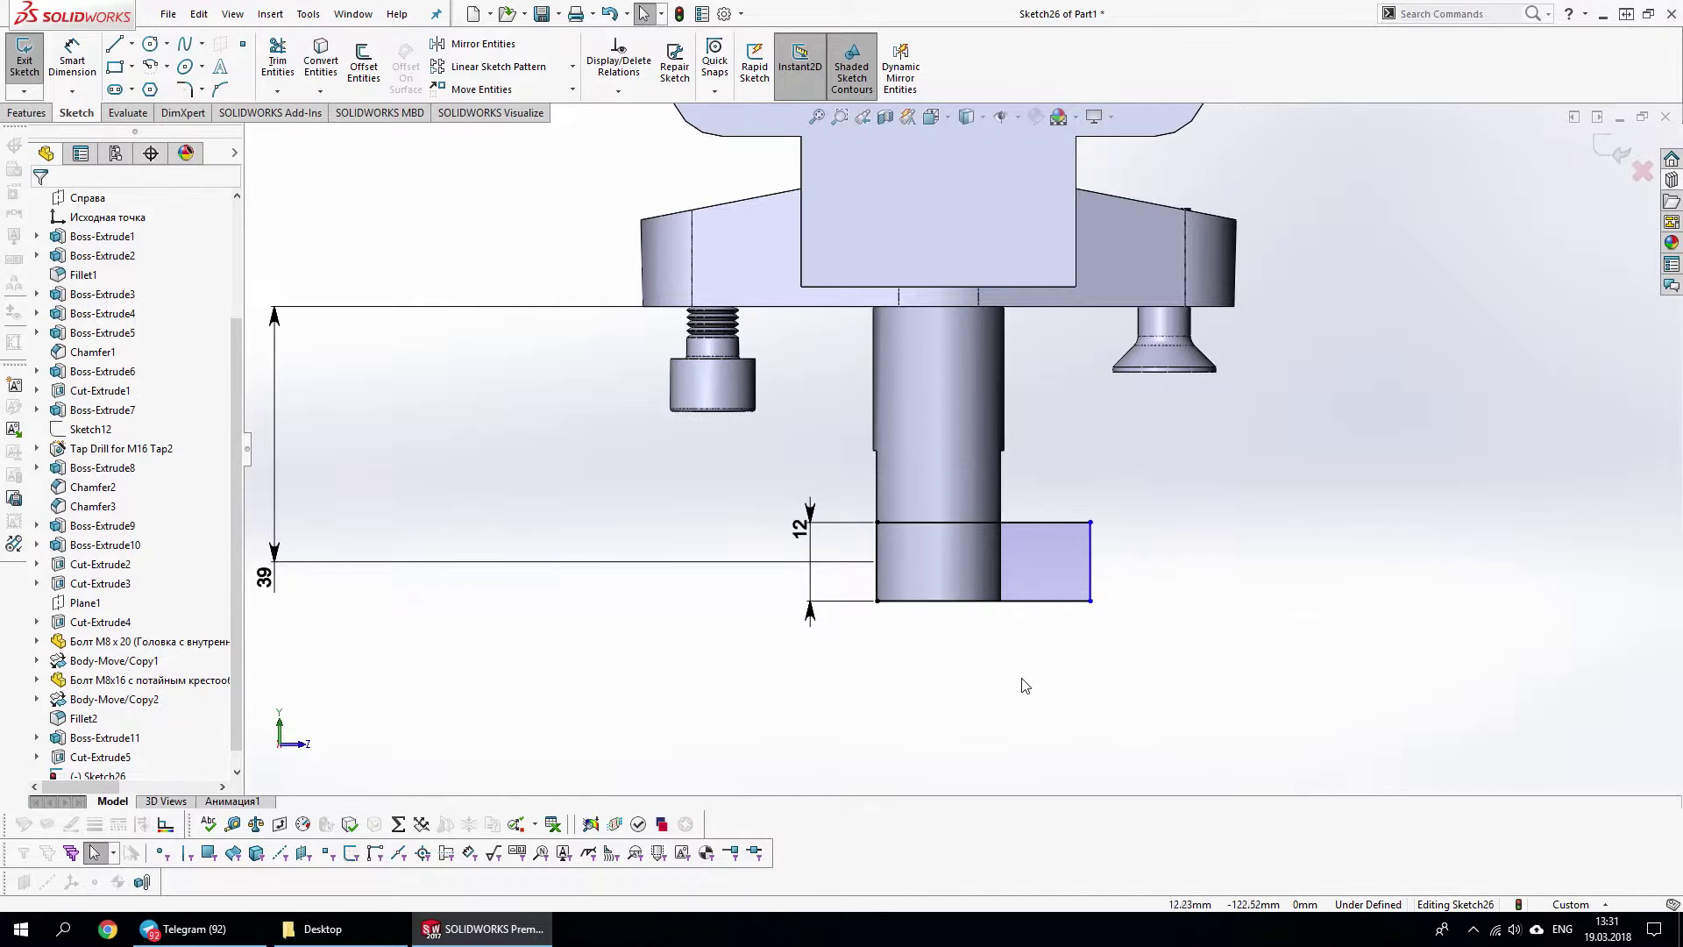
Dimension the rectangle's inner line 6 mm from the block edge
scroll(1052, 544, down, 3)
click(1014, 527)
key(s)
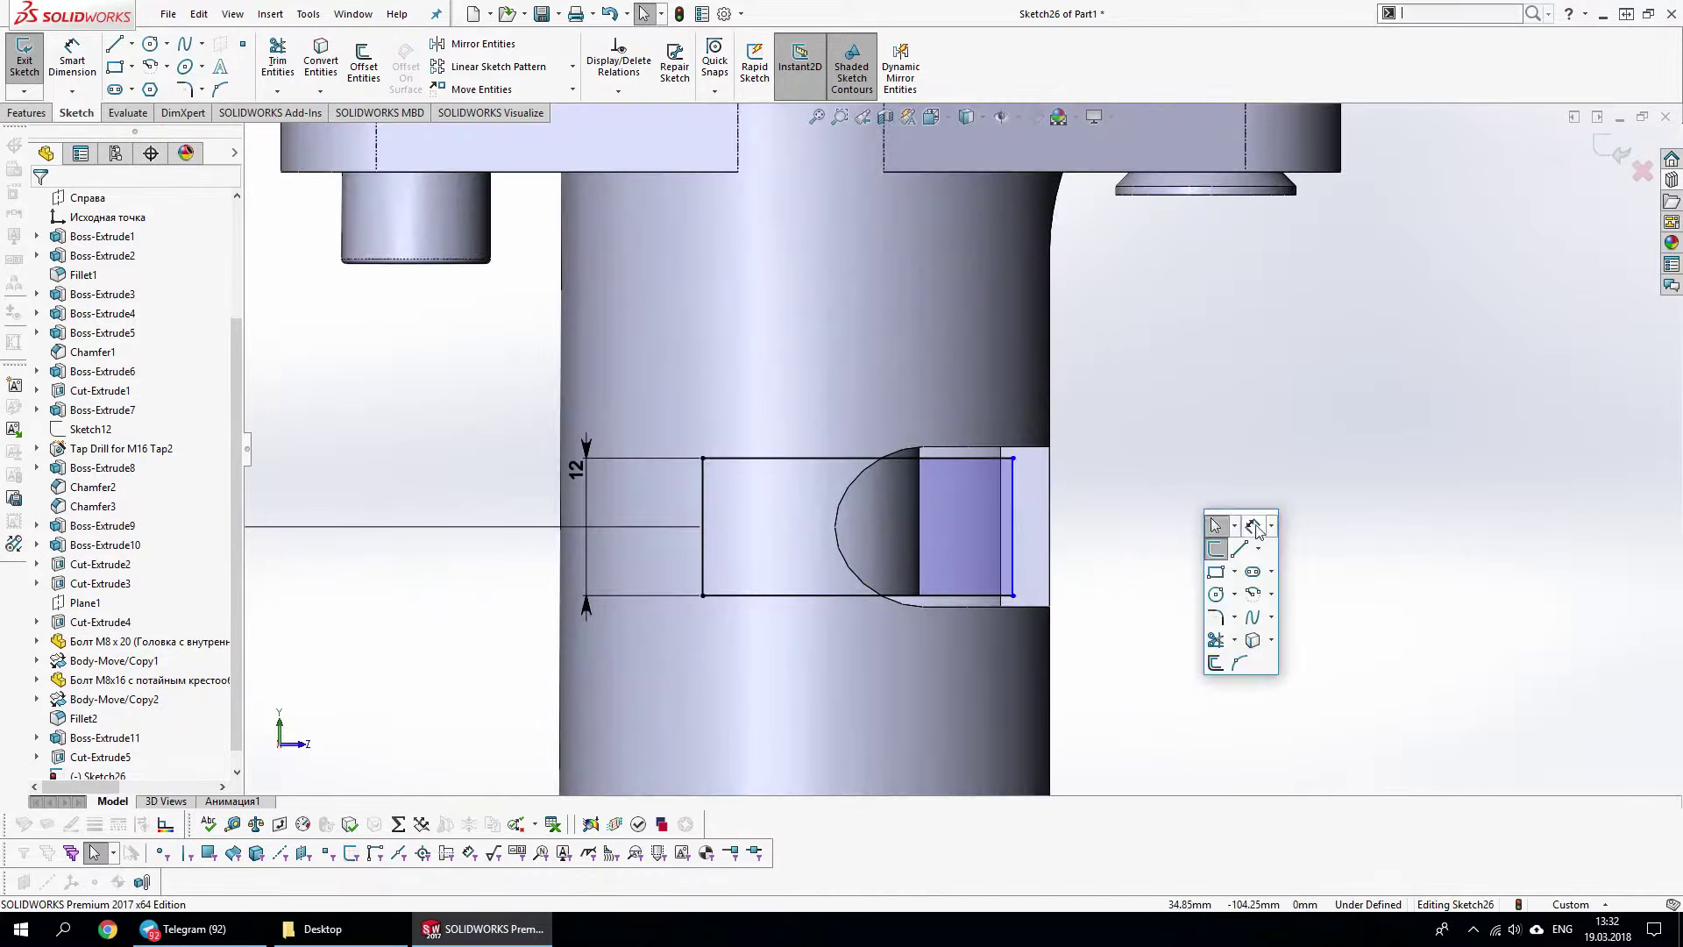
click(1256, 526)
click(1014, 465)
click(1049, 403)
click(1258, 530)
text(6.0000mm)
key(Return)
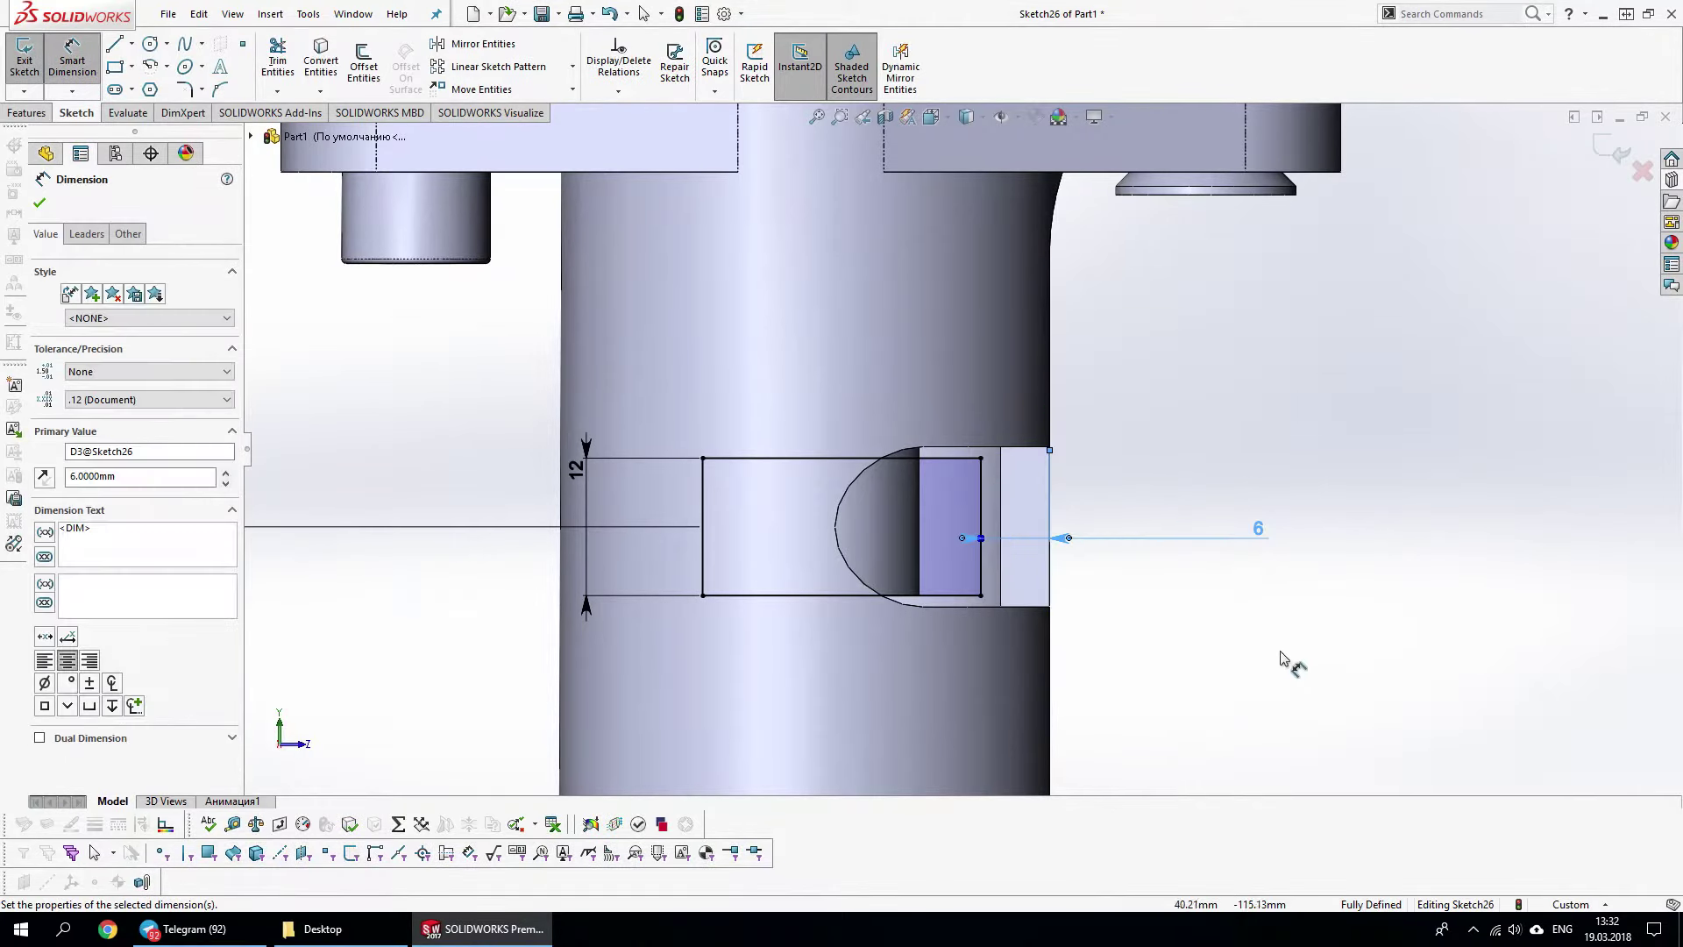
right_click(1280, 658)
Extrude the rectangle as a boss up to a picked vertex
click(1289, 554)
right_click(1457, 633)
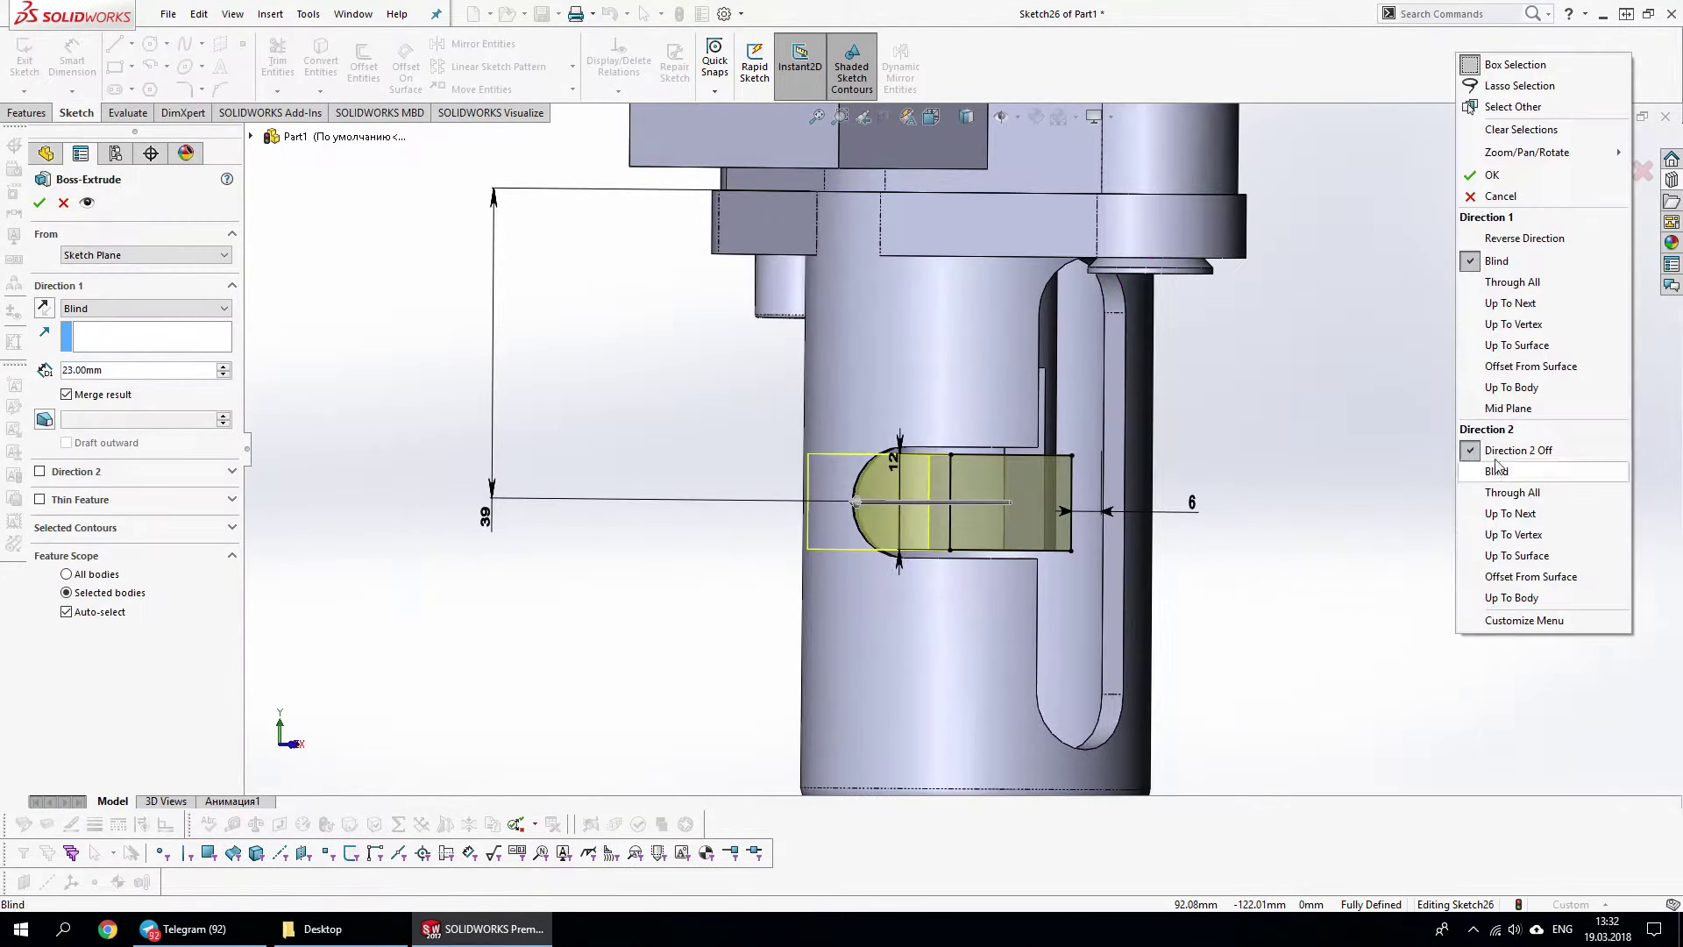
click(1509, 325)
click(1238, 393)
key(Return)
Change Boss-Extrude12's end condition to Up To Surface on the slot face
right_click(1488, 546)
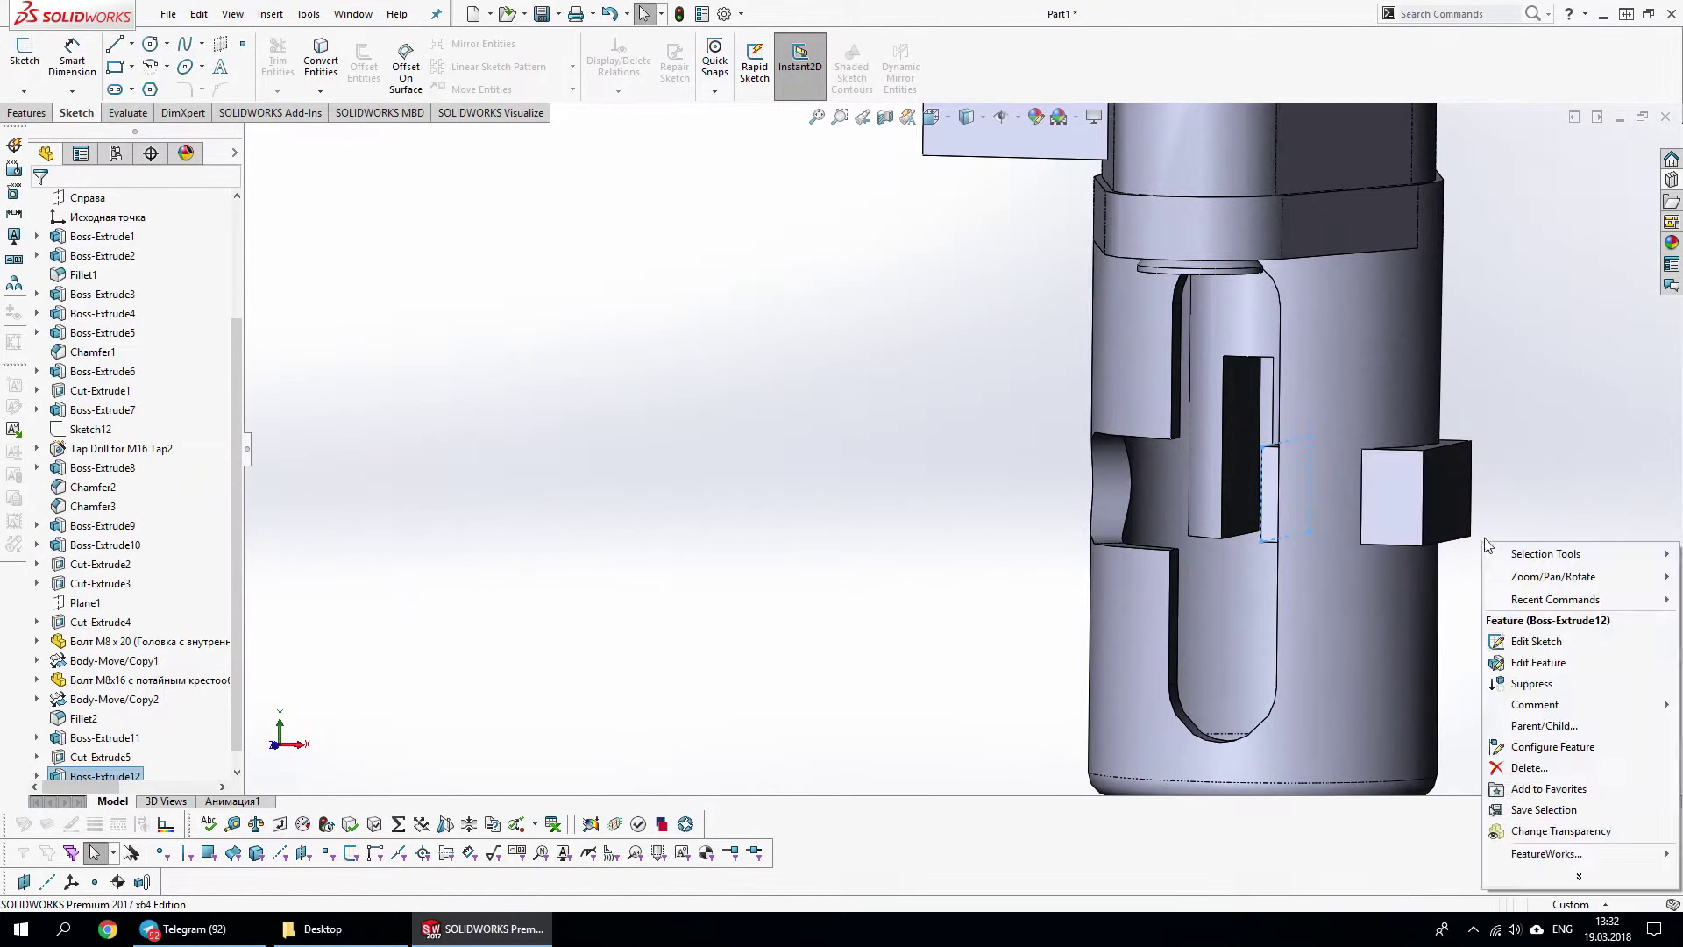
click(1539, 662)
right_click(1540, 526)
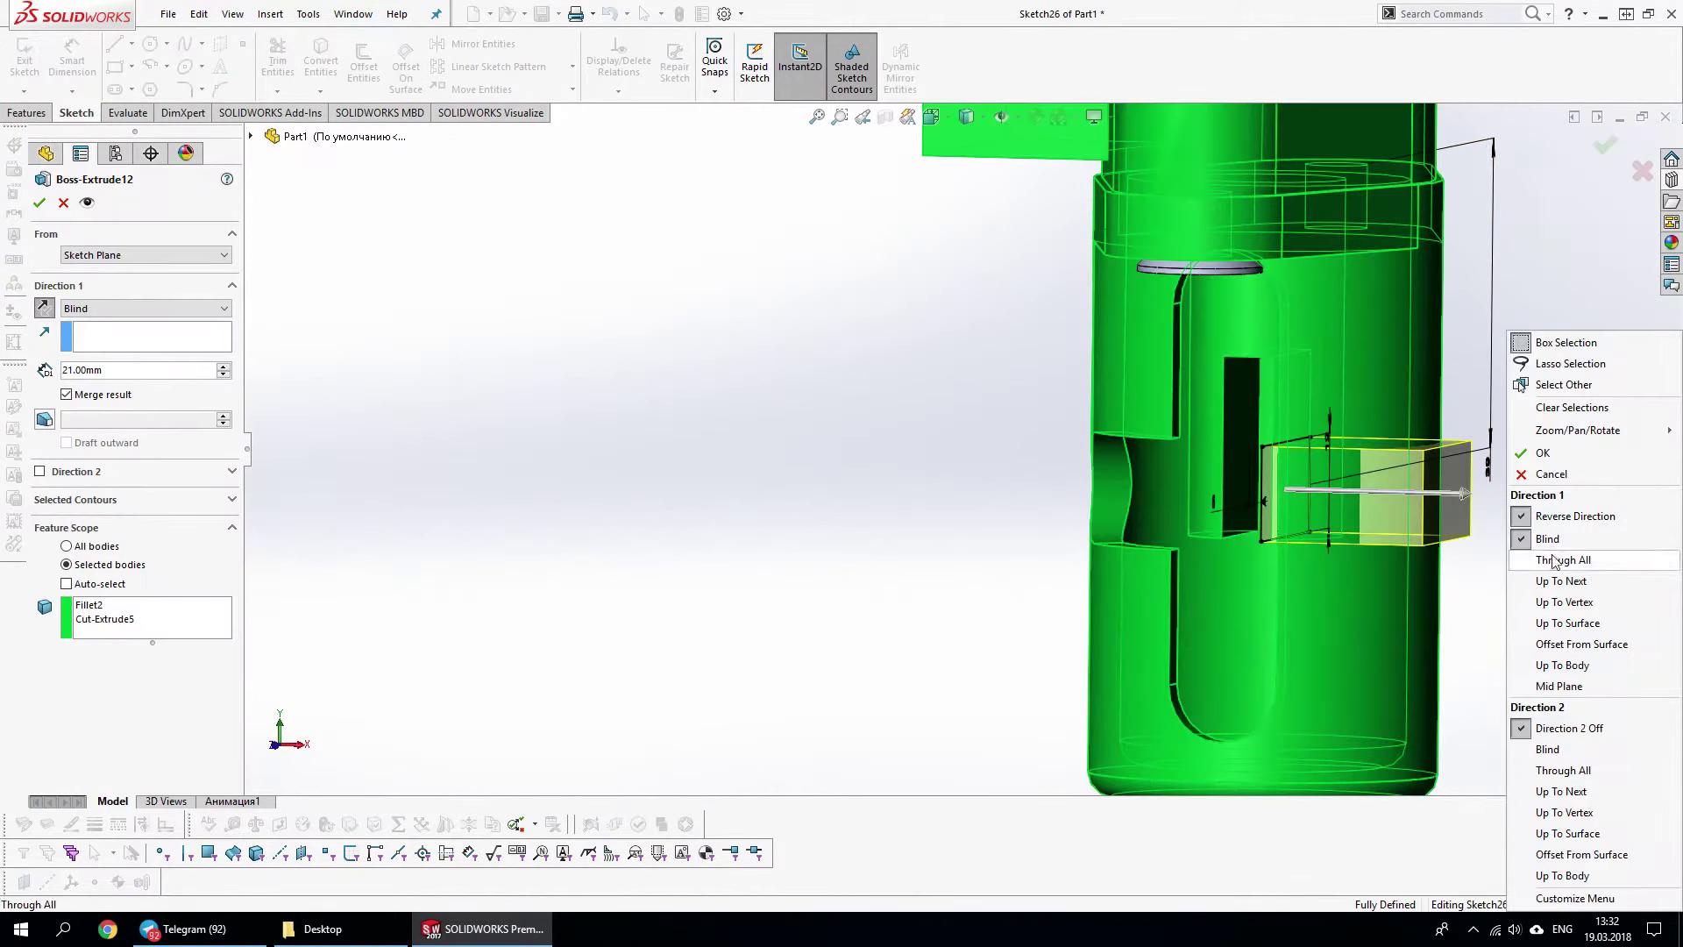
click(1565, 623)
click(1248, 449)
key(Return)
mouse_move(1450, 571)
middle_down()
mouse_move(1468, 498)
mouse_move(1485, 500)
middle_up()
scroll(1408, 493, down, 2)
scroll(1362, 456, down, 3)
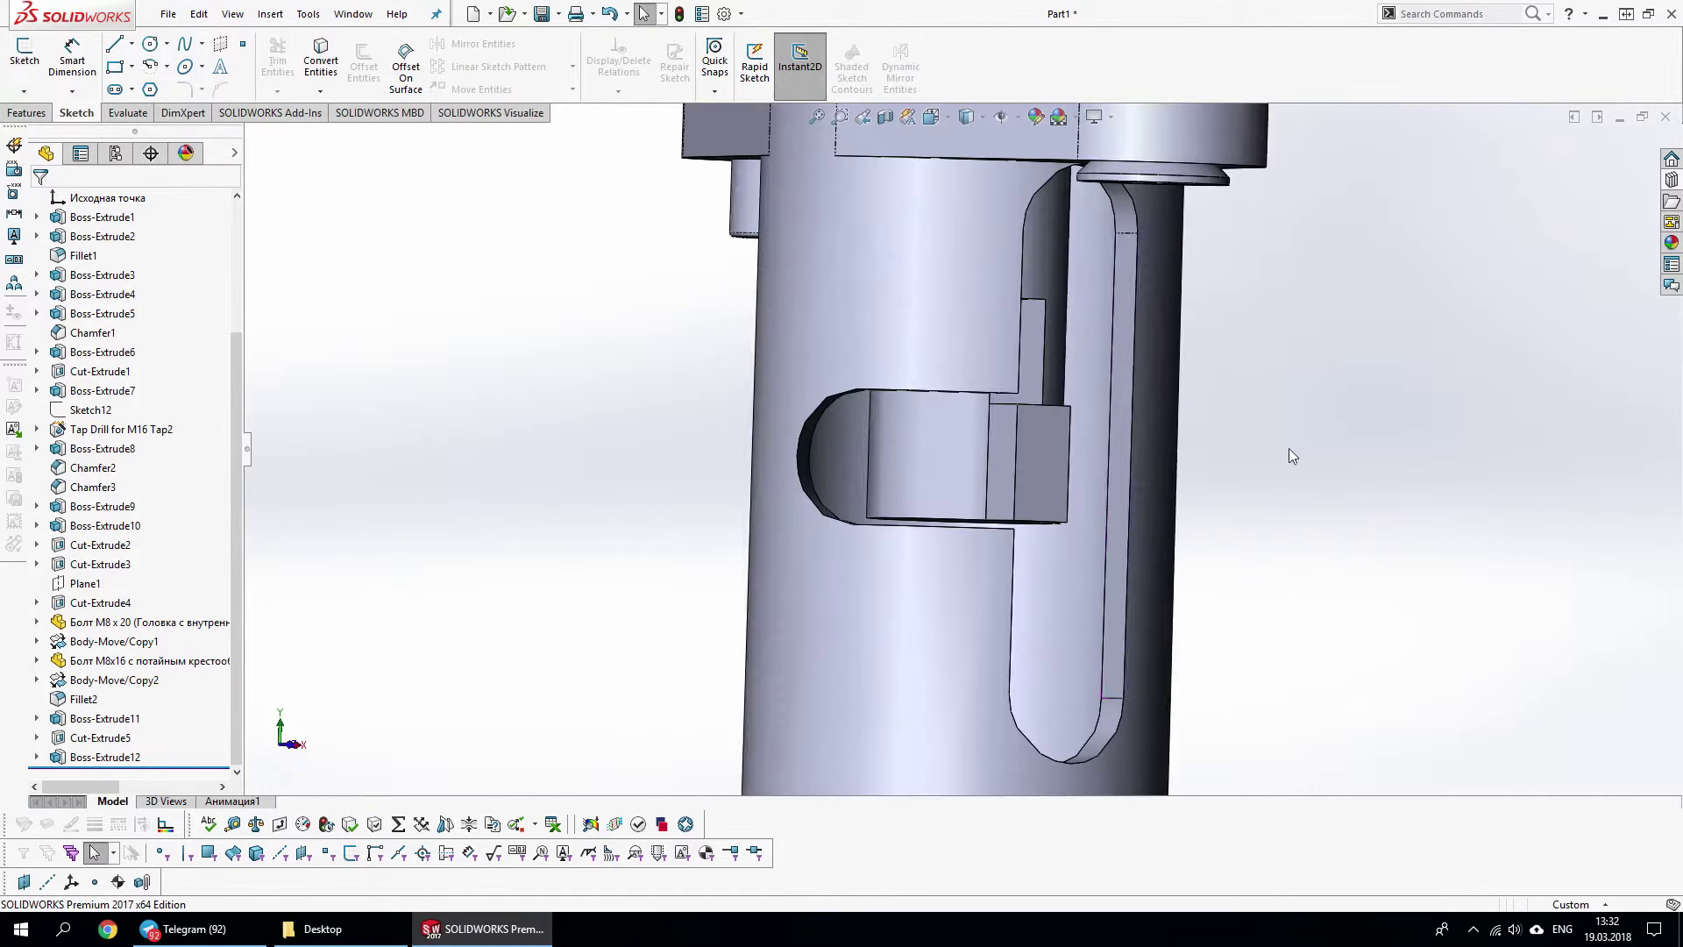
scroll(1289, 455, up, 2)
scroll(1052, 482, up, 3)
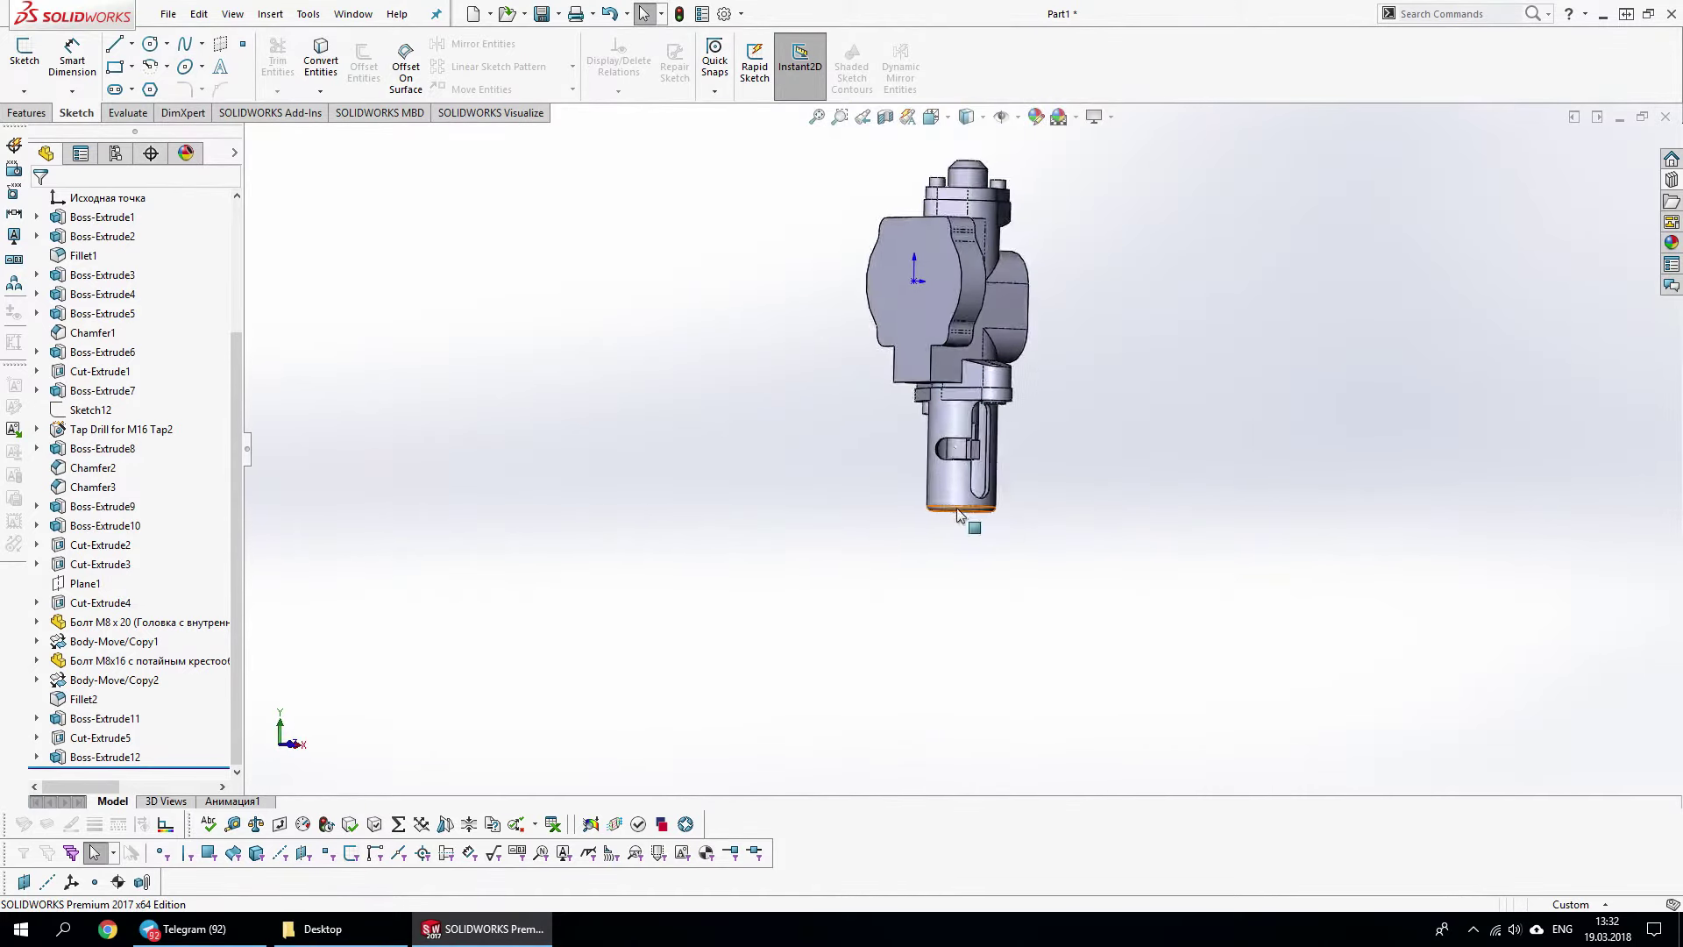
scroll(959, 515, down, 5)
Create reference plane Plane2 at the slot and start a sketch on it
middle_drag(969, 443, 877, 526)
click(105, 757)
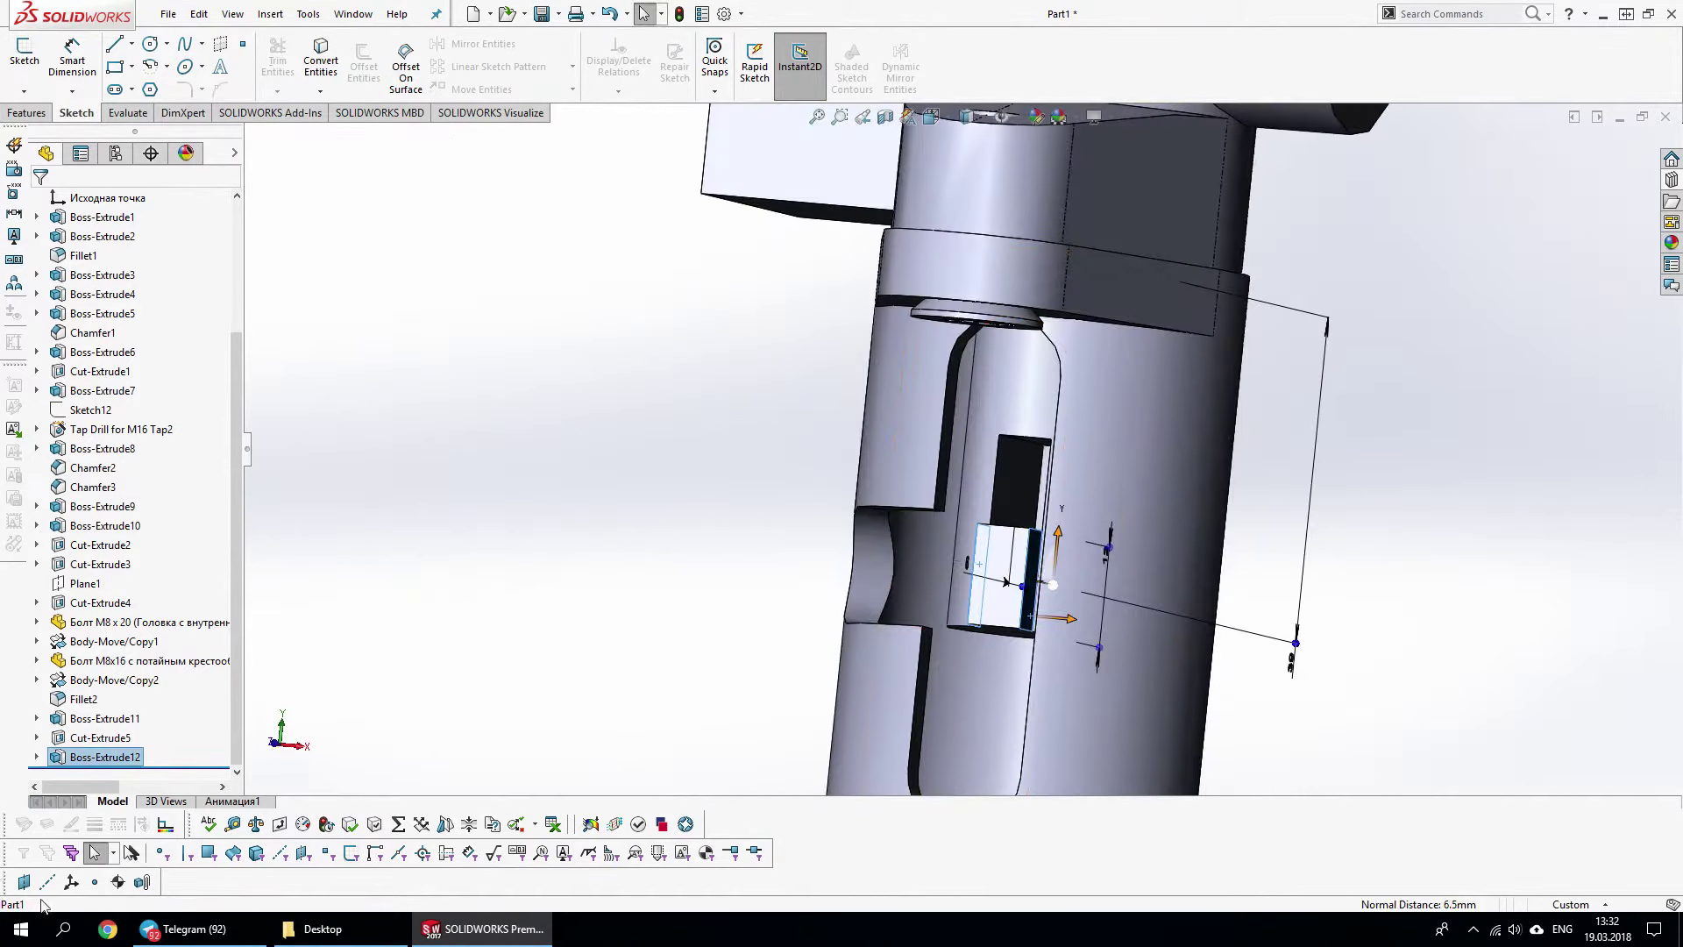
click(1605, 144)
middle_drag(1277, 482, 1271, 605)
click(1273, 605)
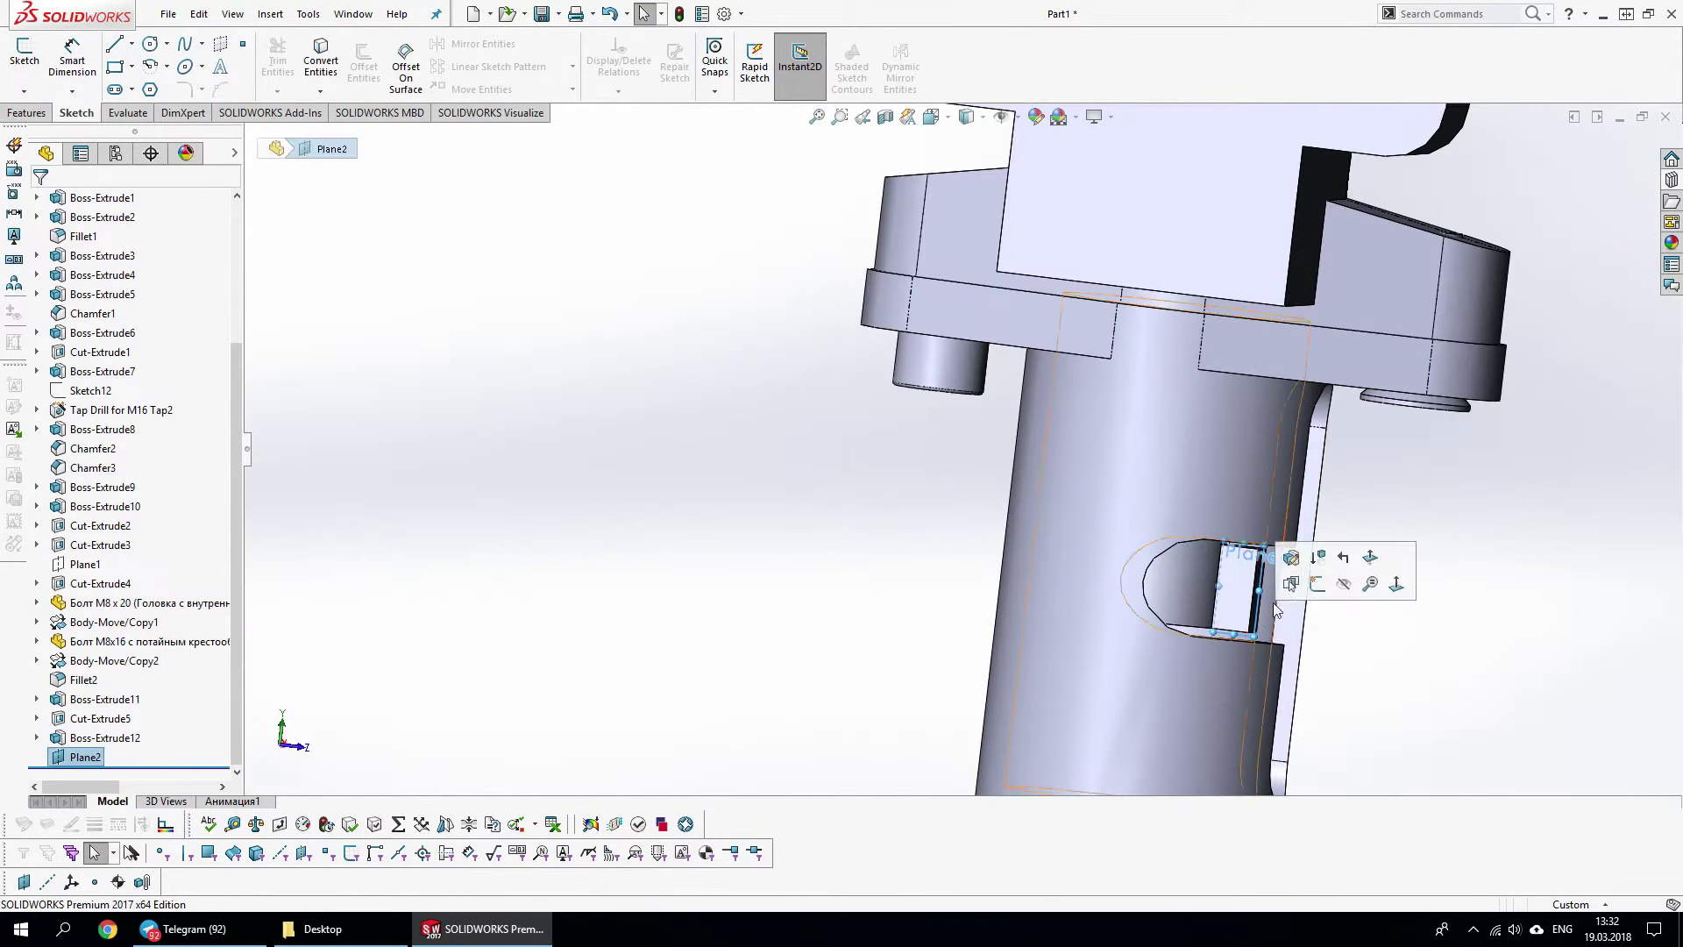
click(1318, 583)
key(s)
Draw the path as a short horizontal line followed by a long slanted line
click(1072, 688)
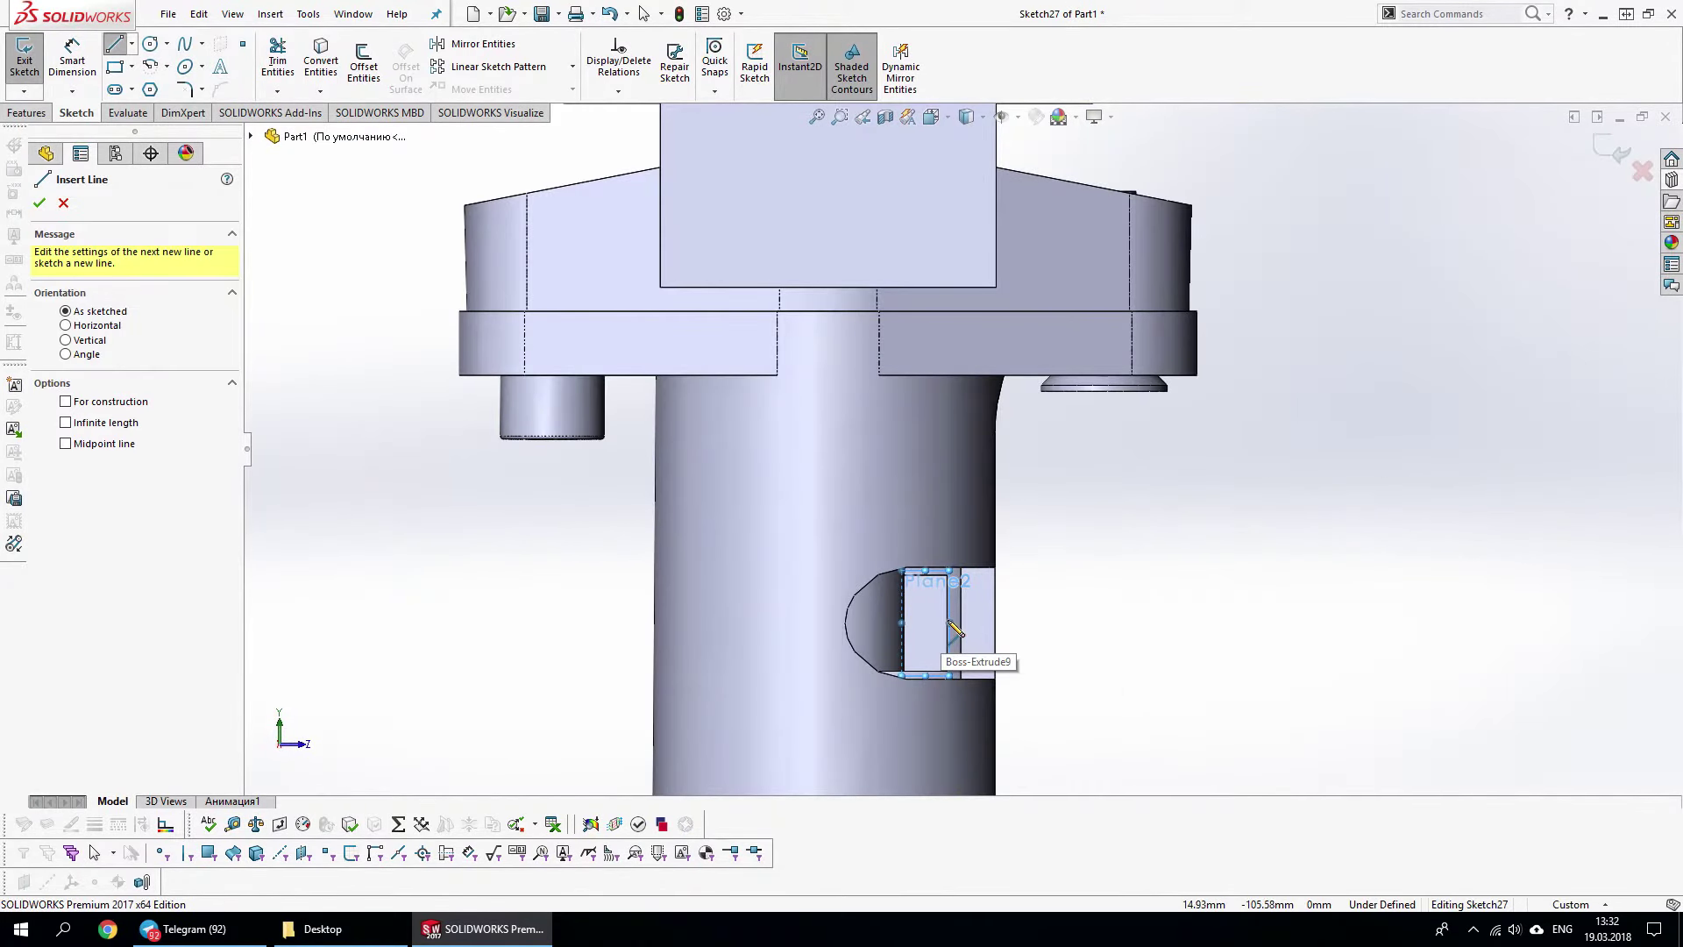
key(Escape)
key(s)
click(1342, 754)
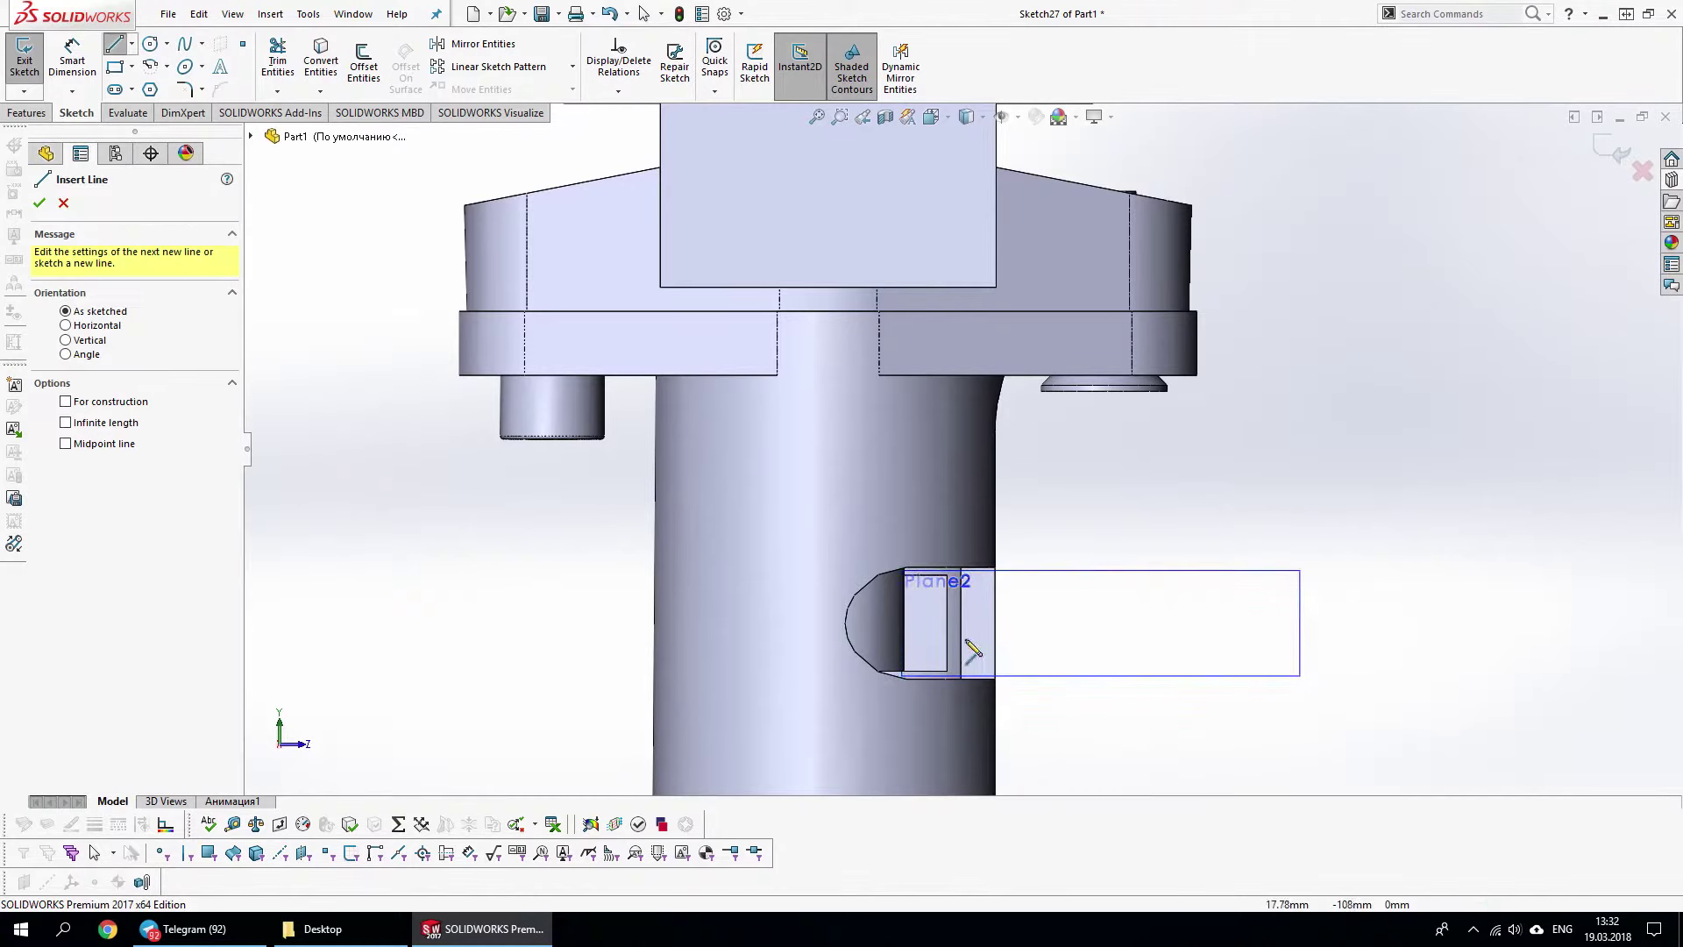
click(946, 623)
scroll(947, 623, down, 3)
click(1021, 579)
scroll(1021, 578, down, 3)
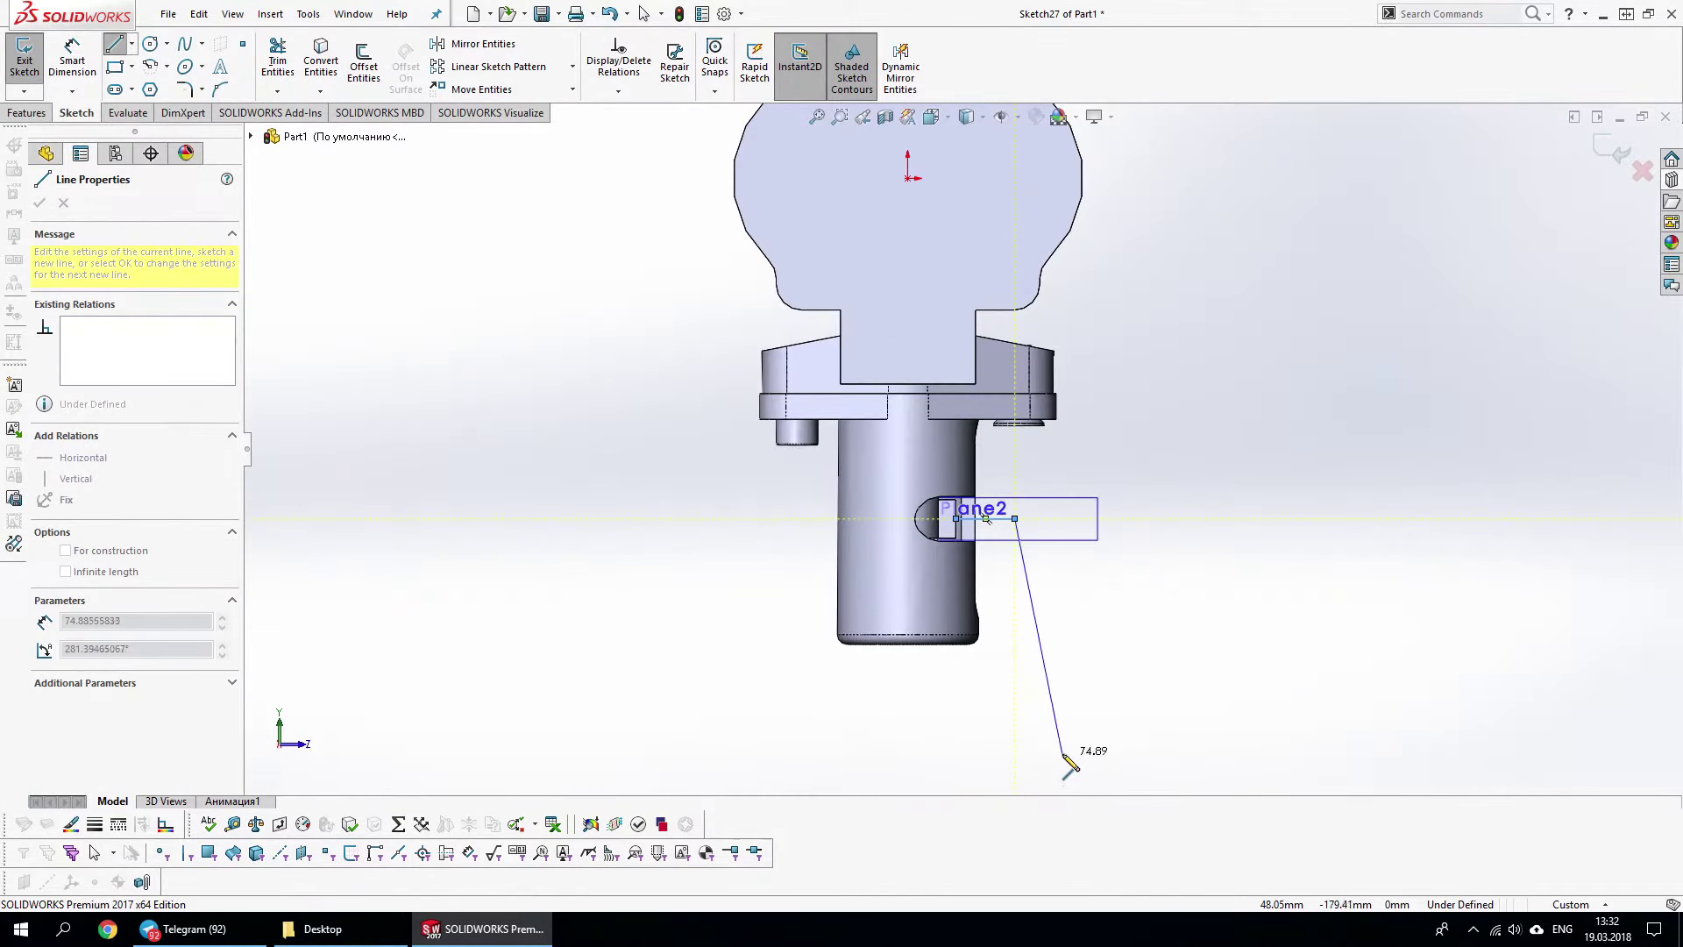
scroll(1070, 768, down, 3)
click(1014, 745)
key(Escape)
scroll(1048, 519, up, 3)
scroll(1049, 519, up, 3)
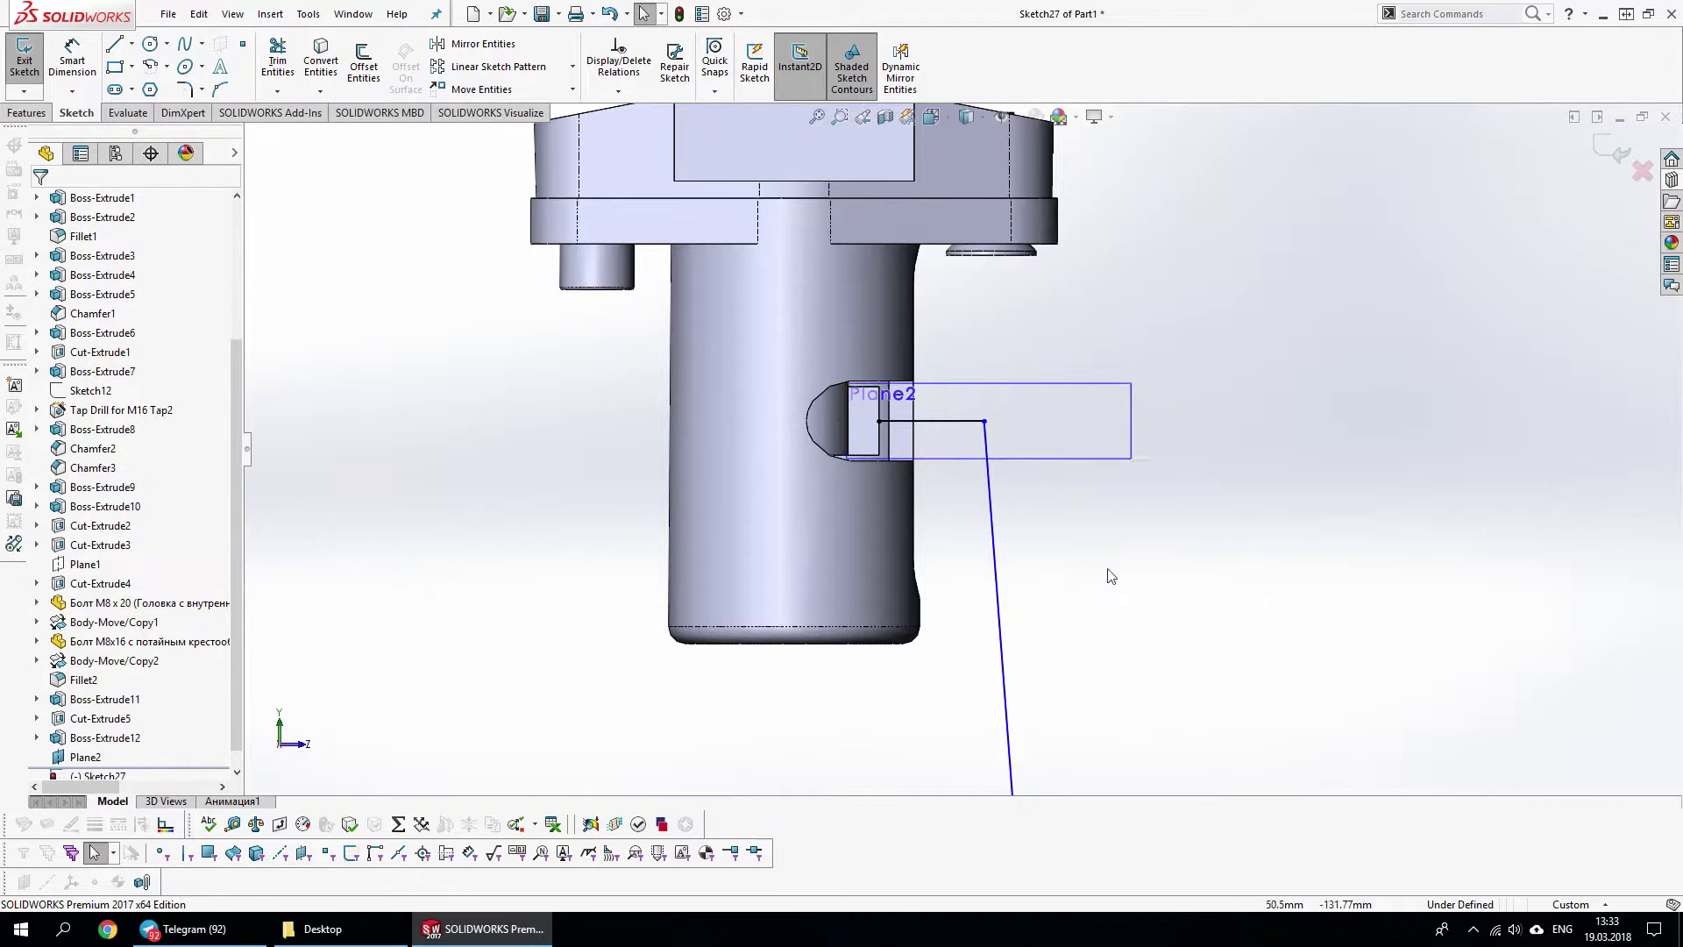
Dimension the path with a 3 mm horizontal offset and 90 mm vertical height
key(d)
click(985, 421)
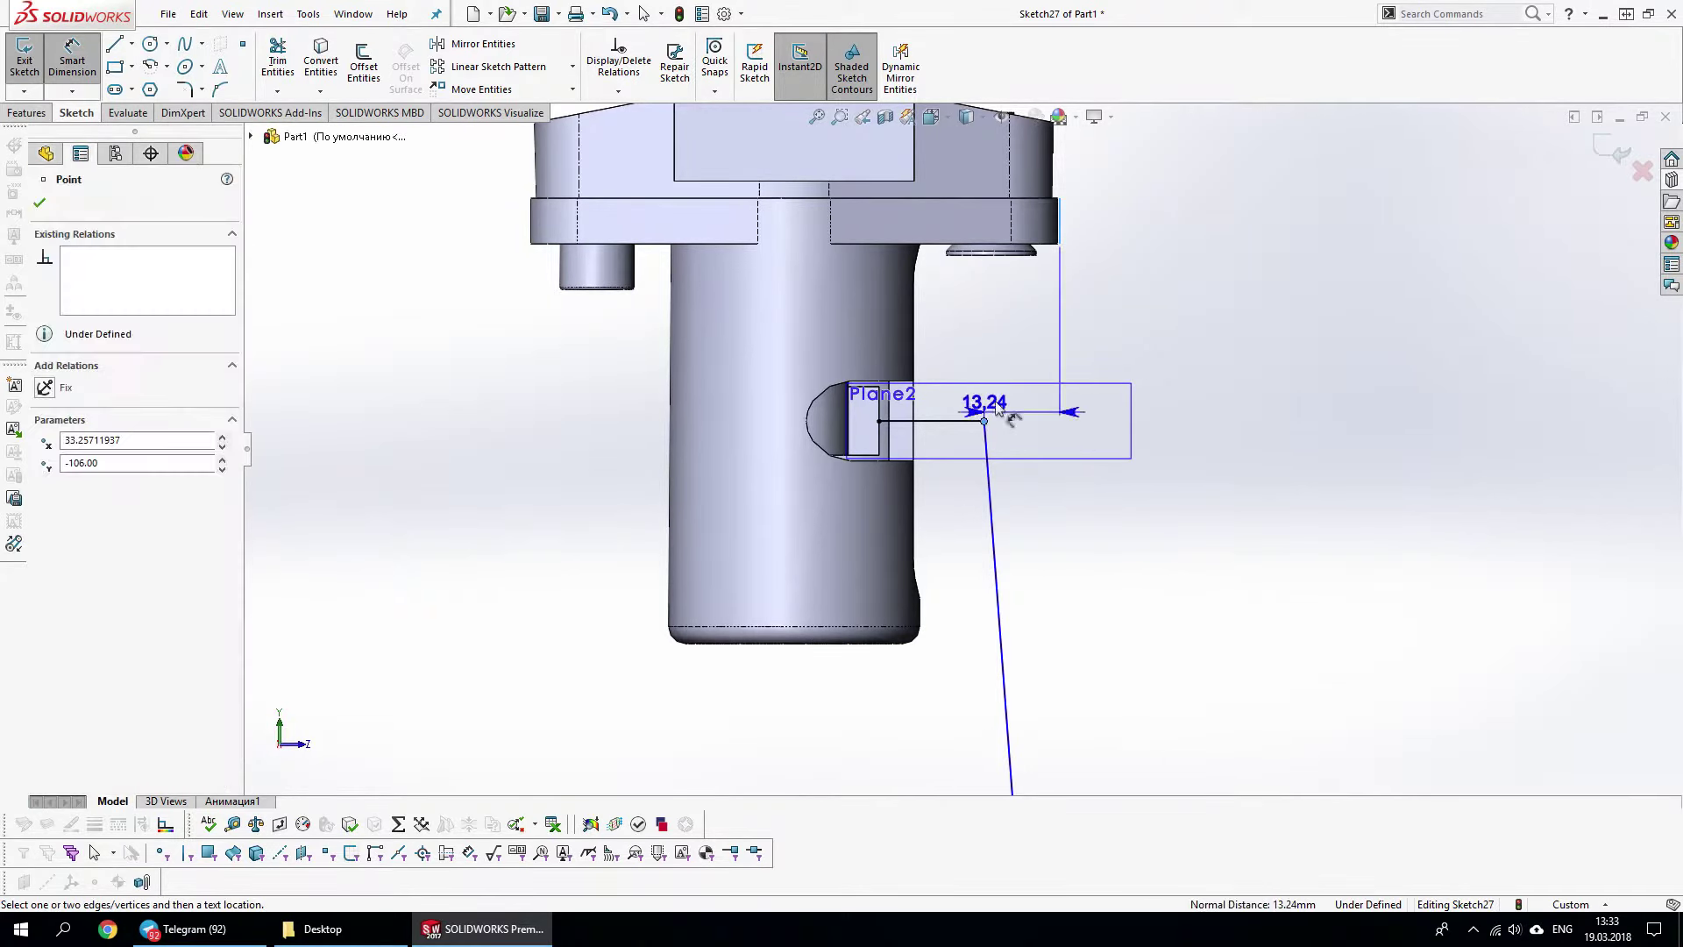
click(969, 301)
text(3)
key(Return)
scroll(1085, 463, down, 2)
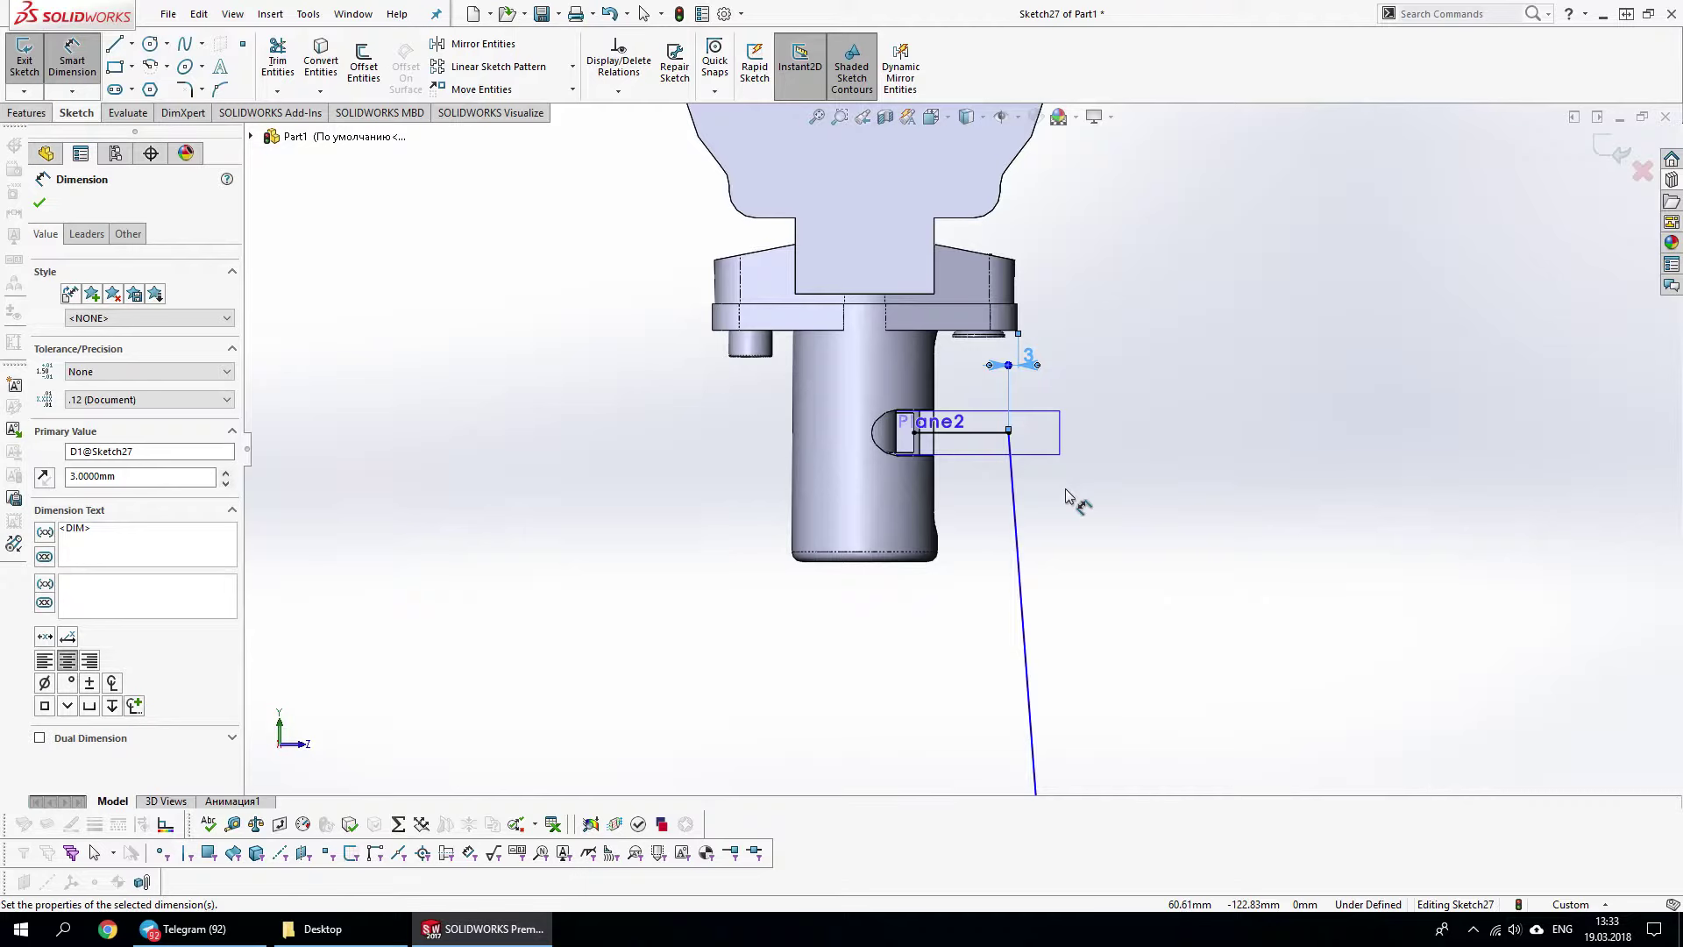
scroll(1000, 524, down, 2)
click(1008, 526)
click(1206, 526)
text(90)
key(Return)
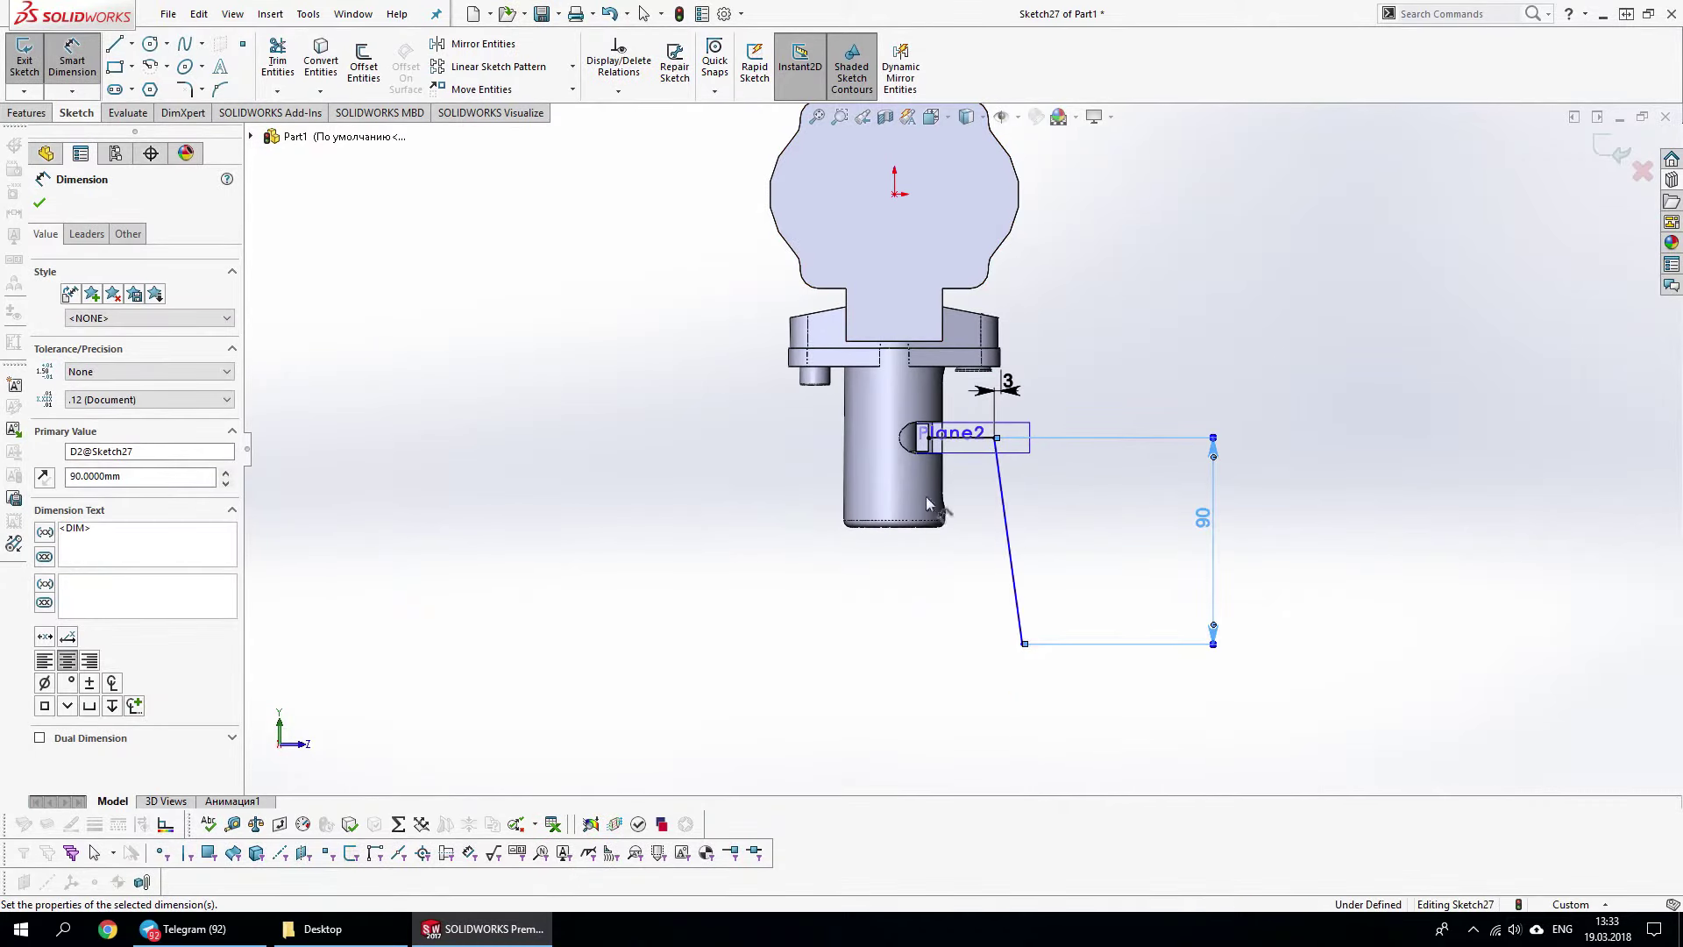
Change the height to 130 mm, delete the 12.27 dimension and add 60 mm from the origin
click(1010, 532)
click(1012, 758)
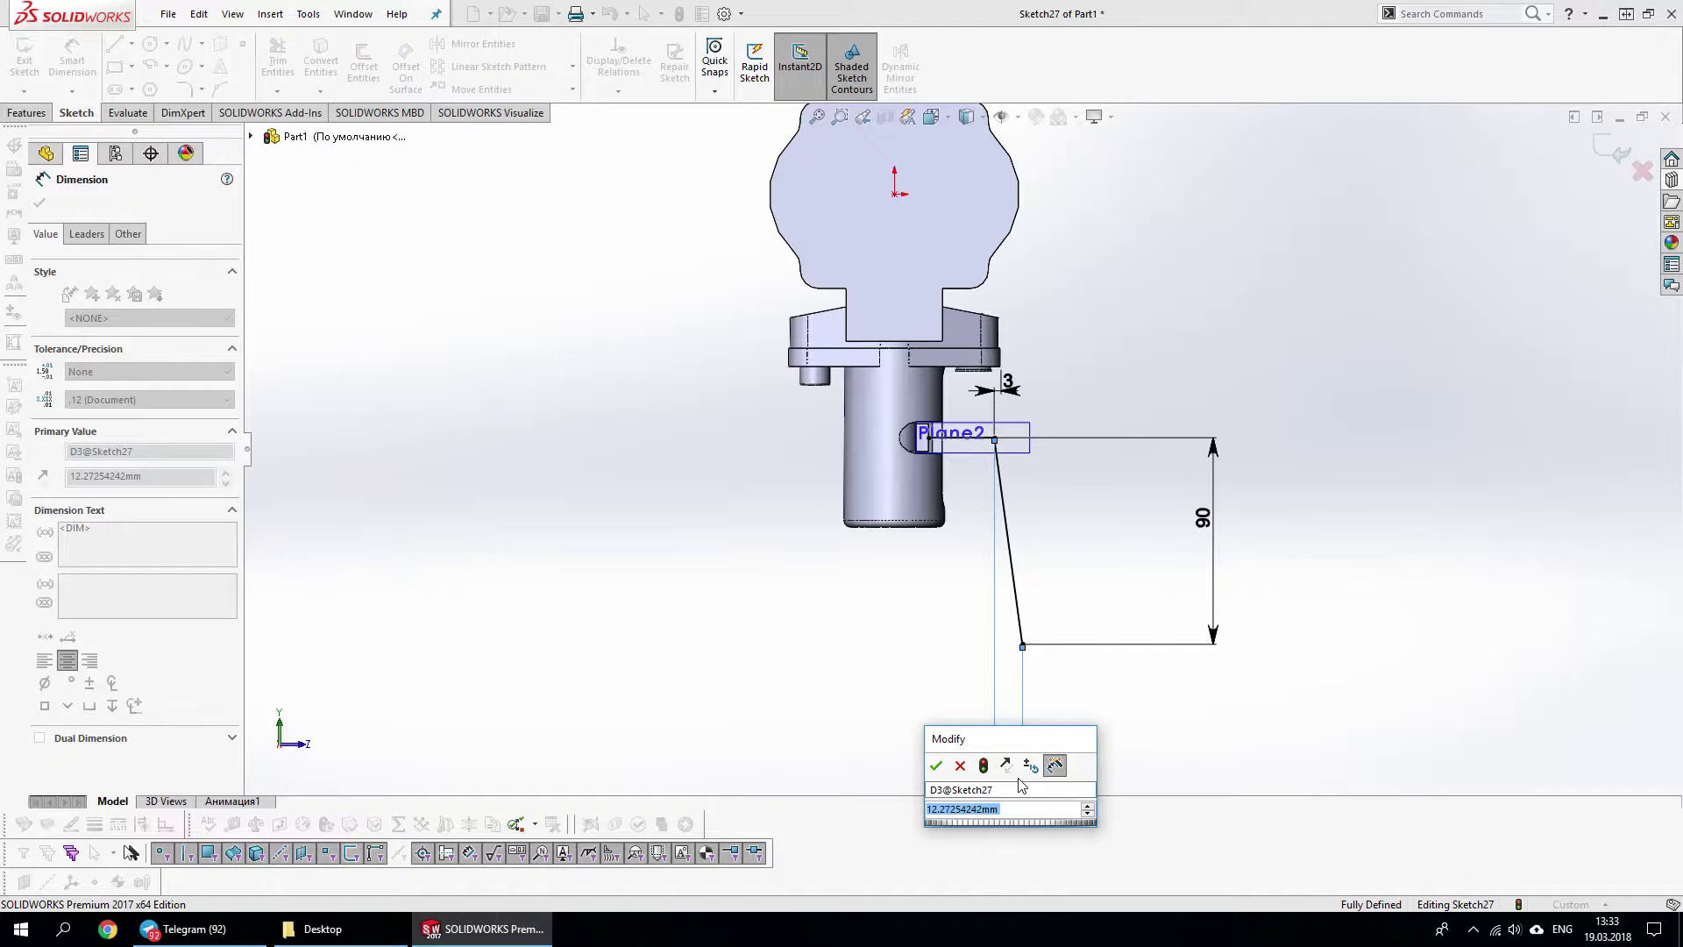
click(1366, 635)
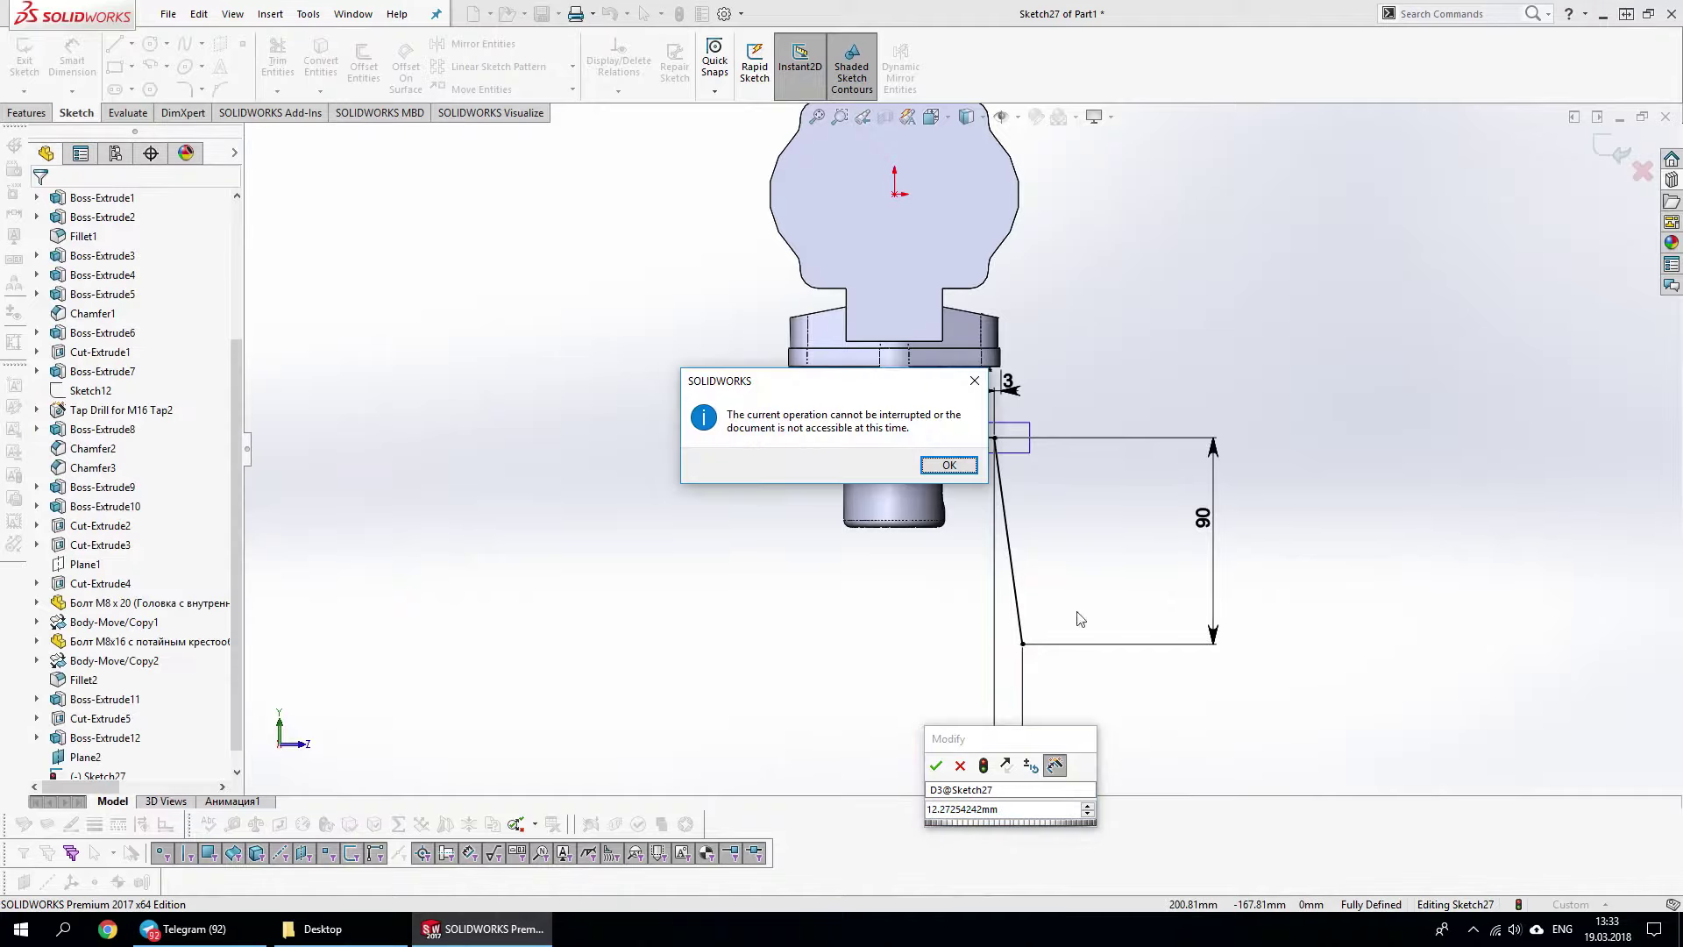
click(1176, 734)
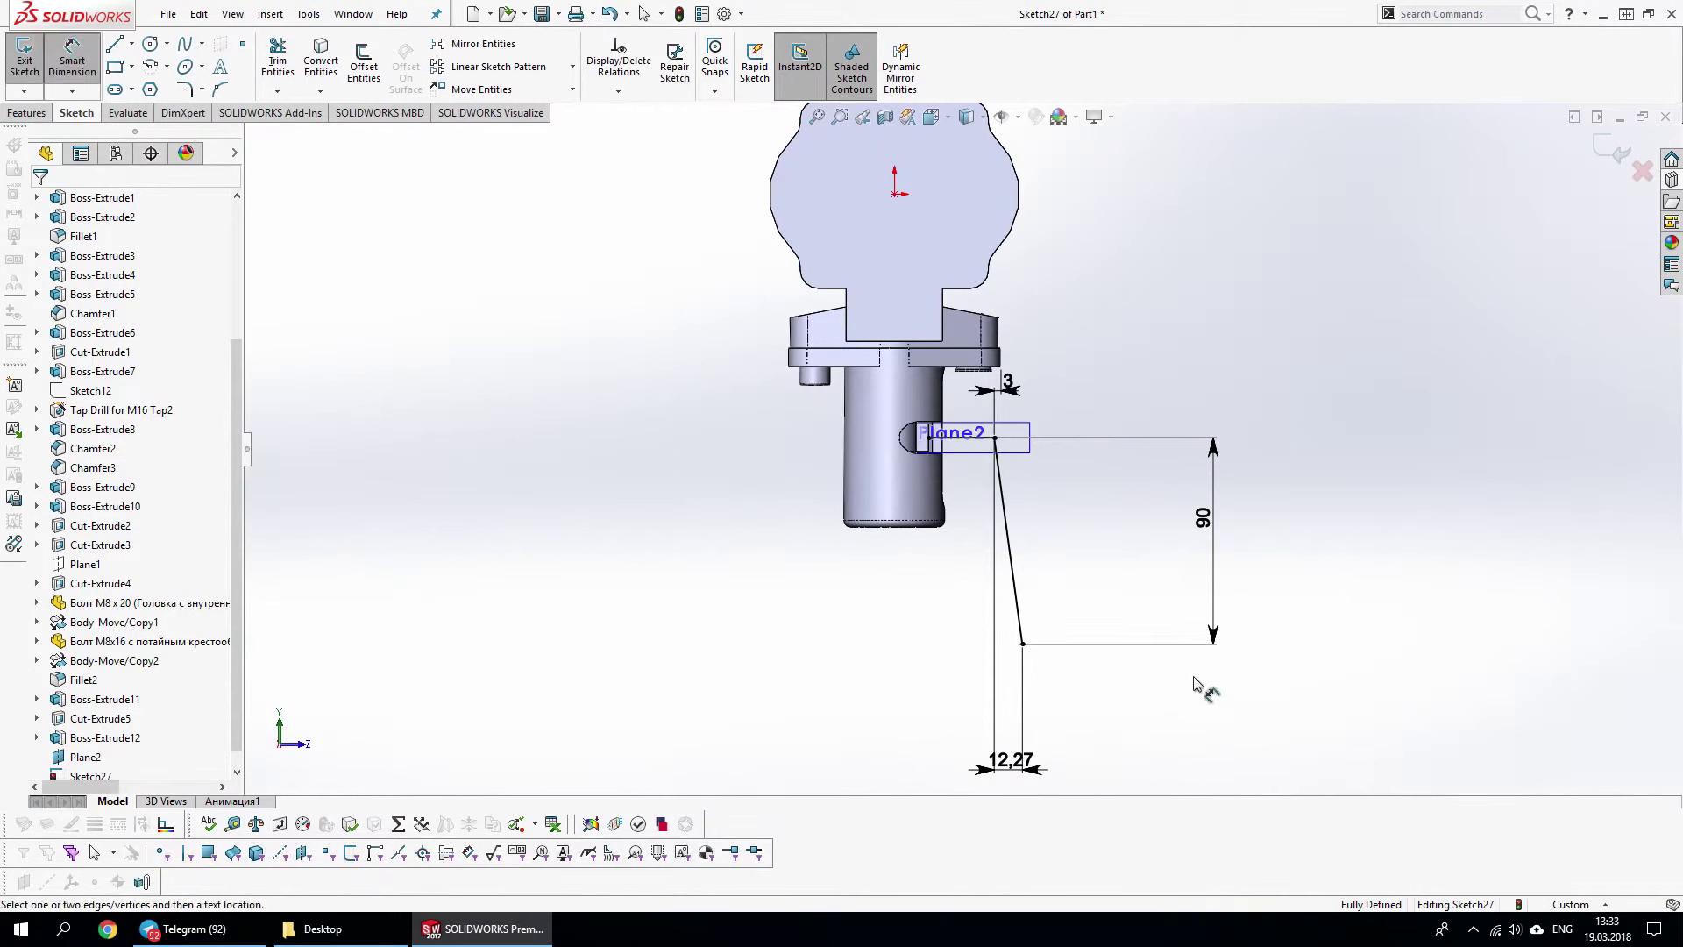
text(30)
key(Return)
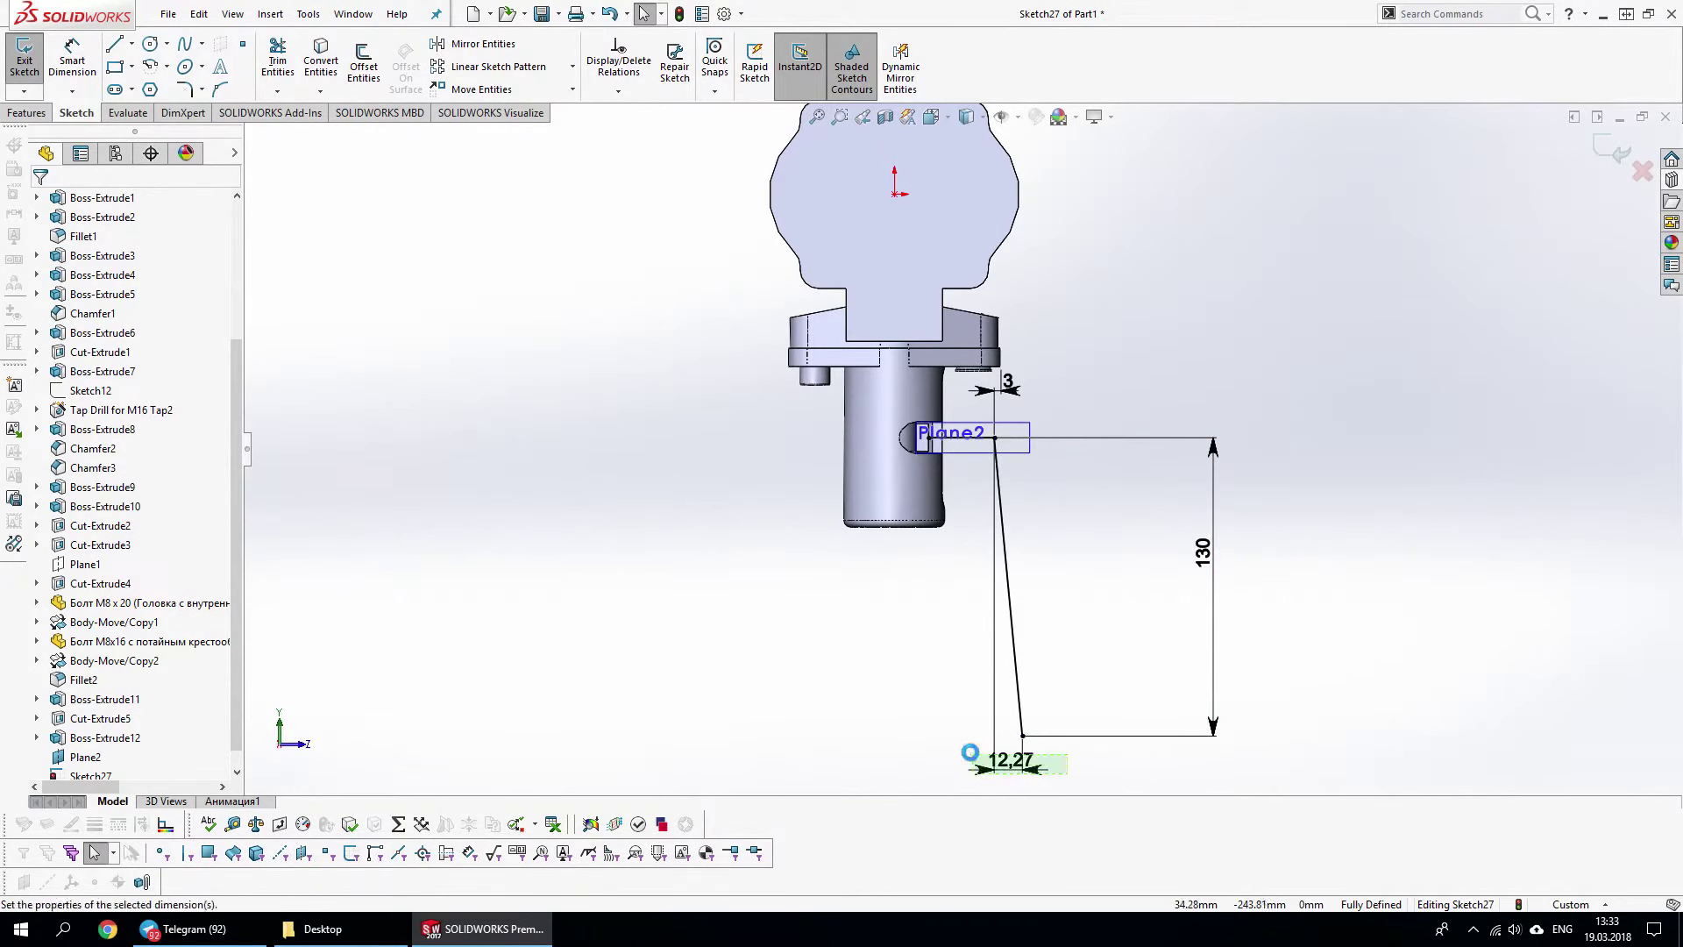
right_click(973, 759)
click(1031, 746)
click(895, 193)
click(965, 728)
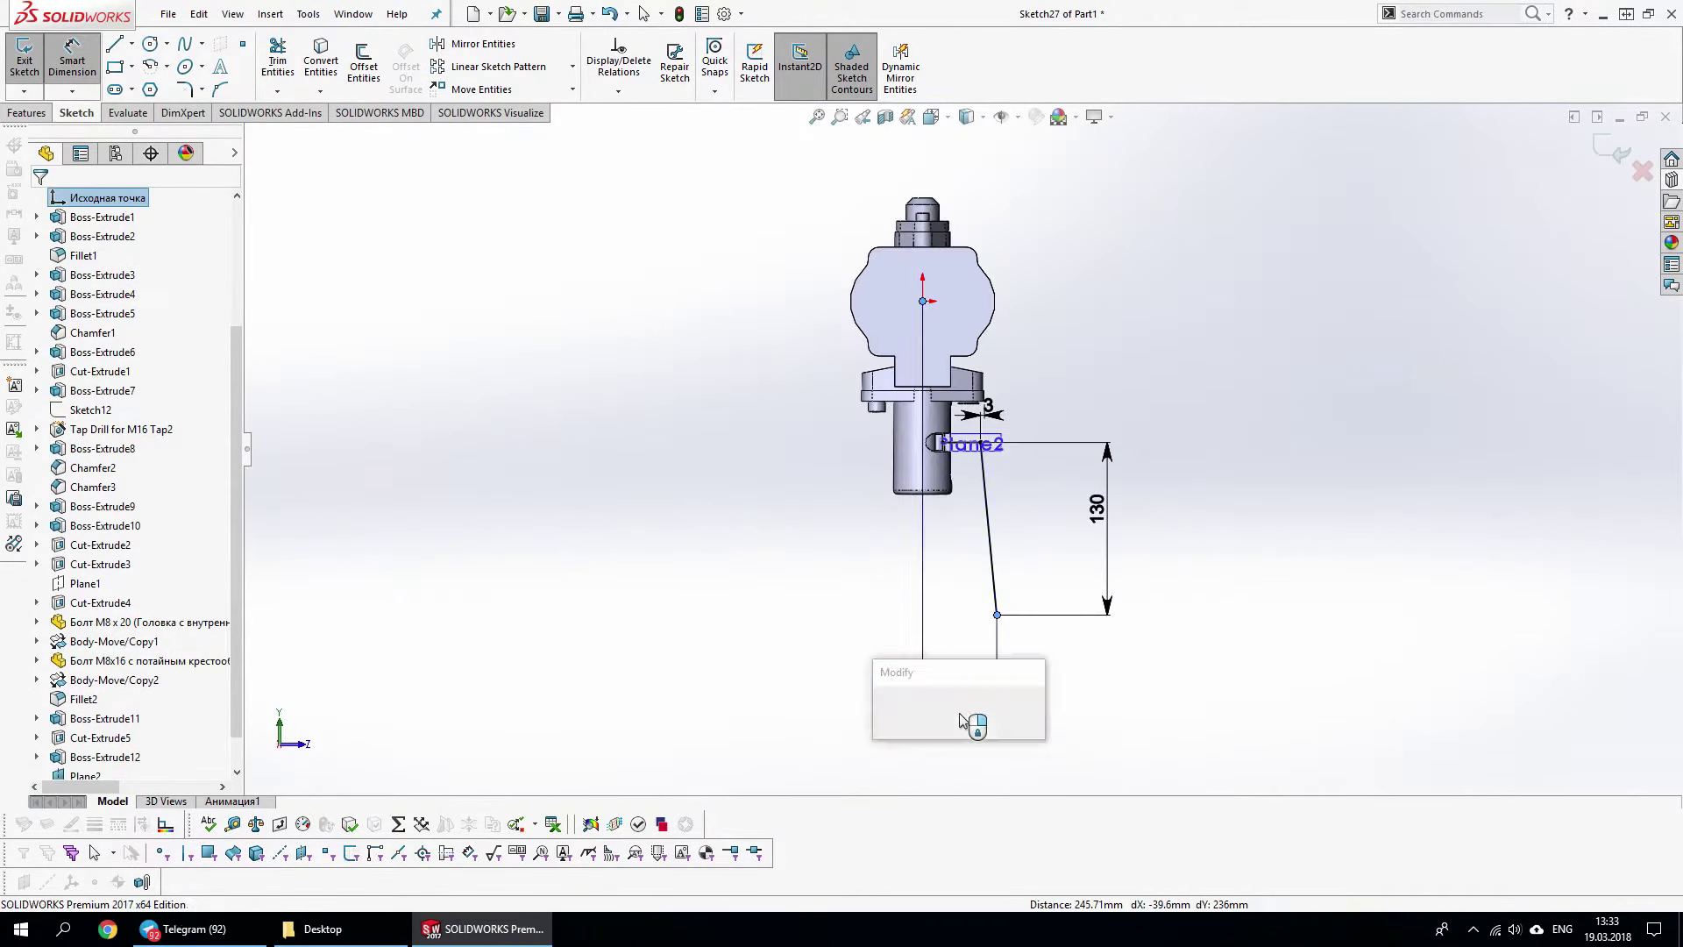
text(60)
key(Return)
scroll(1013, 454, down, 3)
key(Escape)
Round the path's bend with an R8 sketch fillet and exit the sketch
scroll(1052, 464, down, 2)
key(s)
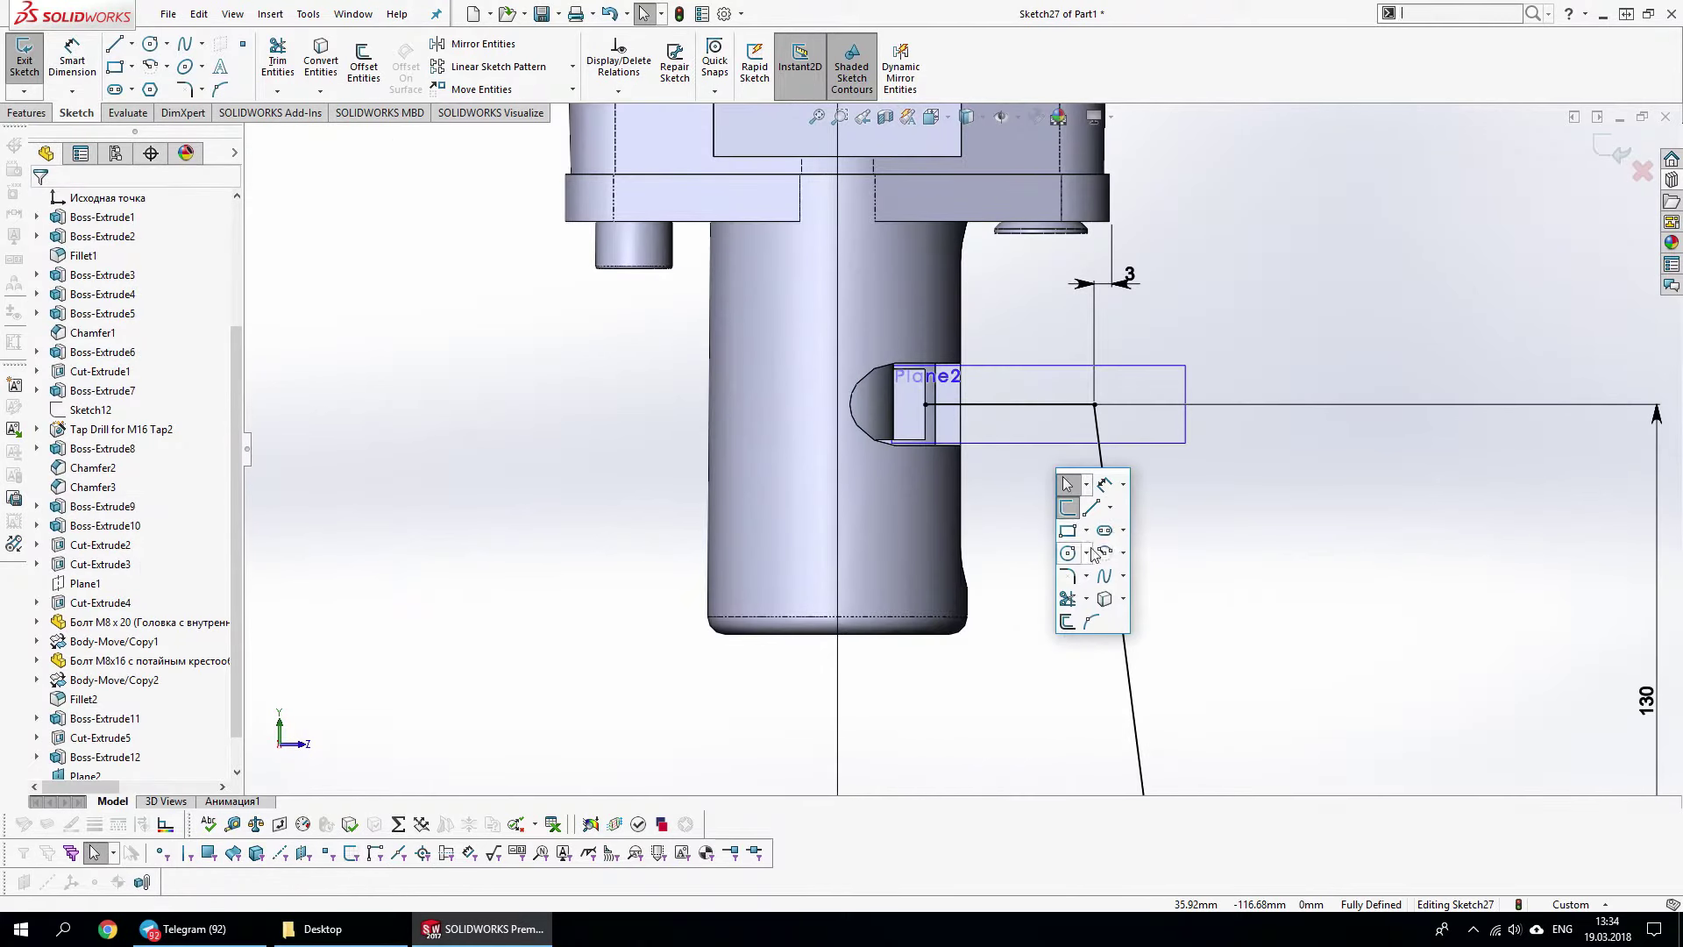
click(1104, 552)
click(1094, 406)
key(Return)
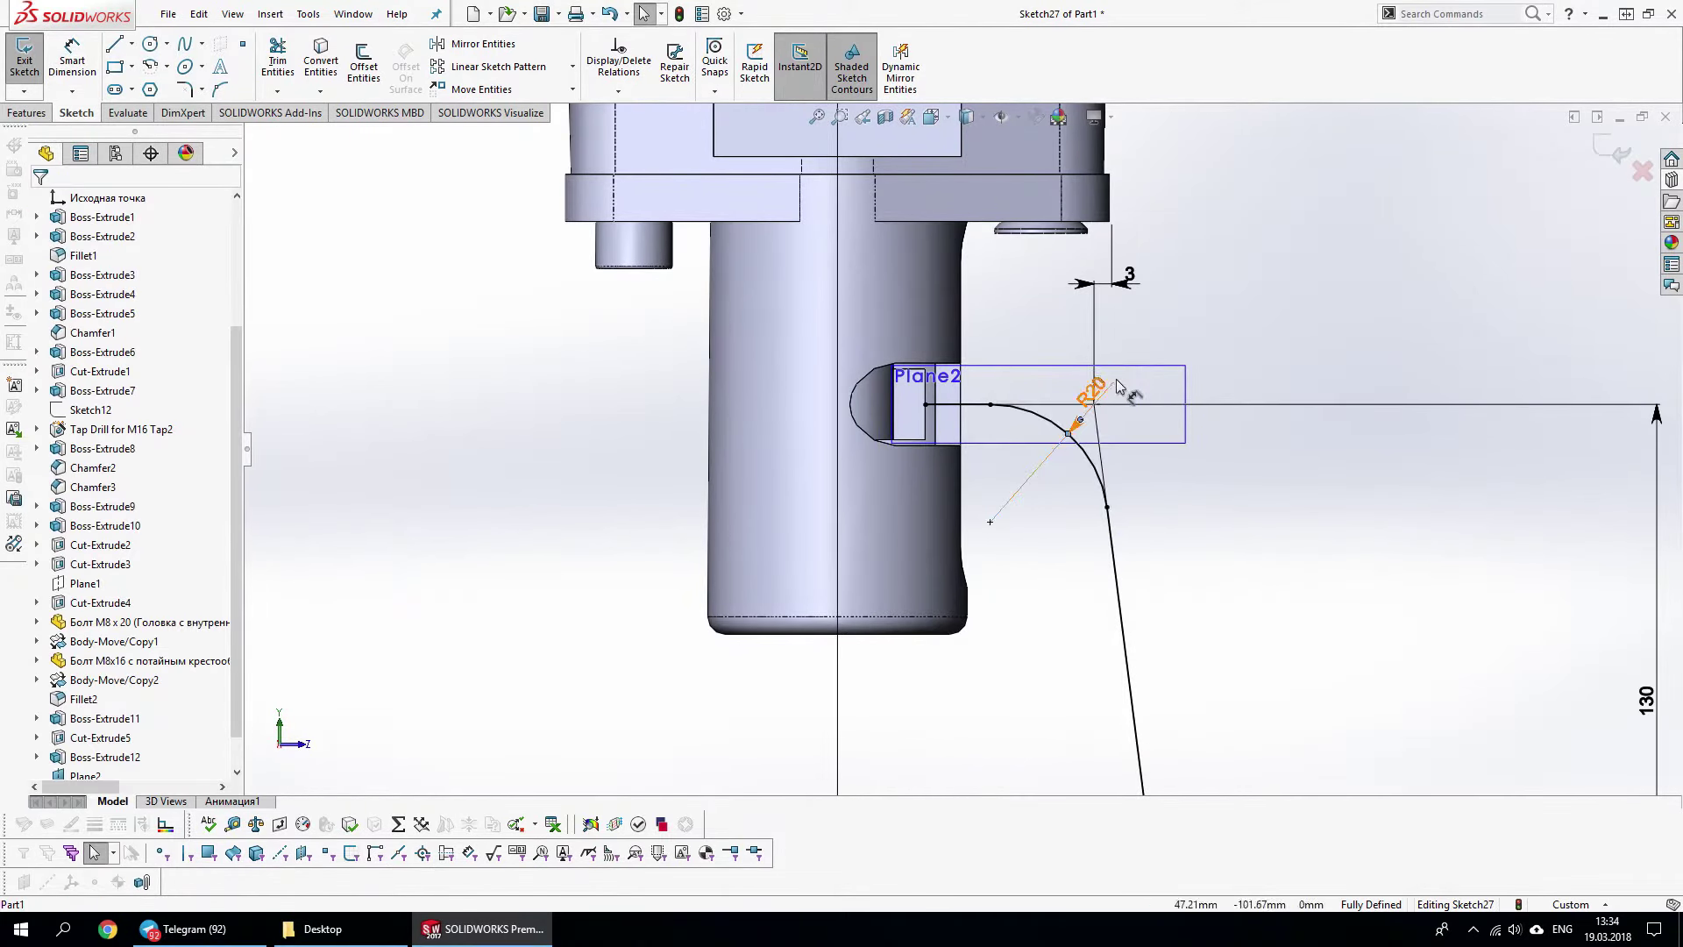
click(1613, 149)
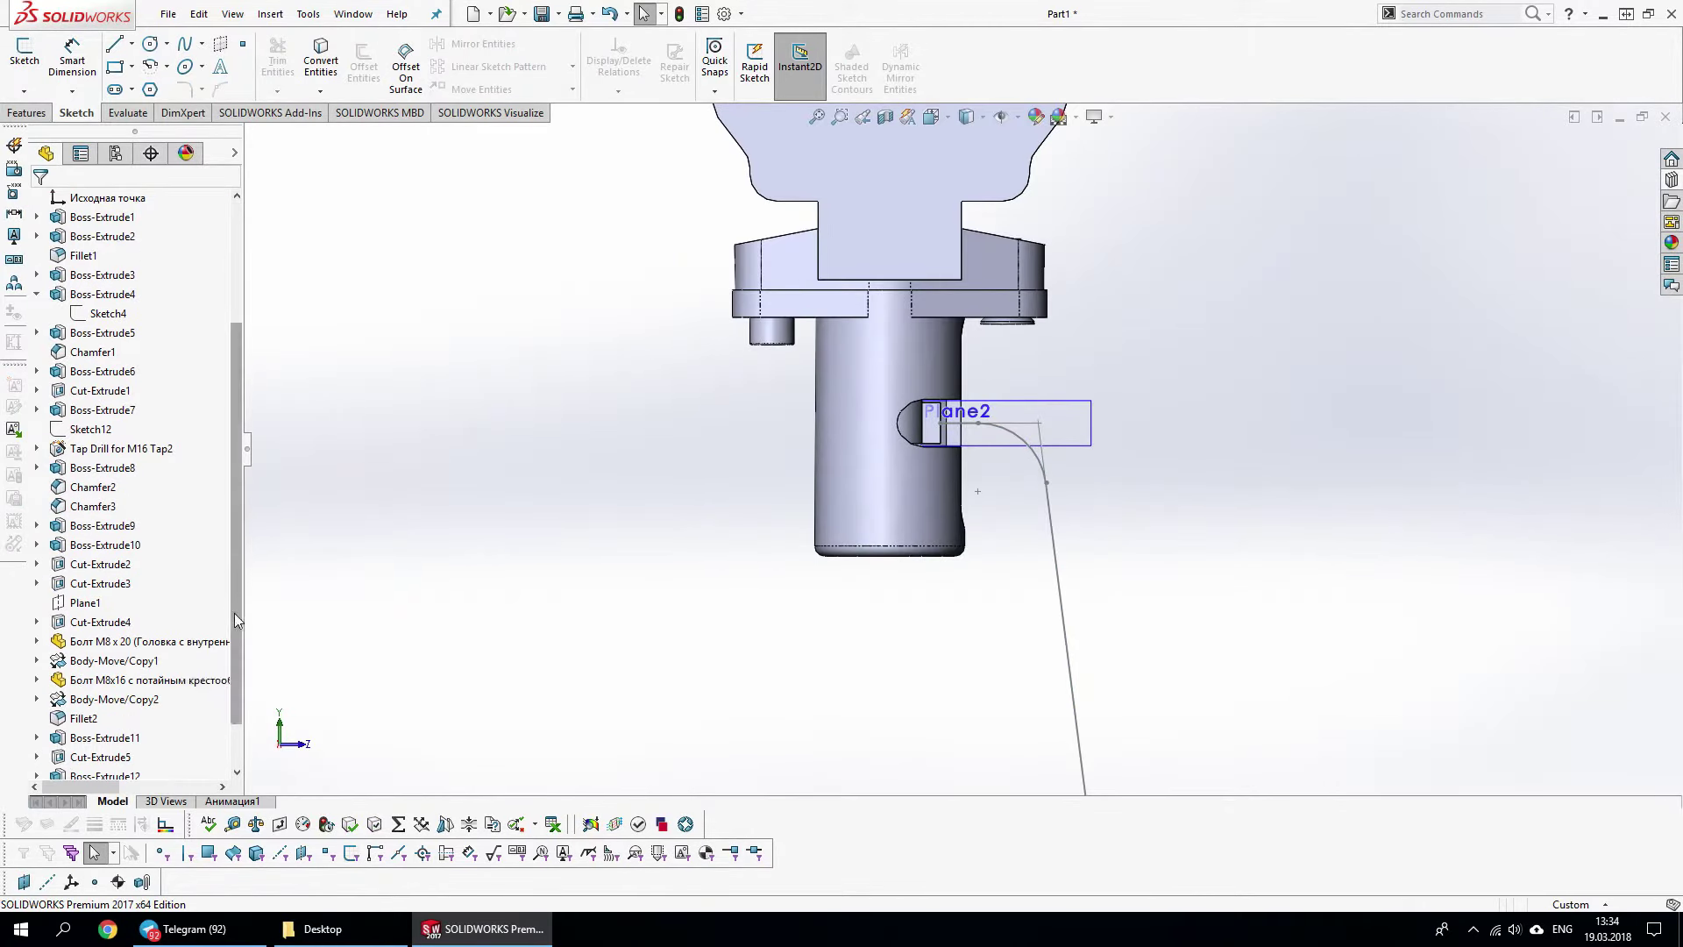
Sweep a 4 mm round rod along the Sketch27 path
scroll(75, 756, down, 1)
click(88, 756)
click(38, 117)
click(171, 44)
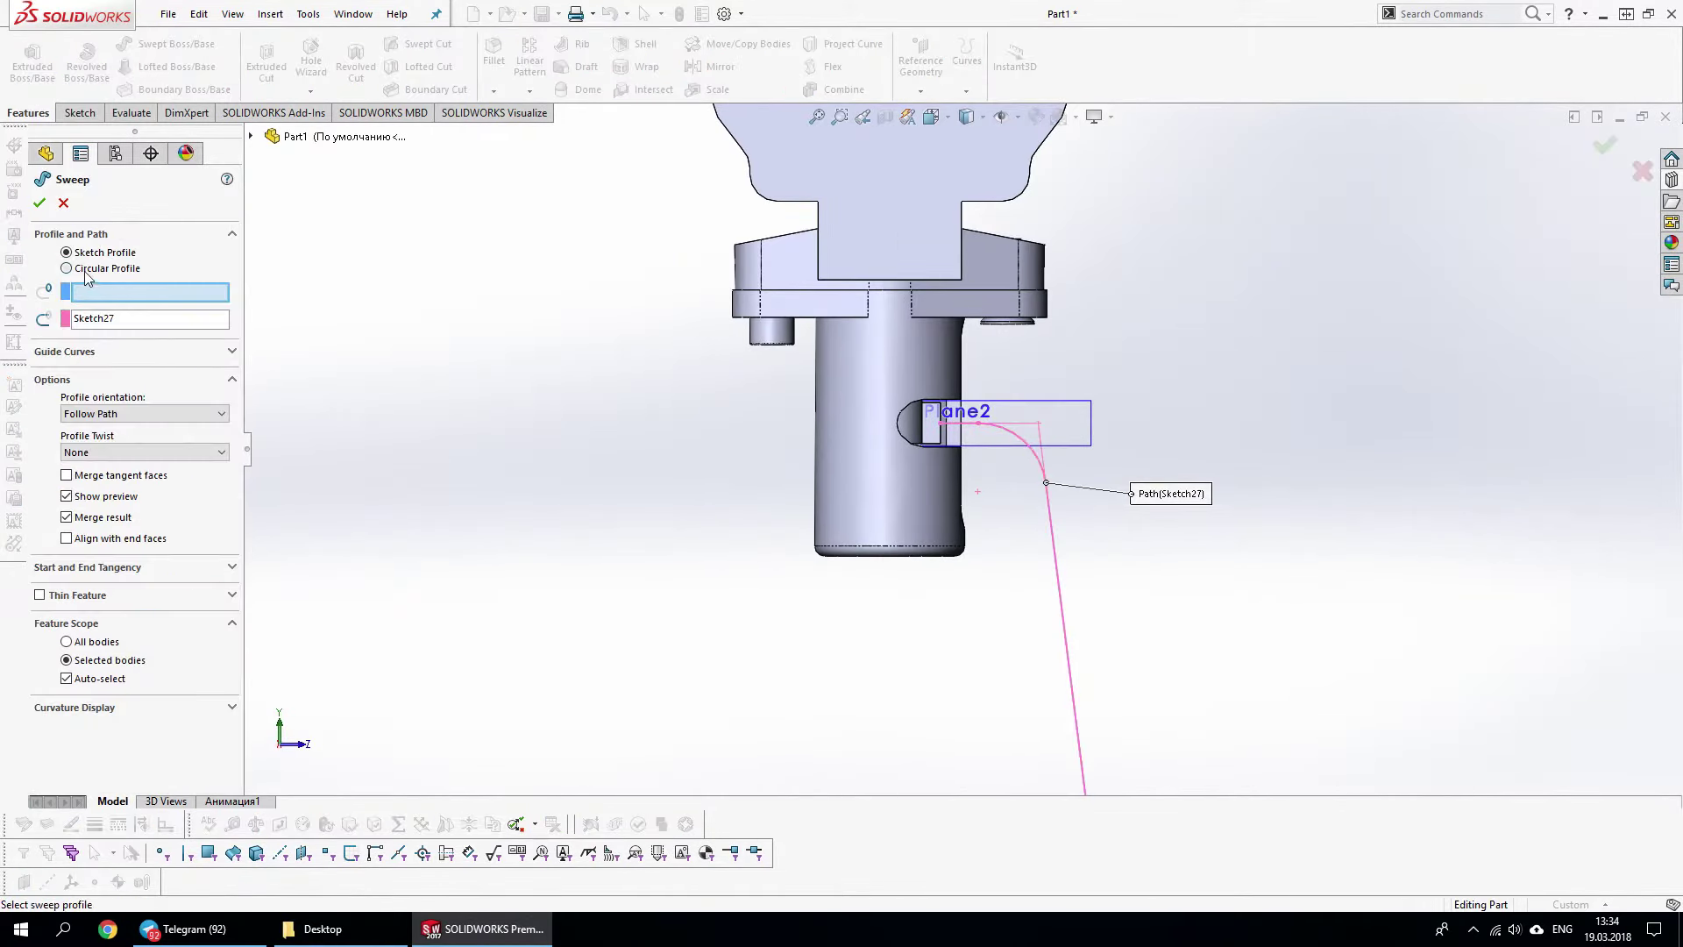
text(4)
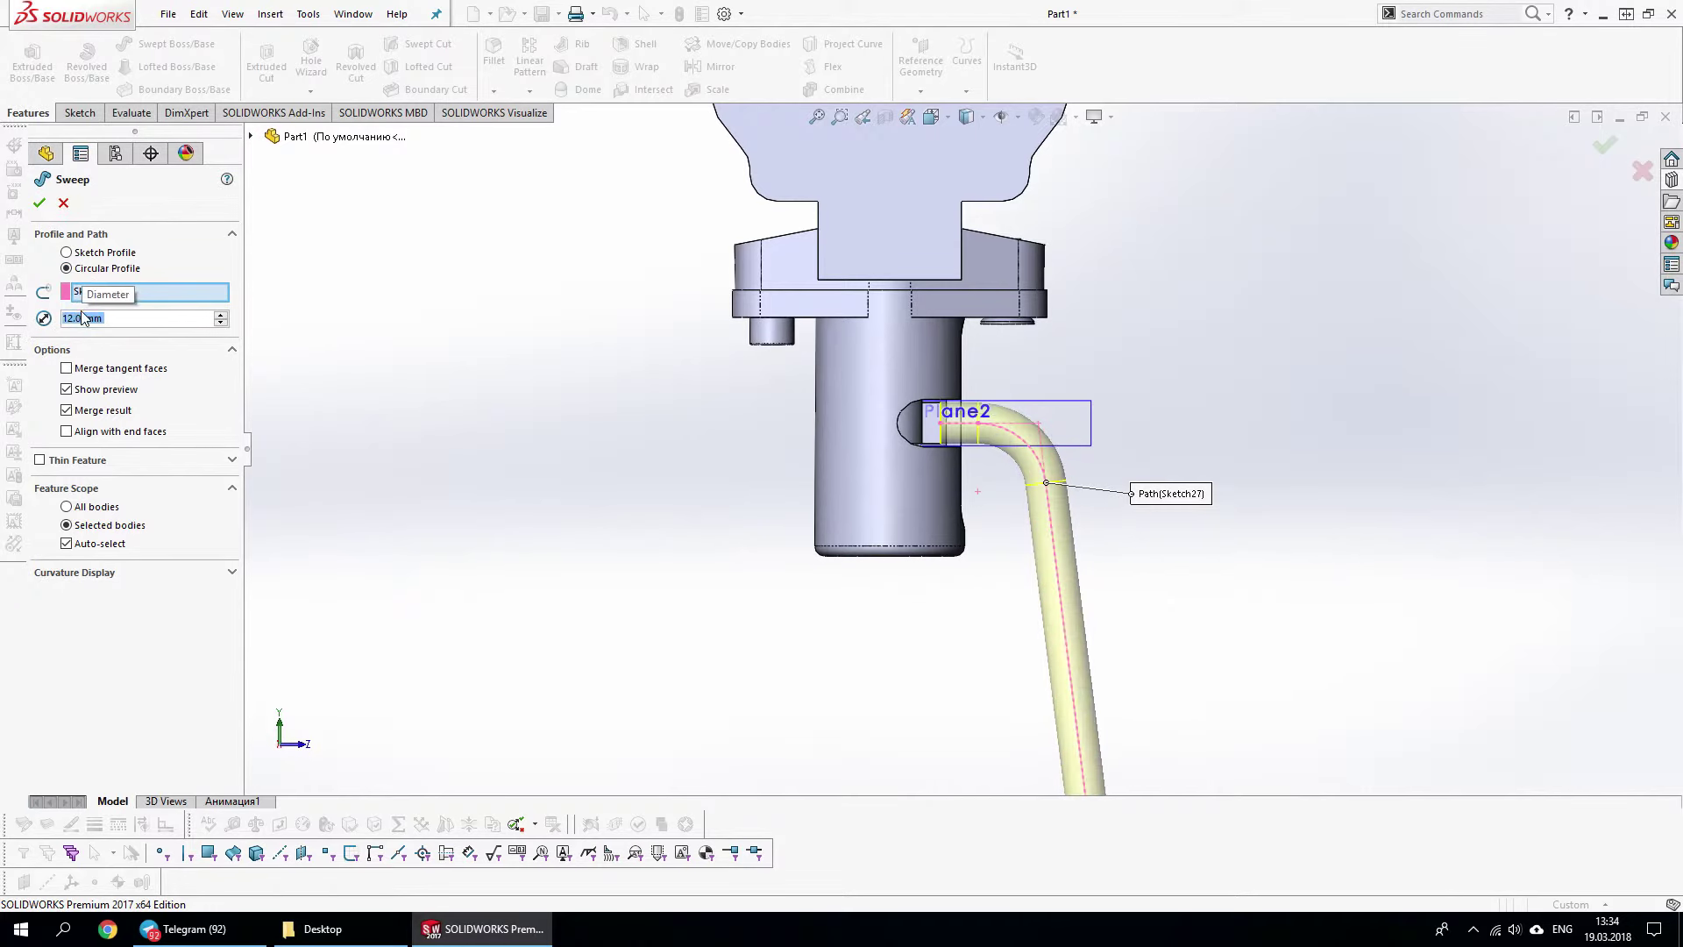
mouse_move(1064, 703)
middle_down()
mouse_move(998, 524)
mouse_move(1022, 629)
middle_up()
key(Return)
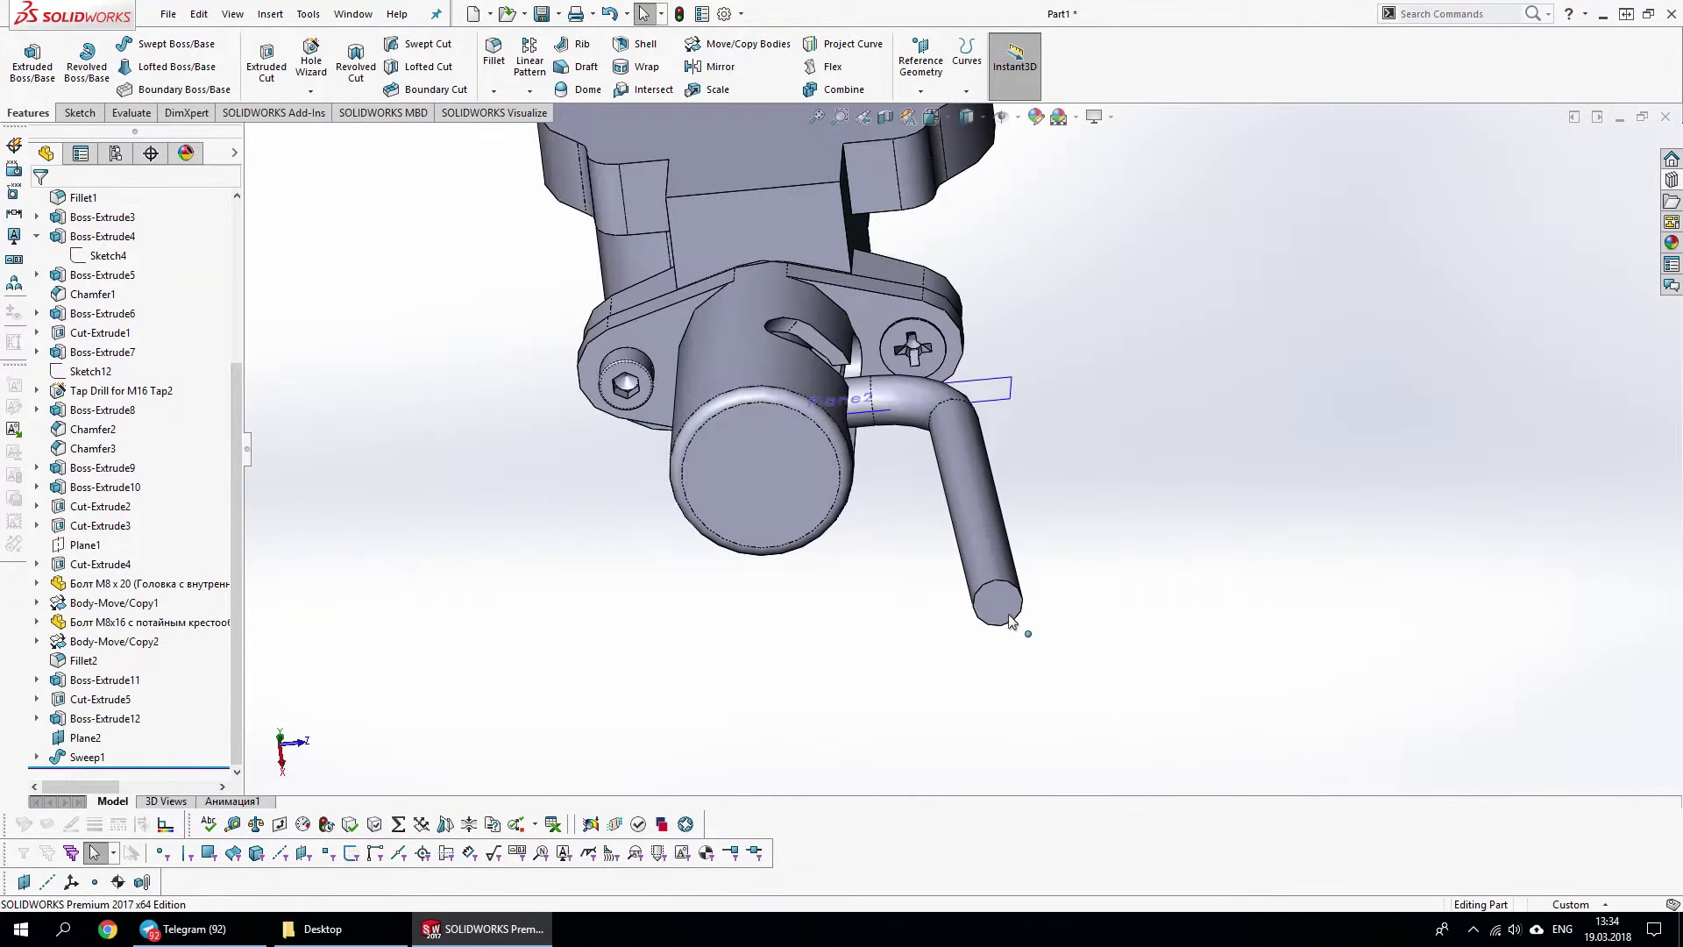
Orbit to view the swept tube from above and select Plane2
click(1002, 561)
middle_drag(981, 531, 998, 483)
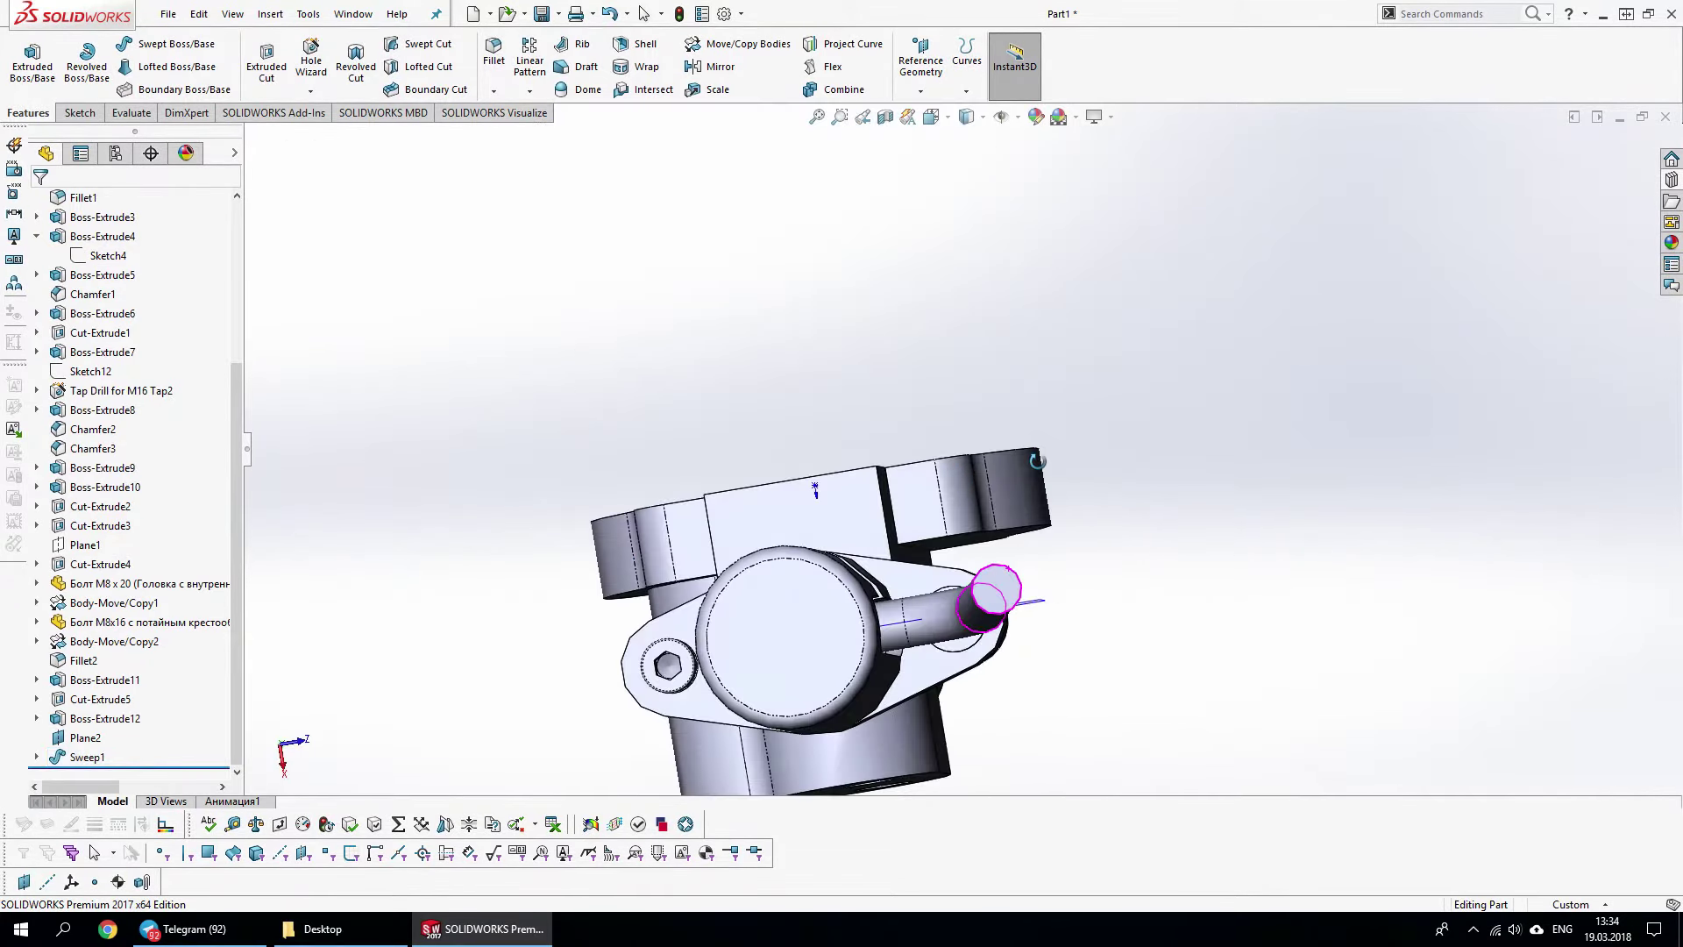
click(997, 484)
On Plane2, draw a centerline down from the tube end and a circle centred there
click(1077, 437)
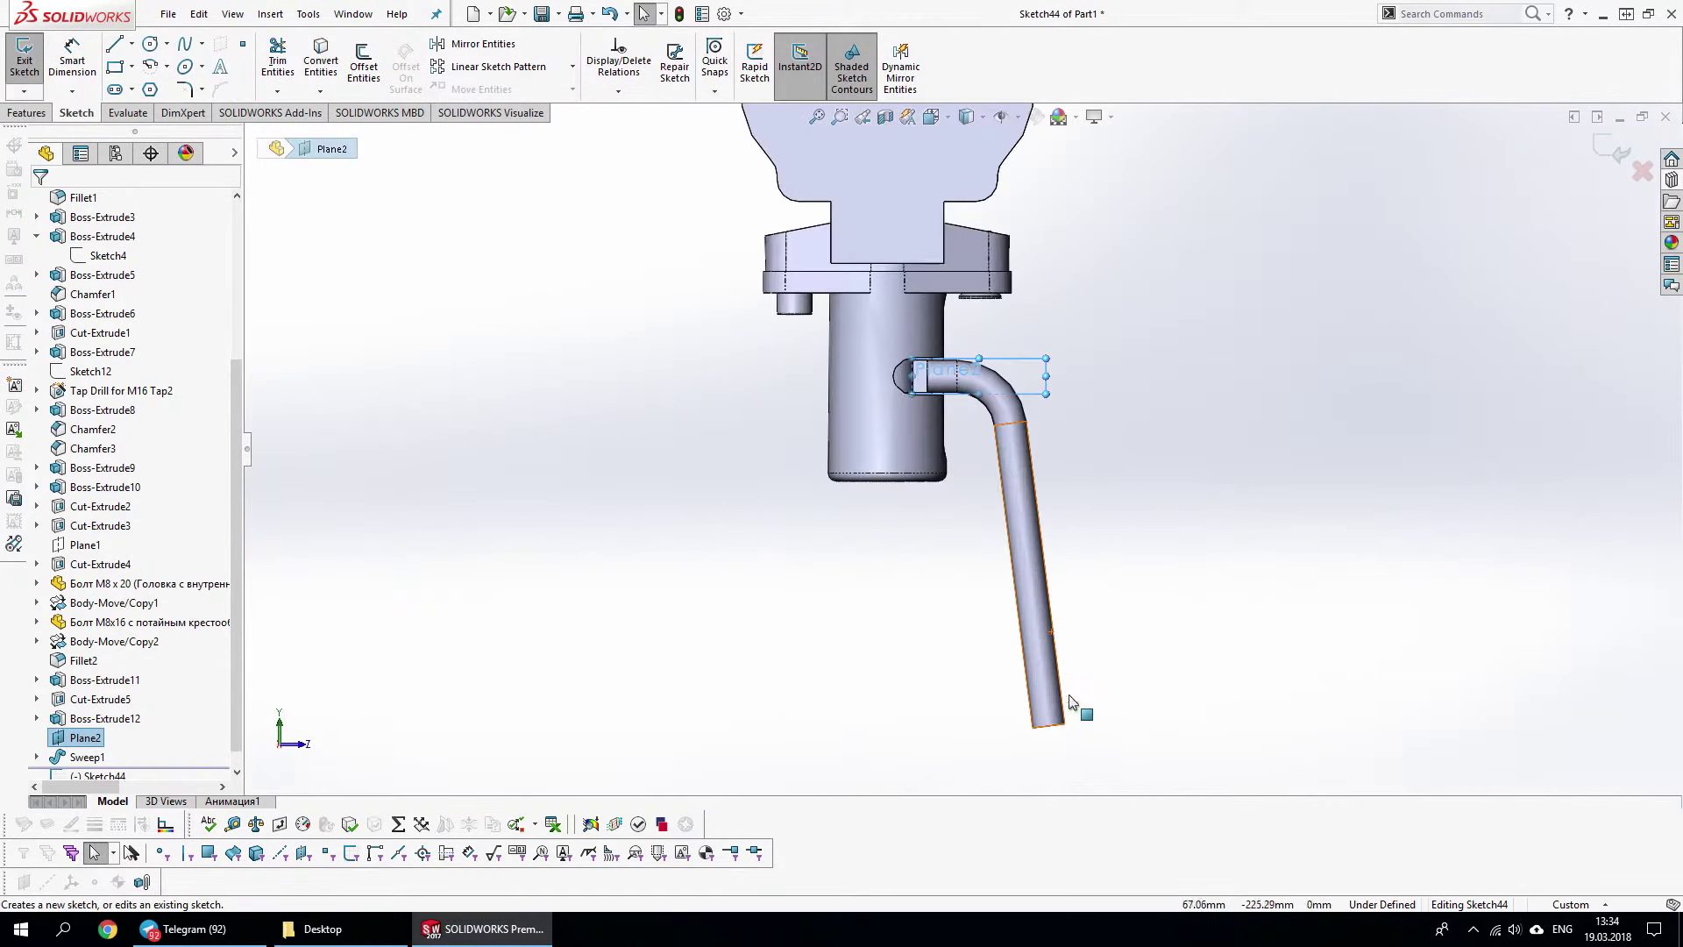
right_click(1066, 684)
click(1126, 763)
drag(1046, 724, 1059, 805)
key(Escape)
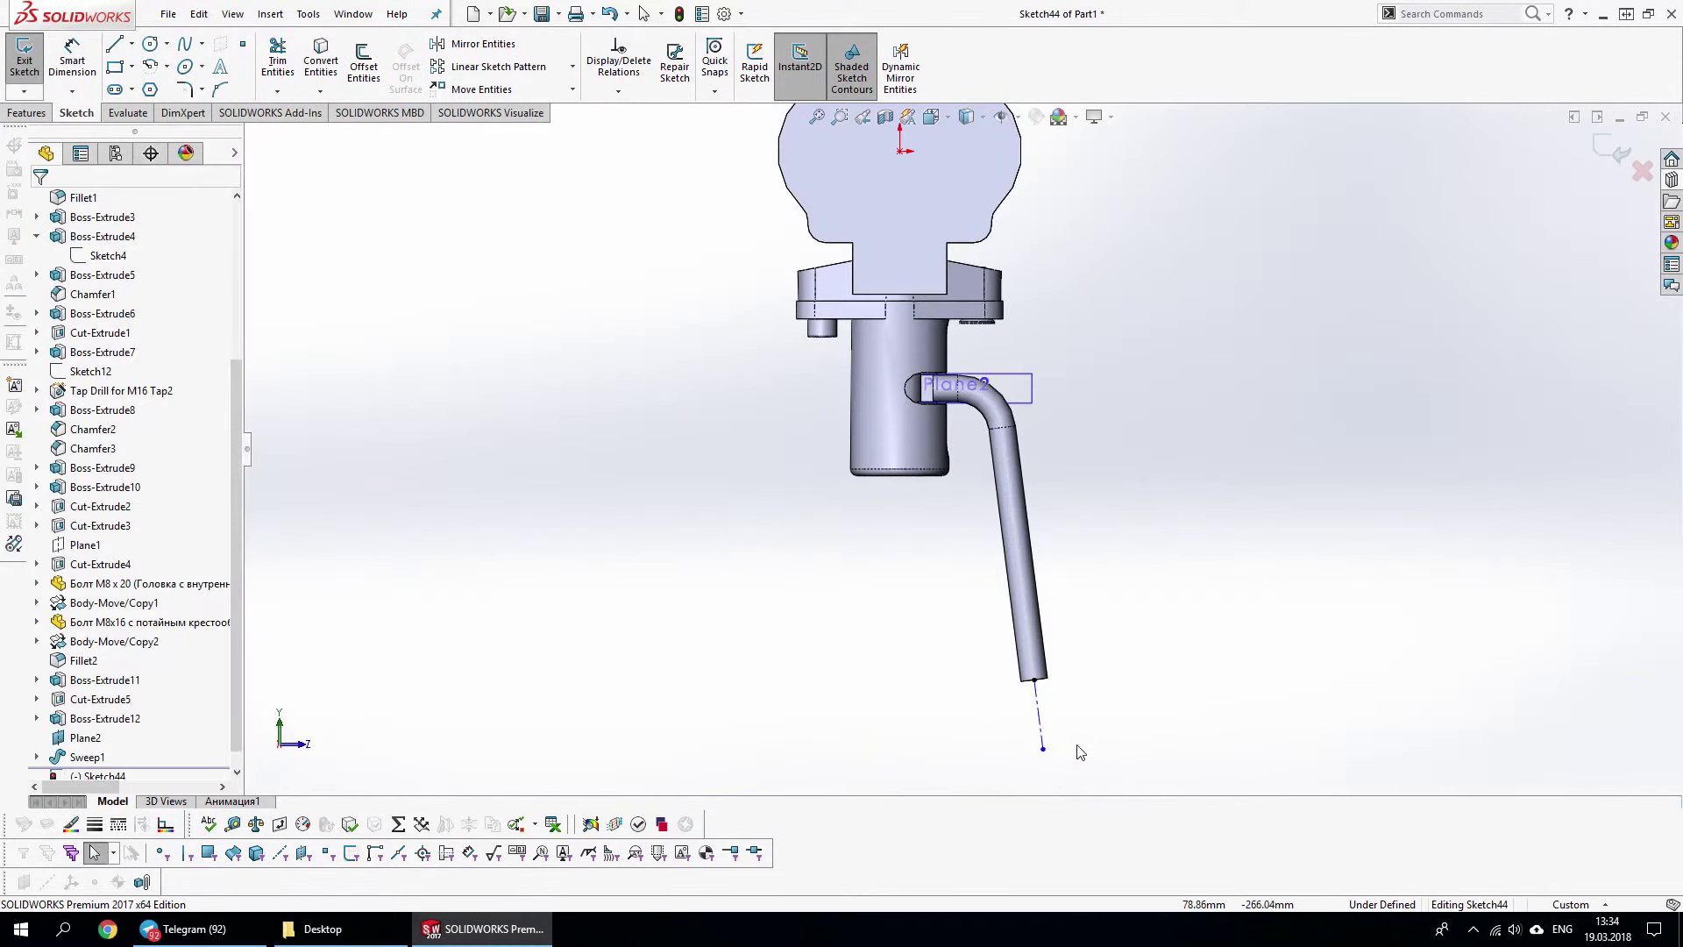
scroll(1074, 745, down, 2)
key(s)
click(1050, 732)
click(997, 629)
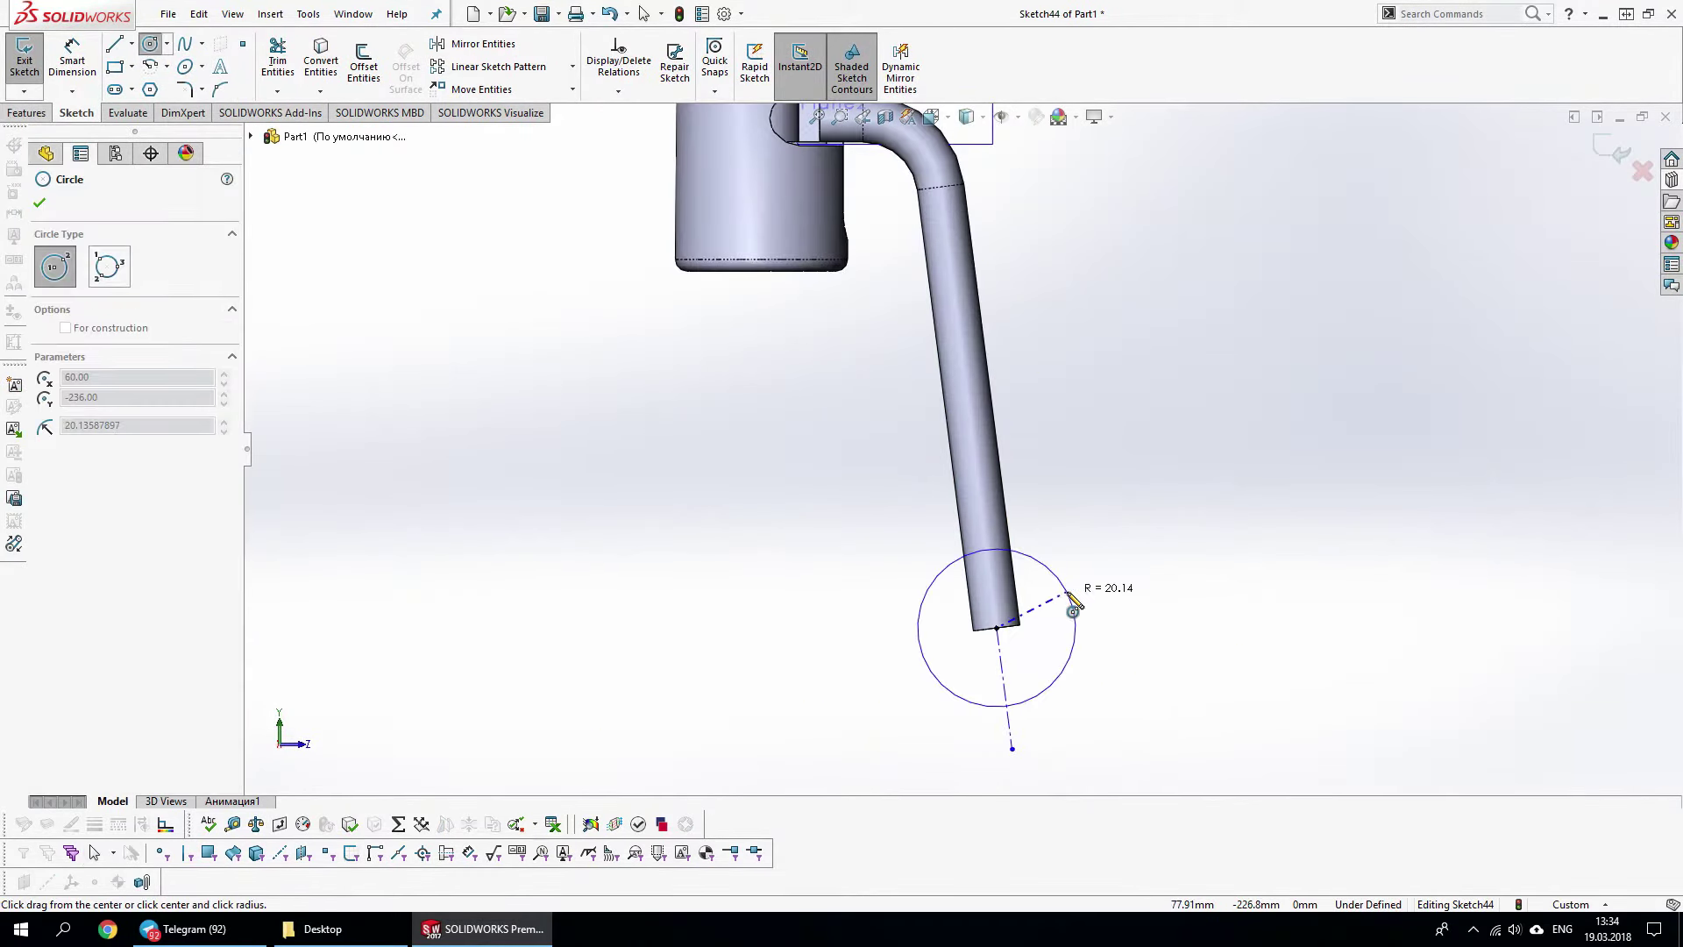
click(1075, 628)
Draw a line from the circle centre along the tube, collinear with the centerline
key(s)
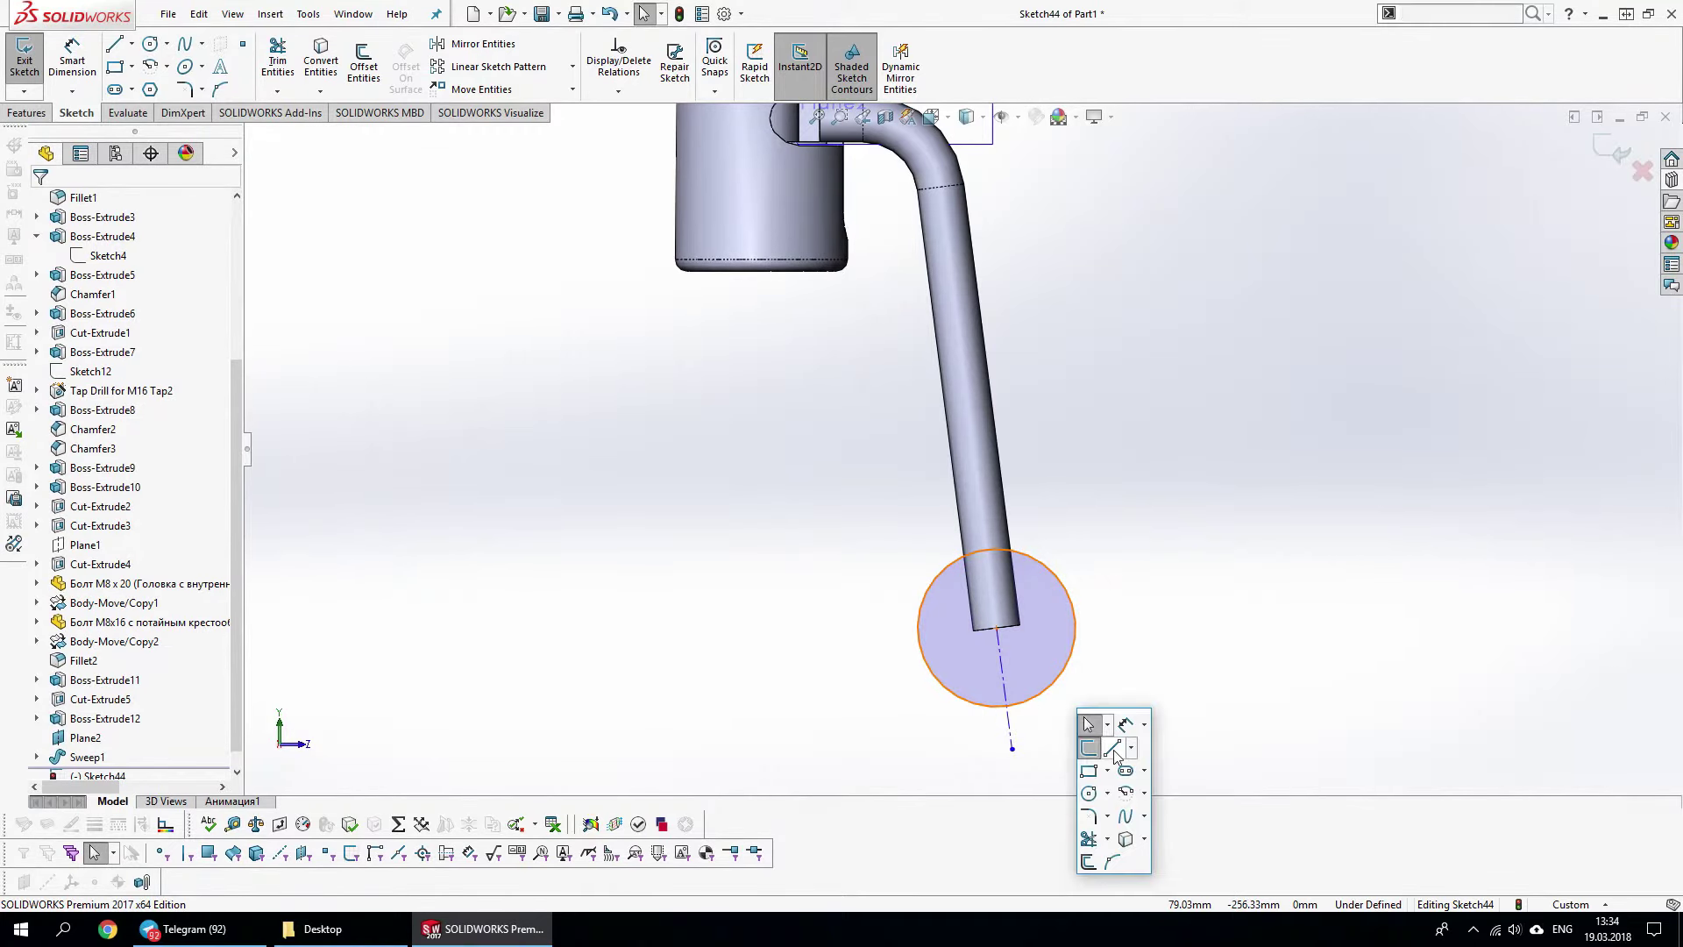
click(1096, 744)
click(997, 628)
click(982, 482)
key(Escape)
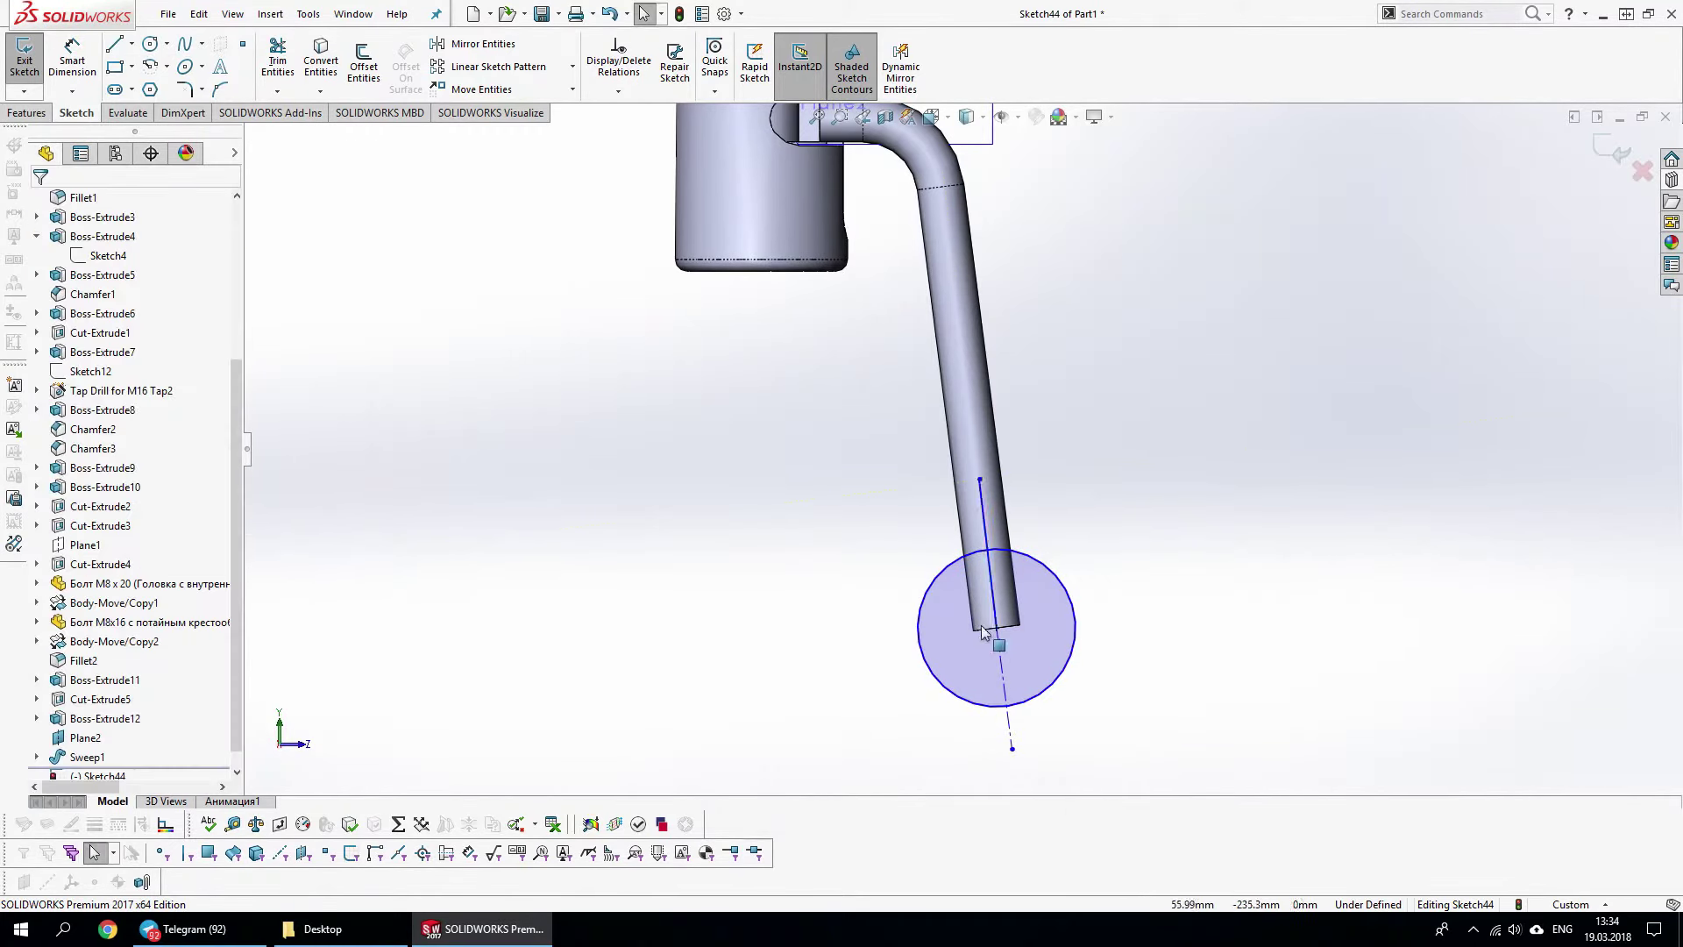
click(1008, 727)
ctrl+click(994, 605)
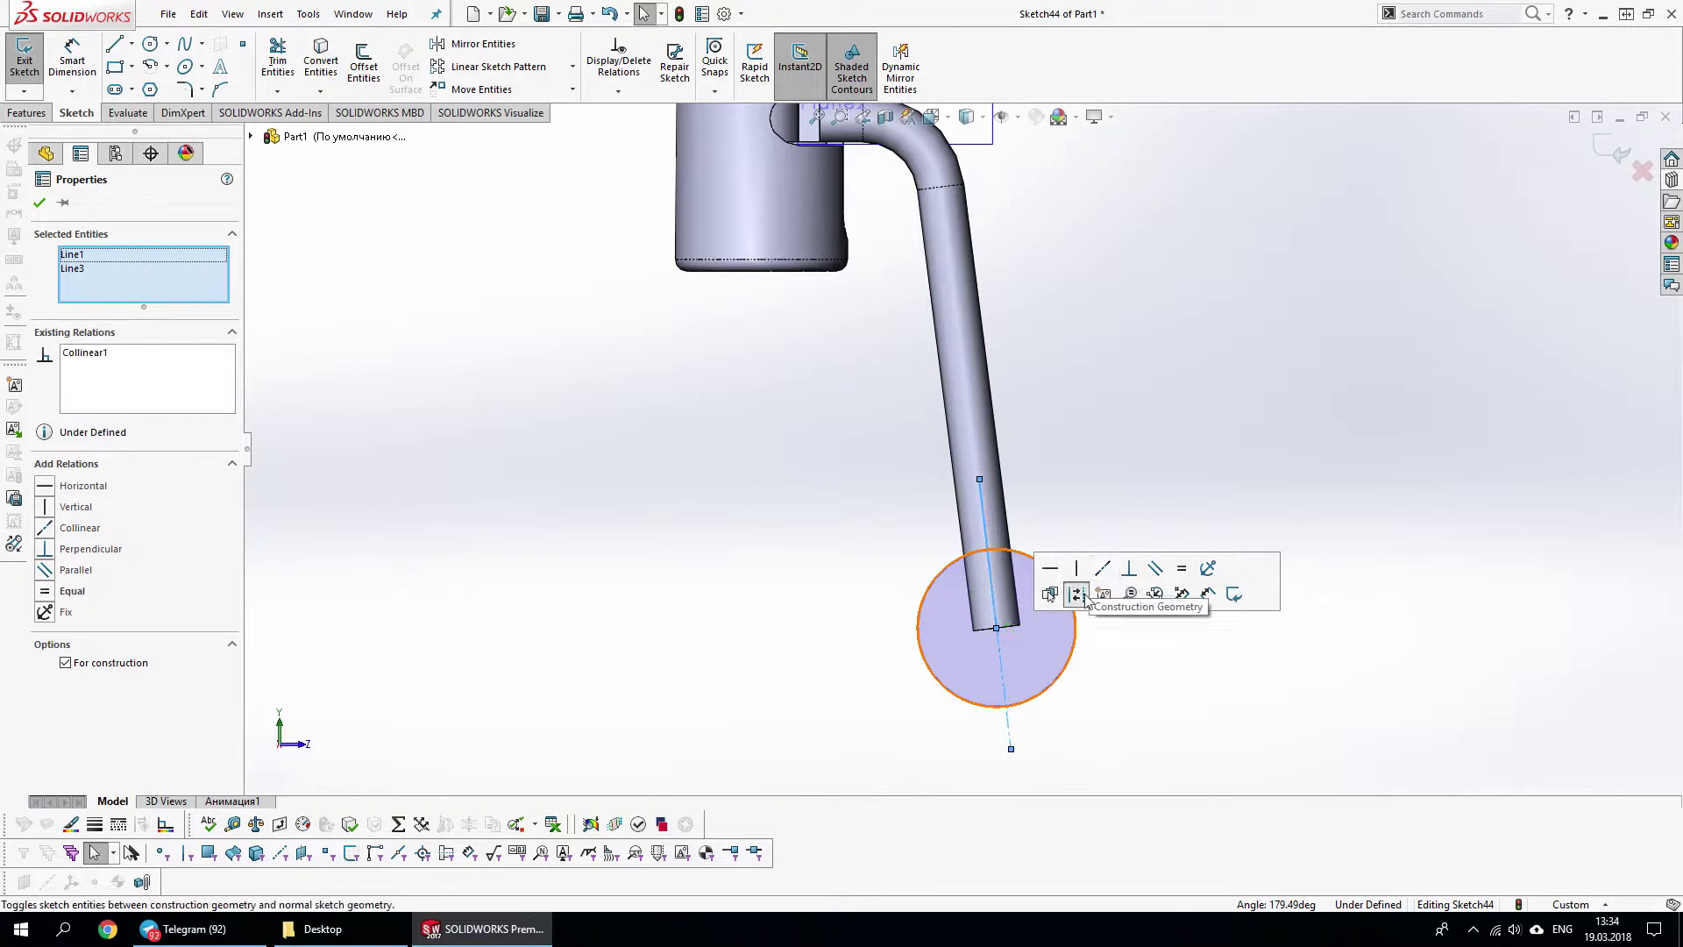
click(1104, 571)
click(1208, 707)
Trim the circle to a half-circle and dimension its arc to R14
key(t)
drag(1043, 649, 1076, 697)
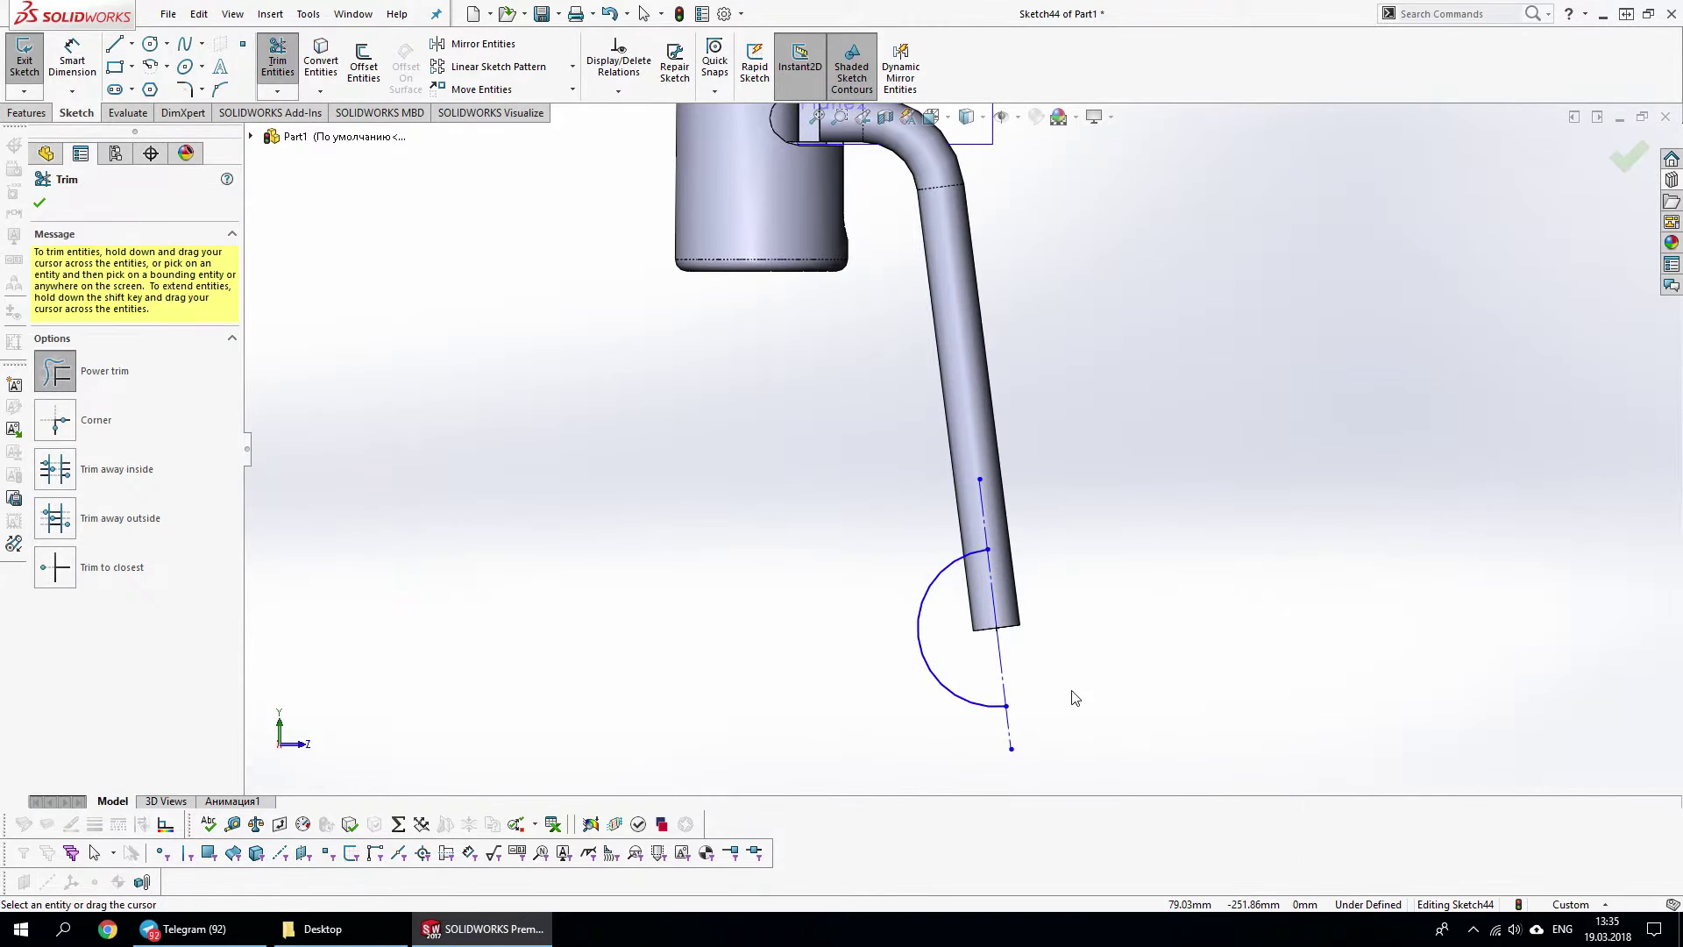
key(s)
click(1087, 705)
click(950, 687)
click(849, 695)
text(2)
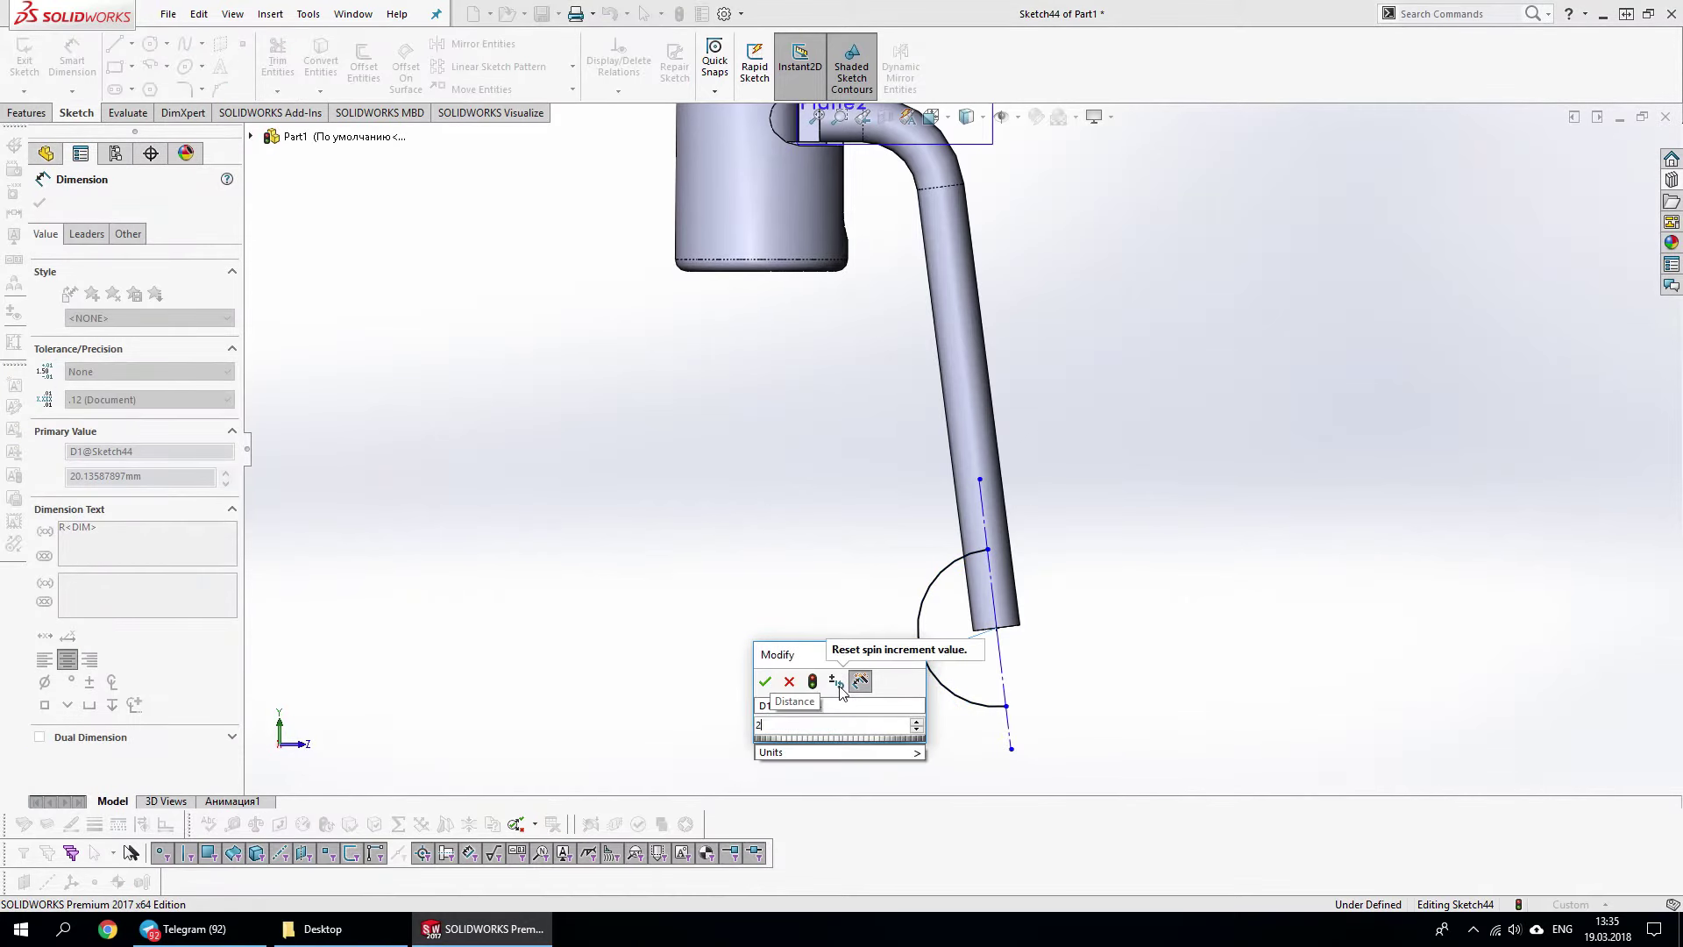
key(BackSpace)
text(14)
key(Return)
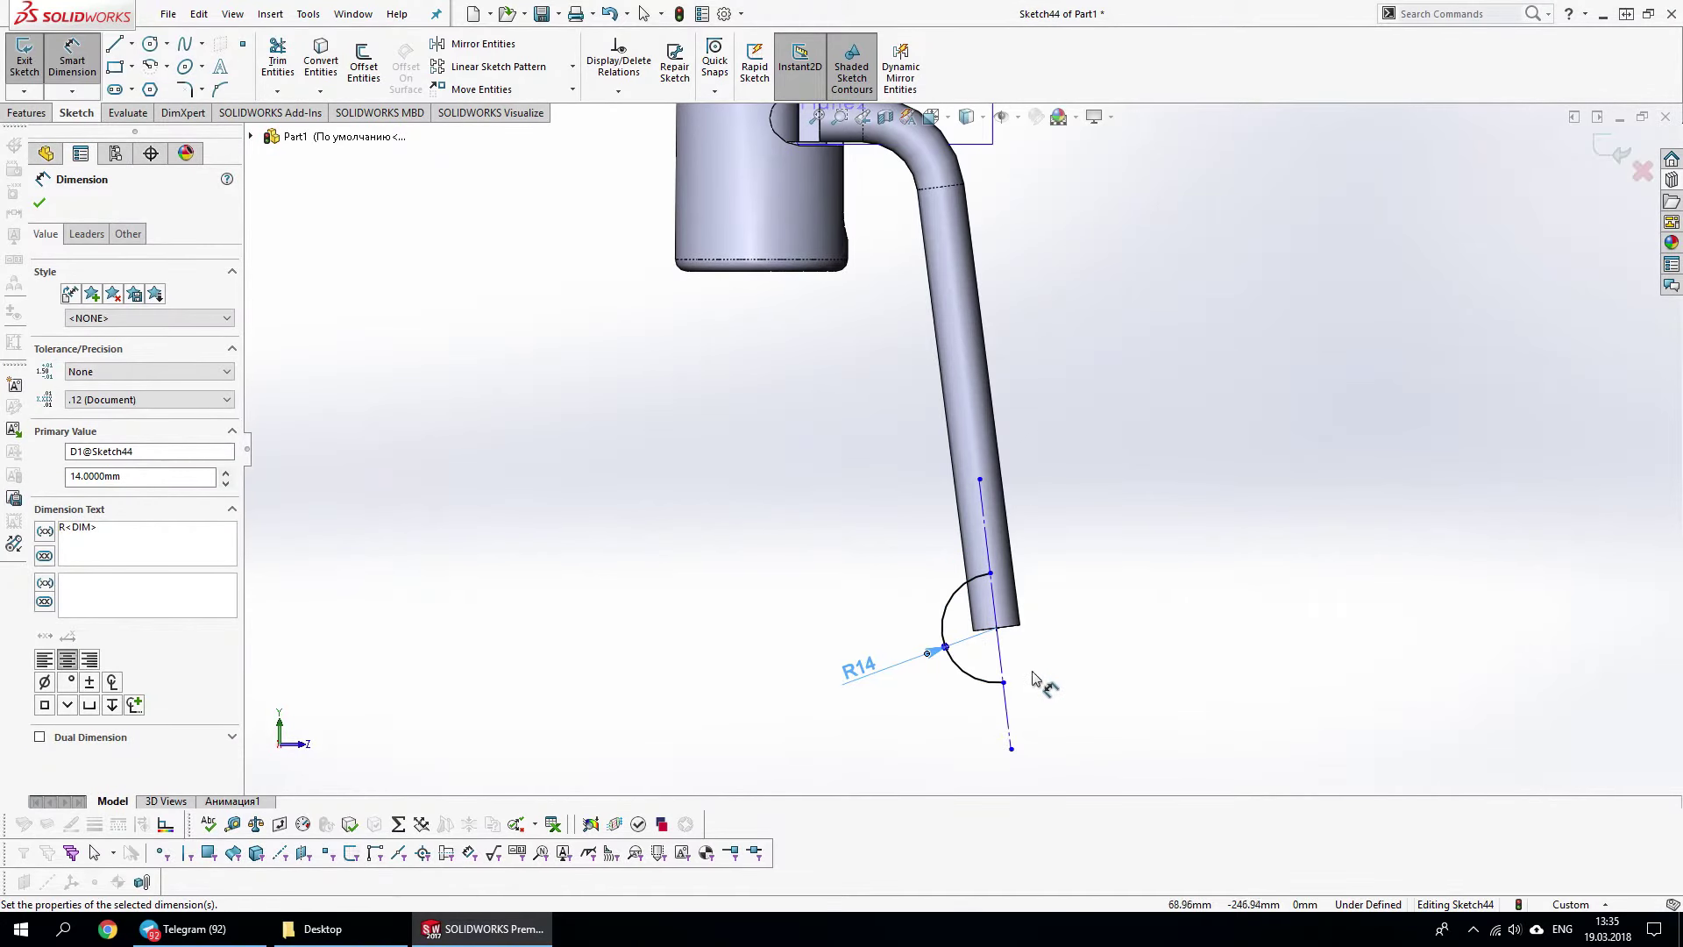
key(Escape)
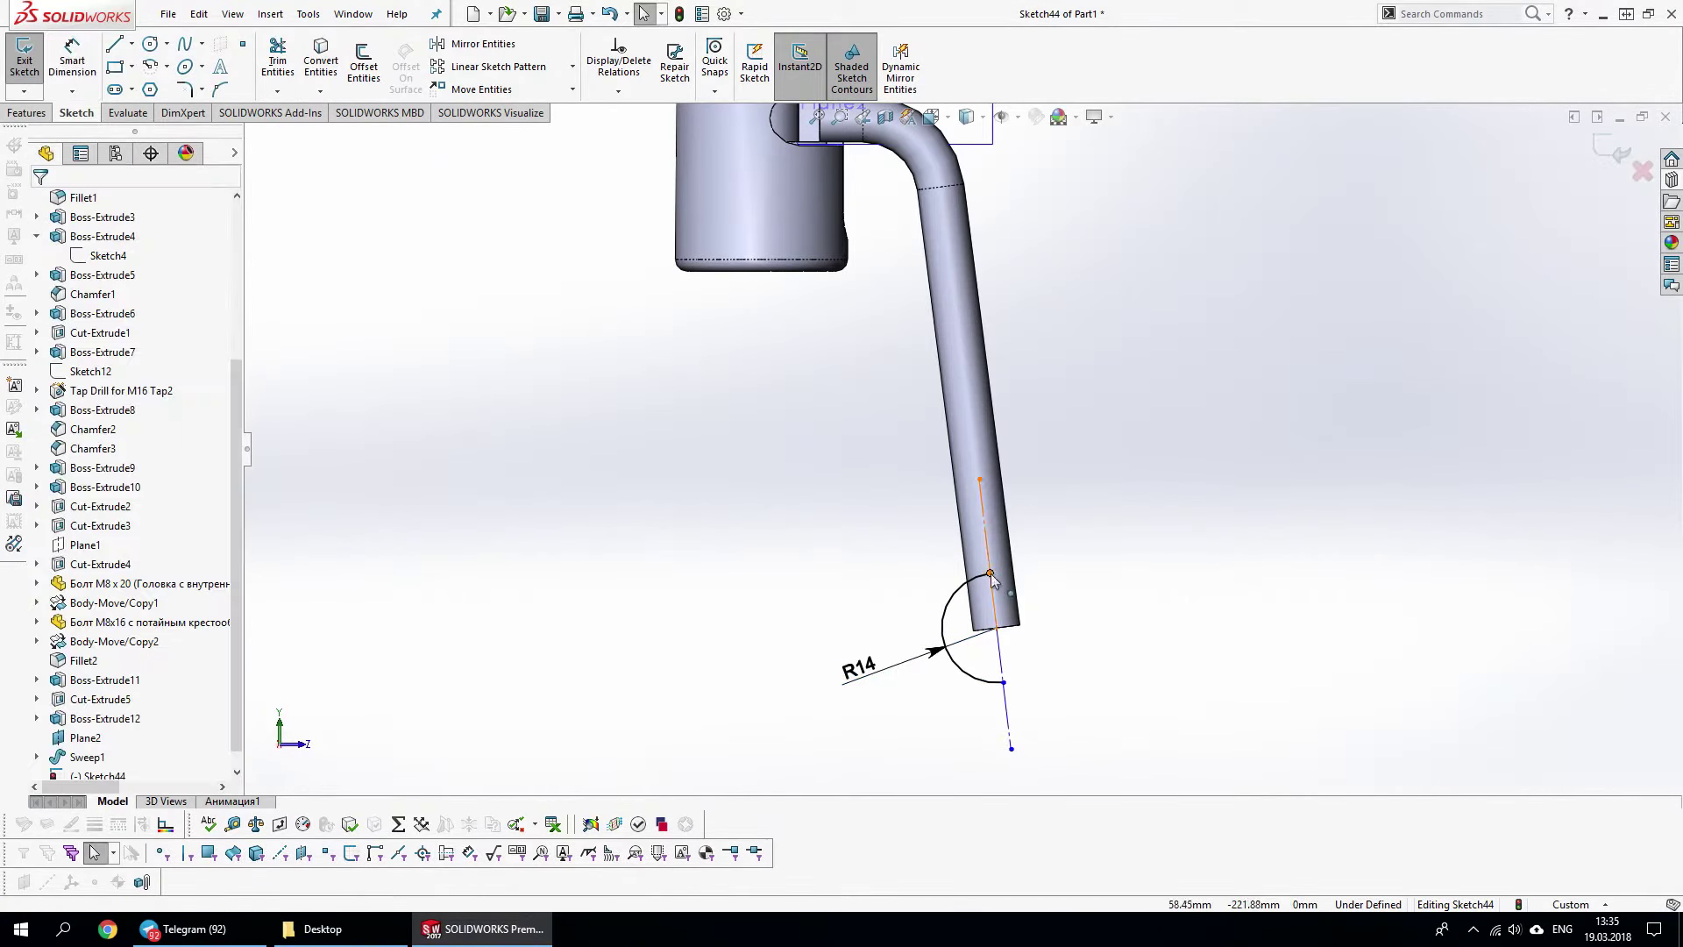
Make the line along the tube construction geometry and exit Sketch44
click(986, 540)
click(1010, 548)
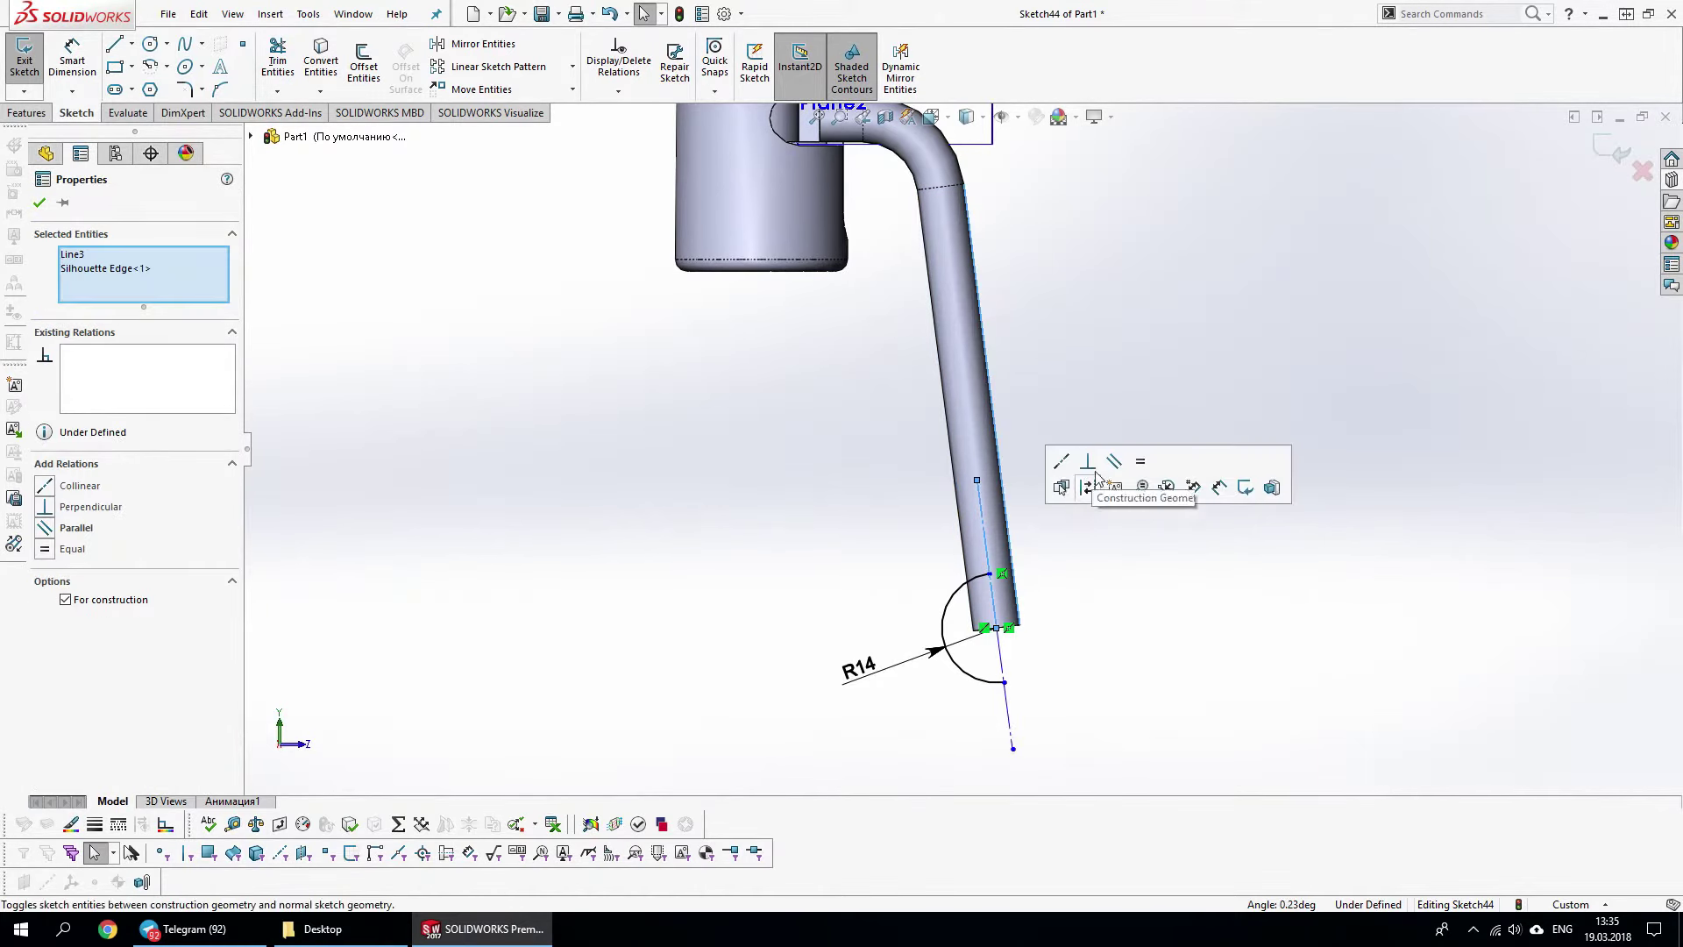
click(1292, 338)
Revolve Sketch44 360° about the centerline with Merge result off, creating the ball
click(1621, 151)
click(86, 61)
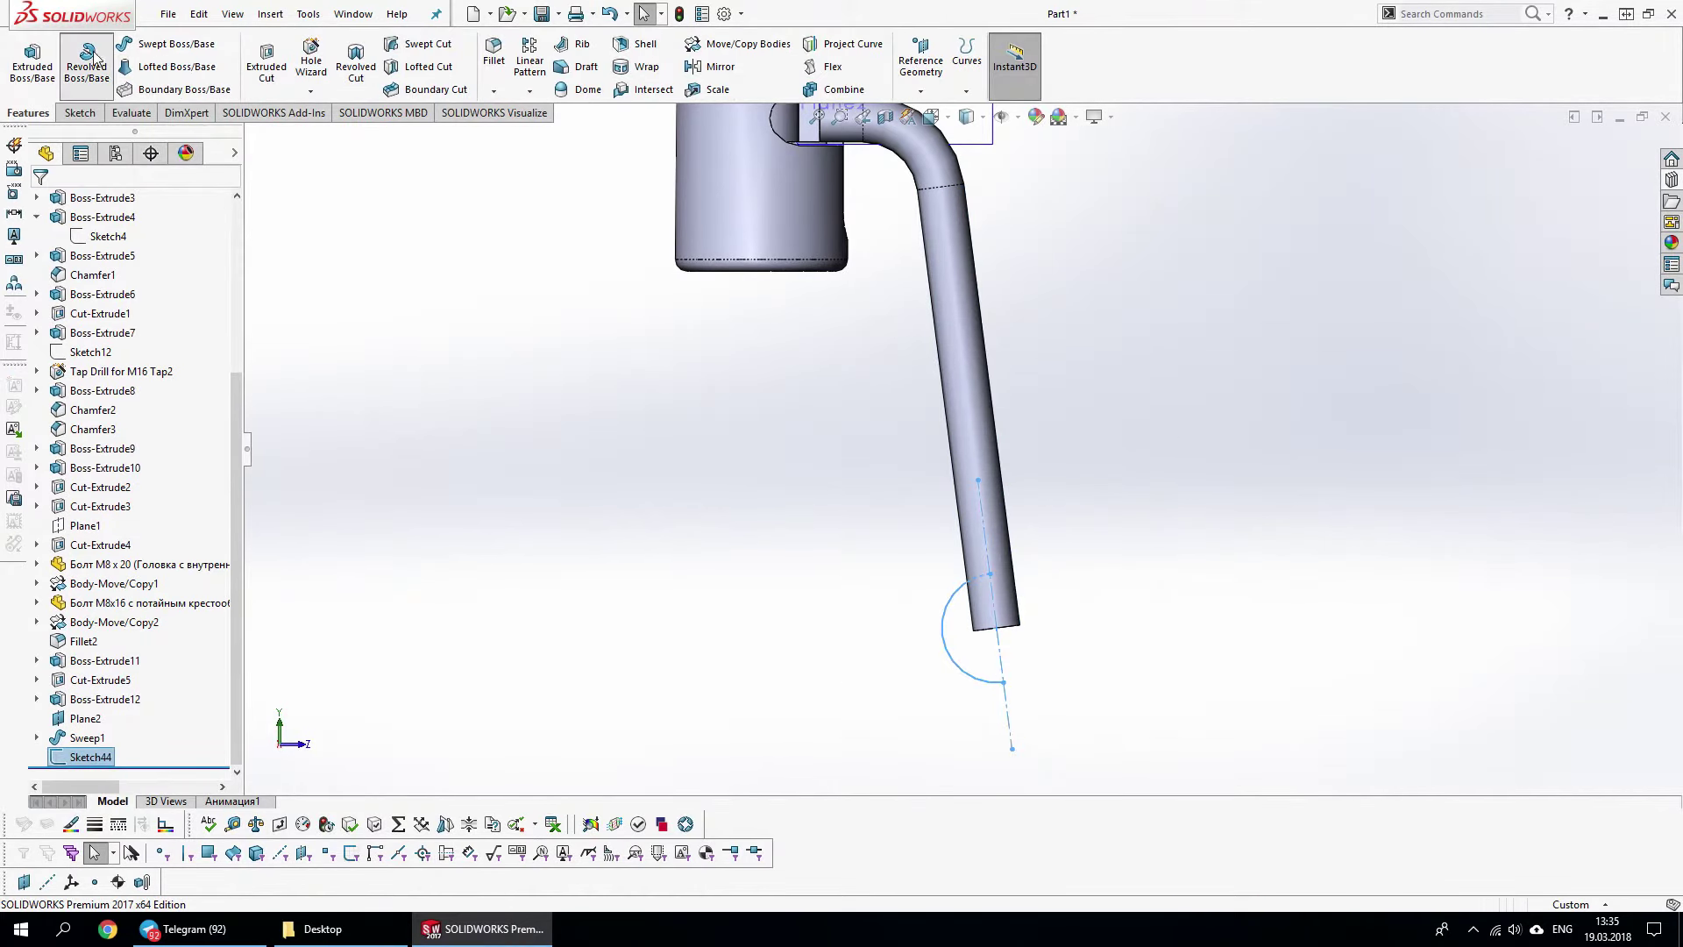
click(1001, 680)
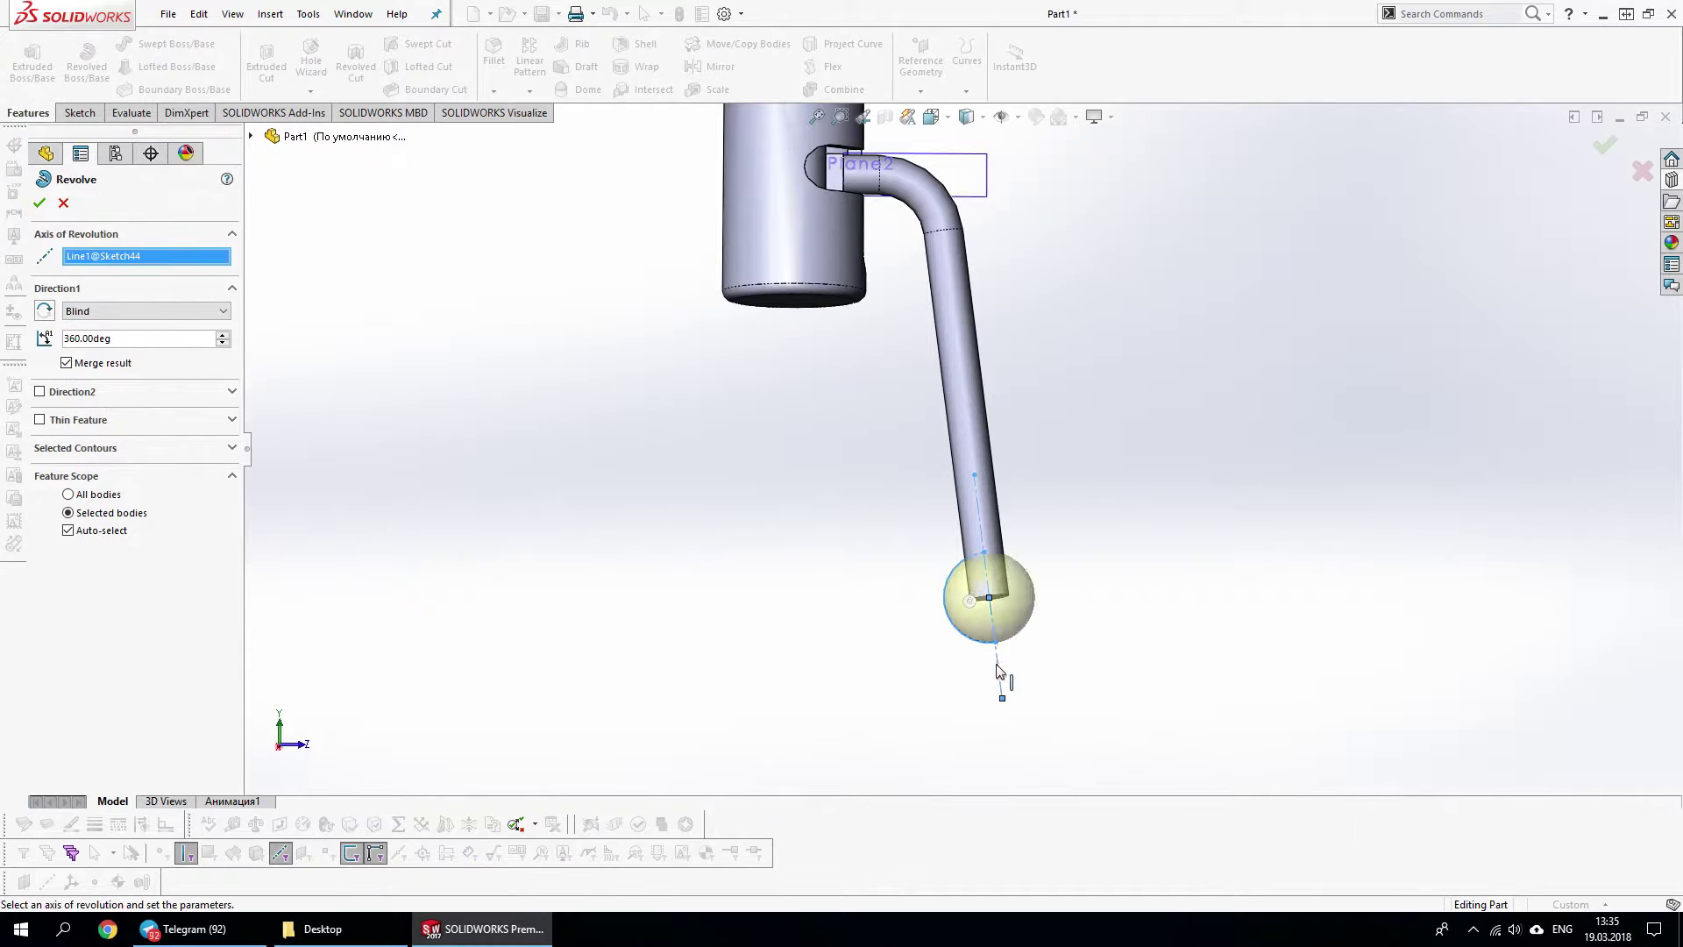
right_click(1001, 684)
click(1052, 326)
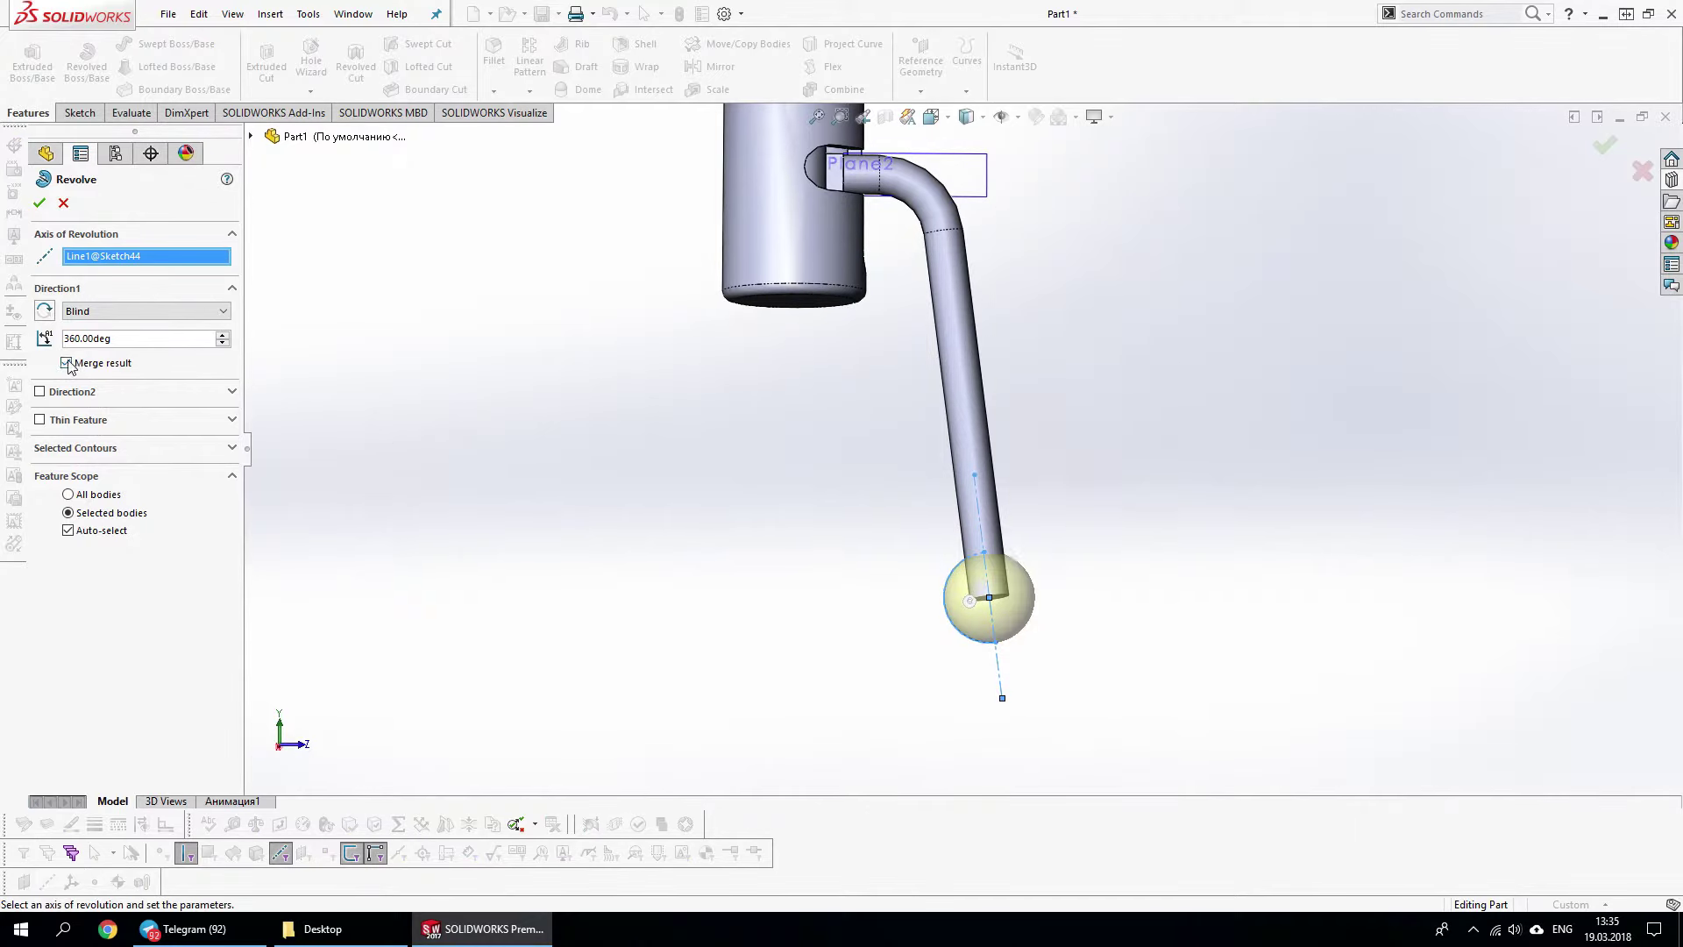
click(40, 203)
Inspect the solid bodies and boss, then view Plane2 face-on
mouse_move(924, 499)
middle_down()
mouse_move(559, 533)
mouse_move(965, 545)
mouse_move(995, 568)
mouse_move(816, 504)
middle_up()
middle_drag(697, 493, 745, 482)
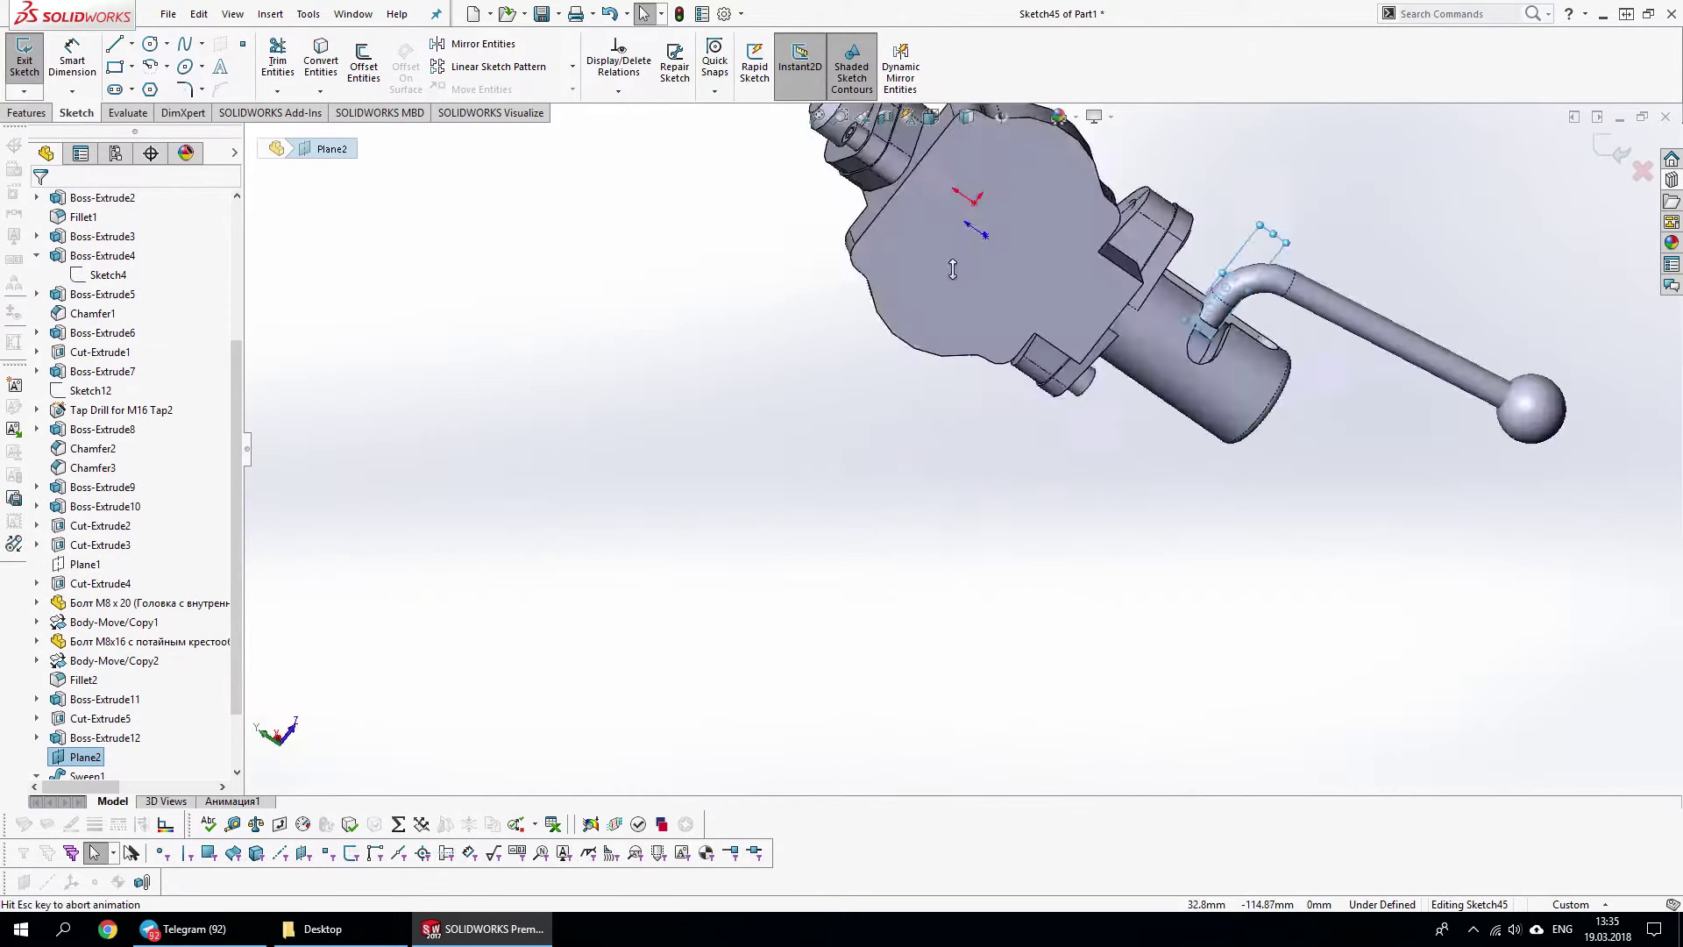
scroll(849, 600, down, 2)
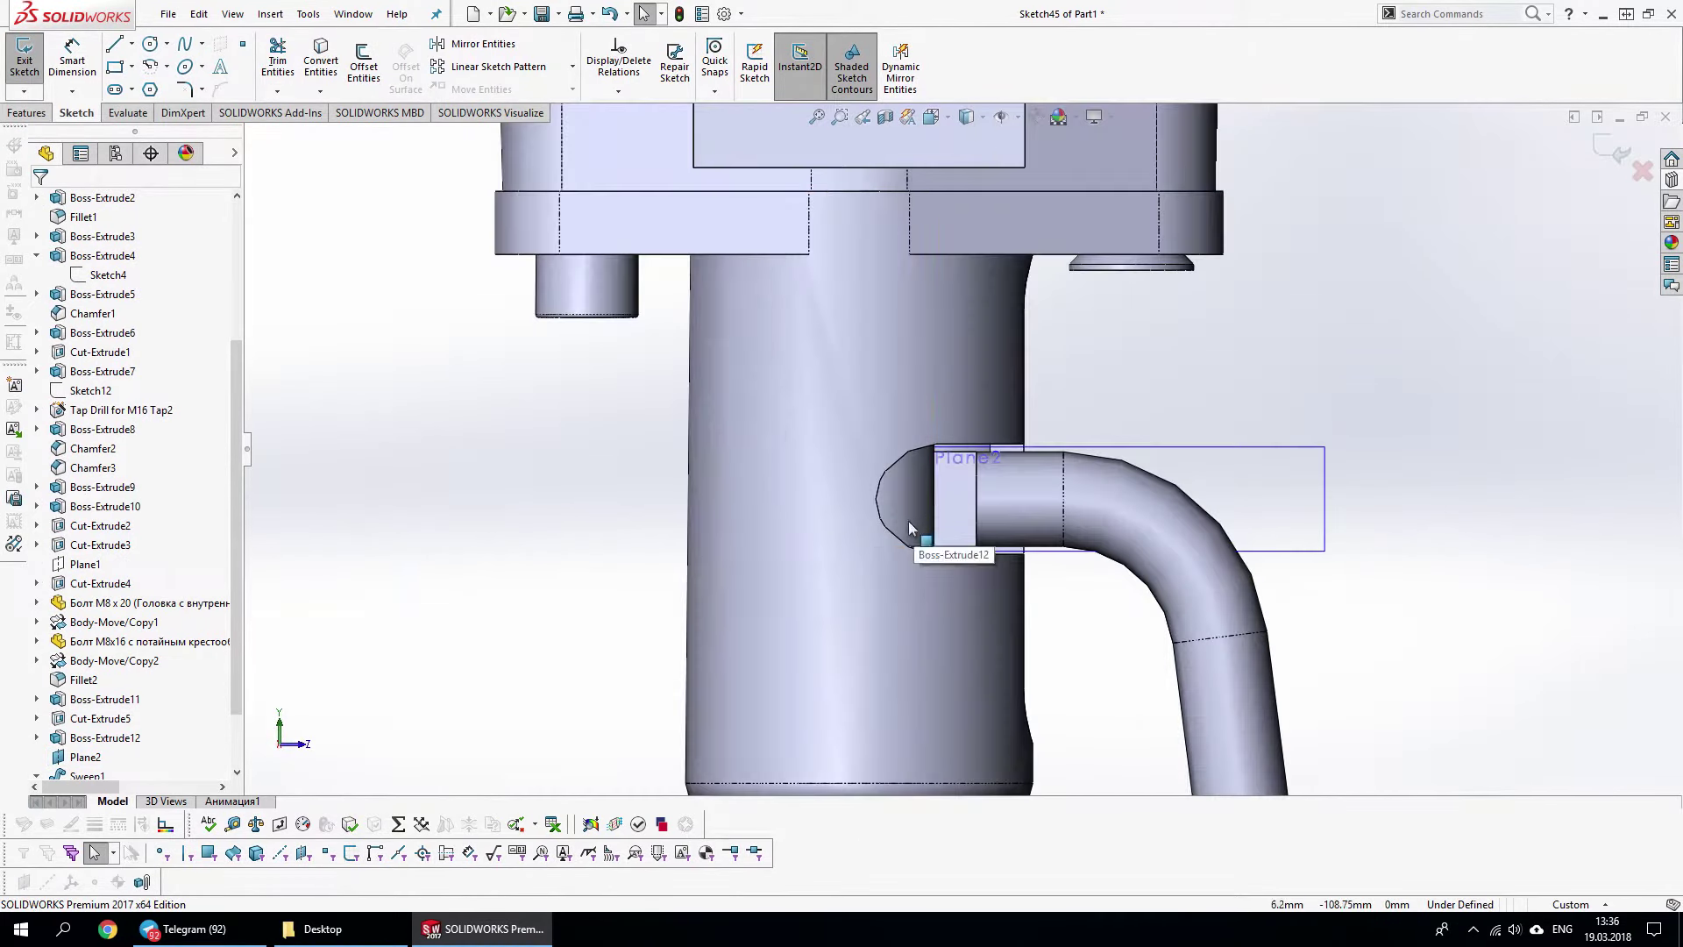
scroll(86, 269, up, 4)
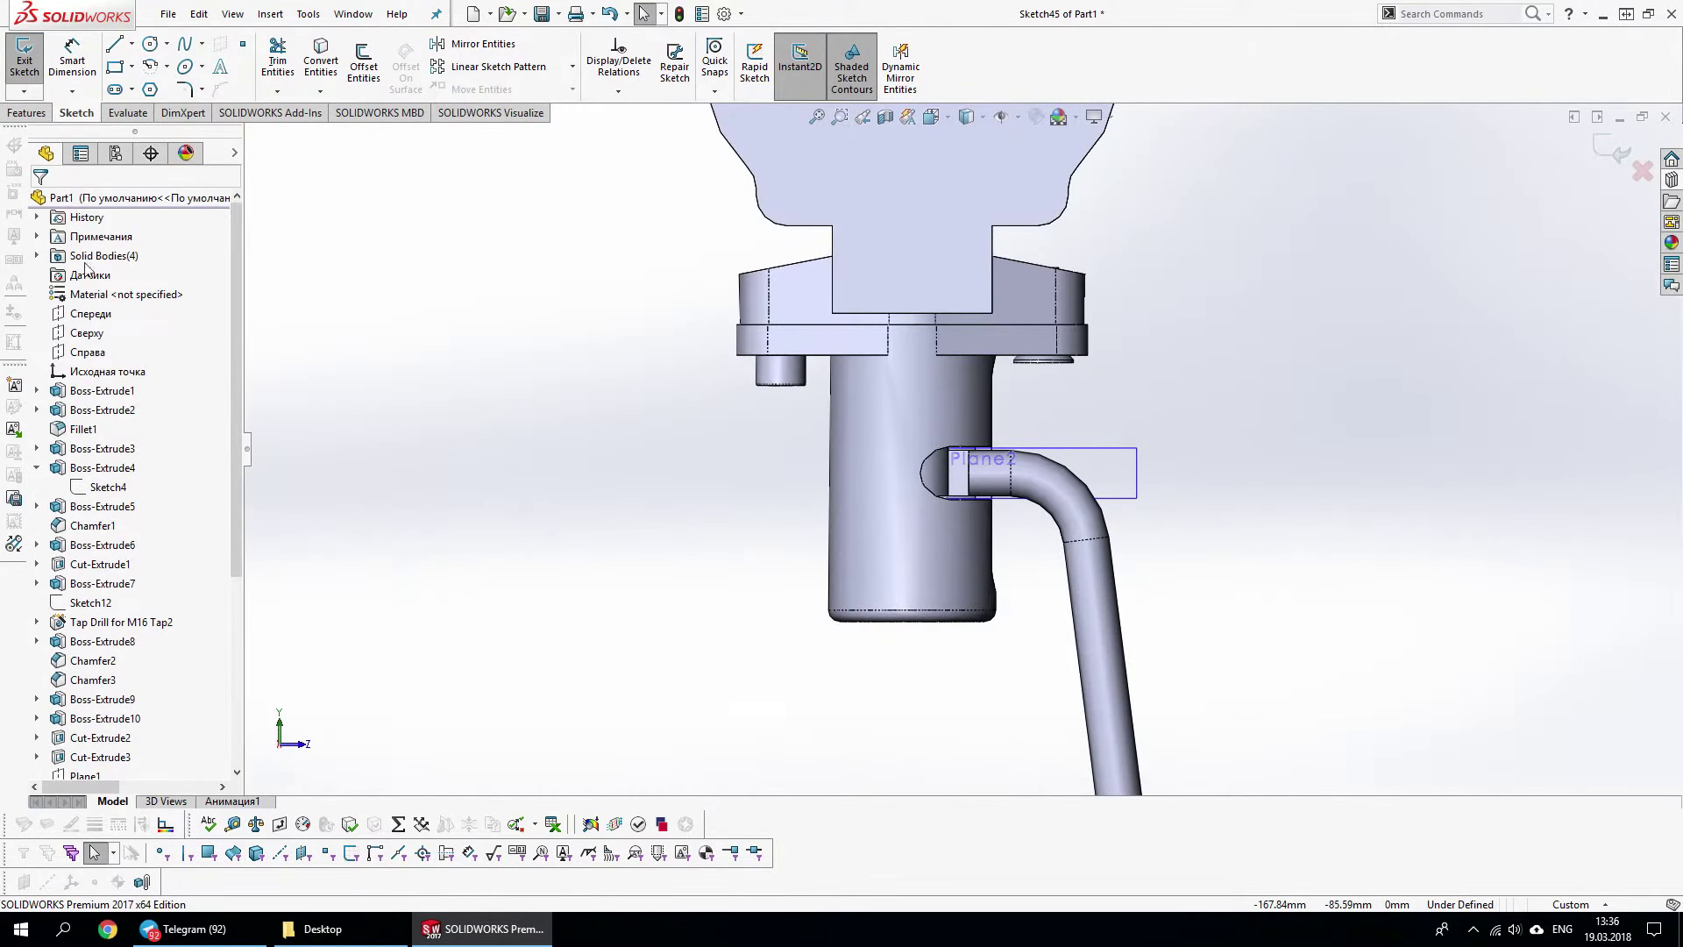
click(36, 255)
click(107, 313)
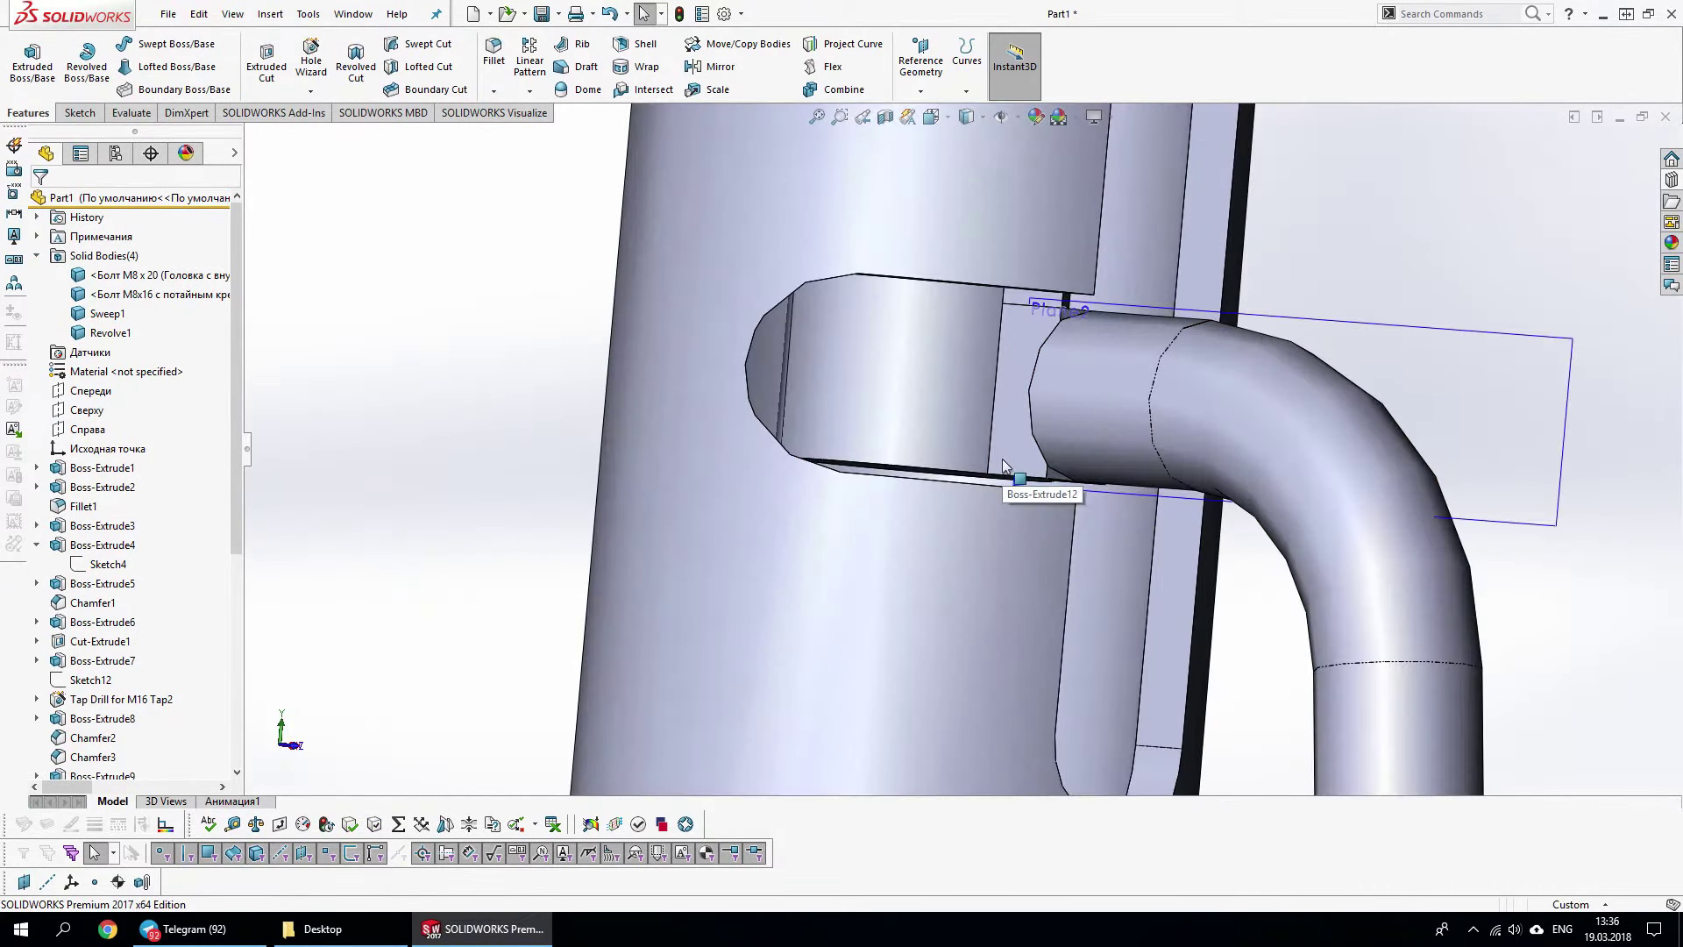
click(1022, 403)
click(1079, 380)
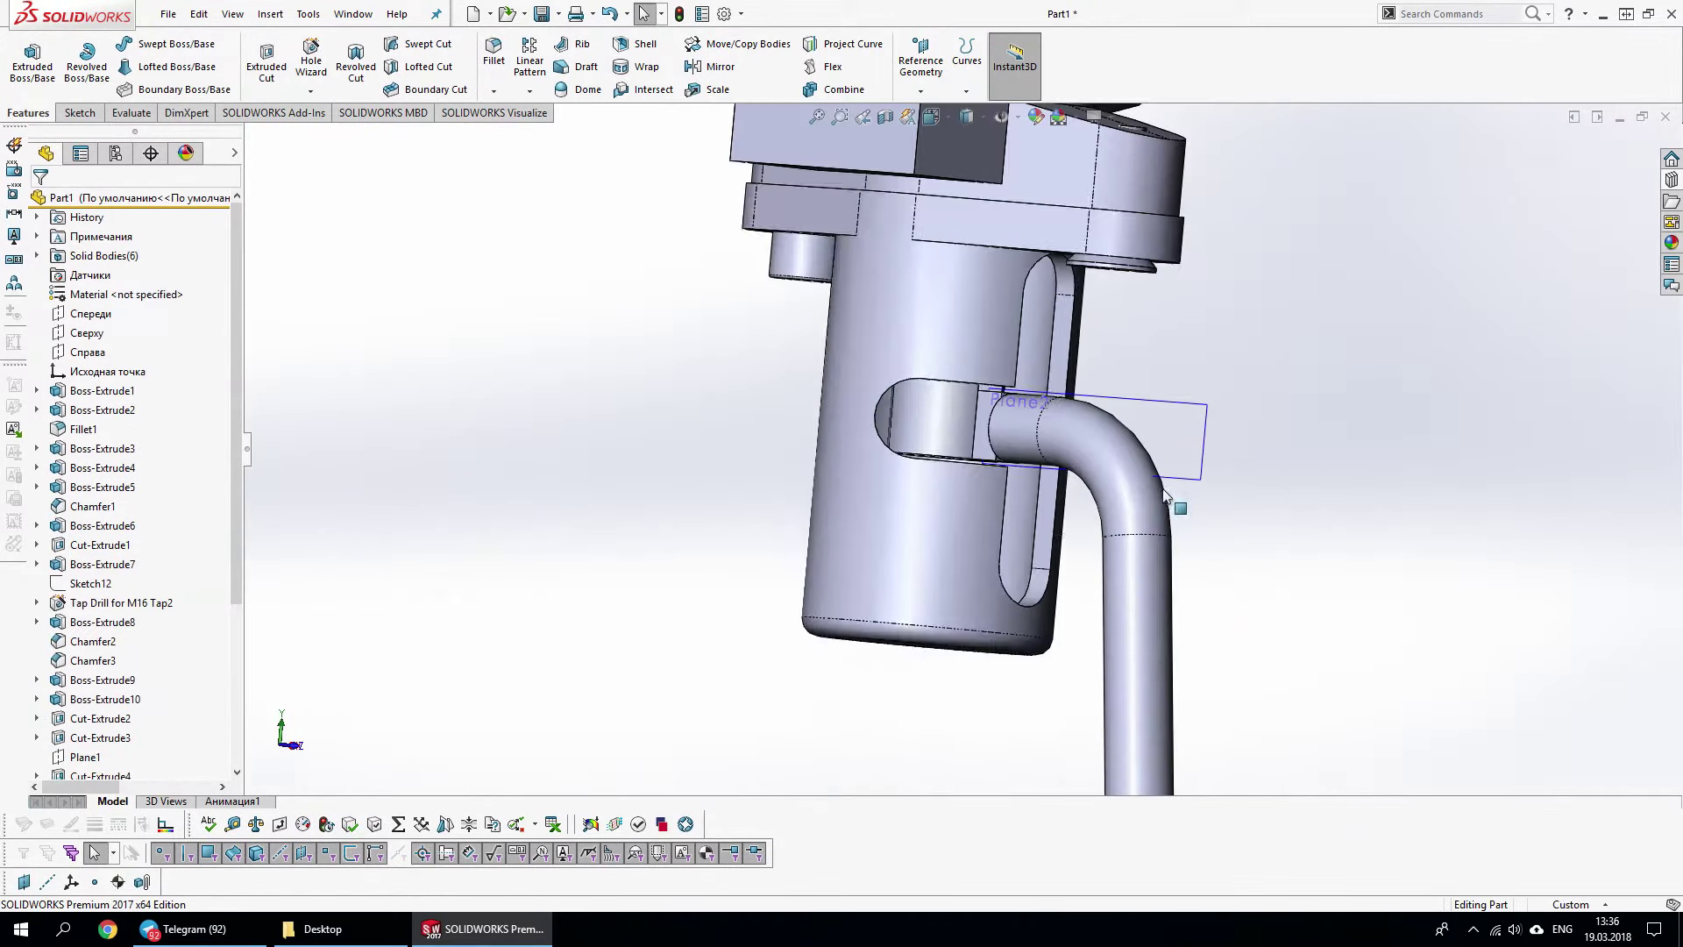
click(1166, 493)
key(ctrl+8)
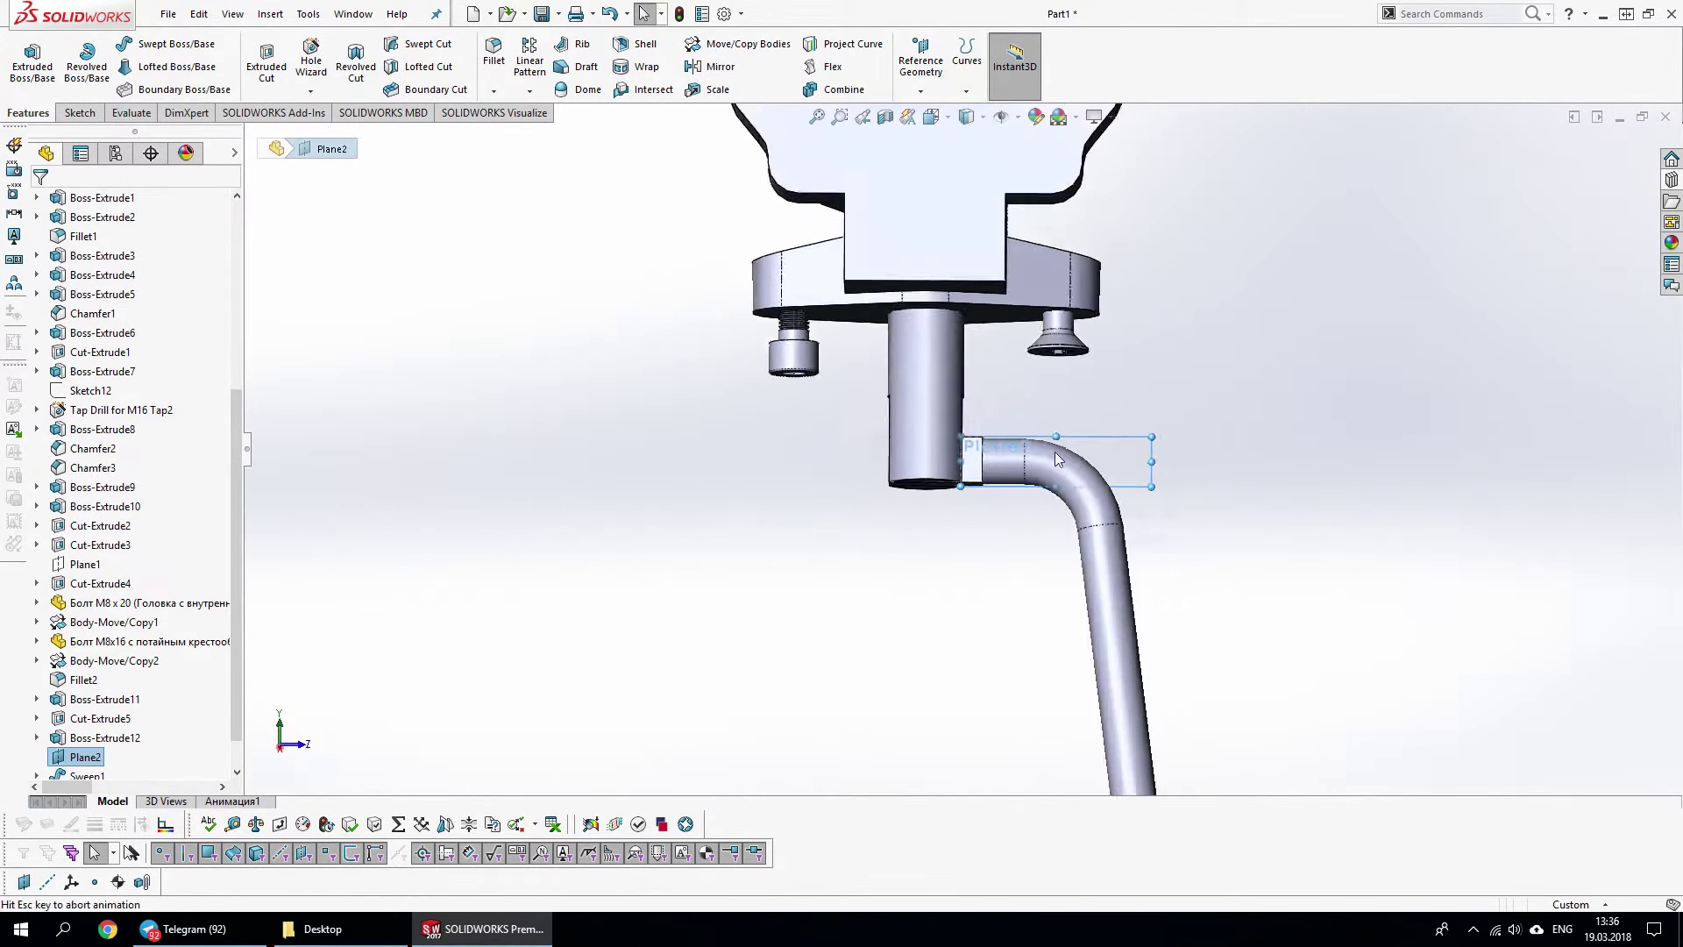
Sketch a circle on Plane2 on the lower body beside the tube
click(1058, 459)
click(992, 553)
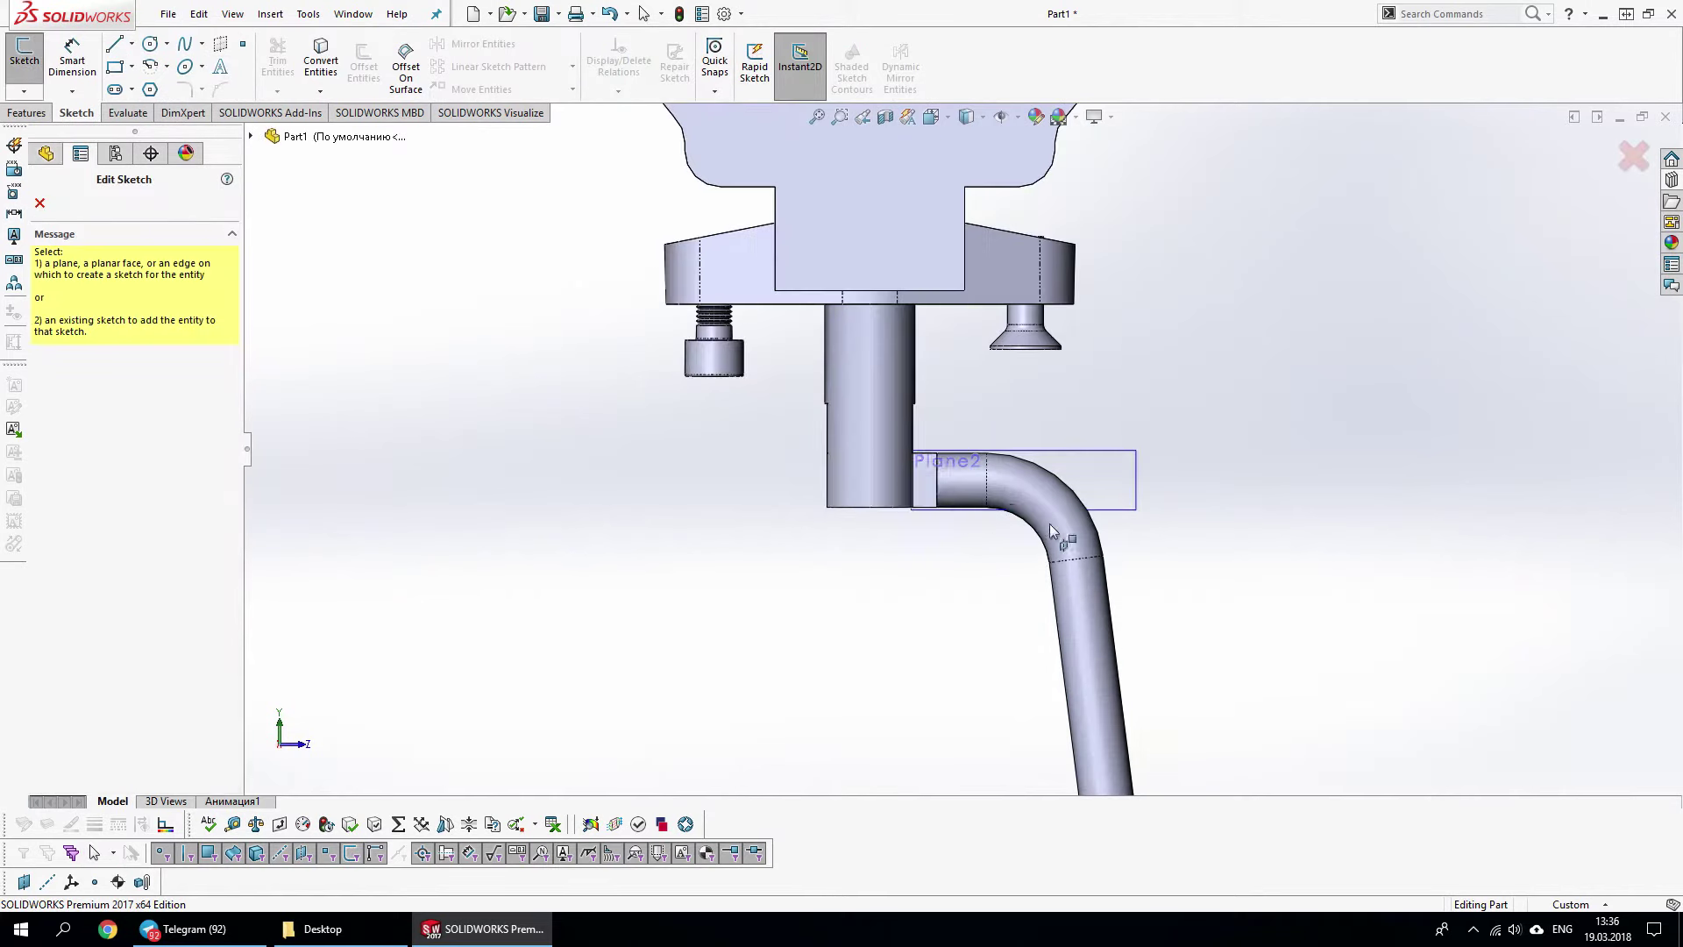
click(916, 465)
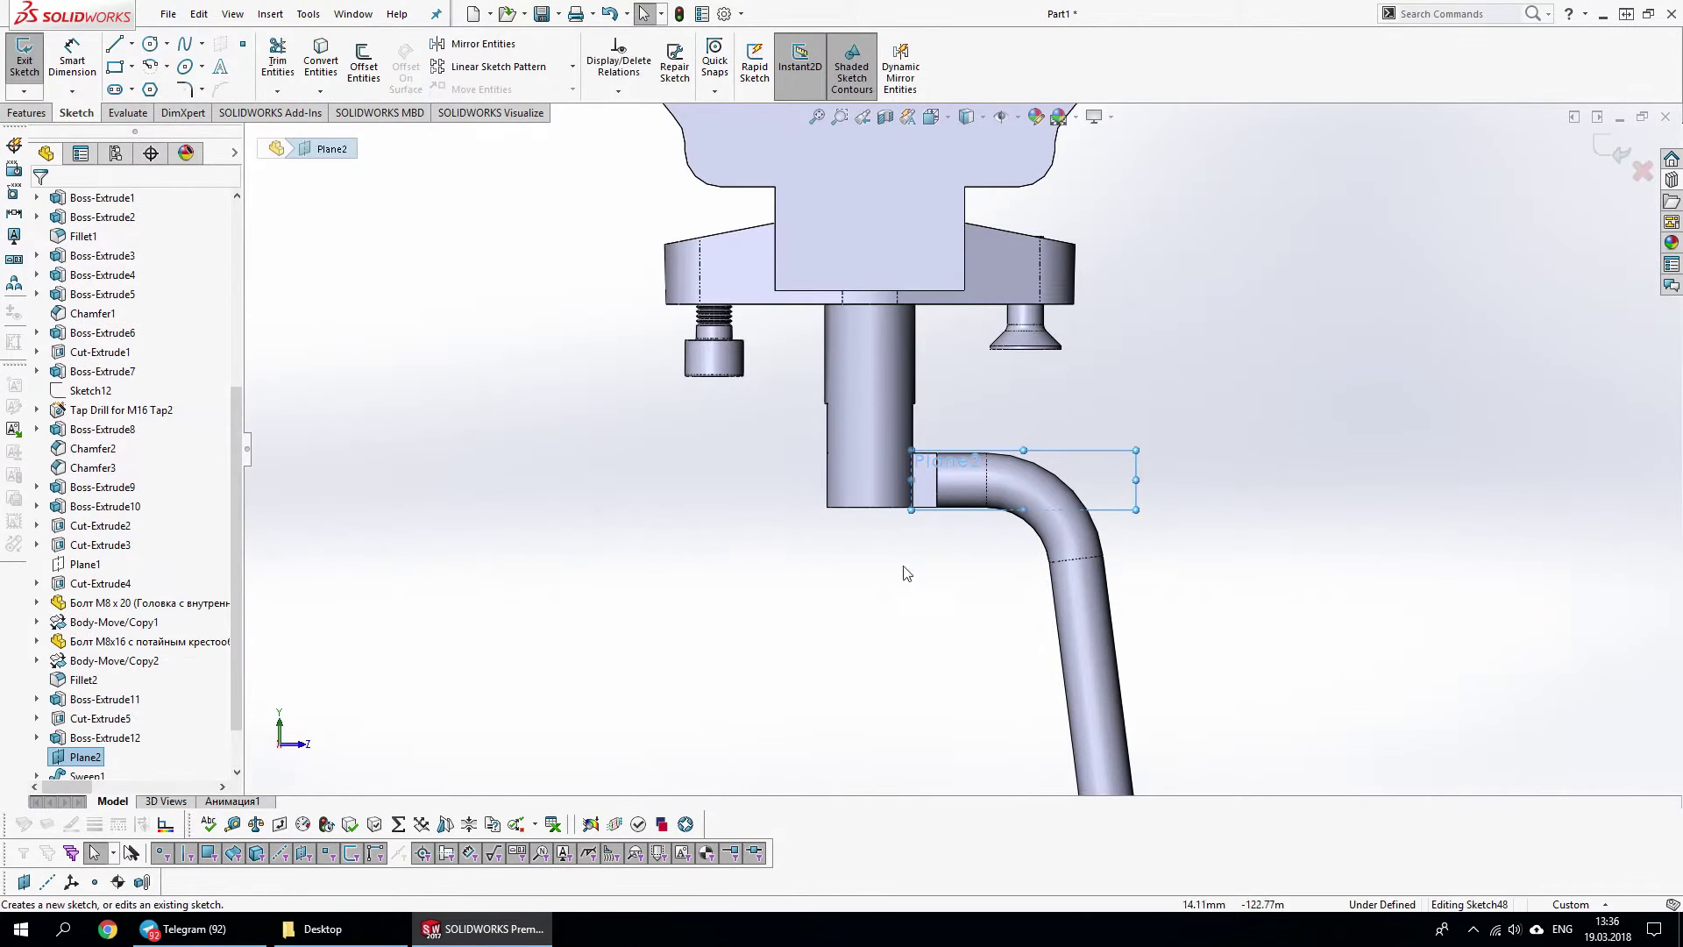
click(151, 43)
scroll(871, 514, down, 3)
drag(894, 450, 917, 473)
key(Escape)
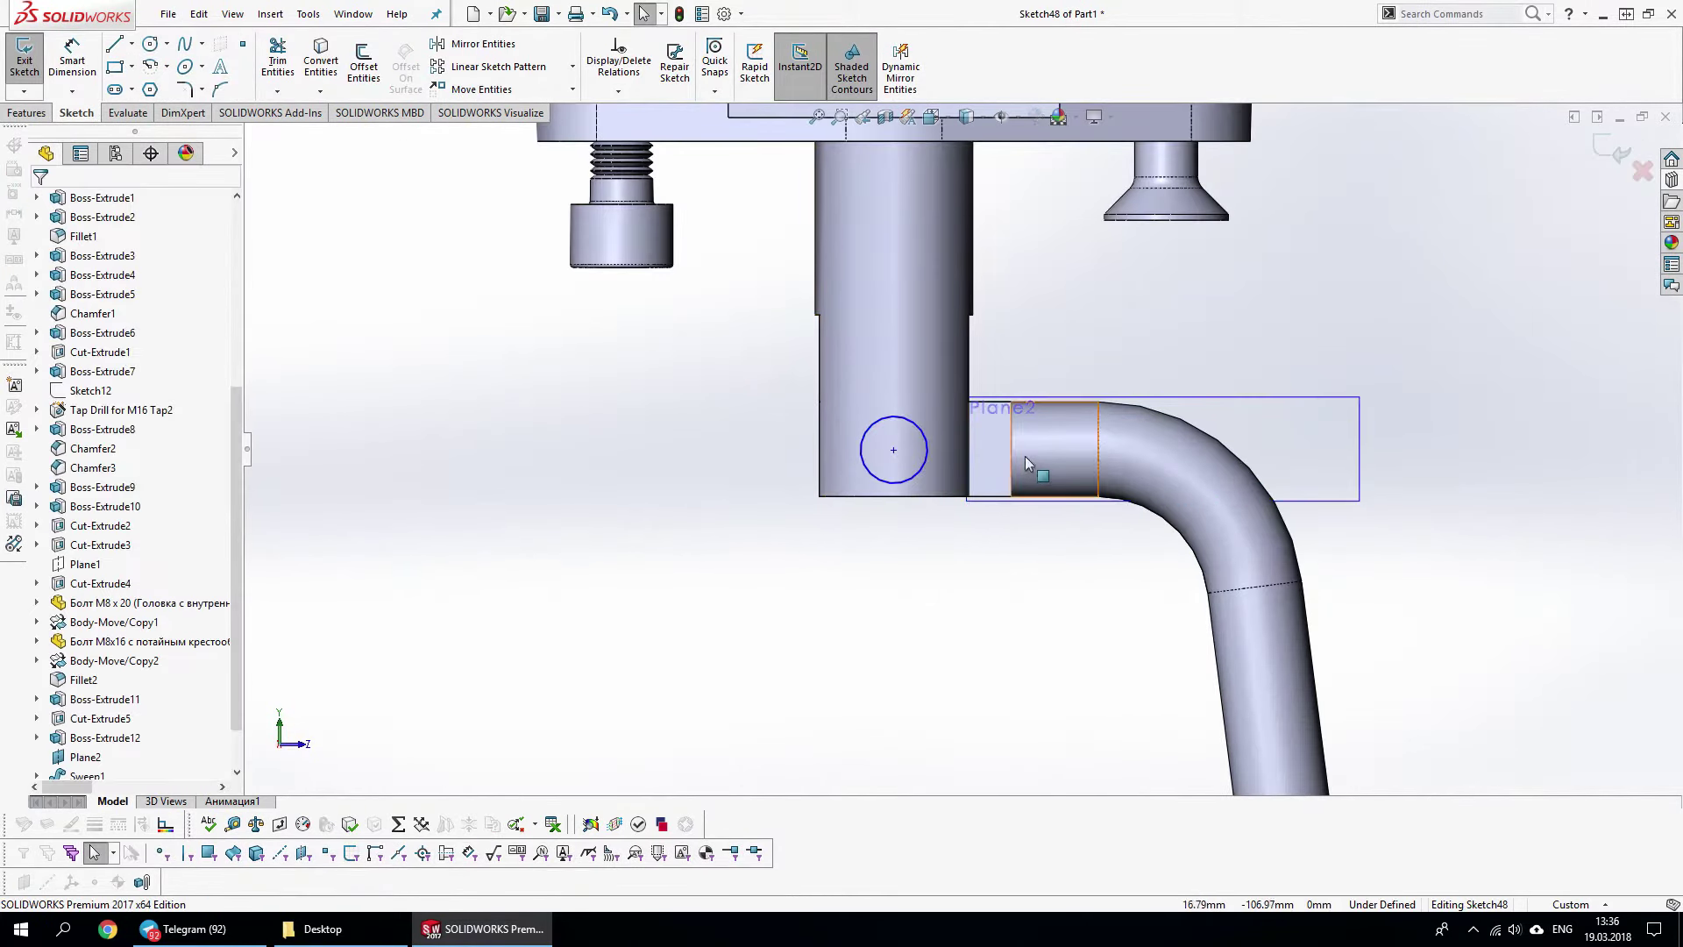
Make the circle tangent to the body's bottom edge
click(1016, 453)
key(Escape)
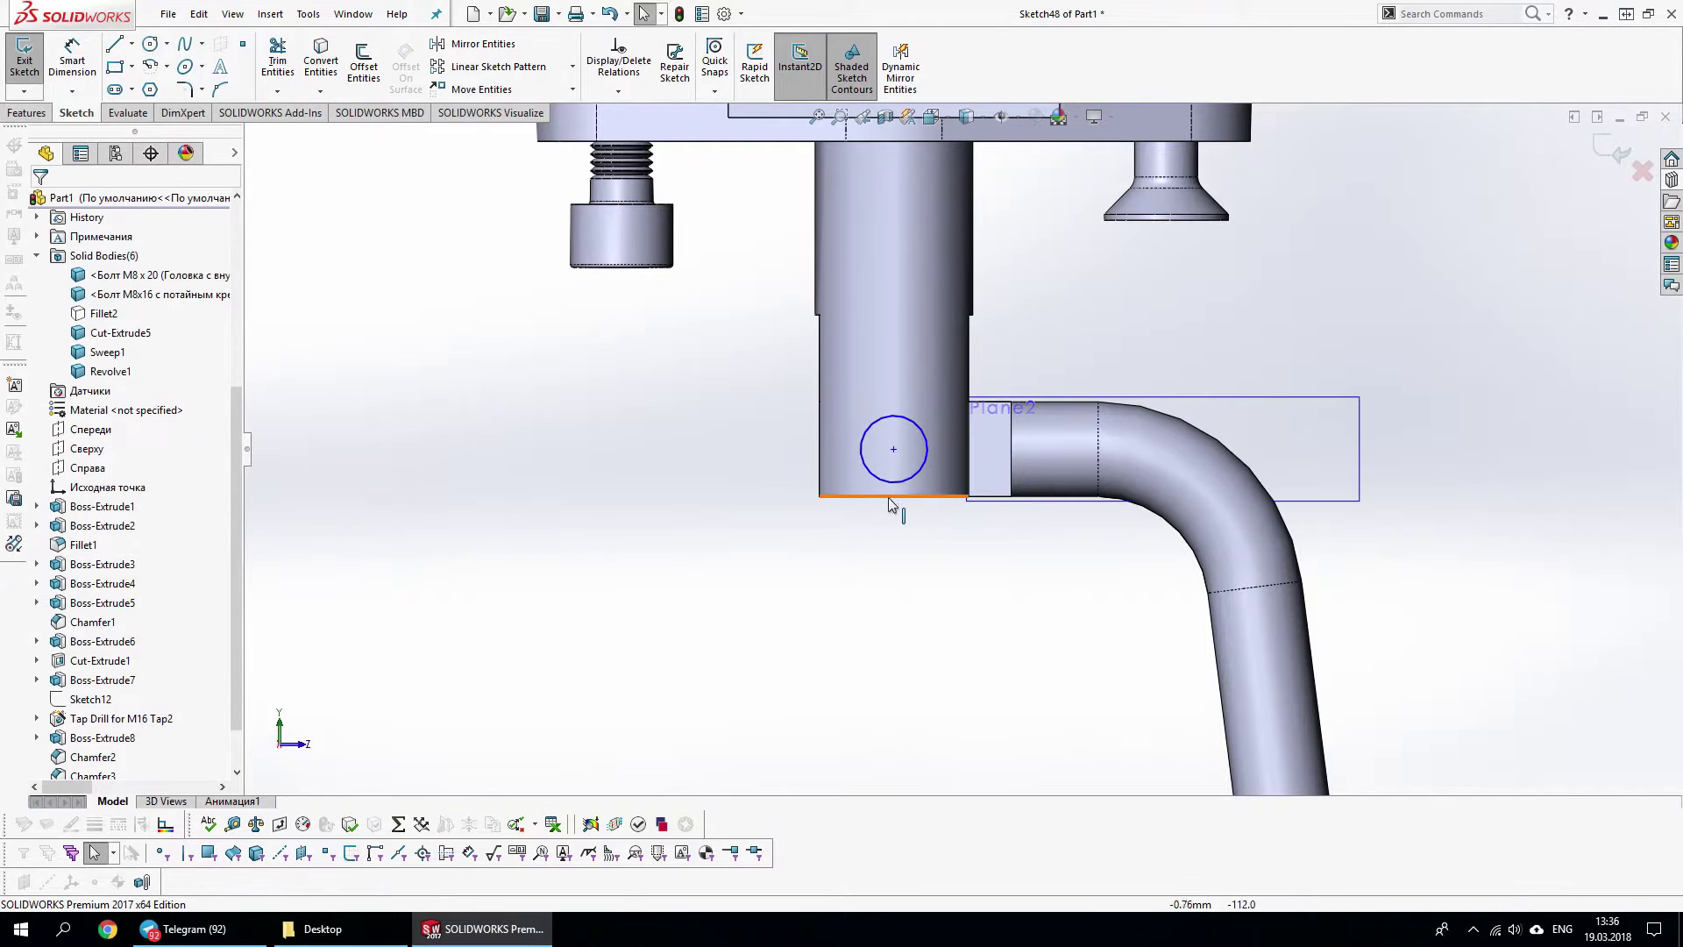
click(895, 500)
click(964, 390)
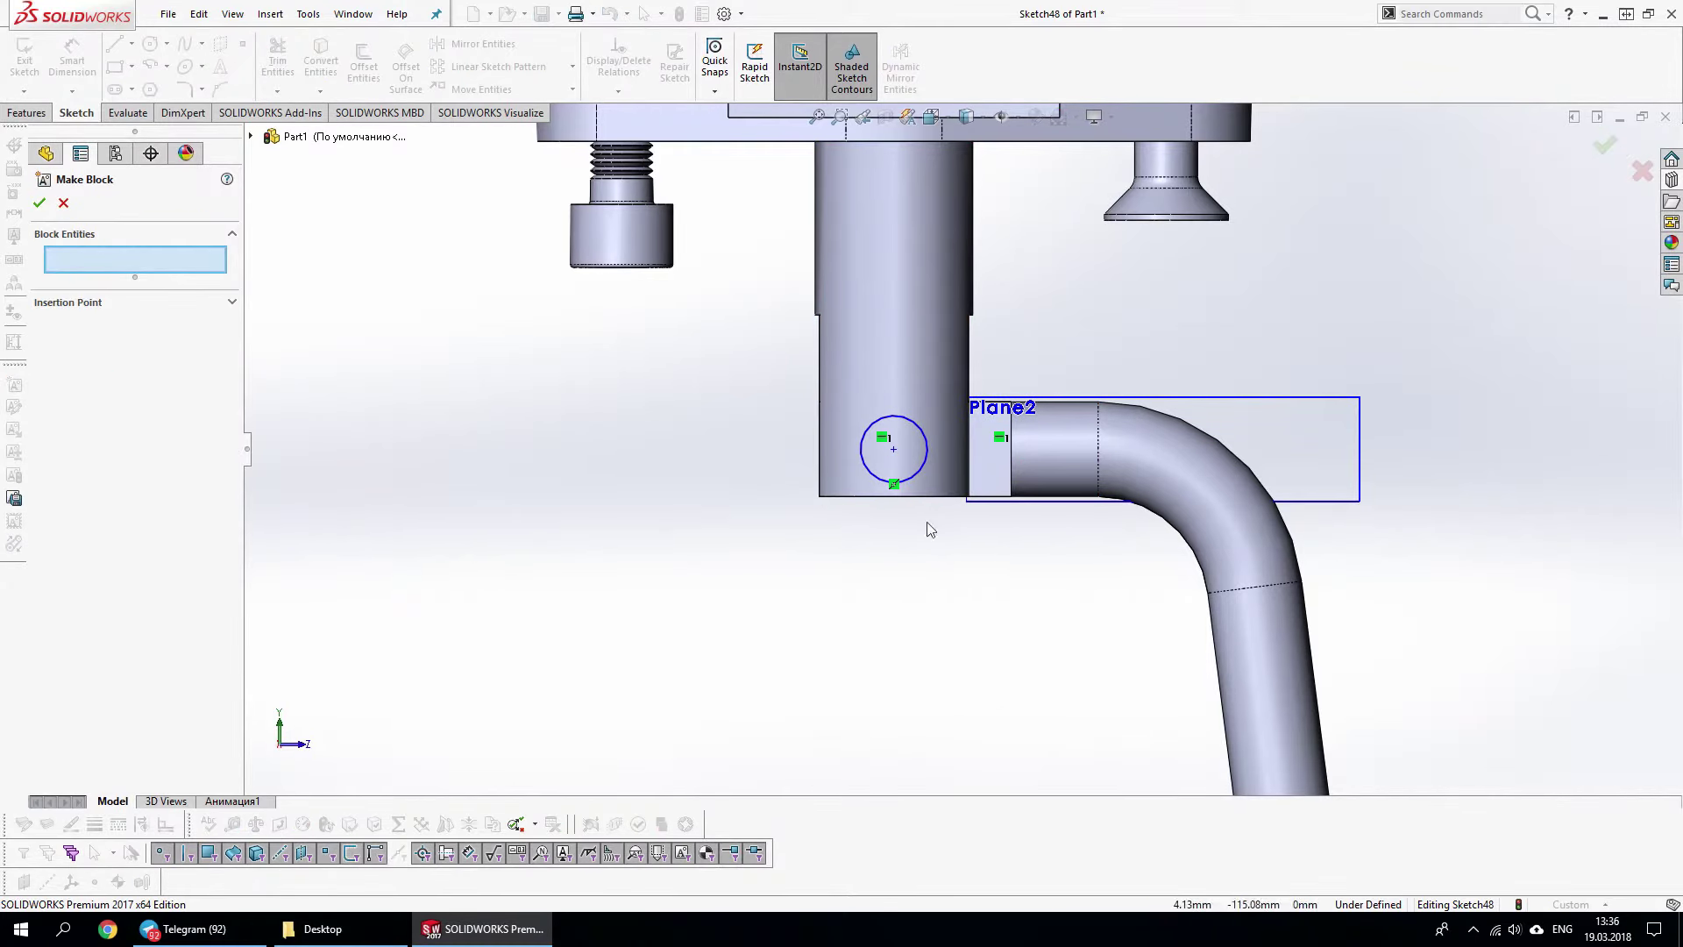
click(626, 521)
Dimension the circle to Ø6 and align its centre with the origin
key(d)
click(863, 460)
click(676, 513)
text(6.0000mm)
key(Return)
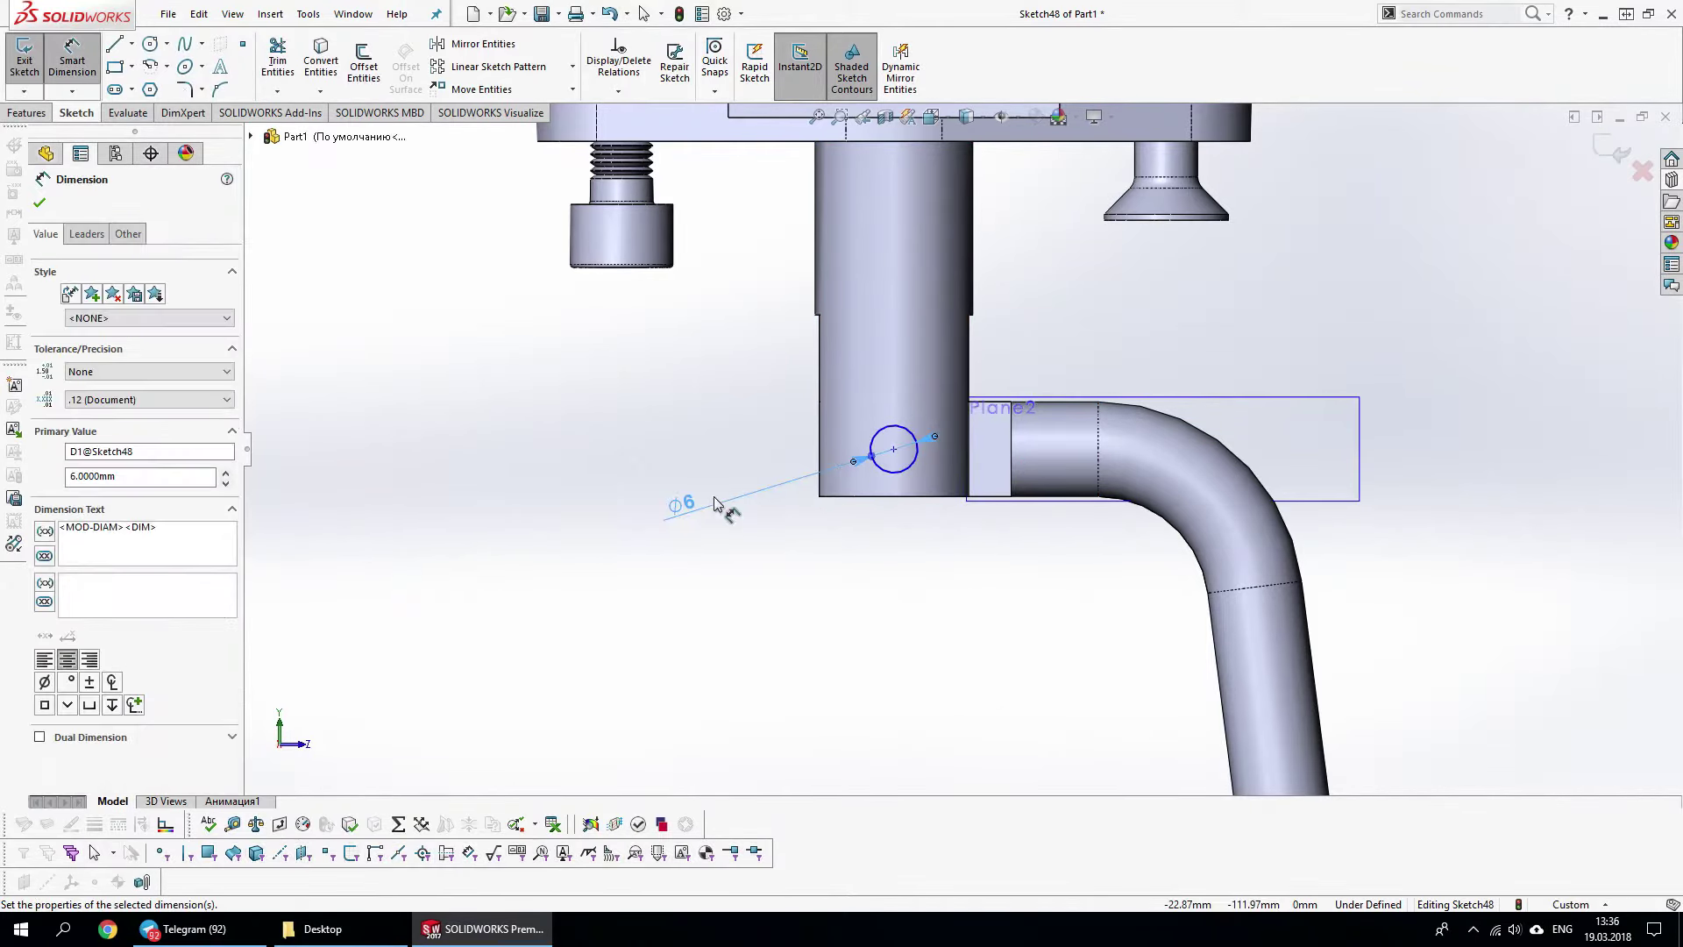
key(Escape)
click(893, 450)
scroll(895, 451, up, 3)
ctrl+click(982, 171)
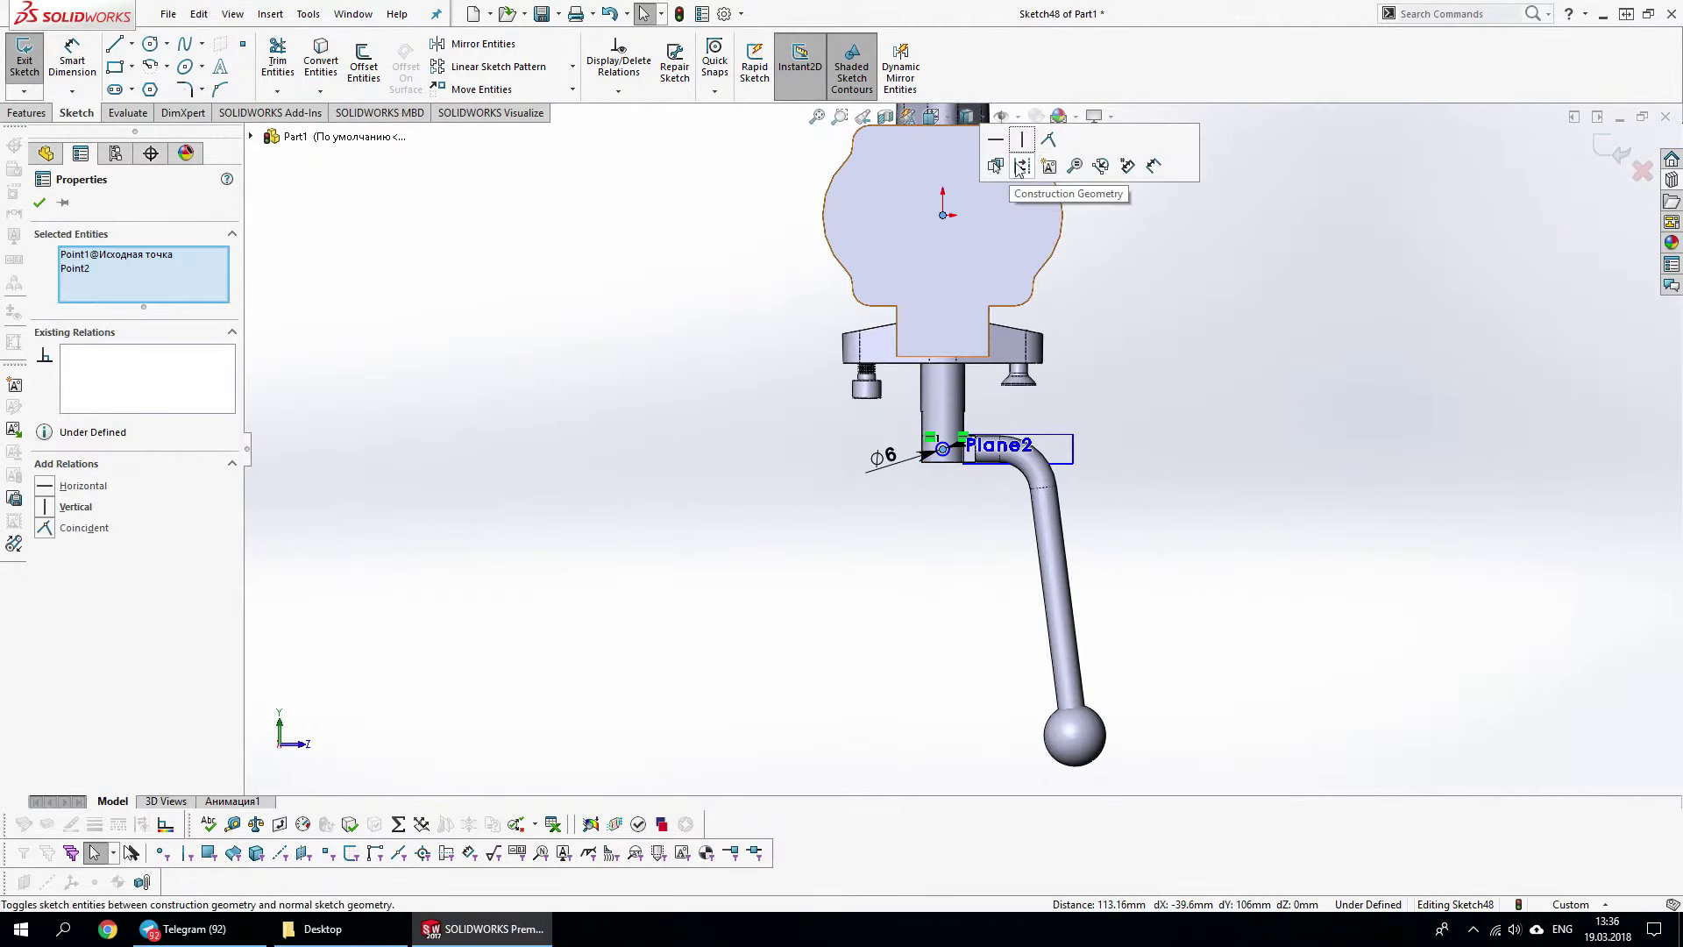
Extrude the circle as a Mid Plane boss with depth 20
right_click(1252, 443)
click(1251, 445)
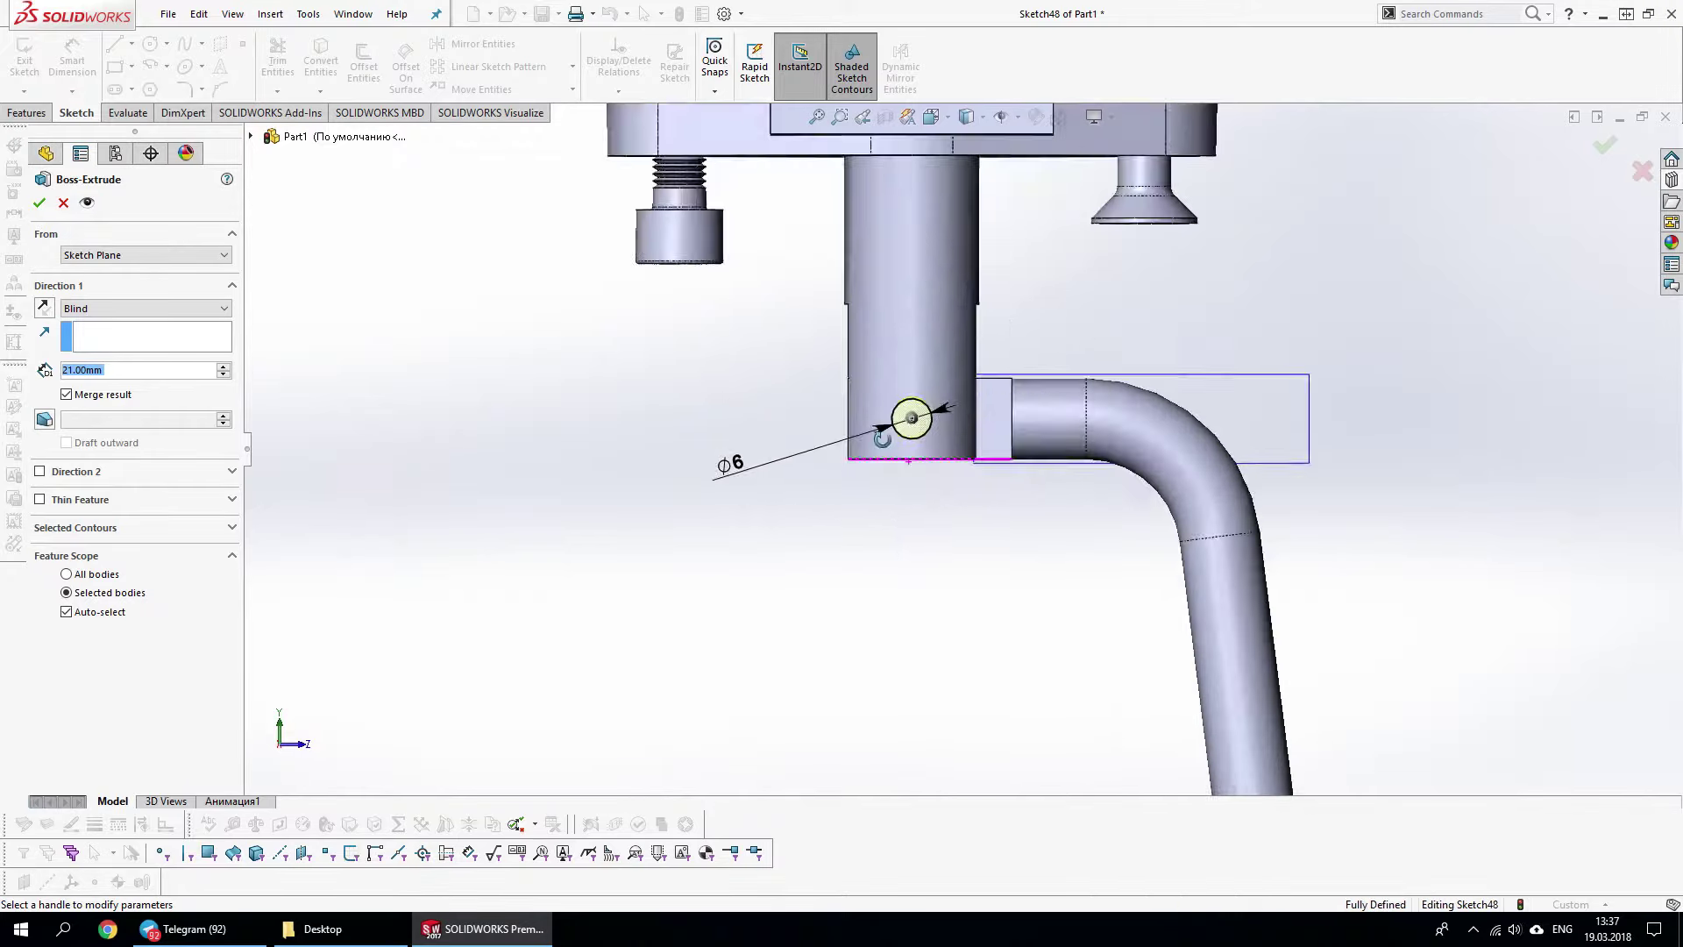
click(103, 309)
click(103, 404)
text(30)
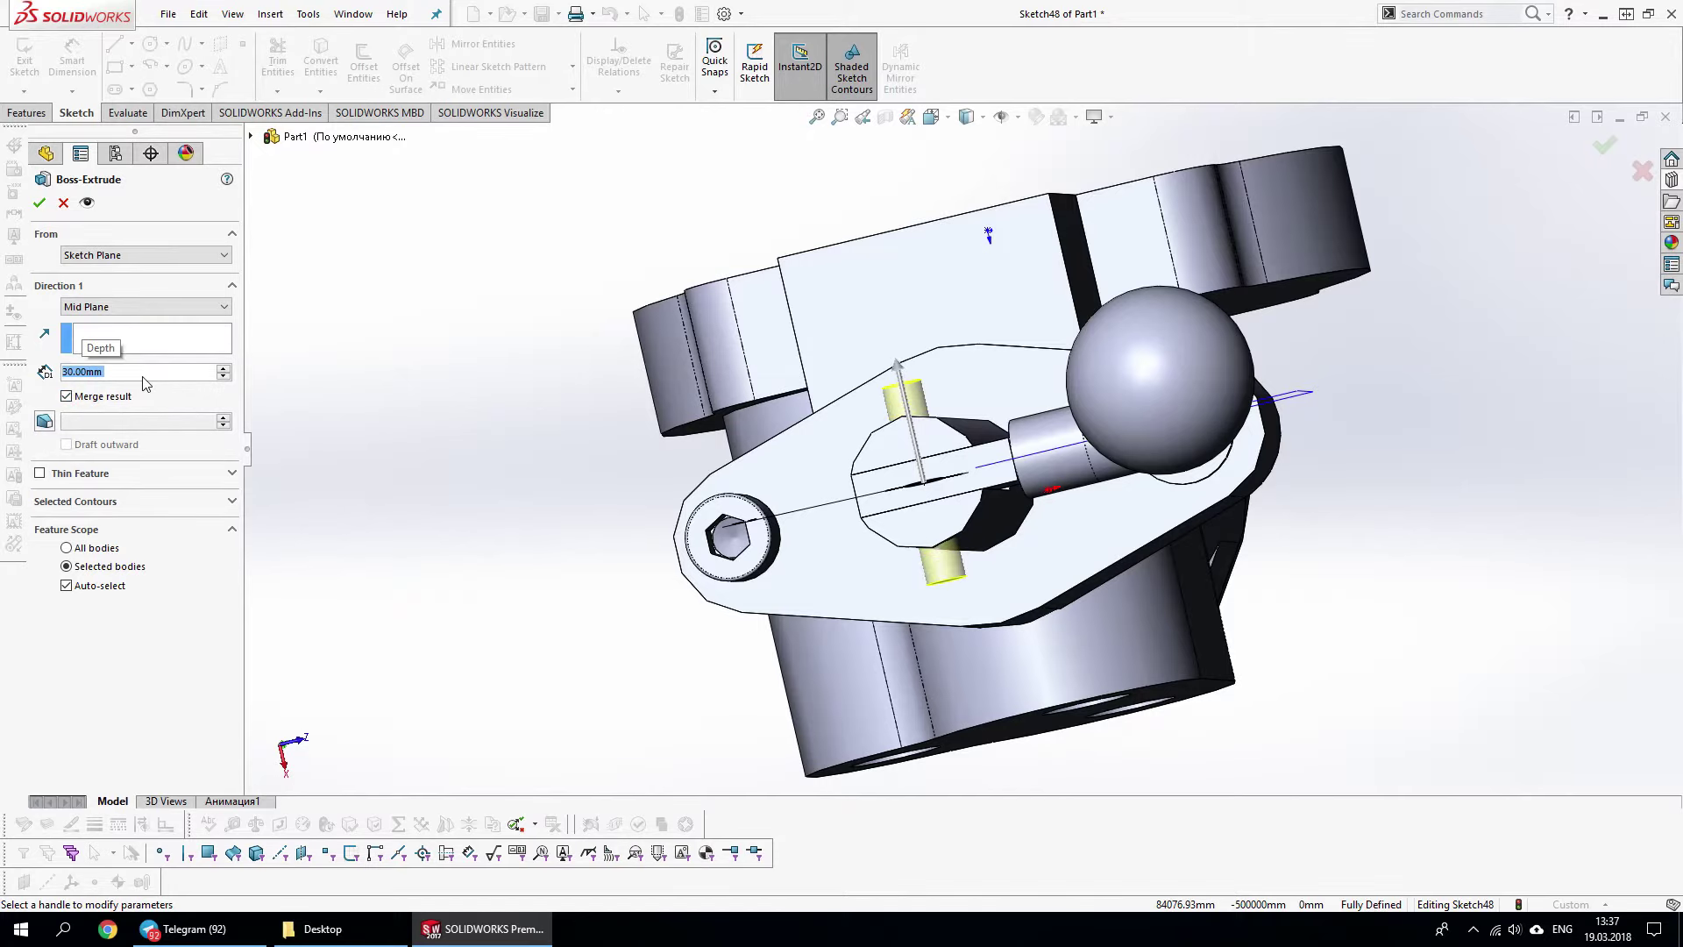
middle_drag(789, 491, 989, 531)
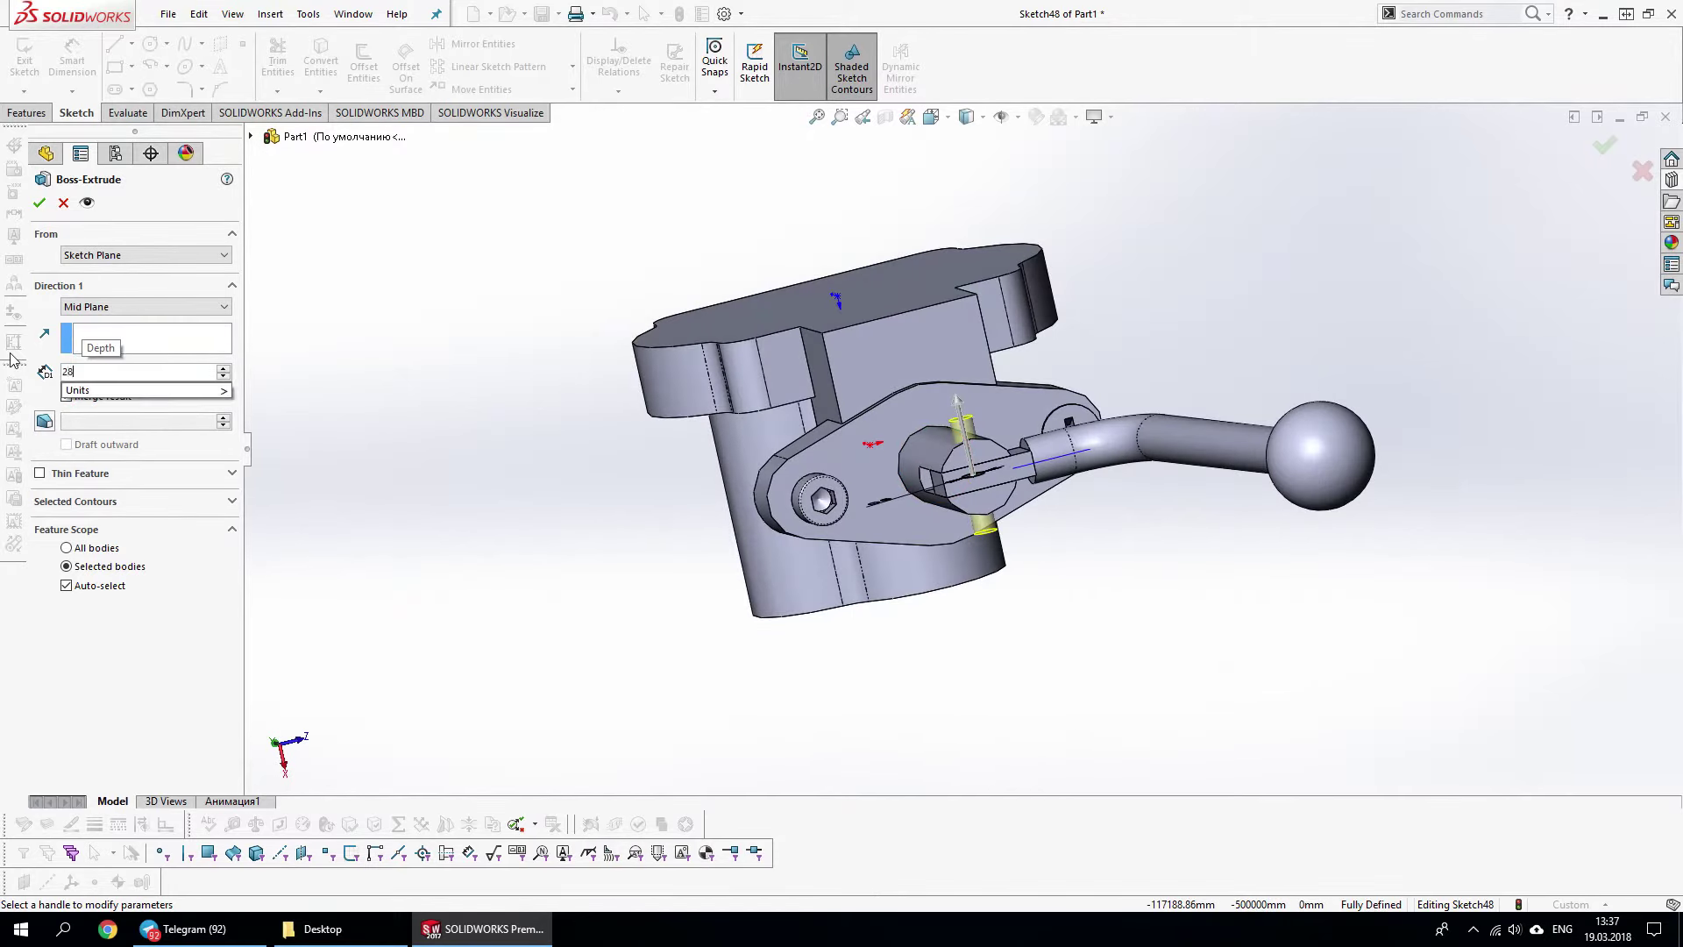
key(Return)
scroll(1098, 442, down, 5)
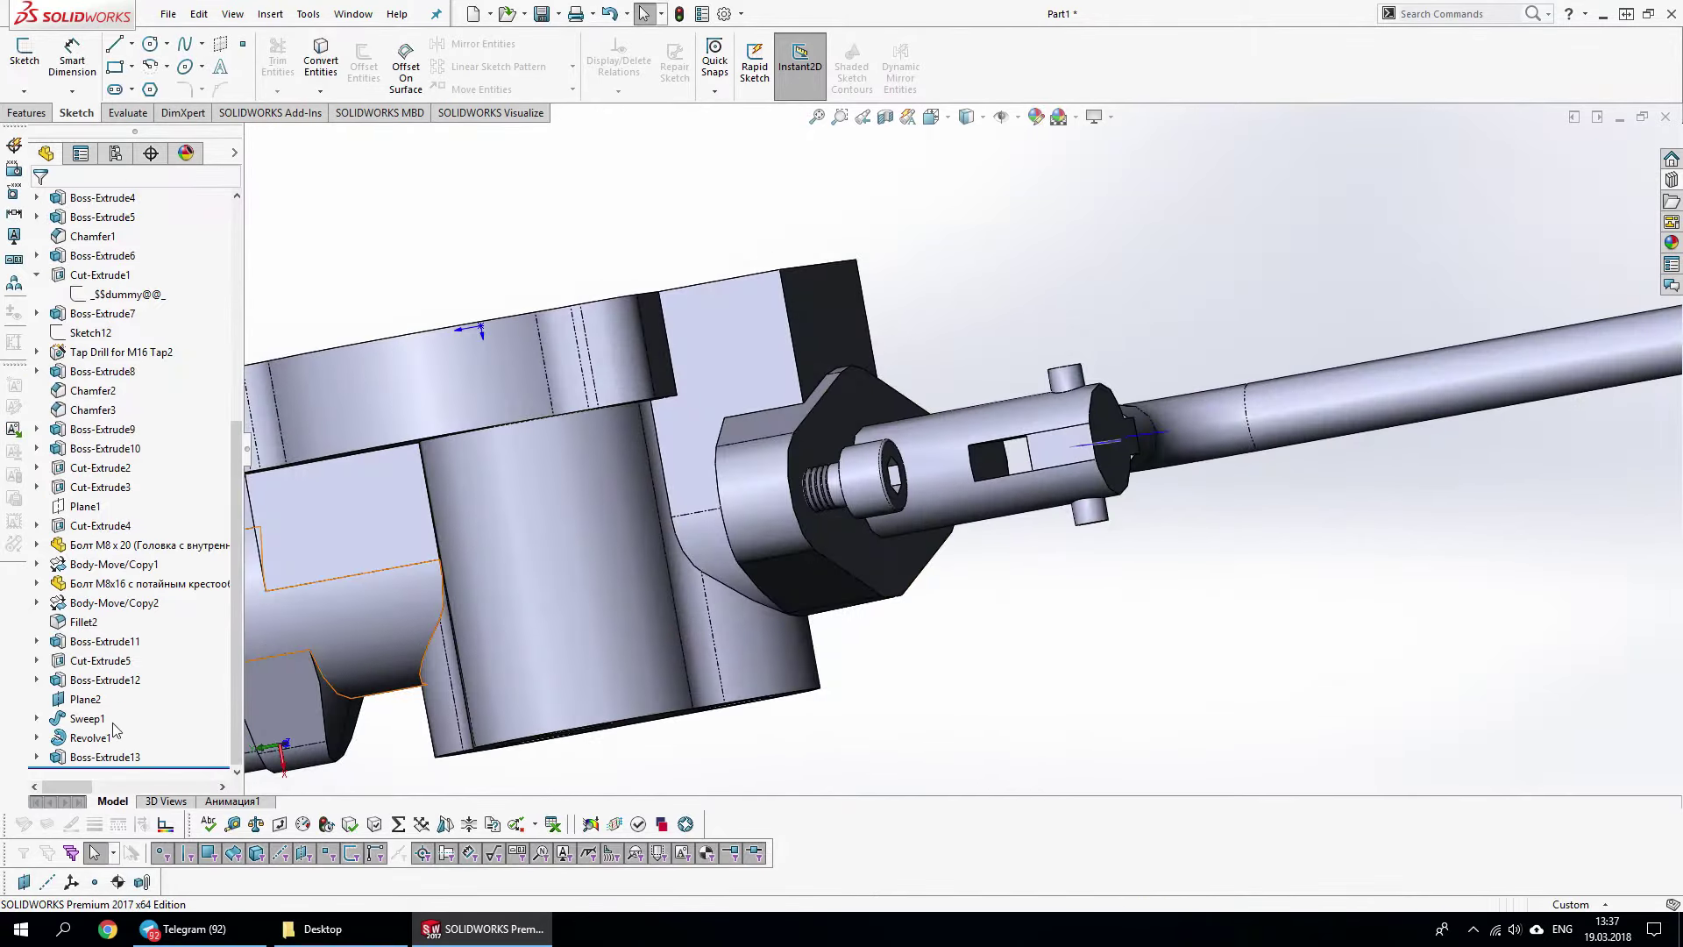
Extrude a boss from the small cylinder face on the hub
scroll(1098, 443, up, 5)
mouse_move(1098, 443)
middle_down()
mouse_move(1227, 509)
mouse_move(1112, 214)
mouse_move(676, 477)
mouse_move(894, 372)
middle_up()
click(1283, 541)
click(901, 368)
click(950, 285)
key(Return)
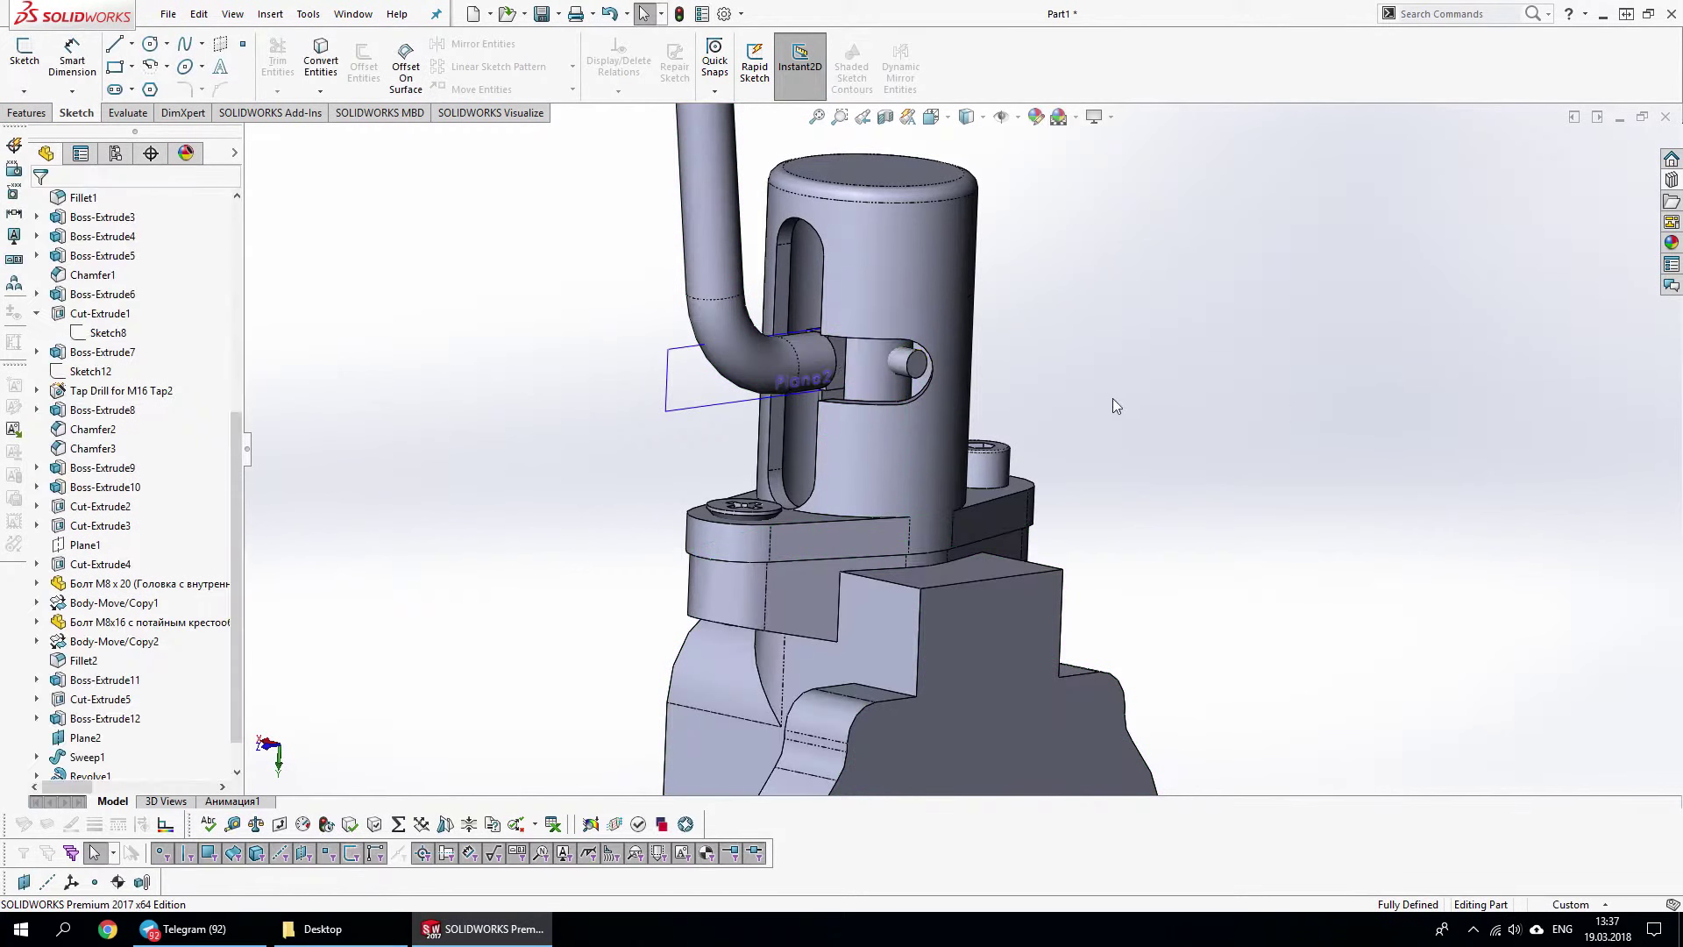
Place the Шплинт 1,6x20 cotter pin from the Design Library's шплинты folder beside the model
scroll(1144, 340, up, 3)
click(1675, 203)
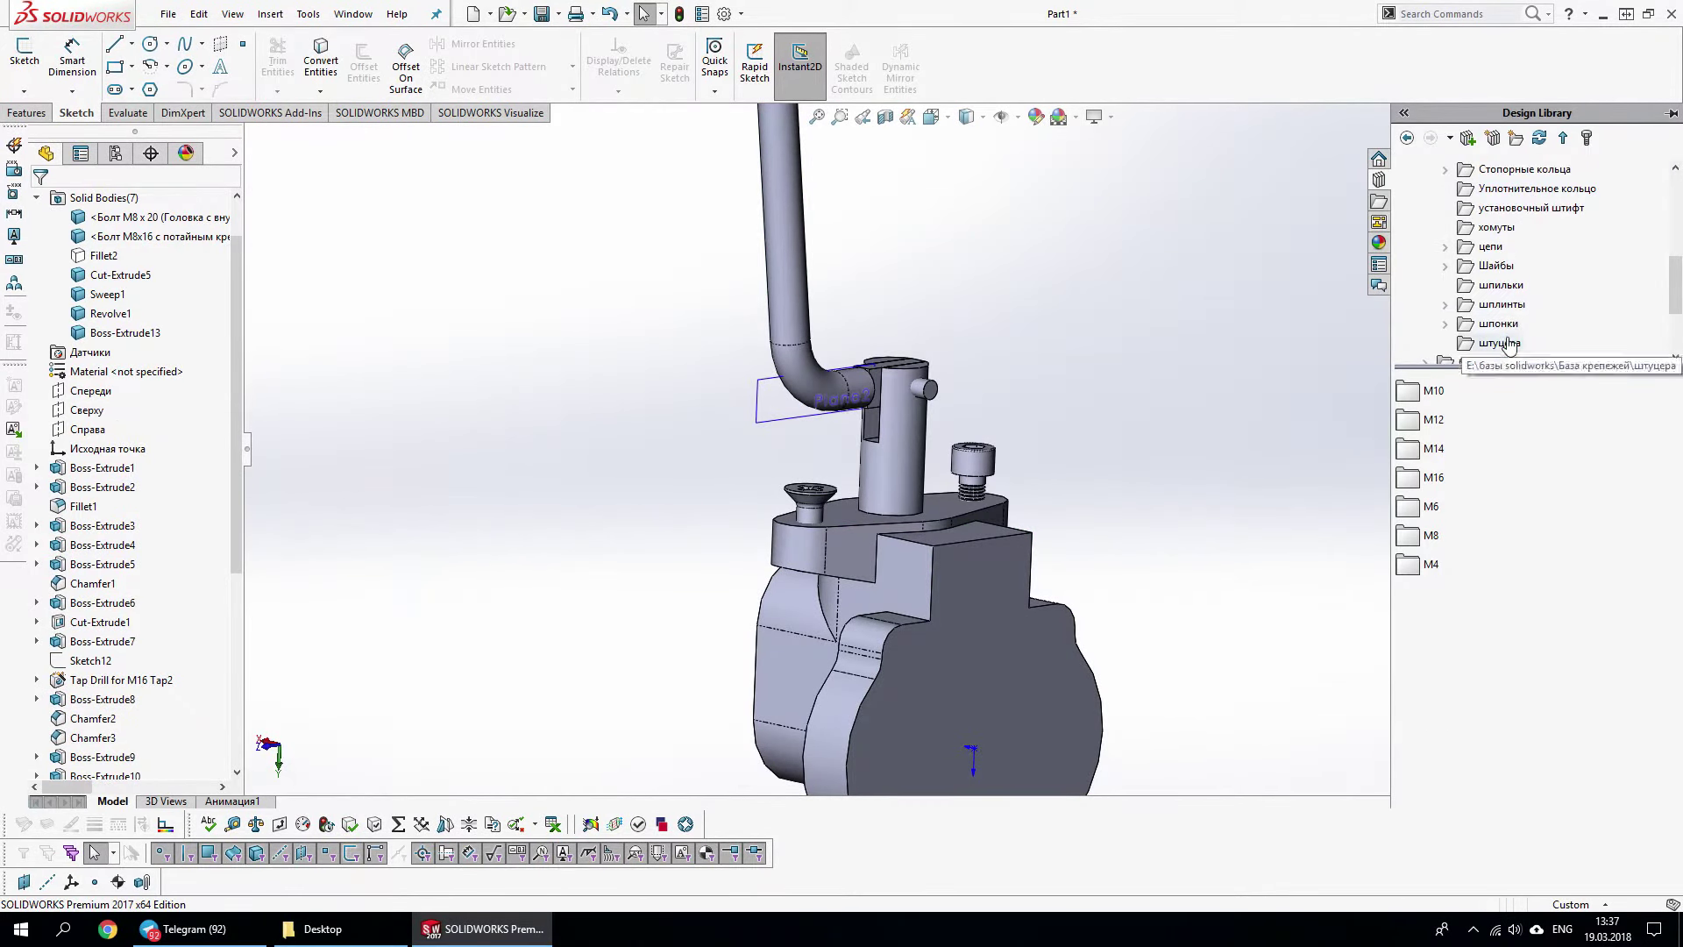
click(1502, 304)
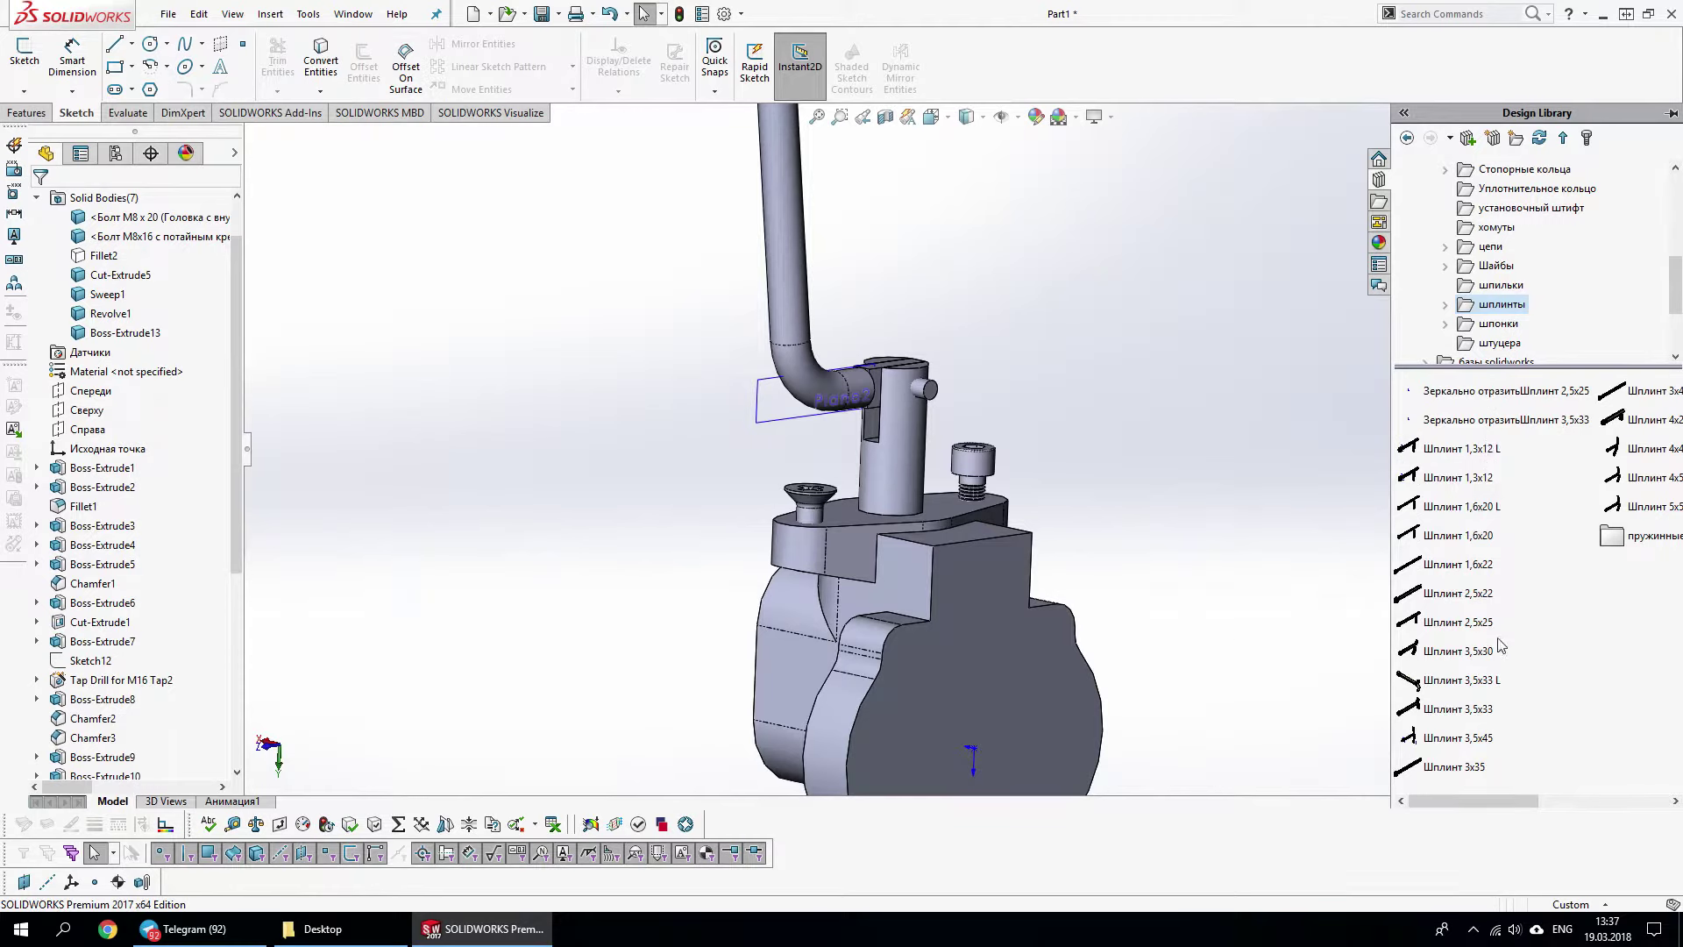
scroll(1501, 804, right, 3)
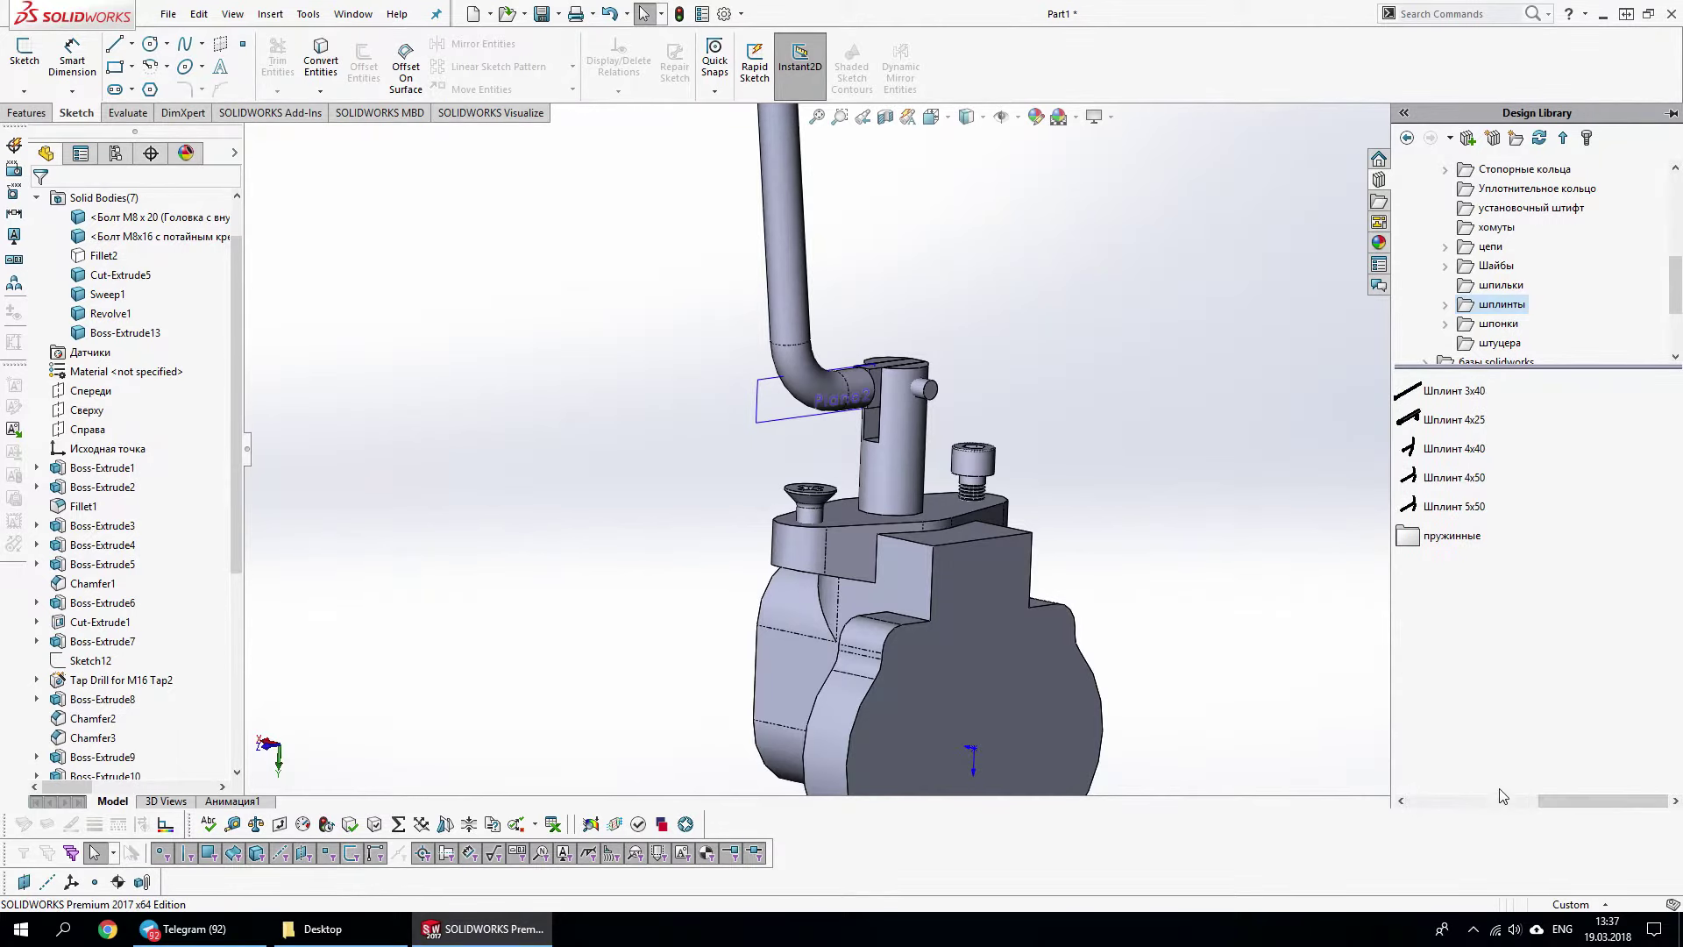
scroll(1507, 796, left, 3)
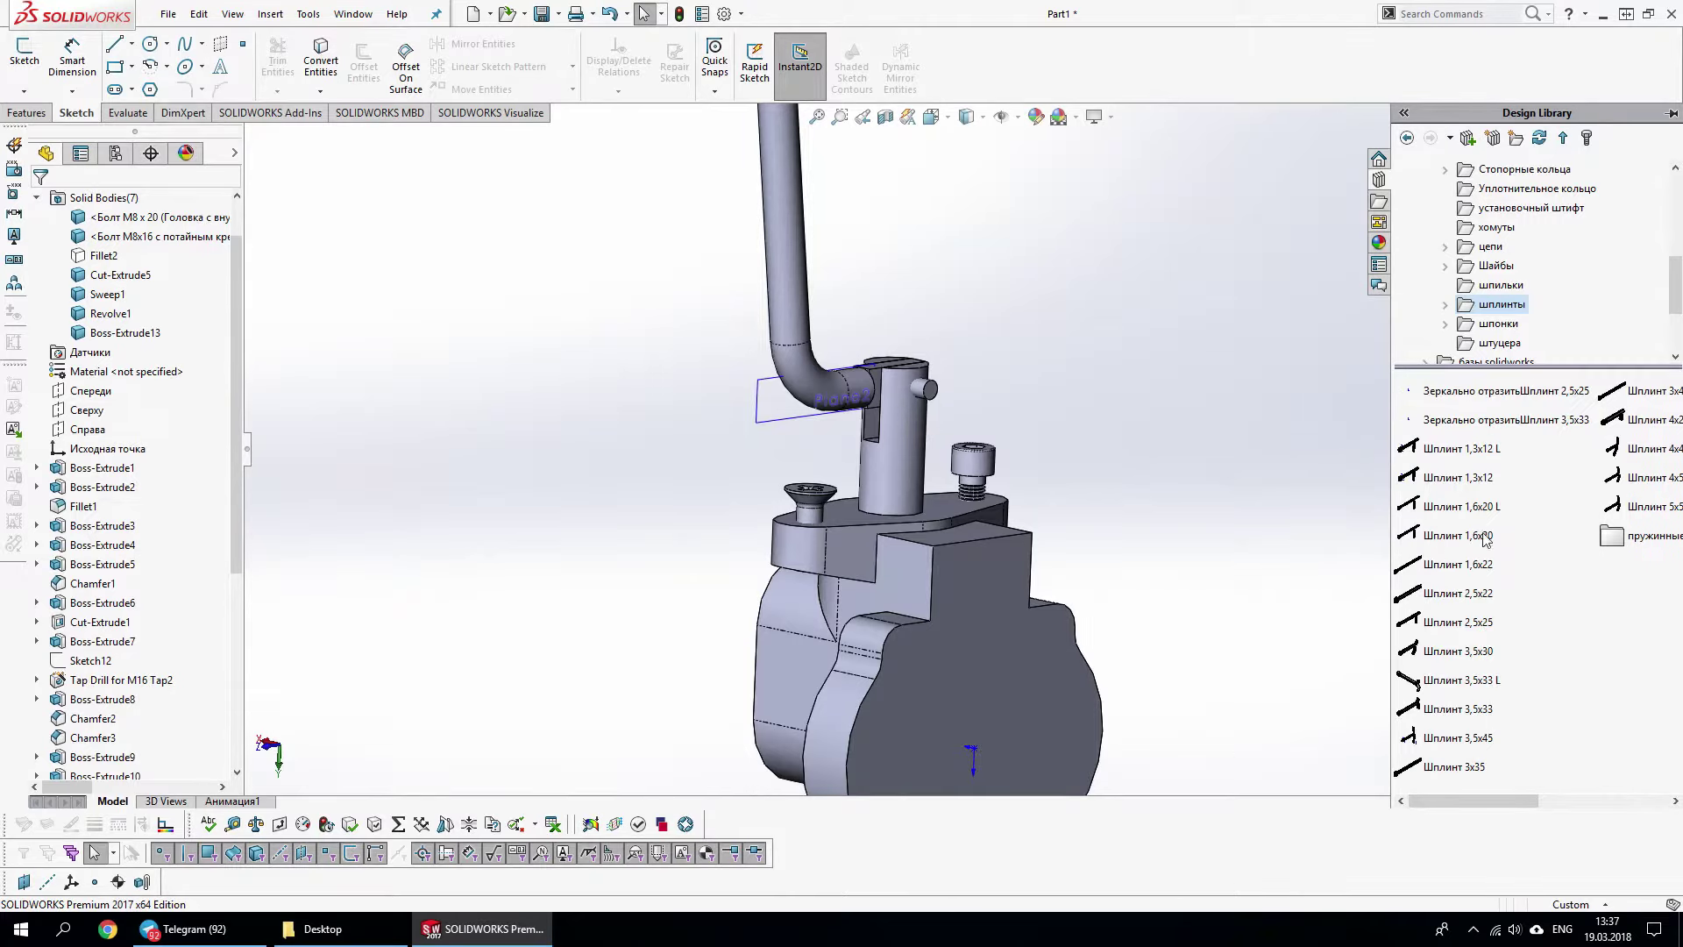
drag(1486, 538, 1003, 410)
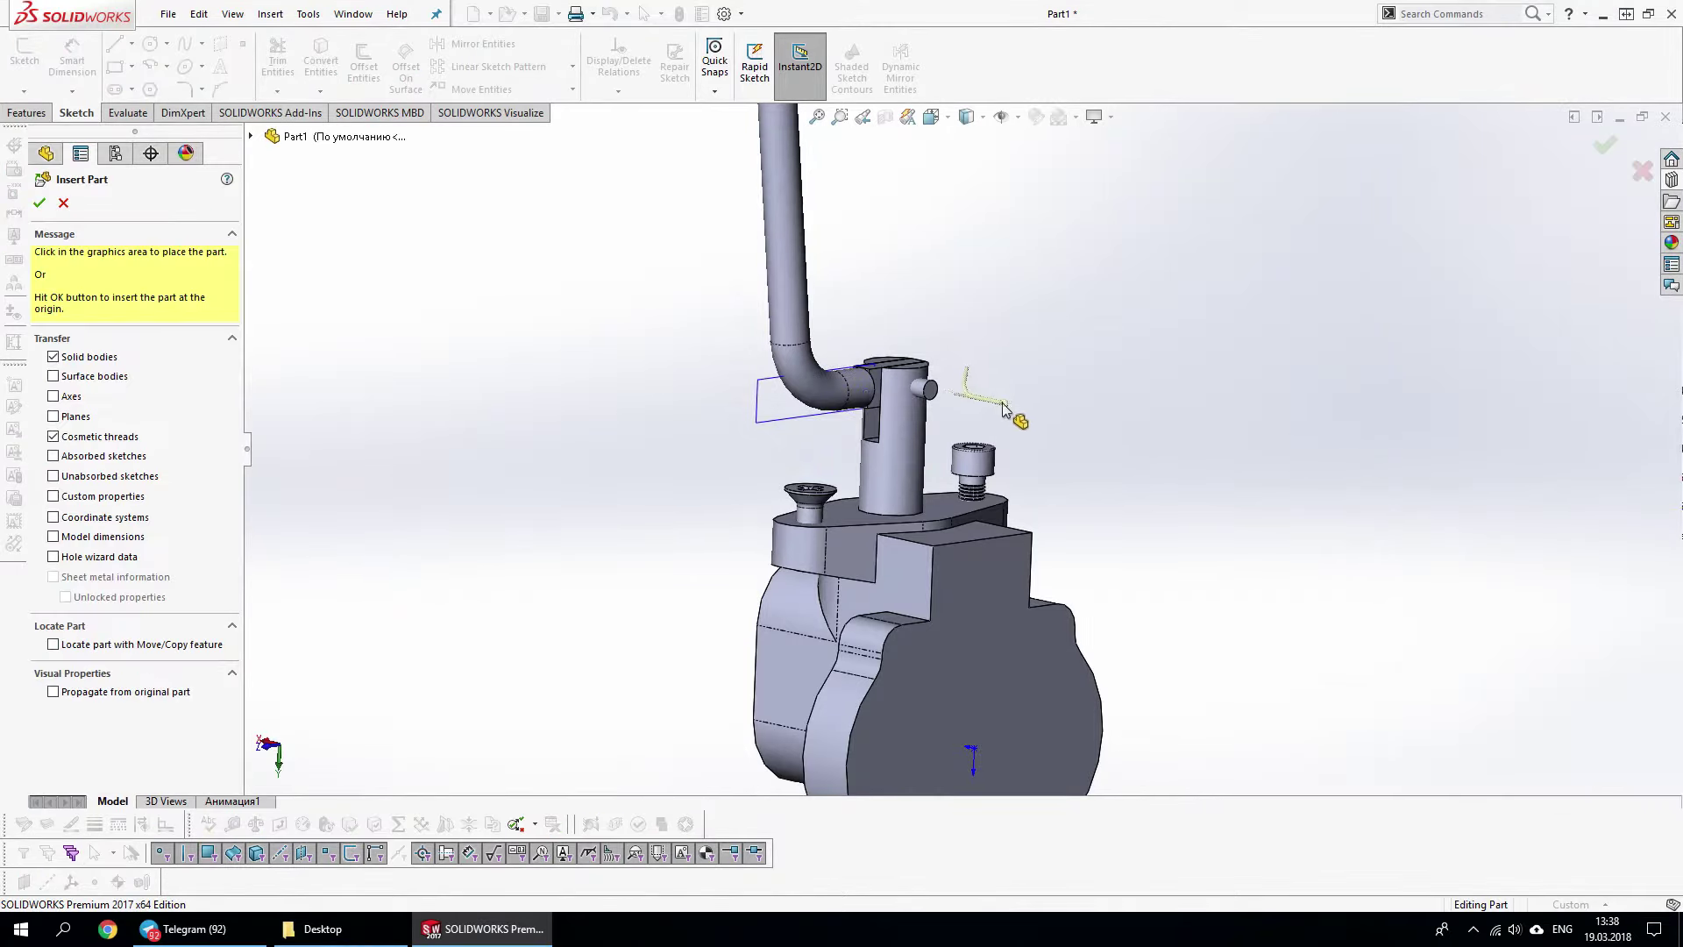
click(1004, 410)
Orbit to view the pin and tube, and select the hub face to sketch on
scroll(1072, 395, down, 3)
mouse_move(1087, 374)
middle_down()
mouse_move(1102, 289)
mouse_move(1022, 380)
mouse_move(1035, 364)
mouse_move(874, 476)
mouse_move(1116, 676)
middle_up()
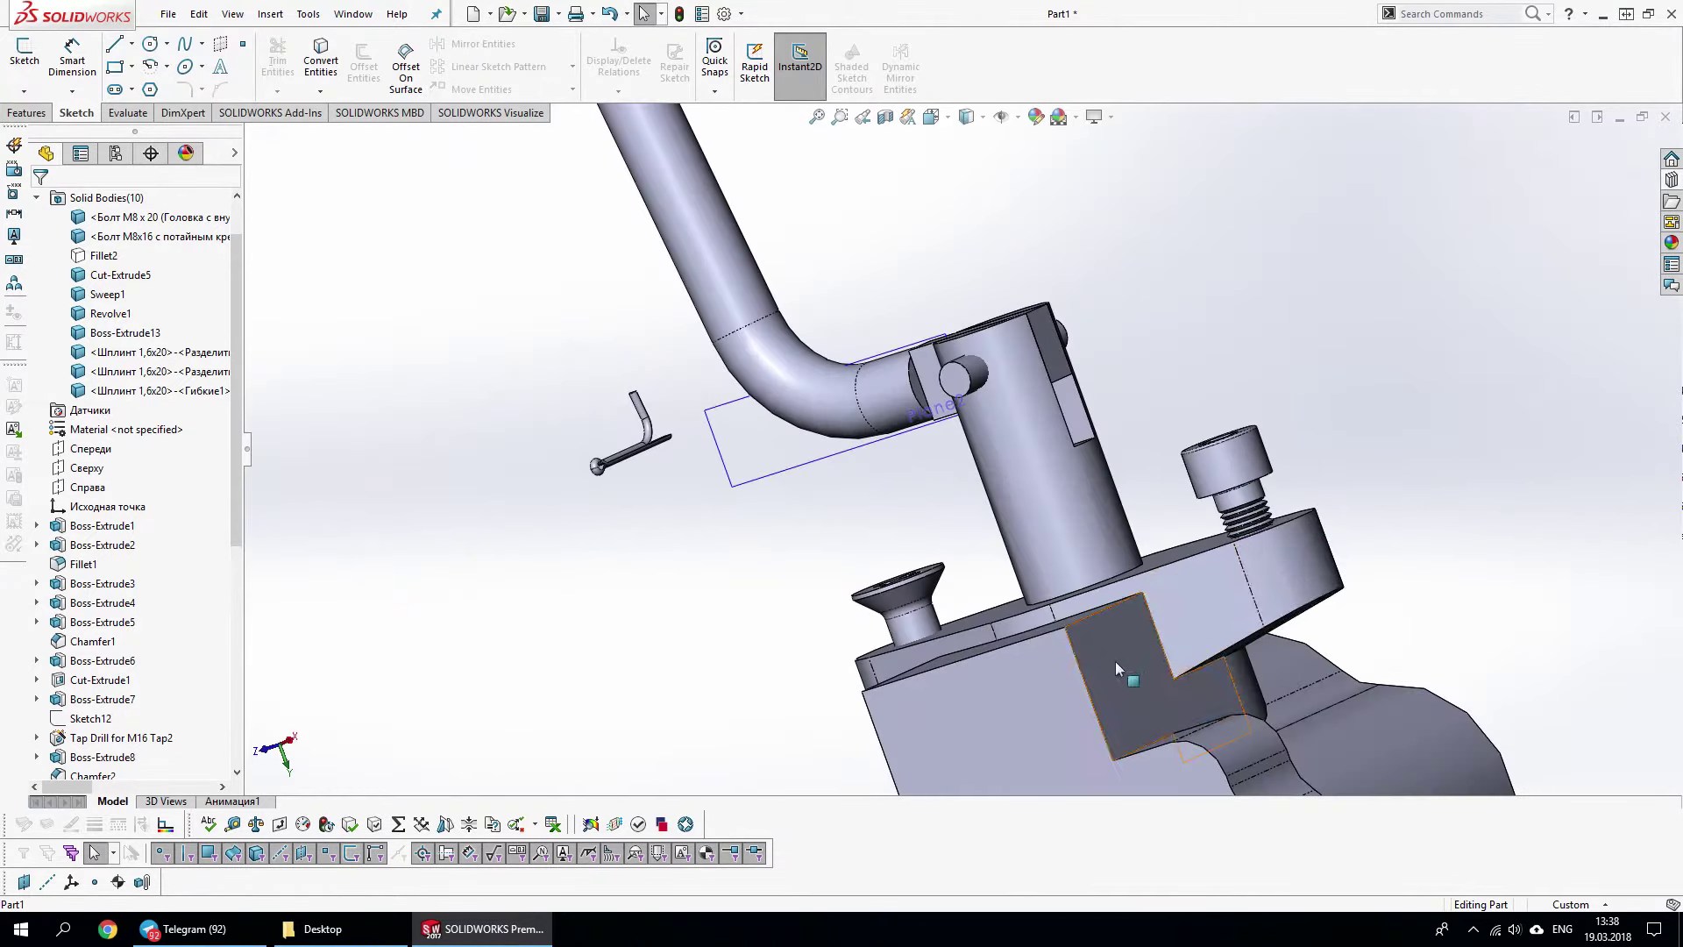
click(921, 385)
Start a sketch on the hub face with a vertical centerline up the slot
click(25, 53)
key(s)
click(821, 589)
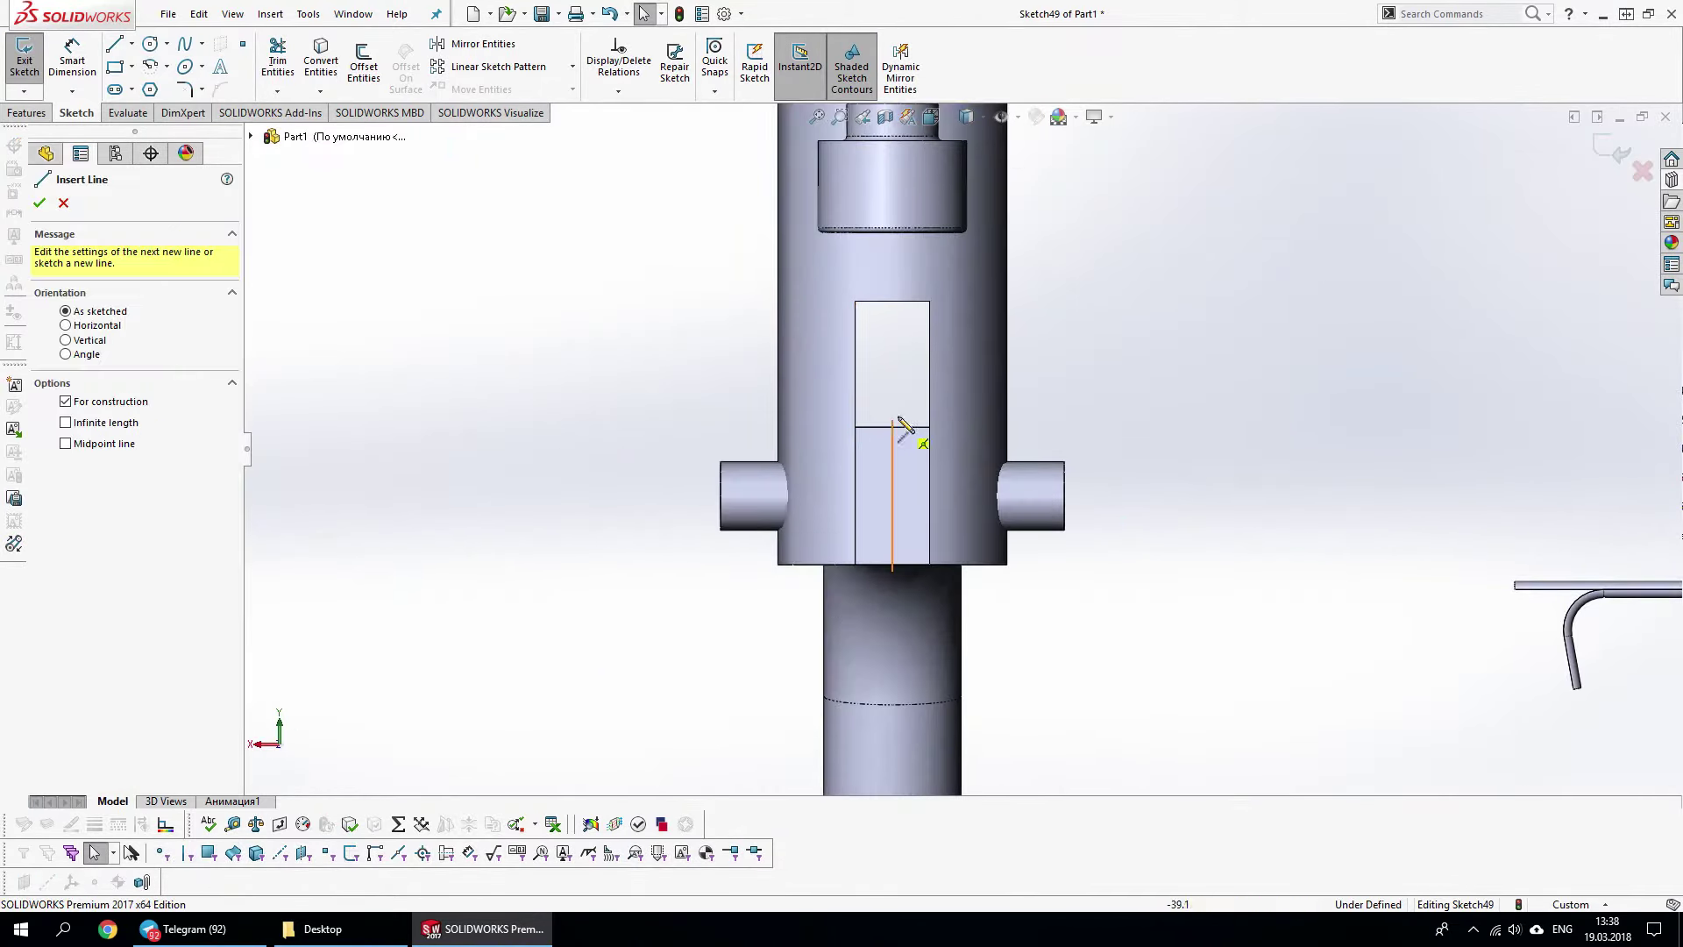
click(893, 565)
click(893, 347)
key(Escape)
Draw a circle on the right pin
key(s)
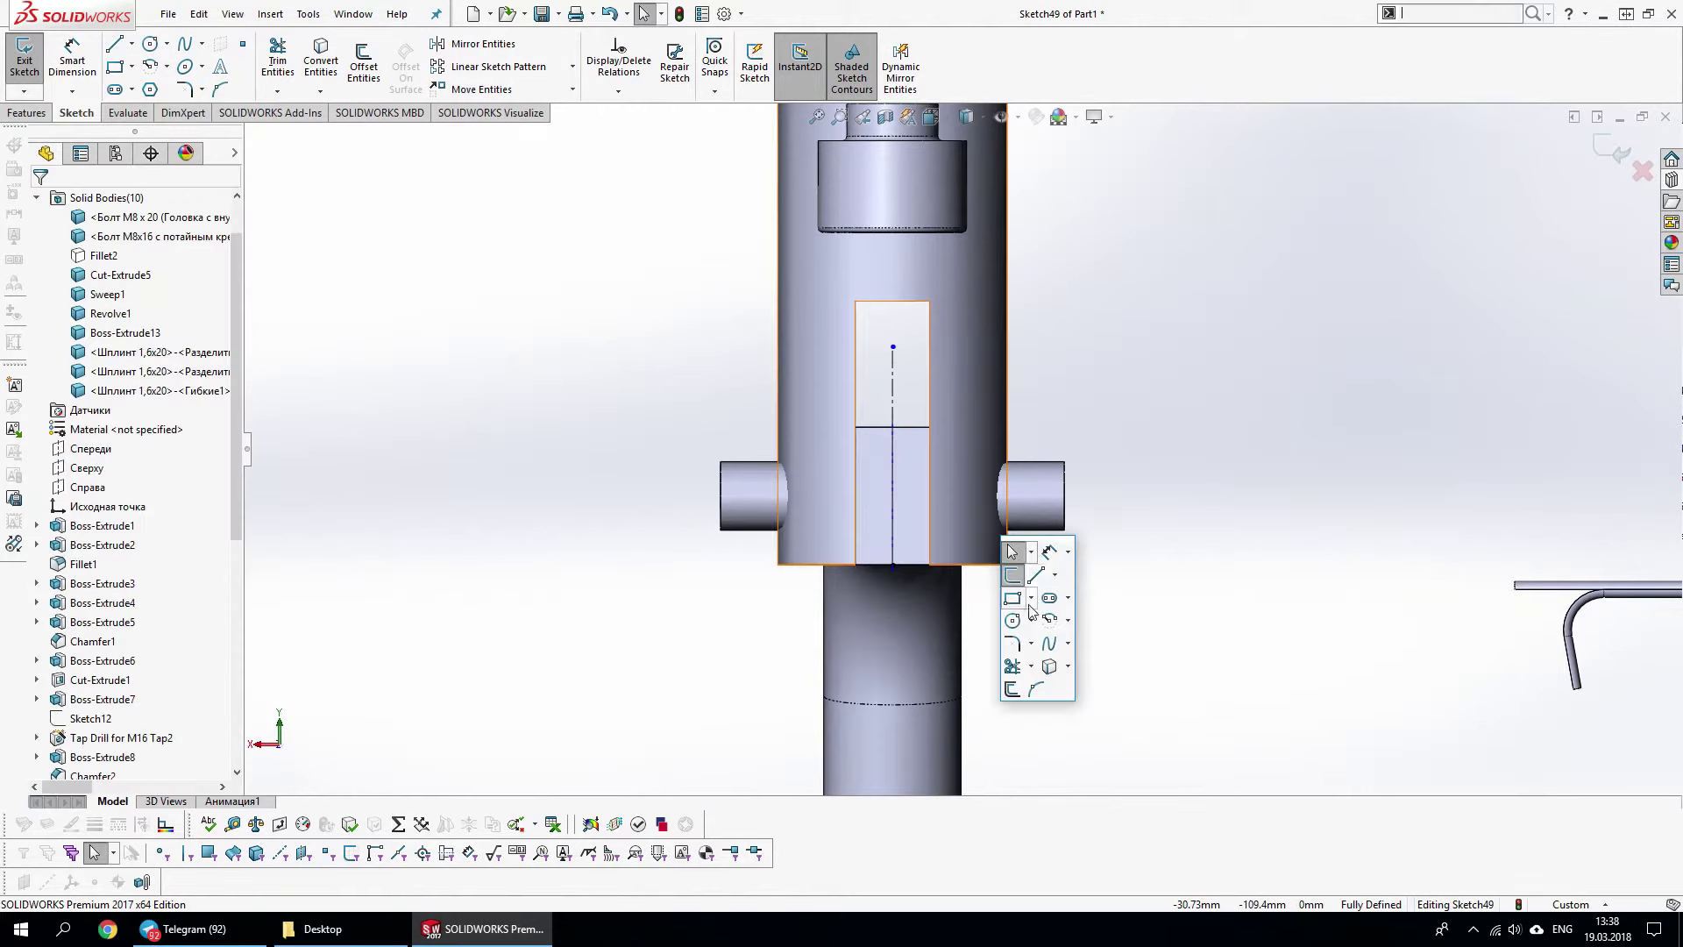
click(1015, 548)
click(1031, 491)
key(s)
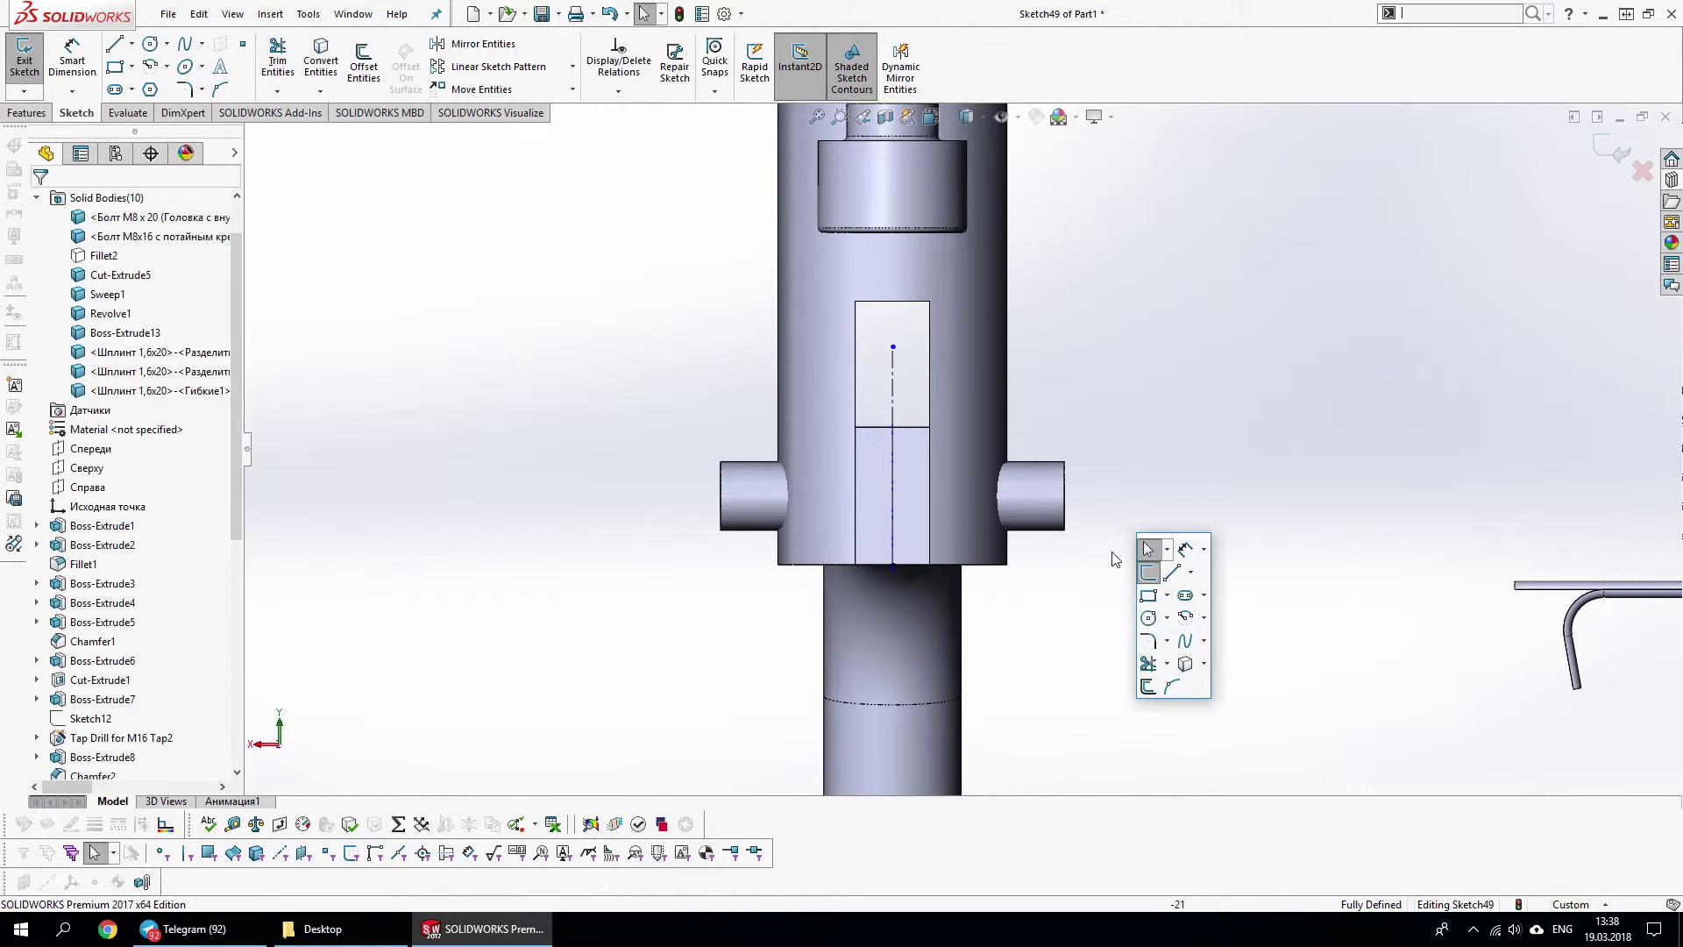
click(1187, 556)
click(1031, 491)
click(1043, 494)
key(Escape)
Add a horizontal centerline across both pins
scroll(1075, 497, up, 3)
key(s)
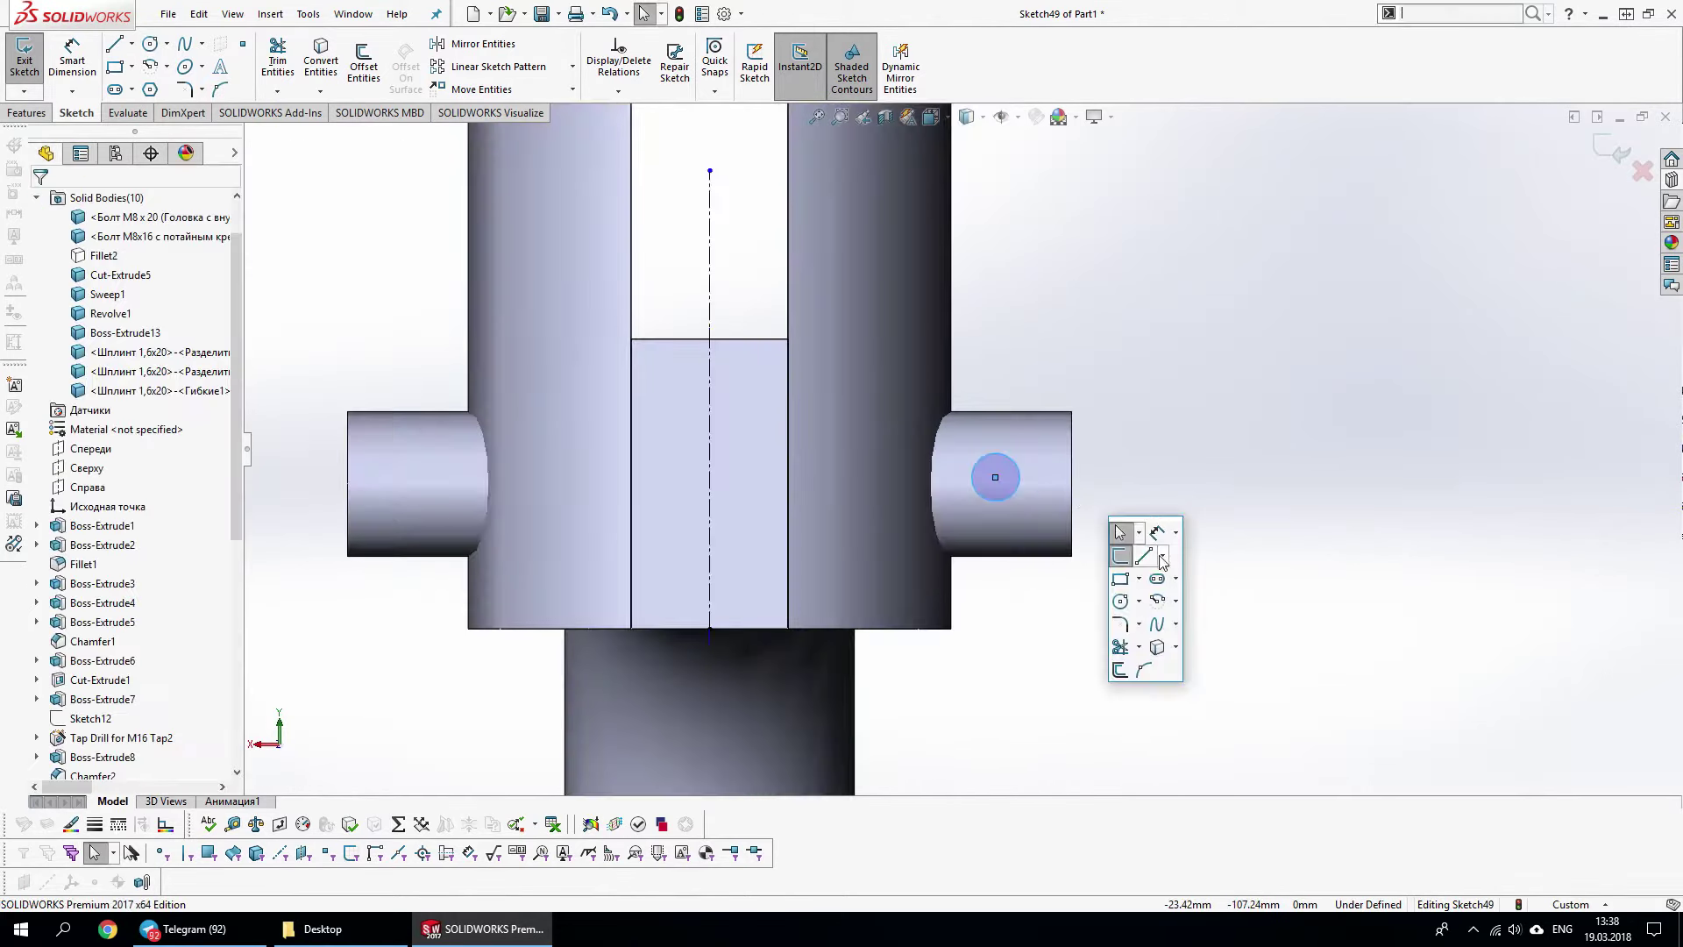
click(1132, 548)
click(1072, 483)
click(347, 483)
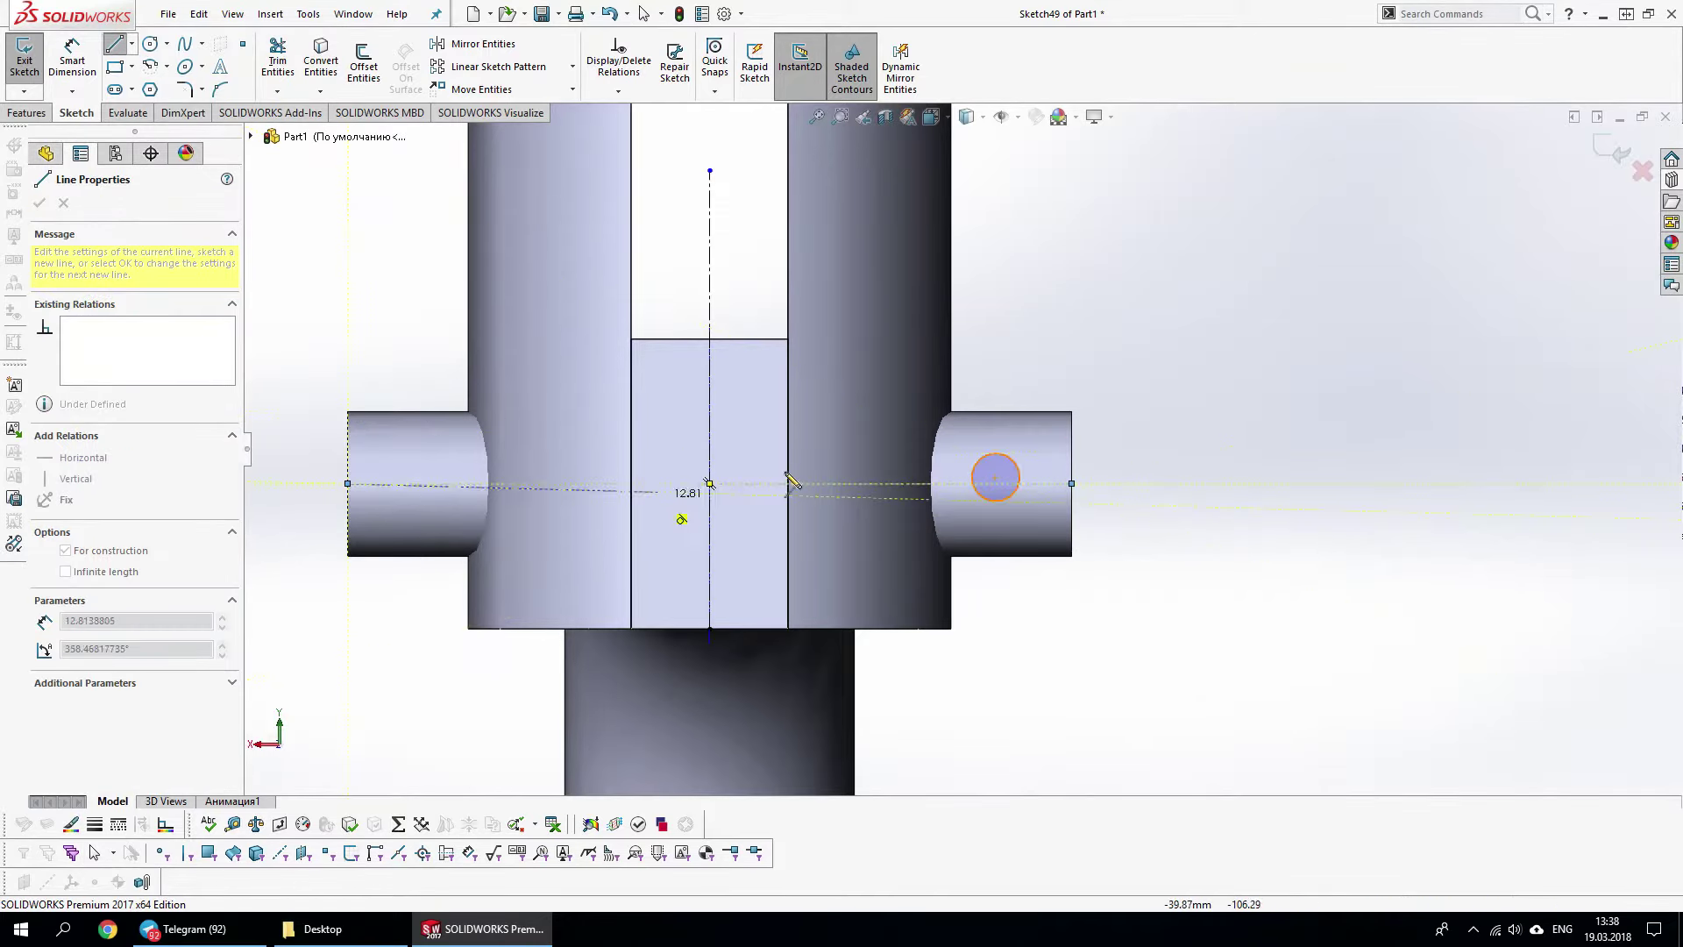
key(Escape)
Dimension the circle to a 2.5 diameter
click(1044, 483)
ctrl+click(1071, 483)
key(Escape)
key(d)
click(996, 477)
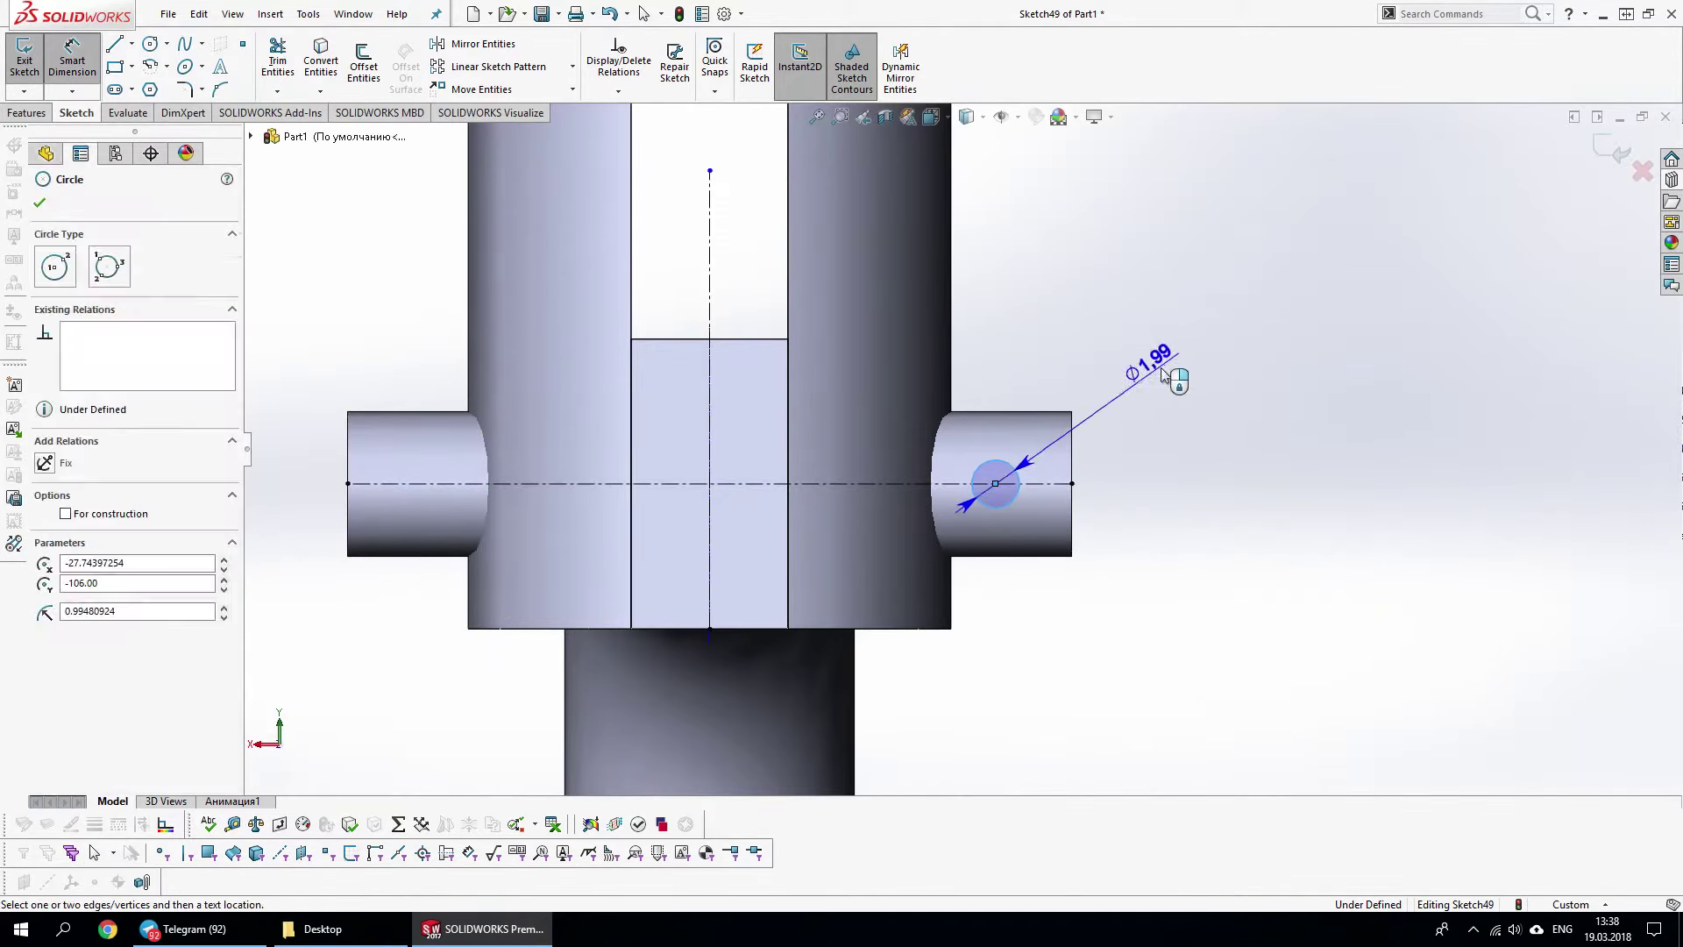
click(1140, 386)
text(2.5)
key(Return)
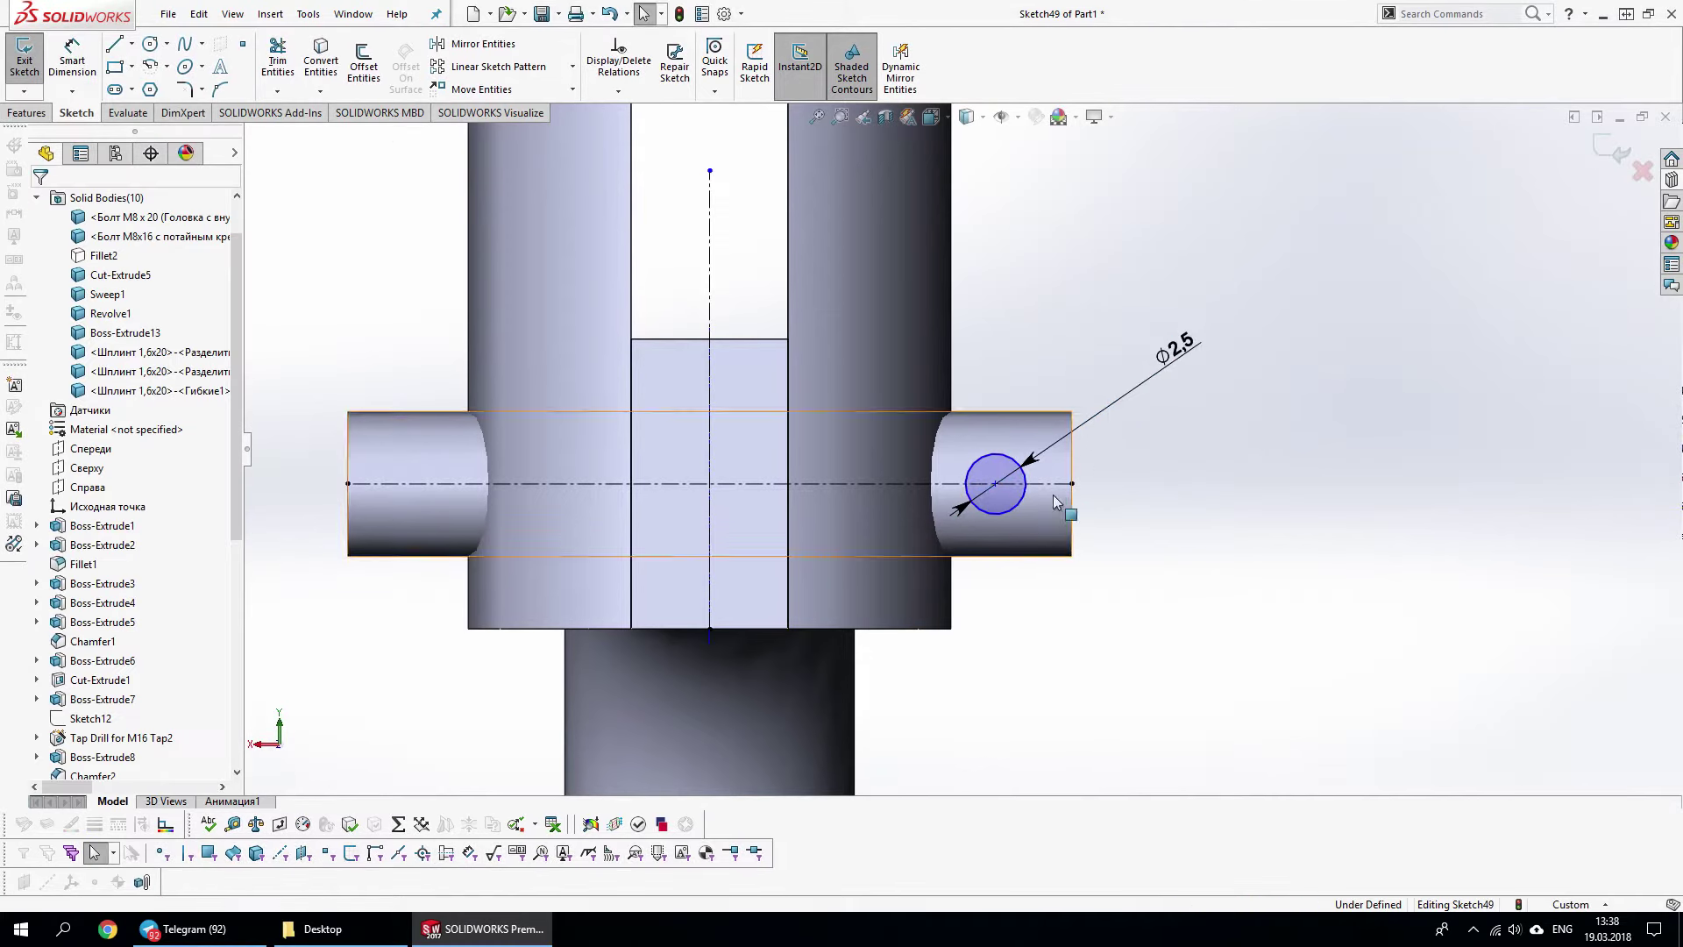
Mirror the circle onto the left pin and space the two holes 24 apart
scroll(1054, 495, up, 3)
click(987, 492)
ctrl+click(787, 393)
click(473, 44)
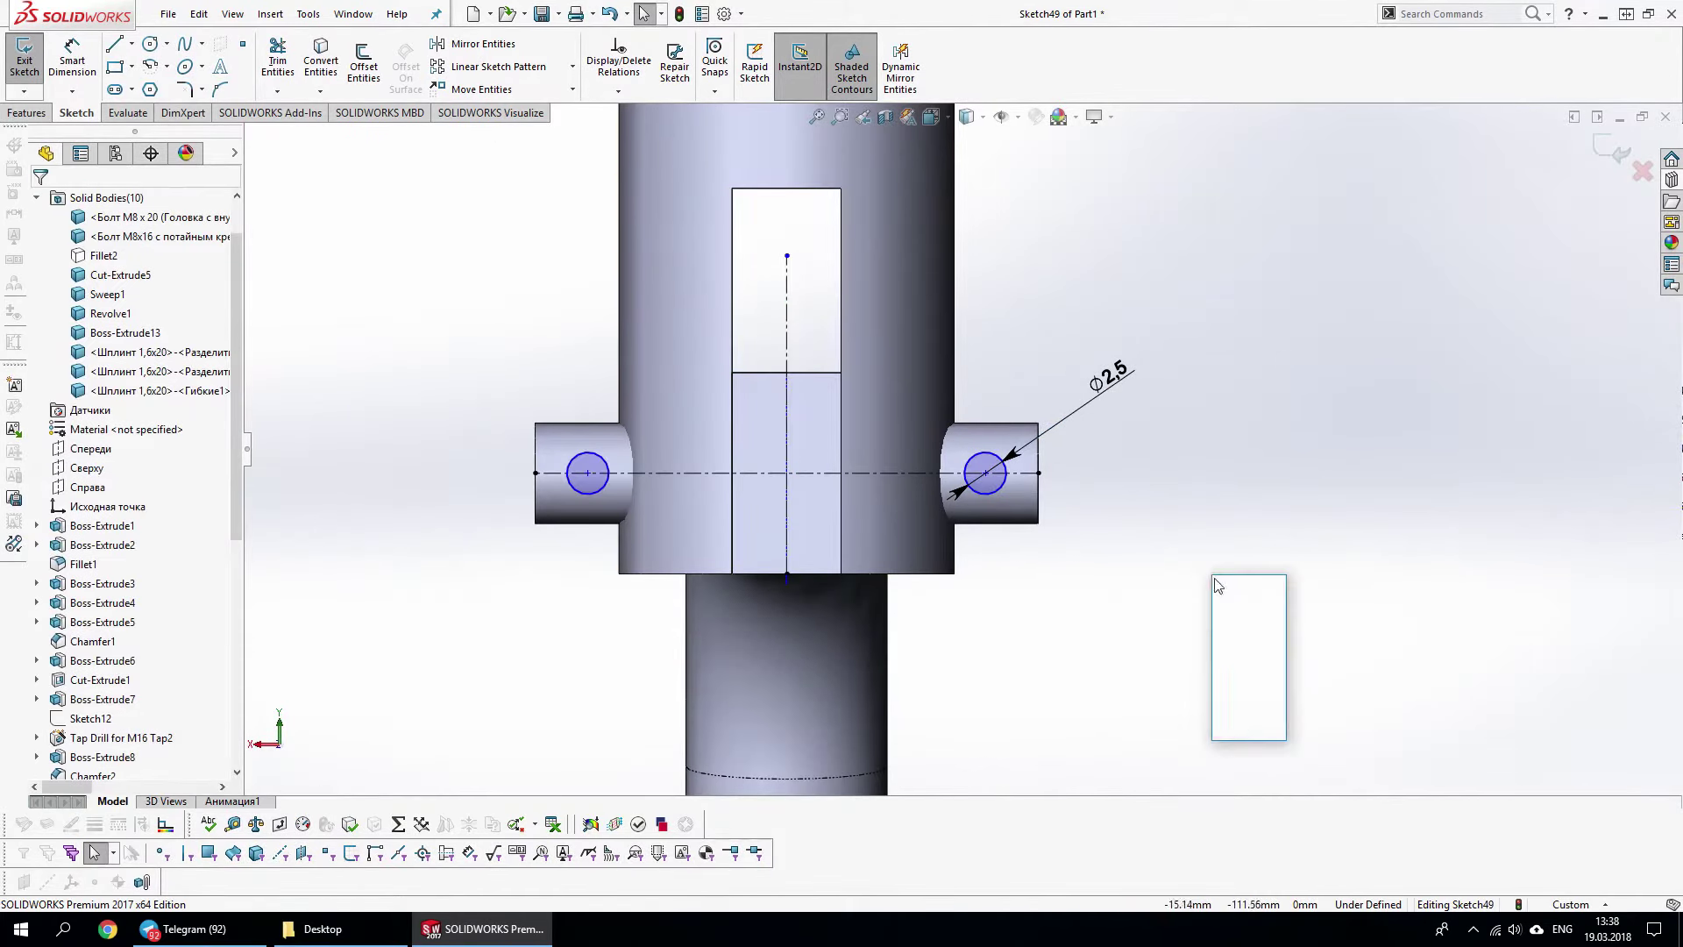
click(72, 60)
click(986, 474)
click(1070, 649)
key(Return)
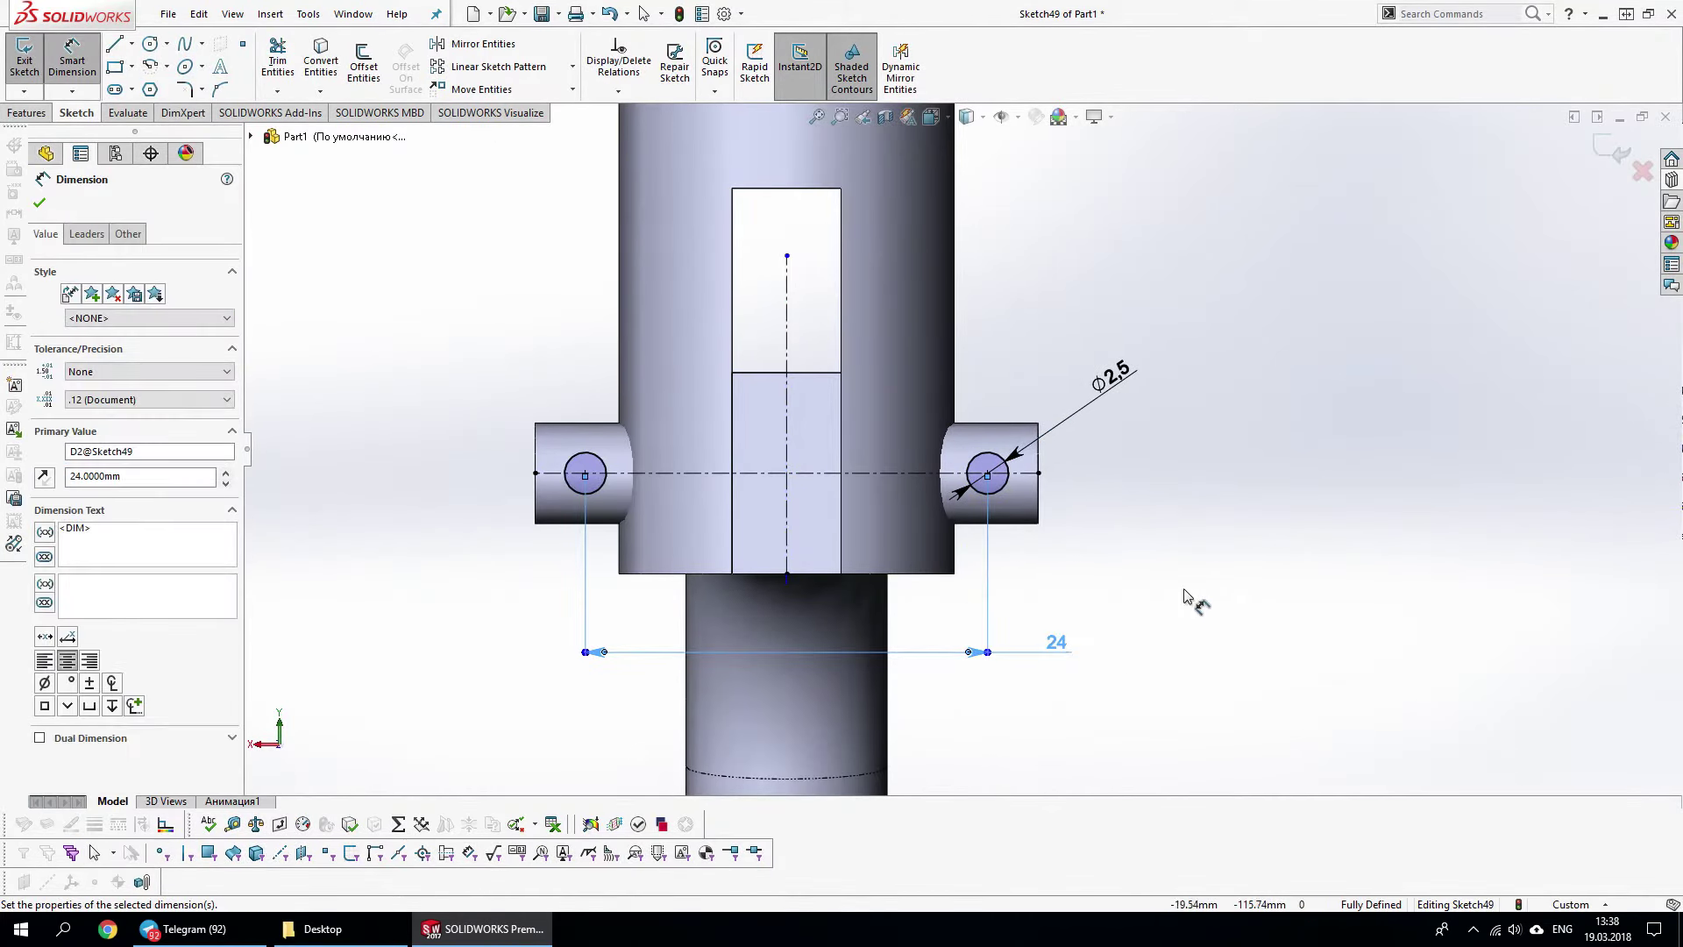
Extrude-cut the two Ø2.5 circles through the pins
click(1618, 151)
key(s)
click(1312, 515)
mouse_move(1097, 515)
middle_down()
mouse_move(929, 575)
mouse_move(1080, 539)
mouse_move(884, 443)
middle_up()
key(Return)
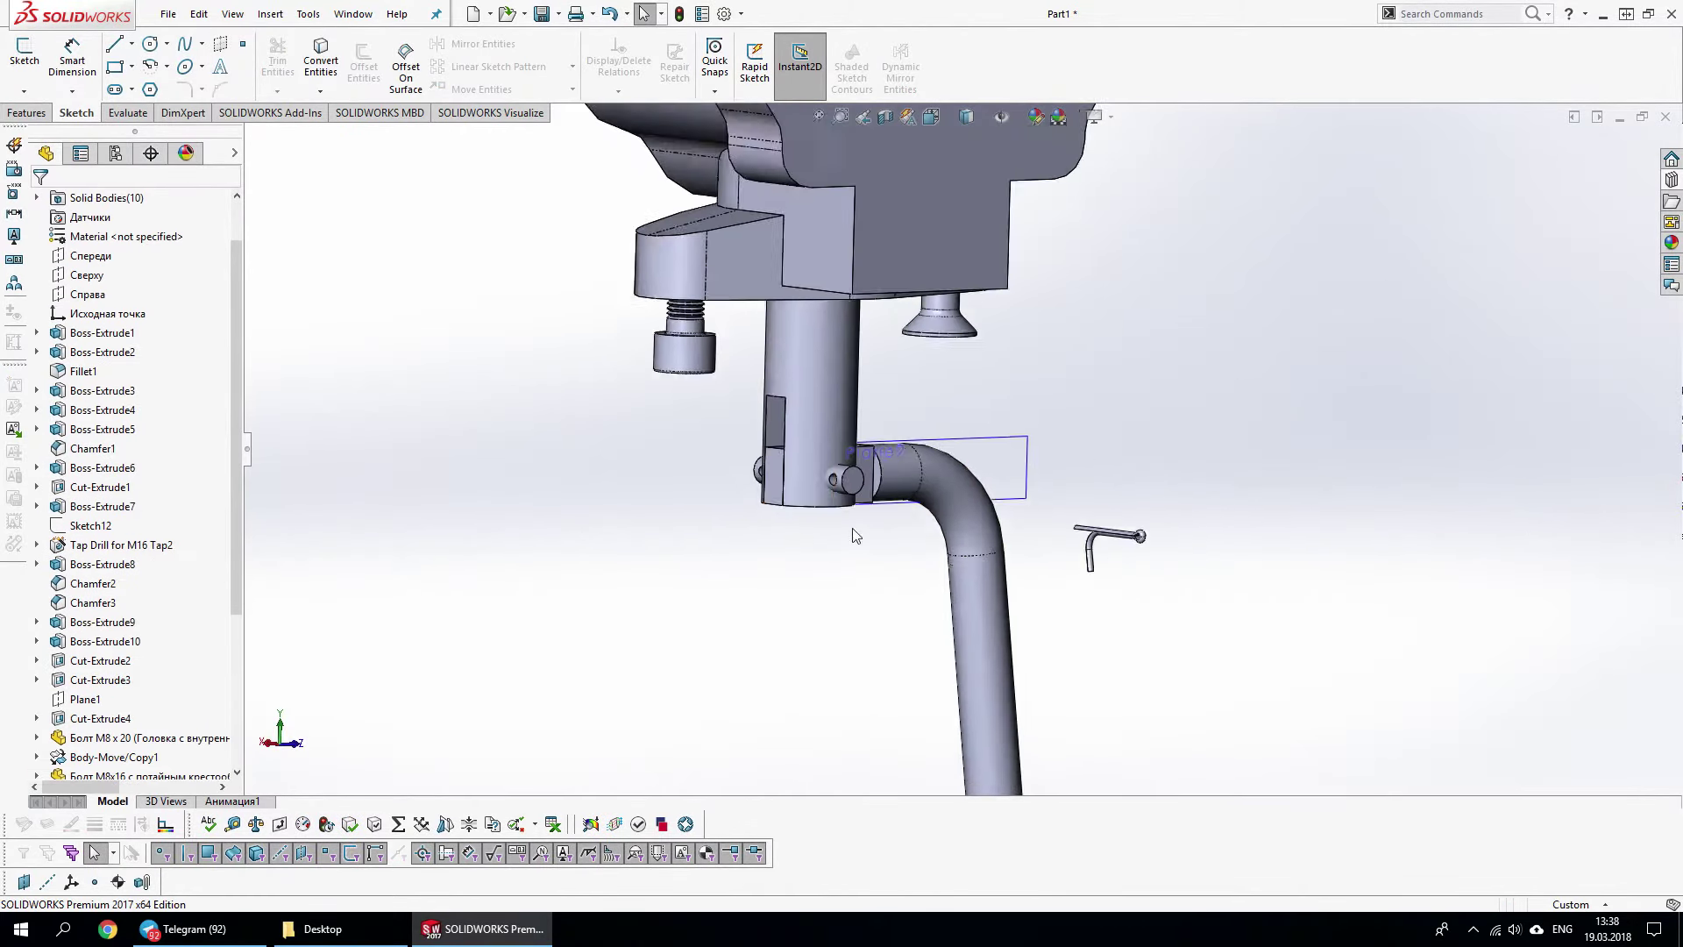
scroll(132, 613, down, 5)
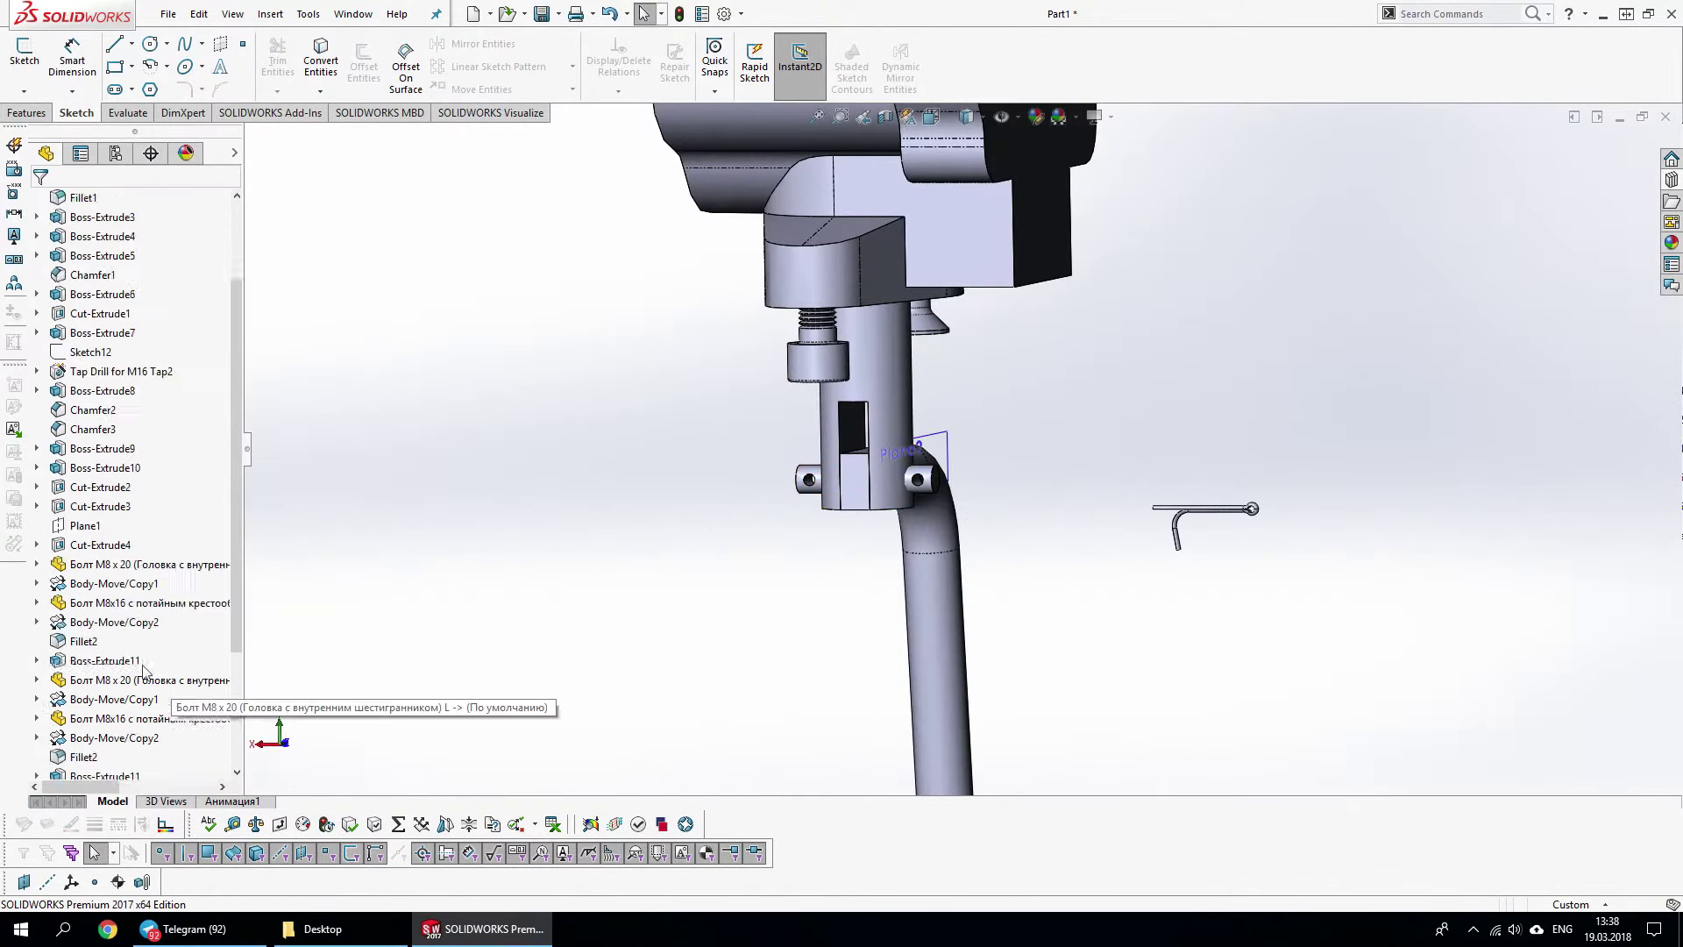
click(166, 733)
Select the cotter pin bodies to move, removing a wrongly picked body
scroll(1105, 517, down, 3)
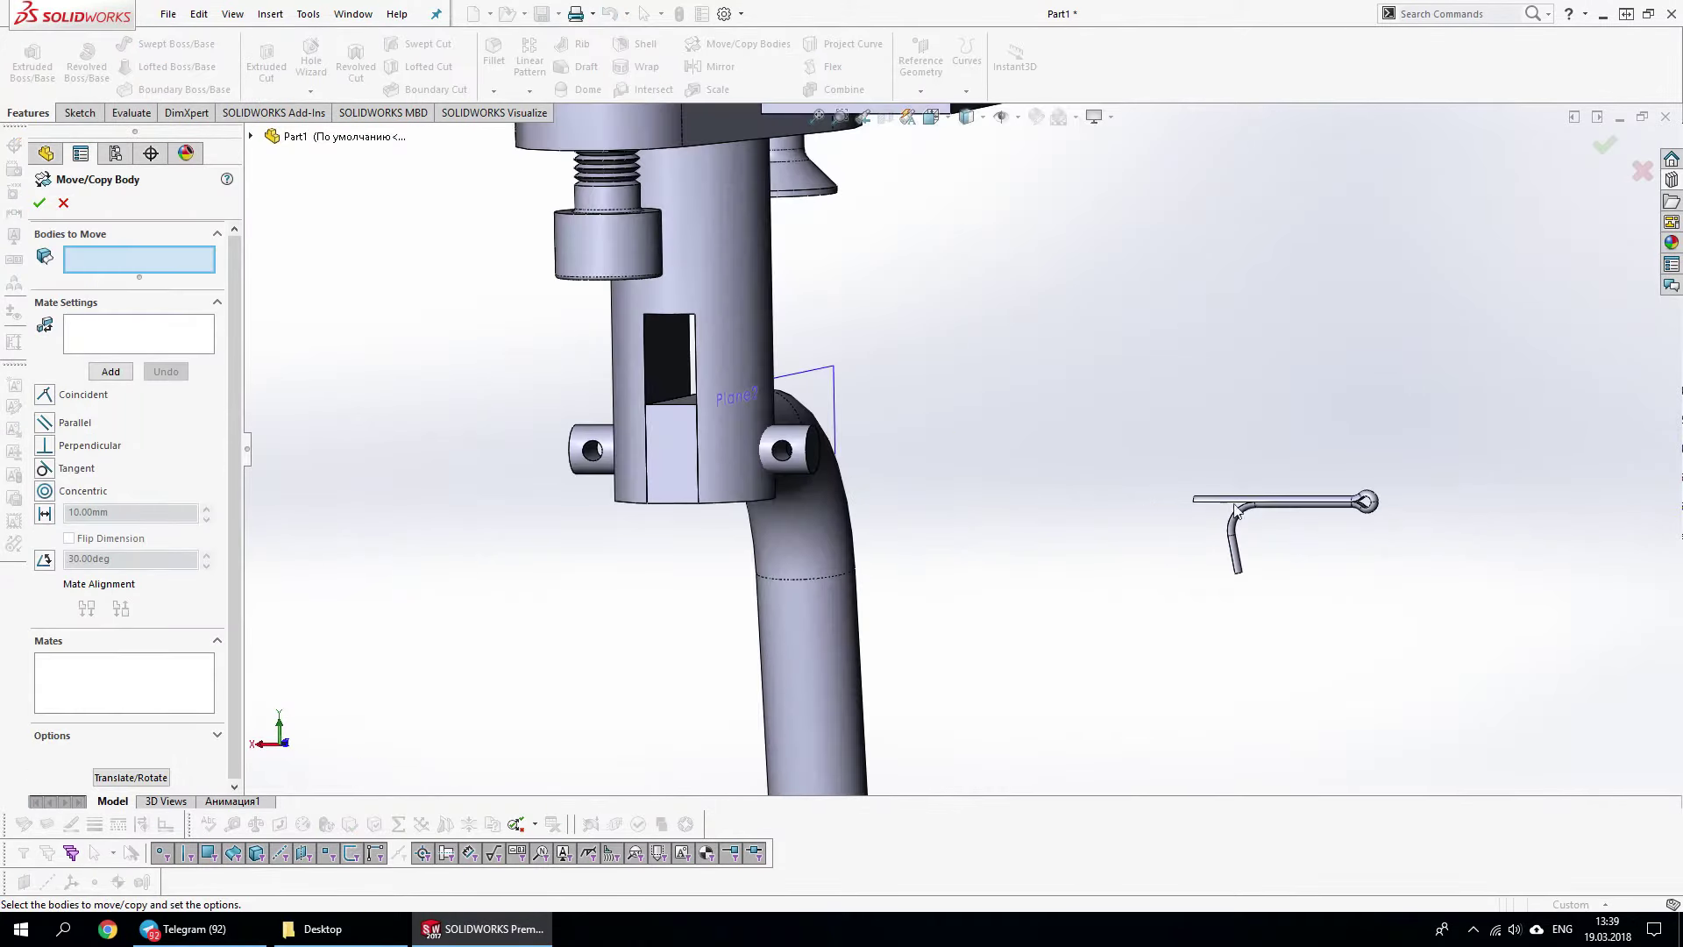
click(1285, 503)
click(779, 454)
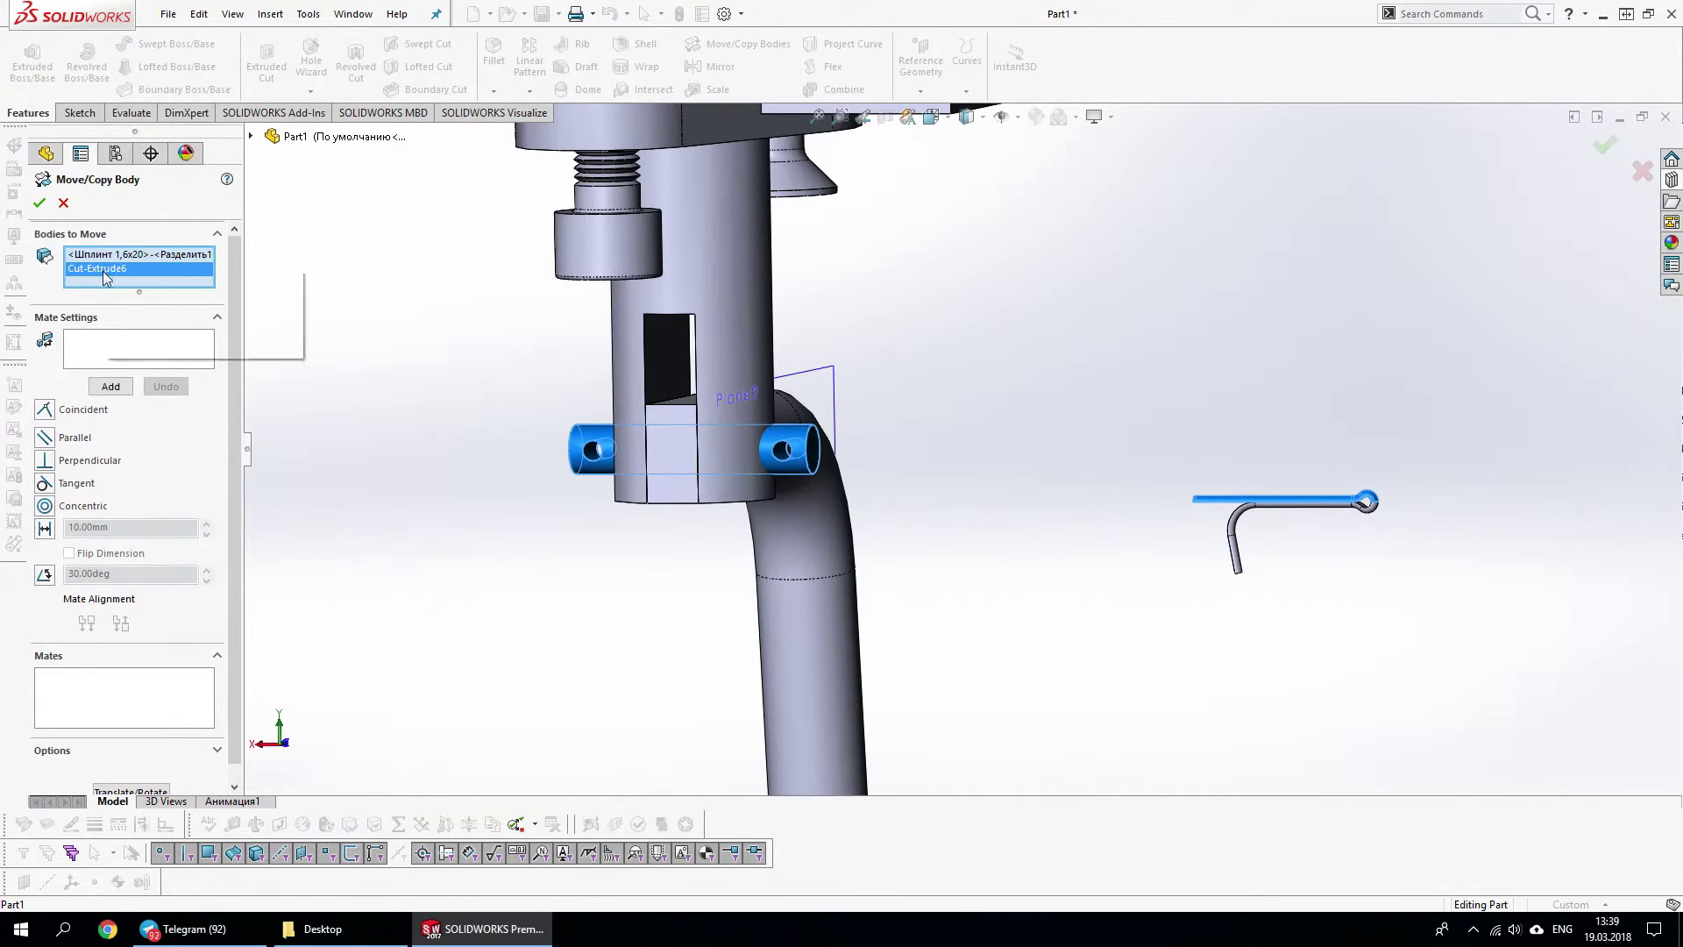
key(Delete)
click(1313, 504)
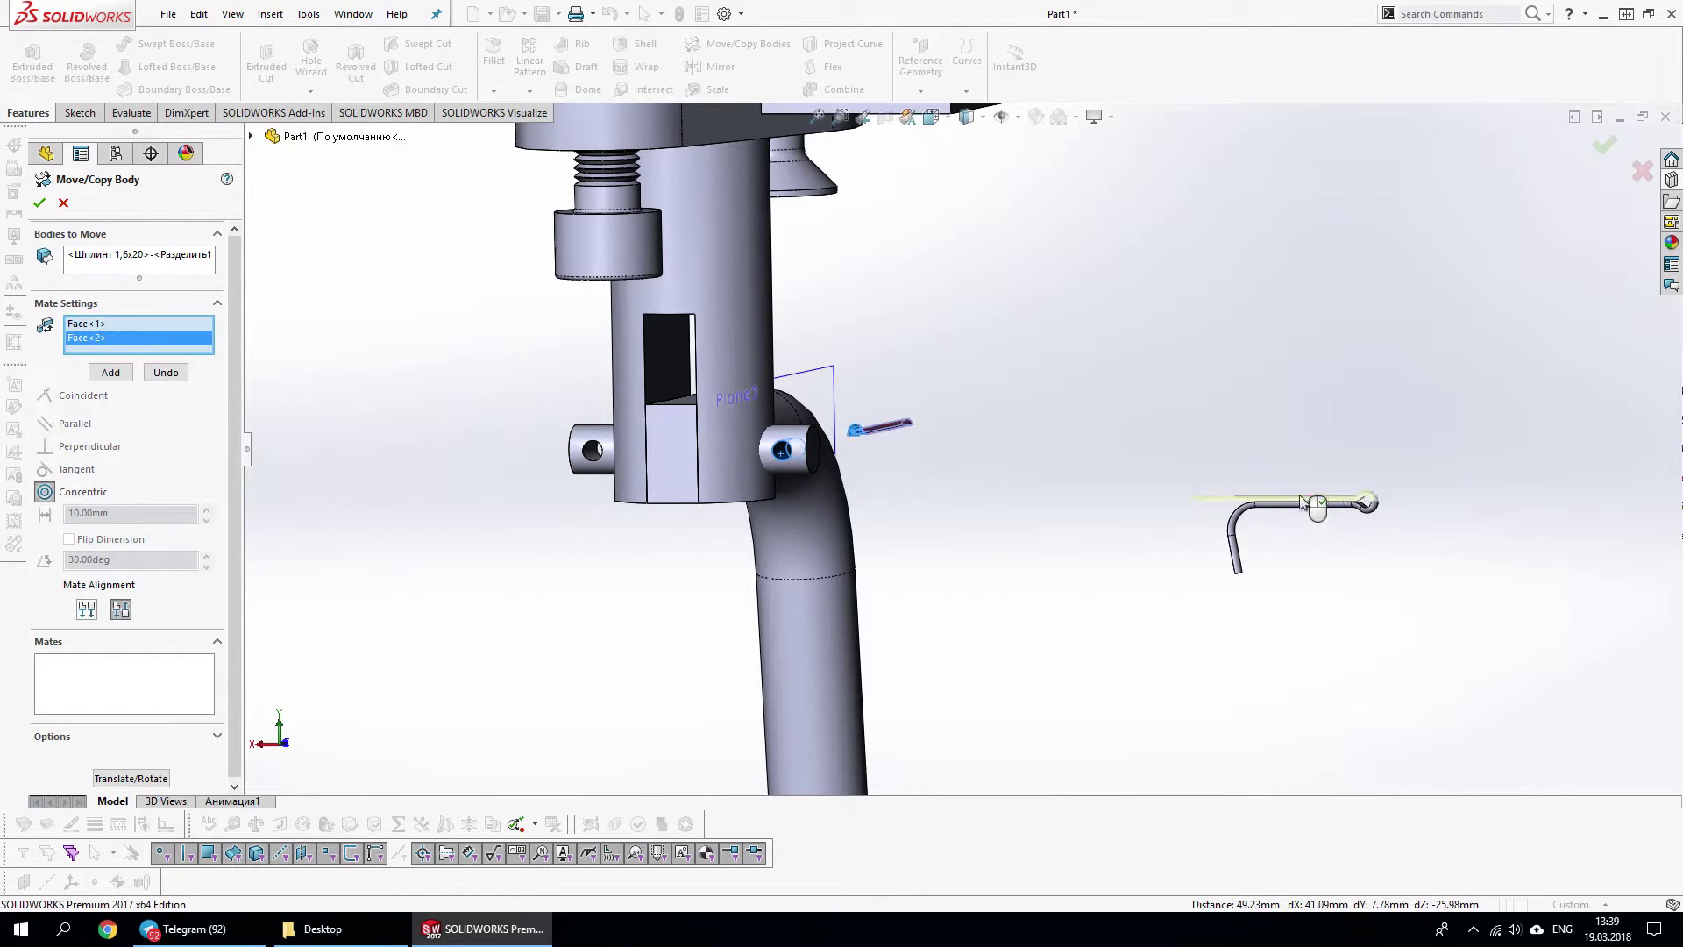
click(70, 261)
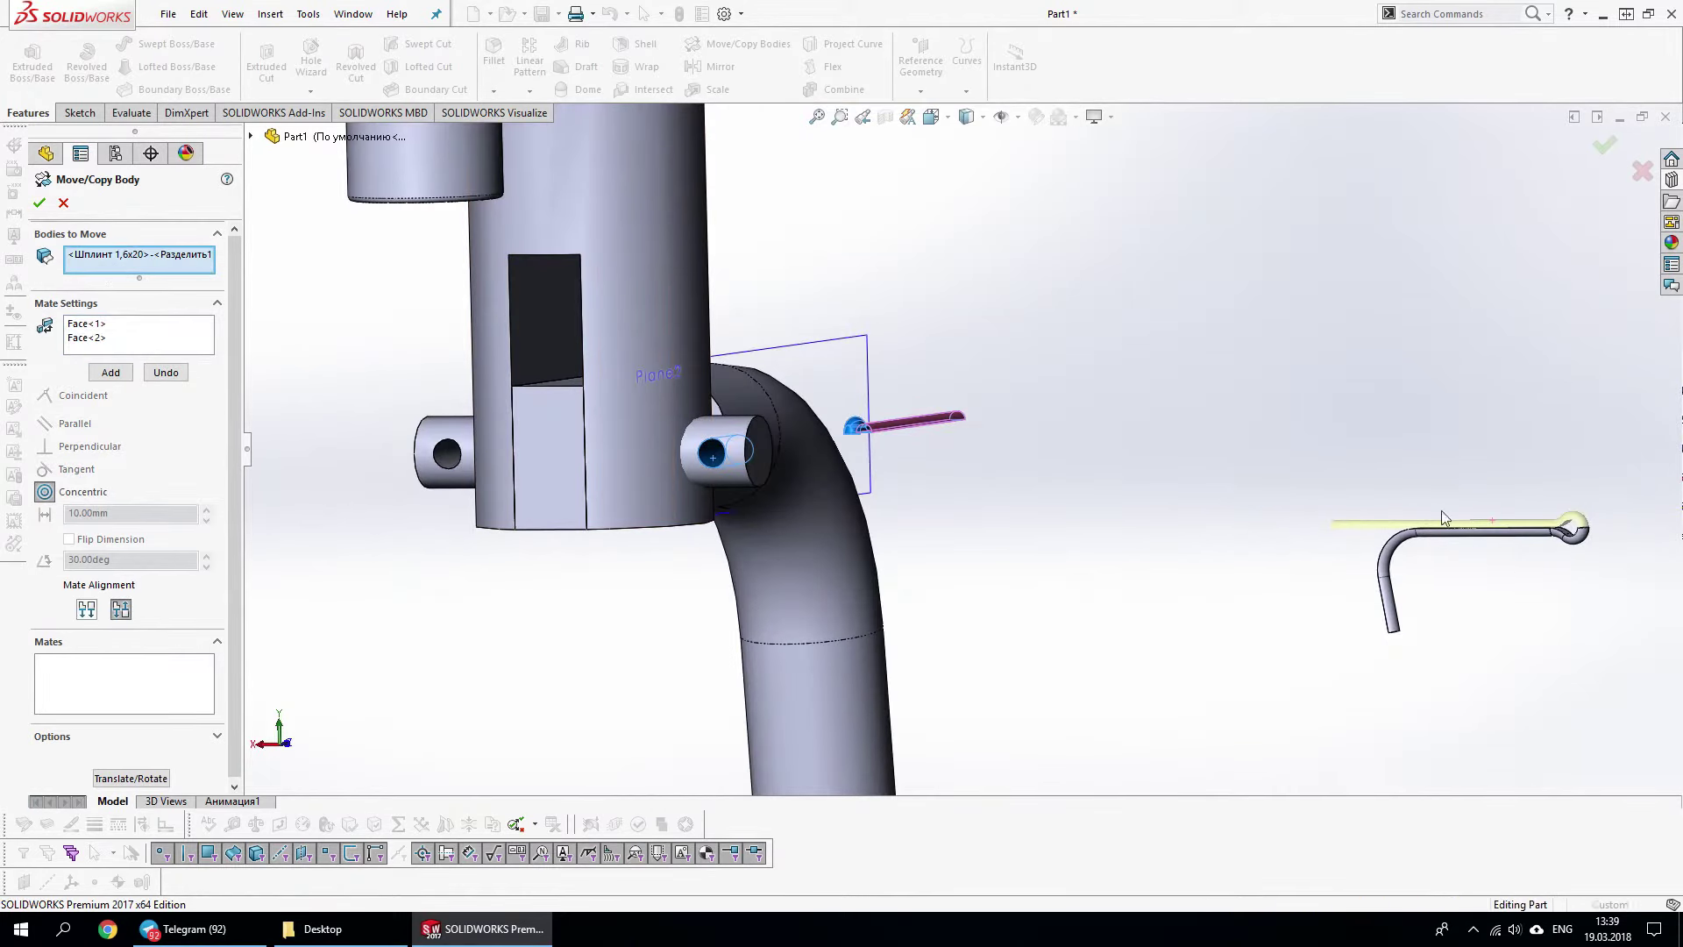
click(1398, 555)
click(1569, 535)
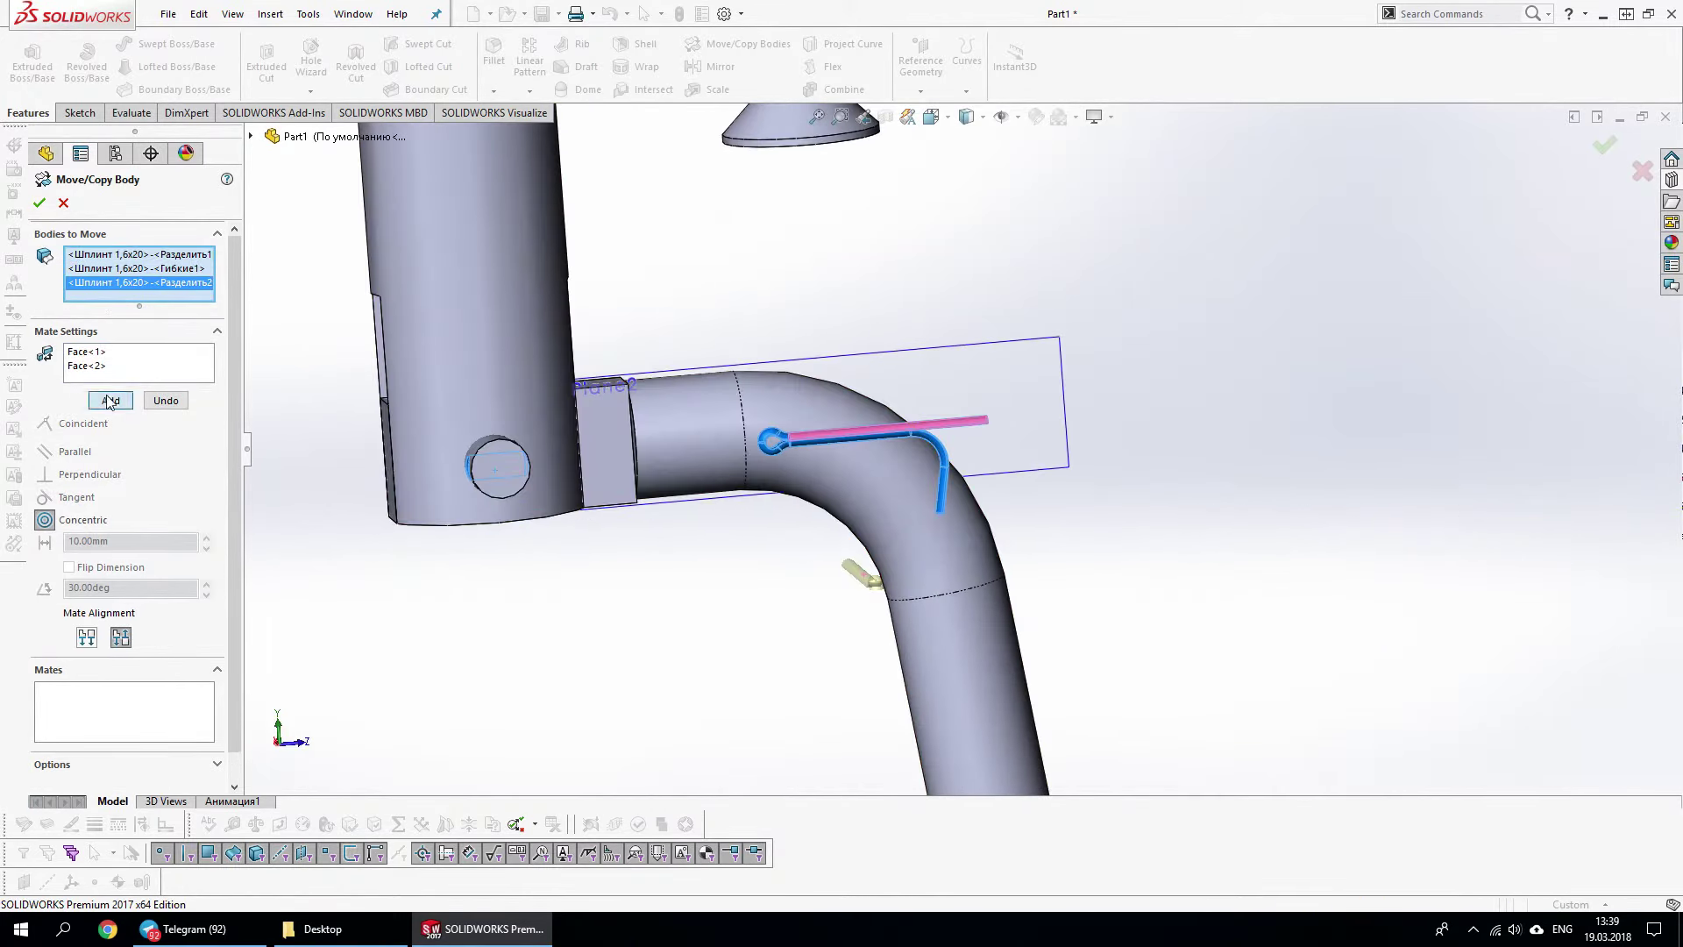
Mate the cotter pin concentric to the cross-hole with a distance mate and apply the move
click(109, 400)
scroll(1148, 452, down, 5)
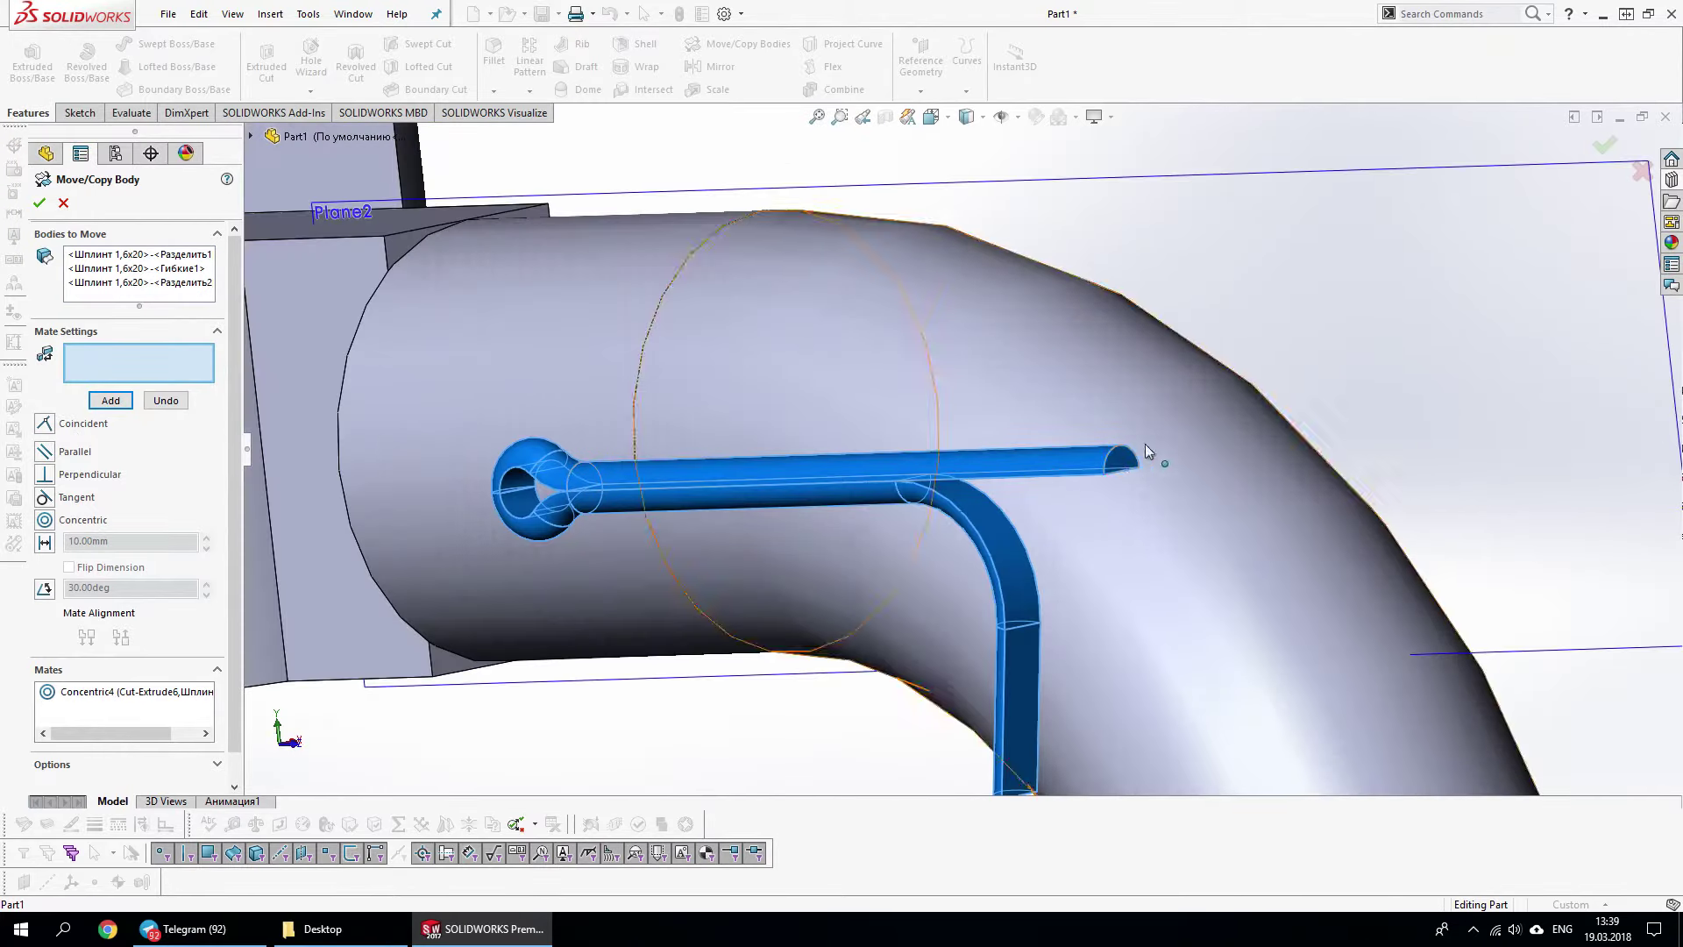
click(1127, 458)
click(451, 666)
scroll(451, 667, up, 5)
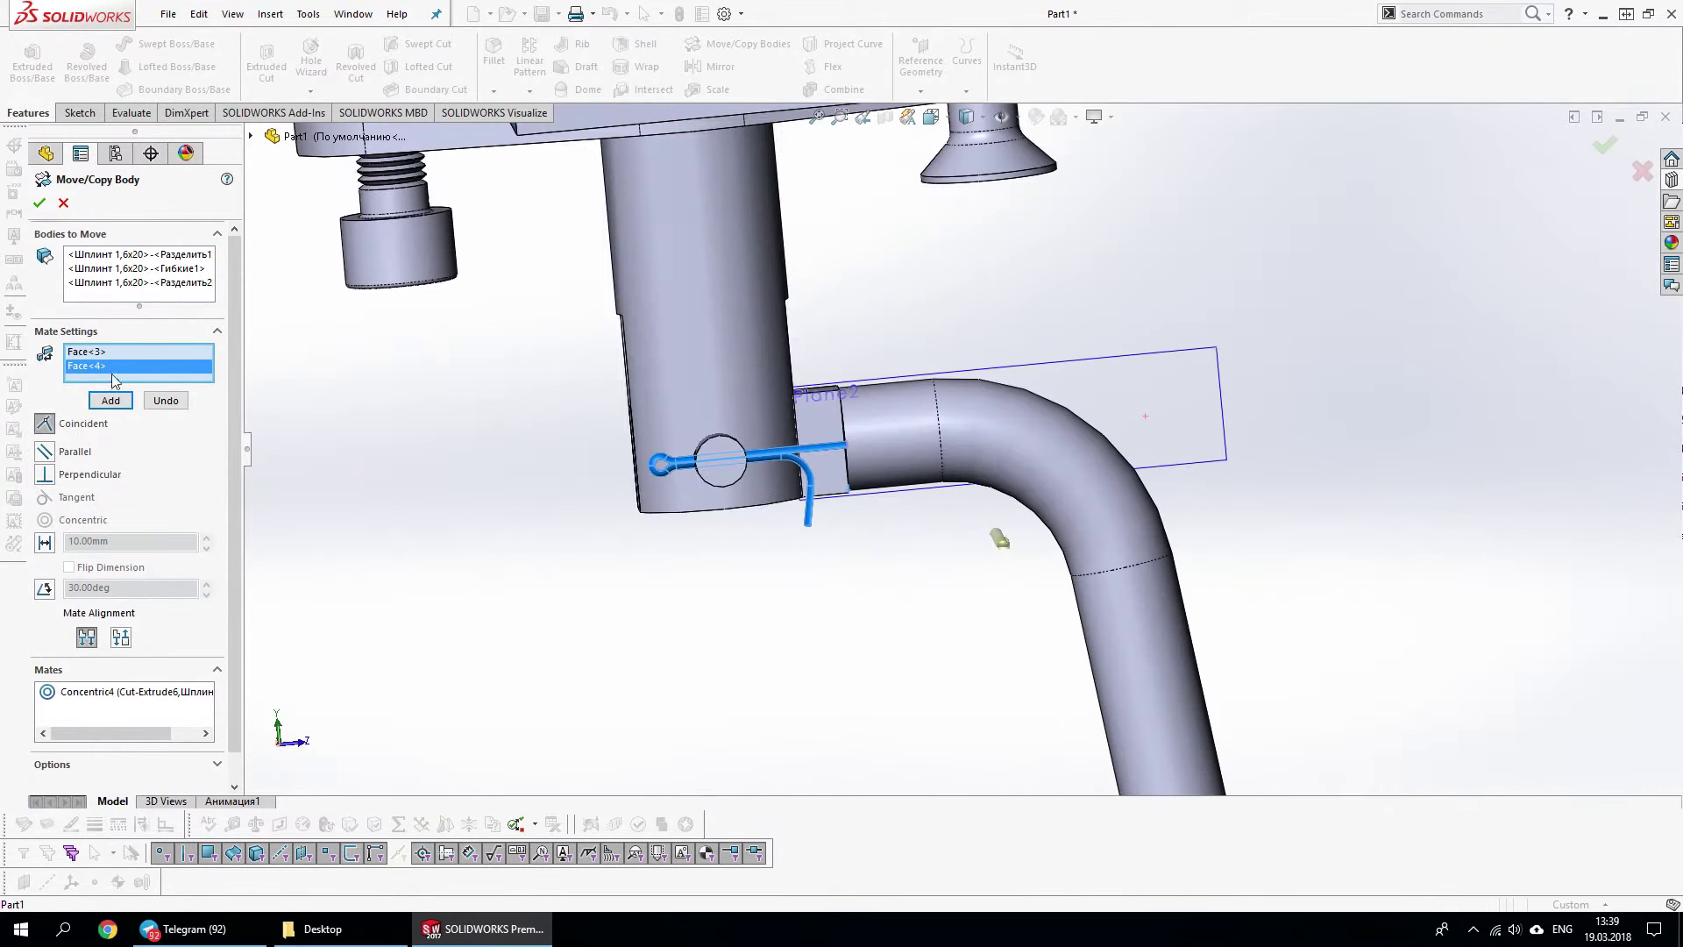
click(48, 544)
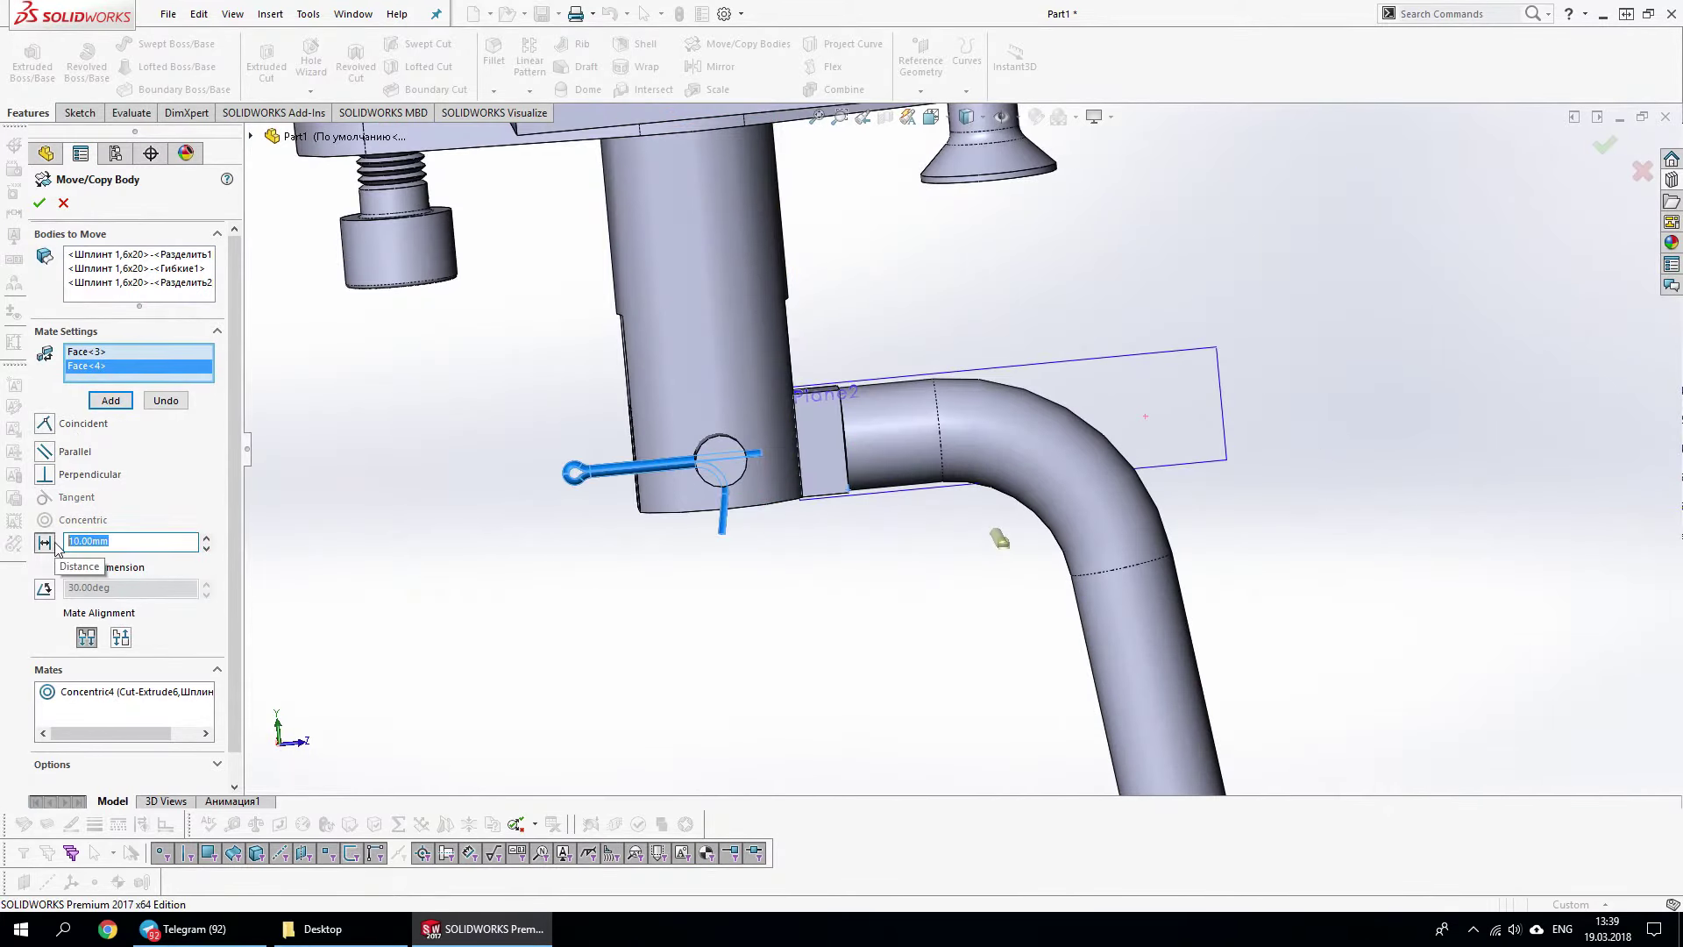
text(3)
key(Return)
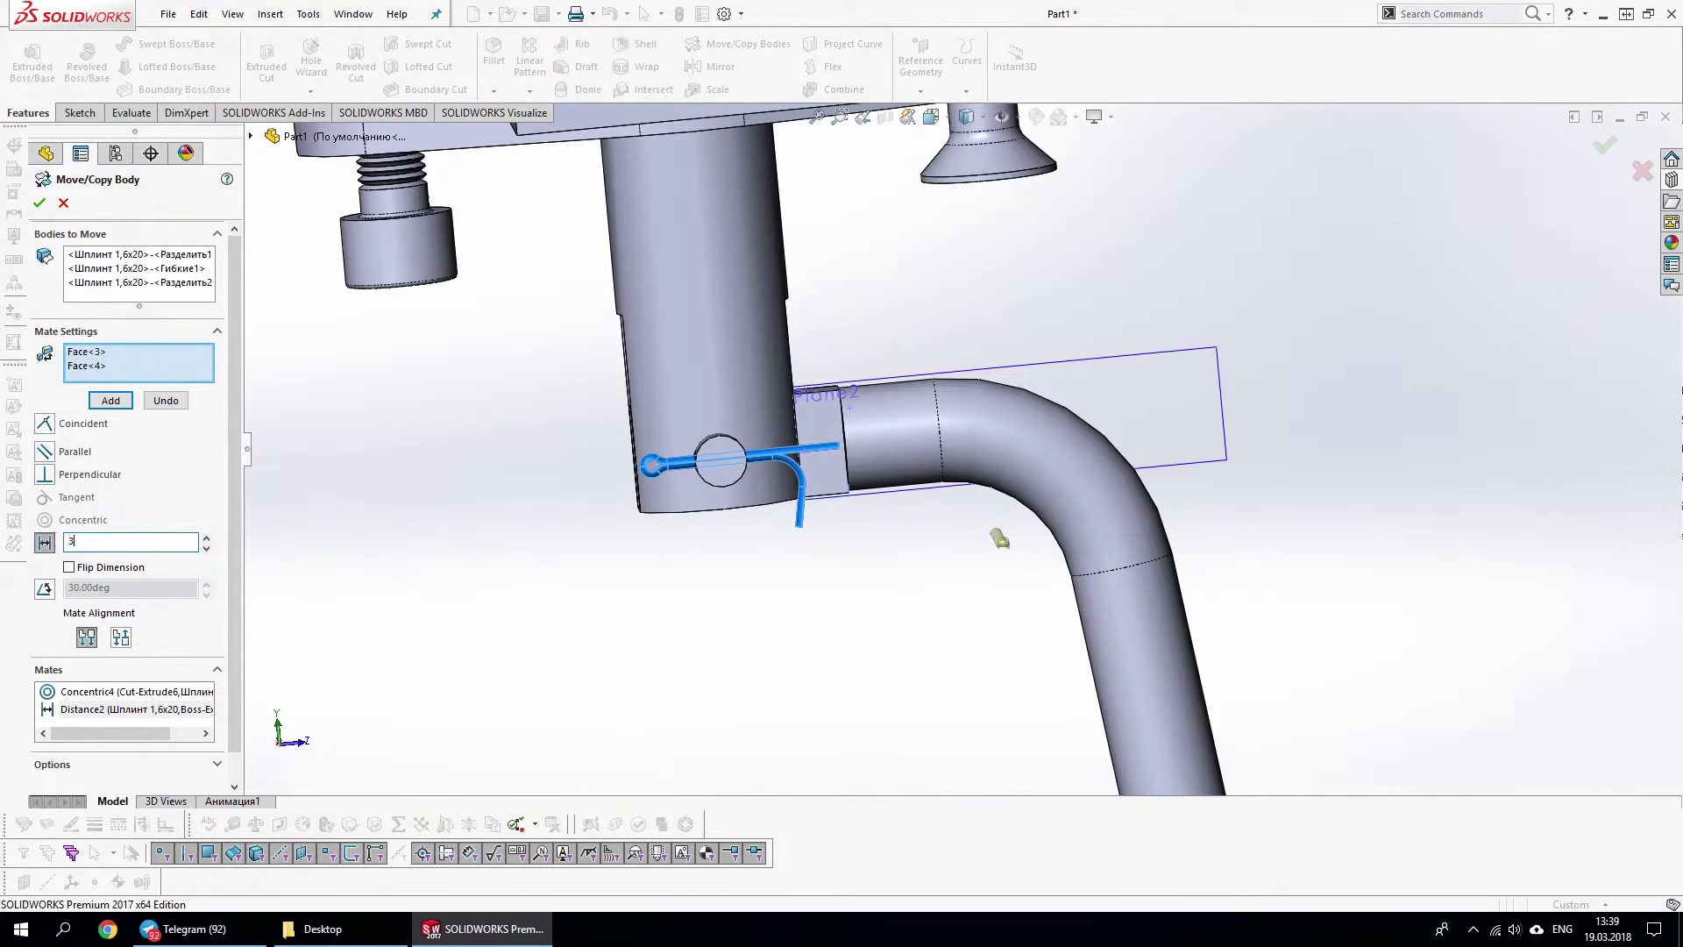
scroll(602, 463, up, 2)
key(Return)
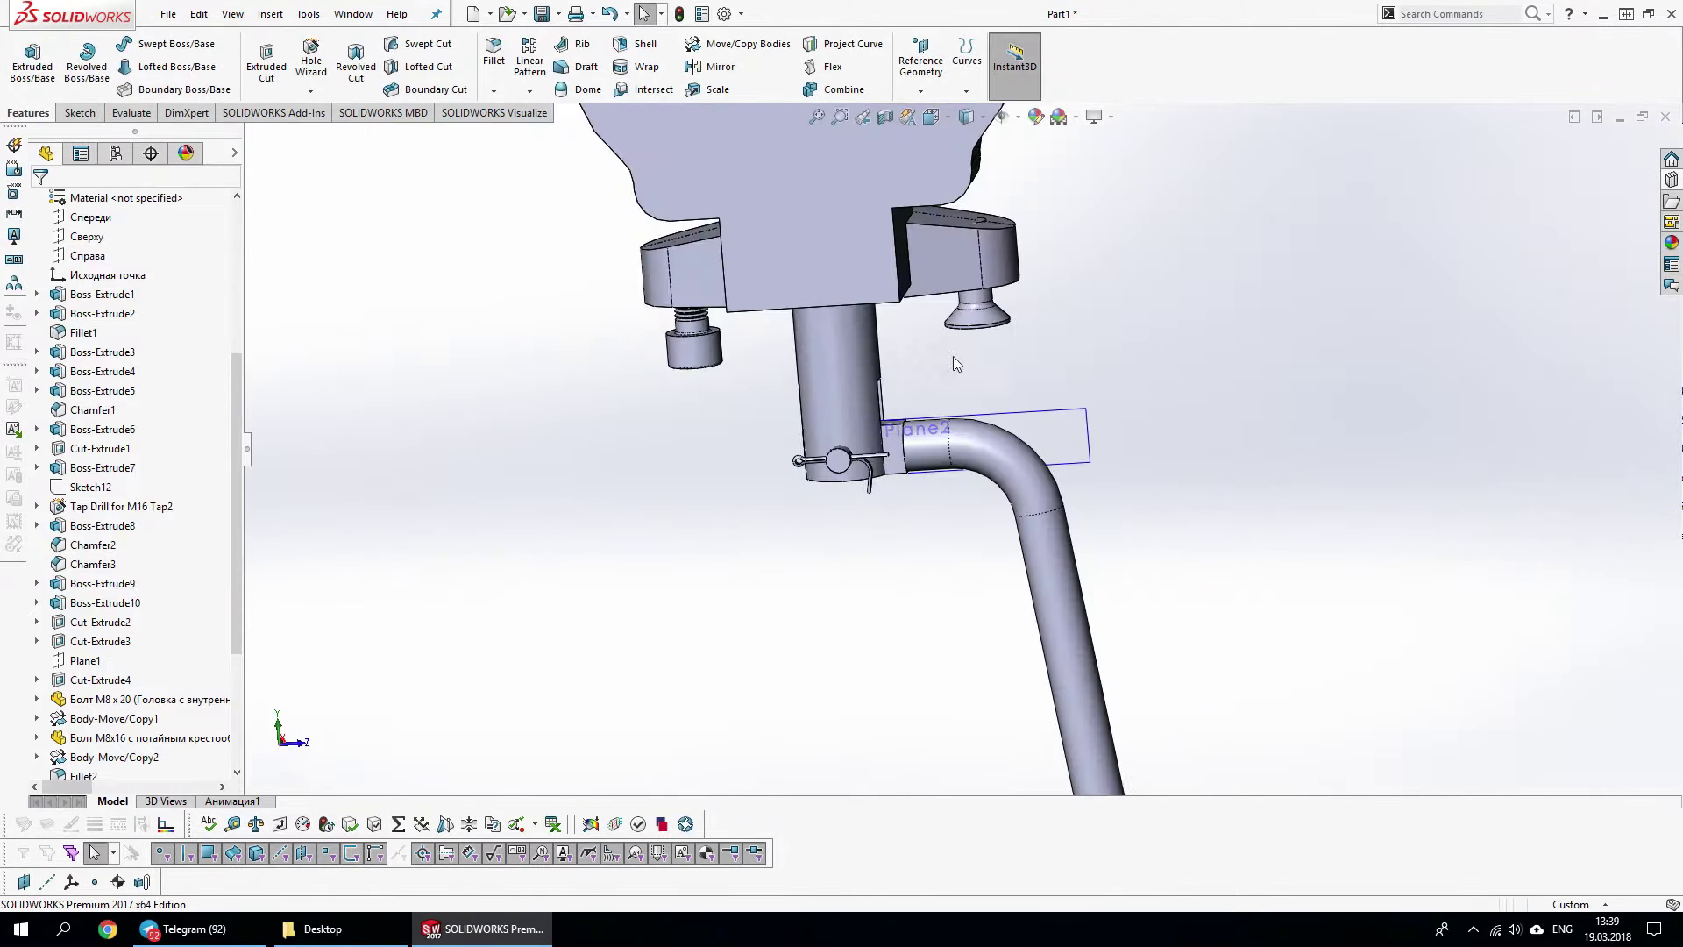
scroll(101, 721, down, 1)
middle_drag(456, 526, 601, 515)
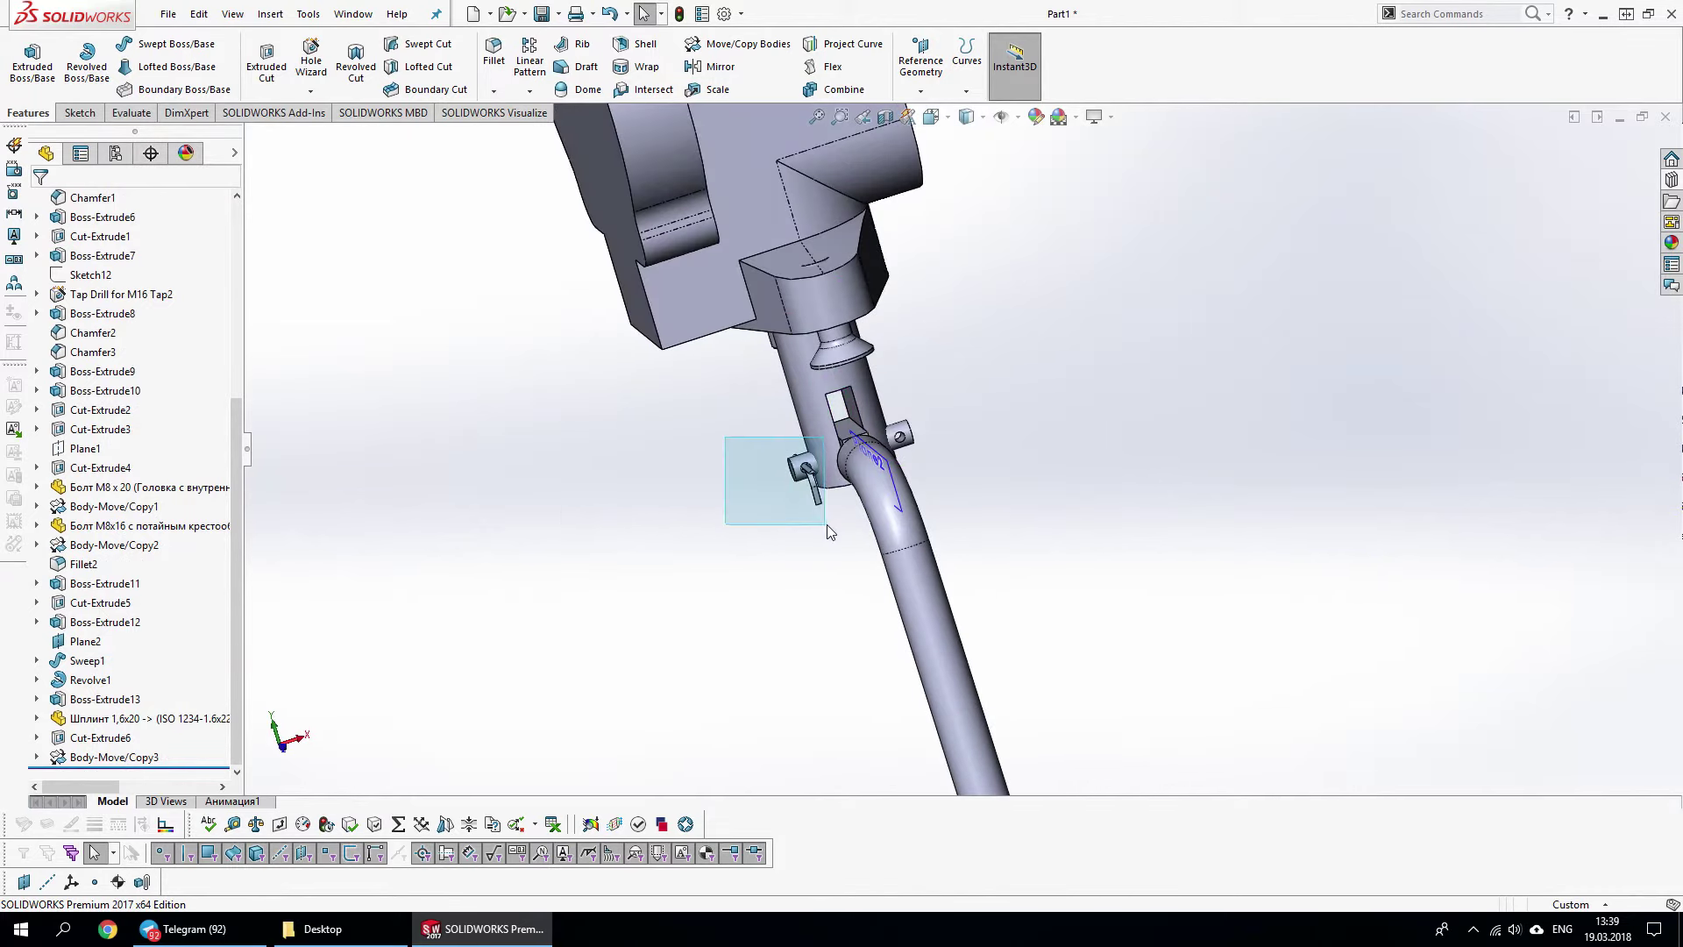
Mirror the cotter-pin bodies across Plane2 into the opposite cross-hole as Mirror1
scroll(890, 497, down, 2)
middle_drag(890, 497, 763, 485)
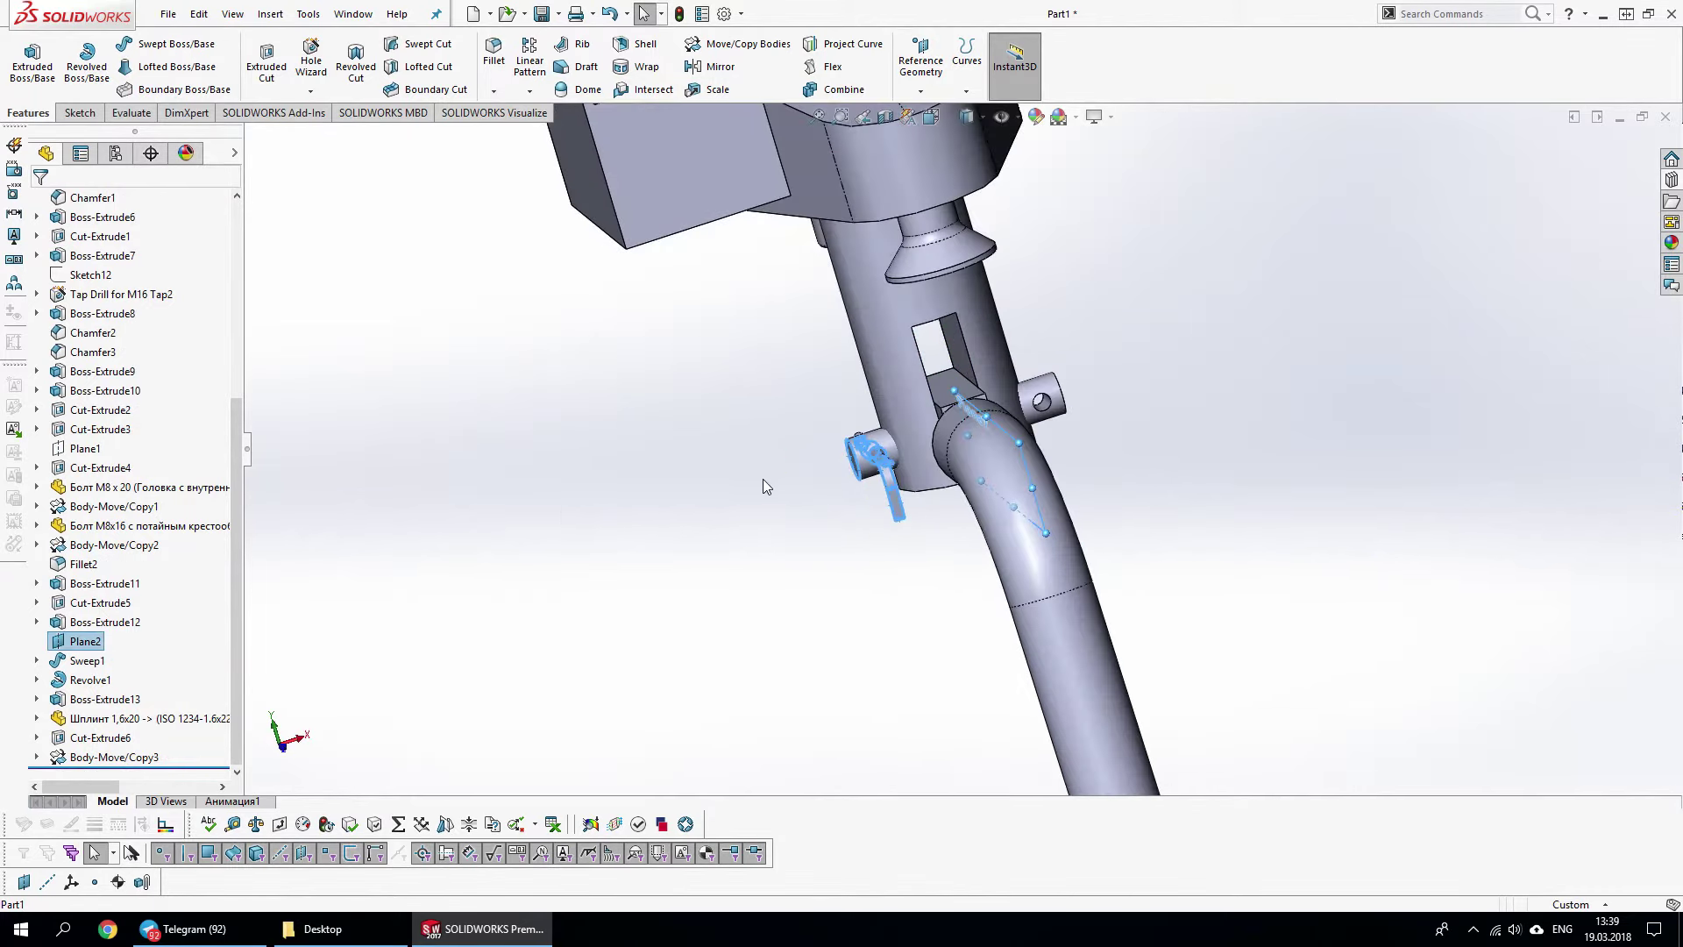
click(712, 66)
click(105, 386)
click(881, 504)
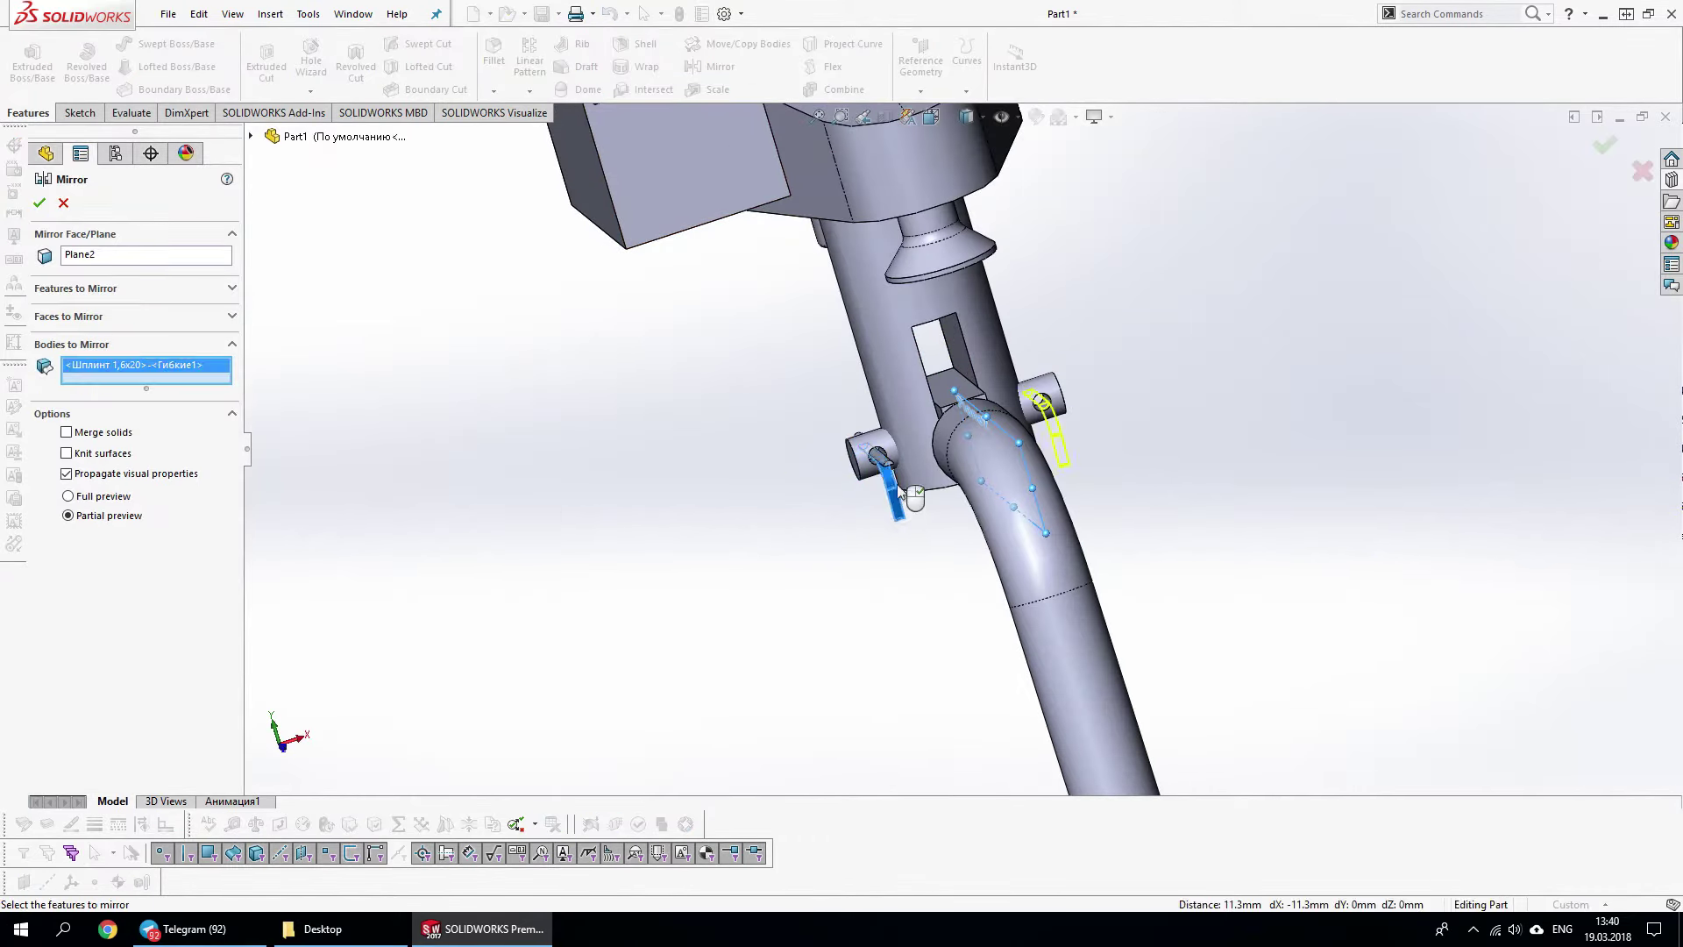
scroll(881, 504, up, 3)
click(841, 439)
mouse_move(841, 439)
middle_down()
mouse_move(708, 476)
mouse_move(896, 496)
mouse_move(857, 130)
mouse_move(814, 305)
mouse_move(1090, 470)
mouse_move(996, 620)
mouse_move(969, 551)
mouse_move(1027, 580)
middle_up()
key(Return)
scroll(708, 477, down, 3)
scroll(814, 305, up, 3)
scroll(814, 306, down, 3)
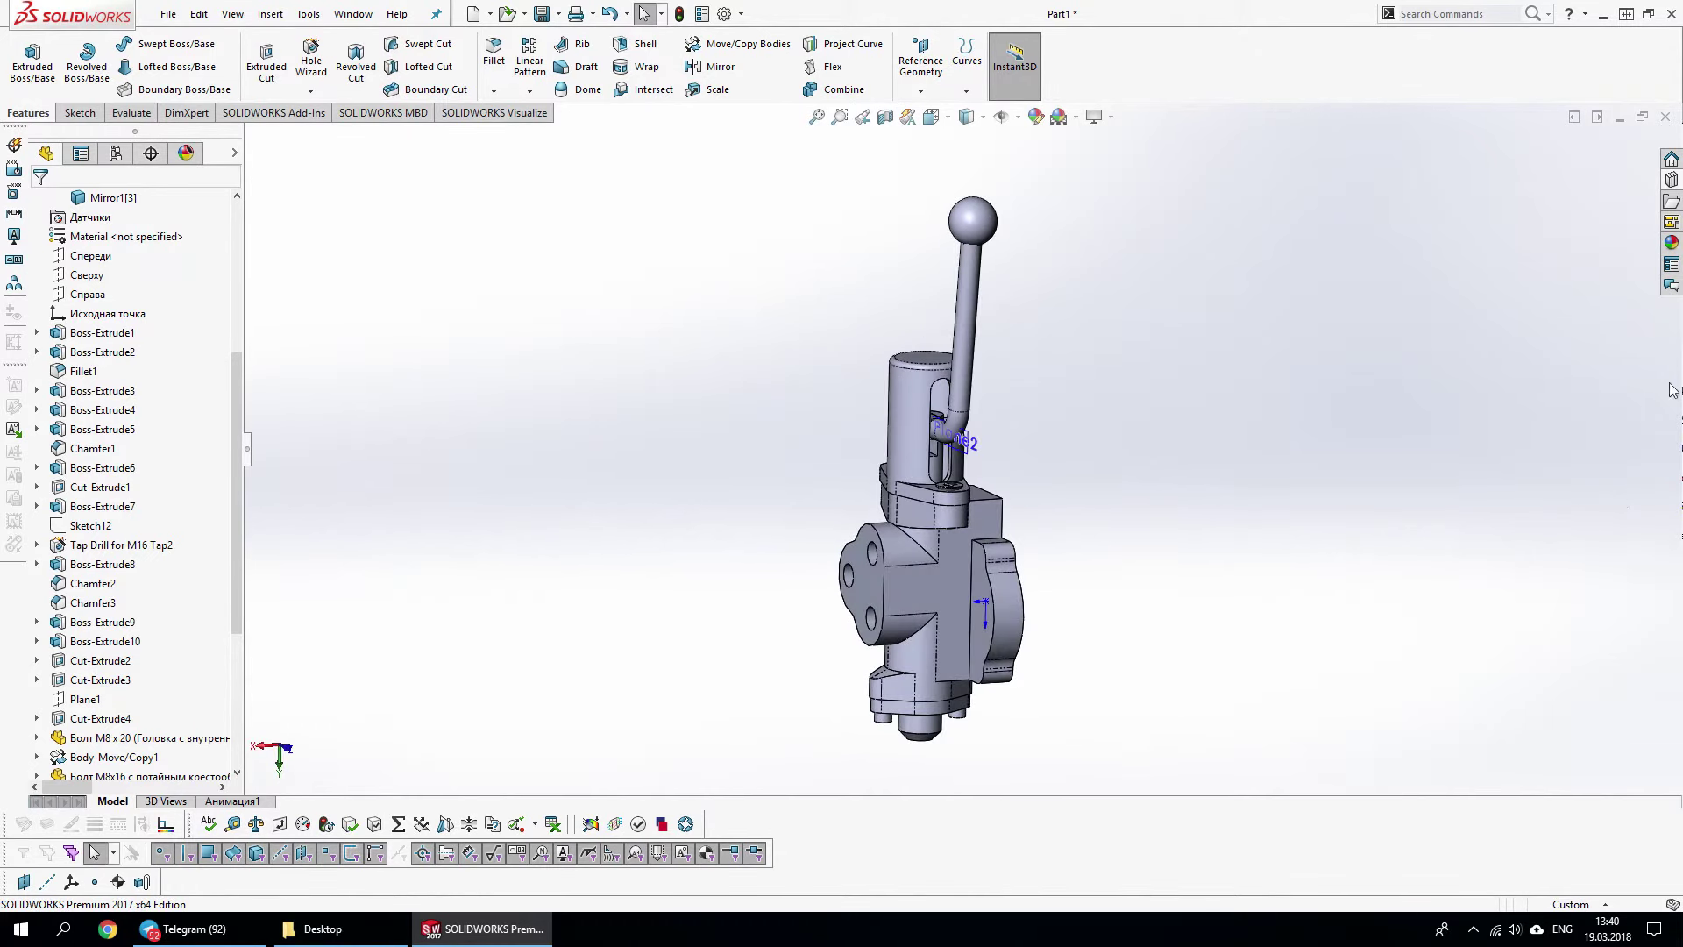
Apply dark body appearances to the cylinder and the lever ball (черный пластик)
click(1672, 247)
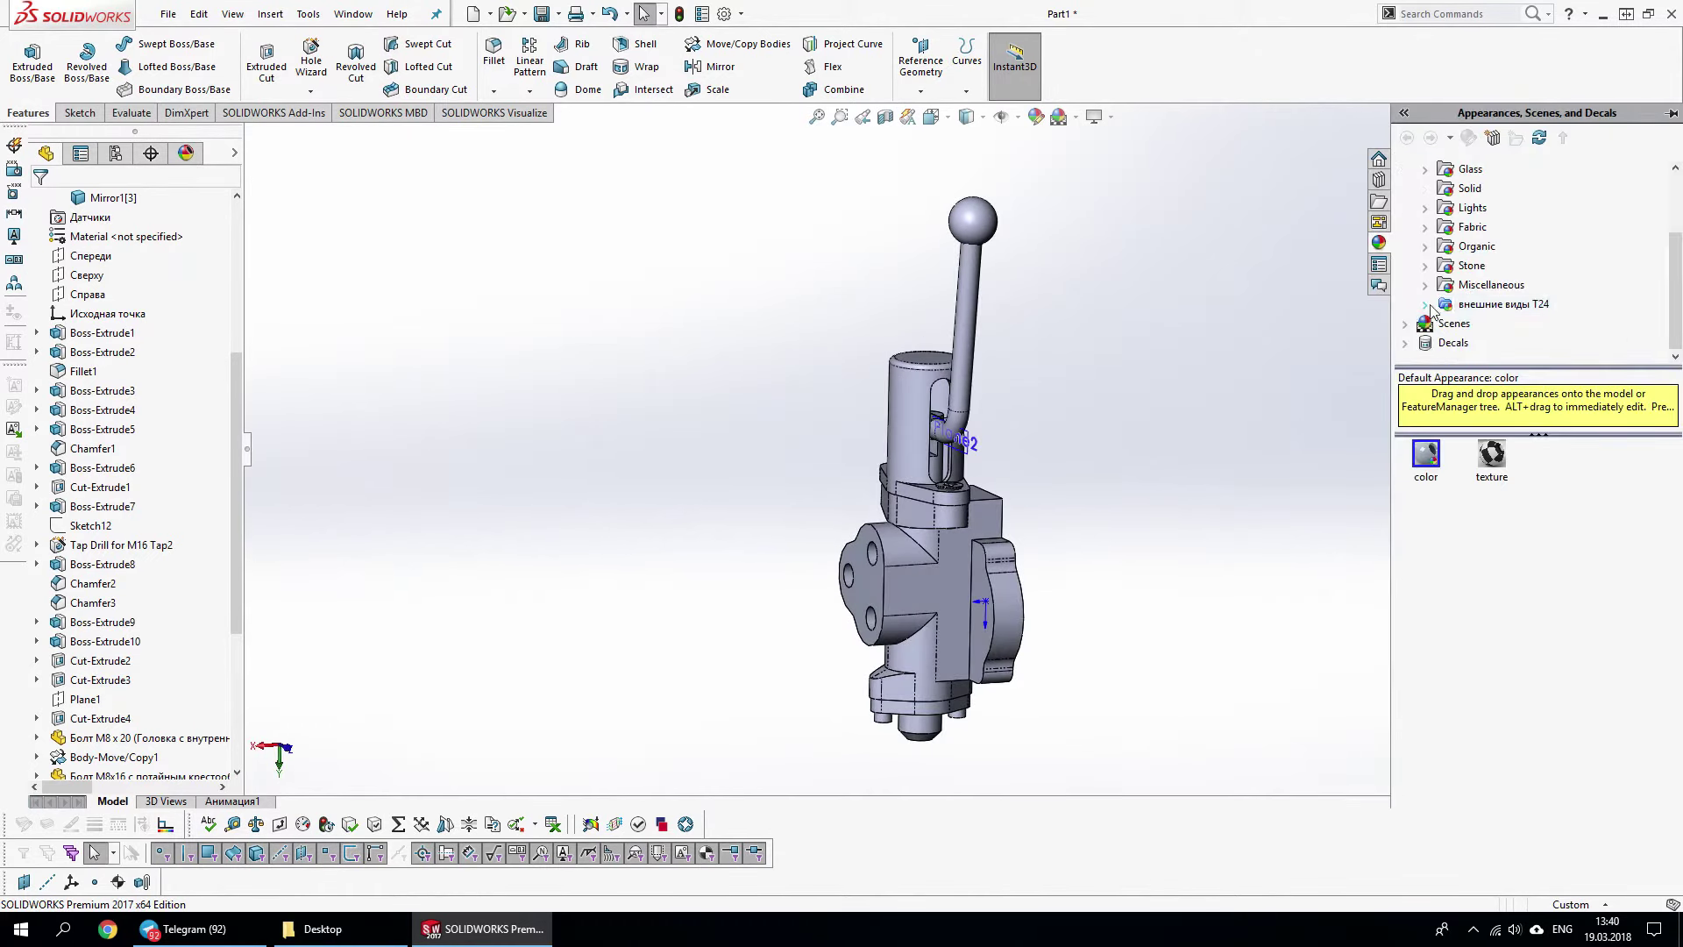
double_click(1478, 456)
drag(1507, 657, 944, 473)
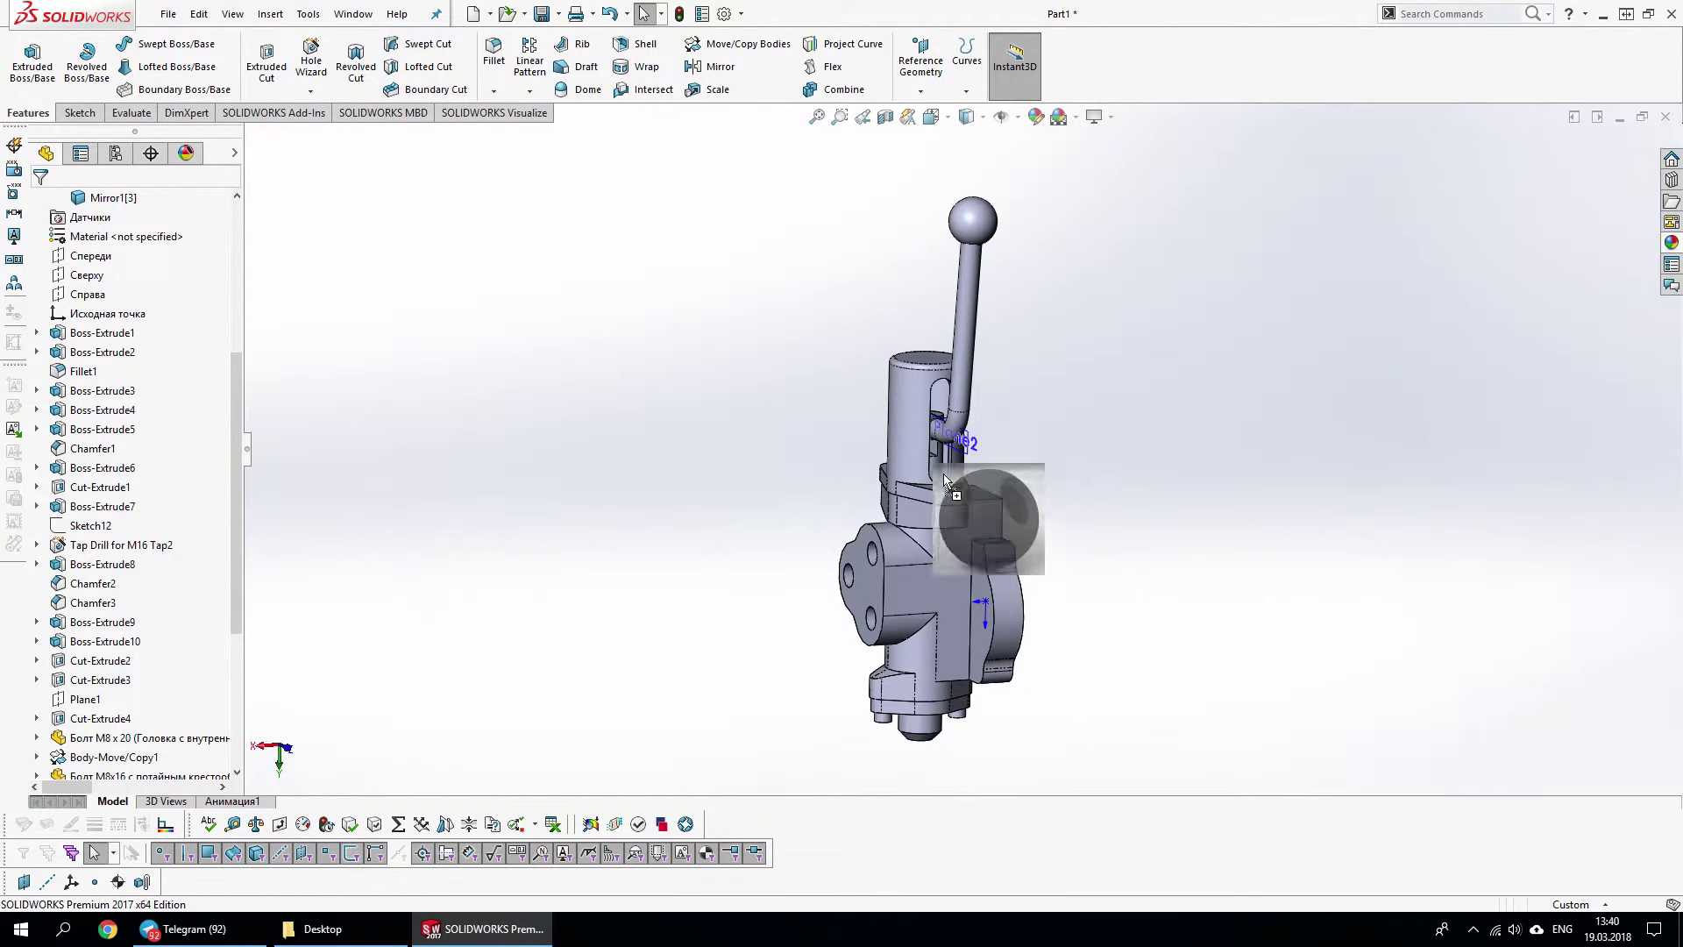
click(901, 463)
scroll(951, 327, up, 1)
scroll(950, 327, up, 2)
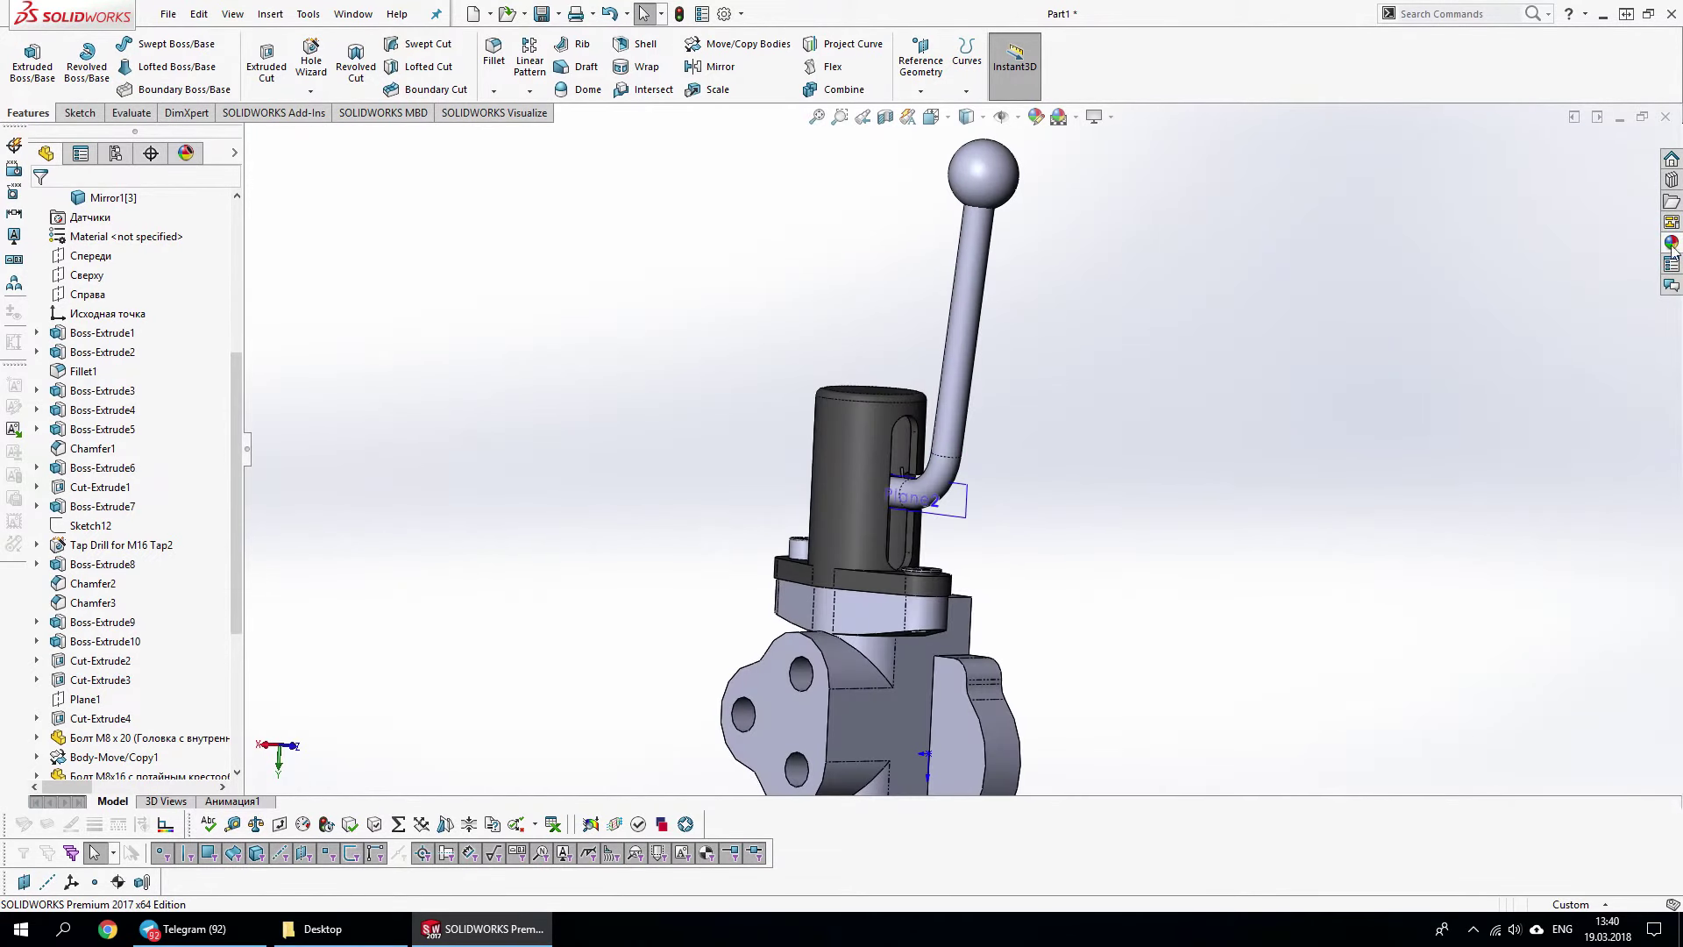
click(1672, 247)
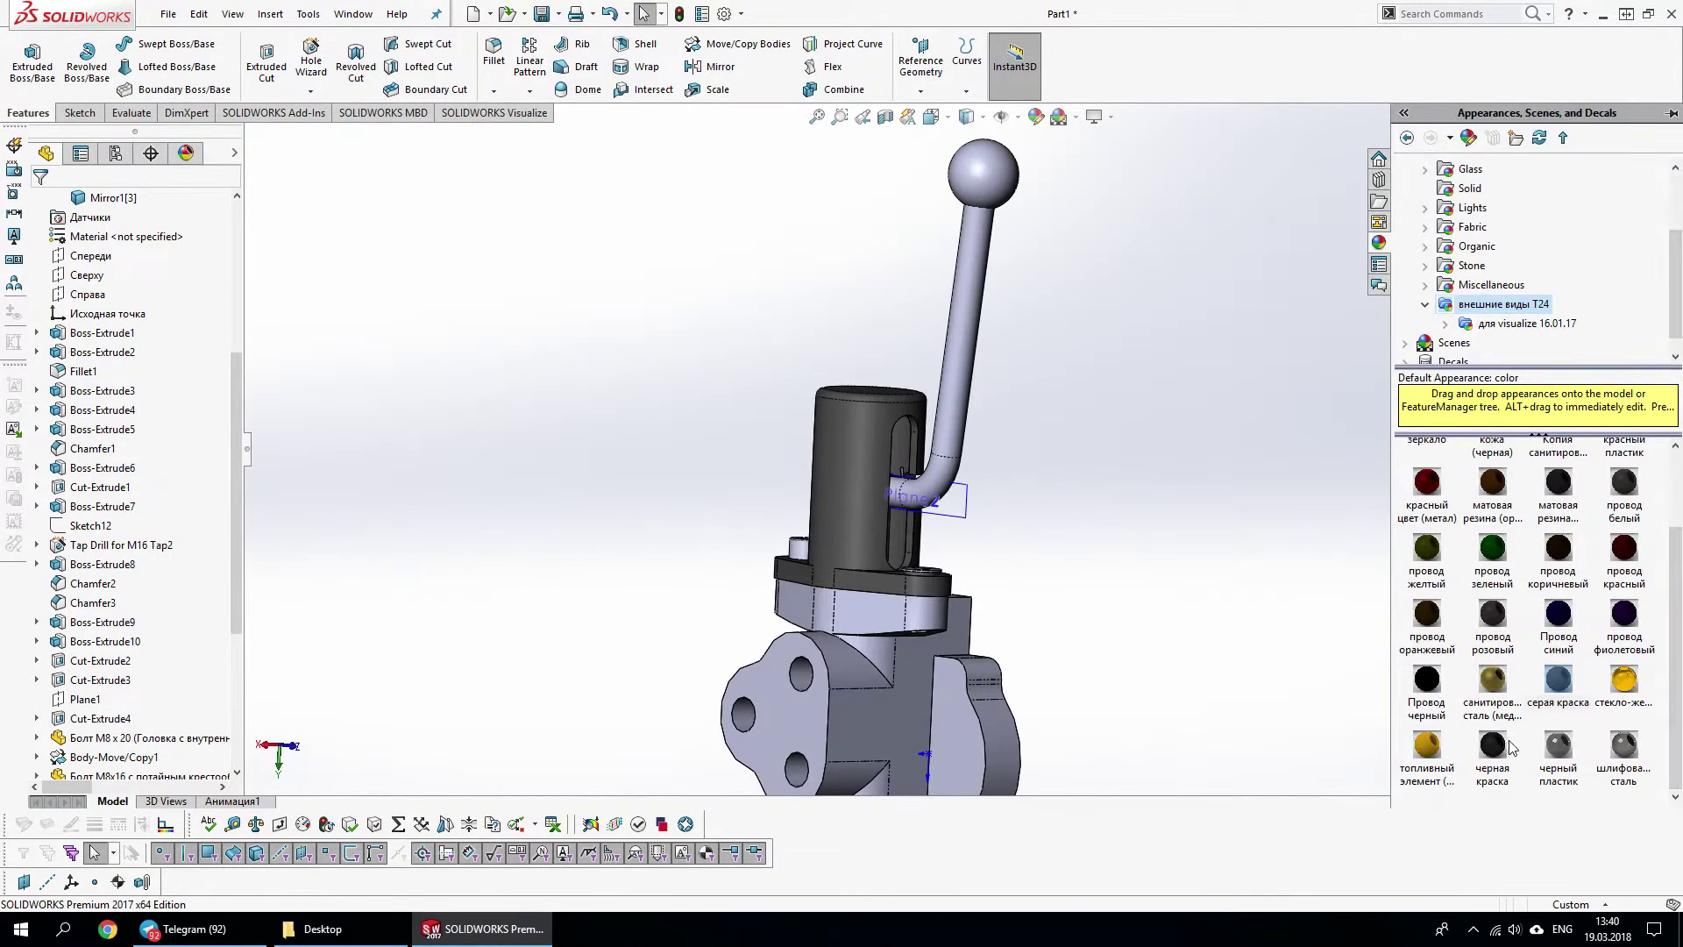
drag(1559, 752, 998, 179)
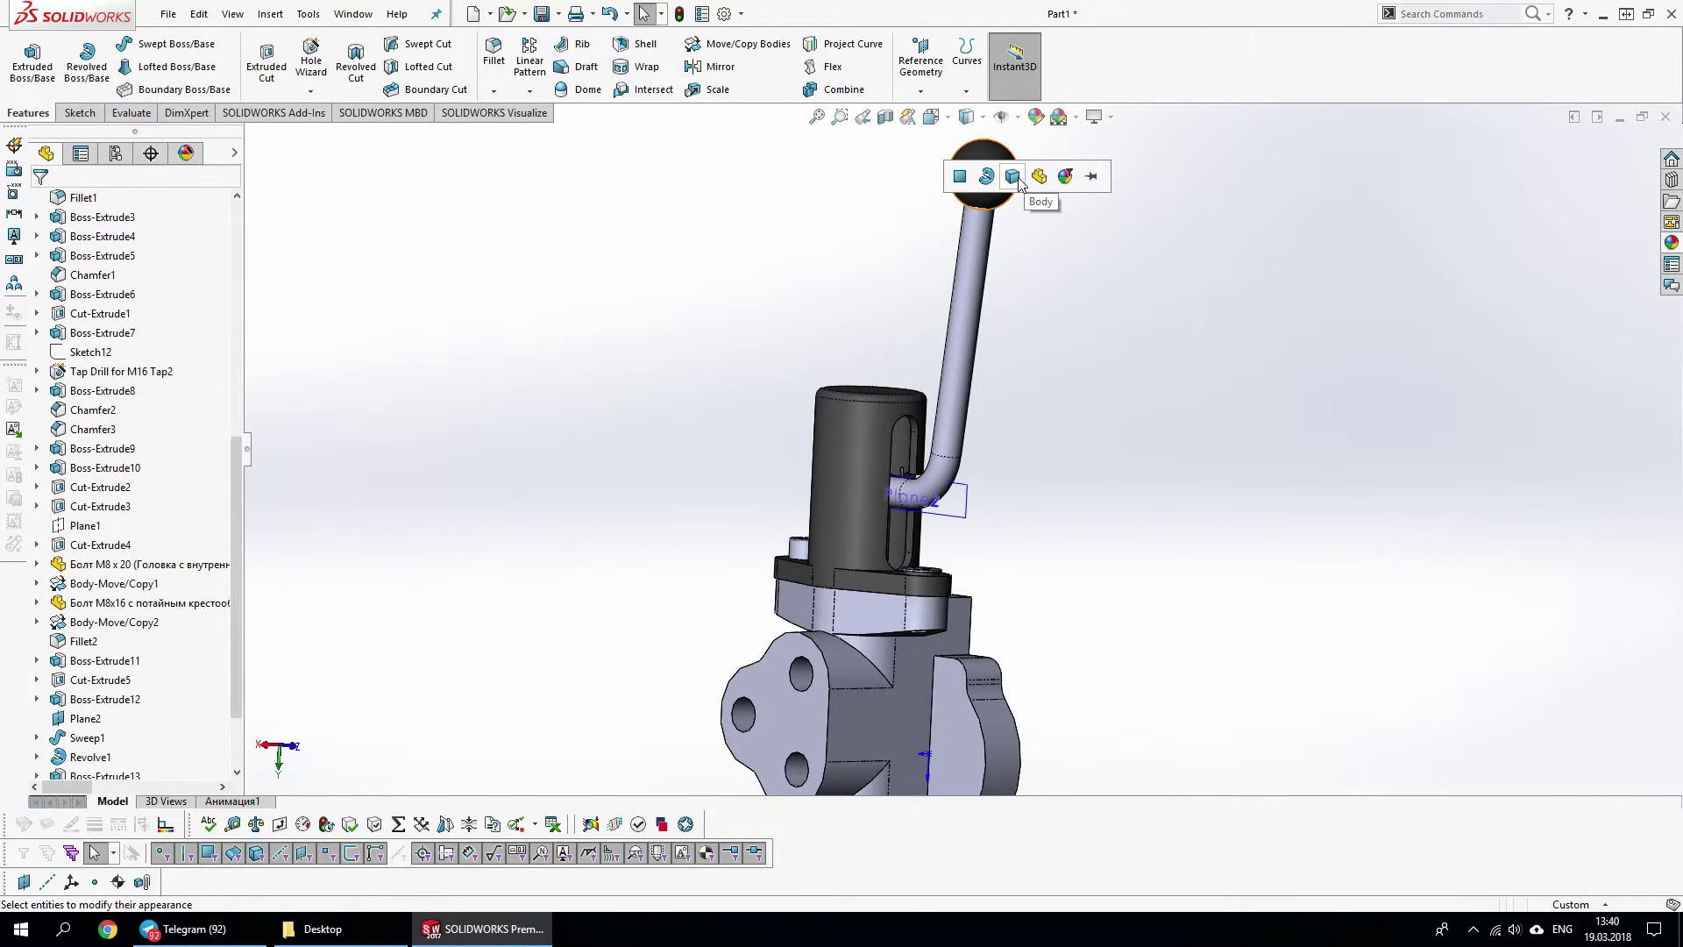
click(1017, 179)
key(z)
Give the lever rod a new appearance and the socket-head bolt a dark finish
click(1672, 246)
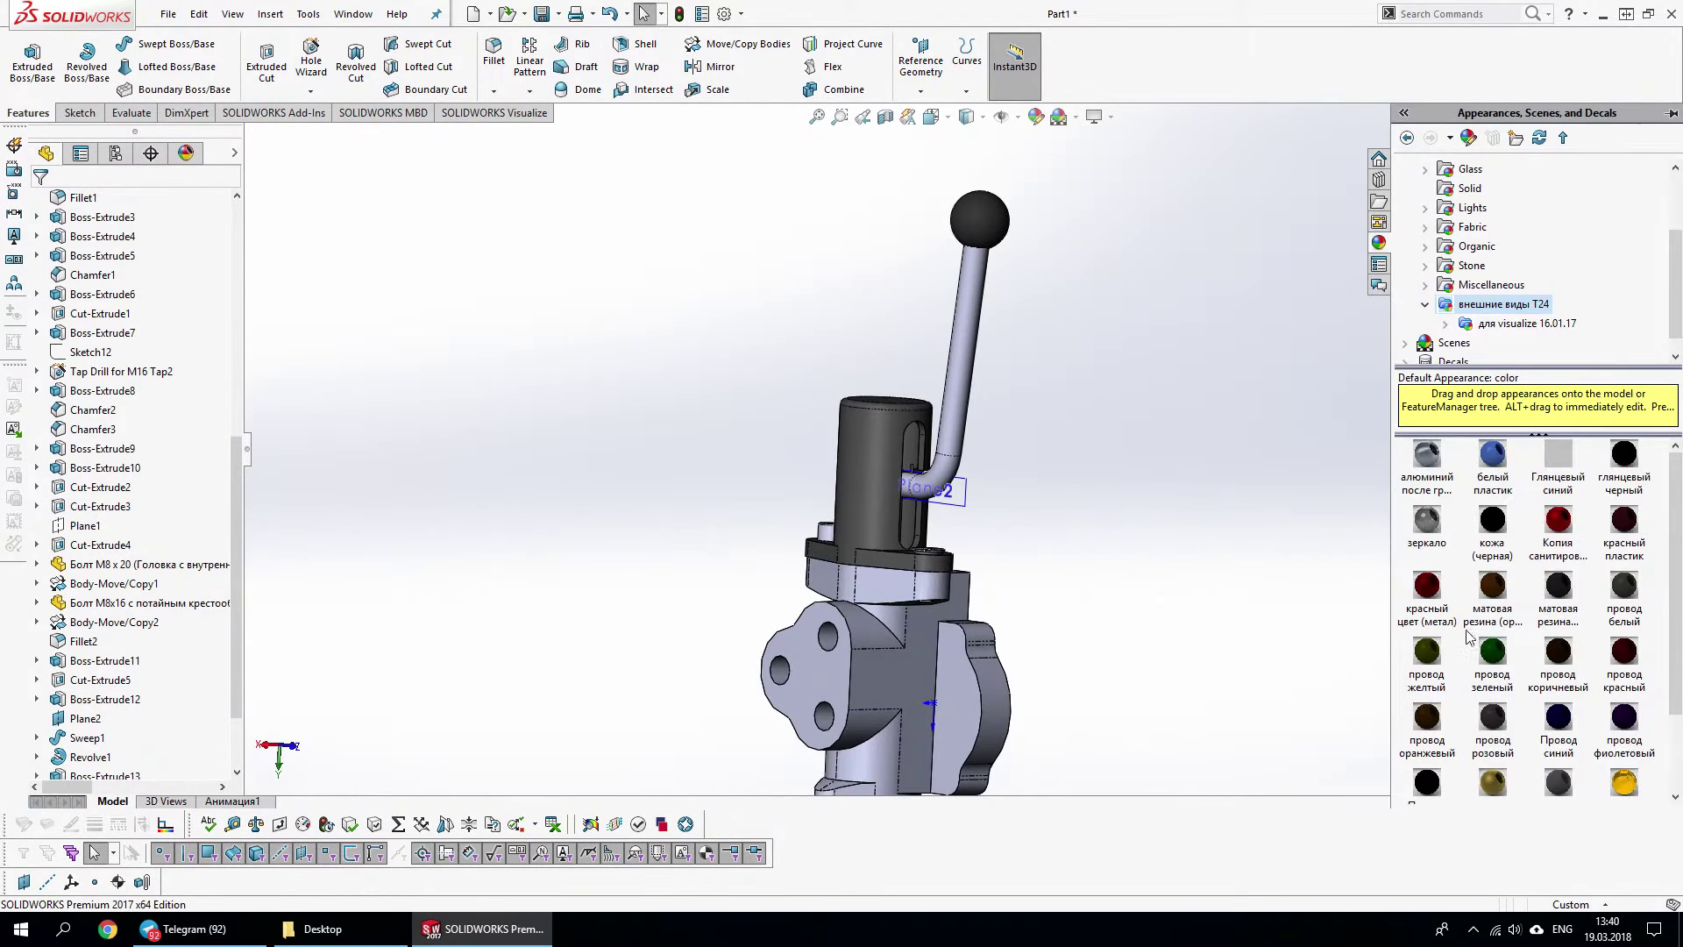
drag(1677, 550, 1680, 649)
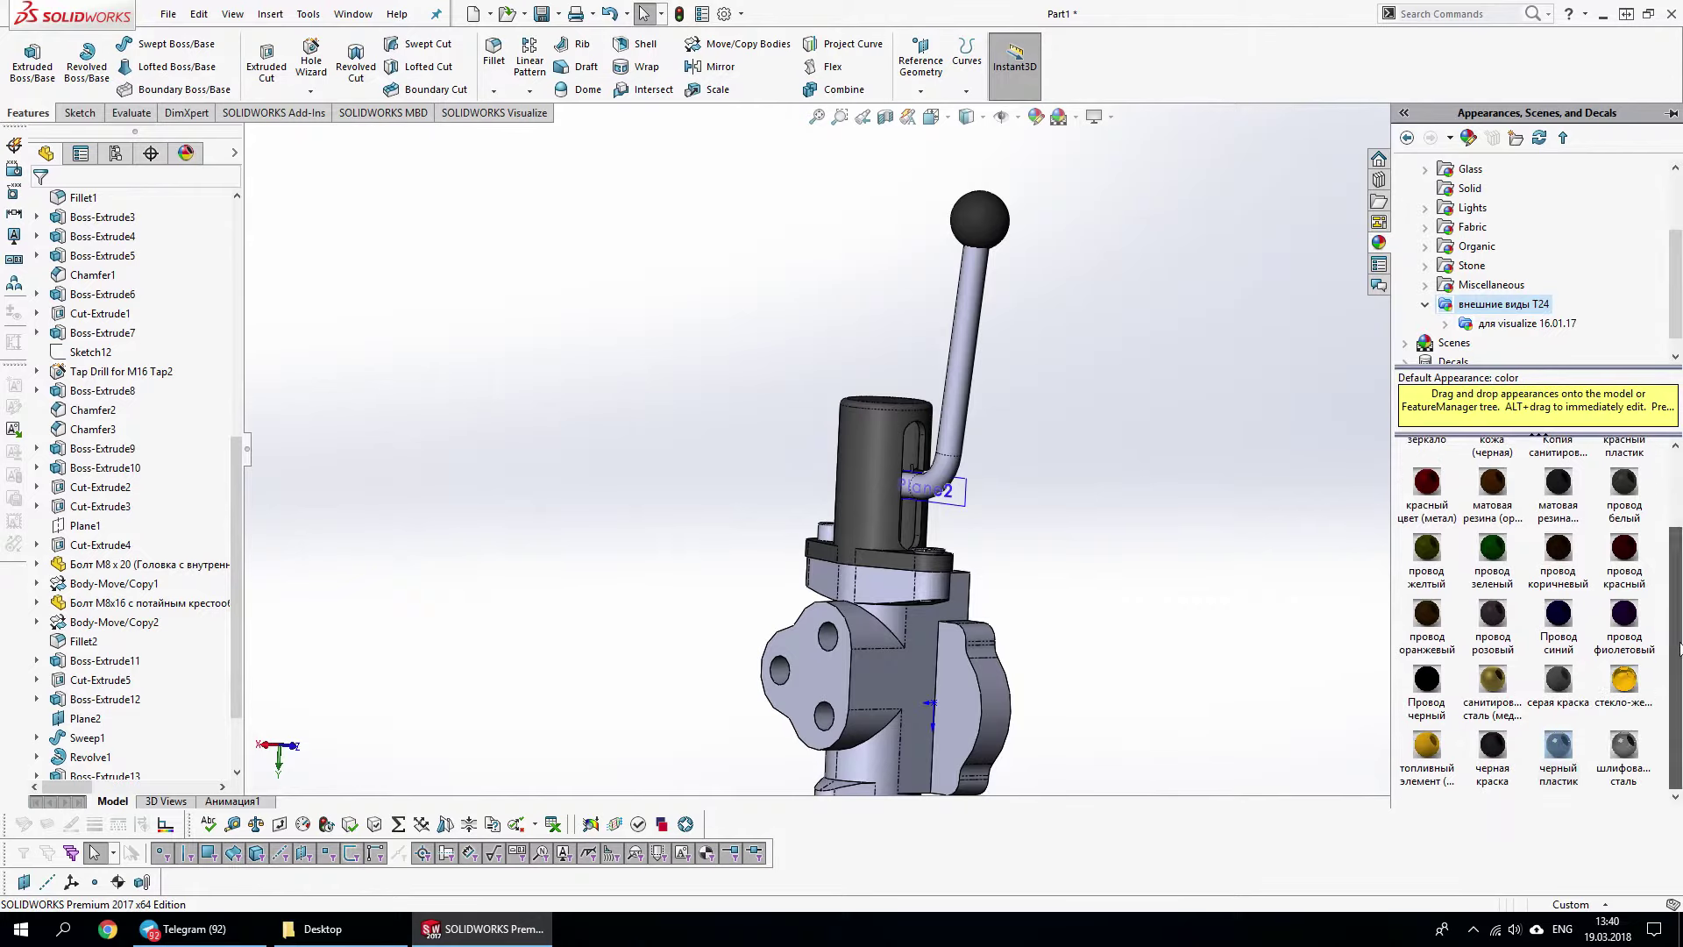
drag(1616, 747, 969, 372)
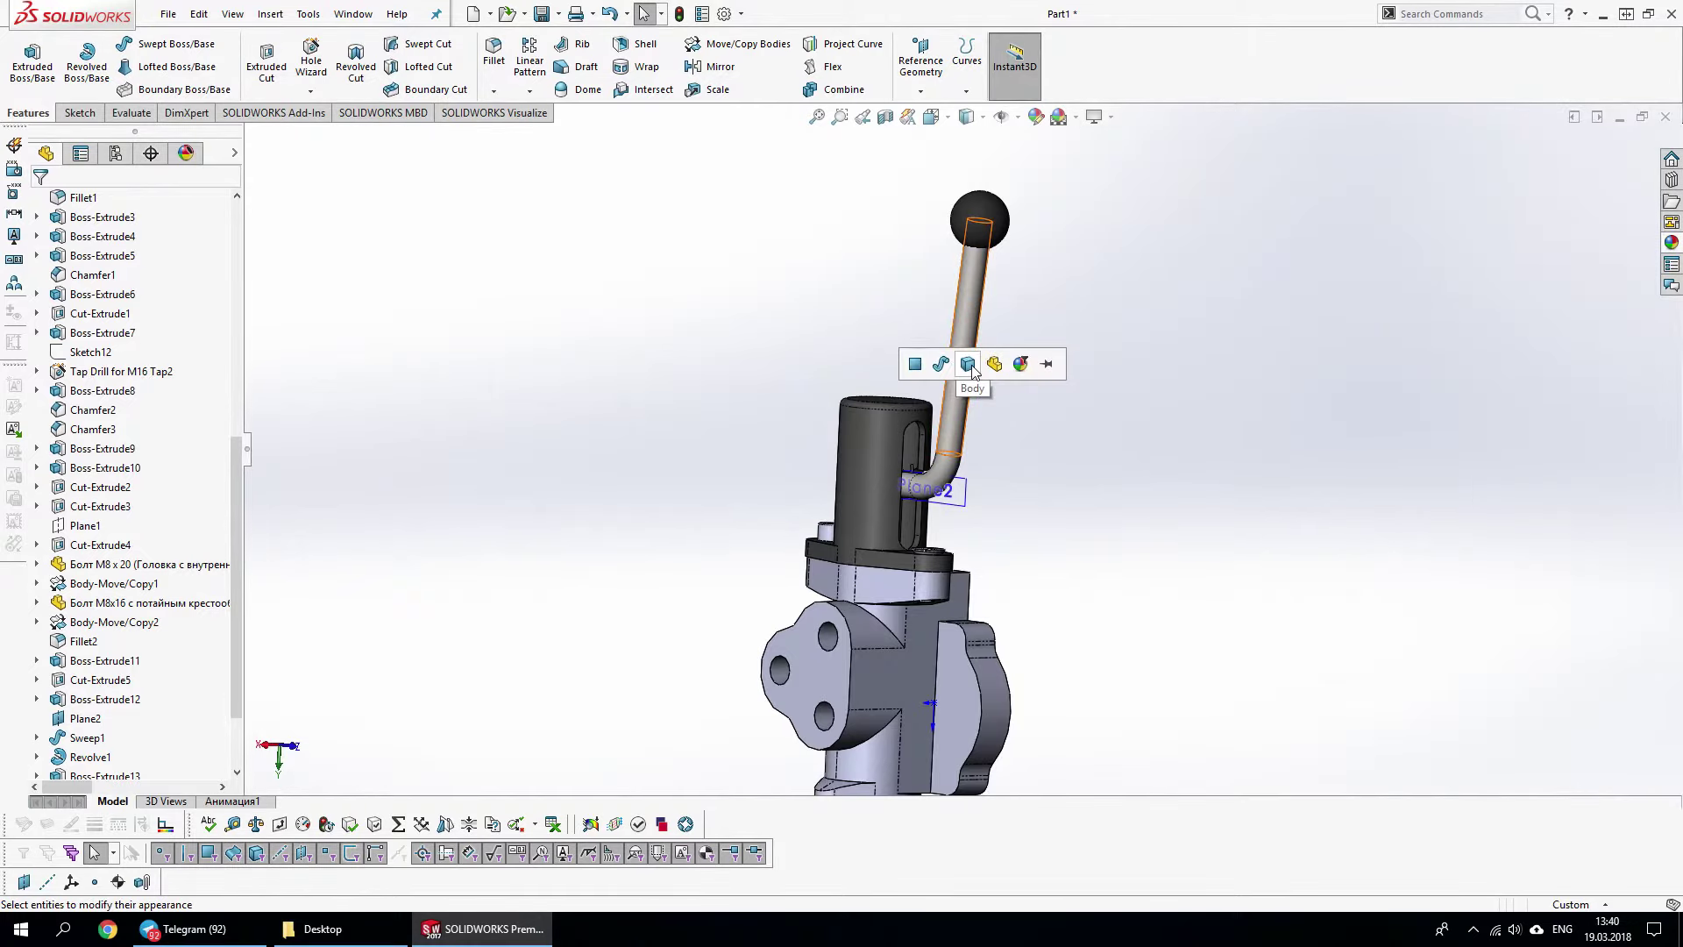
click(972, 371)
scroll(972, 477, down, 3)
scroll(1008, 487, down, 3)
scroll(1042, 494, down, 2)
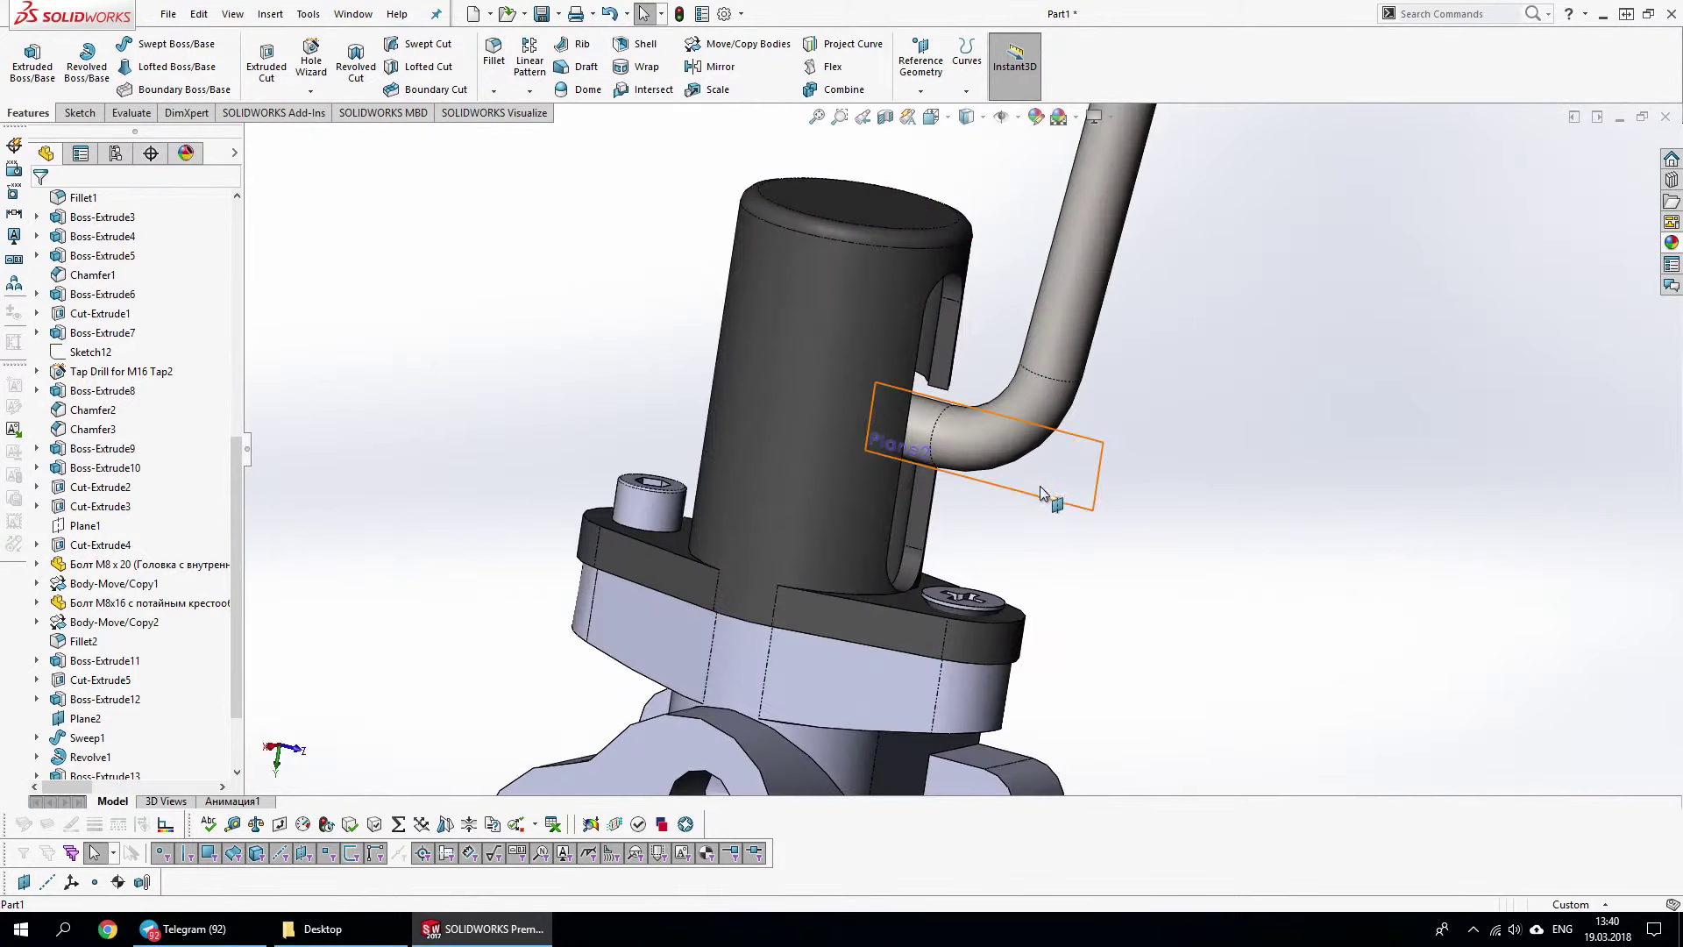
click(1672, 242)
drag(1387, 584, 649, 496)
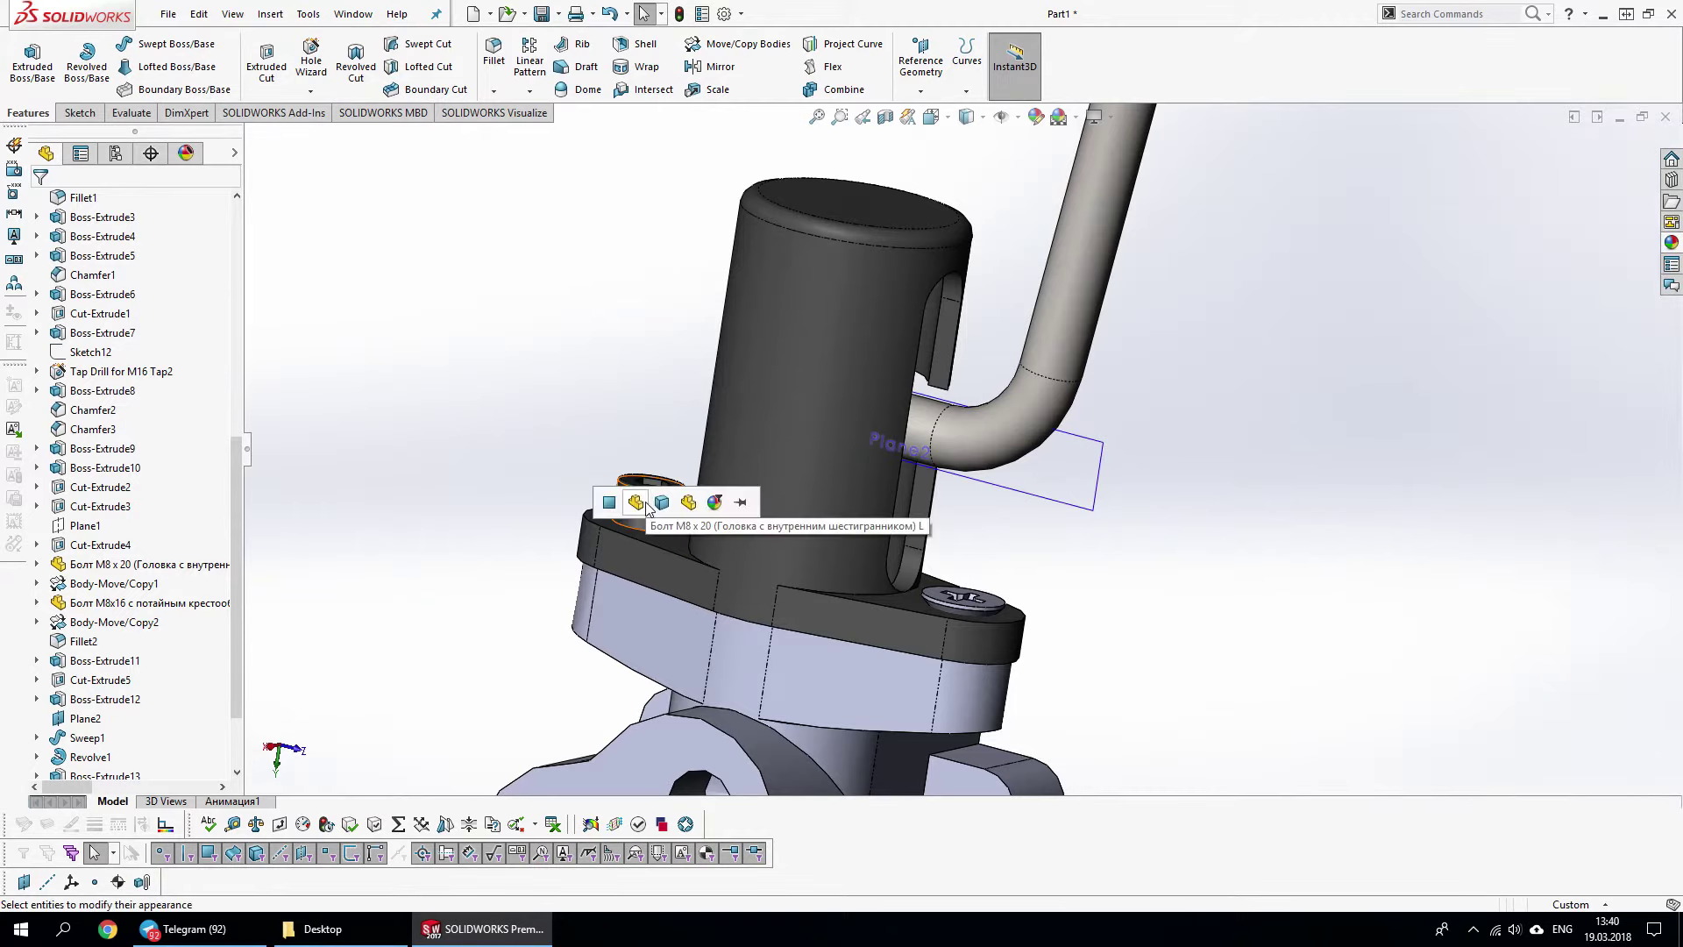
click(653, 496)
Open the Гайка M5 nut part from the Design Library
click(1672, 242)
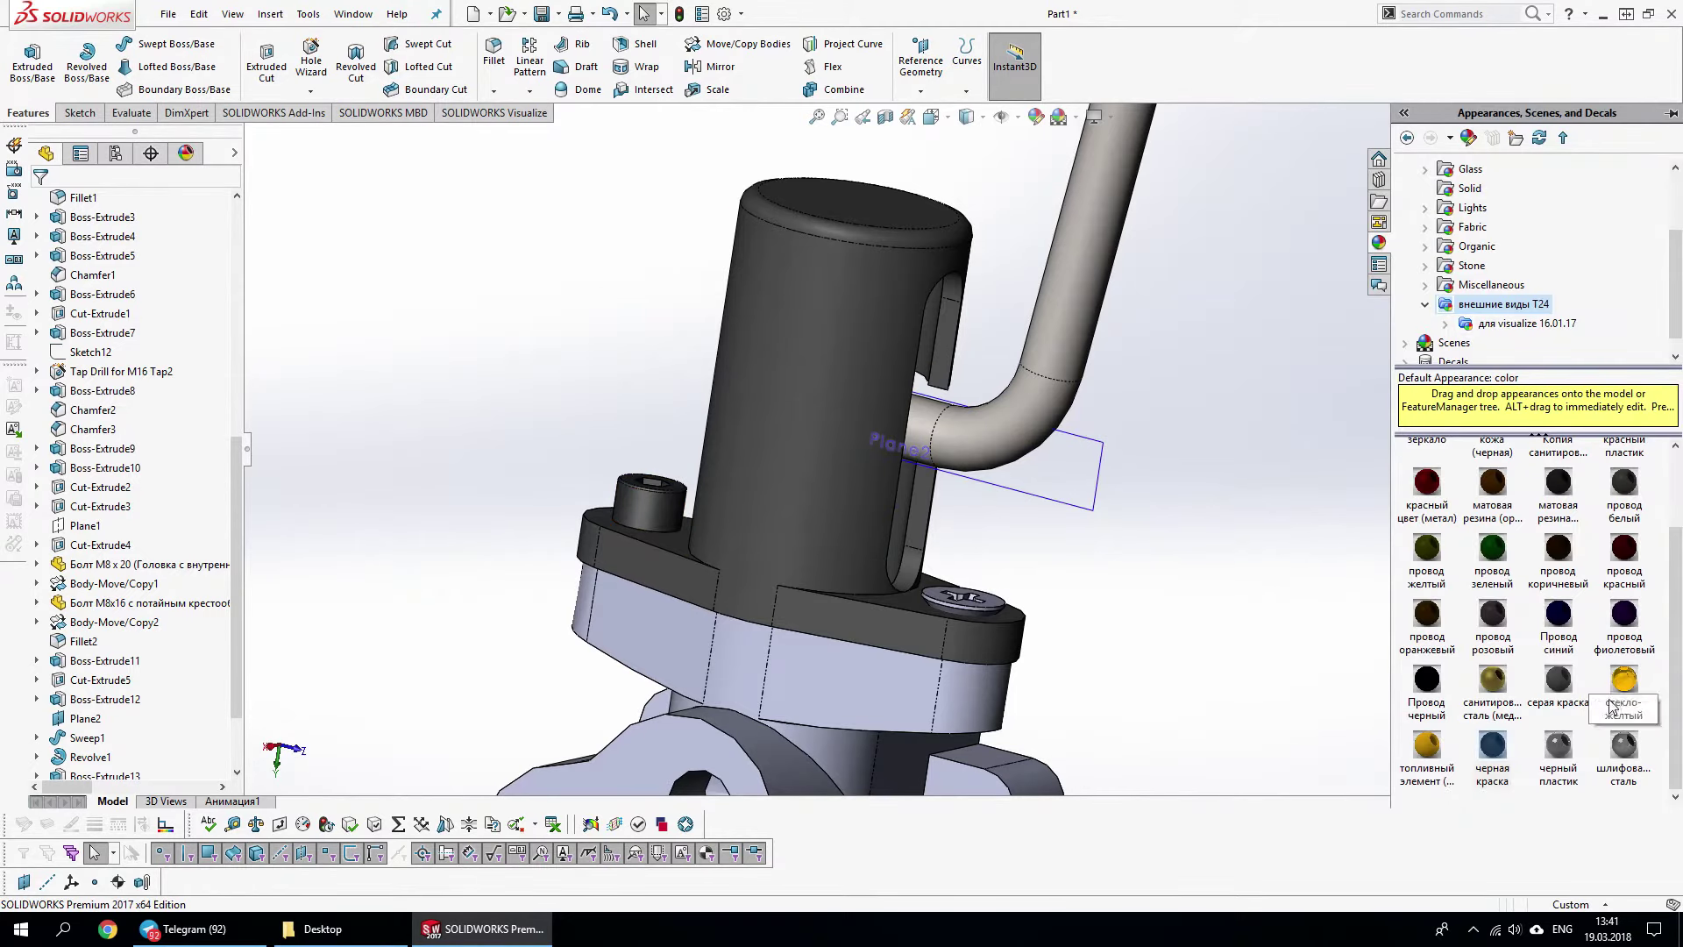
click(1672, 242)
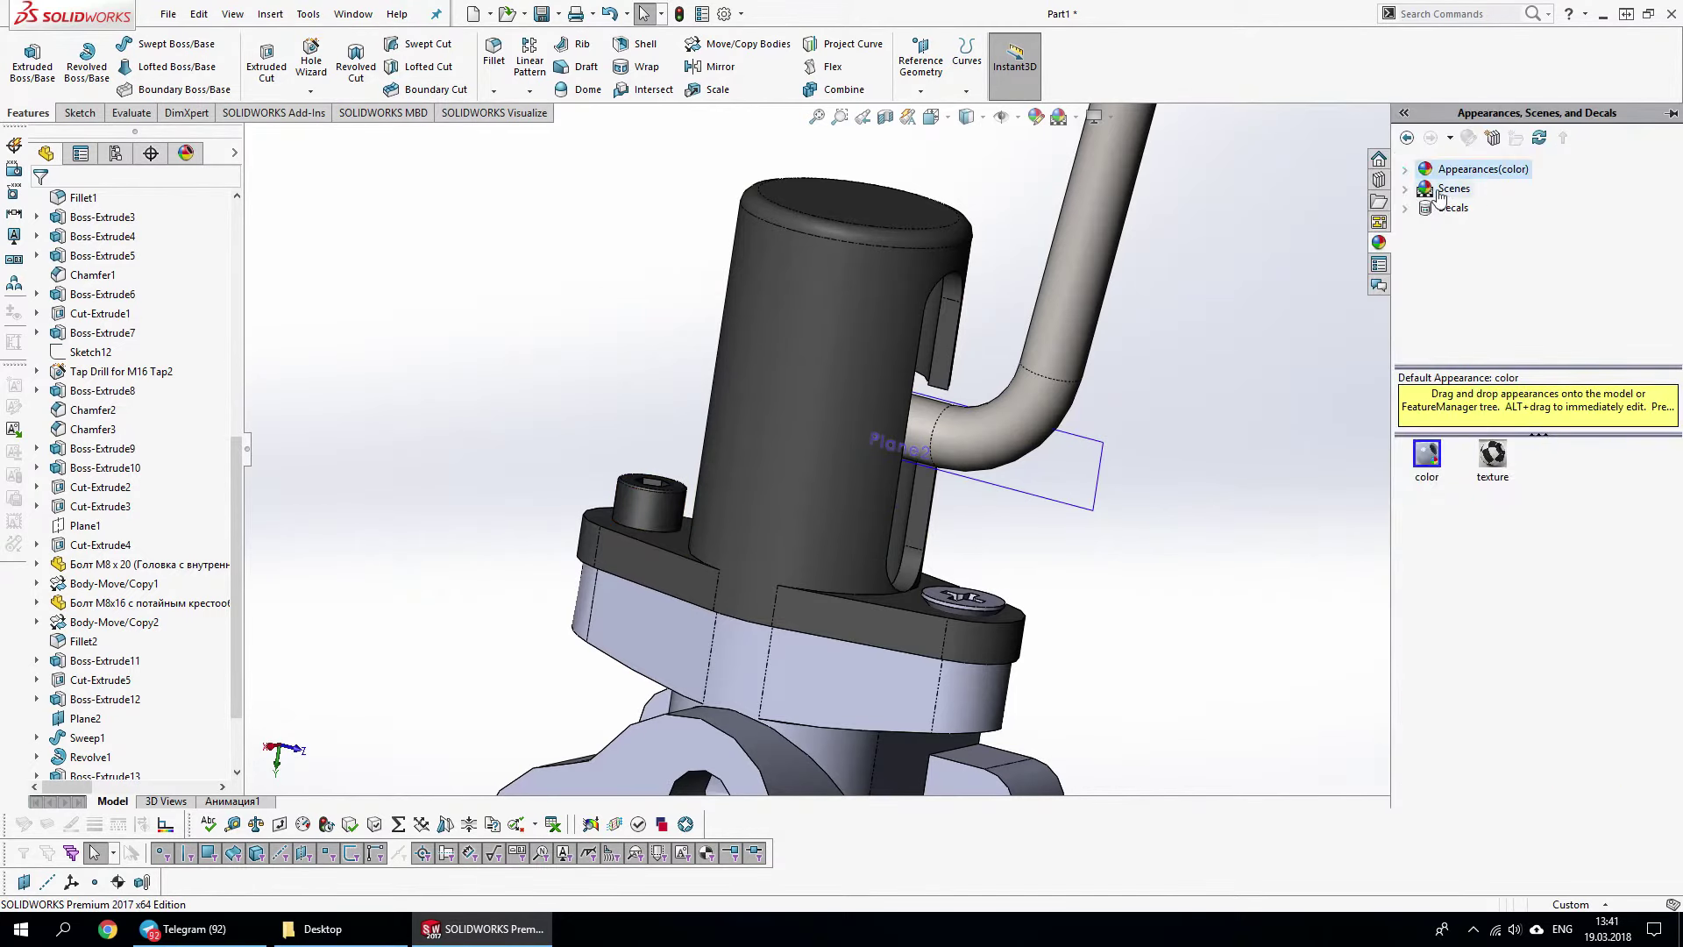
click(1380, 180)
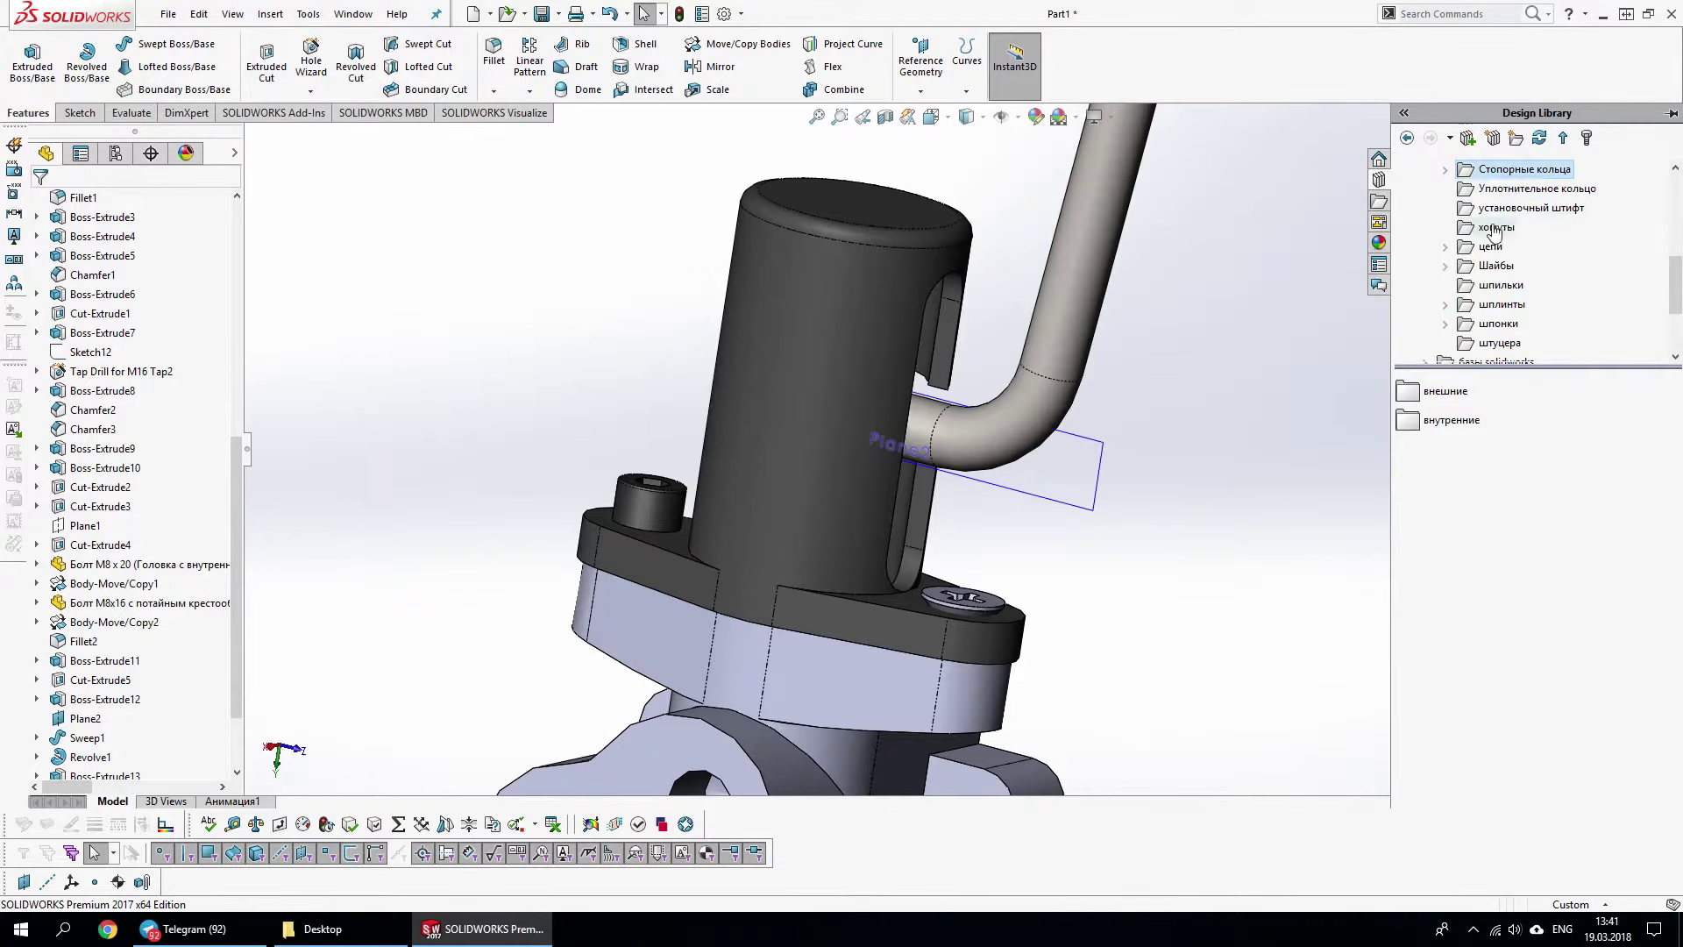
right_click(1439, 481)
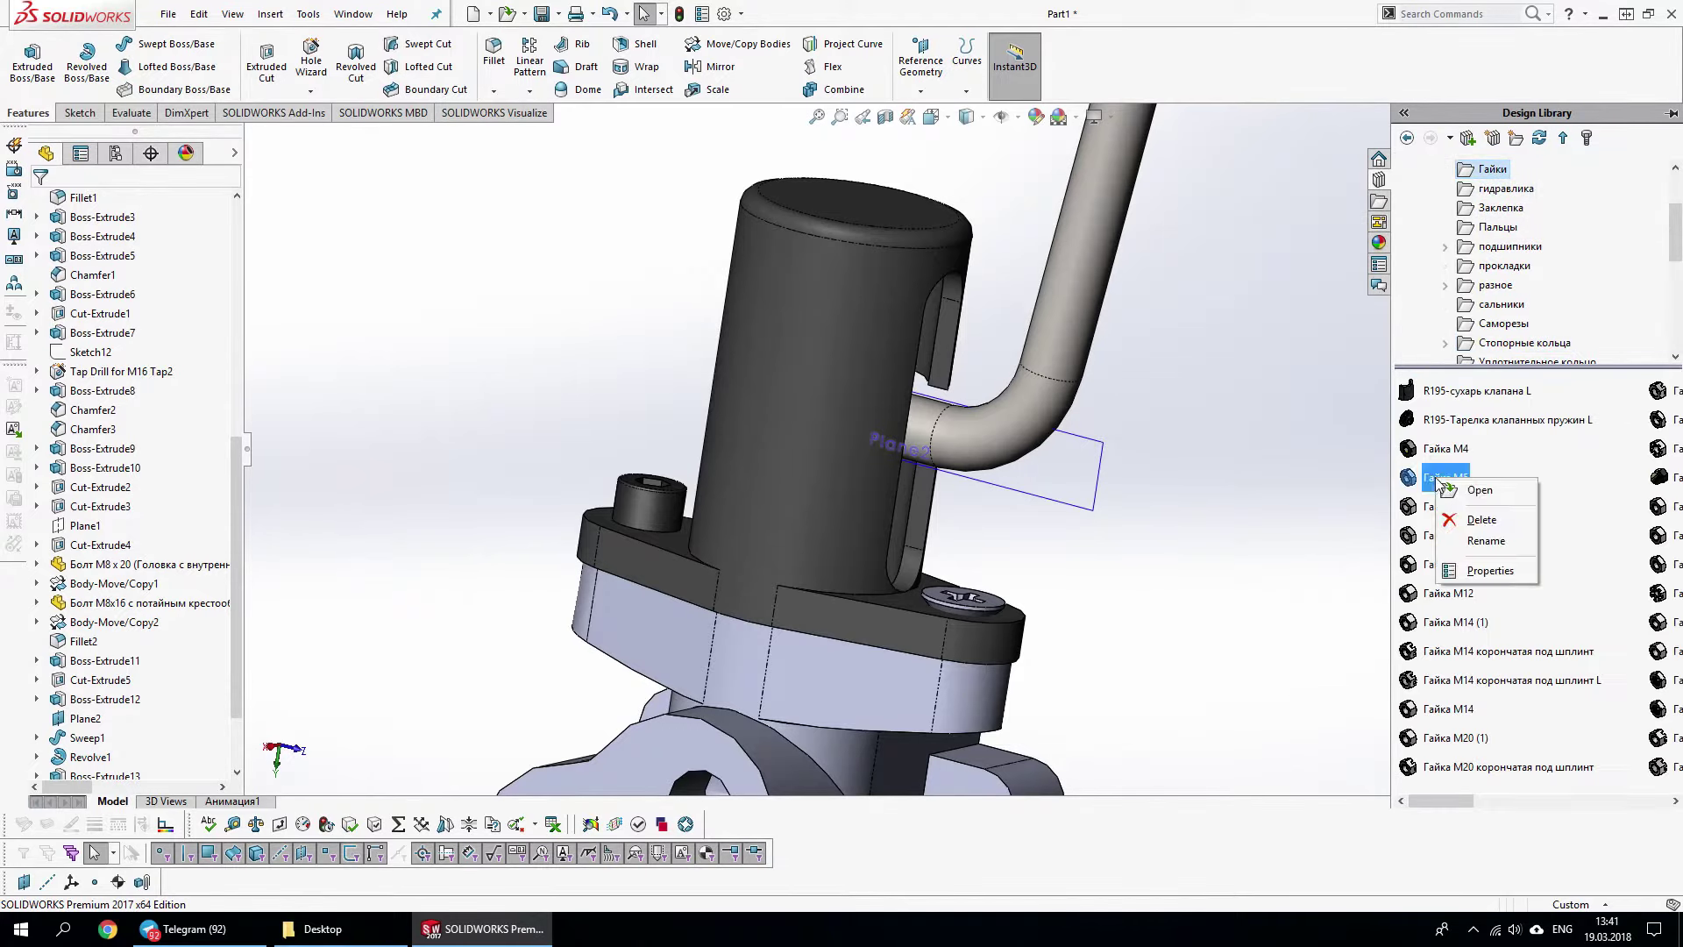
click(1464, 490)
Return to Part1 and inspect the screws on the flange, valve top and underside
click(1021, 450)
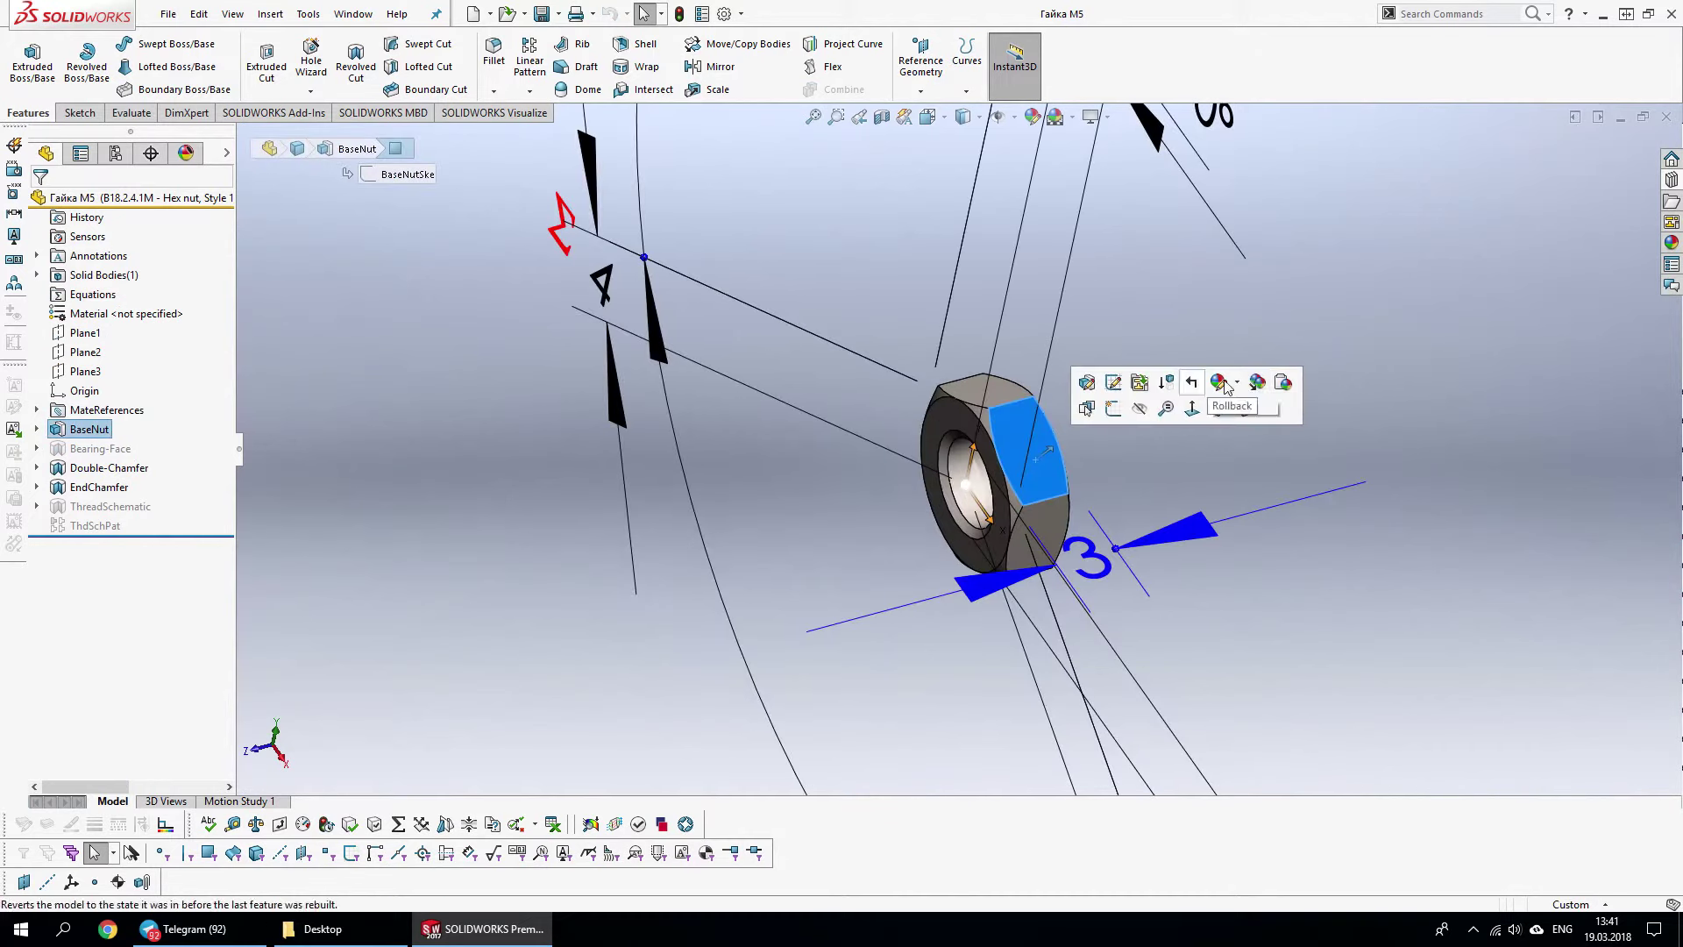
key(ctrl+Tab)
scroll(1027, 442, up, 3)
click(982, 614)
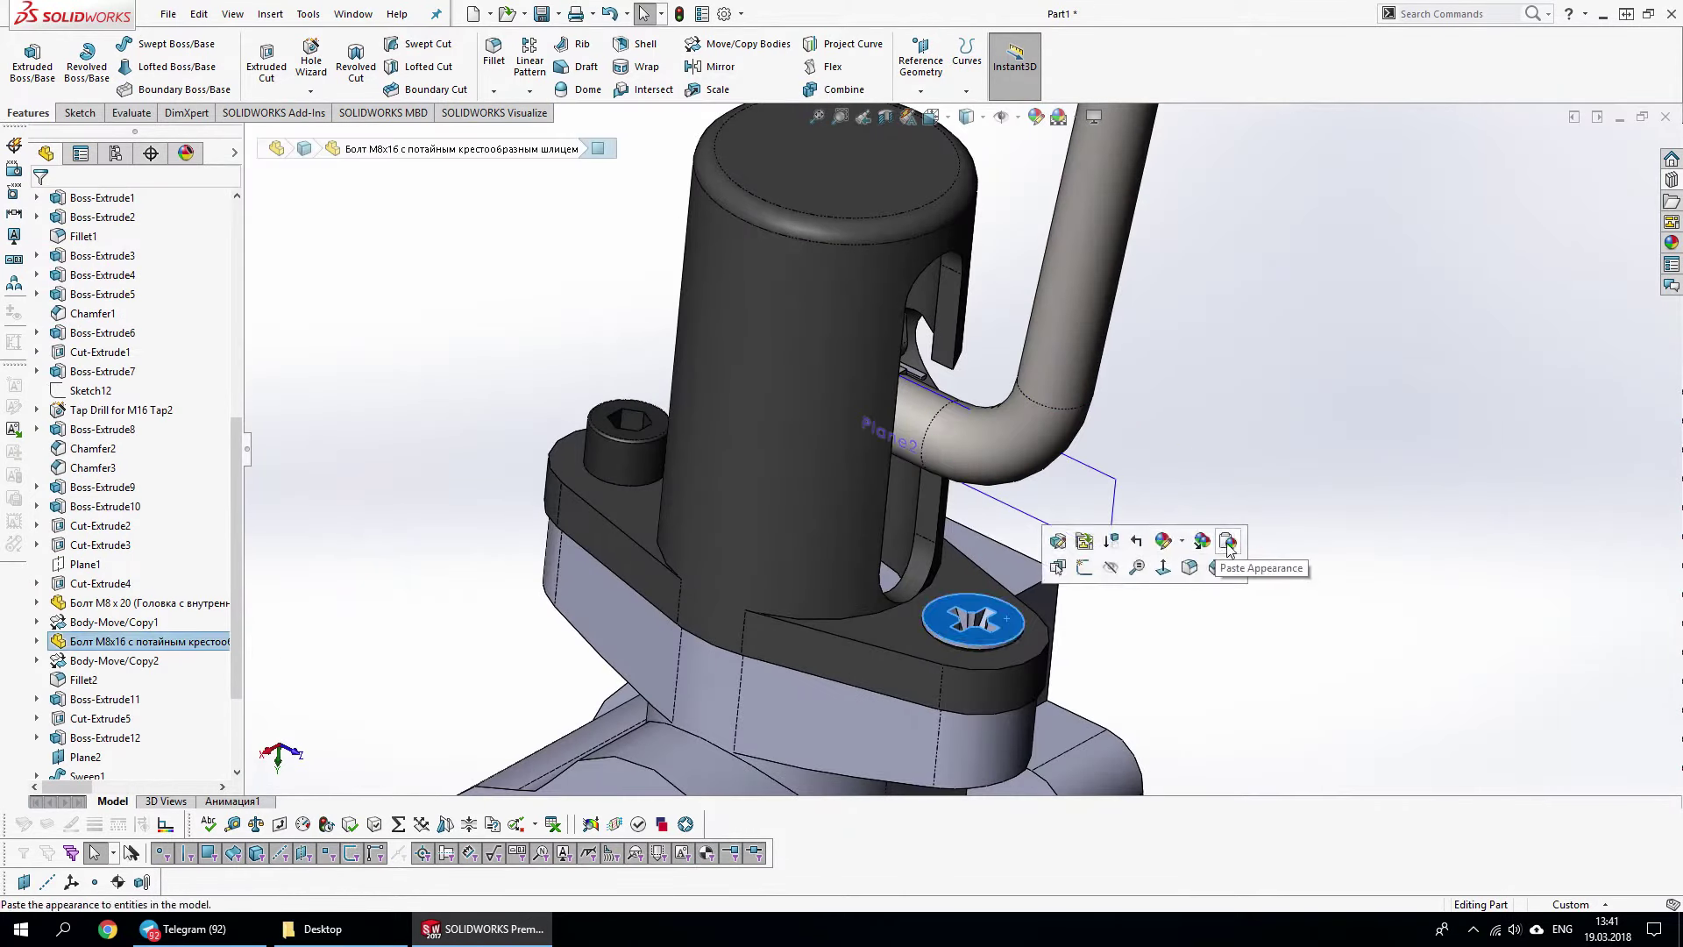
scroll(1129, 622, up, 5)
middle_drag(1131, 622, 1082, 488)
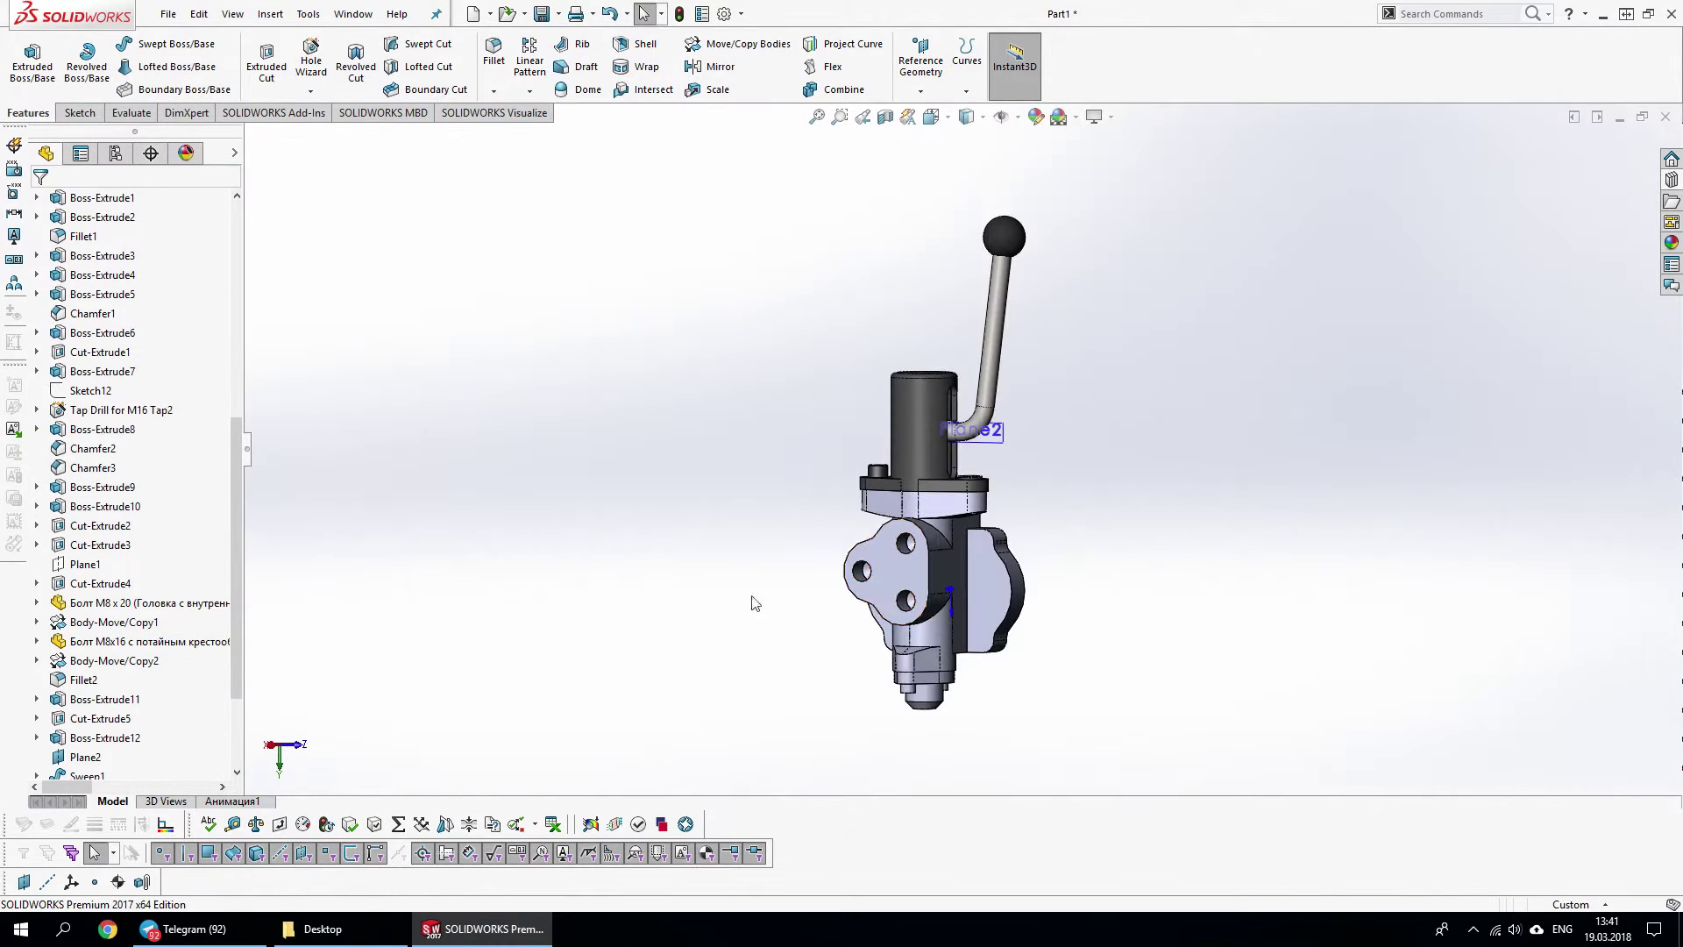
scroll(1044, 438, down, 5)
click(1008, 429)
key(f)
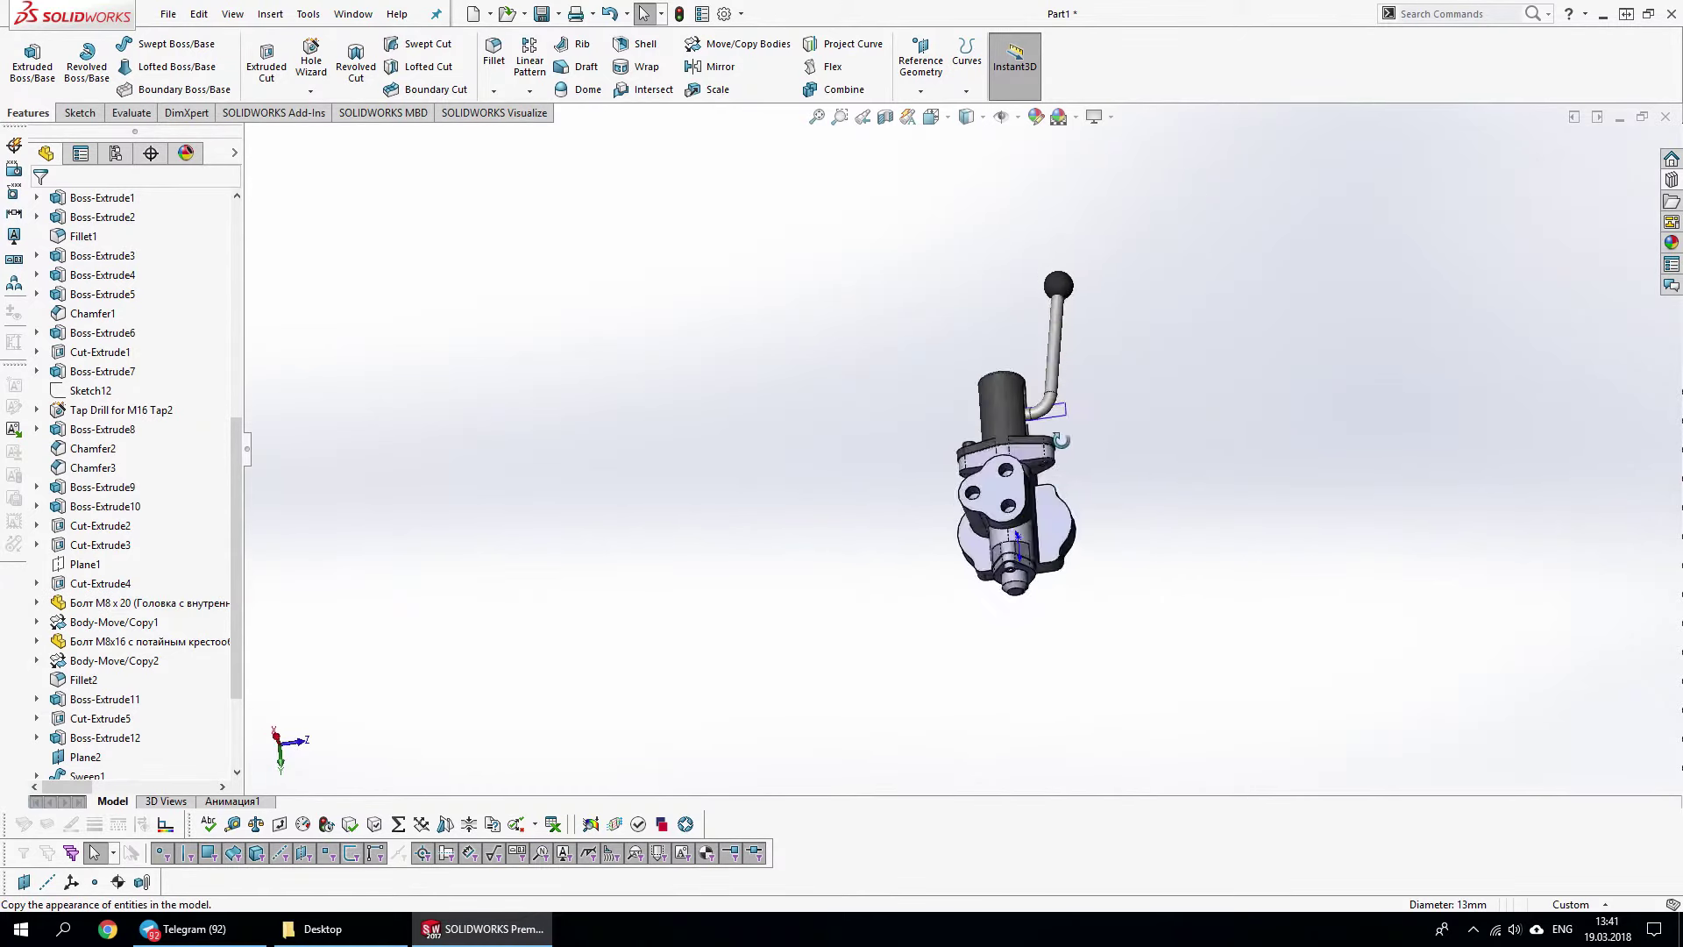
middle_drag(1203, 351, 980, 548)
scroll(981, 547, down, 5)
click(952, 460)
click(1170, 366)
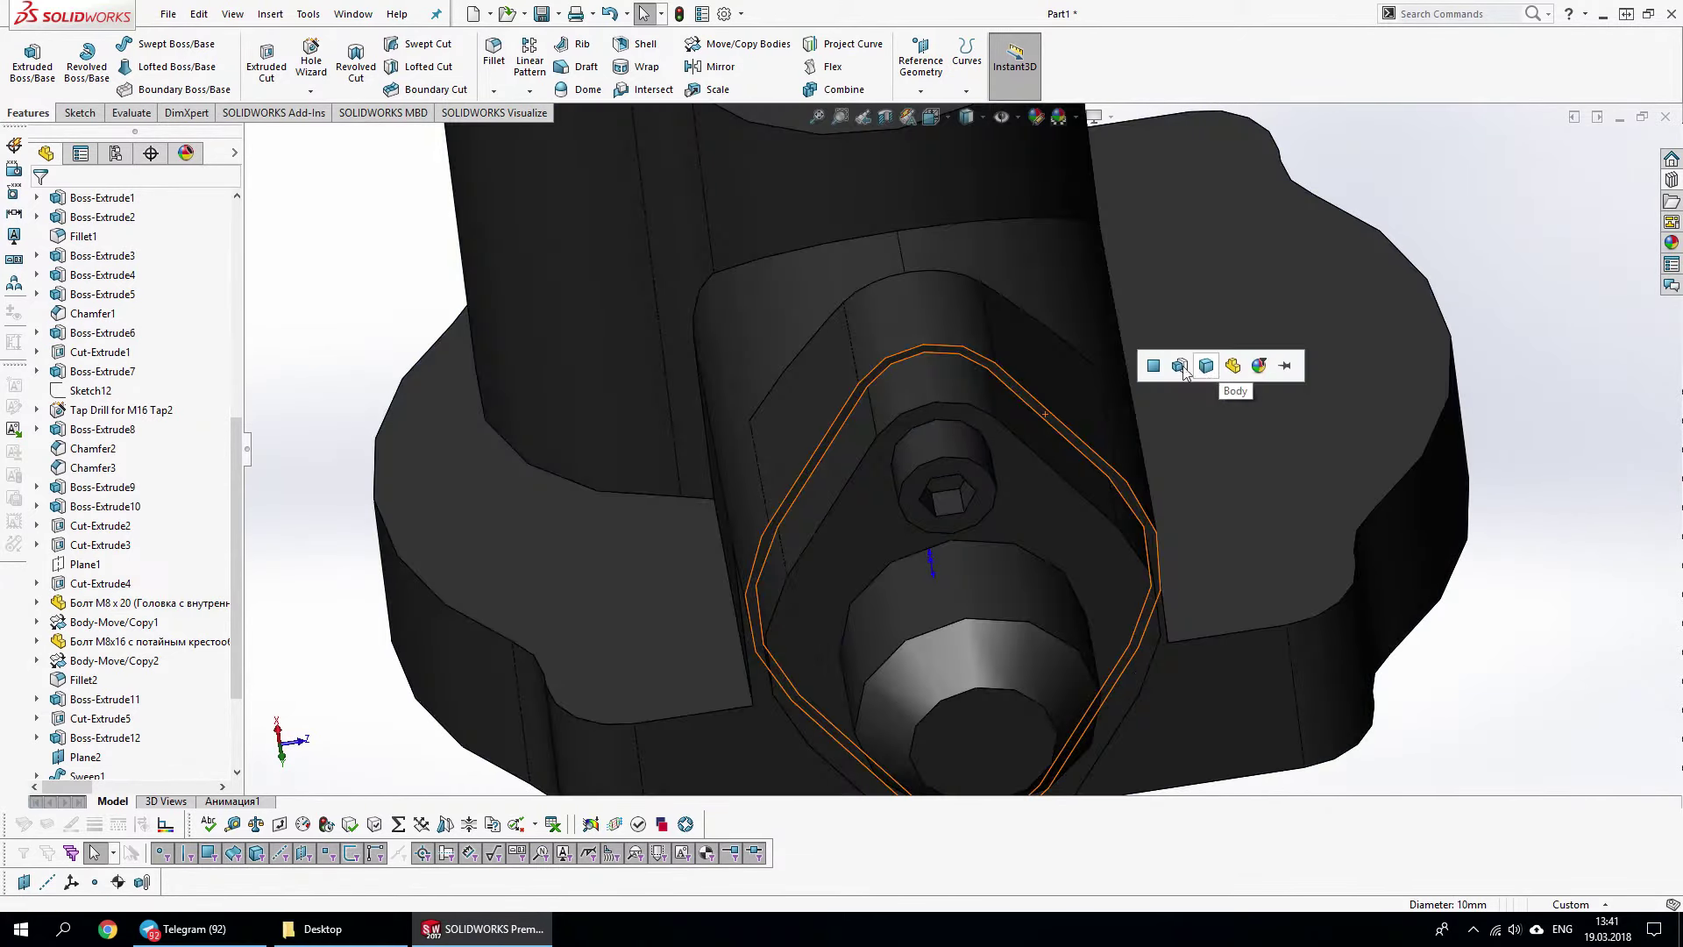
Edit Boss-Extrude6 so the small underside screws get hex sockets
scroll(969, 469, up, 2)
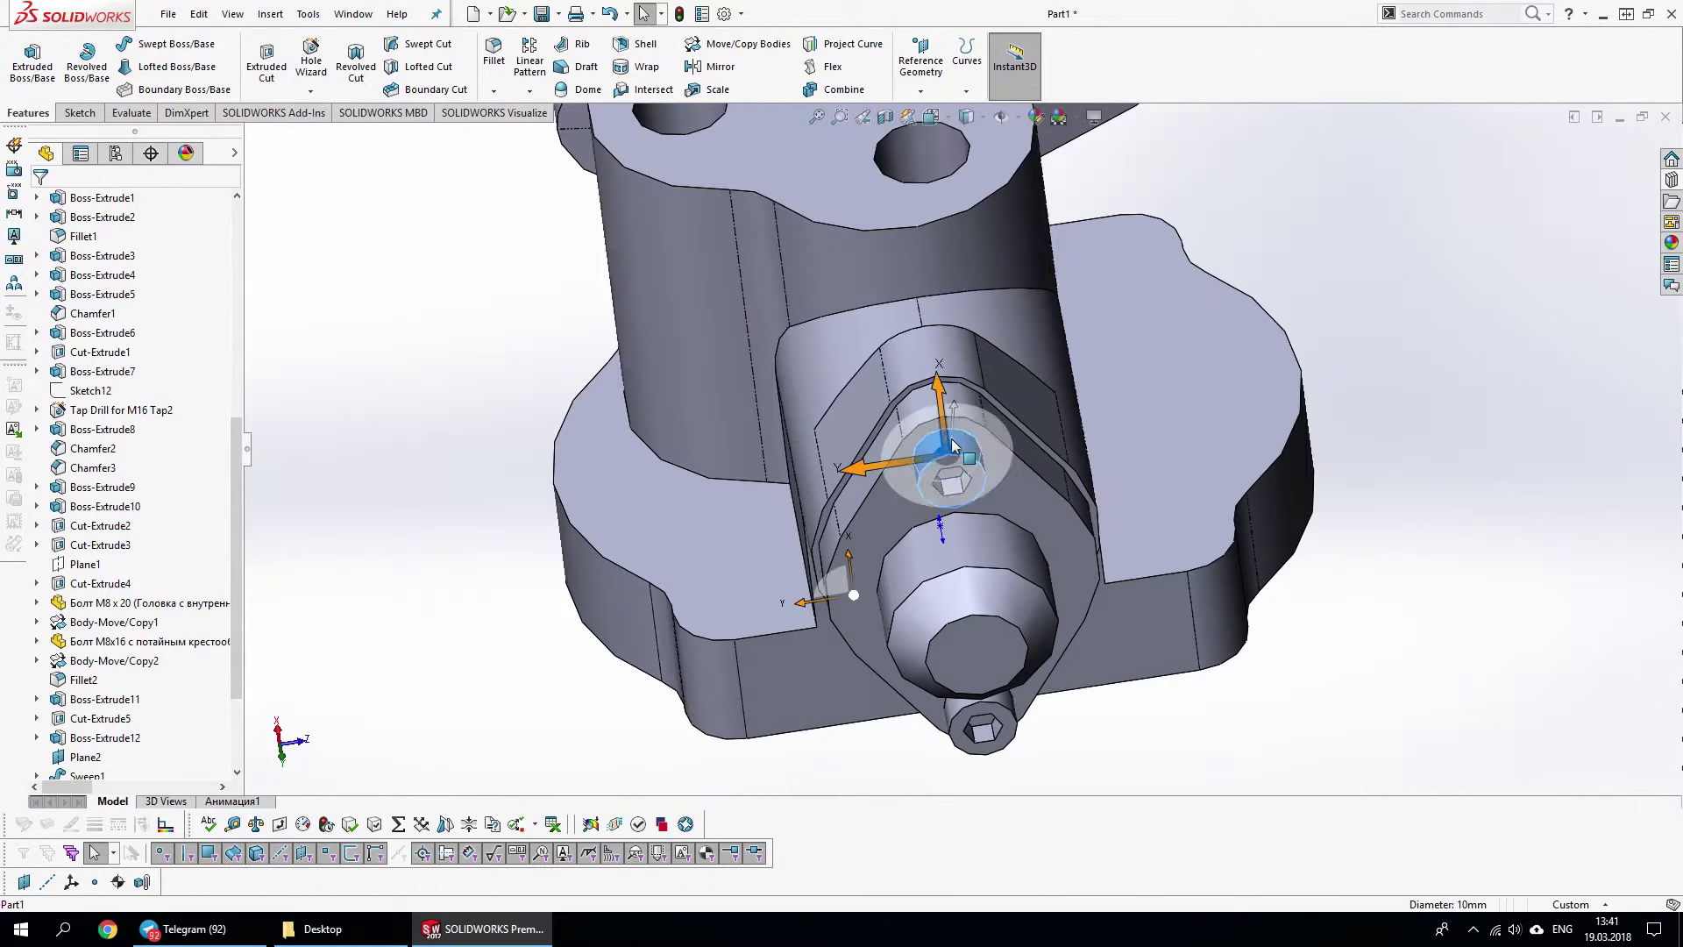
scroll(108, 351, up, 1)
click(108, 401)
click(122, 342)
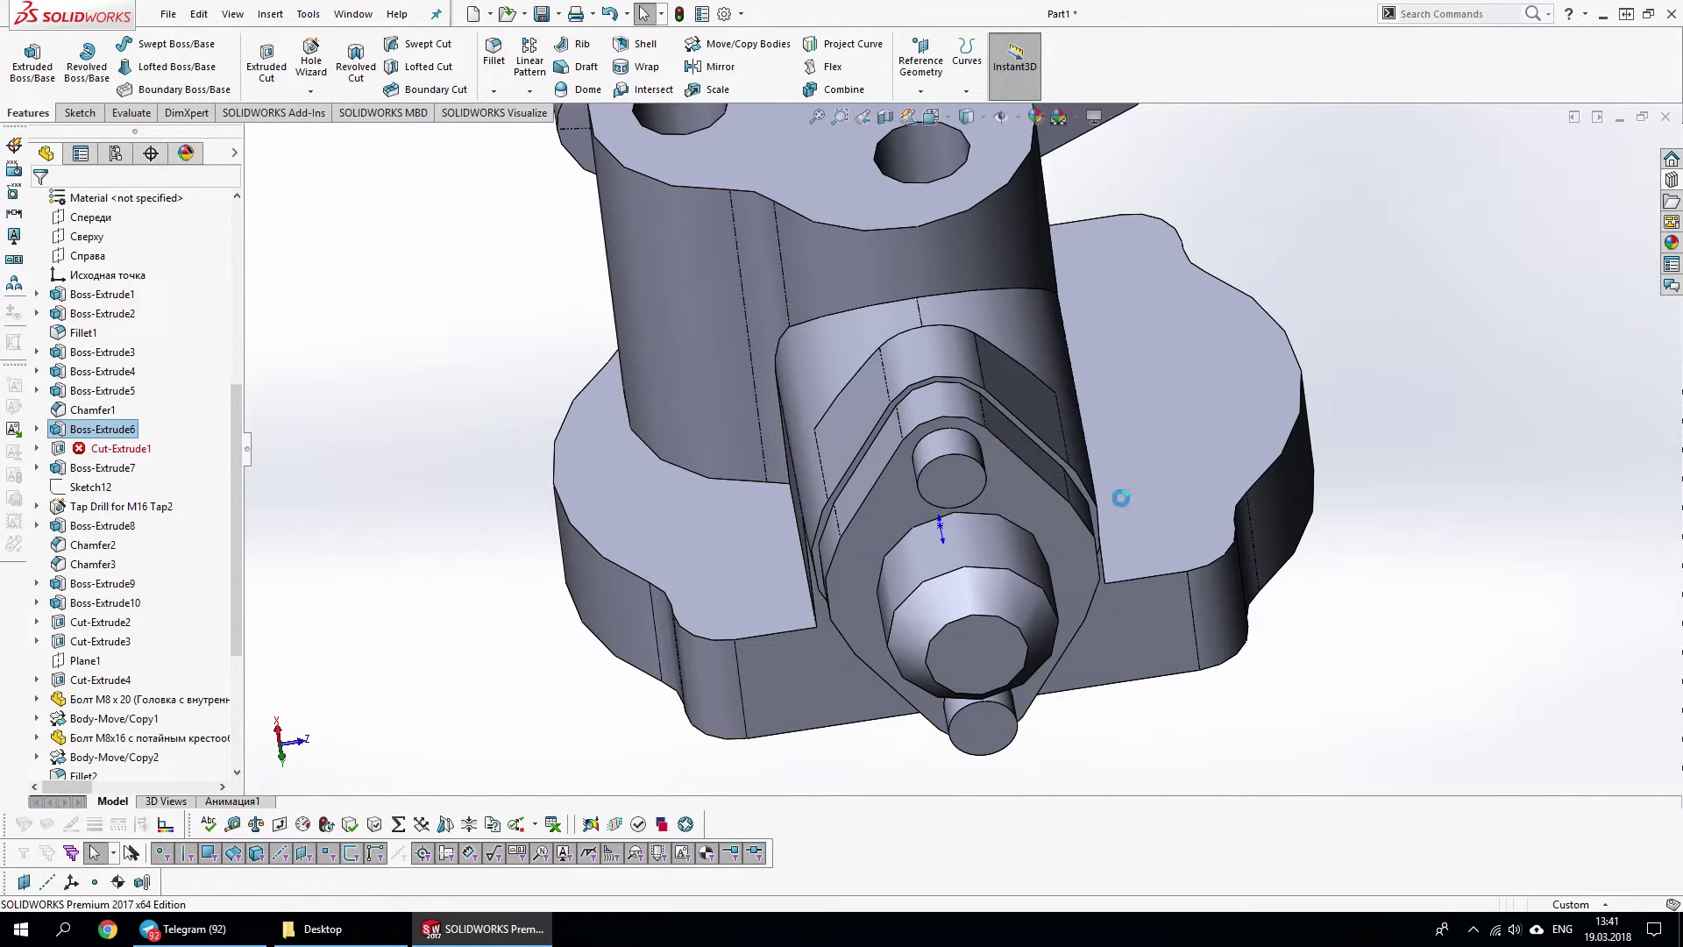
click(955, 444)
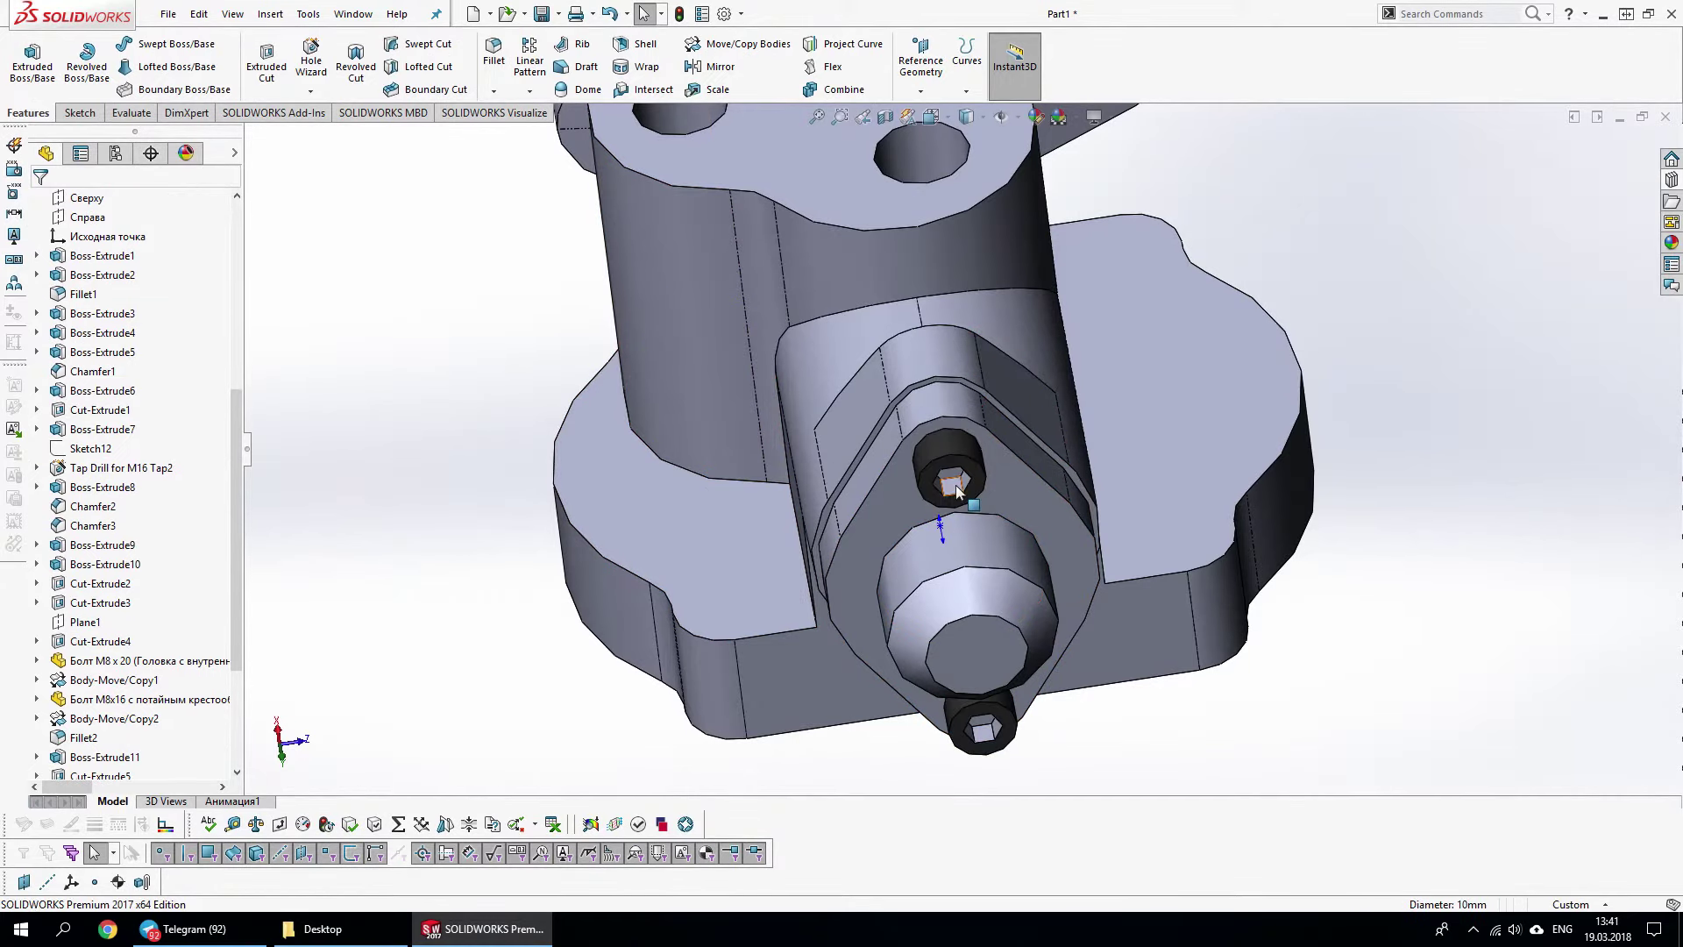
click(956, 485)
Orbit the model and select the Sweep1 lever and nearby faces
middle_drag(1200, 407, 1104, 326)
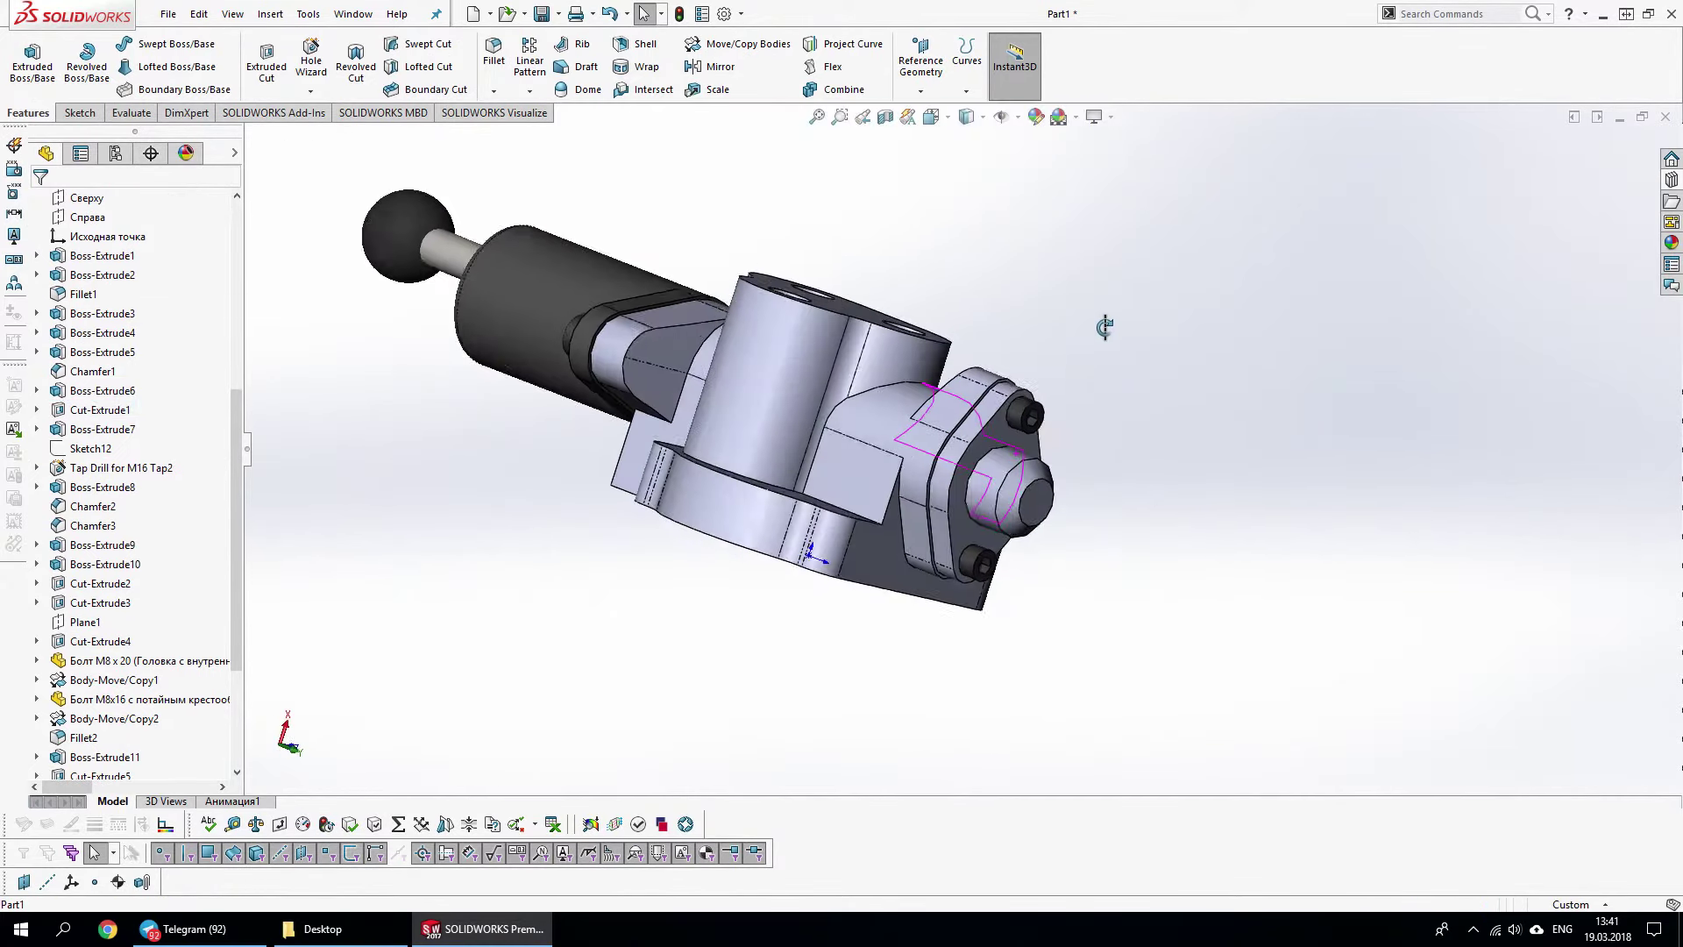
click(789, 188)
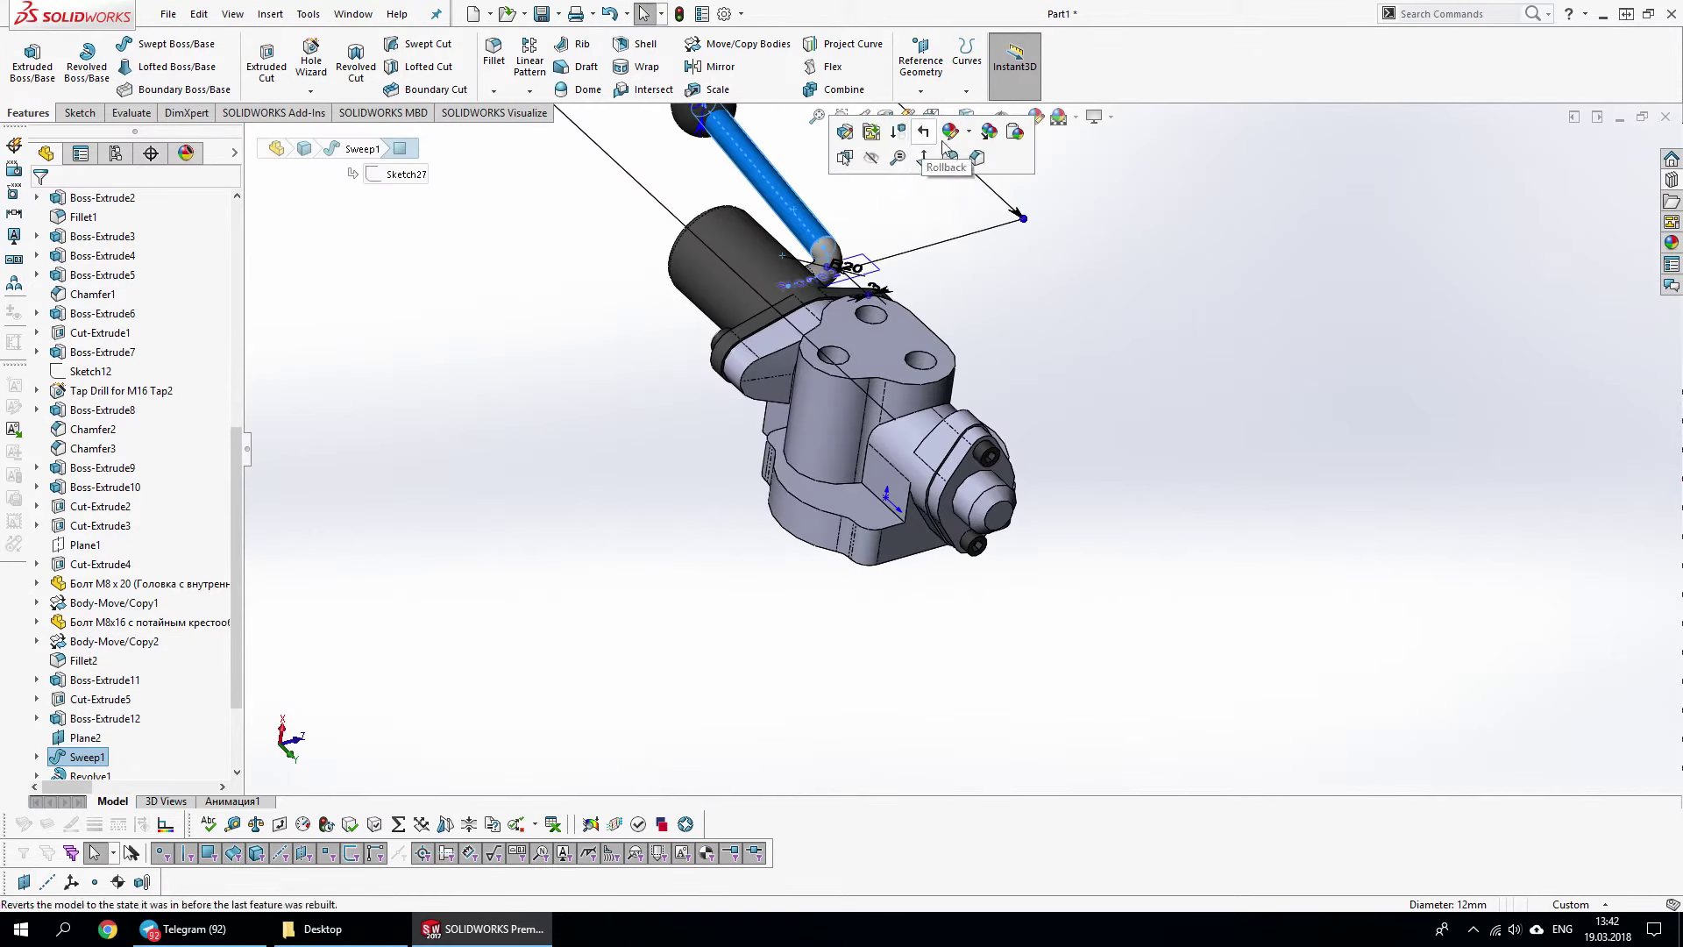
scroll(988, 515, down, 4)
click(943, 386)
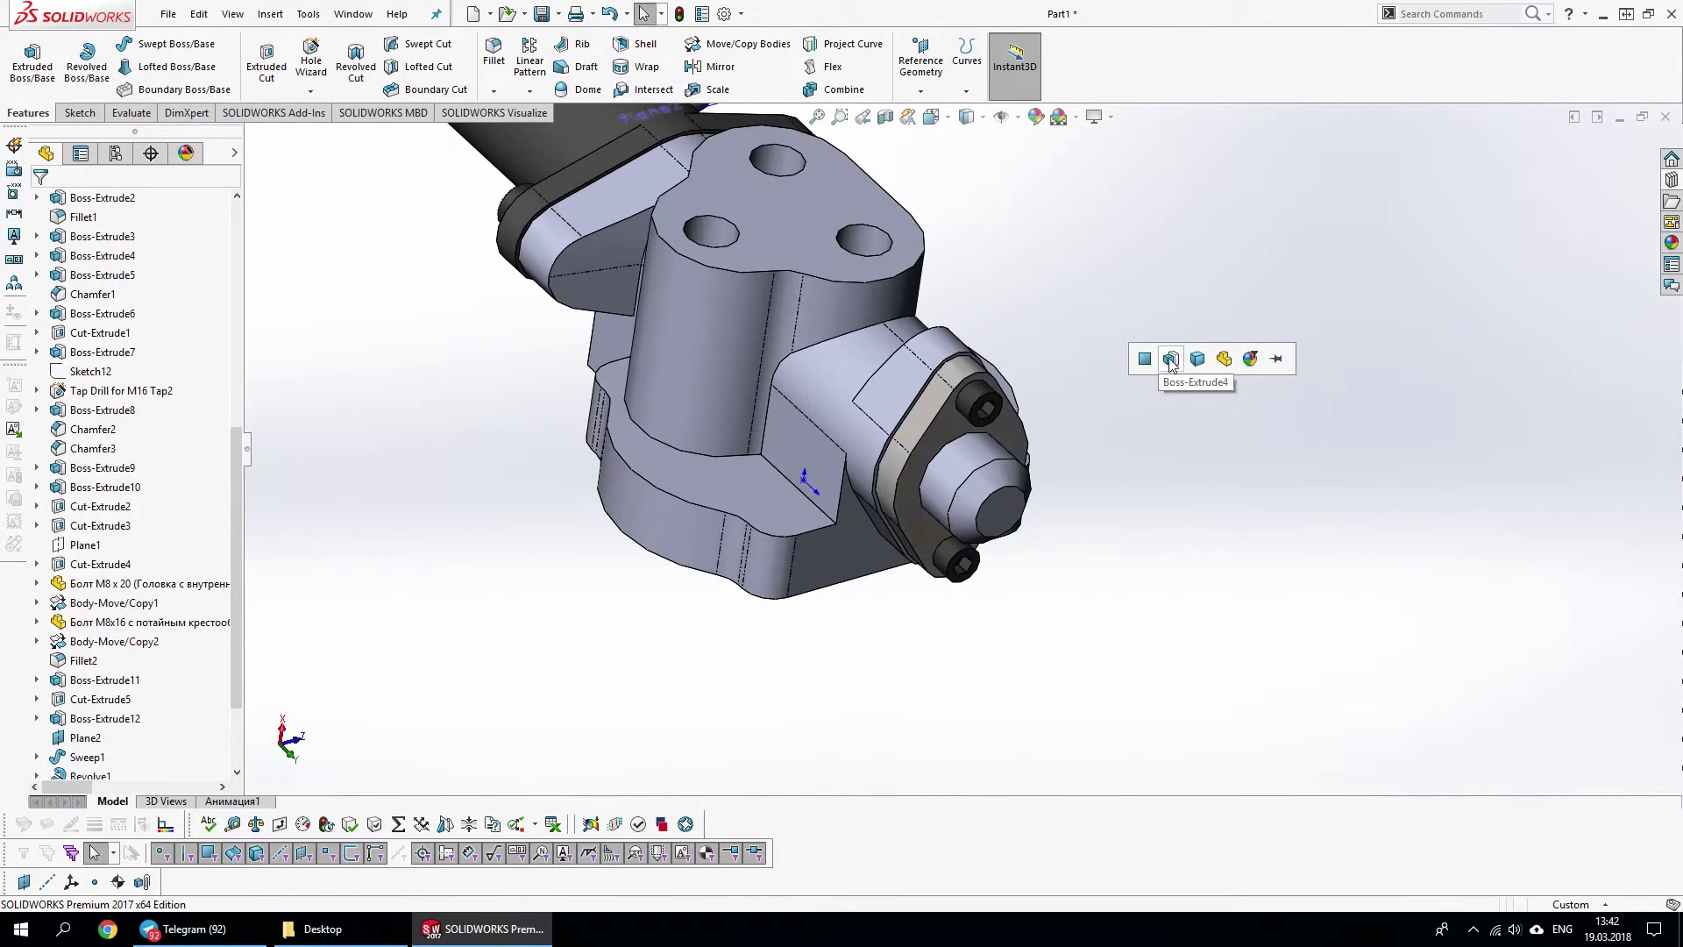
click(974, 526)
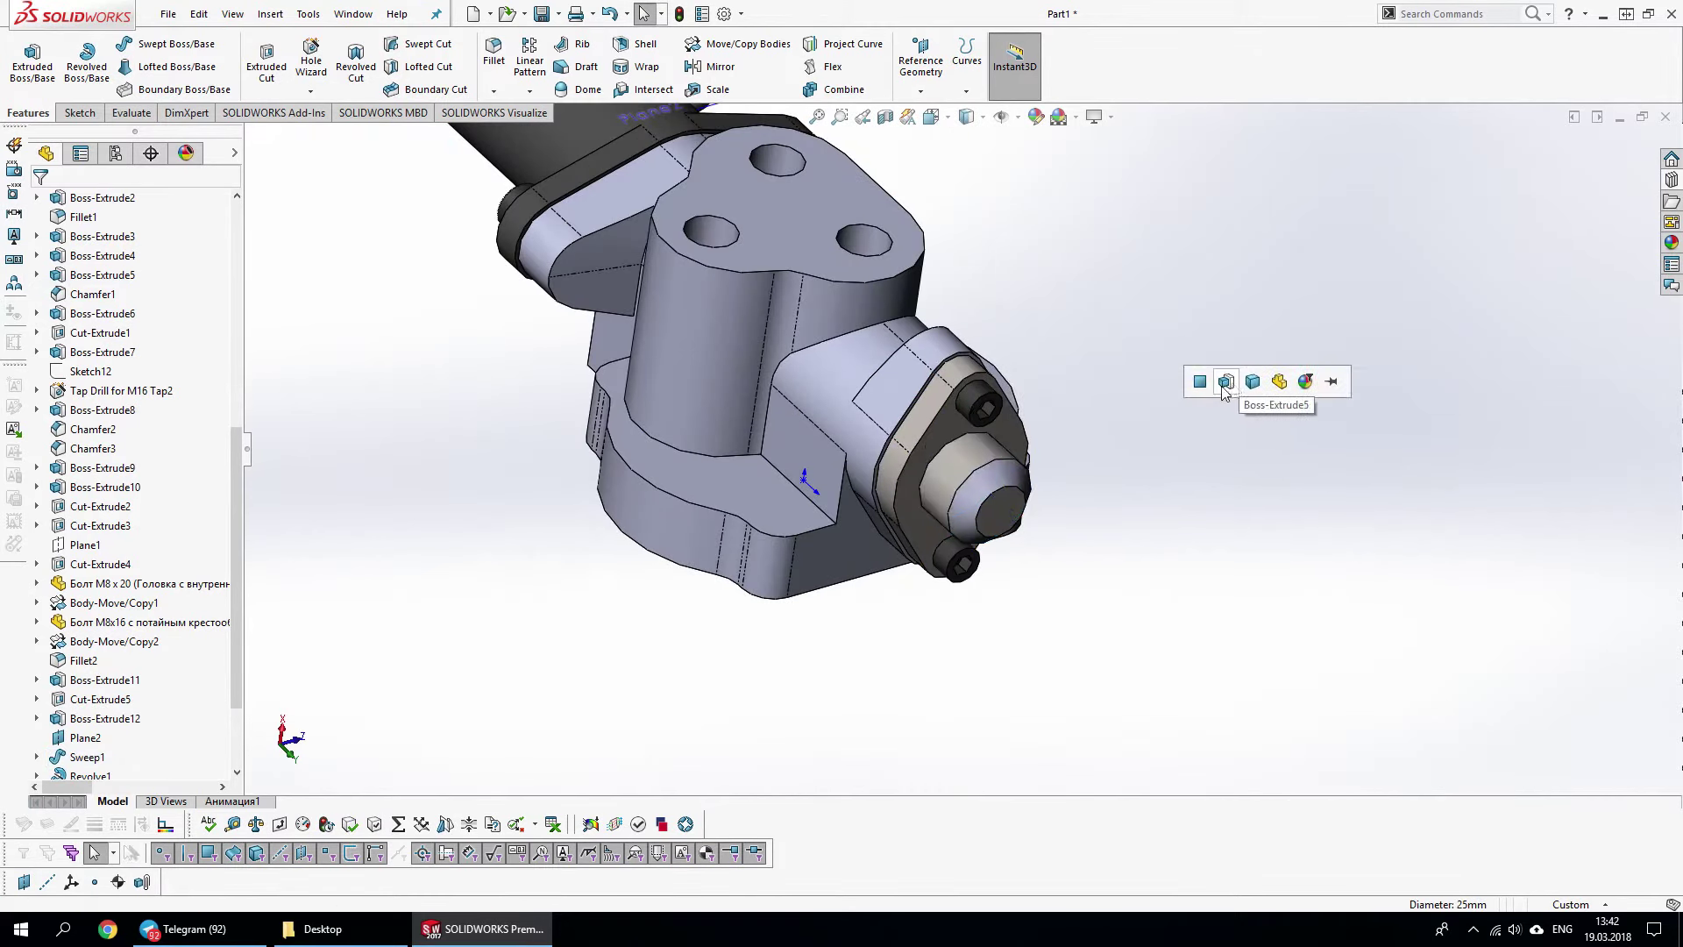
mouse_move(1225, 394)
middle_down()
mouse_move(808, 572)
mouse_move(877, 543)
middle_up()
Apply the grey sandblasted steel appearance from Metal > Steel to the whole Part1
click(1672, 243)
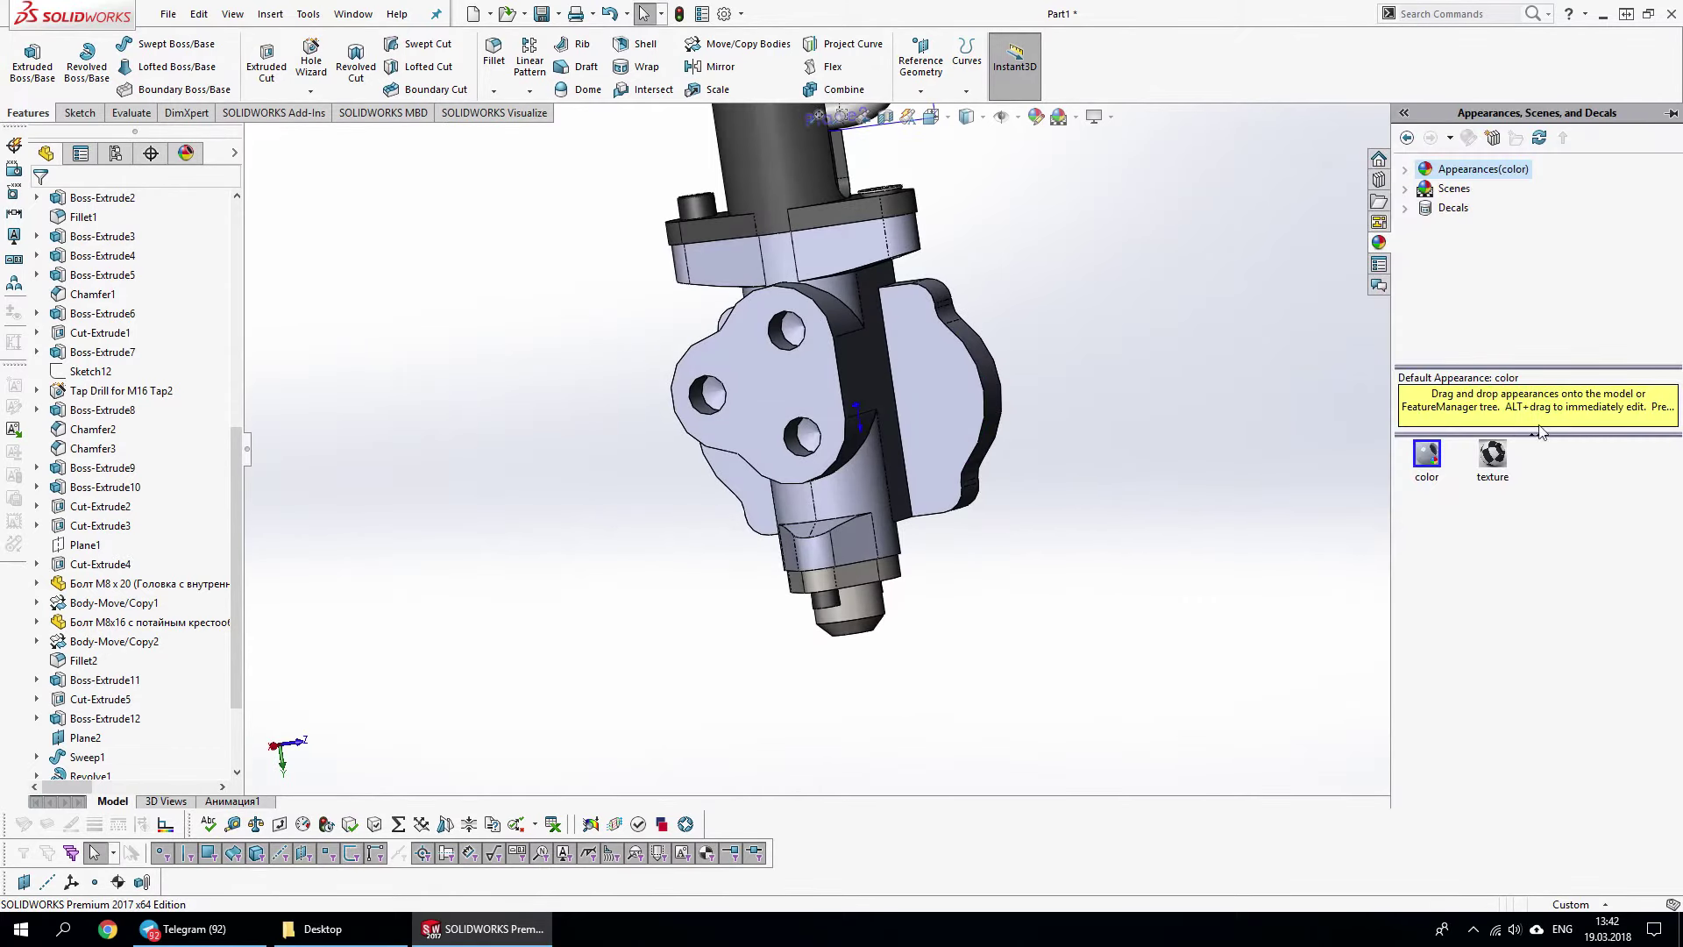
click(1464, 174)
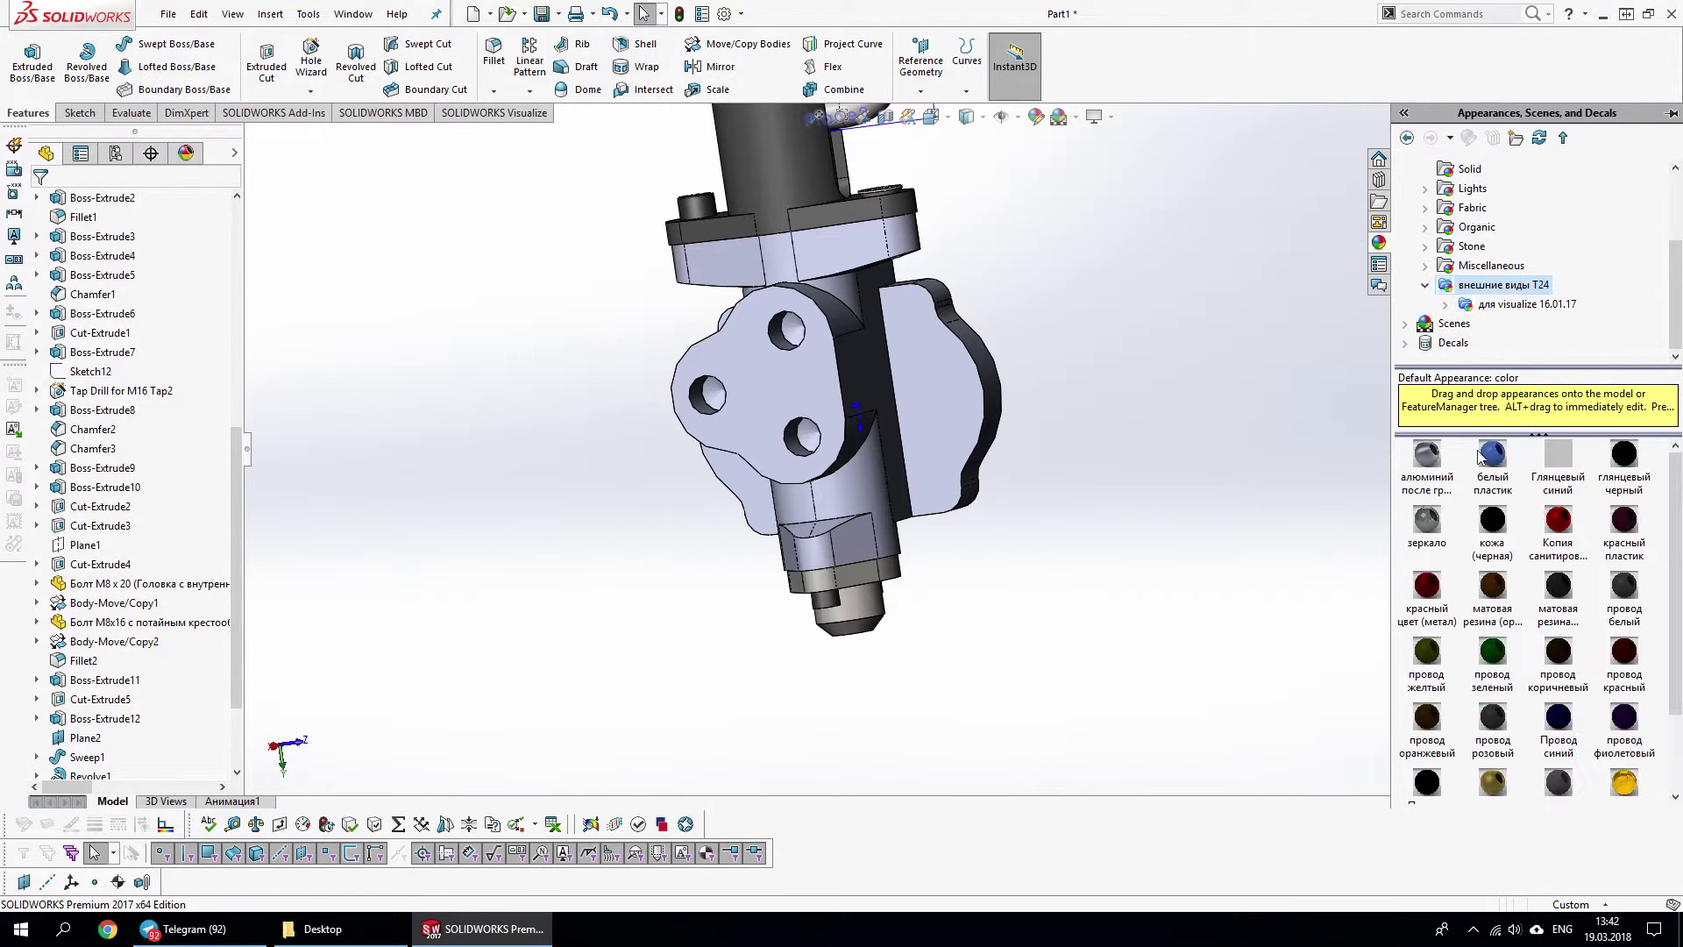
scroll(1603, 648, down, 2)
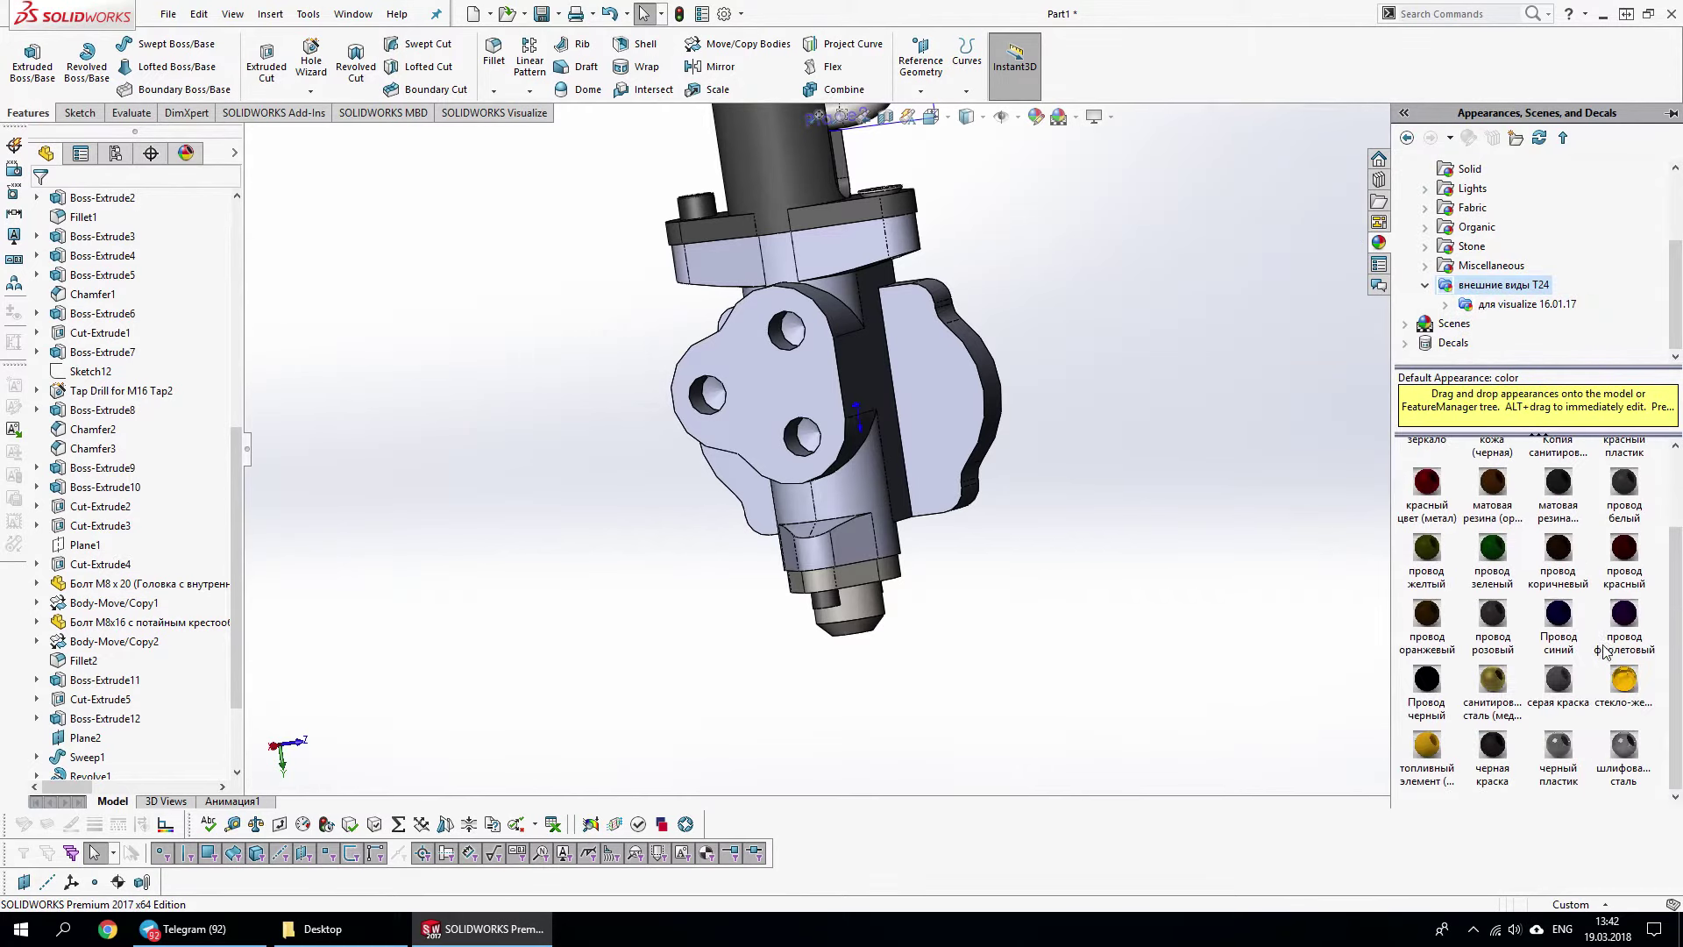
mouse_move(1675, 728)
mouse_down()
mouse_move(1678, 692)
mouse_move(1678, 723)
mouse_up()
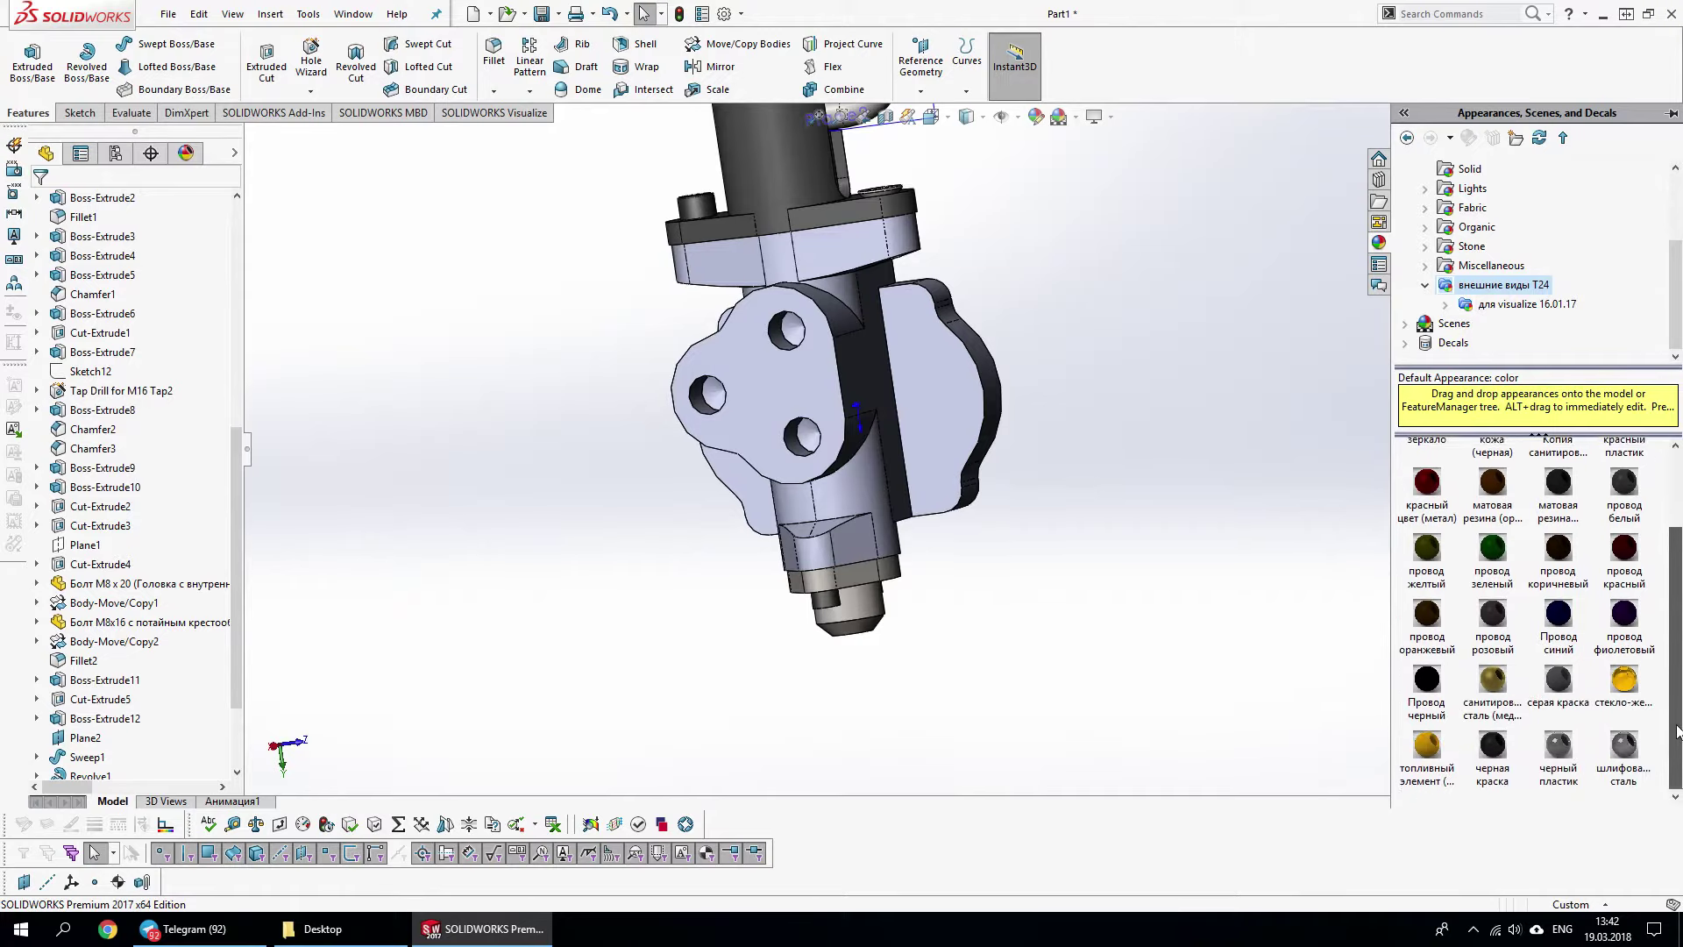
scroll(1552, 574, up, 3)
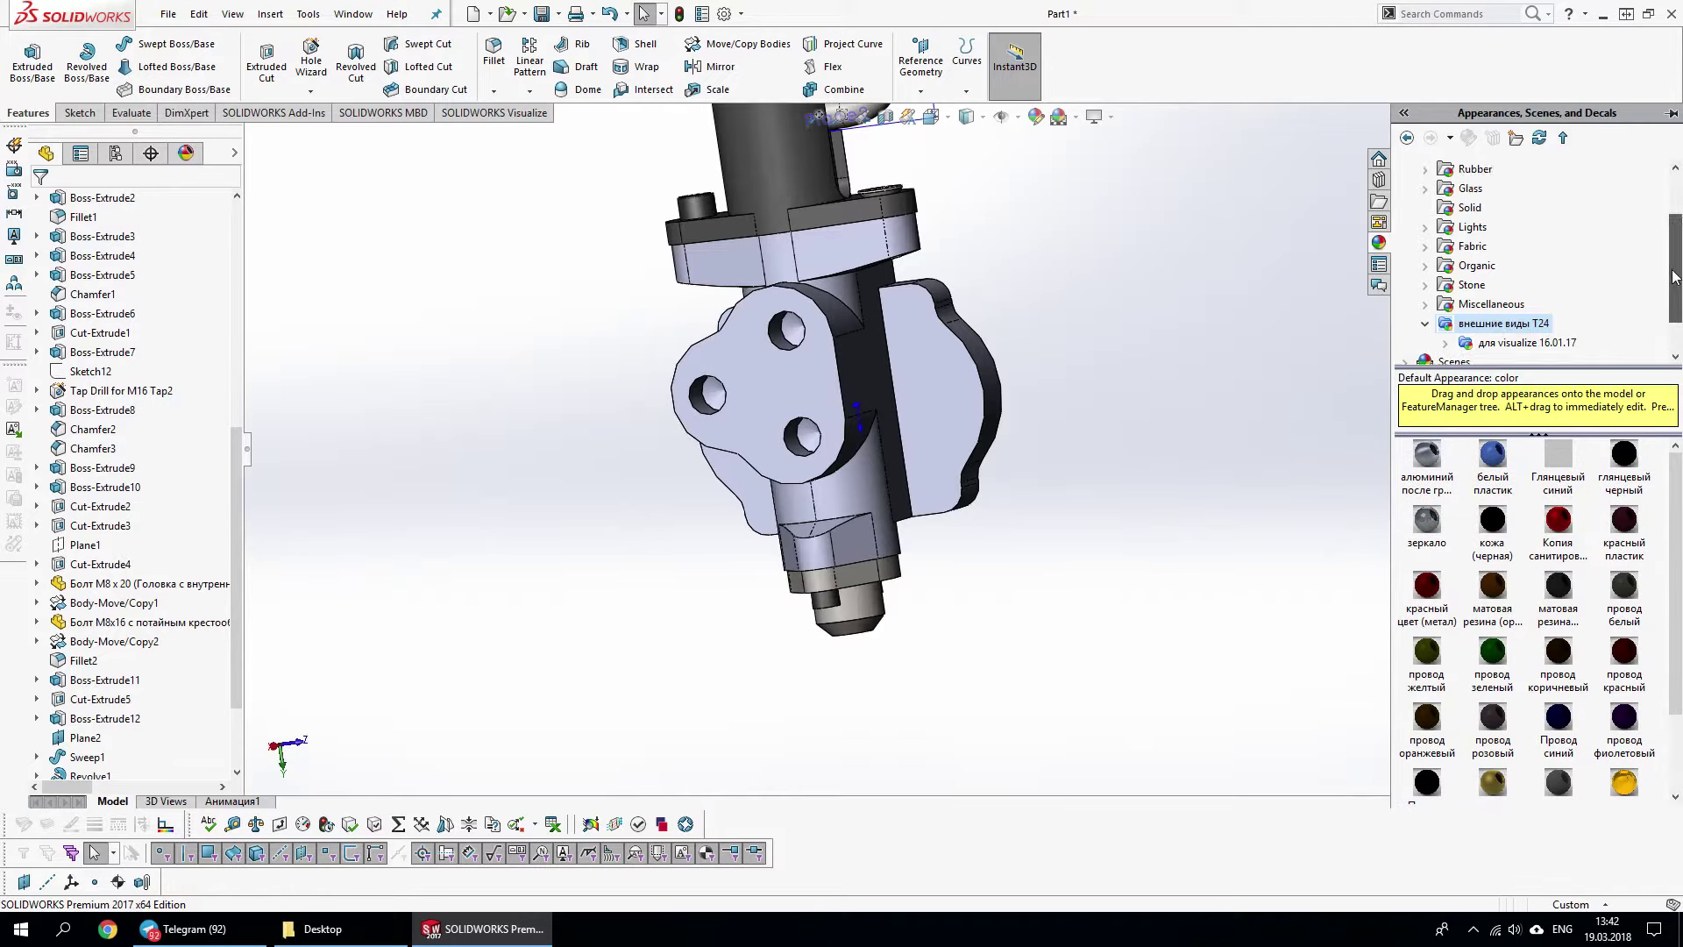
click(1482, 194)
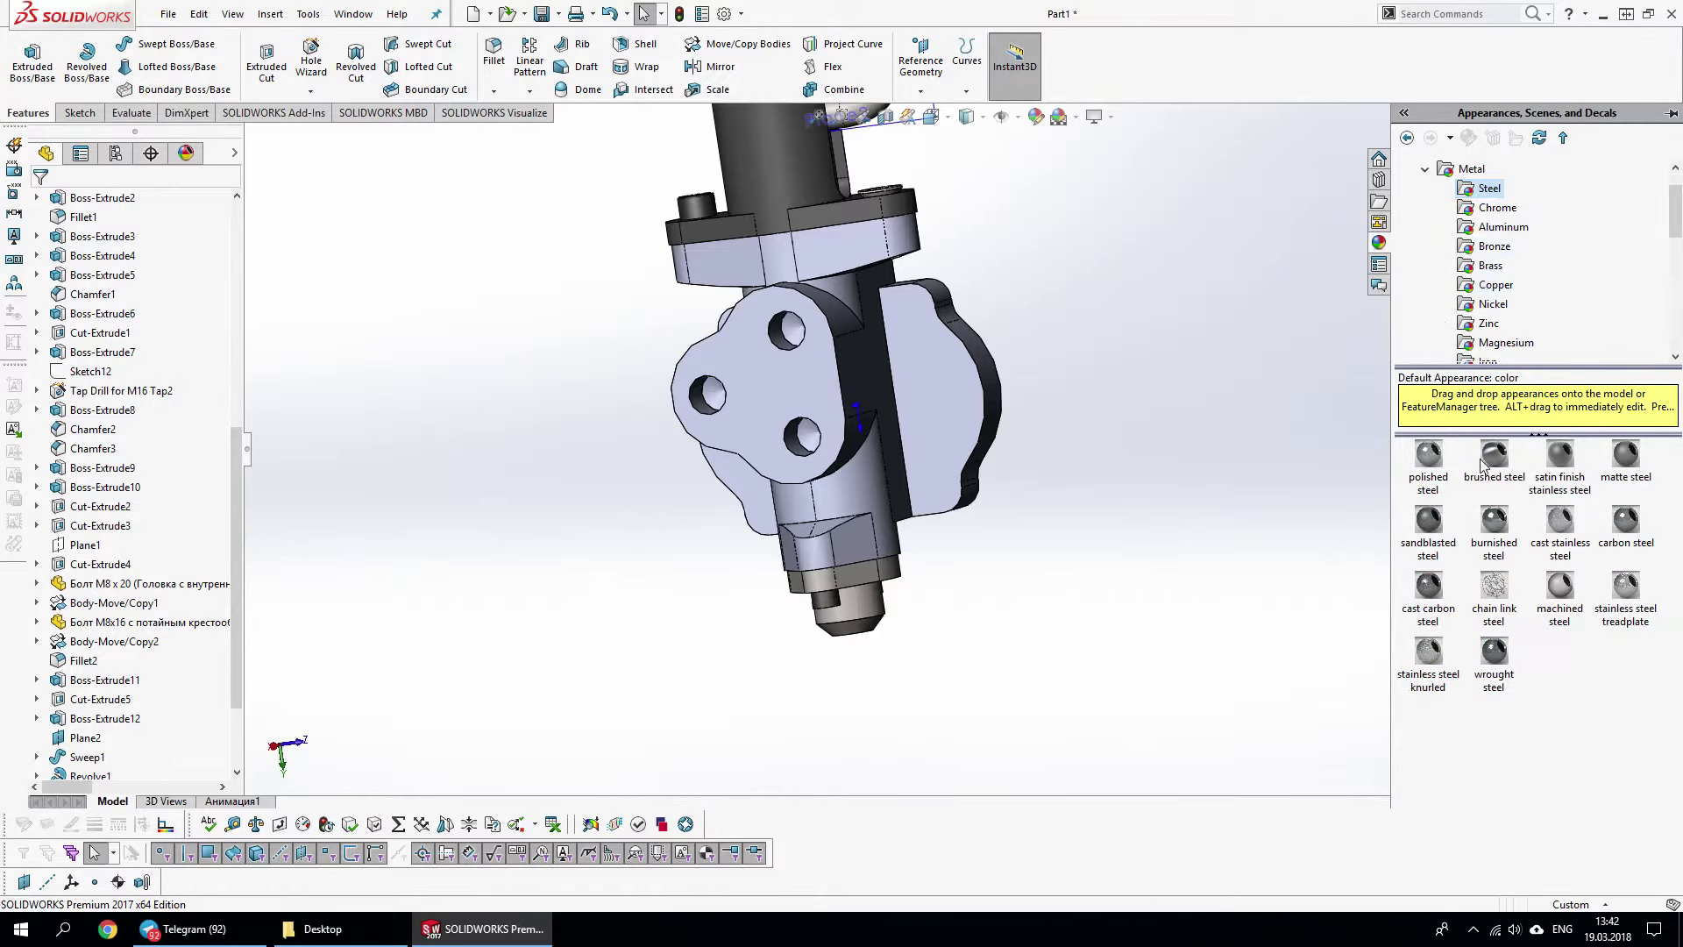
drag(1438, 524, 912, 409)
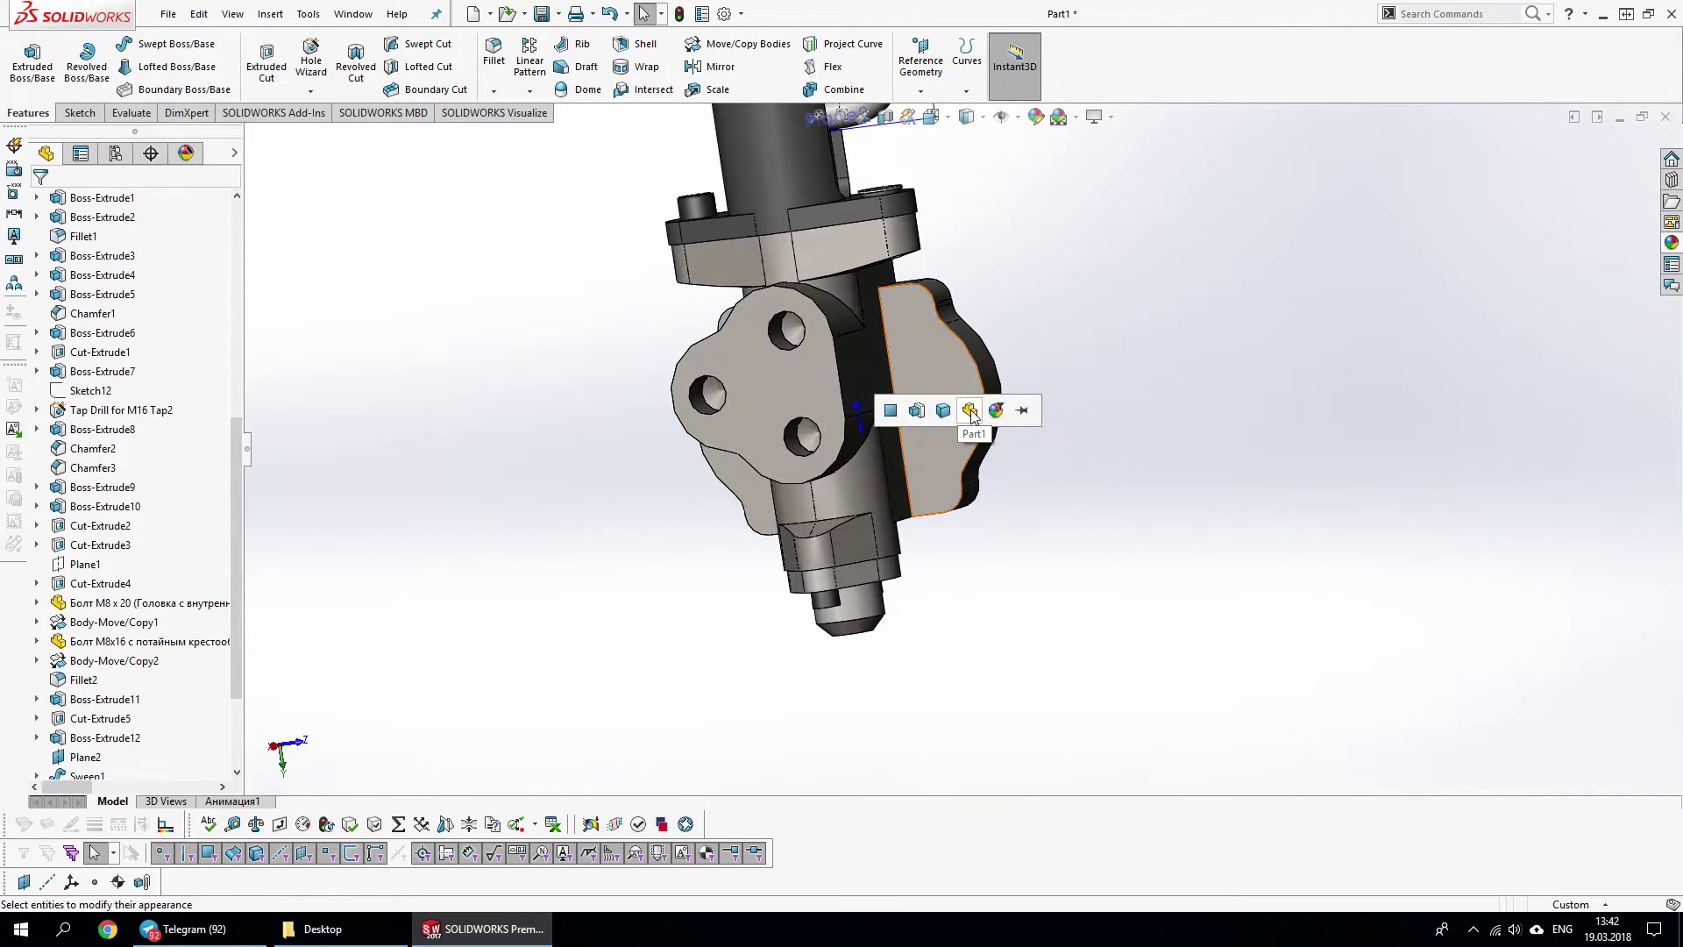
click(971, 410)
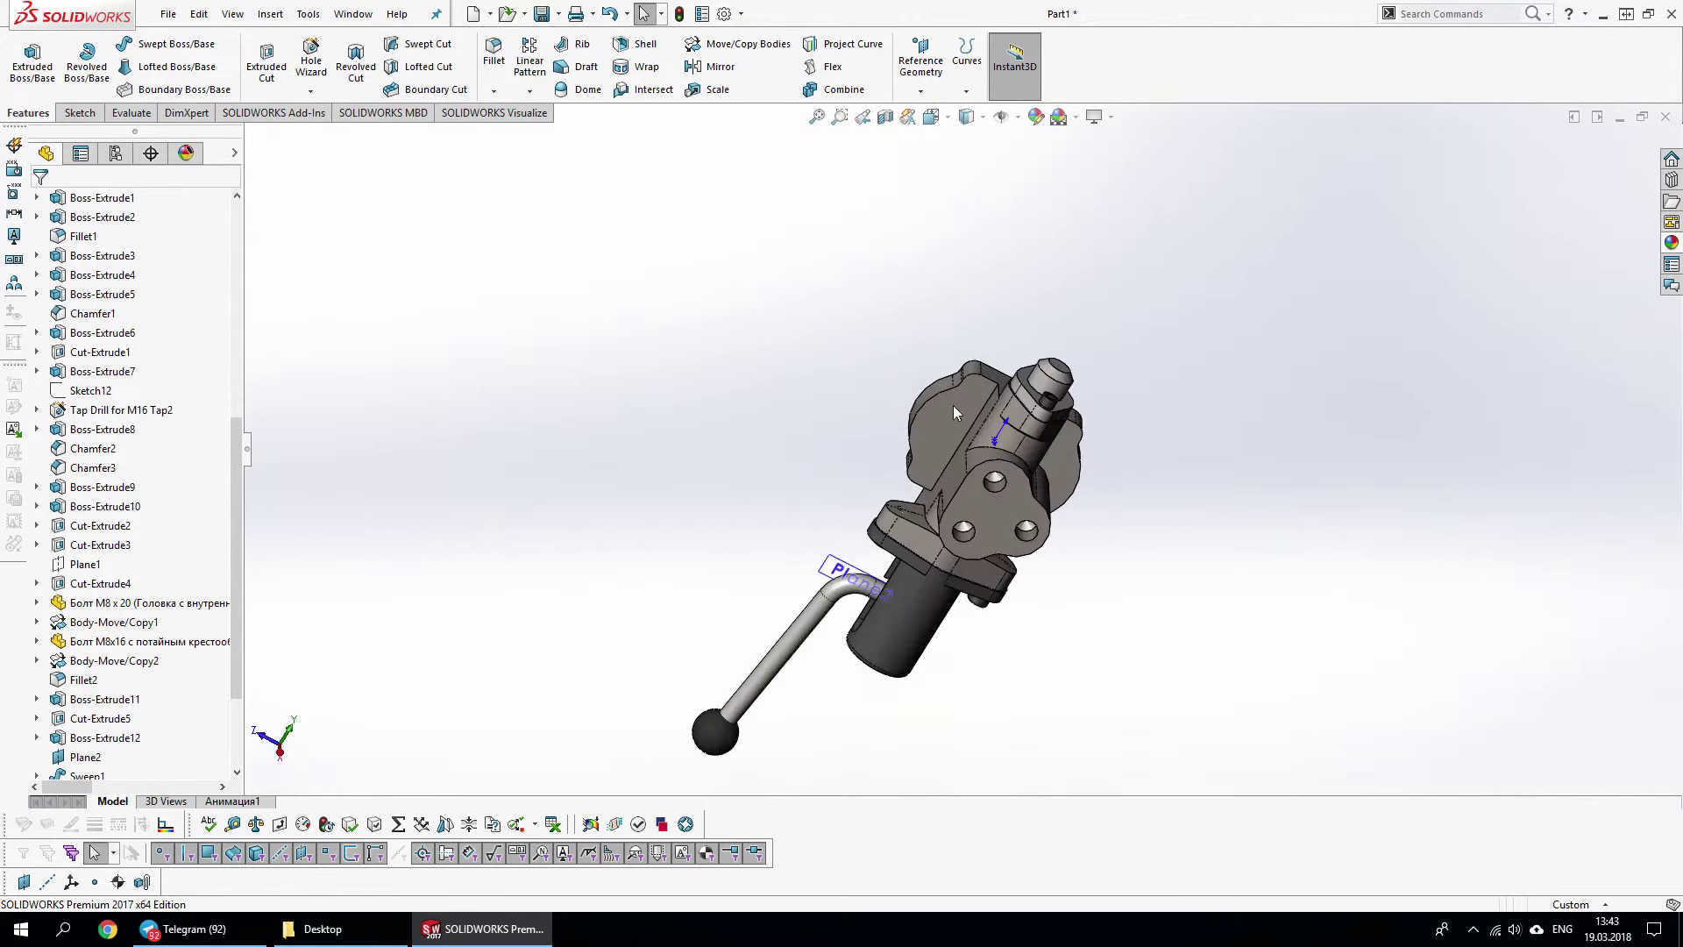
click(101, 198)
Edit Sketch1 and draw a circle near the flange's upper-right corner
click(136, 148)
key(s)
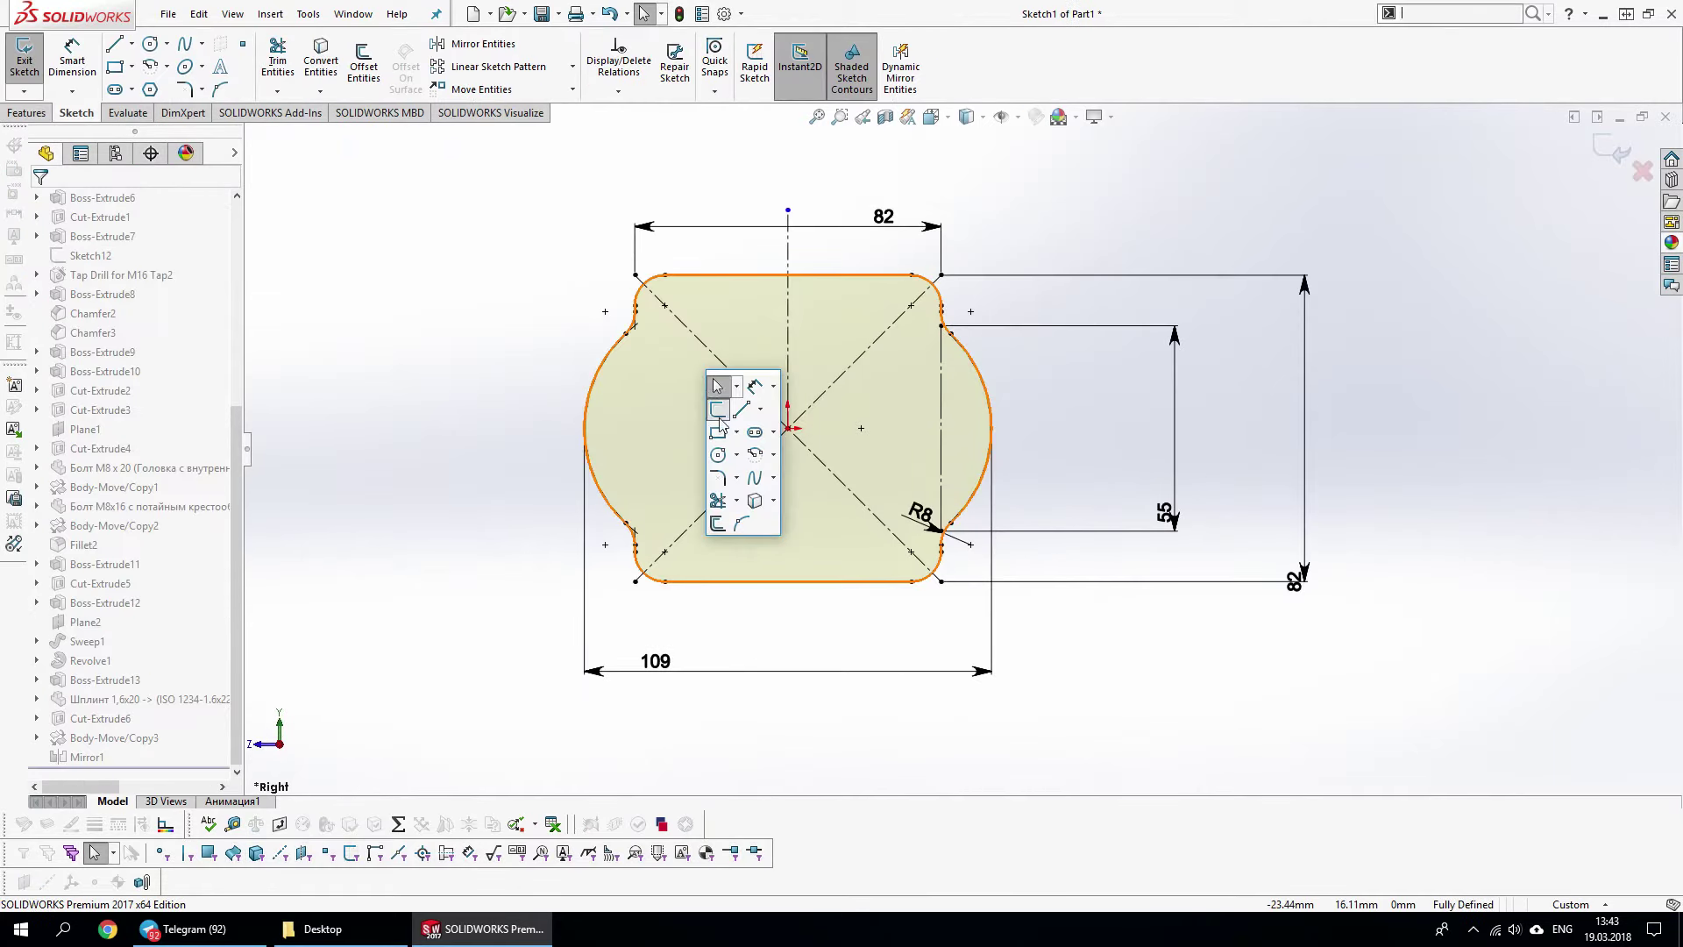
click(755, 421)
click(882, 334)
key(Escape)
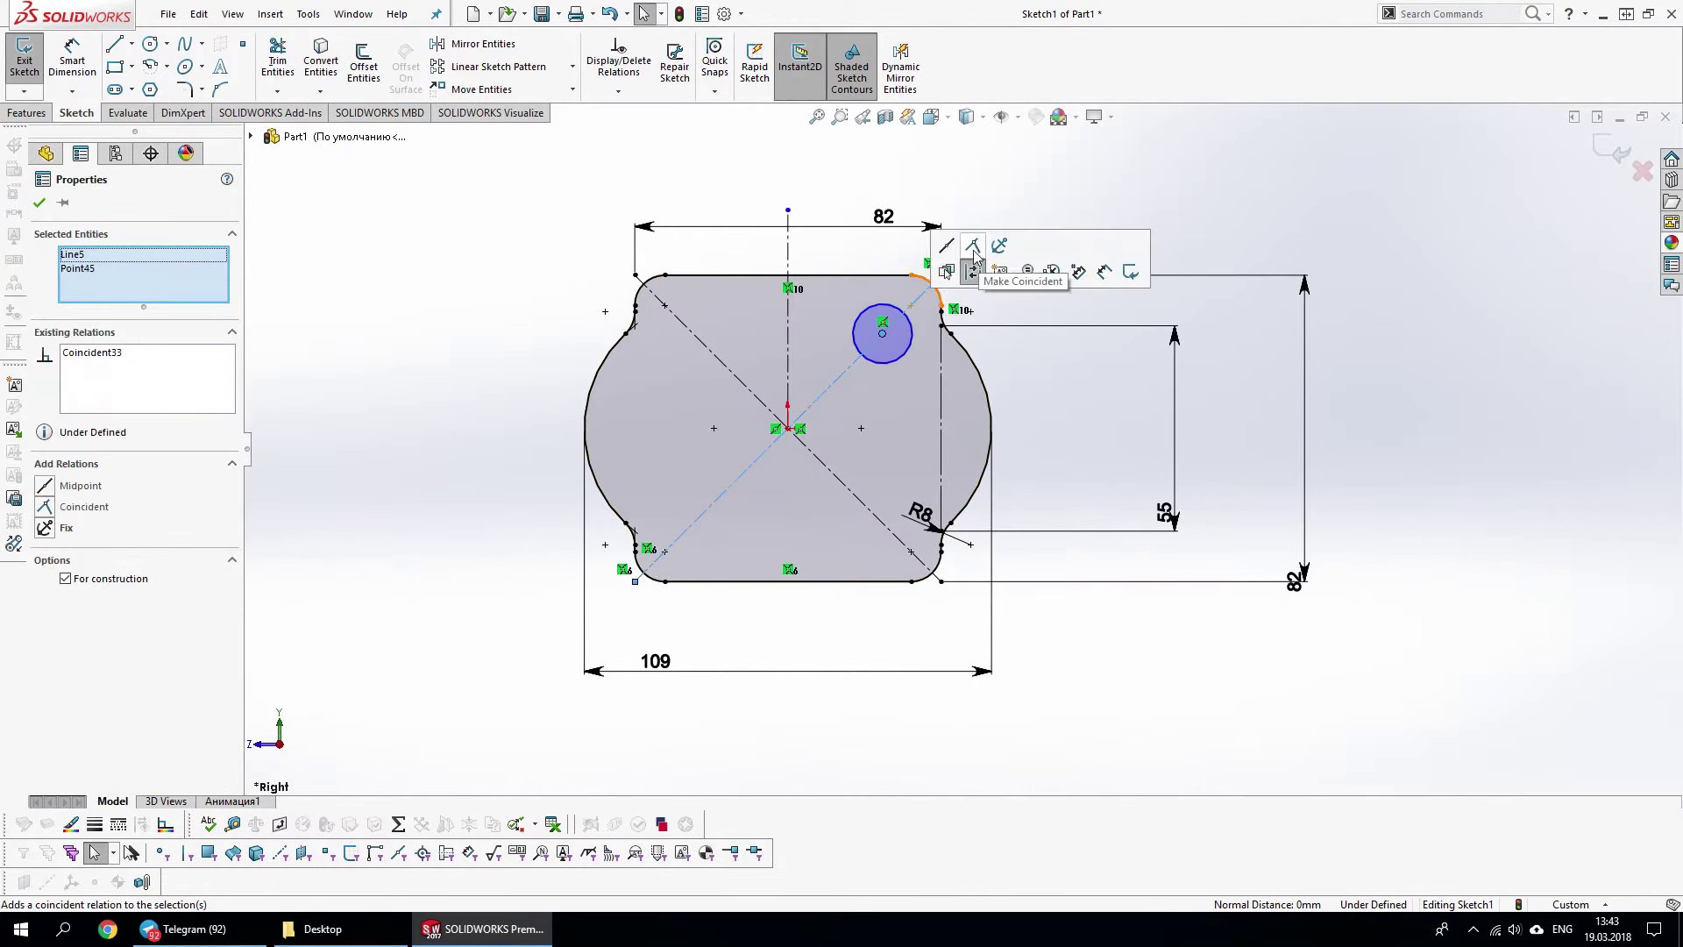
key(Escape)
Draw a horizontal centerline through the origin and mirror the top circles below it
key(s)
key(s)
click(1075, 241)
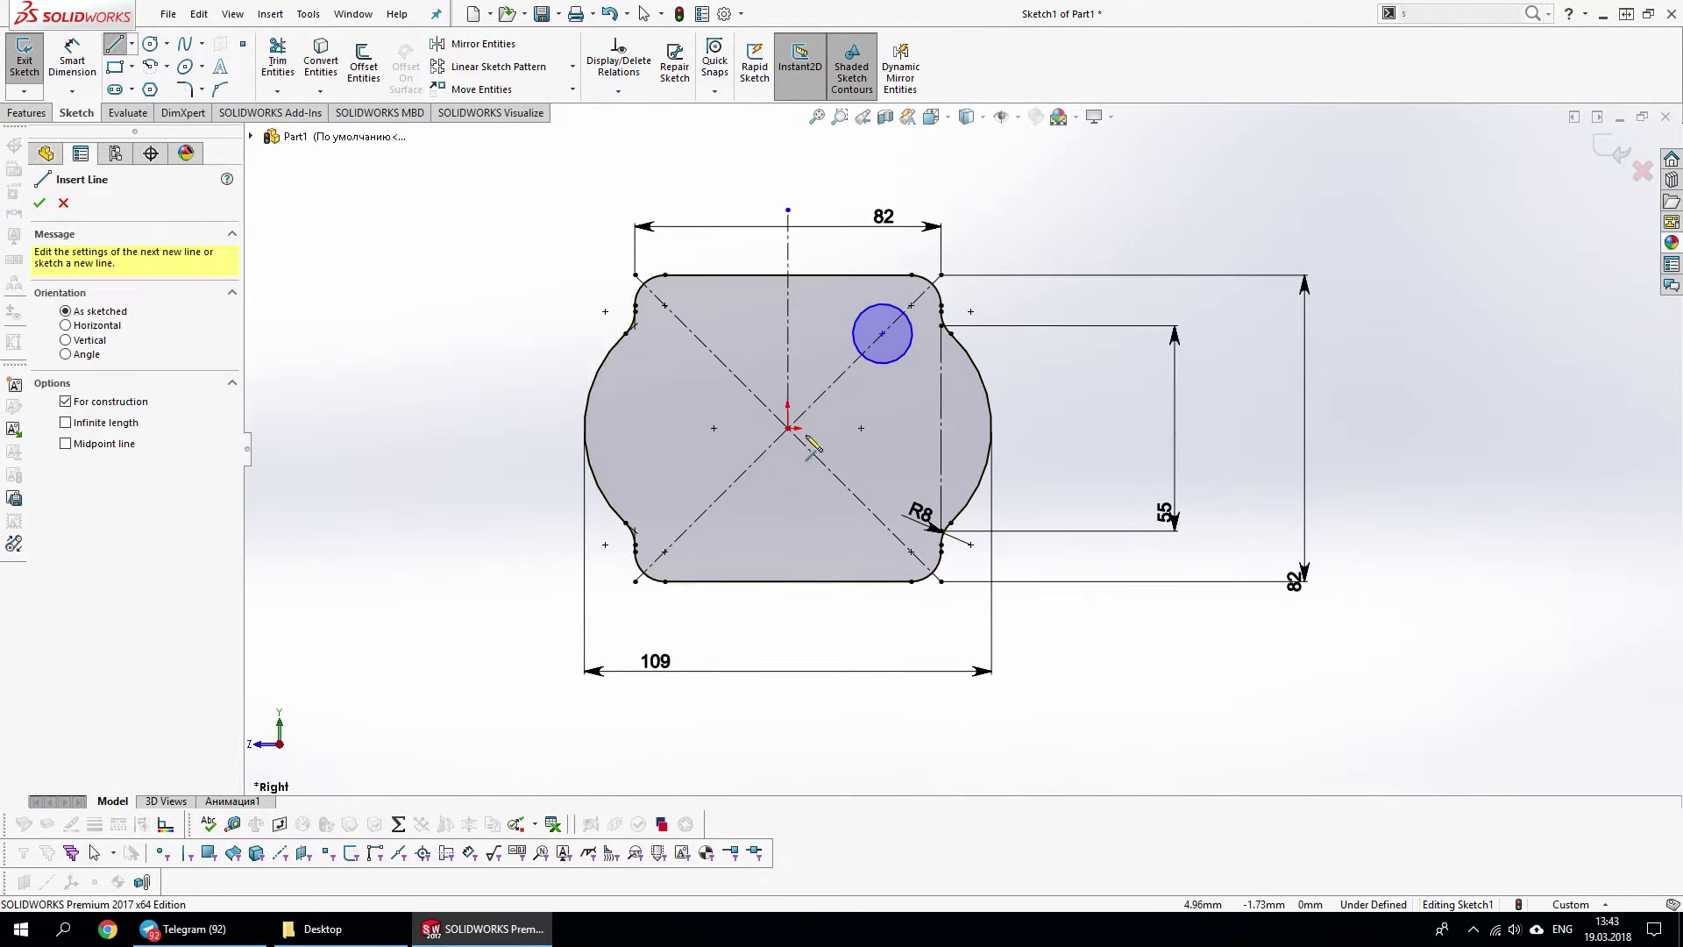
click(789, 428)
click(447, 428)
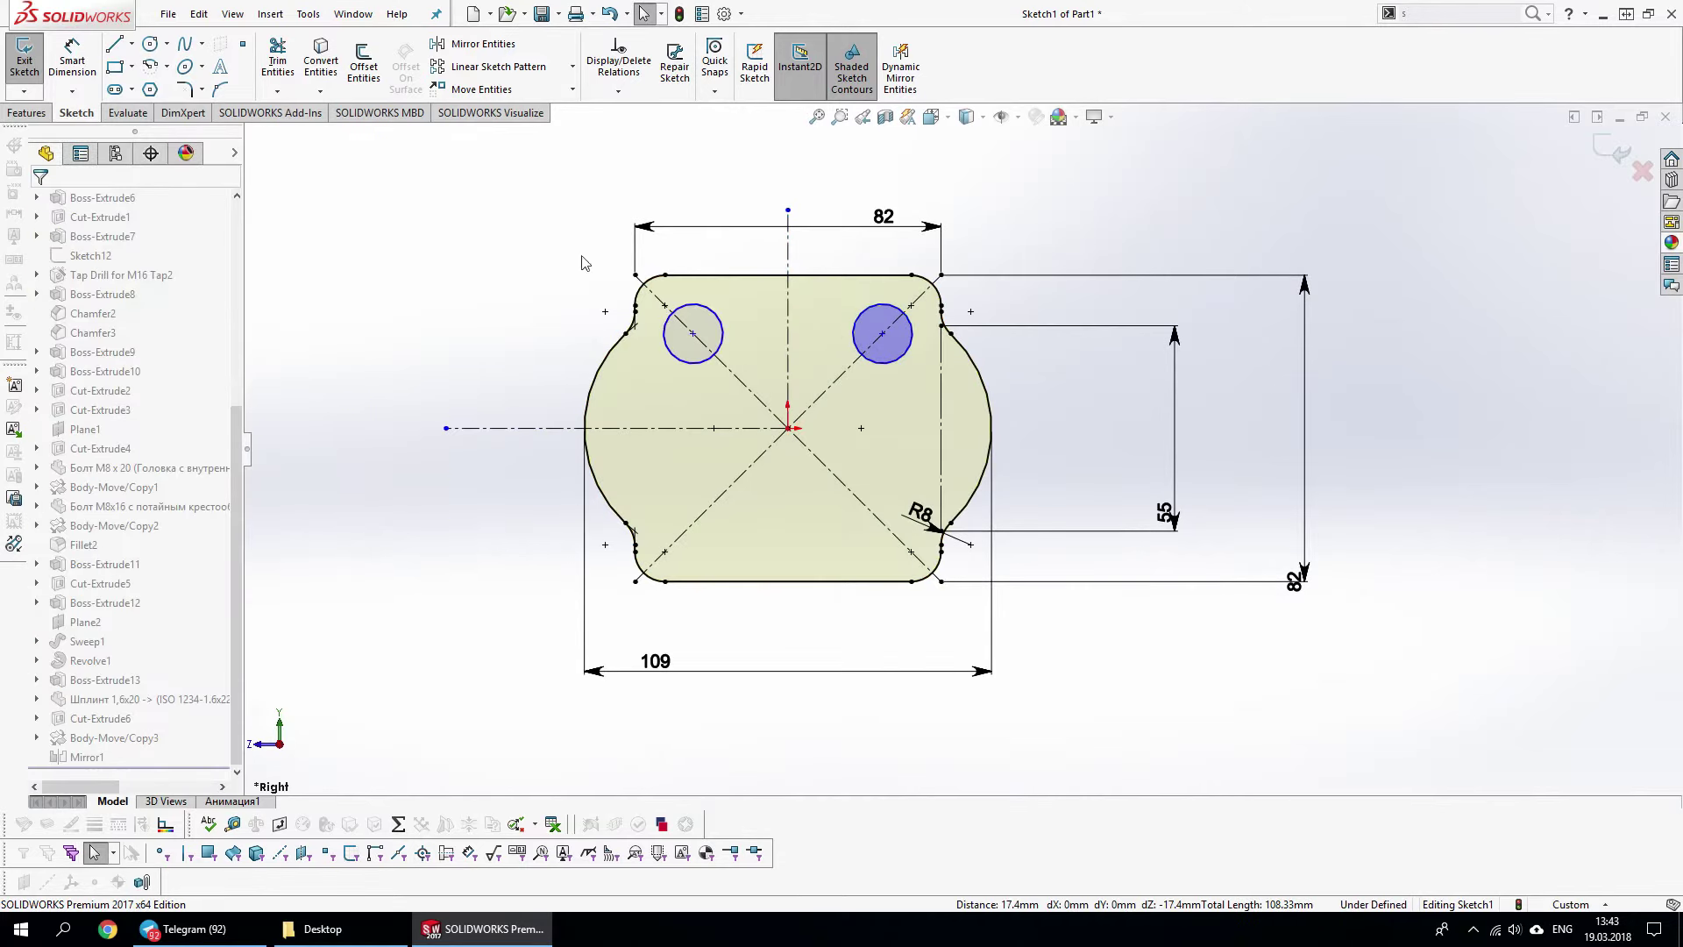
click(752, 429)
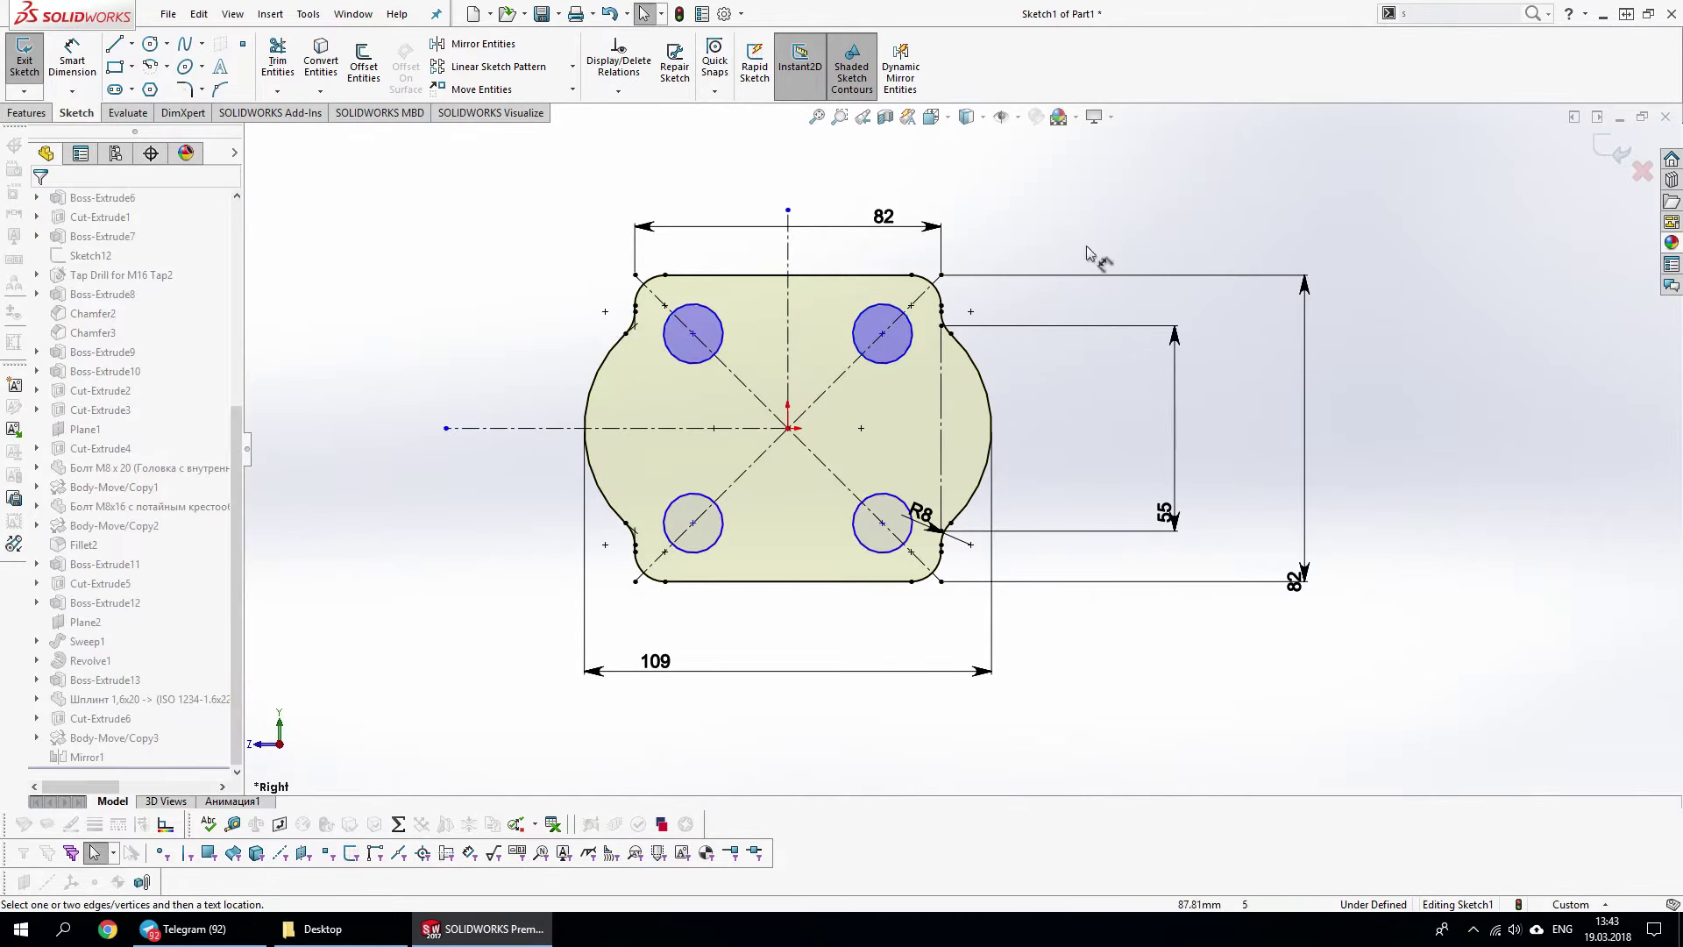
Dimension the holes 60 mm apart with 8 mm diameter, then rebuild past the Sketch12 warning
click(883, 333)
click(750, 153)
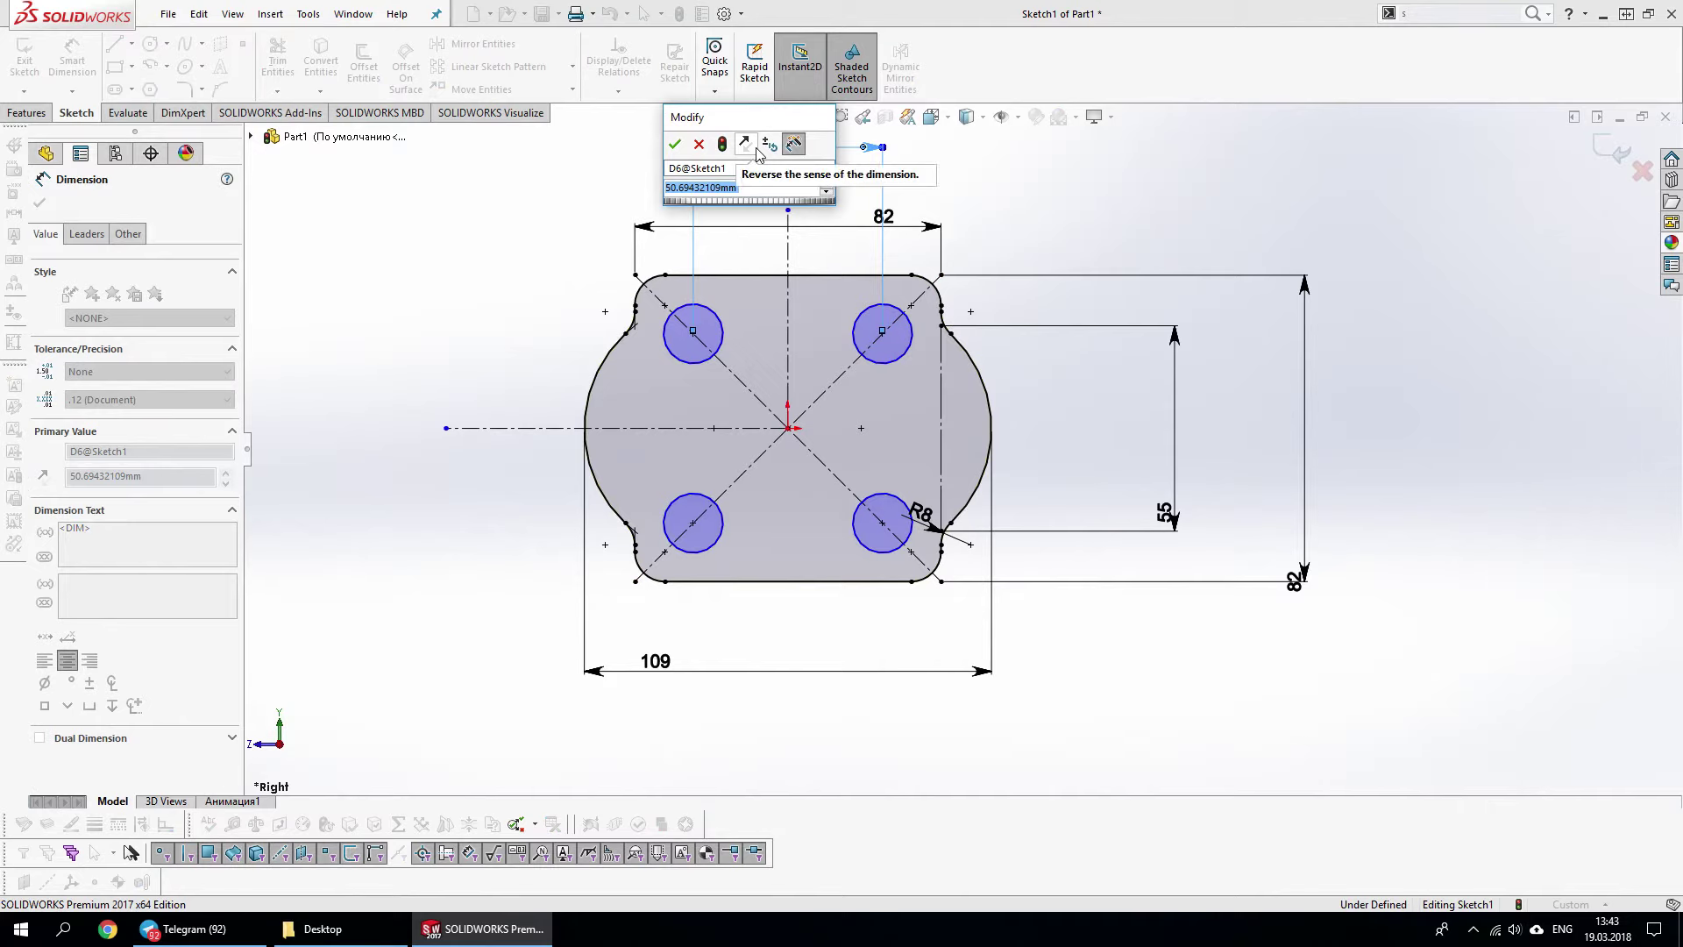
text(60)
key(Return)
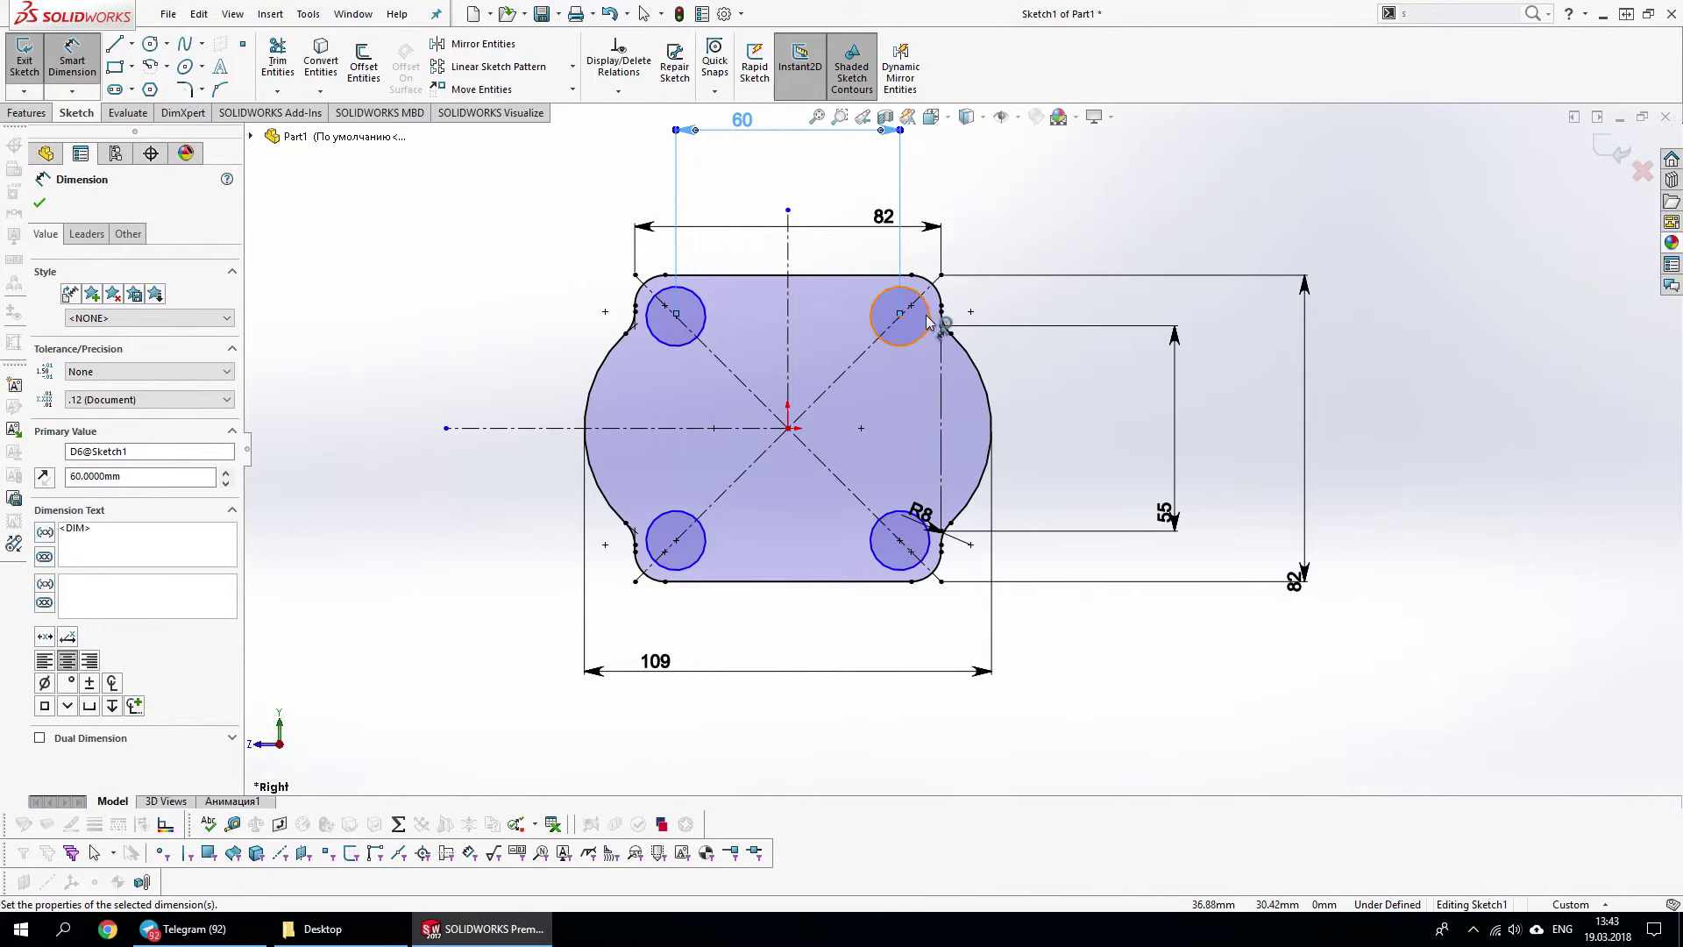
click(930, 323)
click(1057, 193)
text(8)
key(Return)
click(1597, 163)
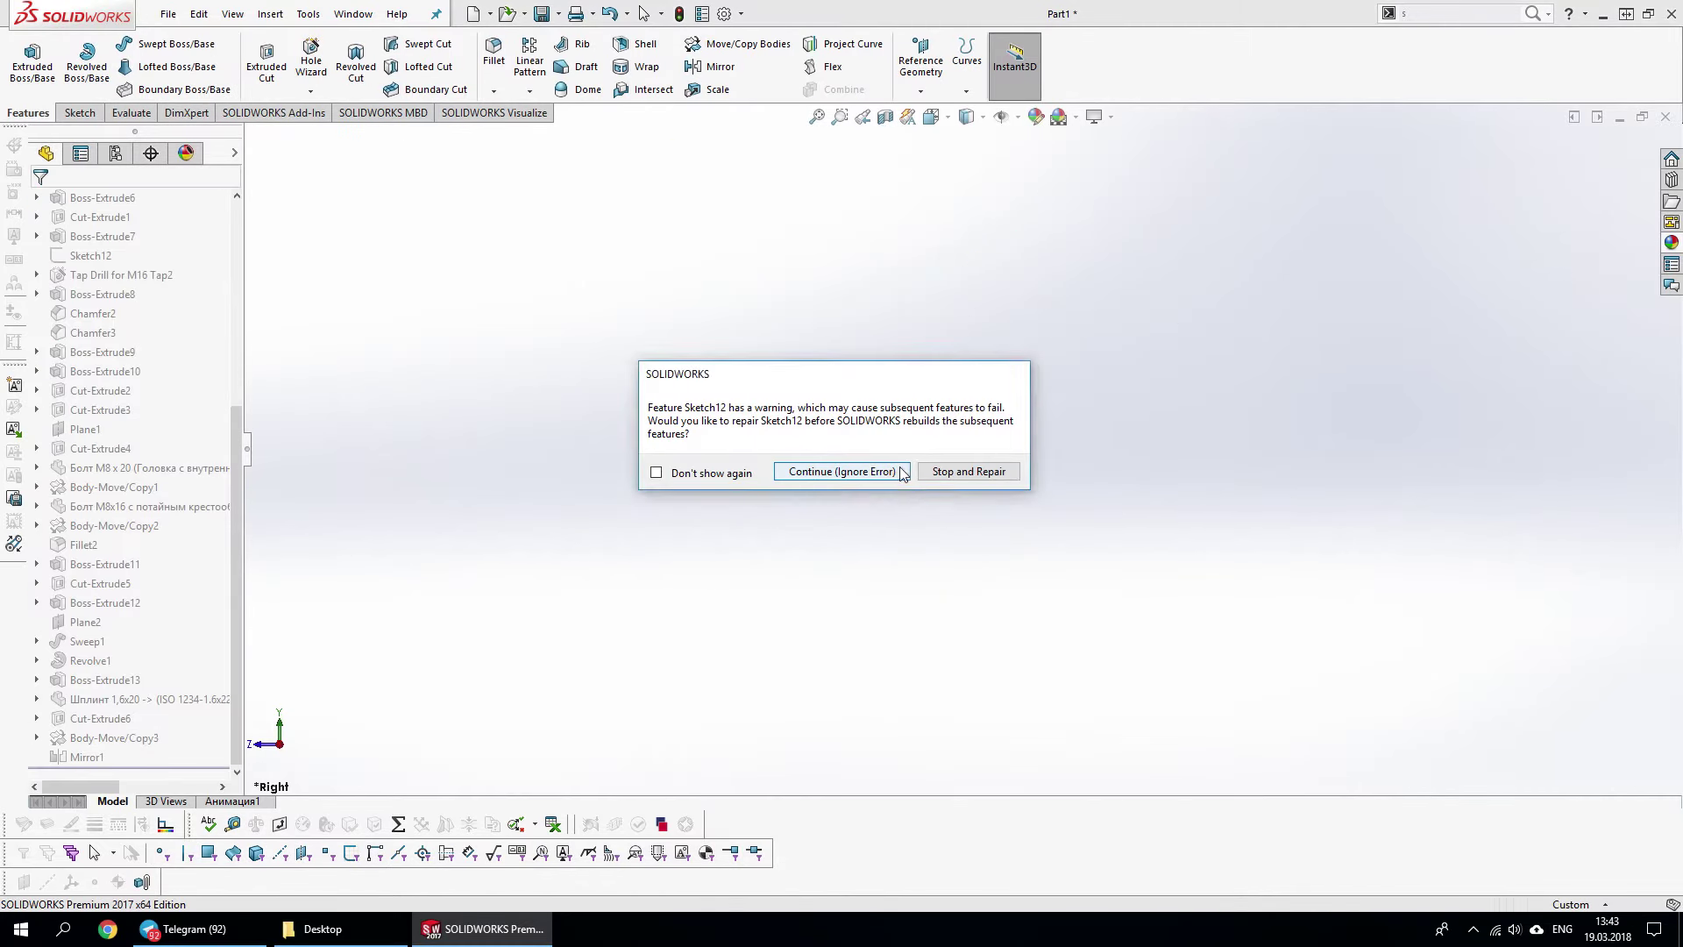
click(887, 473)
click(1557, 258)
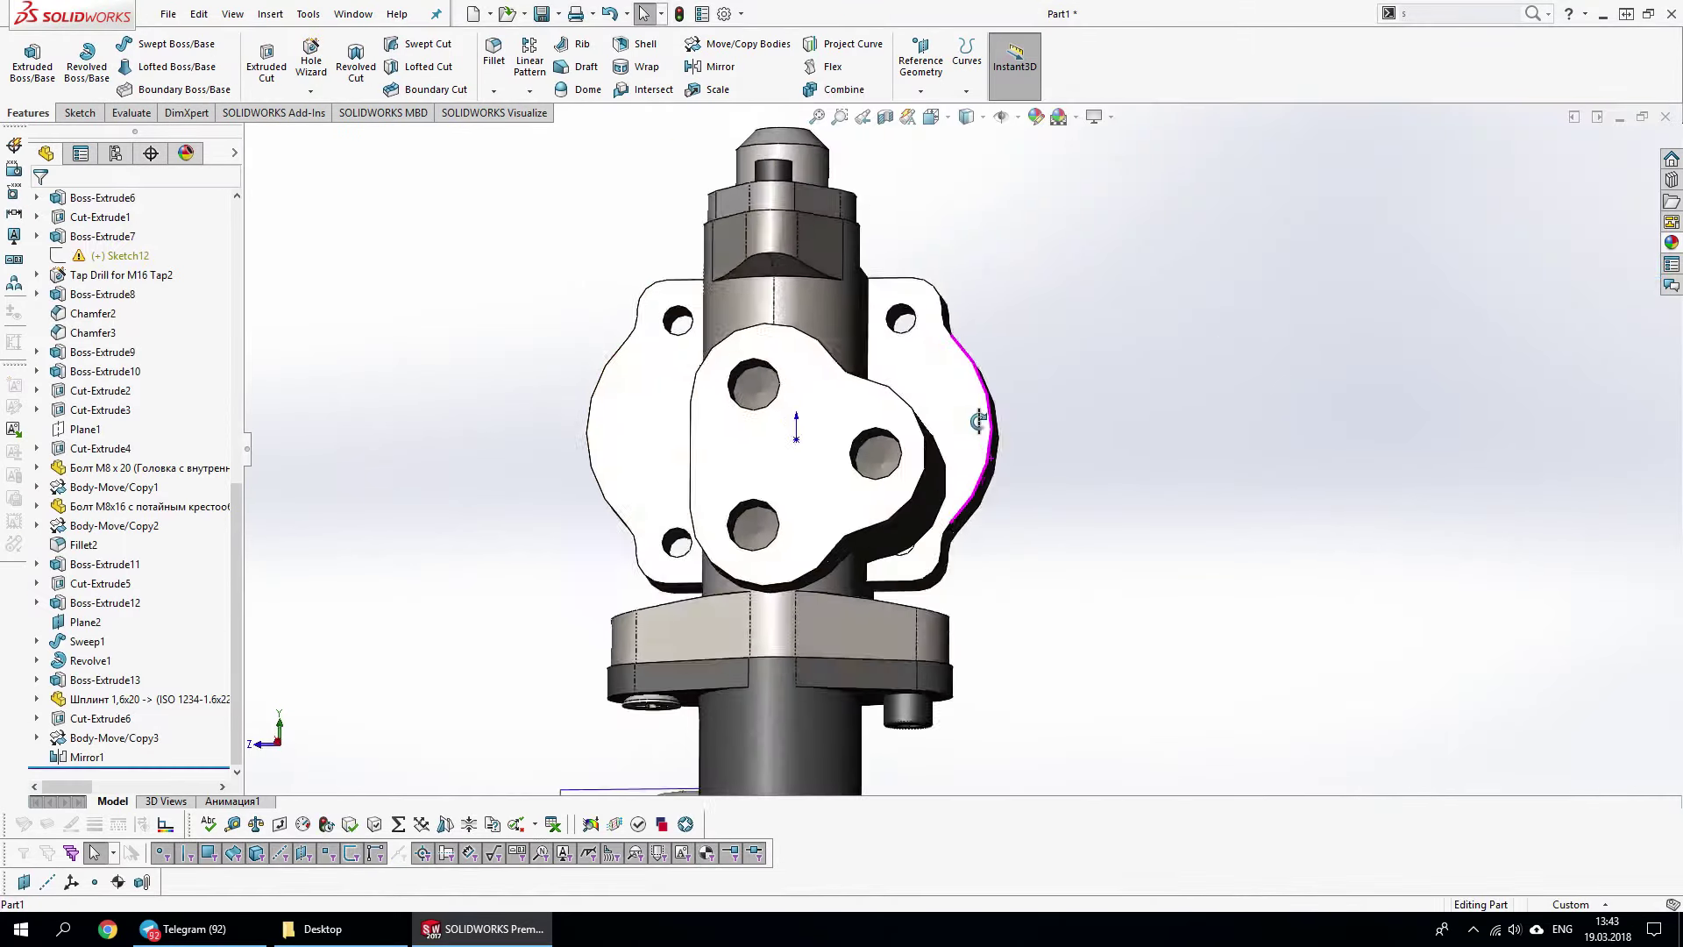
middle_drag(985, 413, 989, 443)
scroll(105, 383, up, 5)
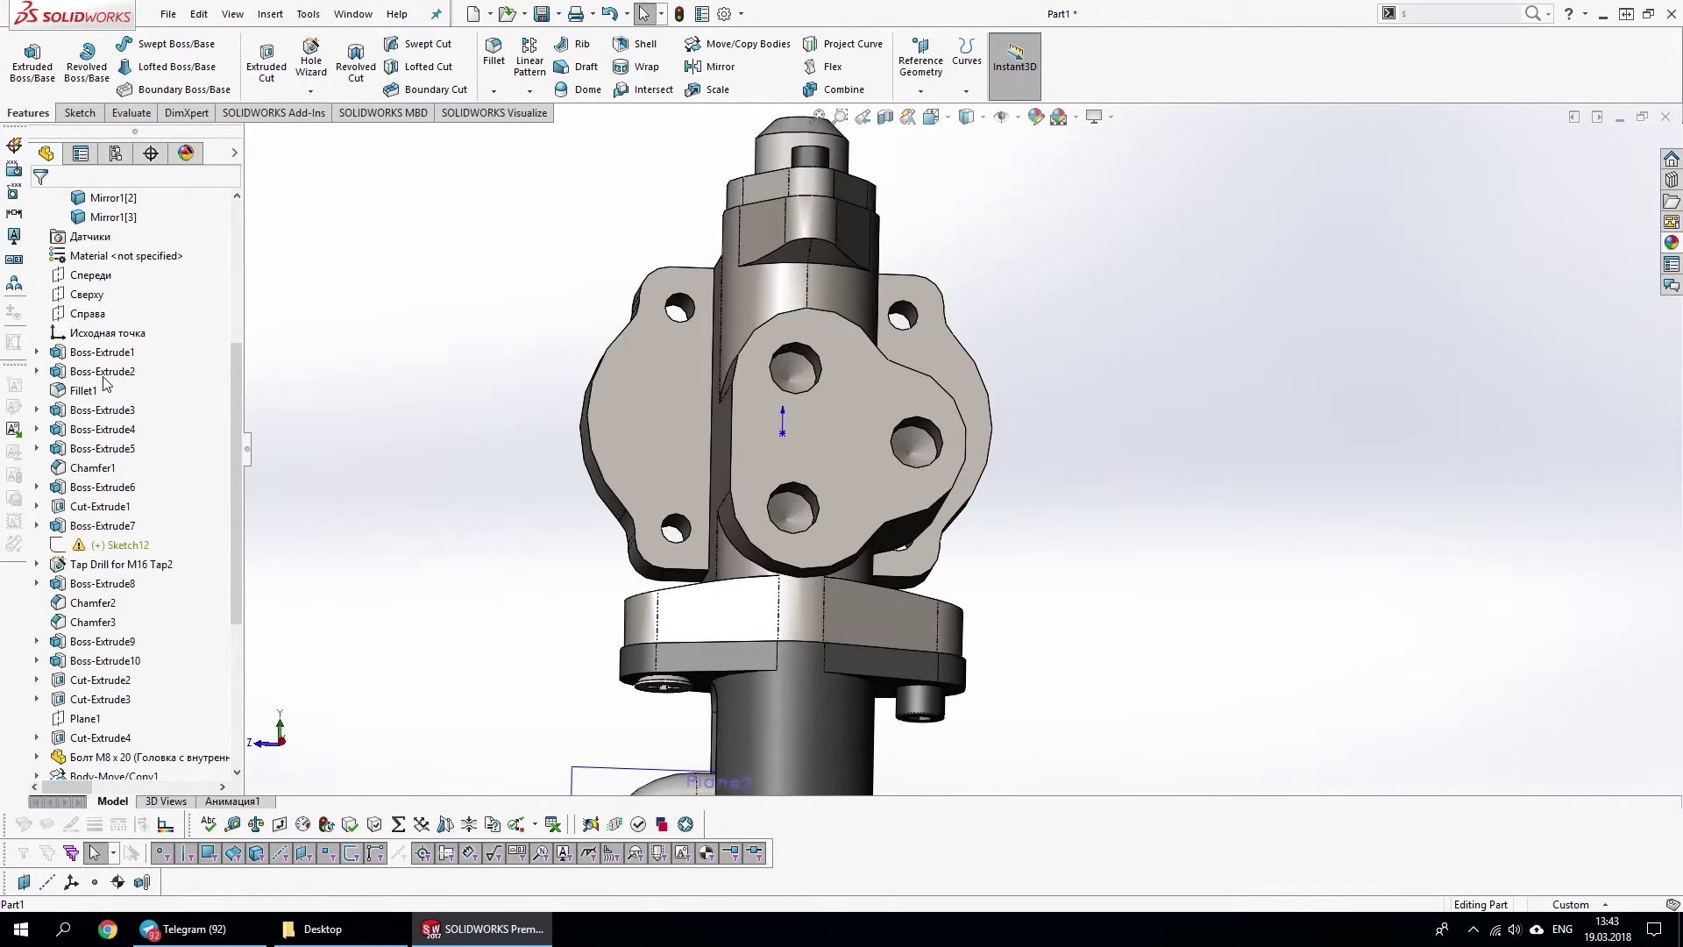
scroll(111, 339, up, 5)
click(120, 332)
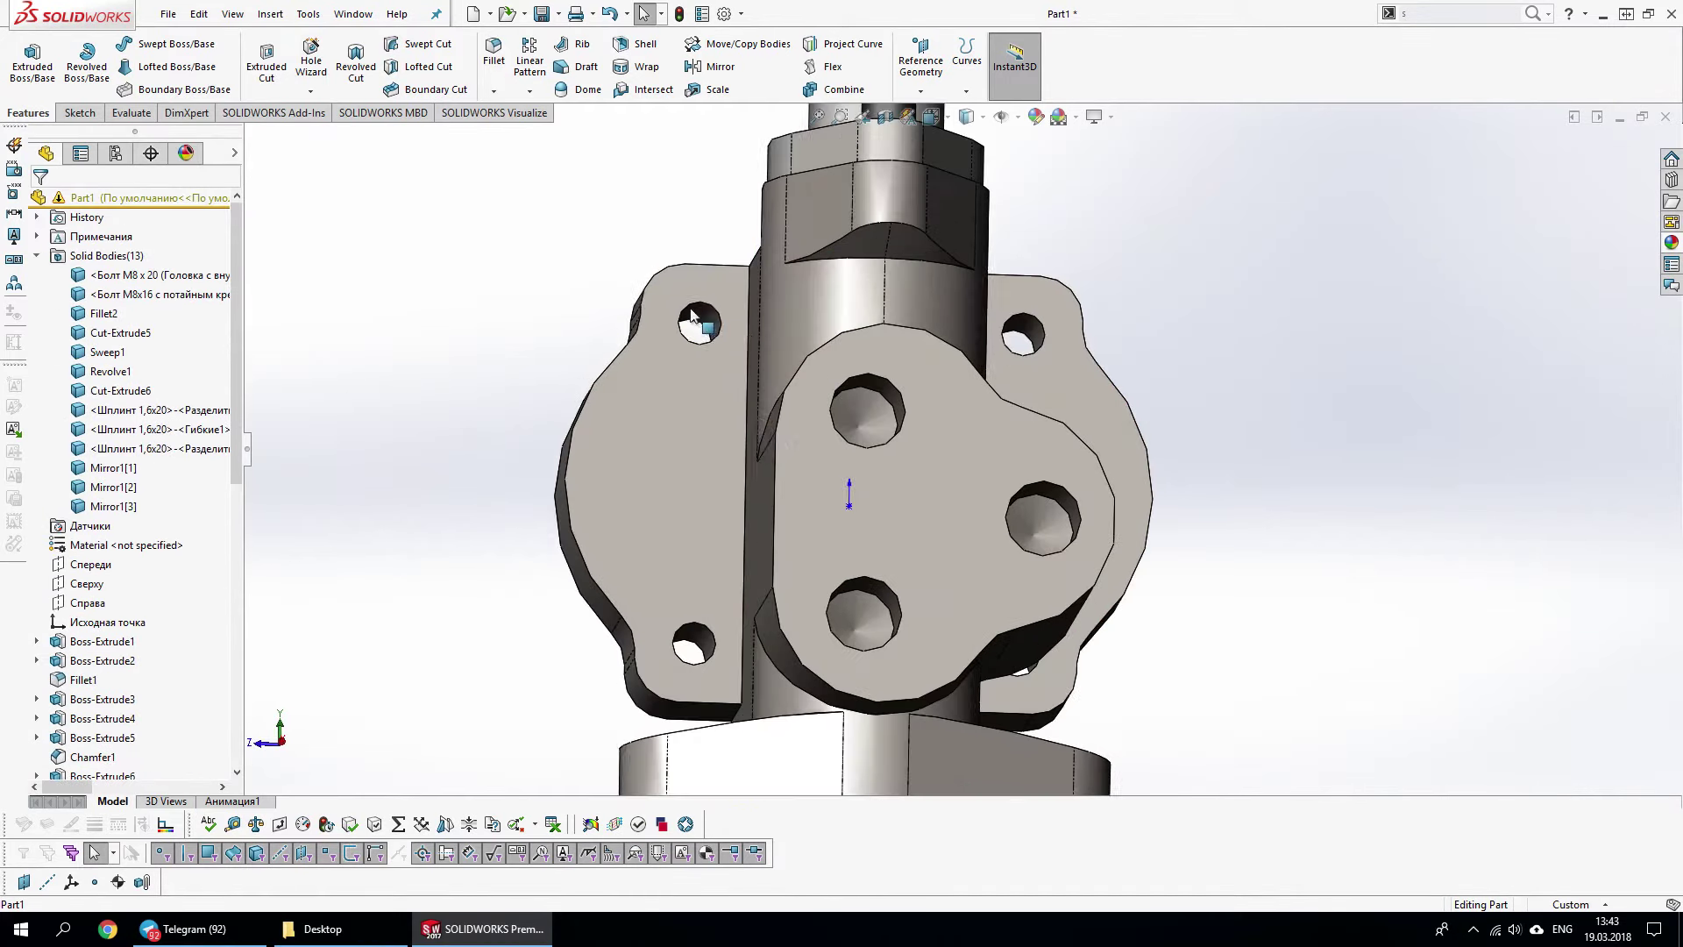
click(83, 643)
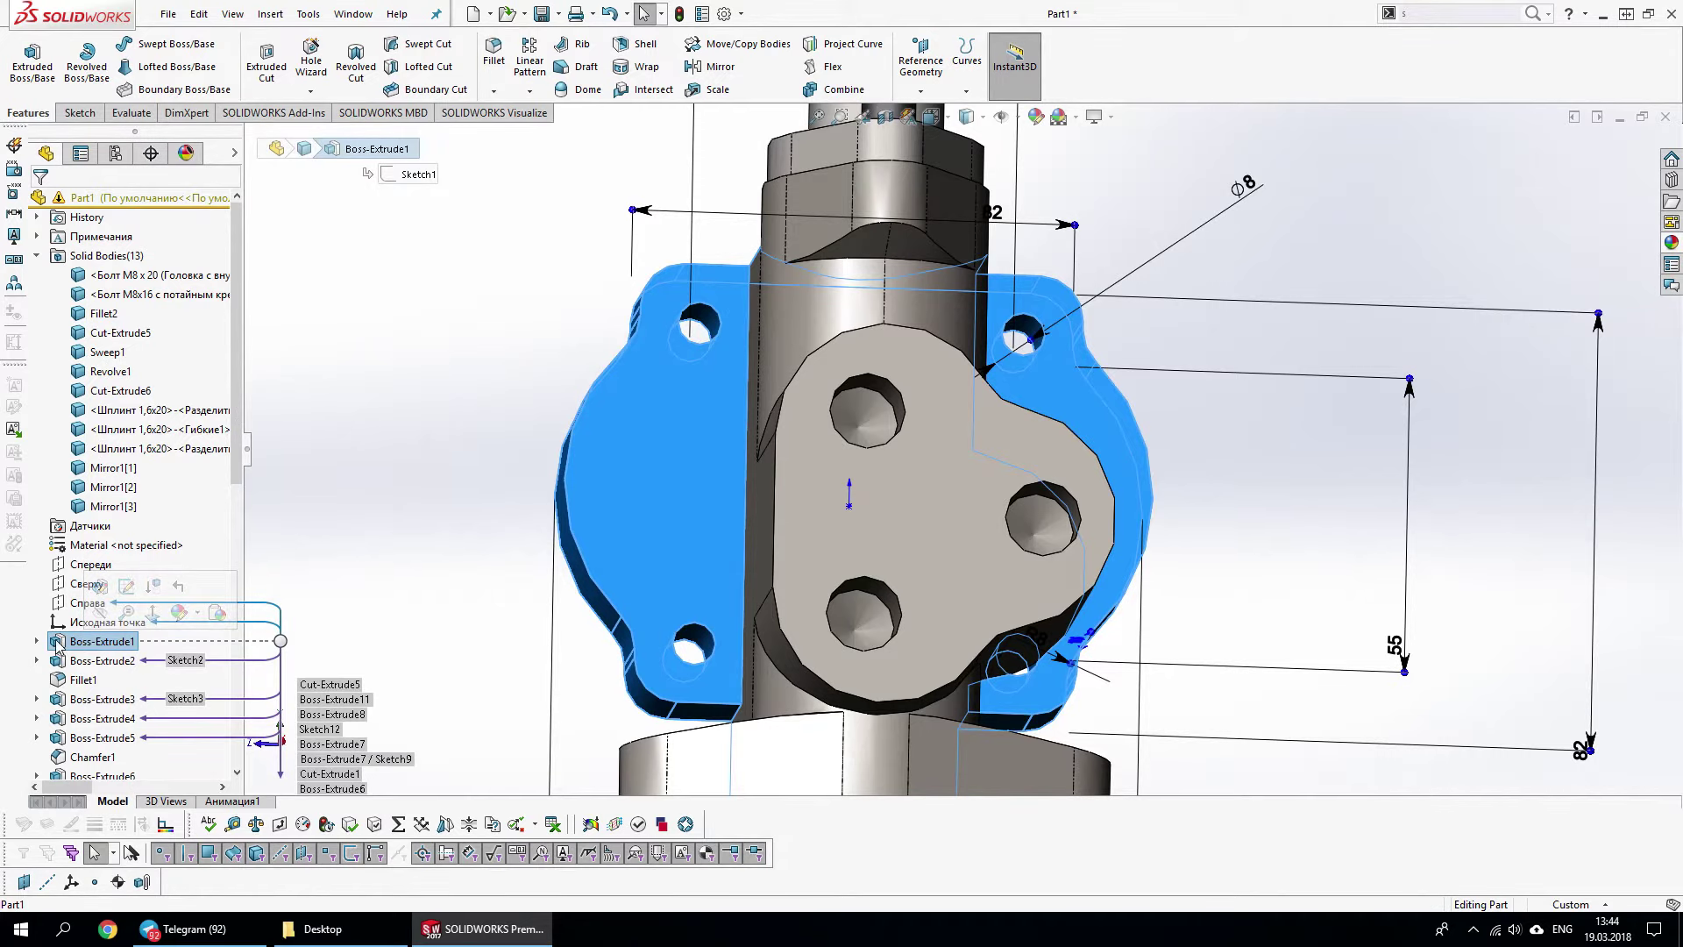
key(Escape)
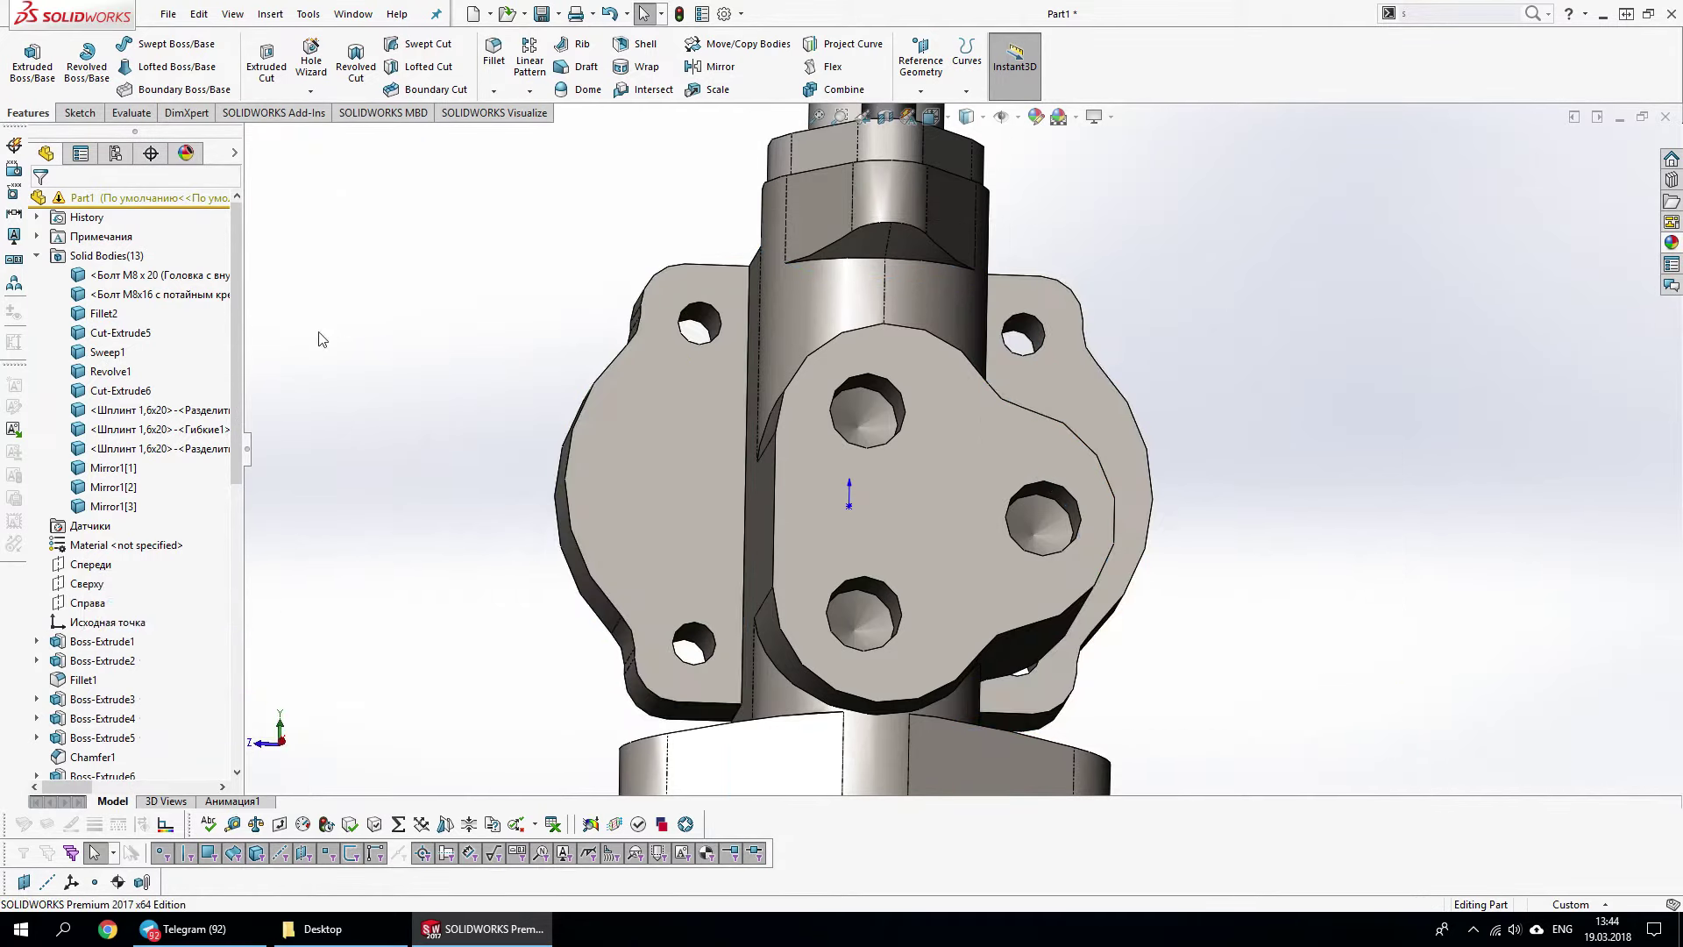
scroll(877, 465, up, 5)
middle_drag(877, 465, 837, 467)
click(110, 586)
scroll(746, 395, up, 5)
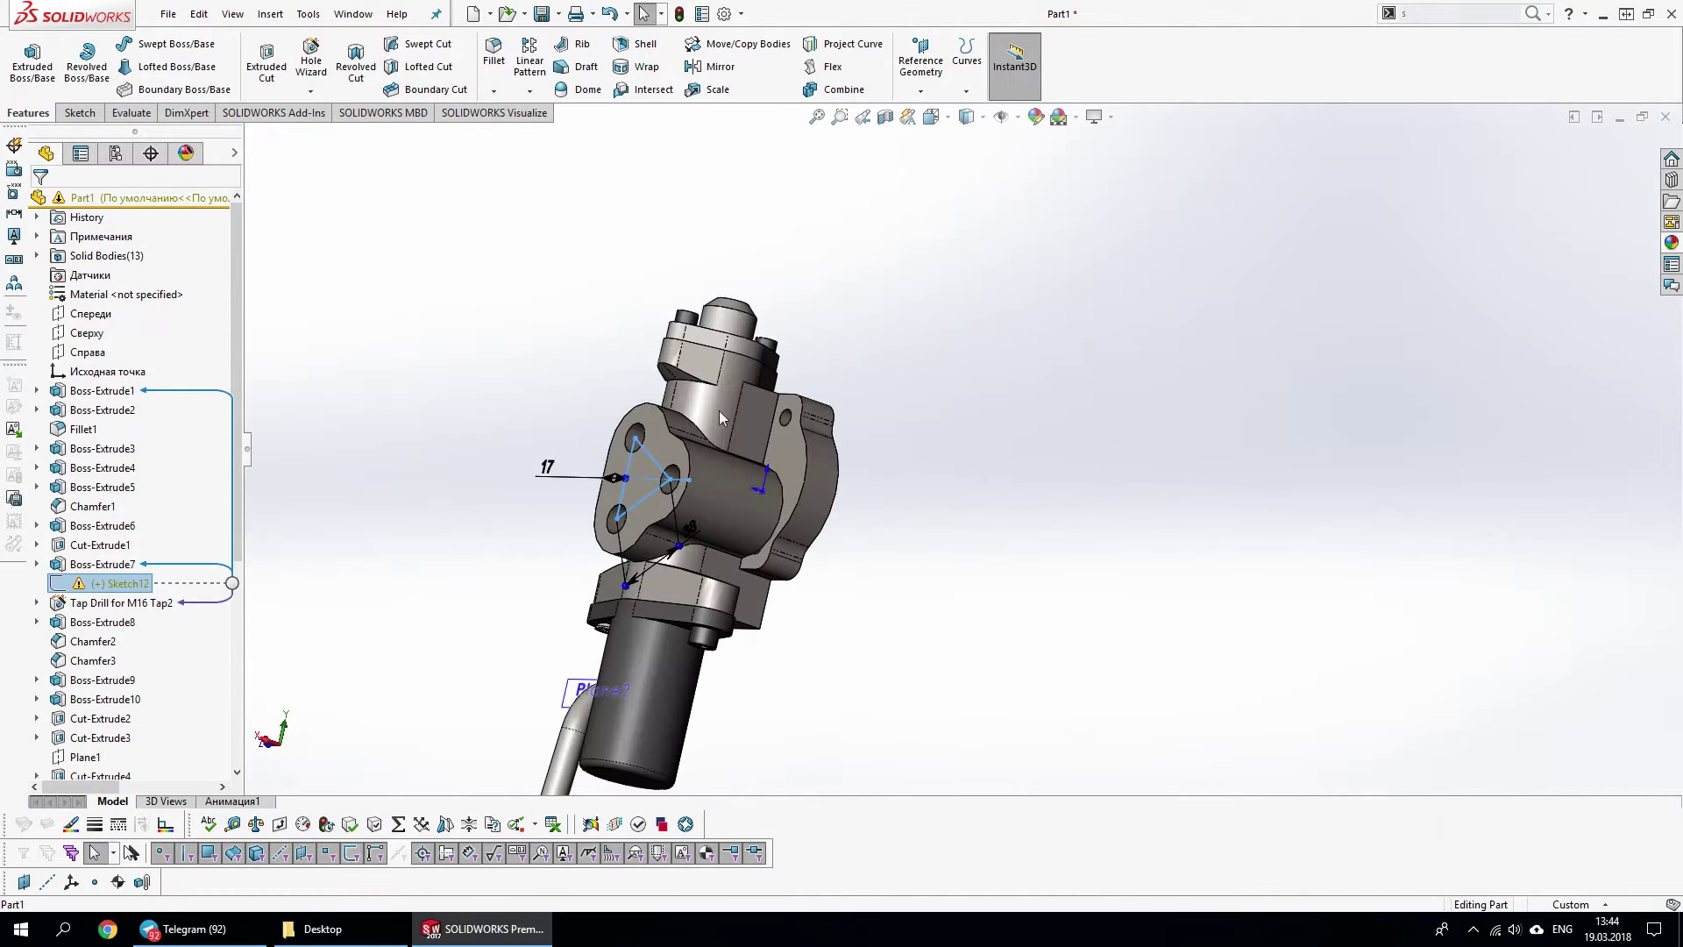
middle_drag(762, 395, 741, 381)
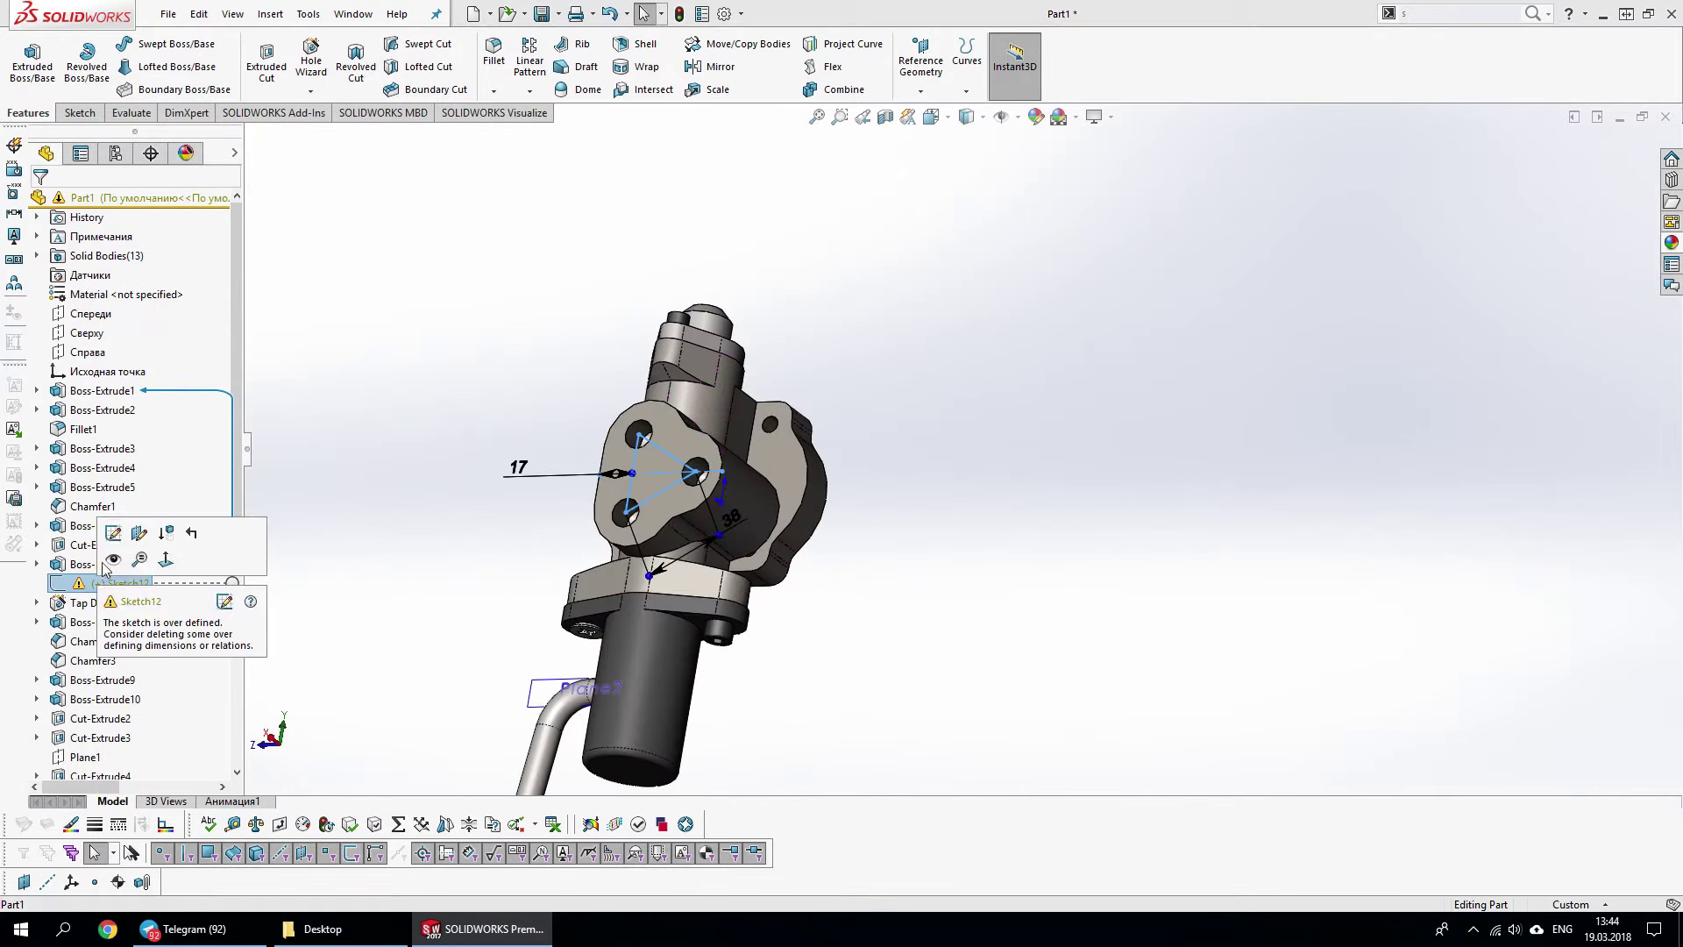
click(255, 561)
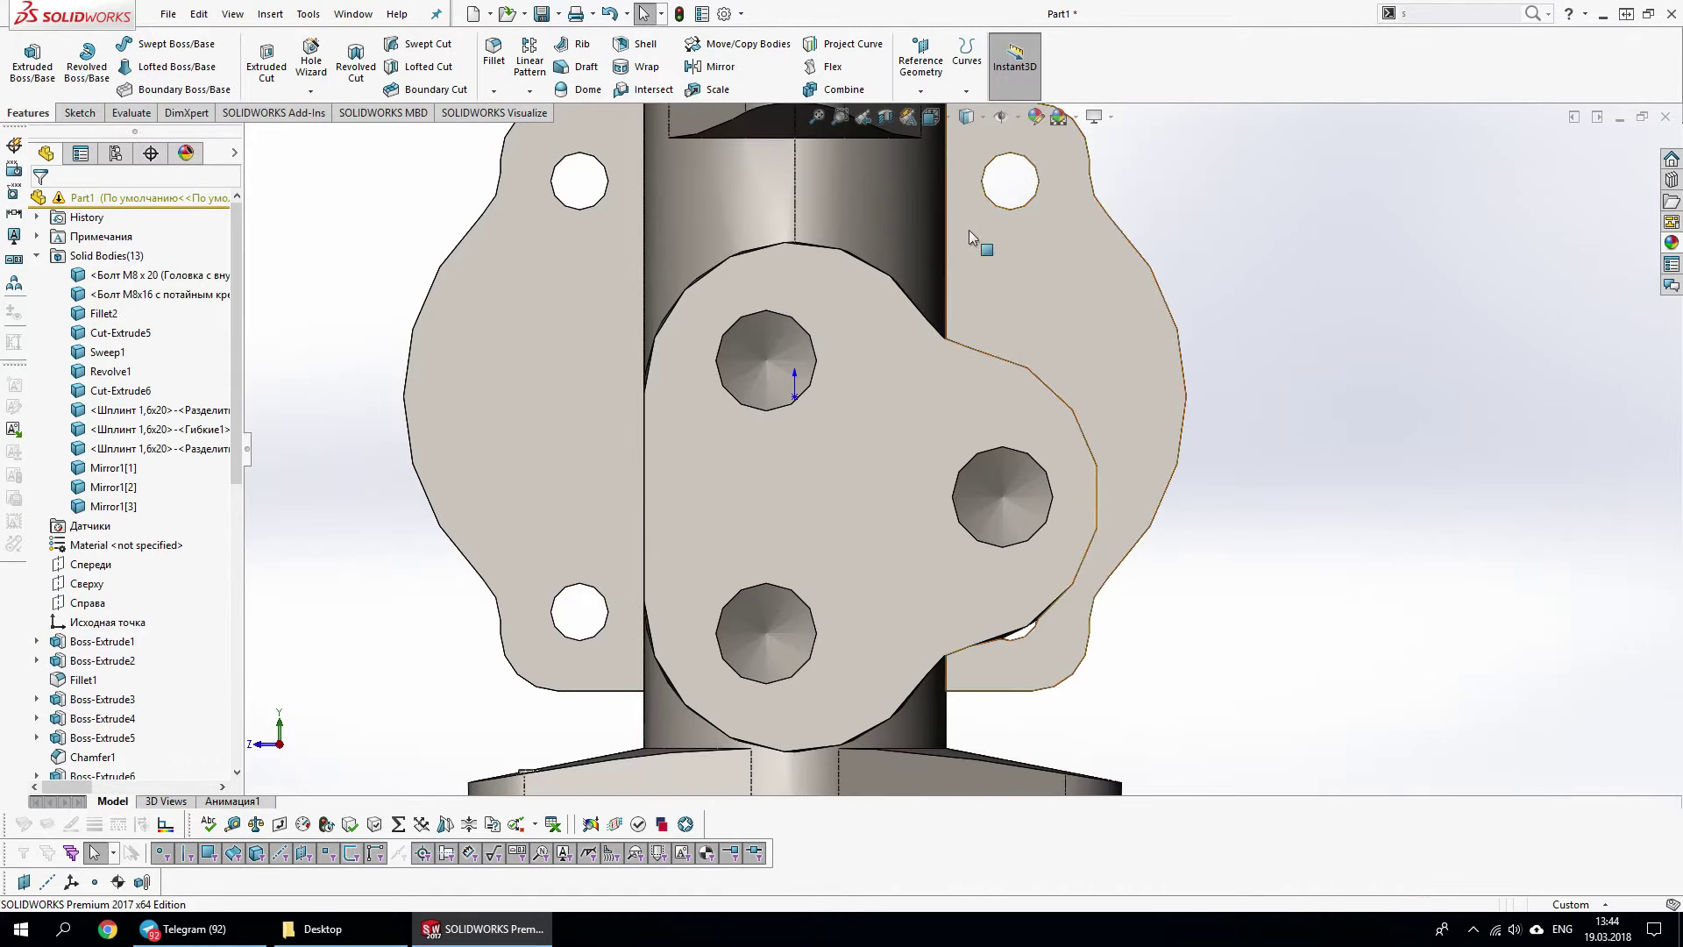
middle_drag(970, 230, 789, 289)
click(561, 325)
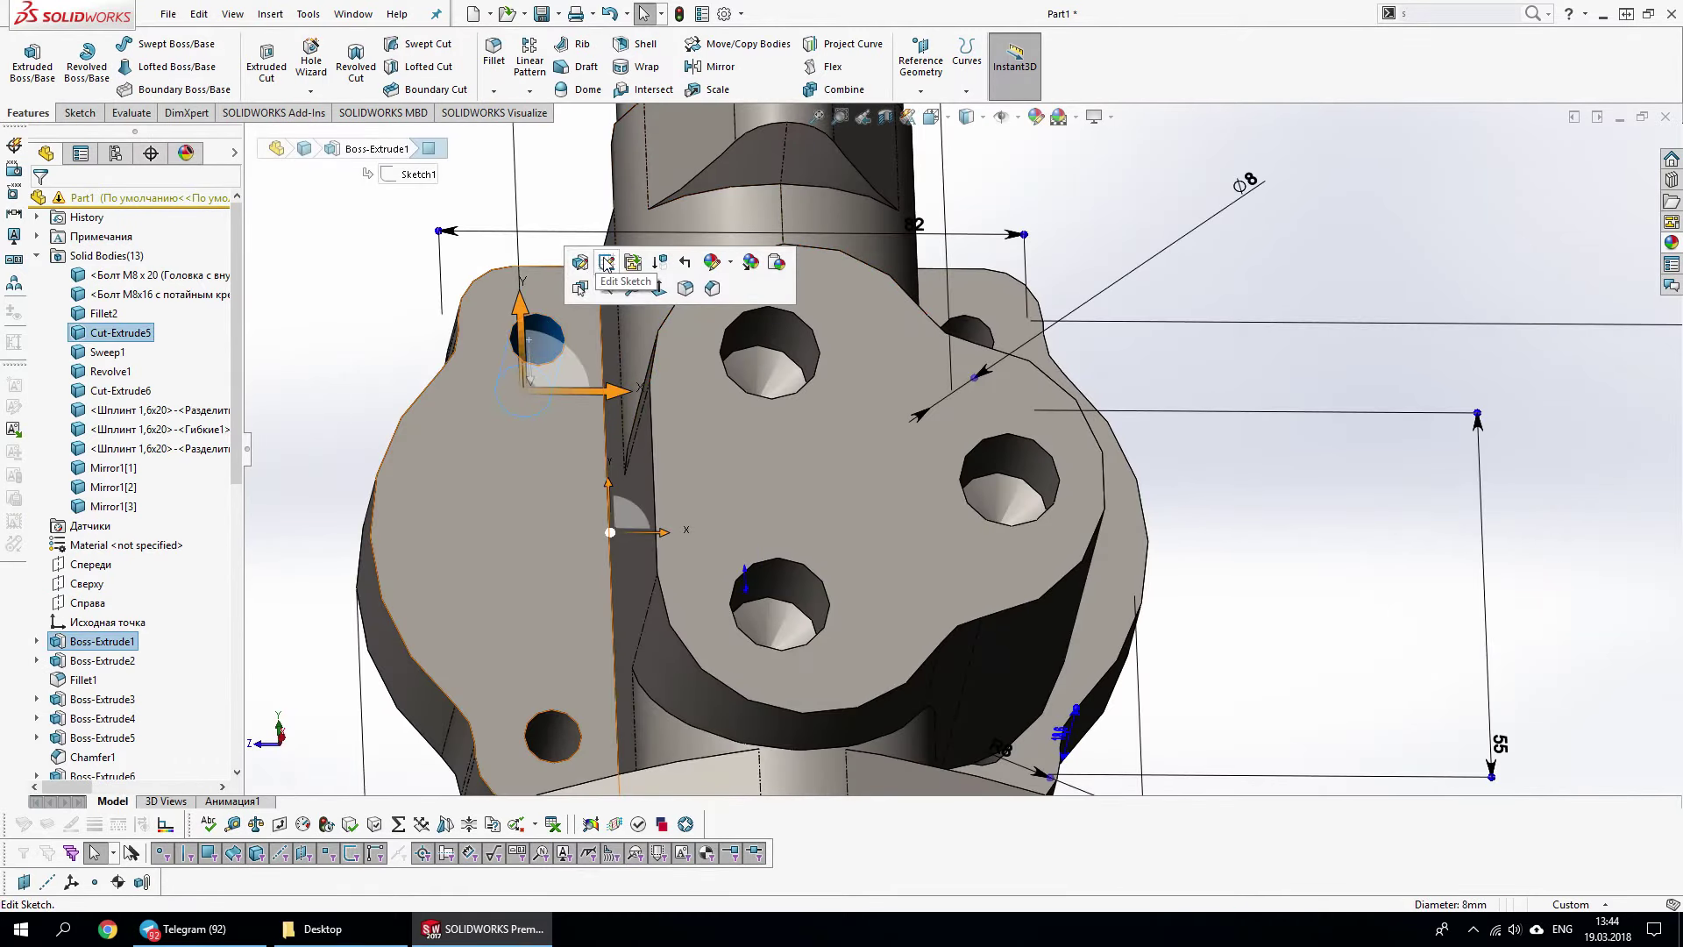
Reopen the flange sketch, clear a stray selection, and return to the full part
click(606, 264)
click(1043, 763)
click(1496, 182)
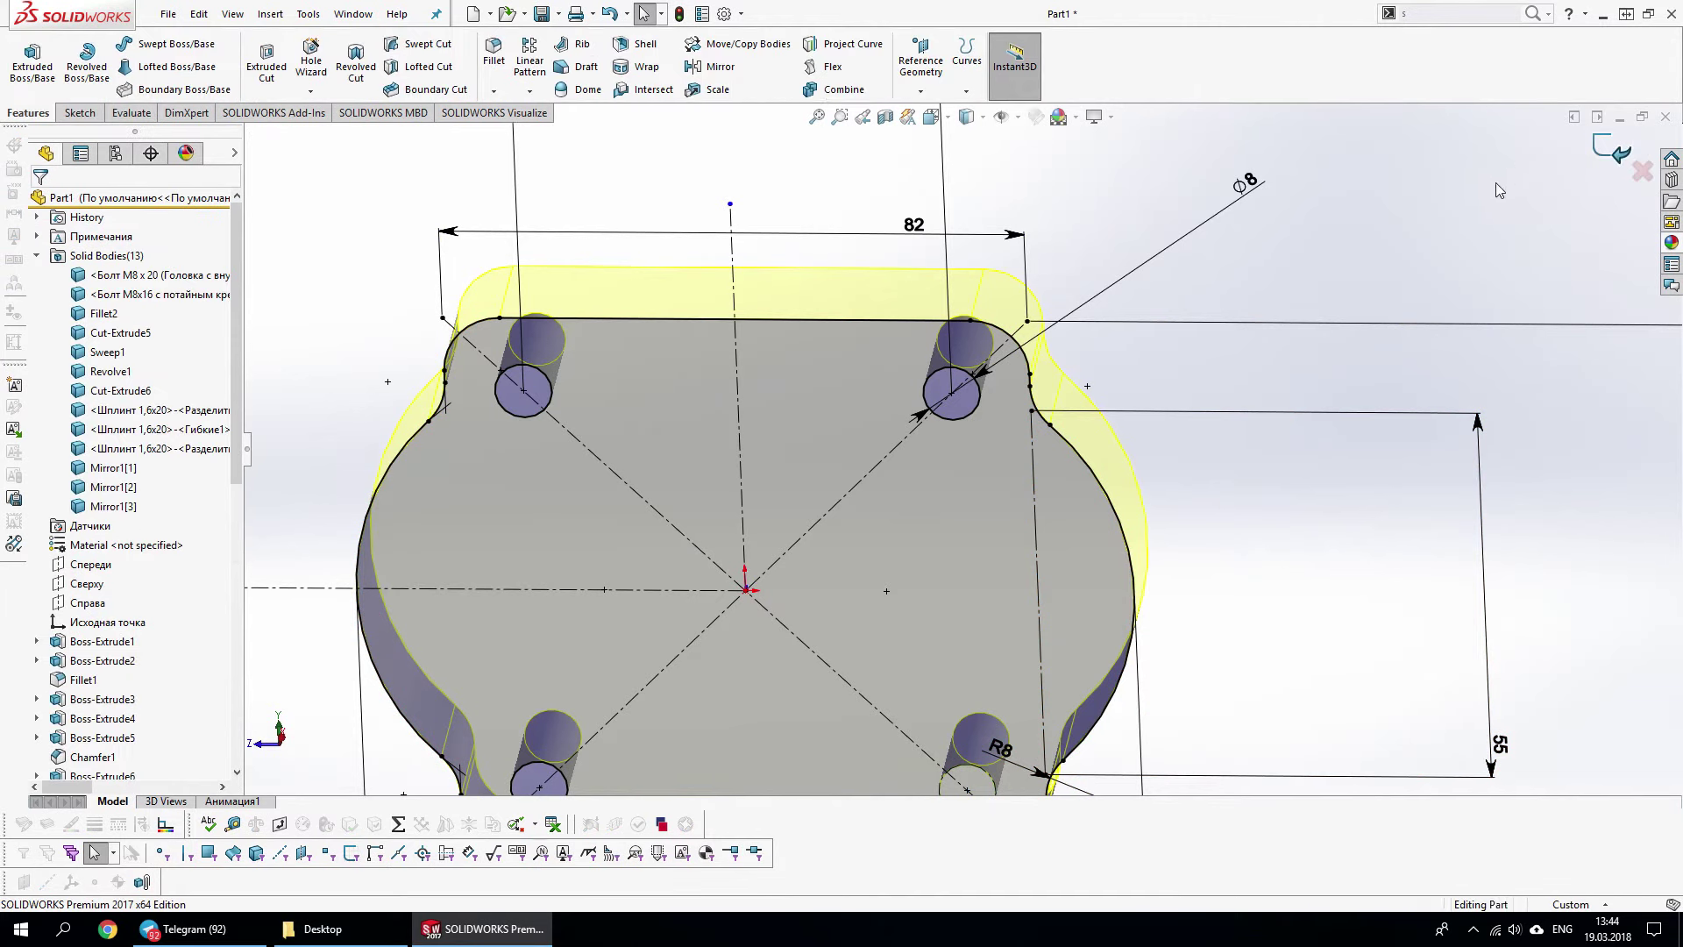
click(1613, 149)
middle_drag(614, 474, 719, 494)
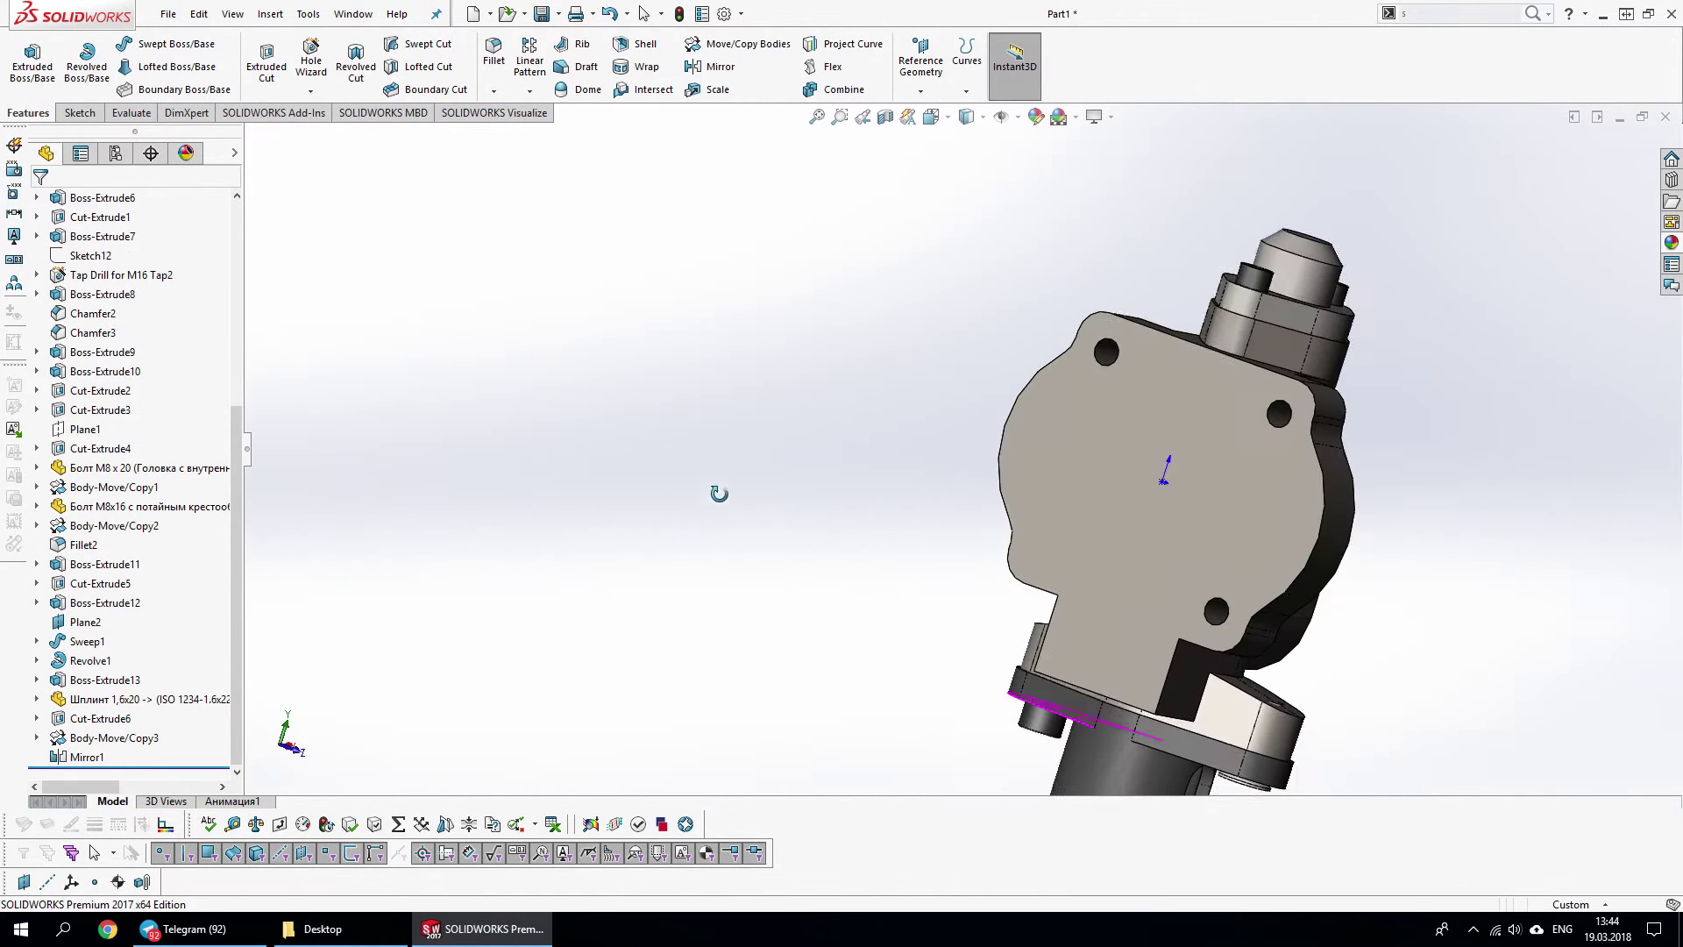
scroll(1035, 281, down, 3)
Show Sketch1's flange dimensions and start a new sketch on the flange face
click(1045, 307)
click(1045, 307)
scroll(1050, 526, up, 4)
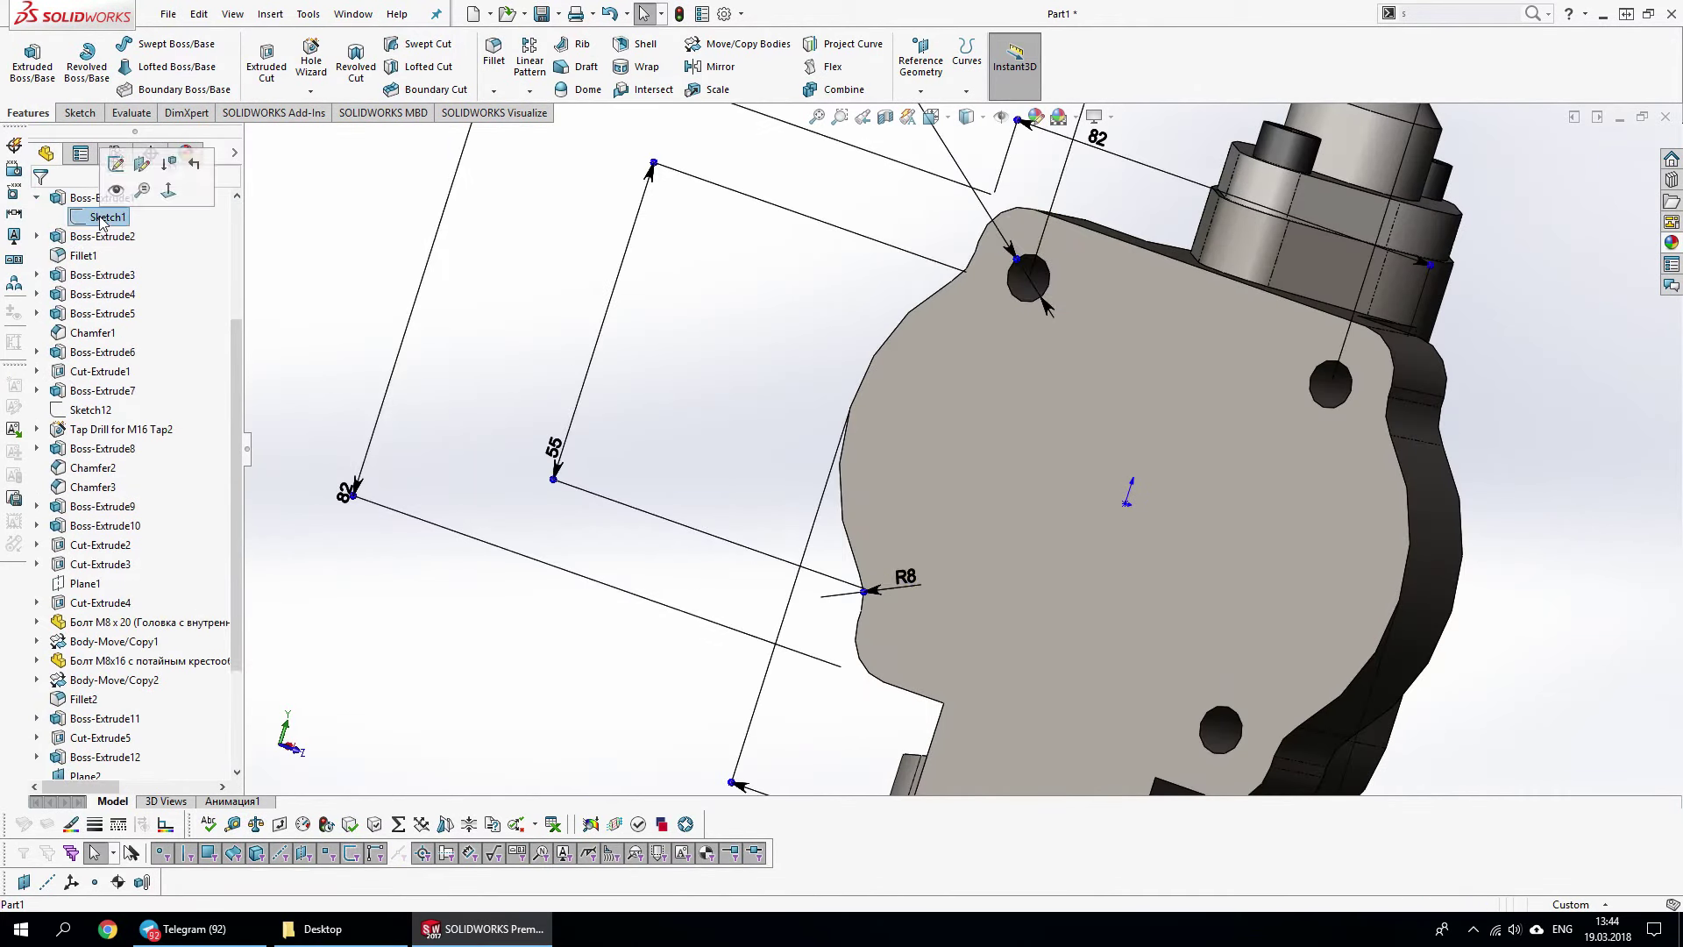
click(129, 198)
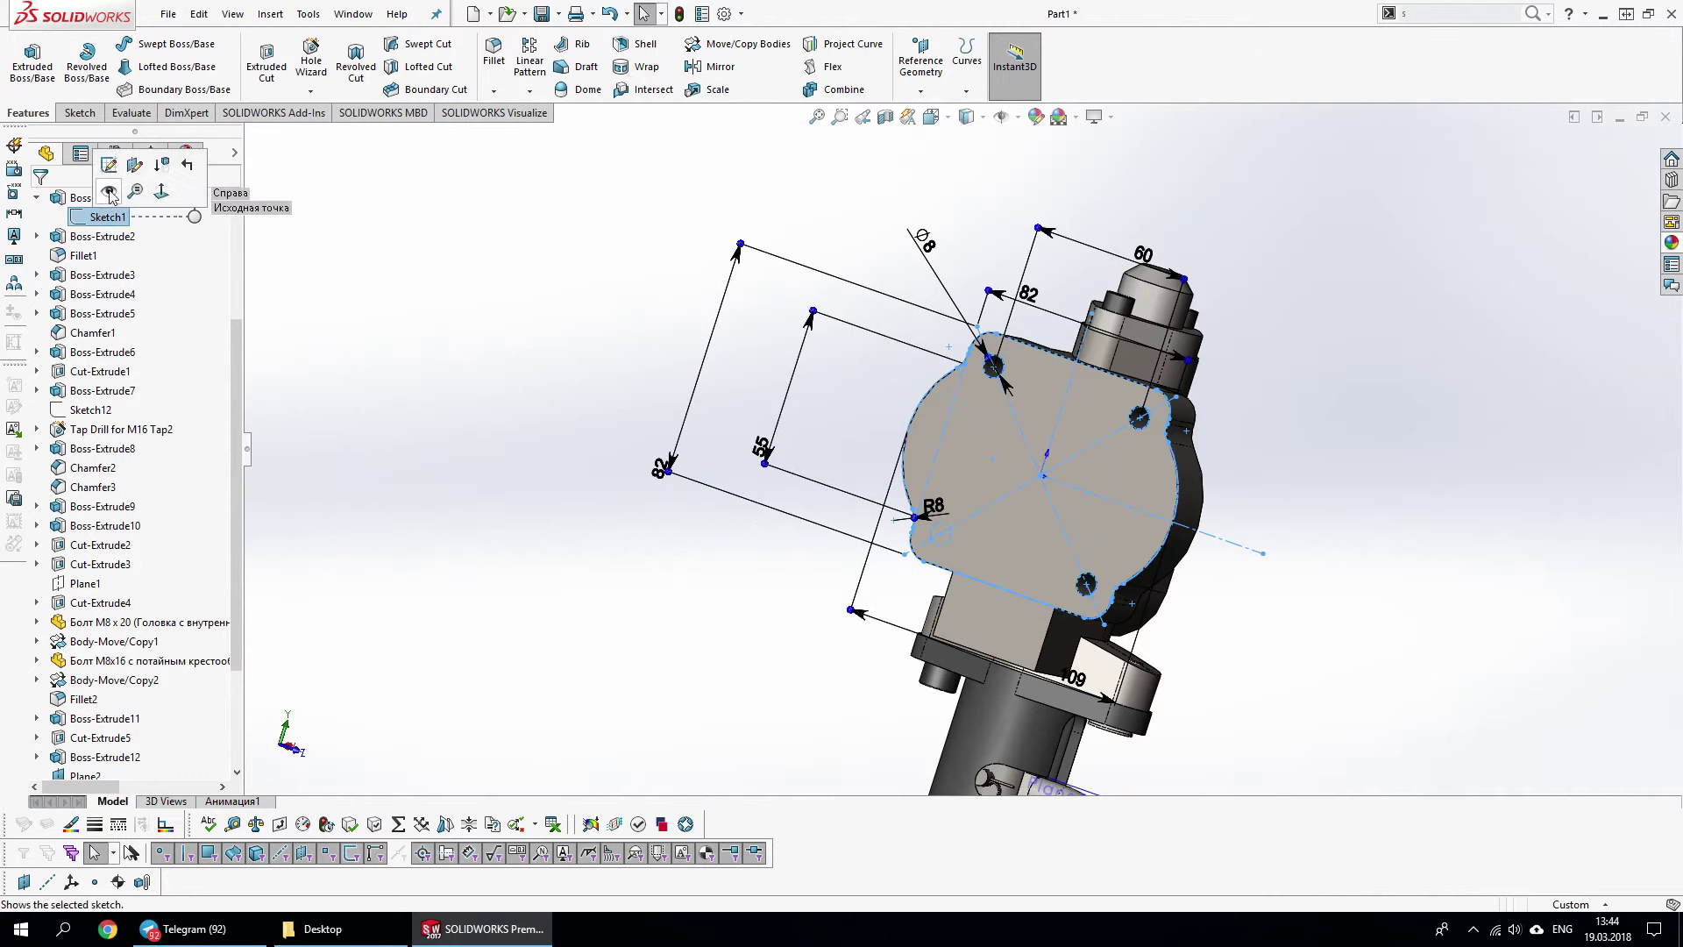
click(945, 535)
click(1026, 465)
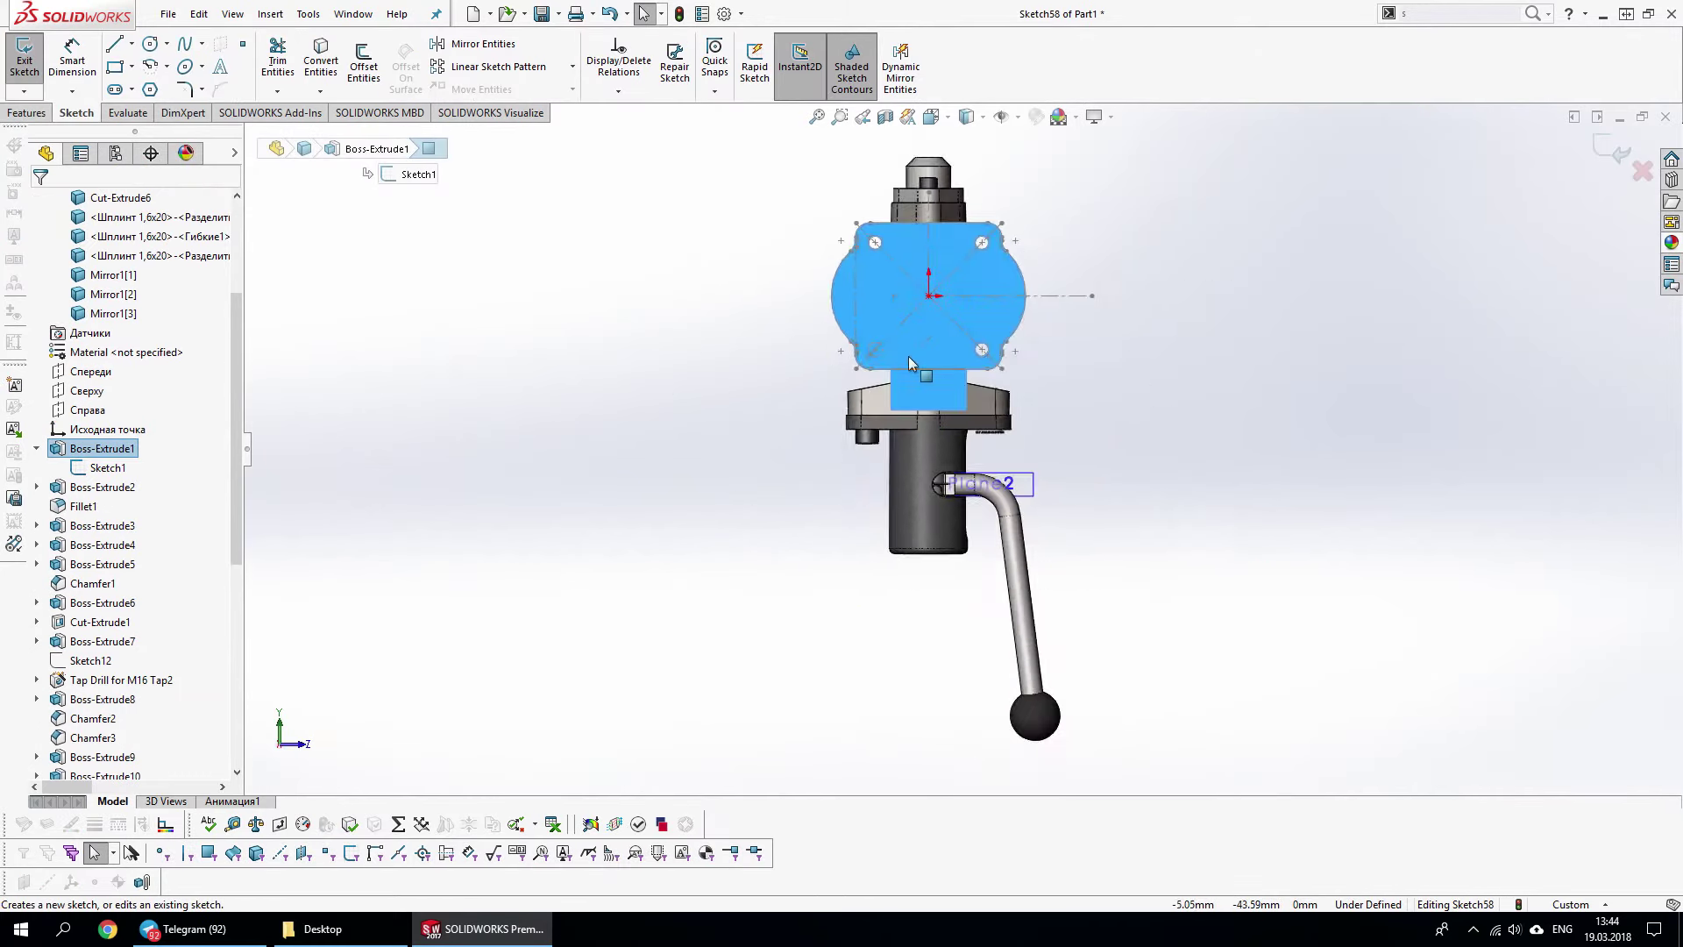
Draw a circle at the flange's lower-left bolt-hole position and extrude it as a boss
scroll(909, 356, down, 3)
click(876, 383)
key(Escape)
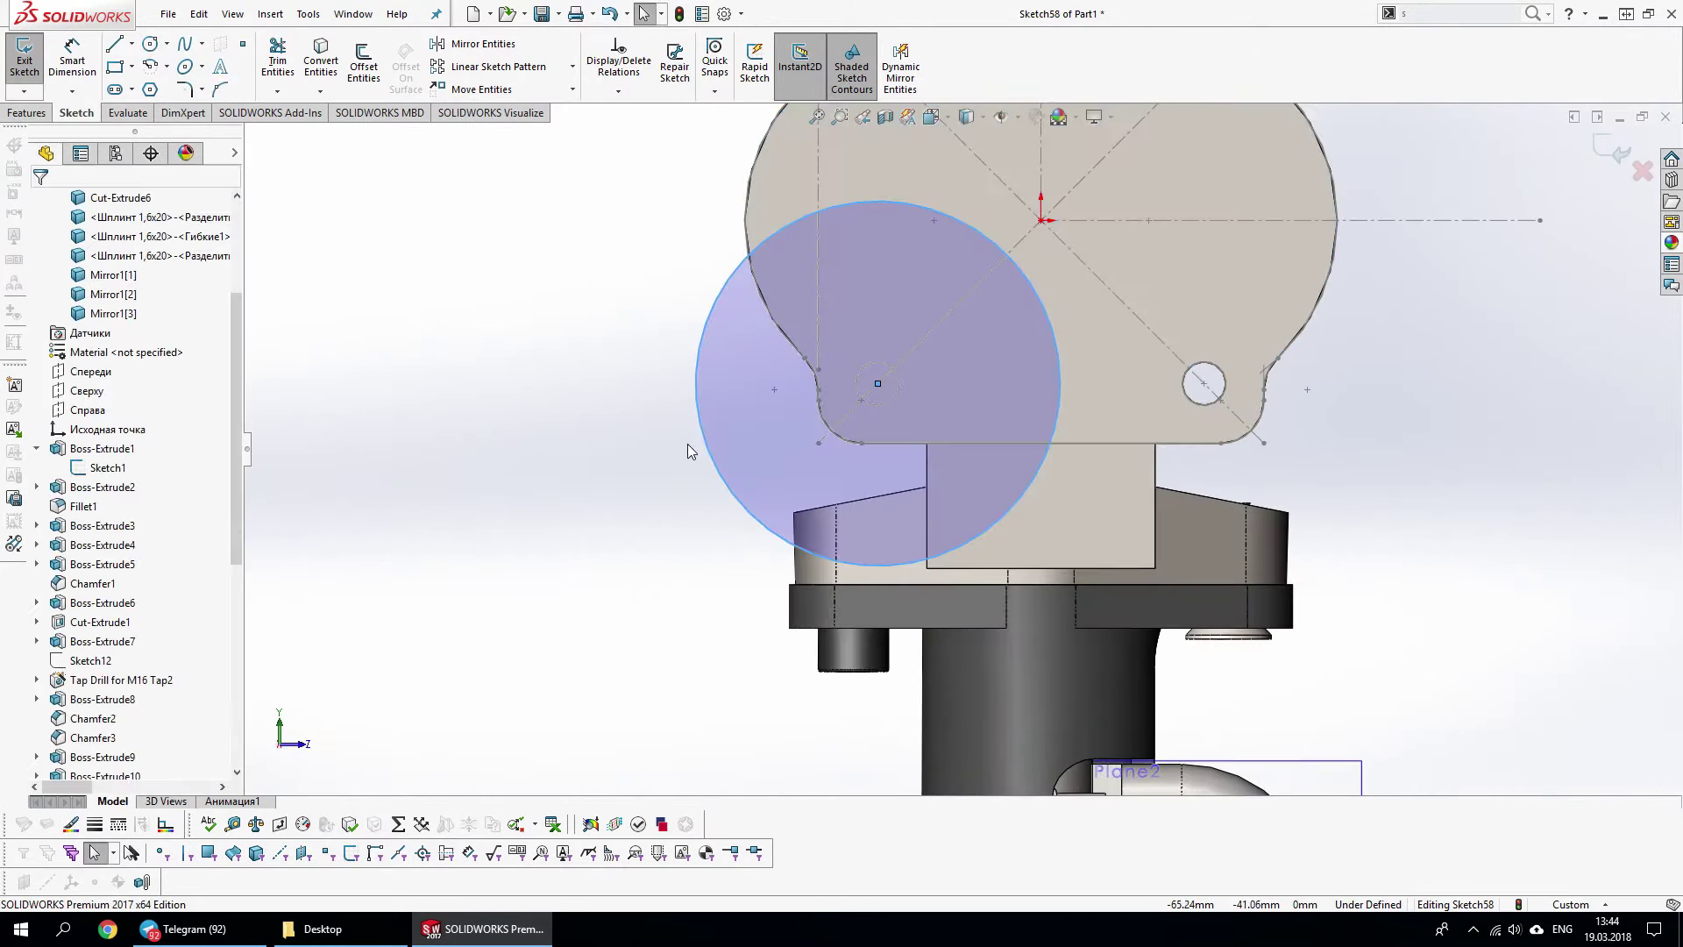
right_click(1395, 383)
click(1429, 427)
right_click(1509, 379)
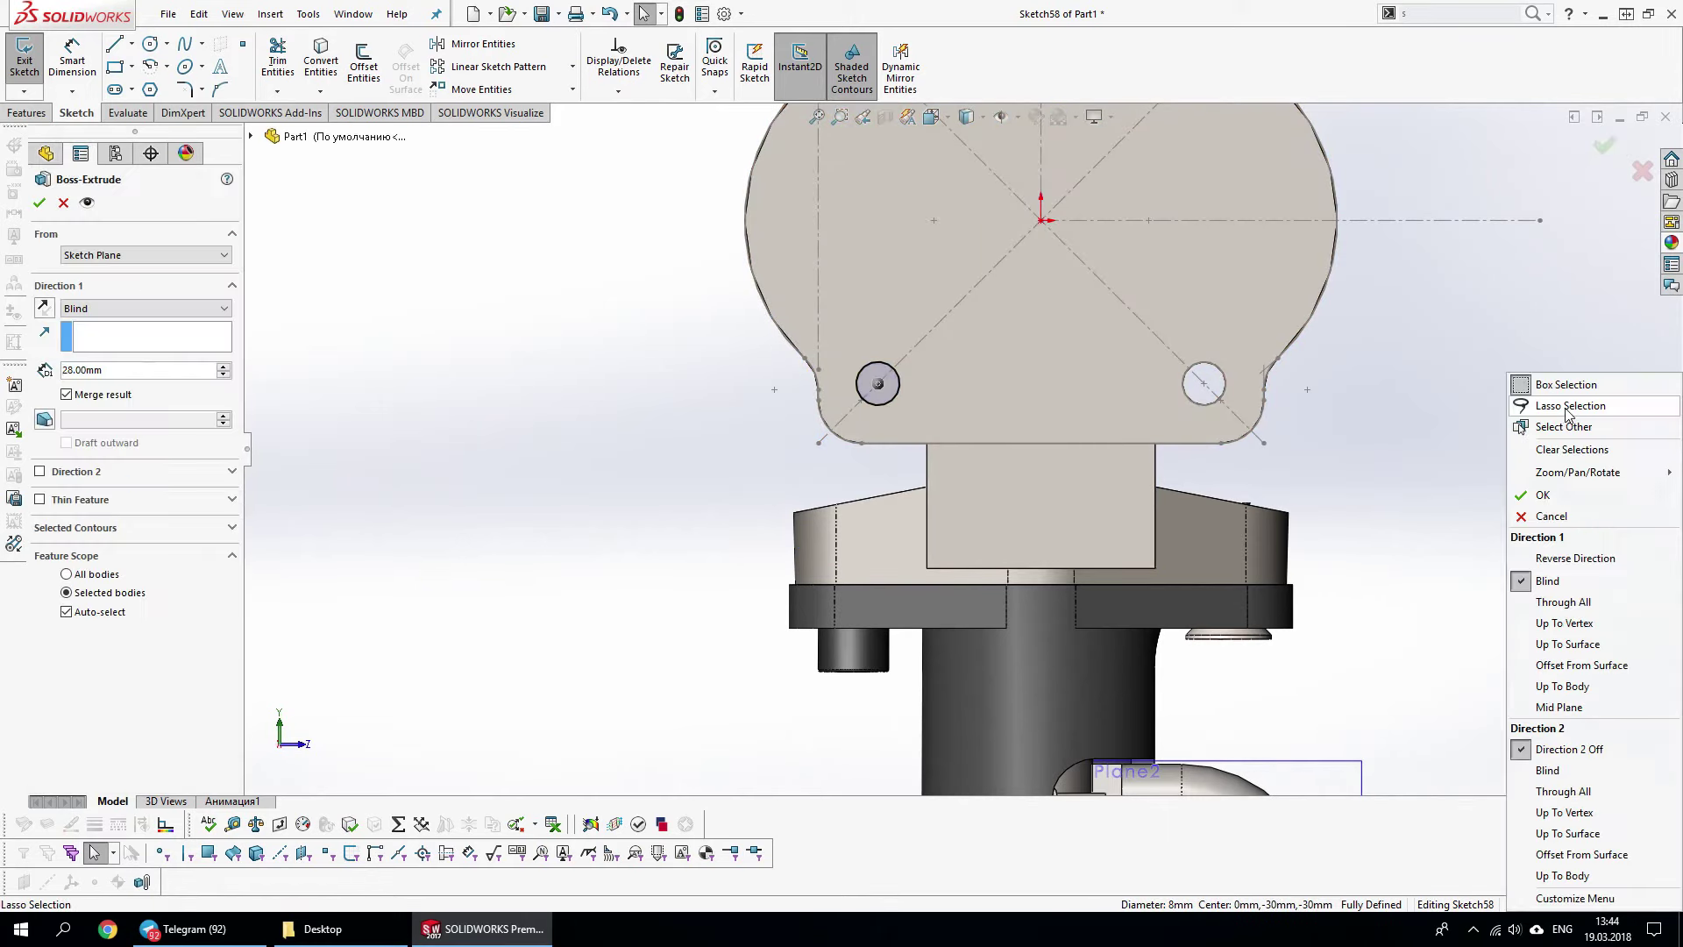
Set the boss end condition to Up To Surface, accept it, and select Boss-Extrude14
middle_drag(1557, 653, 852, 280)
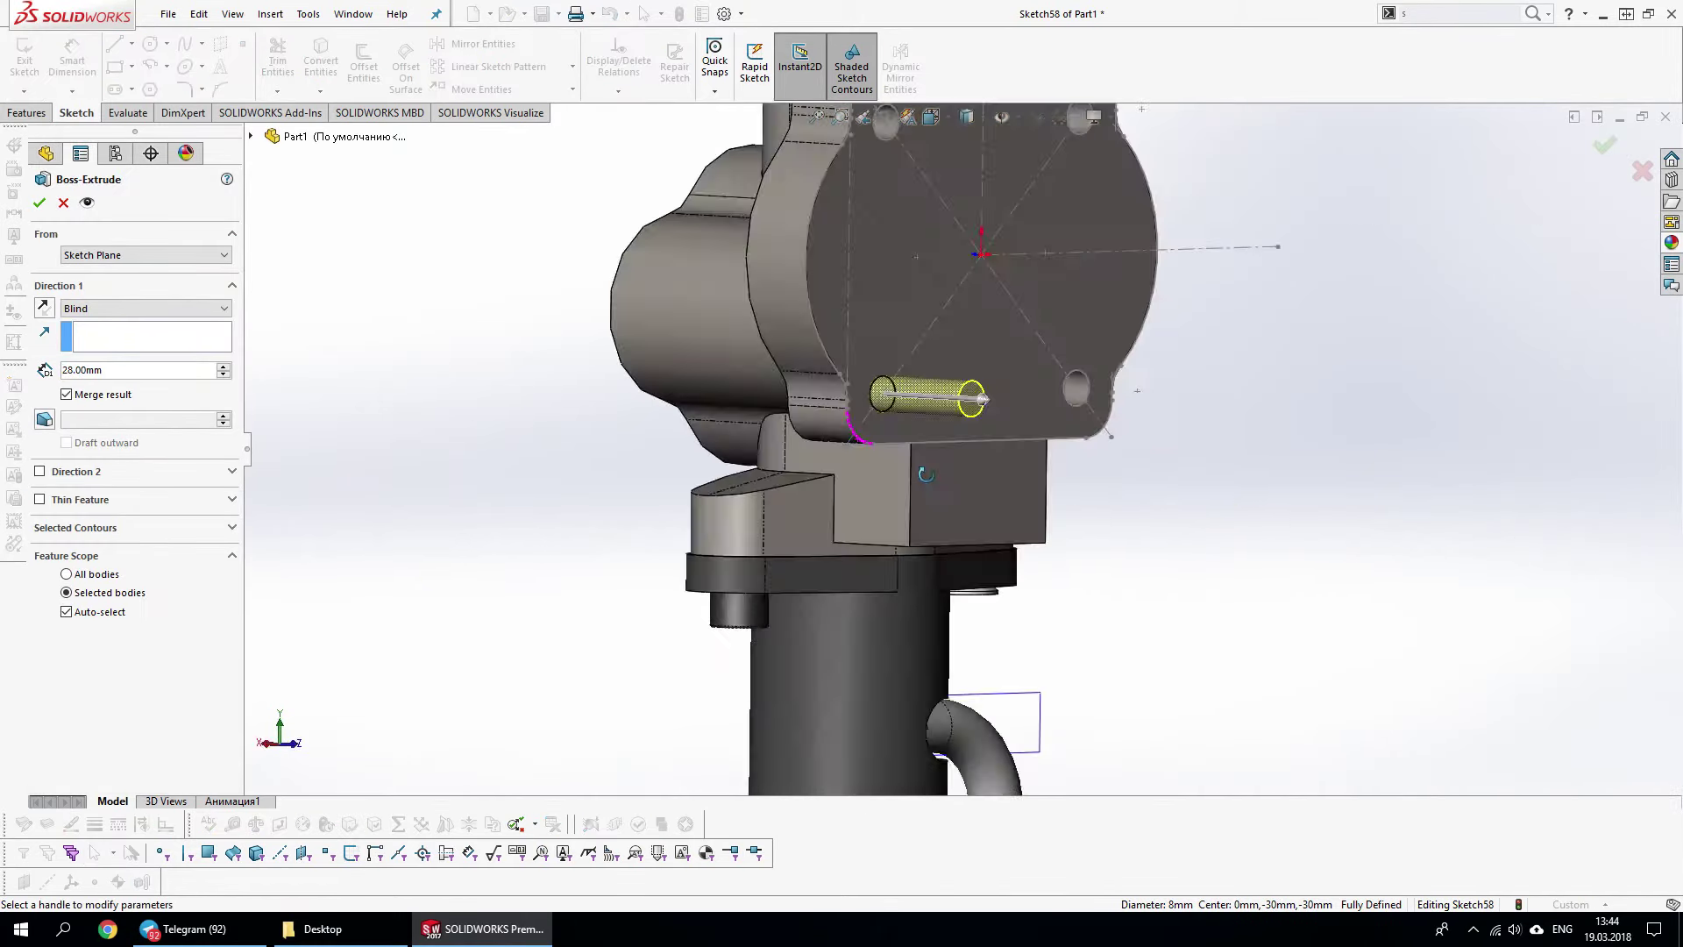
mouse_move(764, 188)
middle_down()
mouse_move(775, 278)
mouse_move(666, 298)
middle_up()
click(144, 308)
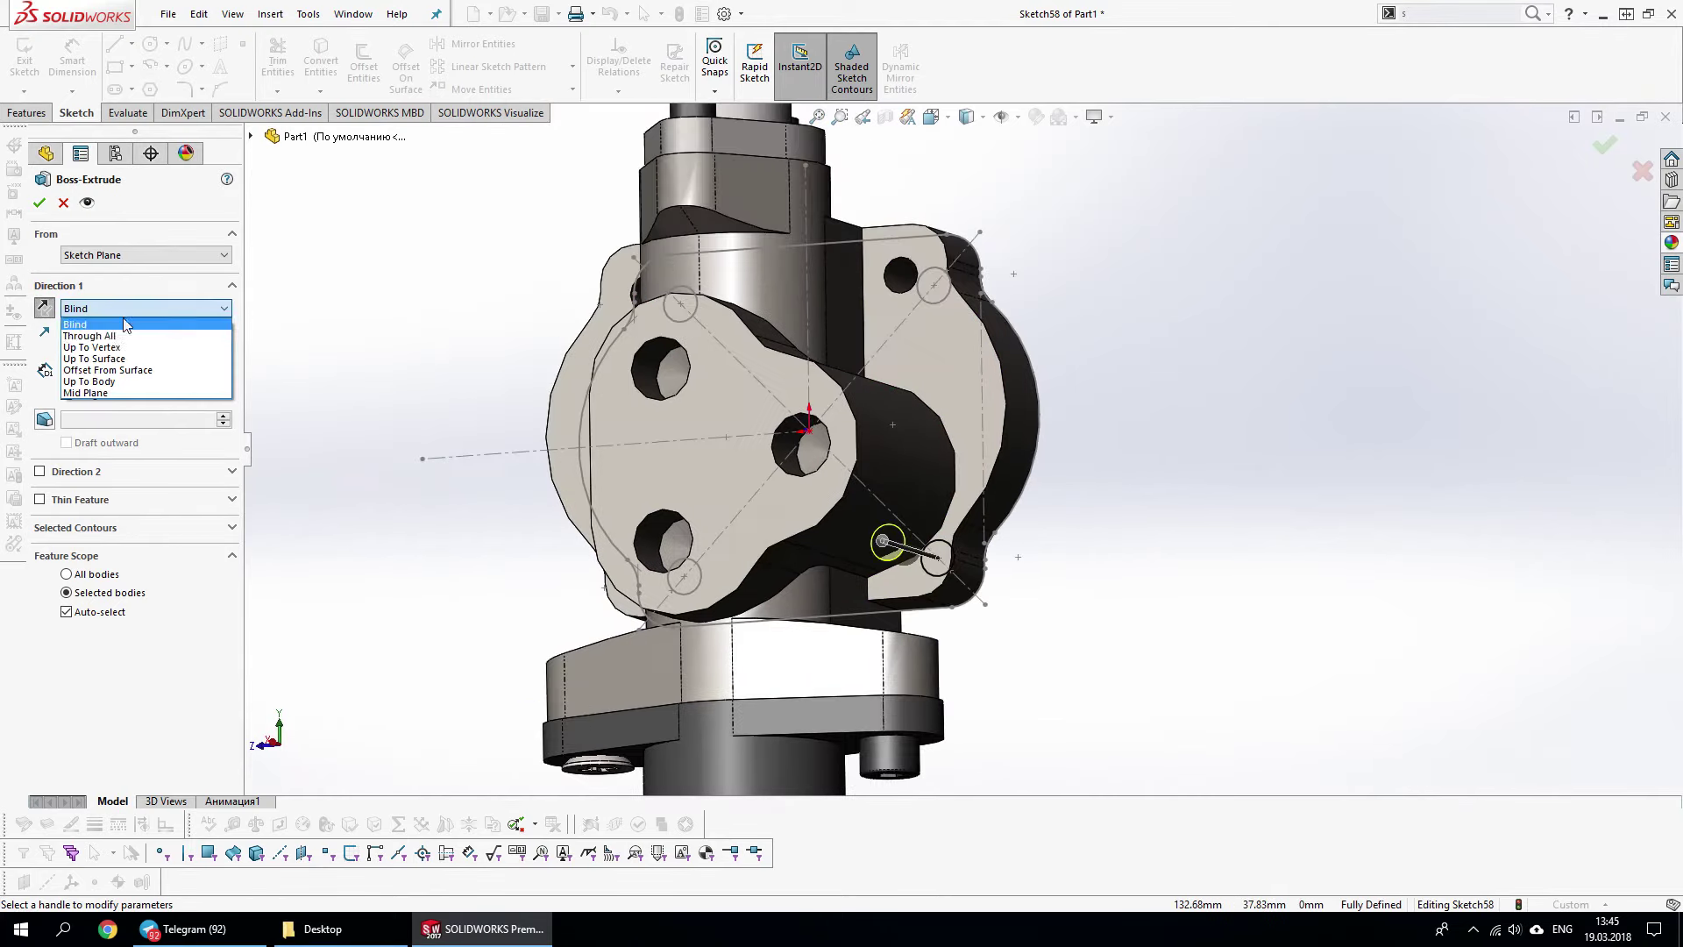
click(97, 372)
right_click(919, 345)
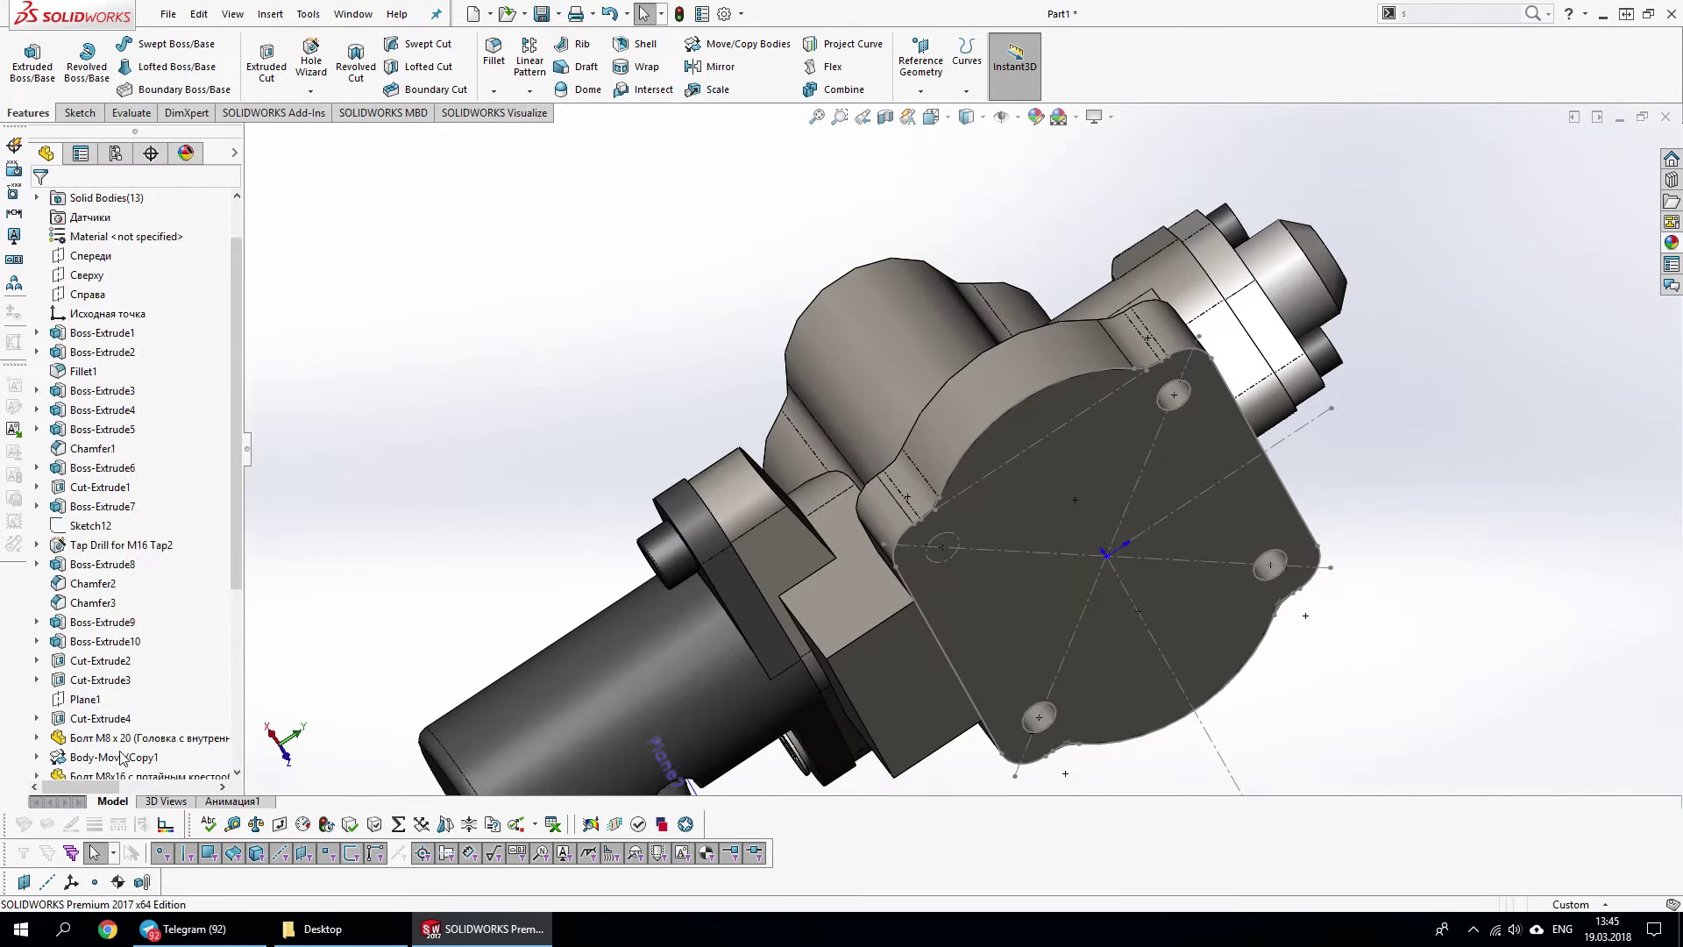
click(103, 757)
Start a sketch on the flange face and select the 8 mm circle
click(82, 758)
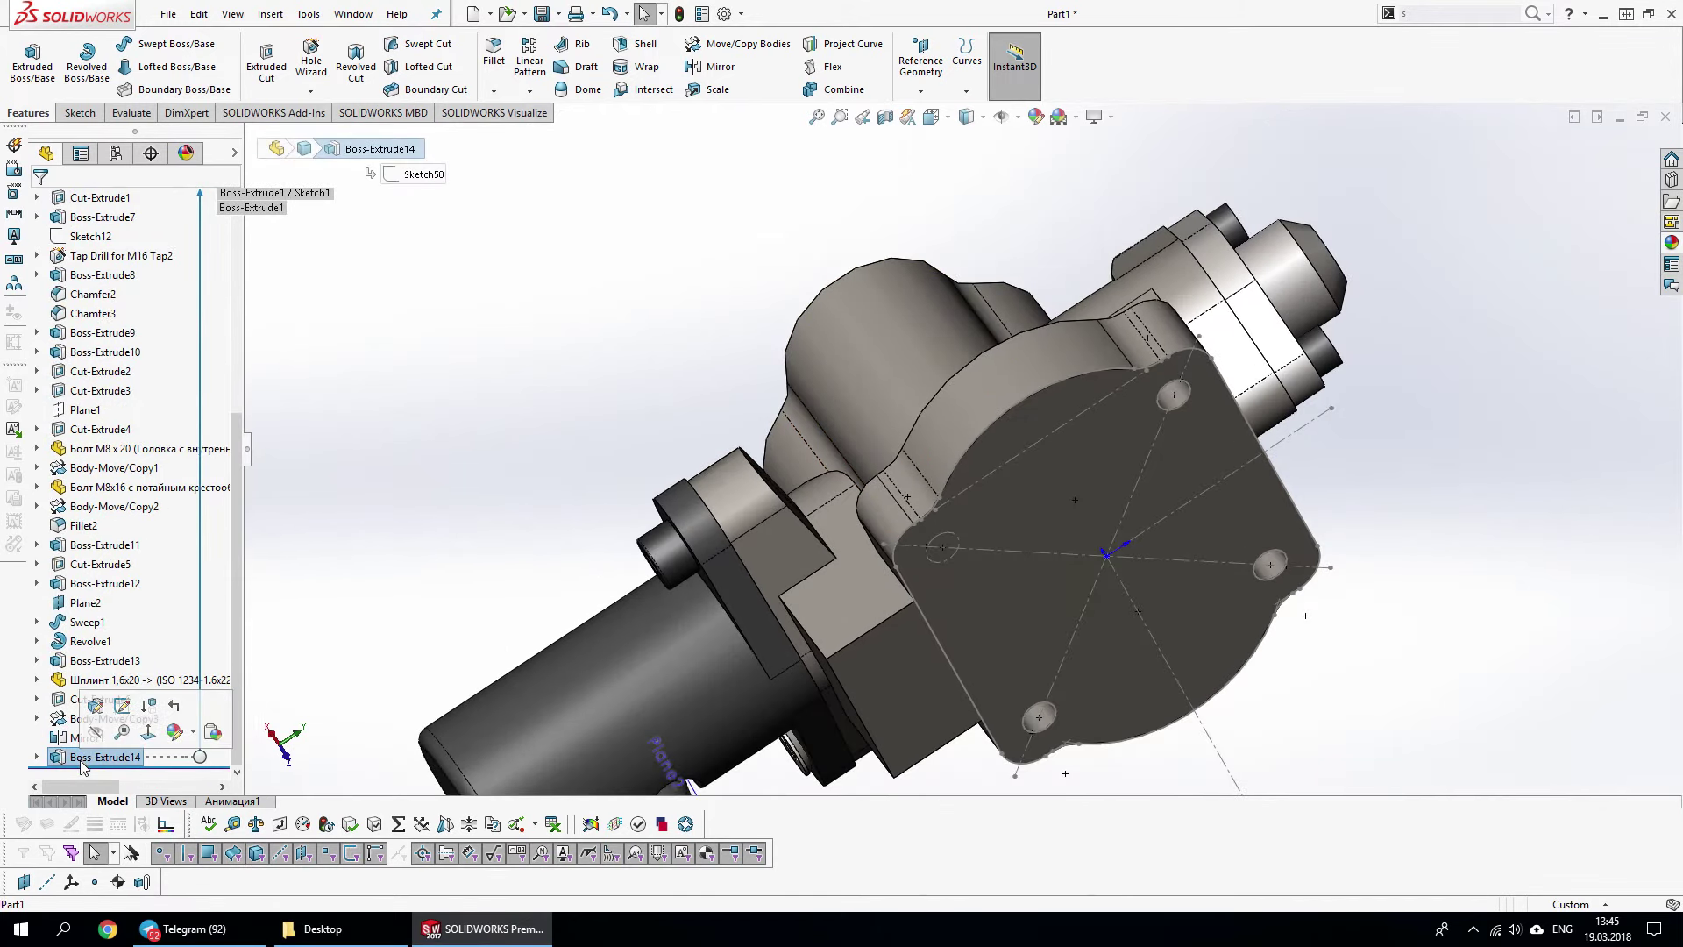
click(263, 550)
click(915, 571)
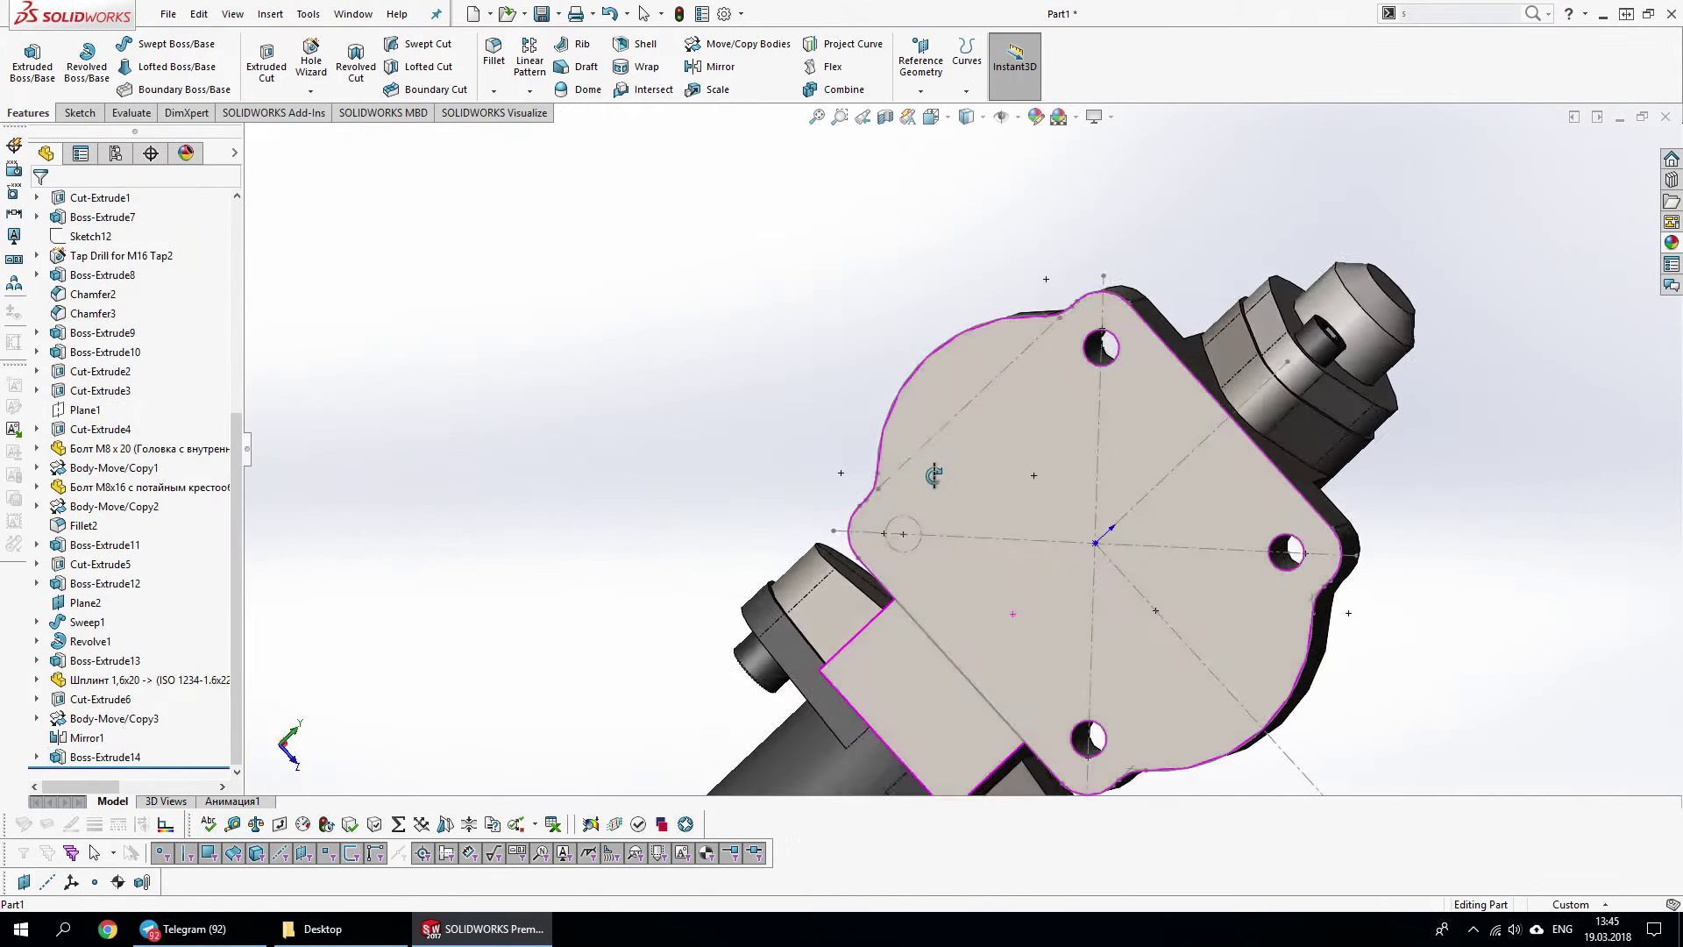
click(934, 565)
click(915, 525)
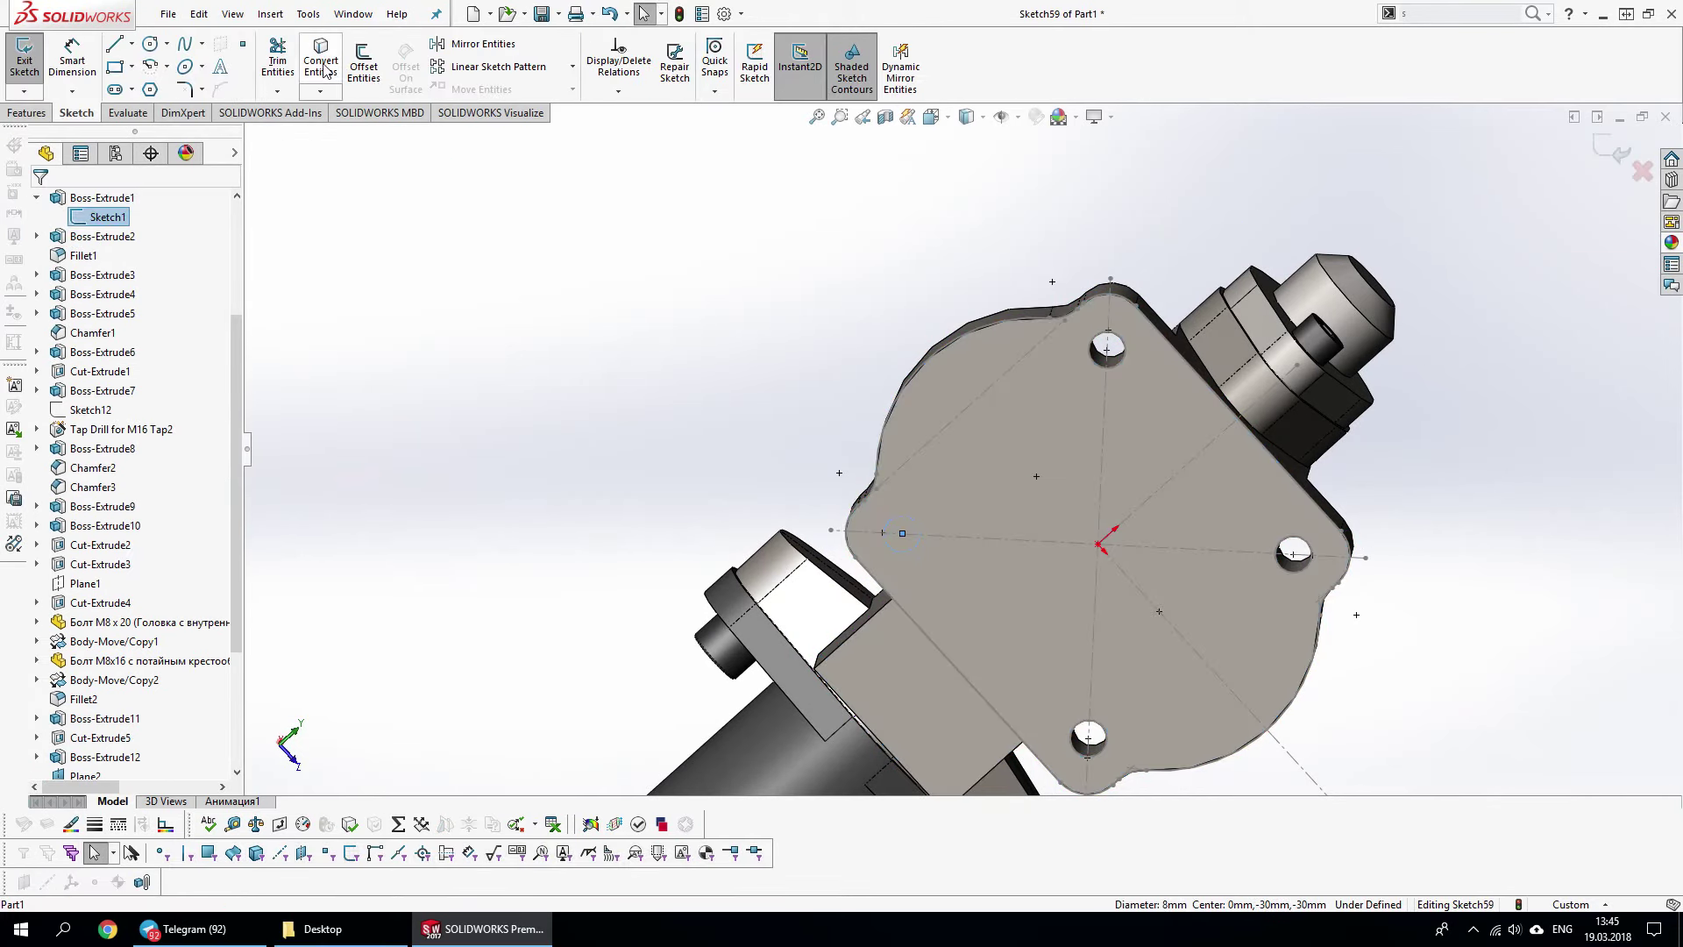
Cut the 8 mm hole Up To Vertex into the flange, then delete Boss-Extrude14
click(26, 112)
click(267, 66)
middle_drag(725, 404, 965, 561)
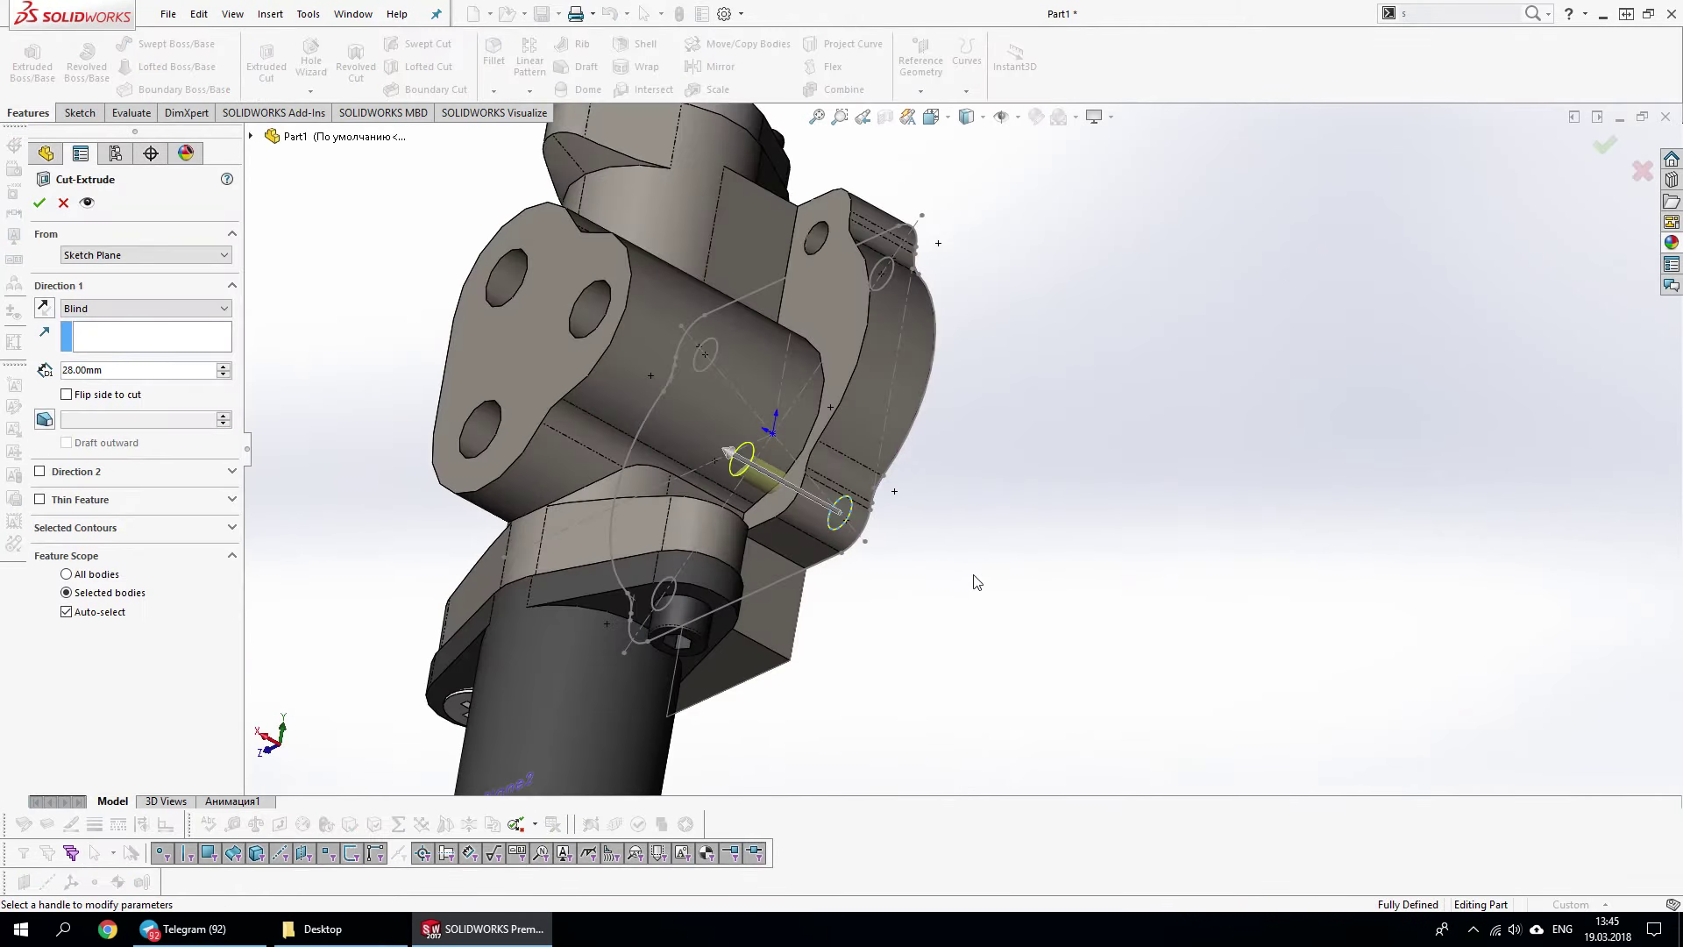
right_click(982, 596)
click(1005, 603)
click(803, 349)
key(Return)
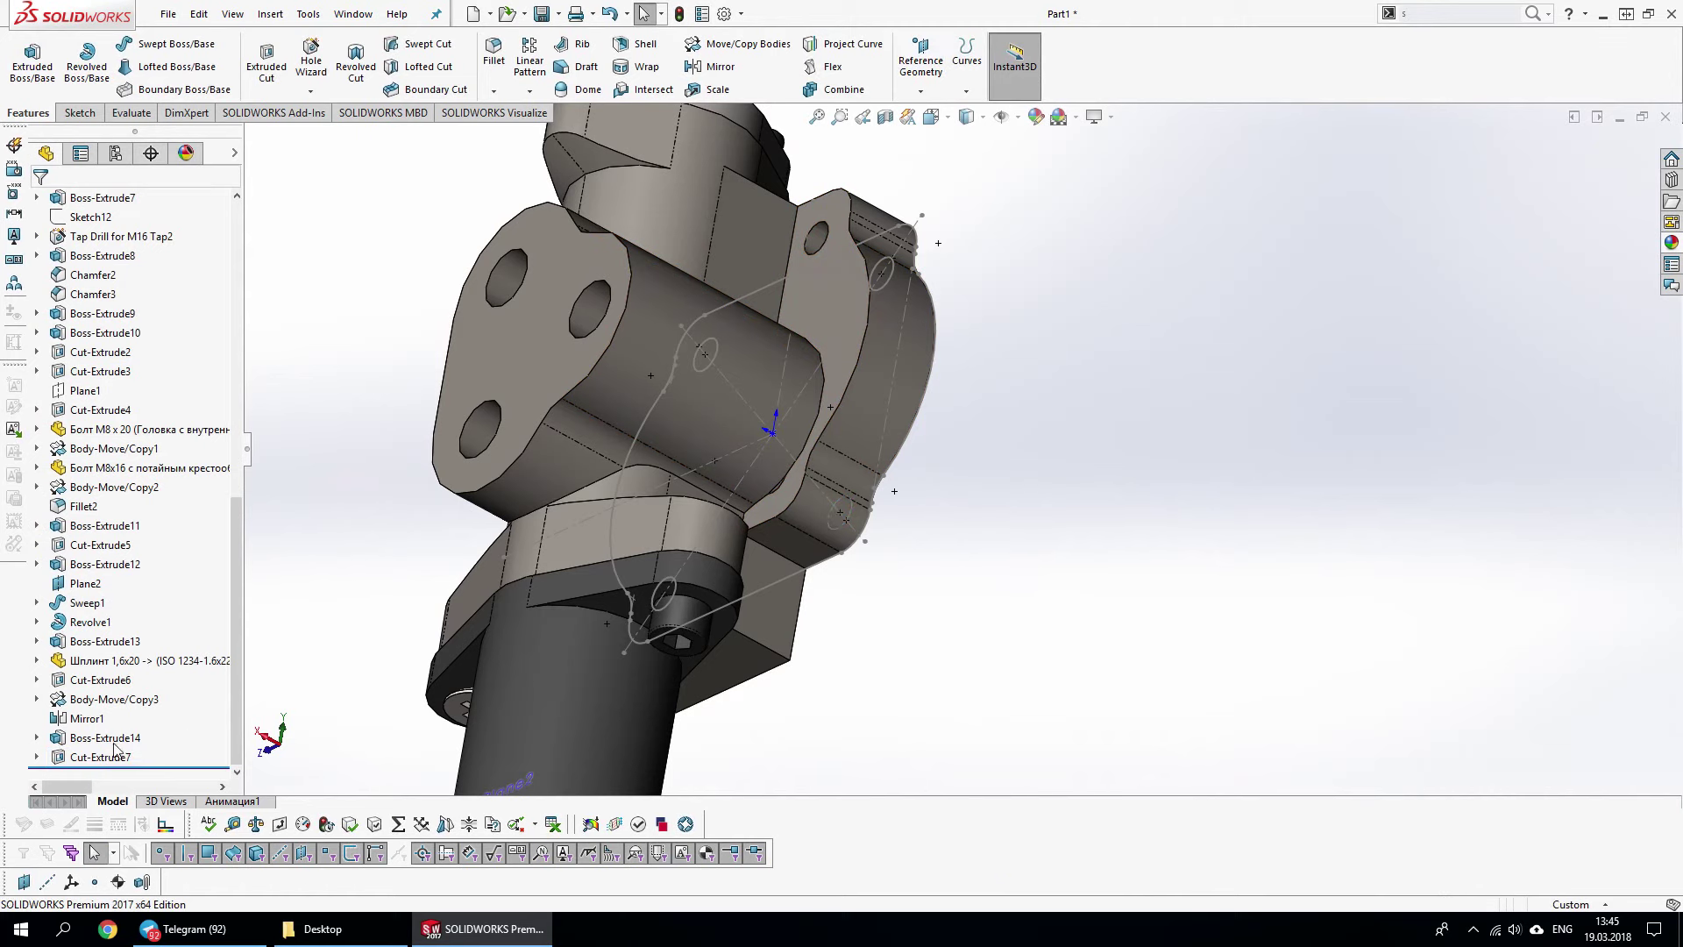
key(Delete)
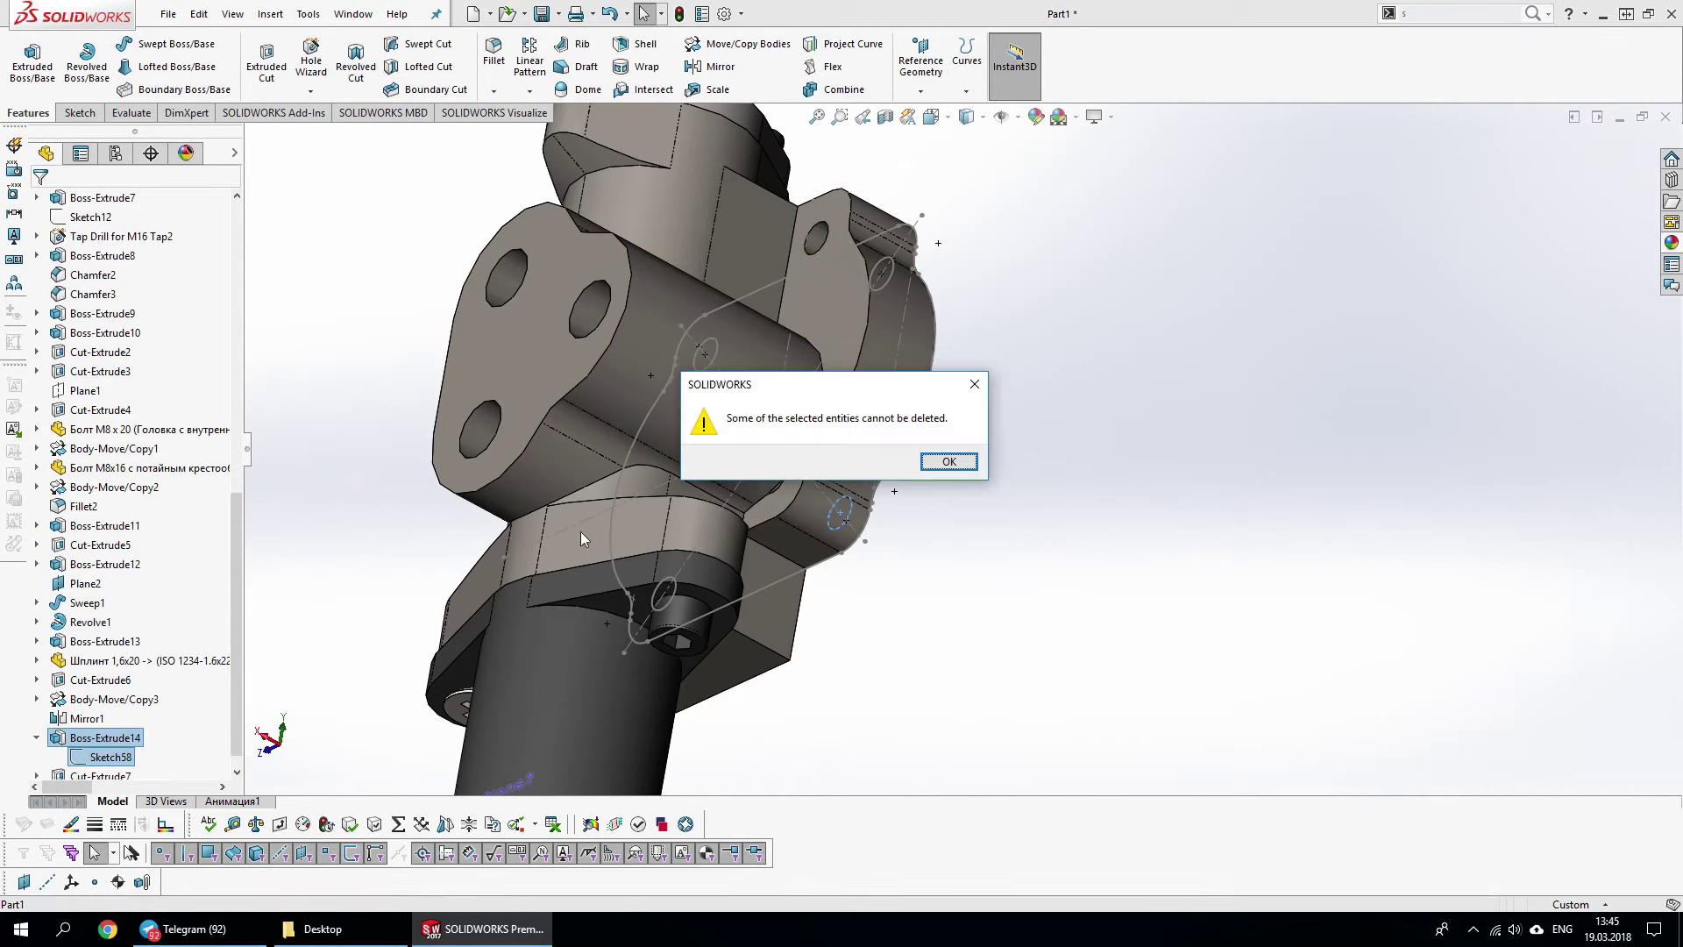
click(952, 464)
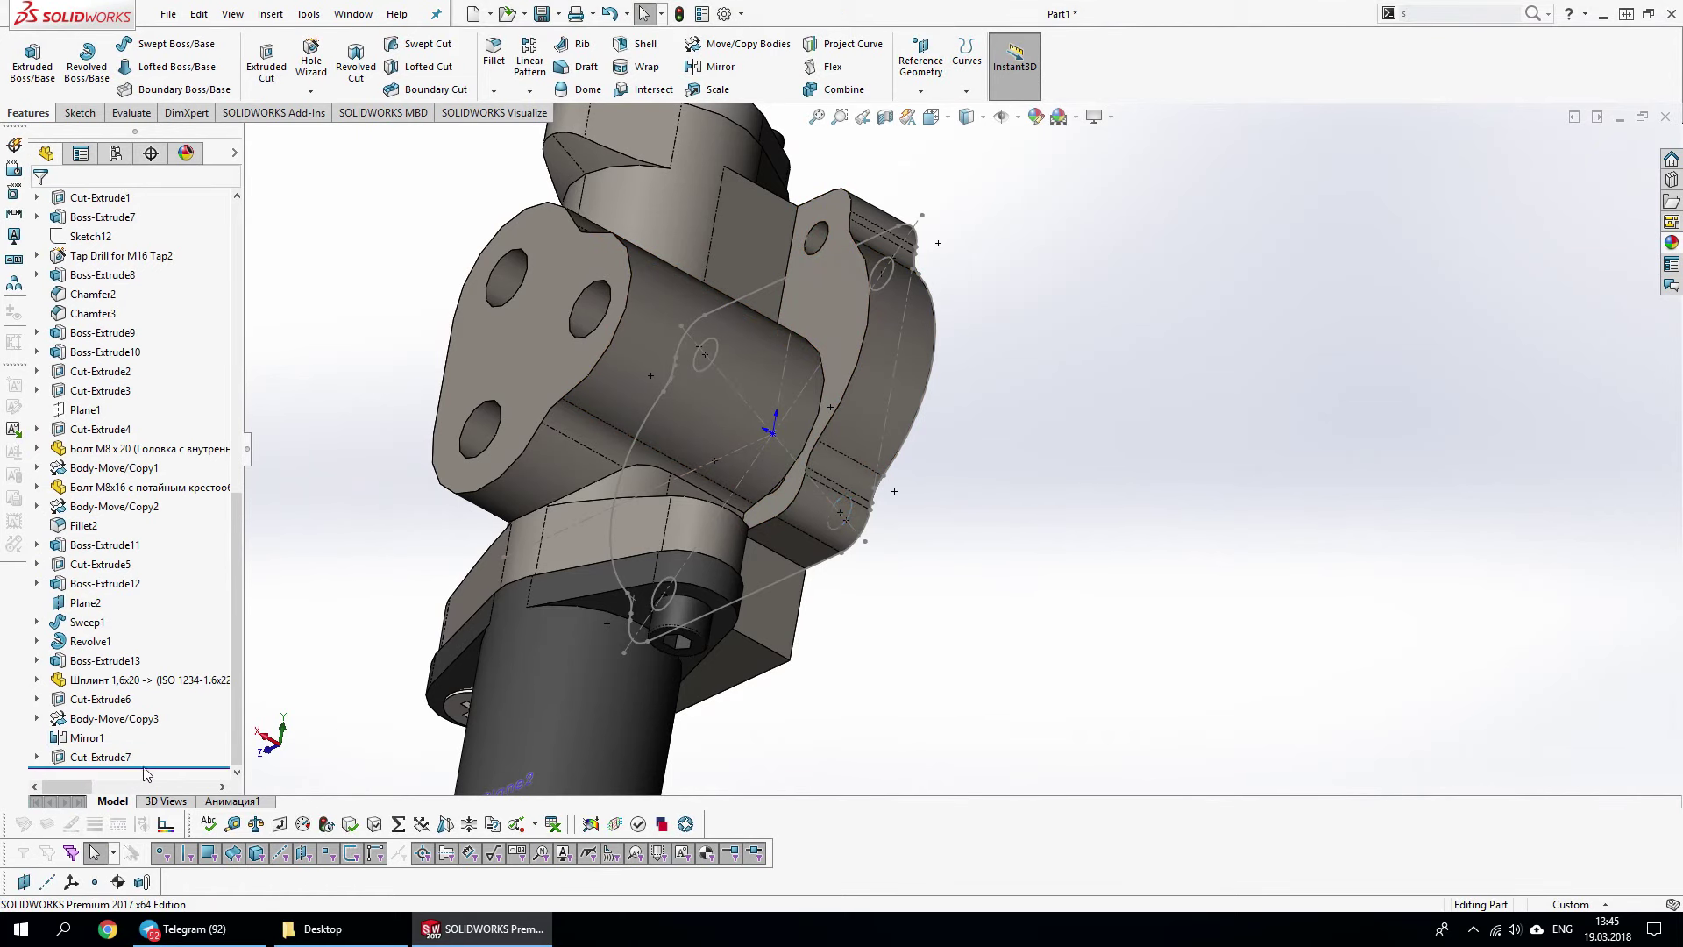
Start a 2 mm fillet and pick the first body edges, including those along the bottom
click(821, 412)
click(1043, 561)
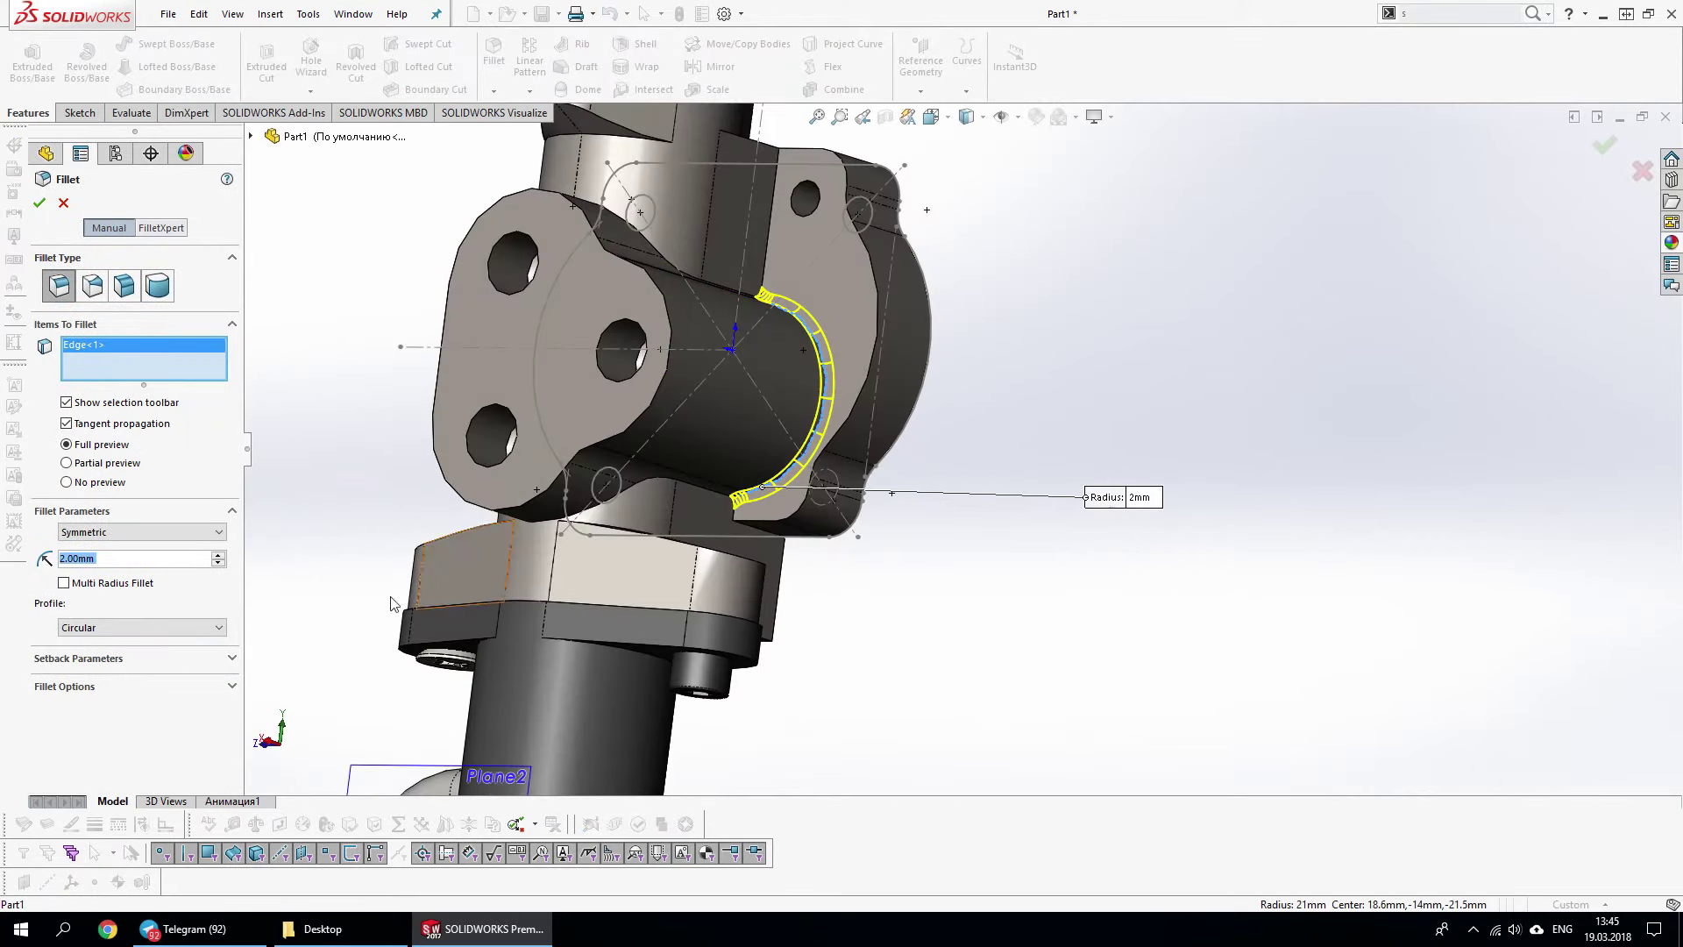
middle_drag(321, 438, 340, 379)
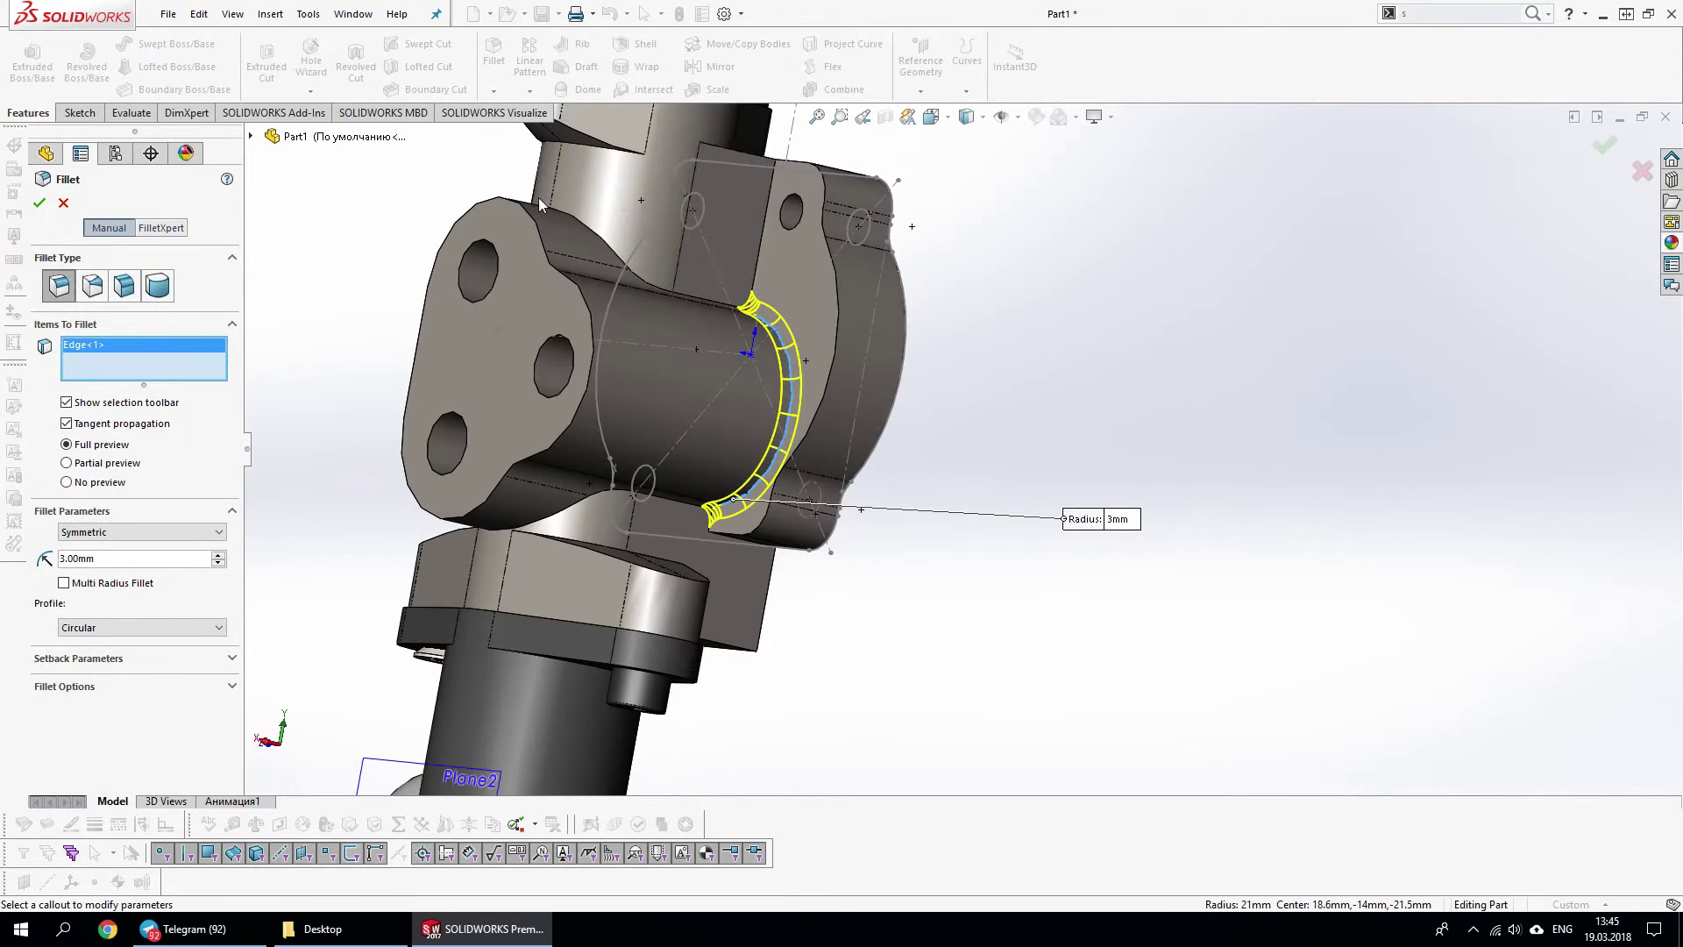
scroll(927, 374, up, 5)
click(1014, 501)
scroll(1014, 505, down, 4)
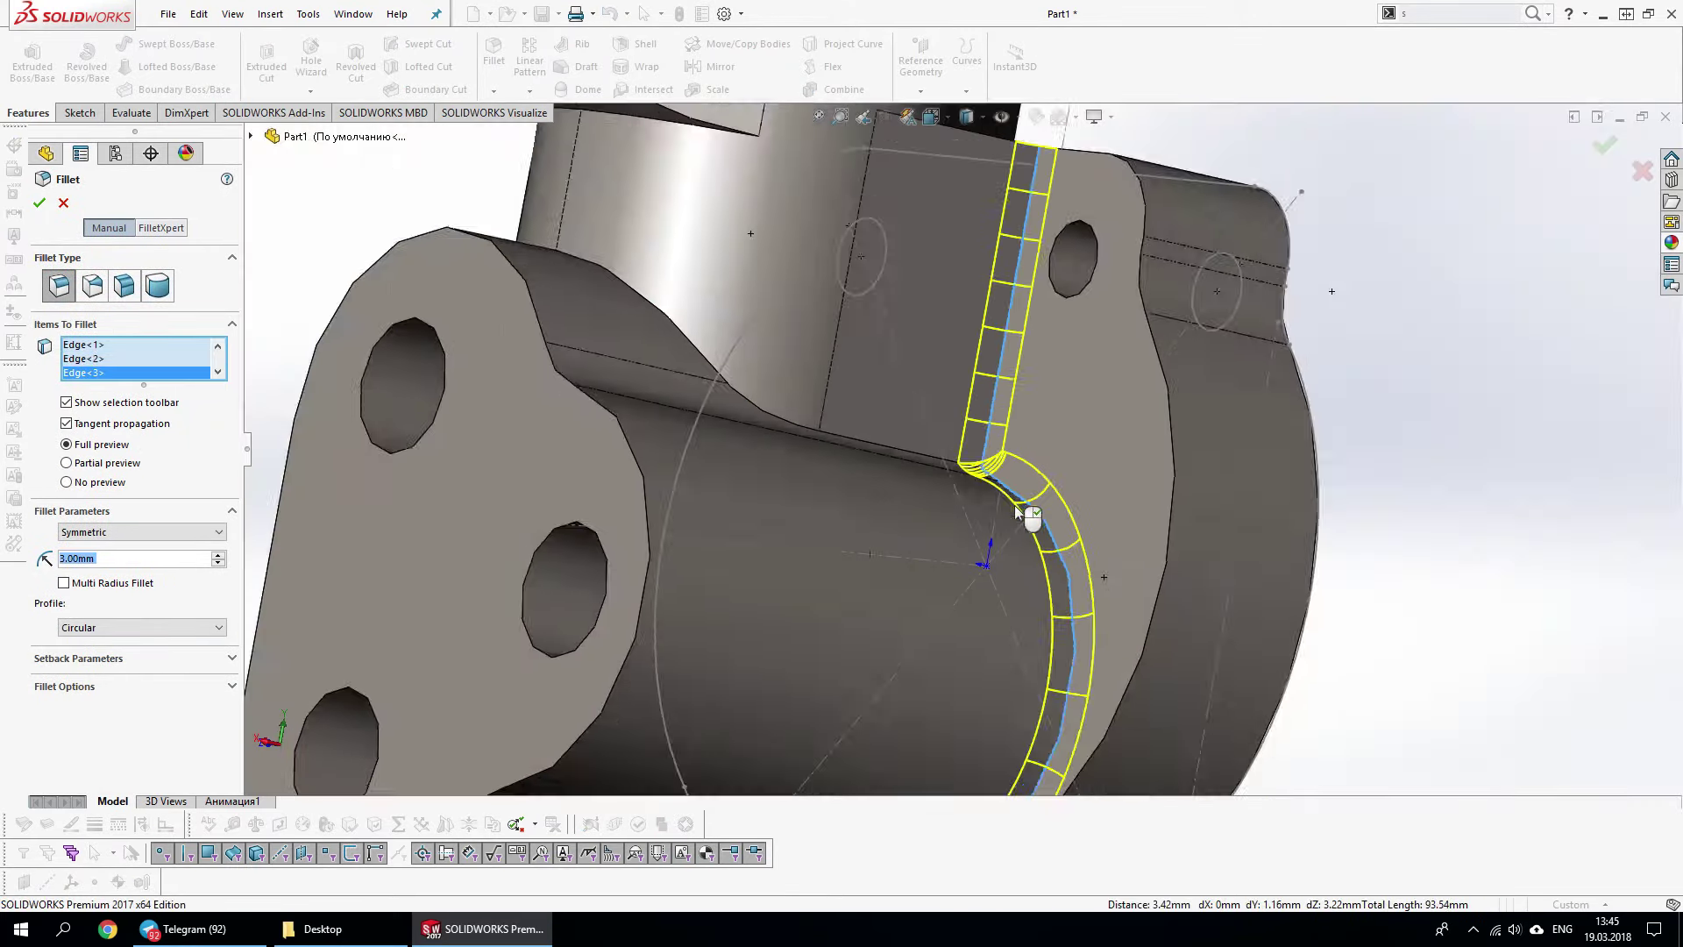
scroll(886, 587, up, 3)
click(888, 587)
mouse_move(890, 586)
middle_down()
mouse_move(404, 649)
mouse_move(719, 243)
middle_up()
click(398, 653)
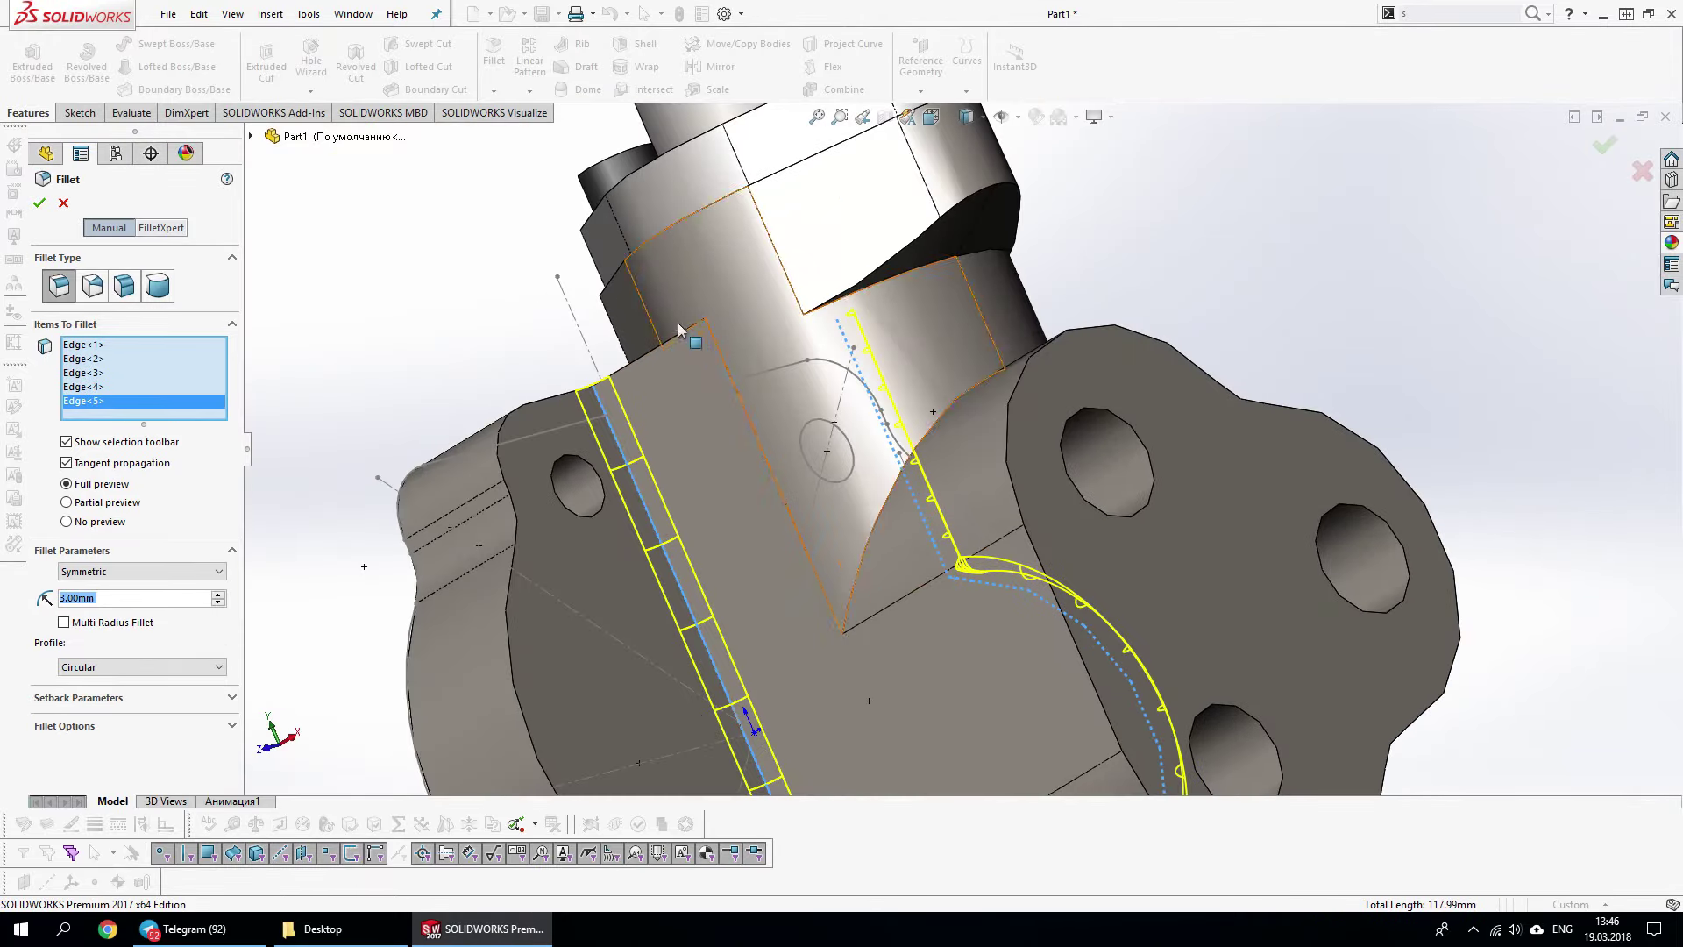
scroll(679, 329, down, 3)
mouse_move(679, 329)
middle_down()
mouse_move(733, 698)
mouse_move(1017, 671)
middle_up()
click(753, 707)
click(1017, 671)
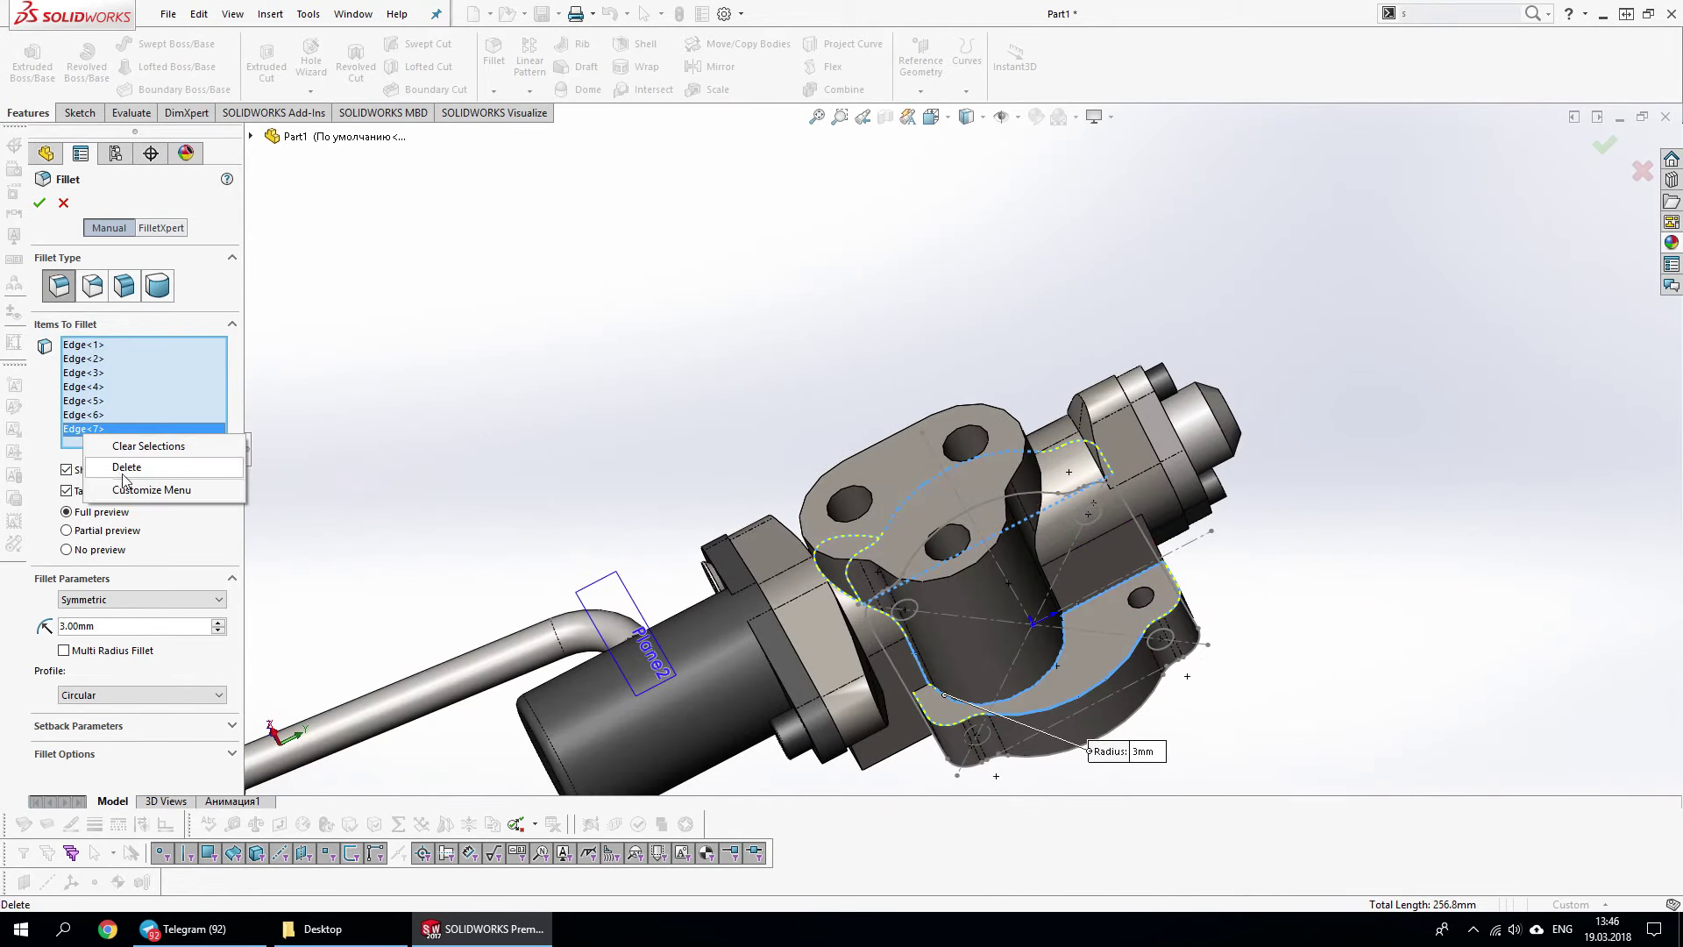
Add more body edges to the fillet, removing the wrongly picked edges and faces
click(123, 475)
scroll(964, 631, down, 2)
scroll(964, 632, down, 3)
click(945, 621)
scroll(888, 715, down, 2)
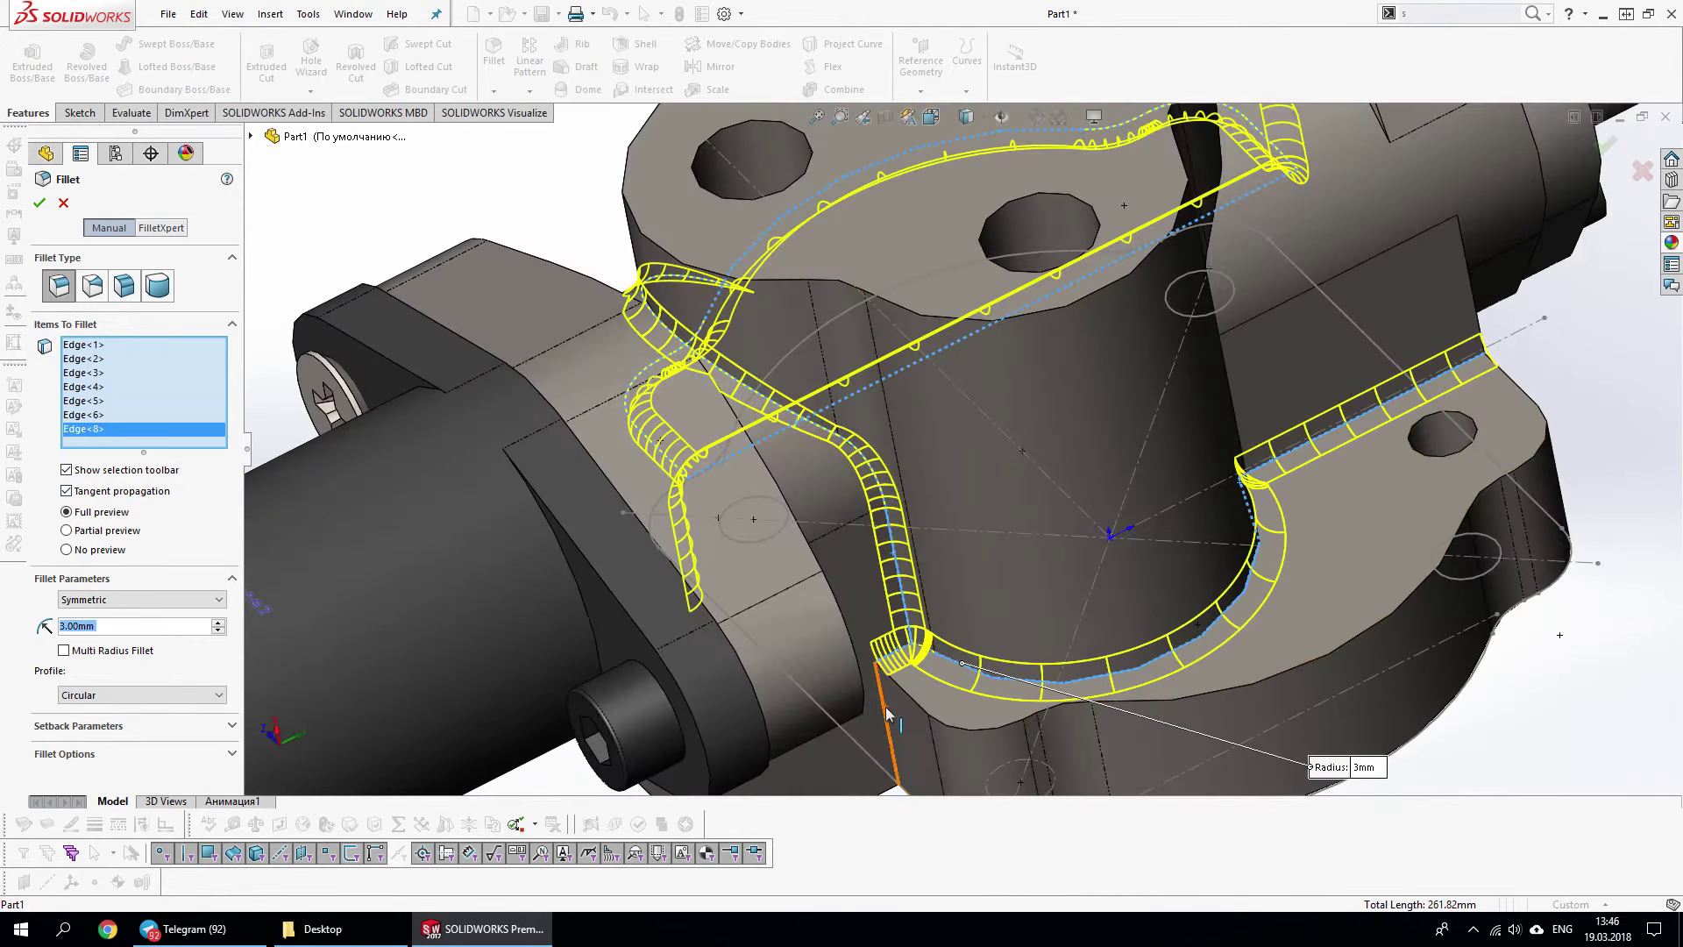
click(888, 715)
click(137, 489)
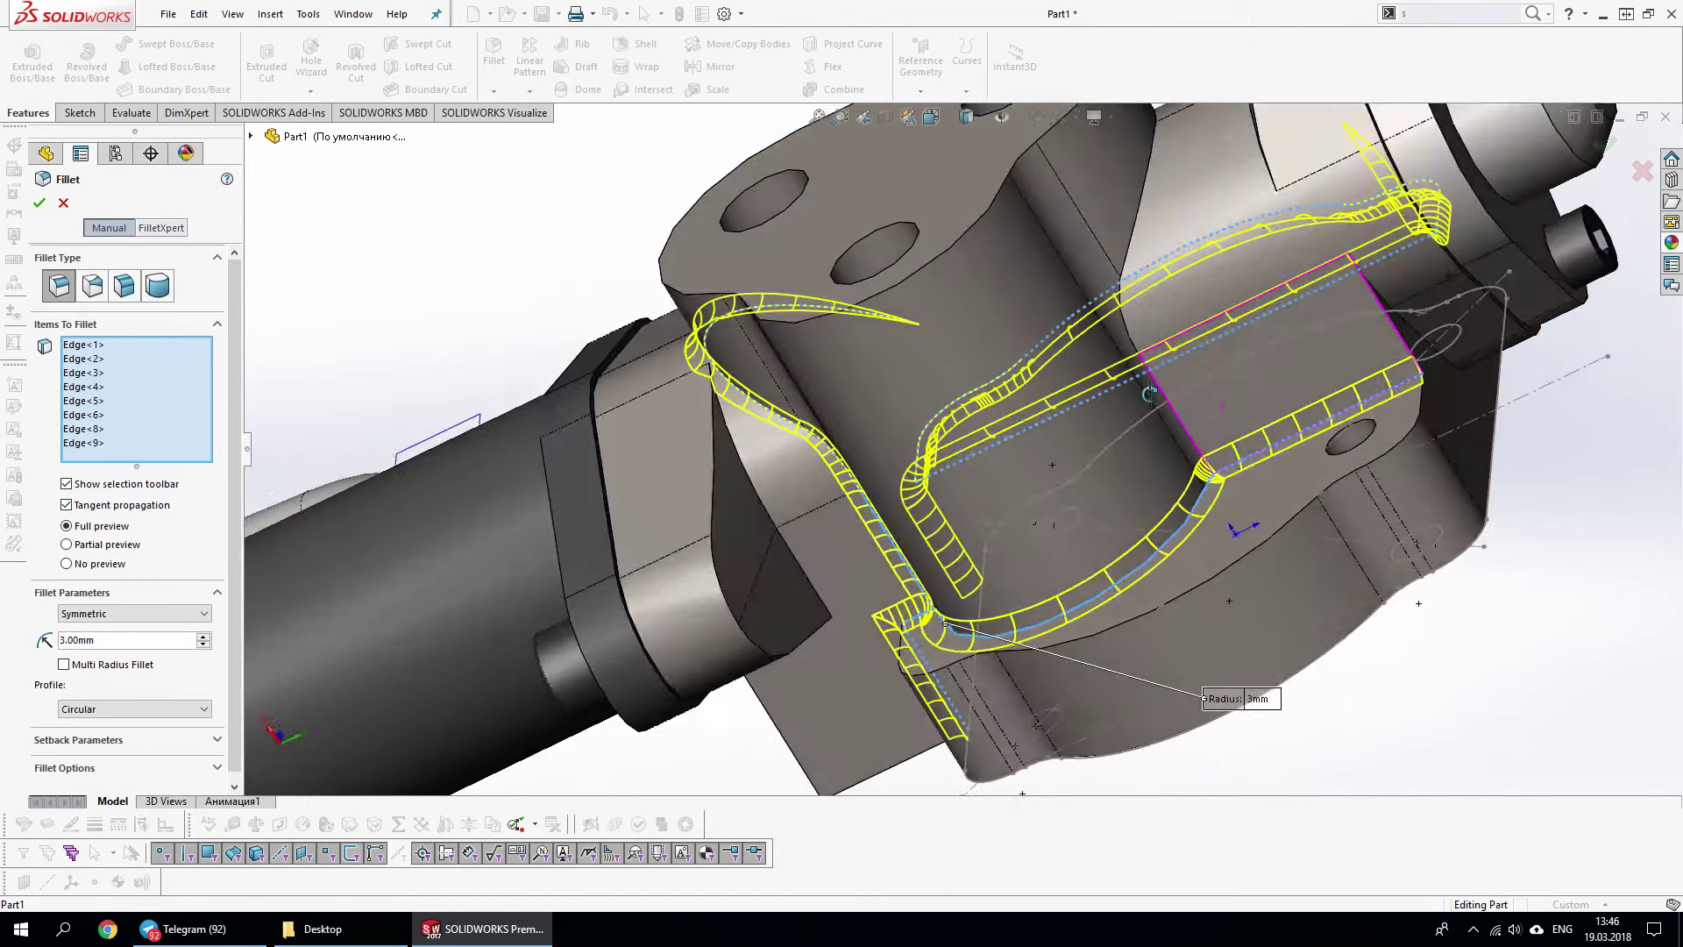
middle_drag(876, 439, 1399, 429)
click(1379, 386)
right_click(110, 457)
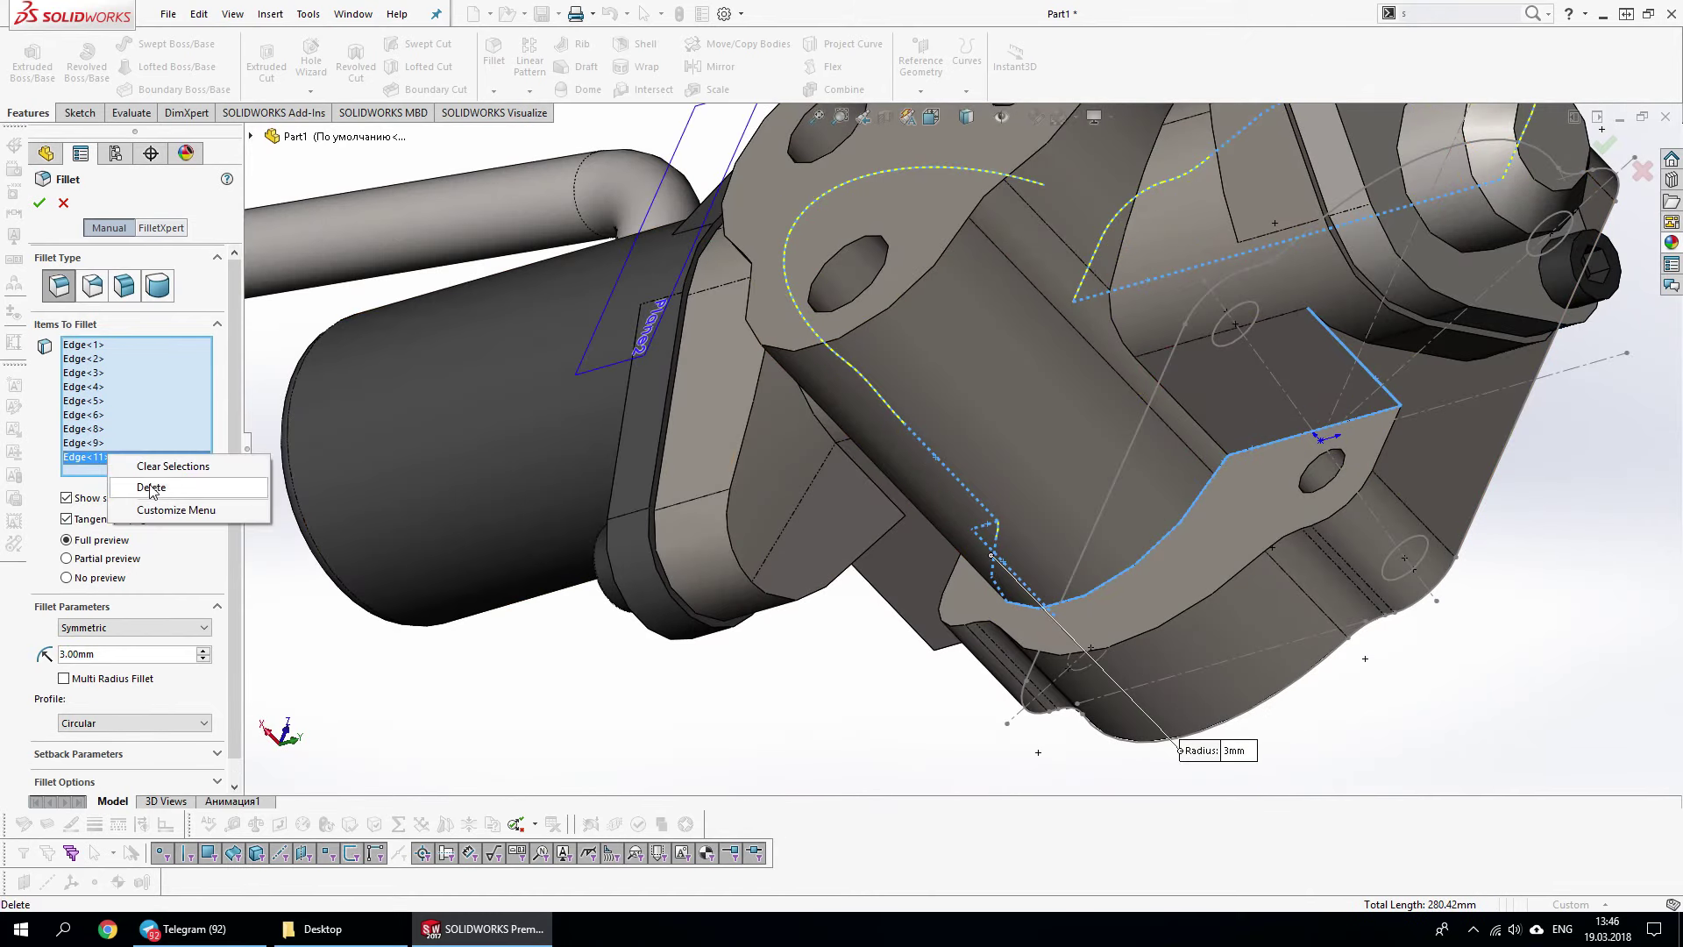
click(141, 481)
click(1379, 386)
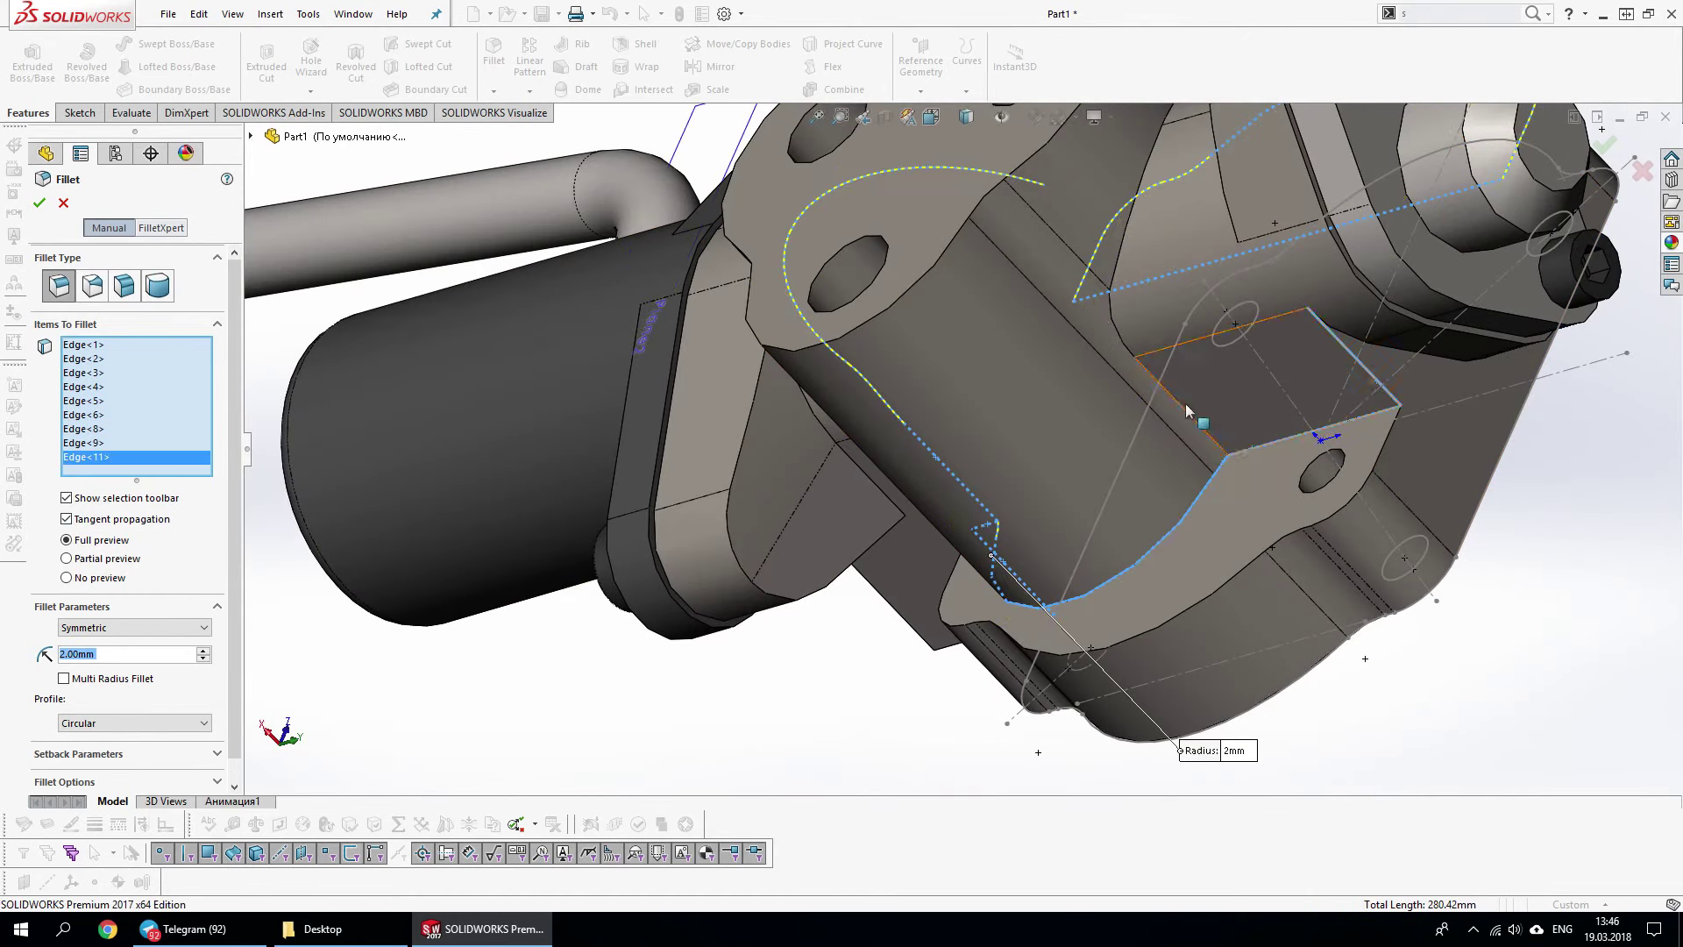
click(142, 498)
mouse_move(614, 439)
middle_down()
mouse_move(876, 403)
mouse_move(764, 230)
mouse_move(807, 270)
middle_up()
click(864, 416)
click(765, 230)
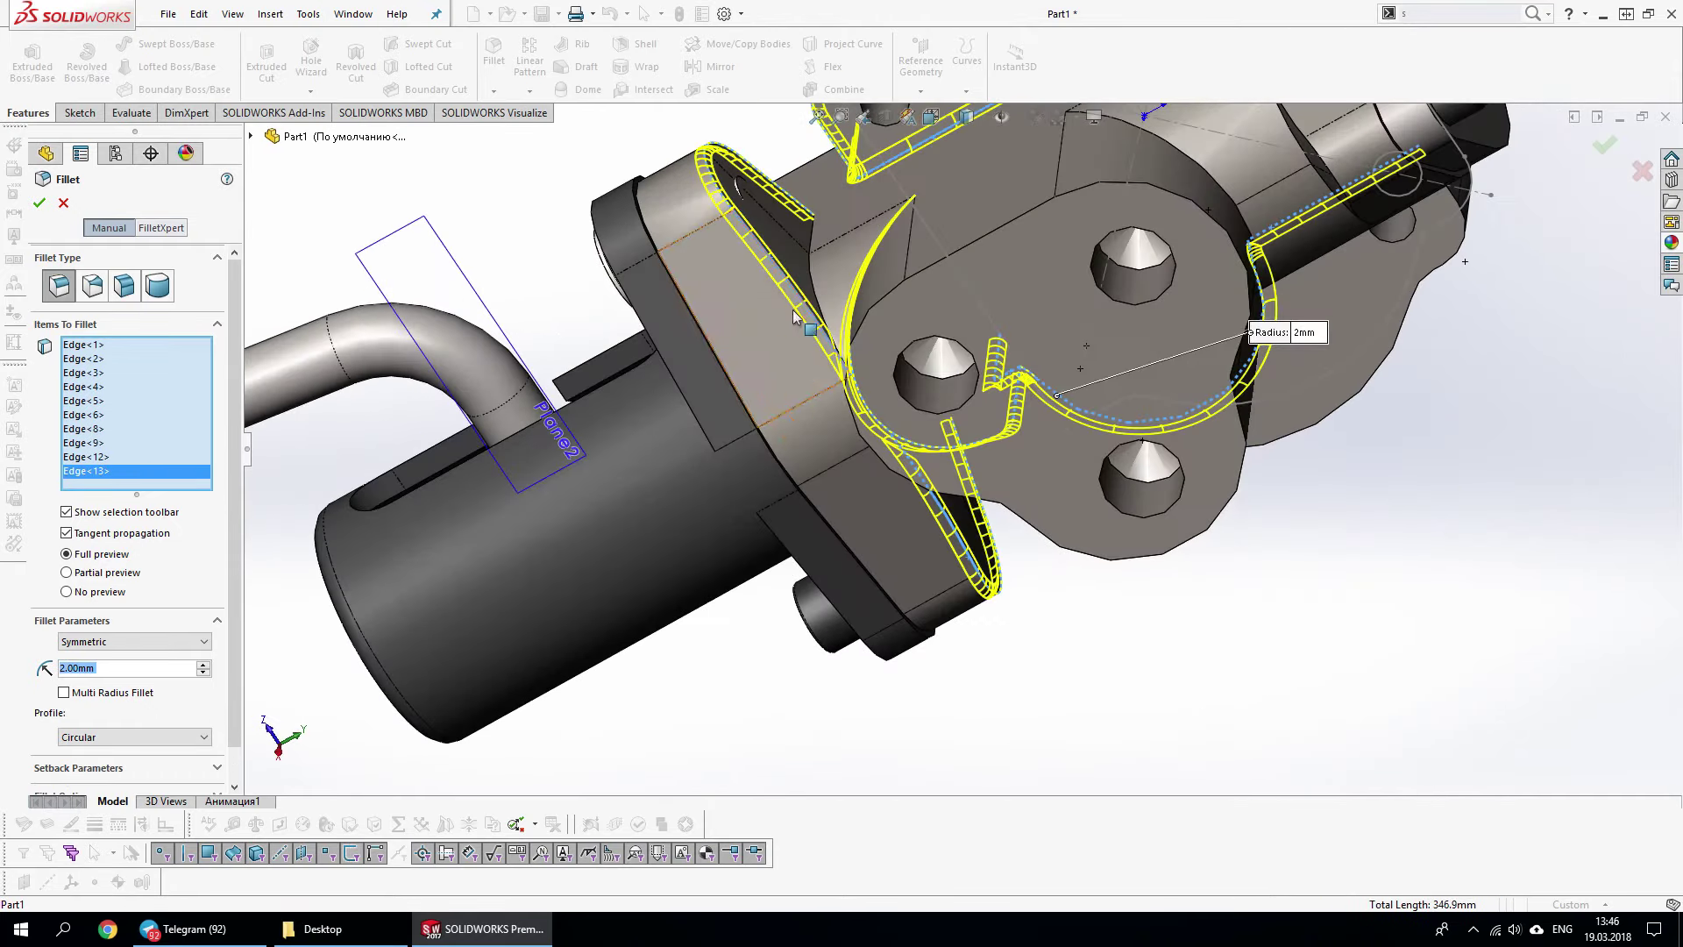
click(807, 271)
click(141, 517)
click(813, 279)
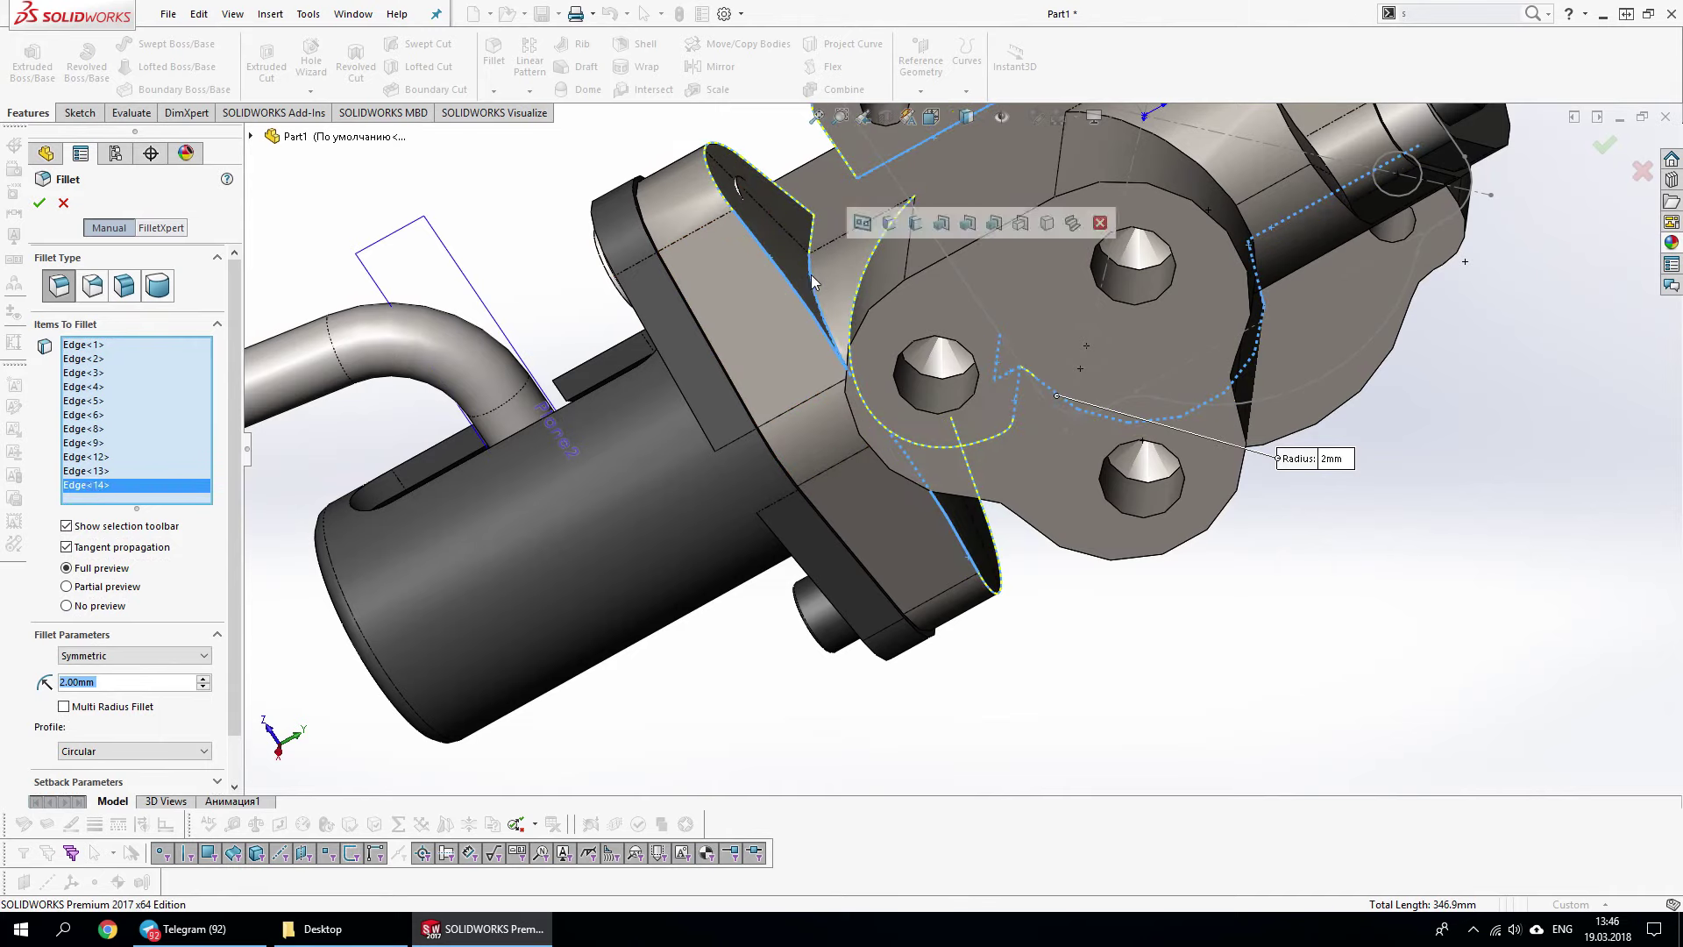
click(129, 524)
Add the remaining underside edges, drop mistaken picks, and accept the 2 mm fillet
mouse_move(790, 438)
middle_down()
mouse_move(1197, 447)
mouse_move(614, 456)
middle_up()
click(1135, 419)
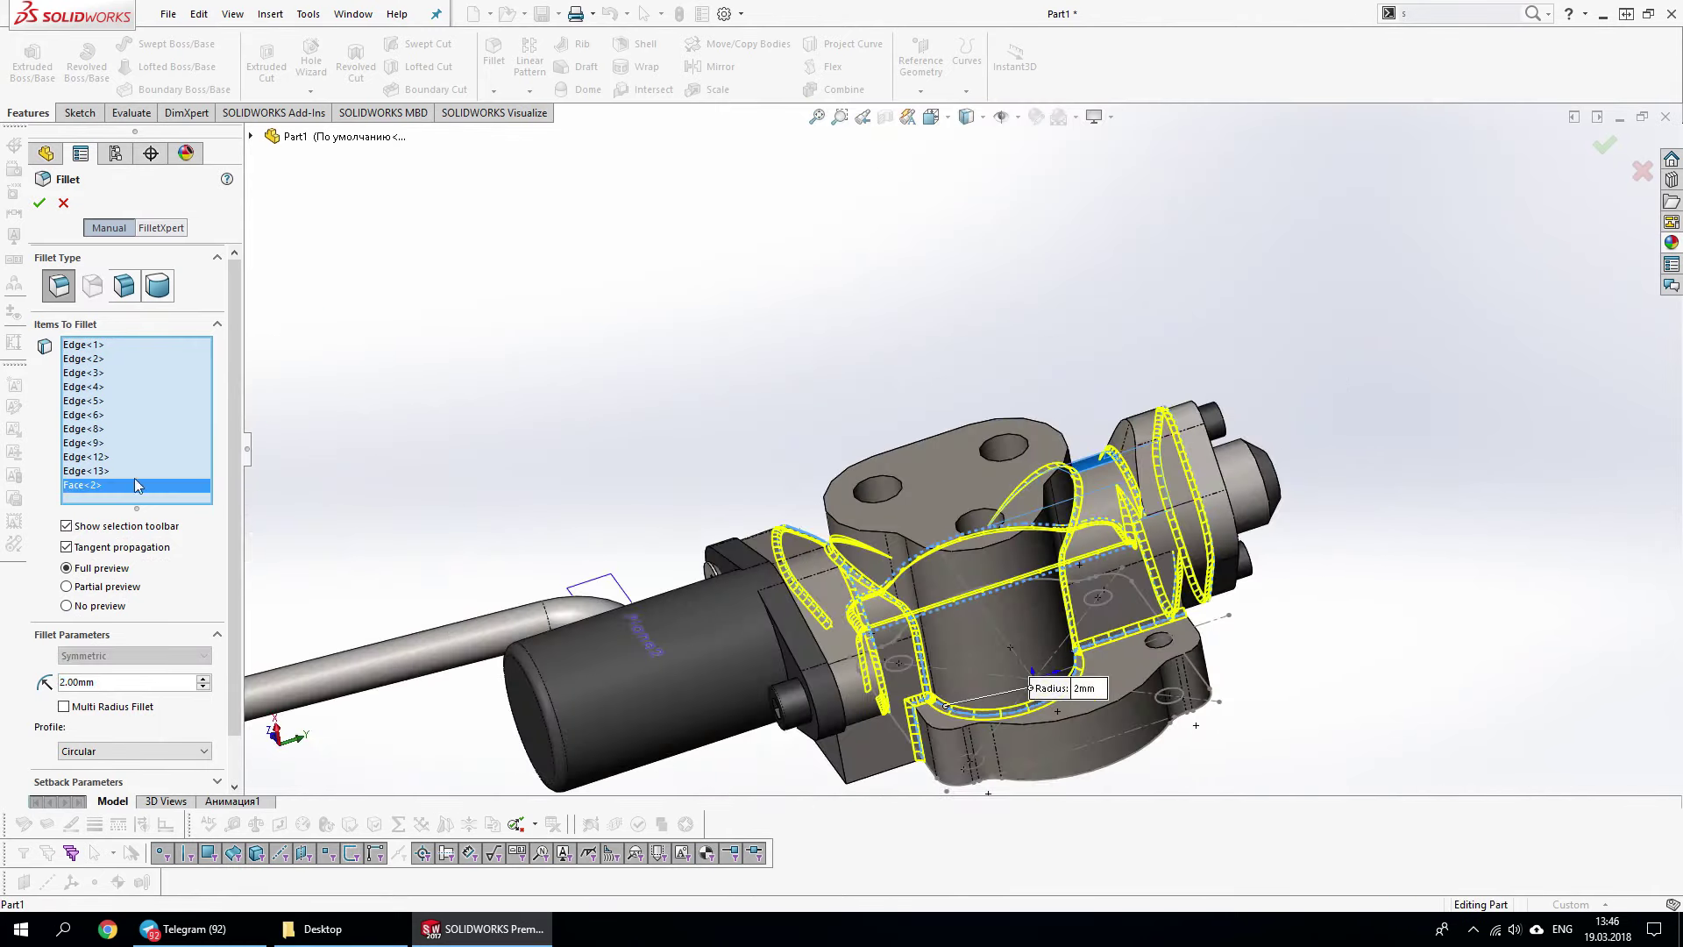
right_click(100, 494)
click(134, 521)
scroll(1140, 526, down, 5)
click(978, 469)
click(1053, 447)
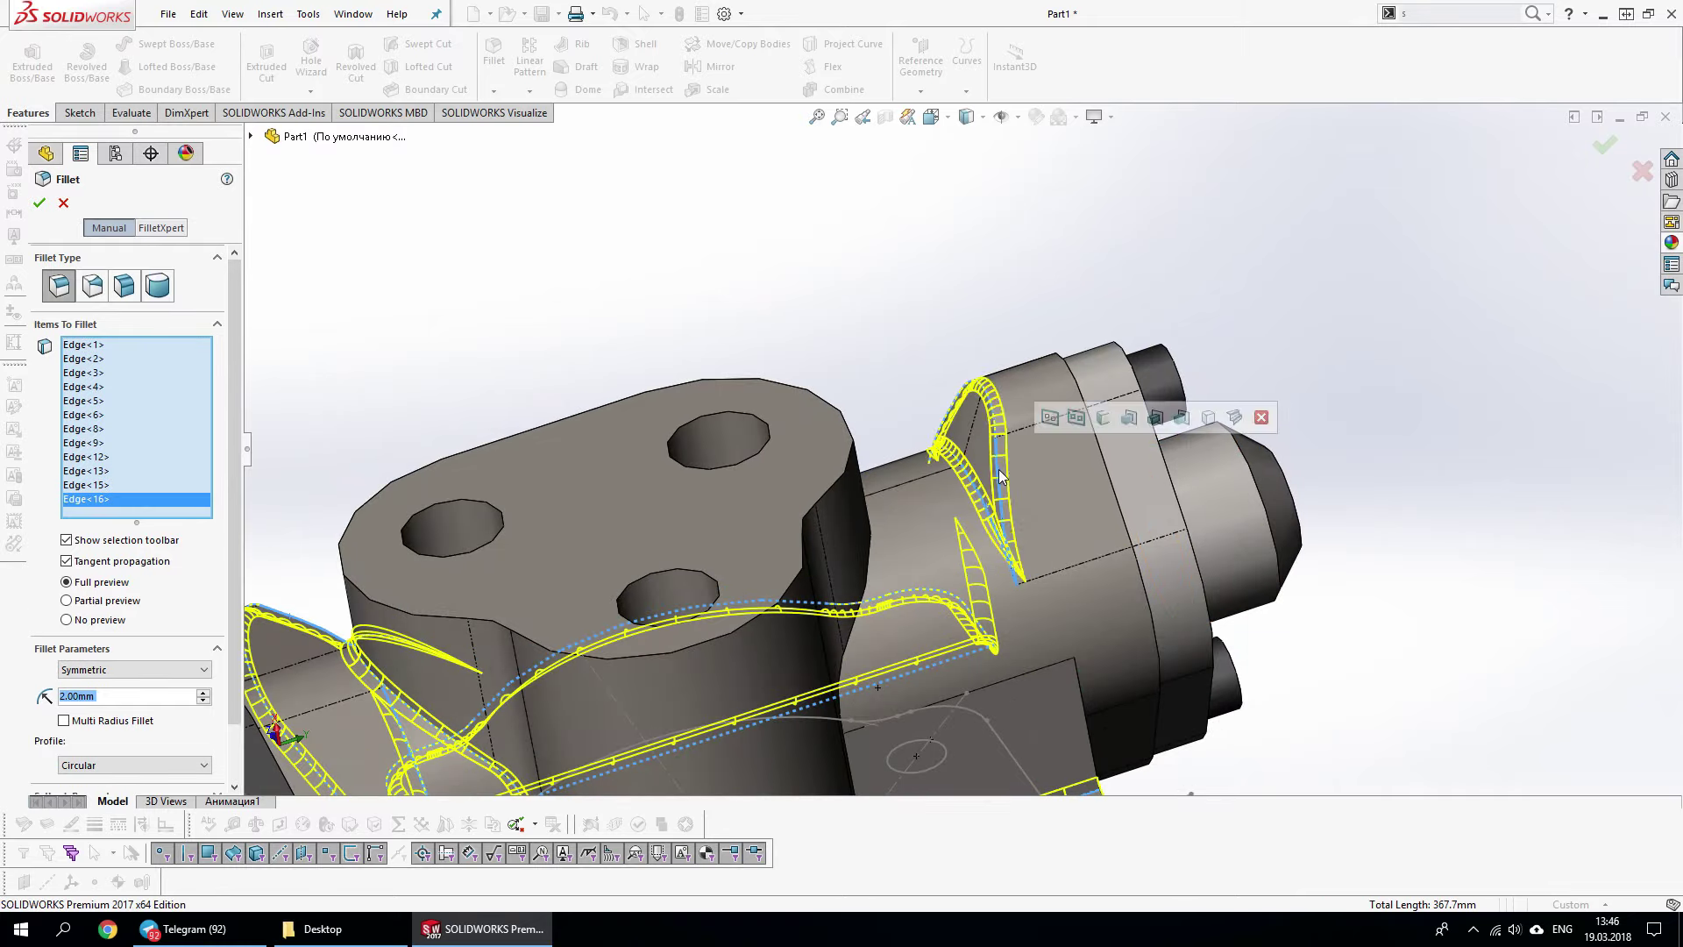
scroll(975, 543, up, 3)
middle_drag(976, 543, 609, 528)
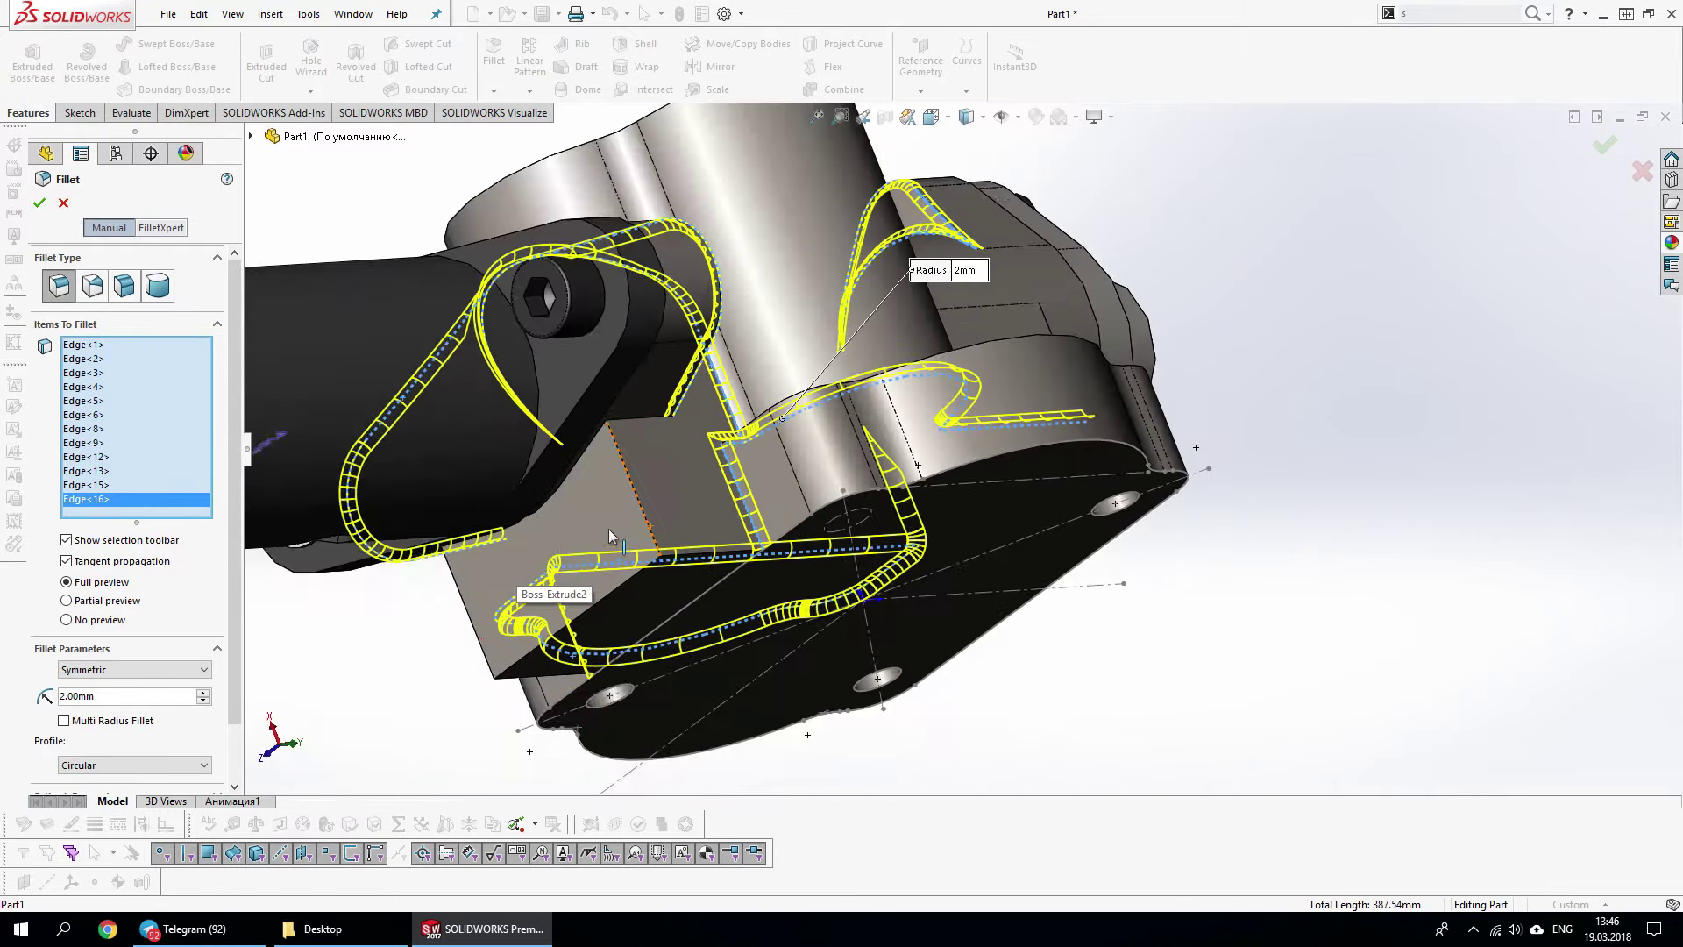
click(605, 525)
click(631, 525)
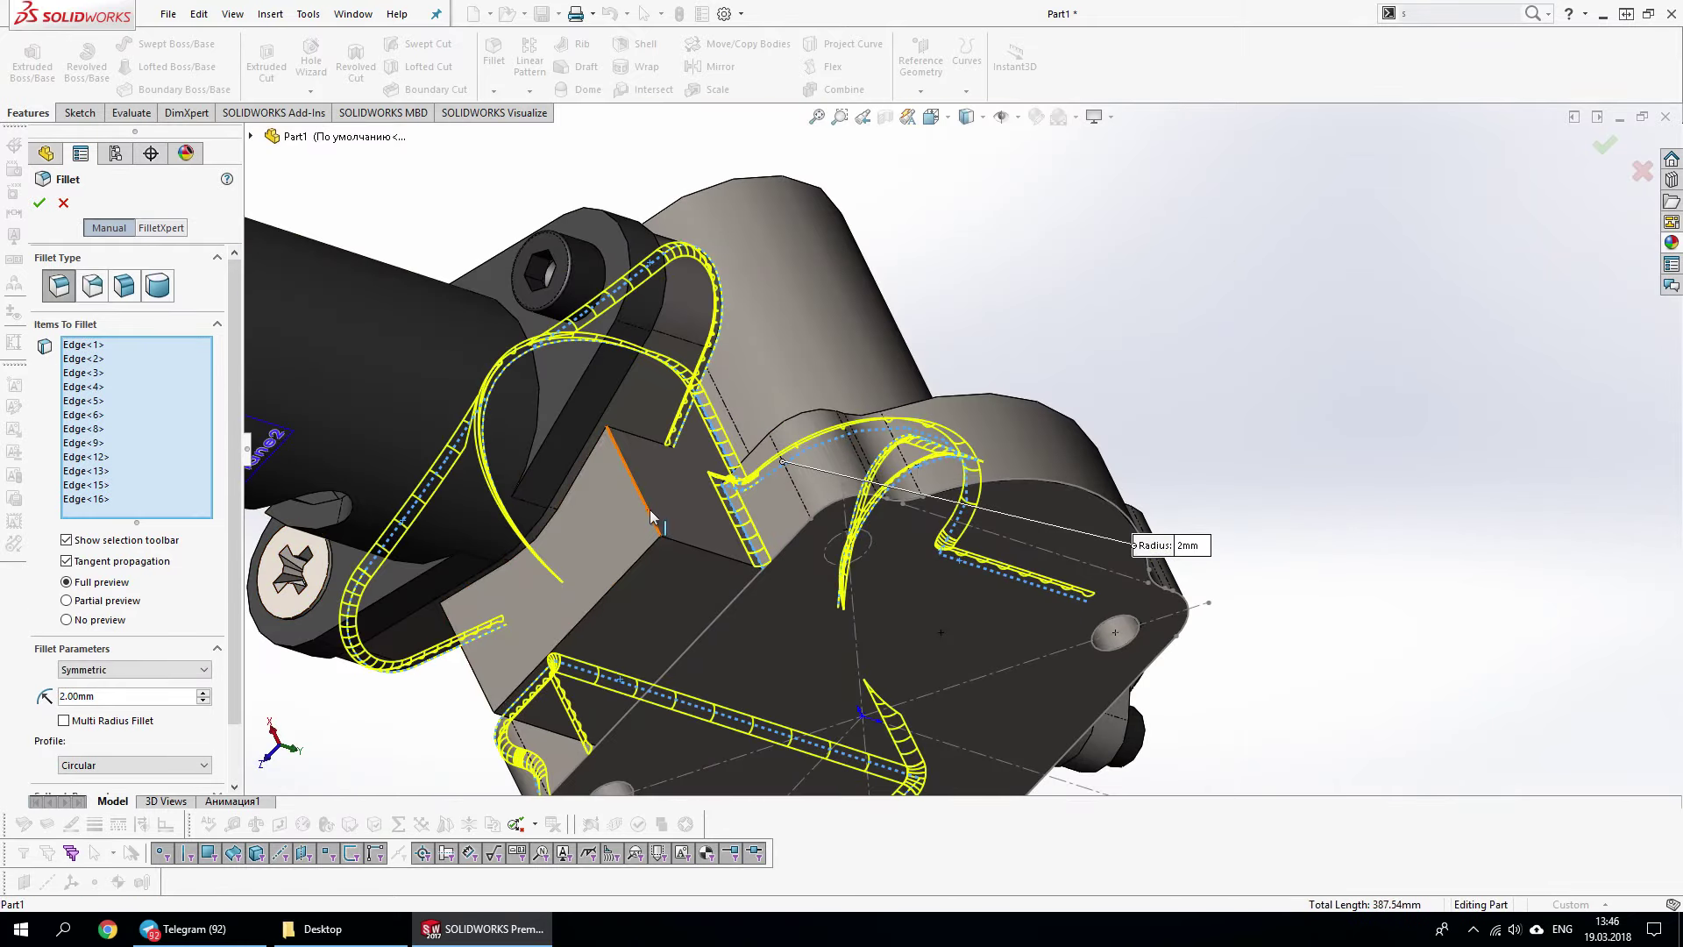
click(696, 546)
mouse_move(696, 545)
middle_down()
mouse_move(685, 561)
mouse_move(772, 535)
middle_up()
click(130, 557)
click(781, 538)
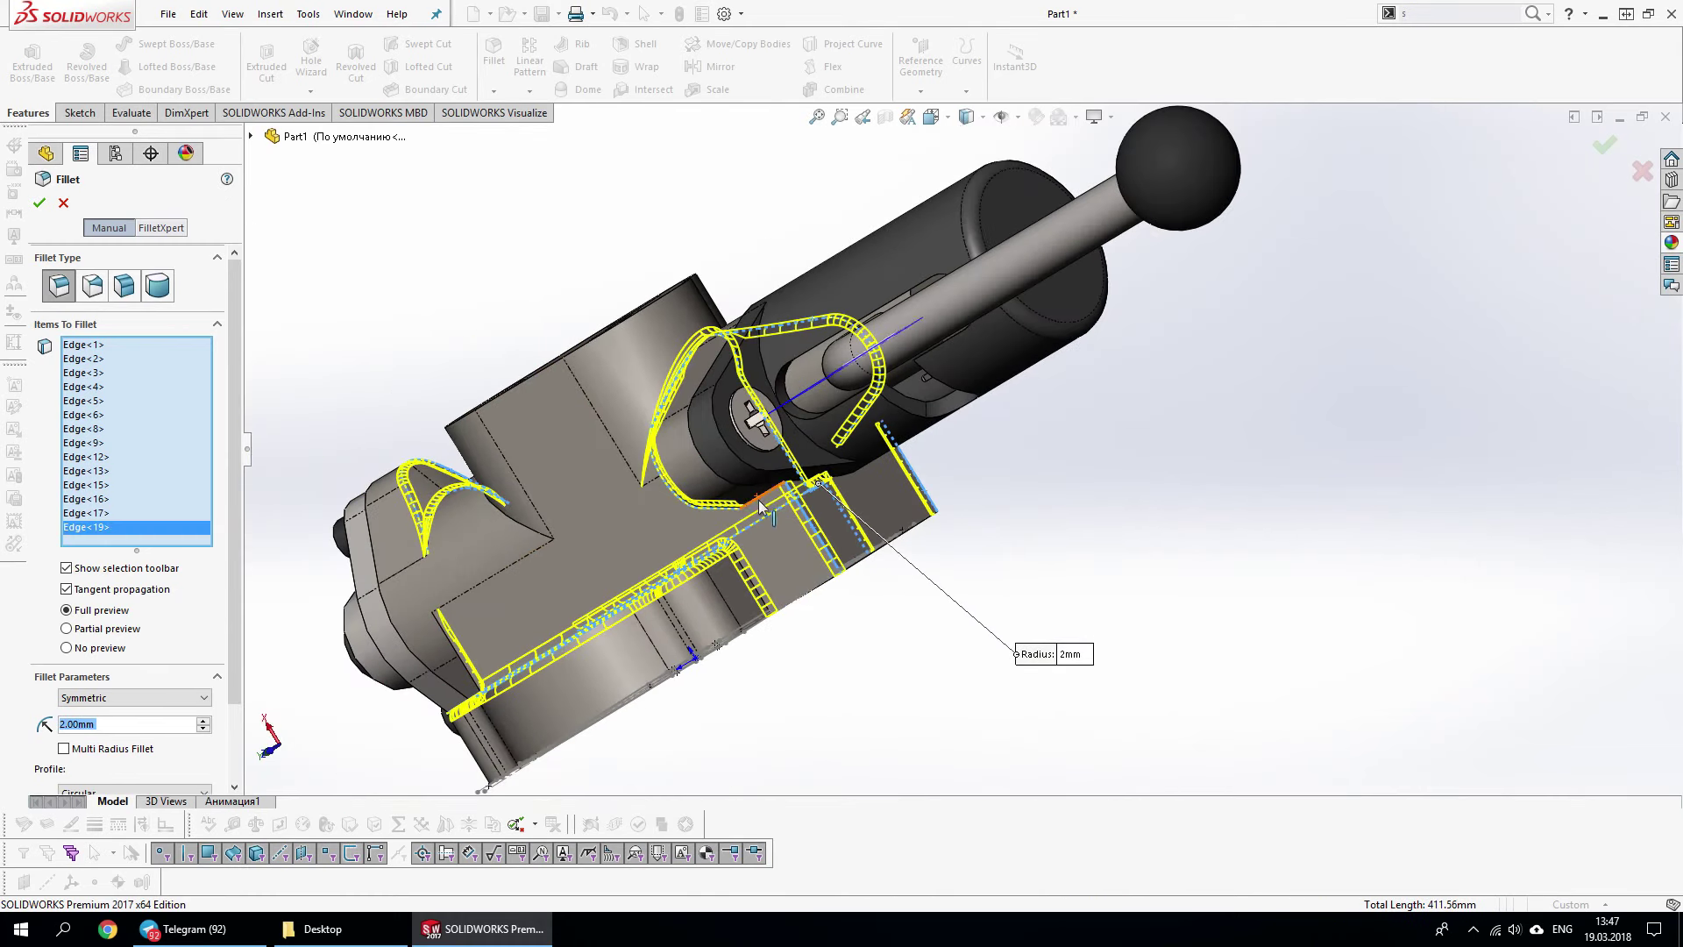
scroll(760, 500, down, 4)
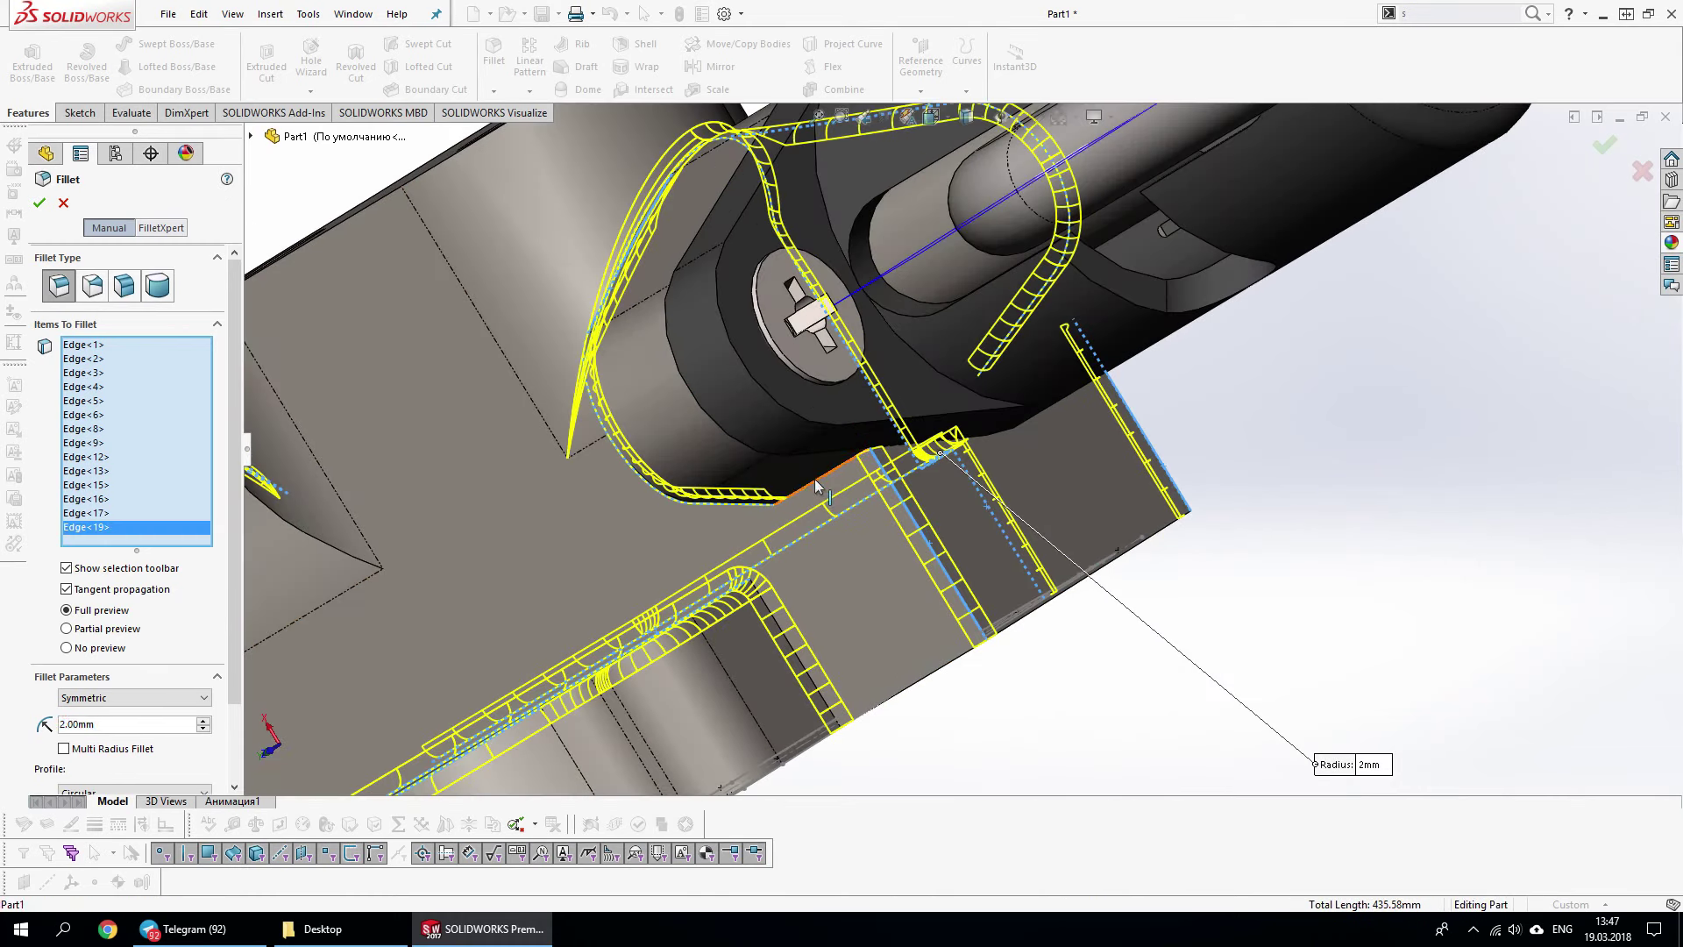
right_click(1423, 374)
scroll(1227, 482, up, 5)
mouse_move(1228, 482)
middle_down()
mouse_move(1037, 551)
mouse_move(913, 765)
middle_up()
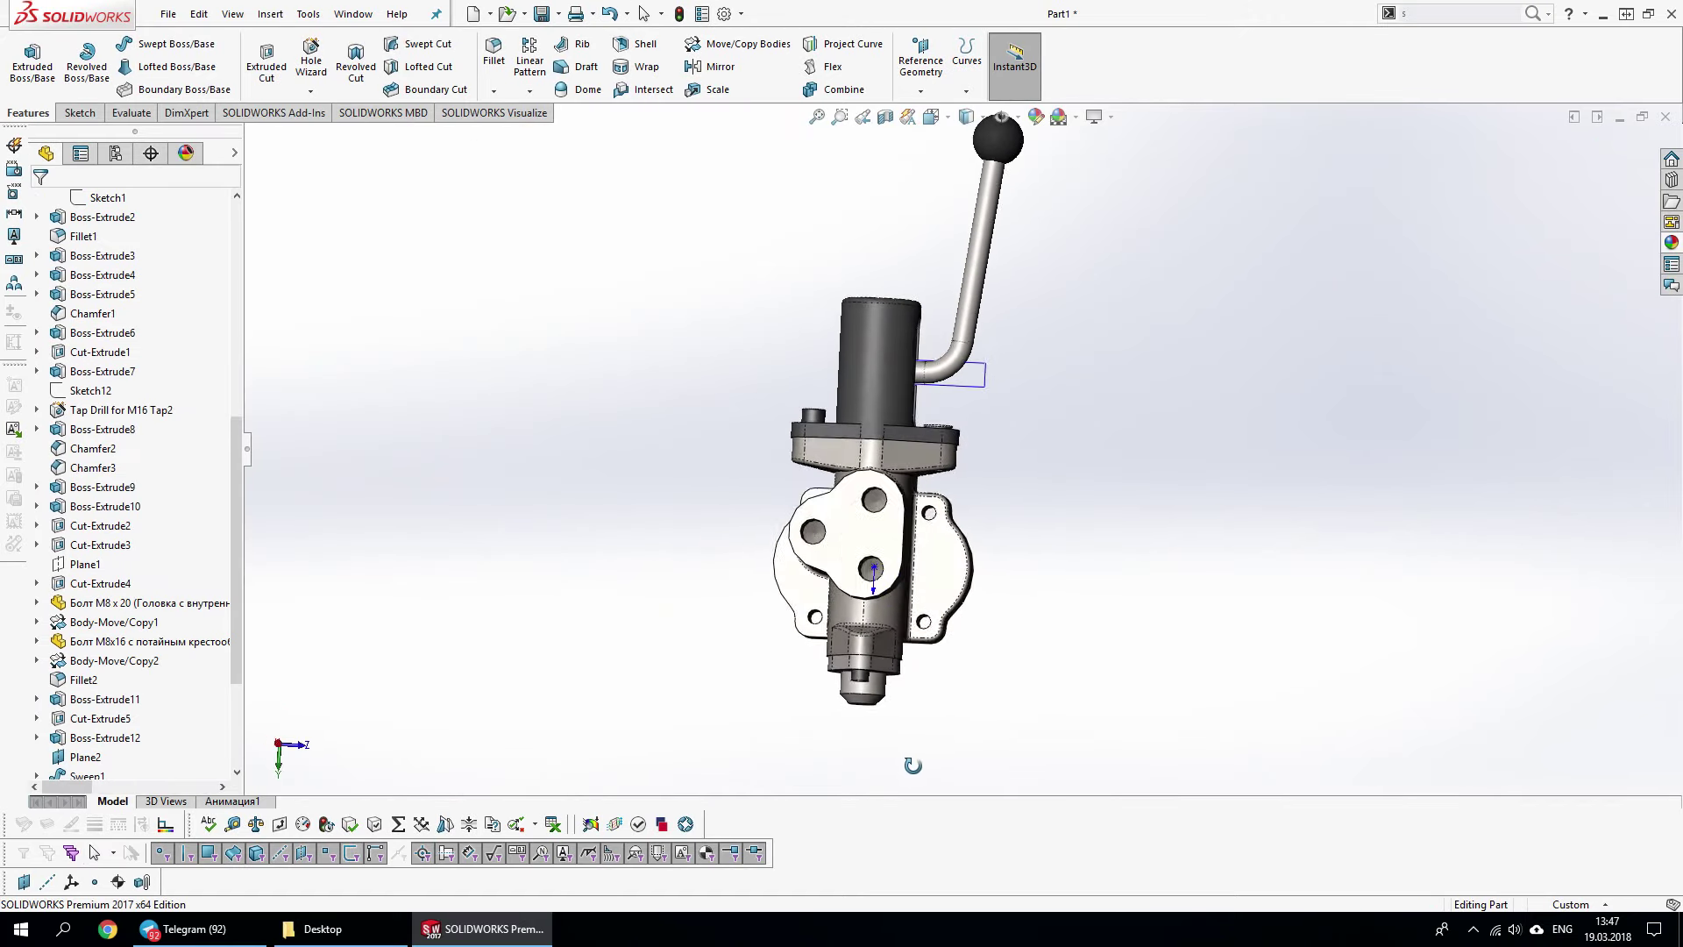